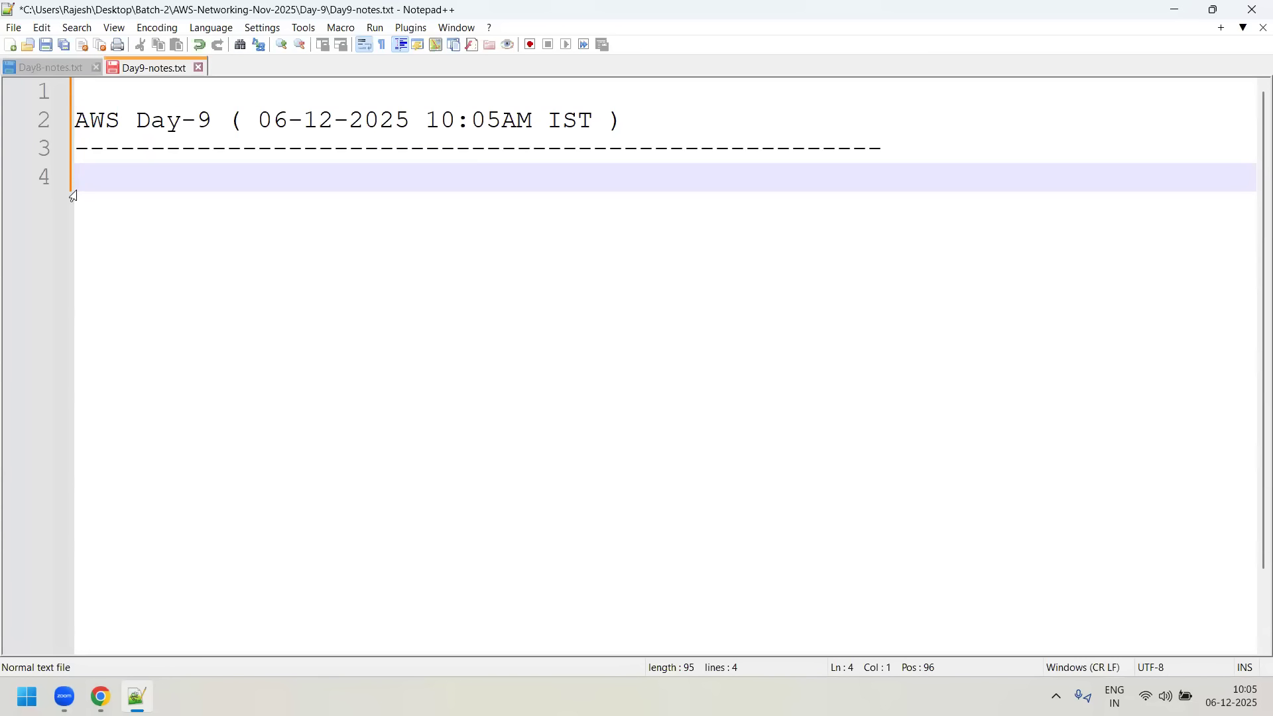
- Review the Day-8 notes and add the agenda line "VPC infra again ( 3 to 4 VPC )" under the Day-9 heading
{"action": "left_click", "coordinate": [31, 68]}
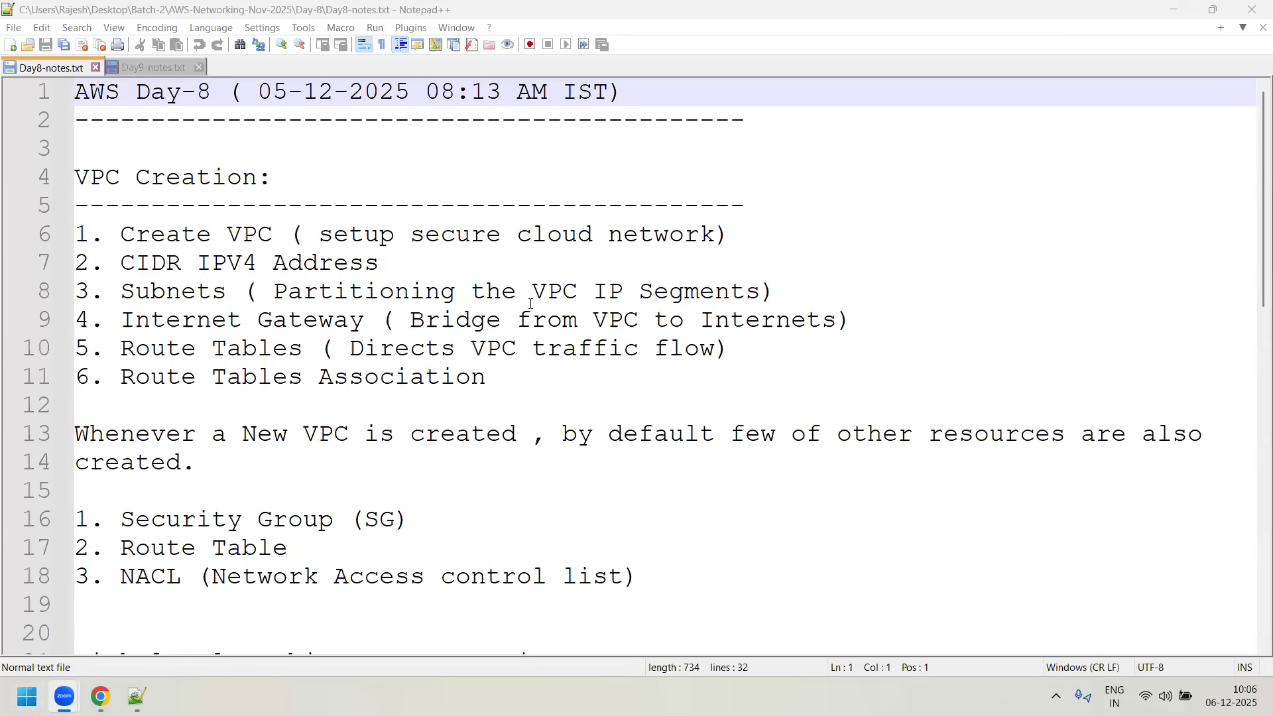
{"action": "left_click", "coordinate": [142, 63]}
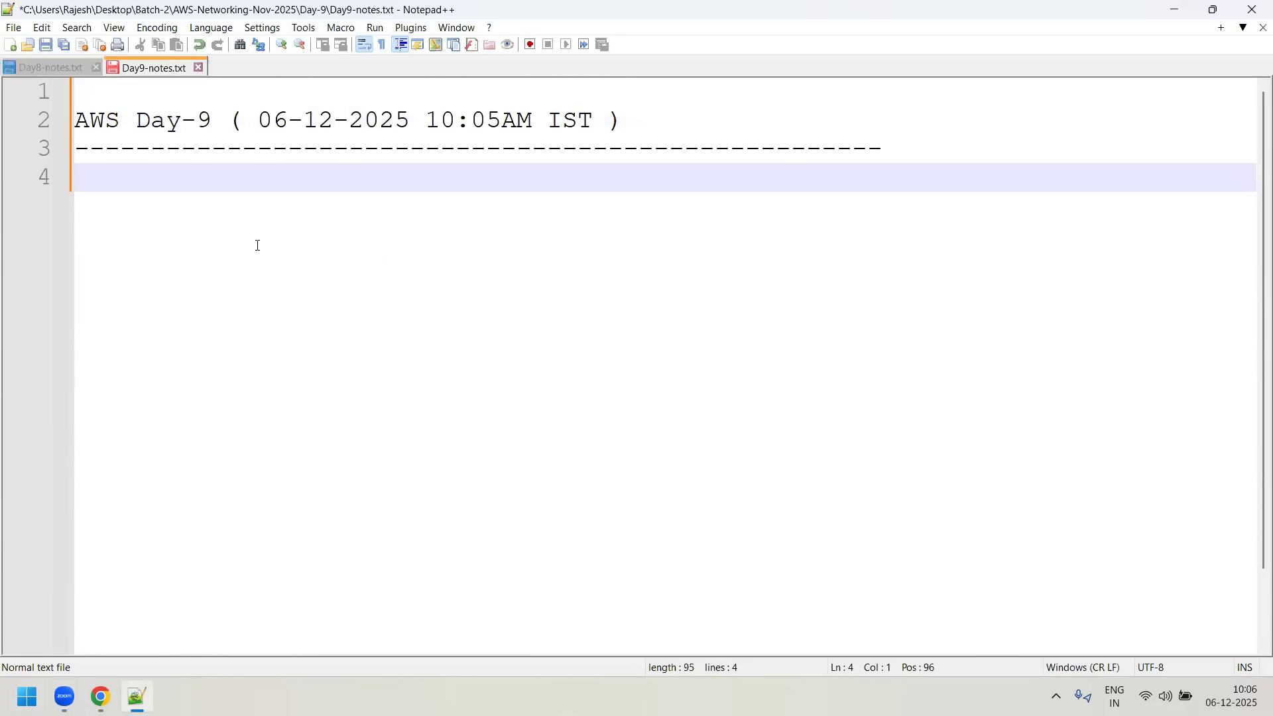
{"action": "type", "text": "VPC in"}
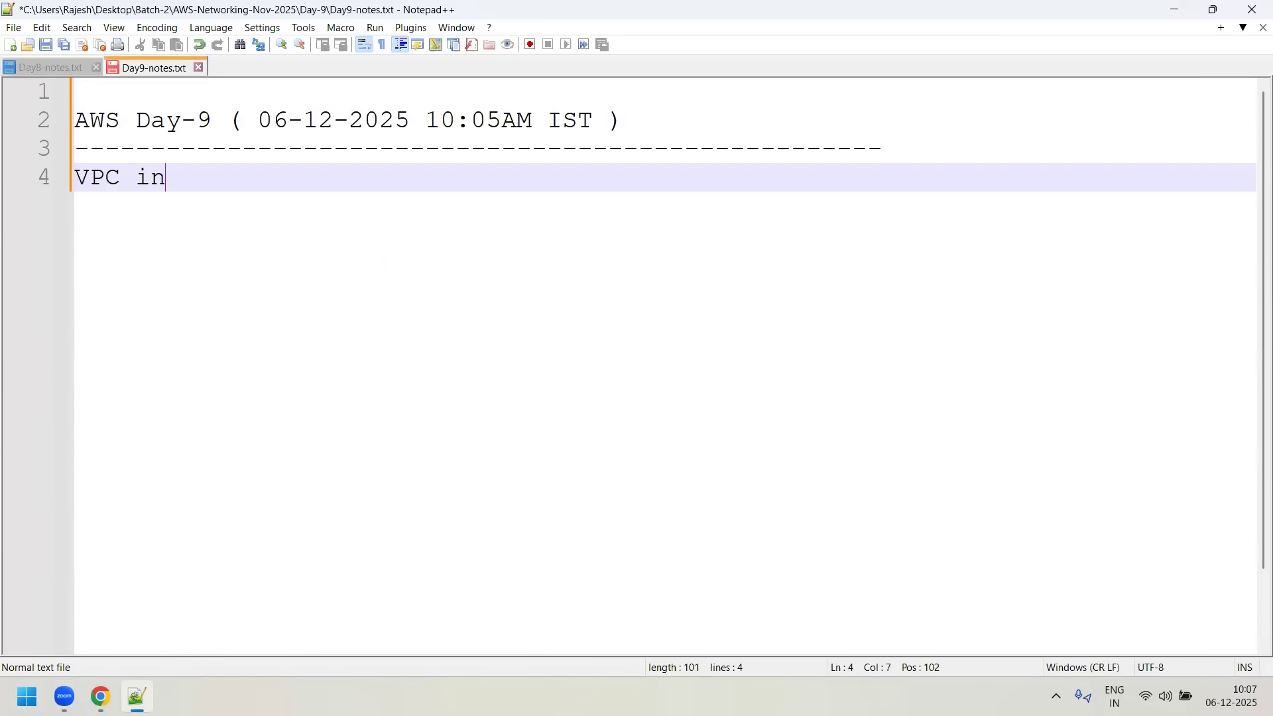
{"action": "type", "text": "fra again "}
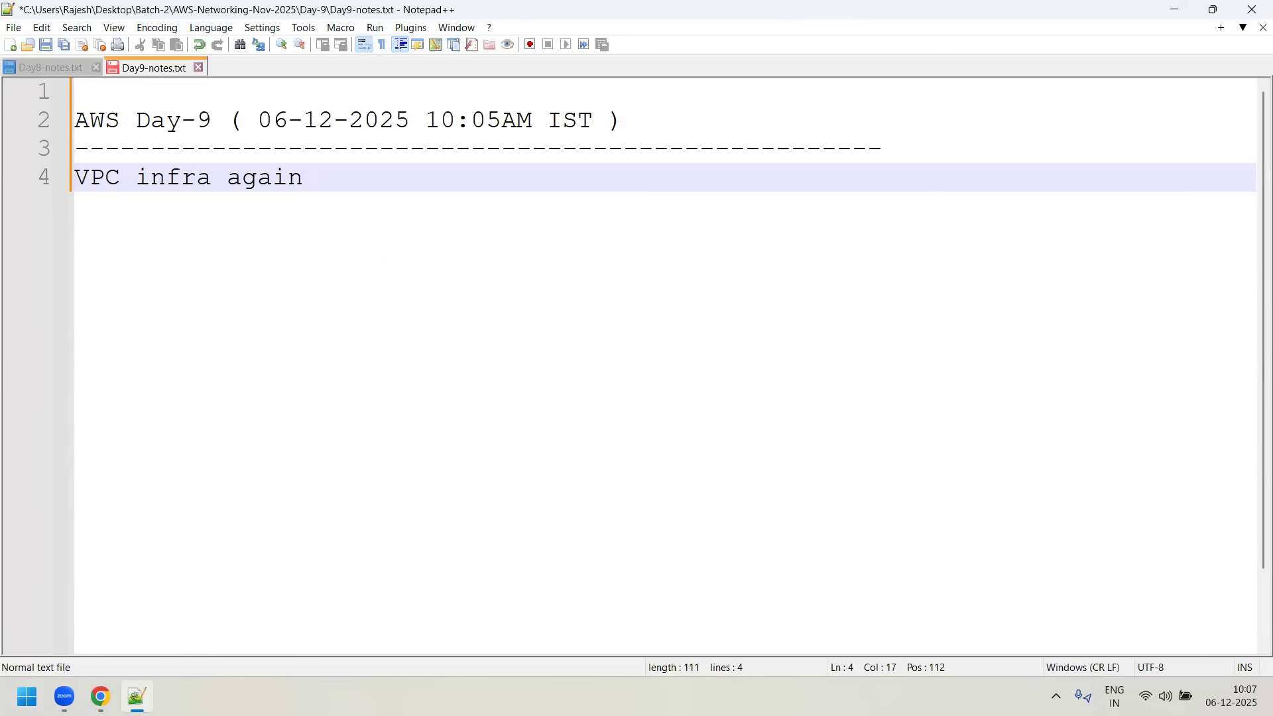
{"action": "type", "text": " ( 3 to 4 VPC"}
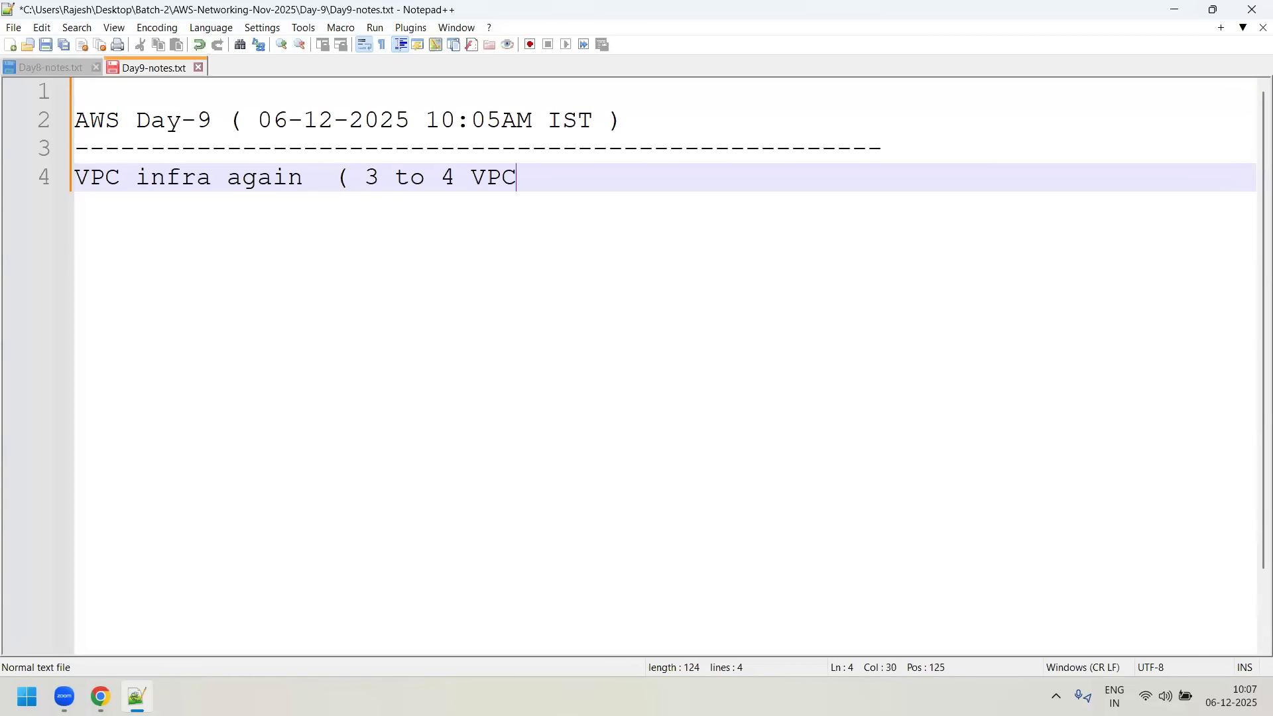
{"action": "type", "text": " )"}
{"action": "key", "text": "Return"}
{"action": "key", "text": "Return"}
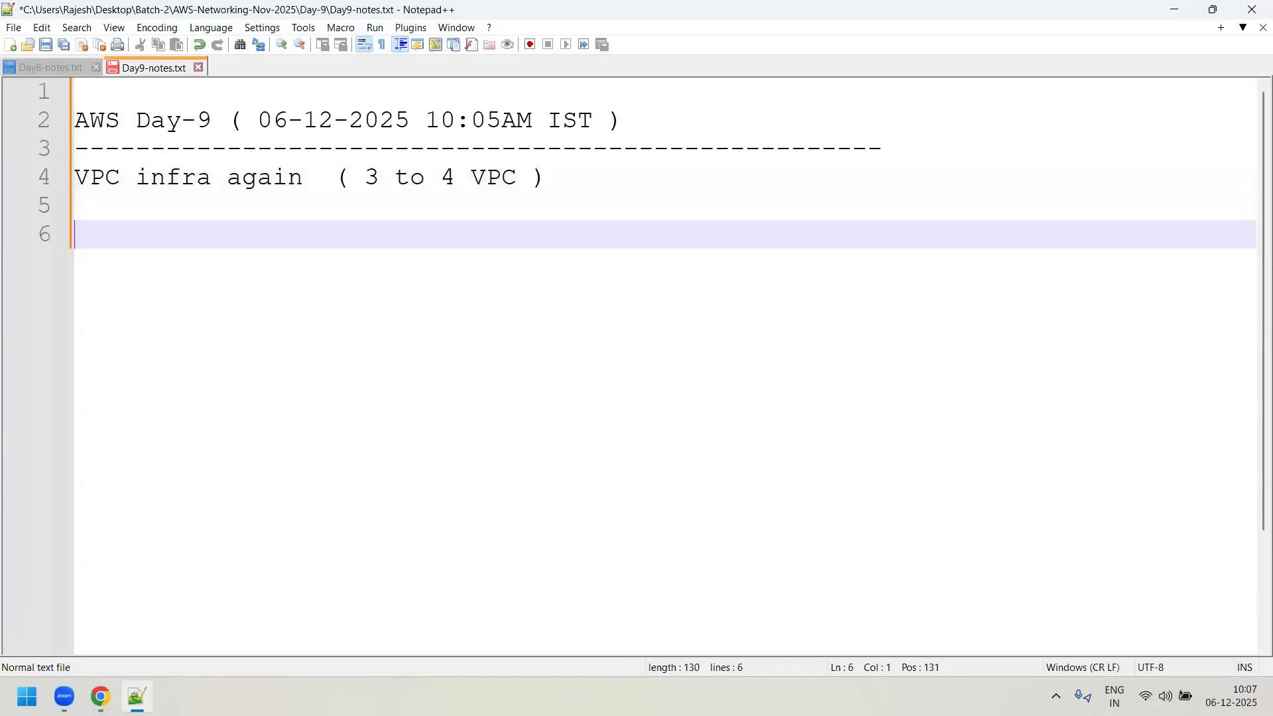
- Add the agenda lines "VPC Peering" and "Perform the VPC Peering" directly below the VPC infra line
{"action": "key", "text": "BackSpace"}
{"action": "type", "text": "VPC Peering"}
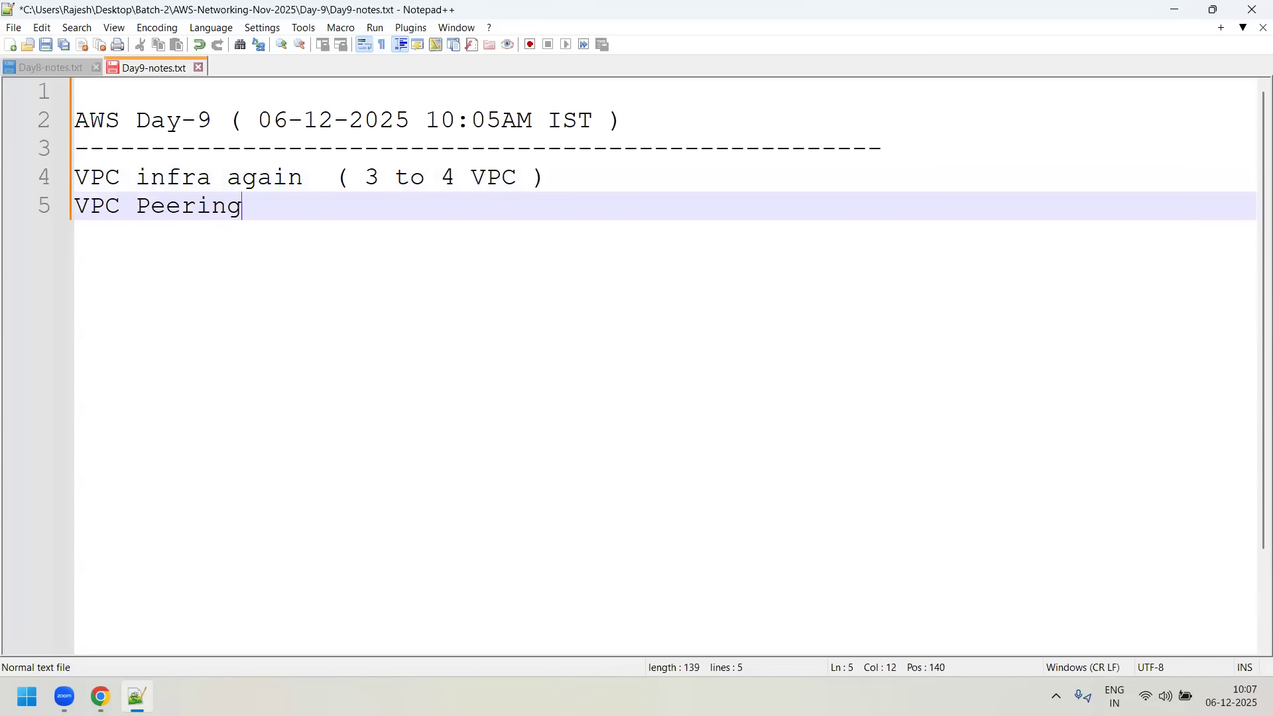
{"action": "key", "text": "Return"}
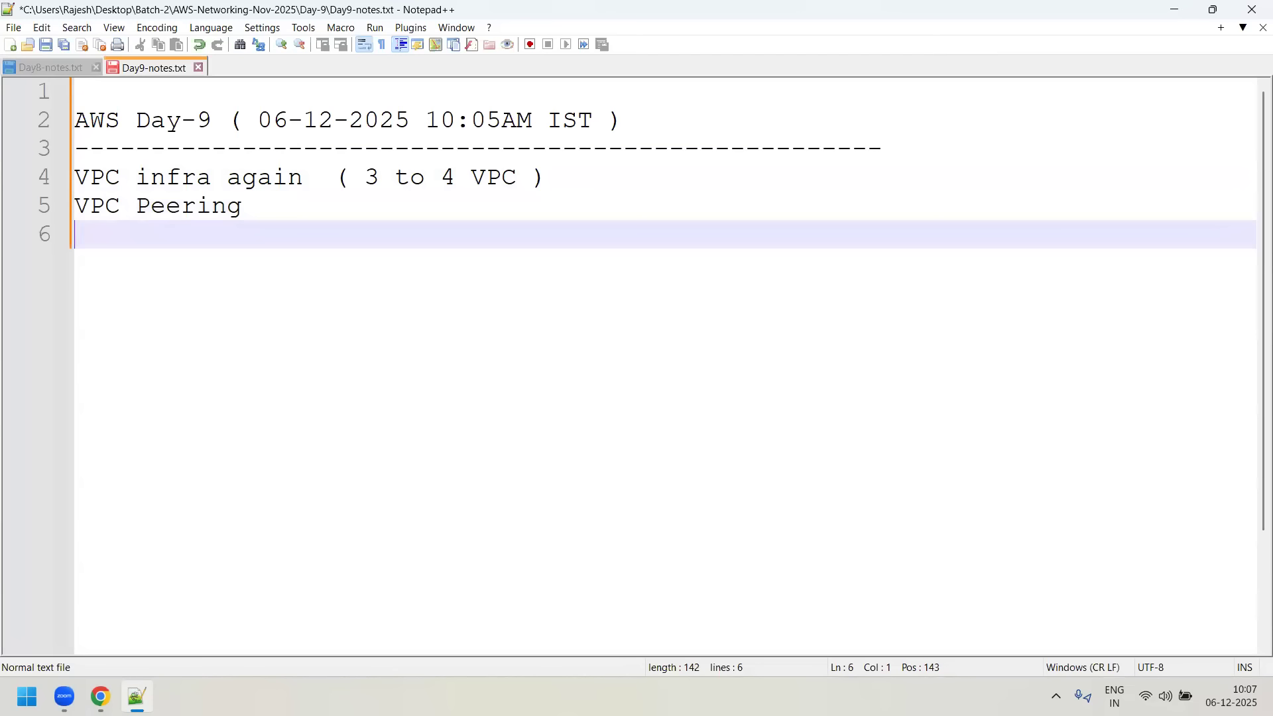
{"action": "type", "text": "Perform the VPC Perring"}
{"action": "key", "text": "BackSpace"}
{"action": "key", "text": "BackSpace"}
{"action": "key", "text": "BackSpace"}
{"action": "key", "text": "BackSpace"}
{"action": "key", "text": "BackSpace"}
{"action": "type", "text": "ering"}
{"action": "key", "text": "Return"}
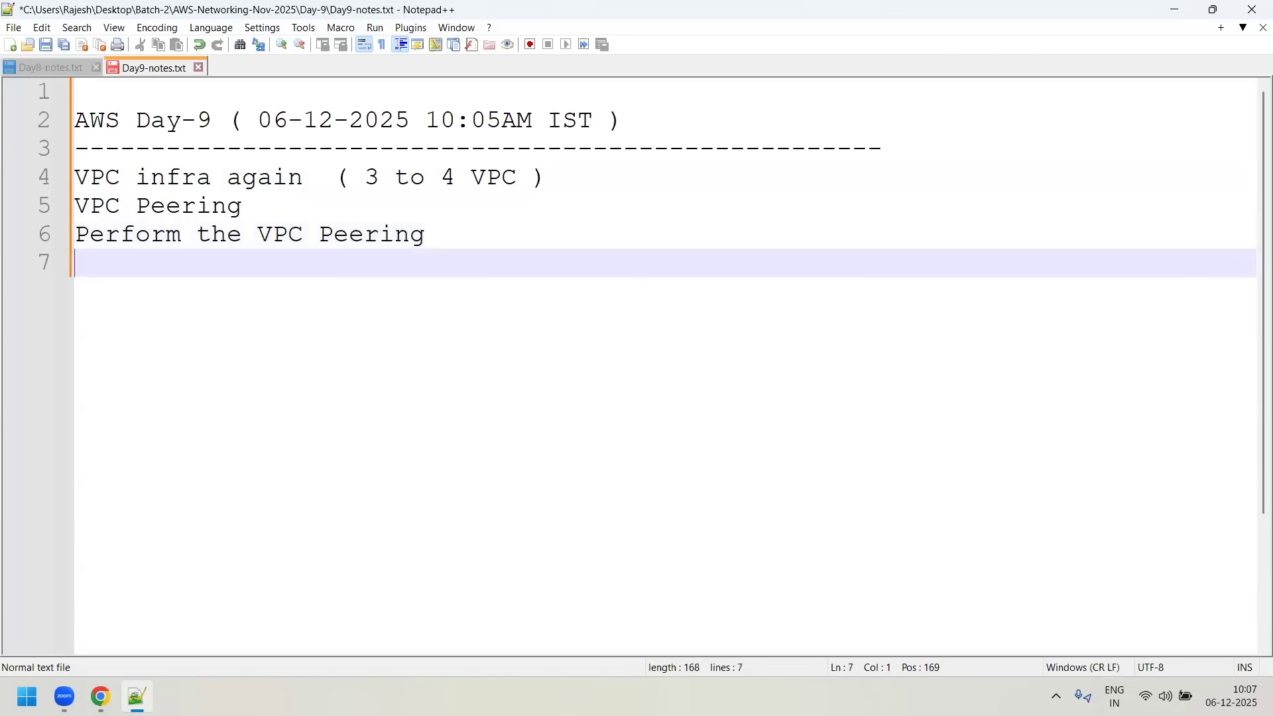
- Add the agenda line "Why we are doing VPC Peering" followed by a blank line
{"action": "type", "text": "Why we"}
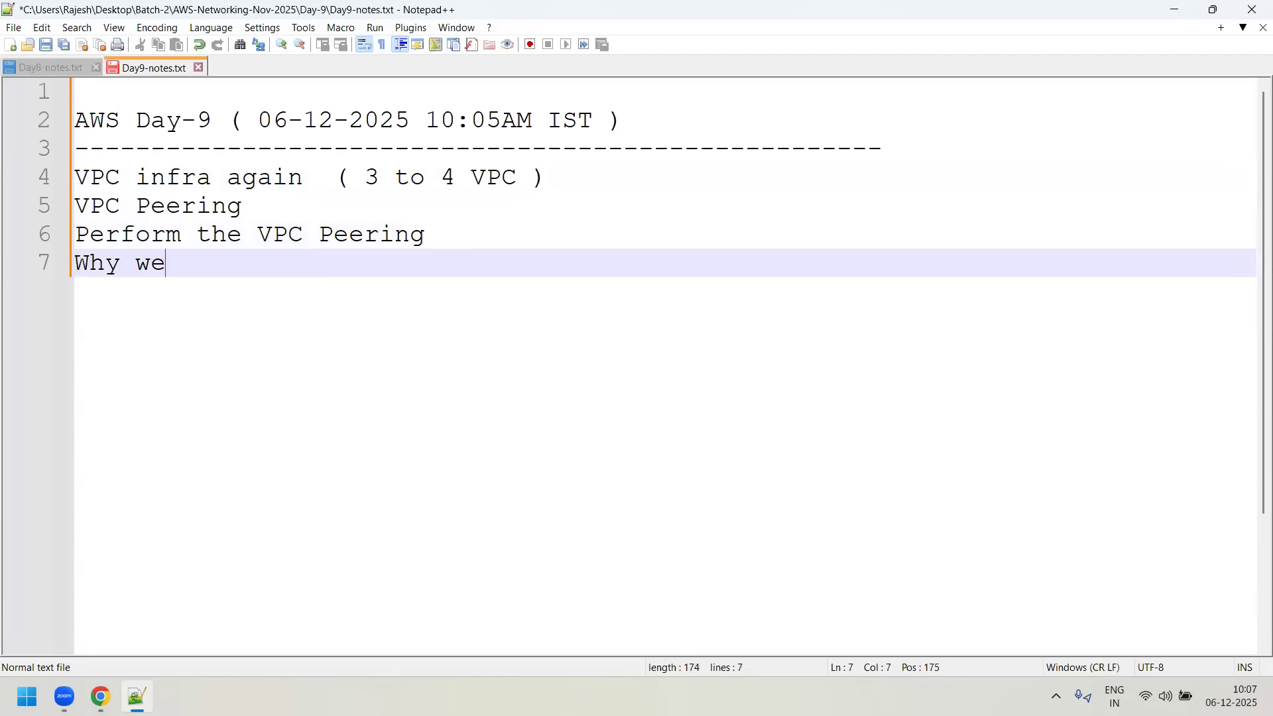
{"action": "type", "text": " are doing "}
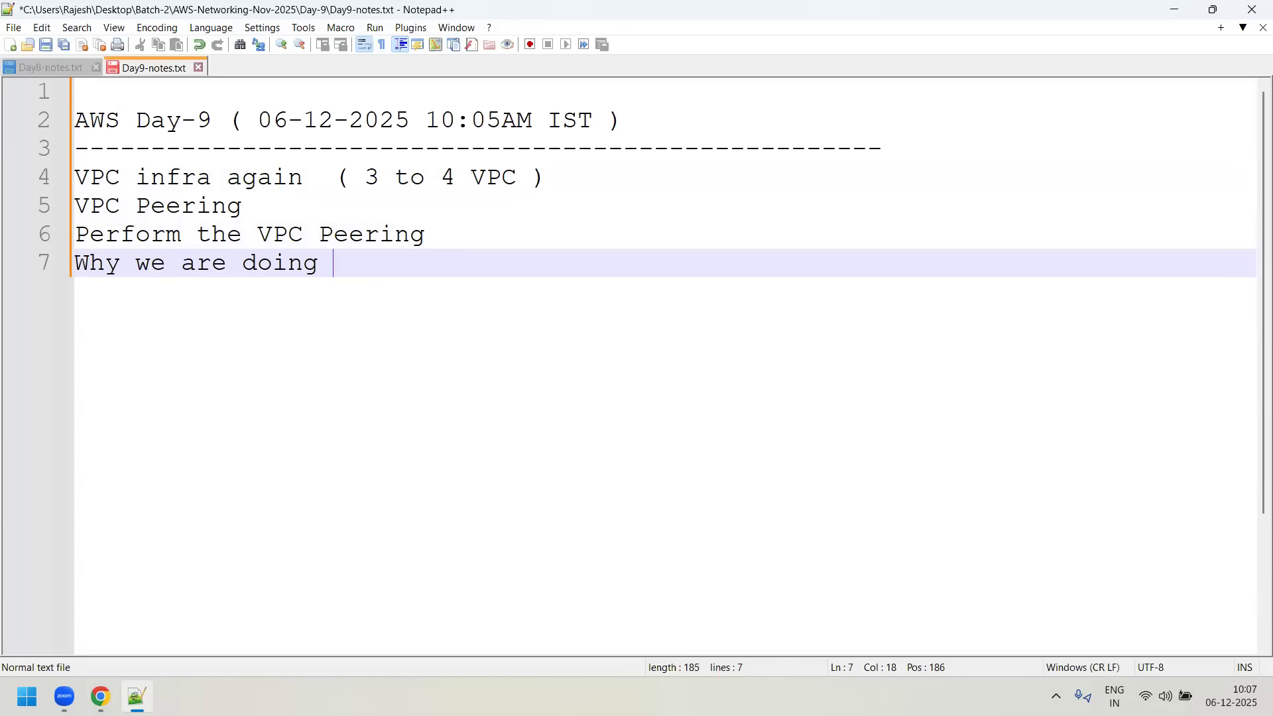
{"action": "type", "text": "VPC Peer"}
{"action": "key", "text": "BackSpace"}
{"action": "type", "text": "e are doing"}
{"action": "key", "text": "Return"}
{"action": "key", "text": "Return"}
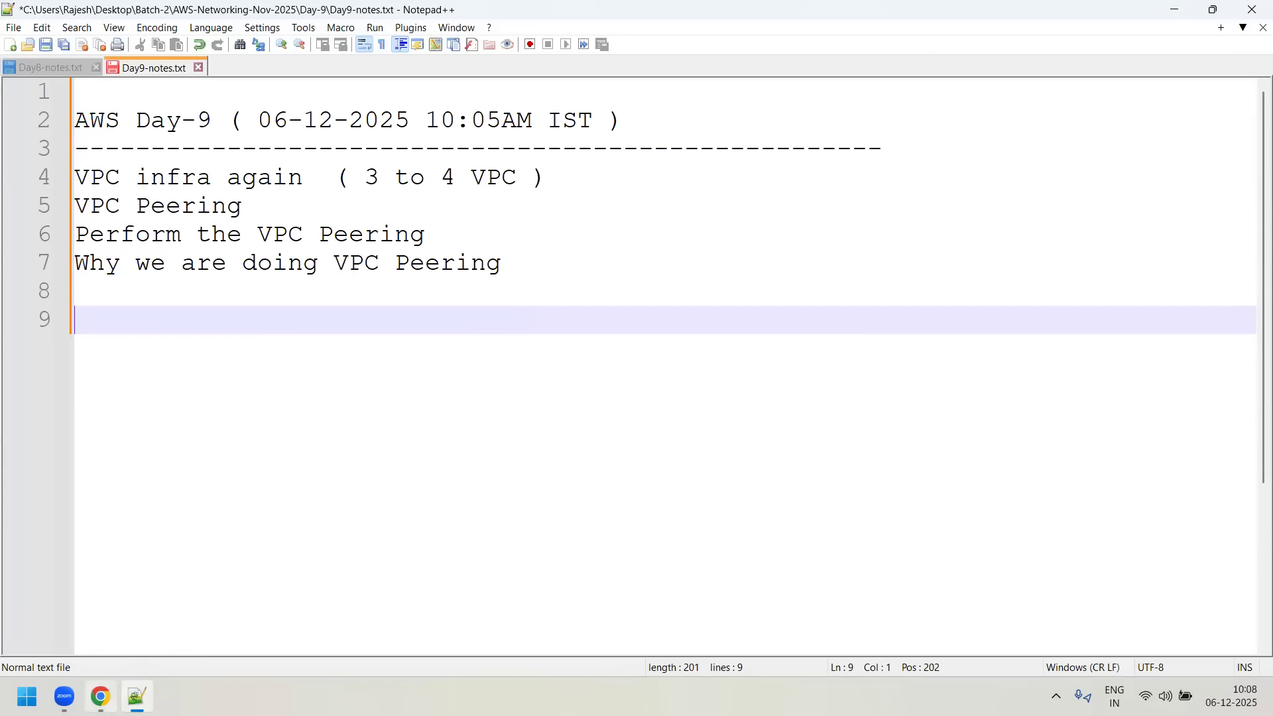
- Switch to Chrome, change the EC2 dashboard's region to N. Virginia (us-east-1) and examine its list of zones
{"action": "left_click", "coordinate": [100, 696]}
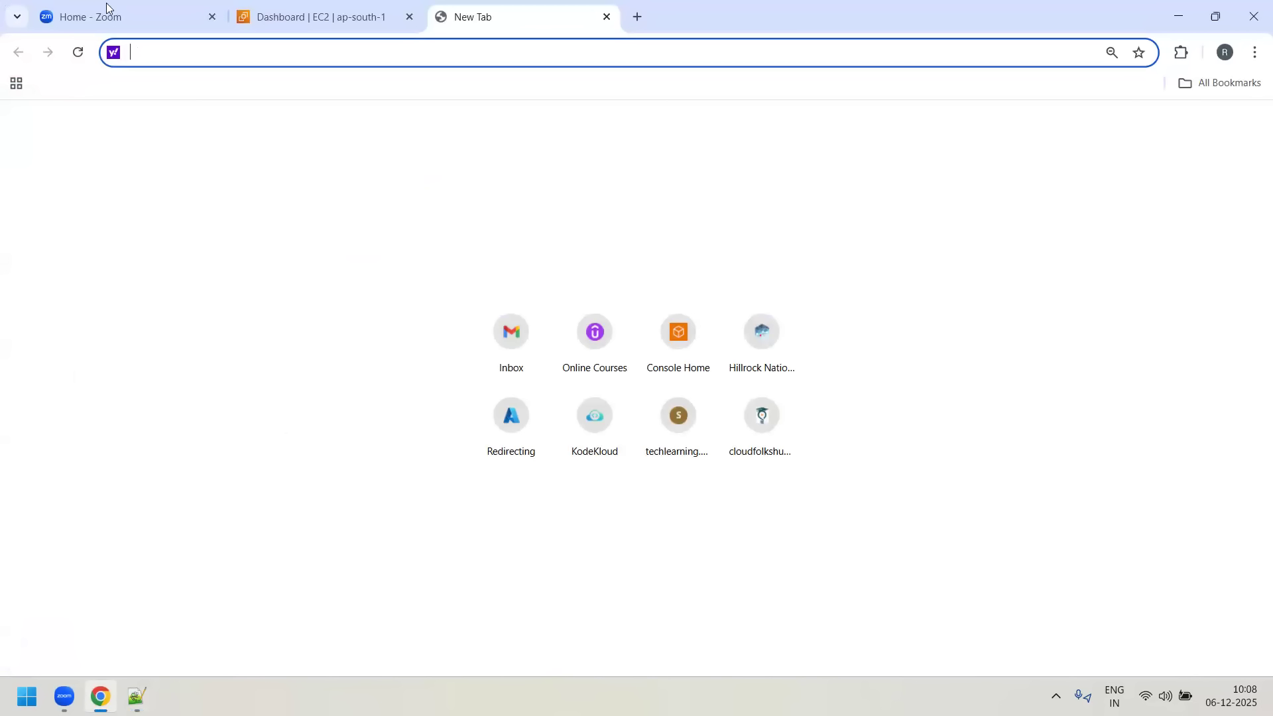
{"action": "key", "text": "ctrl+shift+Tab"}
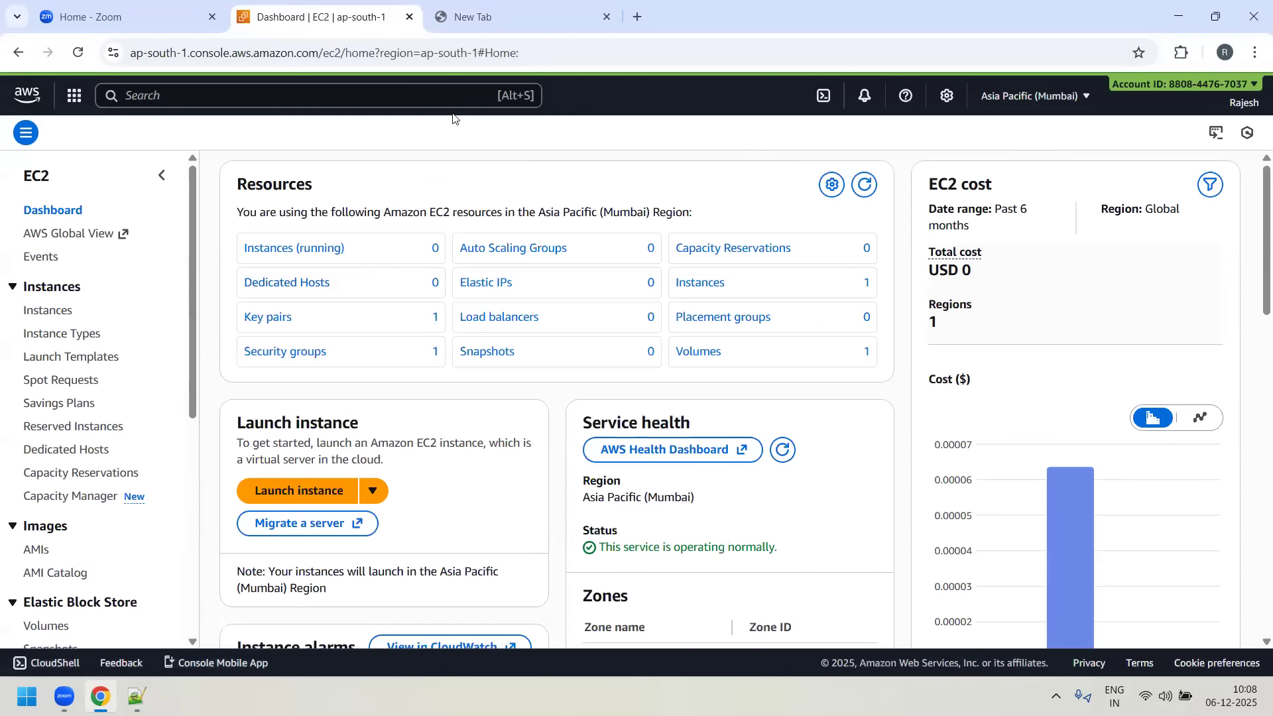
{"action": "left_click", "coordinate": [1087, 100]}
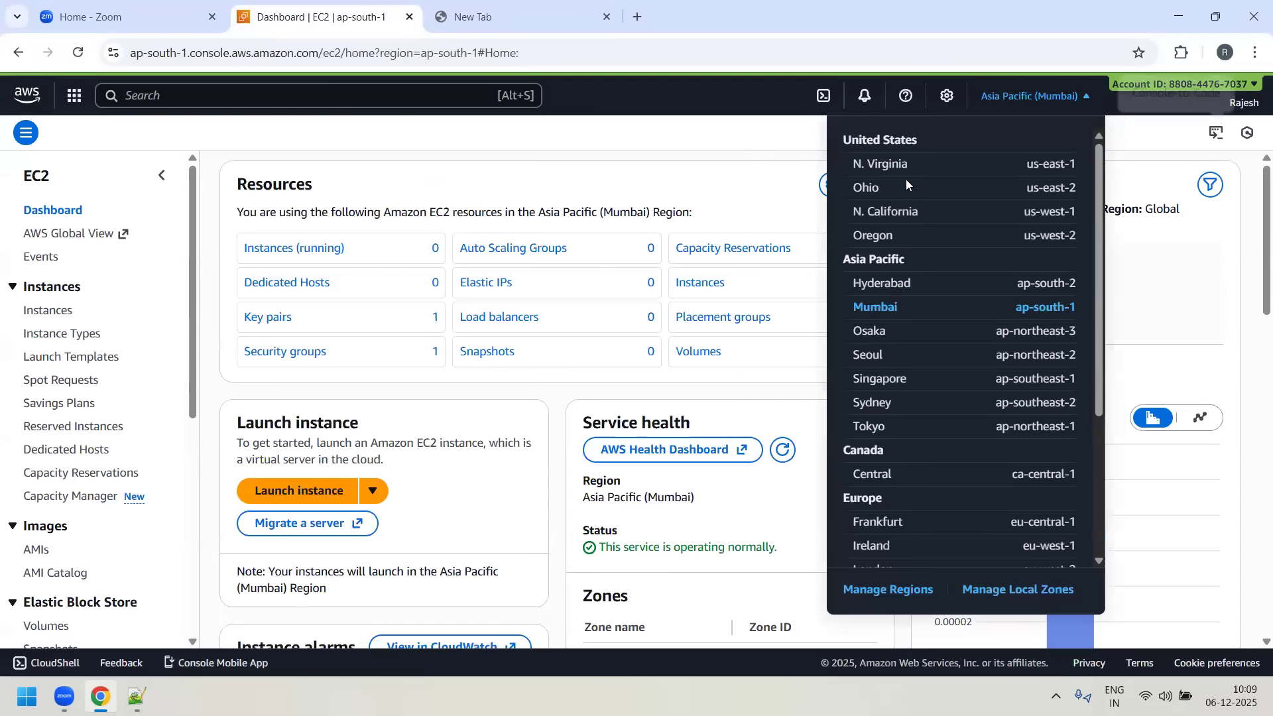
{"action": "left_click", "coordinate": [973, 167]}
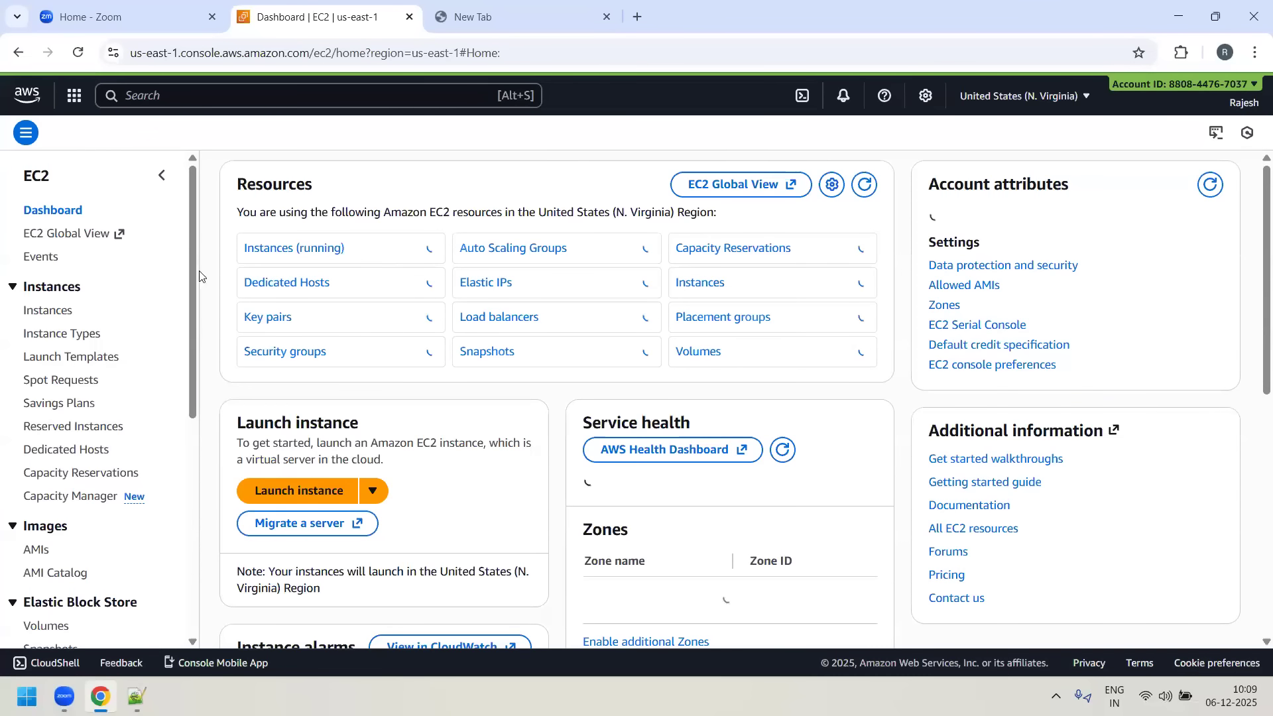
{"action": "scroll", "coordinate": [465, 398], "scroll_direction": "down", "scroll_amount": 5}
{"action": "scroll", "coordinate": [638, 388], "scroll_direction": "up", "scroll_amount": 3}
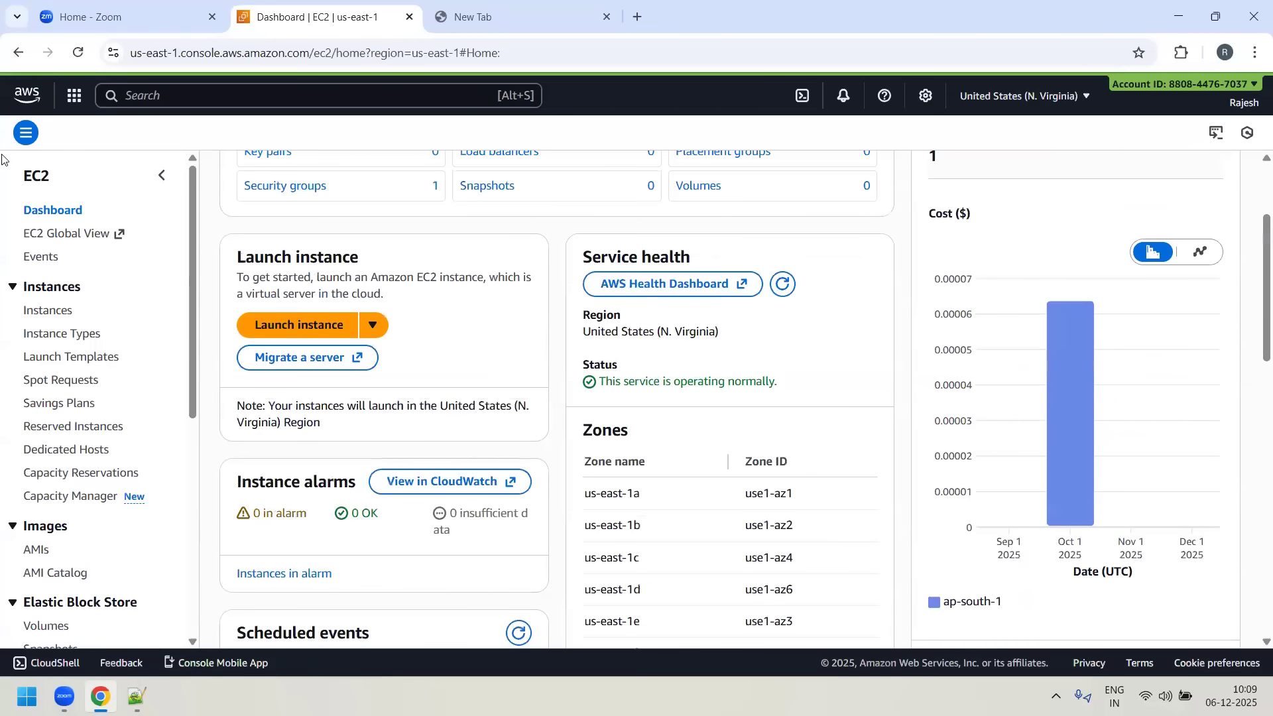
{"action": "scroll", "coordinate": [646, 385], "scroll_direction": "down", "scroll_amount": 3}
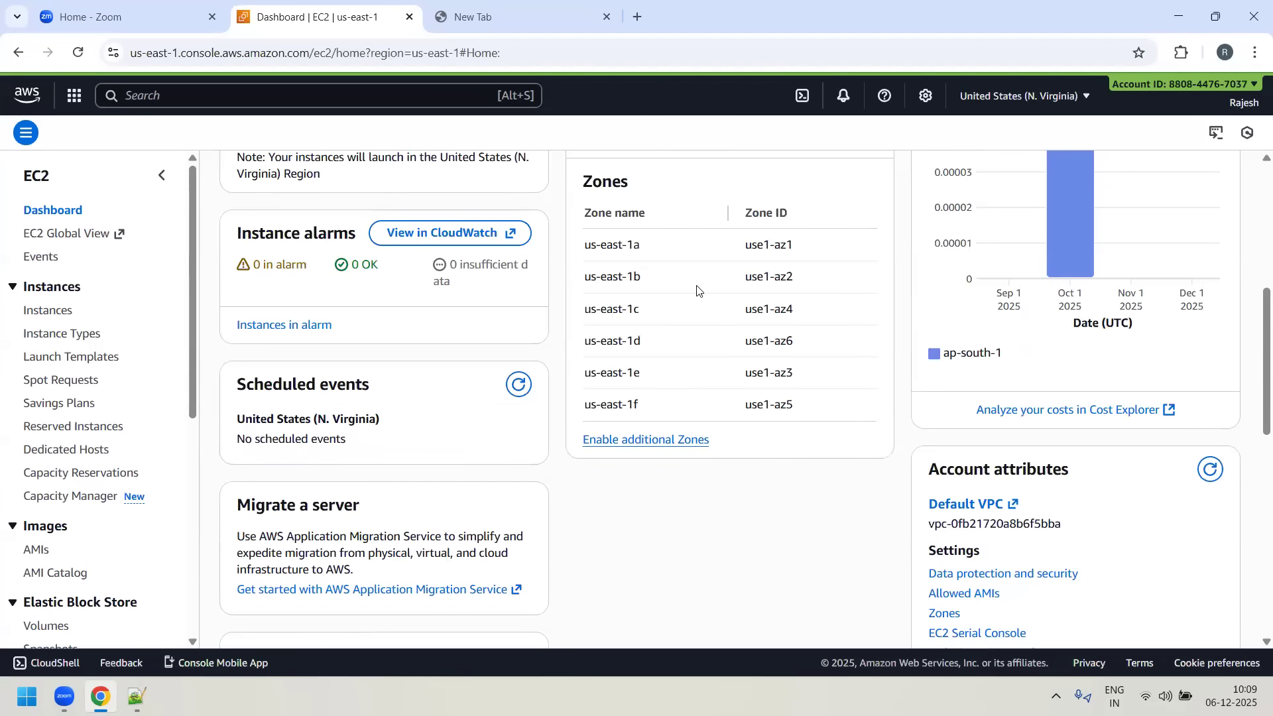
{"action": "scroll", "coordinate": [653, 332], "scroll_direction": "up", "scroll_amount": 5}
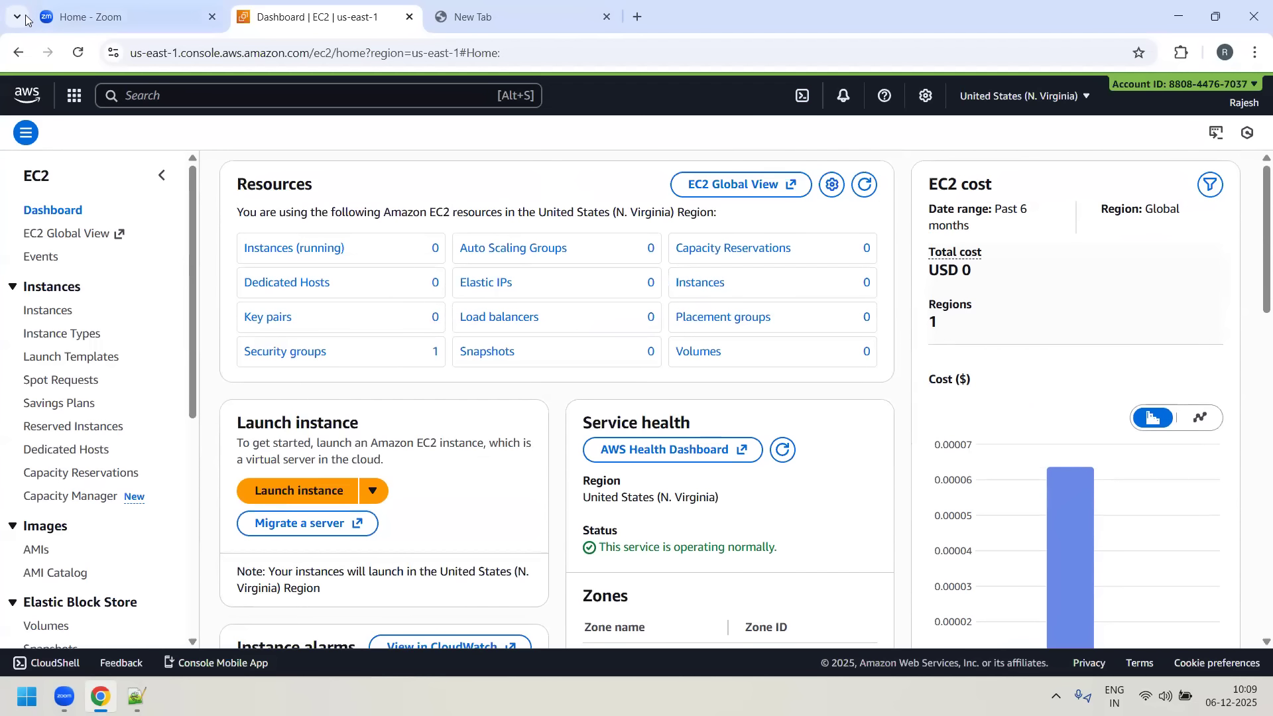
- Return to Notepad++ and add a long dashed separator line below the Day-9 agenda, followed by a blank line
{"action": "key", "text": "alt+Tab"}
{"action": "type", "text": "-------------------------------------------------------"}
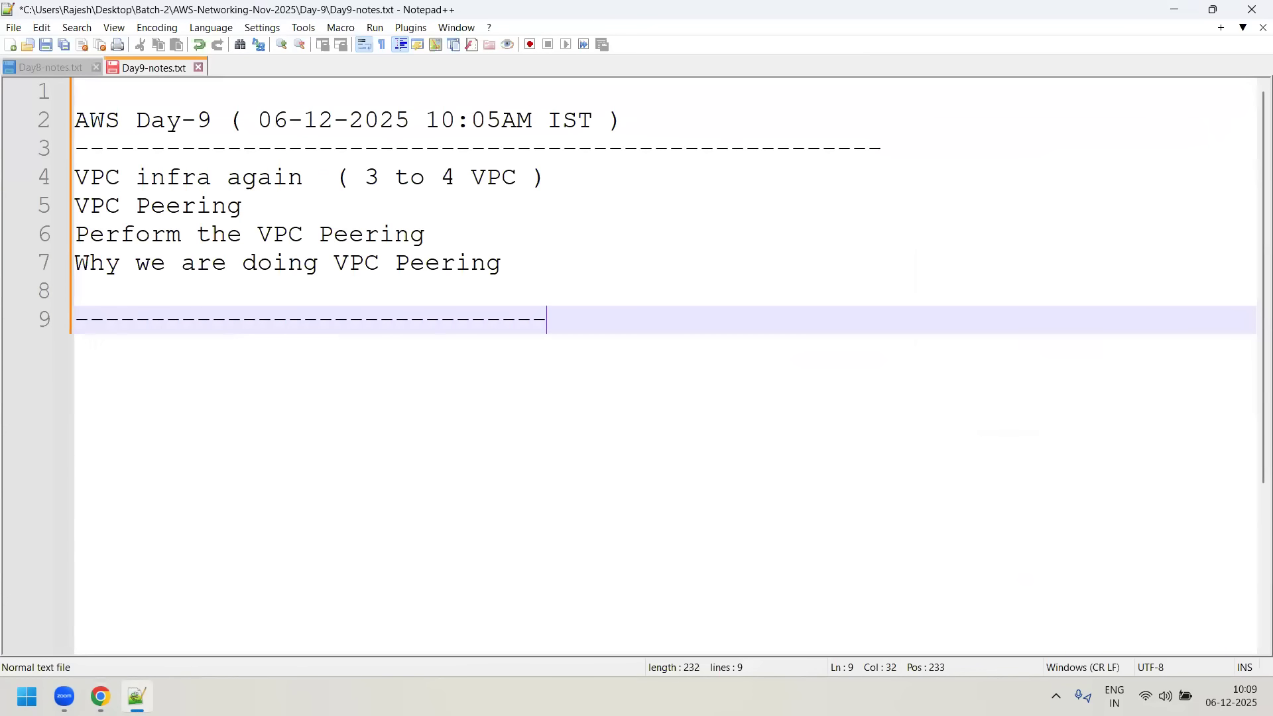
{"action": "key", "text": "Return"}
{"action": "key", "text": "Return"}
- Write the heading "VPC - North Virigina ( US-EAST-1)" below the dashed separator
{"action": "type", "text": "VP"}
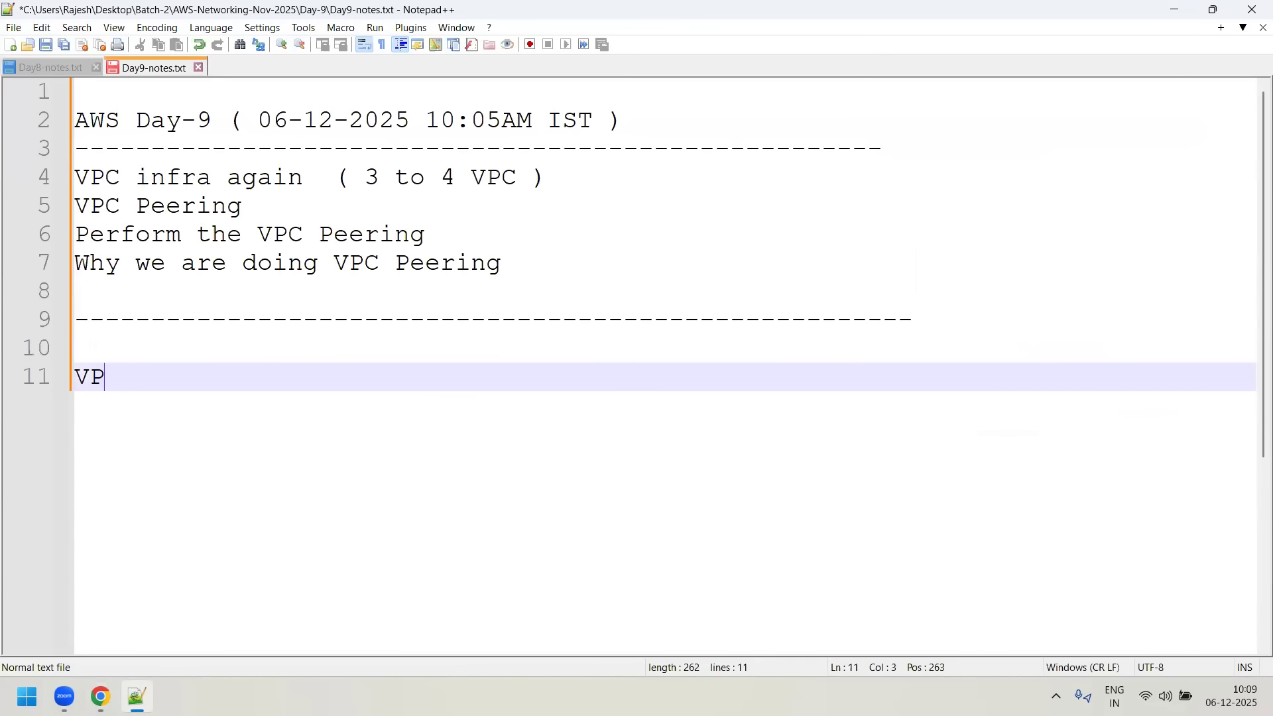
{"action": "type", "text": "C - Morth"}
{"action": "key", "text": "BackSpace"}
{"action": "key", "text": "BackSpace"}
{"action": "key", "text": "BackSpace"}
{"action": "key", "text": "BackSpace"}
{"action": "key", "text": "BackSpace"}
{"action": "type", "text": "North Virigina"}
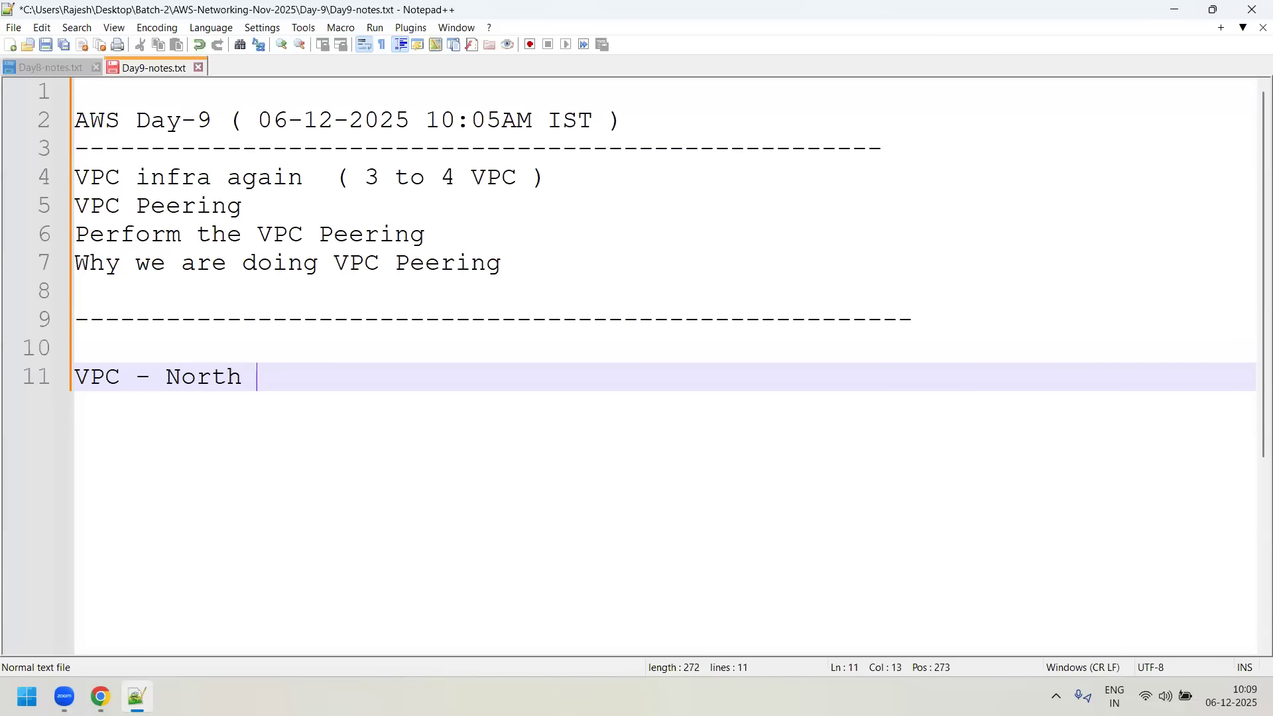
{"action": "type", "text": " ( US_"}
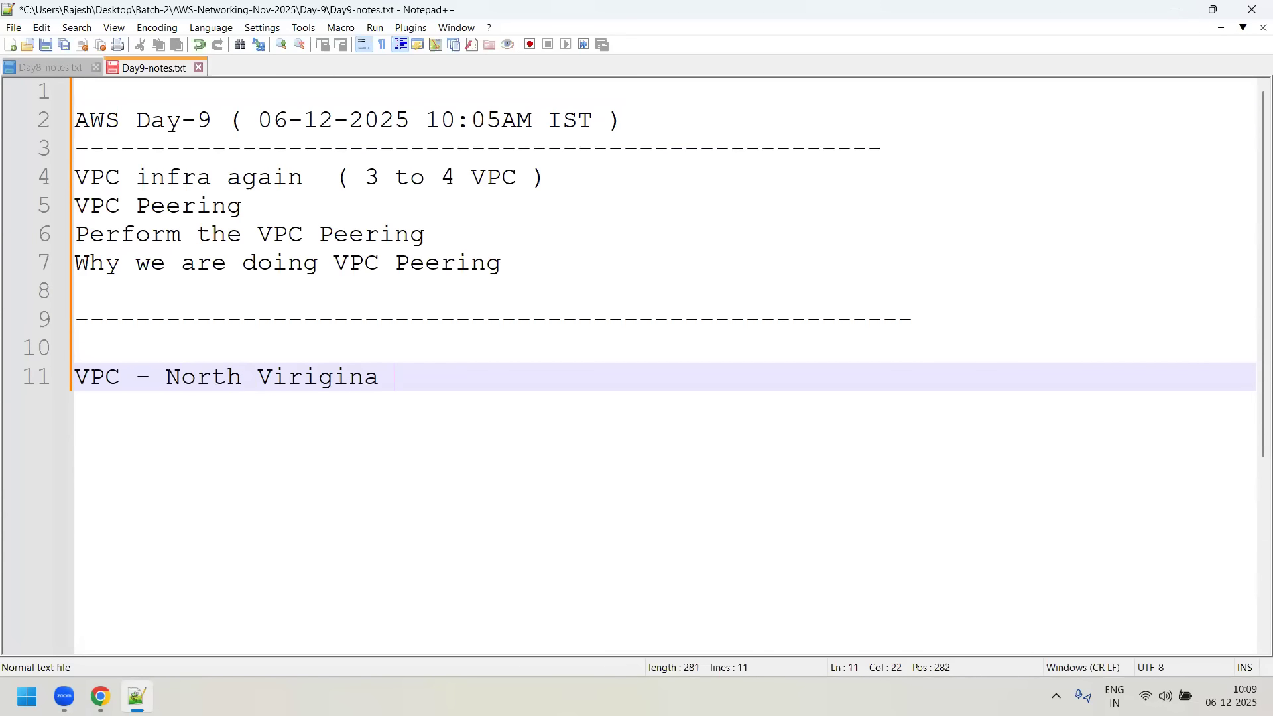
{"action": "key", "text": "BackSpace"}
{"action": "type", "text": "-EAST-1)"}
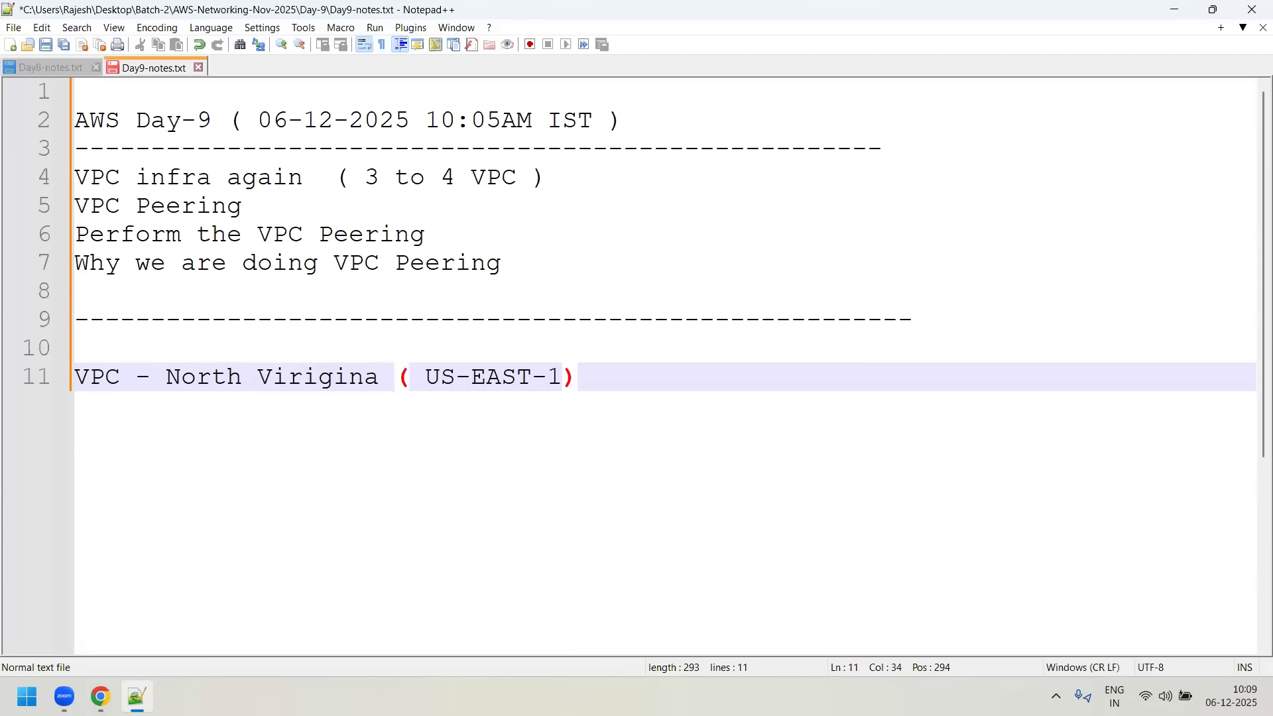
- Add the line "6 -AZ" beneath the North Virginia VPC heading
{"action": "key", "text": "Return"}
{"action": "type", "text": "6"}
{"action": "key", "text": "BackSpace"}
{"action": "type", "text": "6 -AX"}
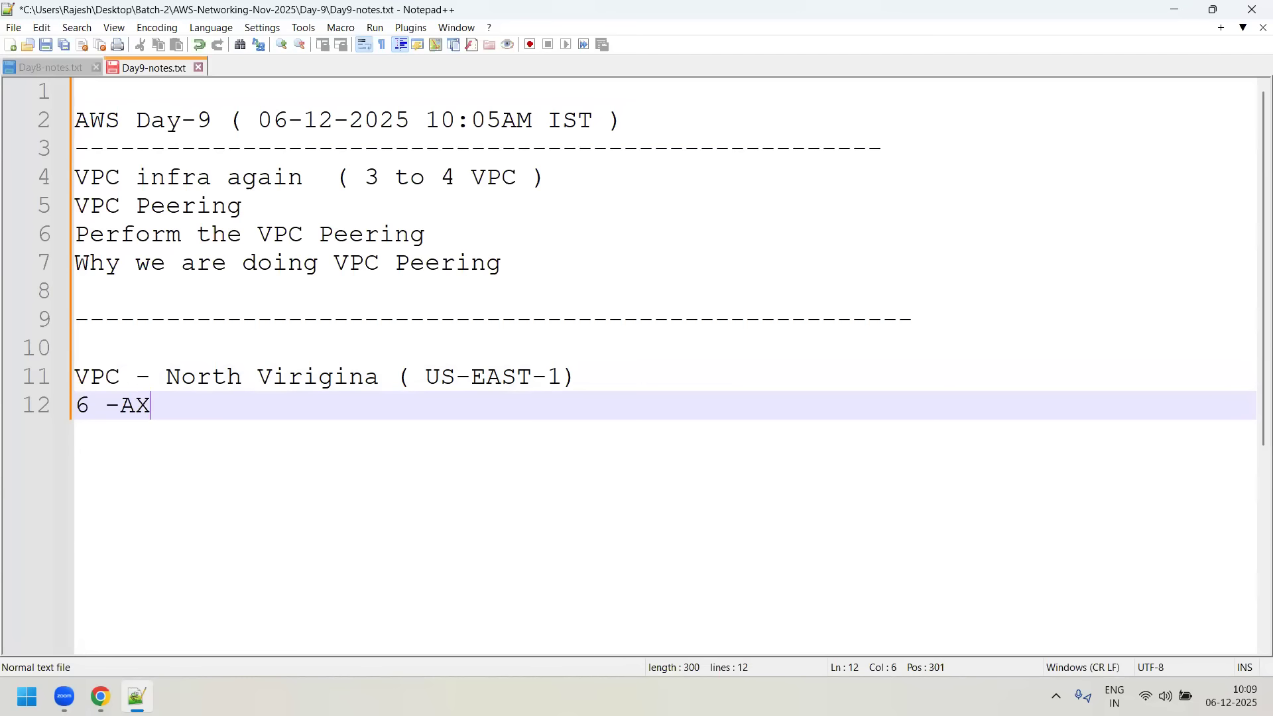
{"action": "key", "text": "BackSpace"}
{"action": "type", "text": "Z"}
{"action": "key", "text": "Return"}
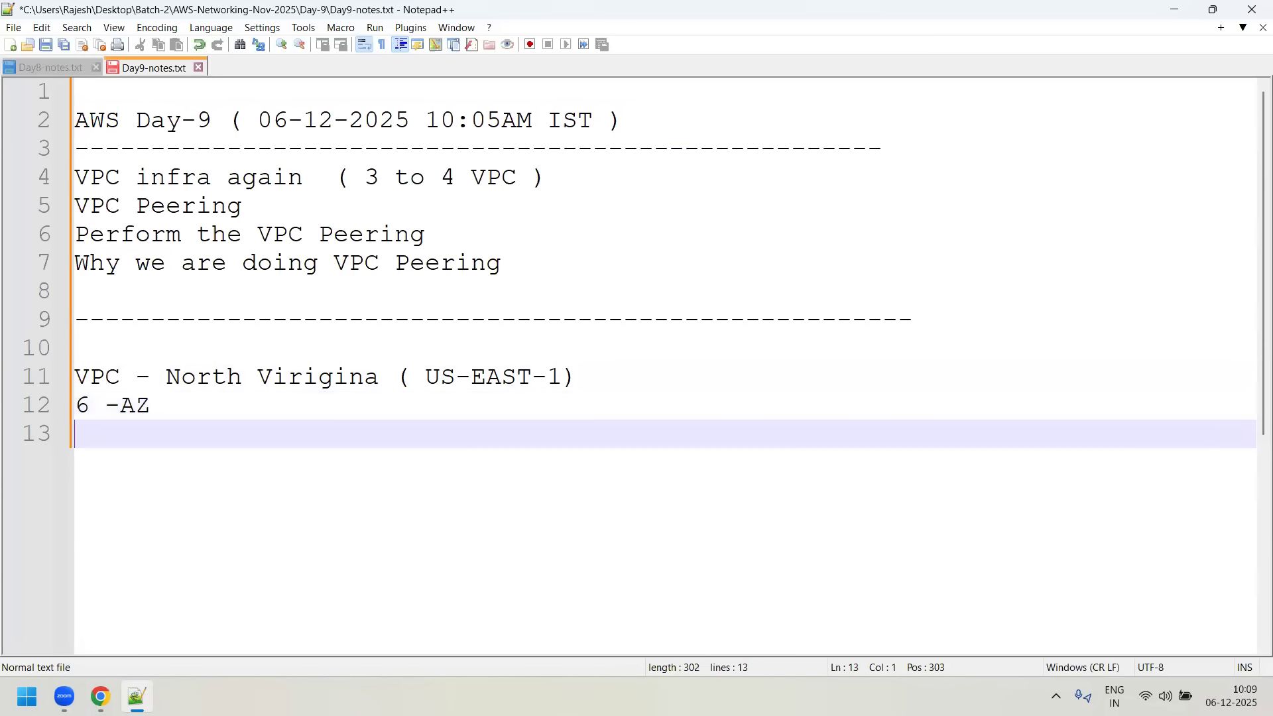
- Check the zone names on the EC2 dashboard in Chrome and append "( US-EAST-1A, 1F)" to the "6 -AZ" line in Notepad++
{"action": "key", "text": "alt+Tab"}
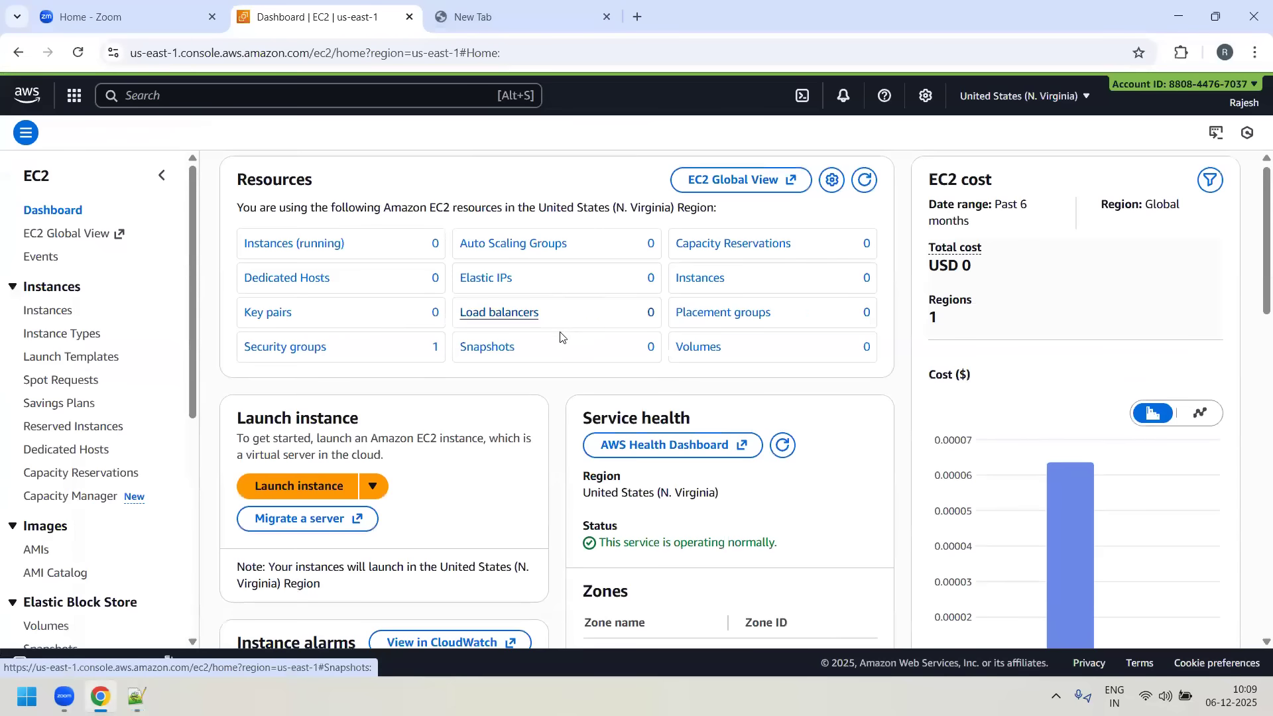
{"action": "scroll", "coordinate": [684, 448], "scroll_direction": "down", "scroll_amount": 5}
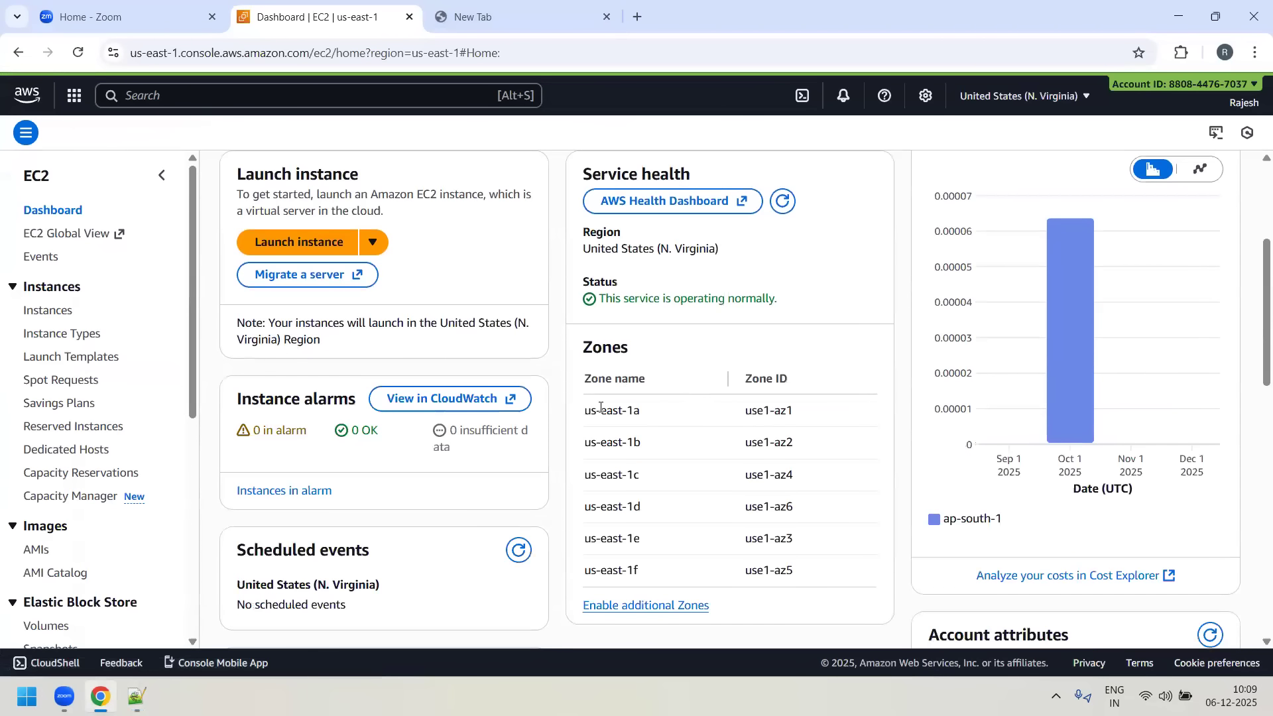
{"action": "left_click_drag", "start_coordinate": [586, 412], "coordinate": [628, 574]}
{"action": "key", "text": "alt+Tab"}
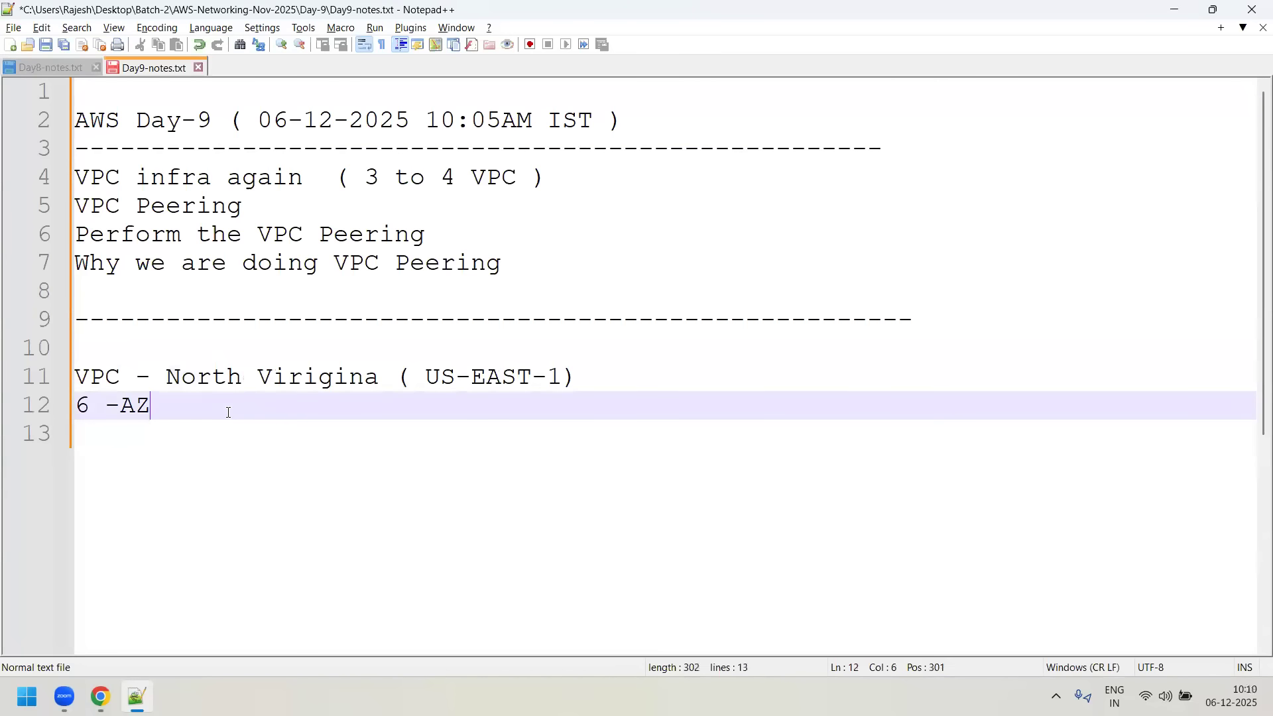
{"action": "type", "text": "( US-EAST-1A, 1"}
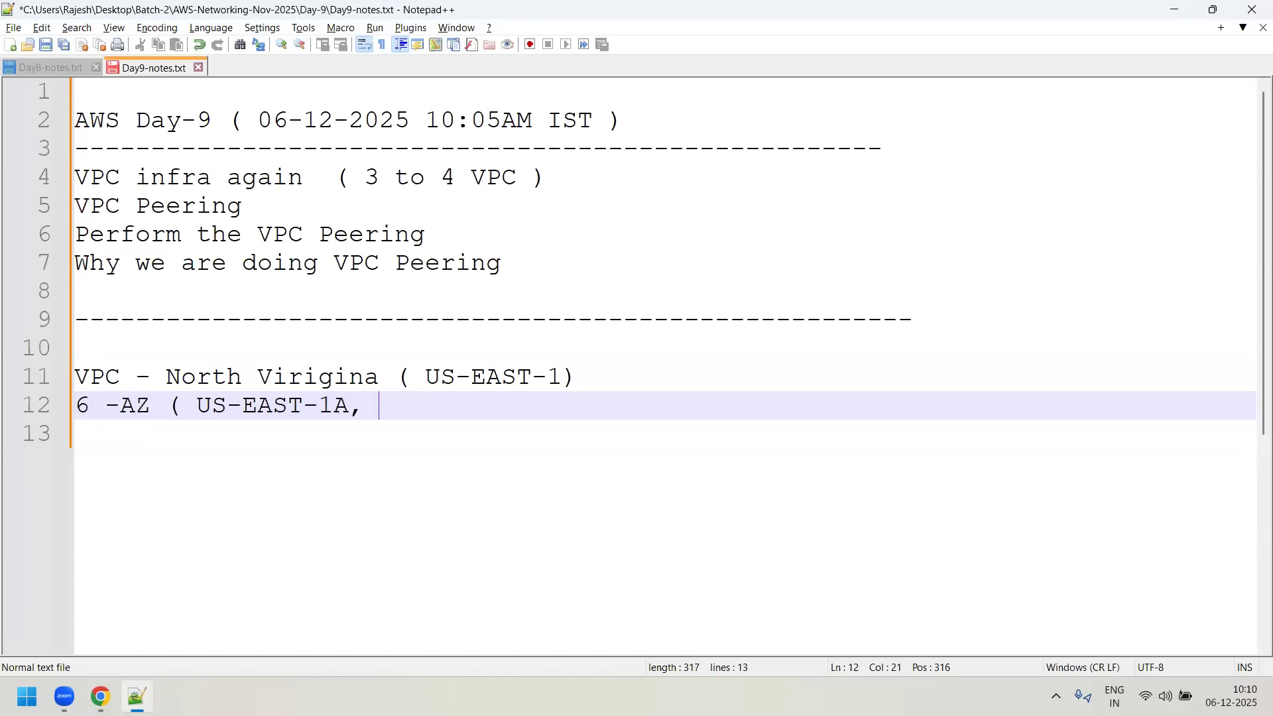
{"action": "type", "text": "F)"}
- Switch to Chrome to review the us-east-1 zone names on the EC2 dashboard, and return to Notepad++
{"action": "left_click", "coordinate": [1177, 8]}
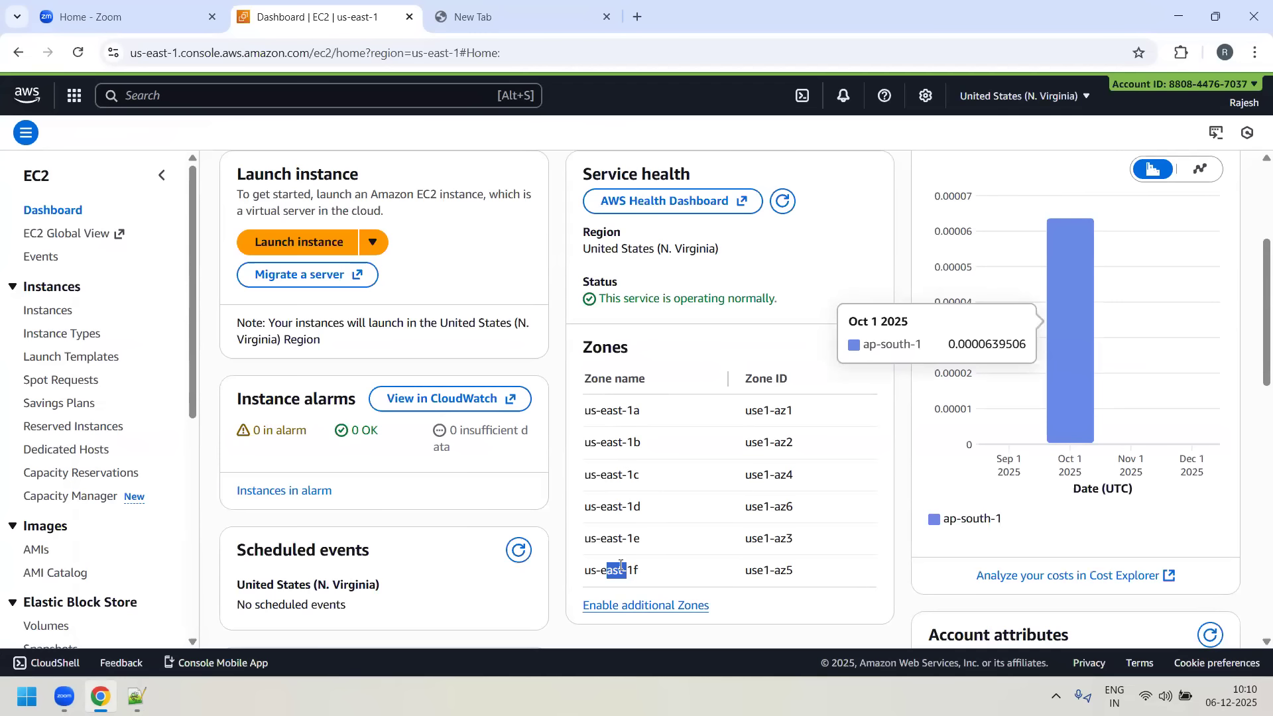
{"action": "left_click_drag", "start_coordinate": [608, 411], "coordinate": [634, 475]}
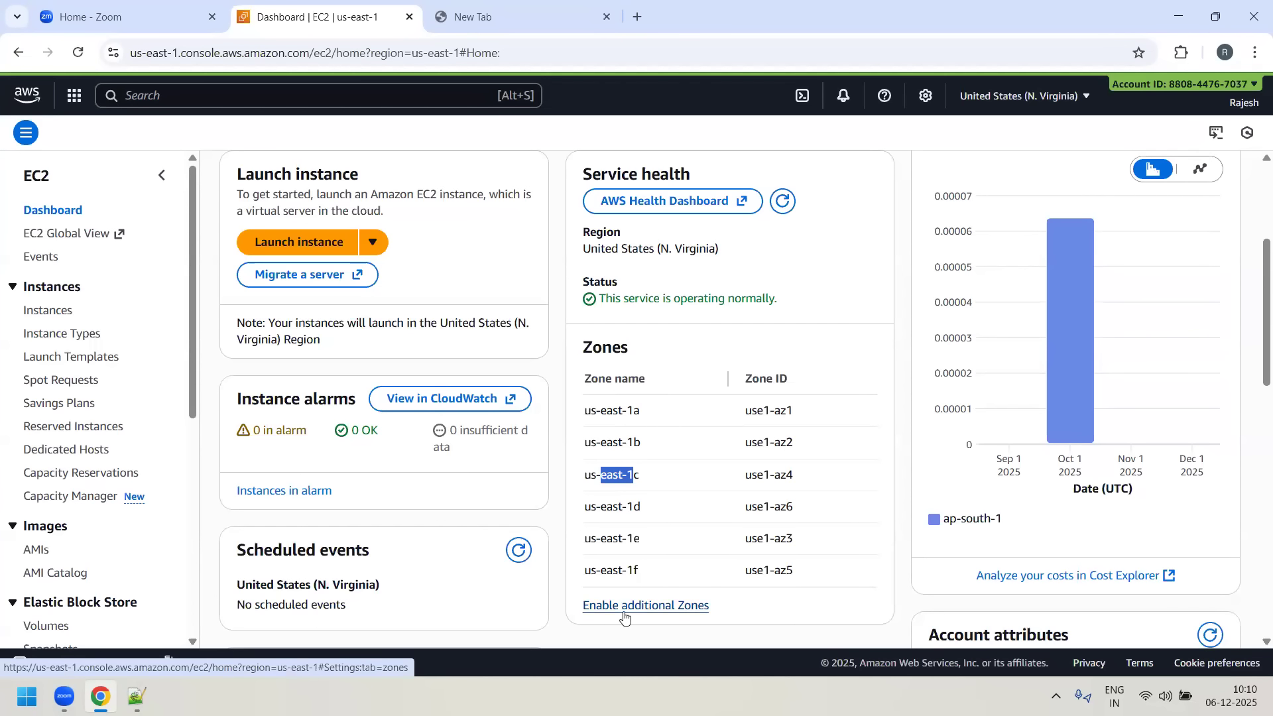
{"action": "key", "text": "alt+Tab"}
- Leave a blank line below the "6 -AZ" line and write "BLUE-VPC ( CIDR 10.1.0.0/16)"
{"action": "key", "text": "Return"}
{"action": "key", "text": "Return"}
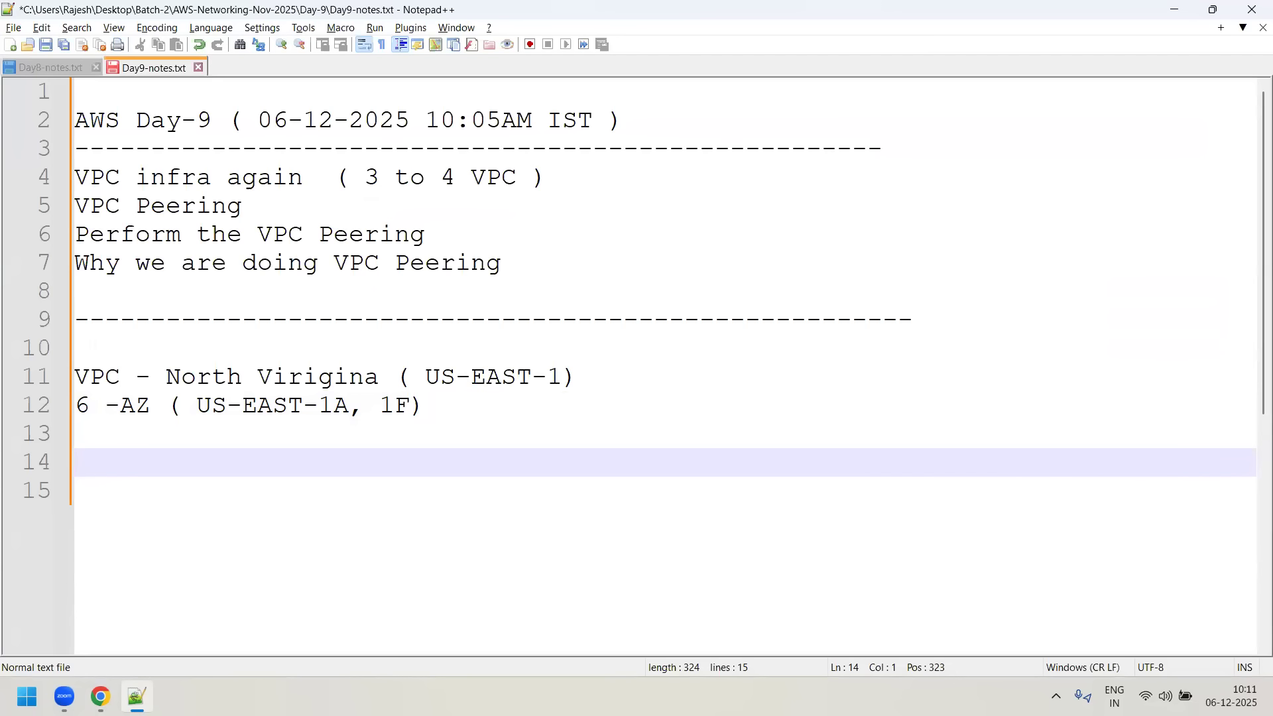
{"action": "type", "text": "BLUE-VP"}
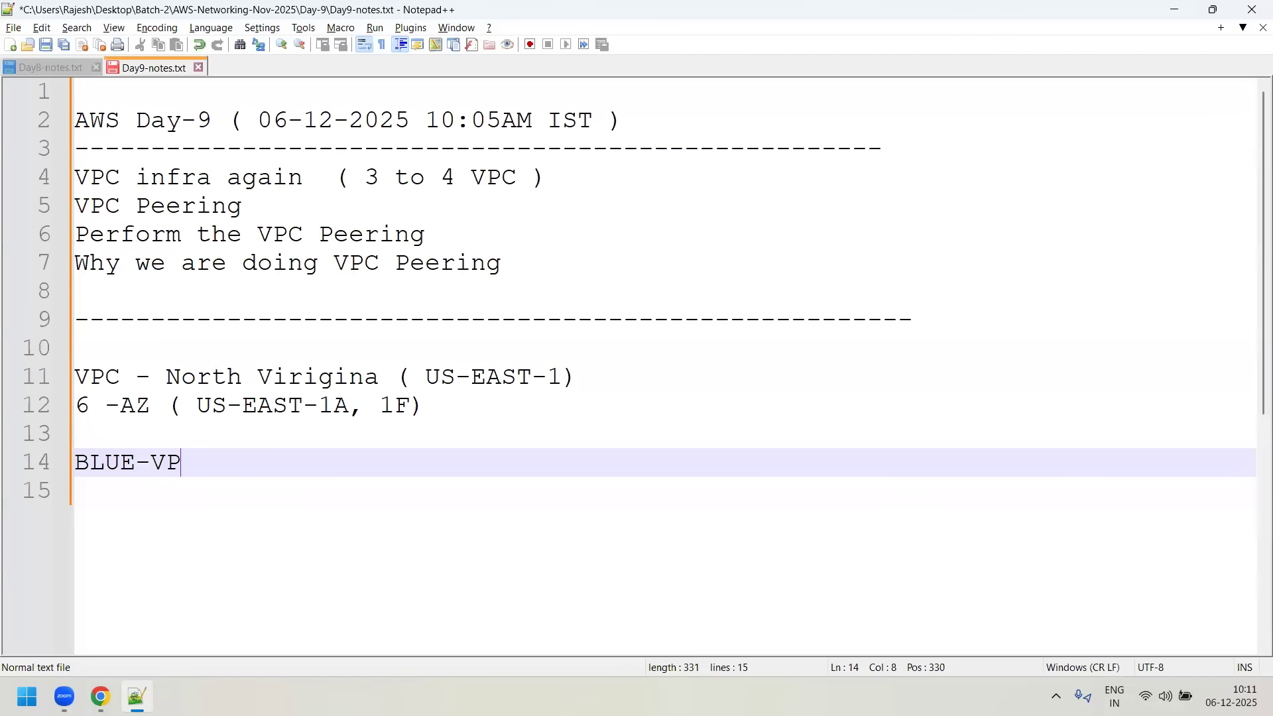
{"action": "type", "text": "C ( CID"}
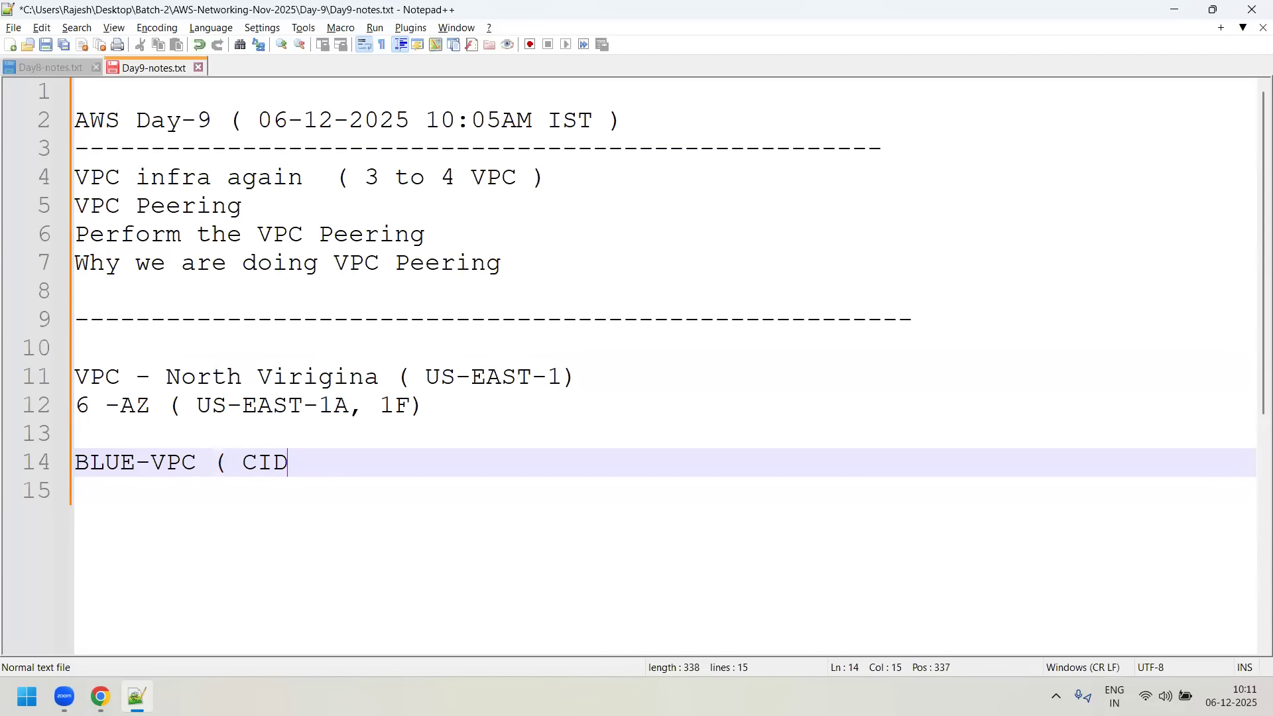
{"action": "type", "text": "R 10.1.0.0/"}
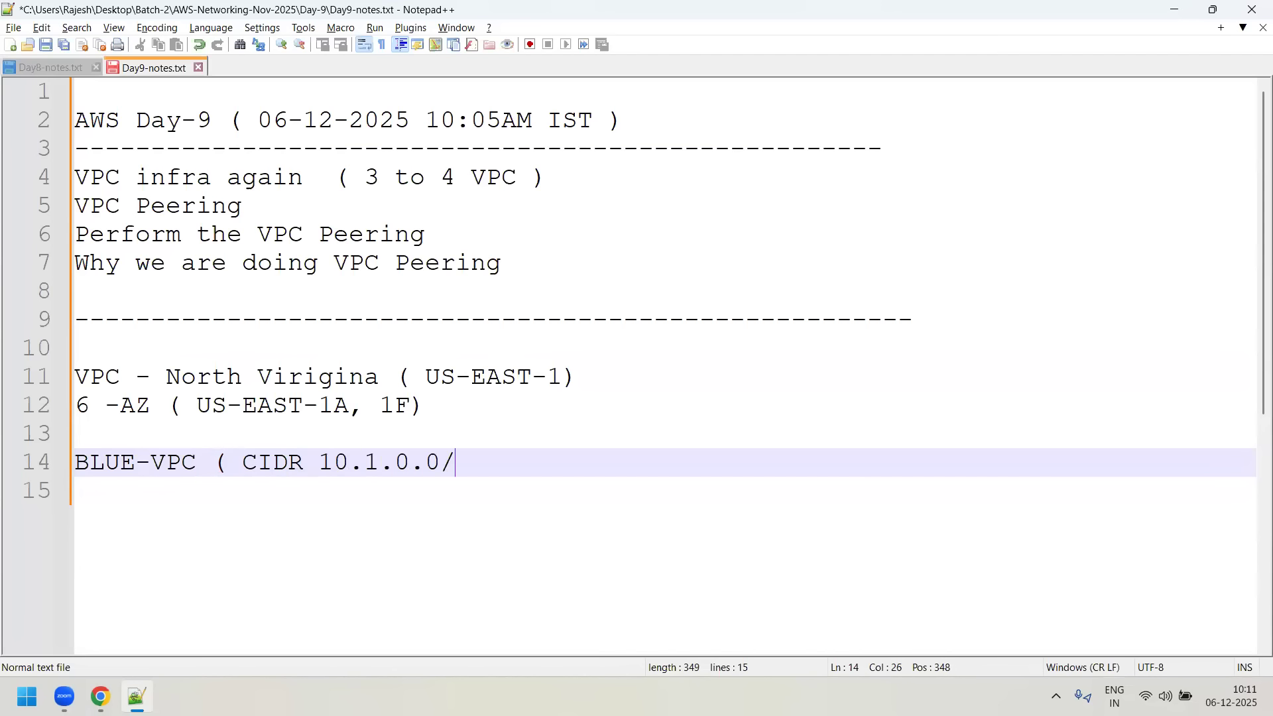
{"action": "type", "text": "16)"}
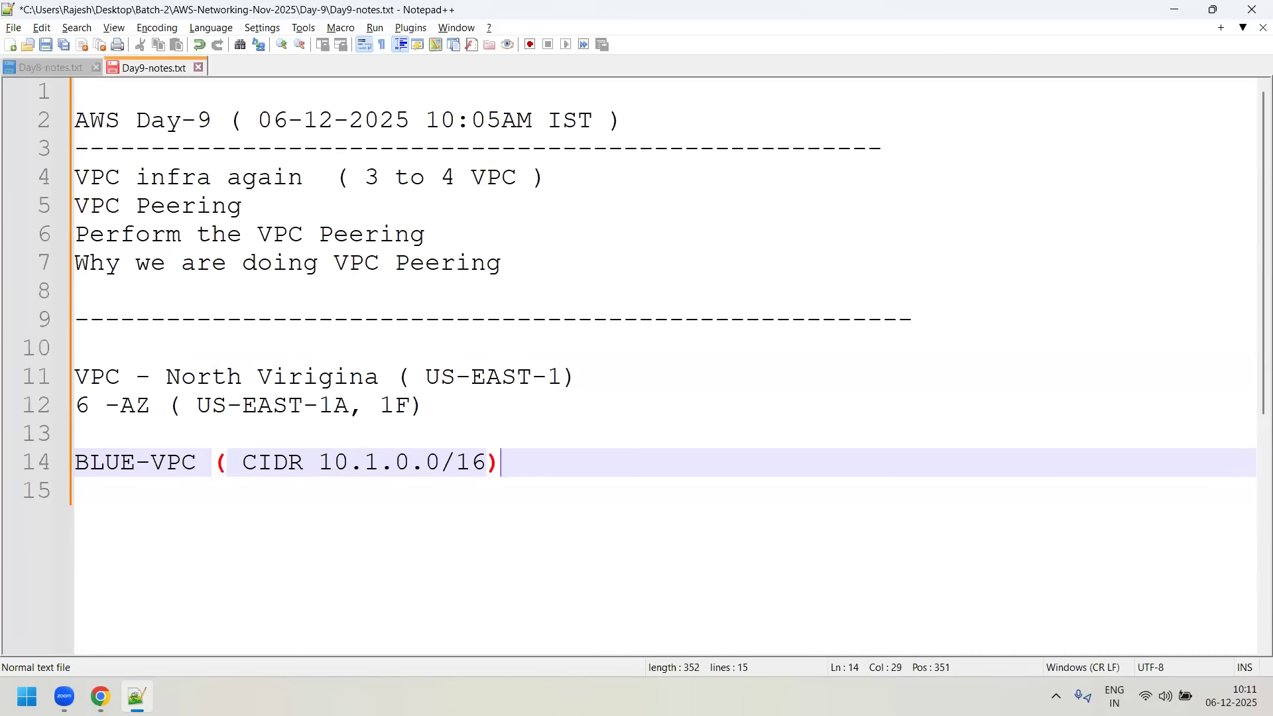
- Add the line "GREEN-VPC ( CIDR 192.168.0.0/16)" below the BLUE-VPC line, separated by a blank line
{"action": "key", "text": "Return"}
{"action": "key", "text": "Return"}
{"action": "type", "text": "GREEN-VPC ( C"}
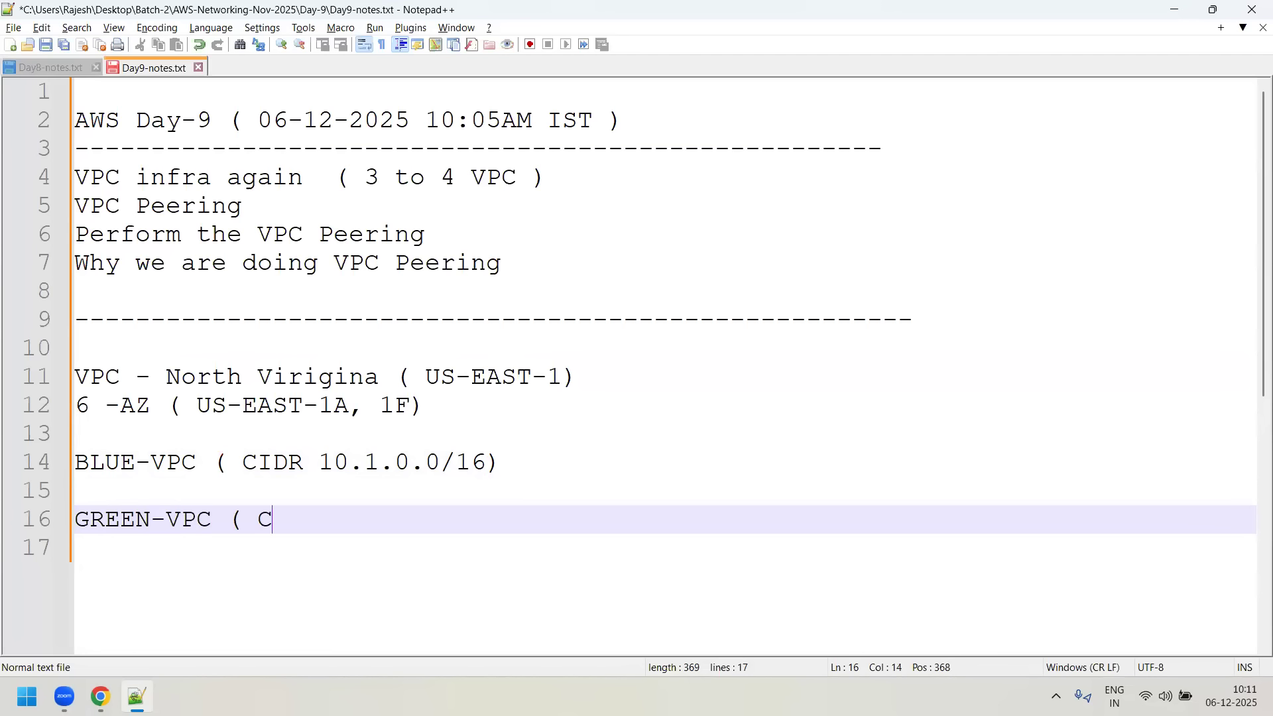
{"action": "type", "text": "IDR 192.168.0.0/16)"}
- Add the line "RED-VPC ( CIDR 172.17.0.0/16)" after a blank line below GREEN-VPC, followed by two line breaks
{"action": "key", "text": "Return"}
{"action": "key", "text": "Return"}
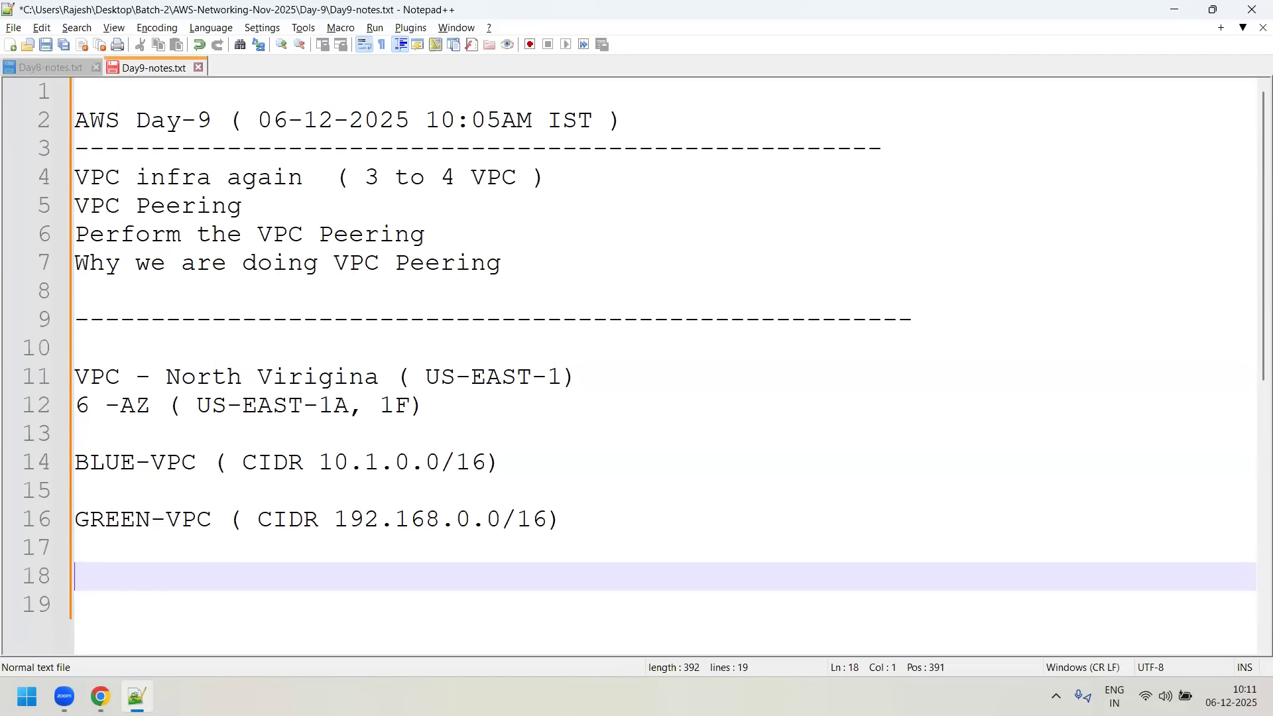
{"action": "type", "text": "RED-VPC"}
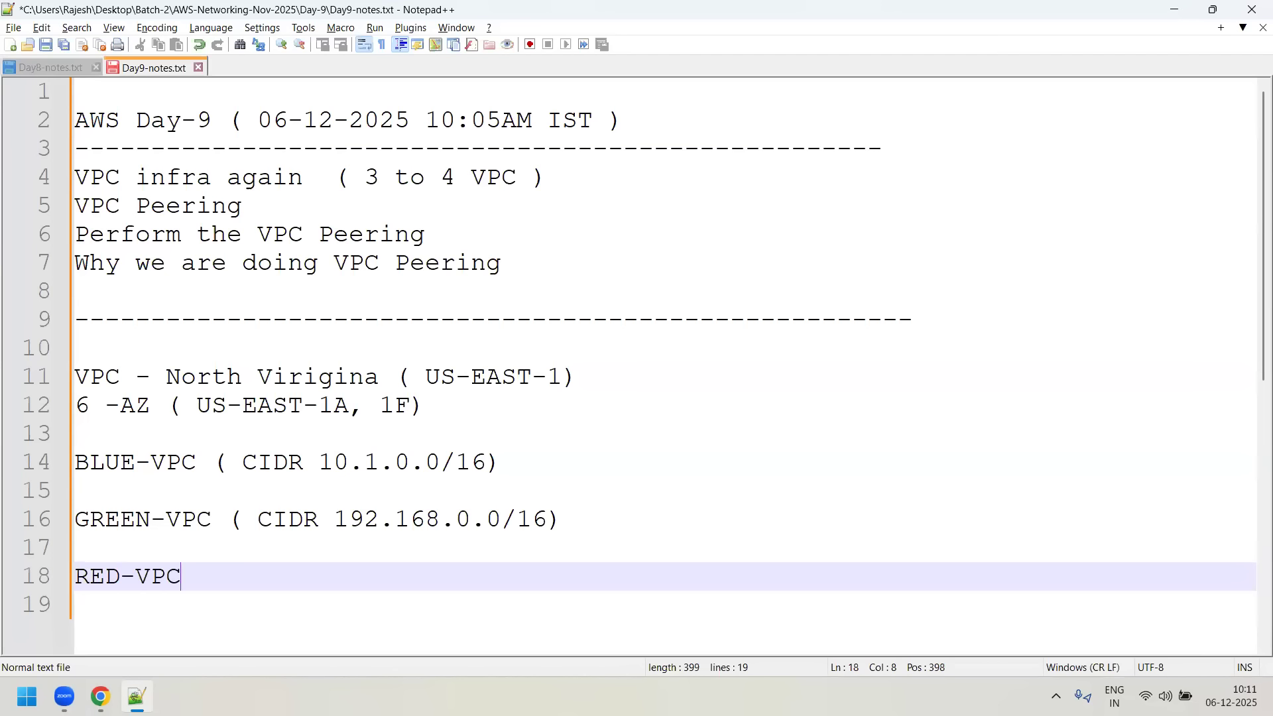
{"action": "type", "text": " ( CIDR"}
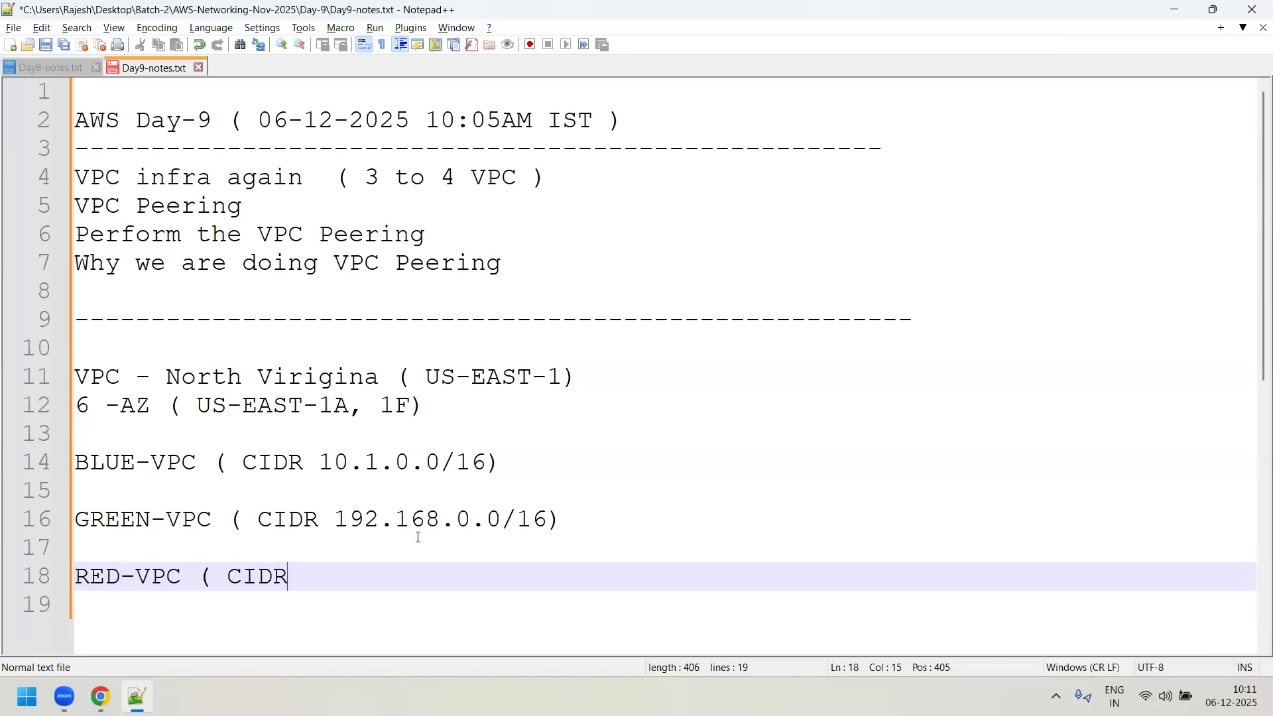
{"action": "type", "text": " 172.17.0.0/16)"}
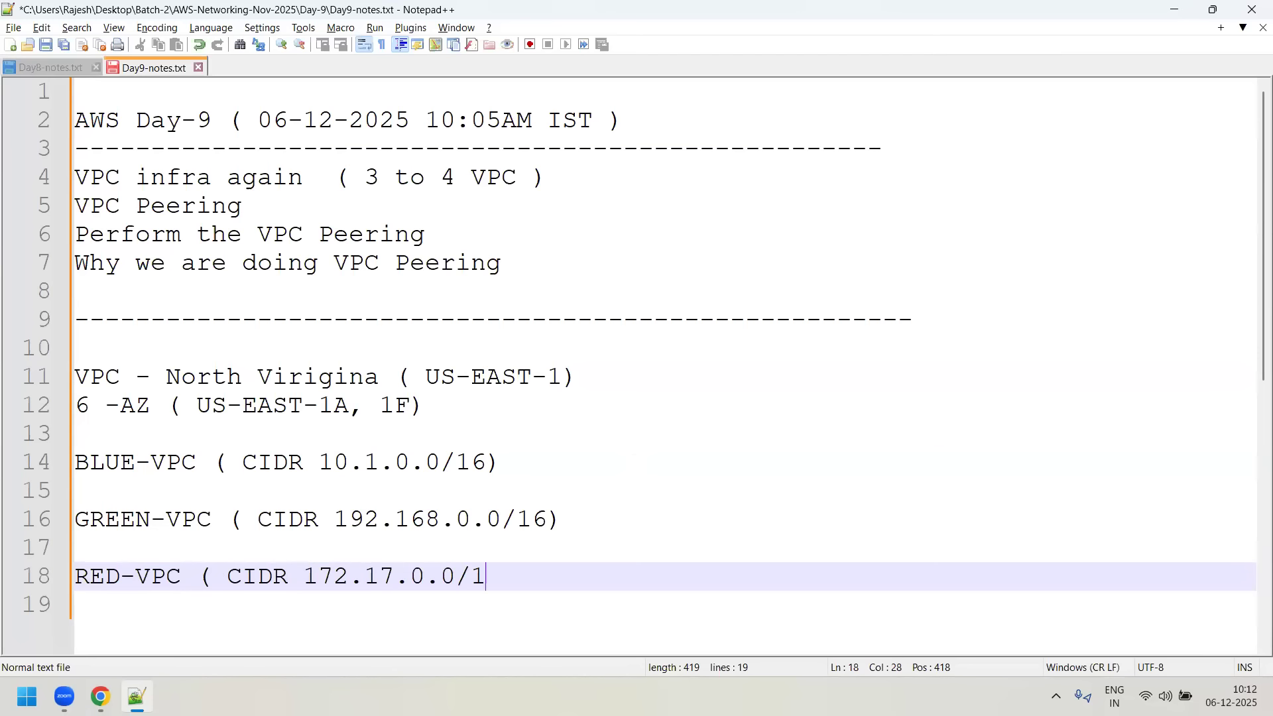
{"action": "key", "text": "Return"}
{"action": "key", "text": "Return"}
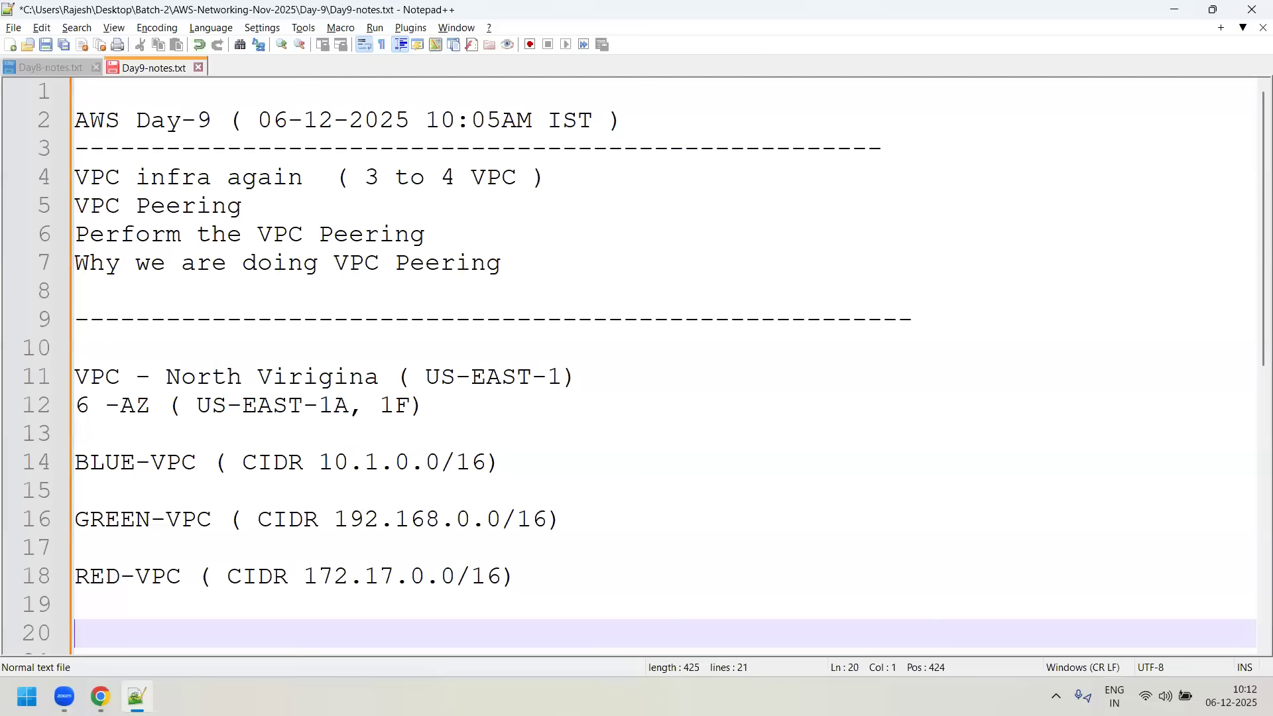
- Review the North Virginia heading and the CIDR ranges of the BLUE, GREEN and RED VPCs by highlighting them
{"action": "left_click_drag", "start_coordinate": [181, 377], "coordinate": [351, 375]}
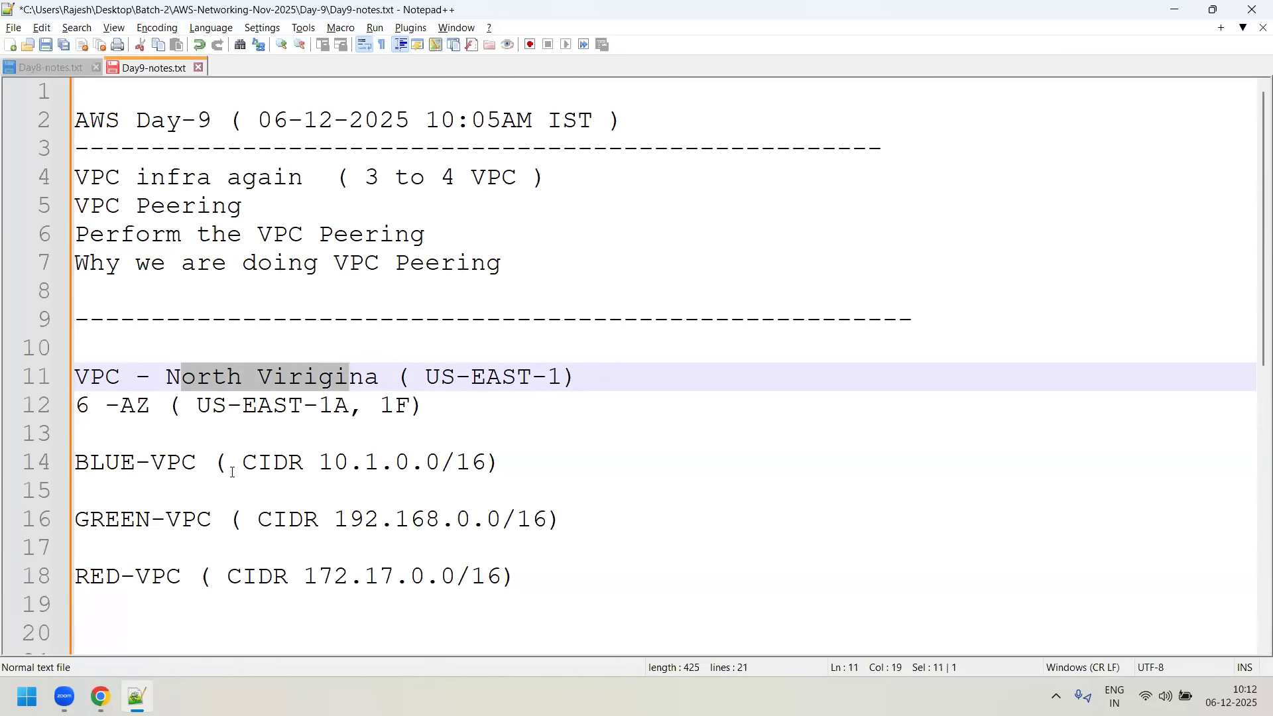
{"action": "left_click_drag", "start_coordinate": [397, 467], "coordinate": [320, 464]}
{"action": "left_click_drag", "start_coordinate": [319, 519], "coordinate": [501, 519]}
{"action": "left_click_drag", "start_coordinate": [310, 576], "coordinate": [486, 576]}
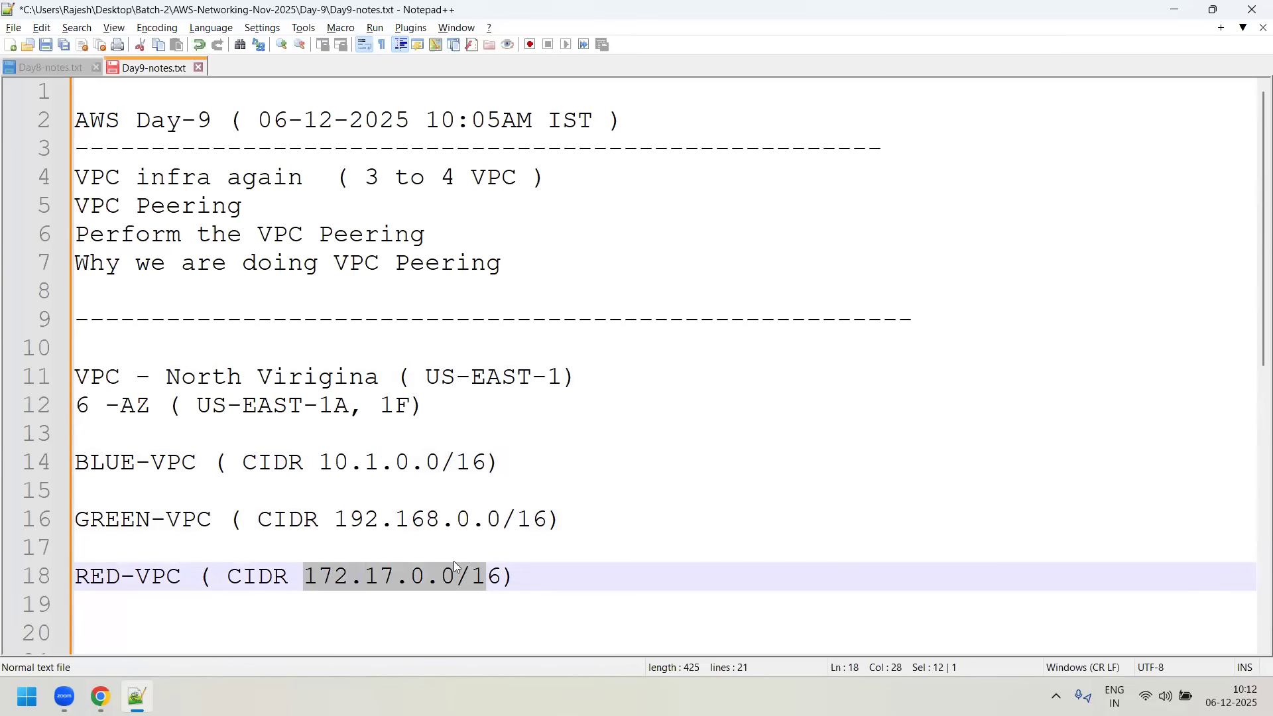
{"action": "left_click", "coordinate": [364, 576]}
{"action": "left_click_drag", "start_coordinate": [320, 462], "coordinate": [470, 462]}
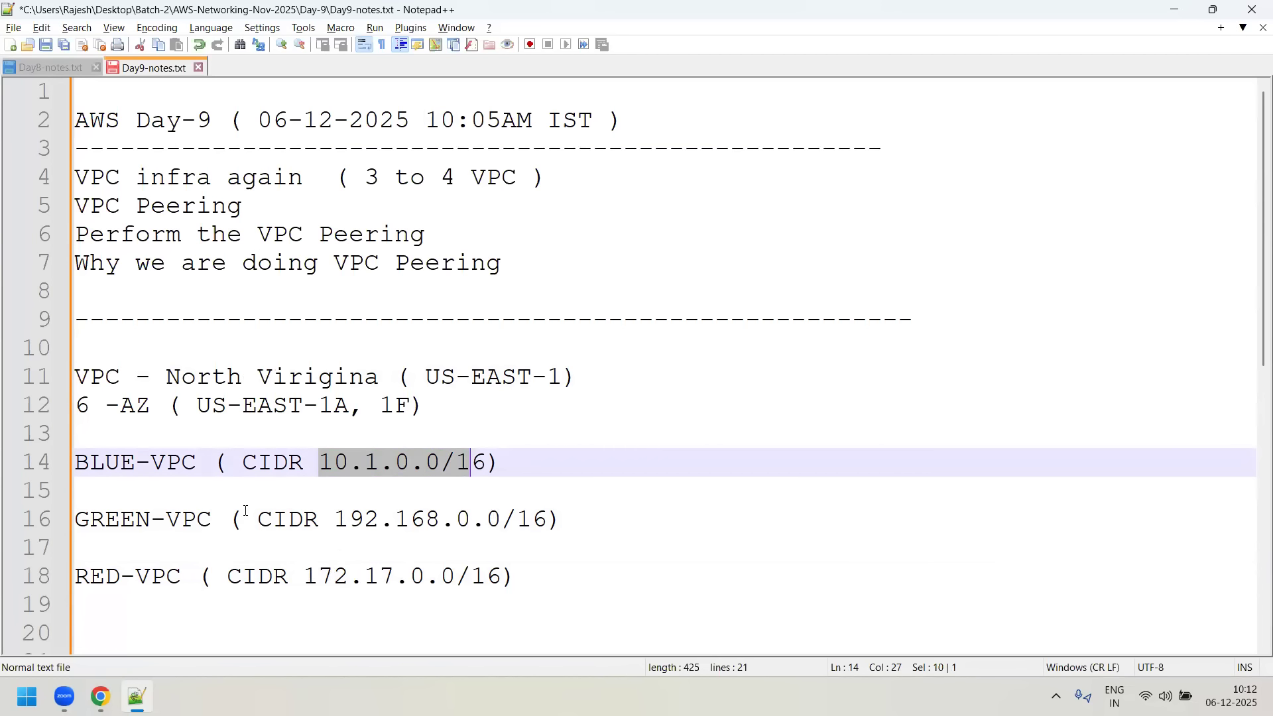
- Append "--> 3 SUBNET" to the BLUE-VPC and GREEN-VPC lines and "---> 3 SUBNET" to the RED-VPC line
{"action": "left_click", "coordinate": [548, 458]}
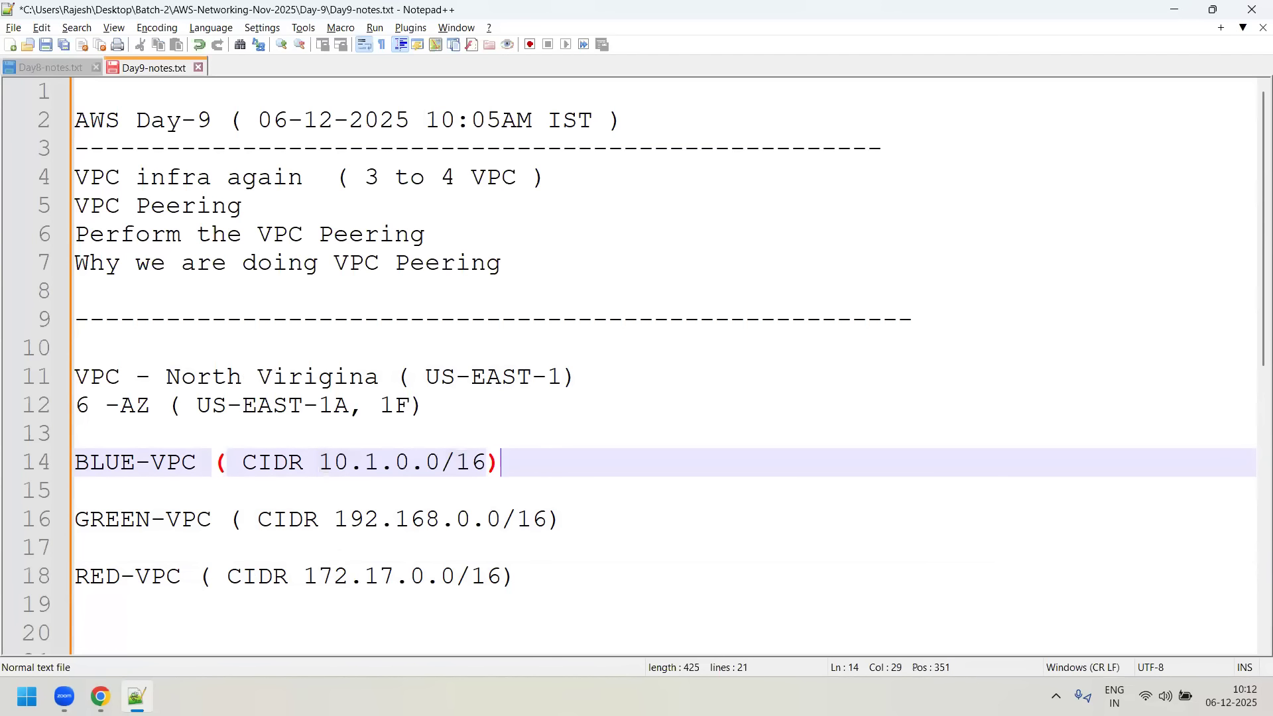
{"action": "type", "text": "--> 3 SUBNET"}
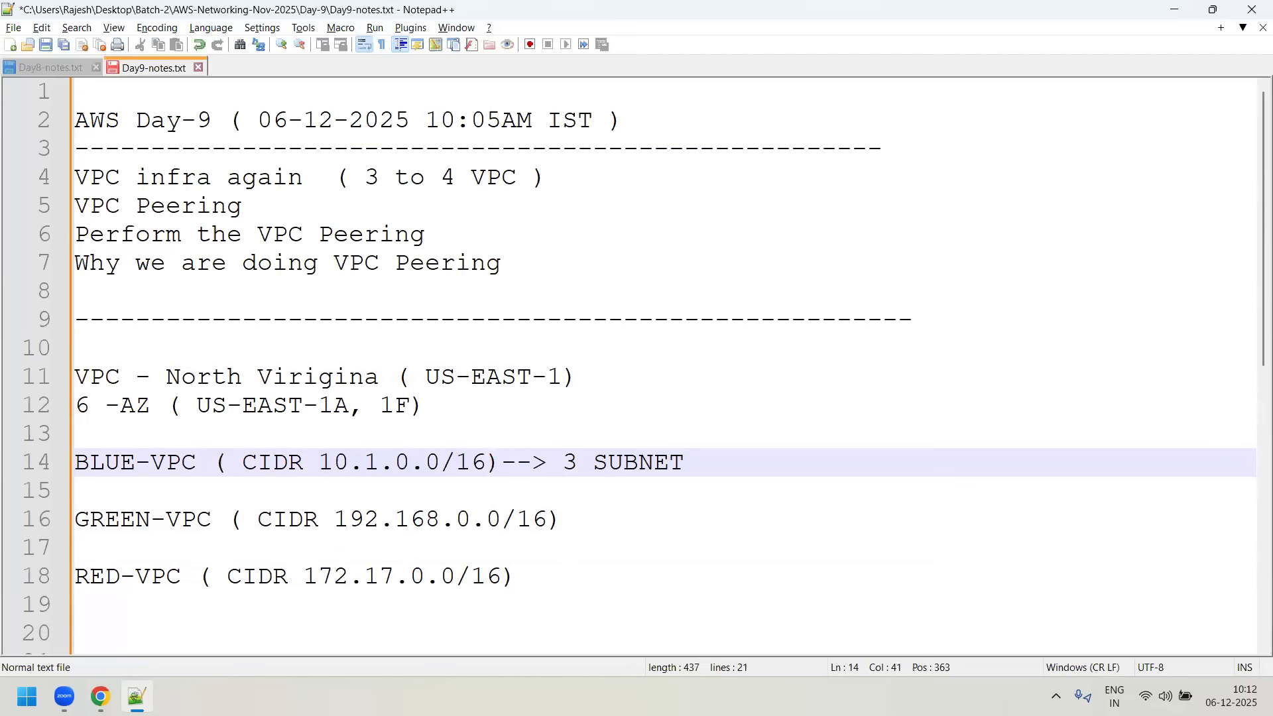
{"action": "key", "text": "Down"}
{"action": "key", "text": "Down"}
{"action": "type", "text": "--> 3 SUBNET"}
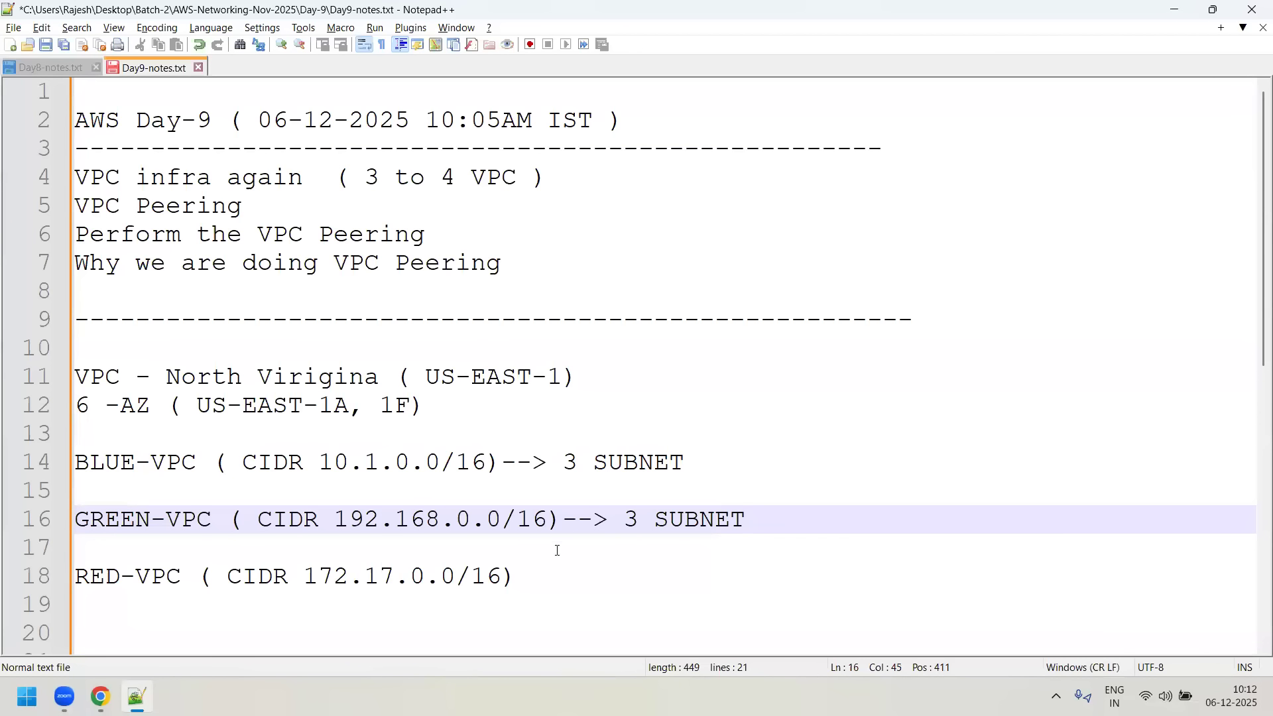
{"action": "key", "text": "Down"}
{"action": "key", "text": "Down"}
{"action": "type", "text": "---> 3 S"}
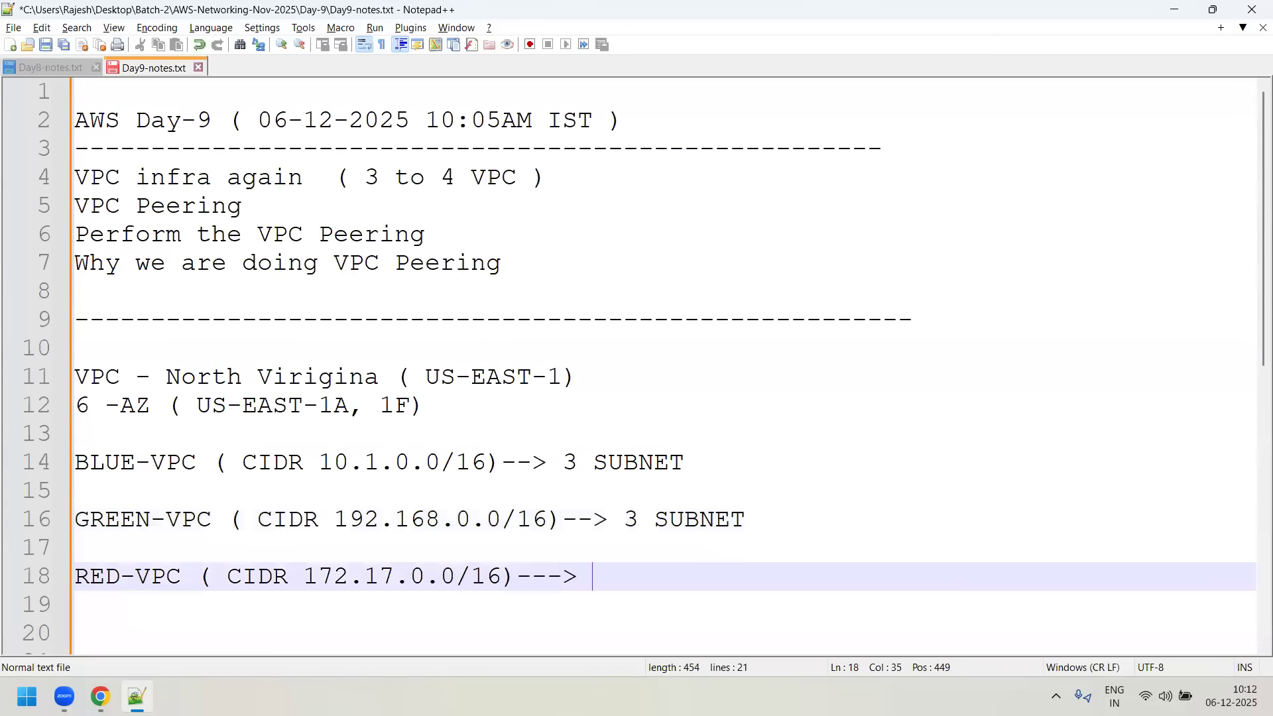
{"action": "type", "text": "UBNET"}
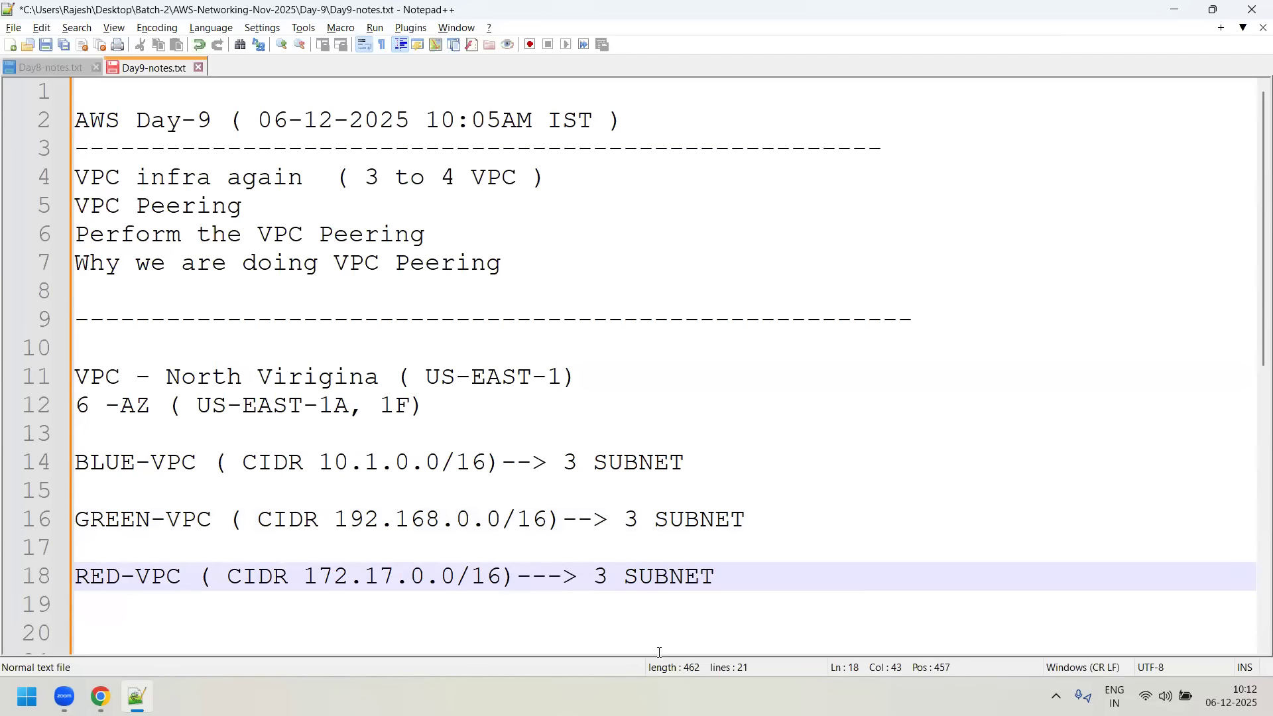
{"action": "left_click", "coordinate": [431, 682]}
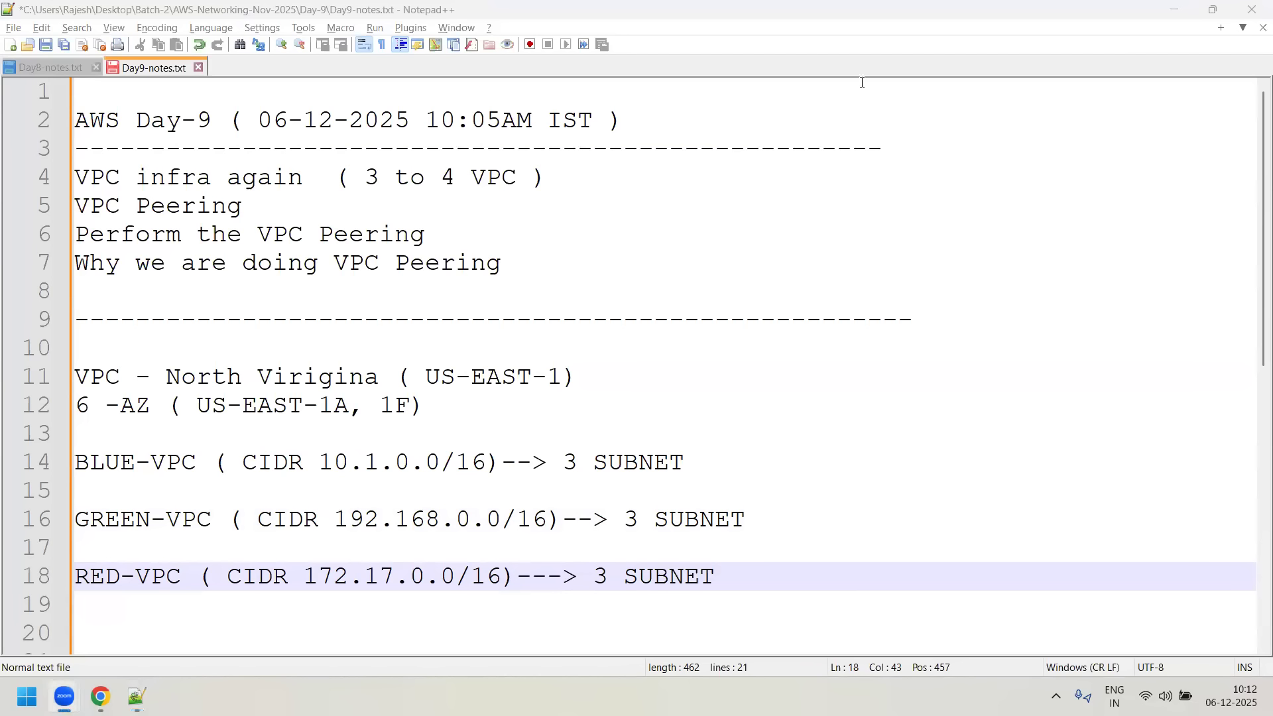
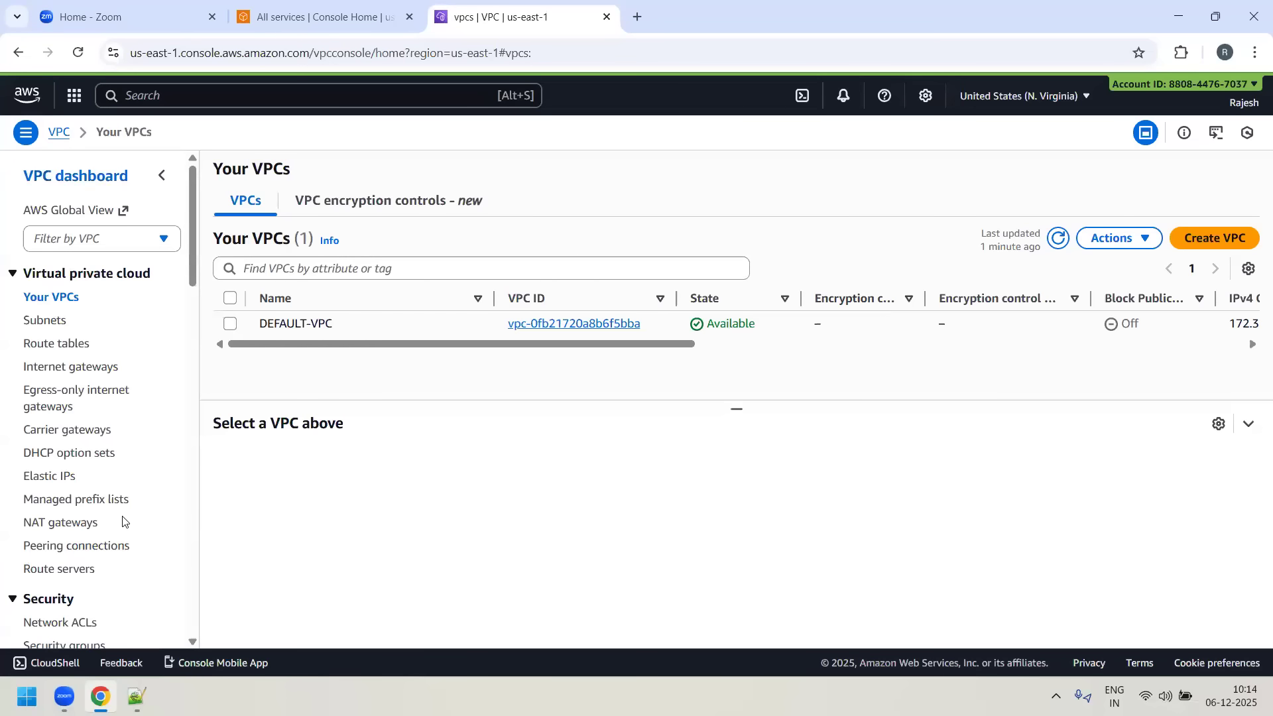
- Start creating a VPC, compare the VPC and more option, and set the resources to create to VPC only
{"action": "left_click", "coordinate": [1218, 246]}
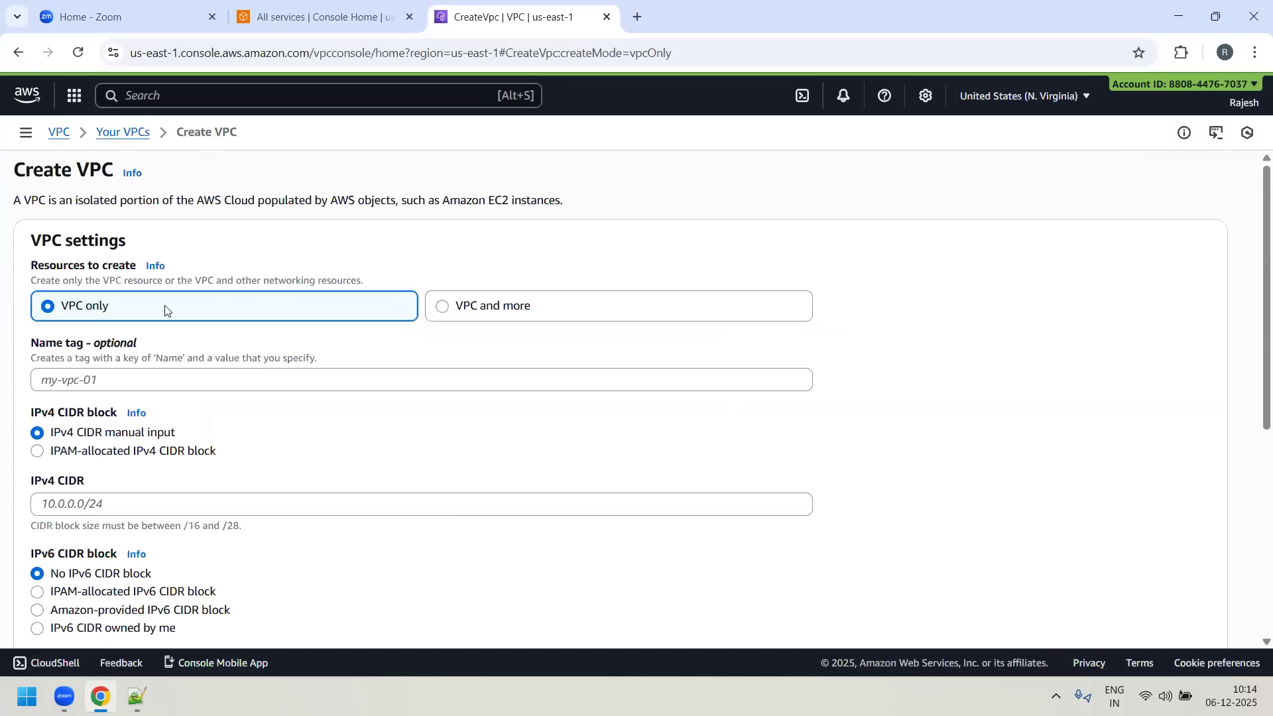
{"action": "left_click", "coordinate": [443, 306]}
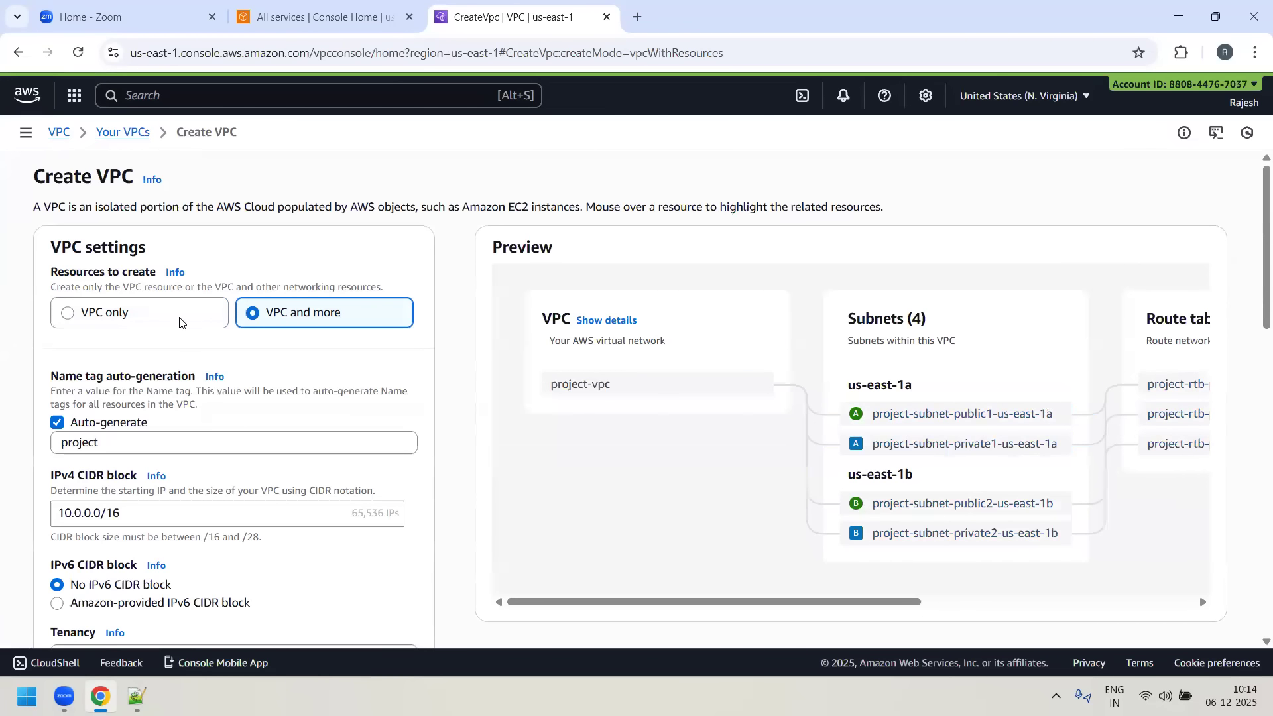
{"action": "left_click", "coordinate": [67, 313]}
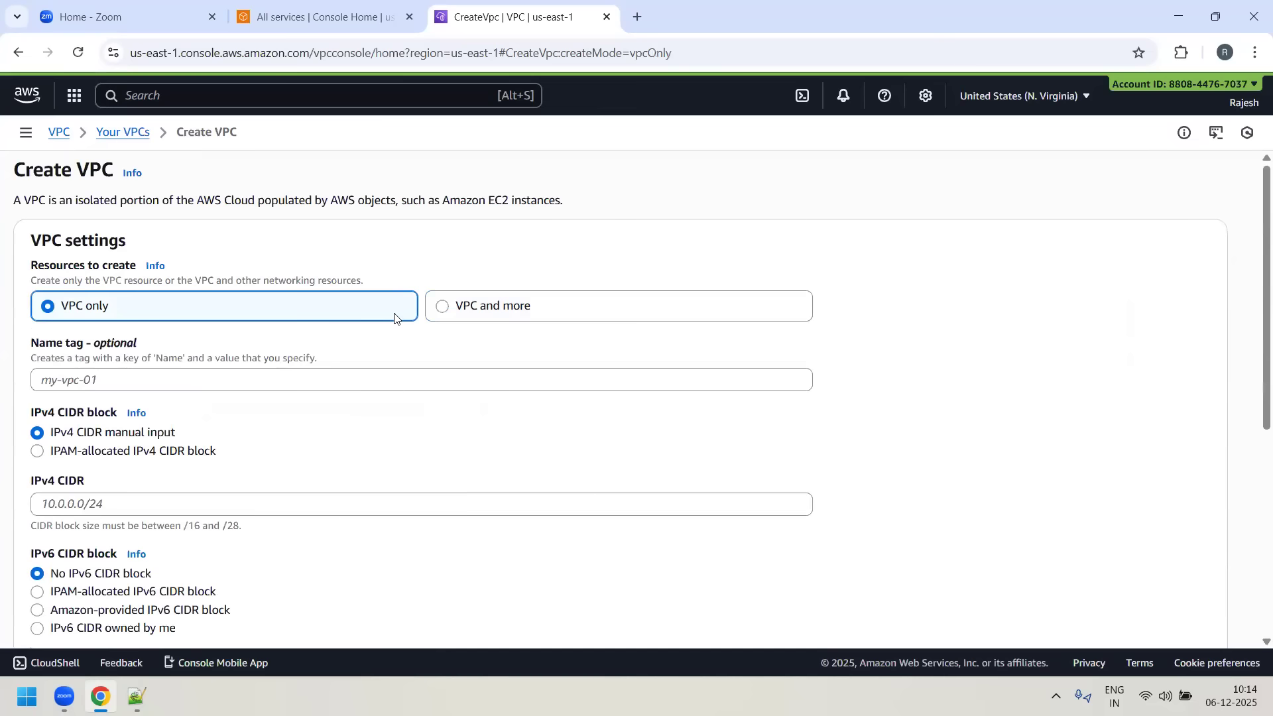
- Name the VPC BLUE-VPC and set its IPv4 CIDR to 10.1.0.0/16
{"action": "left_click", "coordinate": [75, 380]}
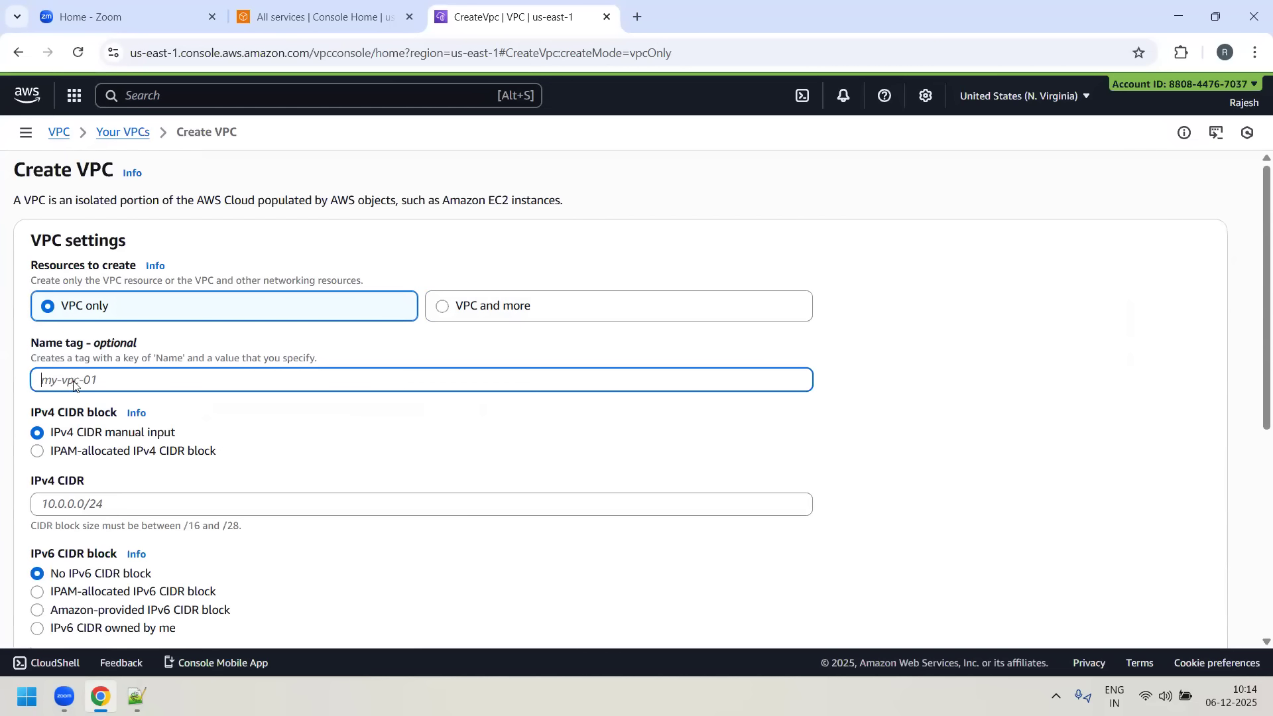
{"action": "left_click", "coordinate": [137, 696]}
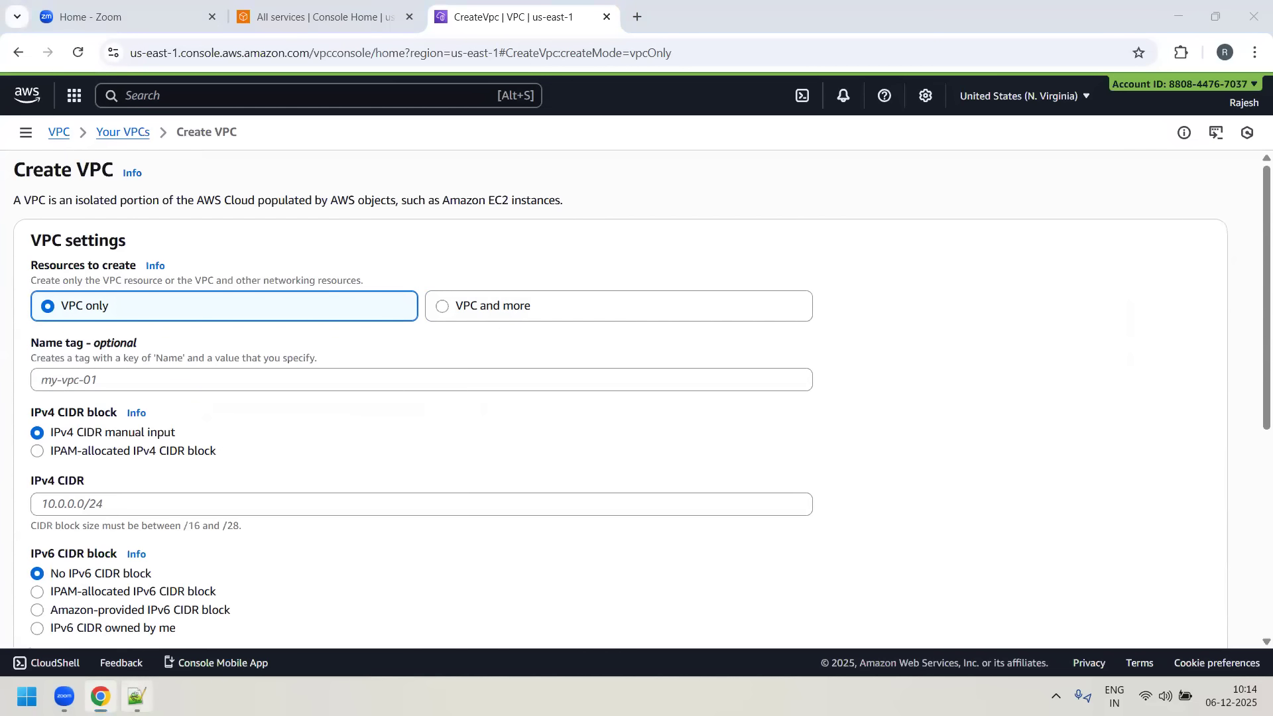
{"action": "key", "text": "alt+Tab"}
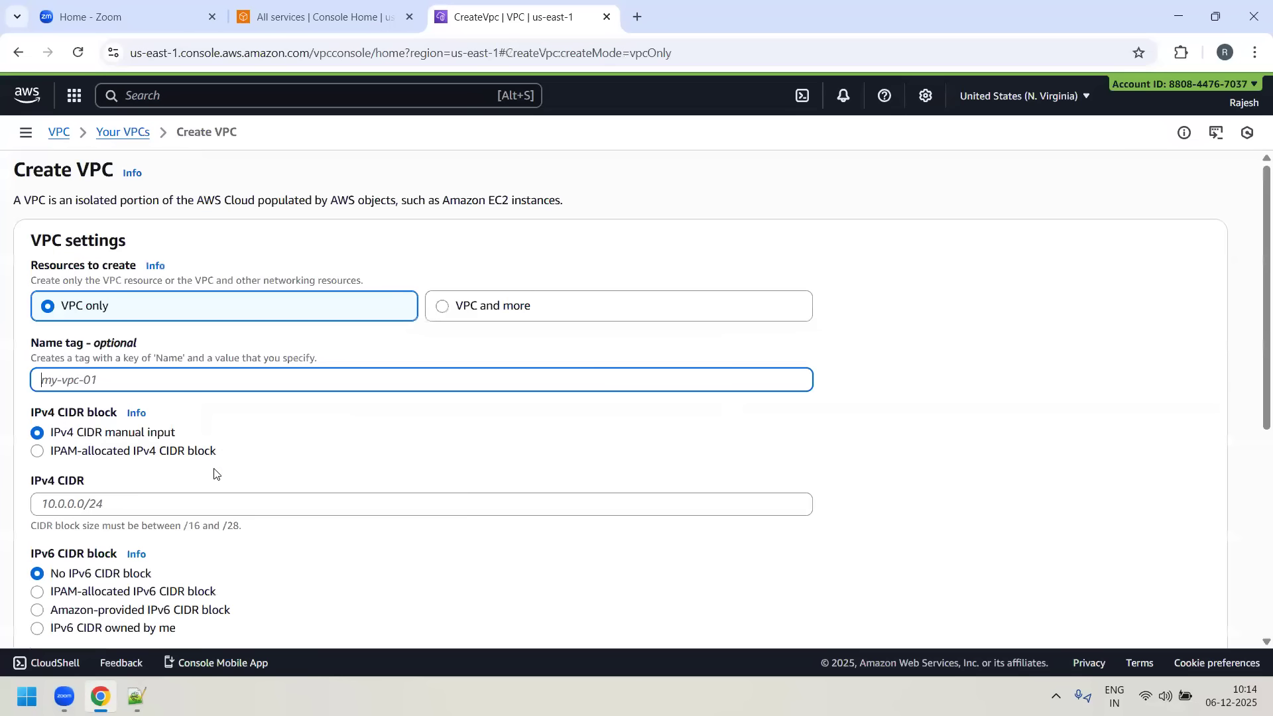
{"action": "type", "text": "BLUE-VPC"}
{"action": "scroll", "coordinate": [299, 422], "scroll_direction": "down", "scroll_amount": 1}
{"action": "left_click", "coordinate": [160, 422]}
{"action": "type", "text": "10.1.0.0/16"}
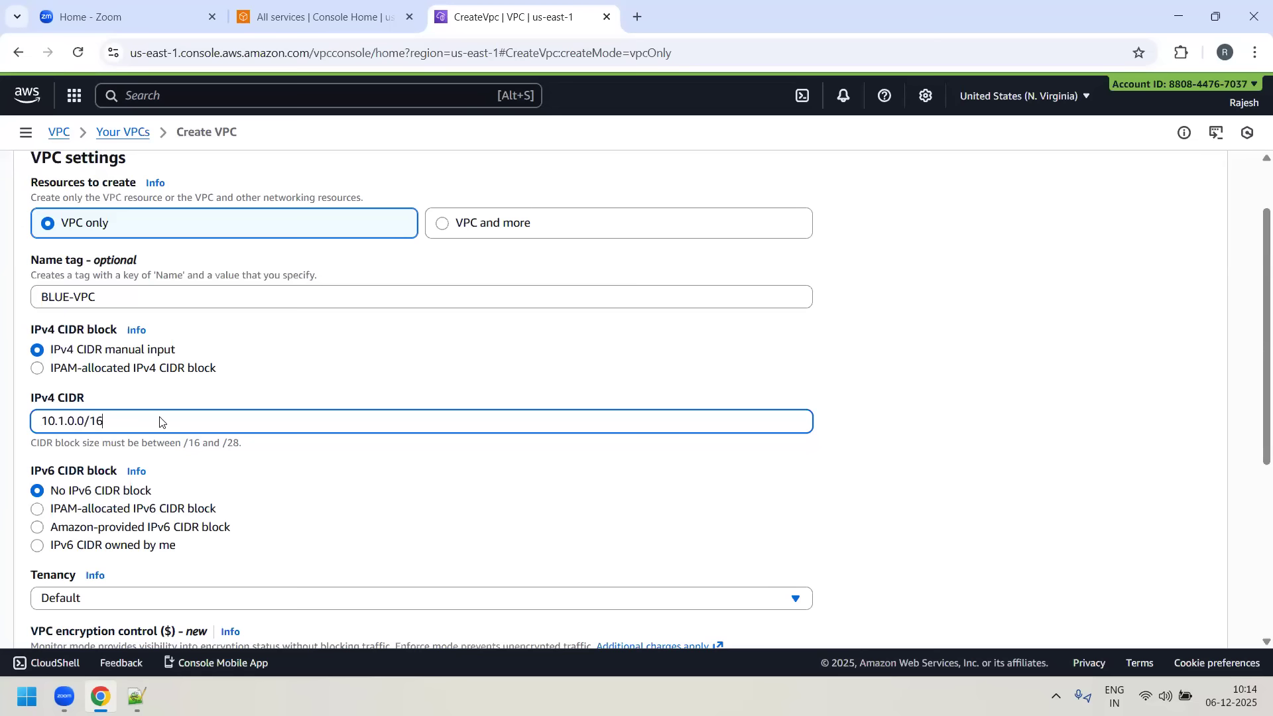
- Check the remaining VPC settings and the BLUE-VPC CIDR in the Notepad++ notes, and create the VPC
{"action": "scroll", "coordinate": [443, 389], "scroll_direction": "down", "scroll_amount": 3}
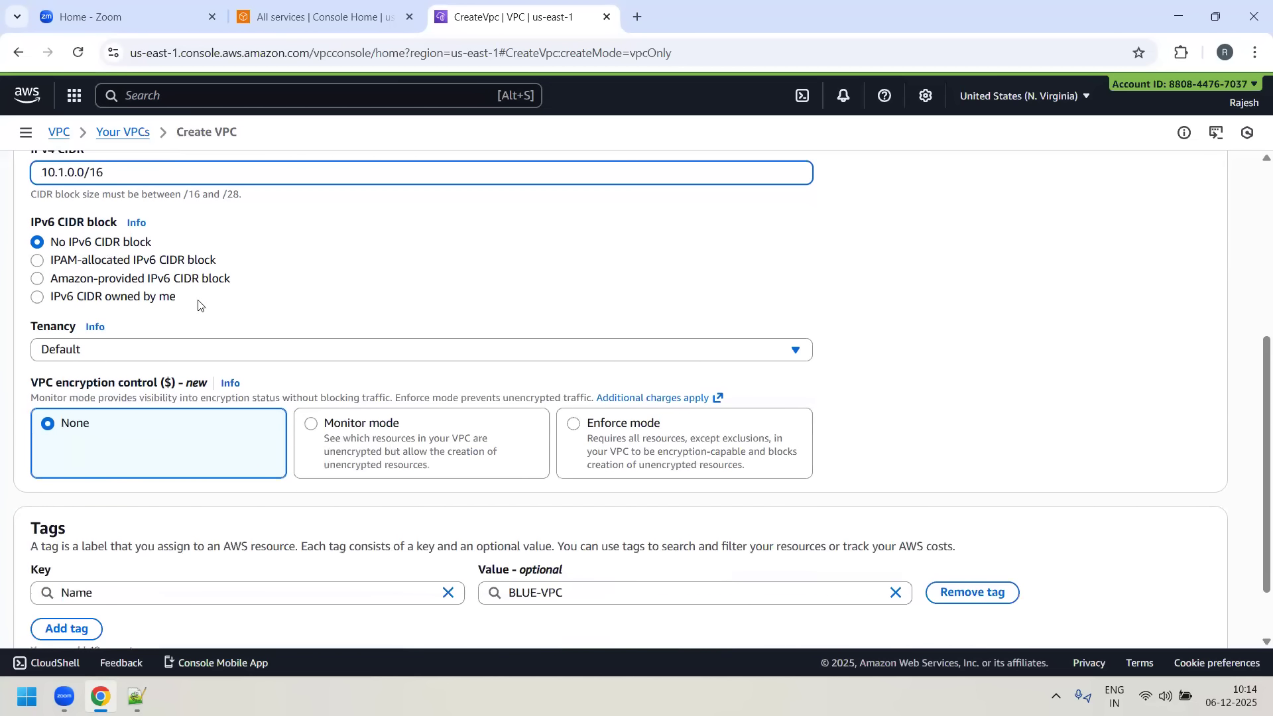
{"action": "scroll", "coordinate": [299, 316], "scroll_direction": "down", "scroll_amount": 1}
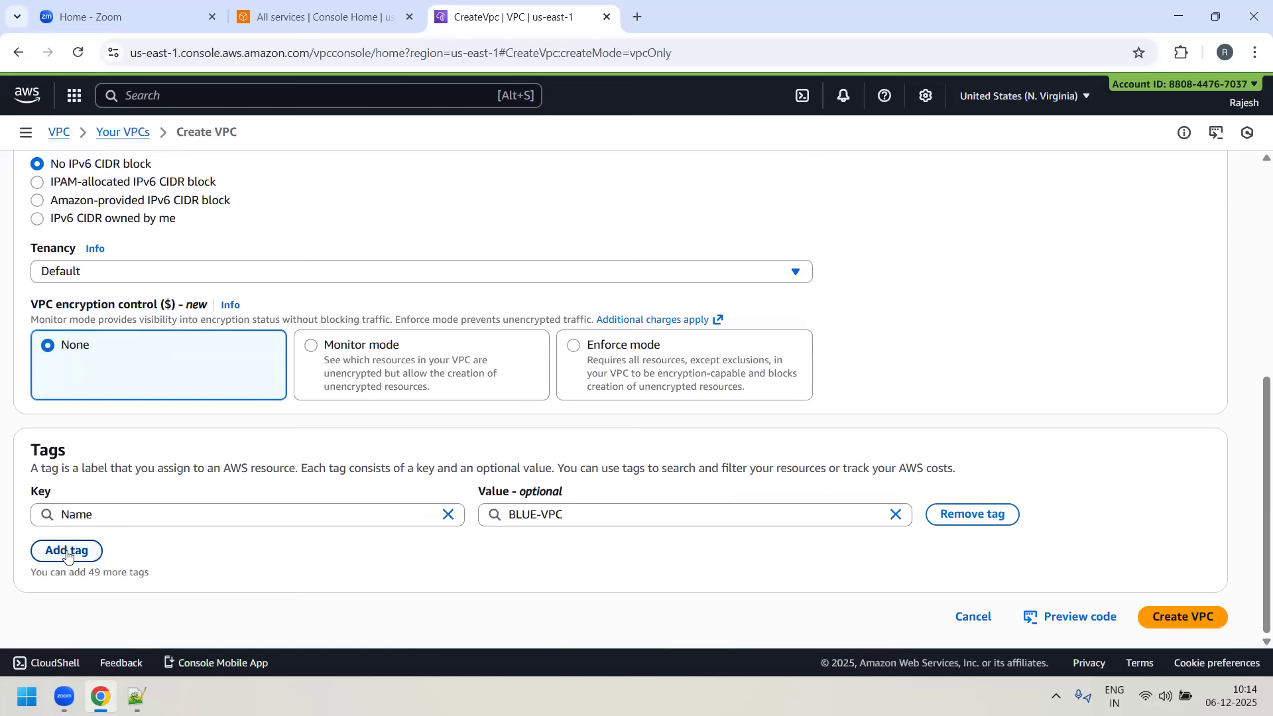
{"action": "scroll", "coordinate": [608, 566], "scroll_direction": "up", "scroll_amount": 6}
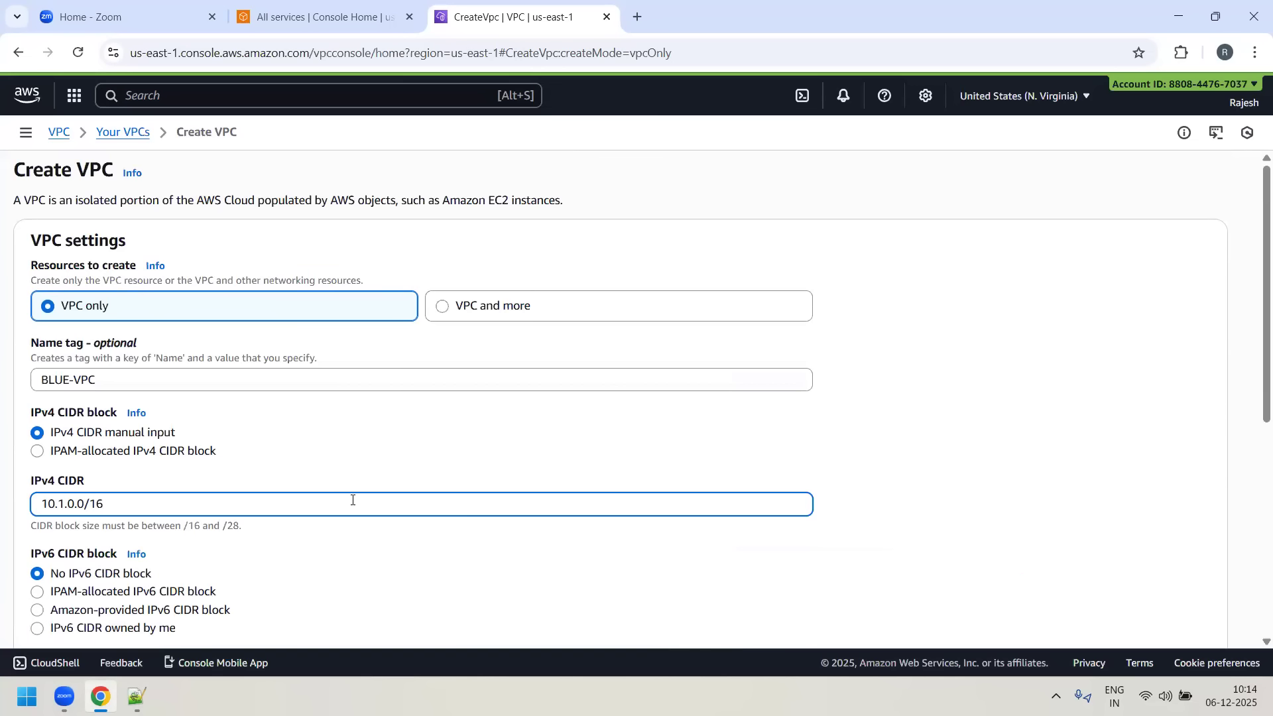
{"action": "left_click", "coordinate": [137, 696]}
{"action": "left_click_drag", "start_coordinate": [320, 463], "coordinate": [470, 465]}
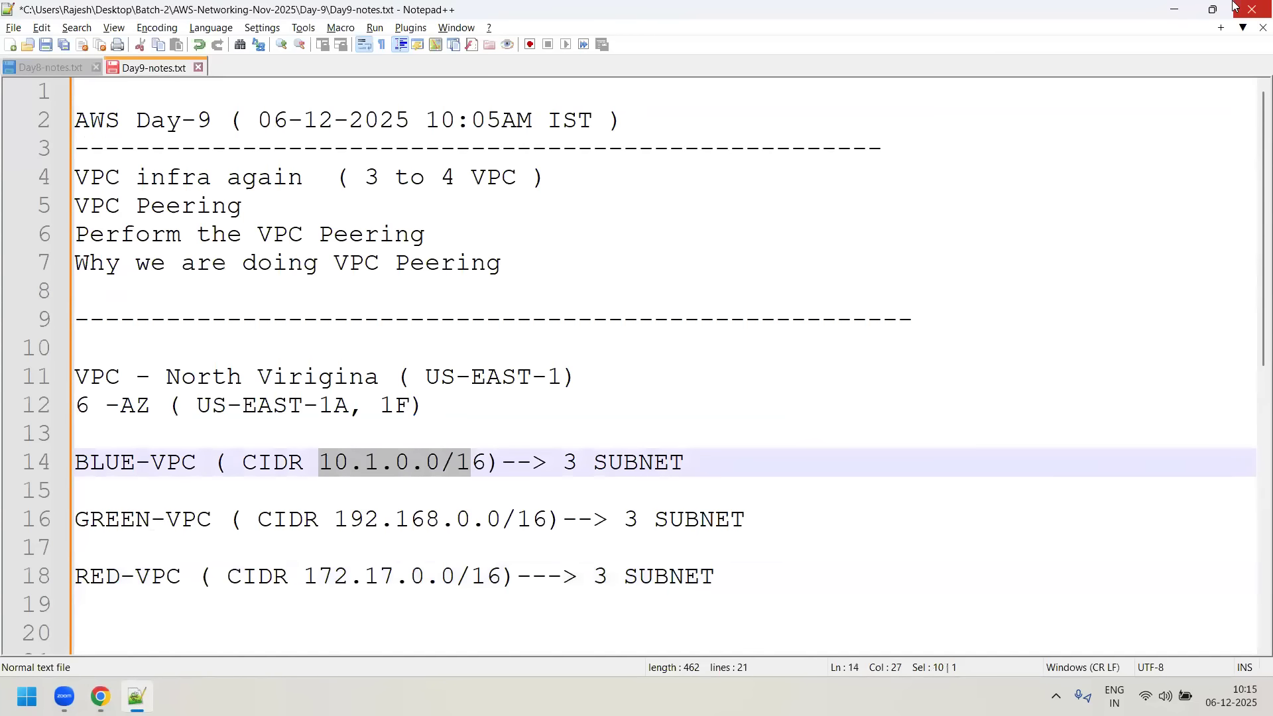
{"action": "left_click", "coordinate": [1180, 9]}
{"action": "scroll", "coordinate": [1094, 524], "scroll_direction": "down", "scroll_amount": 6}
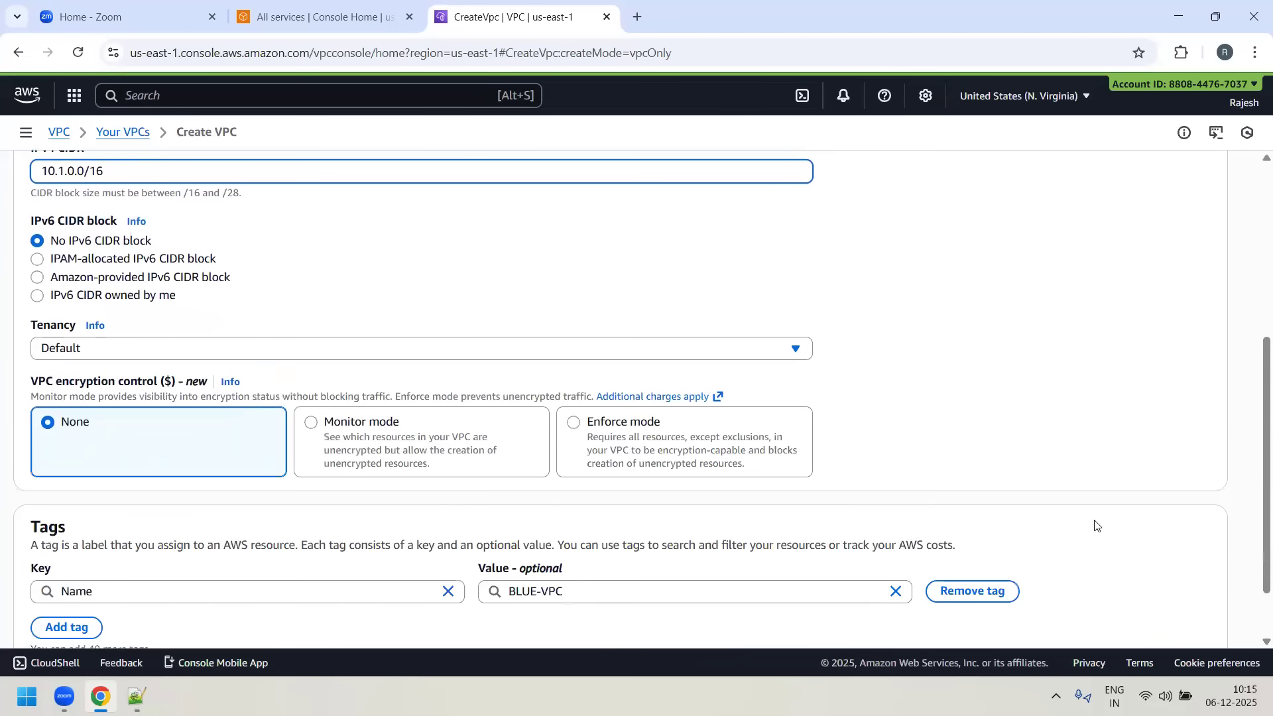
{"action": "left_click", "coordinate": [1180, 621]}
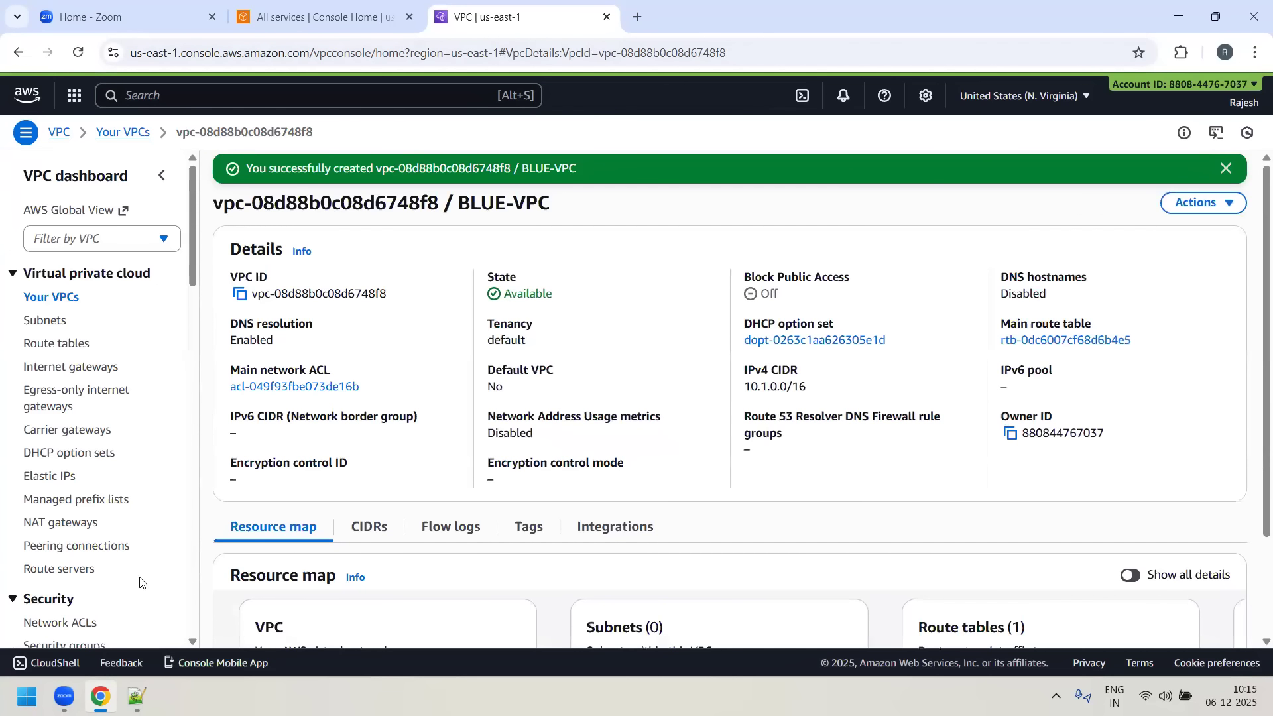
- Review the BLUE-VPC name and its subnet entry in the Notepad++ notes by highlighting them, and return to Chrome
{"action": "left_click", "coordinate": [137, 696]}
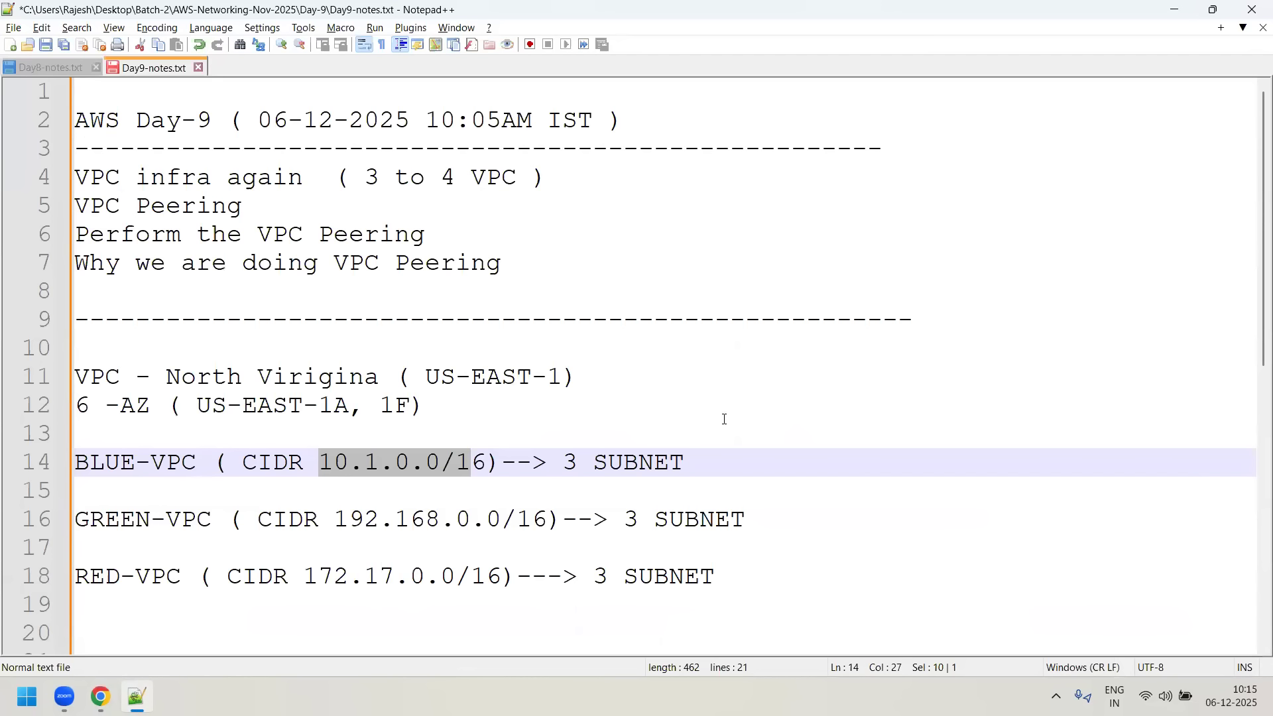
{"action": "left_click_drag", "start_coordinate": [684, 462], "coordinate": [608, 462]}
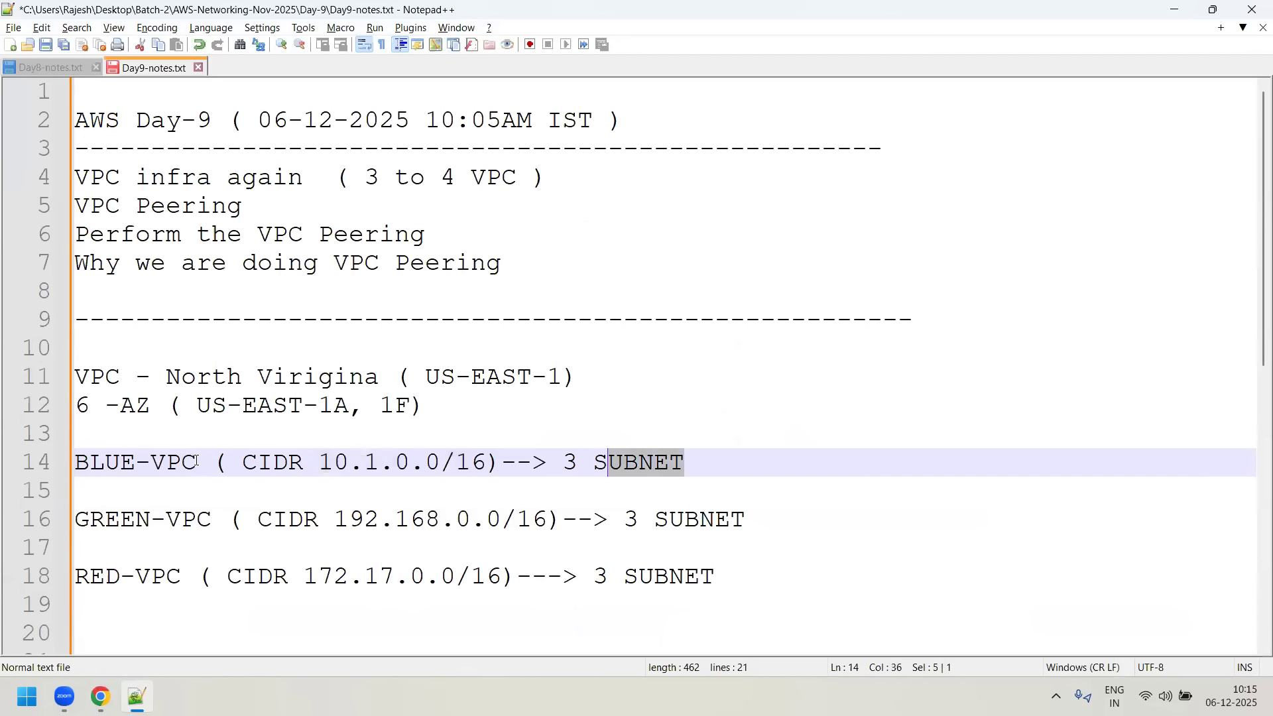
{"action": "left_click_drag", "start_coordinate": [181, 462], "coordinate": [86, 462]}
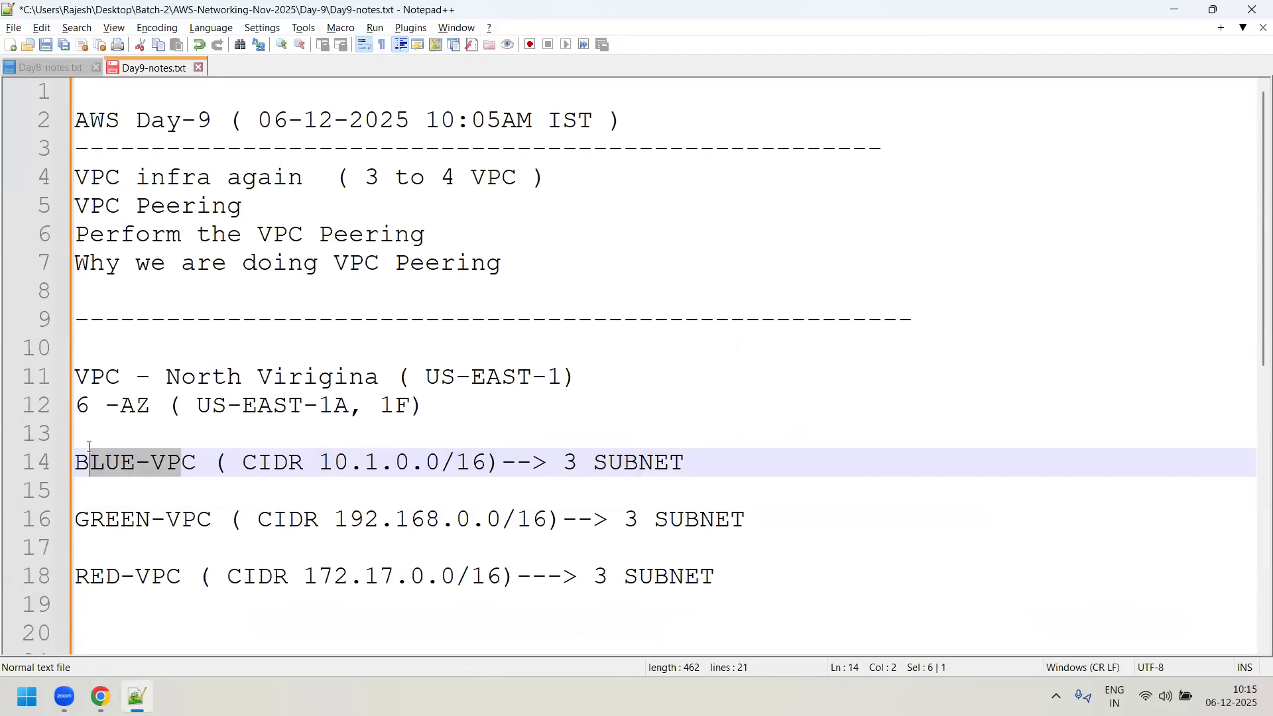
{"action": "left_click", "coordinate": [1174, 9]}
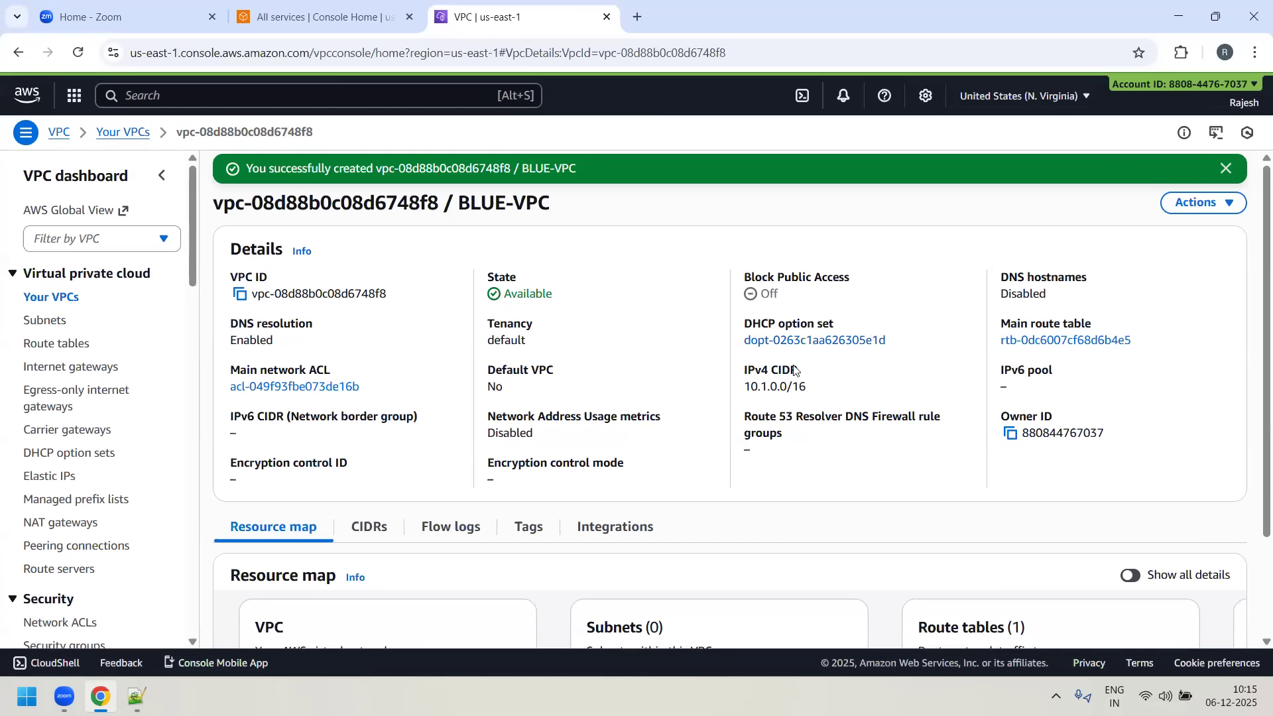
- In the Notepad++ notes, add "Whenever a new vpc is created, it inturn creates the default:" after a blank line below RED-VPC
{"action": "left_click", "coordinate": [137, 696]}
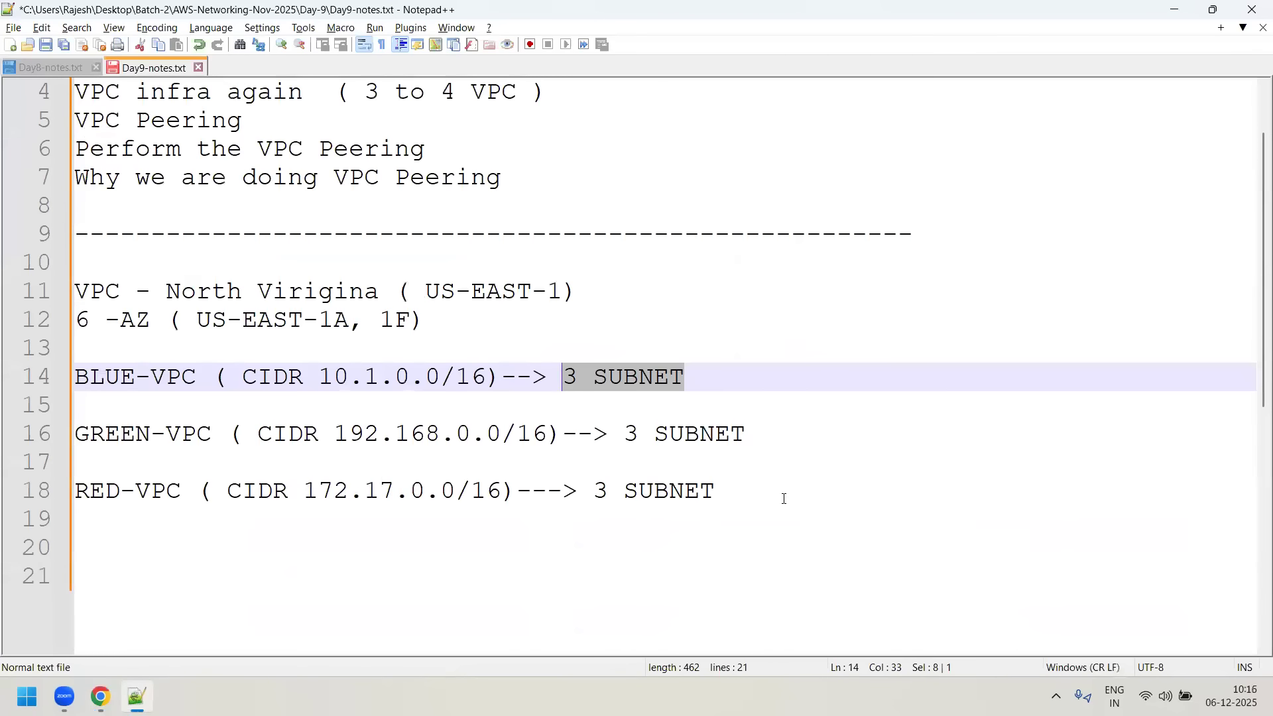
{"action": "left_click", "coordinate": [786, 498]}
{"action": "key", "text": "Return"}
{"action": "key", "text": "Return"}
{"action": "type", "text": "Whenever w"}
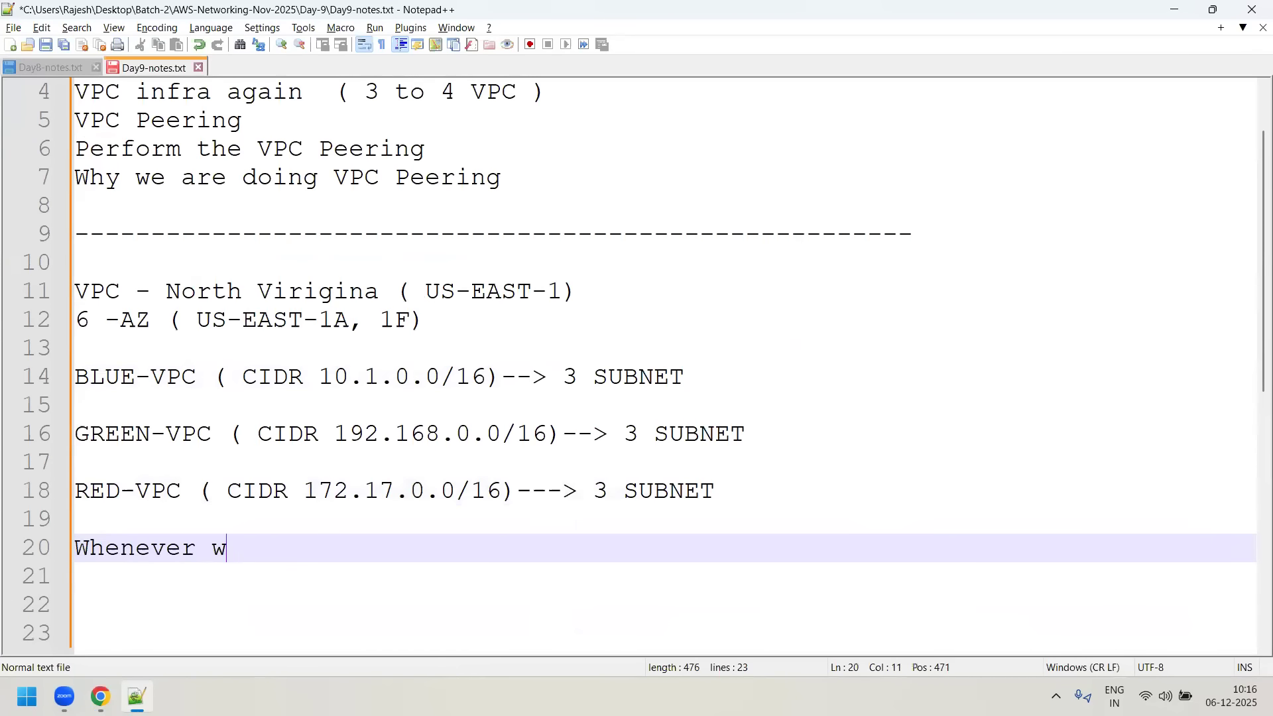
{"action": "key", "text": "BackSpace"}
{"action": "type", "text": "a new vpc is"}
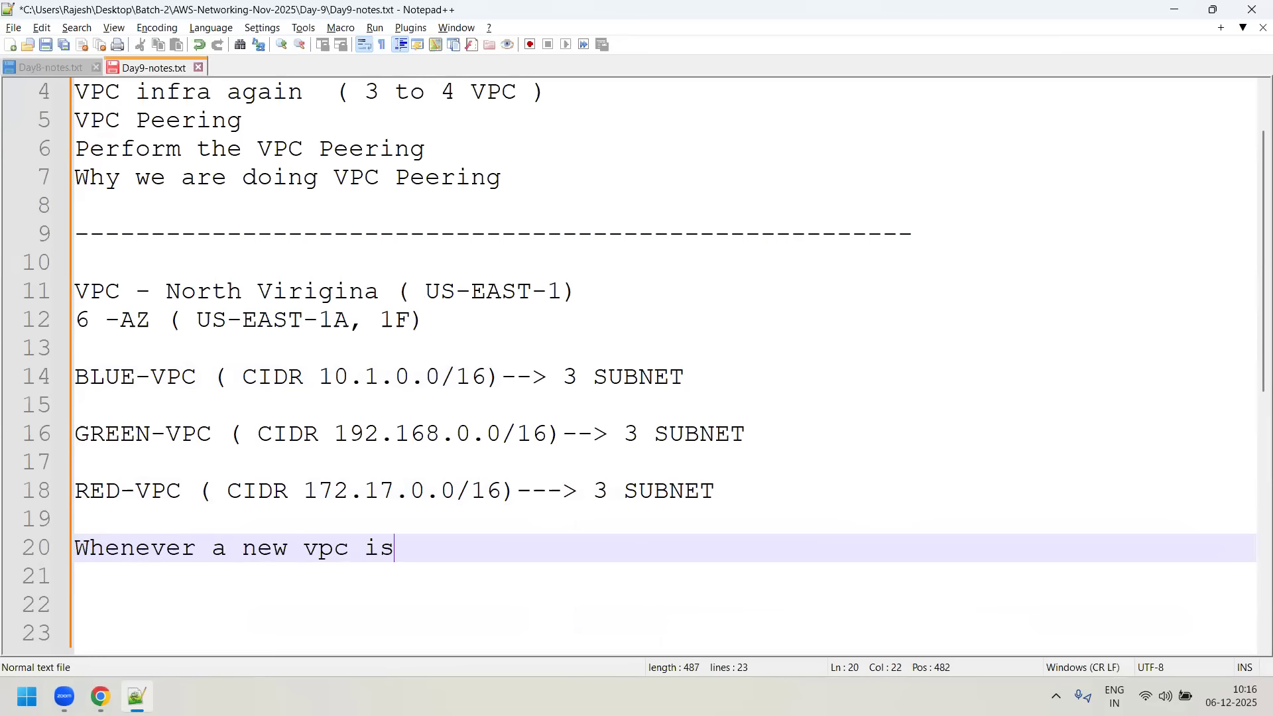
{"action": "type", "text": " created,"}
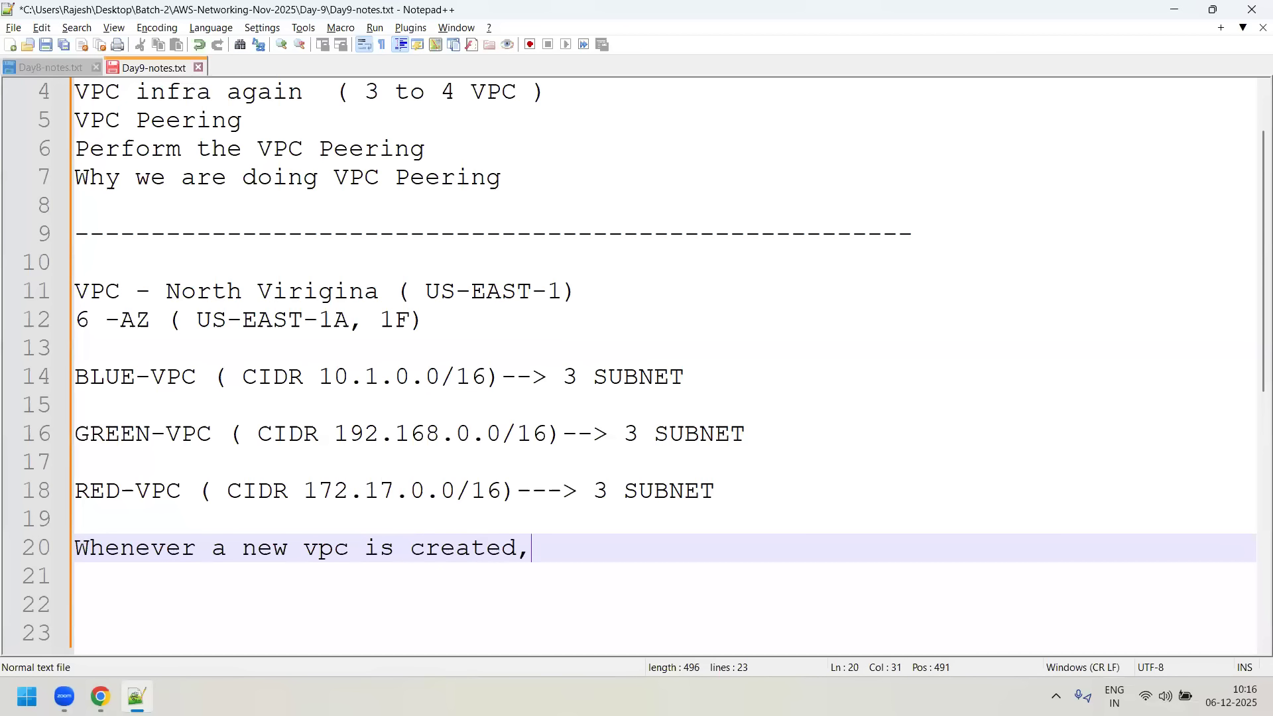
{"action": "type", "text": " it intrue"}
{"action": "key", "text": "BackSpace"}
{"action": "key", "text": "BackSpace"}
{"action": "key", "text": "BackSpace"}
{"action": "type", "text": "urn creates the "}
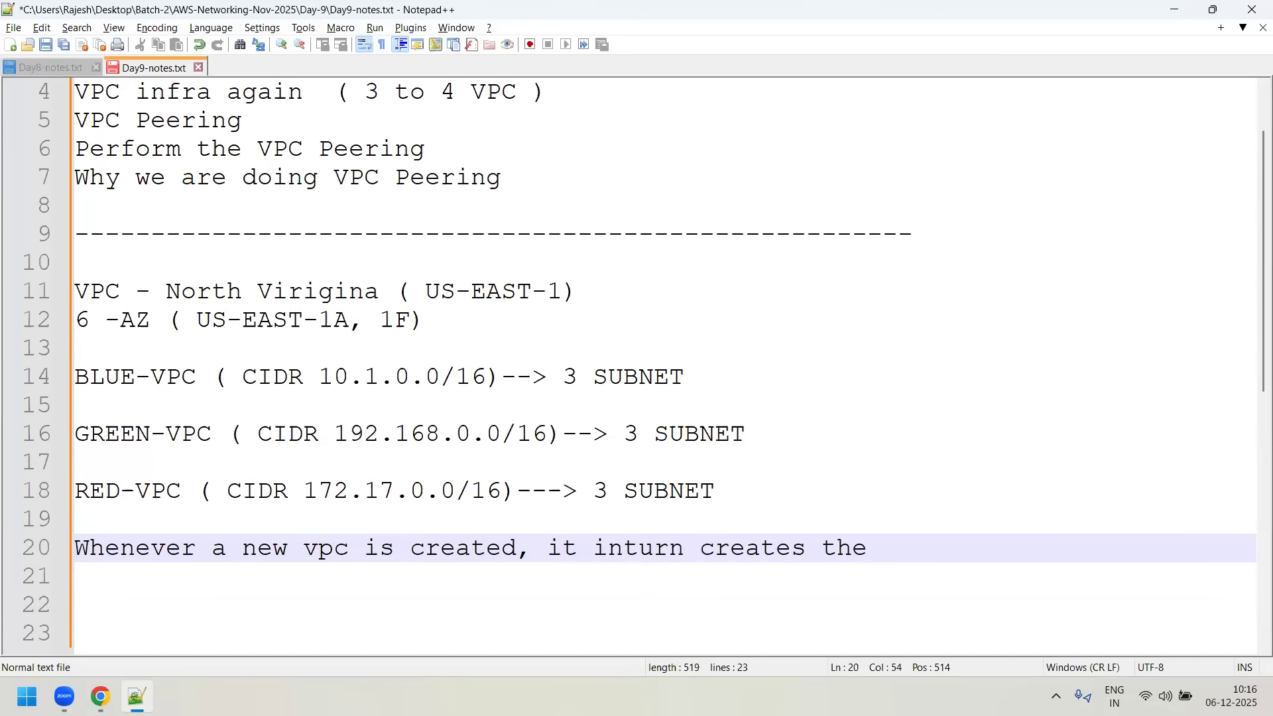
{"action": "type", "text": "default:"}
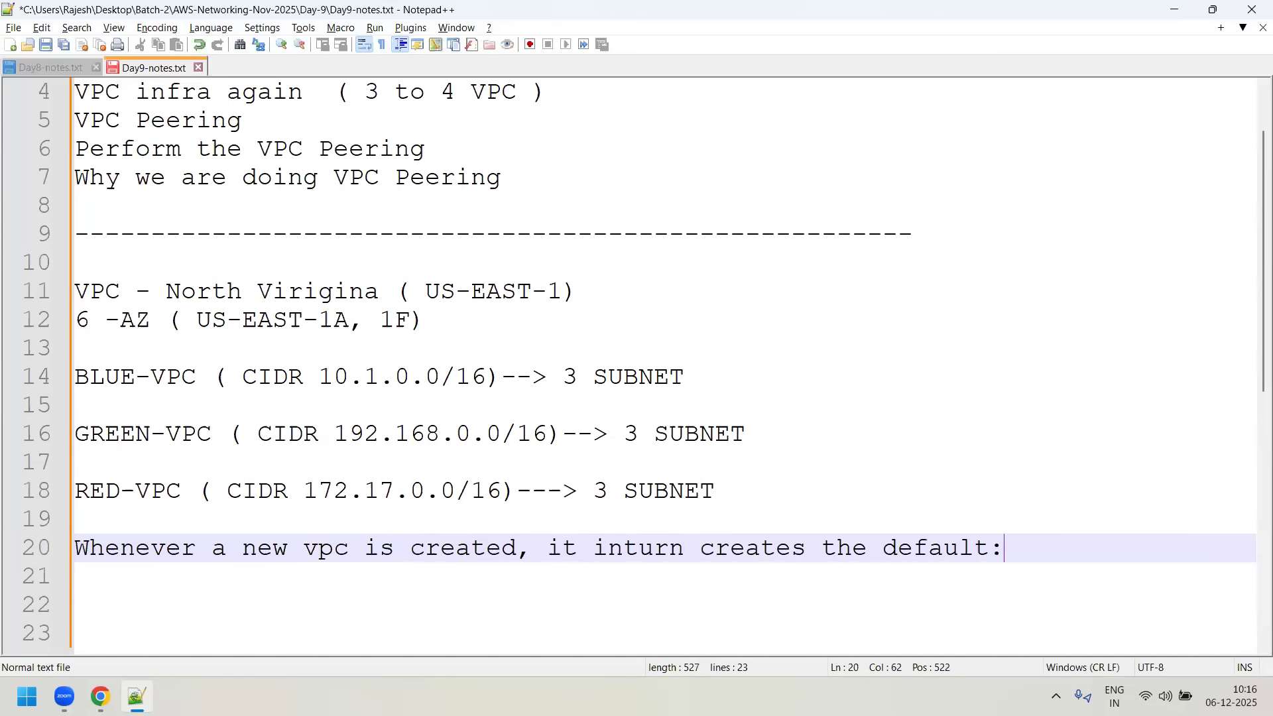
- Start a numbered list below that sentence with "1. Security group" and "2. NACL"
{"action": "key", "text": "Return"}
{"action": "type", "text": "1. Se"}
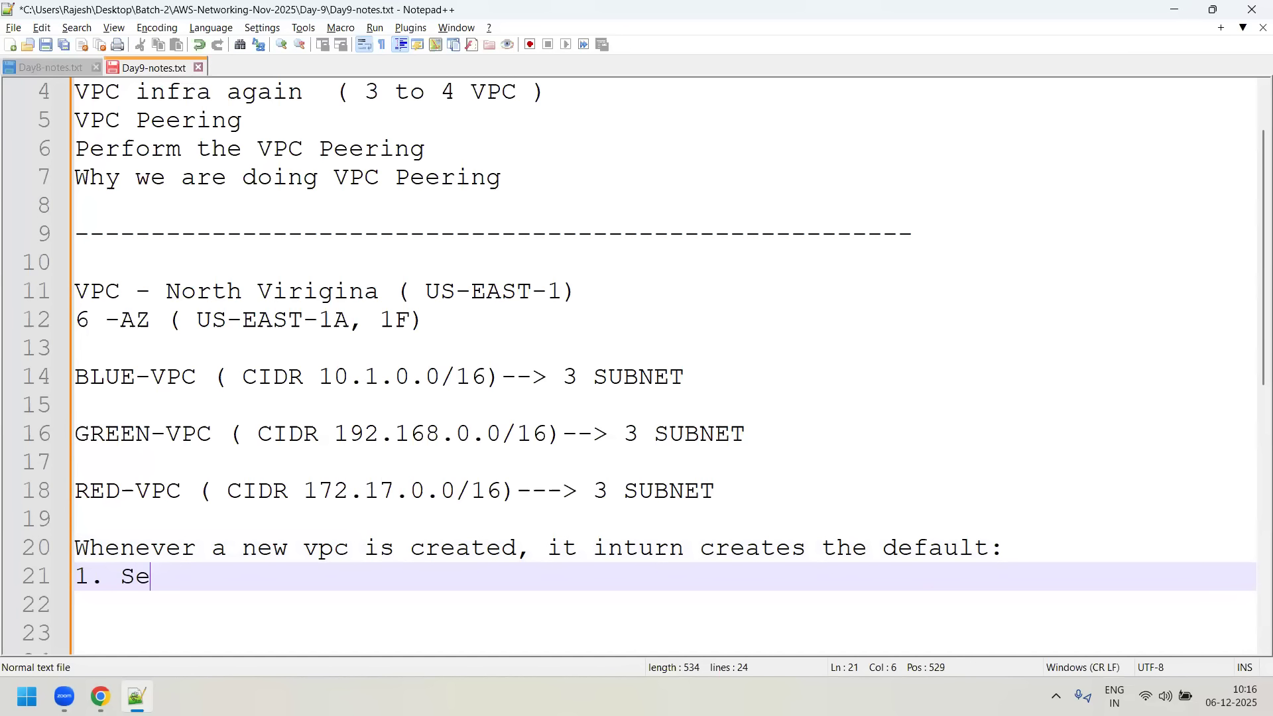
{"action": "type", "text": "curity groyp"}
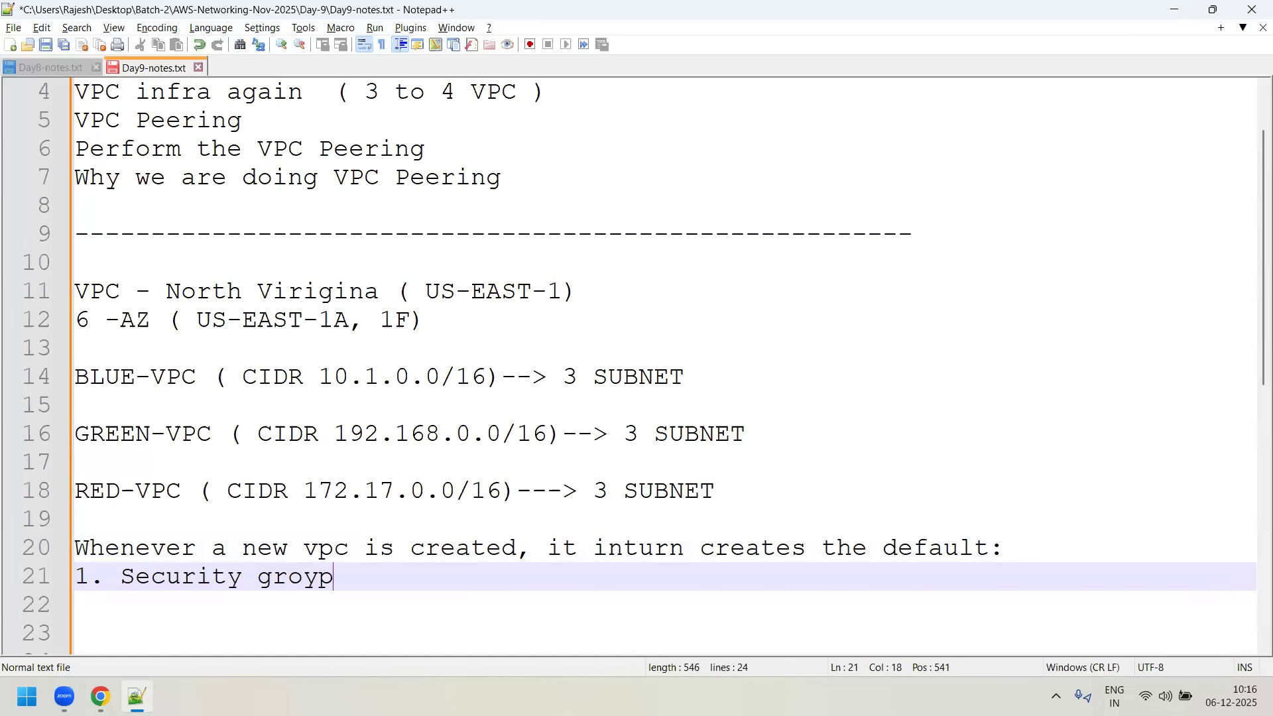
{"action": "key", "text": "BackSpace"}
{"action": "key", "text": "BackSpace"}
{"action": "type", "text": "up"}
{"action": "key", "text": "Return"}
{"action": "type", "text": "2. NACL"}
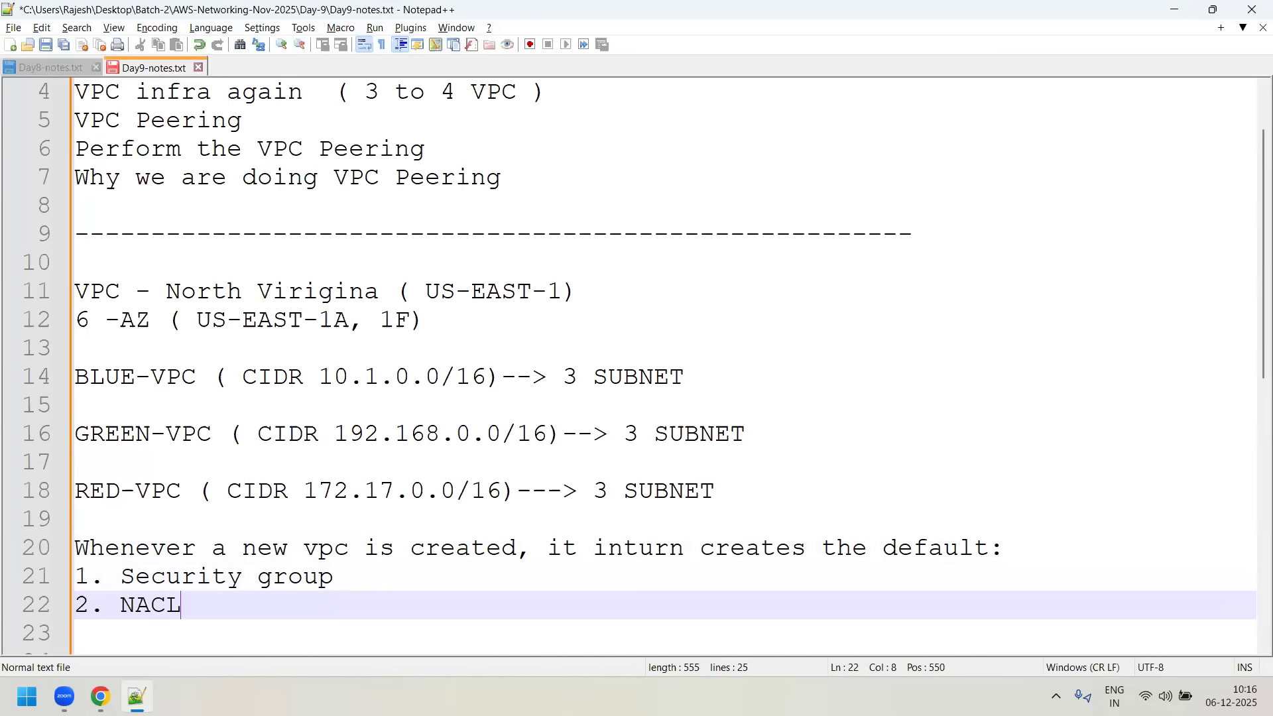
- Add "3. Route Table" as the third list item, followed by a line break
{"action": "key", "text": "Return"}
{"action": "type", "text": "3. "}
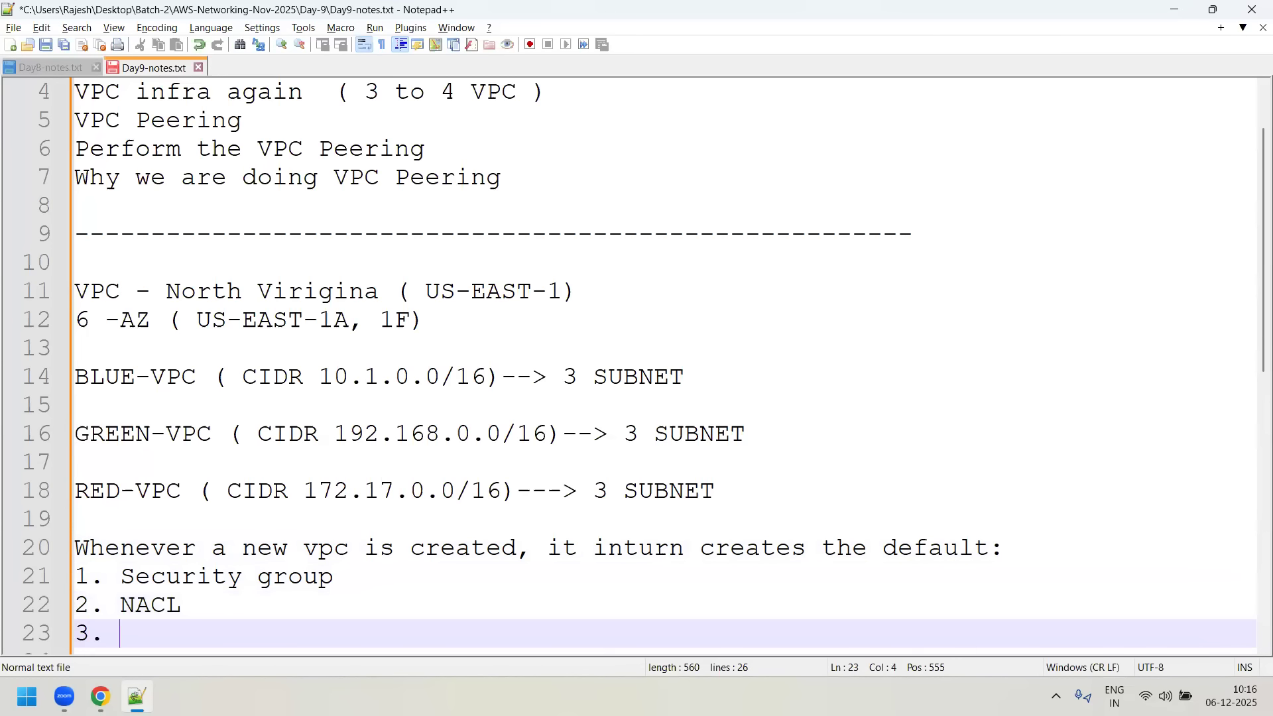
{"action": "type", "text": "Route Table"}
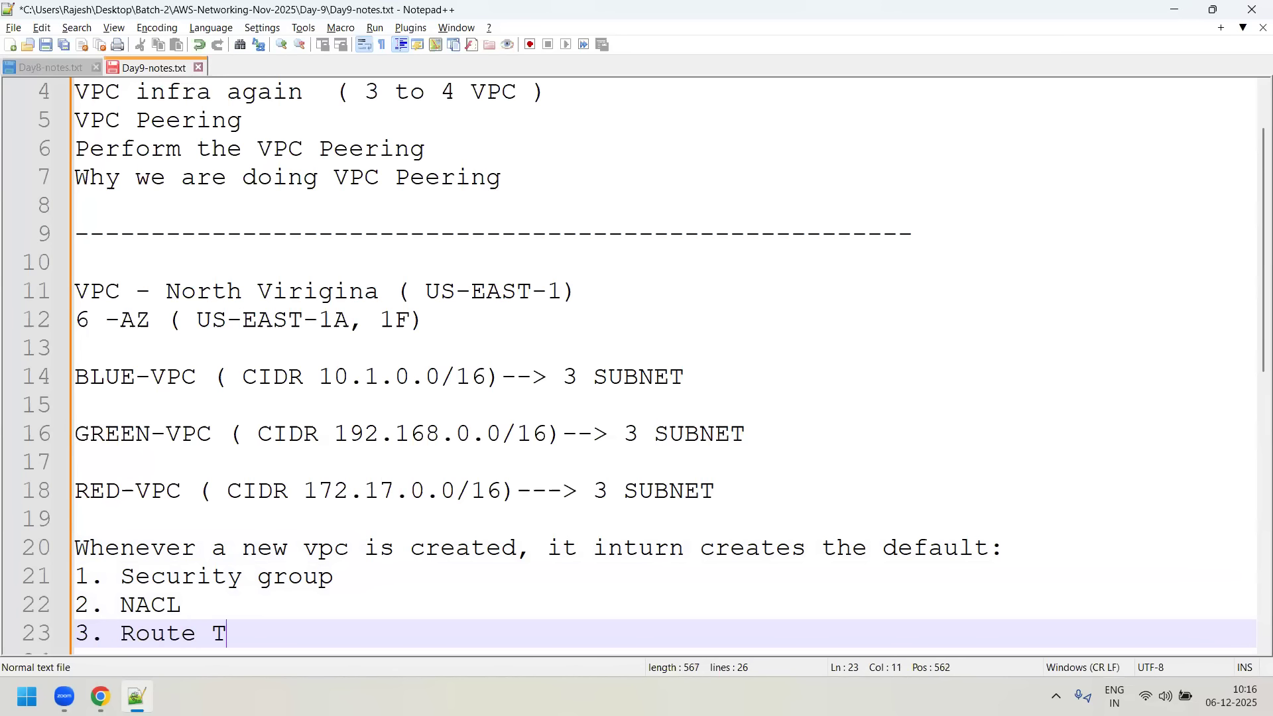
{"action": "key", "text": "Return"}
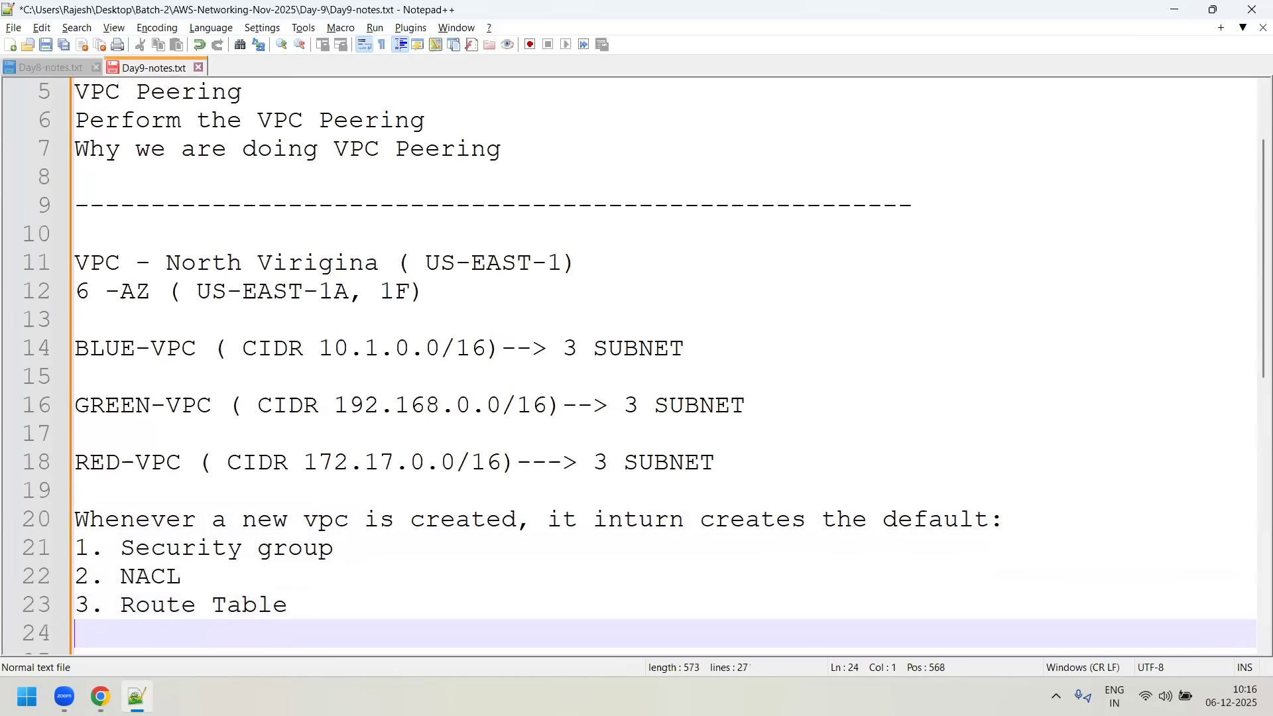
- Check the VPC details in Chrome and add "4. DHCP option set" to the Notepad++ list, followed by two line breaks
{"action": "type", "text": "4."}
{"action": "key", "text": "alt+Tab"}
{"action": "key", "text": "alt+Tab"}
{"action": "type", "text": "DHCP option set"}
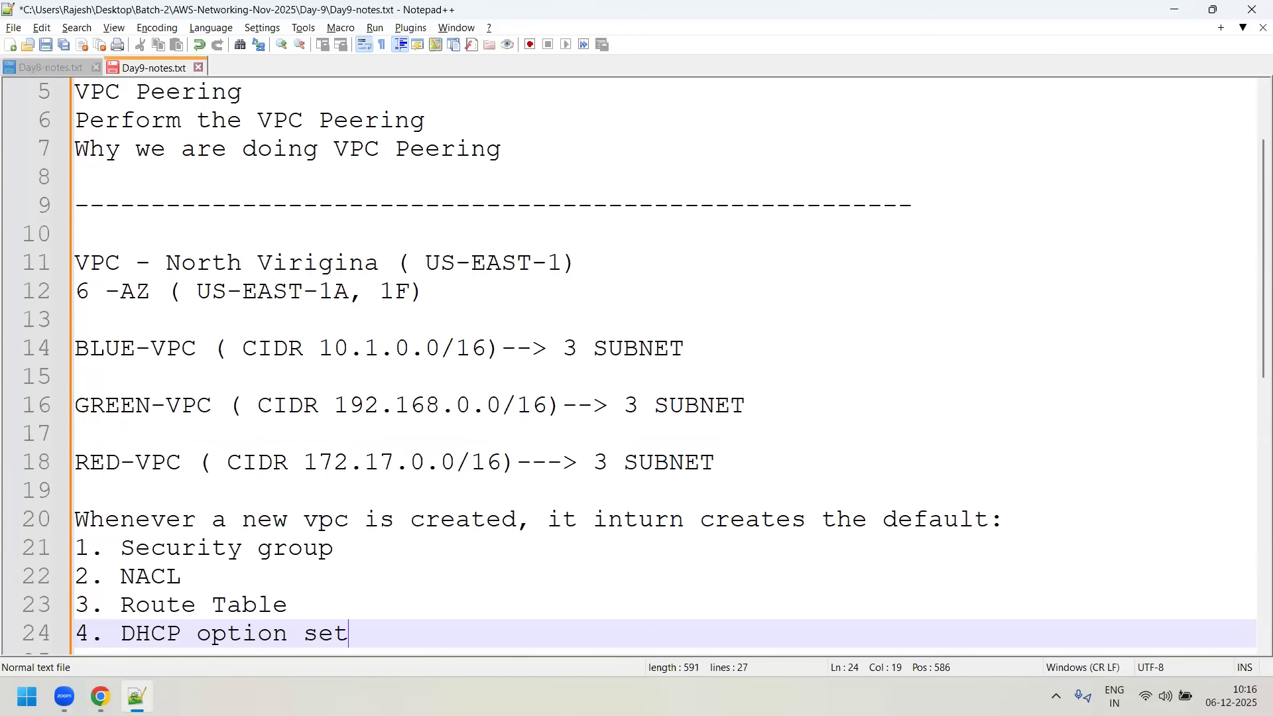
{"action": "key", "text": "Return"}
{"action": "key", "text": "Return"}
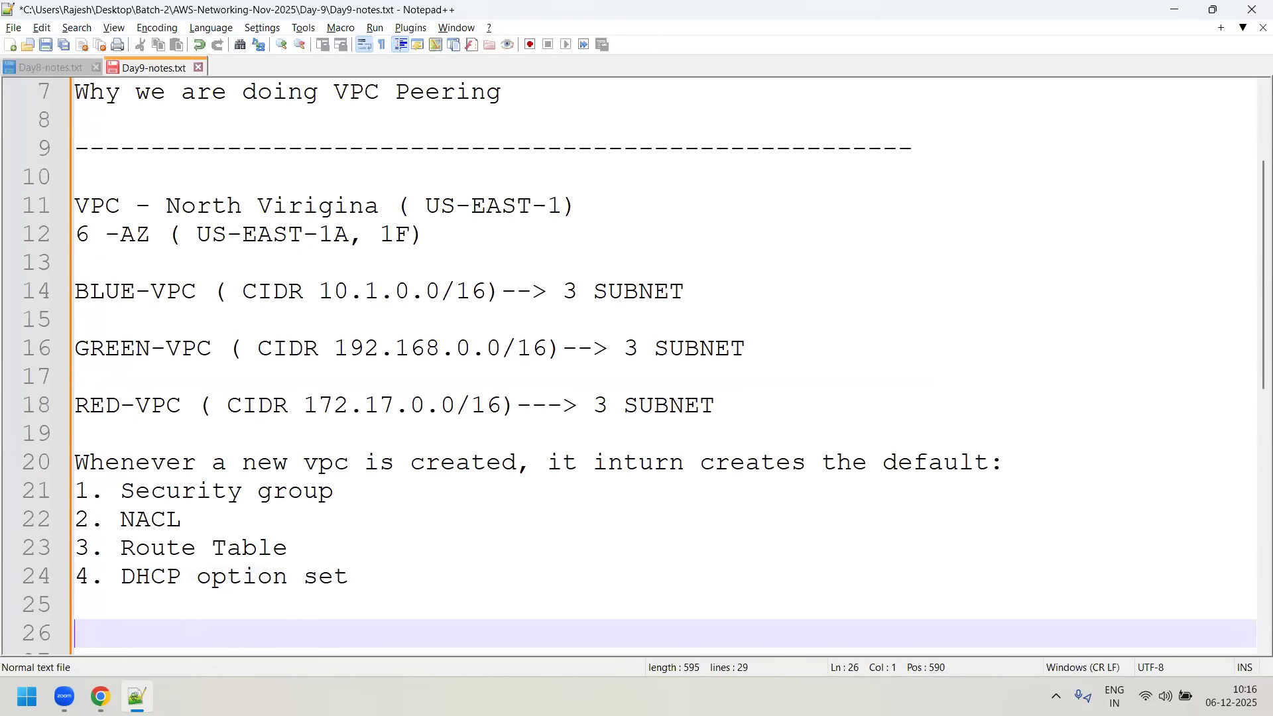
- Review the BLUE-VPC details in Chrome and the four default resources in the Notepad++ notes by highlighting the list
{"action": "key", "text": "alt+Tab"}
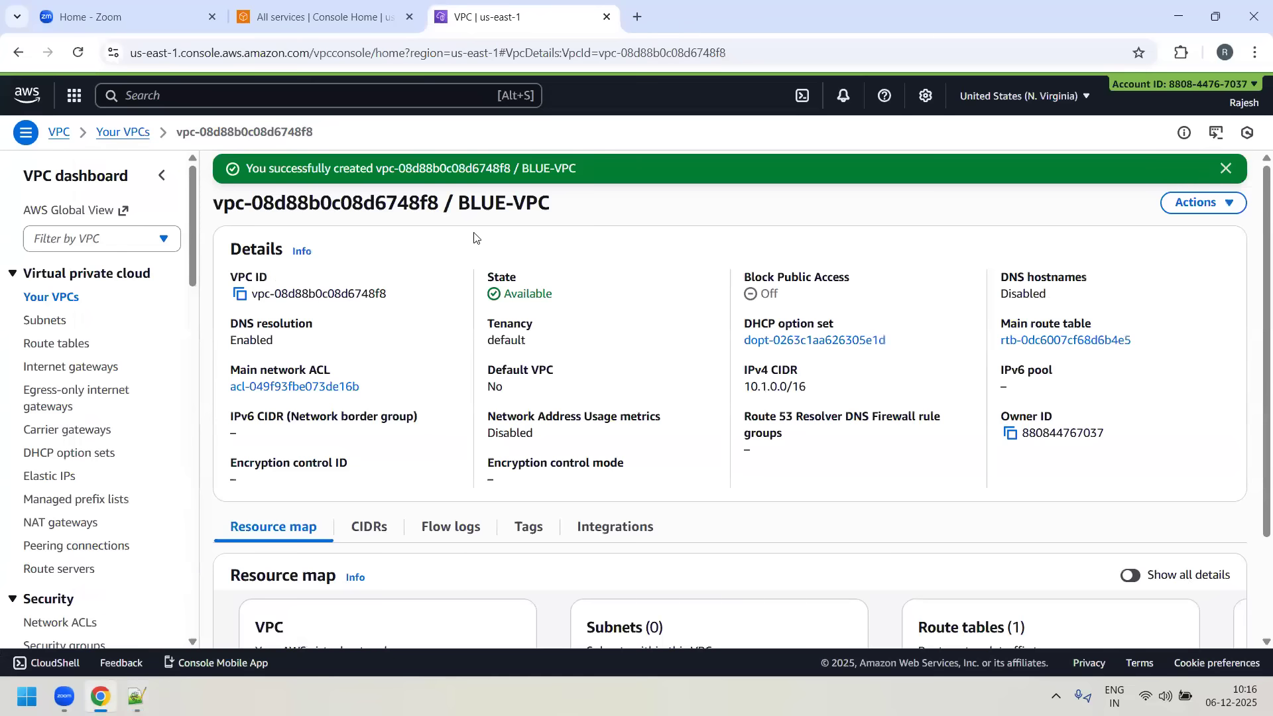
{"action": "key", "text": "alt+Tab"}
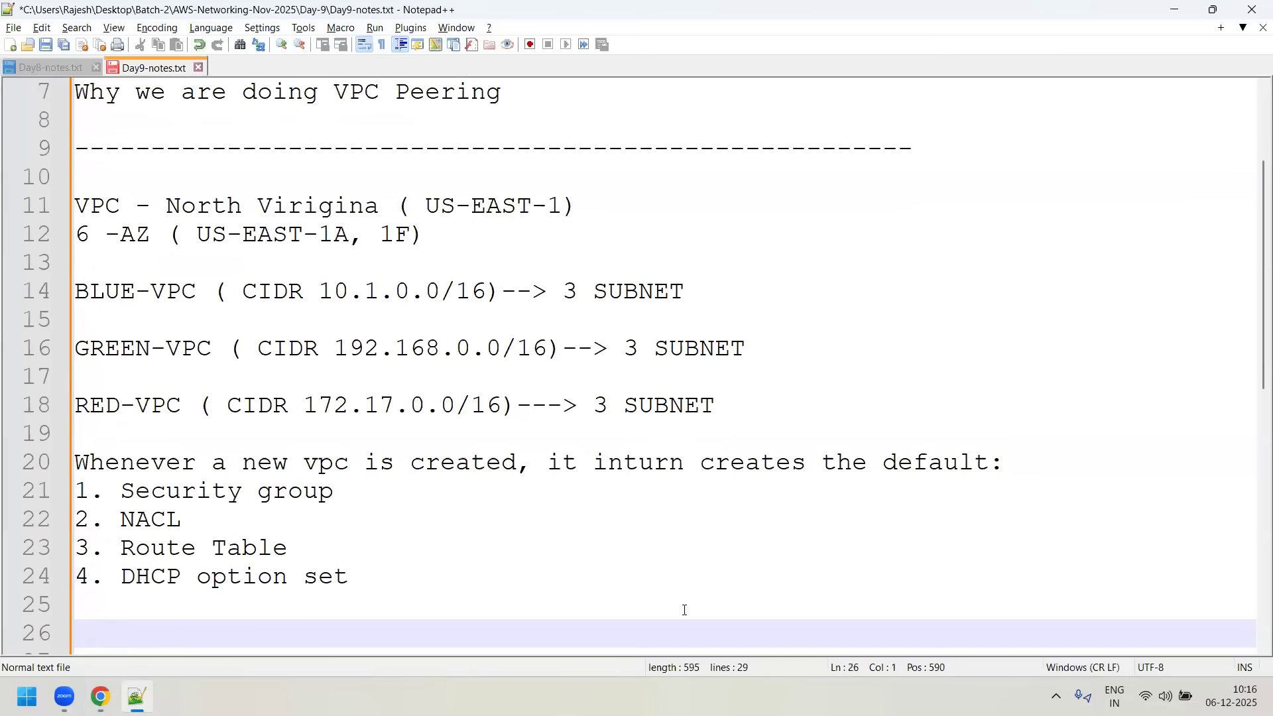
{"action": "left_click", "coordinate": [395, 592]}
{"action": "key", "text": "shift+Up"}
{"action": "key", "text": "shift+Up"}
{"action": "key", "text": "shift+Up"}
{"action": "key", "text": "shift+Up"}
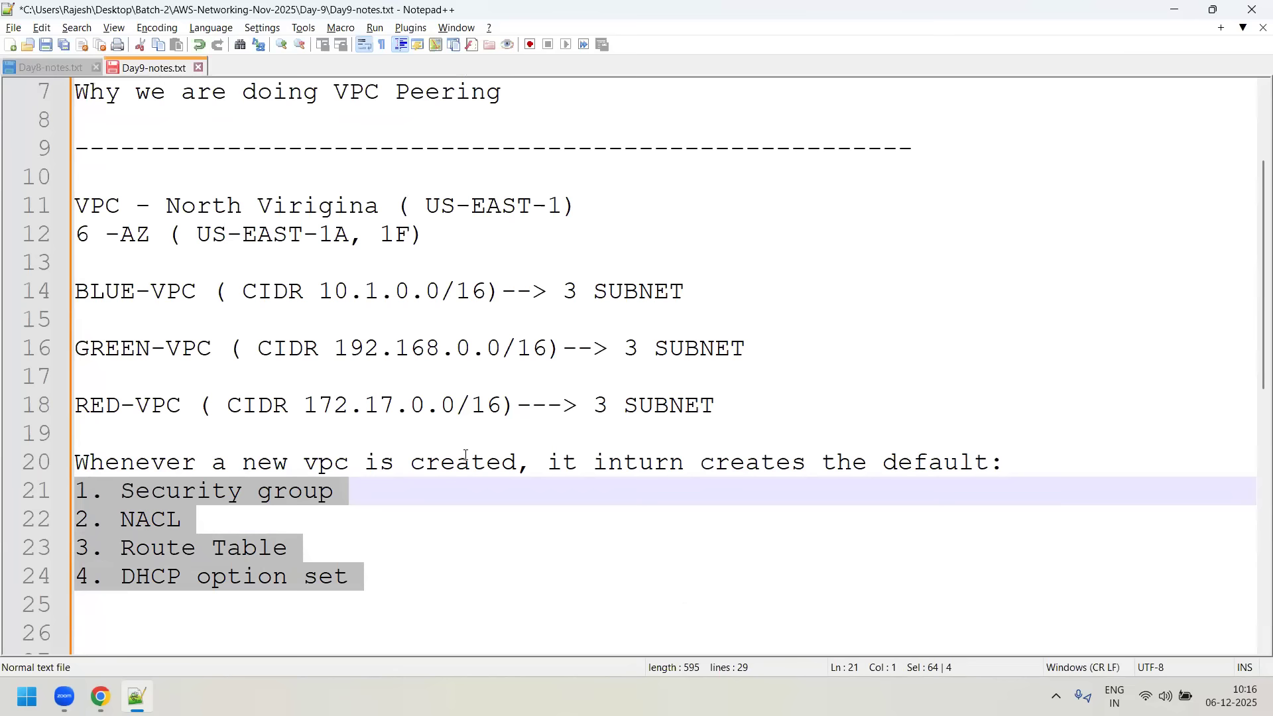
{"action": "left_click", "coordinate": [178, 545]}
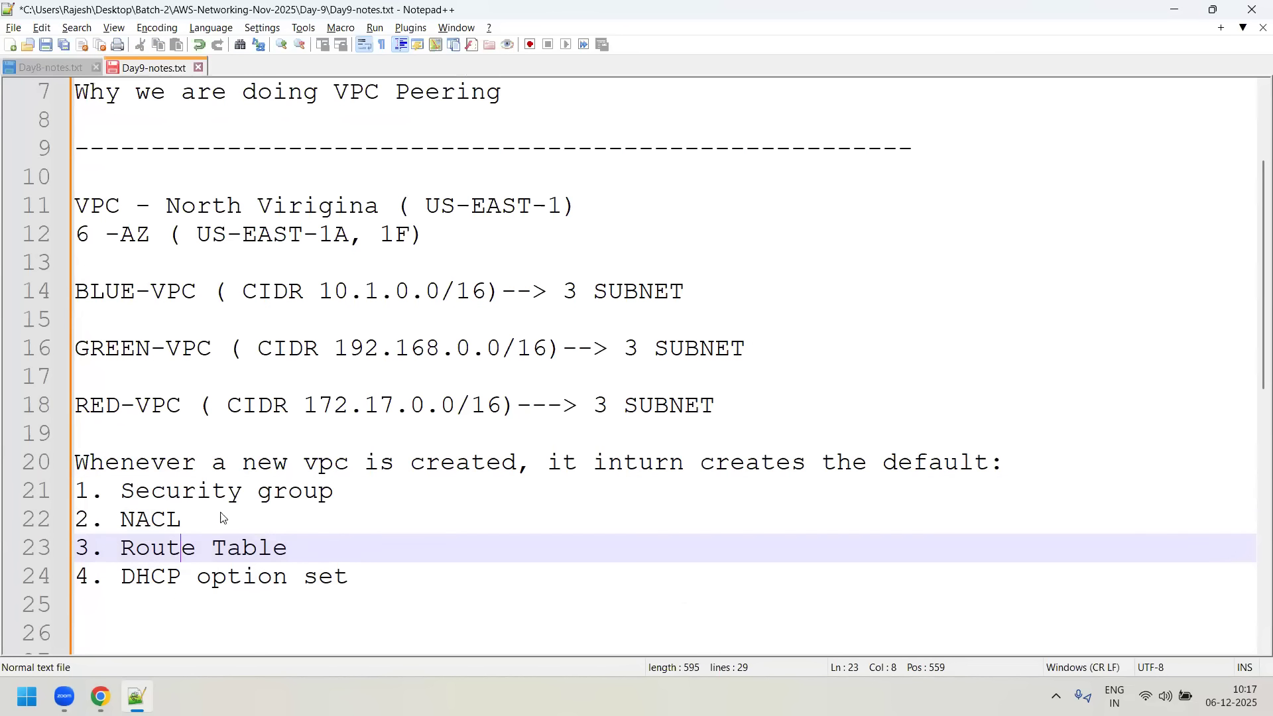
- Switch to Chrome and enable DNS hostnames in the BLUE-VPC settings, save the change and dismiss the notification
{"action": "key", "text": "alt+Tab"}
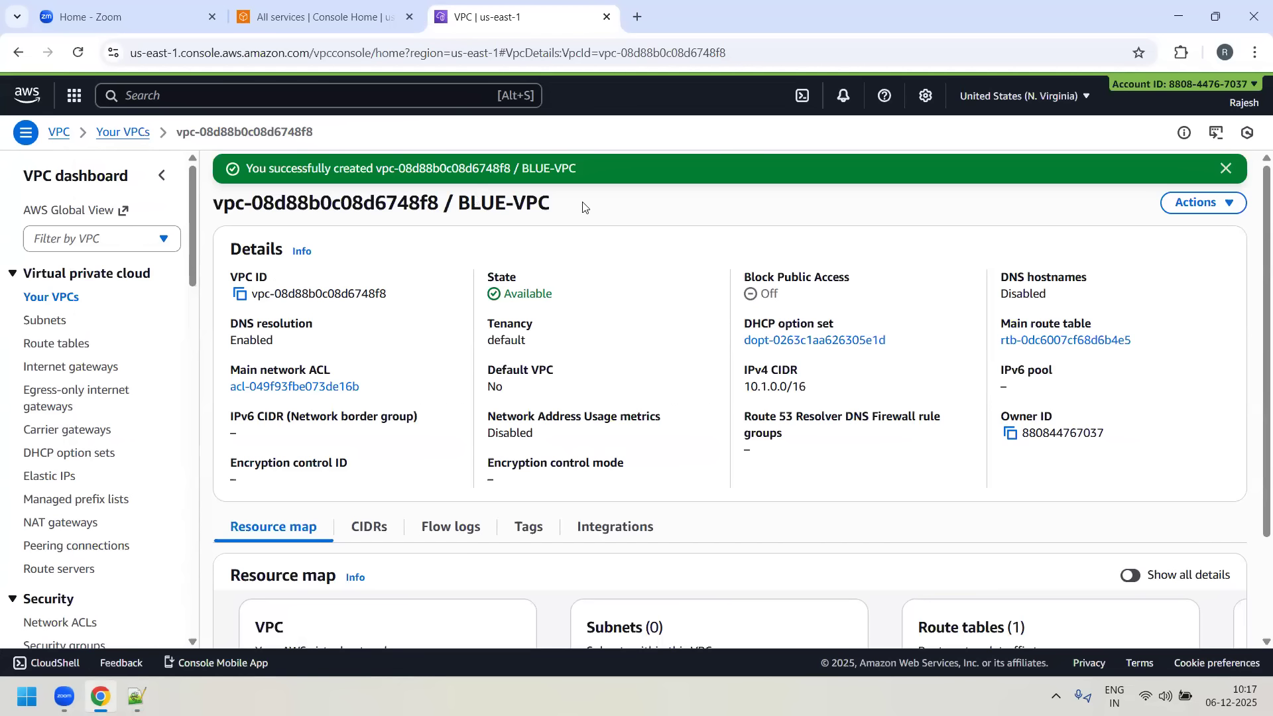
{"action": "left_click_drag", "start_coordinate": [214, 202], "coordinate": [445, 196]}
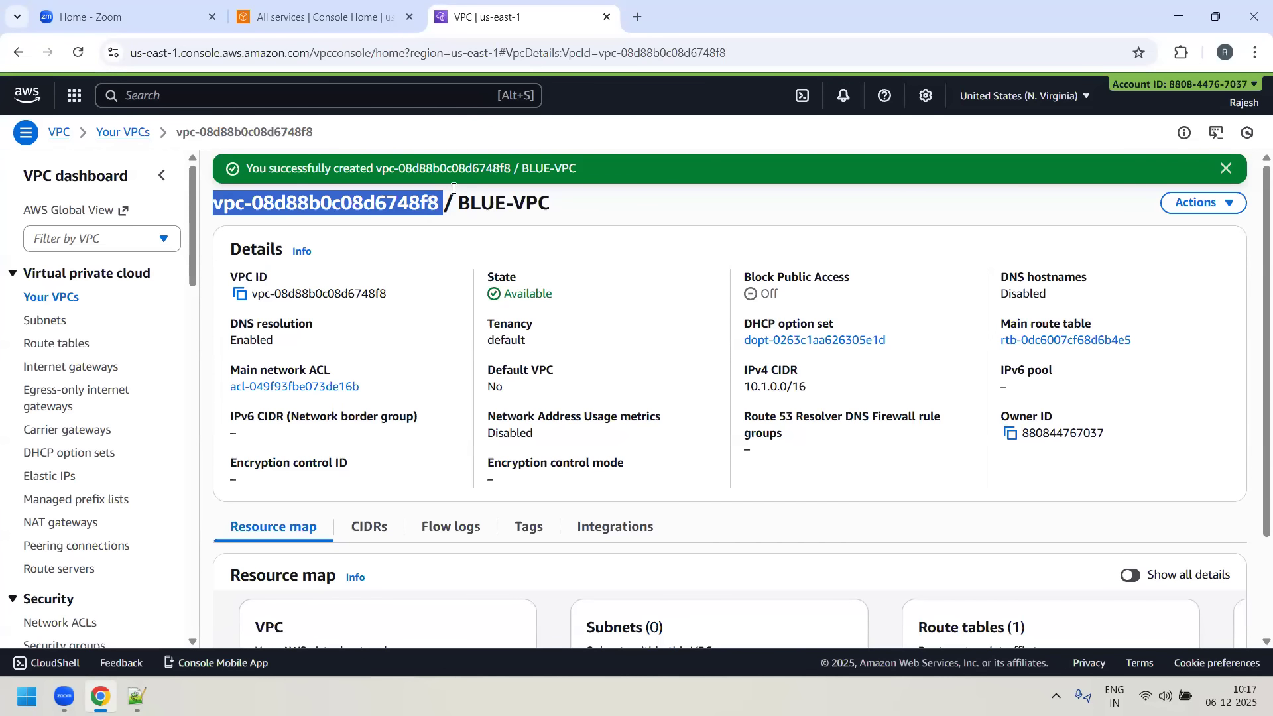
{"action": "left_click", "coordinate": [452, 221]}
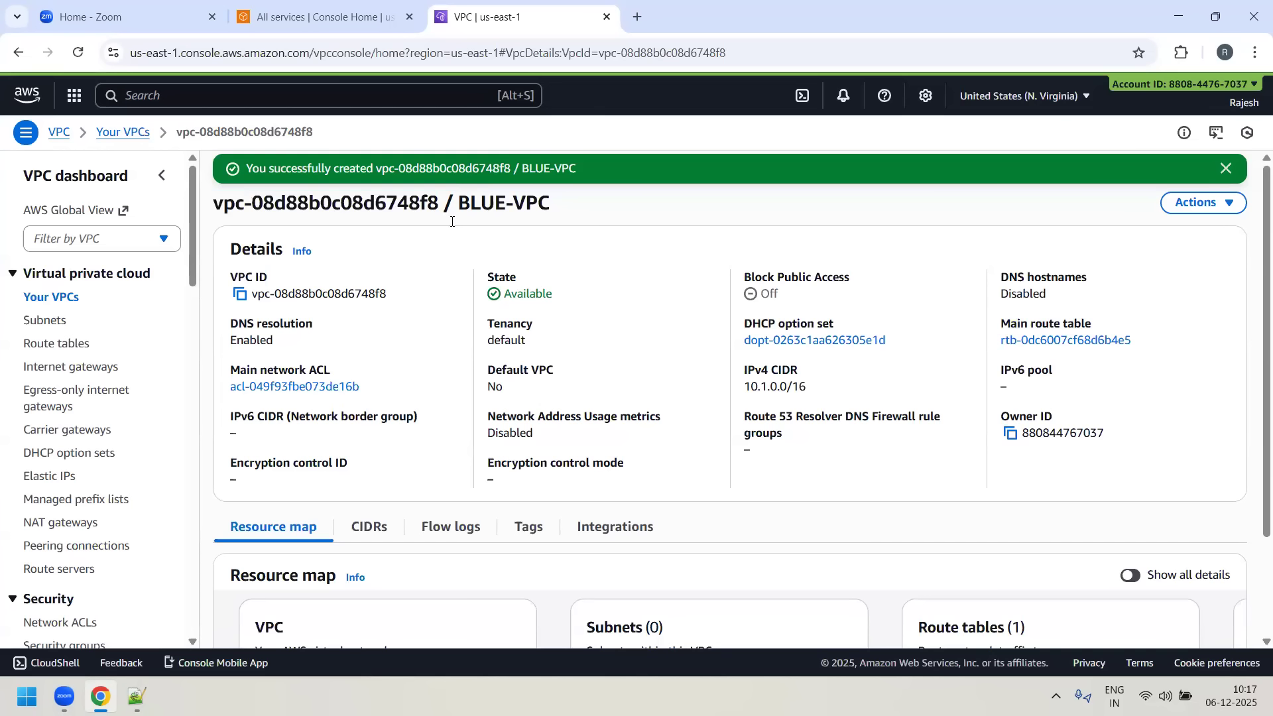
{"action": "left_click", "coordinate": [1228, 204]}
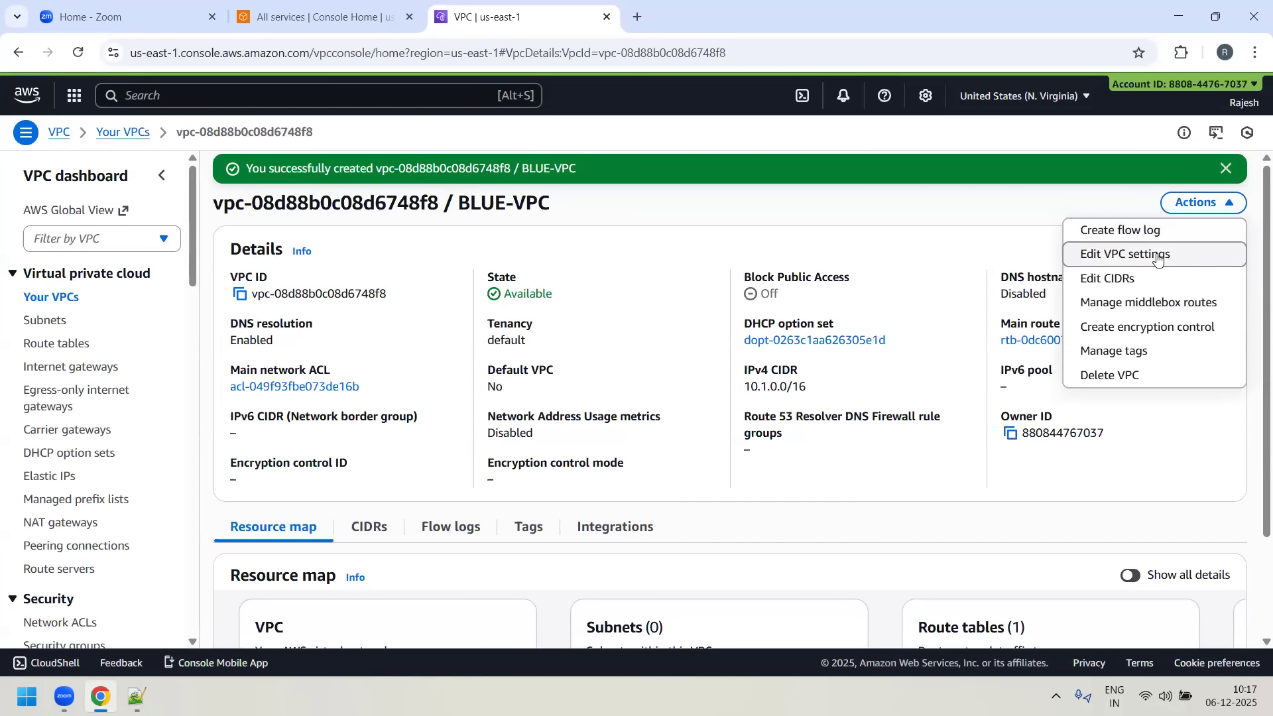
{"action": "left_click", "coordinate": [1157, 256]}
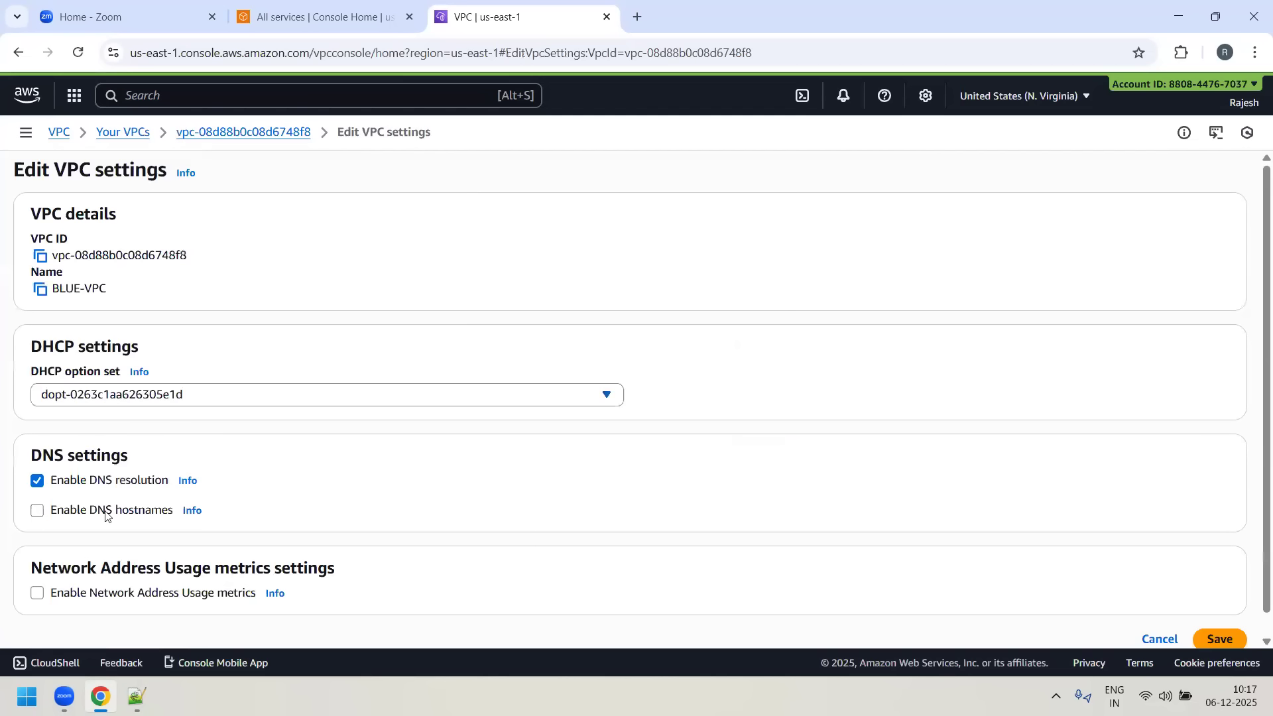
{"action": "left_click", "coordinate": [38, 512]}
{"action": "scroll", "coordinate": [597, 472], "scroll_direction": "down", "scroll_amount": 1}
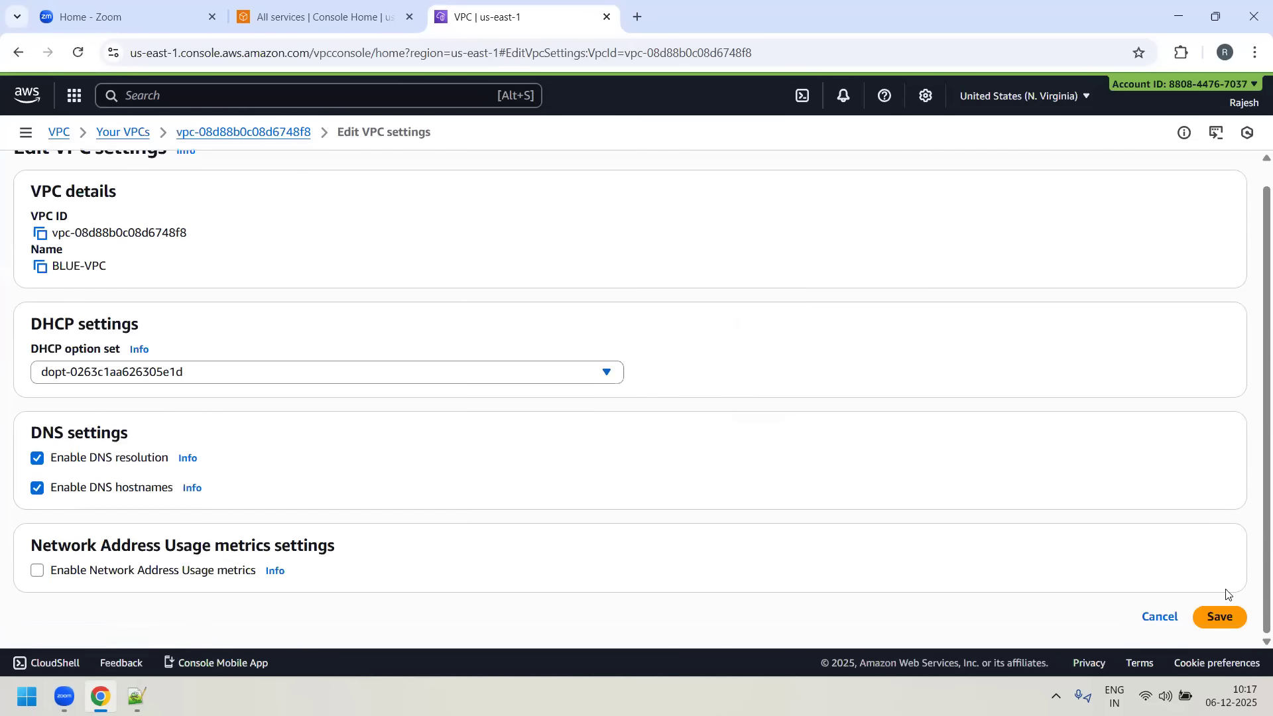
{"action": "left_click", "coordinate": [1220, 616]}
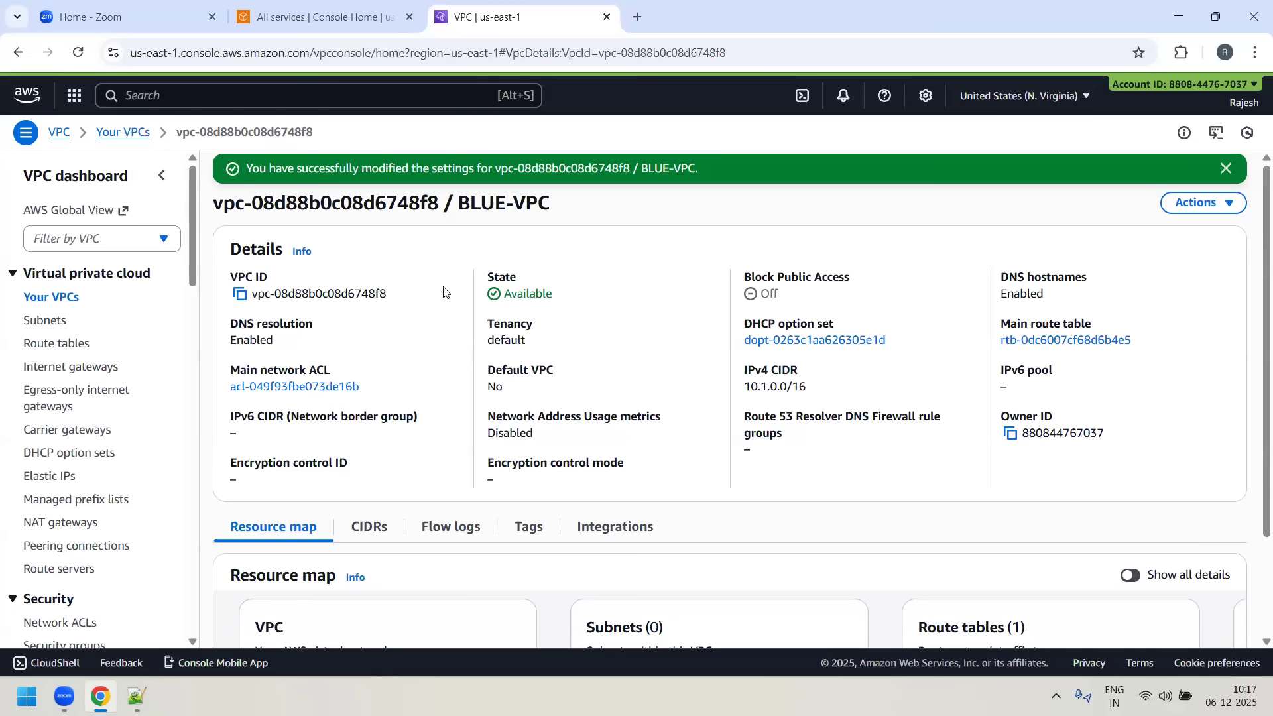
{"action": "left_click", "coordinate": [1226, 168]}
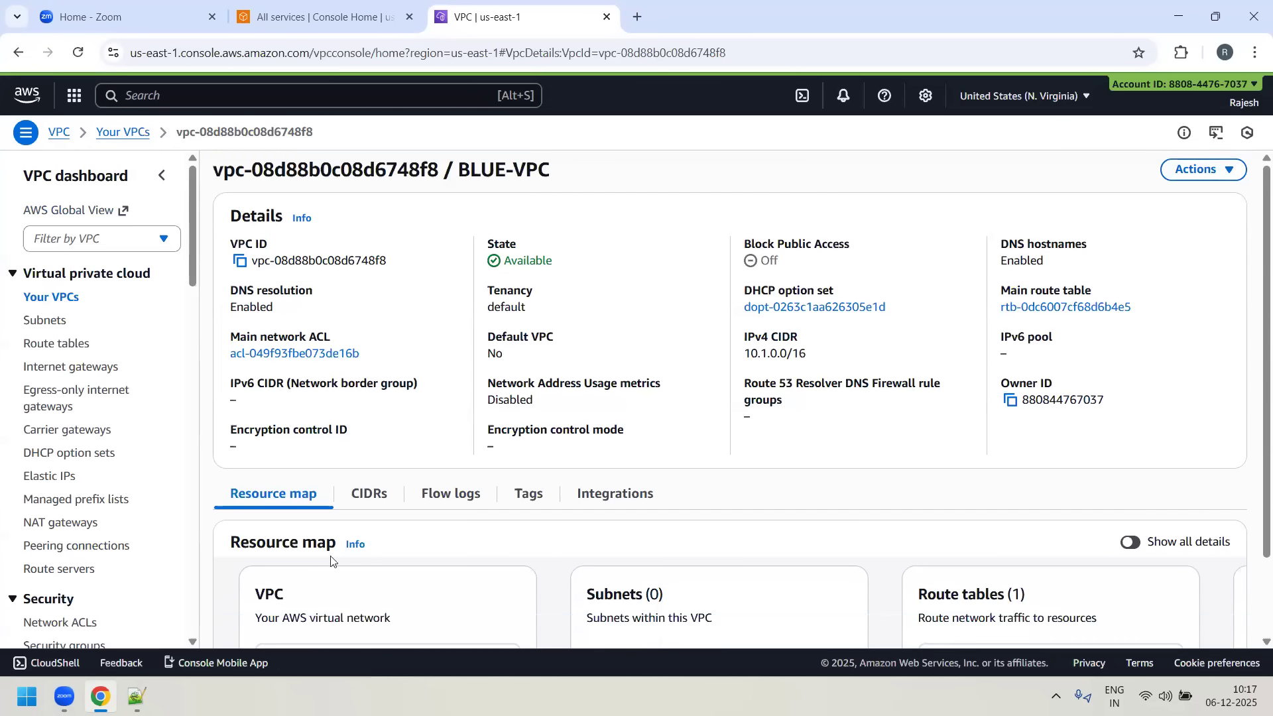
- Review the BLUE-VPC line and the list of default resources in the Notepad++ notes by highlighting them
{"action": "left_click", "coordinate": [137, 697]}
{"action": "left_click_drag", "start_coordinate": [136, 291], "coordinate": [571, 290]}
{"action": "left_click", "coordinate": [699, 292]}
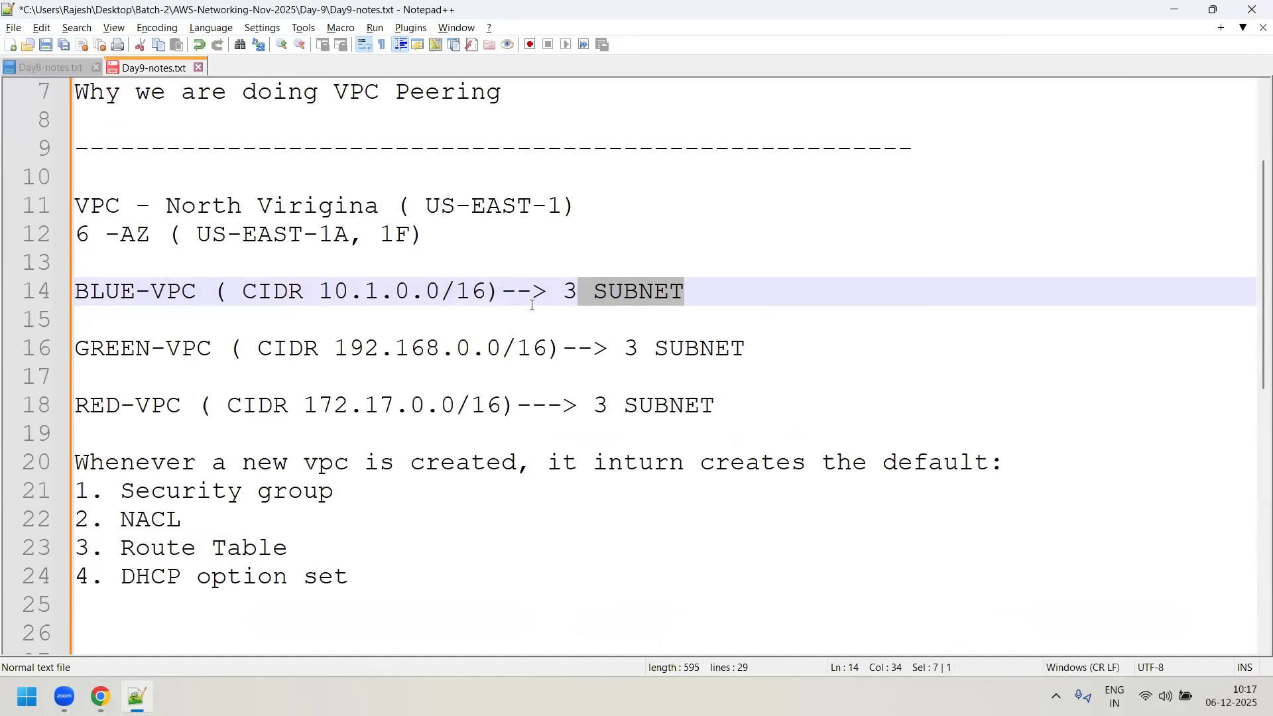
{"action": "left_click_drag", "start_coordinate": [399, 570], "coordinate": [90, 491]}
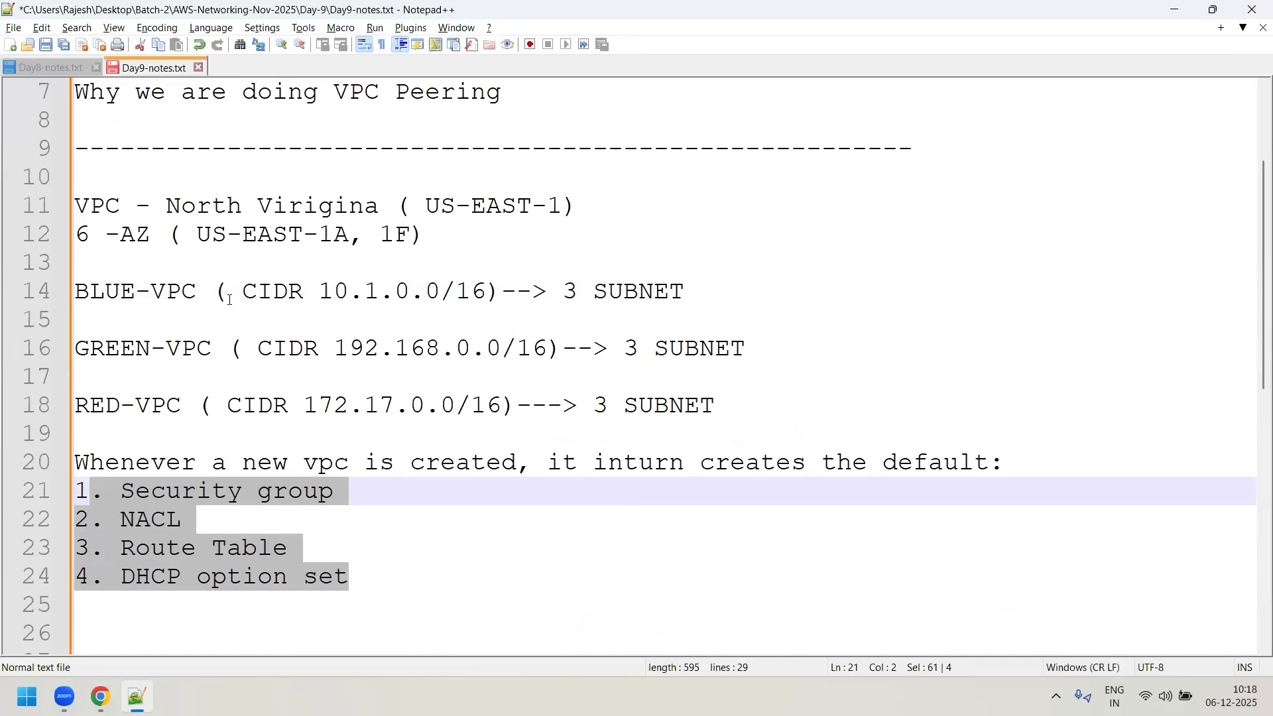
{"action": "left_click_drag", "start_coordinate": [207, 292], "coordinate": [35, 299]}
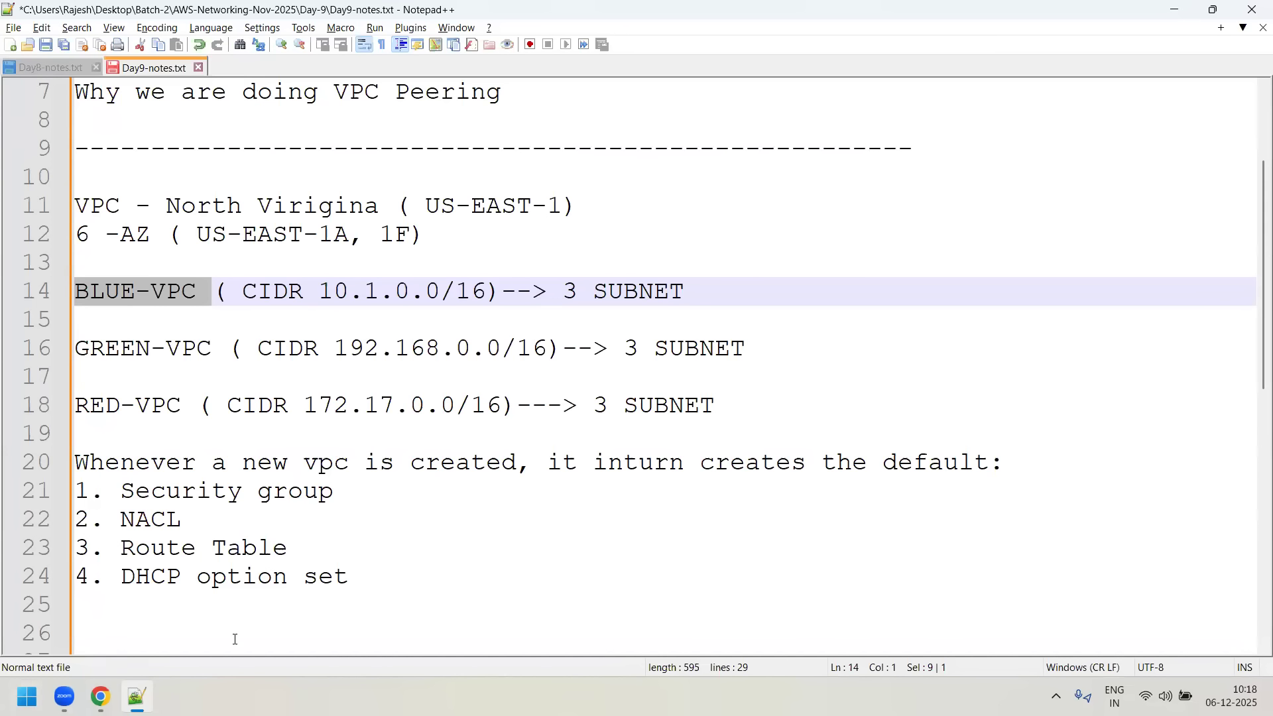
- Copy the VPC ID of BLUE-VPC in Chrome and filter the subnets list by that ID
{"action": "left_click", "coordinate": [100, 696]}
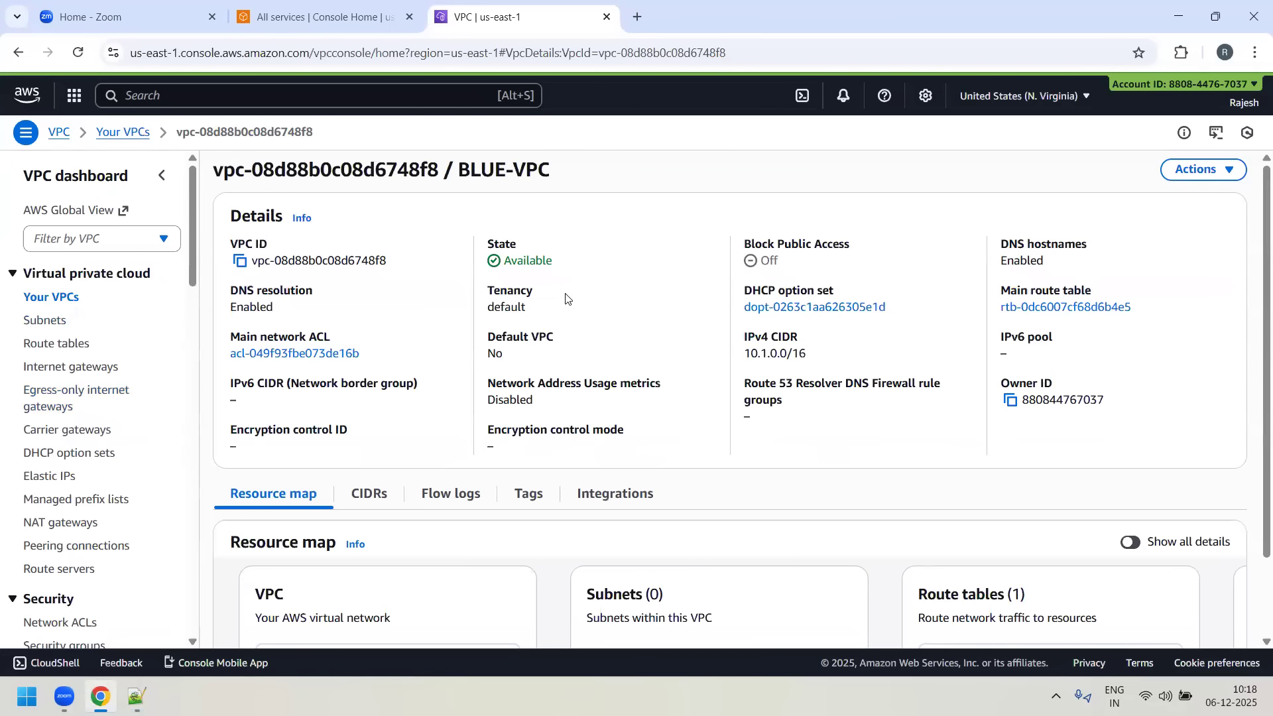
{"action": "left_click", "coordinate": [239, 264]}
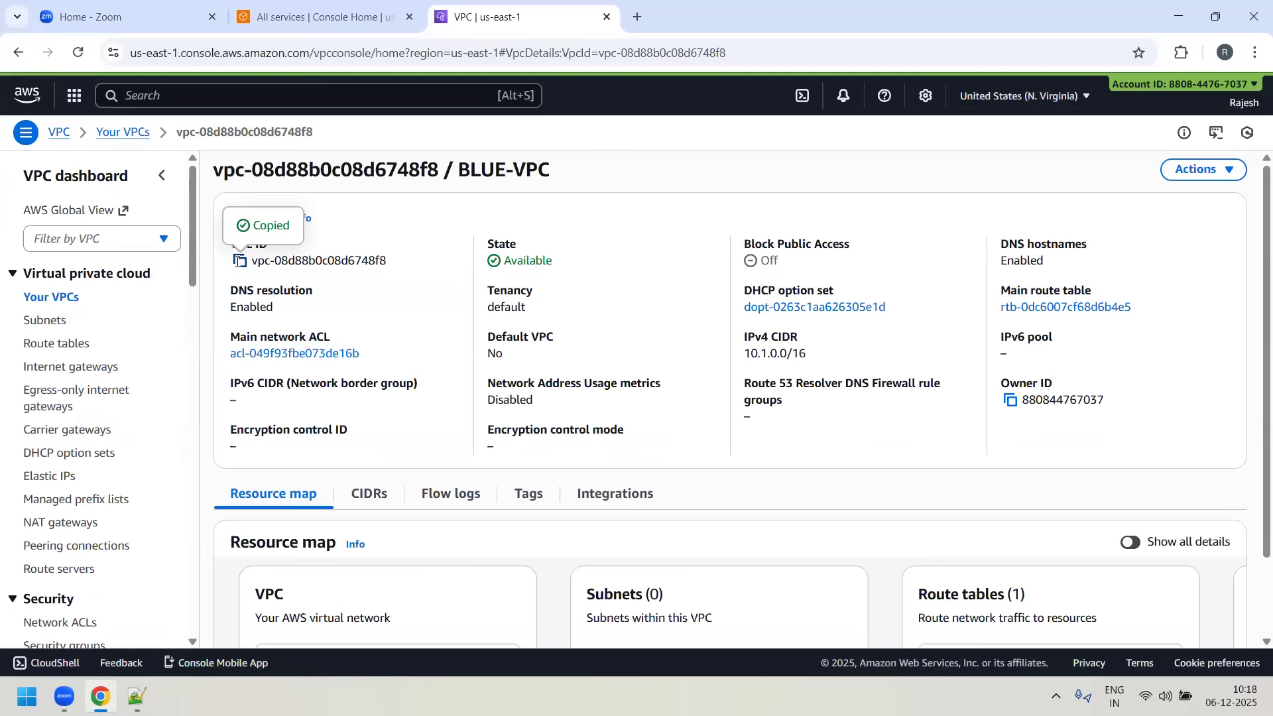
{"action": "left_click", "coordinate": [41, 322]}
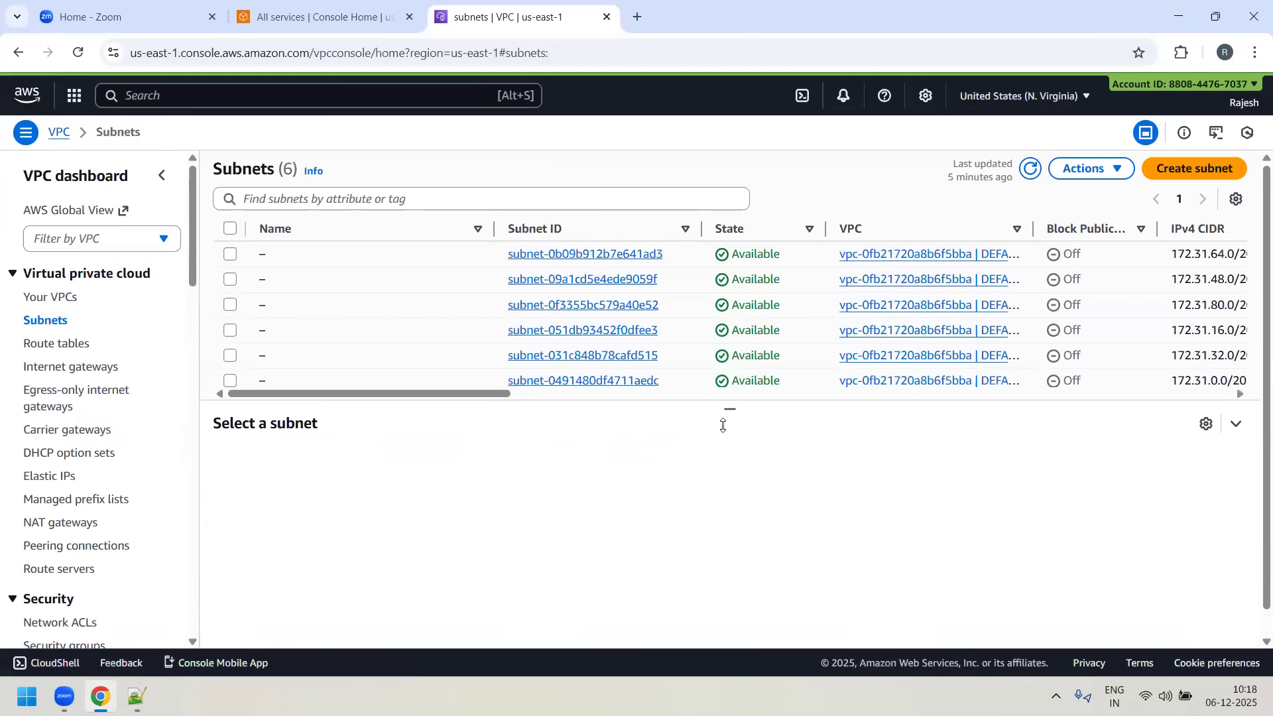
{"action": "left_click_drag", "start_coordinate": [731, 413], "coordinate": [749, 521]}
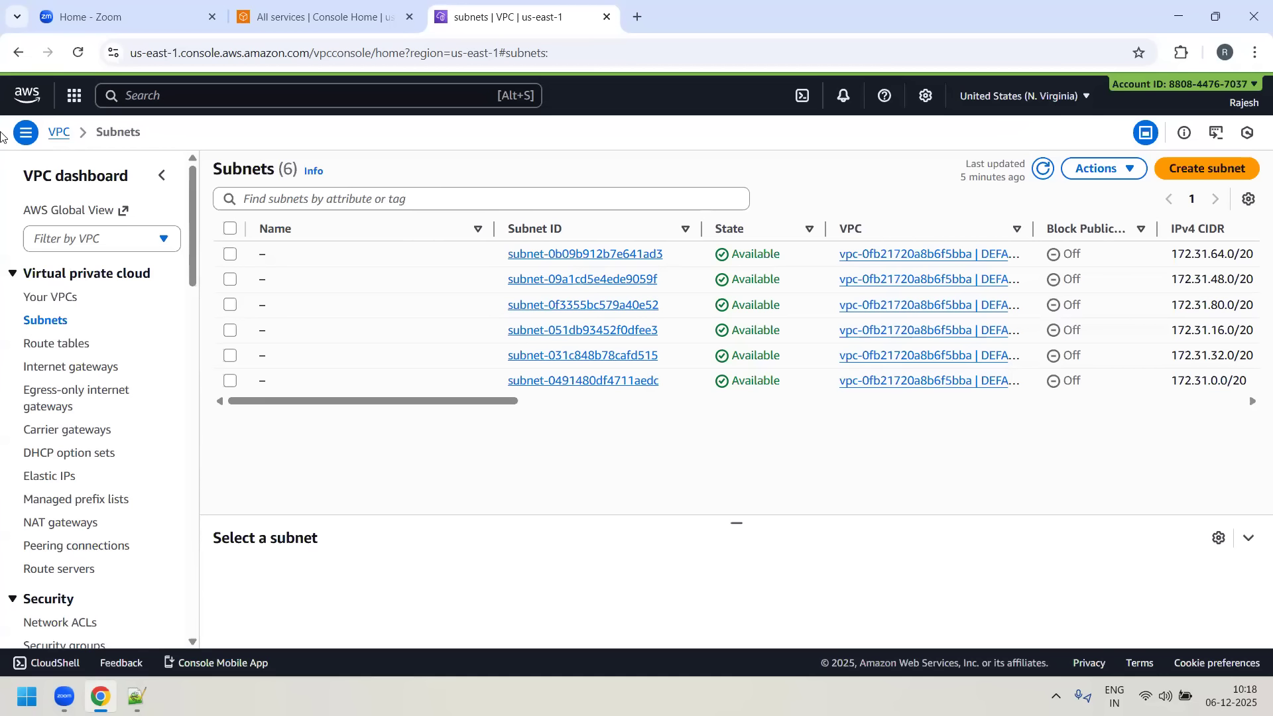
{"action": "left_click", "coordinate": [294, 191]}
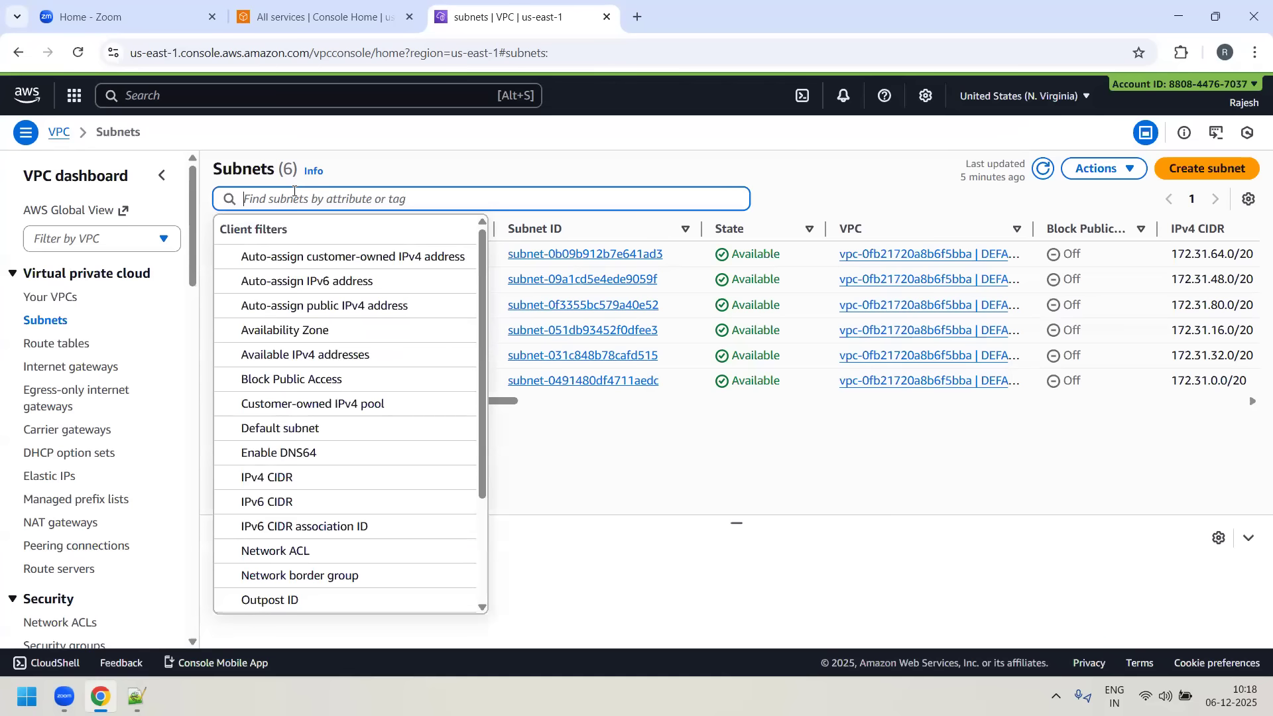
{"action": "key", "text": "ctrl+v"}
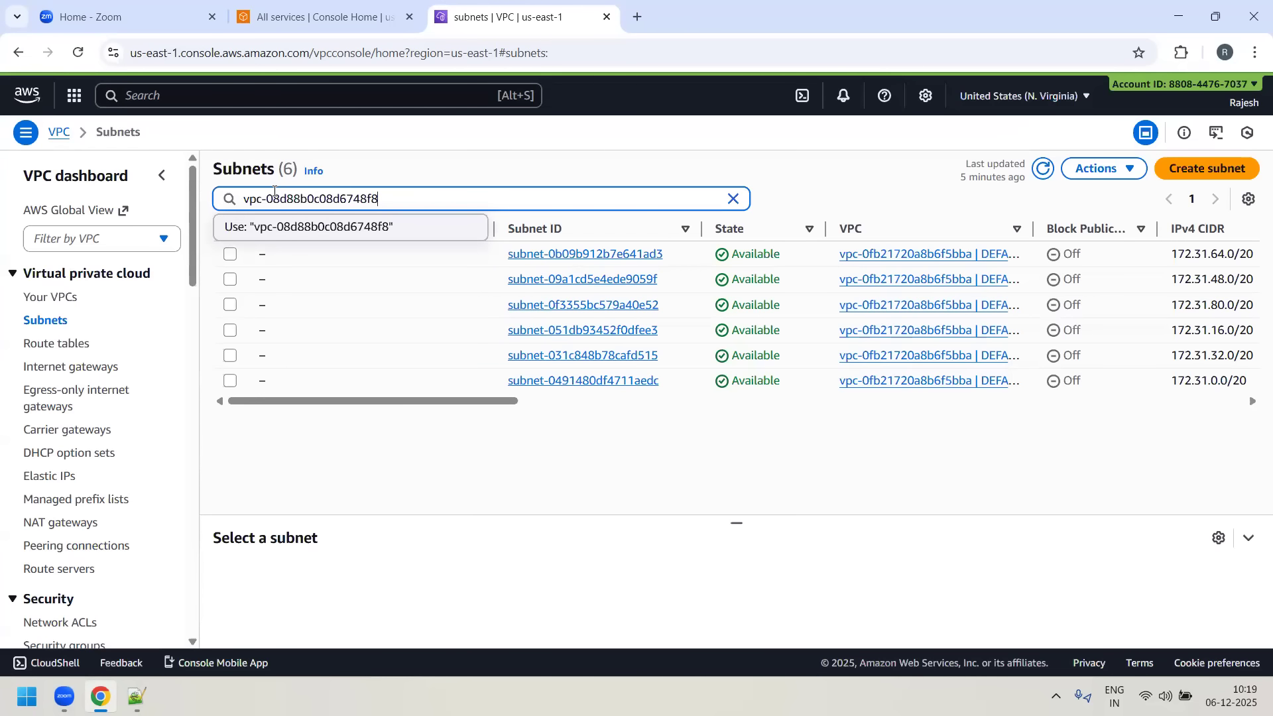
{"action": "key", "text": "Return"}
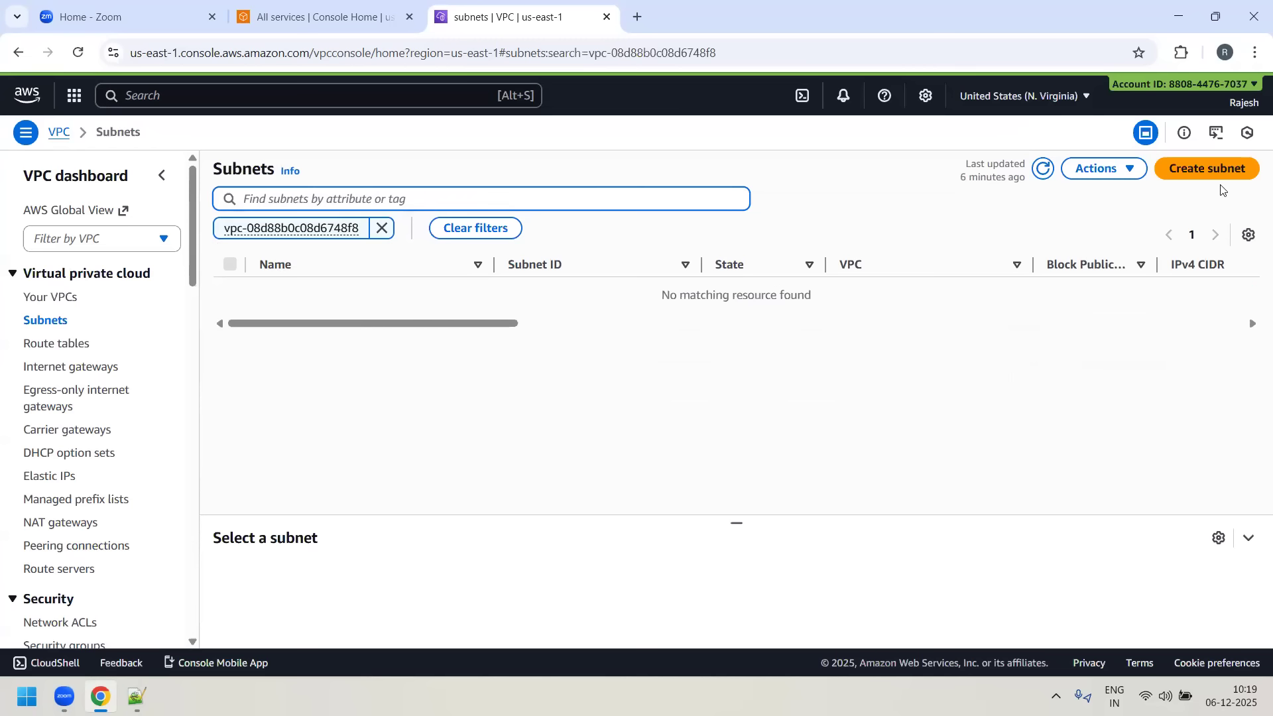
- Start a new subnet in BLUE-VPC and name it BLUE-SUBNET-1
{"action": "left_click", "coordinate": [1246, 170]}
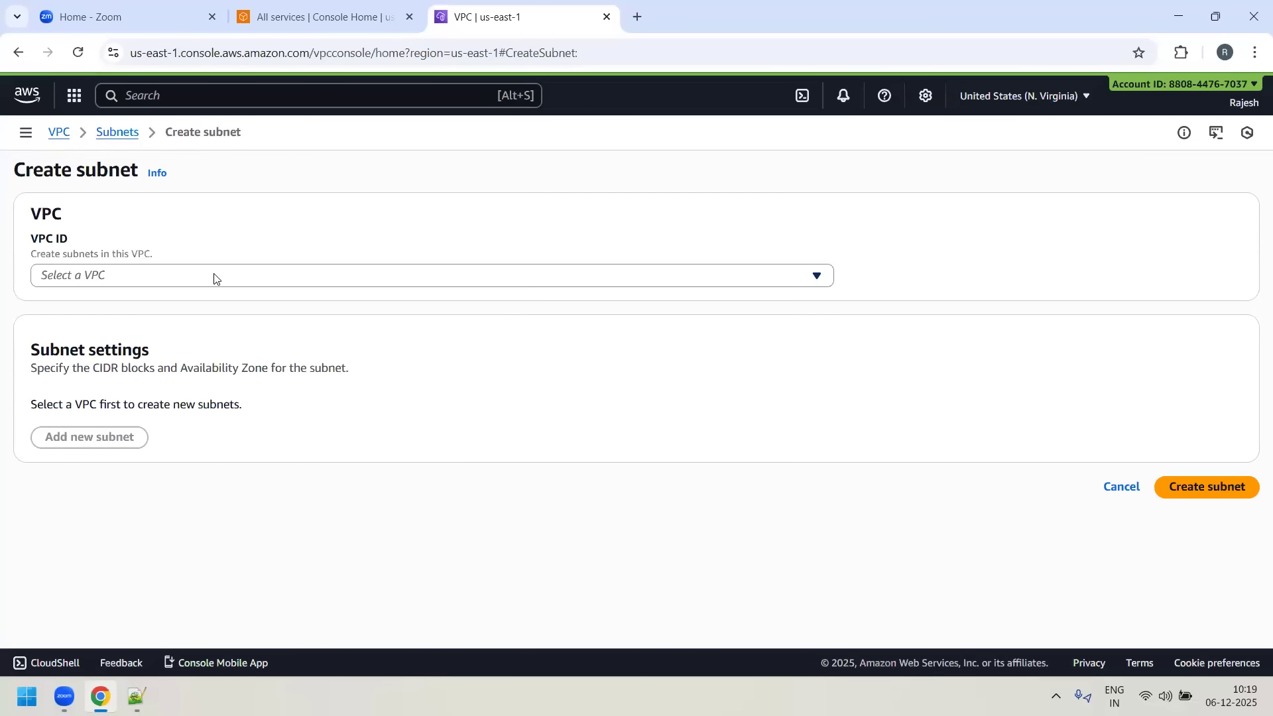
{"action": "left_click", "coordinate": [214, 277]}
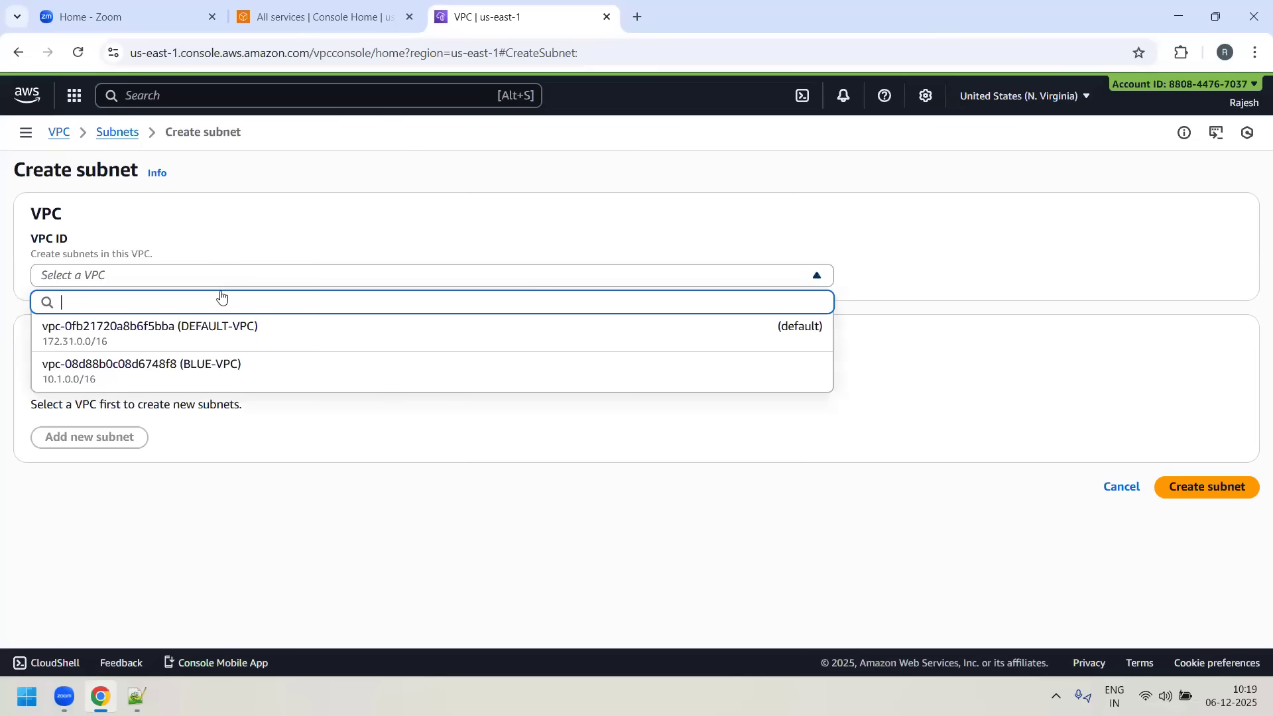
{"action": "left_click", "coordinate": [279, 369]}
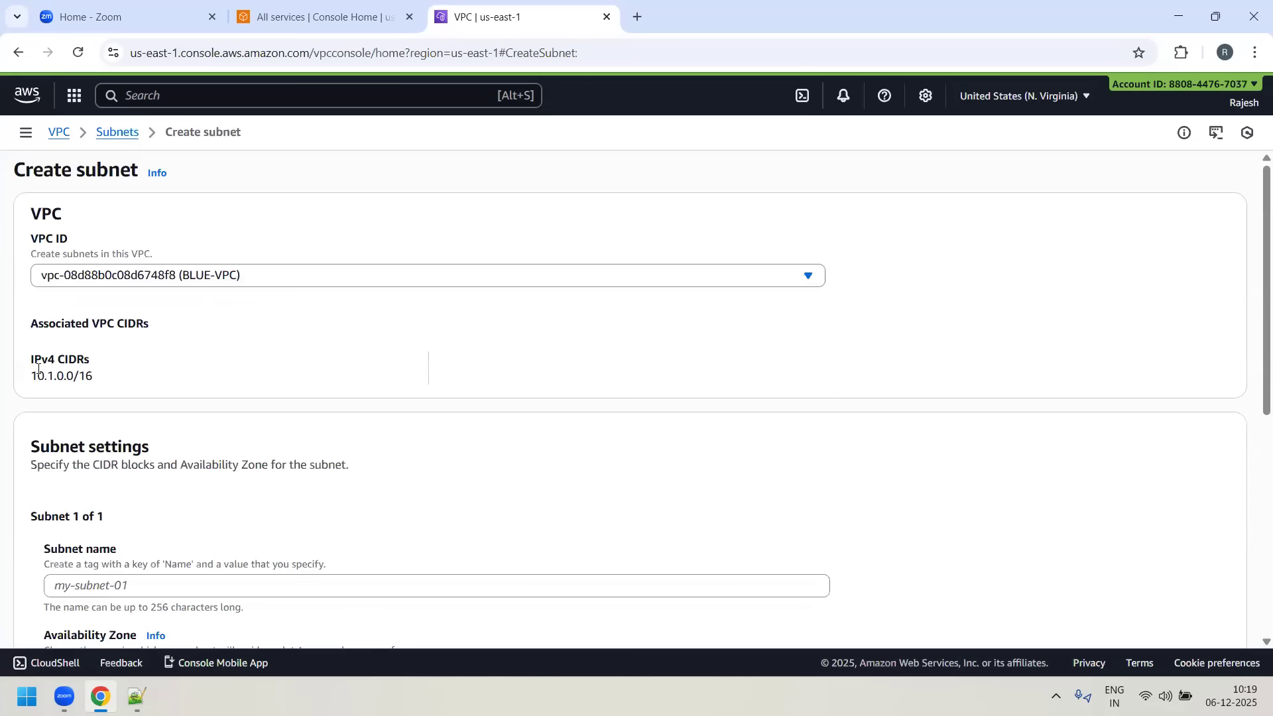
{"action": "left_click_drag", "start_coordinate": [34, 379], "coordinate": [90, 379]}
{"action": "scroll", "coordinate": [190, 412], "scroll_direction": "down", "scroll_amount": 3}
{"action": "left_click", "coordinate": [179, 421]}
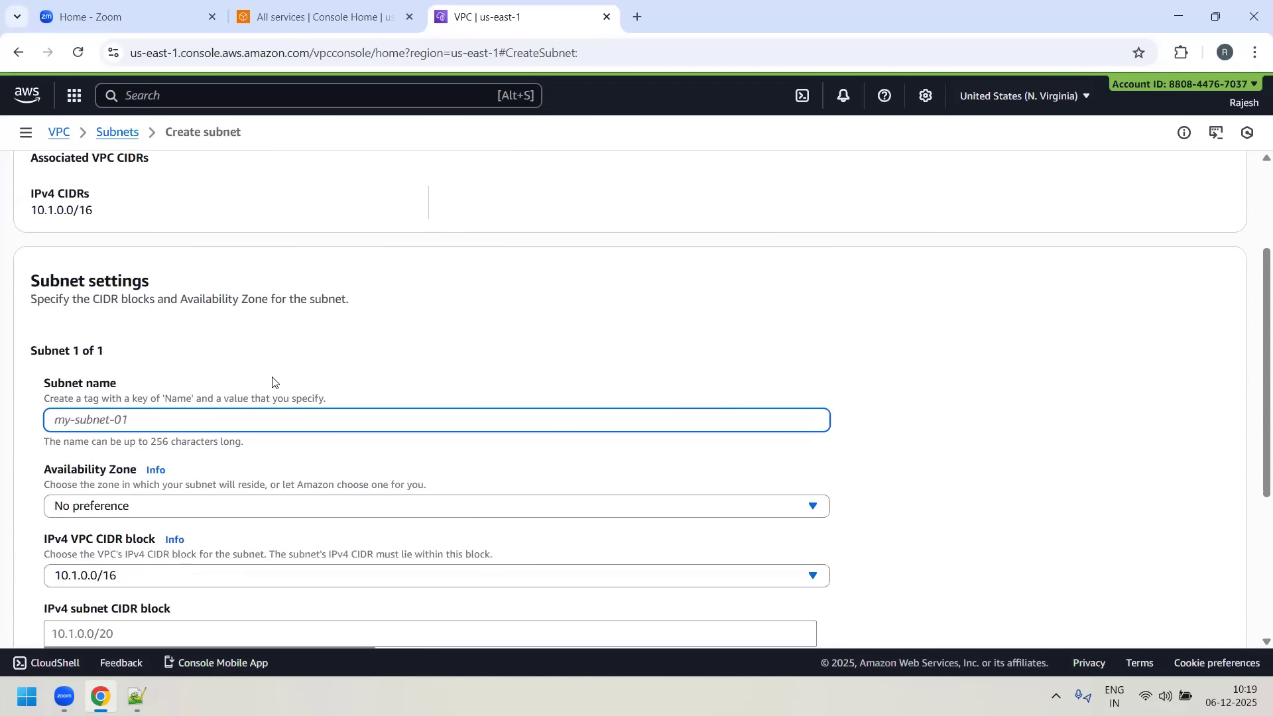
{"action": "scroll", "coordinate": [273, 377], "scroll_direction": "up", "scroll_amount": 3}
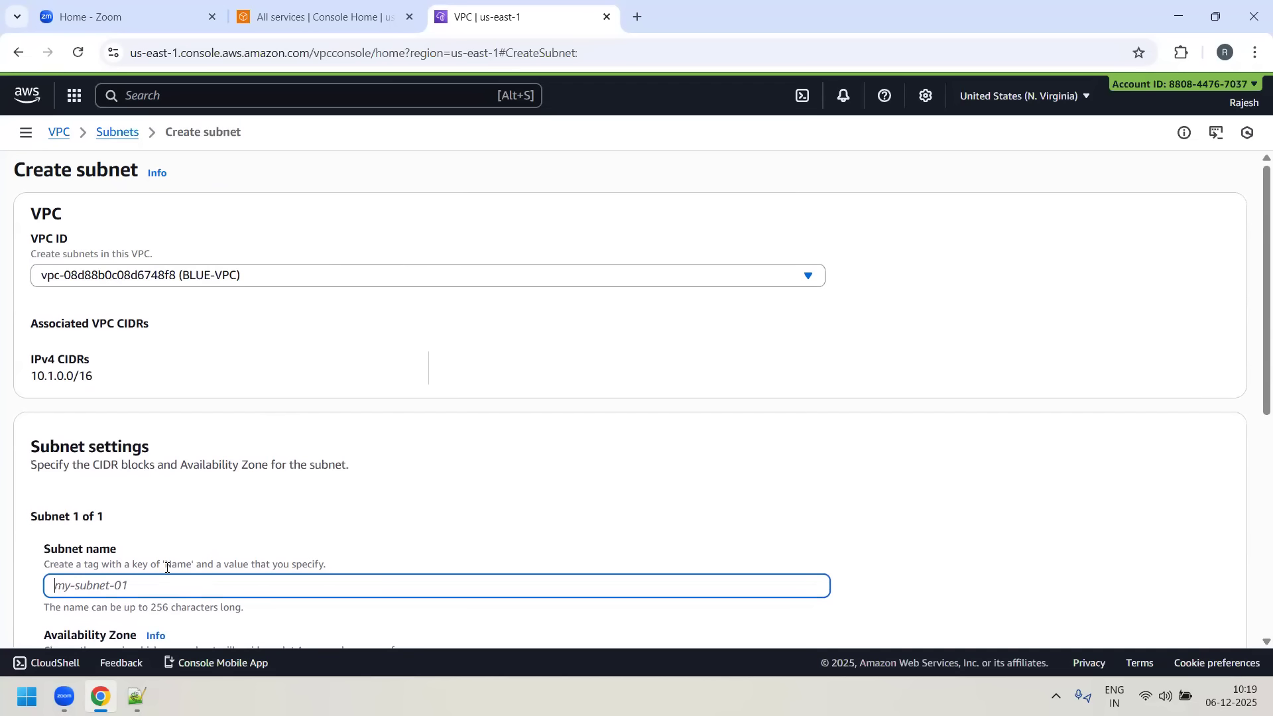
{"action": "type", "text": "B"}
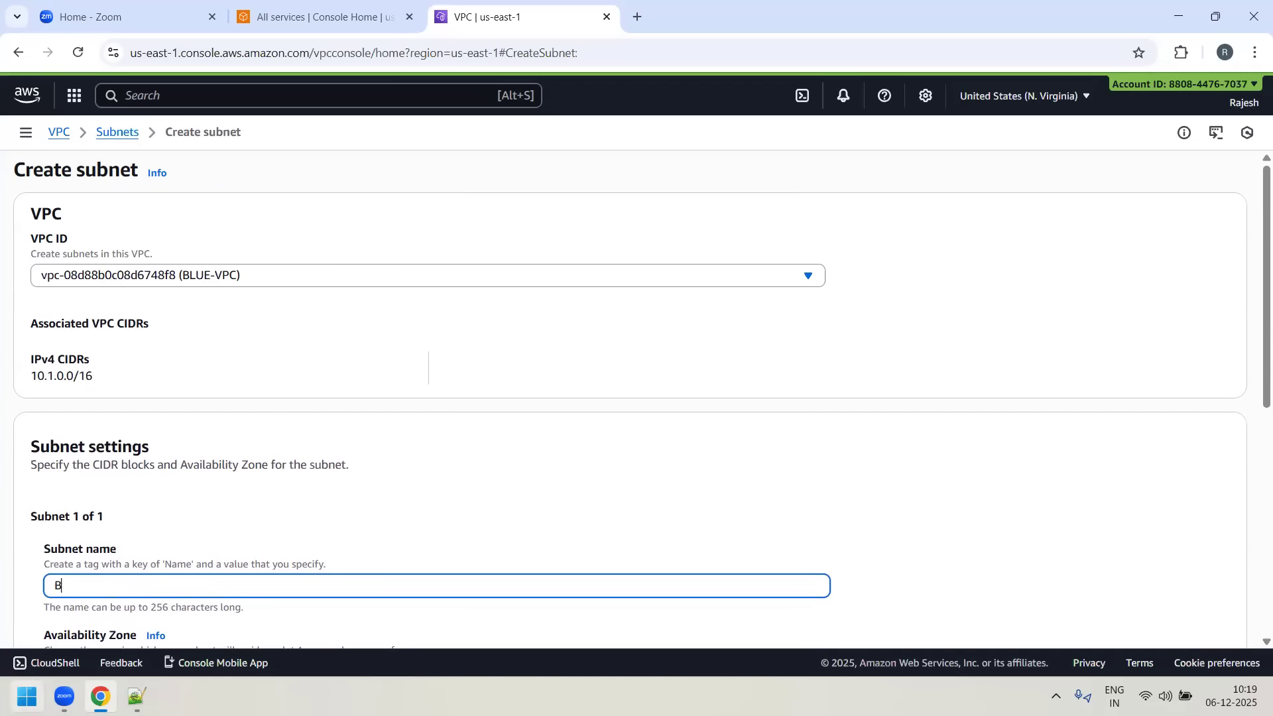
{"action": "type", "text": "LUE-SUBNET-1"}
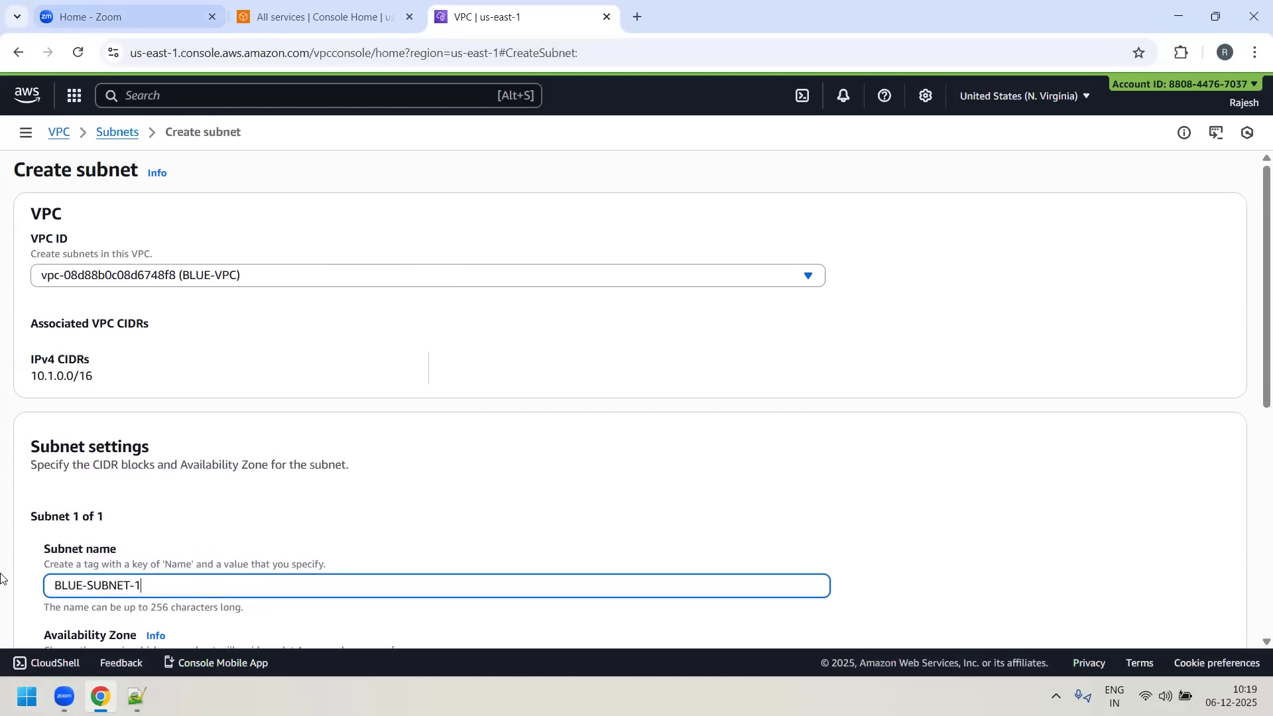
- Set the subnet's Availability Zone to us-east-1a and its IPv4 subnet CIDR block to 10.1.1.0/24
{"action": "scroll", "coordinate": [690, 441], "scroll_direction": "down", "scroll_amount": 2}
{"action": "scroll", "coordinate": [686, 431], "scroll_direction": "down", "scroll_amount": 2}
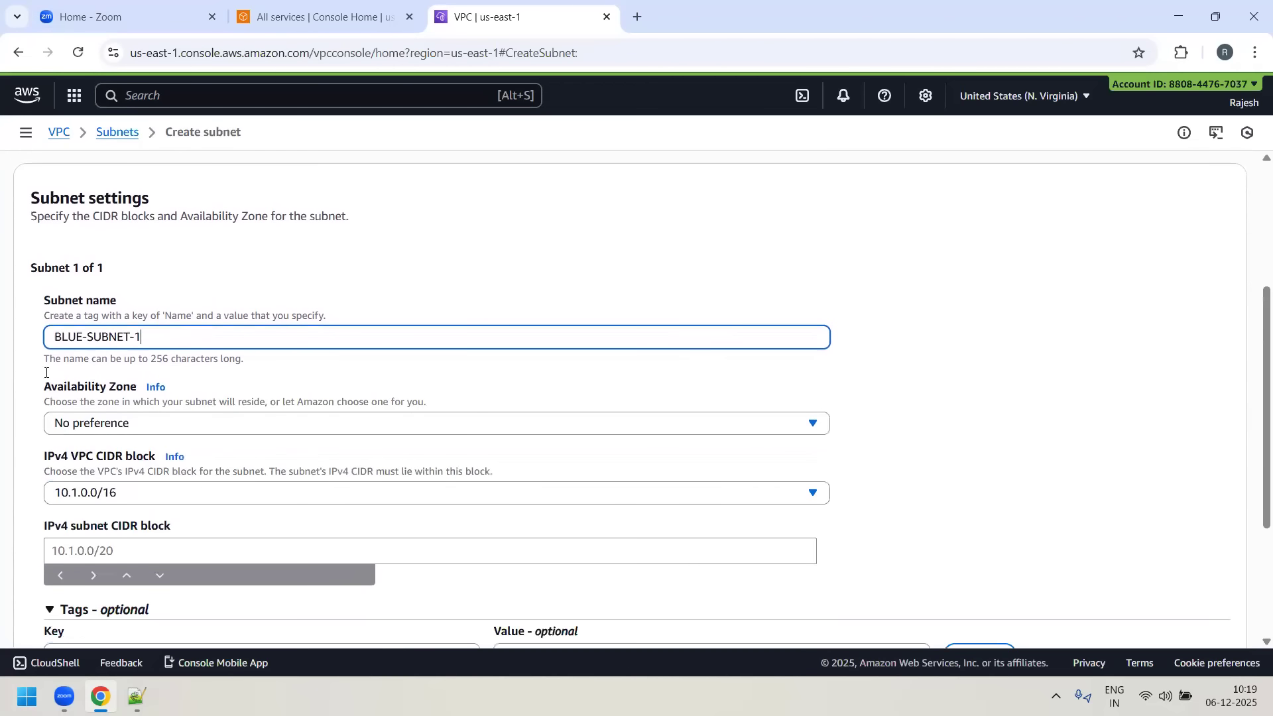
{"action": "left_click", "coordinate": [265, 428]}
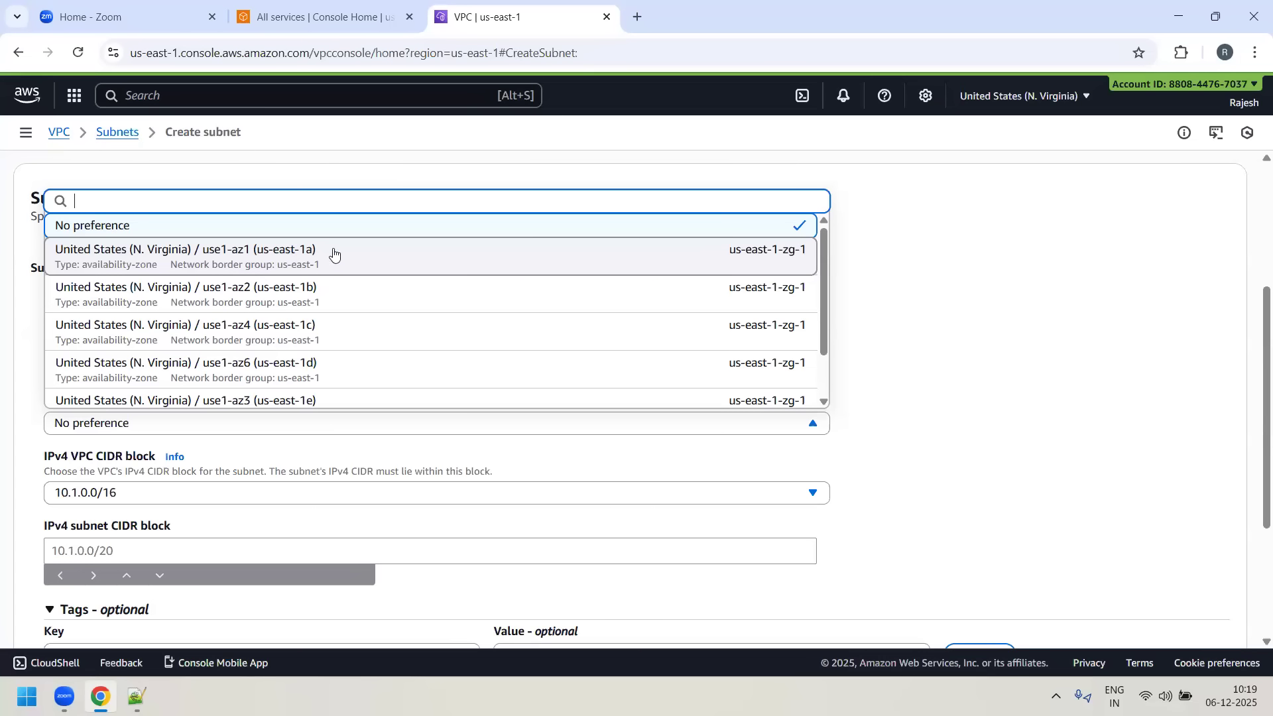
{"action": "left_click", "coordinate": [151, 269]}
{"action": "scroll", "coordinate": [600, 368], "scroll_direction": "down", "scroll_amount": 3}
{"action": "left_click", "coordinate": [151, 379]}
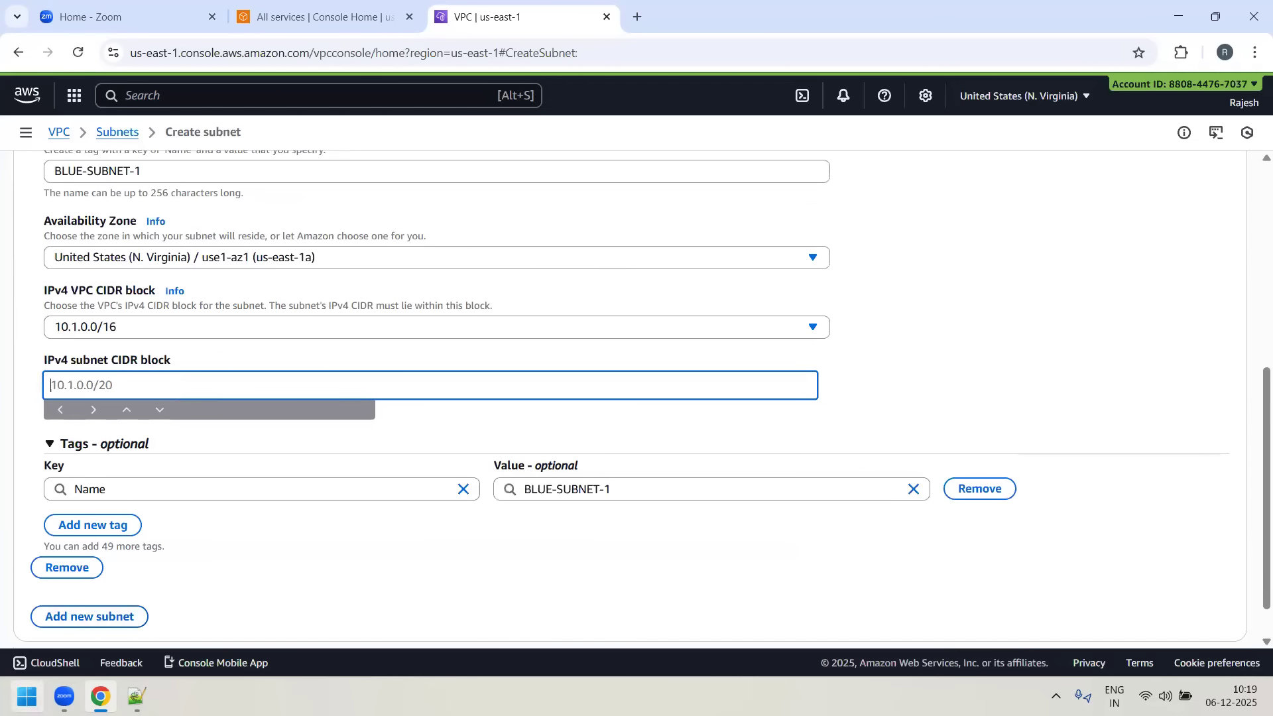
{"action": "type", "text": "10.1.1.0/24"}
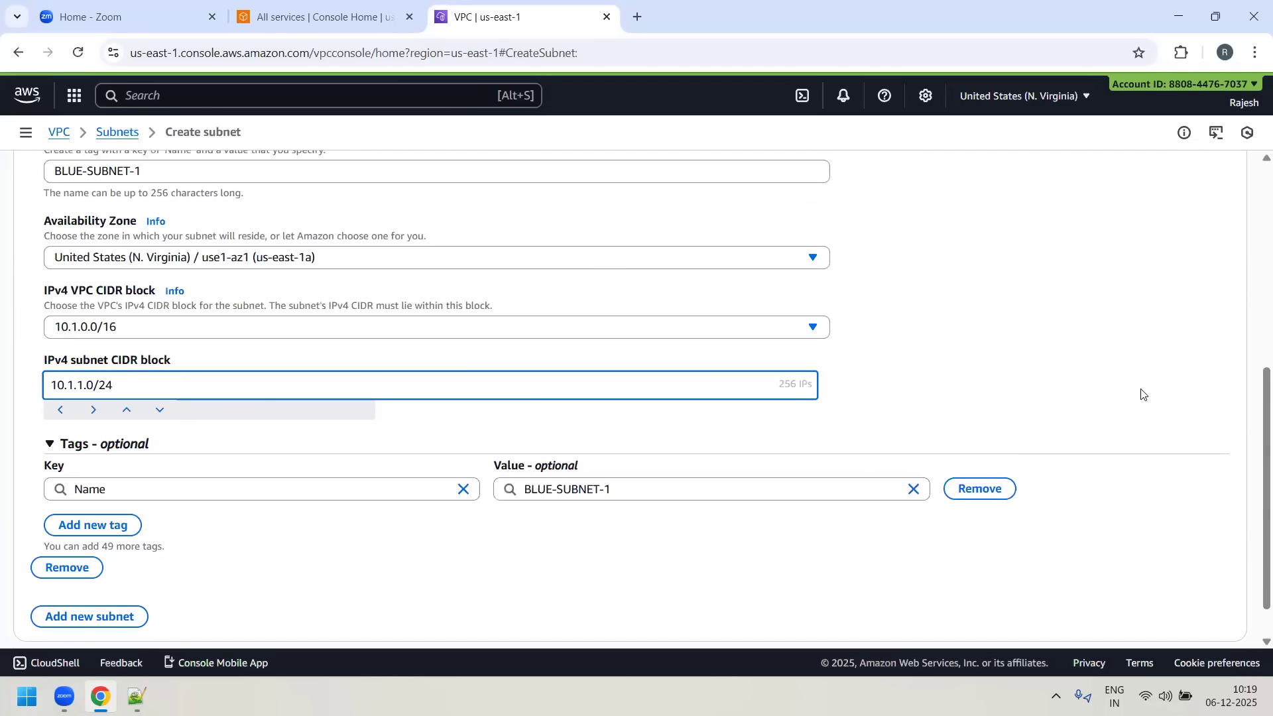
- Compare the subnet CIDR block with the associated VPC CIDR and create BLUE-SUBNET-1
{"action": "scroll", "coordinate": [256, 330], "scroll_direction": "up", "scroll_amount": 2}
{"action": "scroll", "coordinate": [115, 285], "scroll_direction": "up", "scroll_amount": 2}
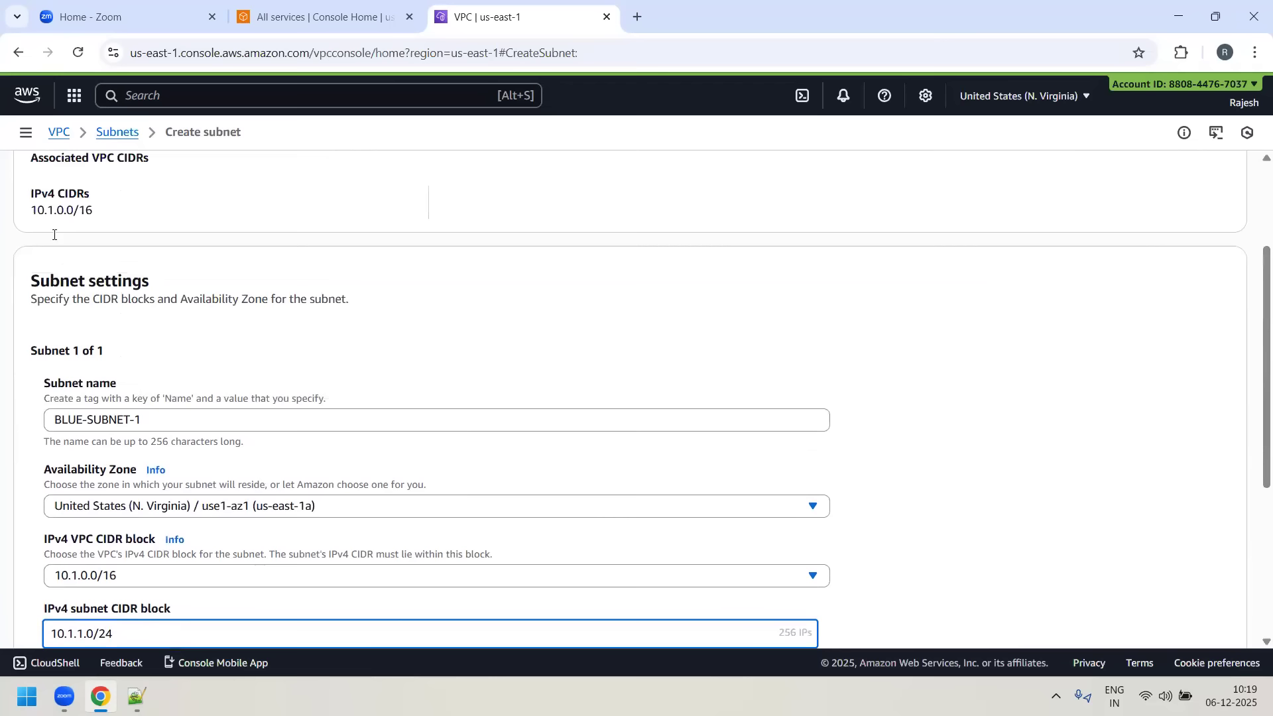
{"action": "left_click_drag", "start_coordinate": [31, 211], "coordinate": [52, 211]}
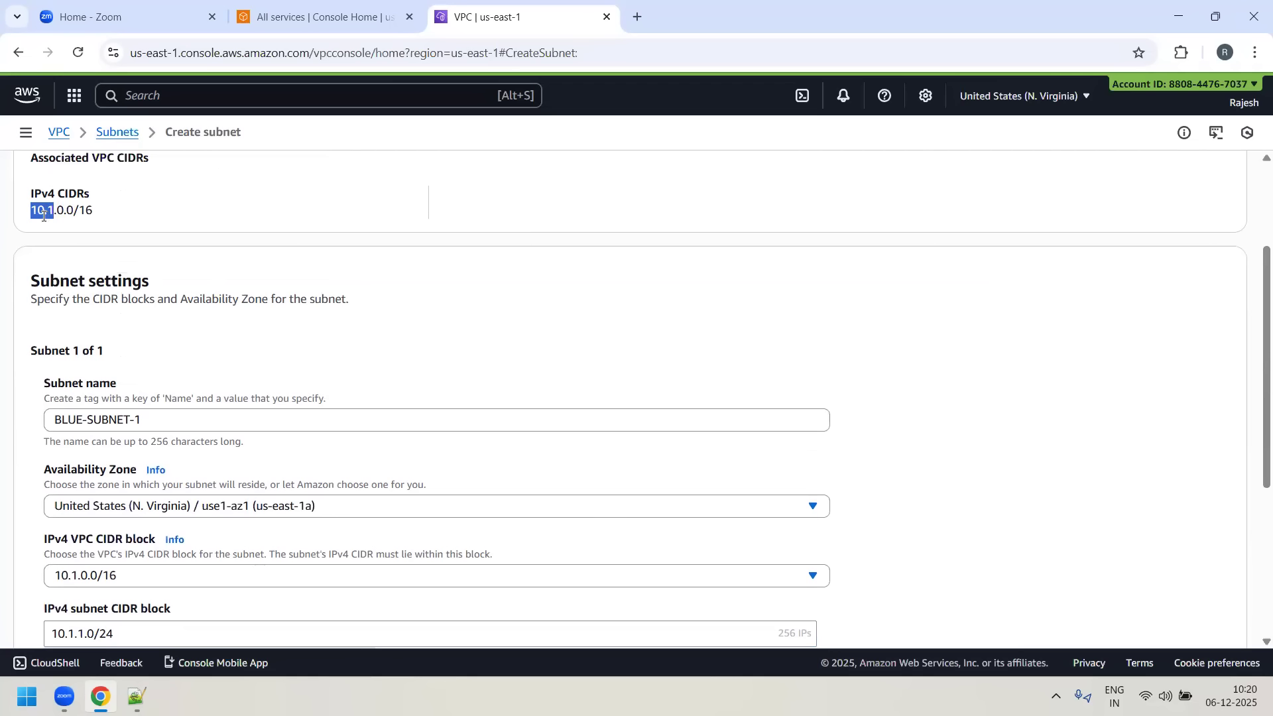
{"action": "left_click", "coordinate": [60, 209]}
{"action": "double_click", "coordinate": [72, 209]}
{"action": "scroll", "coordinate": [72, 494], "scroll_direction": "down", "scroll_amount": 3}
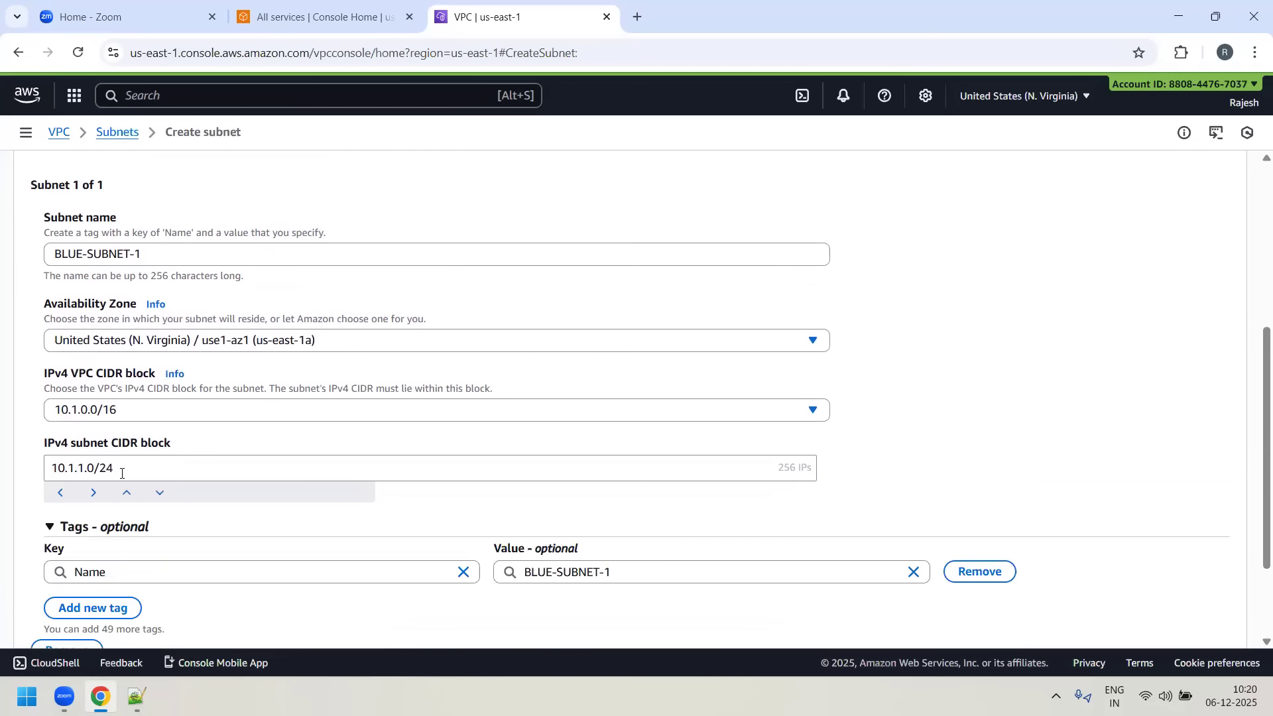
{"action": "scroll", "coordinate": [118, 474], "scroll_direction": "up", "scroll_amount": 3}
{"action": "scroll", "coordinate": [121, 476], "scroll_direction": "down", "scroll_amount": 4}
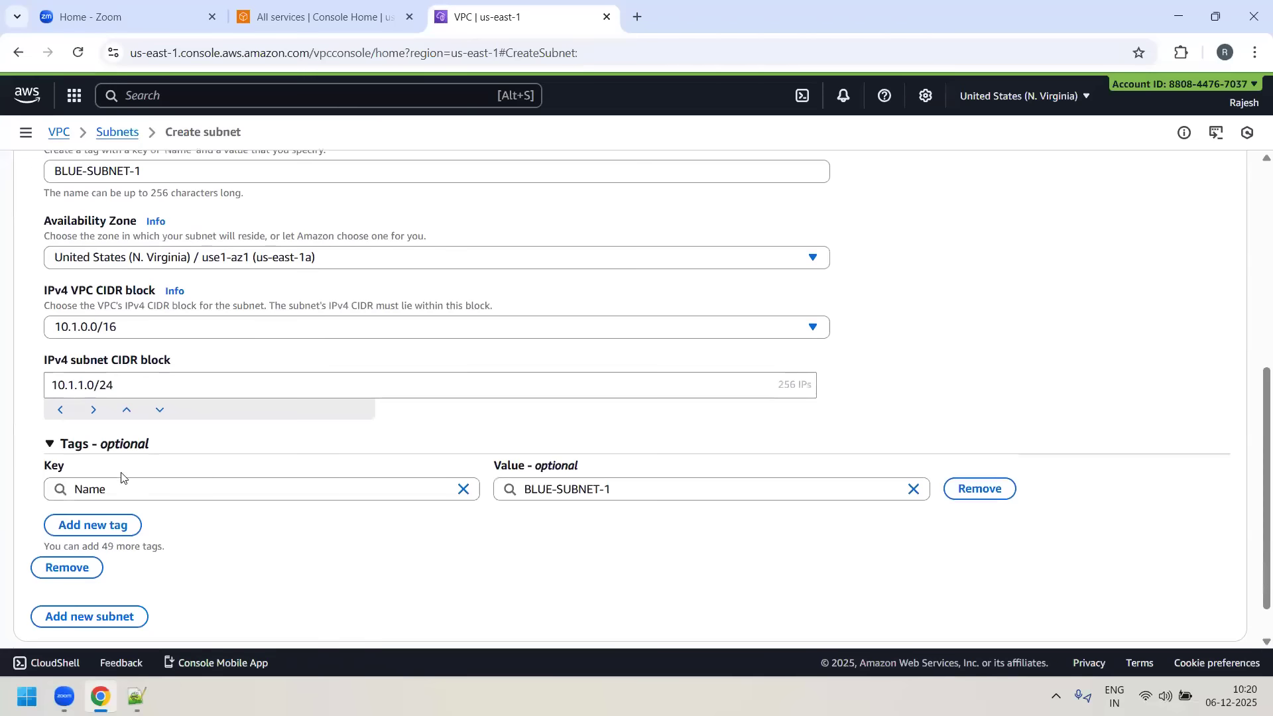
{"action": "scroll", "coordinate": [384, 435], "scroll_direction": "down", "scroll_amount": 1}
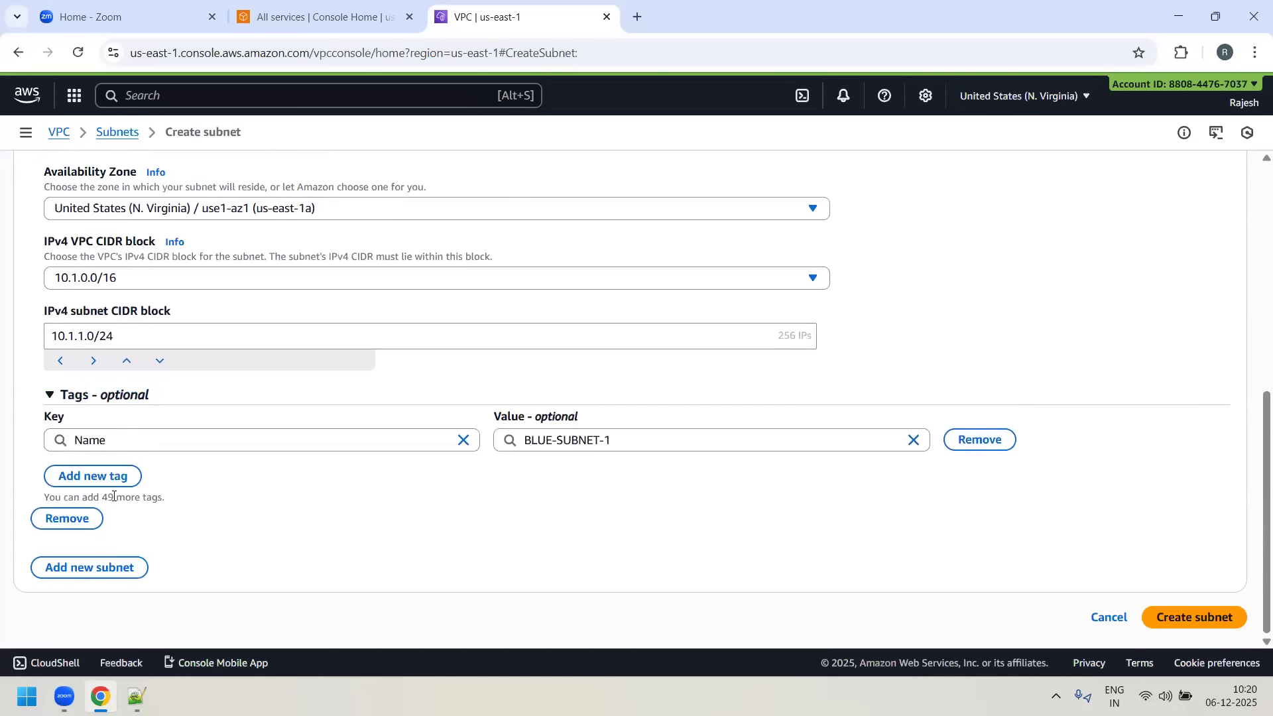
{"action": "left_click", "coordinate": [1220, 622]}
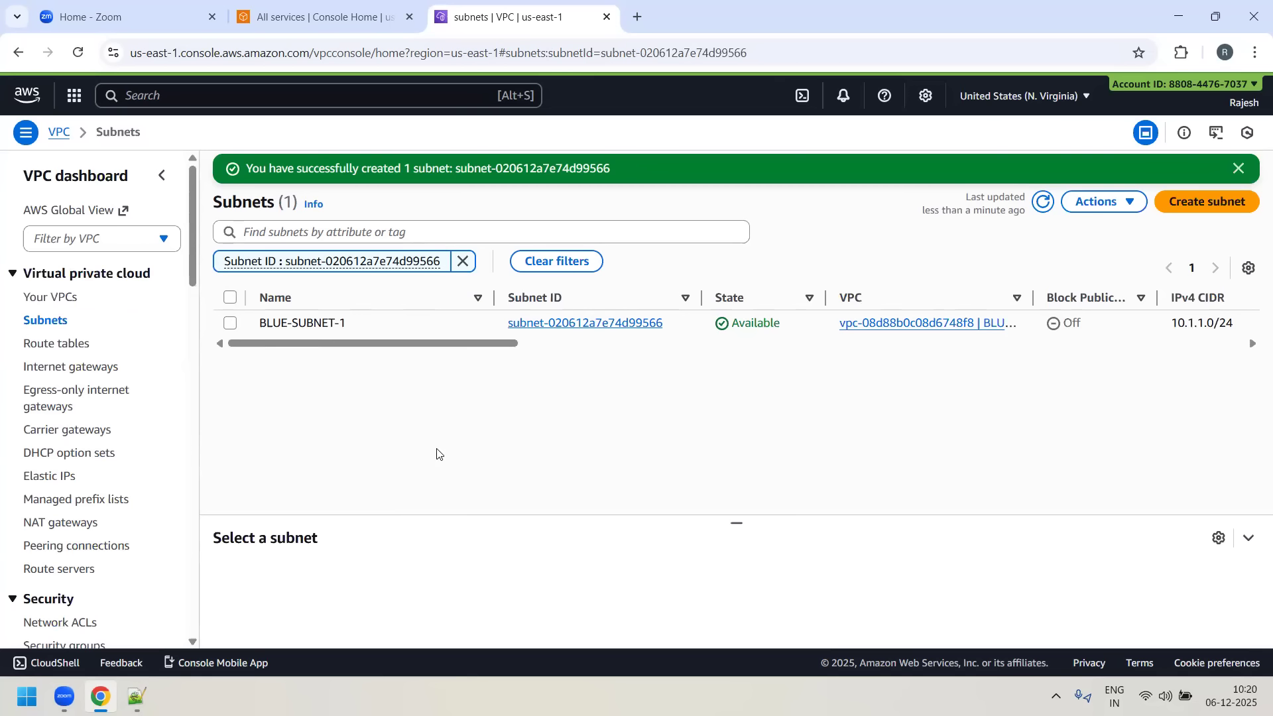
- Start a new subnet in BLUE-VPC and name it BLUE-SUBNET-2
{"action": "left_click", "coordinate": [1180, 207]}
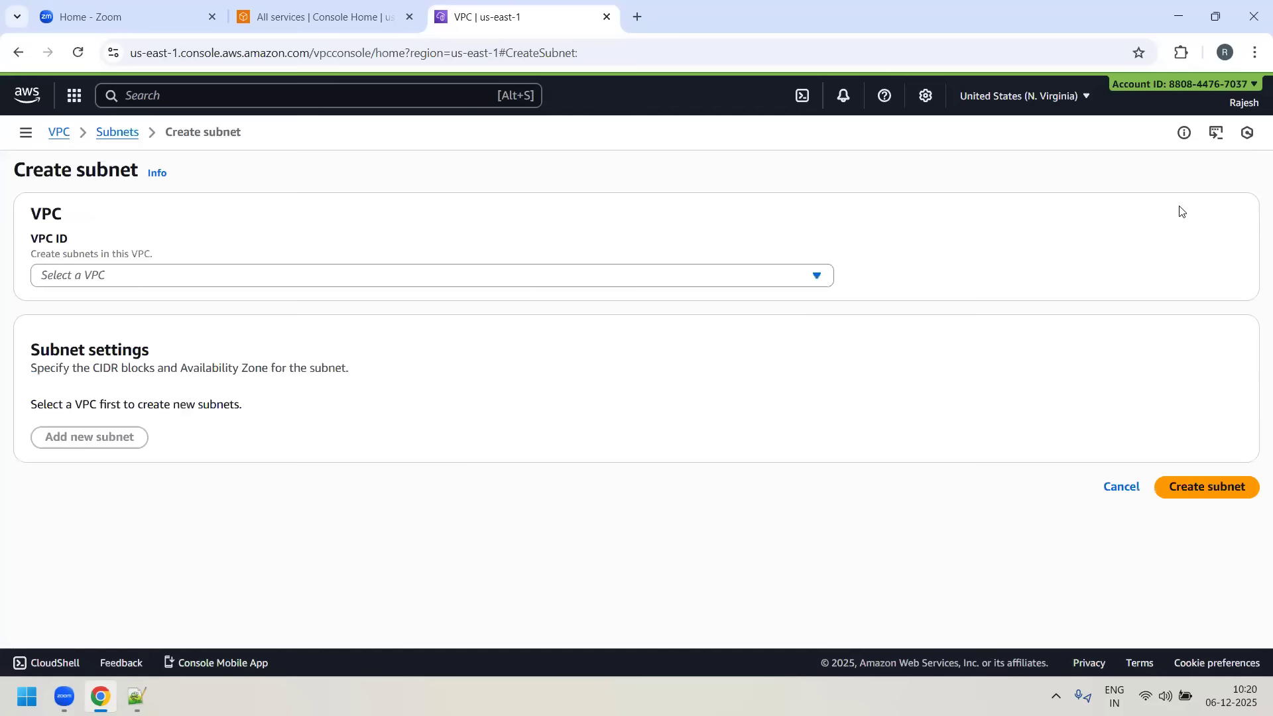
{"action": "left_click", "coordinate": [442, 277]}
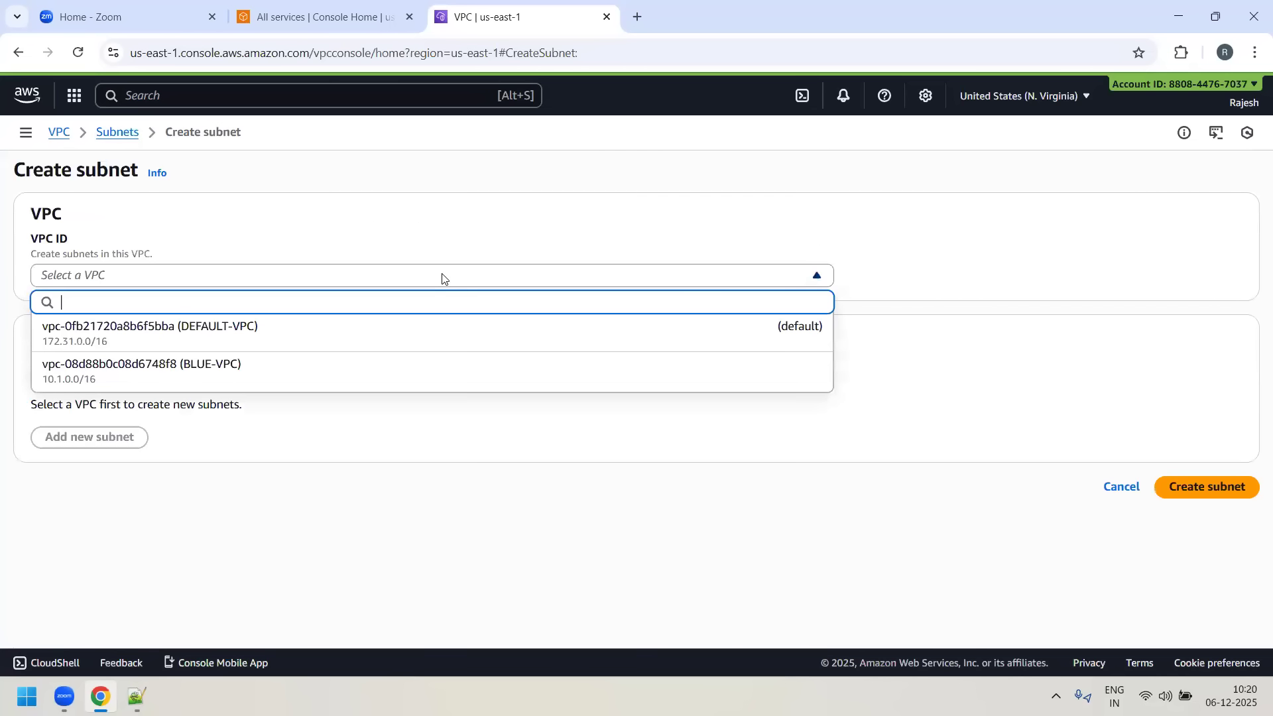
{"action": "left_click", "coordinate": [191, 381]}
{"action": "scroll", "coordinate": [36, 293], "scroll_direction": "down", "scroll_amount": 1}
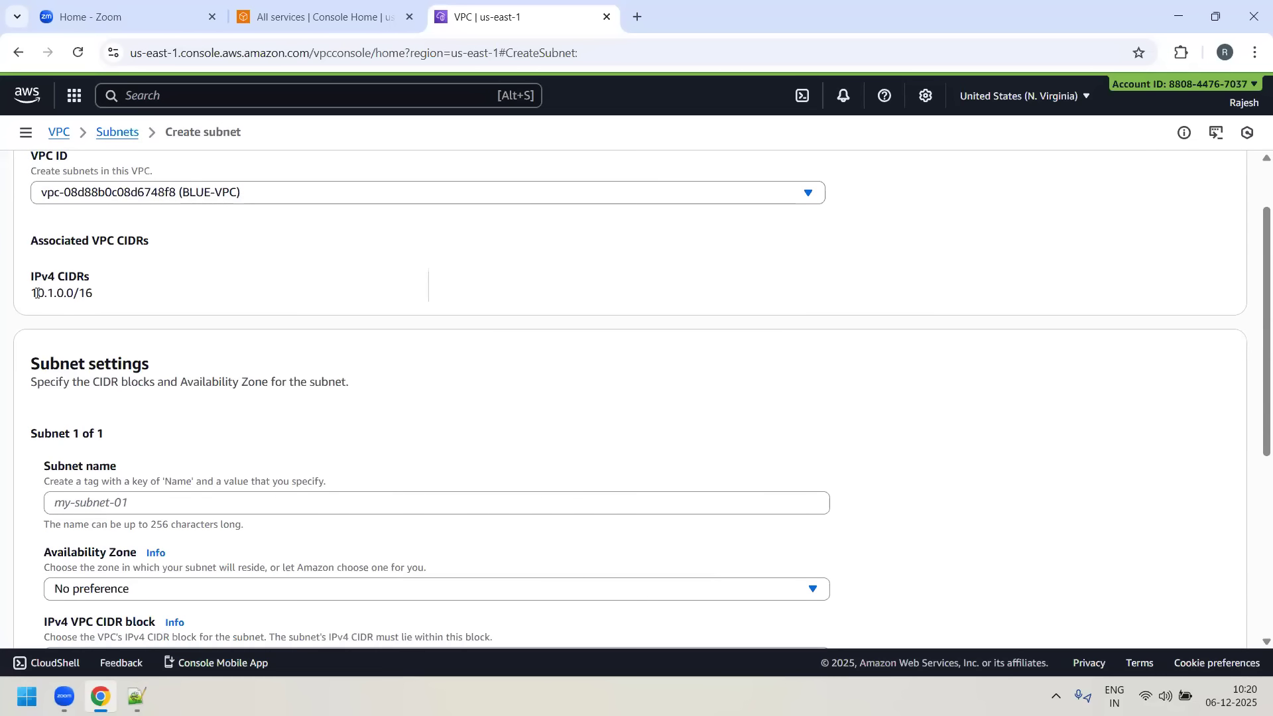
{"action": "scroll", "coordinate": [176, 347], "scroll_direction": "down", "scroll_amount": 2}
{"action": "left_click", "coordinate": [176, 336]}
{"action": "type", "text": "BLUE-SUBNET-2"}
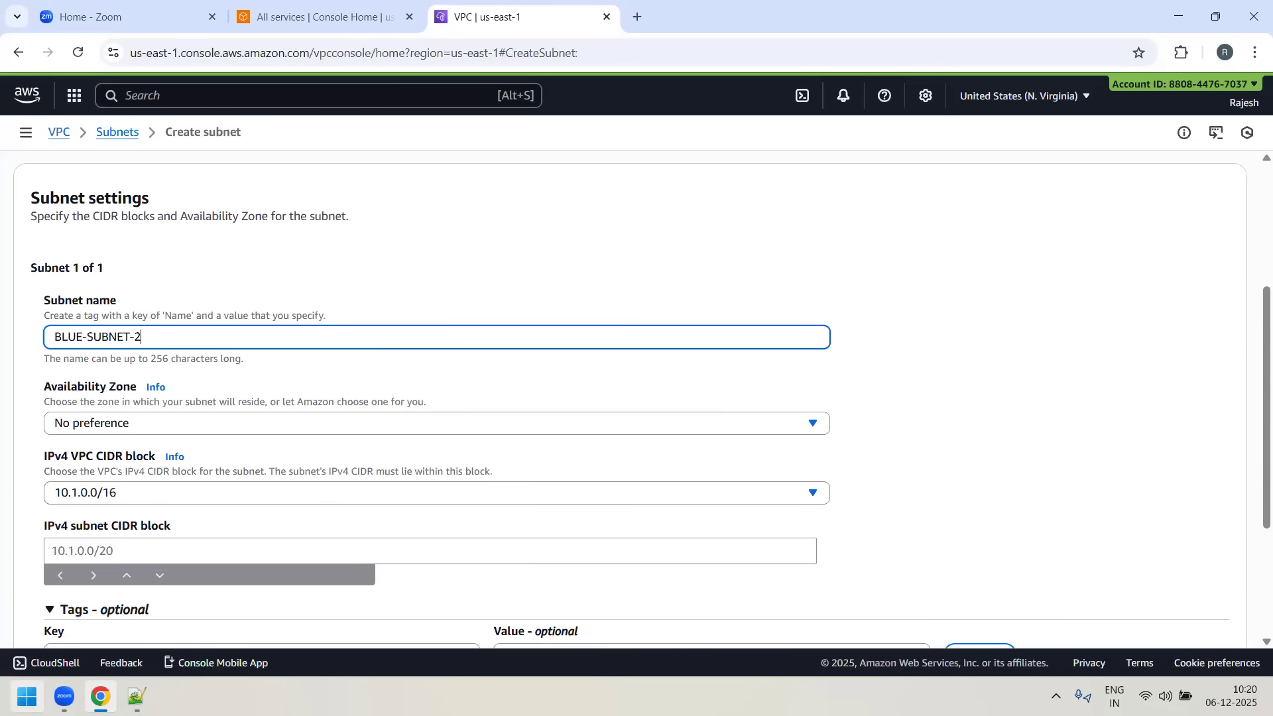
- Set BLUE-SUBNET-2's Availability Zone to us-east-1b and its IPv4 subnet CIDR block to 10.1.2.0/24
{"action": "left_click", "coordinate": [717, 428]}
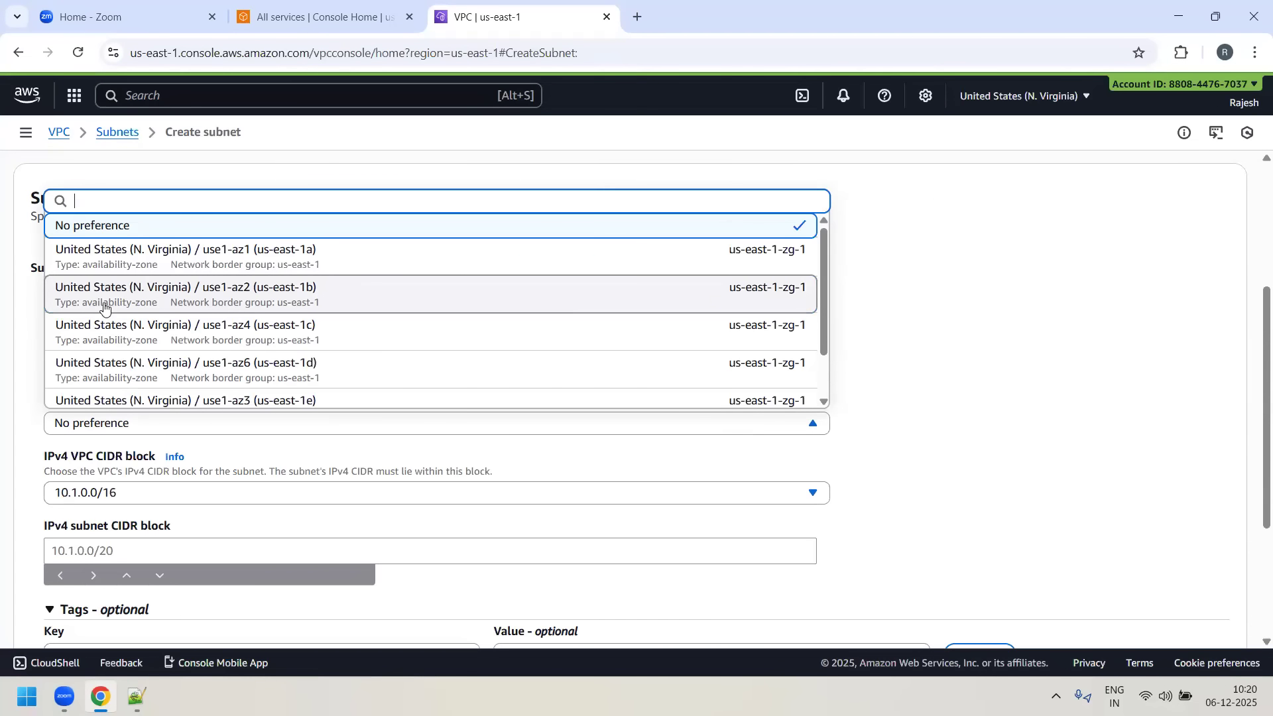
{"action": "left_click", "coordinate": [303, 293]}
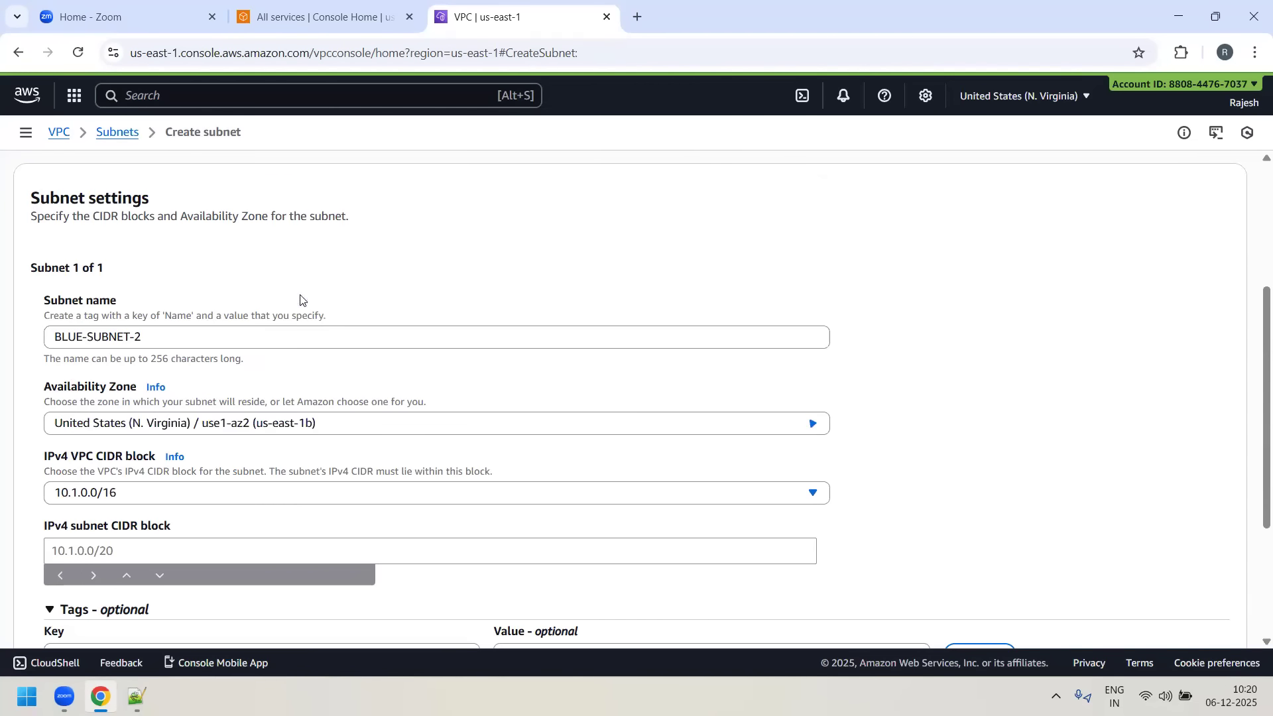
{"action": "scroll", "coordinate": [228, 458], "scroll_direction": "down", "scroll_amount": 1}
{"action": "left_click", "coordinate": [228, 460]}
{"action": "type", "text": "10.1.2.0/24"}
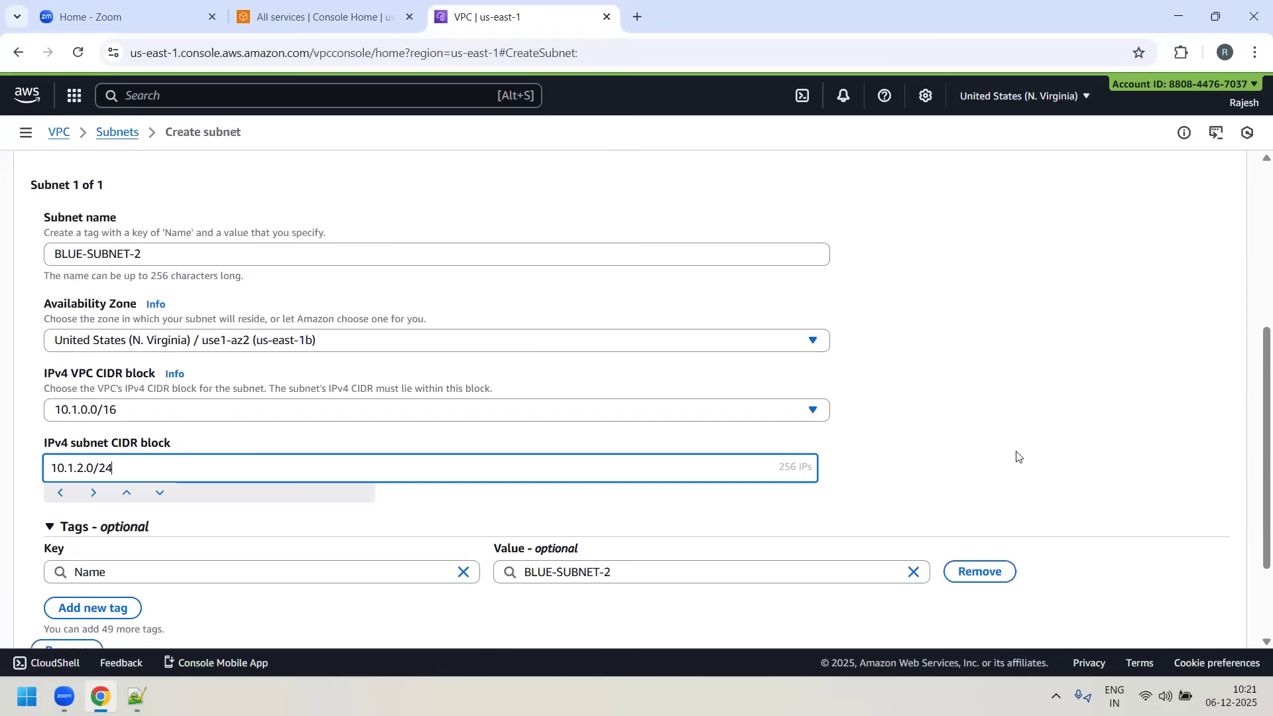
- Review the subnet's name, zone and CIDR settings and create BLUE-SUBNET-2
{"action": "scroll", "coordinate": [1017, 456], "scroll_direction": "down", "scroll_amount": 2}
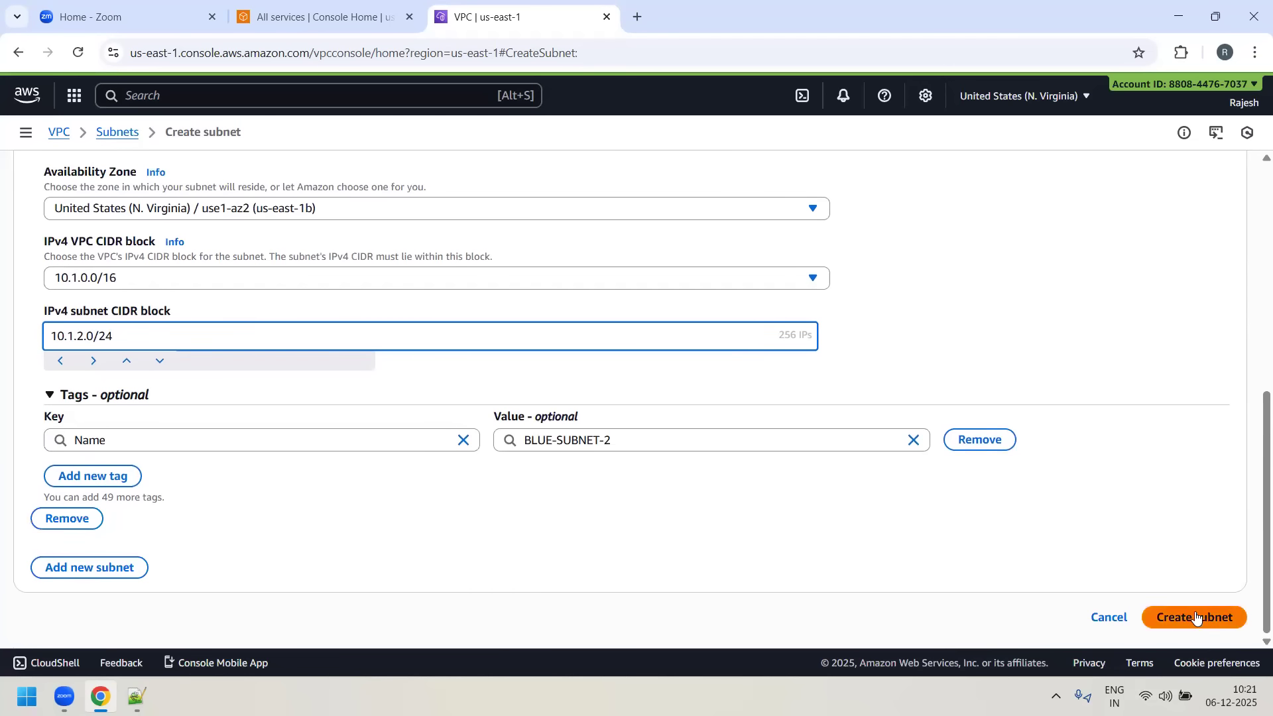
{"action": "scroll", "coordinate": [292, 222], "scroll_direction": "up", "scroll_amount": 3}
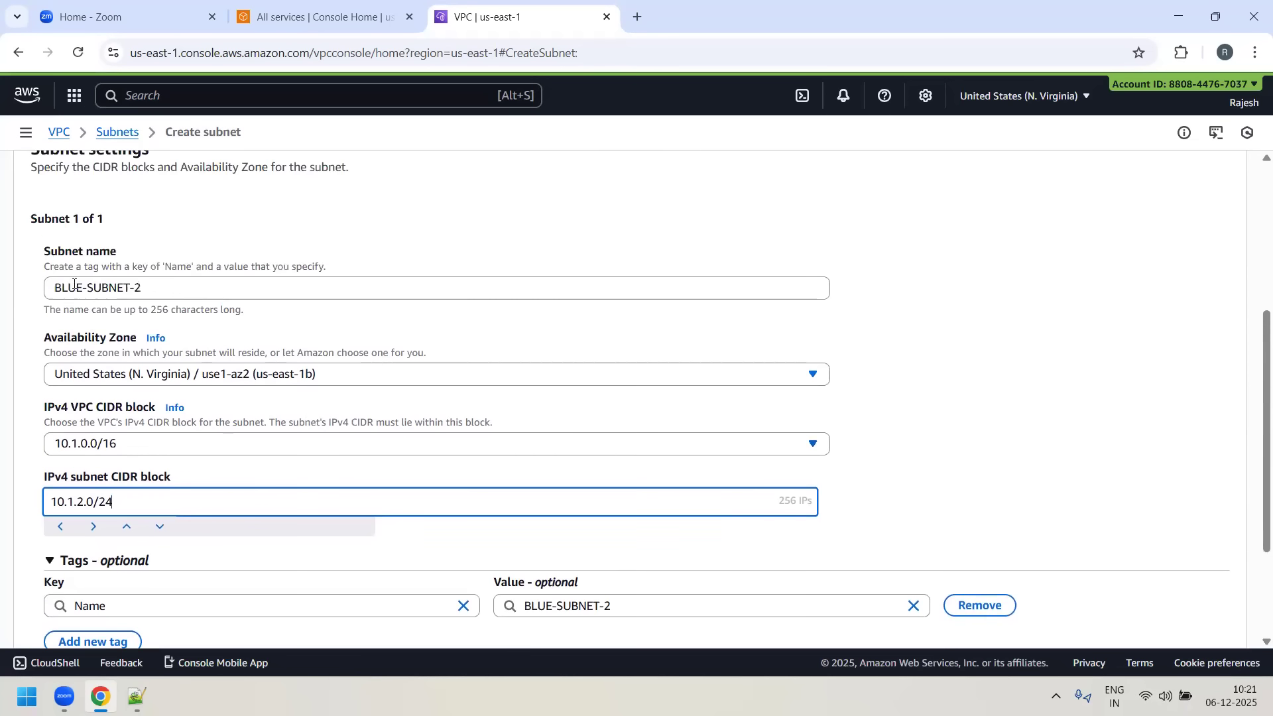
{"action": "scroll", "coordinate": [1127, 530], "scroll_direction": "down", "scroll_amount": 3}
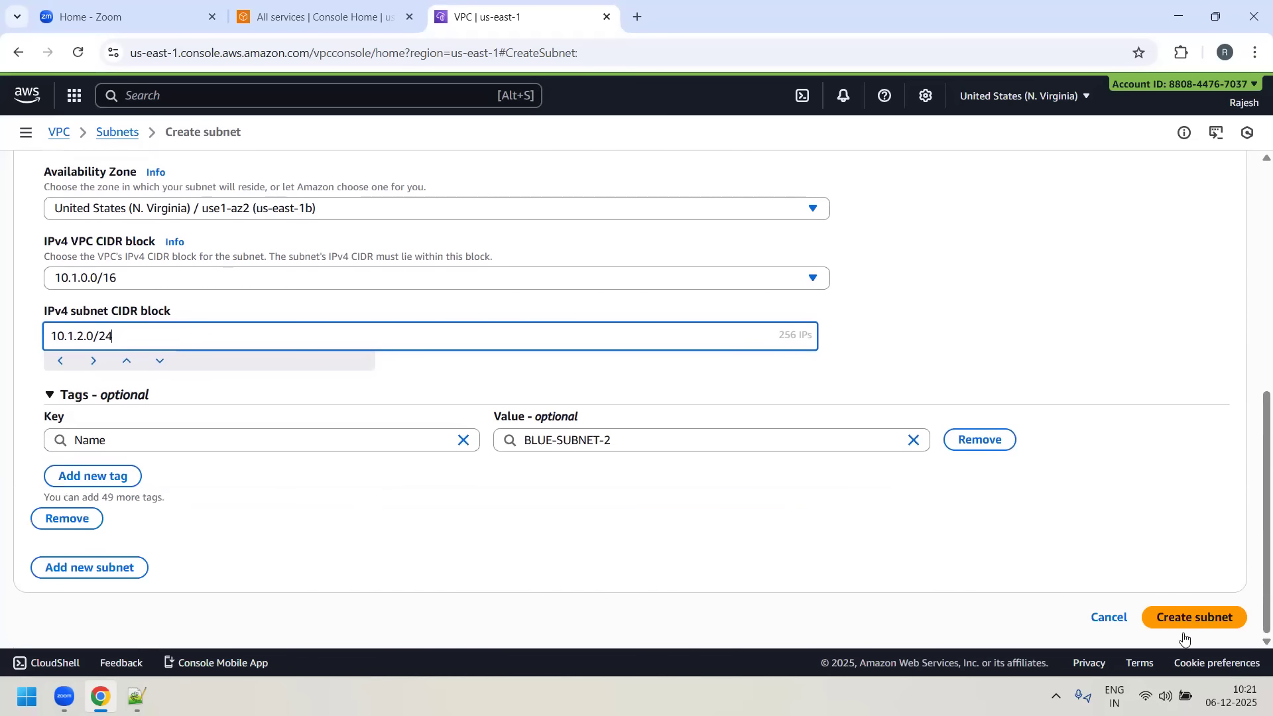
{"action": "left_click", "coordinate": [1194, 614]}
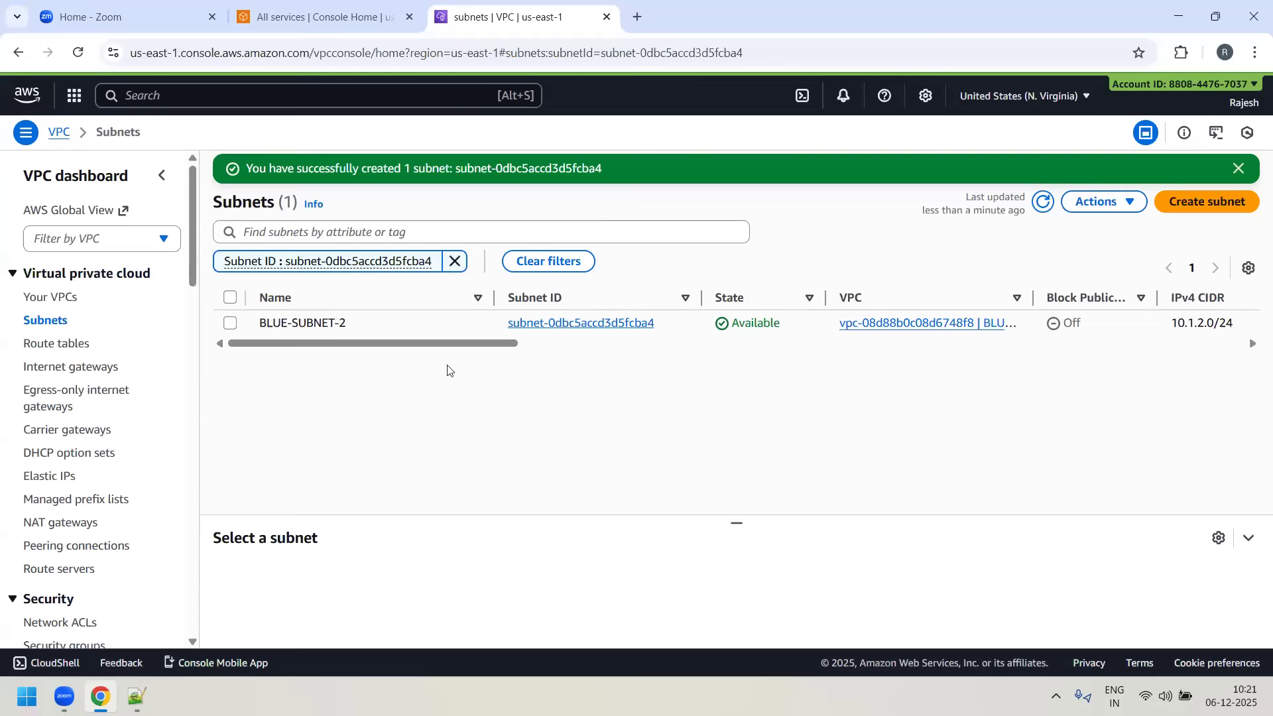
- Start another subnet in BLUE-VPC and name it BLUE-SUBNET-3
{"action": "left_click", "coordinate": [1228, 204]}
{"action": "left_click", "coordinate": [110, 277]}
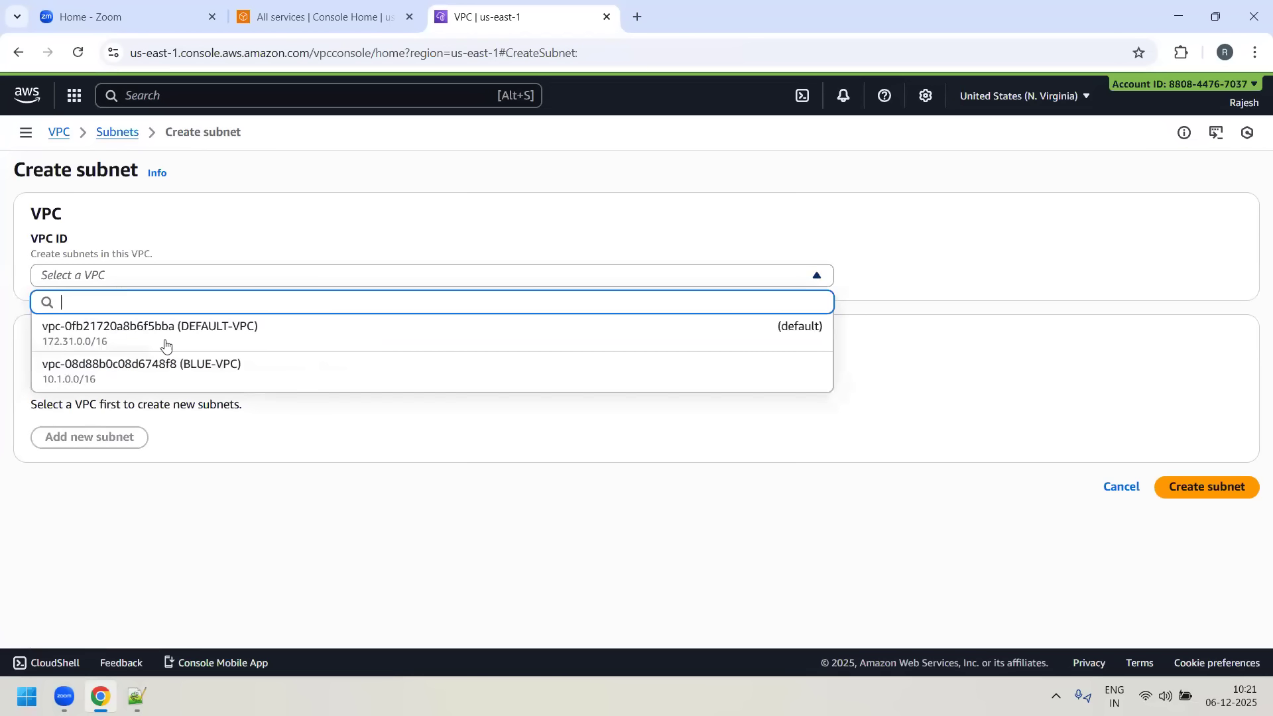
{"action": "left_click", "coordinate": [171, 363]}
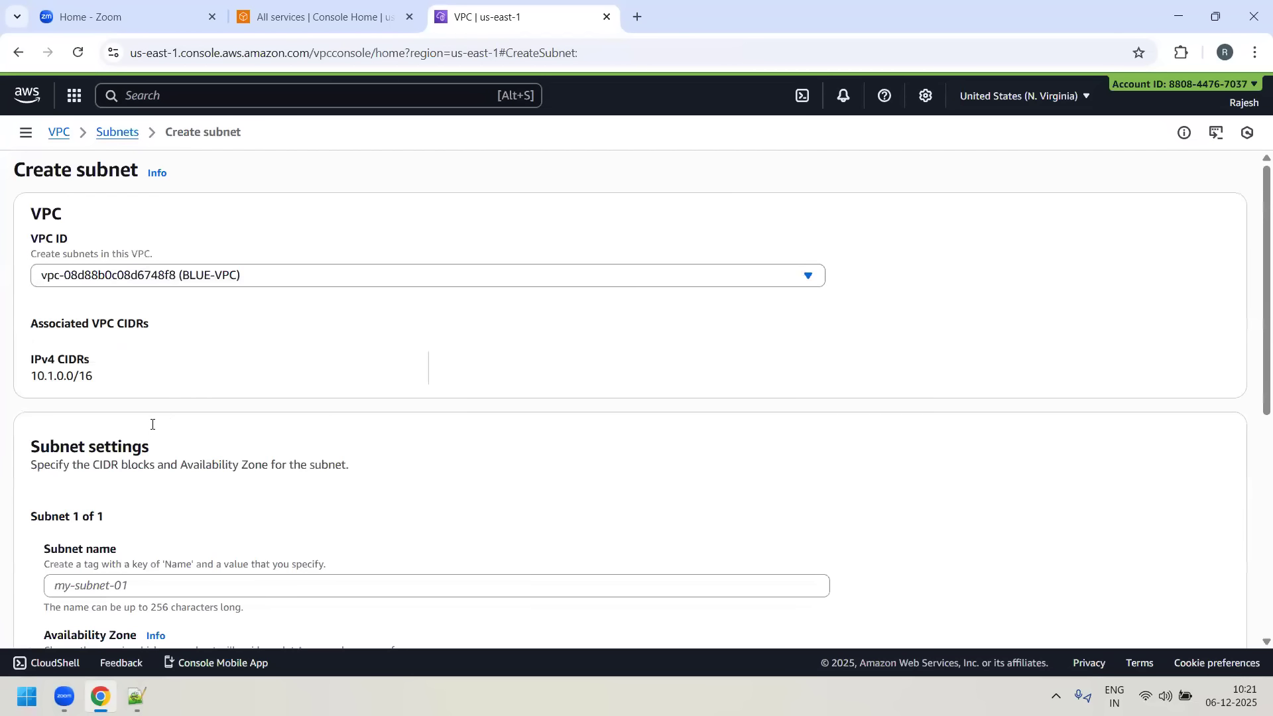
{"action": "scroll", "coordinate": [133, 415], "scroll_direction": "down", "scroll_amount": 2}
{"action": "left_click", "coordinate": [130, 414]}
{"action": "type", "text": "BLUE-SUBNET-3"}
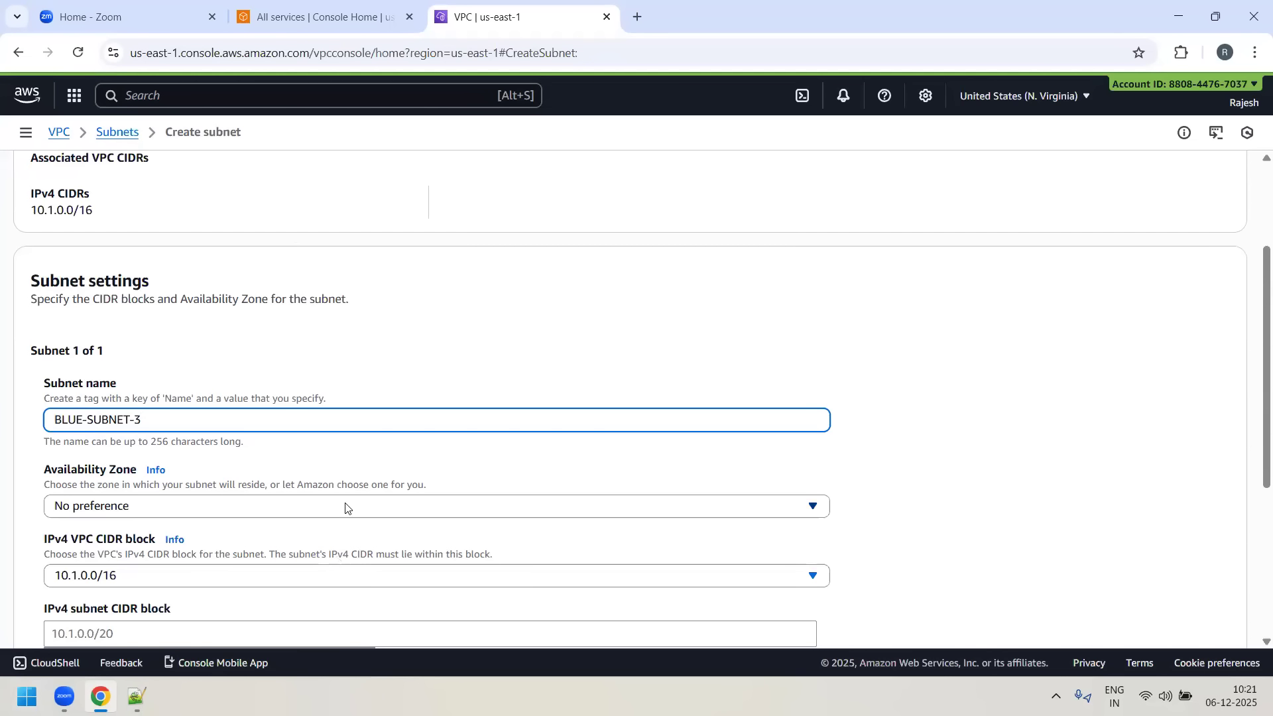
- Create BLUE-SUBNET-3 in Availability Zone us-east-1c with the IPv4 subnet CIDR block 10.1.3.0/24
{"action": "left_click", "coordinate": [400, 515]}
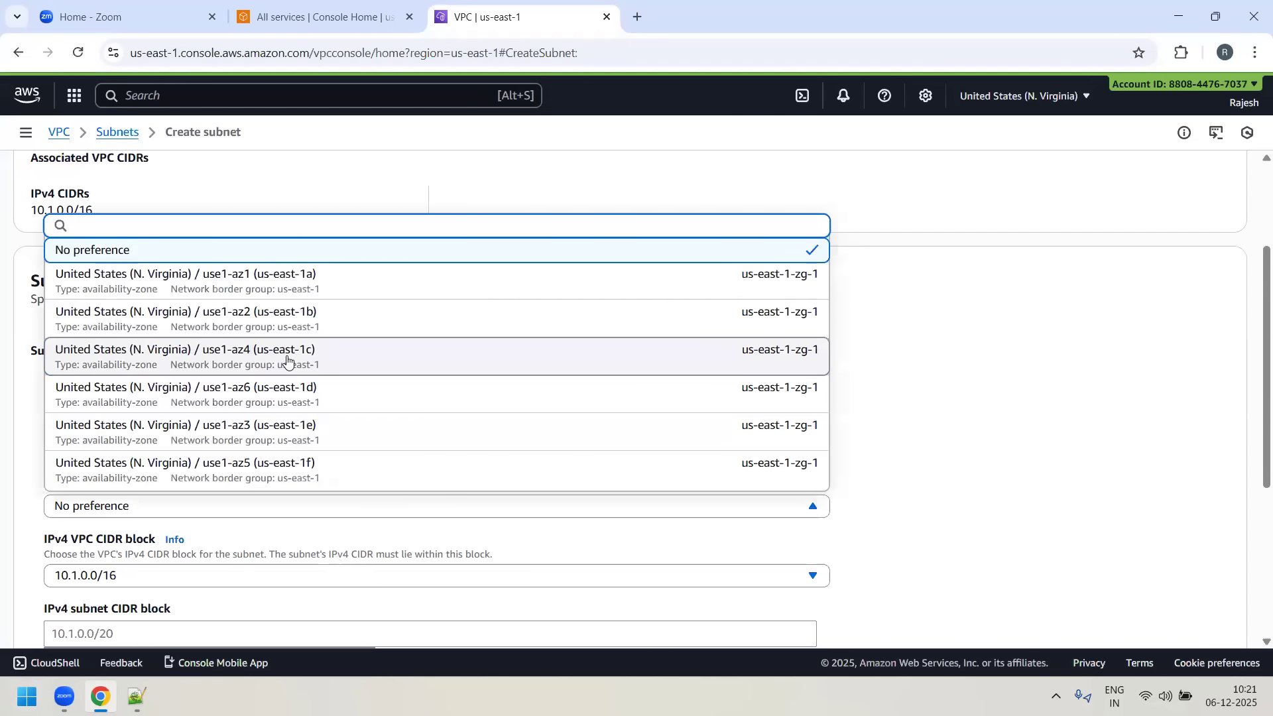
{"action": "left_click", "coordinate": [287, 361]}
{"action": "scroll", "coordinate": [179, 386], "scroll_direction": "down", "scroll_amount": 4}
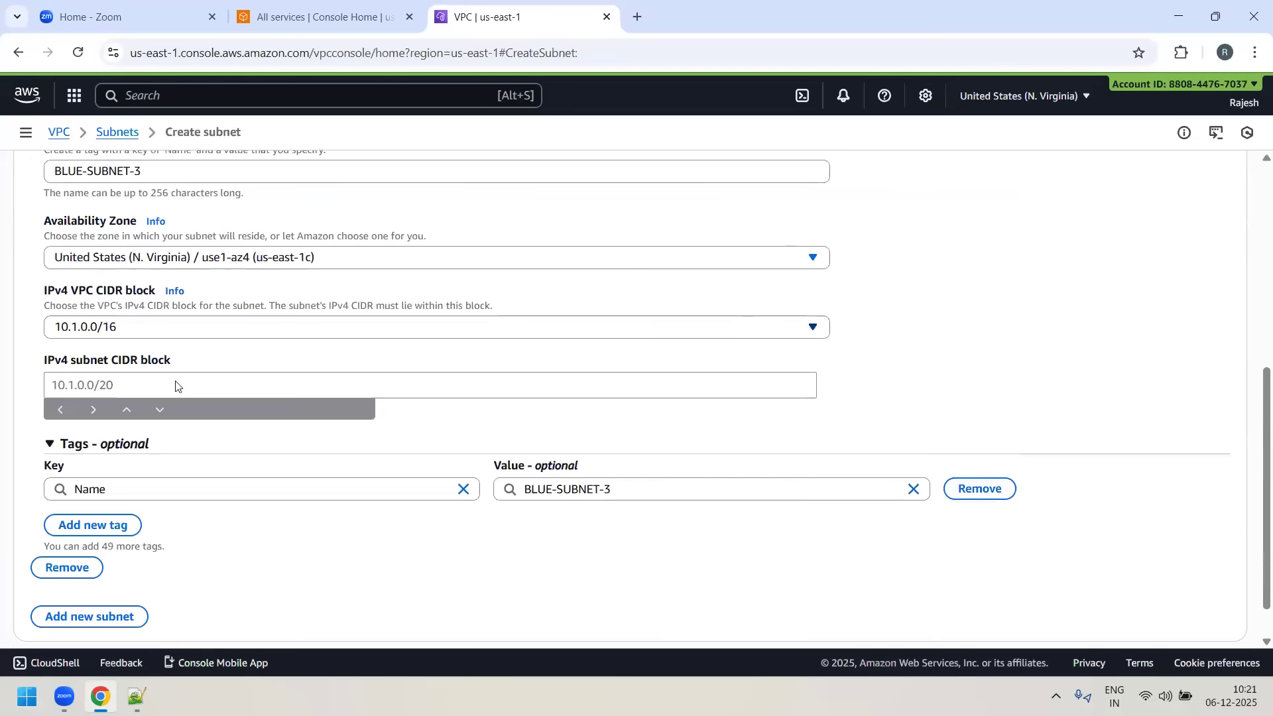
{"action": "left_click", "coordinate": [99, 389]}
{"action": "type", "text": "10.1"}
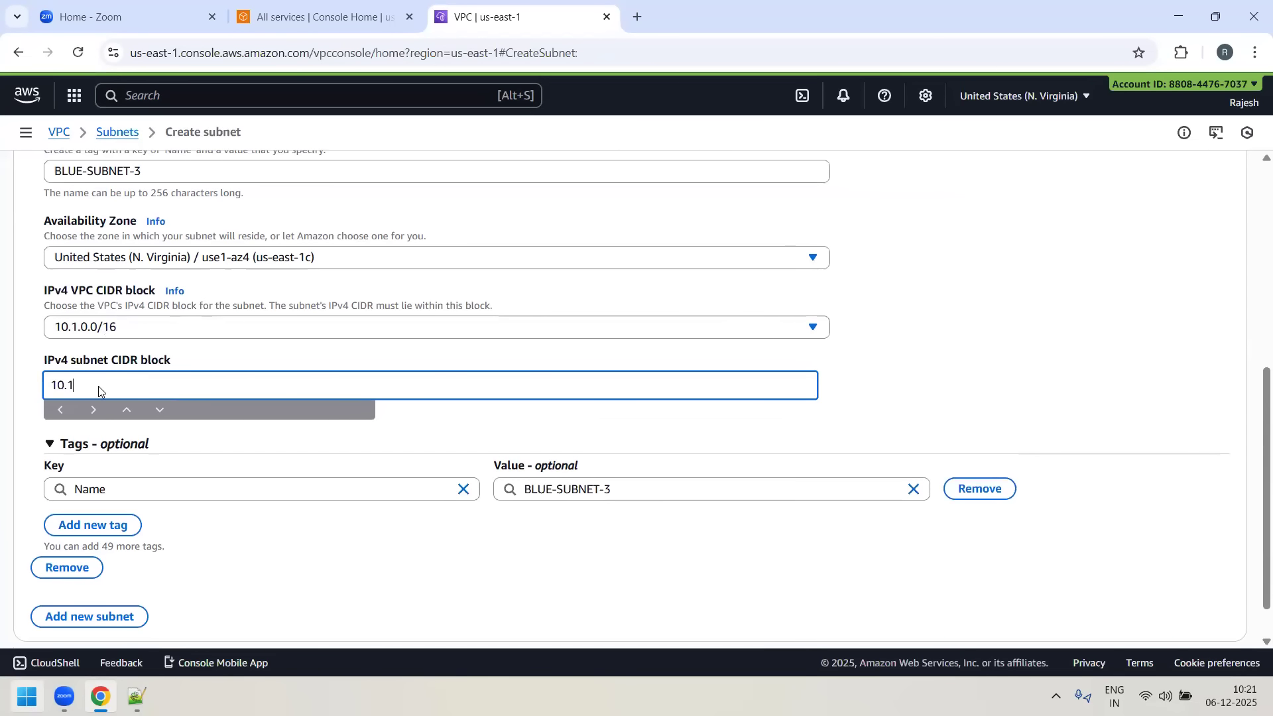
{"action": "type", "text": ".3.0/24"}
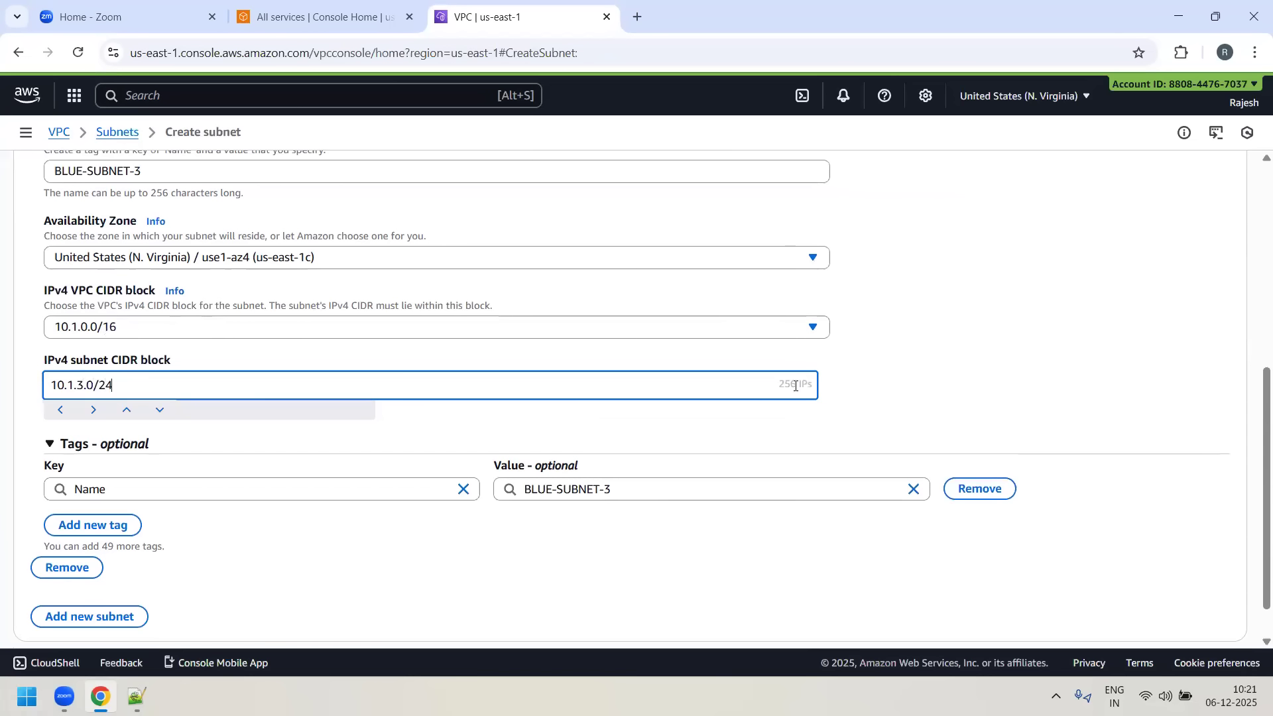
{"action": "scroll", "coordinate": [773, 454], "scroll_direction": "down", "scroll_amount": 1}
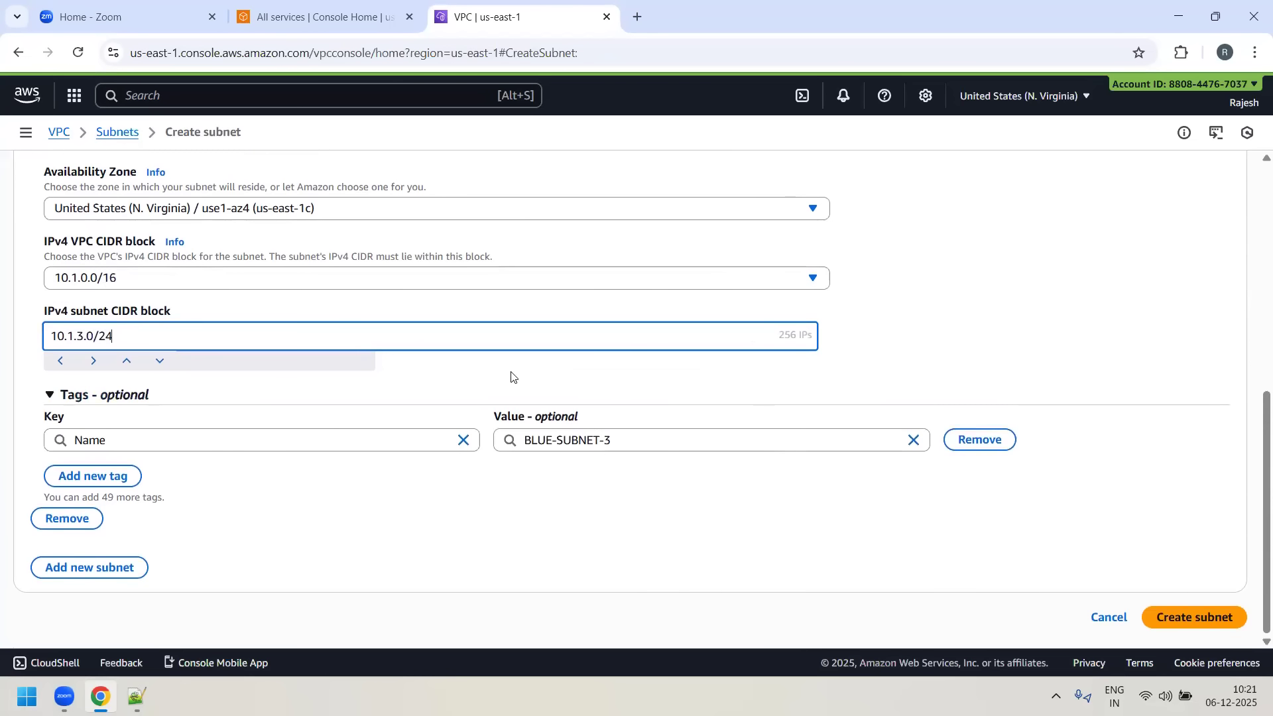
{"action": "left_click", "coordinate": [1208, 628]}
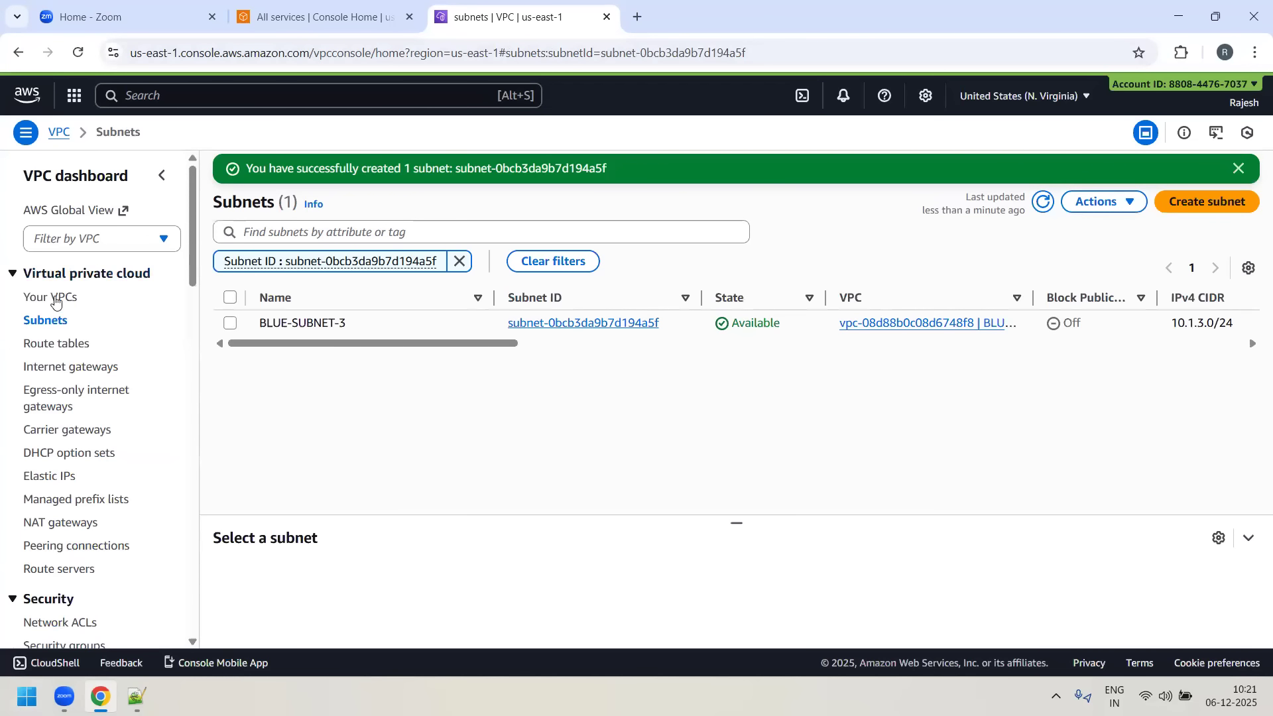
- Copy the VPC ID of BLUE-VPC from the list of VPCs
{"action": "left_click", "coordinate": [78, 303]}
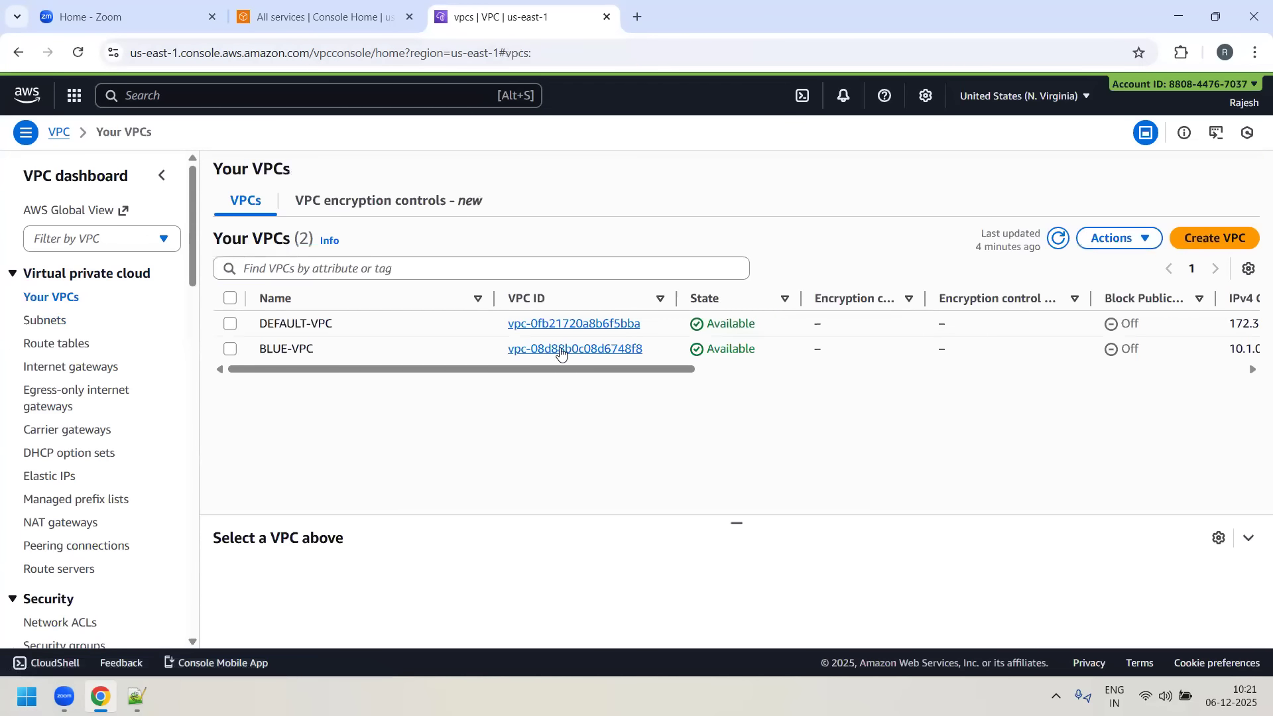
{"action": "left_click_drag", "start_coordinate": [642, 351], "coordinate": [526, 352]}
{"action": "key", "text": "ctrl+c"}
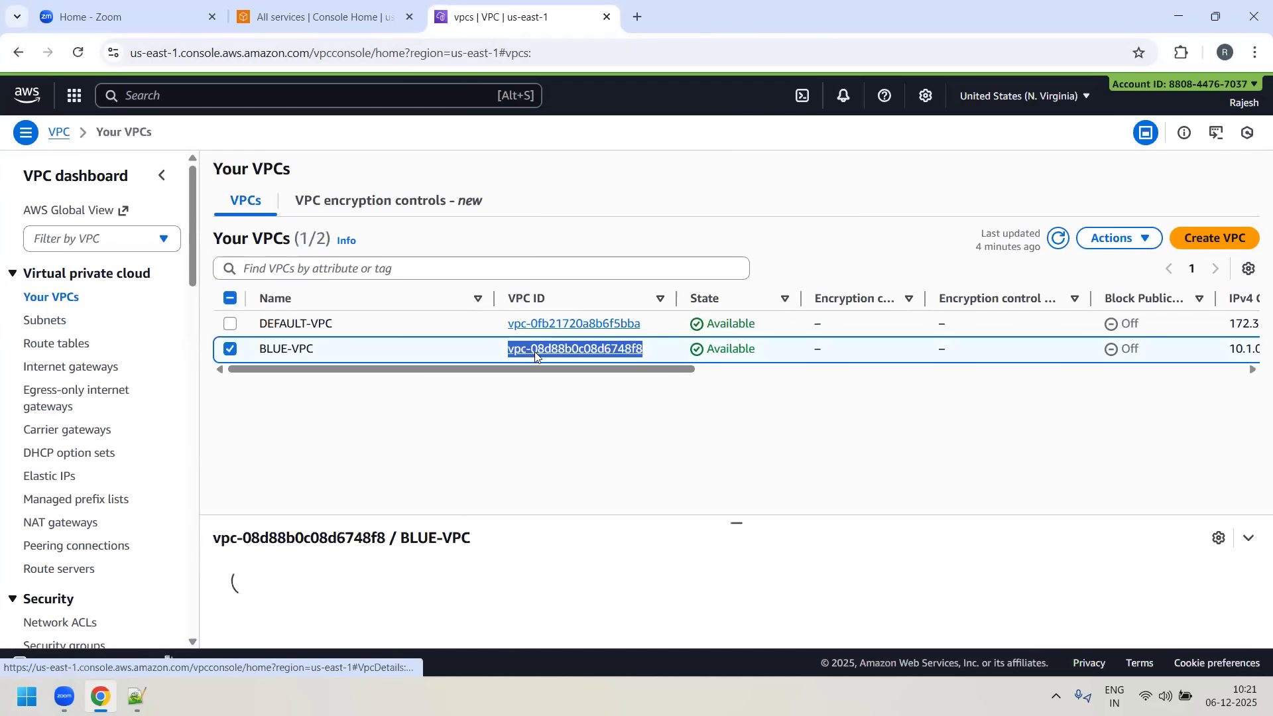
{"action": "right_click", "coordinate": [531, 347]}
{"action": "left_click", "coordinate": [354, 466]}
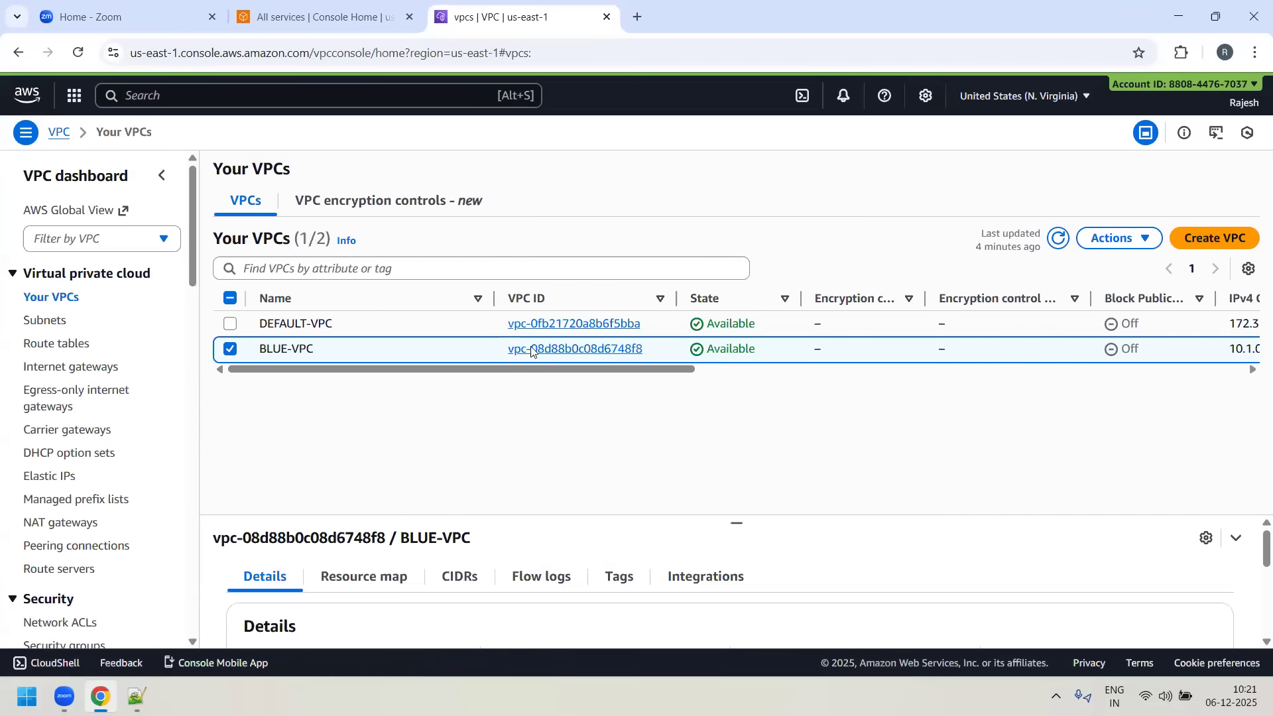
- Filter the subnets list by the copied BLUE-VPC ID and review the subnets' IPv4 CIDR column
{"action": "left_click", "coordinate": [45, 320]}
{"action": "left_click", "coordinate": [382, 228]}
{"action": "left_click", "coordinate": [388, 196]}
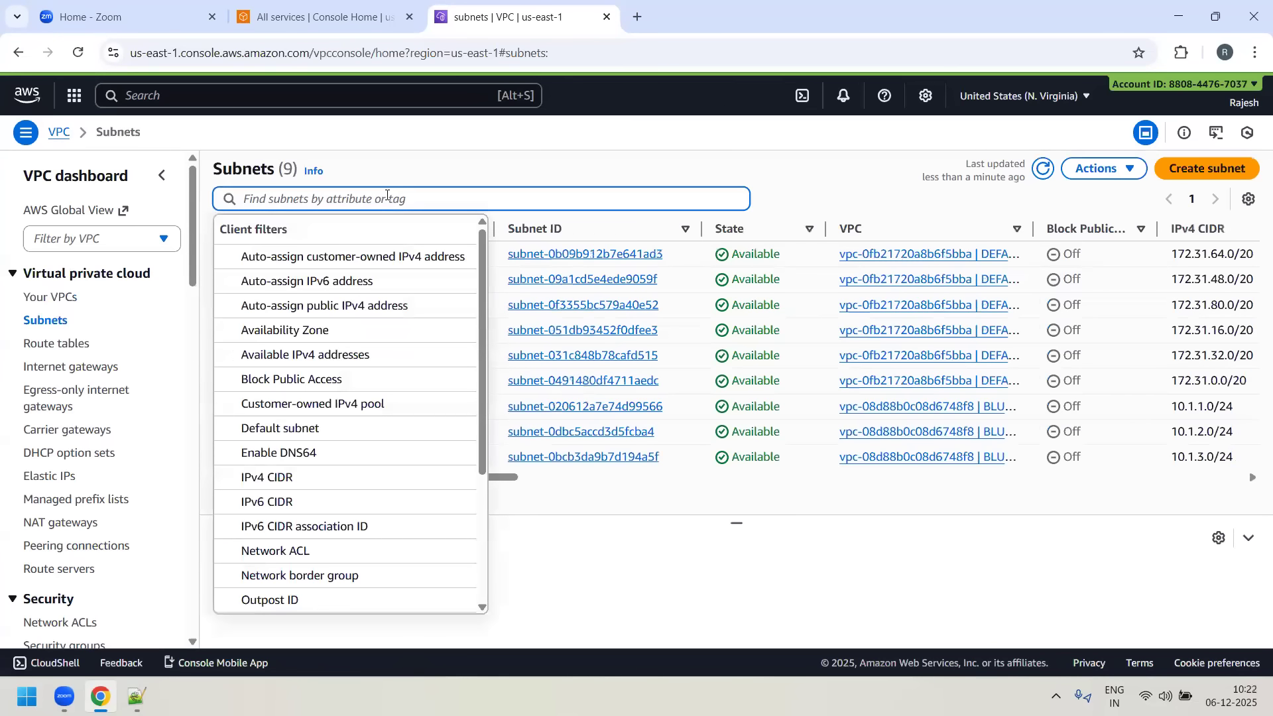
{"action": "key", "text": "ctrl+v"}
{"action": "key", "text": "Return"}
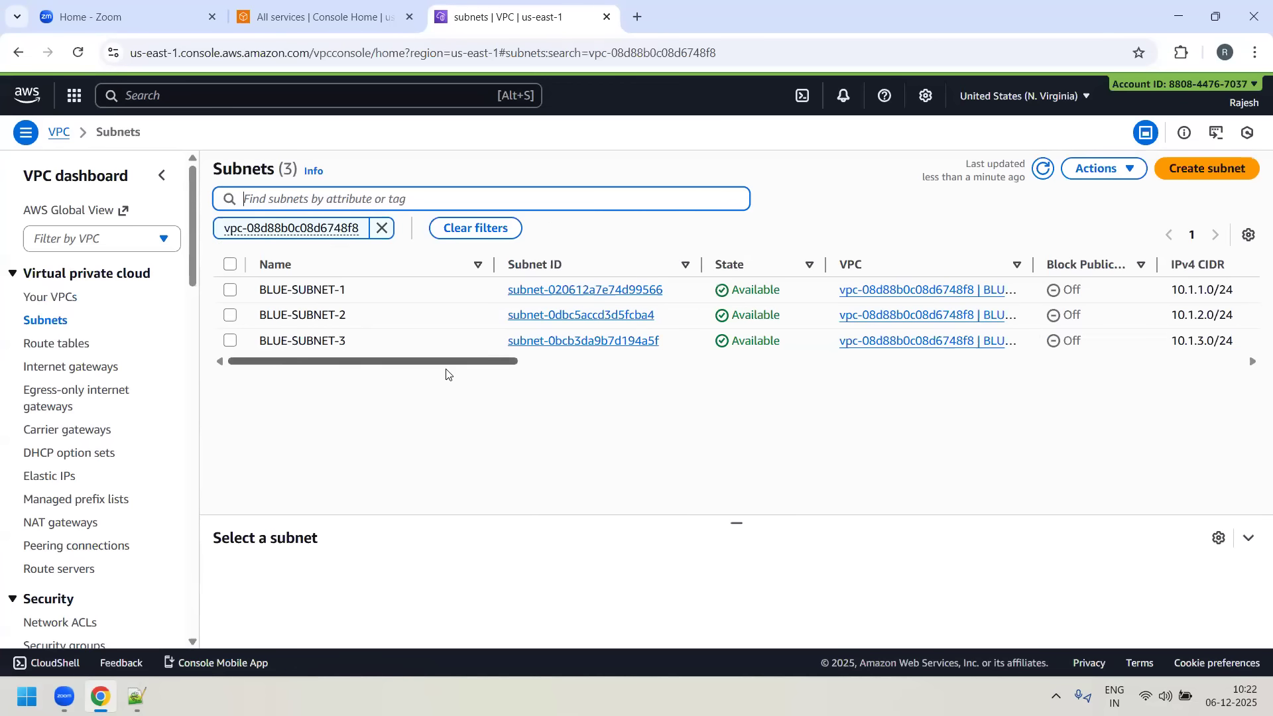
{"action": "left_click", "coordinate": [501, 368]}
{"action": "left_click_drag", "start_coordinate": [501, 366], "coordinate": [591, 361]}
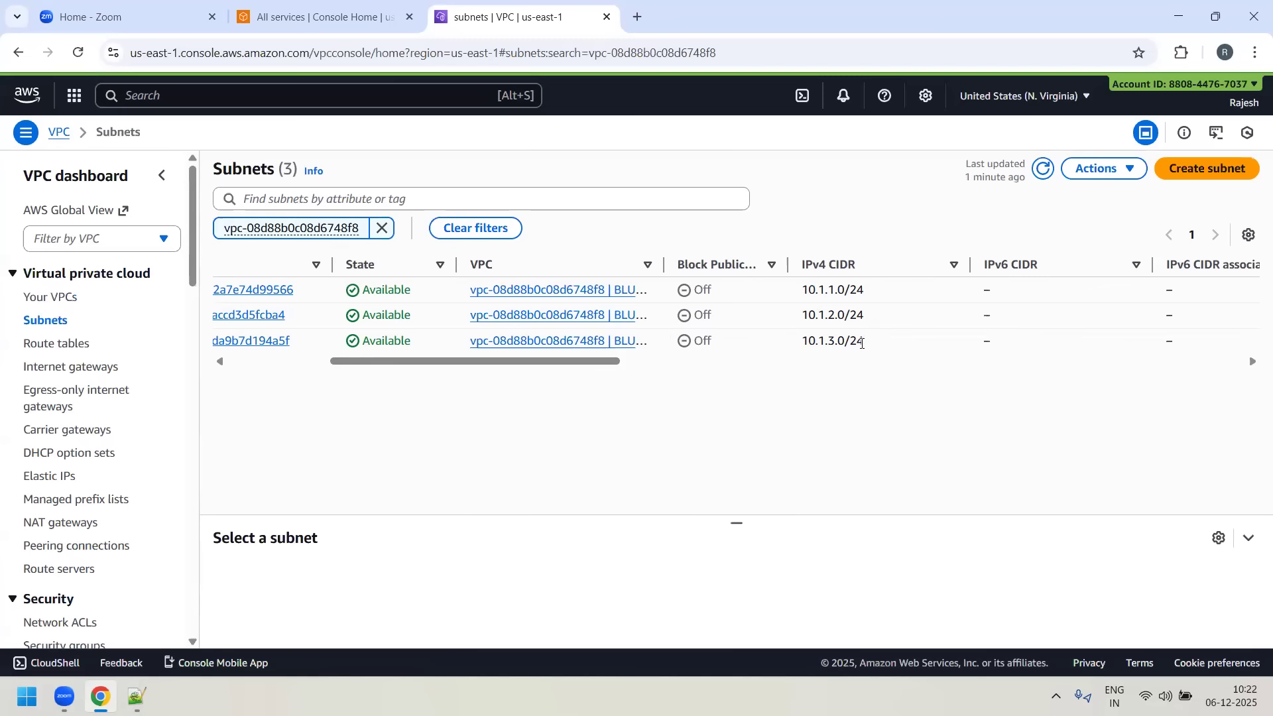
{"action": "left_click_drag", "start_coordinate": [423, 366], "coordinate": [273, 365]}
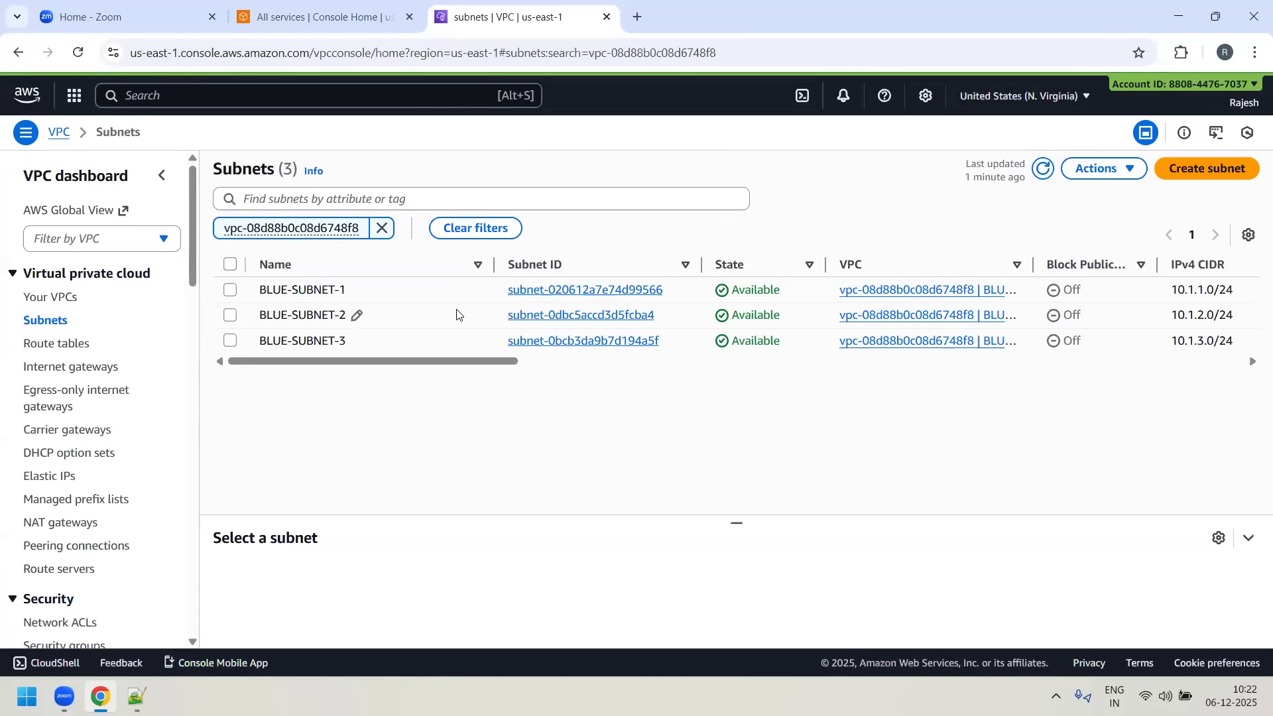
- Enable auto-assign public IPv4 address in the subnet settings of BLUE-SUBNET-1 and save
{"action": "left_click", "coordinate": [230, 289]}
{"action": "left_click", "coordinate": [1142, 169]}
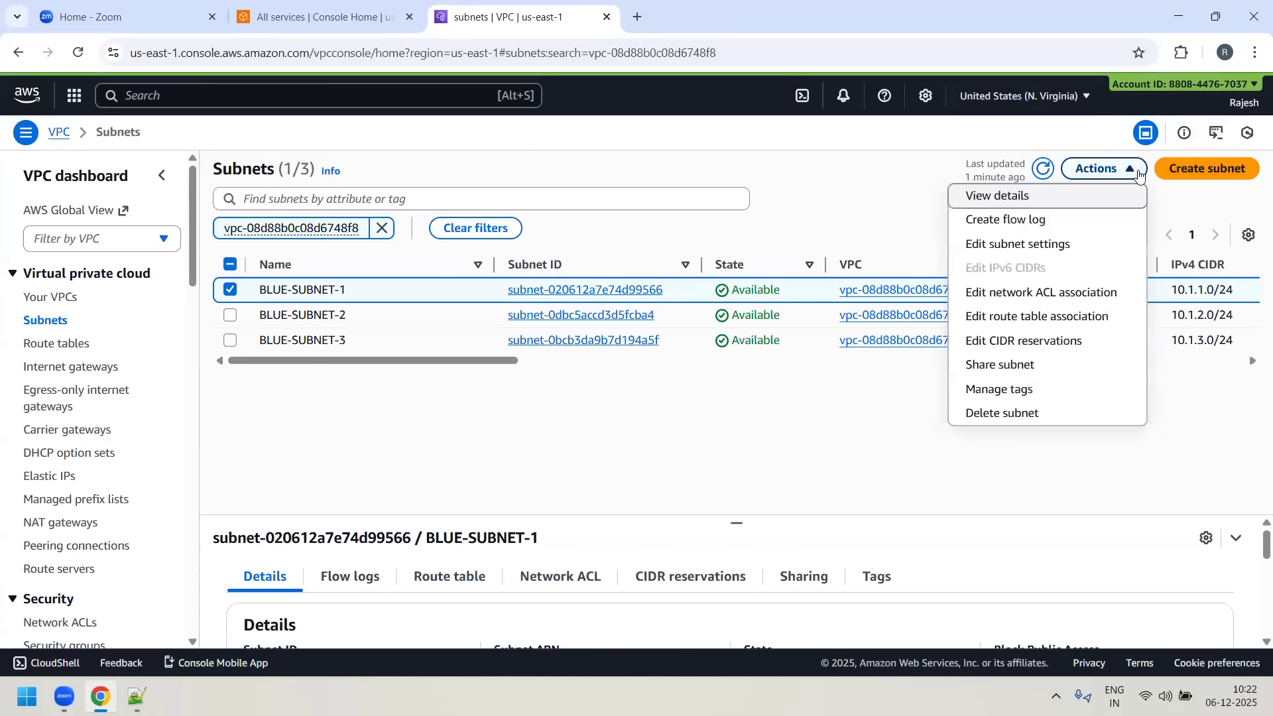
{"action": "left_click", "coordinate": [1066, 244]}
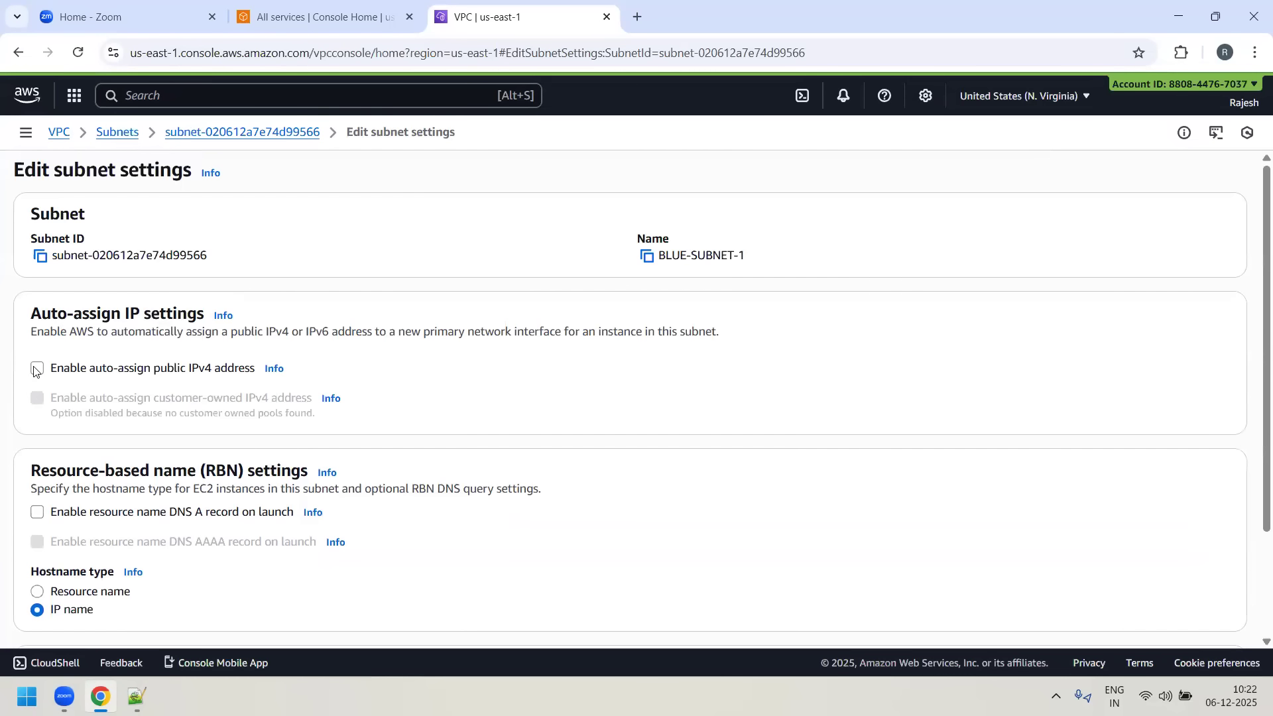
{"action": "left_click", "coordinate": [36, 369]}
{"action": "scroll", "coordinate": [1061, 563], "scroll_direction": "down", "scroll_amount": 3}
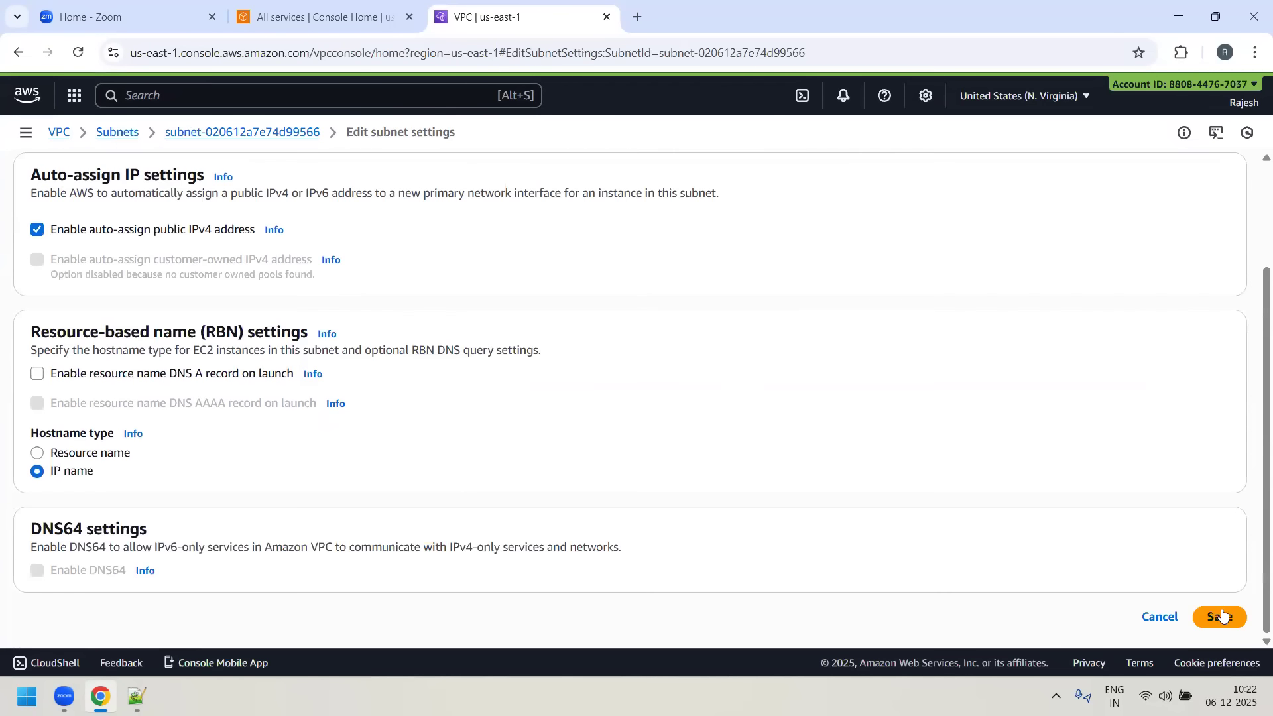
{"action": "left_click", "coordinate": [1217, 614]}
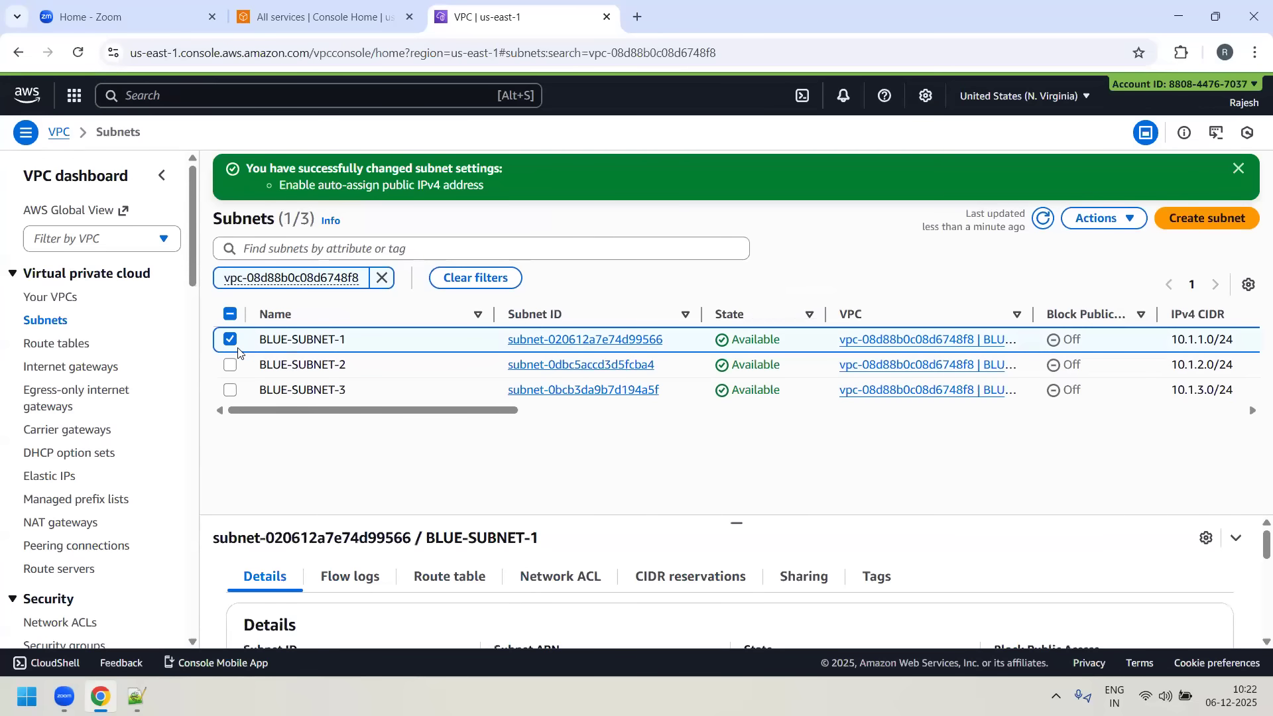
- Enable auto-assign public IPv4 address in the subnet settings of BLUE-SUBNET-2 and save
{"action": "left_click", "coordinate": [229, 340]}
{"action": "left_click", "coordinate": [230, 365]}
{"action": "left_click", "coordinate": [1138, 221]}
{"action": "left_click", "coordinate": [1005, 294]}
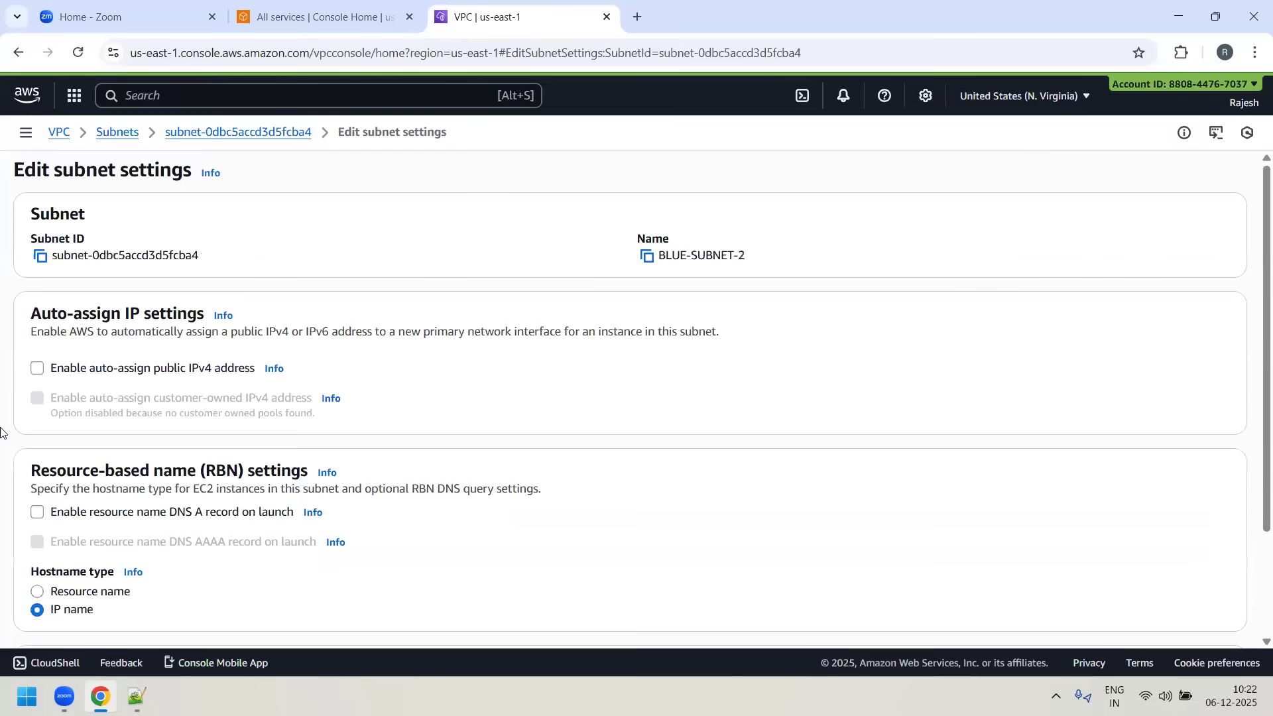
{"action": "left_click", "coordinate": [37, 369]}
{"action": "scroll", "coordinate": [906, 586], "scroll_direction": "down", "scroll_amount": 2}
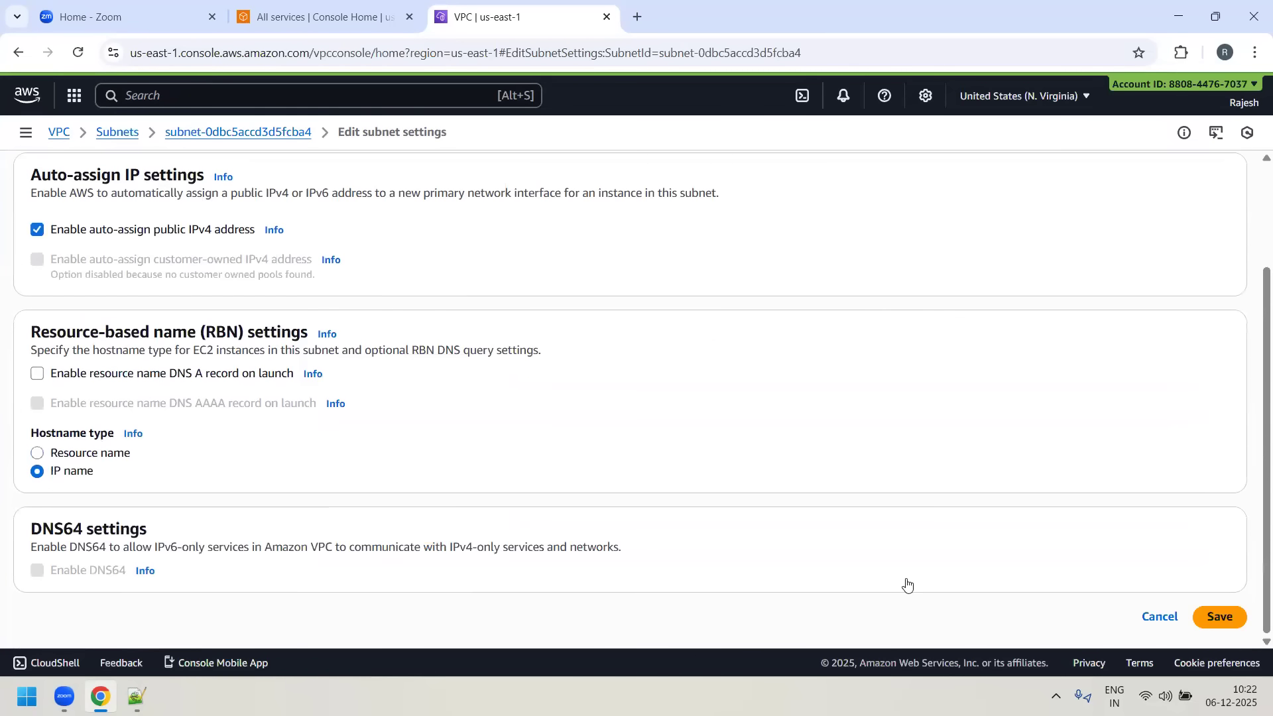
{"action": "left_click", "coordinate": [1217, 616]}
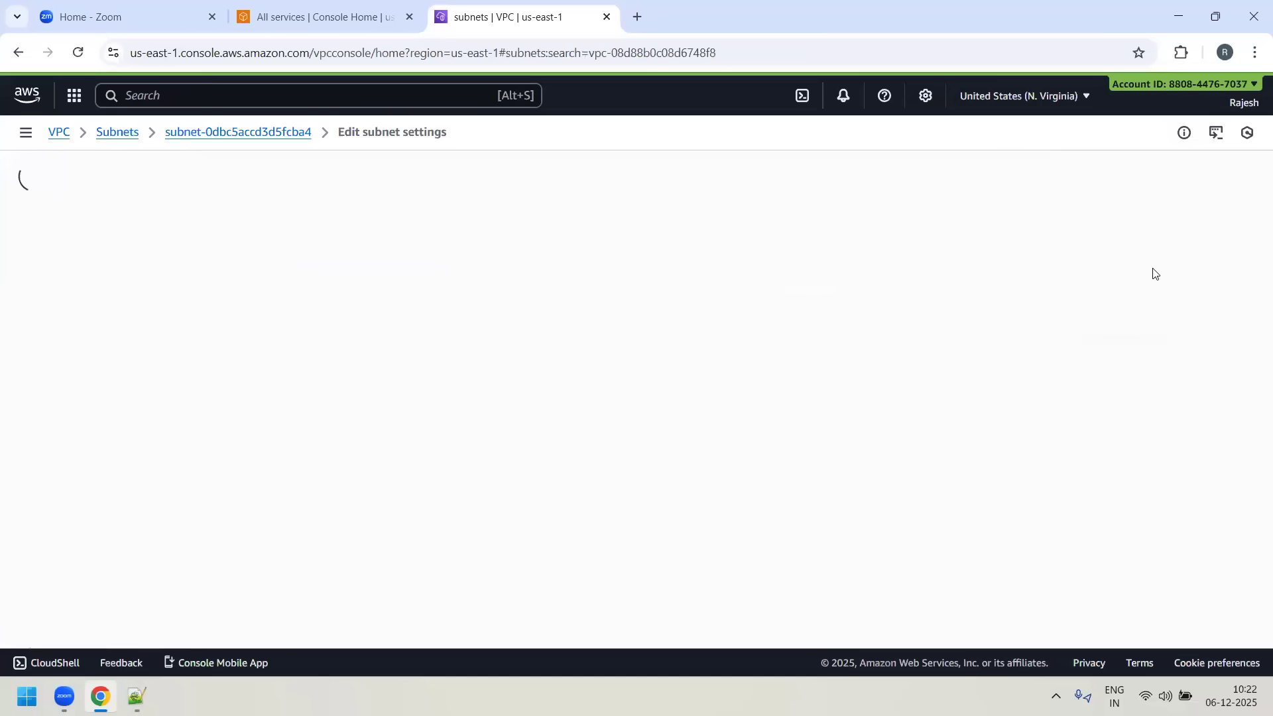
- Enable auto-assign public IPv4 address in the subnet settings of BLUE-SUBNET-3 and save
{"action": "left_click", "coordinate": [229, 365]}
{"action": "left_click", "coordinate": [230, 391]}
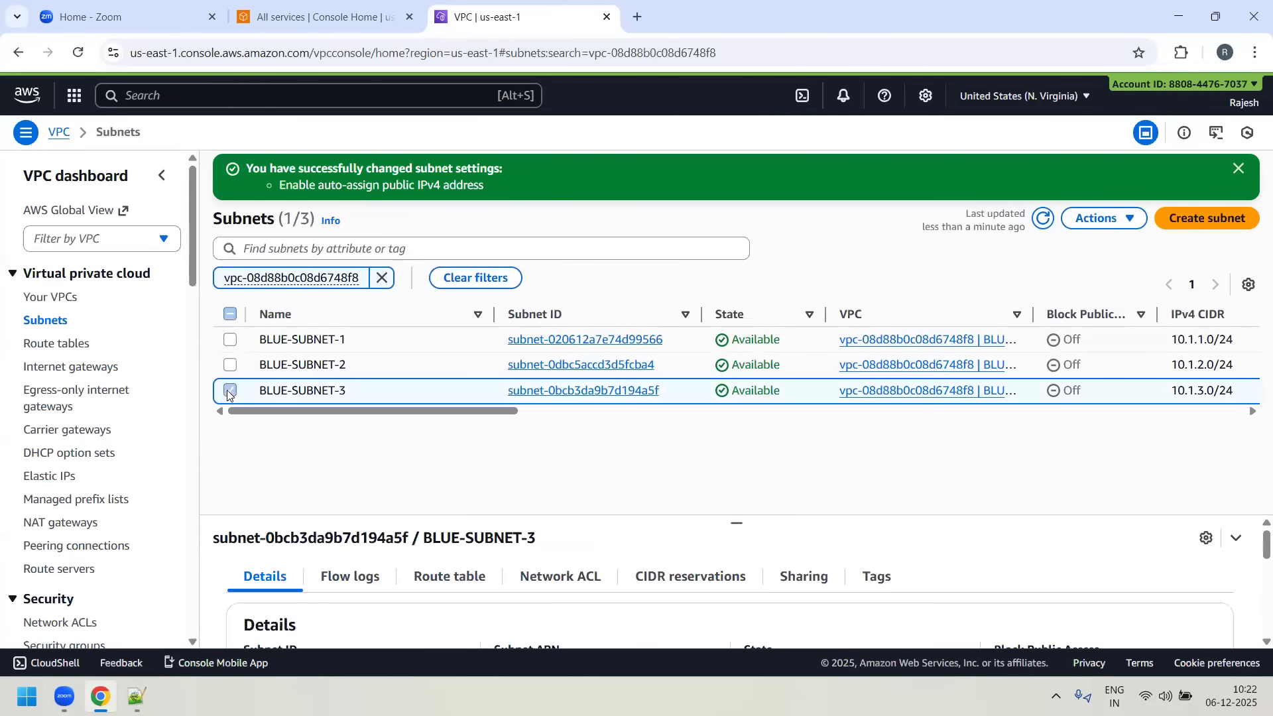
{"action": "left_click", "coordinate": [1135, 219]}
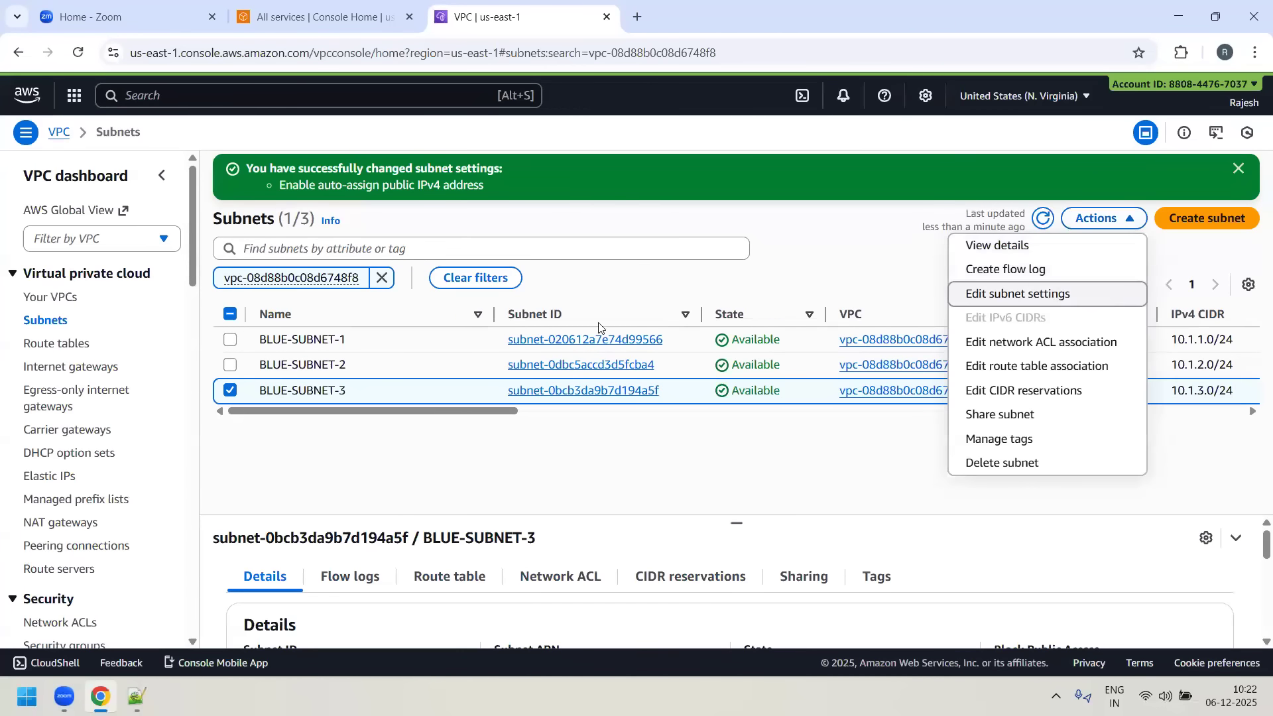
{"action": "left_click", "coordinate": [1059, 294]}
{"action": "left_click", "coordinate": [38, 368]}
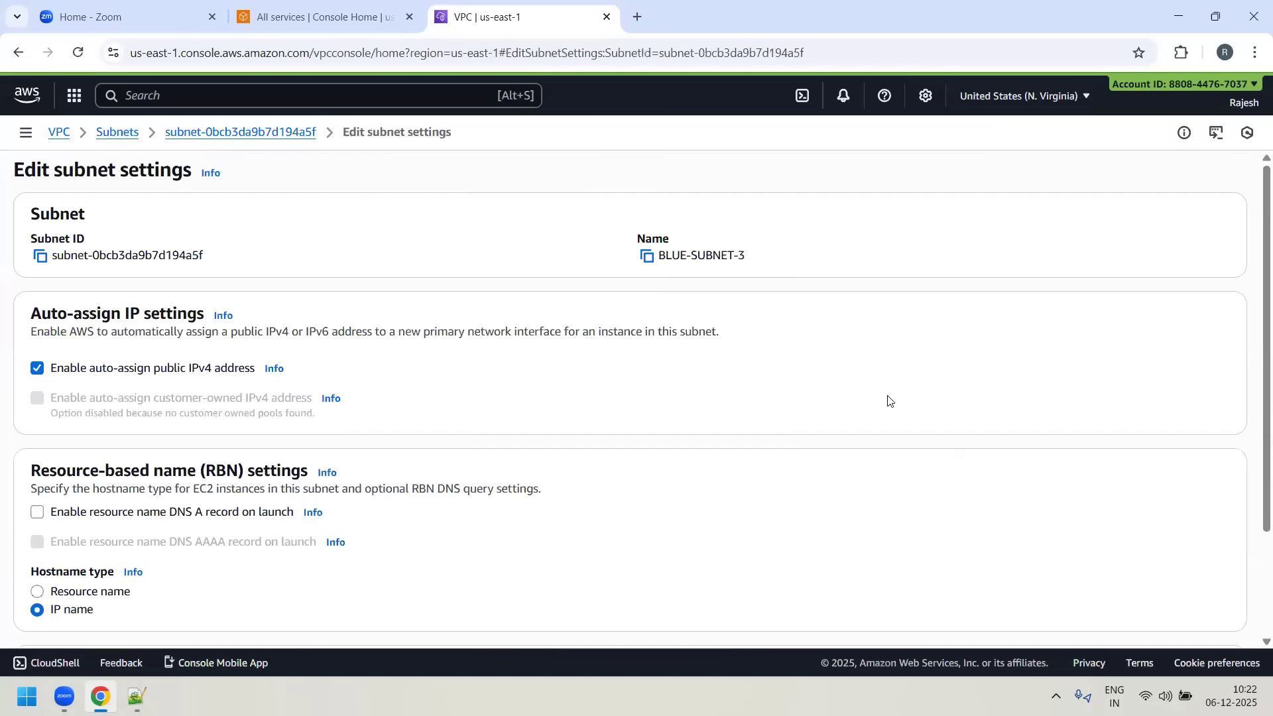
{"action": "scroll", "coordinate": [928, 490], "scroll_direction": "down", "scroll_amount": 3}
{"action": "left_click", "coordinate": [1220, 617]}
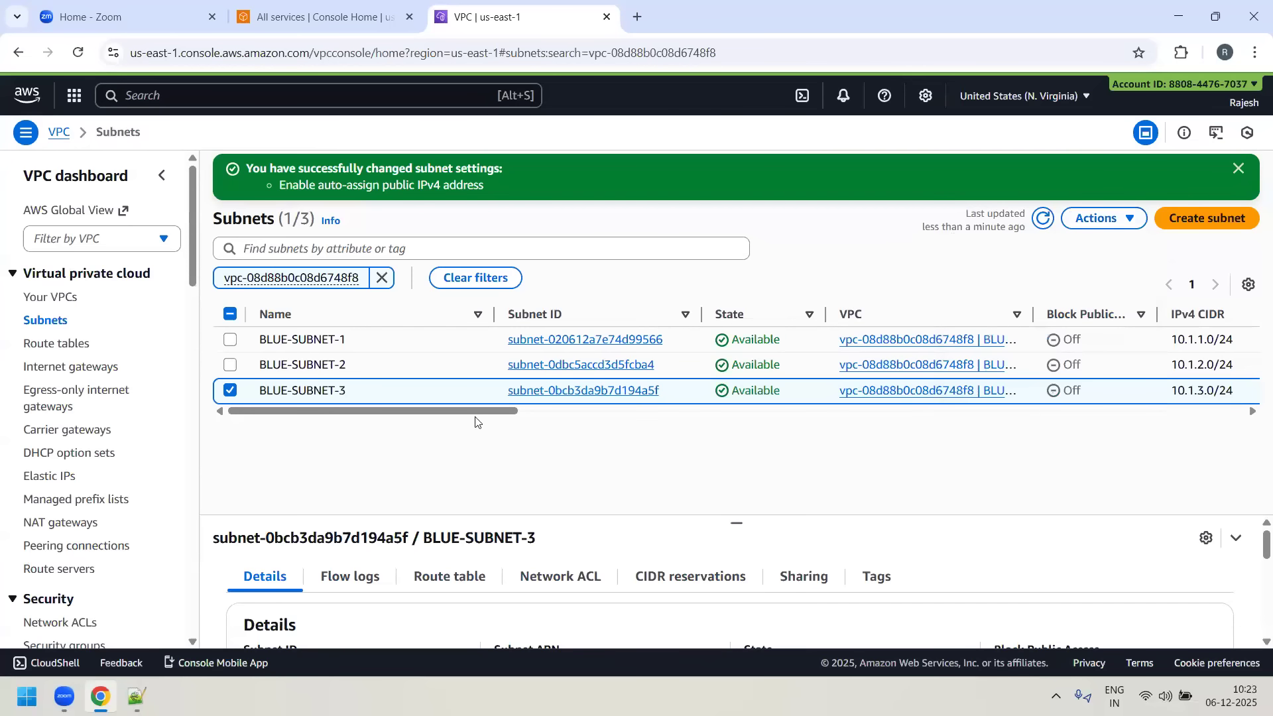
- Deselect BLUE-SUBNET-3 and clear the VPC ID filter to review the full subnets list
{"action": "left_click", "coordinate": [230, 390]}
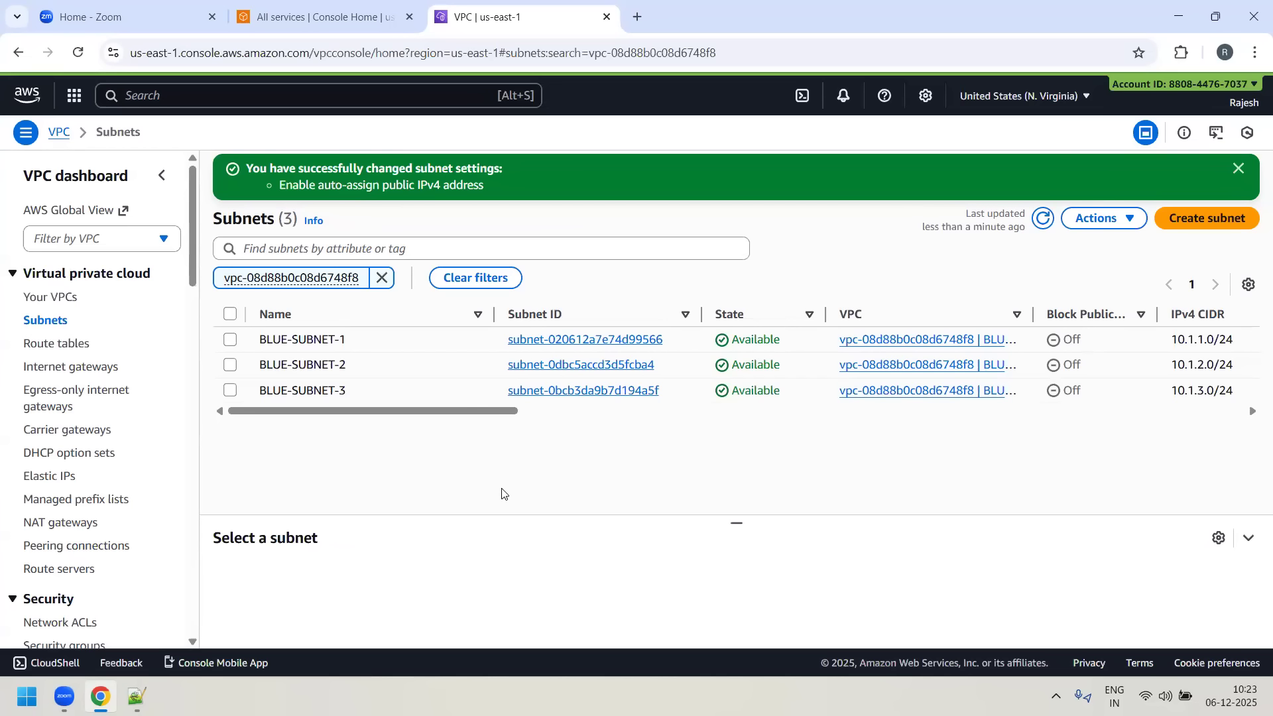
{"action": "left_click", "coordinate": [382, 278]}
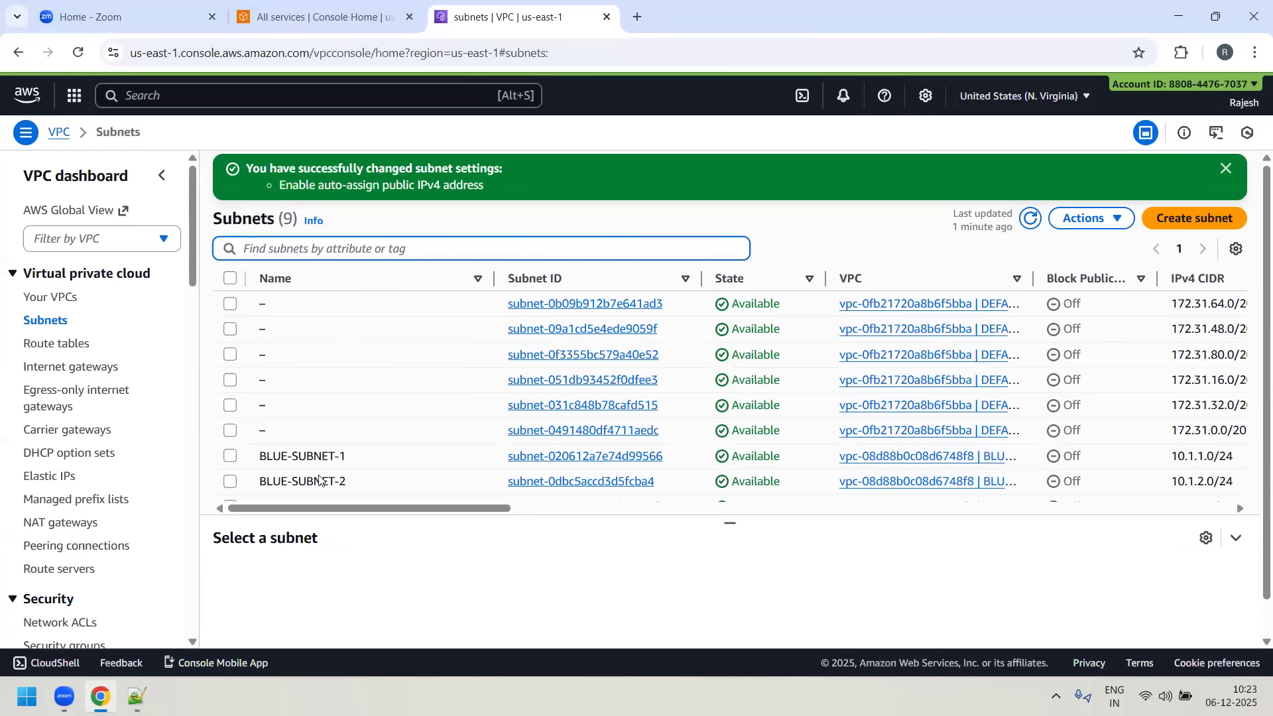
{"action": "scroll", "coordinate": [347, 420], "scroll_direction": "down", "scroll_amount": 1}
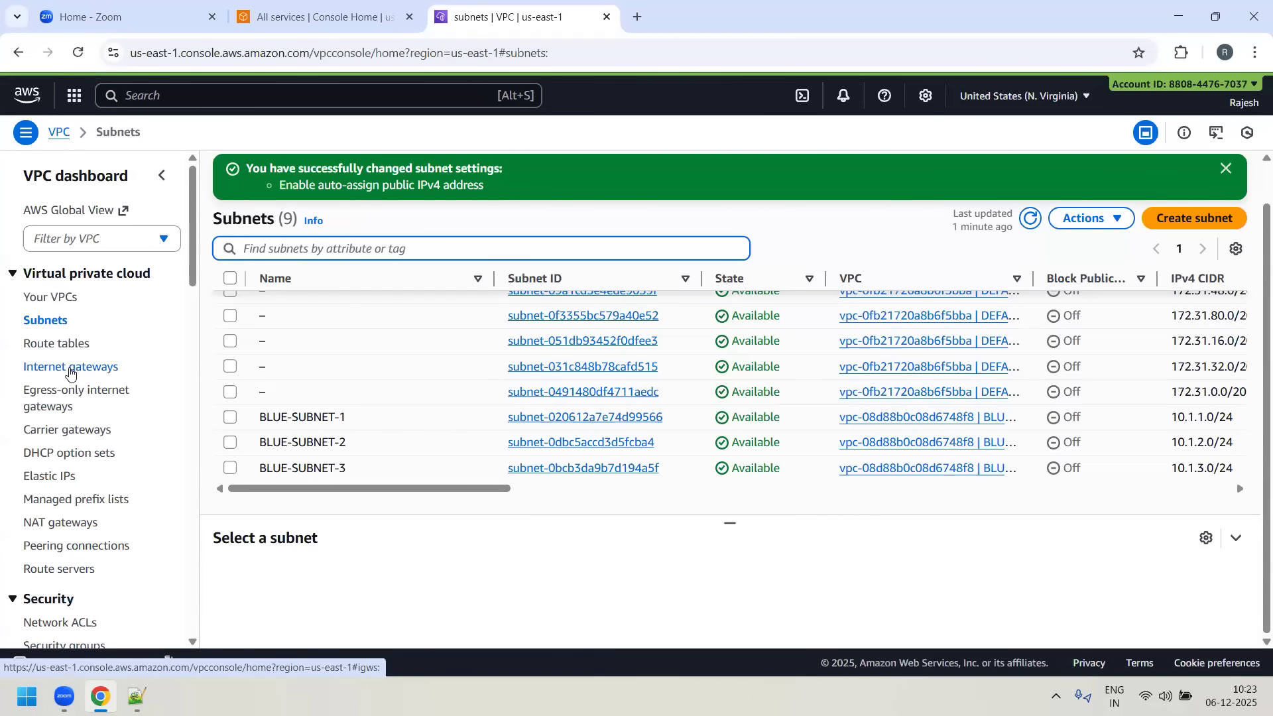
- Create an internet gateway with the name tag BLUE-IGW
{"action": "left_click", "coordinate": [70, 374]}
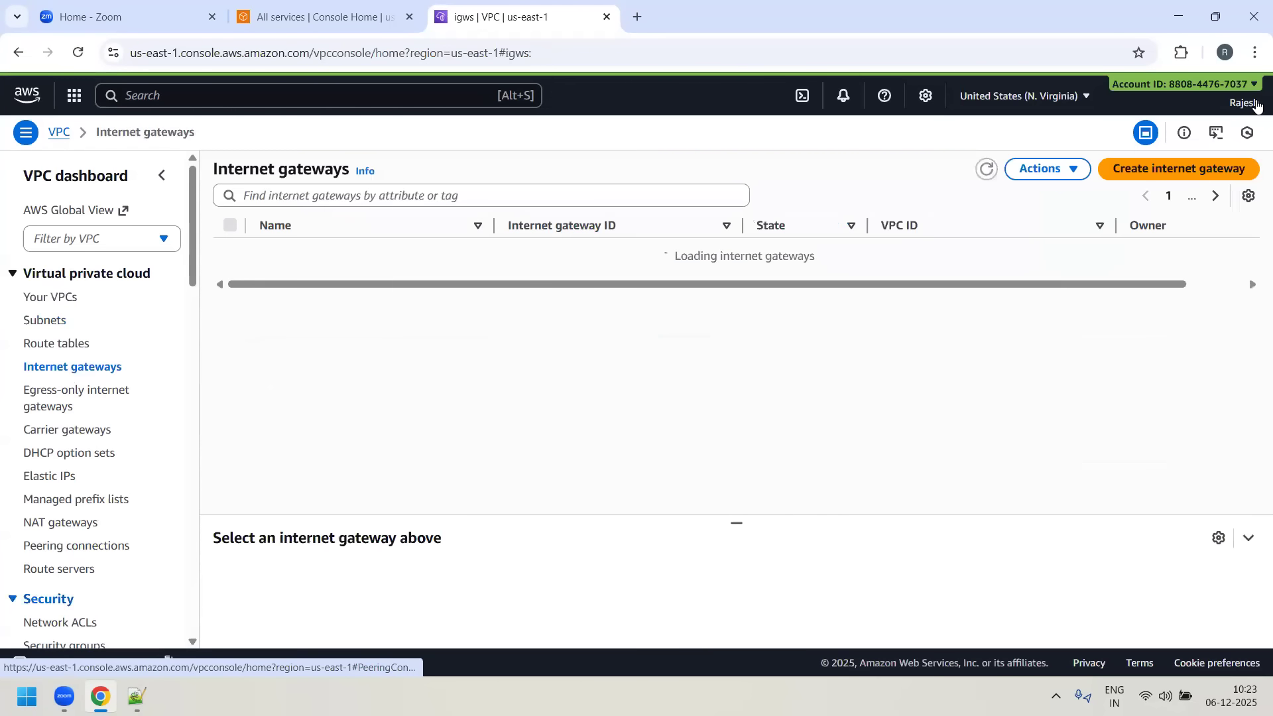
{"action": "left_click", "coordinate": [1171, 171]}
{"action": "left_click", "coordinate": [279, 292]}
{"action": "type", "text": "BLUE-"}
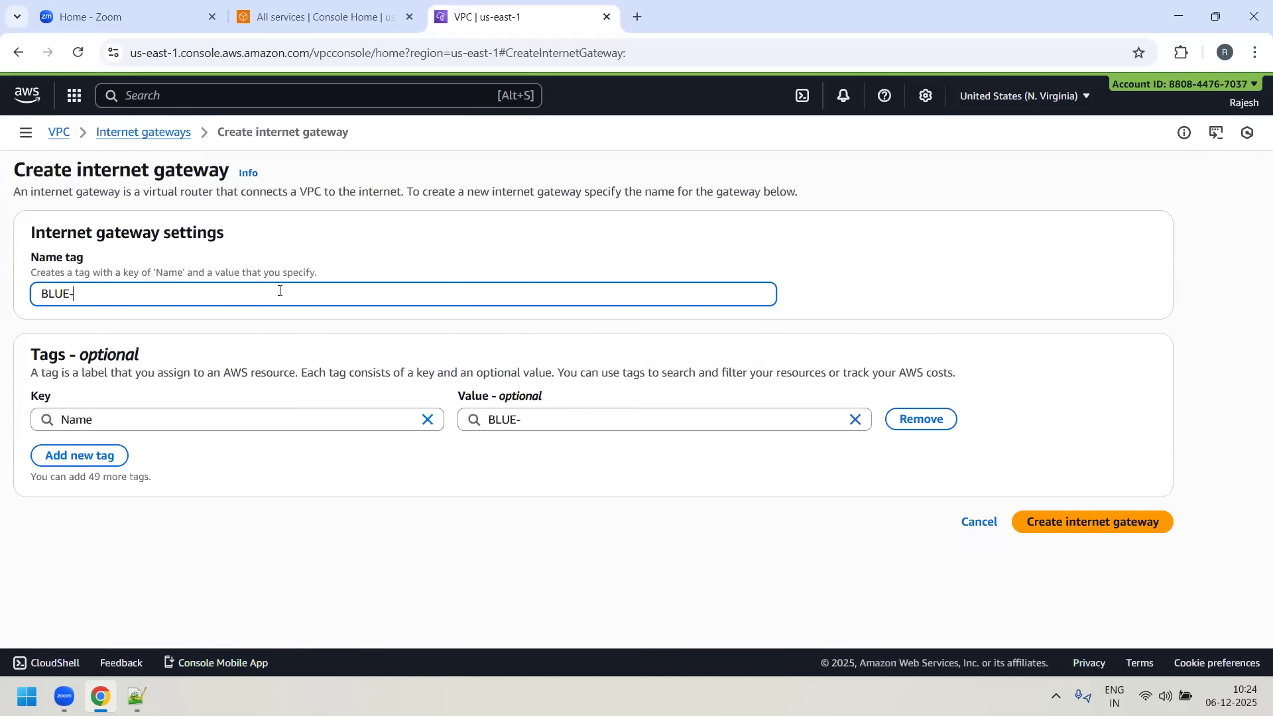
{"action": "type", "text": "IGW"}
{"action": "left_click", "coordinate": [1101, 523]}
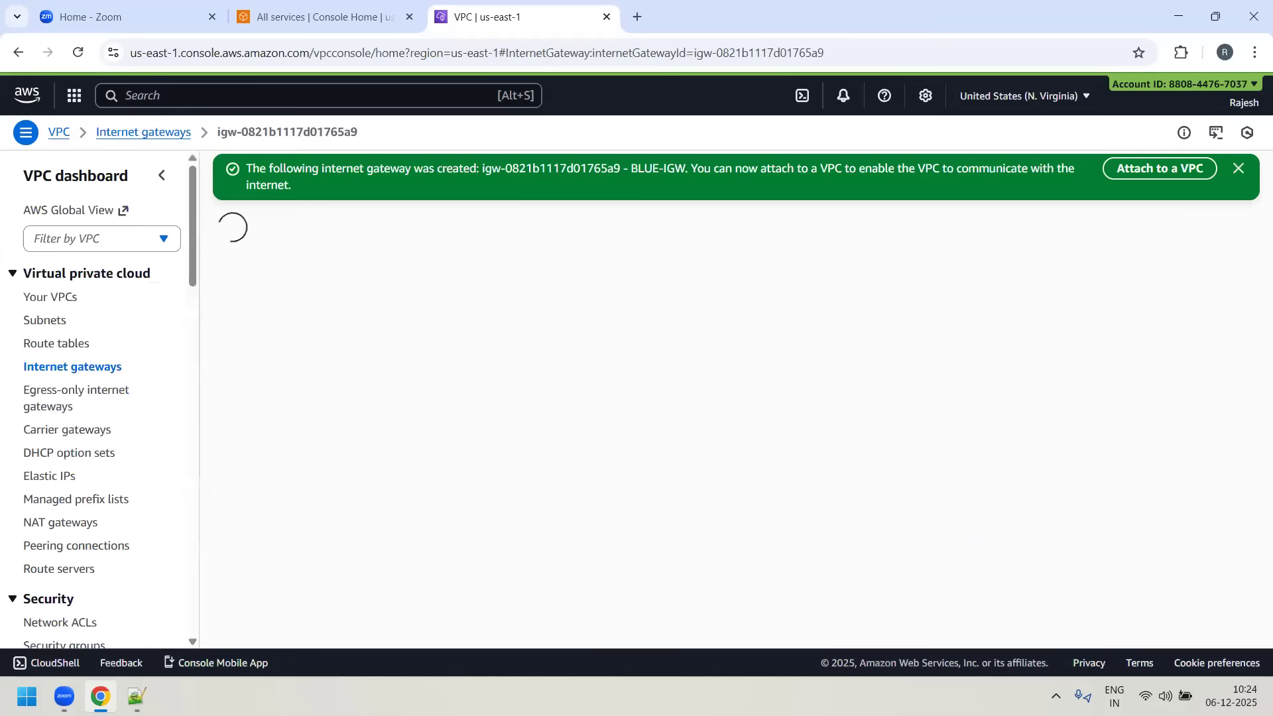
- Attach the BLUE-IGW internet gateway to BLUE-VPC
{"action": "left_click_drag", "start_coordinate": [561, 307], "coordinate": [509, 309]}
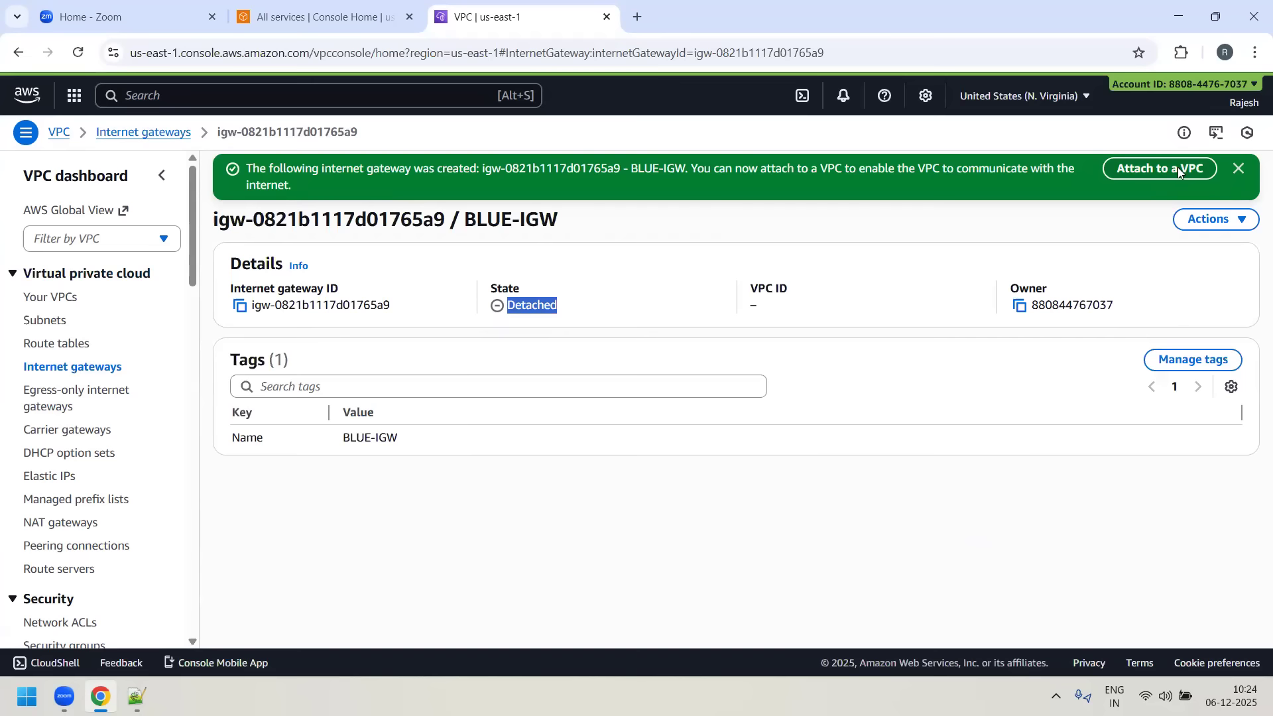
{"action": "left_click", "coordinate": [1223, 222]}
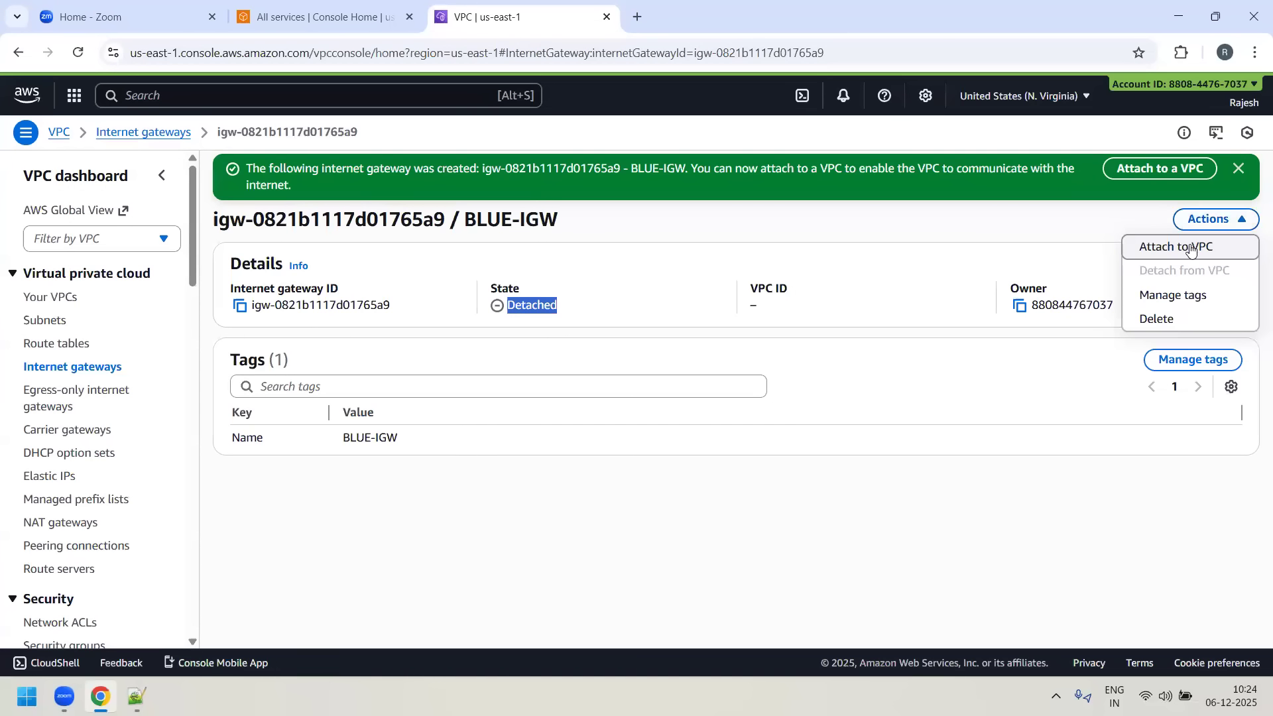
{"action": "left_click", "coordinate": [1194, 247]}
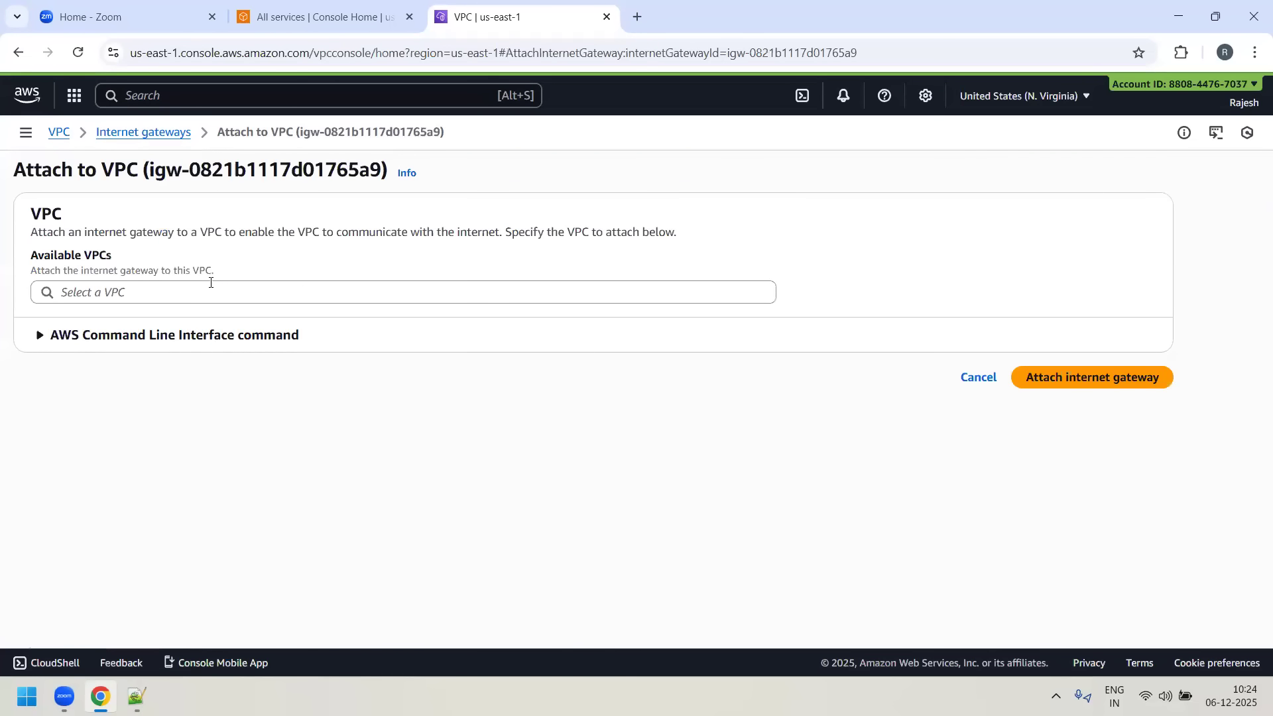
{"action": "left_click", "coordinate": [213, 292]}
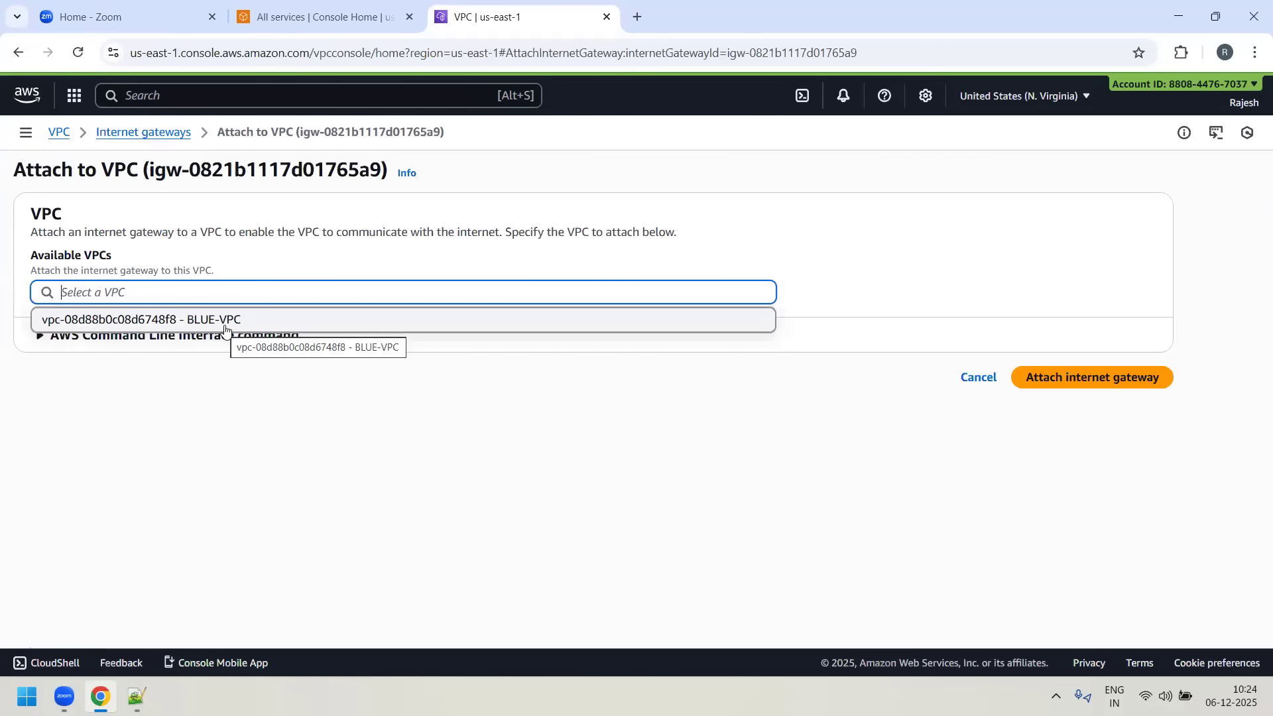
{"action": "left_click", "coordinate": [226, 321]}
{"action": "left_click", "coordinate": [1100, 382]}
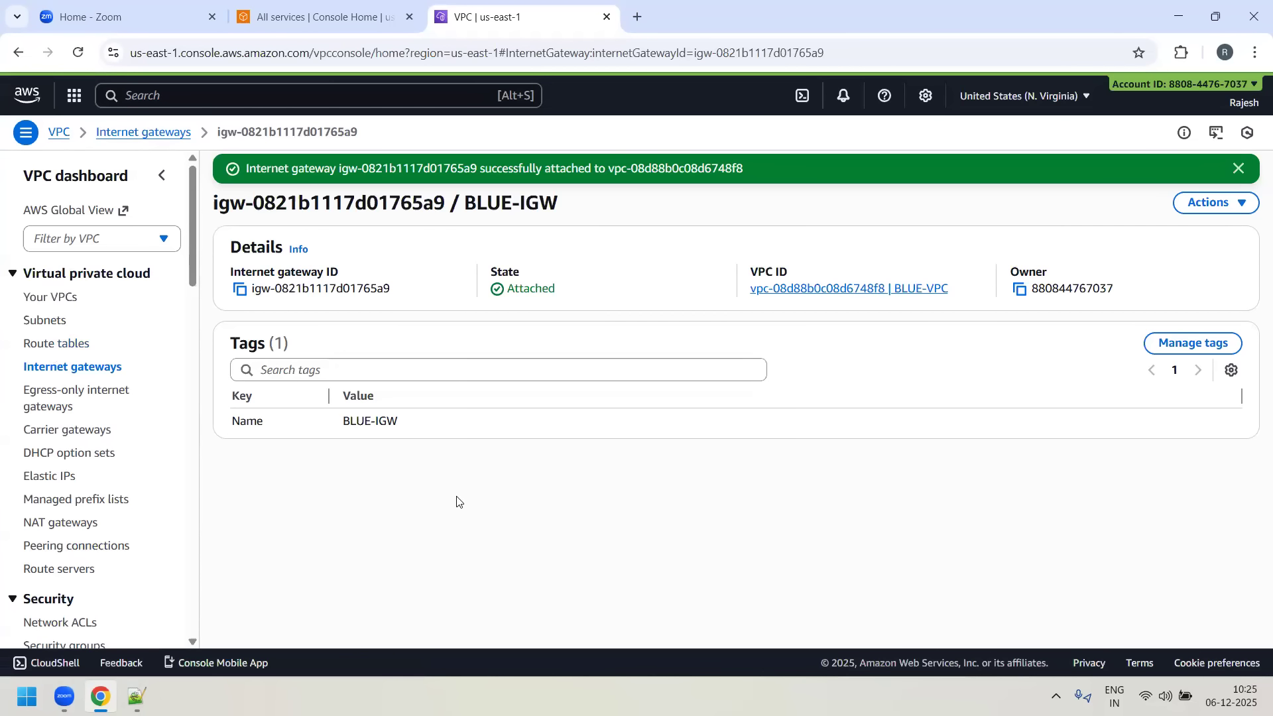
- Copy the VPC ID from the details page of BLUE-VPC
{"action": "left_click", "coordinate": [51, 296]}
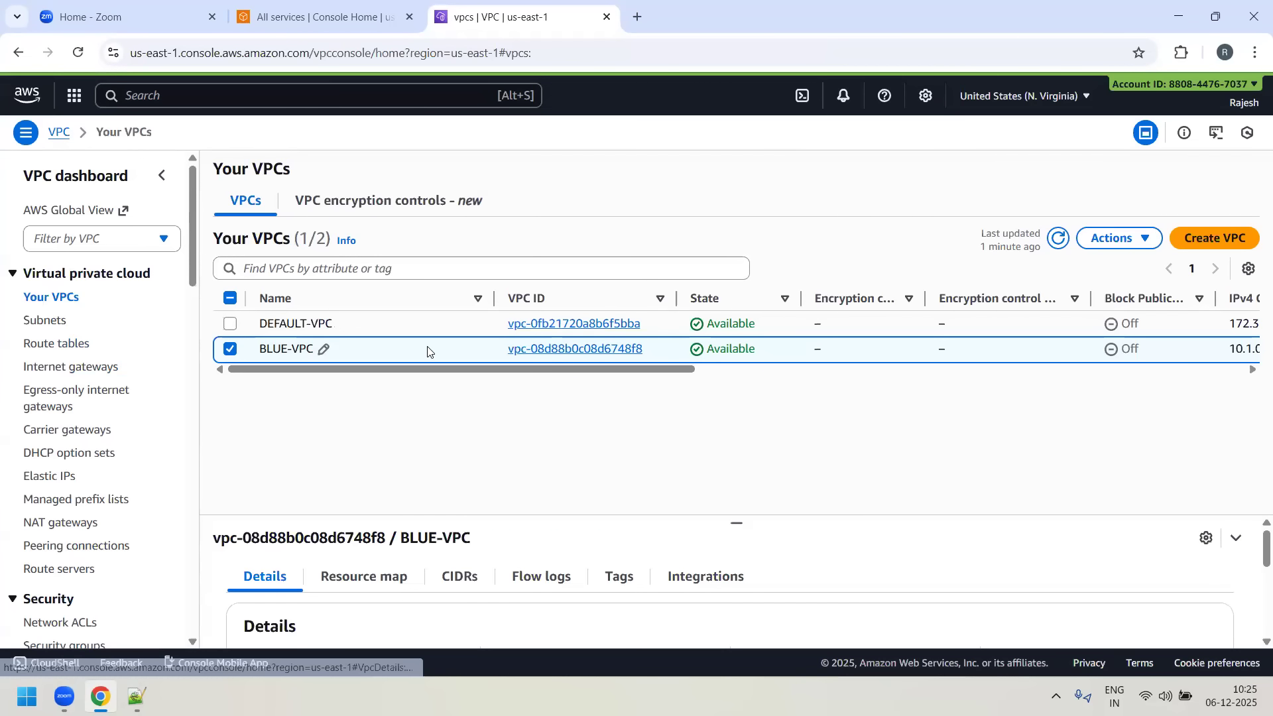
{"action": "left_click", "coordinate": [573, 350]}
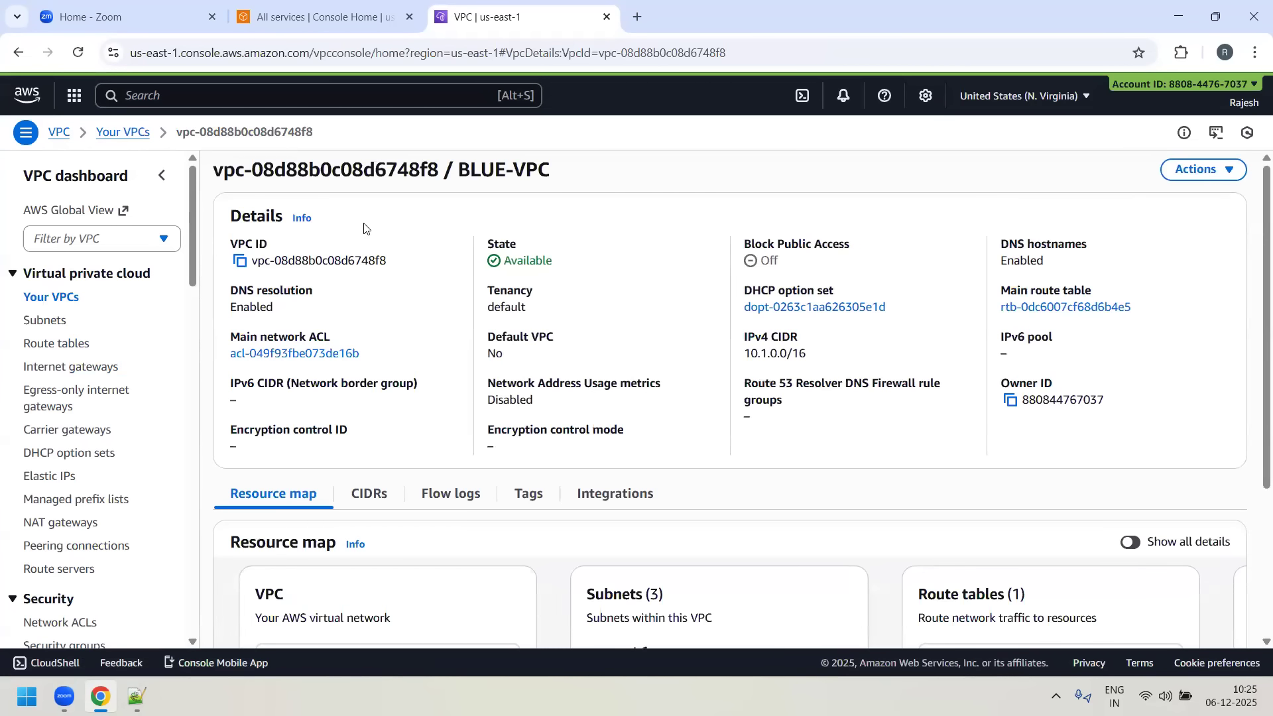
{"action": "left_click", "coordinate": [240, 261]}
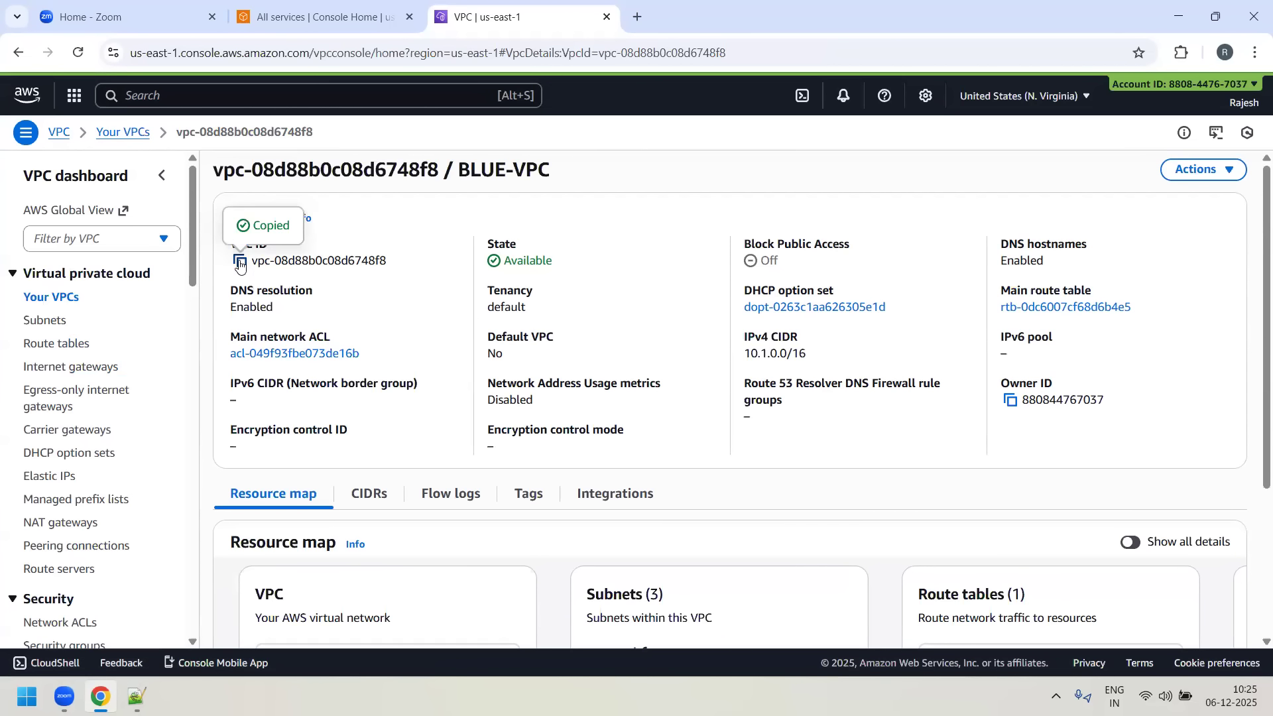
- Try filtering the route tables by the copied BLUE-VPC ID, then clear the filter and refresh the list
{"action": "left_click", "coordinate": [43, 345]}
{"action": "left_click", "coordinate": [446, 197]}
{"action": "key", "text": "ctrl+v"}
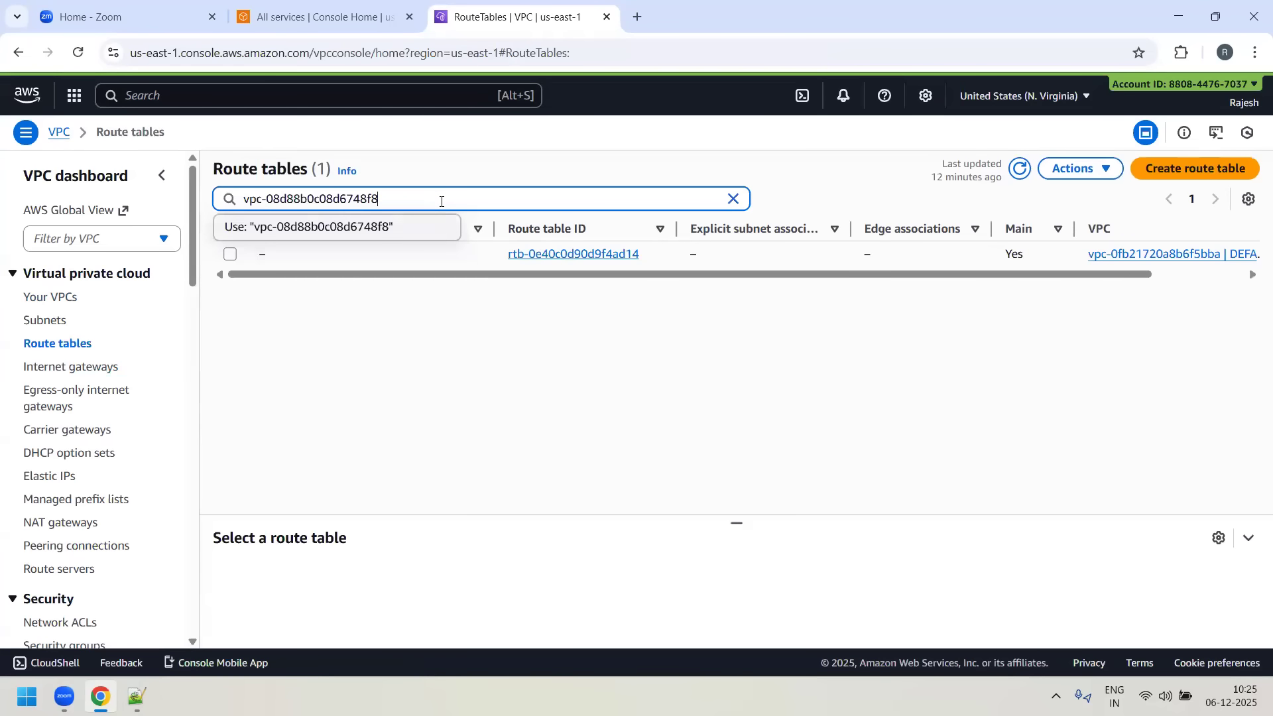
{"action": "key", "text": "Return"}
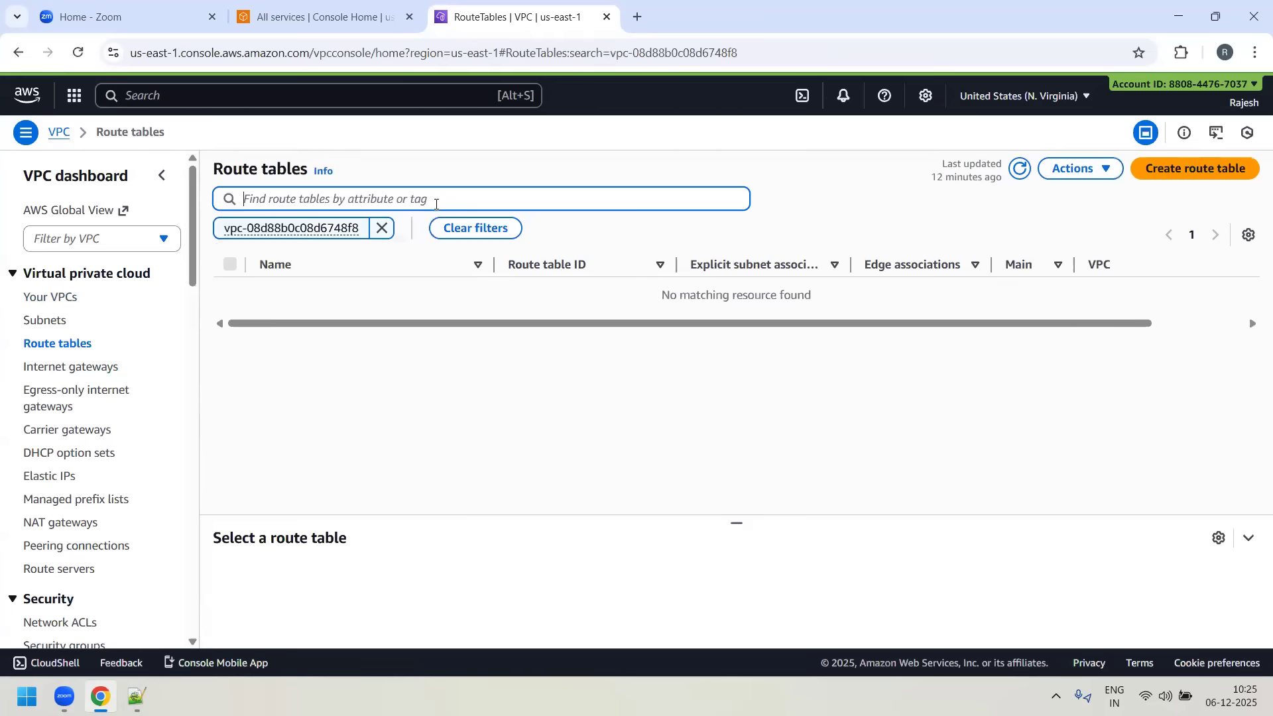
{"action": "left_click", "coordinate": [381, 228]}
{"action": "left_click", "coordinate": [1024, 170]}
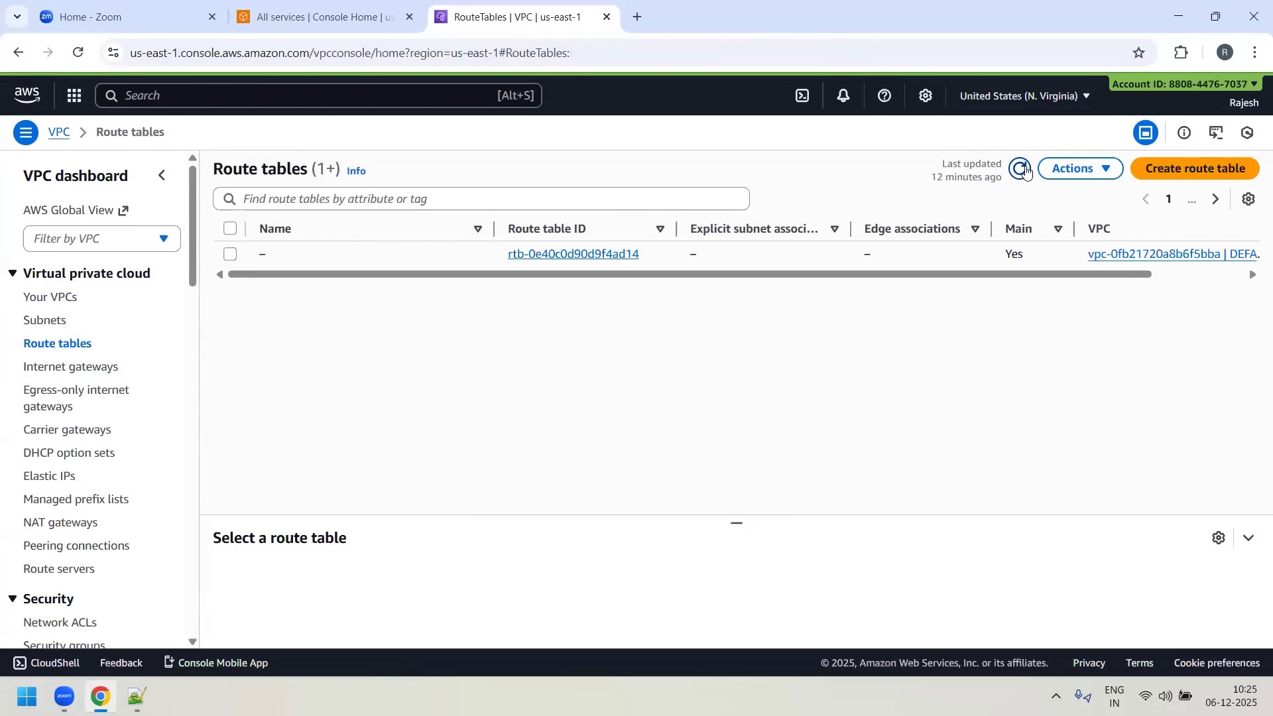
- Filter the refreshed route tables list by the BLUE-VPC ID and examine the columns of the VPC's main route table
{"action": "left_click", "coordinate": [319, 199]}
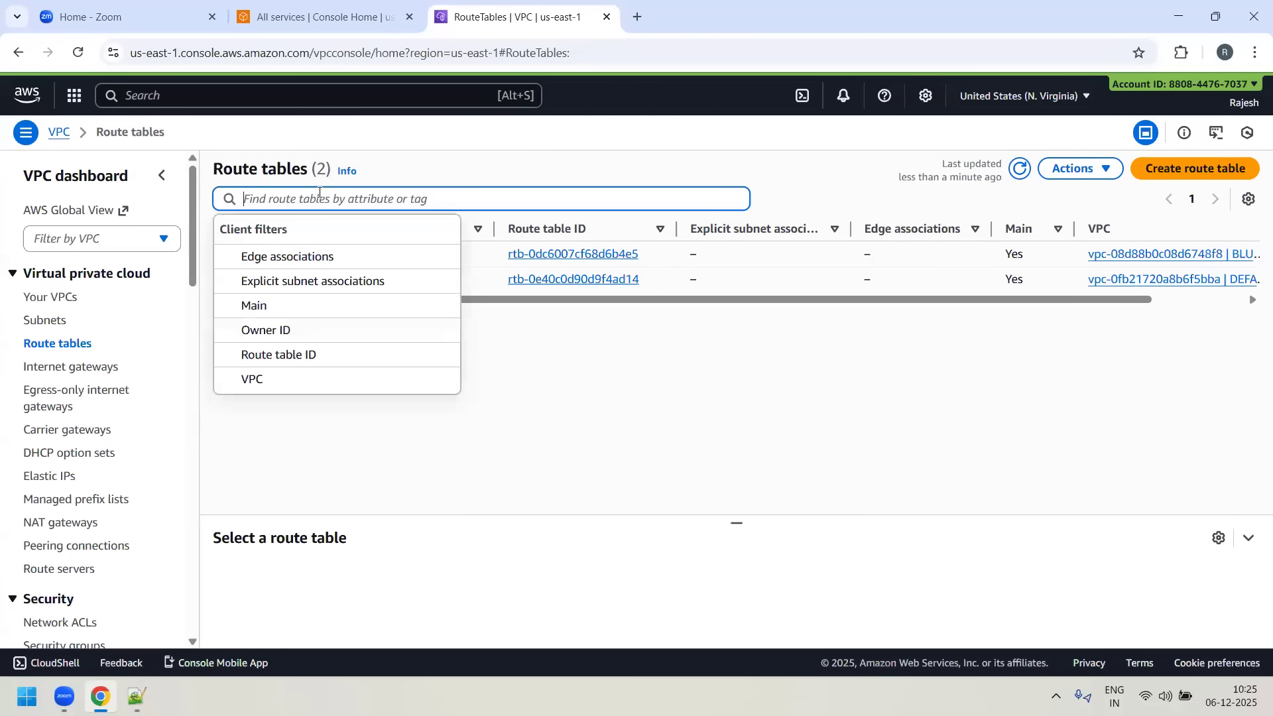
{"action": "key", "text": "ctrl+v"}
{"action": "key", "text": "Return"}
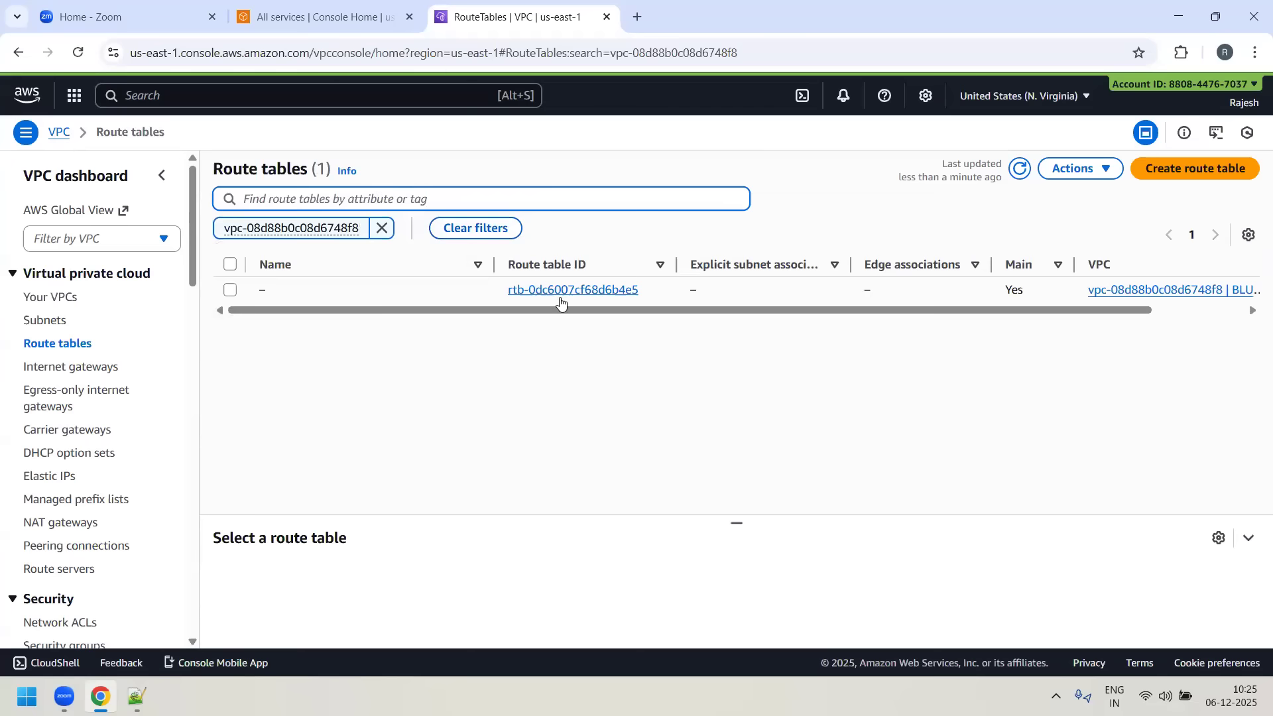
{"action": "left_click_drag", "start_coordinate": [593, 315], "coordinate": [733, 328]}
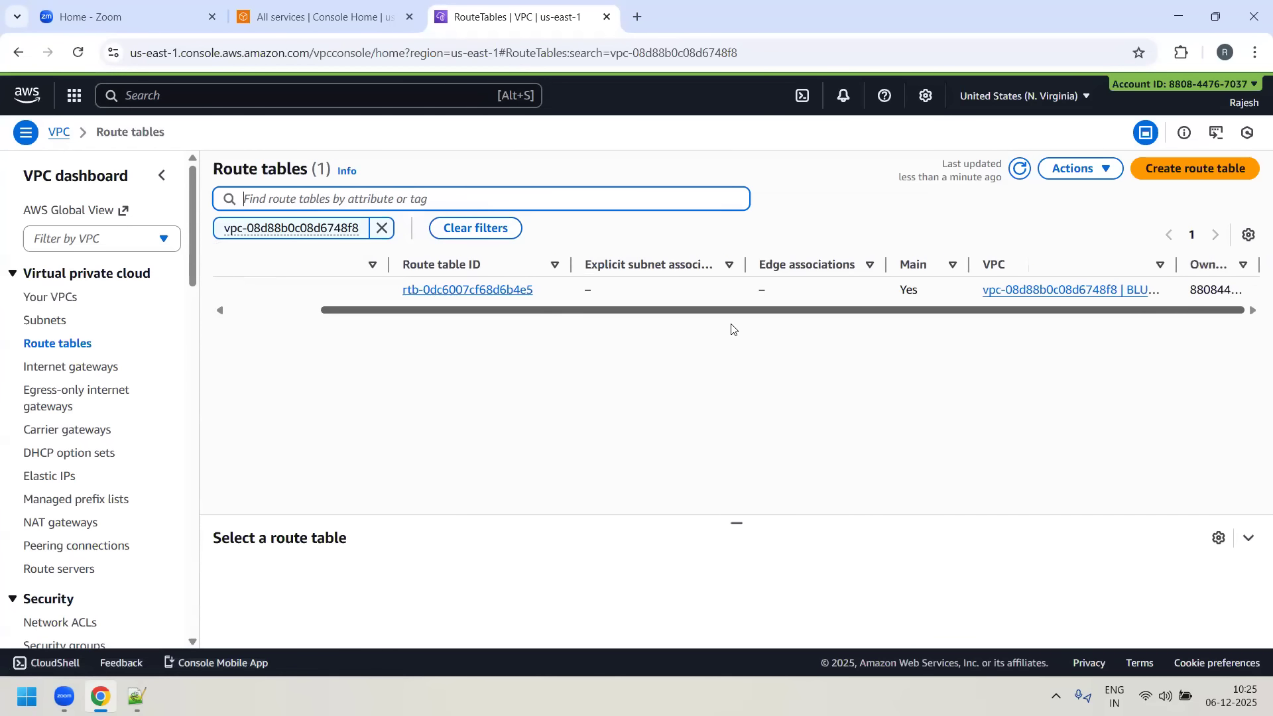
{"action": "left_click_drag", "start_coordinate": [511, 325], "coordinate": [444, 321]}
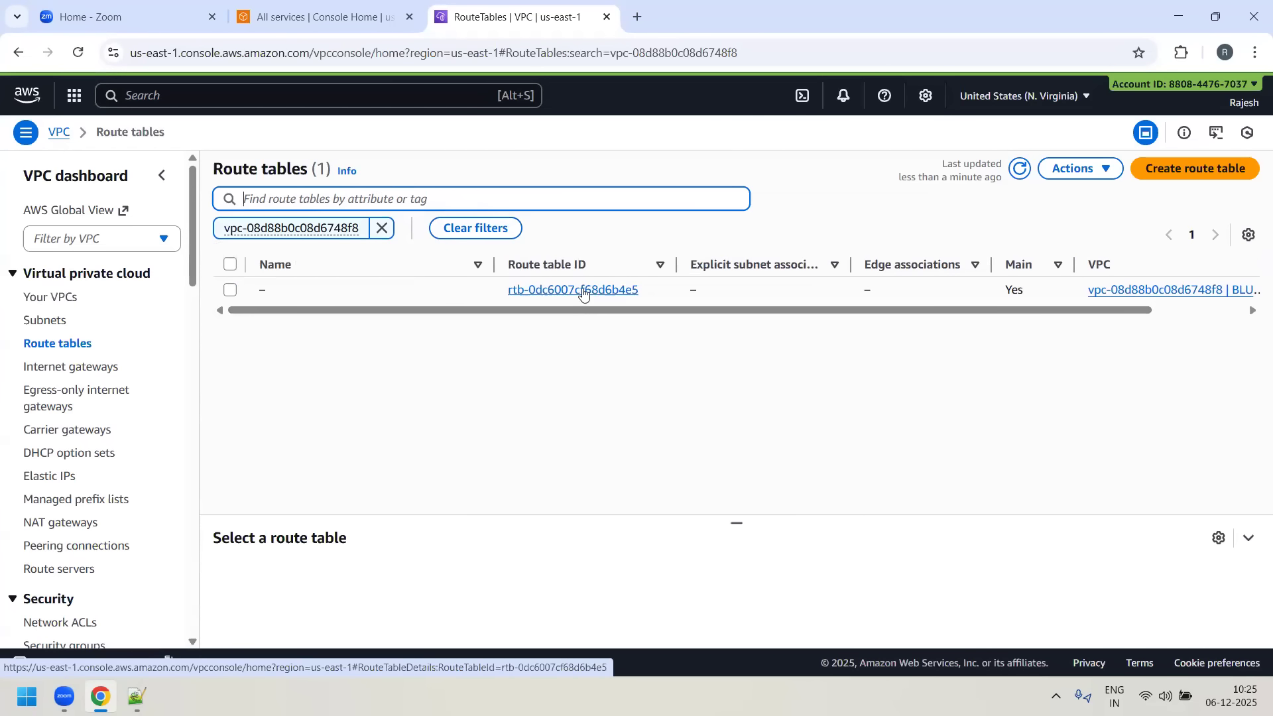
{"action": "left_click_drag", "start_coordinate": [732, 312], "coordinate": [703, 321]}
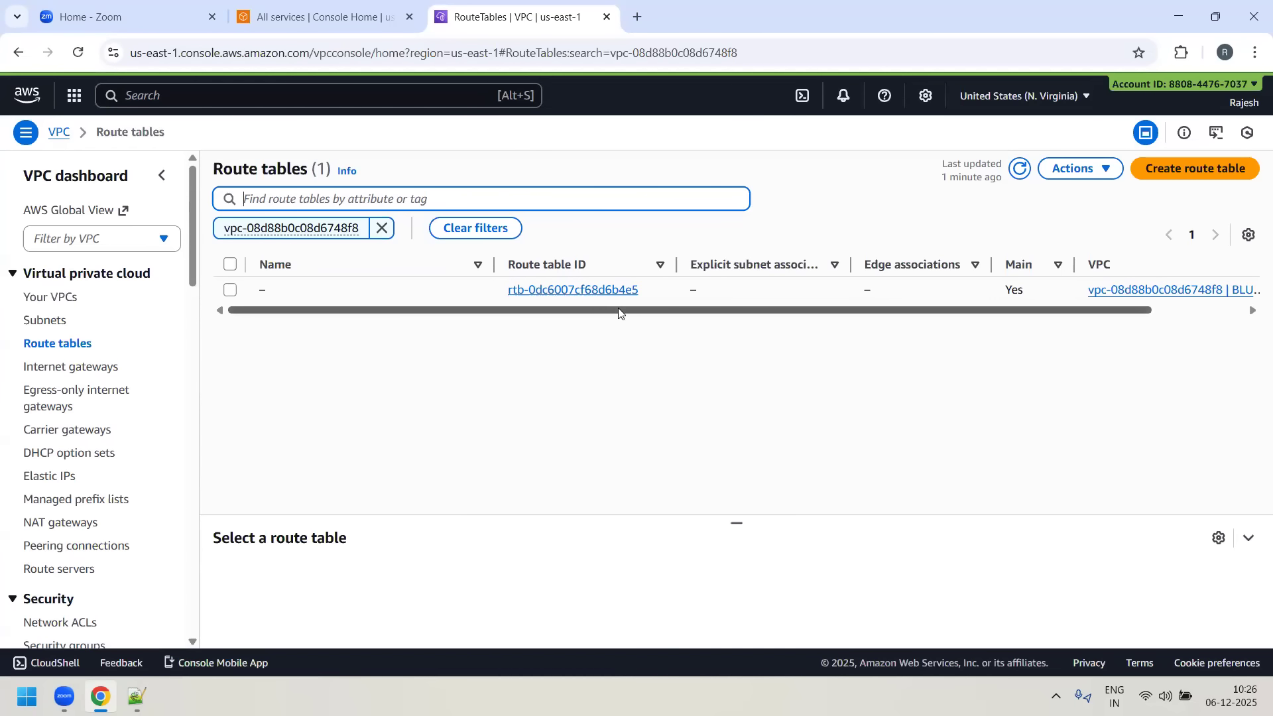
{"action": "left_click_drag", "start_coordinate": [627, 312], "coordinate": [741, 321]}
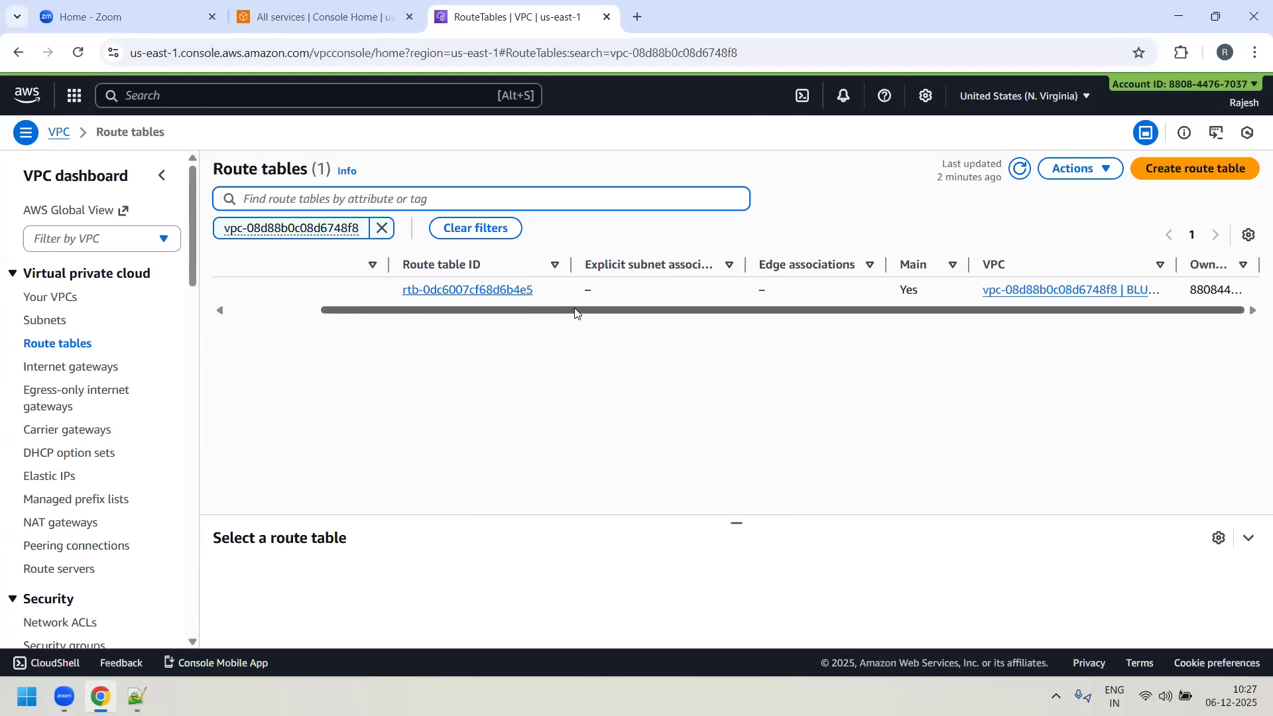
{"action": "left_click_drag", "start_coordinate": [576, 312], "coordinate": [284, 316]}
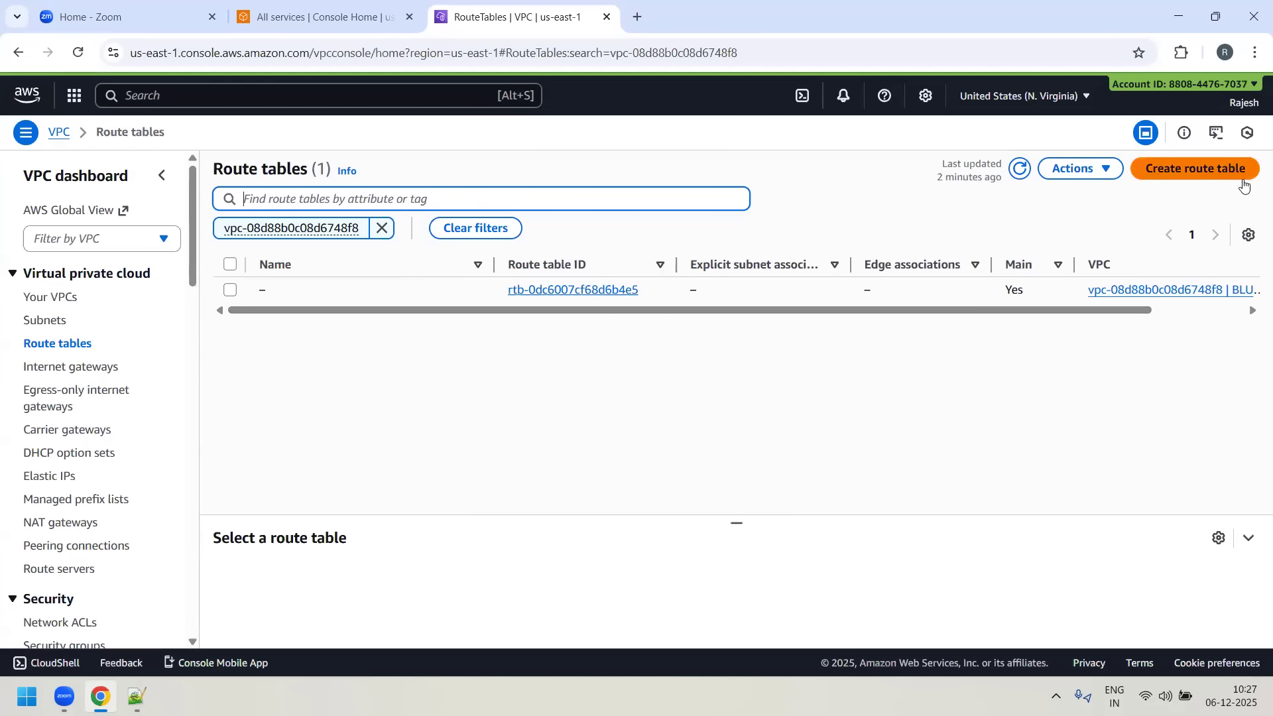
- Create a route table named BLUE-PUBLIC-RT in BLUE-VPC
{"action": "left_click", "coordinate": [1192, 170]}
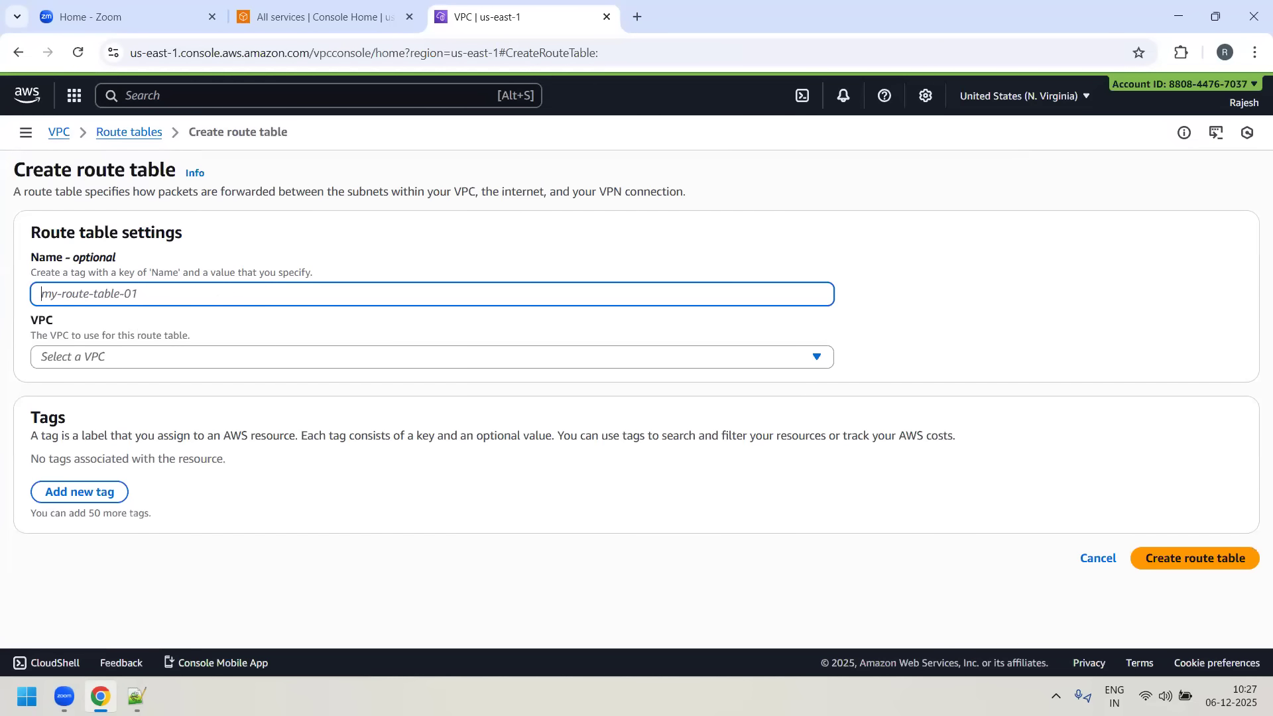
{"action": "type", "text": "BLUE"}
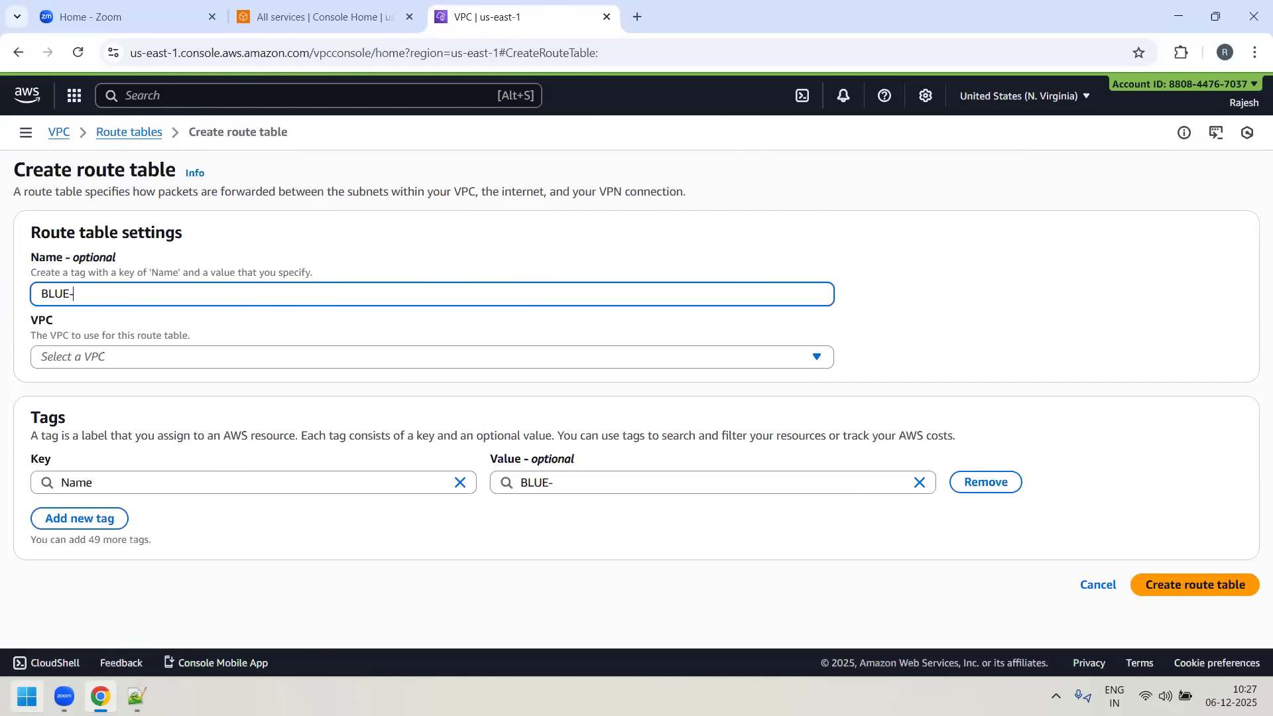
{"action": "type", "text": "-PUBLIC-RT"}
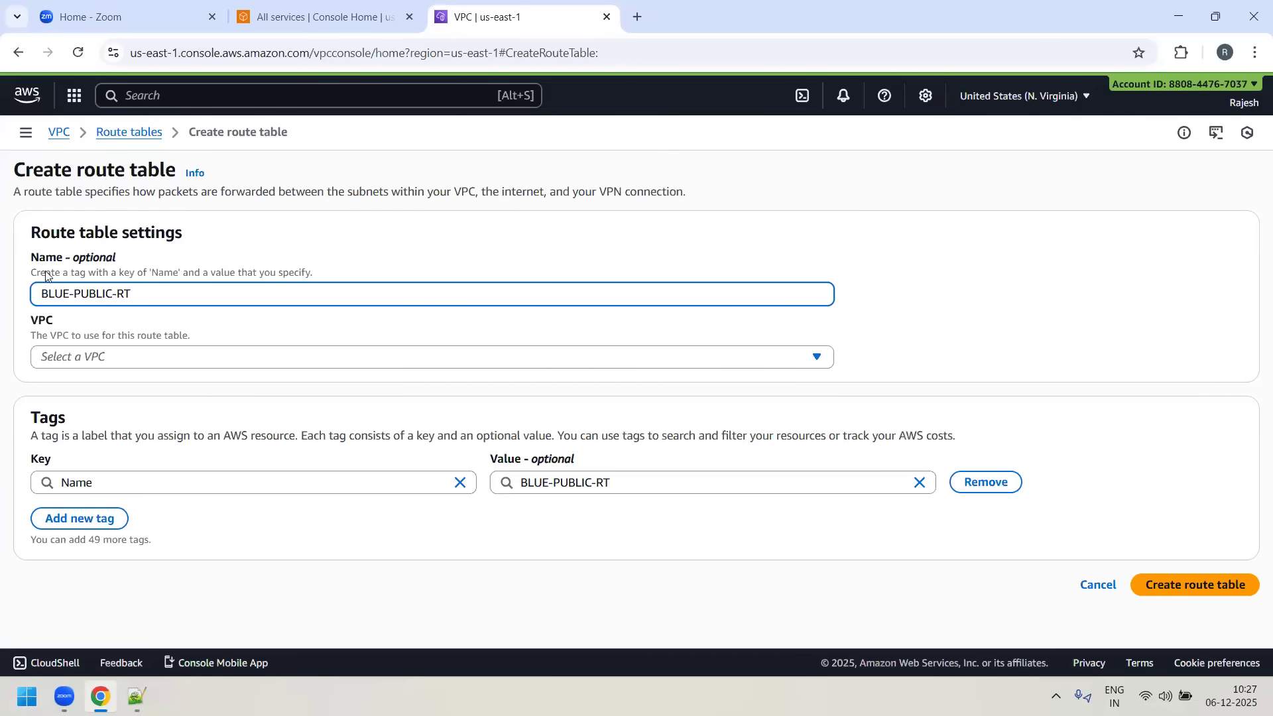
{"action": "left_click", "coordinate": [156, 357]}
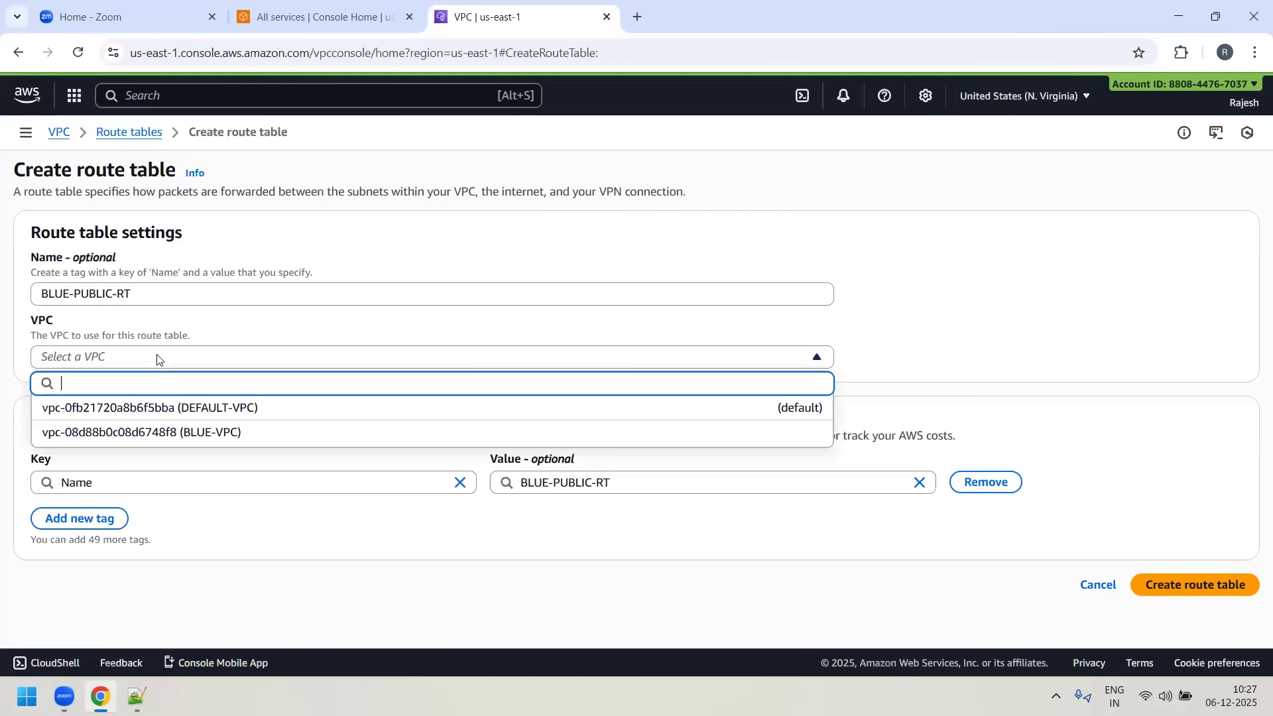
{"action": "left_click", "coordinate": [213, 432]}
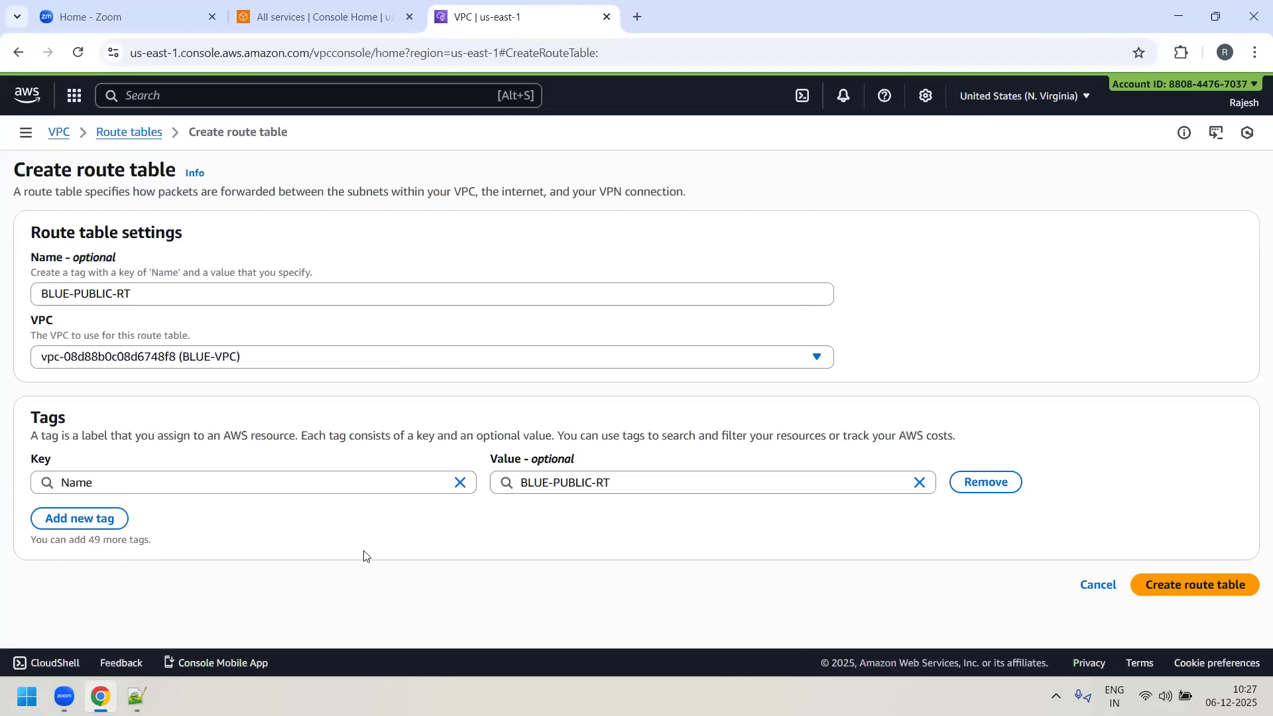
{"action": "left_click", "coordinate": [1231, 587]}
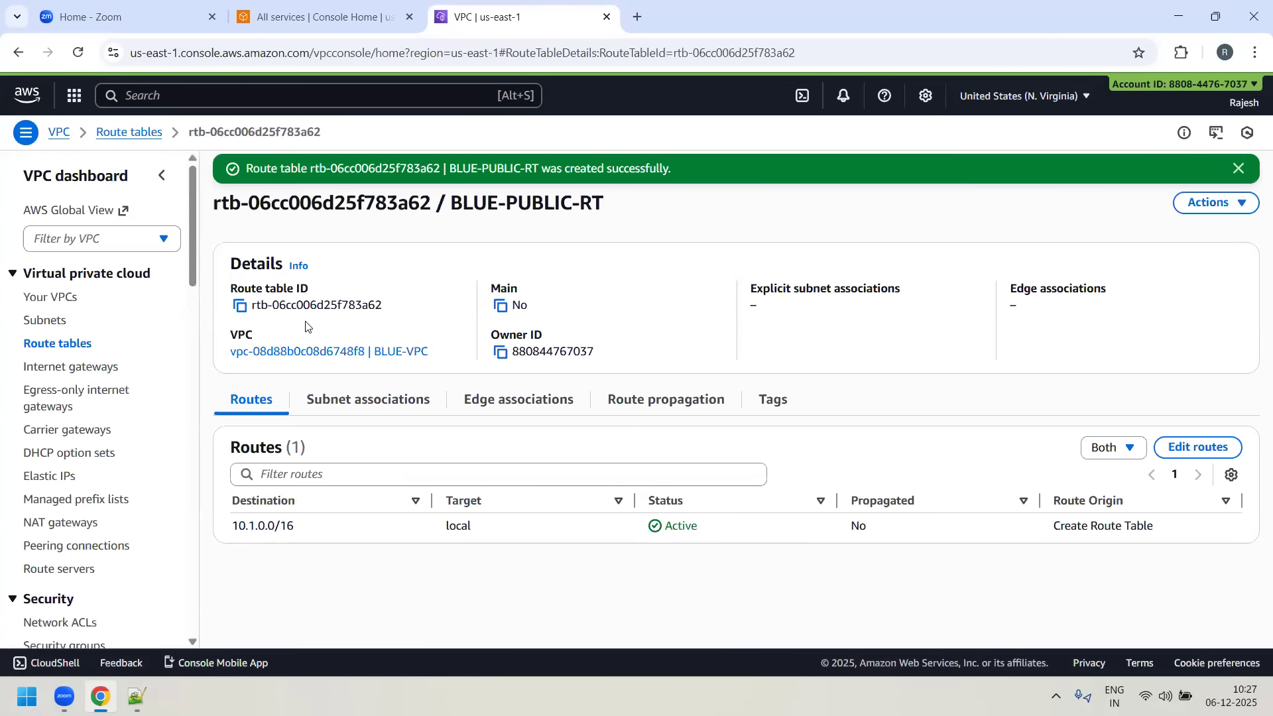
{"action": "left_click_drag", "start_coordinate": [349, 208], "coordinate": [214, 207]}
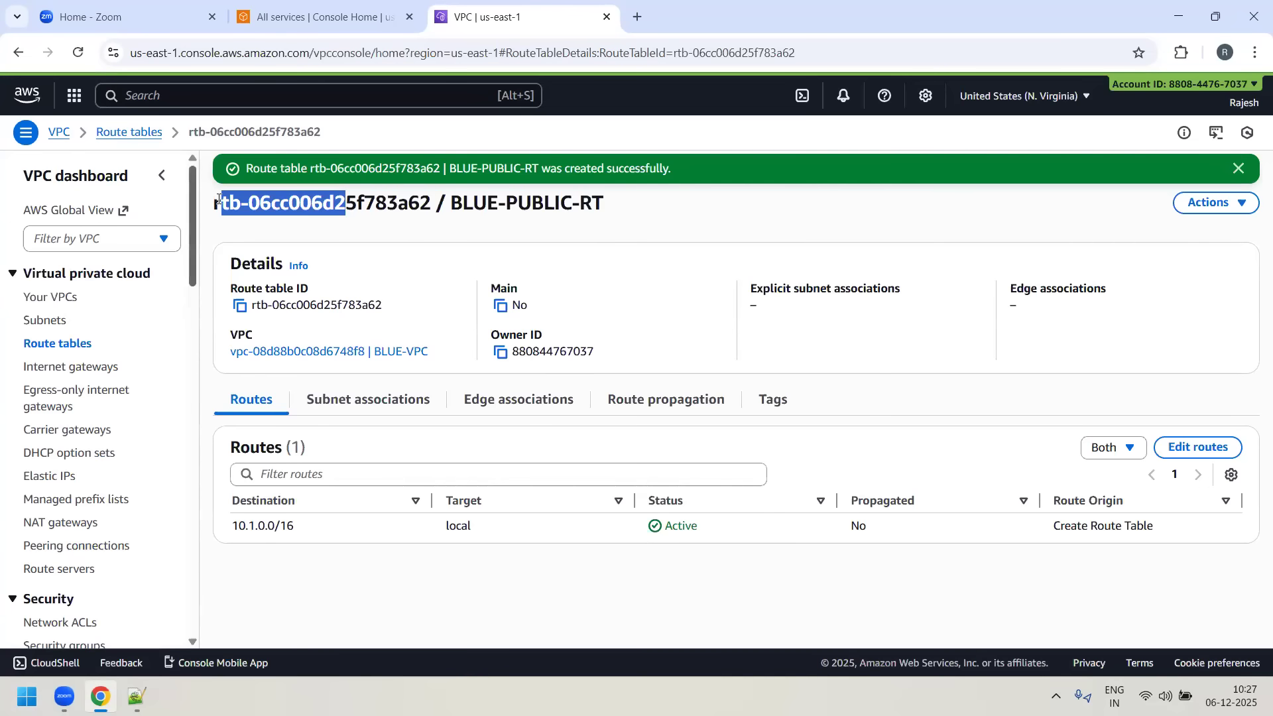
- Examine the destination and target of the route listed in the new BLUE-PUBLIC-RT route table
{"action": "left_click", "coordinate": [240, 207]}
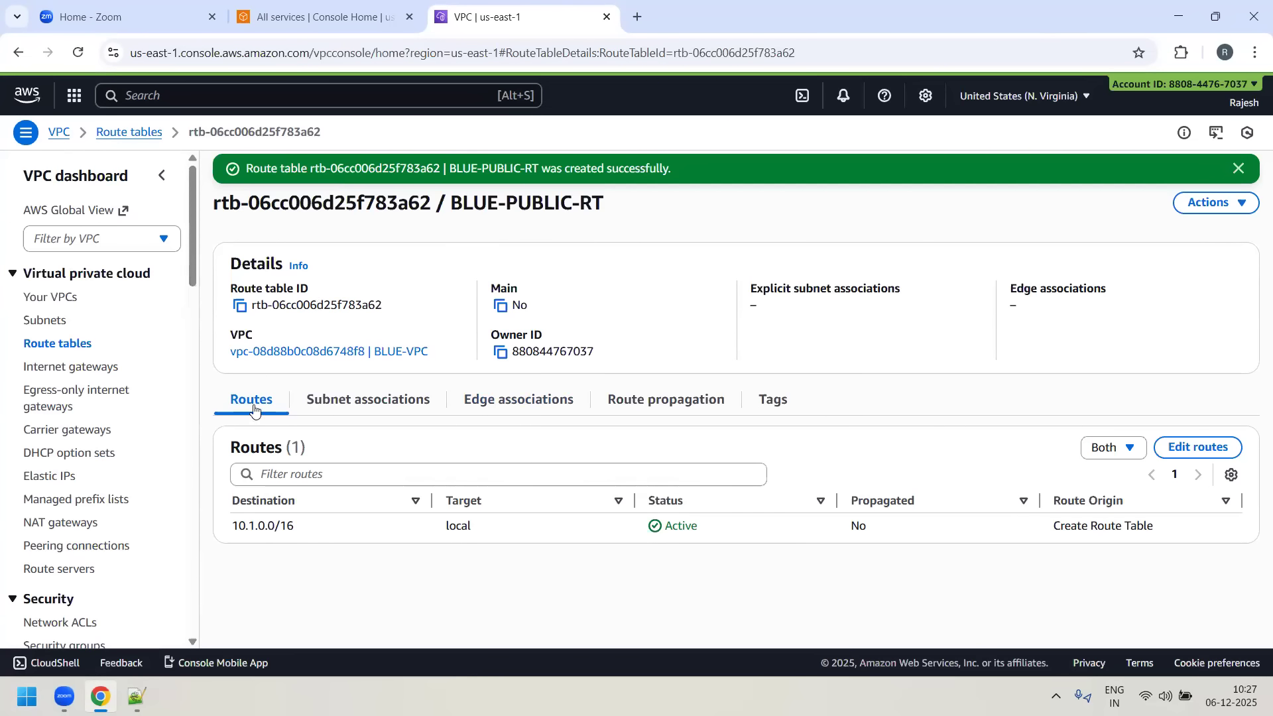
{"action": "left_click_drag", "start_coordinate": [250, 526], "coordinate": [296, 533]}
{"action": "left_click_drag", "start_coordinate": [482, 531], "coordinate": [457, 526]}
{"action": "left_click_drag", "start_coordinate": [233, 526], "coordinate": [295, 534]}
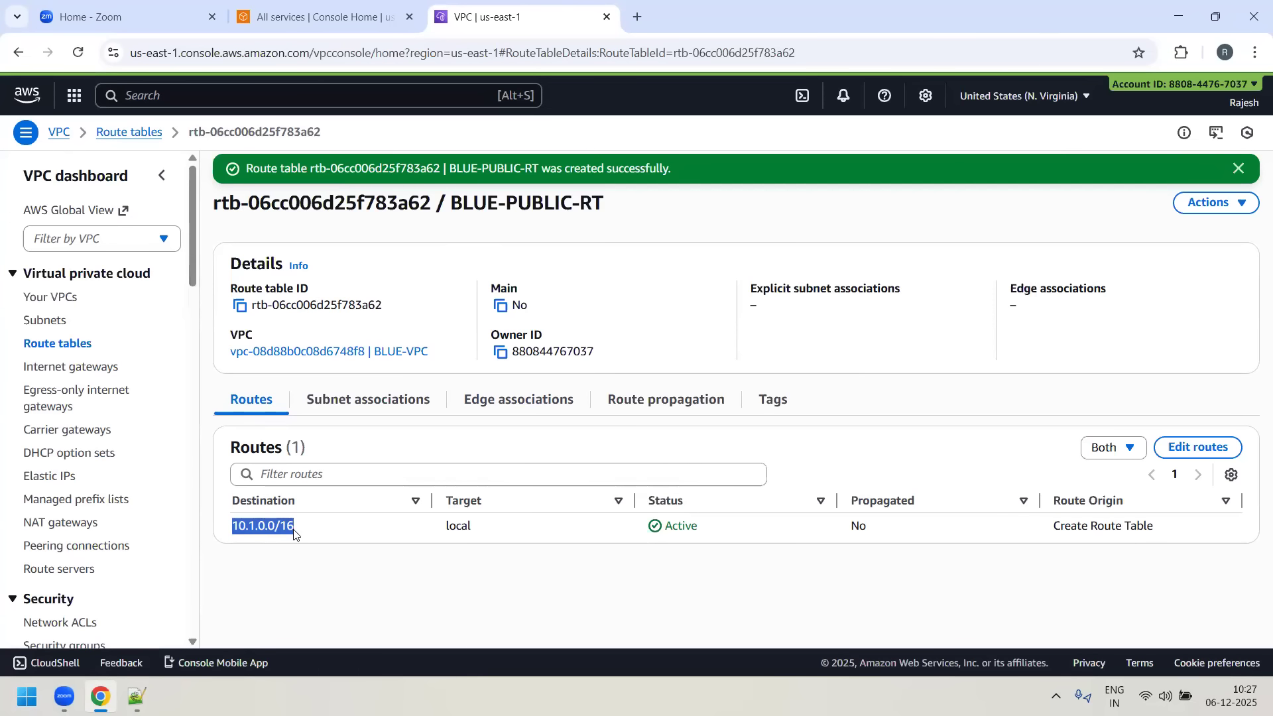
{"action": "left_click", "coordinate": [235, 531]}
{"action": "left_click_drag", "start_coordinate": [232, 535], "coordinate": [293, 533]}
{"action": "left_click", "coordinate": [236, 527]}
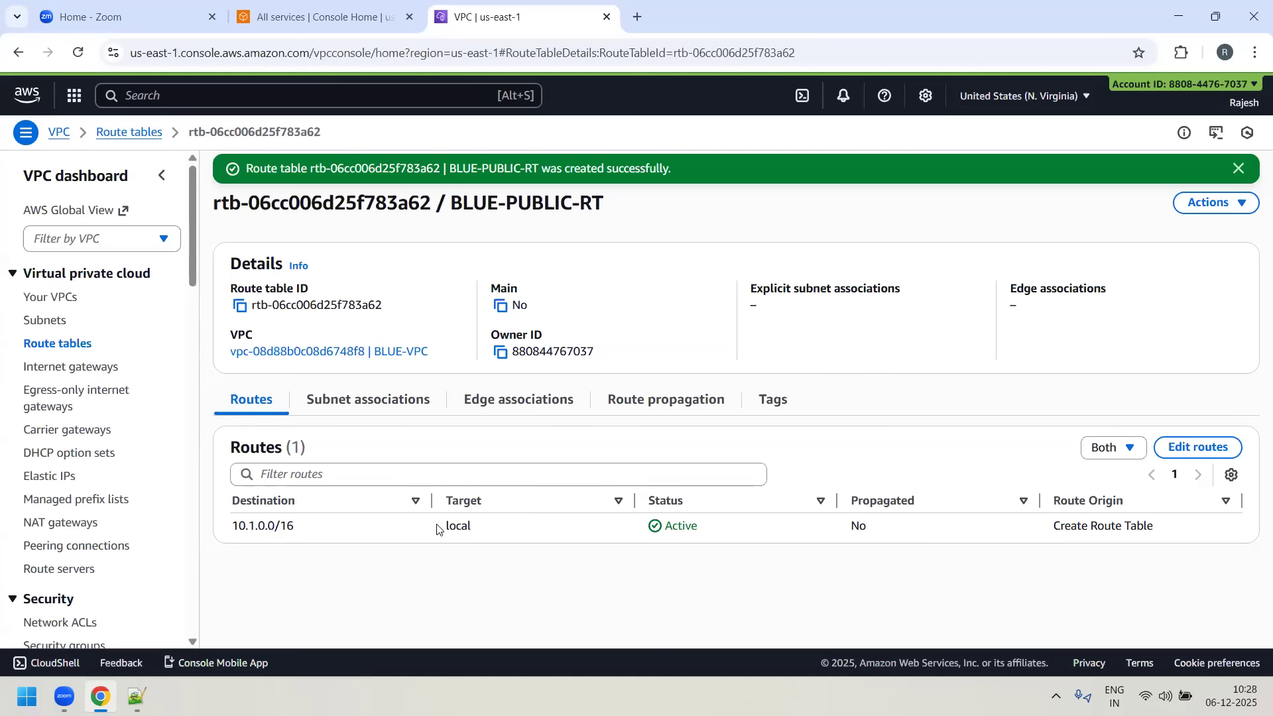
{"action": "left_click_drag", "start_coordinate": [434, 528], "coordinate": [462, 528]}
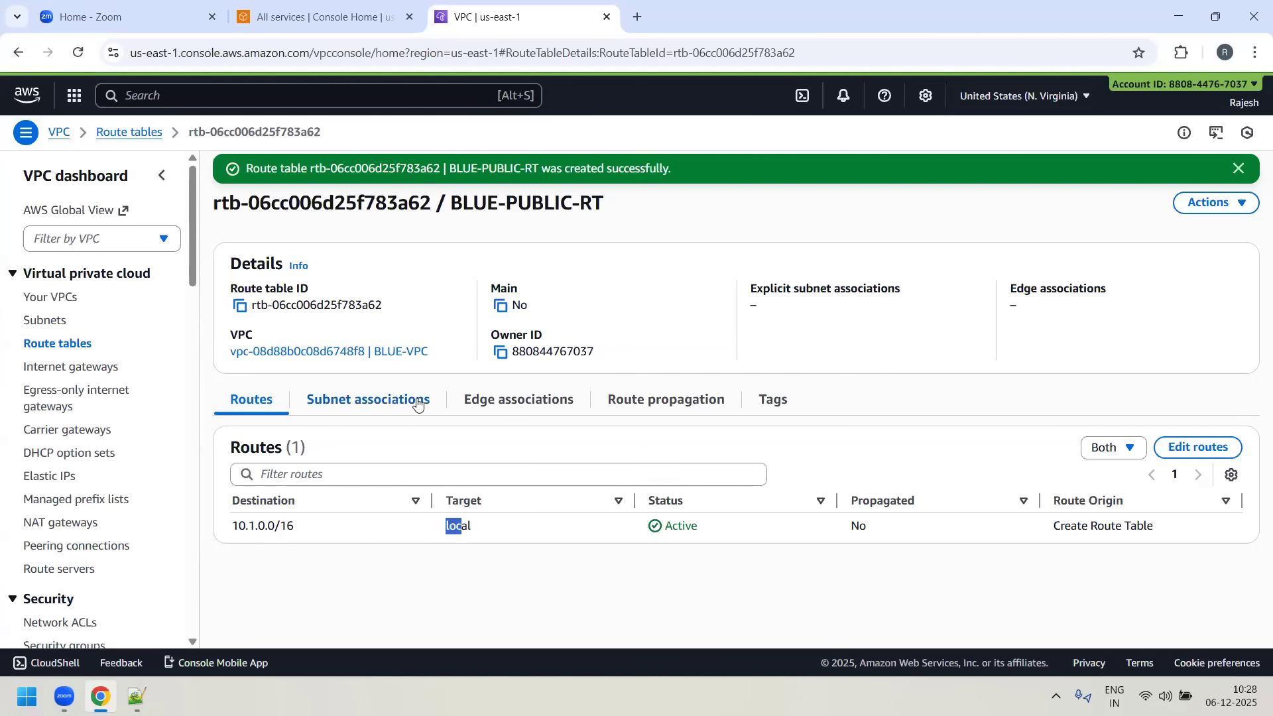
- Associate BLUE-SUBNET-1, BLUE-SUBNET-2 and BLUE-SUBNET-3 with the BLUE-PUBLIC-RT route table and save the associations
{"action": "left_click", "coordinate": [365, 402]}
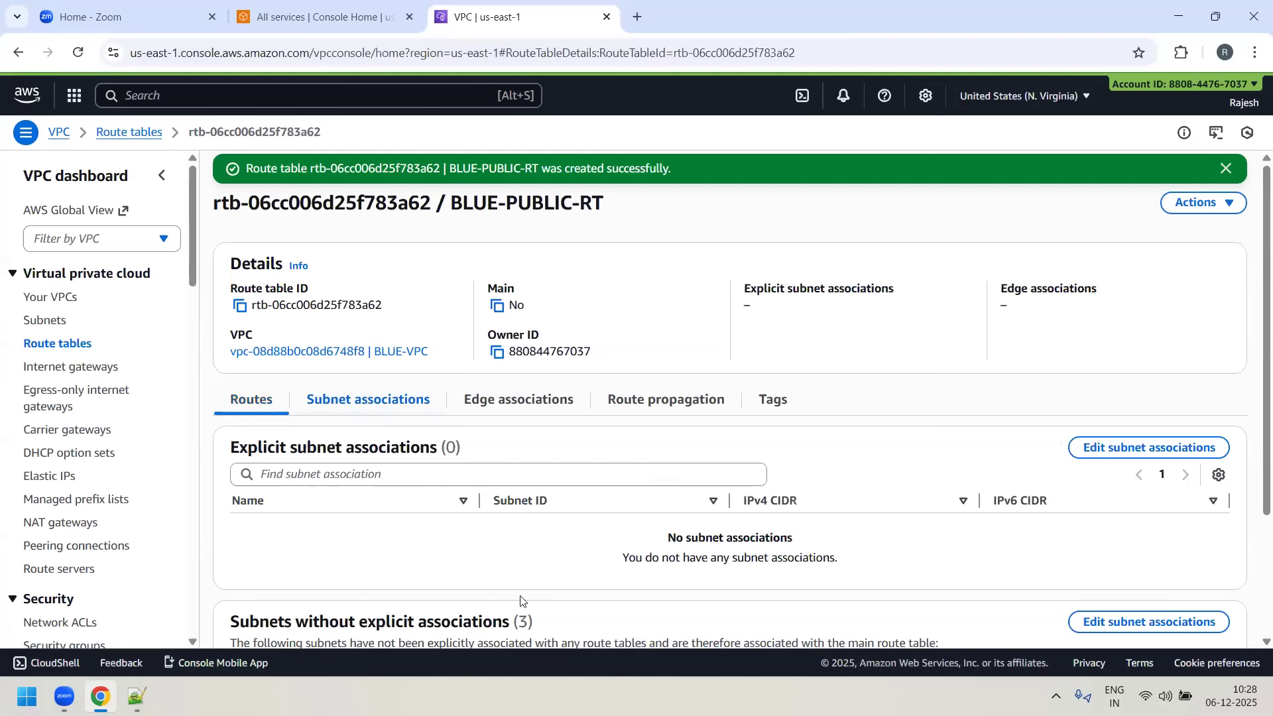
{"action": "left_click_drag", "start_coordinate": [257, 449], "coordinate": [432, 452]}
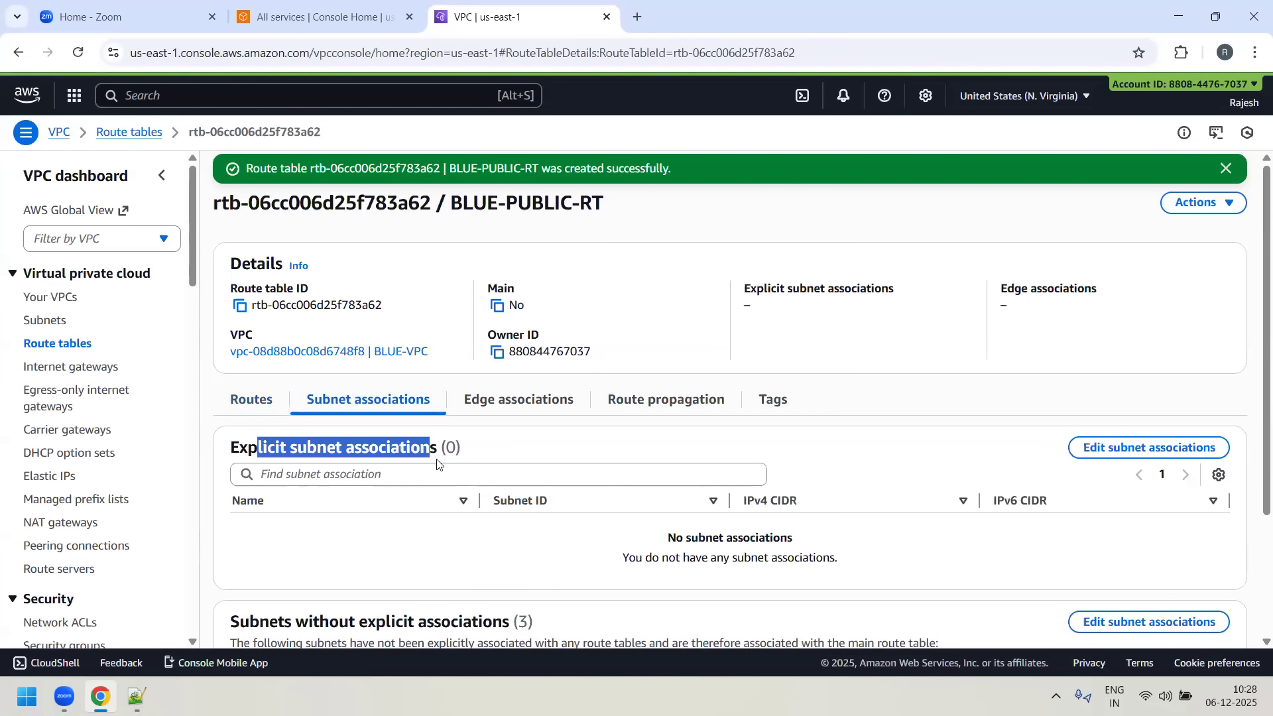
{"action": "scroll", "coordinate": [609, 524], "scroll_direction": "down", "scroll_amount": 2}
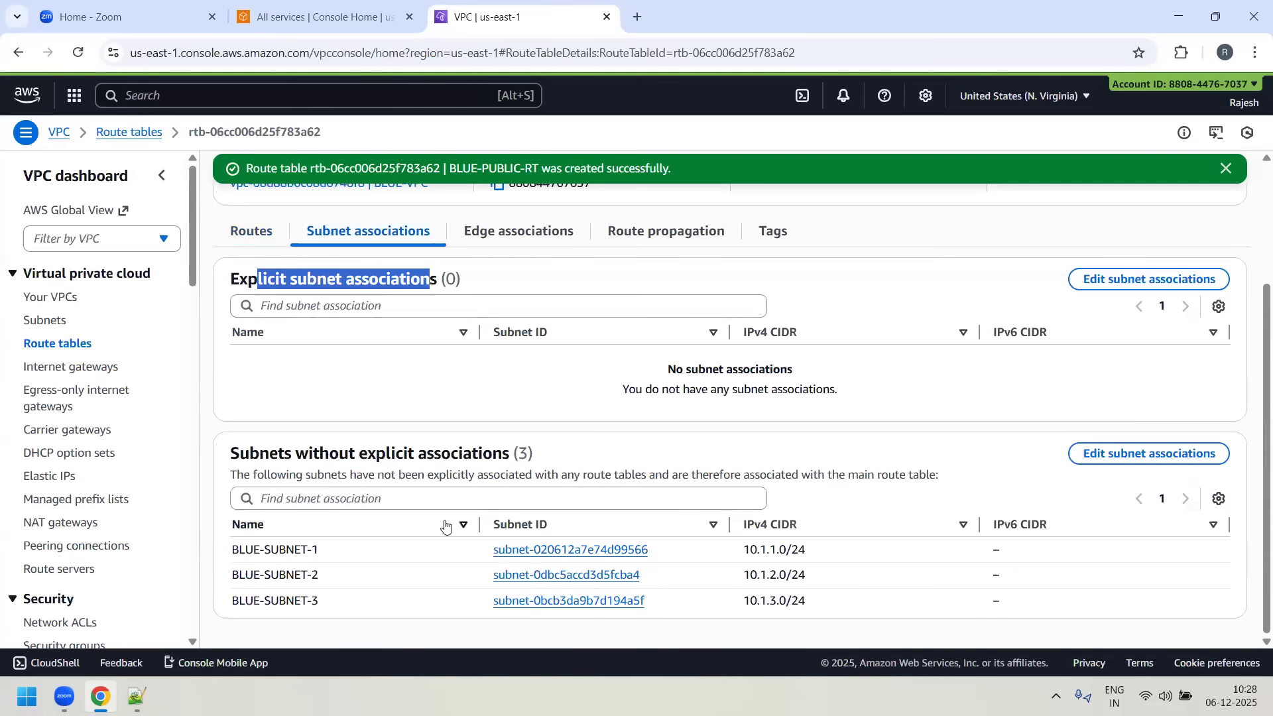
{"action": "left_click_drag", "start_coordinate": [249, 281], "coordinate": [412, 281]}
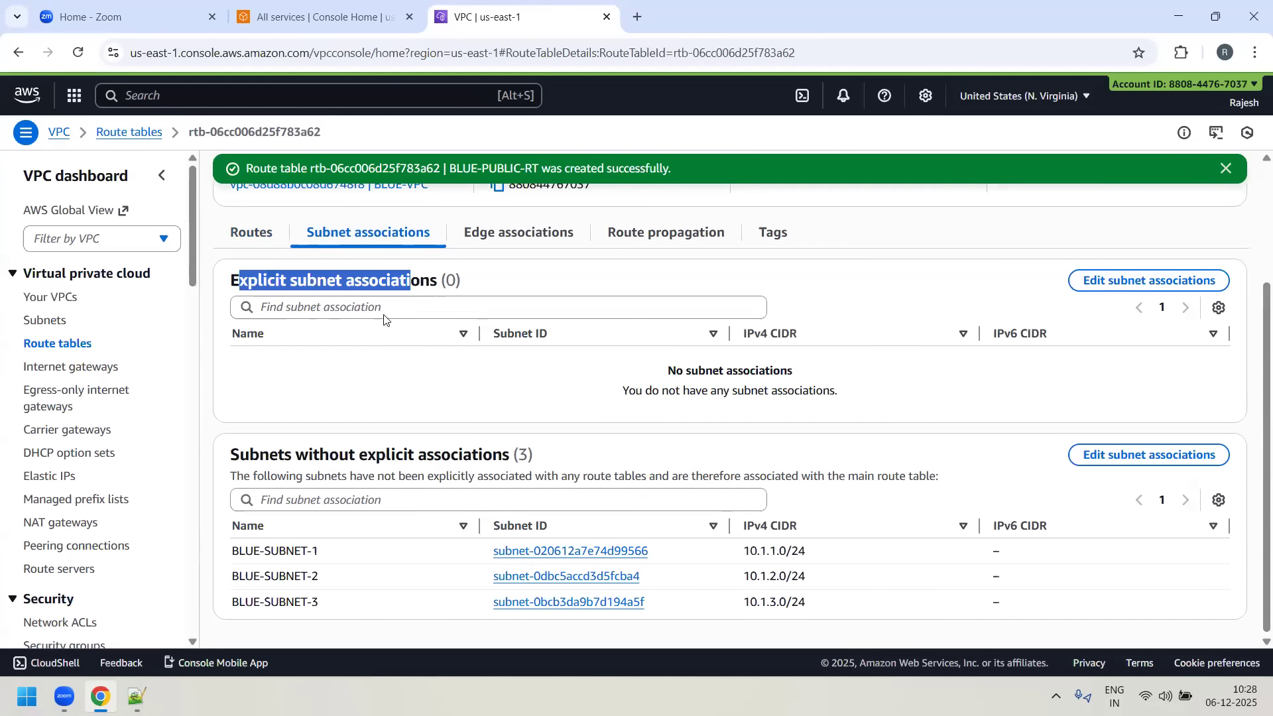
{"action": "scroll", "coordinate": [383, 320], "scroll_direction": "up", "scroll_amount": 3}
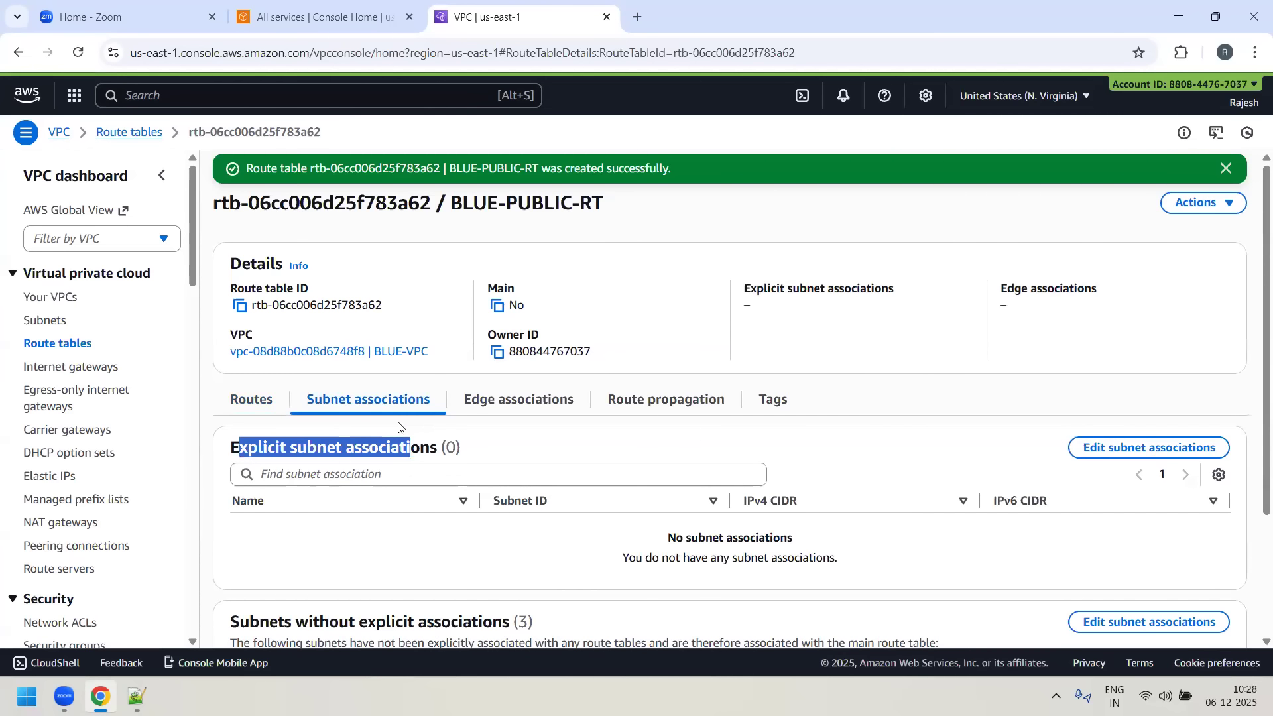
{"action": "left_click", "coordinate": [422, 541]}
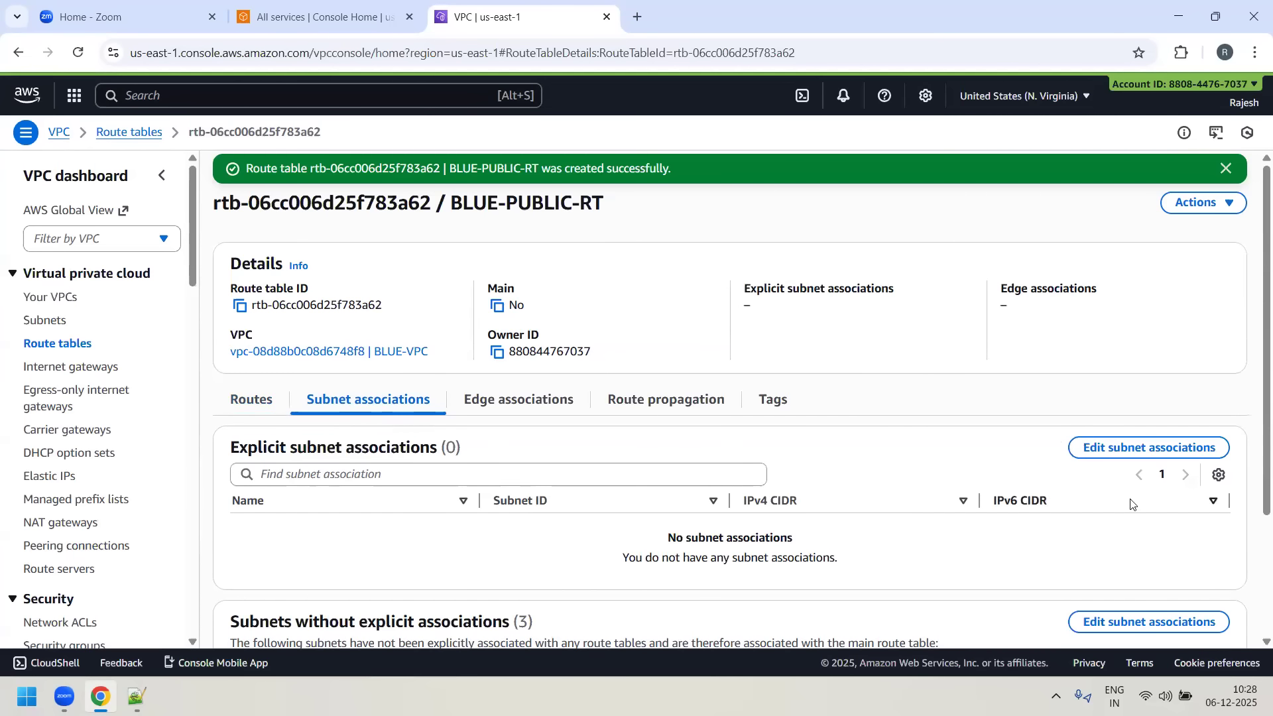
{"action": "left_click", "coordinate": [1136, 450]}
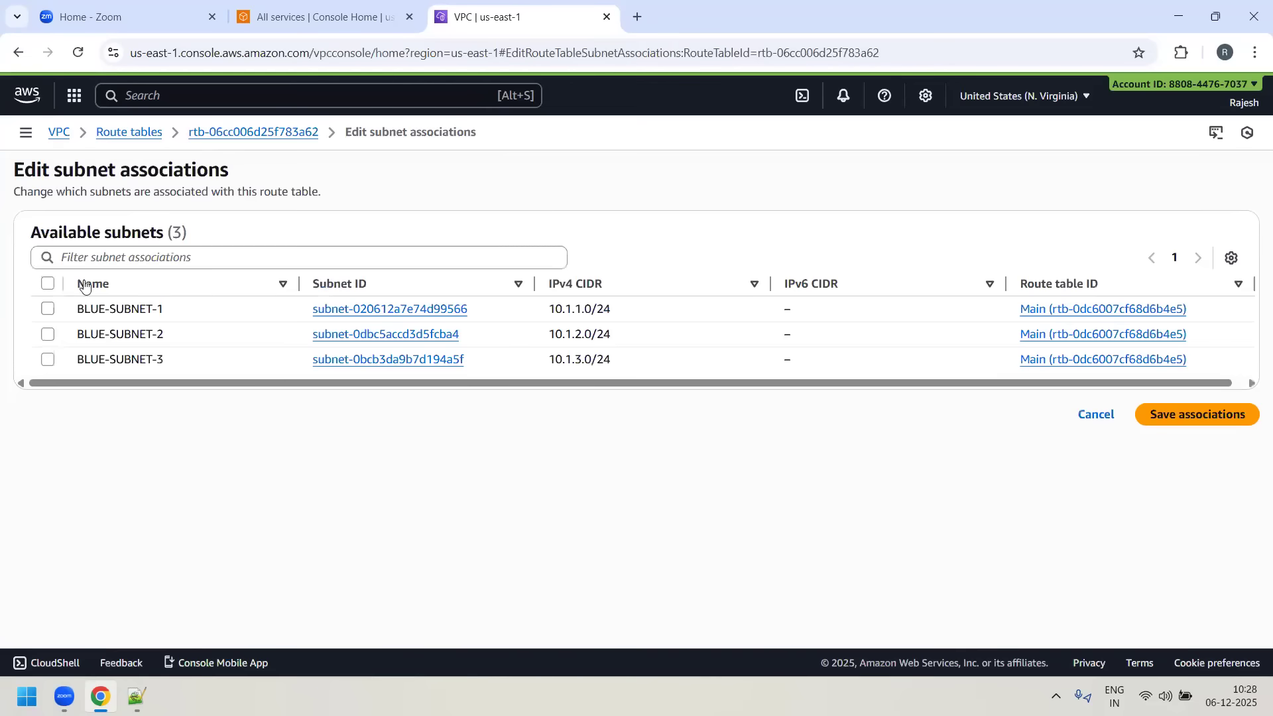
{"action": "left_click", "coordinate": [48, 285]}
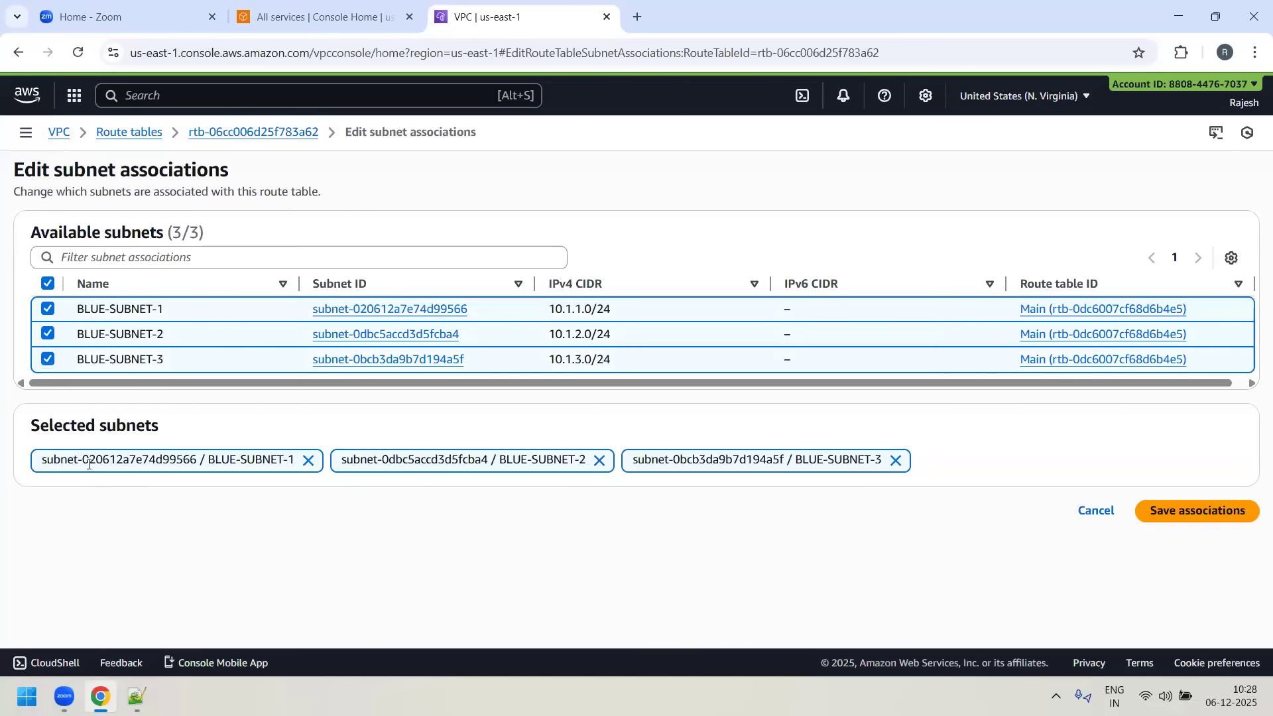
{"action": "left_click", "coordinate": [1186, 511]}
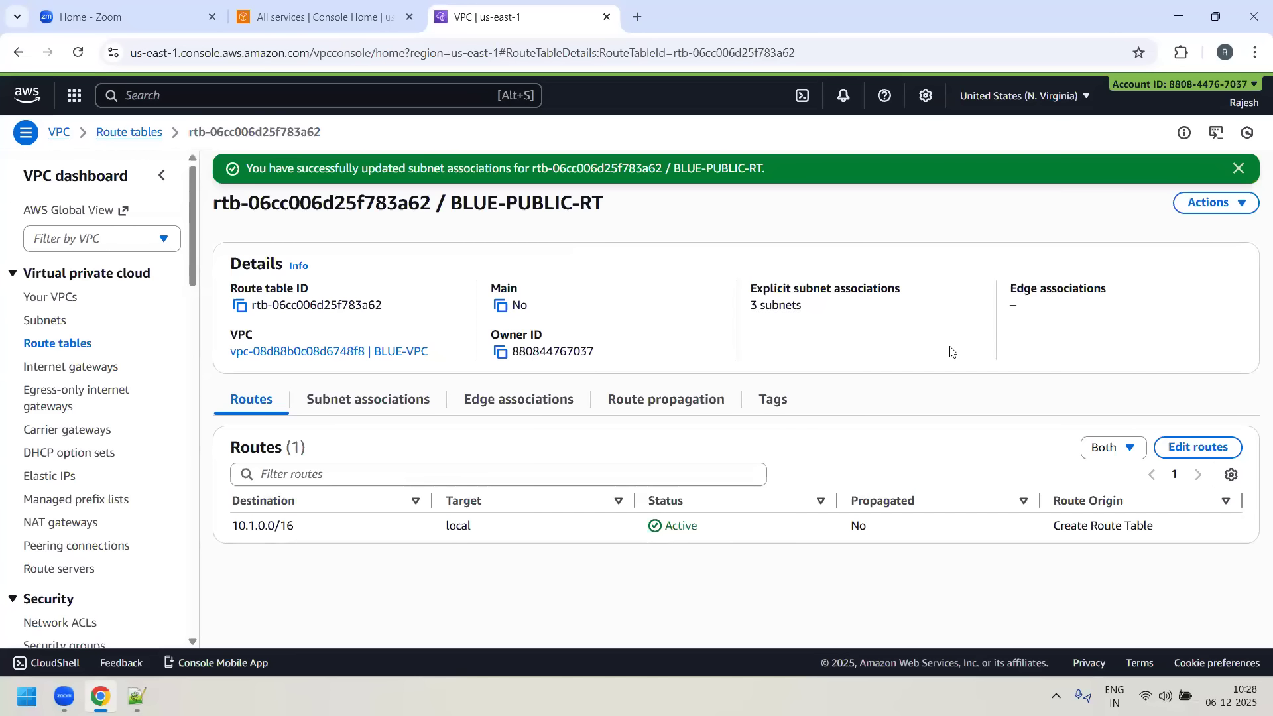
- Review the explicit subnet associations of BLUE-PUBLIC-RT and return to its routes
{"action": "left_click", "coordinate": [364, 406]}
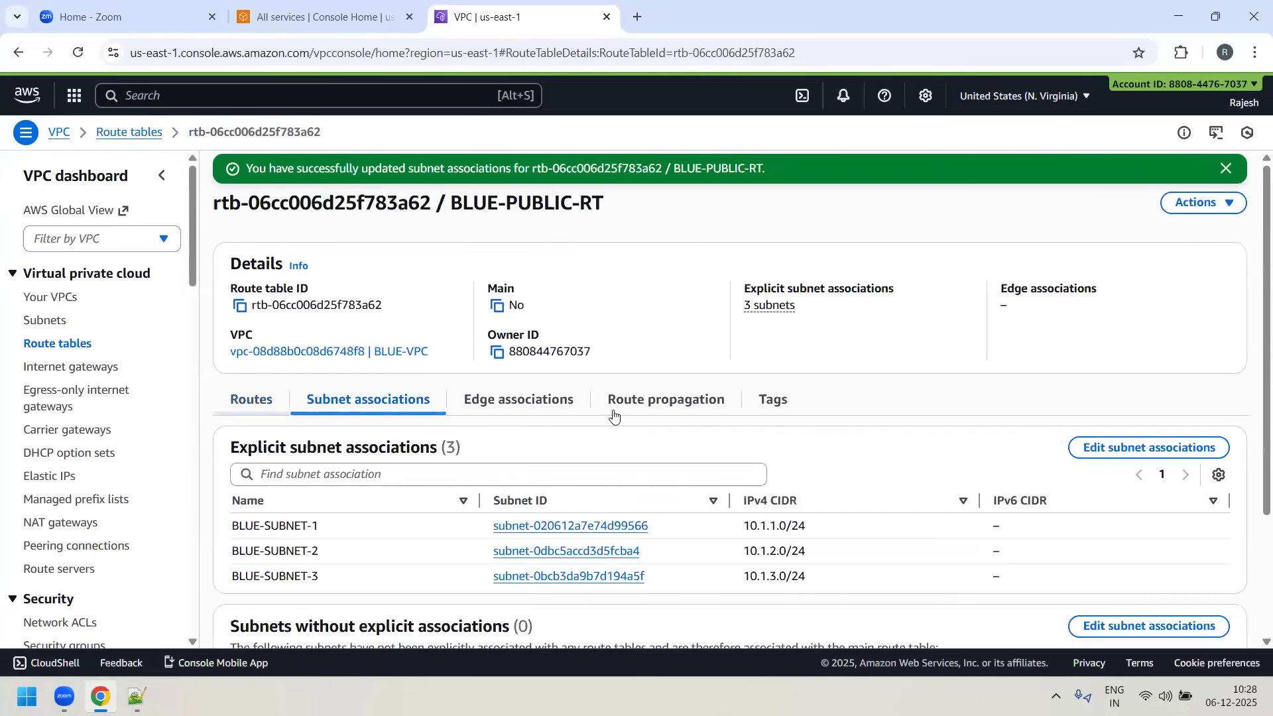
{"action": "scroll", "coordinate": [284, 347], "scroll_direction": "down", "scroll_amount": 2}
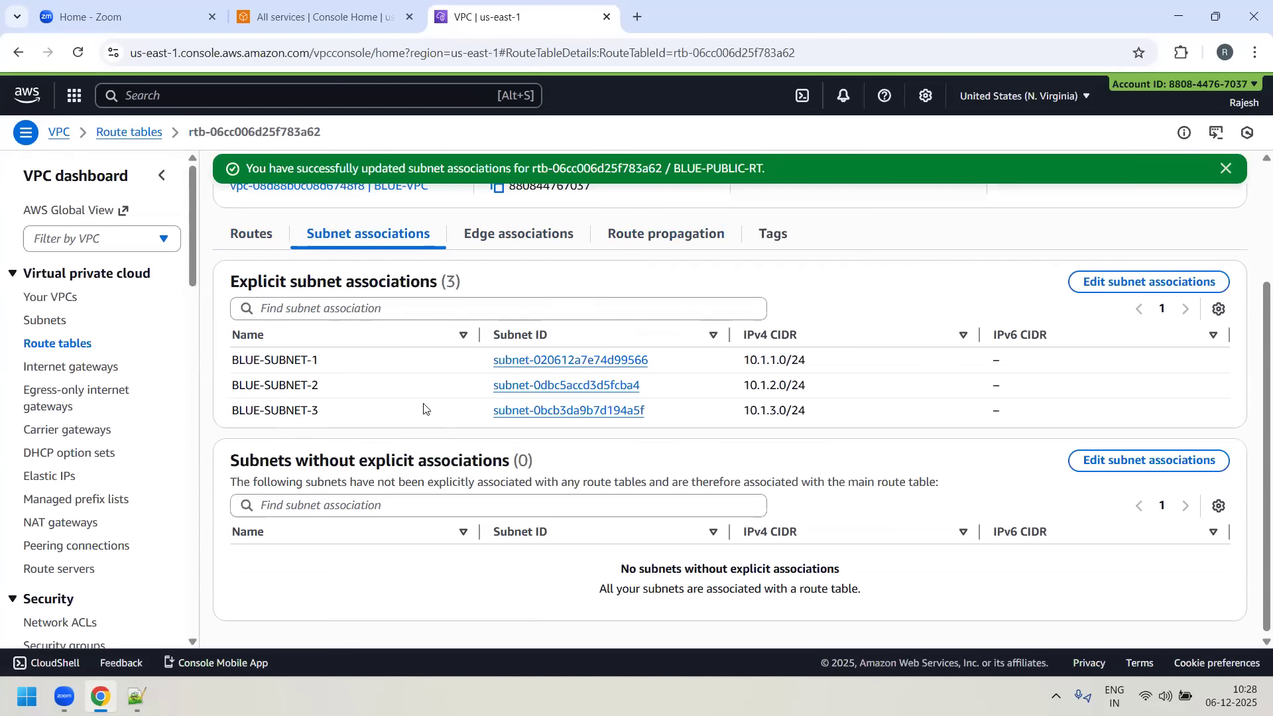
{"action": "scroll", "coordinate": [431, 415], "scroll_direction": "up", "scroll_amount": 2}
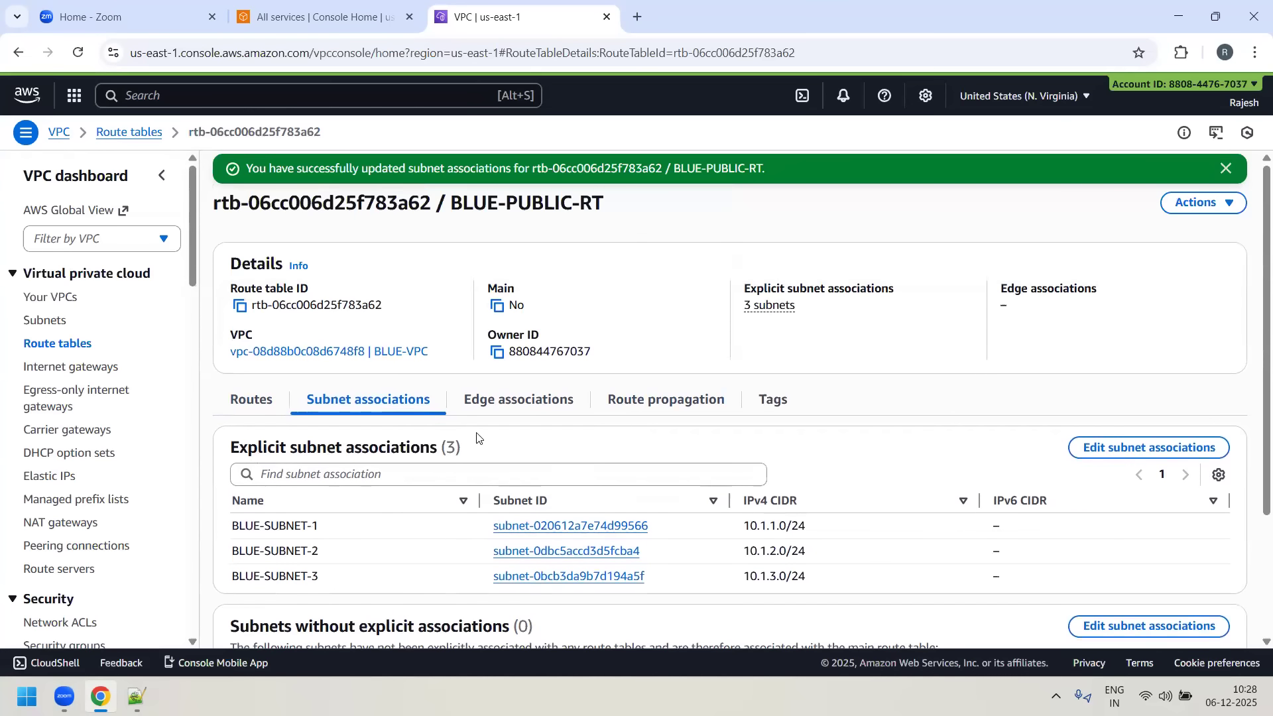
{"action": "left_click", "coordinate": [243, 400]}
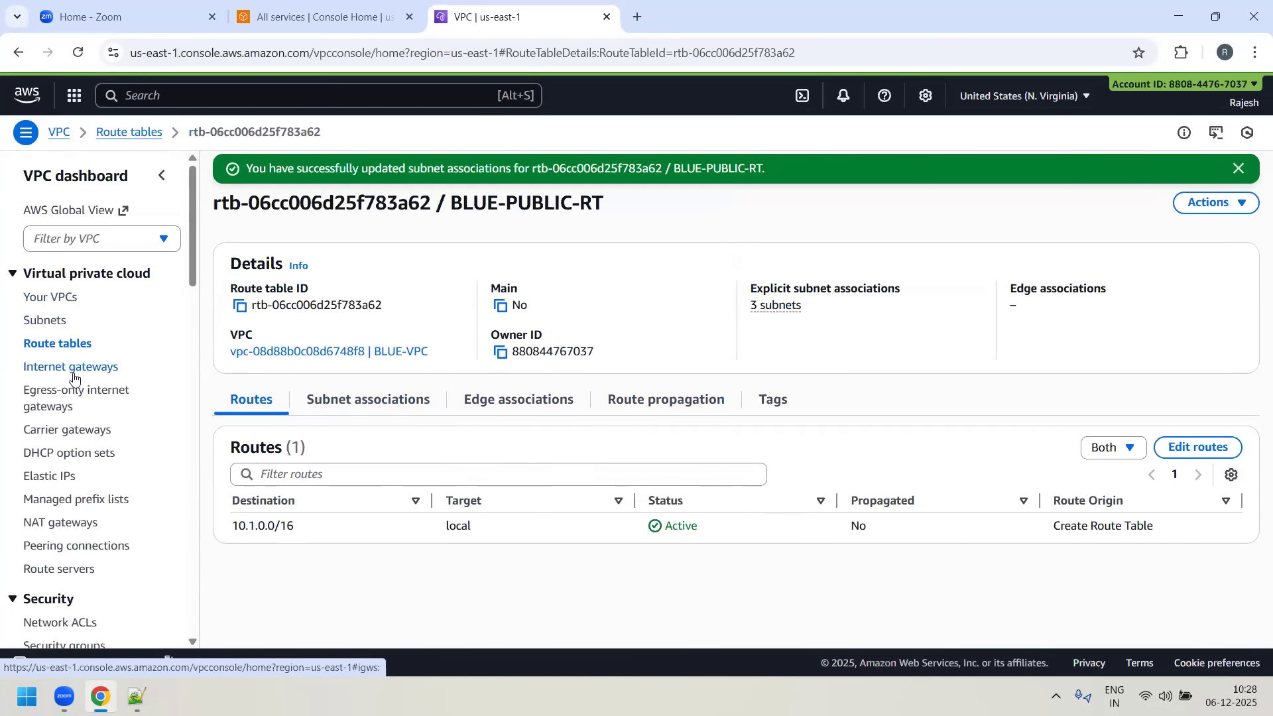
- Open the details of BLUE-VPC from the VPC list and copy its VPC ID
{"action": "scroll", "coordinate": [117, 395], "scroll_direction": "down", "scroll_amount": 1}
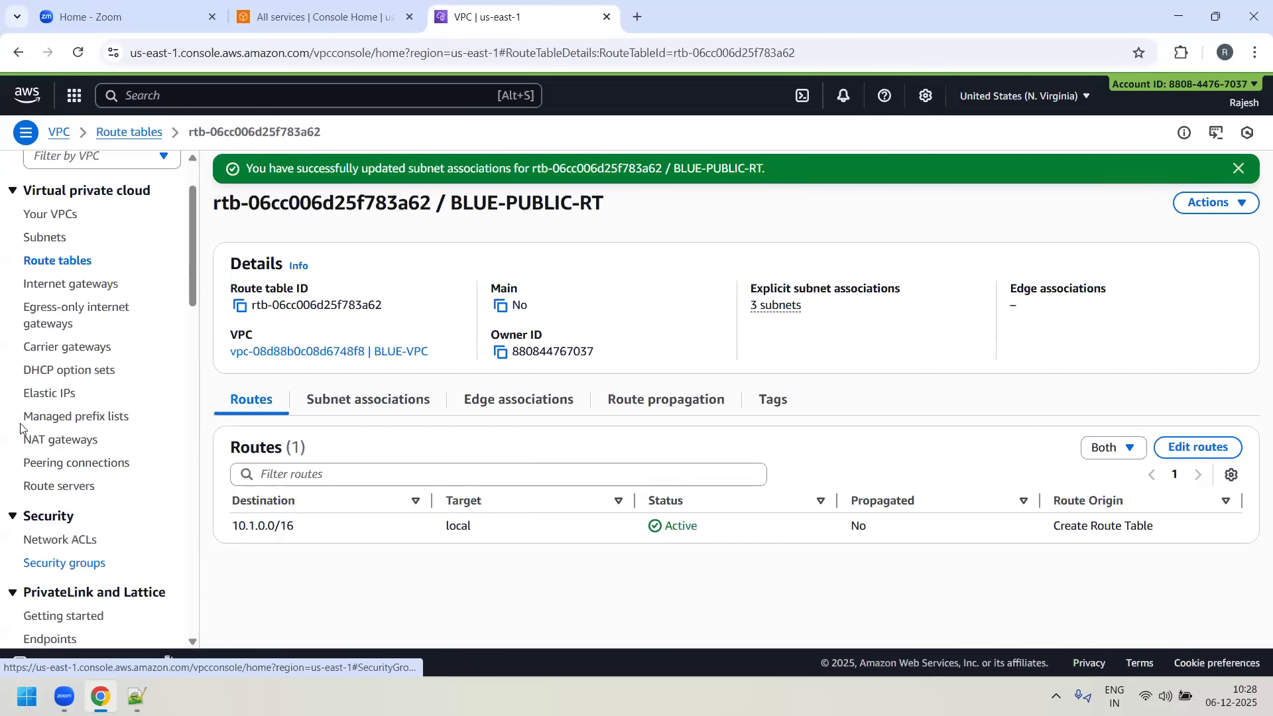
{"action": "scroll", "coordinate": [55, 292], "scroll_direction": "up", "scroll_amount": 1}
{"action": "left_click", "coordinate": [55, 299]}
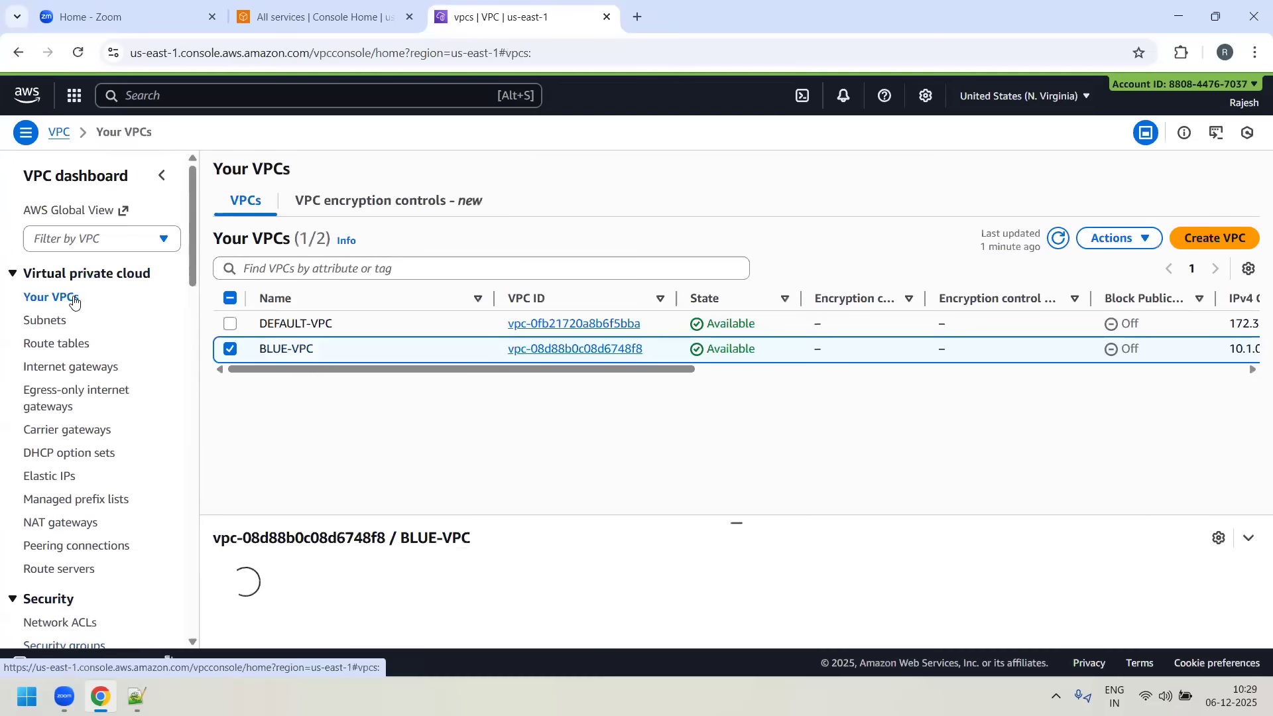
{"action": "left_click", "coordinate": [523, 348]}
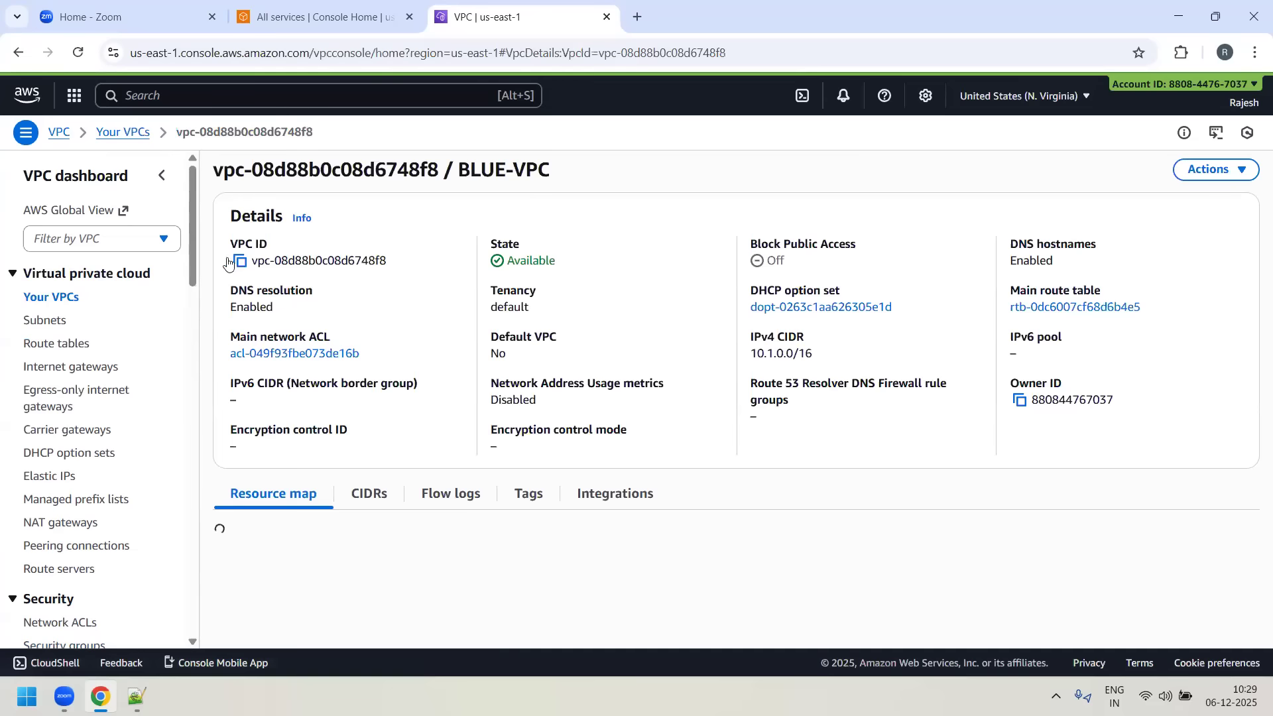
{"action": "left_click", "coordinate": [240, 261]}
- Refresh the security groups list and filter it by the copied BLUE-VPC ID
{"action": "scroll", "coordinate": [88, 455], "scroll_direction": "down", "scroll_amount": 3}
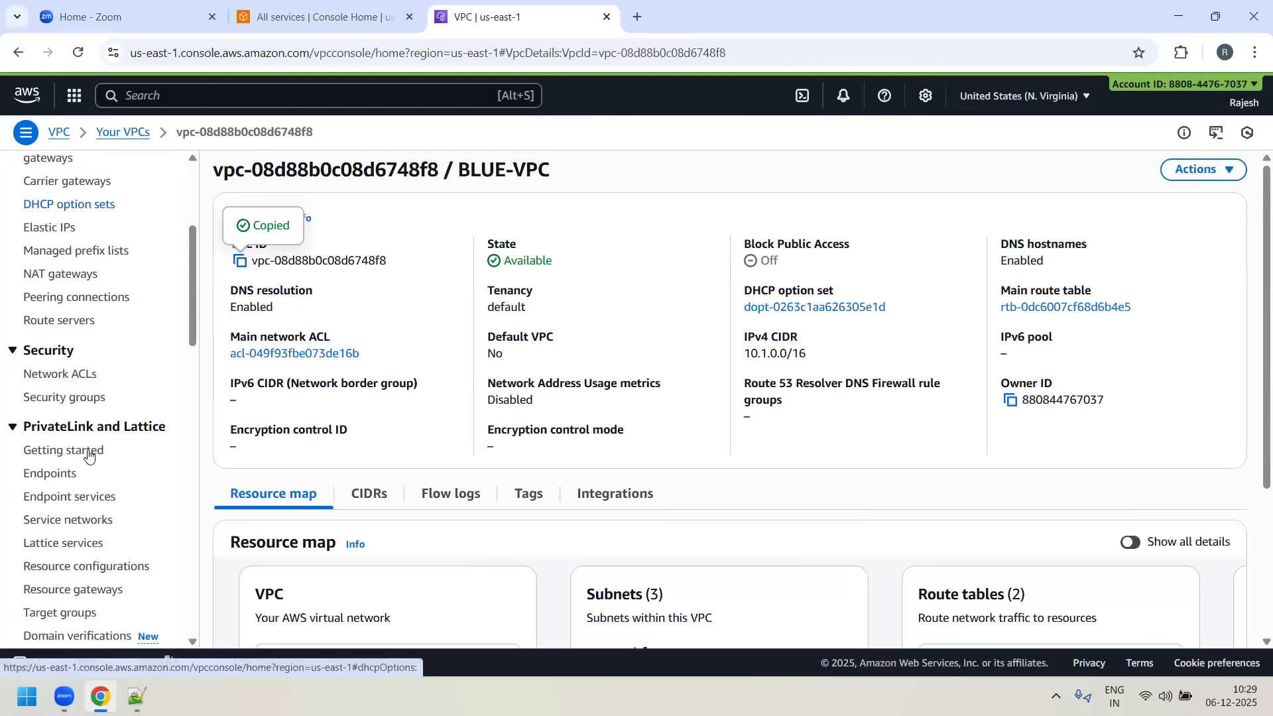
{"action": "left_click", "coordinate": [87, 400]}
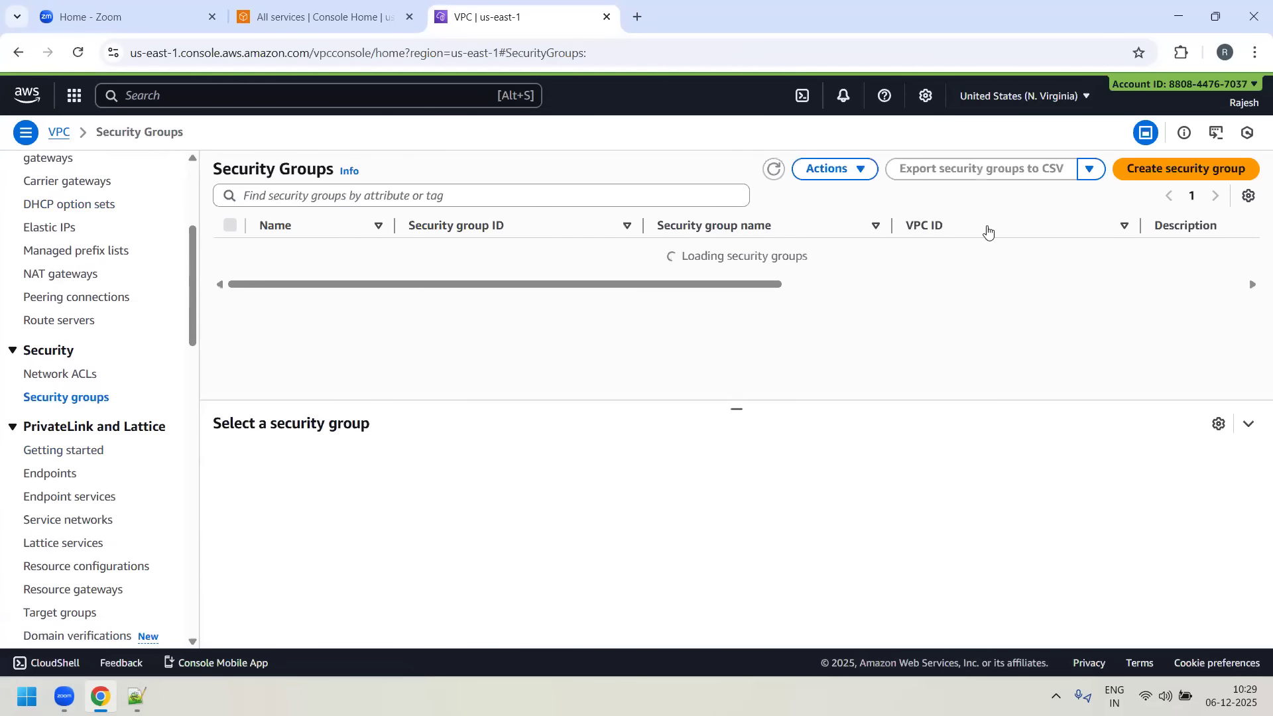
{"action": "left_click", "coordinate": [770, 172]}
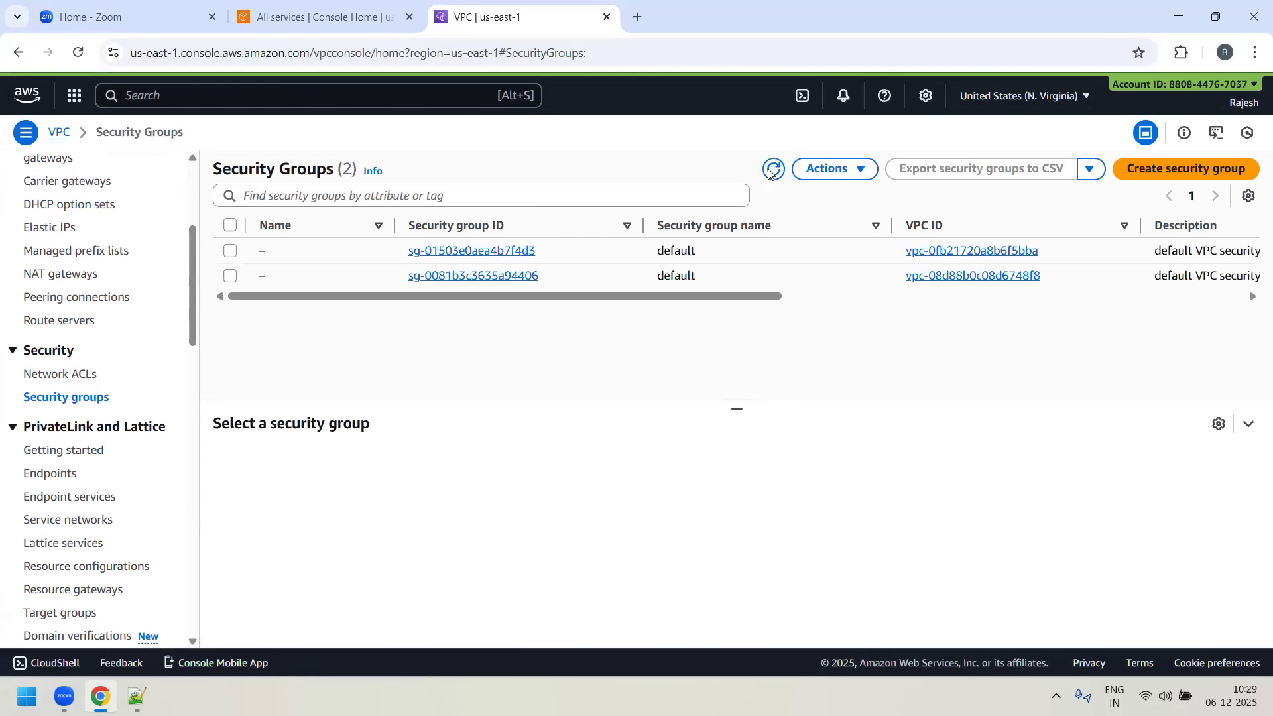
{"action": "left_click", "coordinate": [493, 189]}
{"action": "key", "text": "ctrl+v"}
{"action": "key", "text": "Return"}
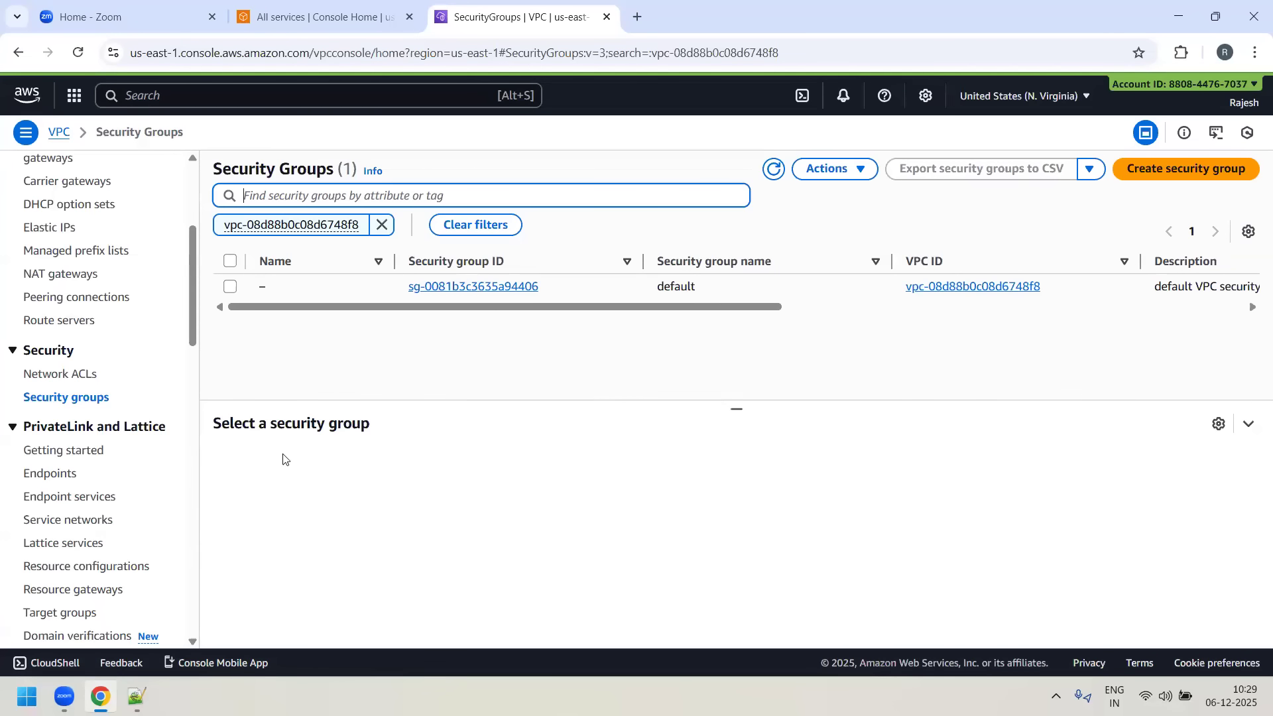
- Start a new security group with BLUE-ALLOW-SG as both name and description, and assign it to BLUE-VPC
{"action": "left_click", "coordinate": [1152, 173]}
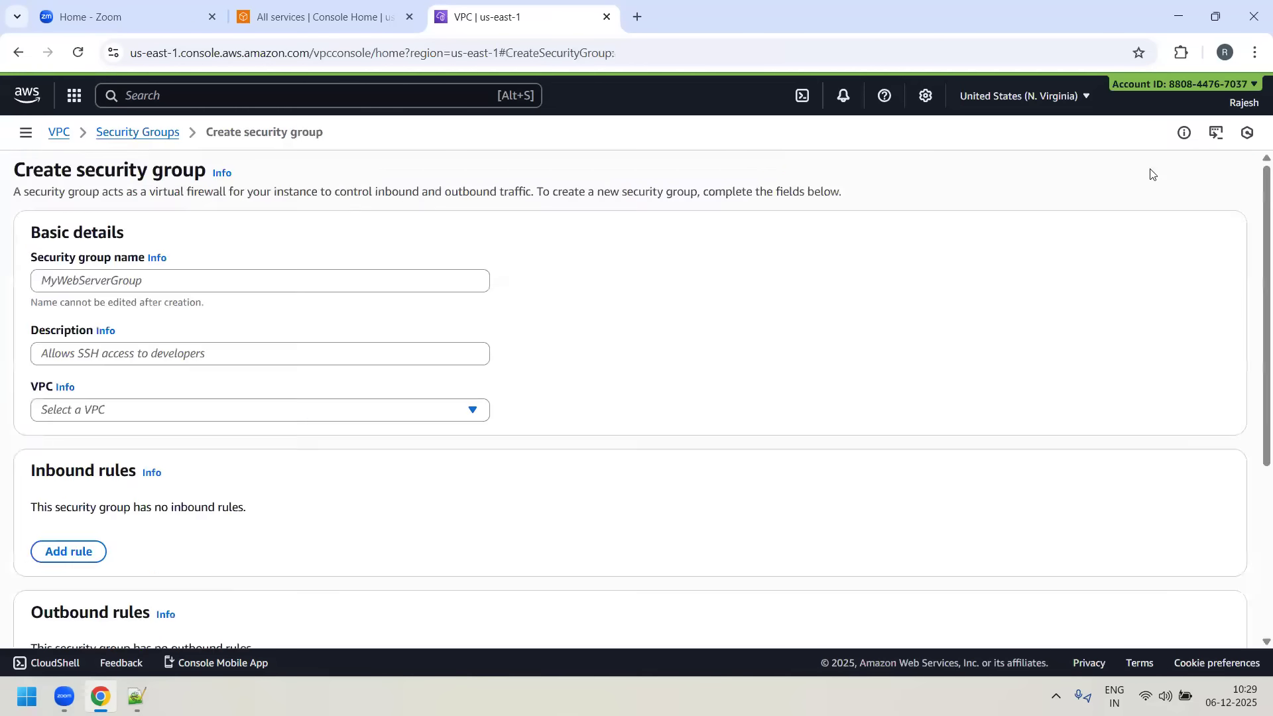
{"action": "left_click", "coordinate": [249, 273]}
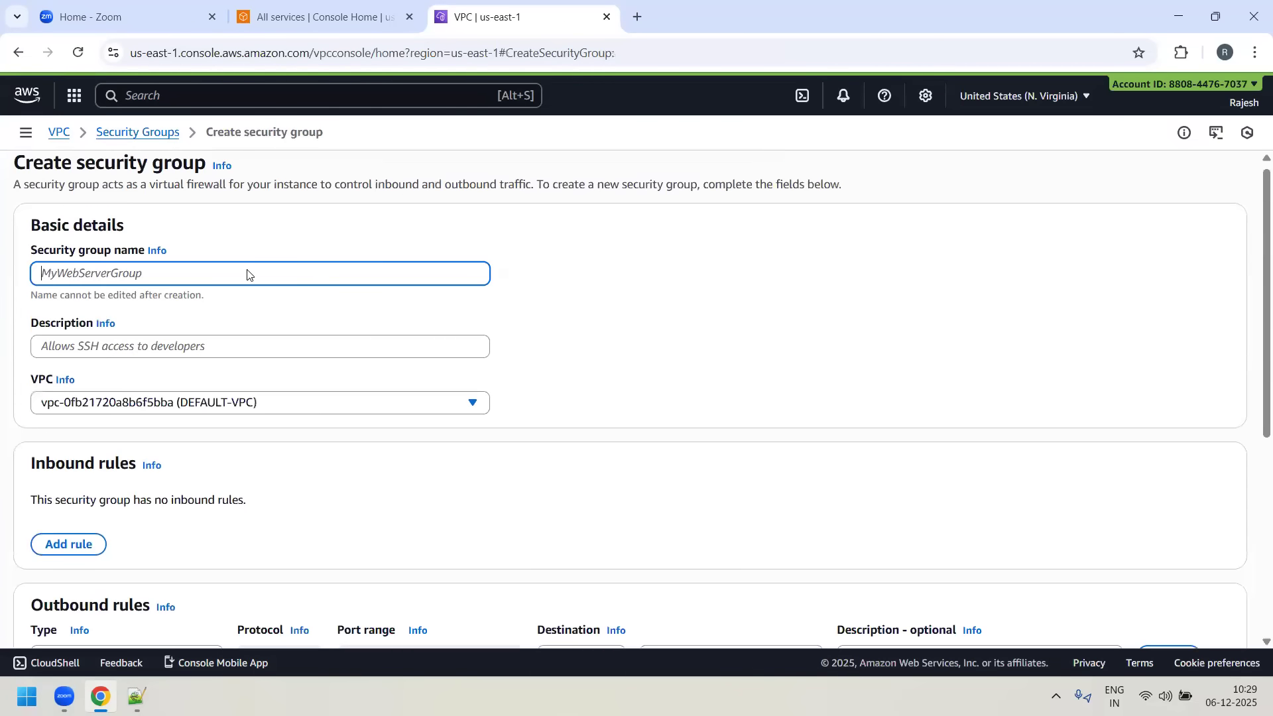
{"action": "type", "text": "BLUE"}
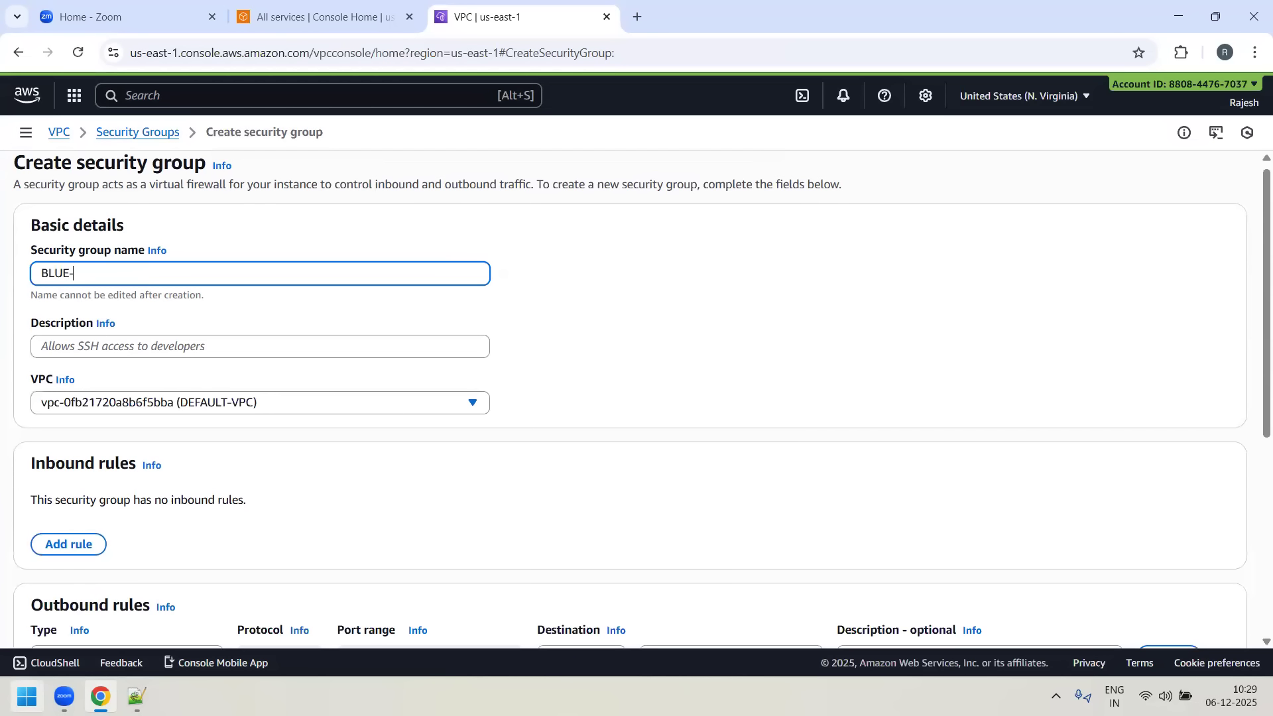
{"action": "type", "text": "-ALLOW-SG"}
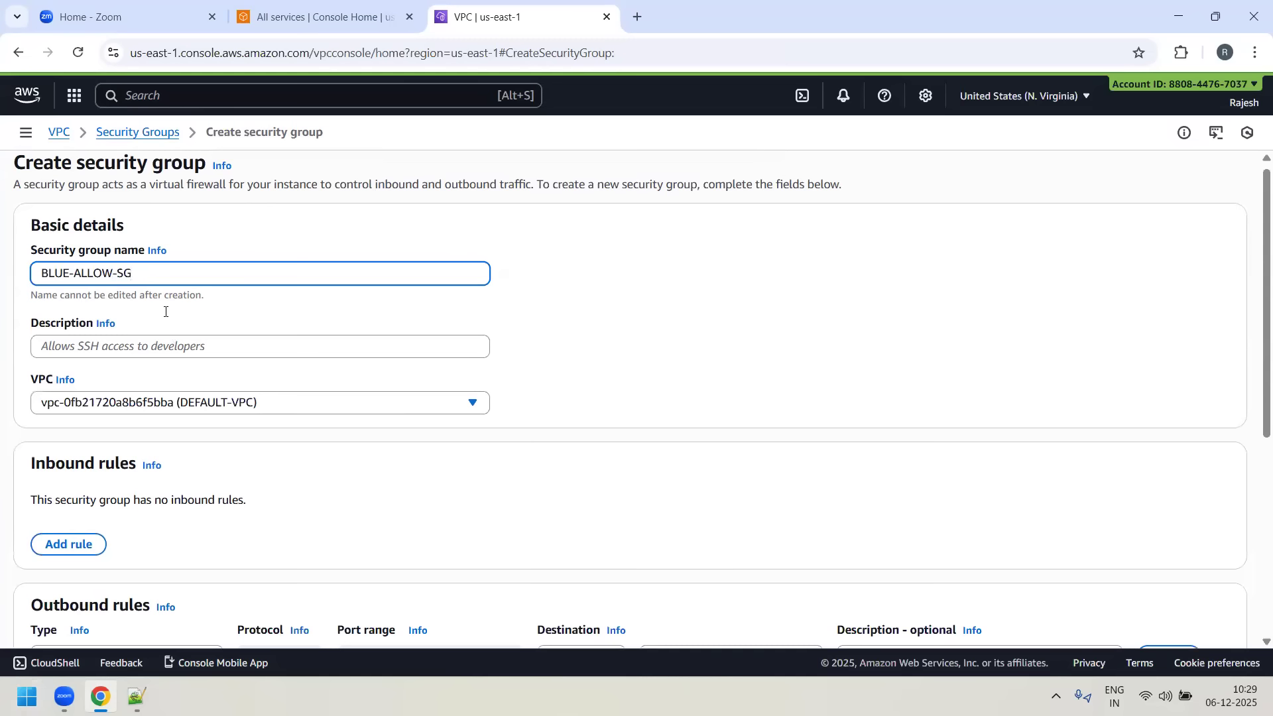
{"action": "key", "text": "ctrl+a"}
{"action": "key", "text": "ctrl+c"}
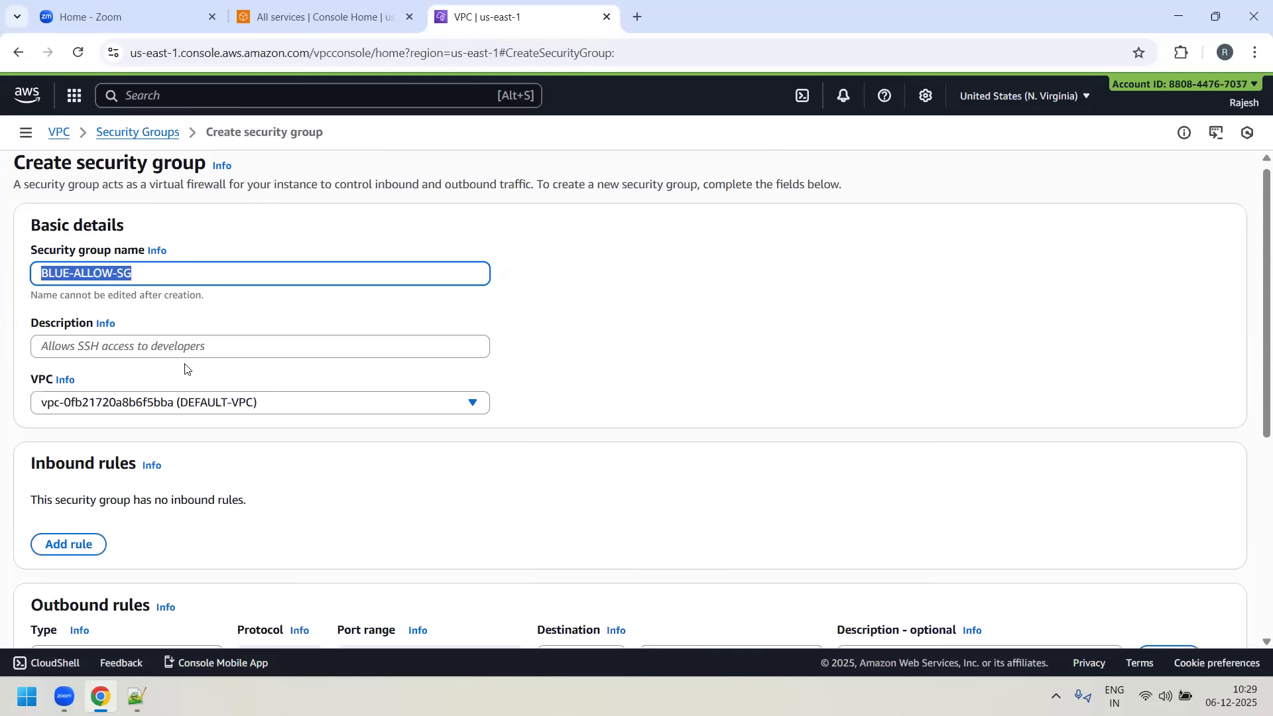
{"action": "left_click", "coordinate": [188, 347]}
{"action": "key", "text": "ctrl+v"}
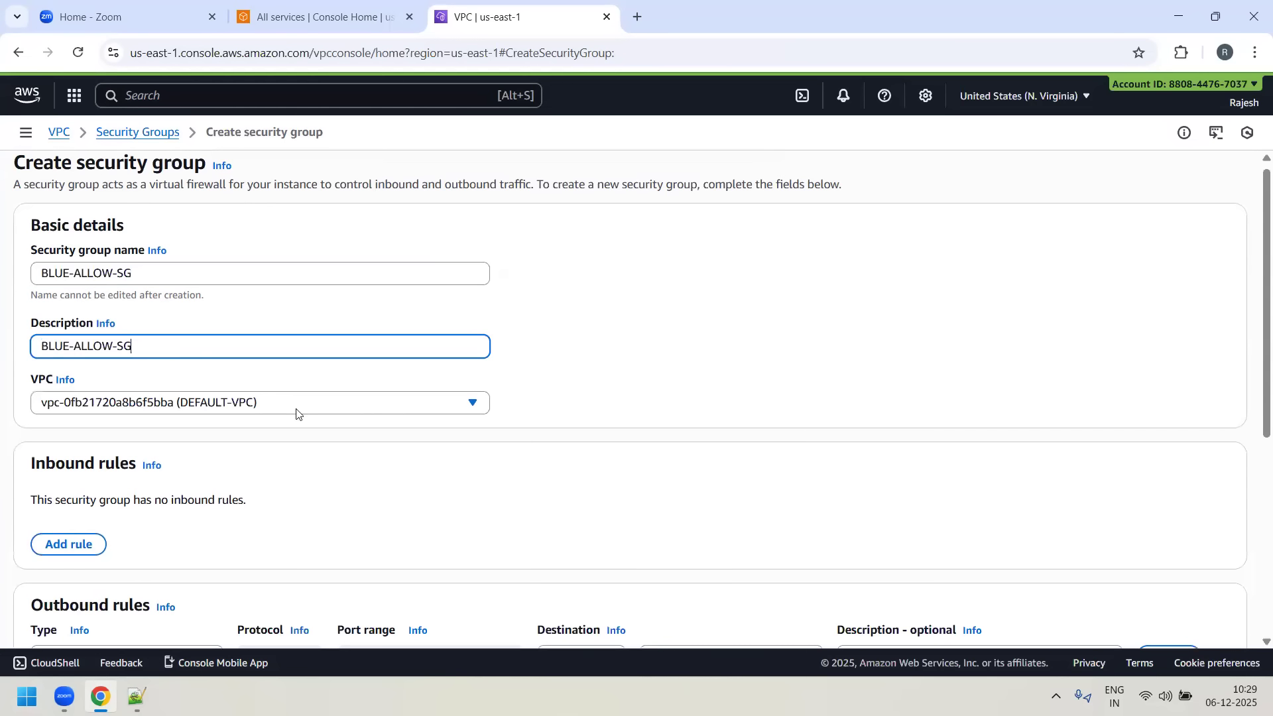
{"action": "left_click", "coordinate": [472, 403]}
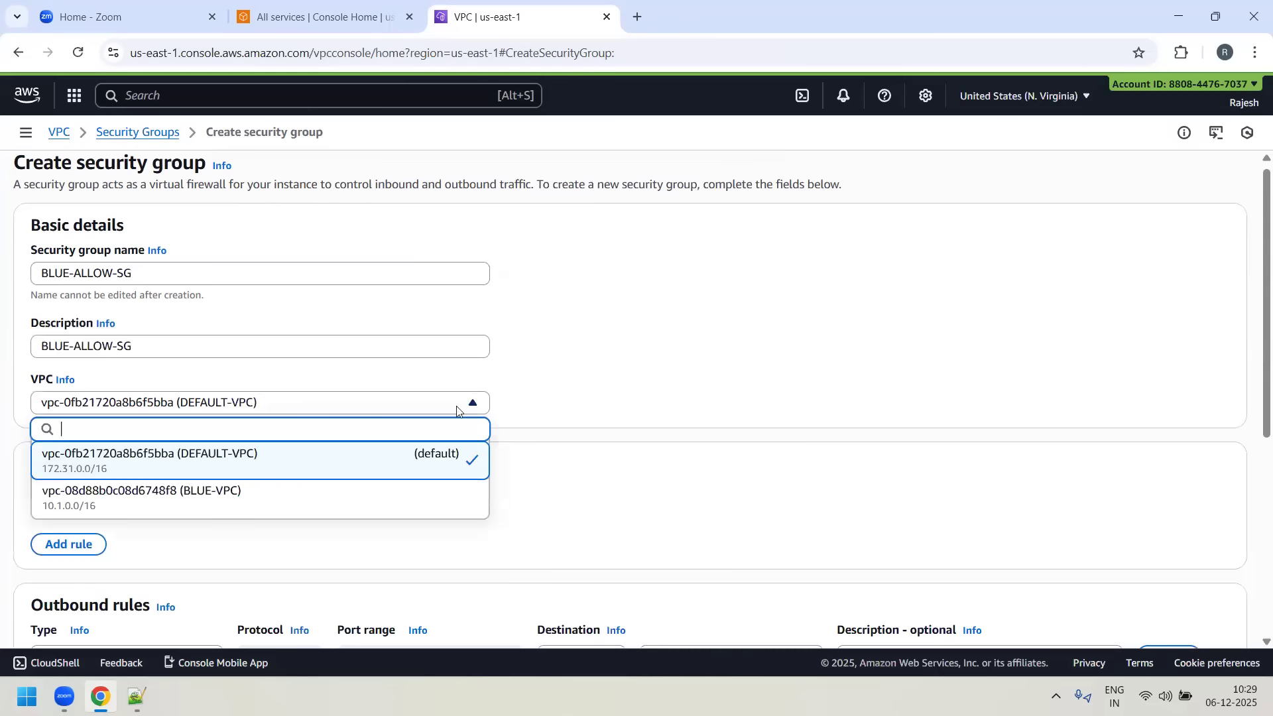
{"action": "left_click", "coordinate": [224, 497]}
- Add an inbound rule to the new security group that allows All traffic from Anywhere-IPv4
{"action": "scroll", "coordinate": [798, 349], "scroll_direction": "down", "scroll_amount": 4}
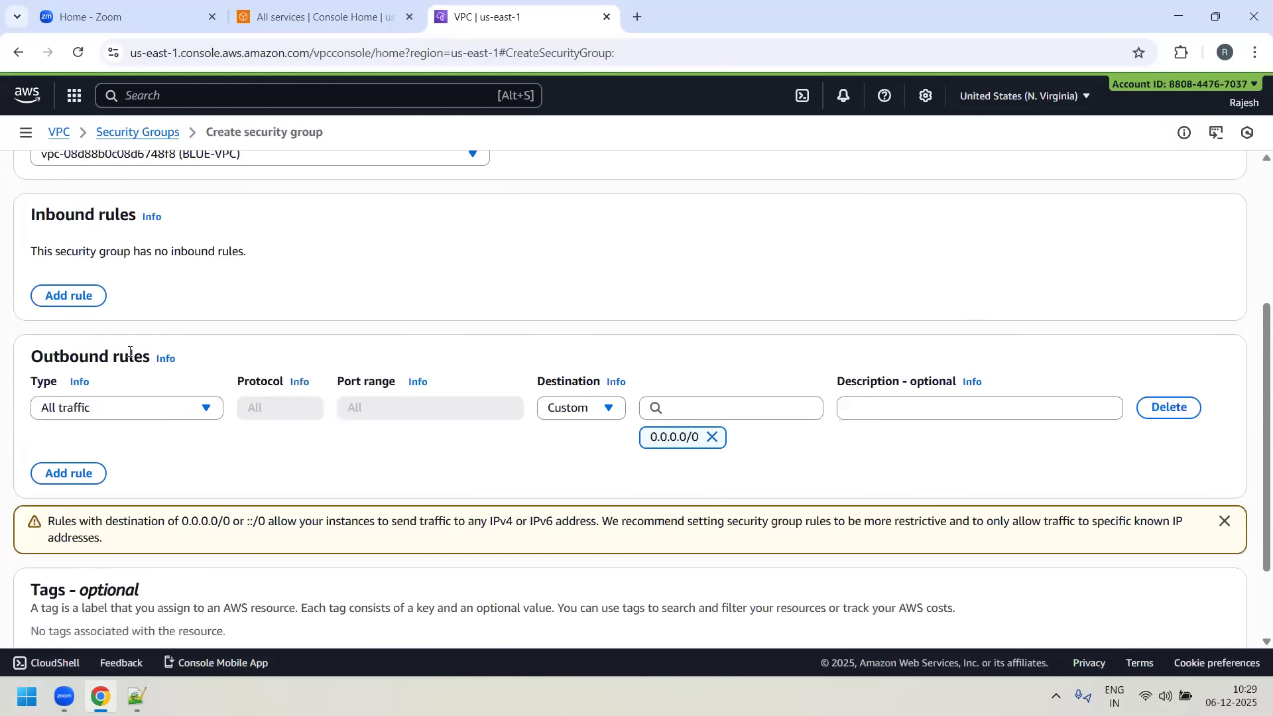
{"action": "scroll", "coordinate": [47, 448], "scroll_direction": "up", "scroll_amount": 1}
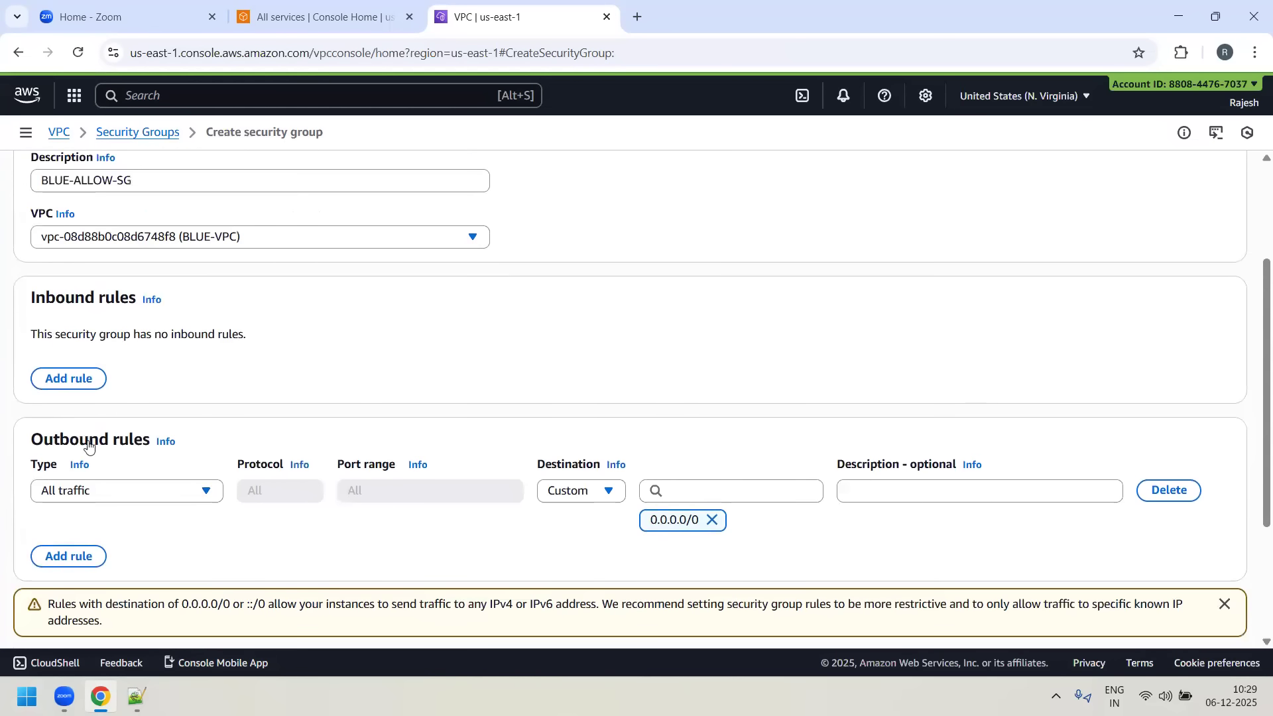
{"action": "left_click", "coordinate": [84, 380]}
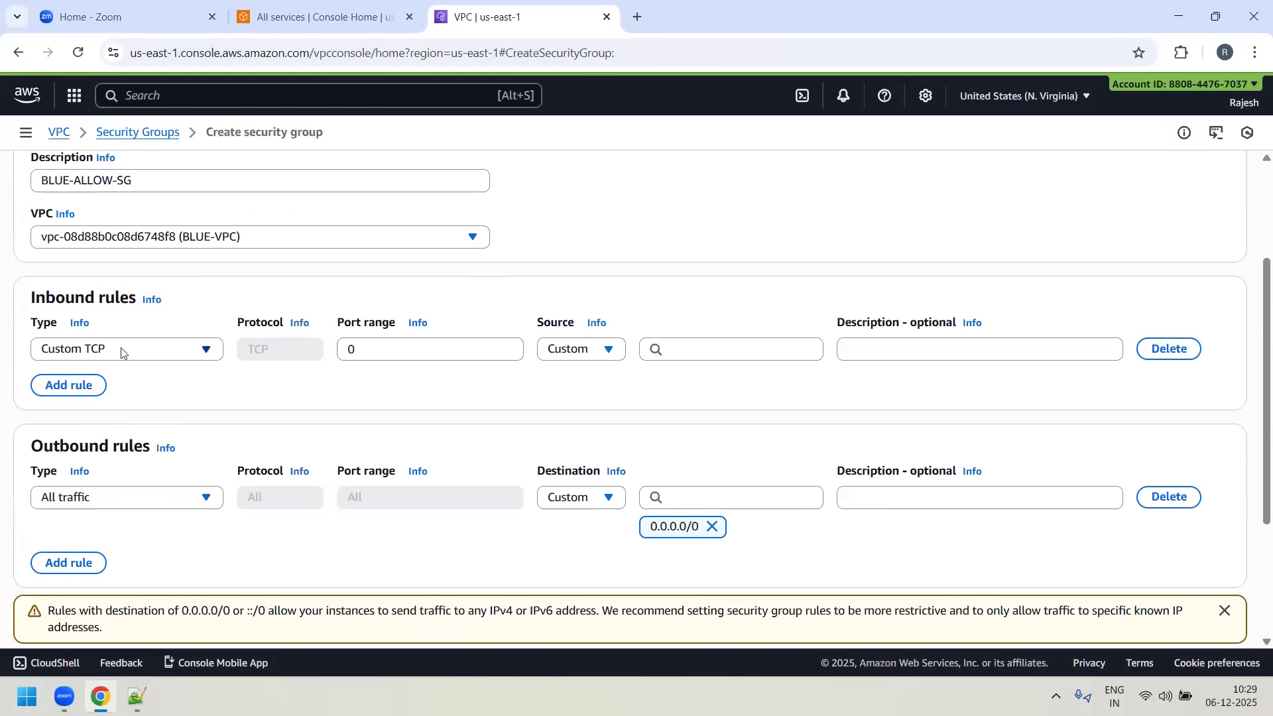
{"action": "left_click", "coordinate": [204, 352]}
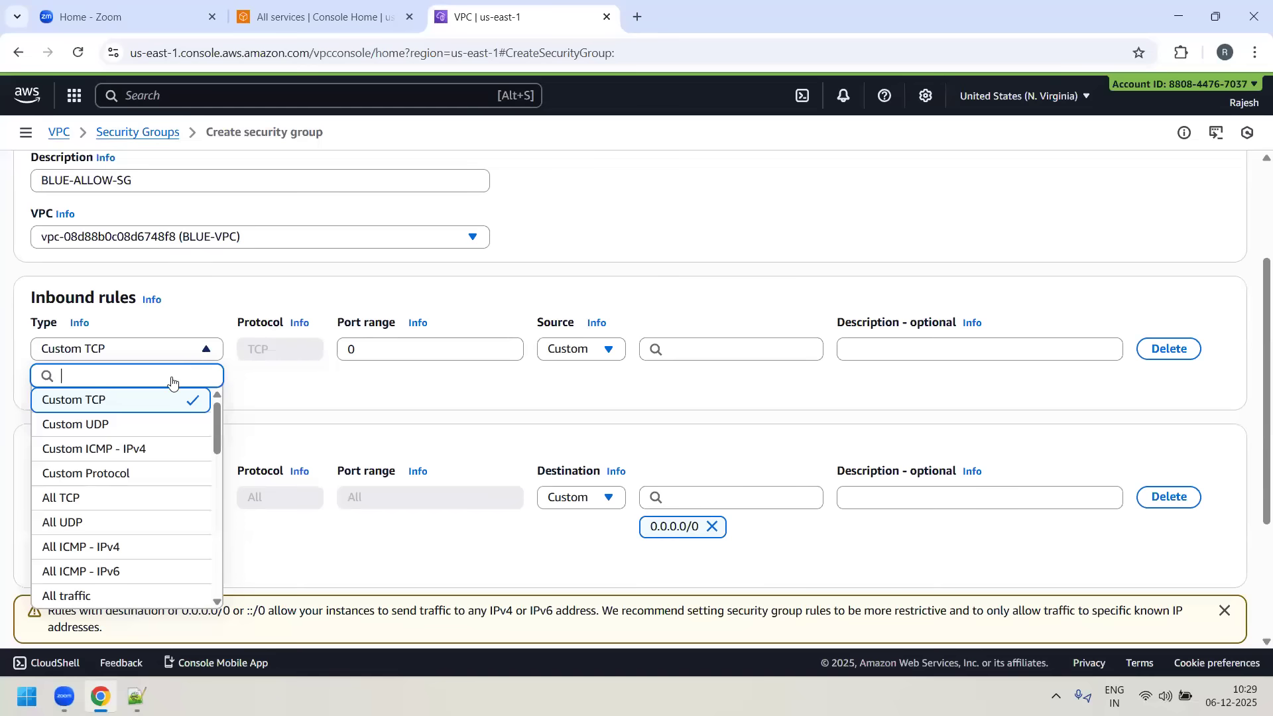
{"action": "scroll", "coordinate": [132, 490], "scroll_direction": "down", "scroll_amount": 2}
{"action": "left_click", "coordinate": [106, 515]}
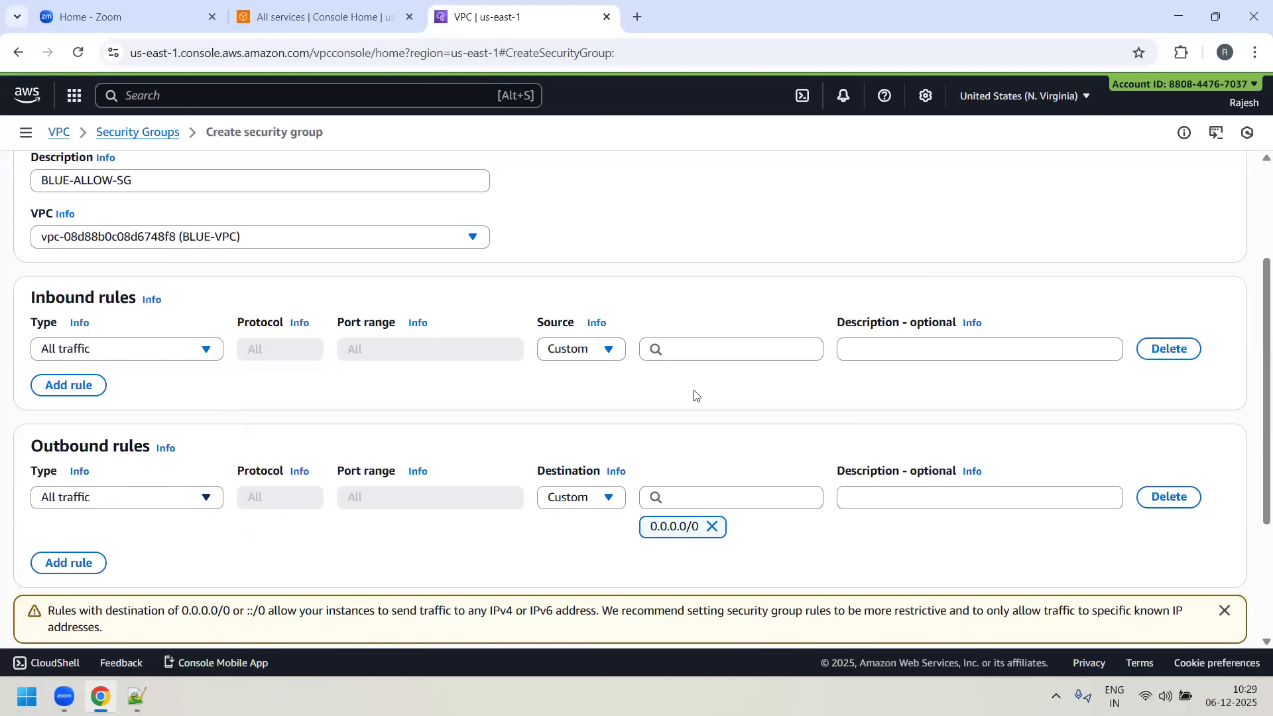
{"action": "left_click", "coordinate": [615, 351]}
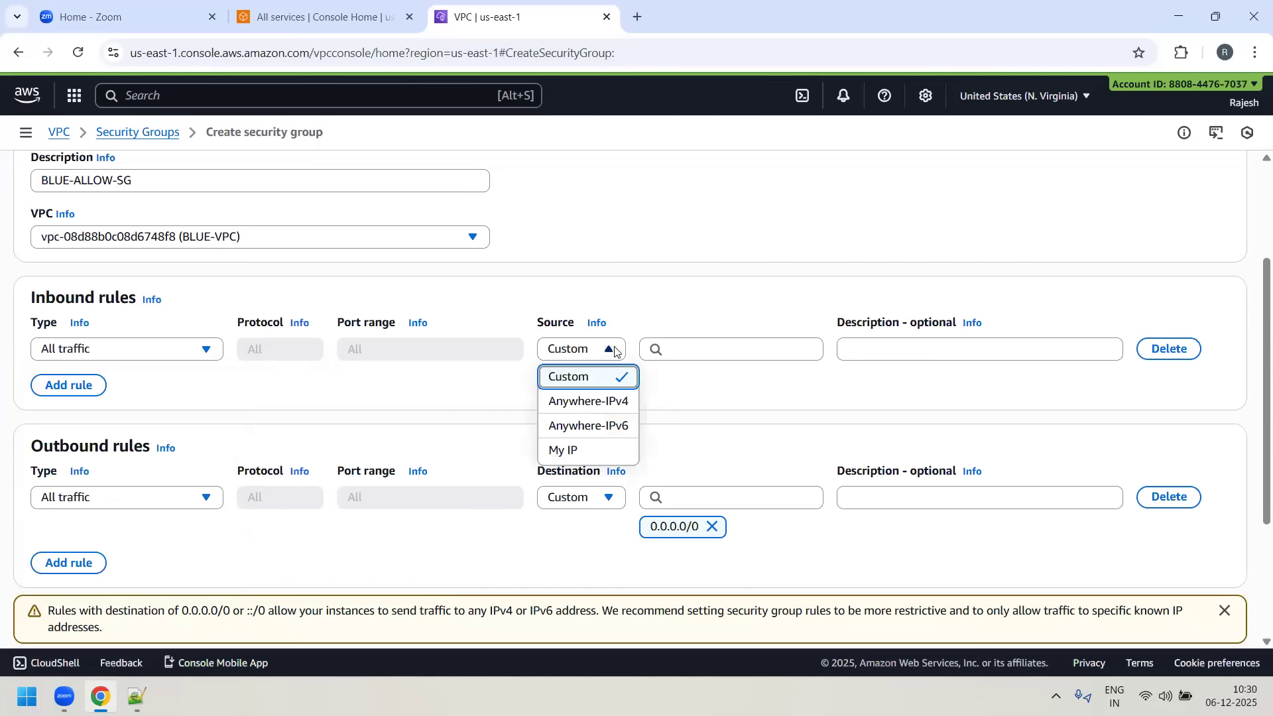
{"action": "left_click", "coordinate": [602, 402]}
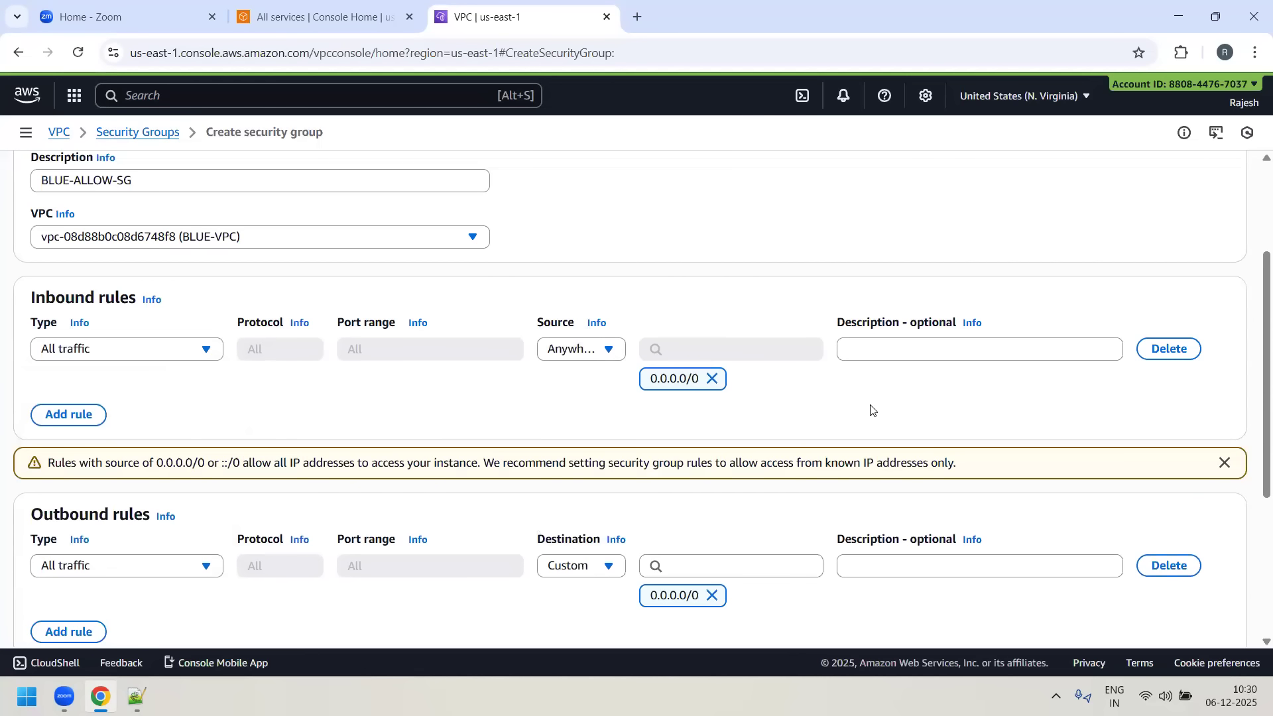
- Create the BLUE-ALLOW-SG security group, keeping its default outbound rule for All traffic to 0.0.0.0/0
{"action": "scroll", "coordinate": [906, 400], "scroll_direction": "down", "scroll_amount": 2}
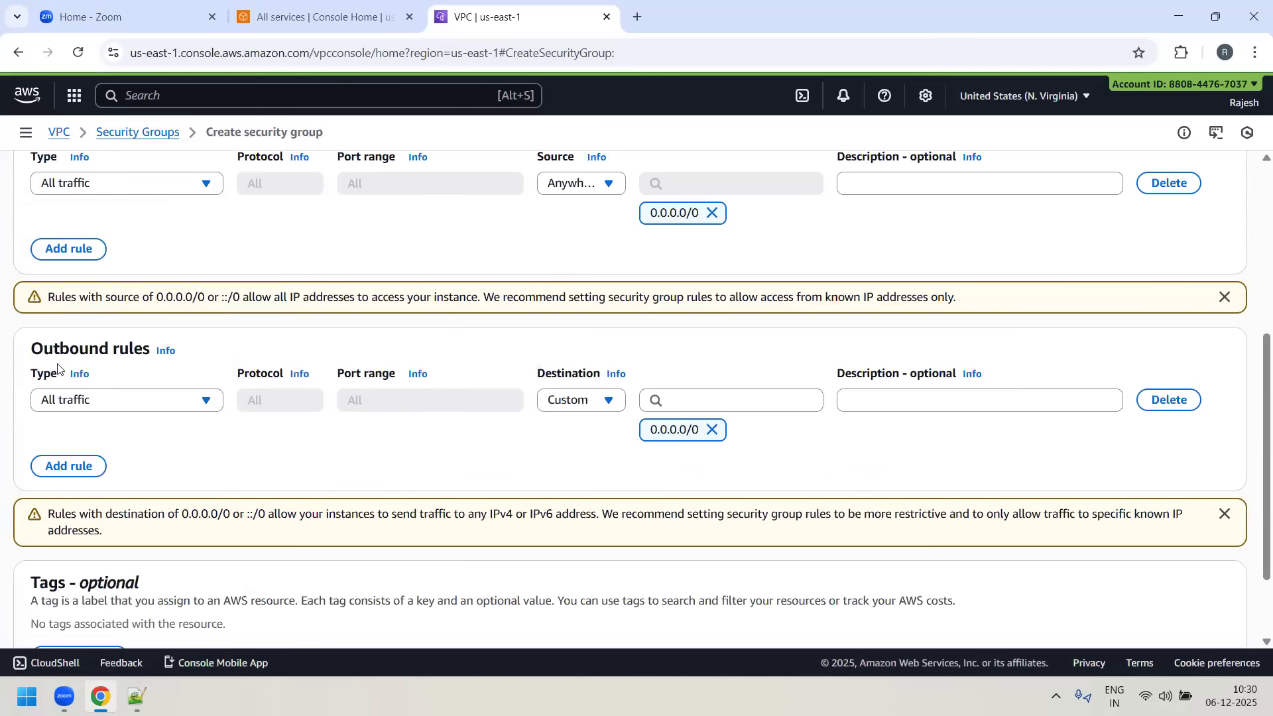
{"action": "scroll", "coordinate": [710, 491], "scroll_direction": "down", "scroll_amount": 2}
{"action": "left_click", "coordinate": [1153, 614]}
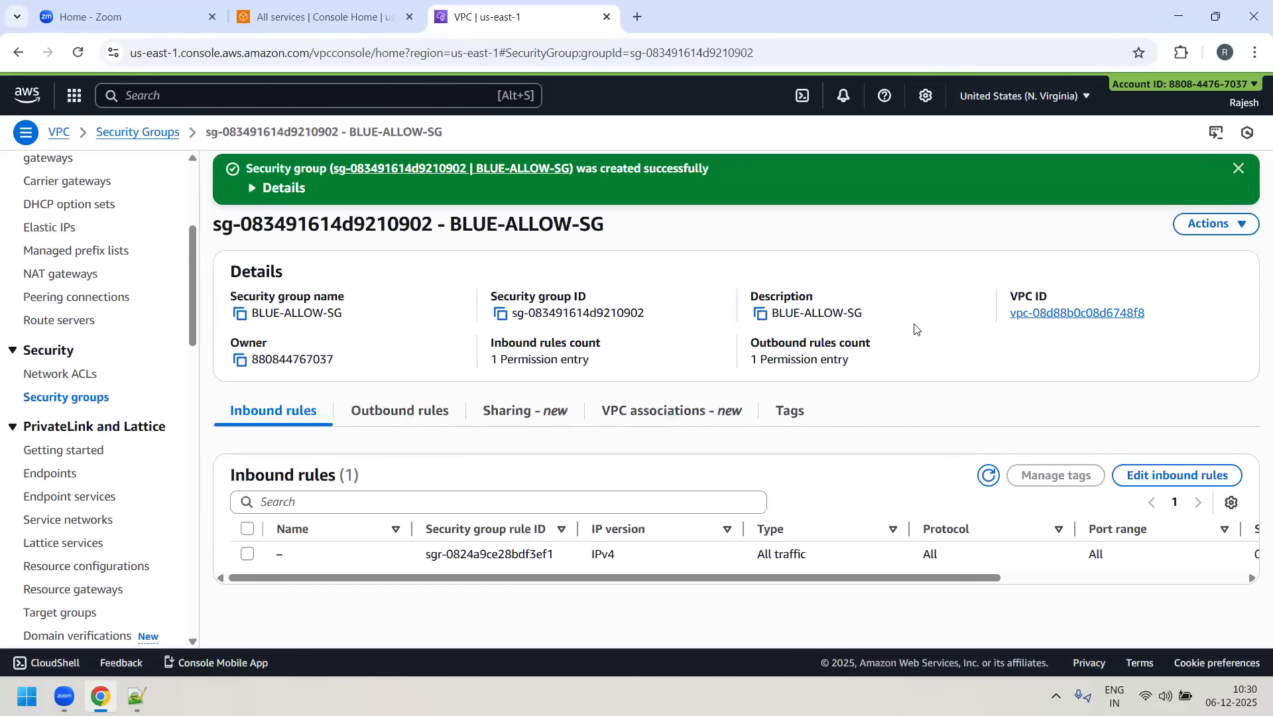
{"action": "left_click_drag", "start_coordinate": [490, 214], "coordinate": [605, 224]}
- Return to the security groups list and set the new group's Name tag to BLUE-ALLOW-SG
{"action": "left_click", "coordinate": [36, 398]}
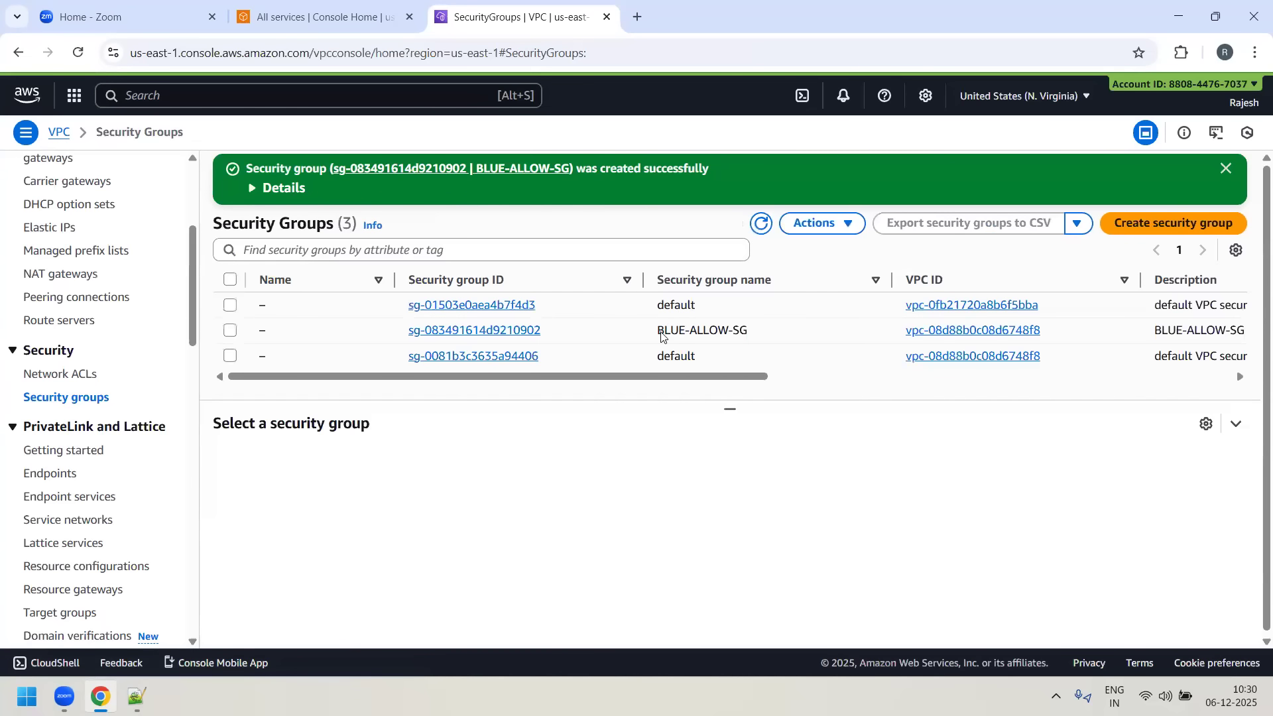
{"action": "left_click_drag", "start_coordinate": [659, 332], "coordinate": [762, 329]}
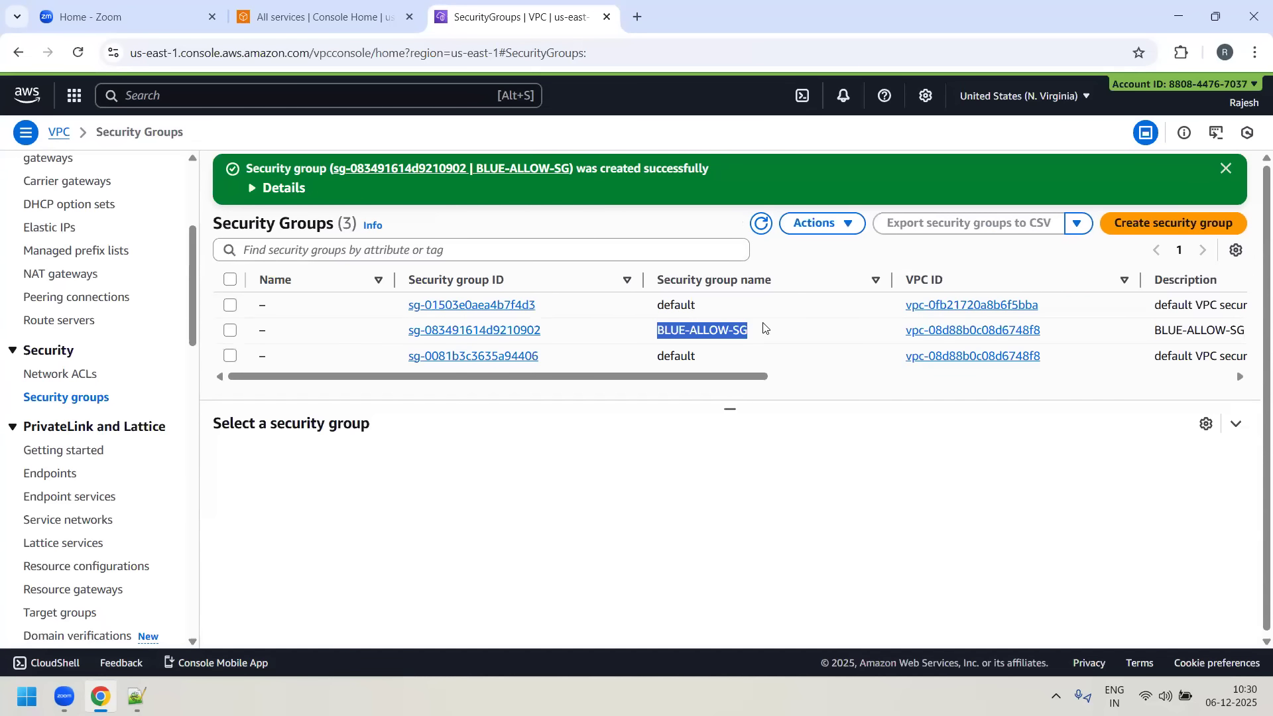
{"action": "left_click", "coordinate": [276, 331]}
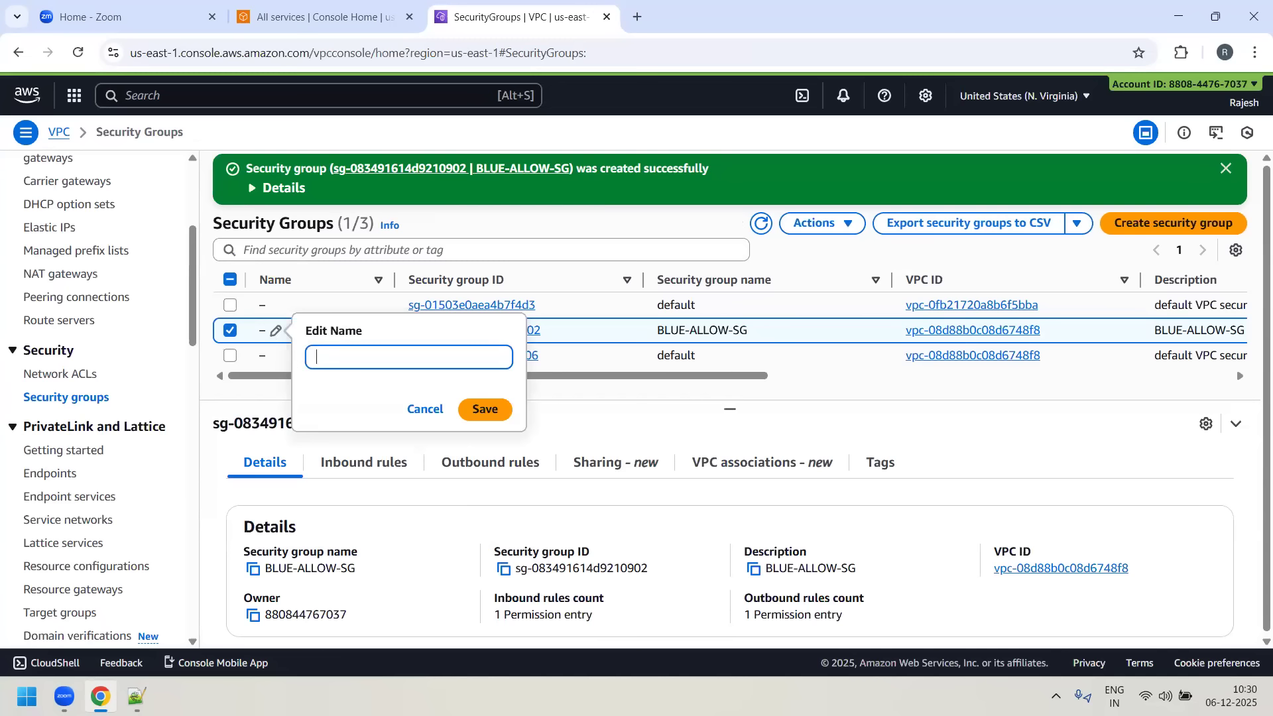
{"action": "type", "text": "UE-ALLOW-SG"}
{"action": "left_click", "coordinate": [494, 408]}
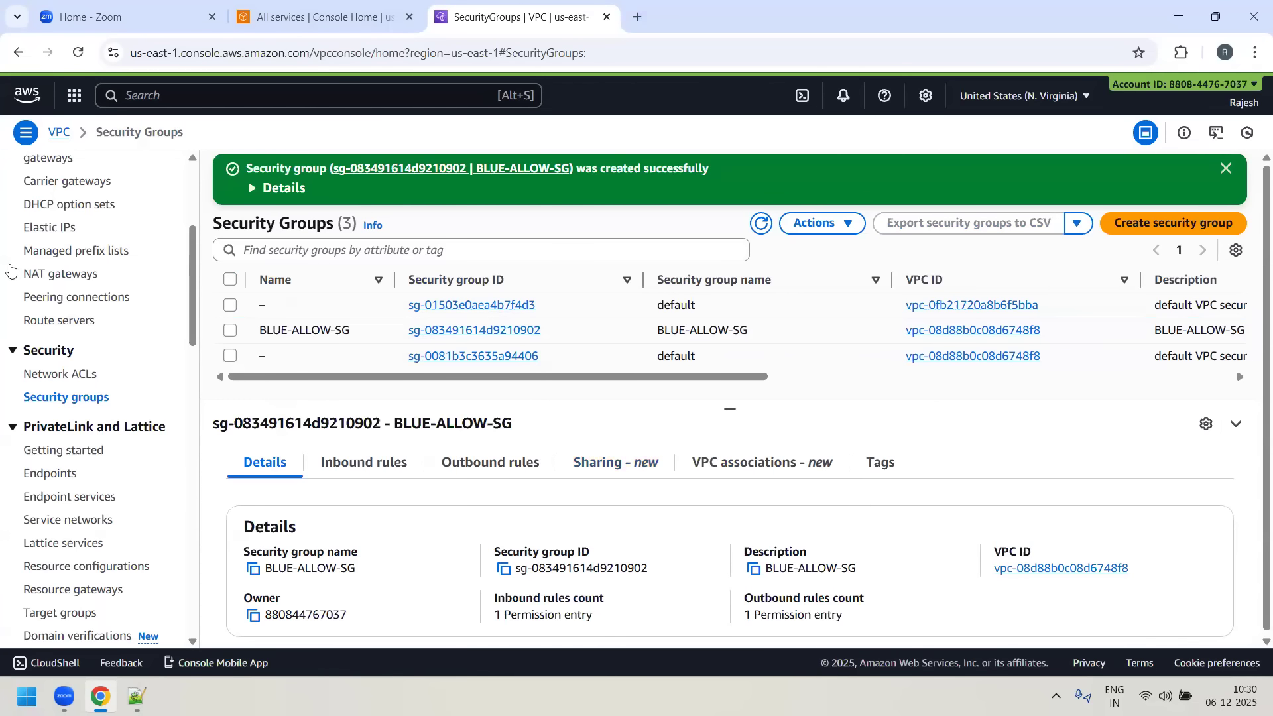
- Open Paint and draw a large black rectangle across the left half of the canvas as the region boundary
{"action": "scroll", "coordinate": [93, 312], "scroll_direction": "up", "scroll_amount": 5}
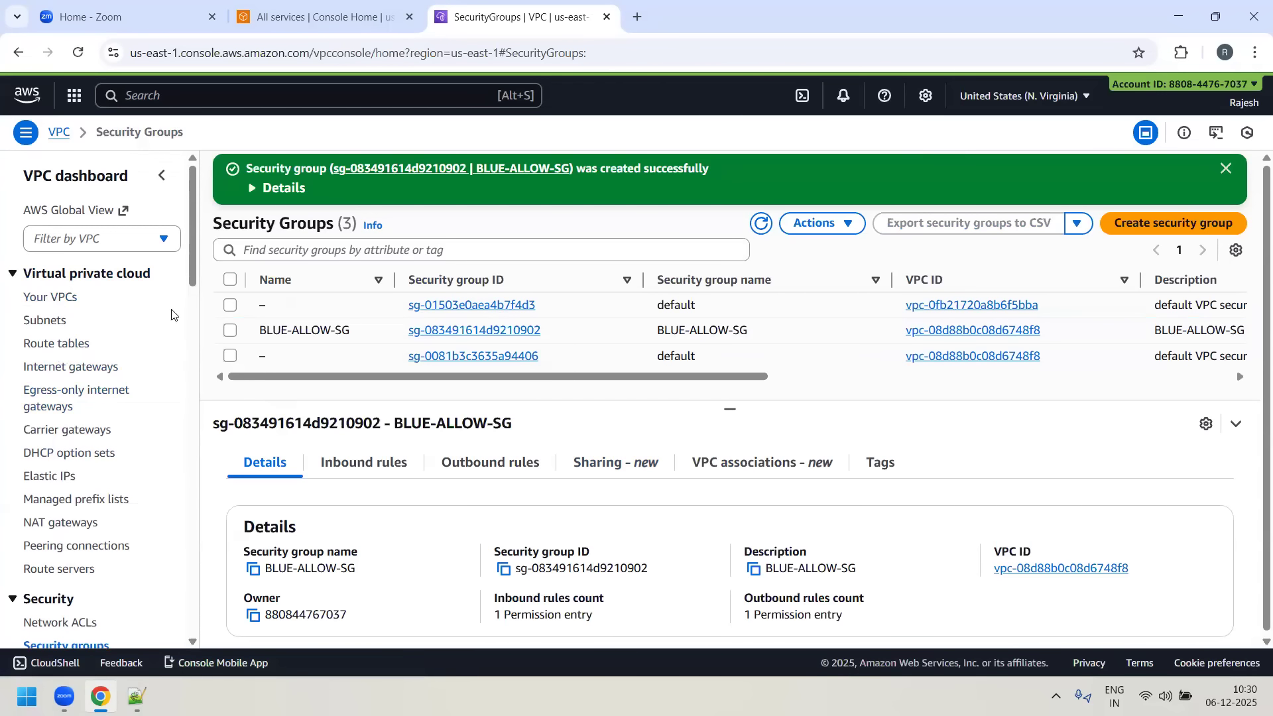
{"action": "key", "text": "super"}
{"action": "type", "text": "m"}
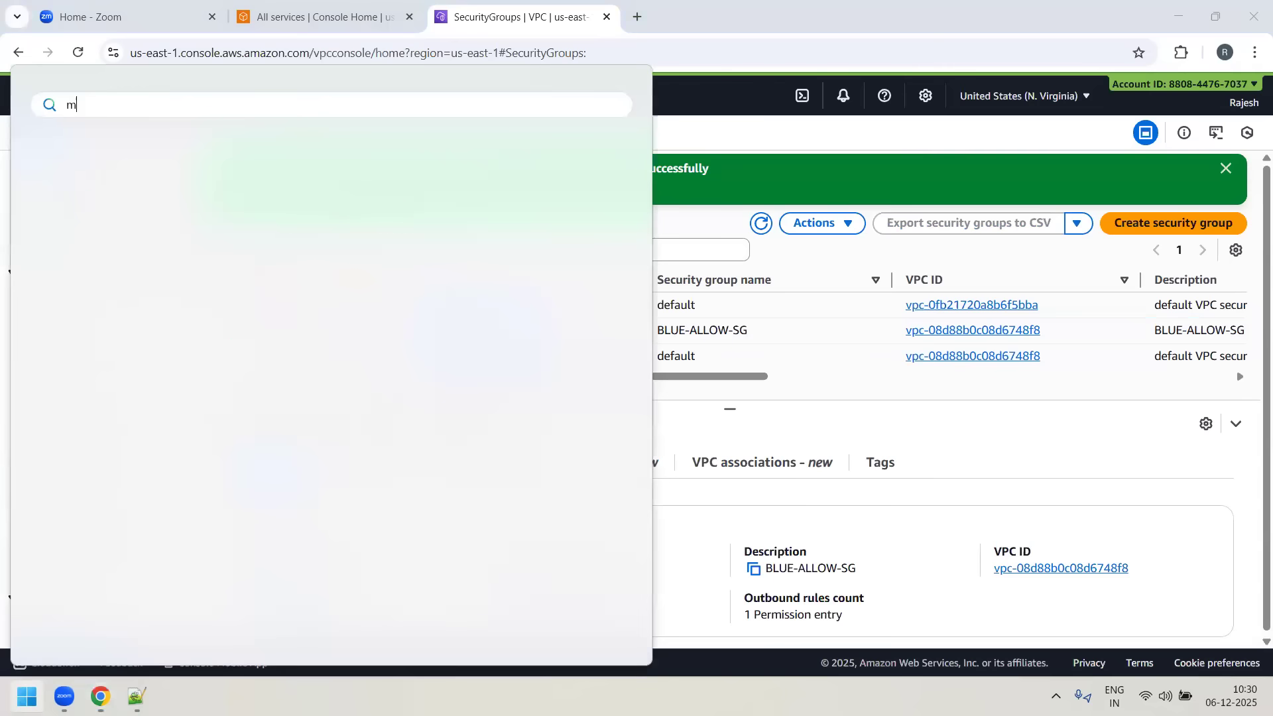
{"action": "type", "text": "spaint"}
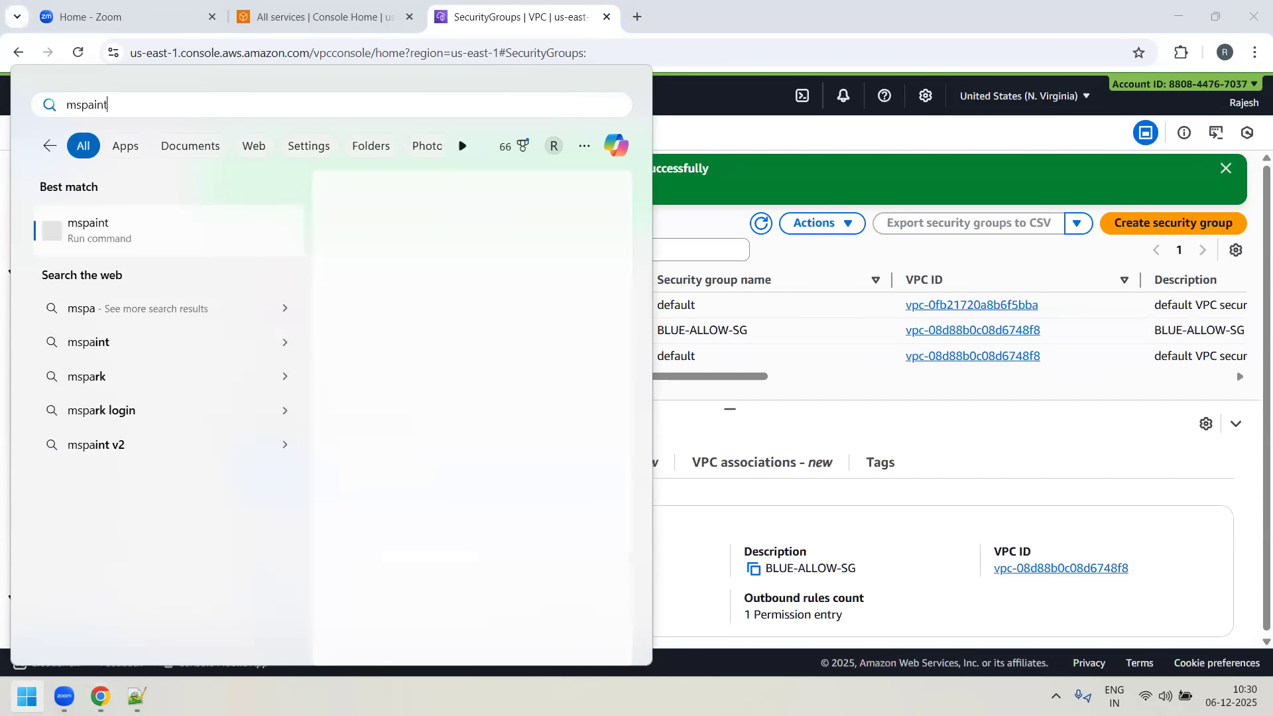
{"action": "key", "text": "Return"}
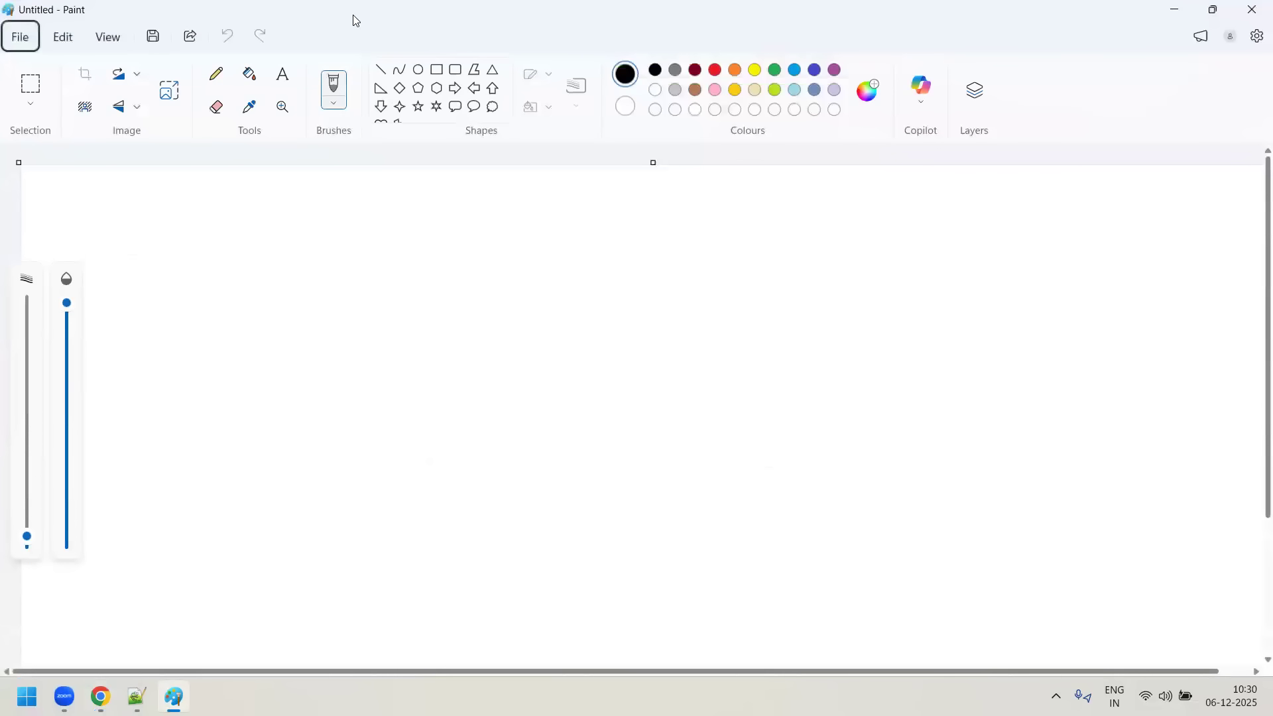
{"action": "left_click", "coordinate": [436, 69]}
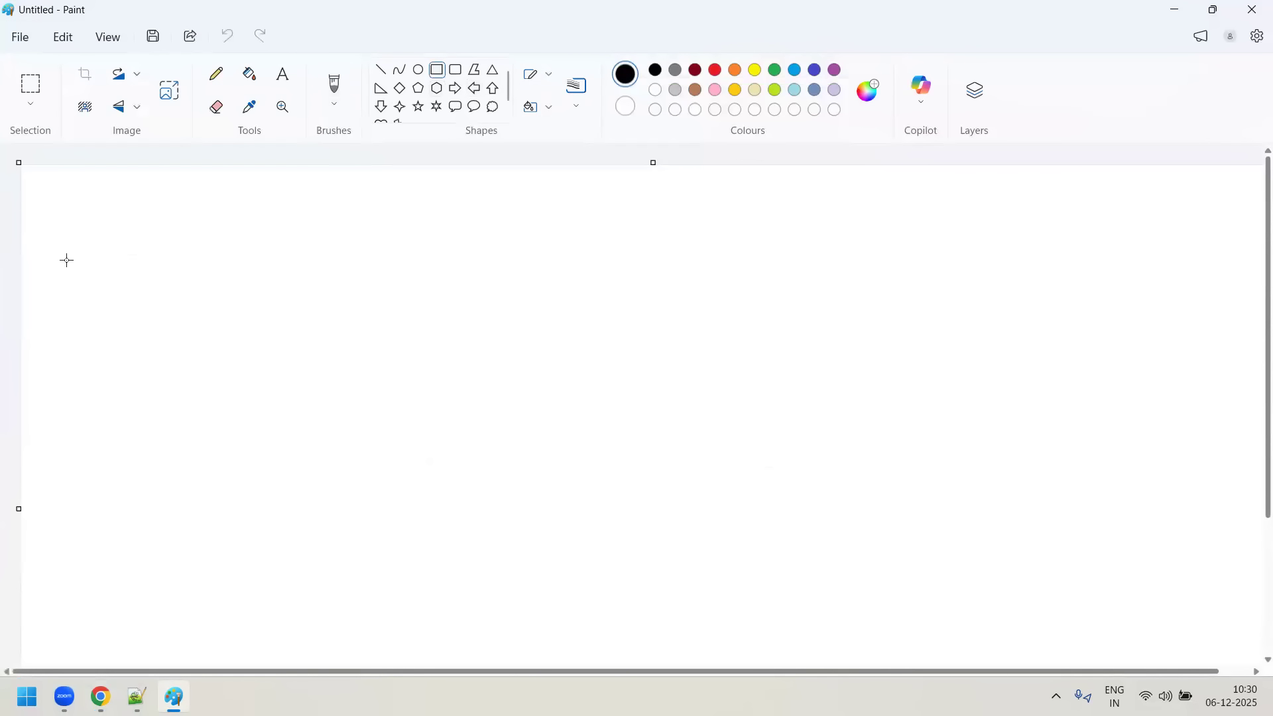
{"action": "left_click_drag", "start_coordinate": [54, 209], "coordinate": [715, 632]}
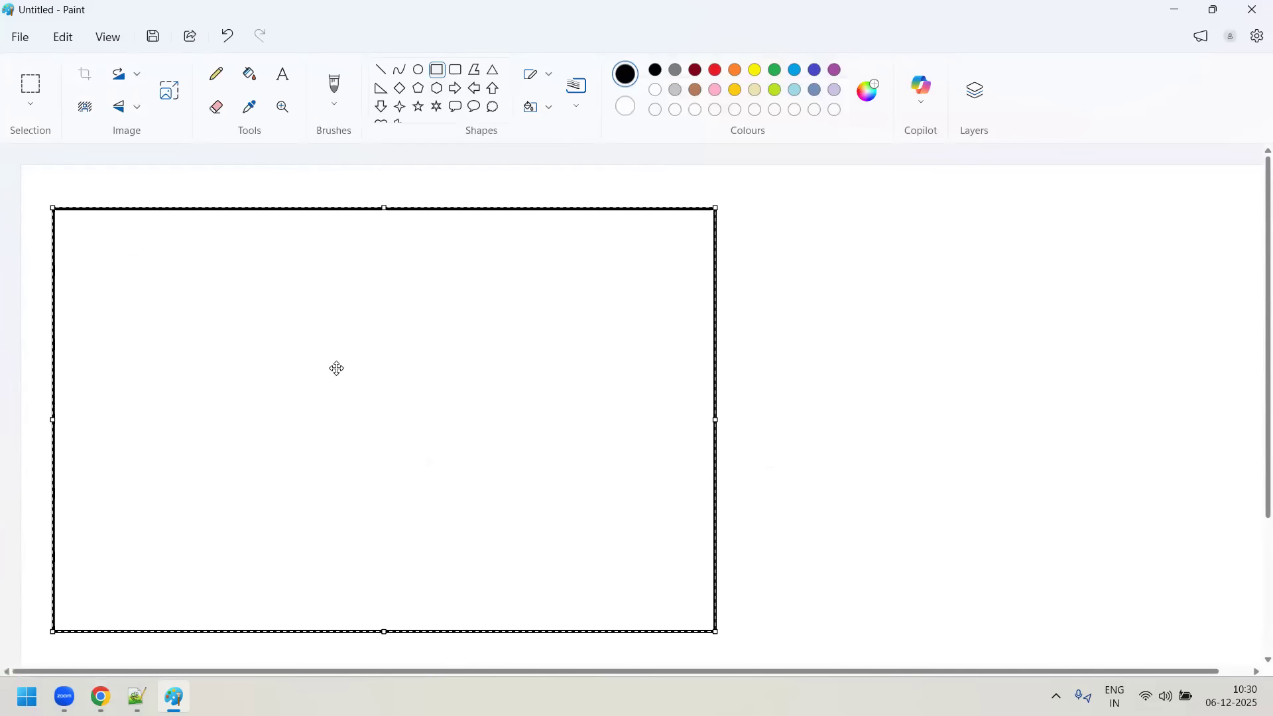
- Add the text label US-EAST-1 just above the upper-left corner of the large rectangle
{"action": "left_click", "coordinate": [284, 75]}
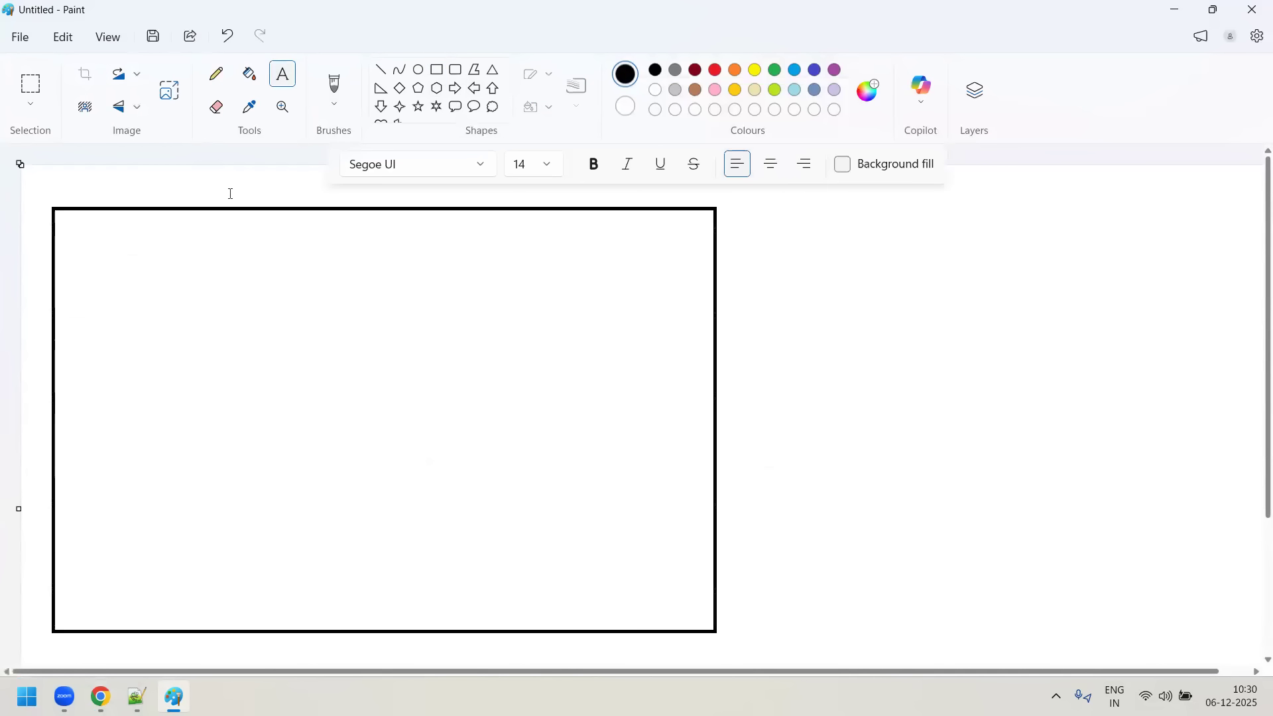
{"action": "left_click_drag", "start_coordinate": [53, 179], "coordinate": [195, 204]}
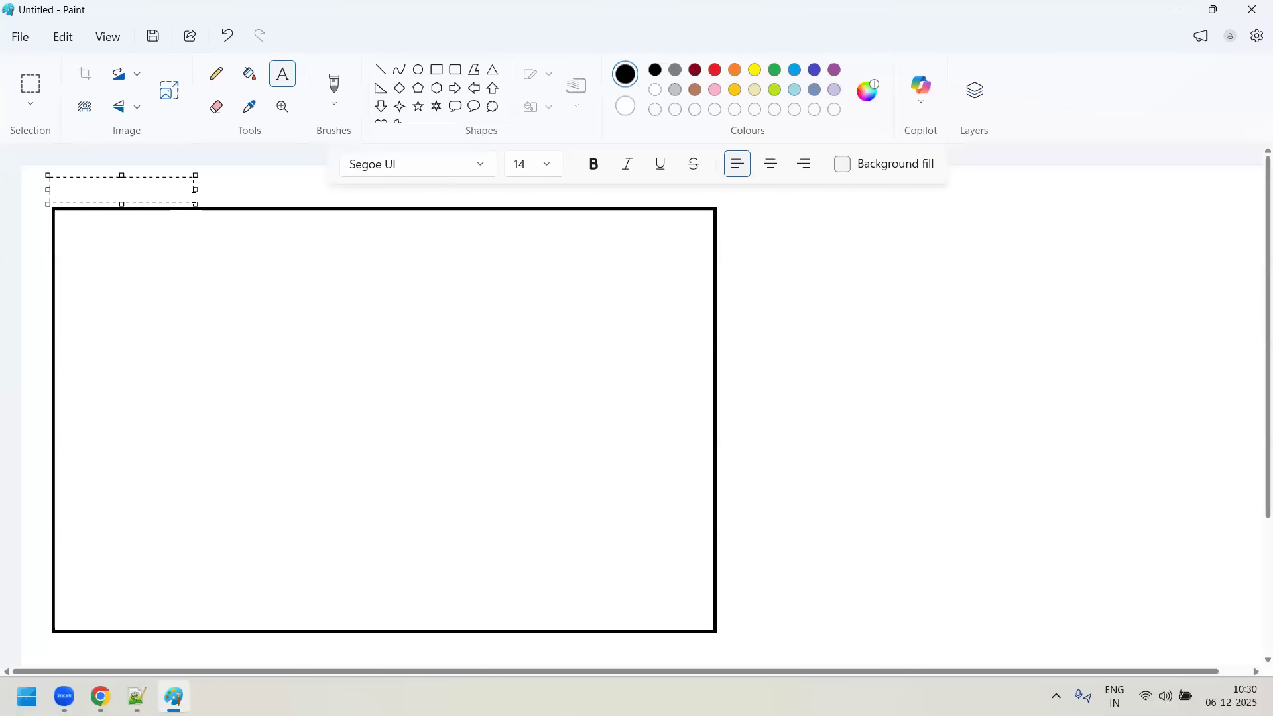
{"action": "type", "text": "US-EAS"}
{"action": "key", "text": "BackSpace"}
{"action": "key", "text": "BackSpace"}
{"action": "type", "text": "T-"}
{"action": "left_click", "coordinate": [547, 358]}
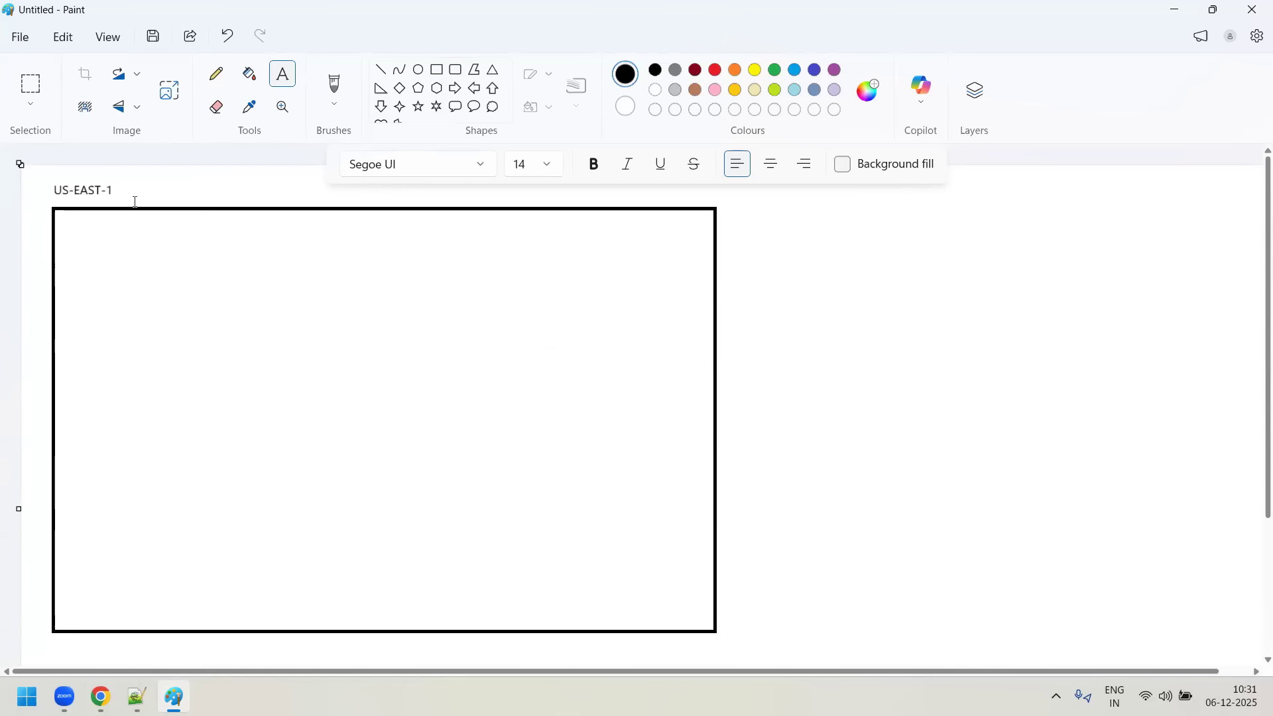
- Add the text "N.Virgnia)" beside the US-EAST-1 label
{"action": "left_click", "coordinate": [122, 179]}
{"action": "type", "text": "N.Vir"}
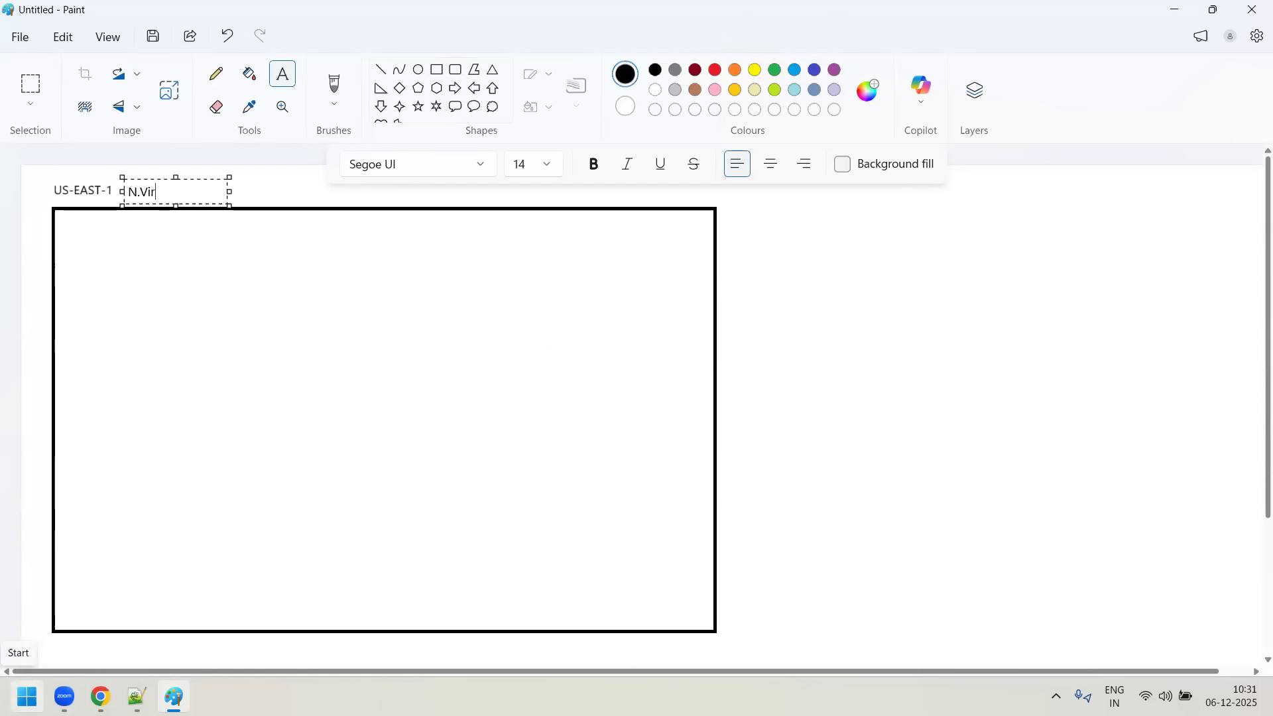
{"action": "type", "text": "gnia)"}
{"action": "left_click", "coordinate": [858, 413]}
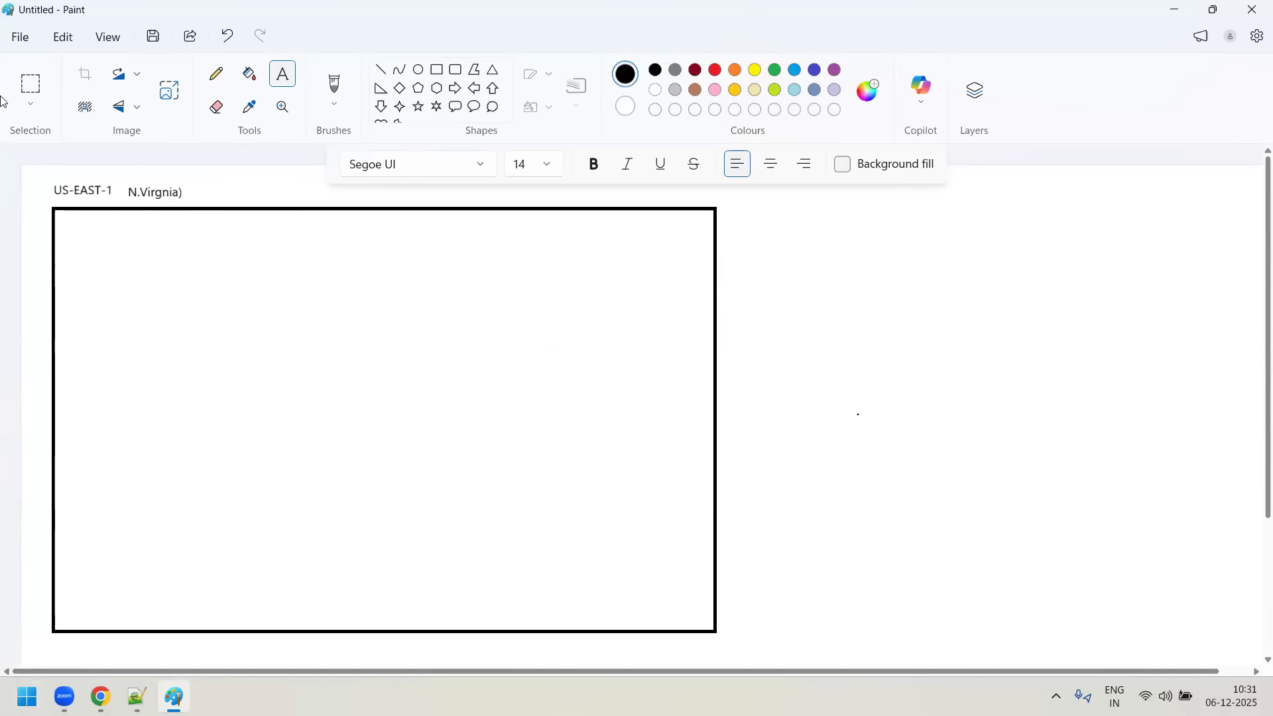
- Draw a tall rectangle inside the region box along its left side, and activate the rectangular selection tool
{"action": "left_click", "coordinate": [436, 70]}
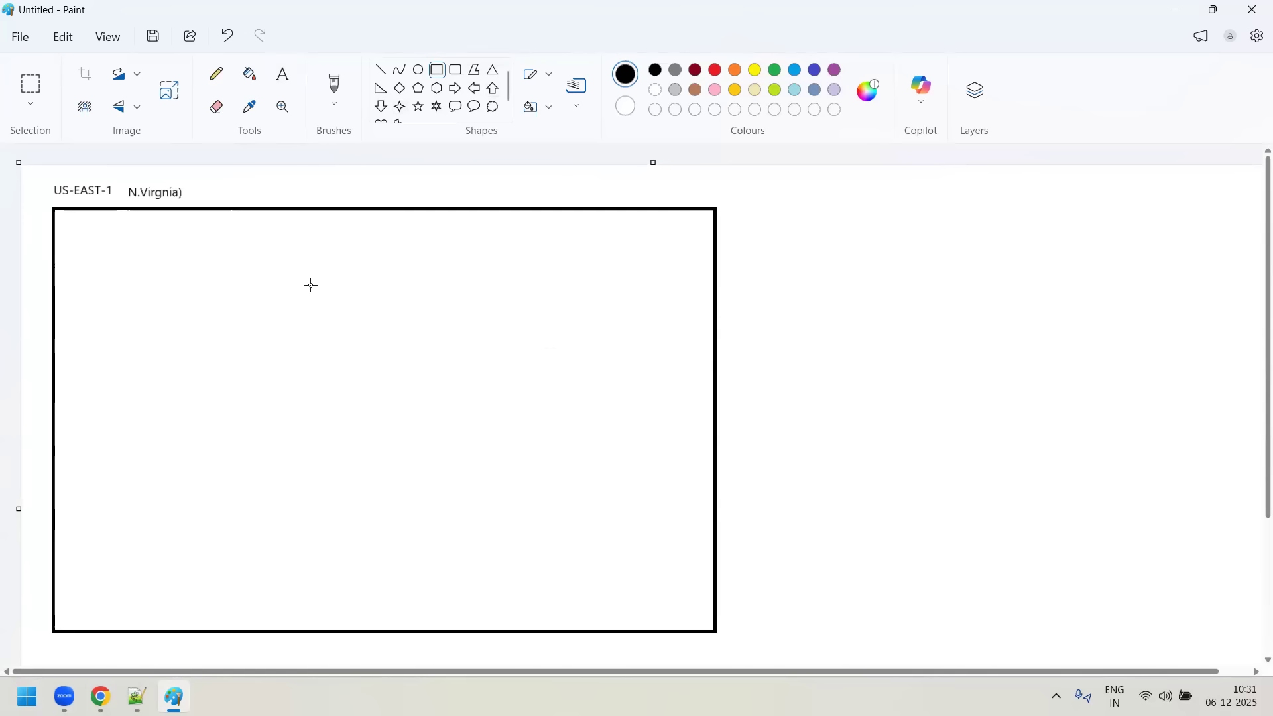
{"action": "left_click_drag", "start_coordinate": [69, 237], "coordinate": [245, 609]}
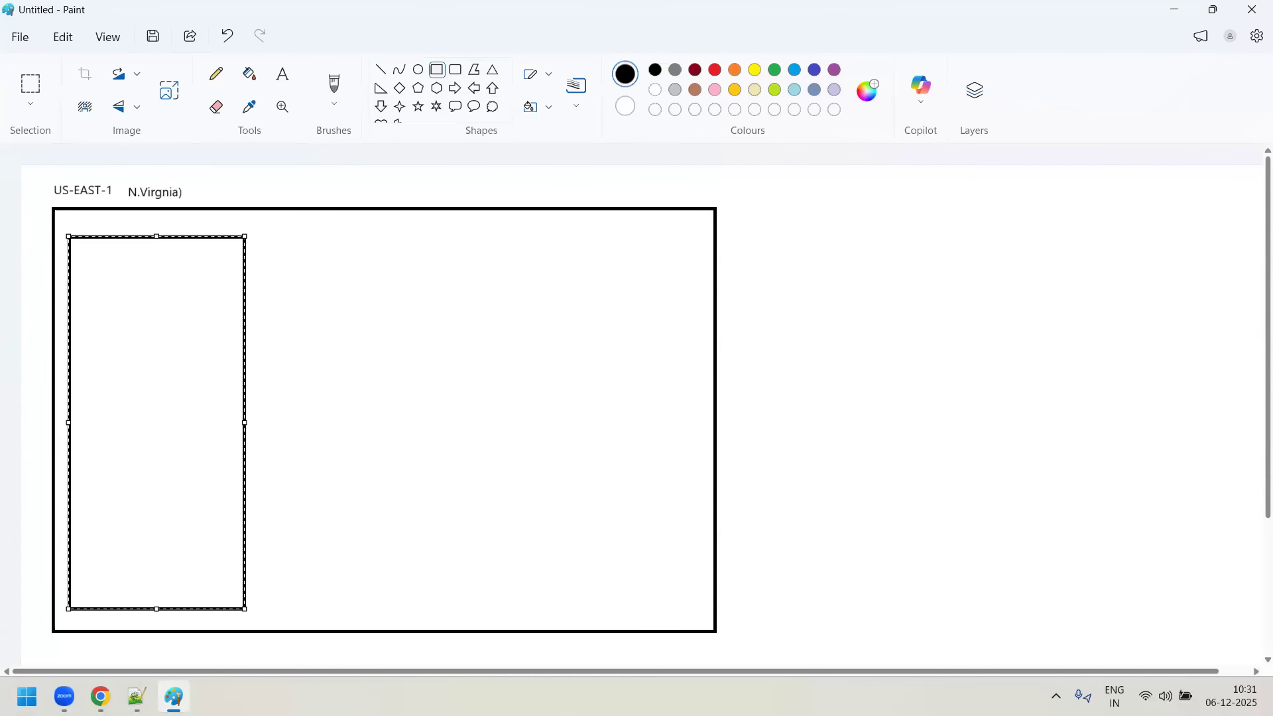
{"action": "mouse_move", "coordinate": [174, 697]}
{"action": "left_click", "coordinate": [29, 84]}
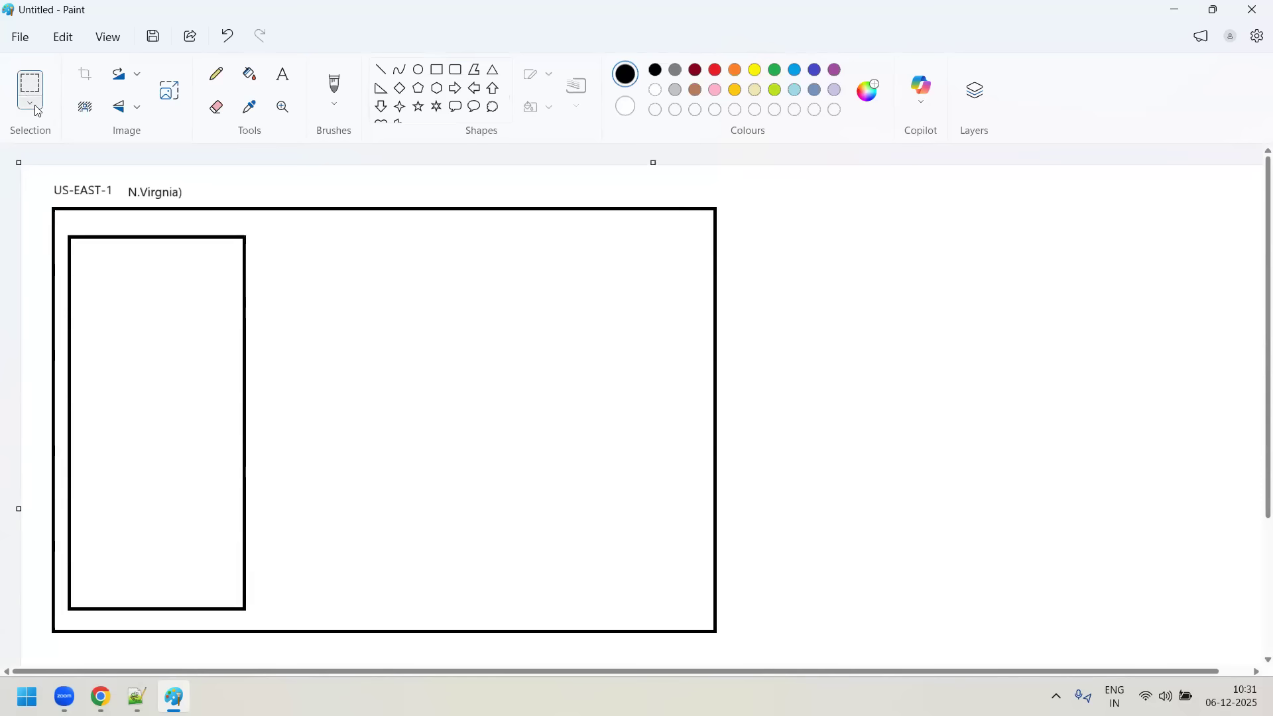
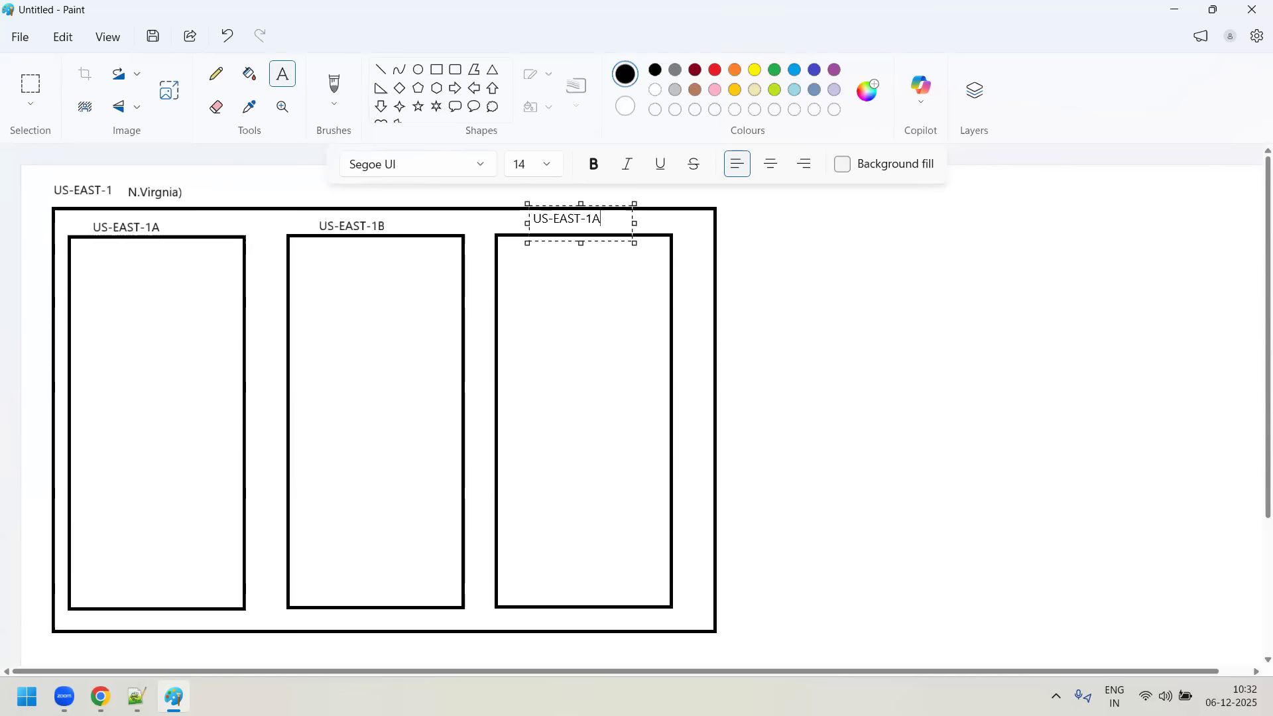
- Complete the third column's label as US-EAST-1C just above its box, and choose blue as the drawing colour
{"action": "type", "text": "C"}
{"action": "left_click_drag", "start_coordinate": [581, 204], "coordinate": [581, 212]}
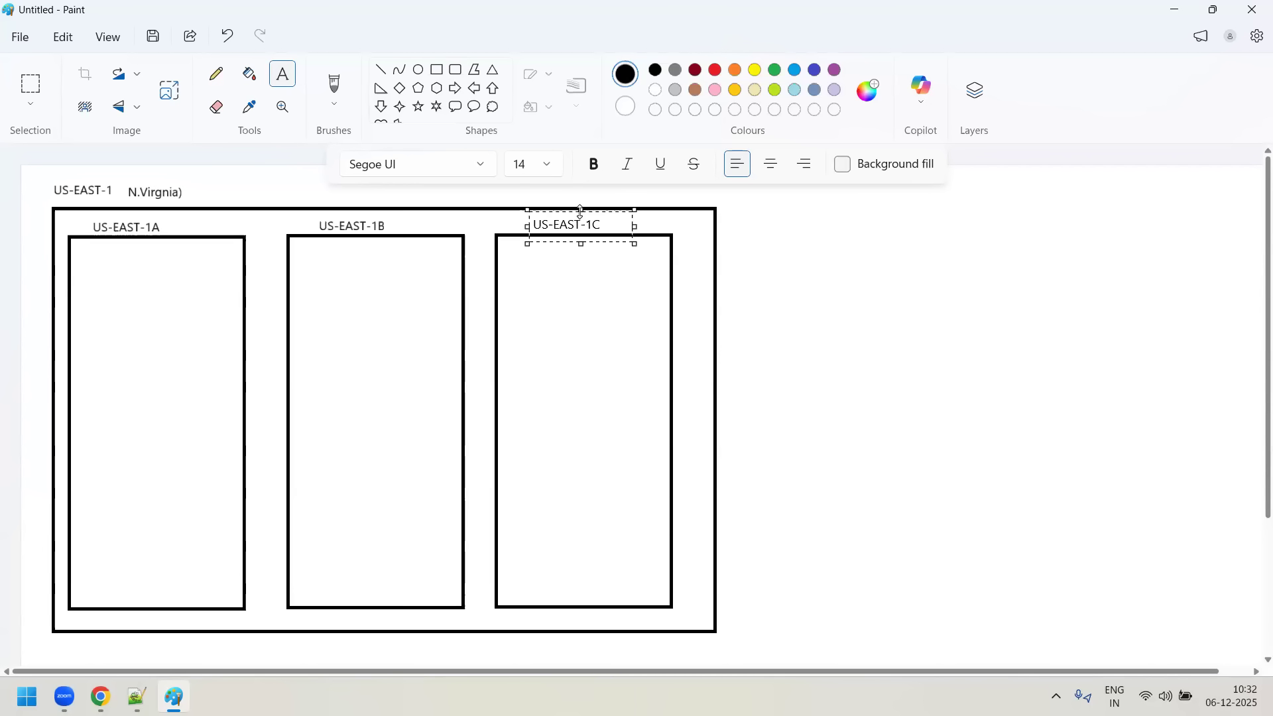
{"action": "left_click", "coordinate": [1010, 289]}
{"action": "left_click", "coordinate": [815, 74]}
{"action": "left_click", "coordinate": [799, 77]}
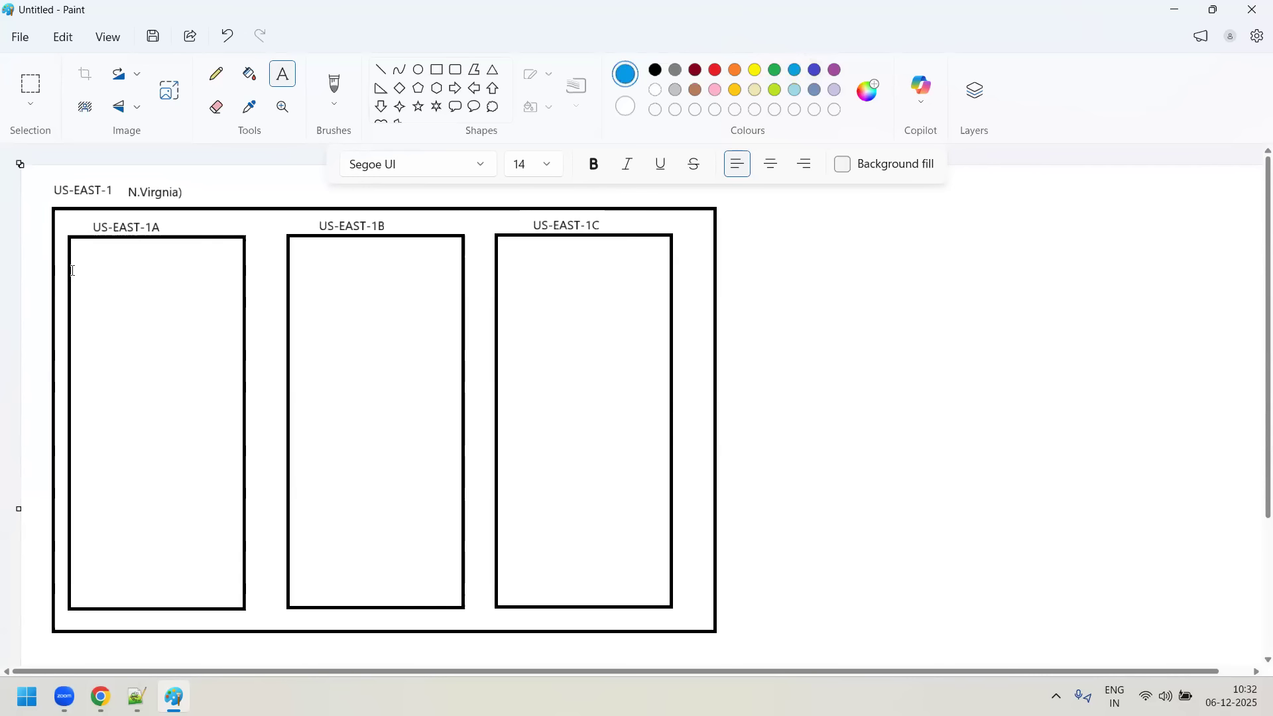
{"action": "left_click", "coordinate": [455, 69]}
{"action": "mouse_move", "coordinate": [70, 258]}
{"action": "left_mouse_down"}
{"action": "mouse_move", "coordinate": [296, 338]}
{"action": "mouse_move", "coordinate": [416, 348]}
{"action": "left_mouse_up"}
{"action": "left_click_drag", "start_coordinate": [549, 360], "coordinate": [674, 355]}
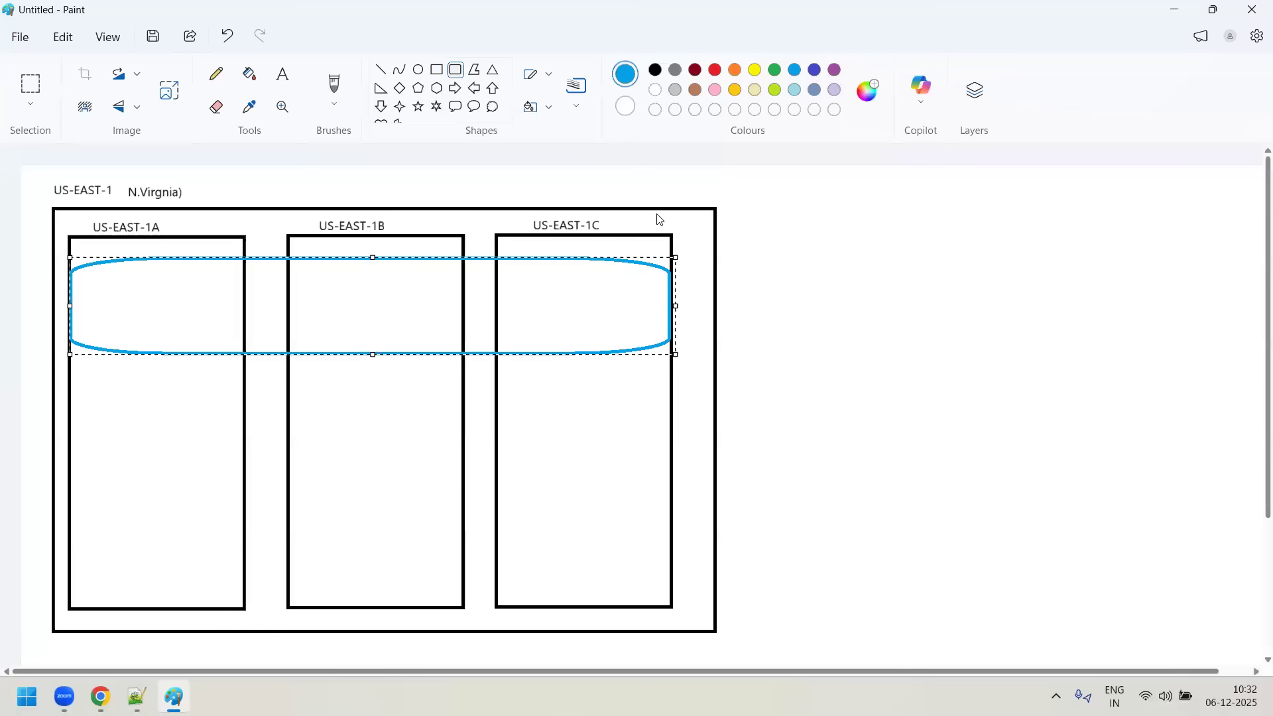
{"action": "key", "text": "ctrl+z"}
- Draw a wide blue rectangle spanning the upper part of all three availability zone boxes
{"action": "left_click", "coordinate": [437, 69]}
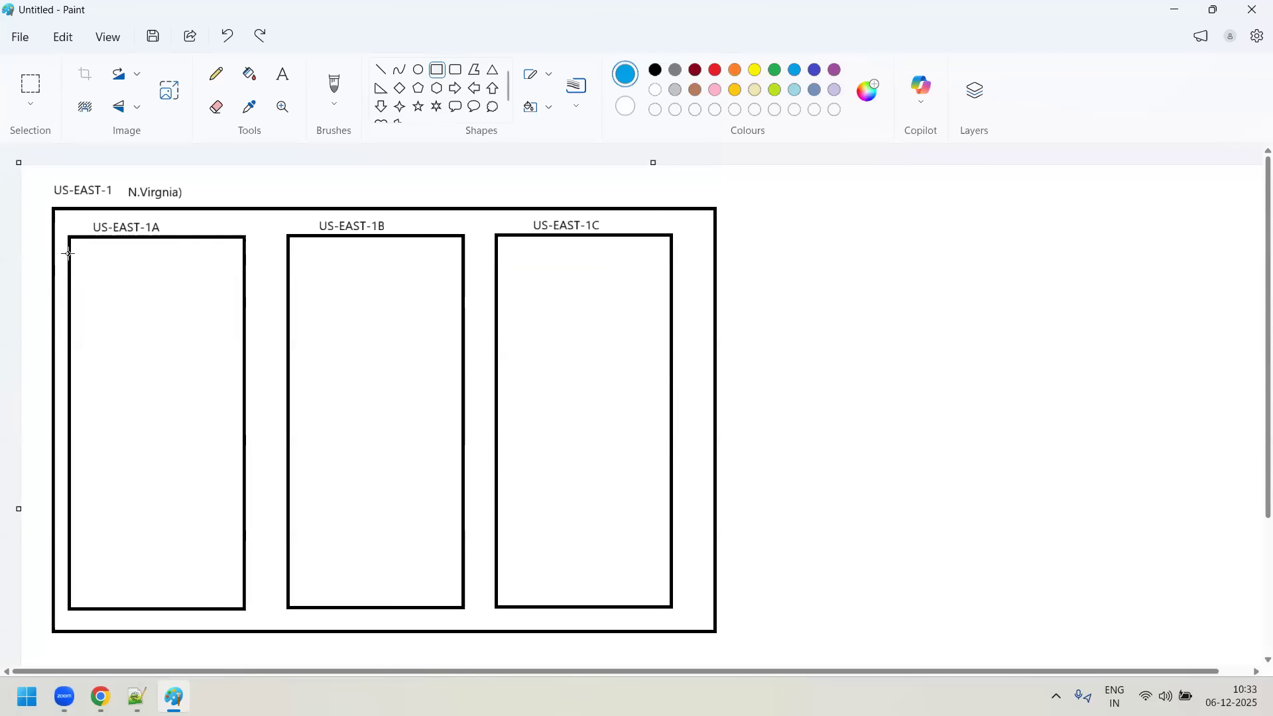
{"action": "left_click_drag", "start_coordinate": [70, 254], "coordinate": [672, 360]}
{"action": "left_click", "coordinate": [934, 328]}
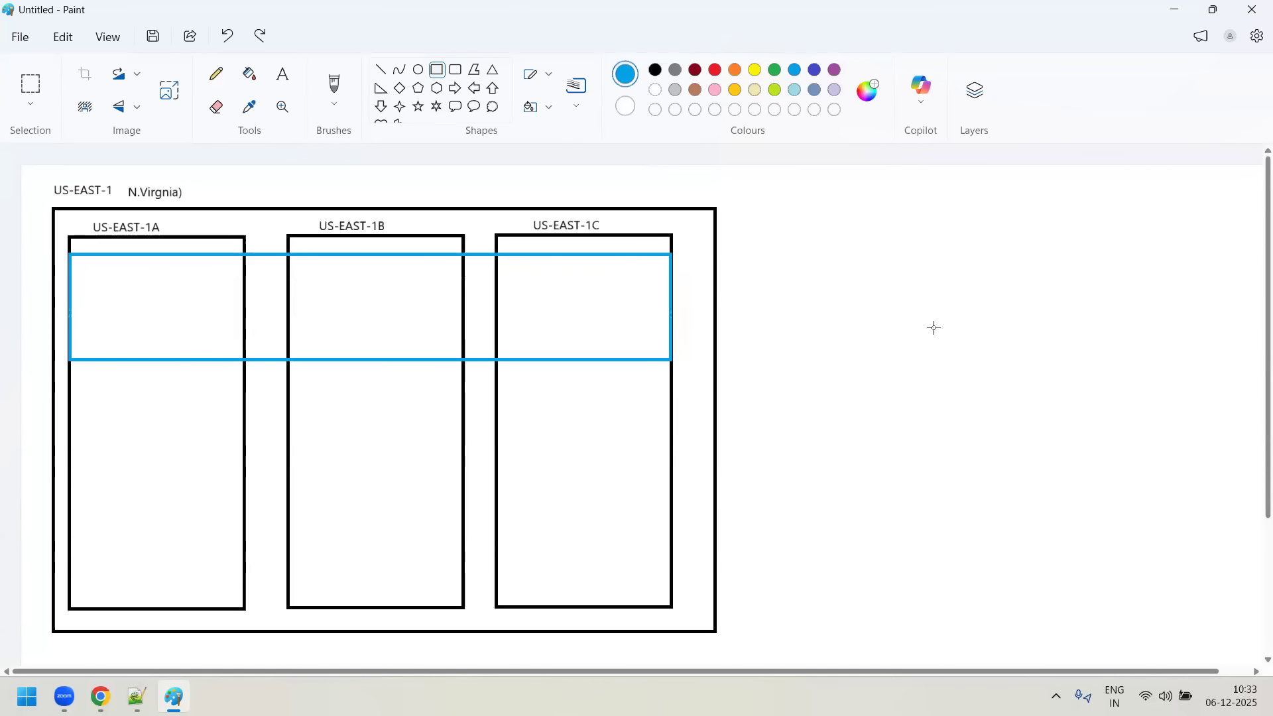
- Add the blue text 10.1.0.0/16 just above the blue rectangle's upper edge, inside the US-EAST-1A box
{"action": "left_click", "coordinate": [282, 75]}
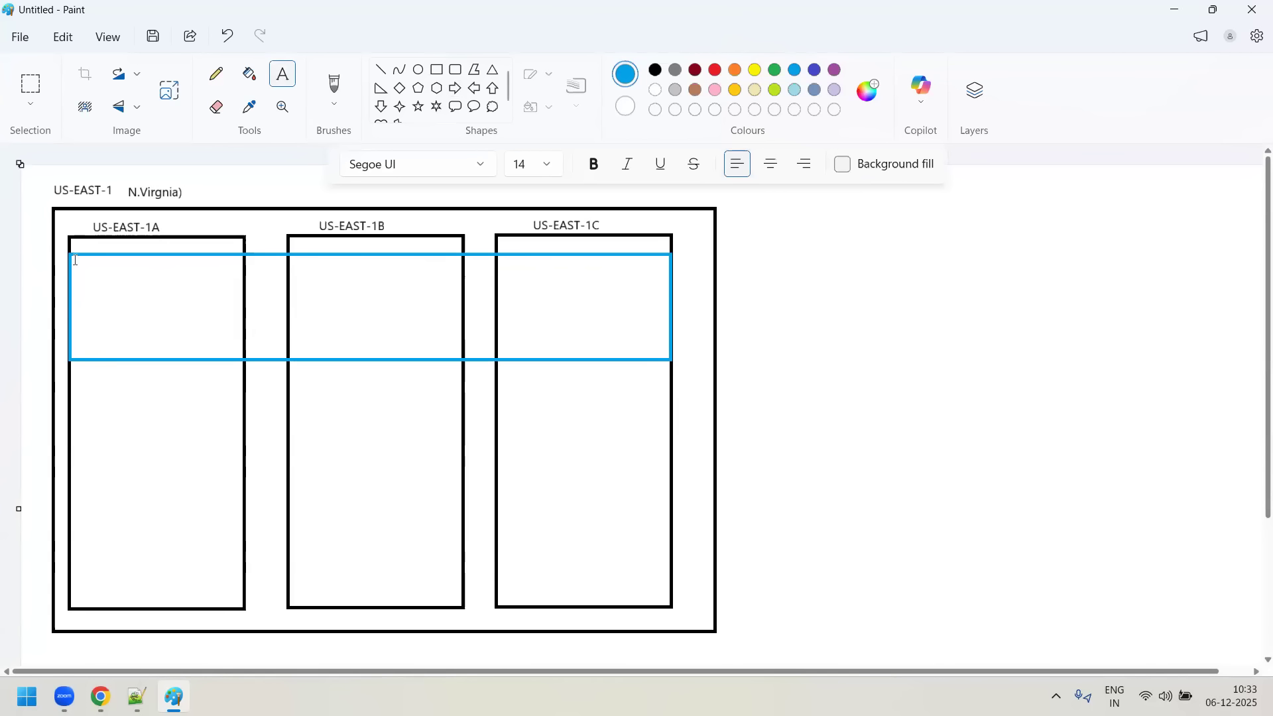
{"action": "left_click_drag", "start_coordinate": [80, 240], "coordinate": [188, 269]}
{"action": "mouse_move", "coordinate": [131, 240]}
{"action": "left_mouse_down"}
{"action": "mouse_move", "coordinate": [131, 271]}
{"action": "mouse_move", "coordinate": [131, 259]}
{"action": "left_mouse_up"}
{"action": "type", "text": "10."}
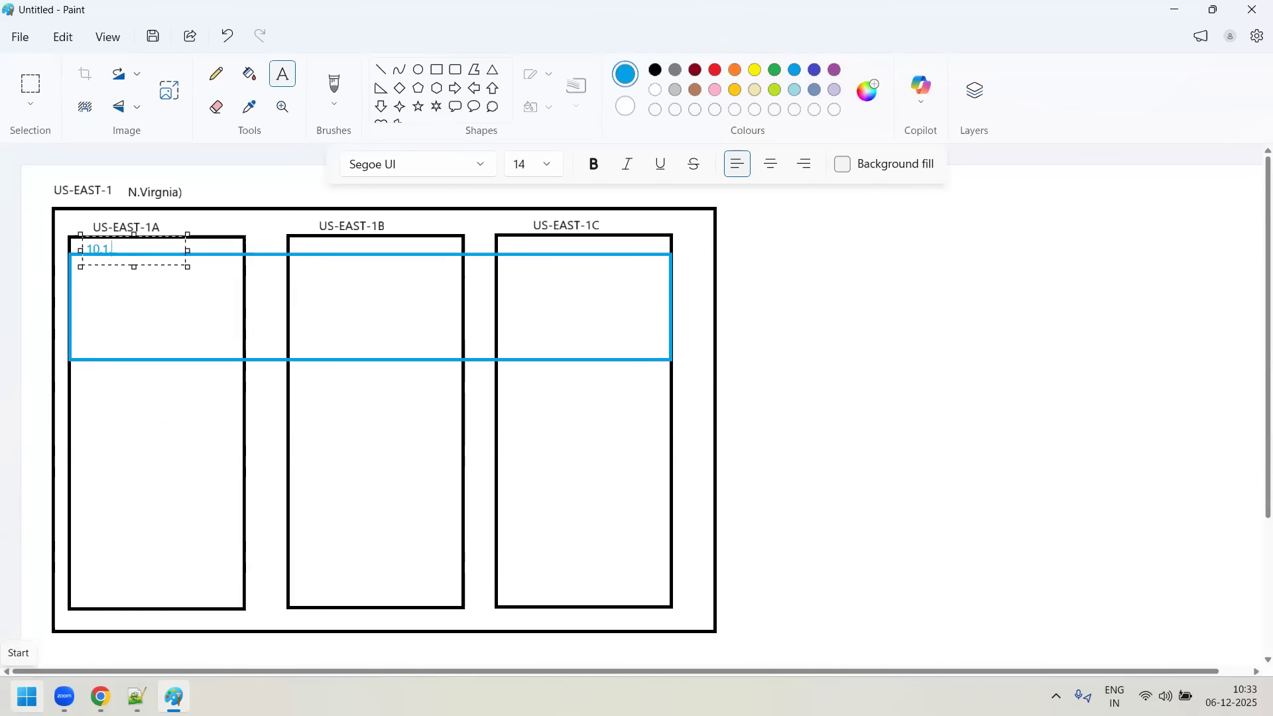
{"action": "type", "text": "1.0.0/16"}
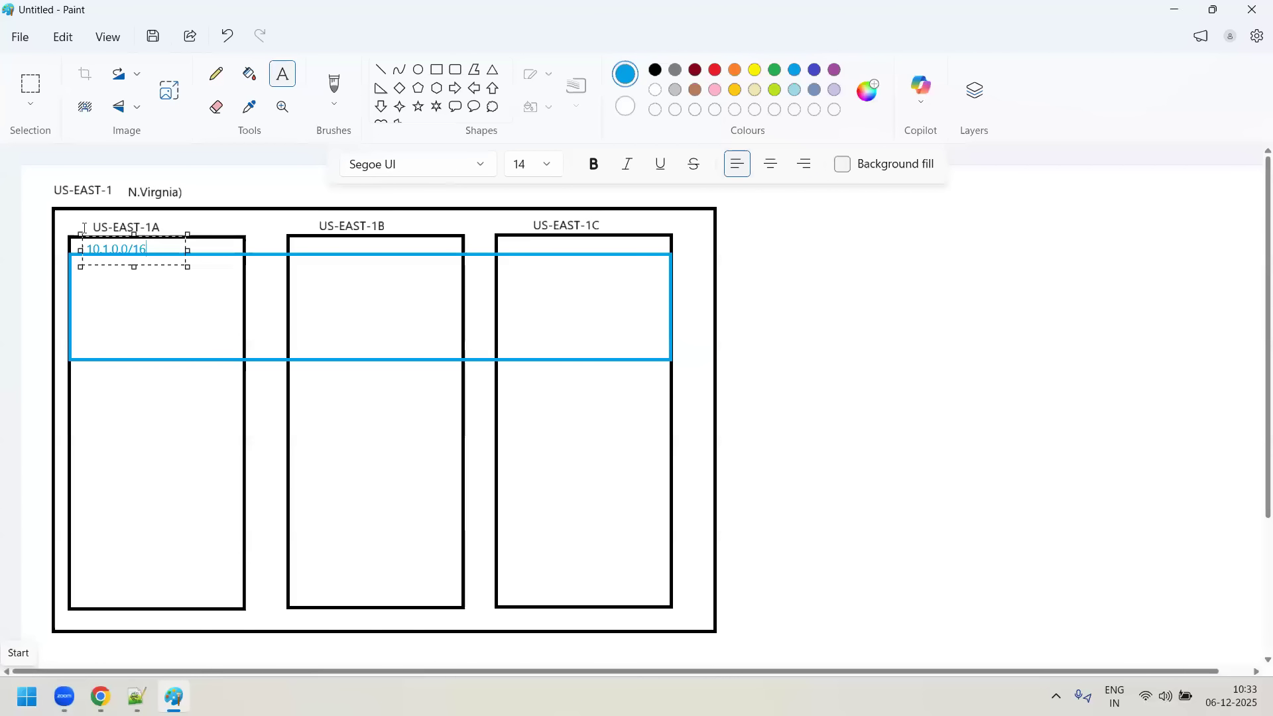
{"action": "left_click_drag", "start_coordinate": [132, 265], "coordinate": [136, 232]}
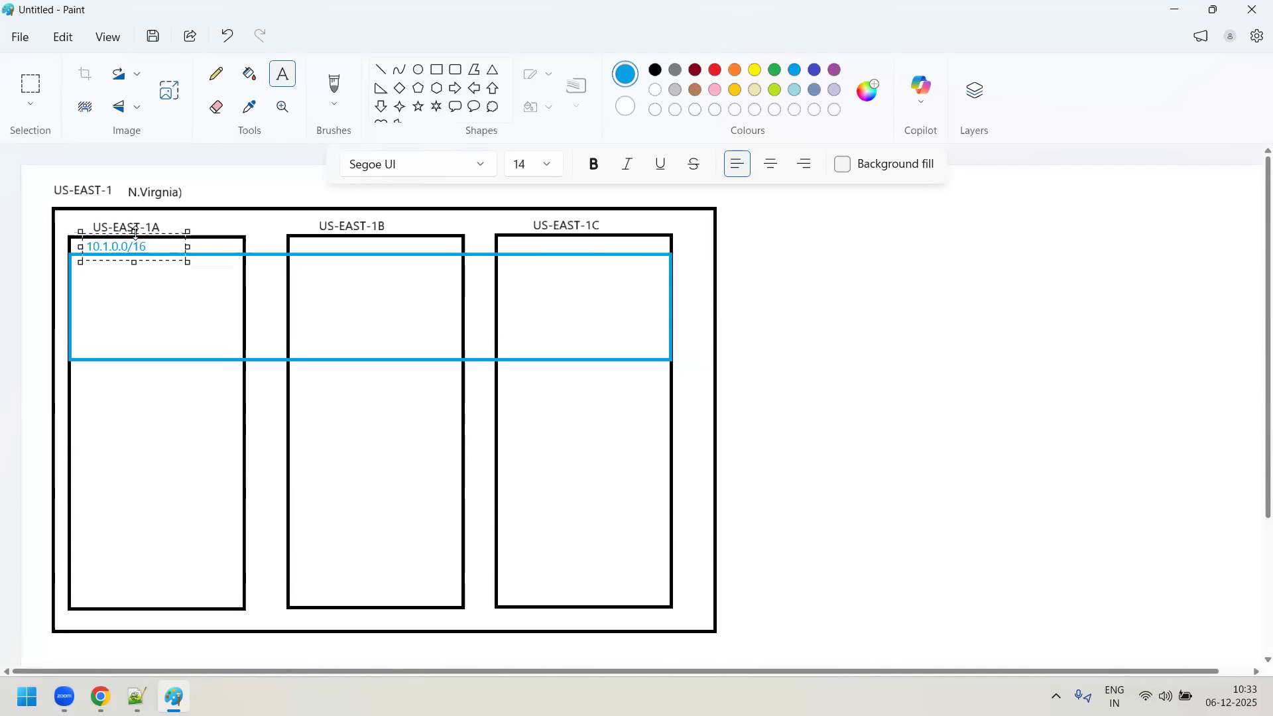
{"action": "left_click", "coordinate": [210, 293]}
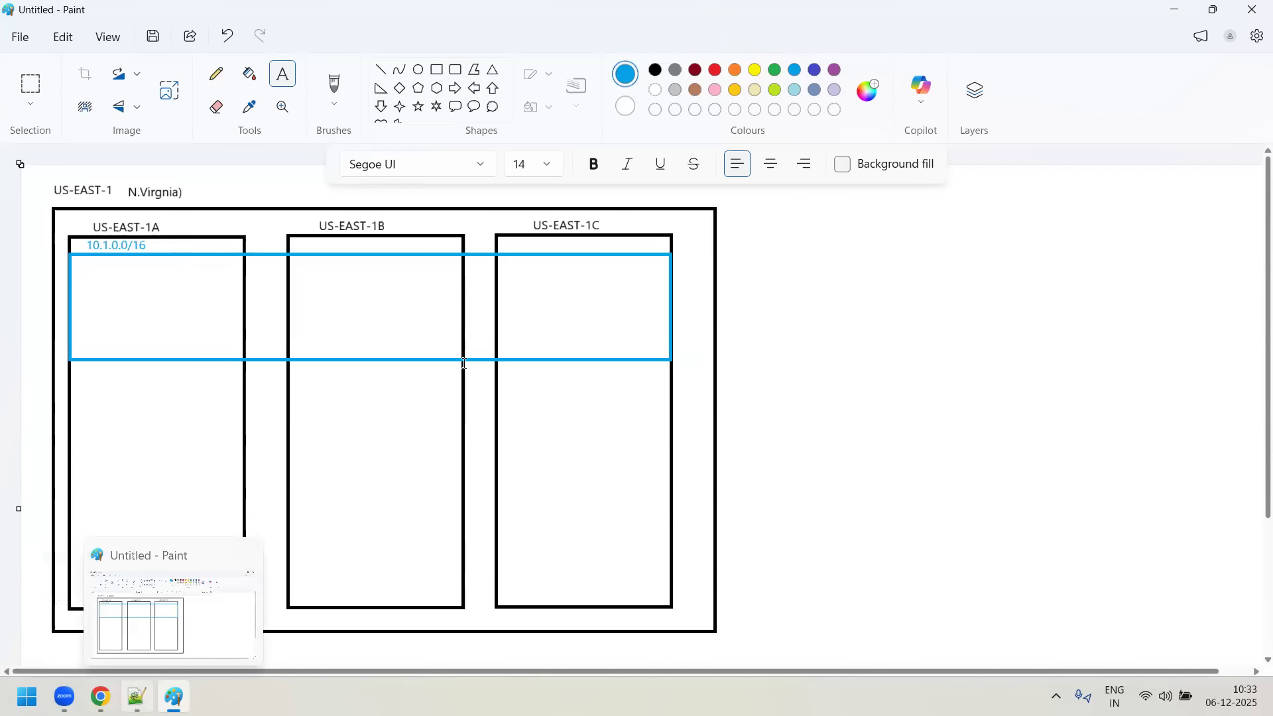
- Switch to Notepad++ to check the BLUE-VPC CIDR in Day9-notes.txt, and return to the Paint diagram
{"action": "left_click", "coordinate": [136, 696]}
{"action": "left_click_drag", "start_coordinate": [334, 293], "coordinate": [455, 292]}
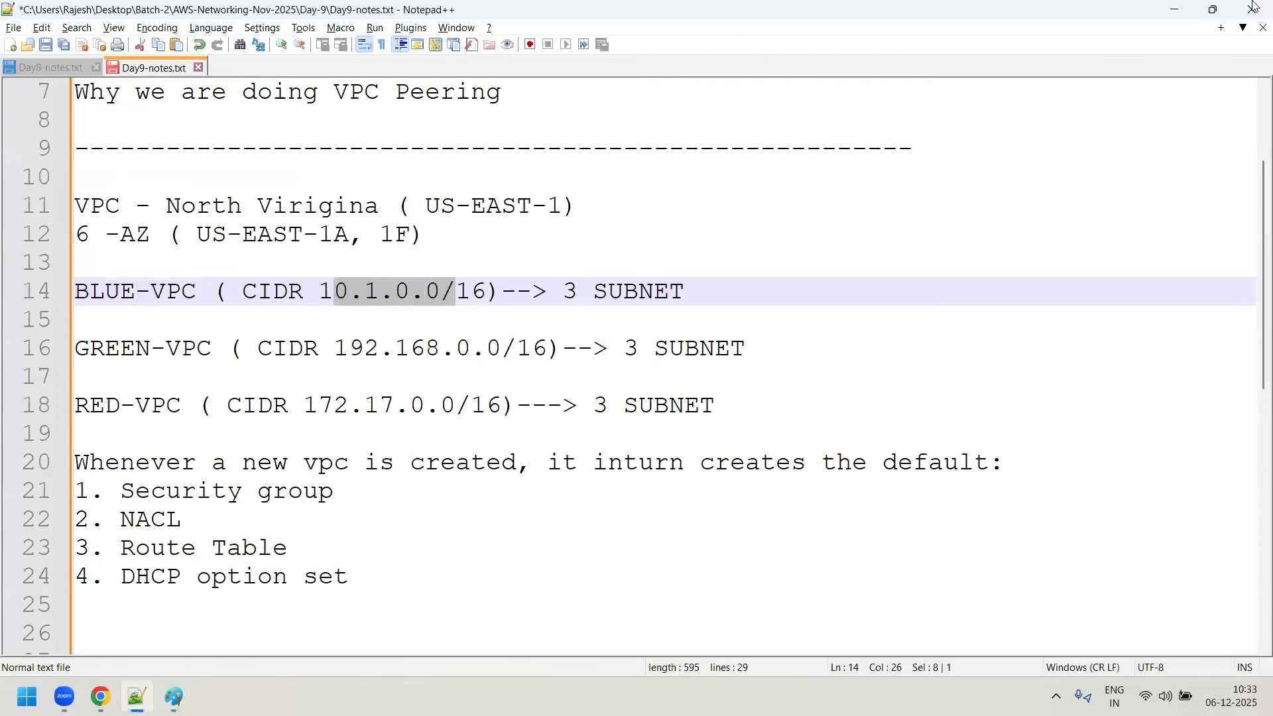
{"action": "left_click", "coordinate": [1174, 10]}
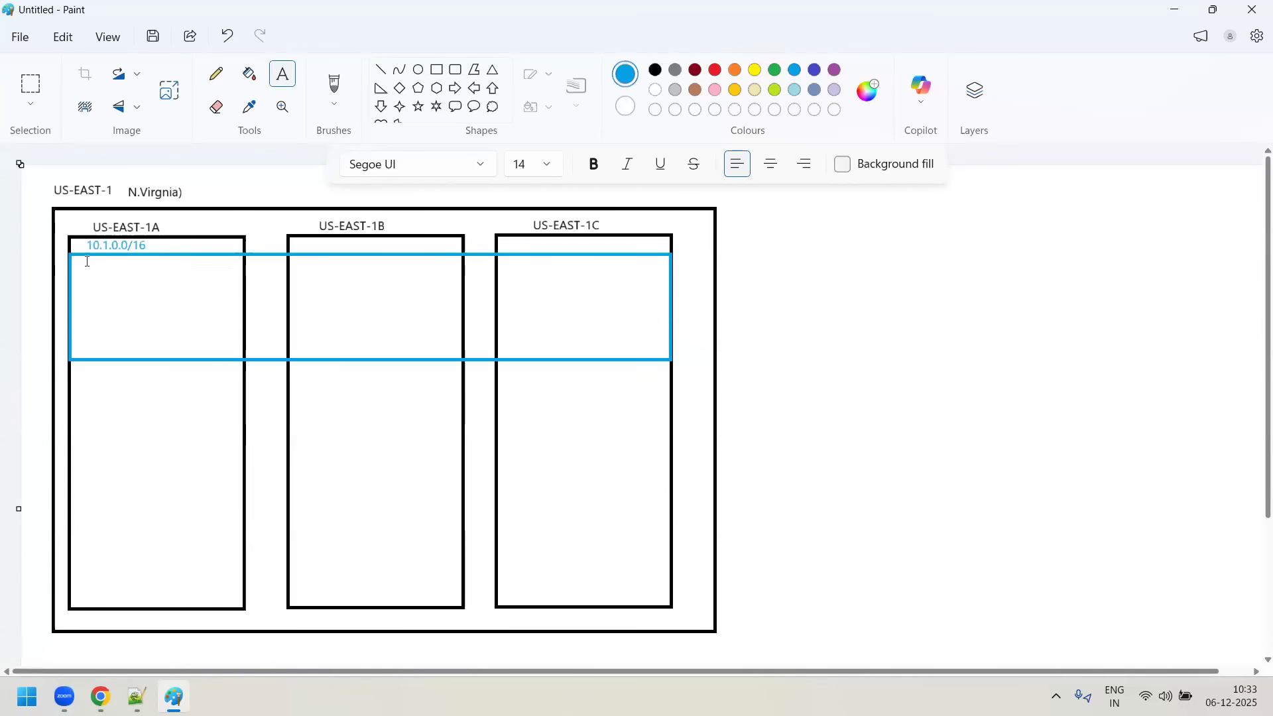
- Add the two-line blue label B-SUBNET-1 and 10.1.1.0/24 inside the blue rectangle in the US-EAST-1A column
{"action": "left_click_drag", "start_coordinate": [78, 259], "coordinate": [194, 272]}
{"action": "type", "text": "B-SUBNET-1"}
{"action": "key", "text": "Return"}
{"action": "type", "text": "101"}
{"action": "key", "text": "BackSpace"}
{"action": "type", "text": ".1.1.0/24"}
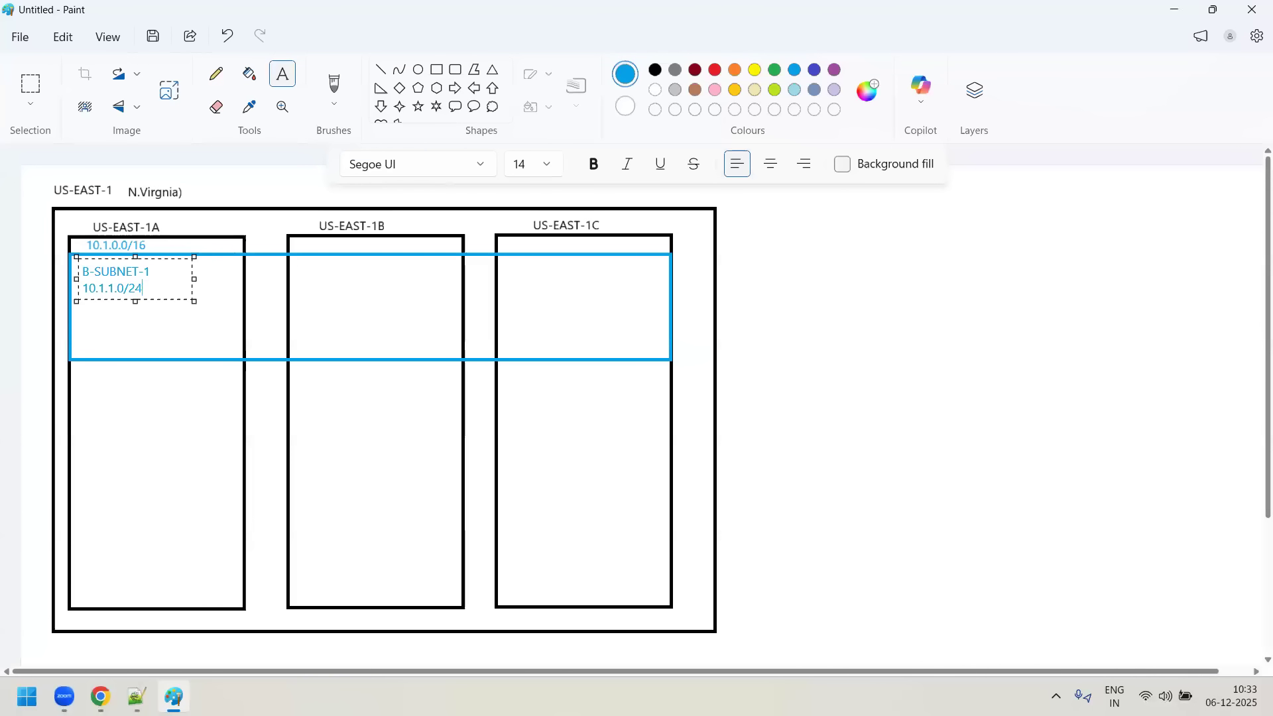
- Copy the subnet label into the US-EAST-1B column and edit it to B-SUBNET-2 and 10.1.2.0/24
{"action": "key", "text": "shift+Left"}
{"action": "key", "text": "shift+Left"}
{"action": "key", "text": "shift+Left"}
{"action": "key", "text": "shift+Left"}
{"action": "key", "text": "shift+Left"}
{"action": "key", "text": "shift+Left"}
{"action": "key", "text": "shift+Left"}
{"action": "key", "text": "ctrl+a"}
{"action": "key", "text": "ctrl+c"}
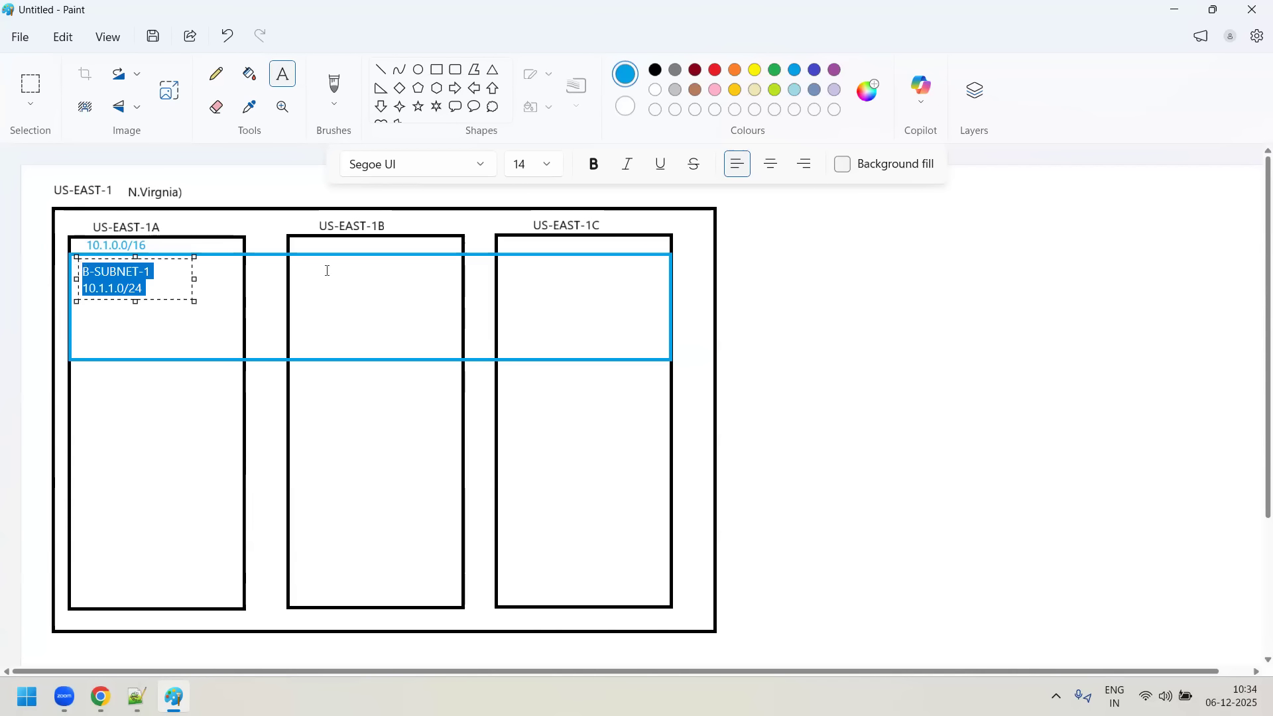
{"action": "left_click", "coordinate": [306, 264]}
{"action": "left_click", "coordinate": [305, 263]}
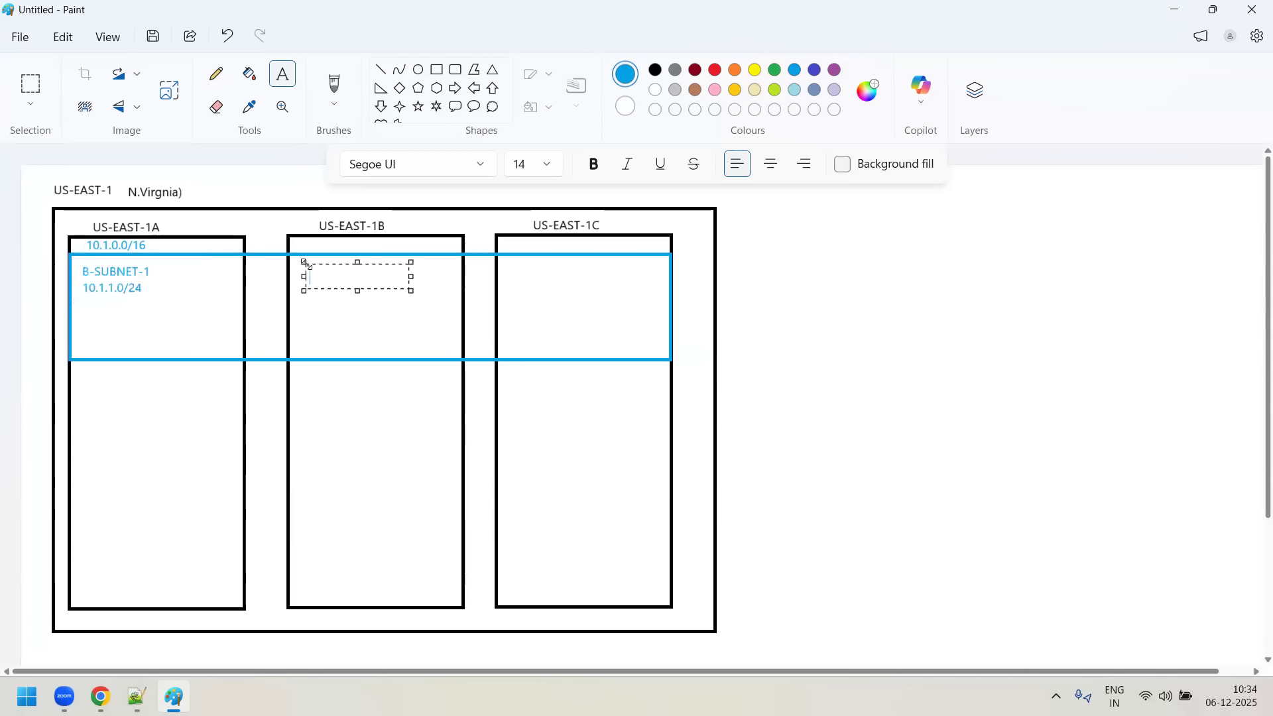
{"action": "key", "text": "ctrl+v"}
{"action": "type", "text": "2"}
{"action": "key", "text": "BackSpace"}
{"action": "type", "text": "2"}
- Copy the subnet label into the US-EAST-1C column and edit it to B-SUBNET-3 and 10.1.3.0/24
{"action": "key", "text": "ctrl+a"}
{"action": "key", "text": "ctrl+c"}
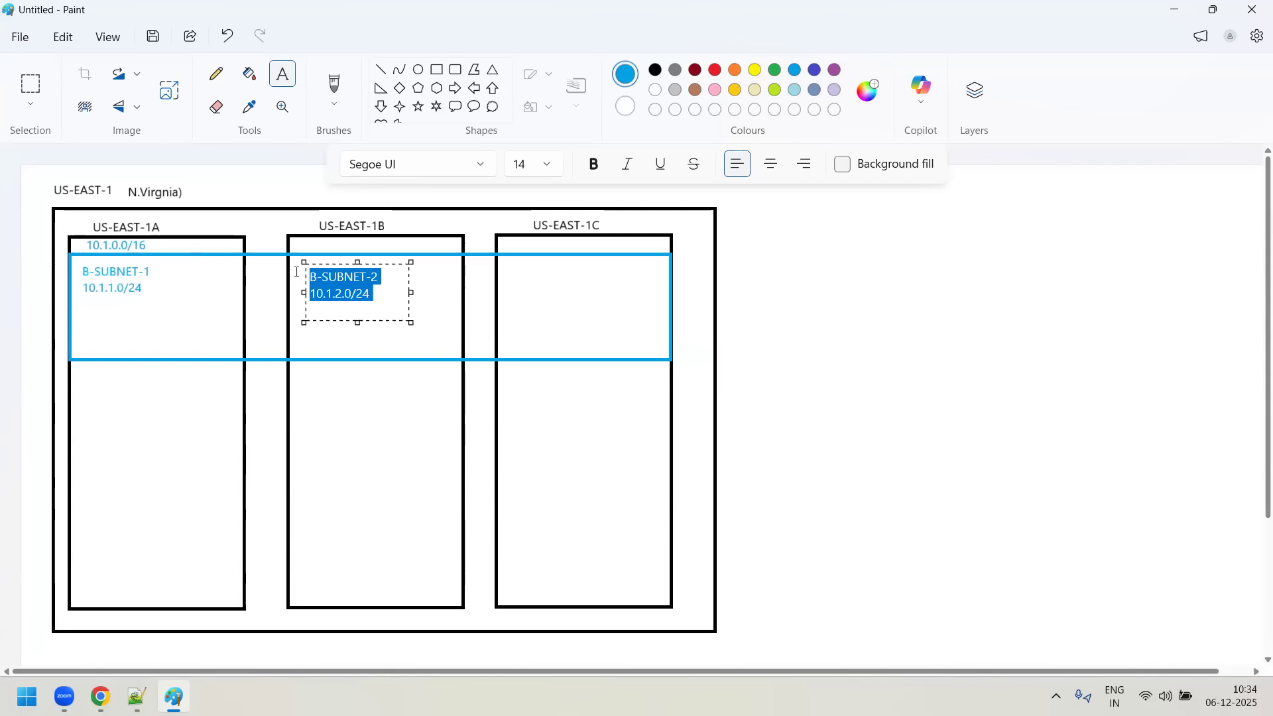
{"action": "left_click", "coordinate": [669, 305]}
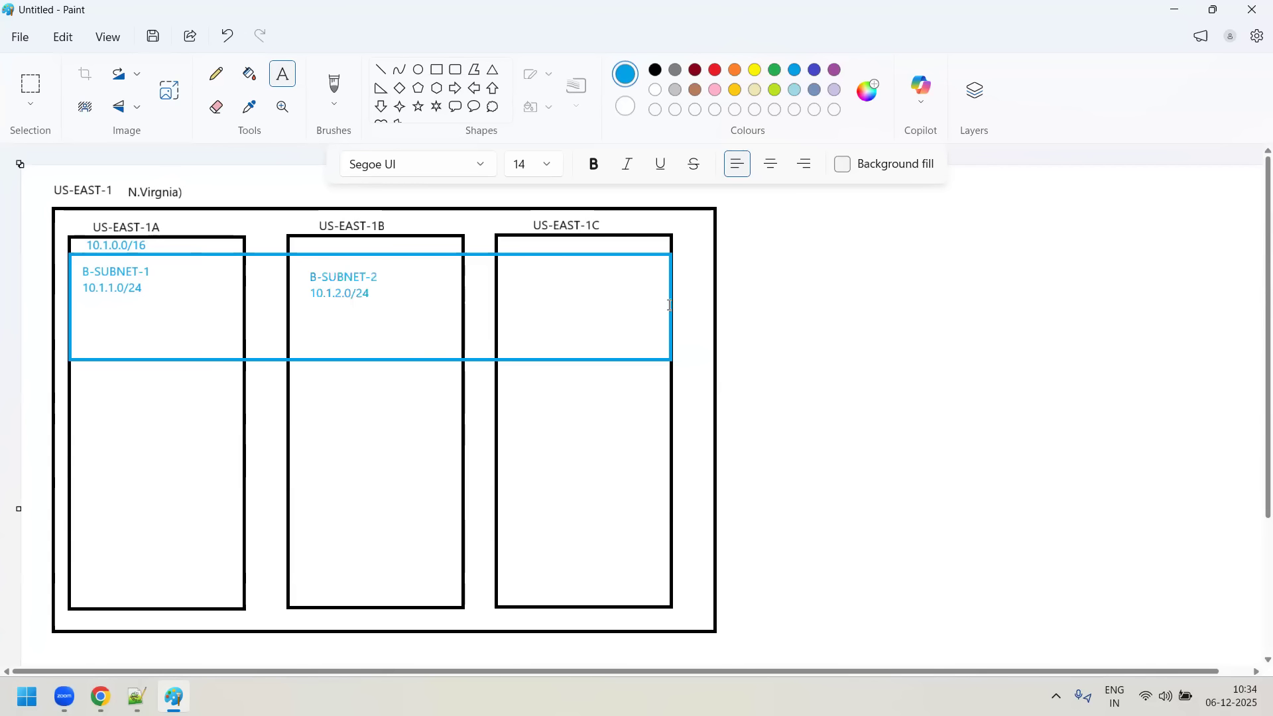
{"action": "left_click_drag", "start_coordinate": [515, 267], "coordinate": [579, 269]}
{"action": "key", "text": "ctrl+v"}
{"action": "type", "text": "3"}
{"action": "key", "text": "BackSpace"}
{"action": "type", "text": "3"}
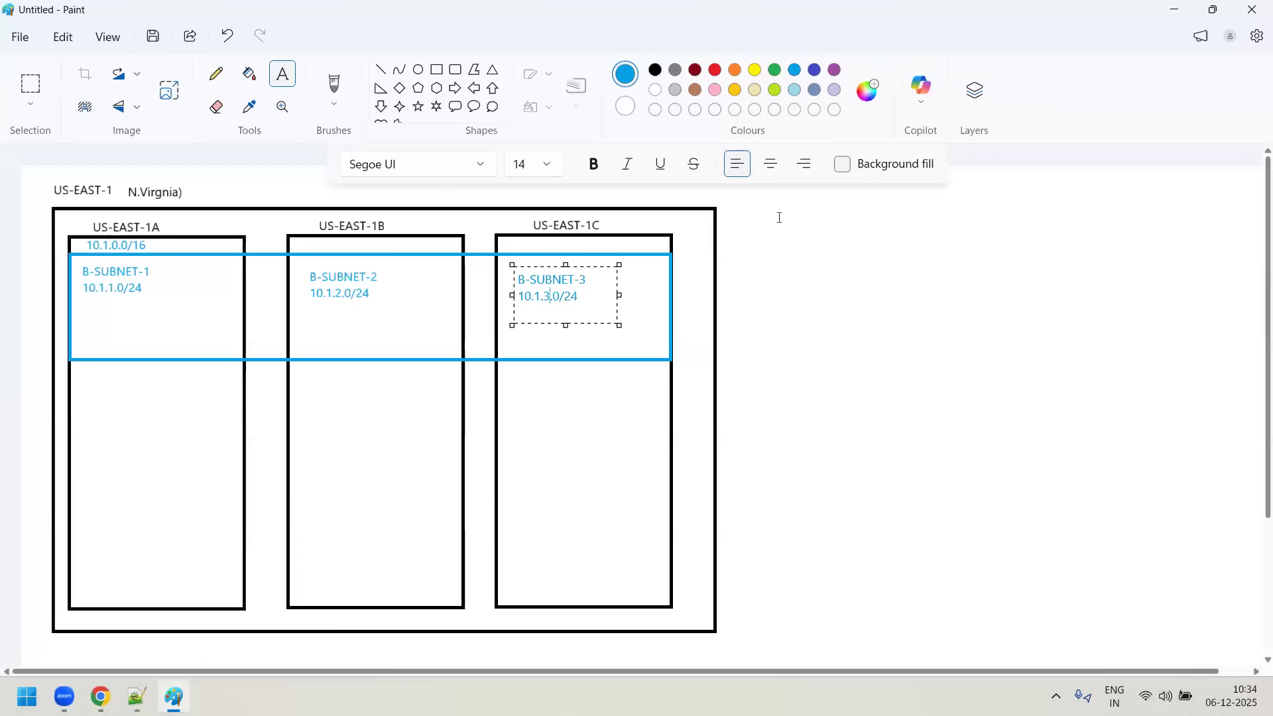
{"action": "left_click", "coordinate": [784, 228]}
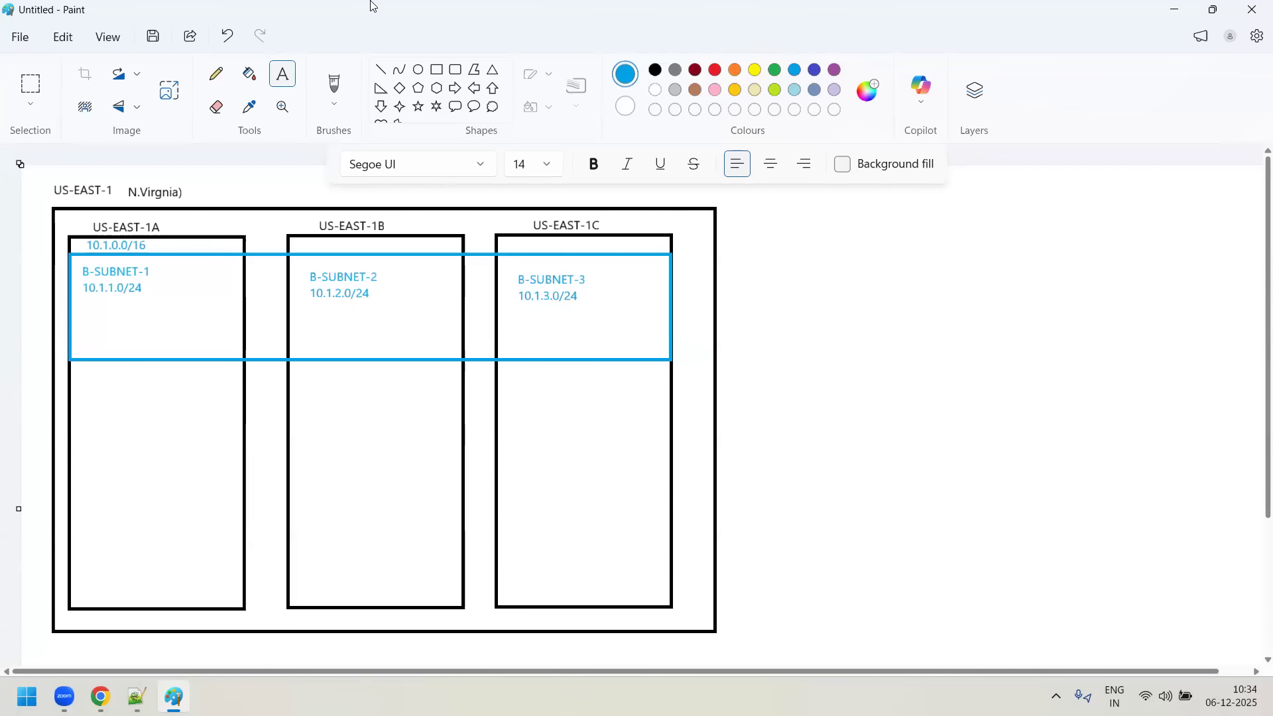
- Select the B-SUBNET-3 label with a rectangular selection and move it slightly up to align with the other subnet labels
{"action": "left_click", "coordinate": [30, 105]}
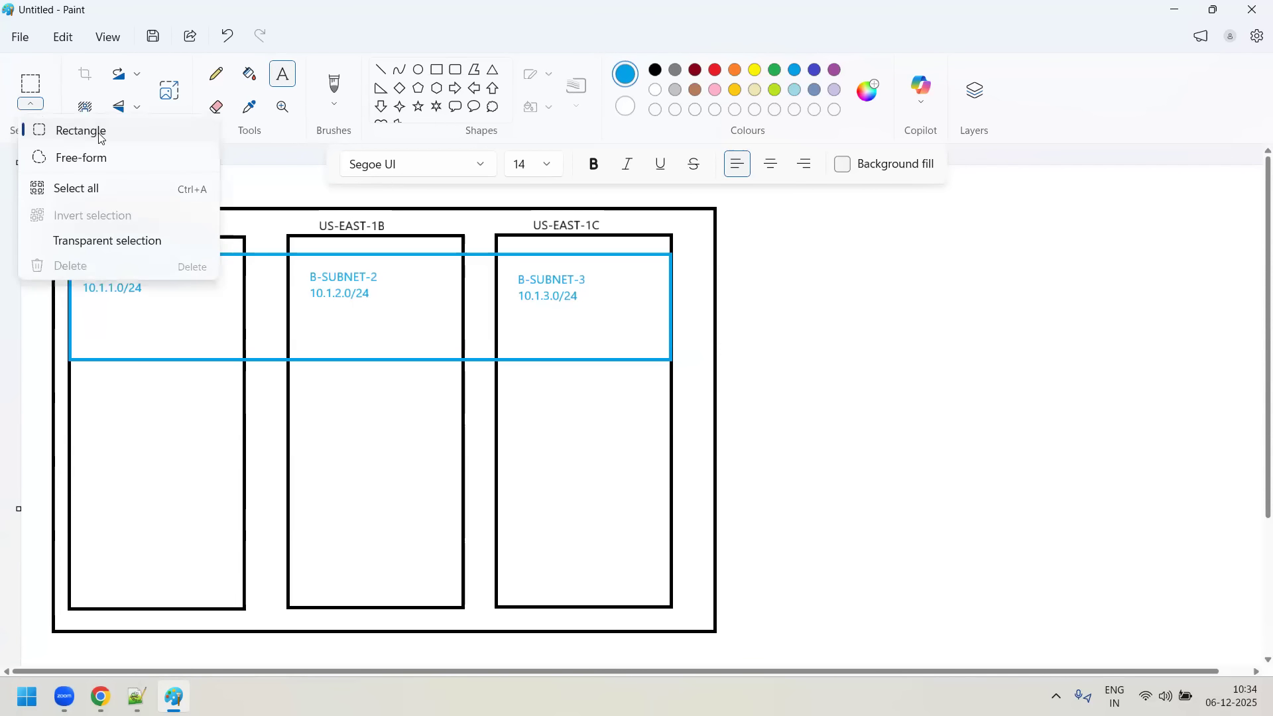
{"action": "left_click", "coordinate": [70, 131]}
{"action": "left_click_drag", "start_coordinate": [512, 267], "coordinate": [578, 280]}
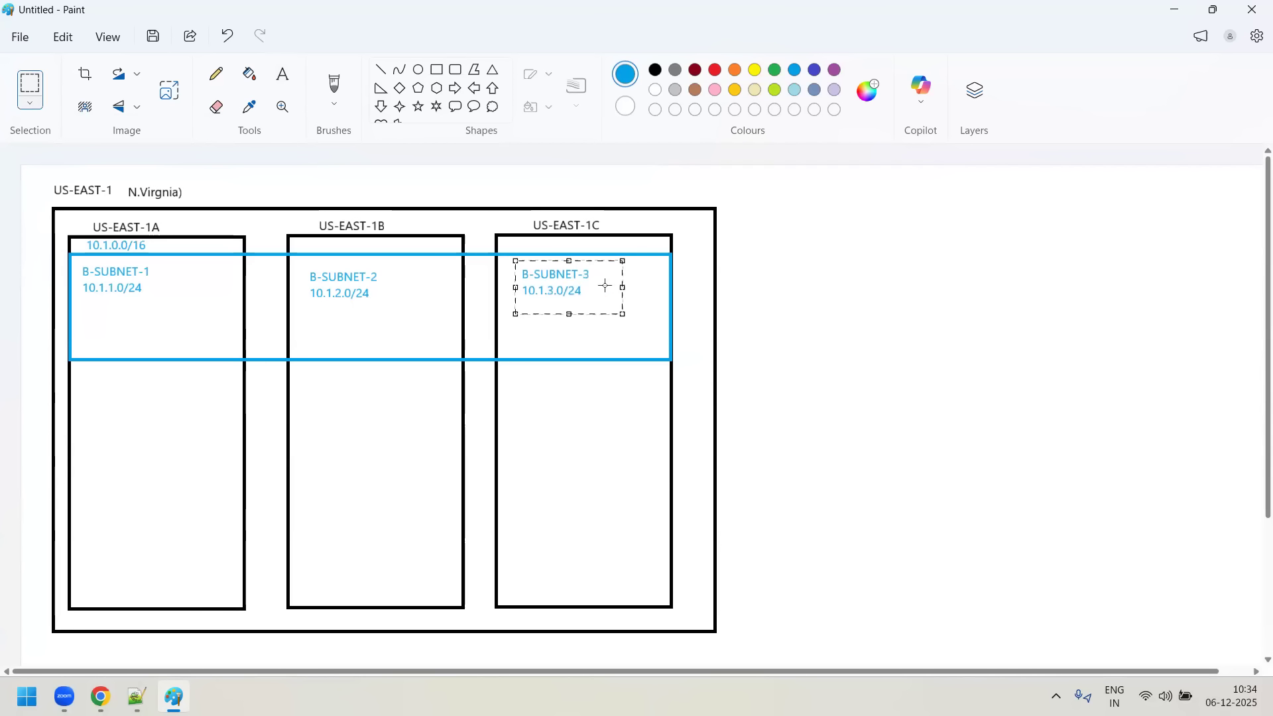
{"action": "left_click", "coordinate": [382, 308]}
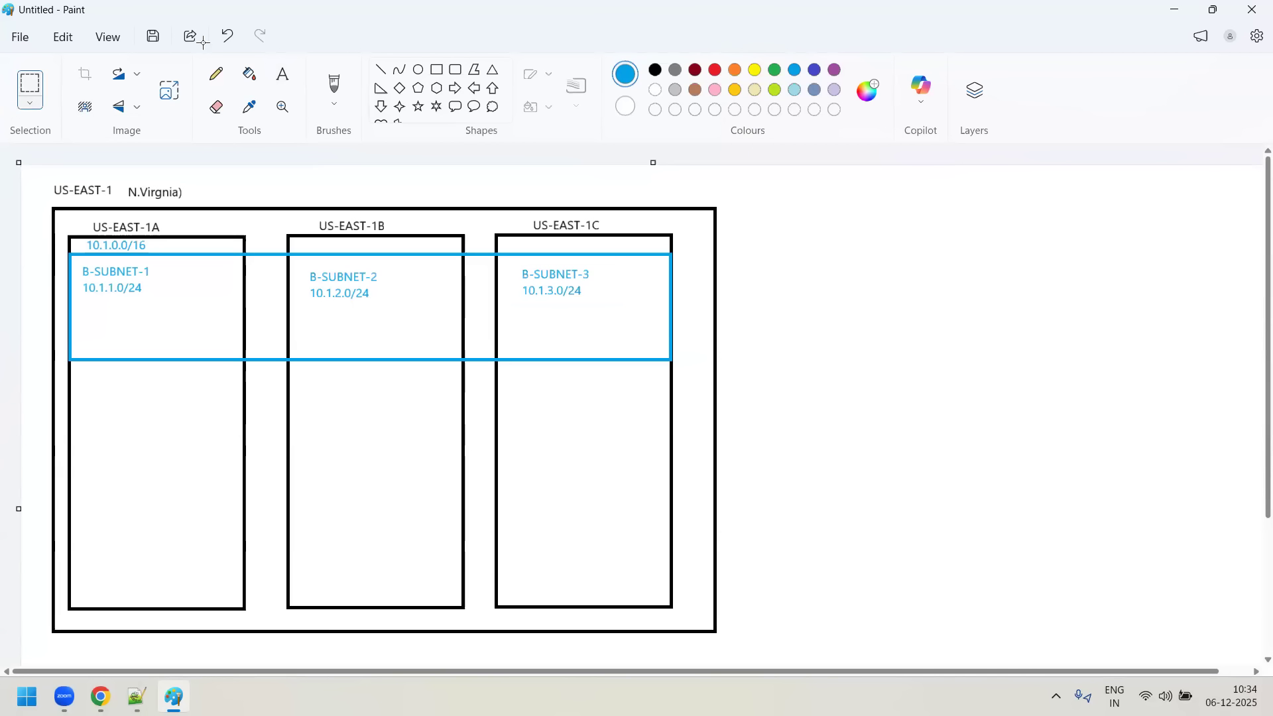
- Draw a black cloud callout shape in the empty area to the right of the region box
{"action": "left_click", "coordinate": [657, 70]}
{"action": "left_click", "coordinate": [494, 107]}
{"action": "left_click_drag", "start_coordinate": [977, 335], "coordinate": [1147, 465]}
{"action": "left_click", "coordinate": [776, 276]}
- Select the small tail bubbles below the cloud with a rectangular selection and delete them
{"action": "left_click", "coordinate": [25, 111]}
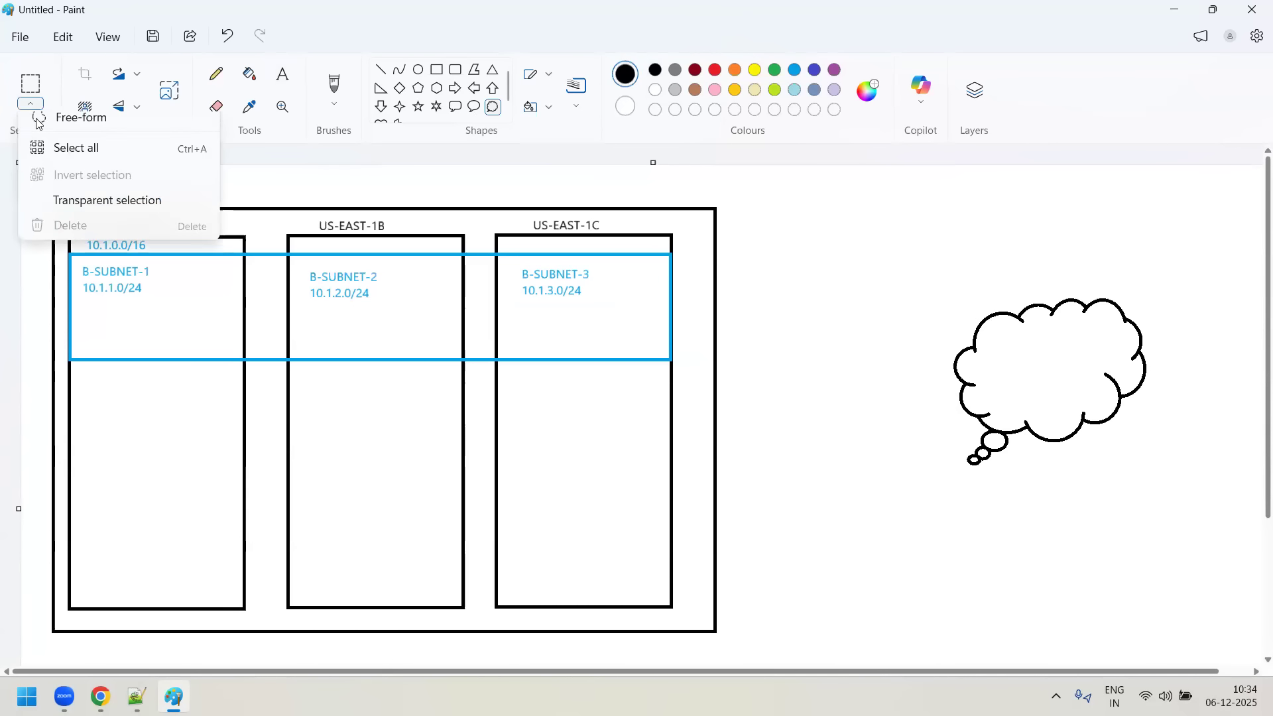
{"action": "left_click", "coordinate": [100, 131]}
{"action": "left_click_drag", "start_coordinate": [946, 426], "coordinate": [1001, 465]}
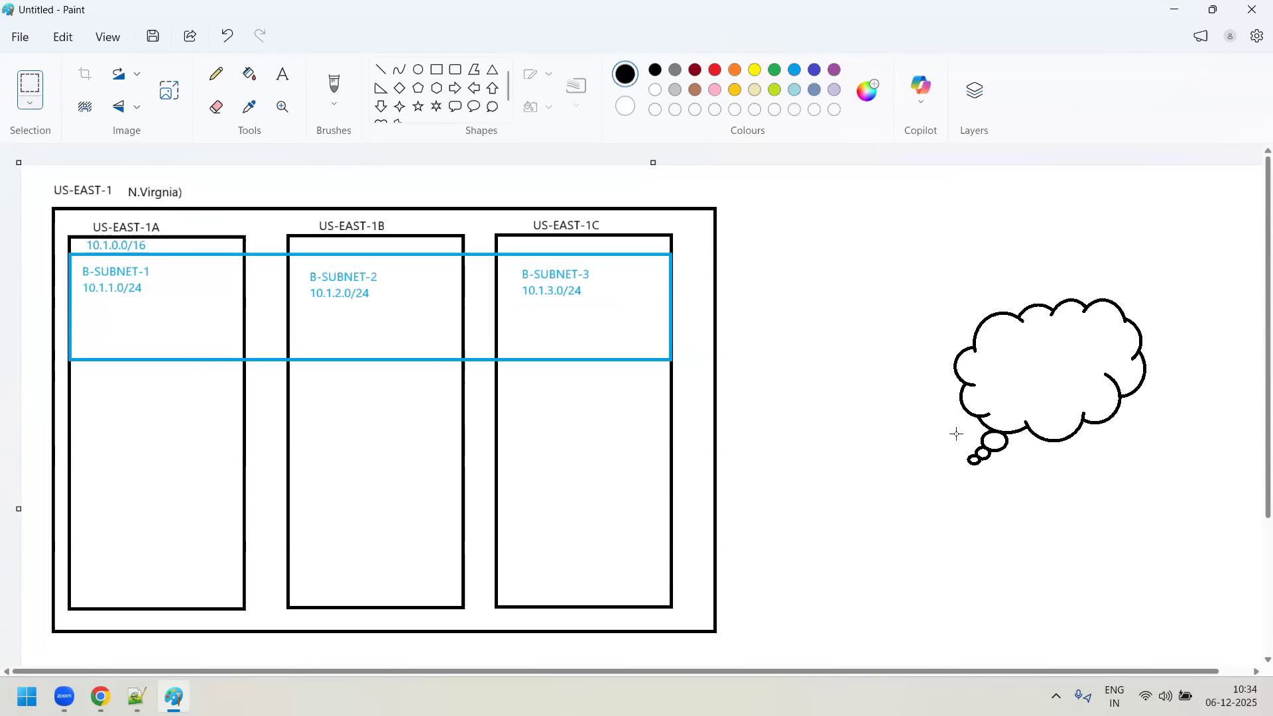
{"action": "left_click_drag", "start_coordinate": [939, 432], "coordinate": [1017, 466]}
{"action": "key", "text": "Delete"}
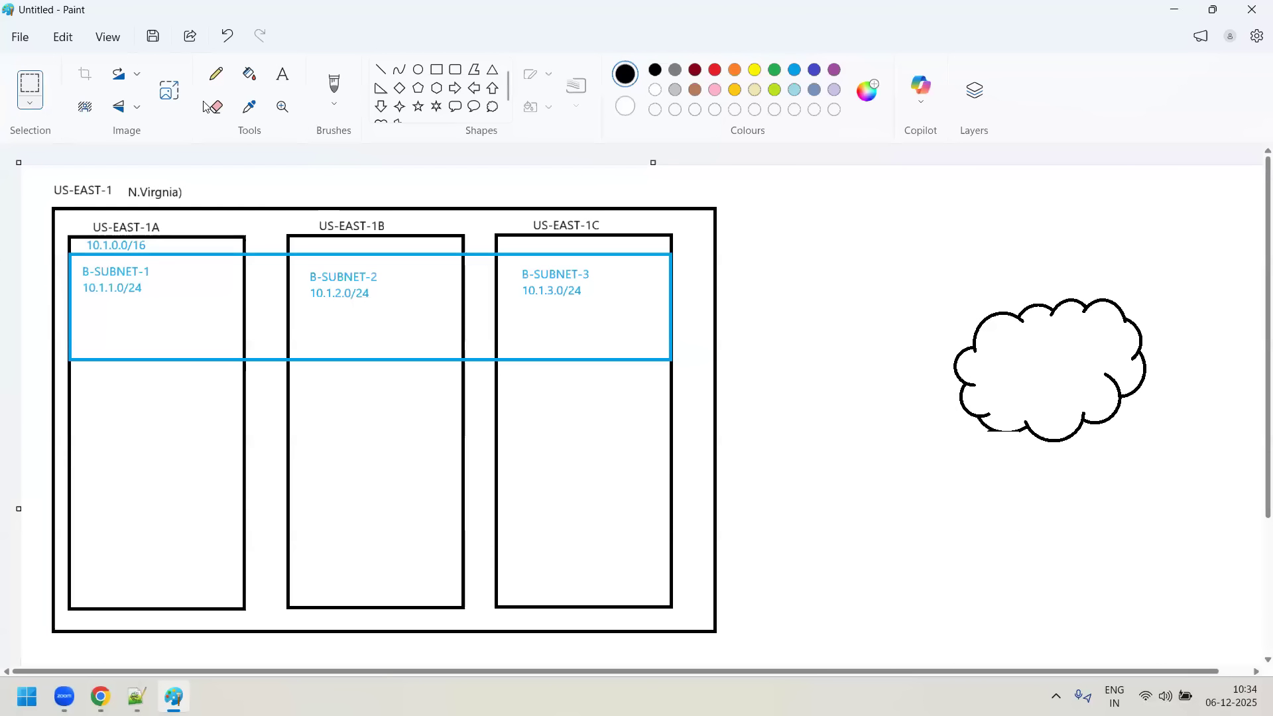
- Add the text INTERNET in black inside the cloud
{"action": "left_click", "coordinate": [283, 73]}
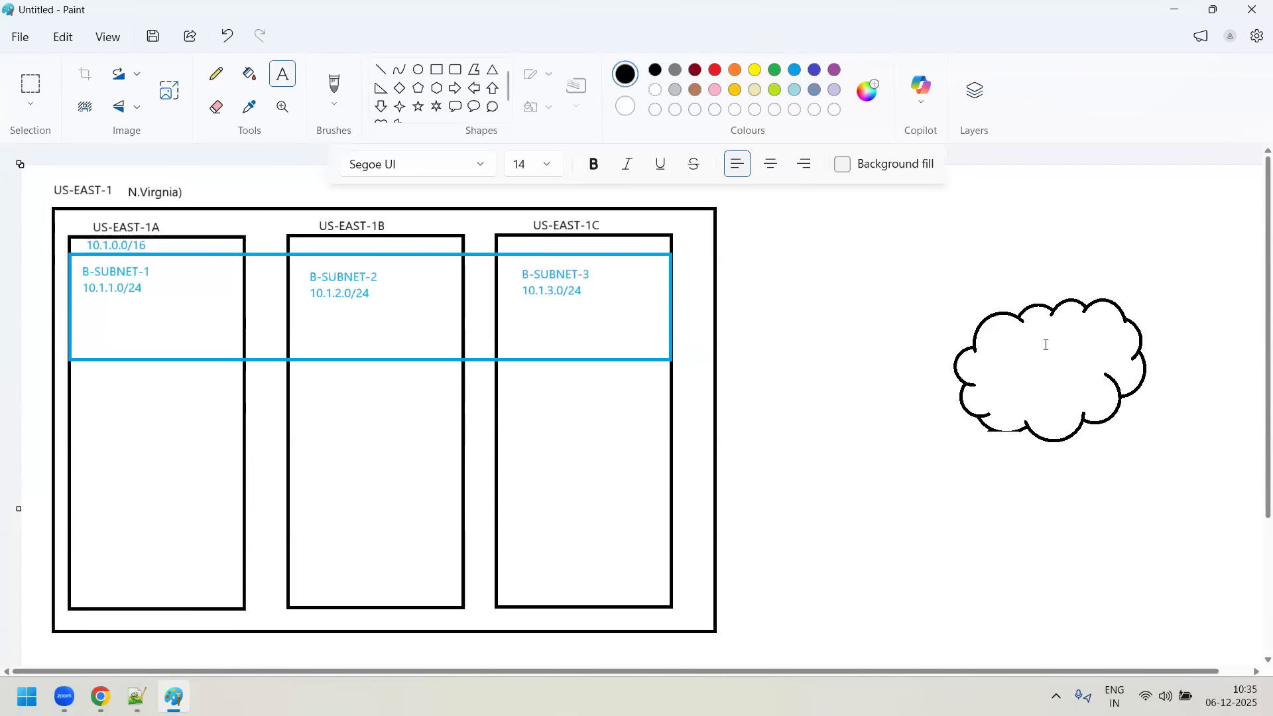
{"action": "left_click_drag", "start_coordinate": [994, 345], "coordinate": [1110, 375]}
{"action": "type", "text": "INTERNET"}
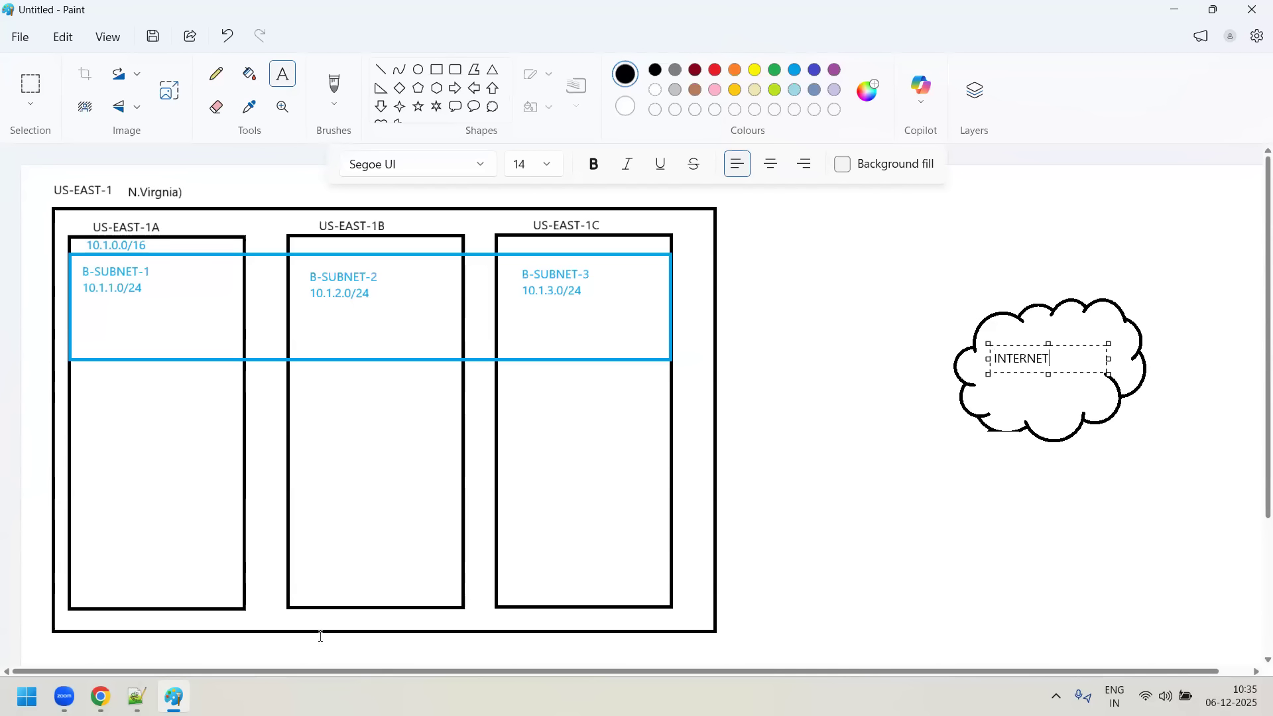
{"action": "left_click", "coordinate": [796, 390]}
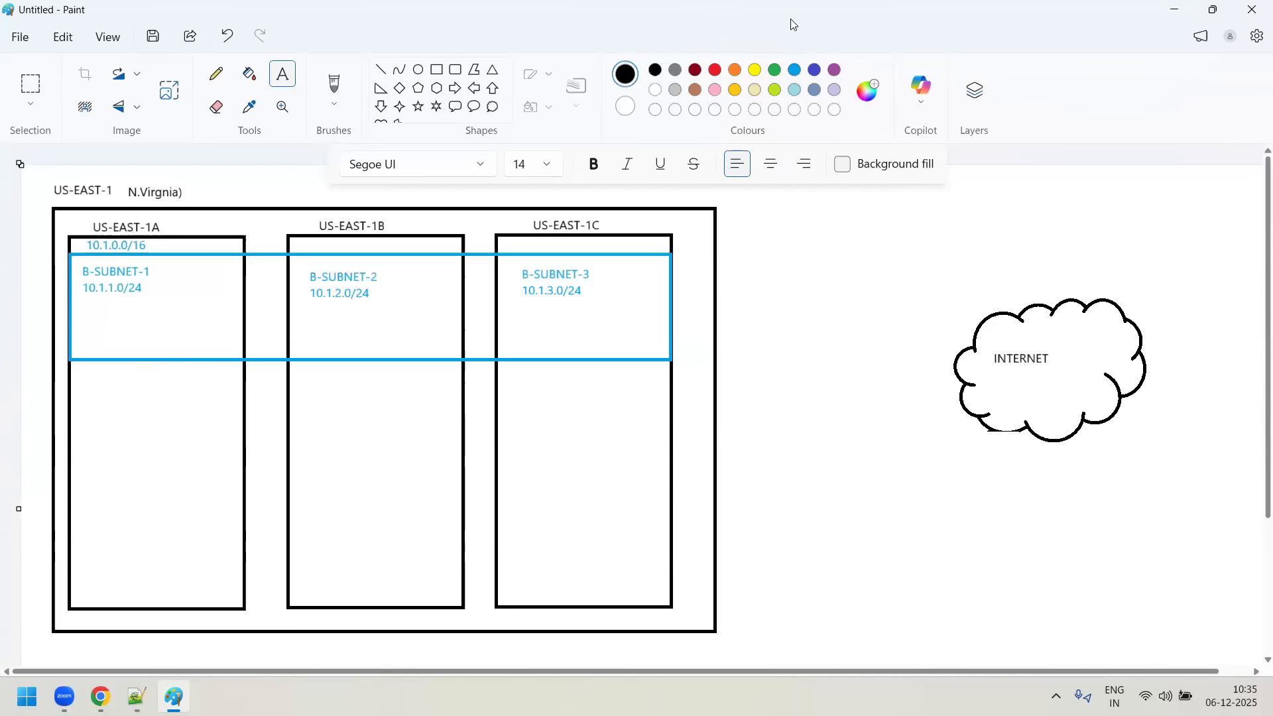
- Draw a small blue hexagon against the region box's right edge, level with the blue VPC rectangle
{"action": "left_click", "coordinate": [437, 88]}
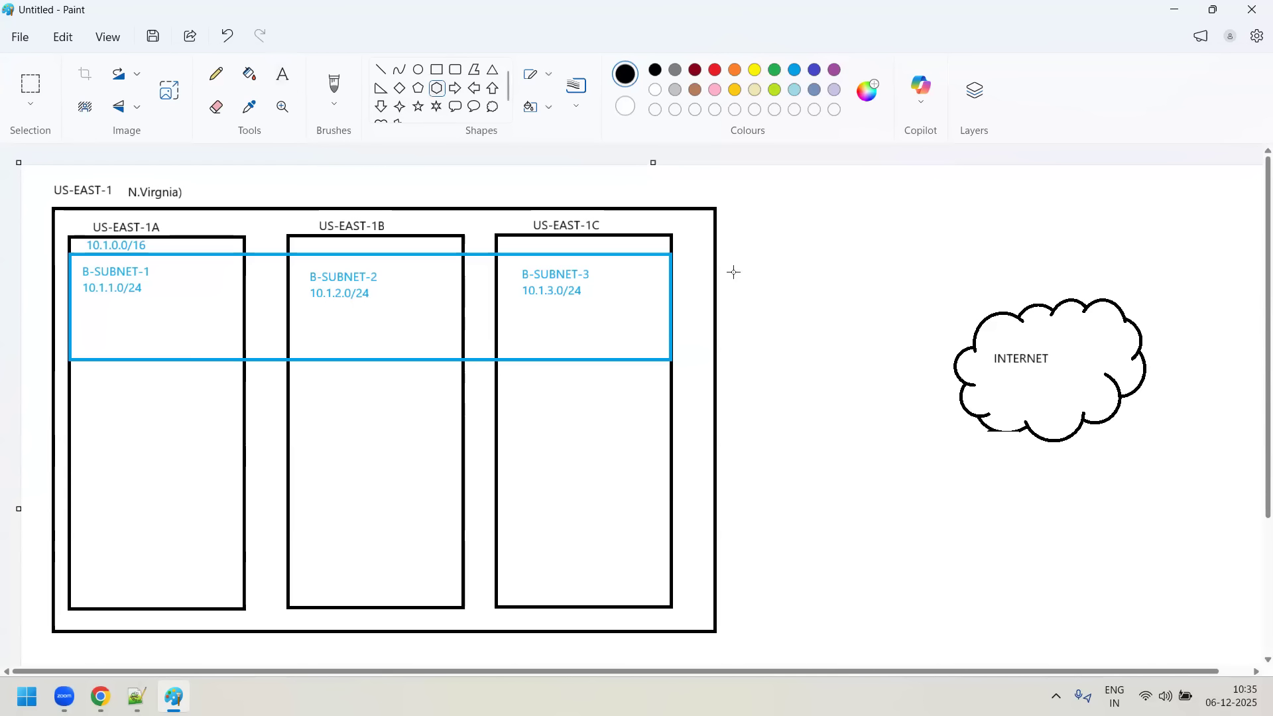
{"action": "left_click_drag", "start_coordinate": [716, 264], "coordinate": [806, 342]}
{"action": "left_click", "coordinate": [794, 70]}
{"action": "left_click", "coordinate": [790, 257]}
- Add the blue text BLUE-IGW inside the hexagon
{"action": "left_click", "coordinate": [282, 73]}
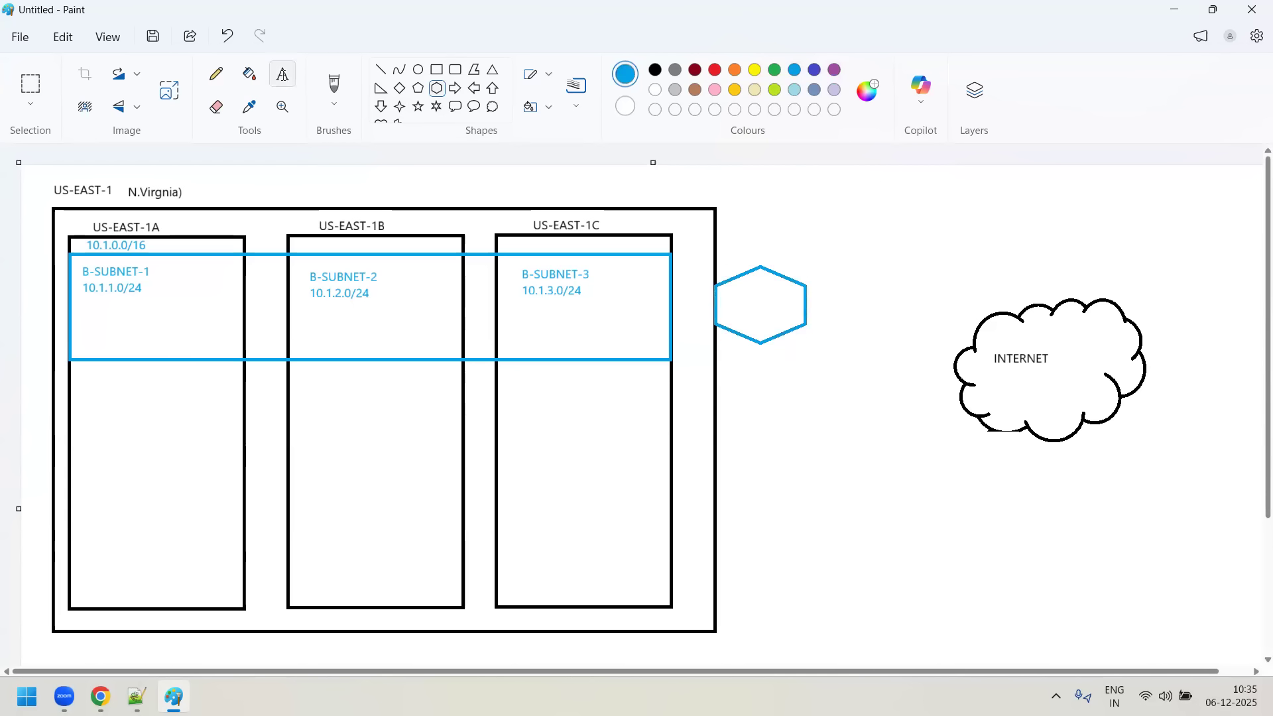
{"action": "left_click", "coordinate": [763, 310]}
{"action": "type", "text": "BLUE-IGW"}
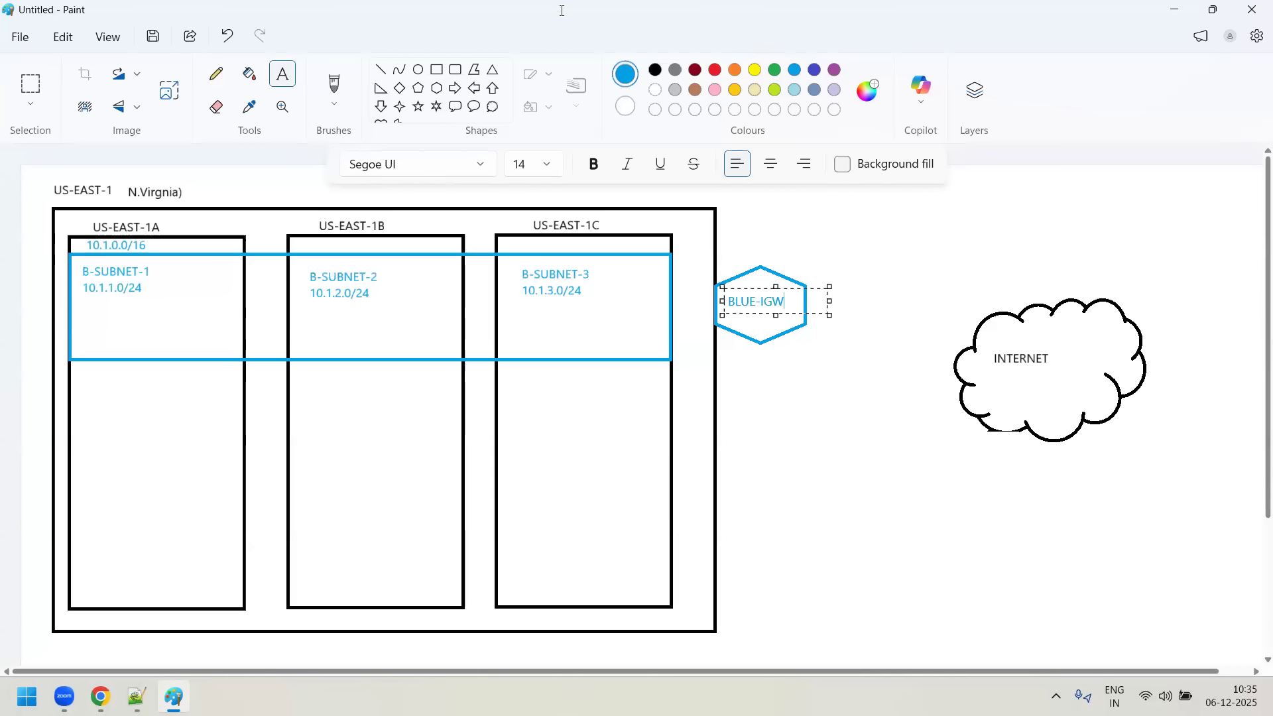
{"action": "left_click", "coordinate": [914, 444]}
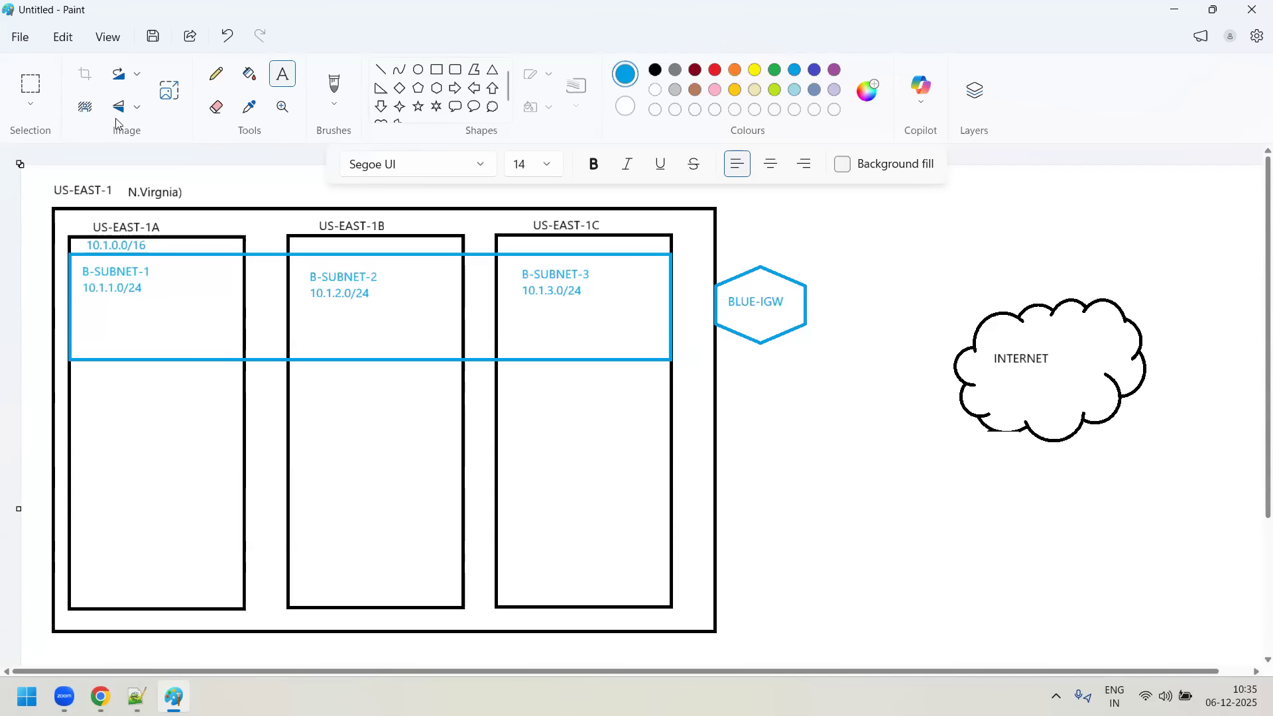
- Draw blue lines connecting the blue VPC rectangle to the BLUE-IGW hexagon and the hexagon to the INTERNET cloud
{"action": "left_click", "coordinate": [383, 72]}
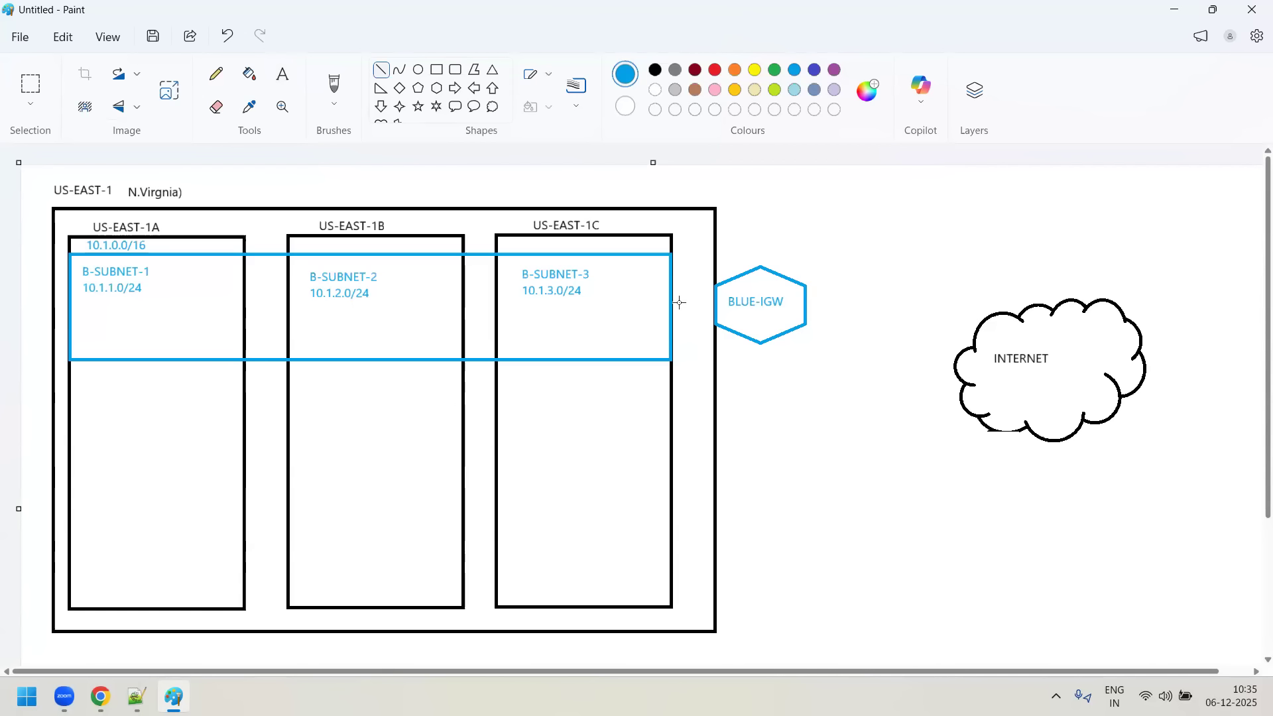
{"action": "left_click_drag", "start_coordinate": [674, 302], "coordinate": [717, 301]}
{"action": "left_click_drag", "start_coordinate": [808, 301], "coordinate": [1012, 300]}
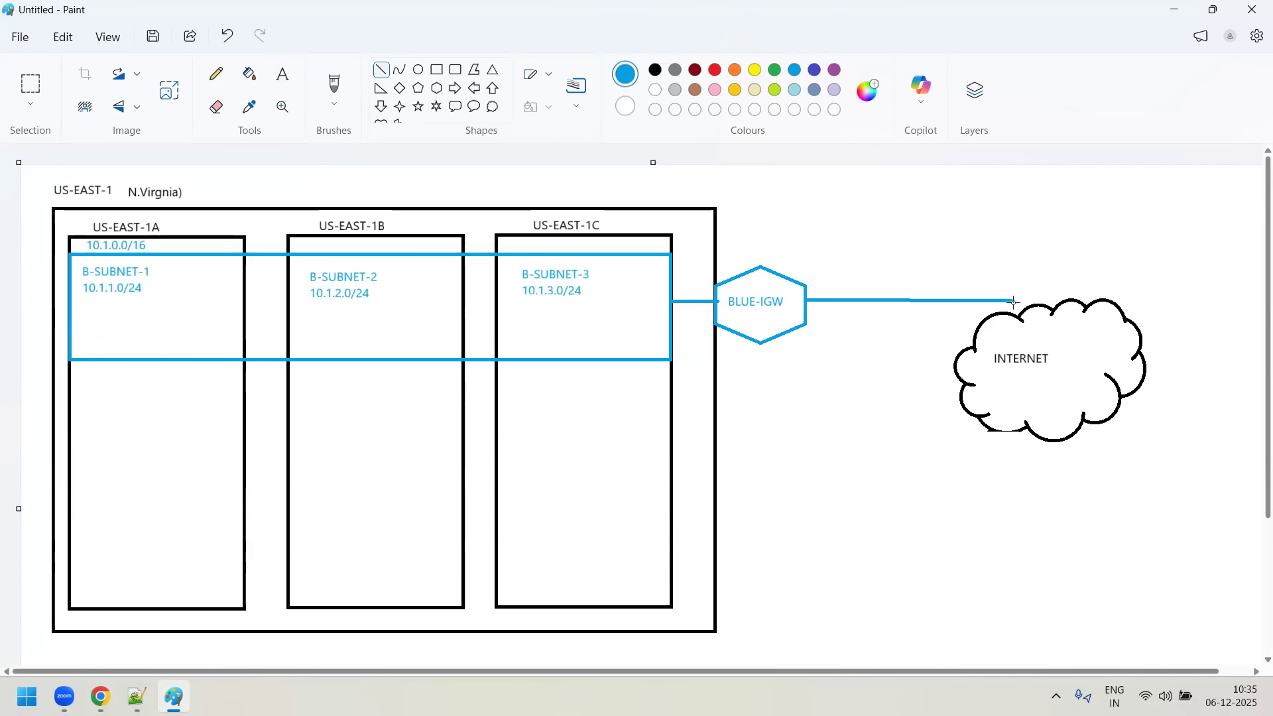
{"action": "left_click_drag", "start_coordinate": [1013, 316], "coordinate": [1014, 317]}
{"action": "left_click", "coordinate": [621, 595]}
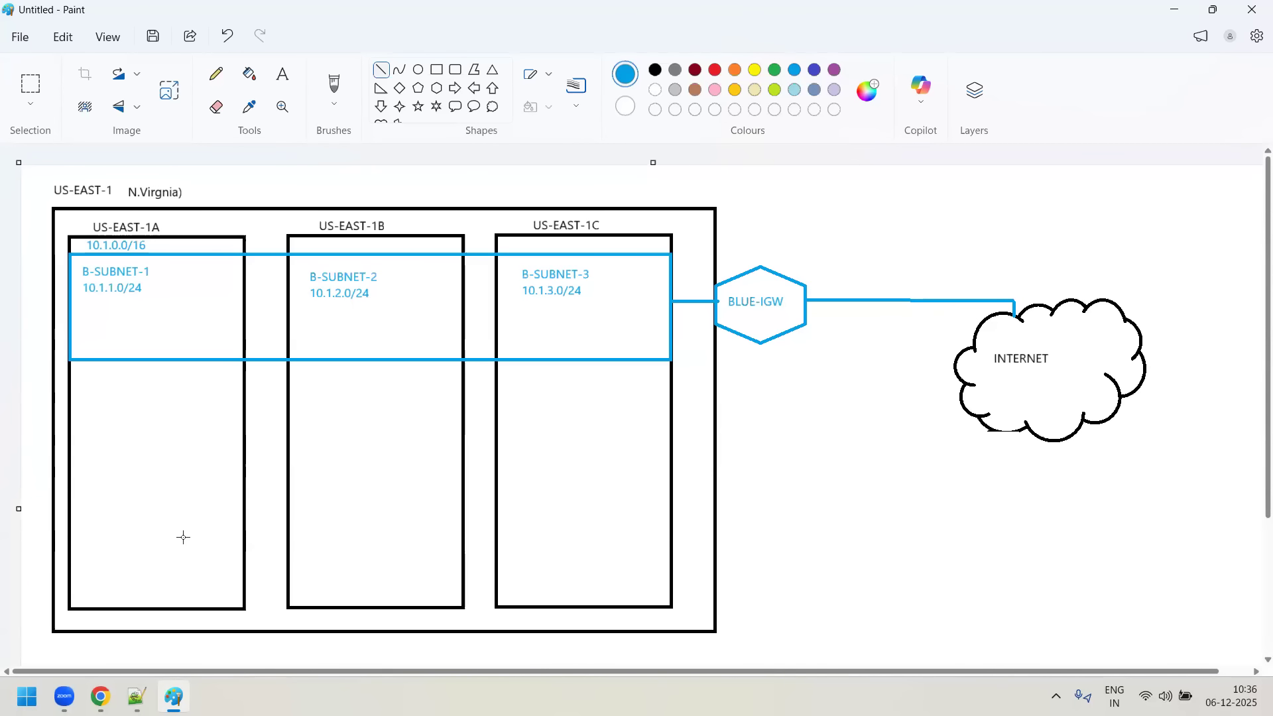
- Draw a small blue hexagon just below the region box, beneath the US-EAST-1B rectangle
{"action": "scroll", "coordinate": [269, 572], "scroll_direction": "down", "scroll_amount": 1}
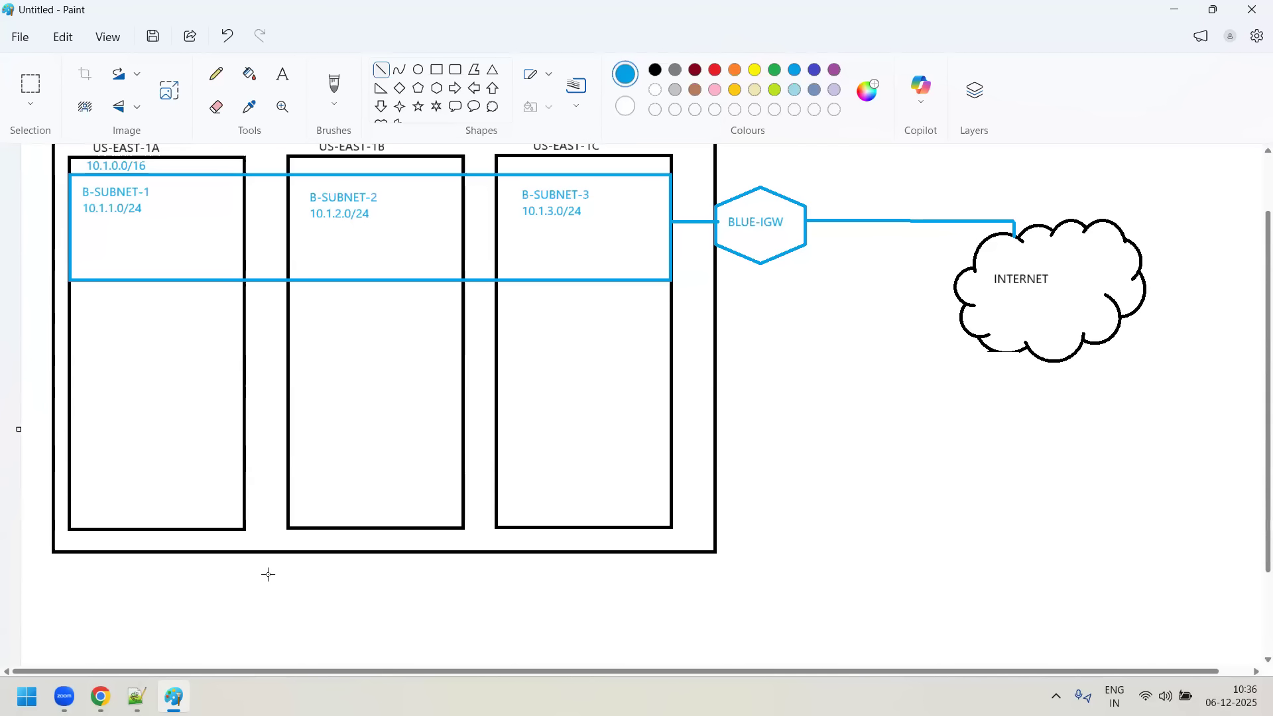
{"action": "scroll", "coordinate": [246, 579], "scroll_direction": "up", "scroll_amount": 1}
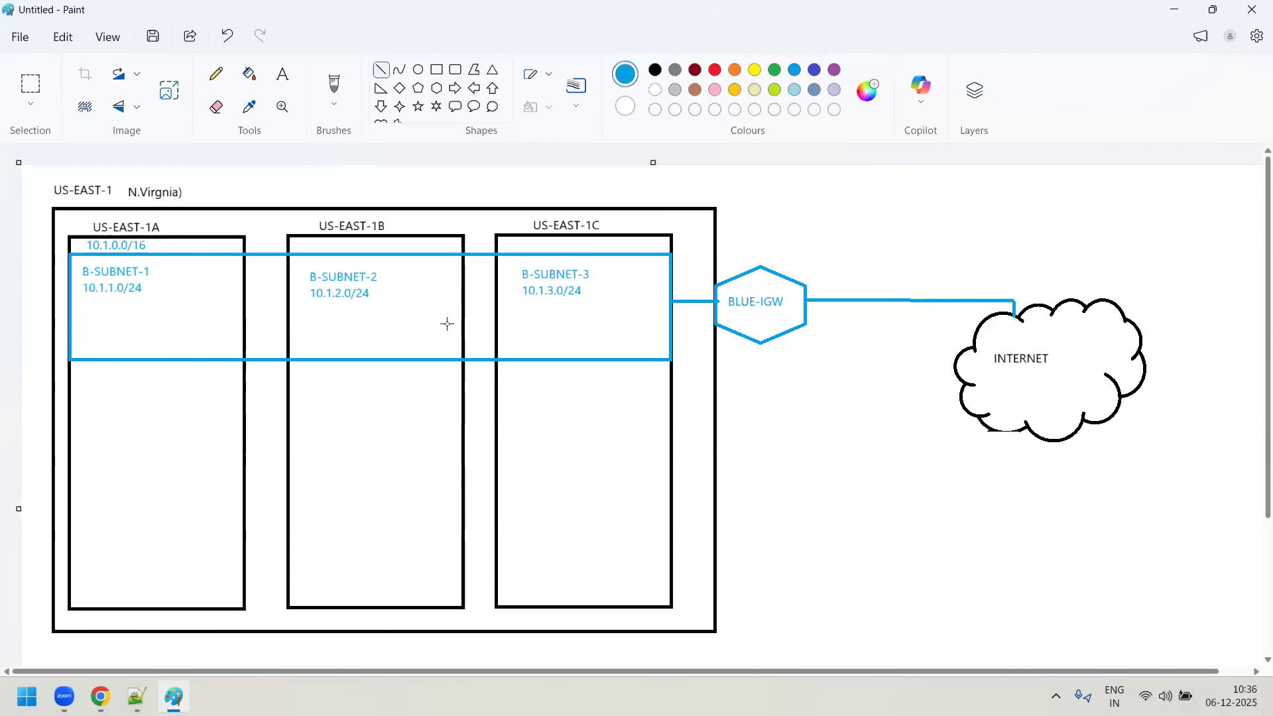
{"action": "scroll", "coordinate": [392, 316], "scroll_direction": "down", "scroll_amount": 1}
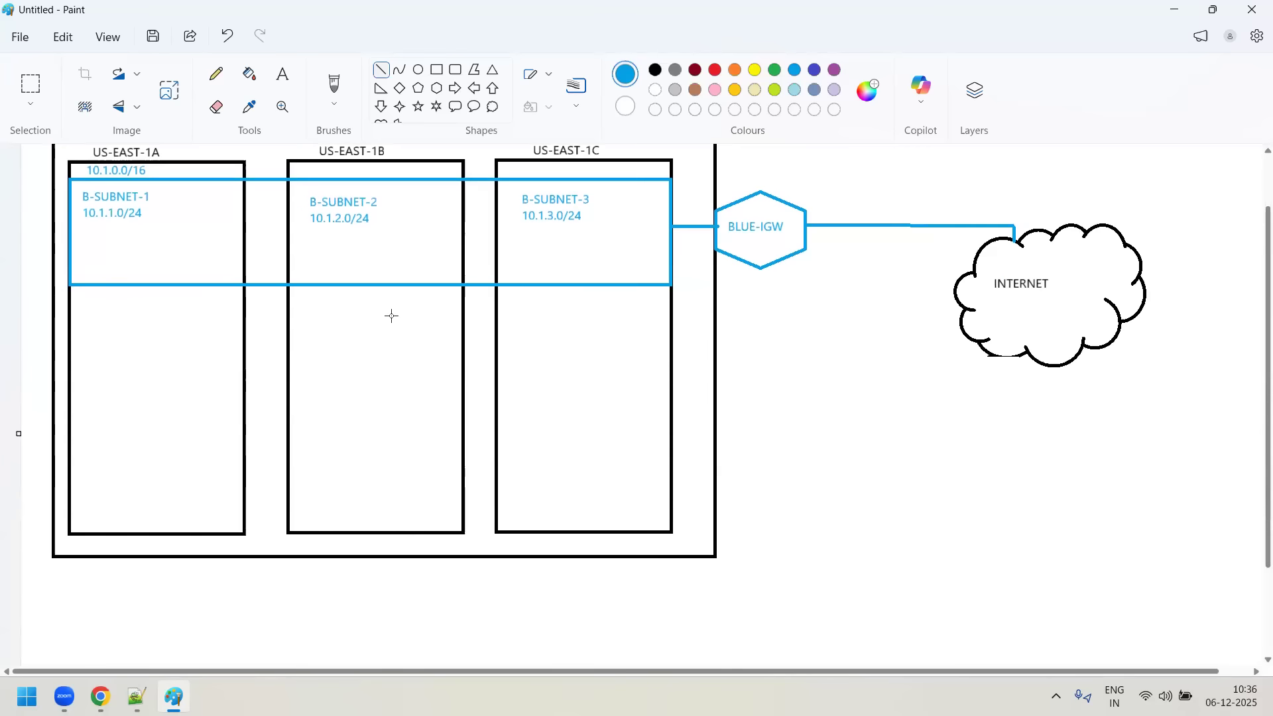
{"action": "scroll", "coordinate": [391, 317], "scroll_direction": "down", "scroll_amount": 1}
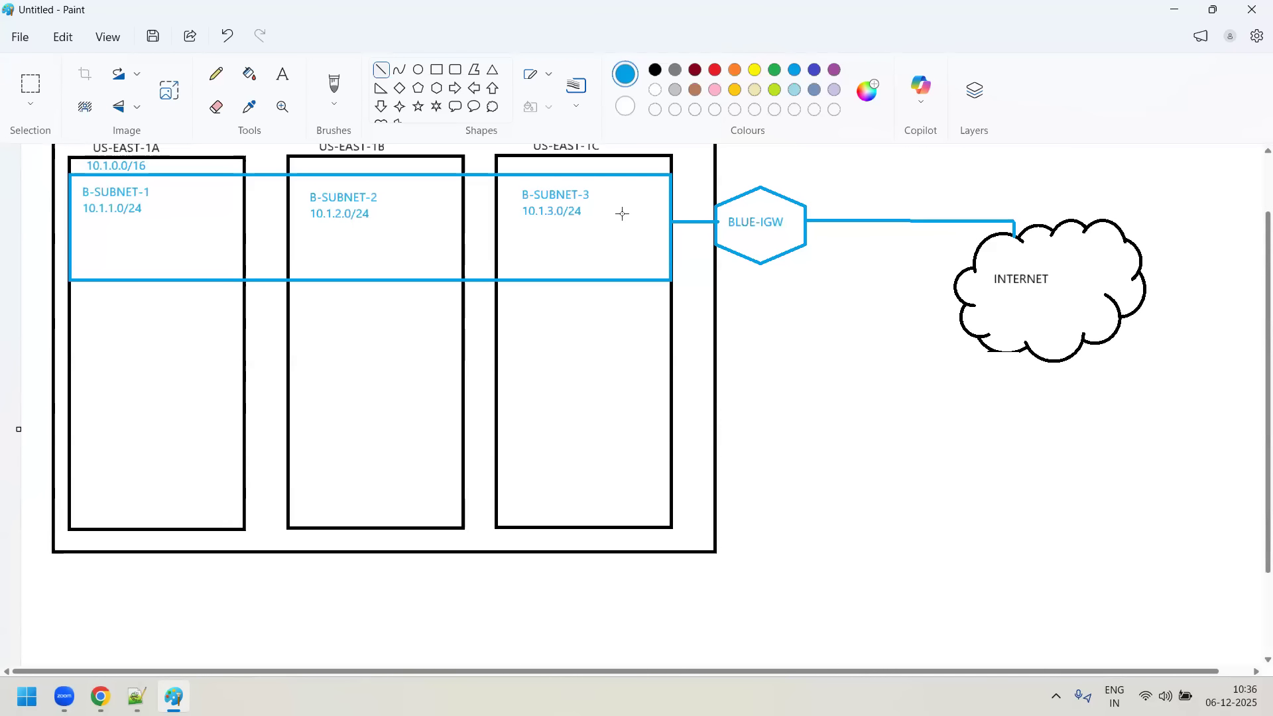
{"action": "left_click", "coordinate": [437, 88]}
{"action": "mouse_move", "coordinate": [340, 567]}
{"action": "left_mouse_down"}
{"action": "mouse_move", "coordinate": [350, 594]}
{"action": "mouse_move", "coordinate": [434, 652]}
{"action": "left_mouse_up"}
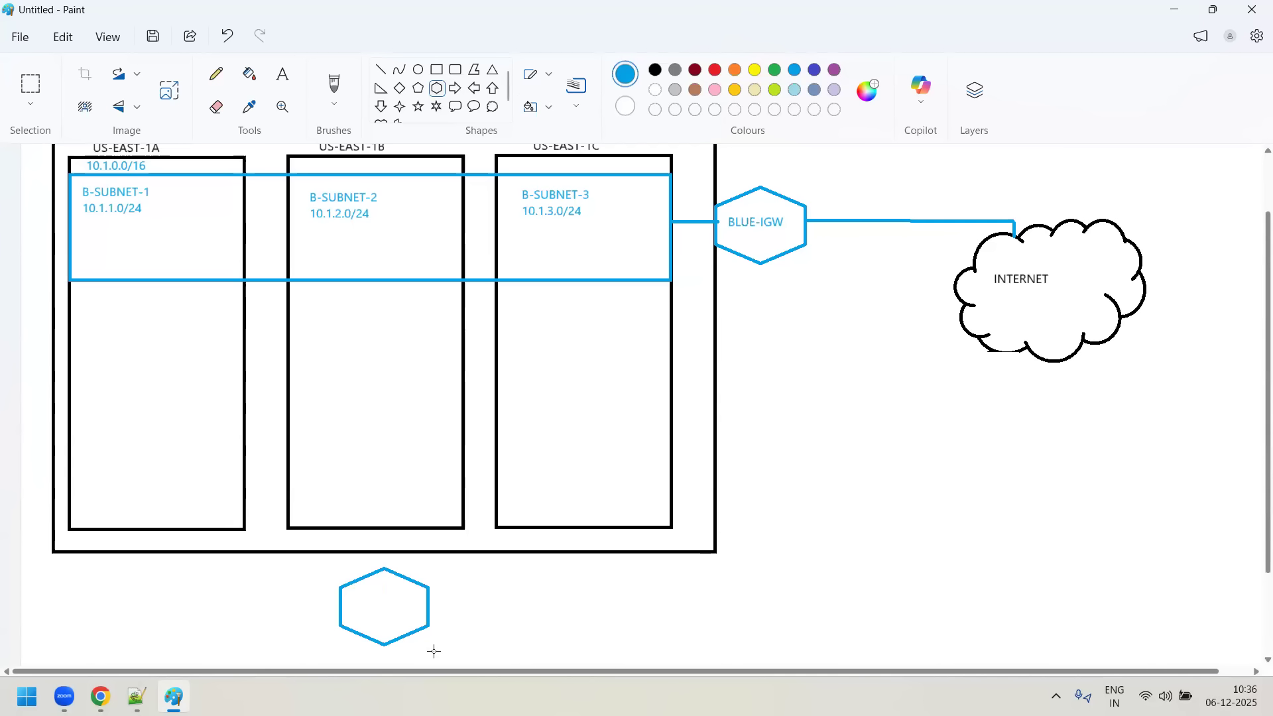
- Add the blue text VPC-IR inside the hexagon below the region box
{"action": "left_click", "coordinate": [283, 73]}
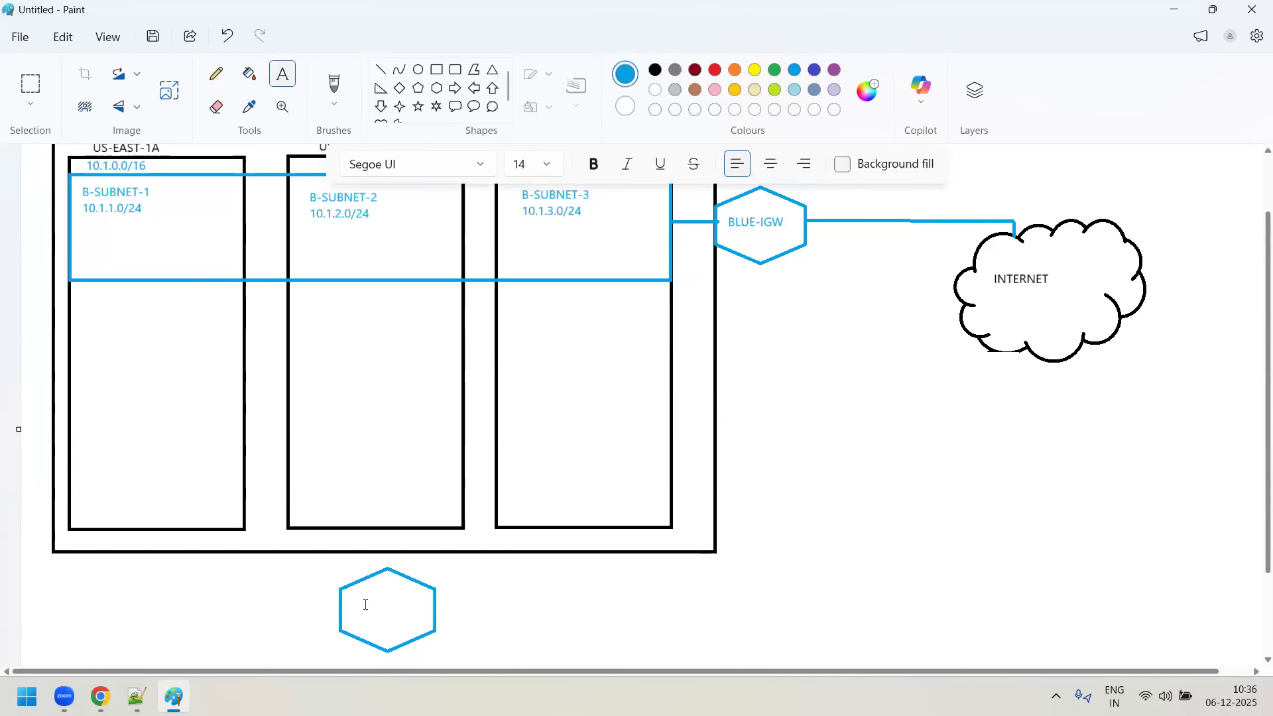
{"action": "left_click_drag", "start_coordinate": [411, 616], "coordinate": [458, 622]}
{"action": "type", "text": "VPC="}
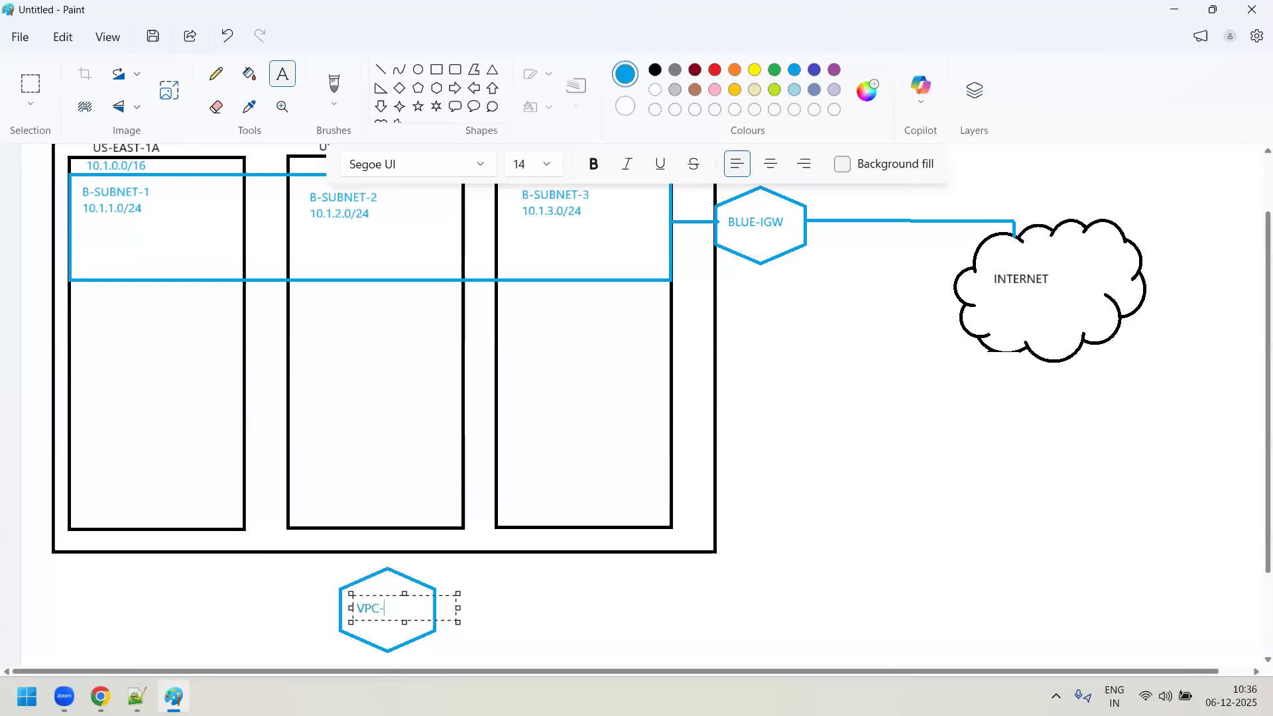
{"action": "type", "text": "IR"}
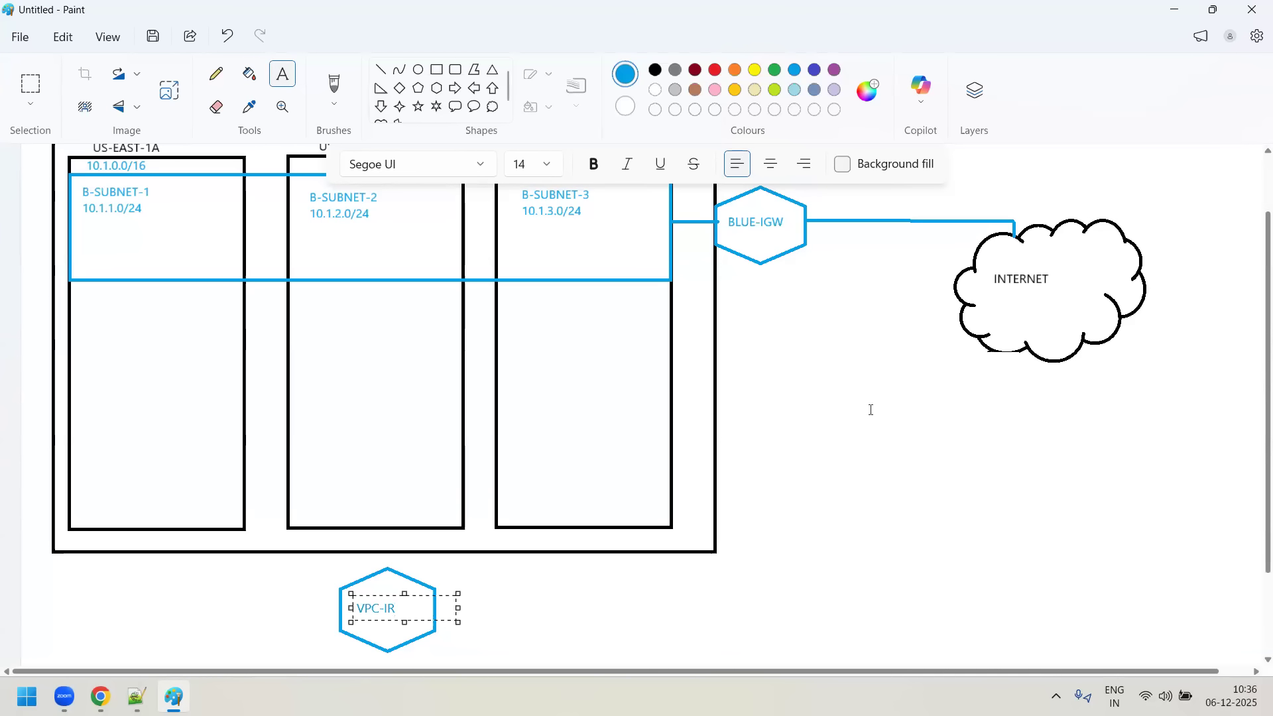
{"action": "left_click", "coordinate": [1005, 342]}
- Draw black lines connecting the VPC-IR hexagon to the lower edges of the US-EAST-1A, US-EAST-1B and US-EAST-1C rectangles
{"action": "left_click", "coordinate": [381, 69]}
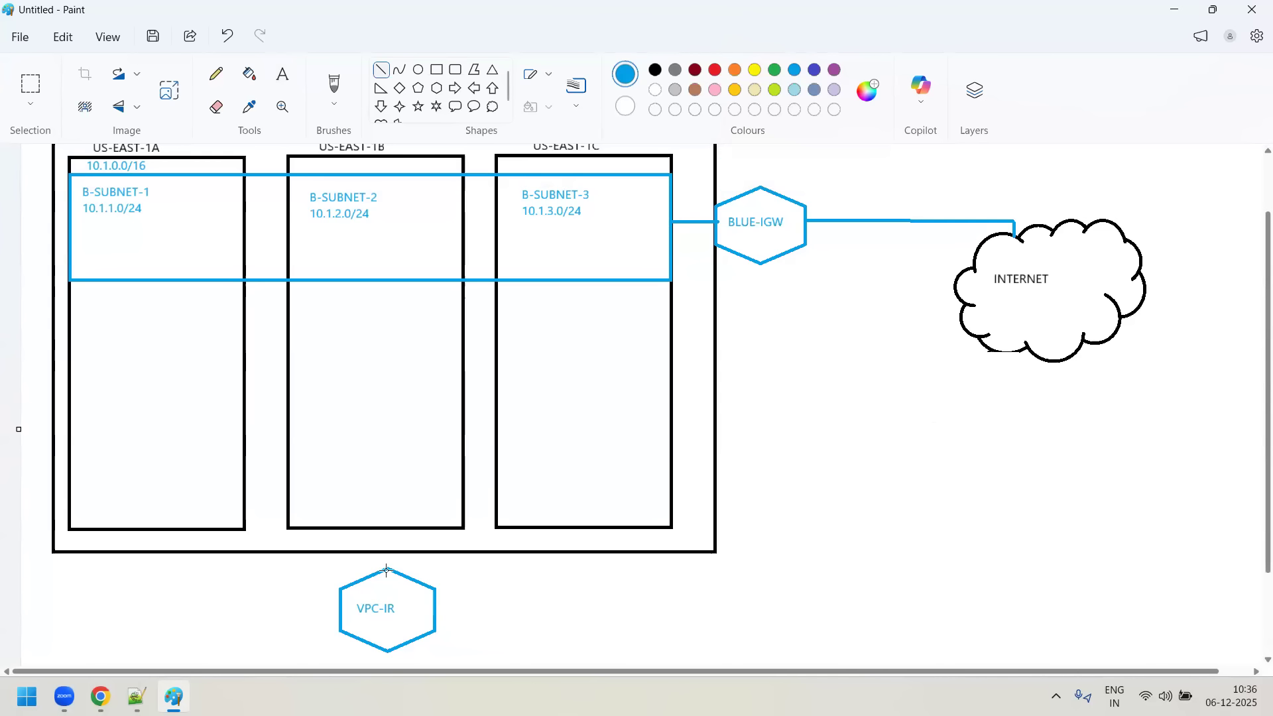
{"action": "left_click_drag", "start_coordinate": [388, 568], "coordinate": [388, 527]}
{"action": "left_click", "coordinate": [655, 71]}
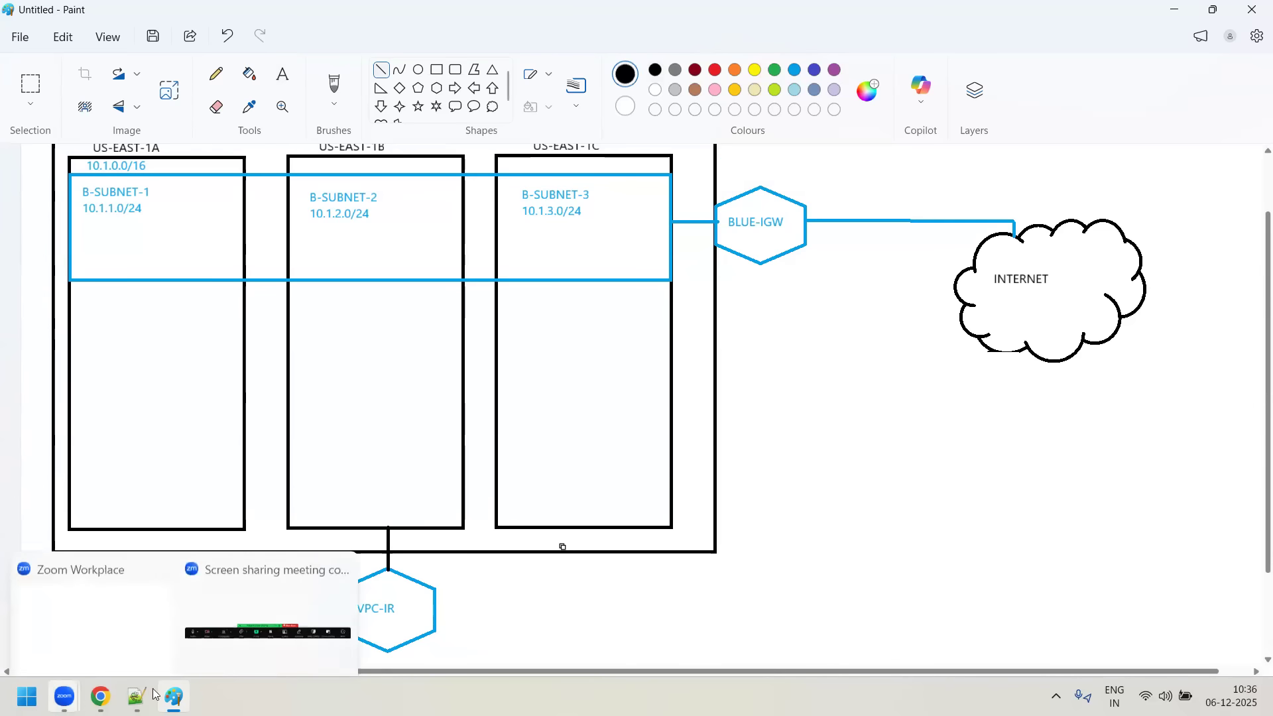
{"action": "mouse_move", "coordinate": [342, 611]}
{"action": "left_mouse_down"}
{"action": "mouse_move", "coordinate": [148, 615]}
{"action": "mouse_move", "coordinate": [154, 529]}
{"action": "left_mouse_up"}
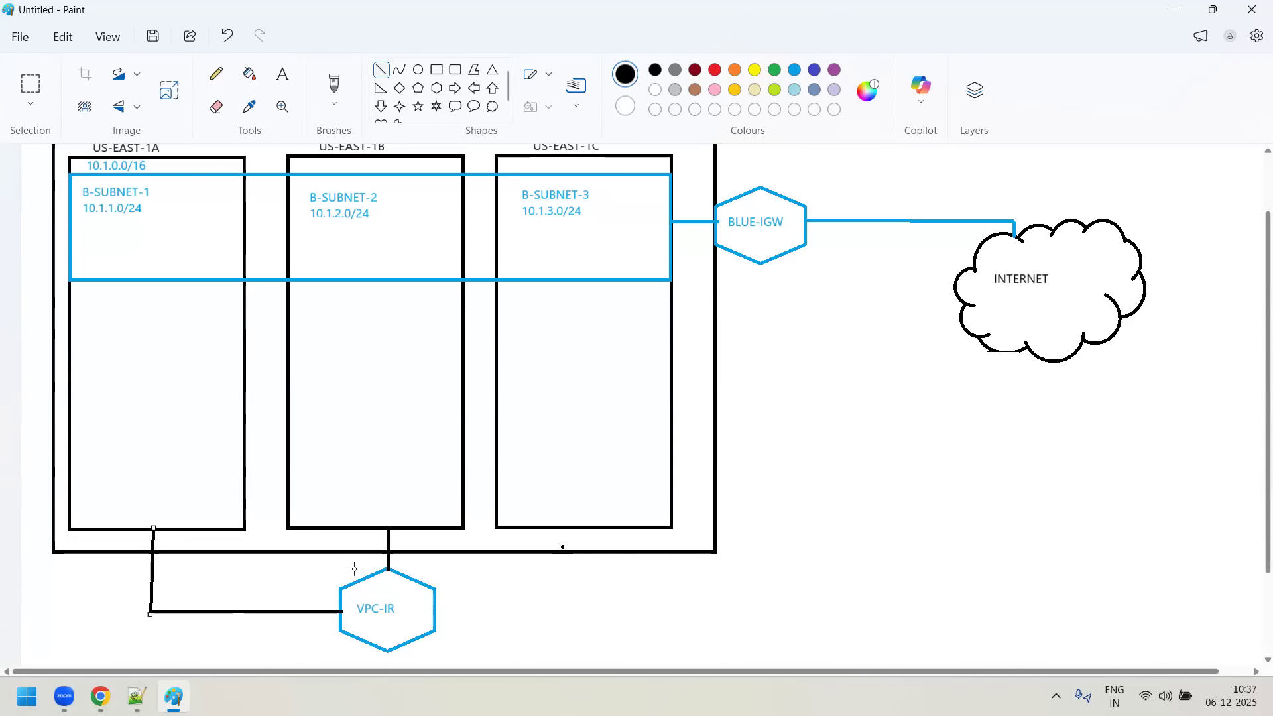
{"action": "left_click", "coordinate": [437, 606]}
{"action": "mouse_move", "coordinate": [435, 607]}
{"action": "left_mouse_down"}
{"action": "mouse_move", "coordinate": [595, 605]}
{"action": "mouse_move", "coordinate": [590, 527]}
{"action": "left_mouse_up"}
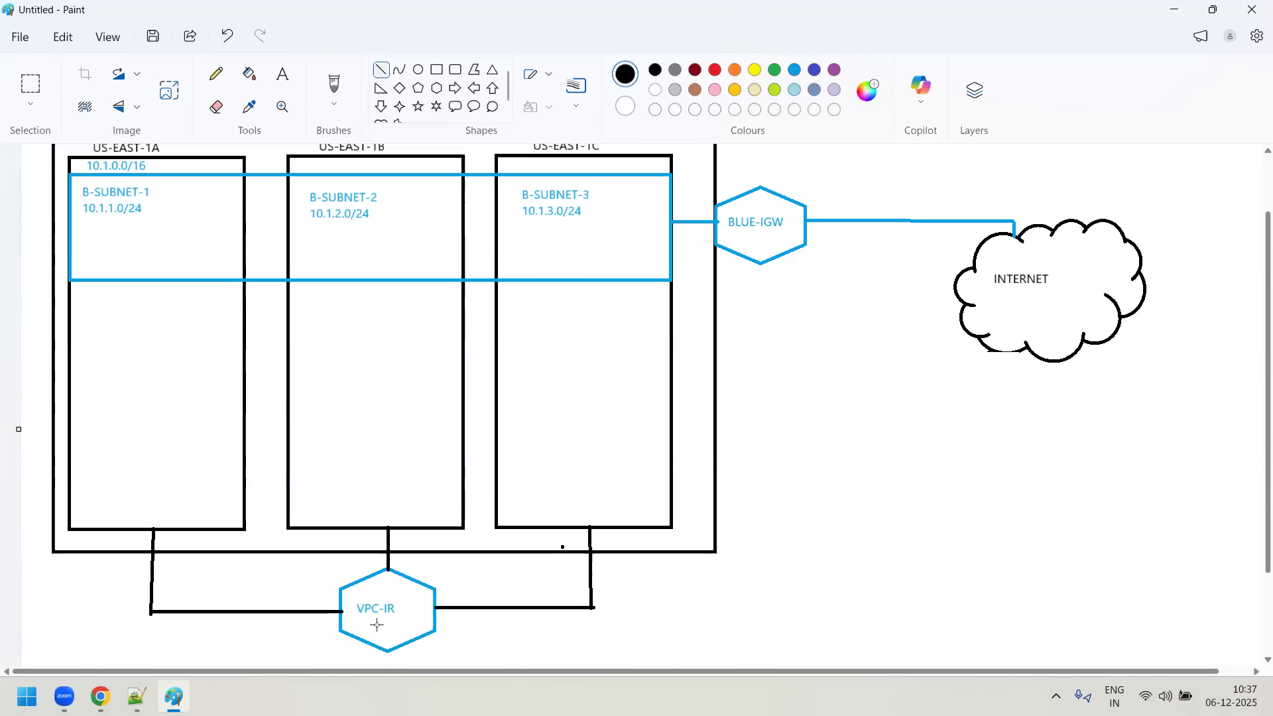
- Draw a small black rounded rectangle inside B-SUBNET-1, under its 10.1.1.0/24 label
{"action": "left_click", "coordinate": [456, 70]}
{"action": "mouse_move", "coordinate": [90, 222]}
{"action": "left_mouse_down"}
{"action": "mouse_move", "coordinate": [119, 248]}
{"action": "mouse_move", "coordinate": [192, 264]}
{"action": "left_mouse_up"}
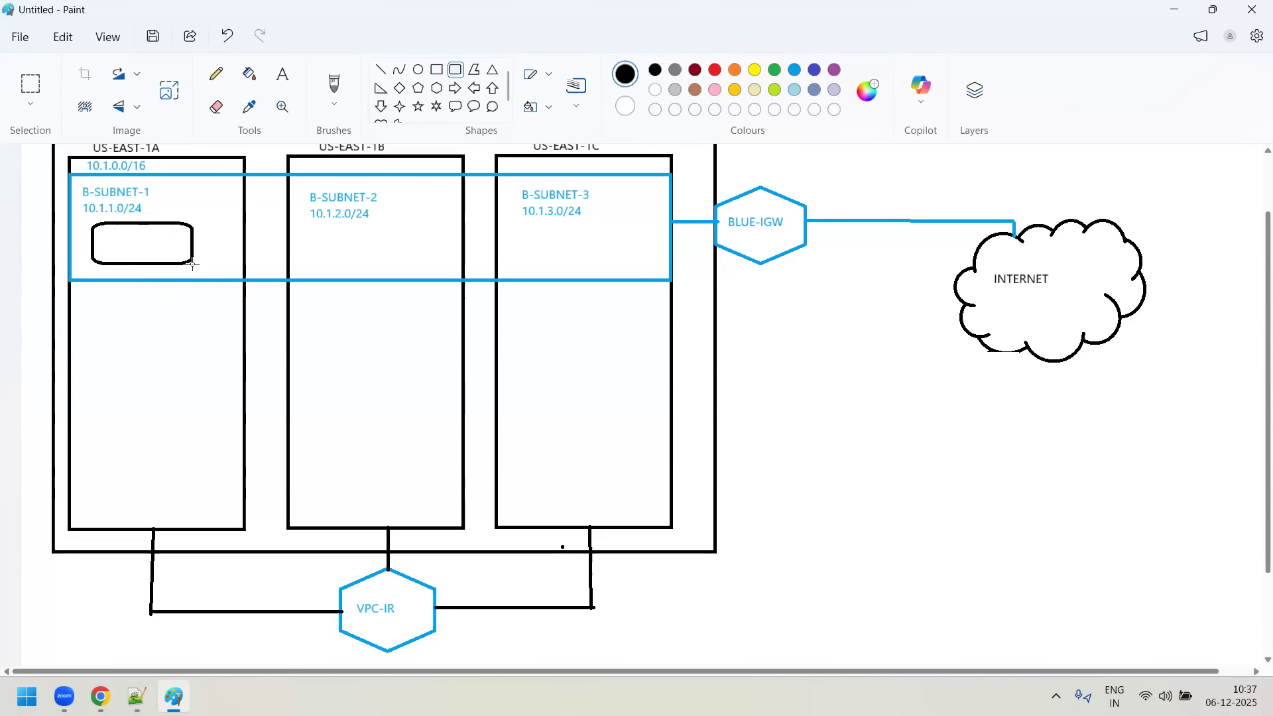
{"action": "left_click", "coordinate": [114, 198]}
- Copy the rounded rectangle from B-SUBNET-1 into B-SUBNET-2 and B-SUBNET-3, under their address labels
{"action": "left_click", "coordinate": [30, 104]}
{"action": "left_click", "coordinate": [61, 130]}
{"action": "left_click_drag", "start_coordinate": [78, 221], "coordinate": [122, 238]}
{"action": "left_click_drag", "start_coordinate": [205, 260], "coordinate": [580, 249]}
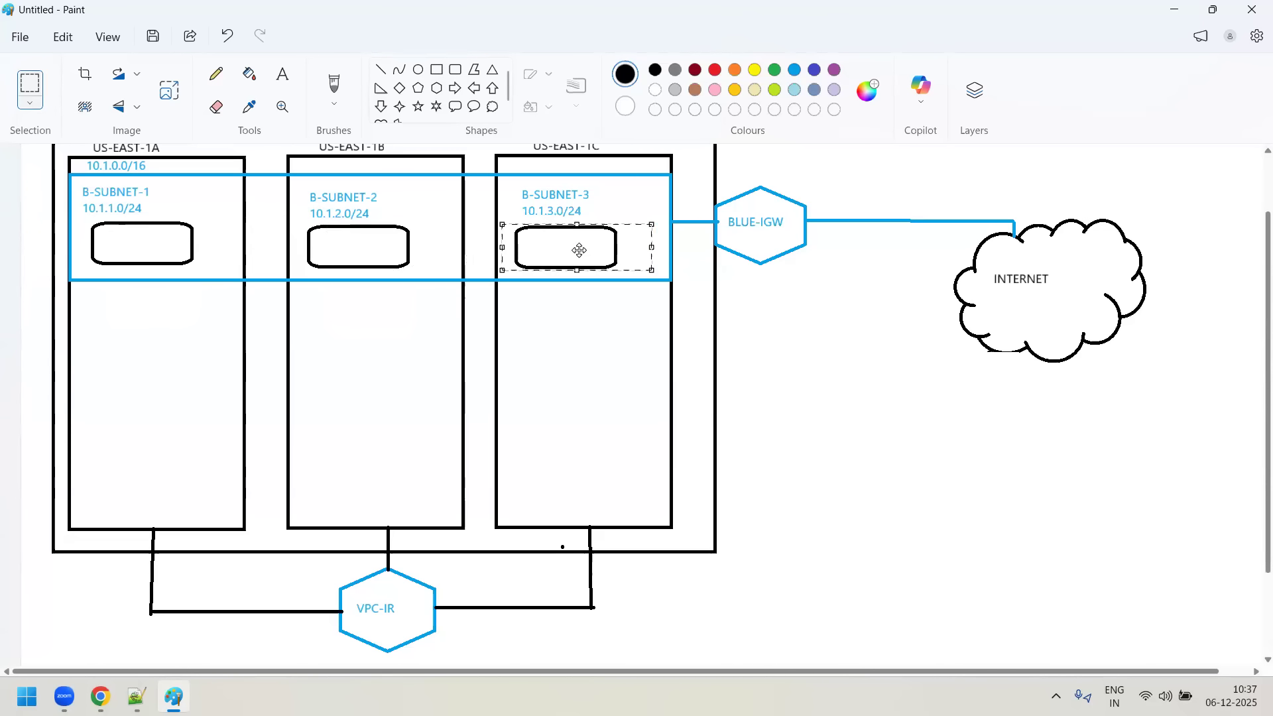
{"action": "left_click", "coordinate": [534, 326]}
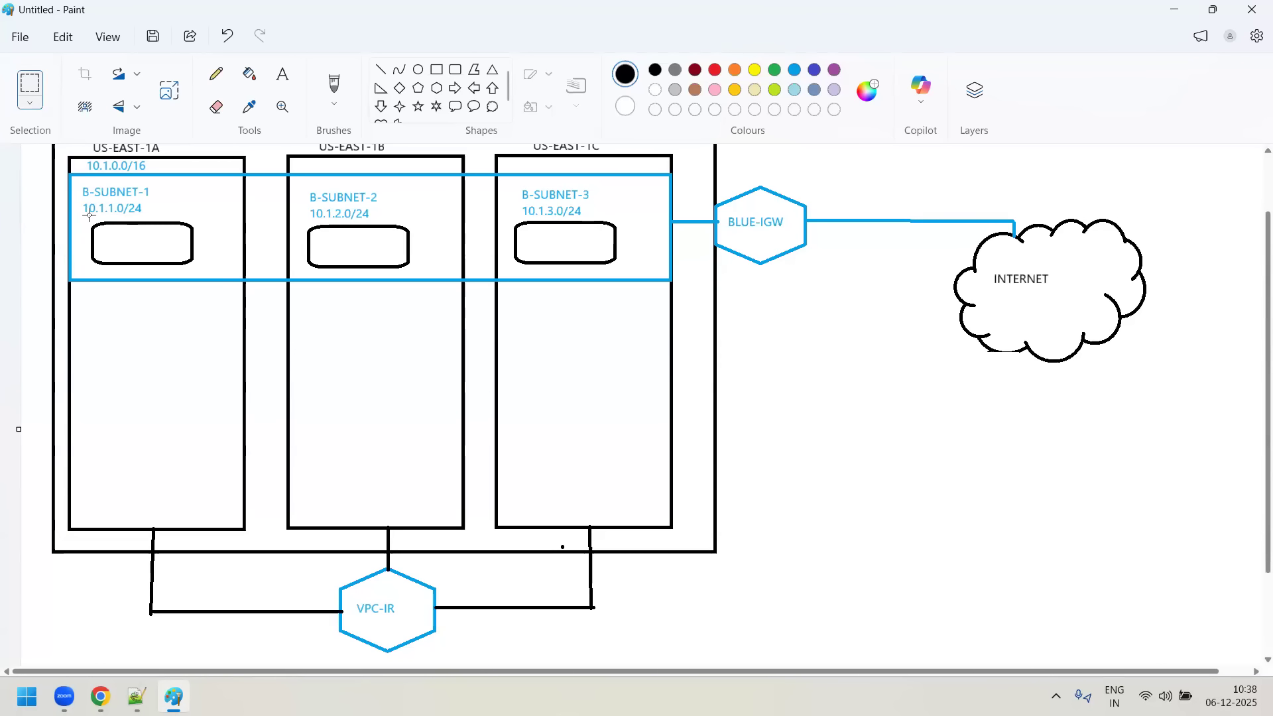
- Enter black text starting with 10.1. inside the rounded rectangle in B-SUBNET-1
{"action": "left_click", "coordinate": [283, 73]}
{"action": "left_click", "coordinate": [101, 238]}
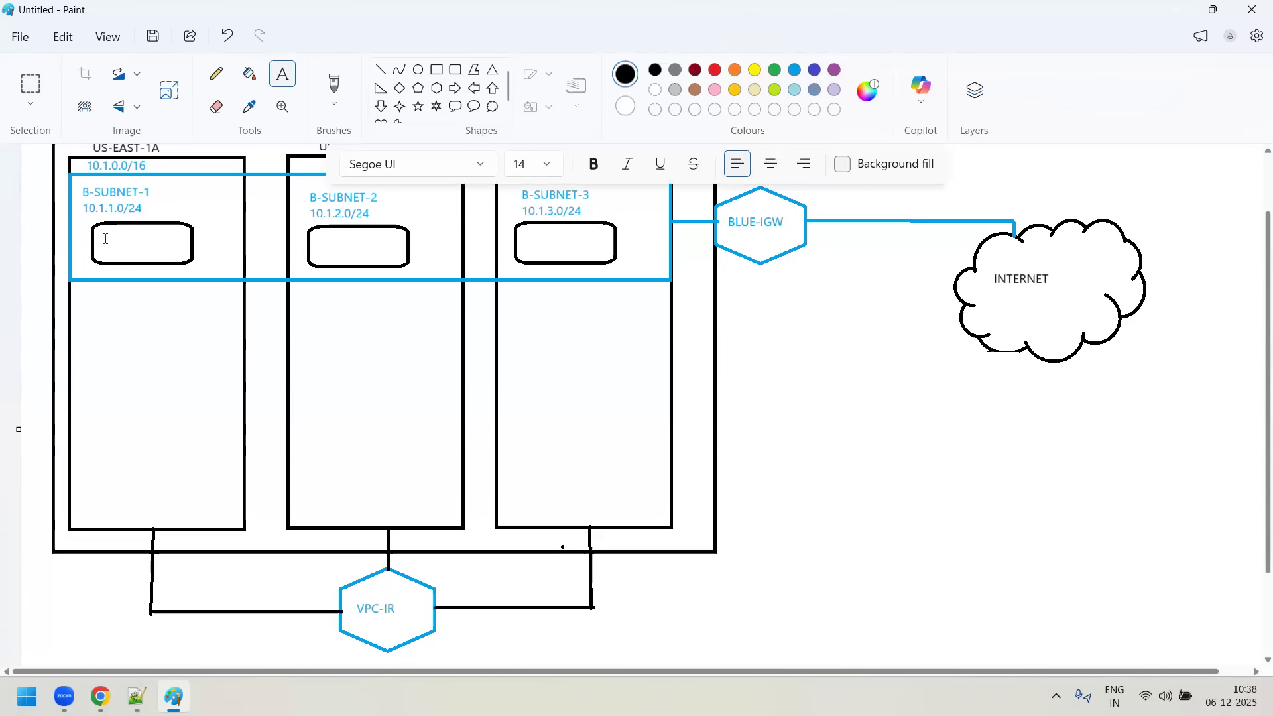
{"action": "left_click_drag", "start_coordinate": [168, 242], "coordinate": [207, 260]}
{"action": "type", "text": "10.1."}
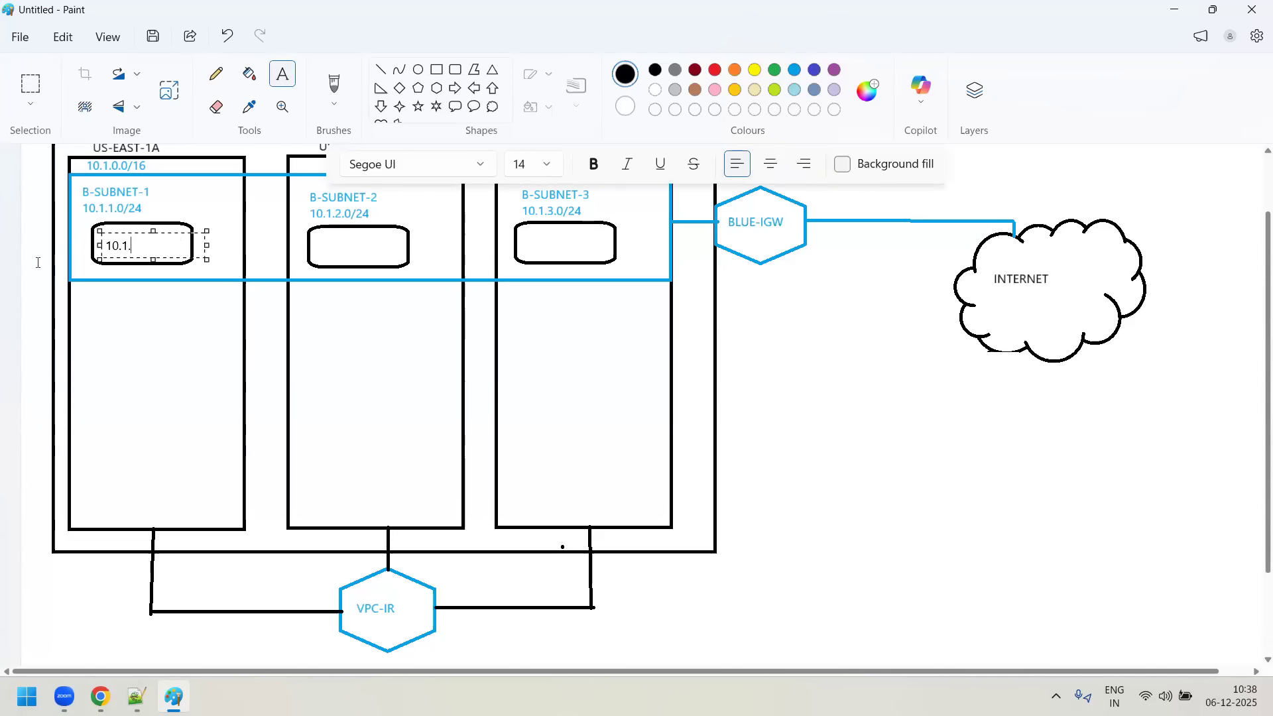
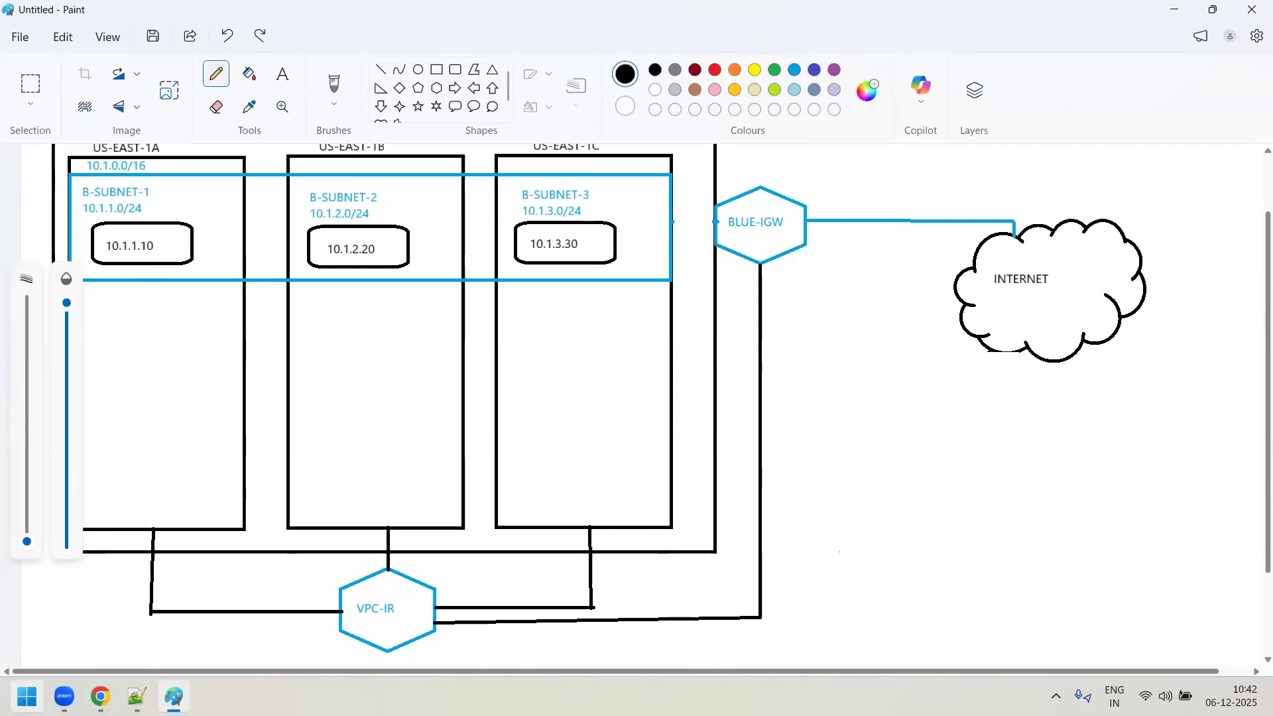
- Switch to the AWS console, open the BLUE-PUBLIC-RT route table and compare its routes with the network diagram in Paint
{"action": "key", "text": "alt+Tab"}
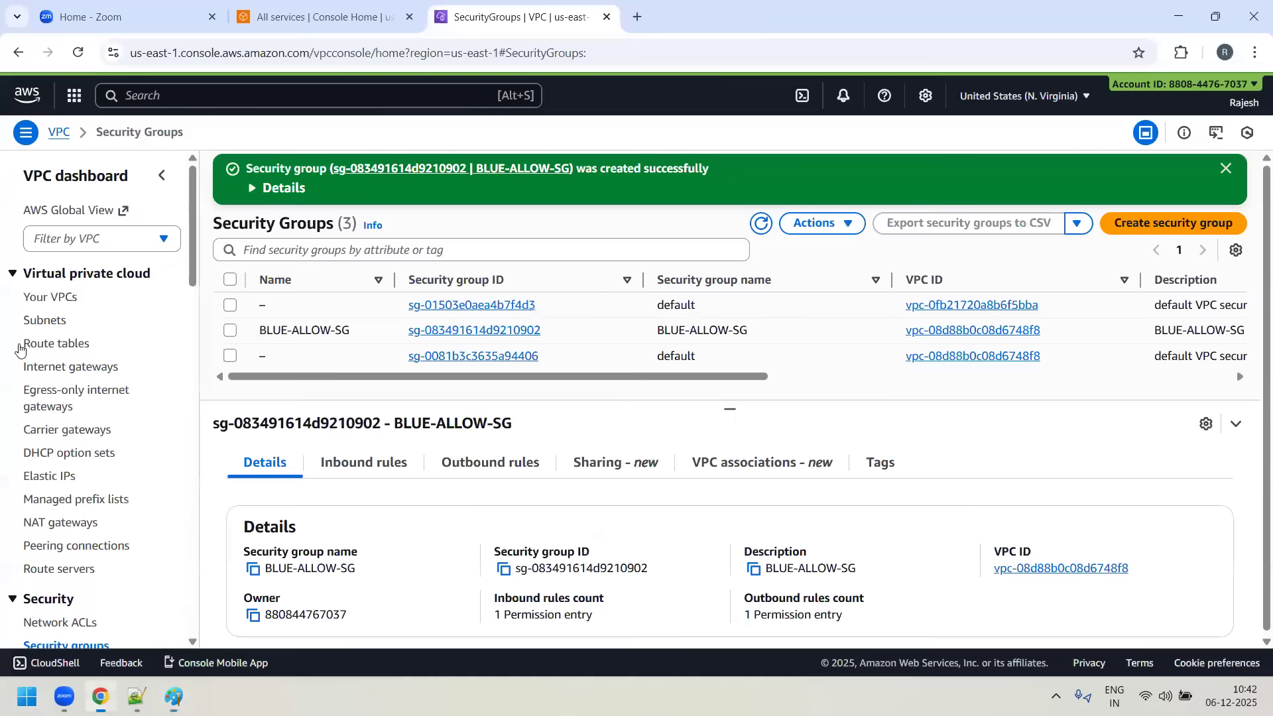
{"action": "left_click", "coordinate": [48, 343]}
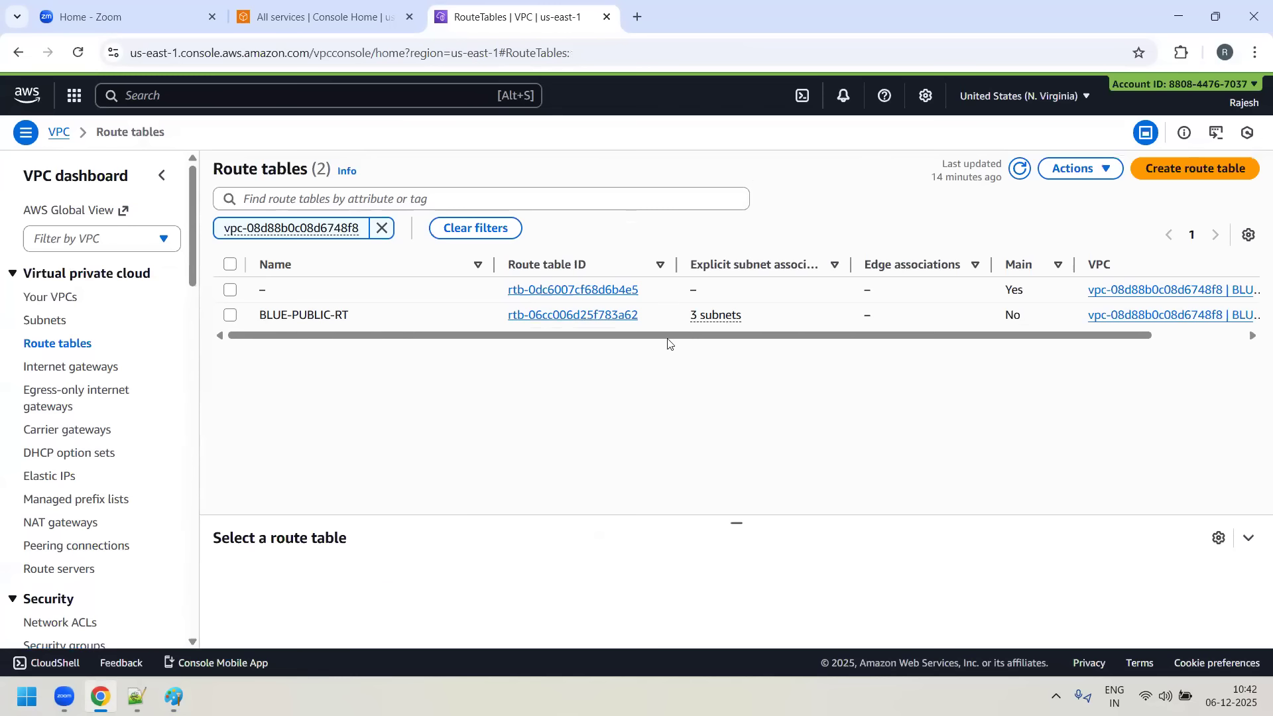
{"action": "left_click", "coordinate": [525, 317]}
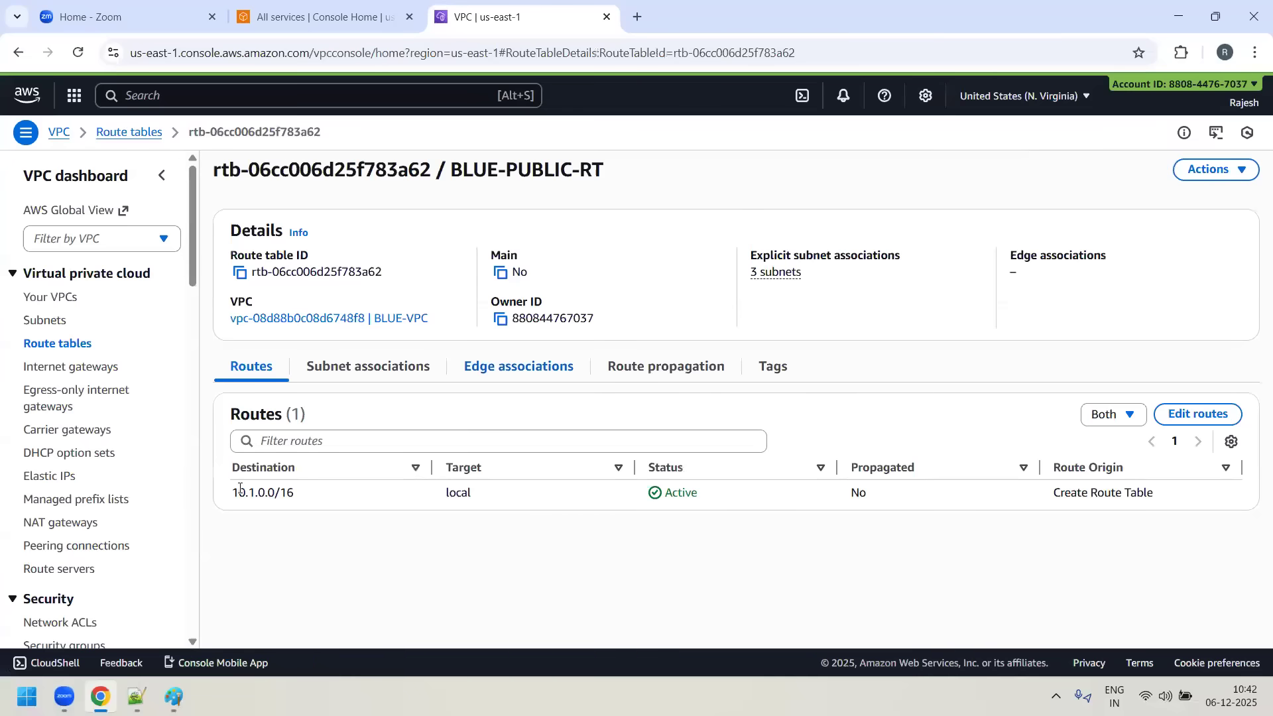
{"action": "left_click_drag", "start_coordinate": [316, 497], "coordinate": [223, 502]}
{"action": "key", "text": "alt+Tab"}
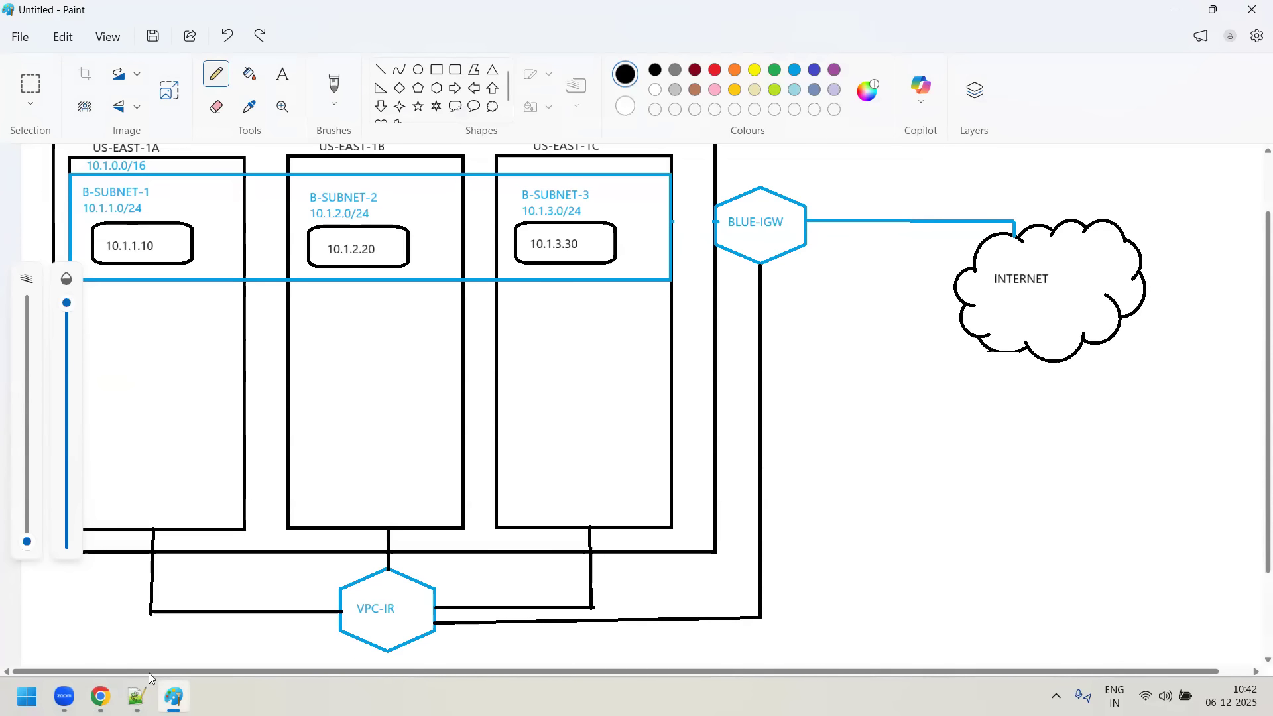
{"action": "key", "text": "alt+Tab"}
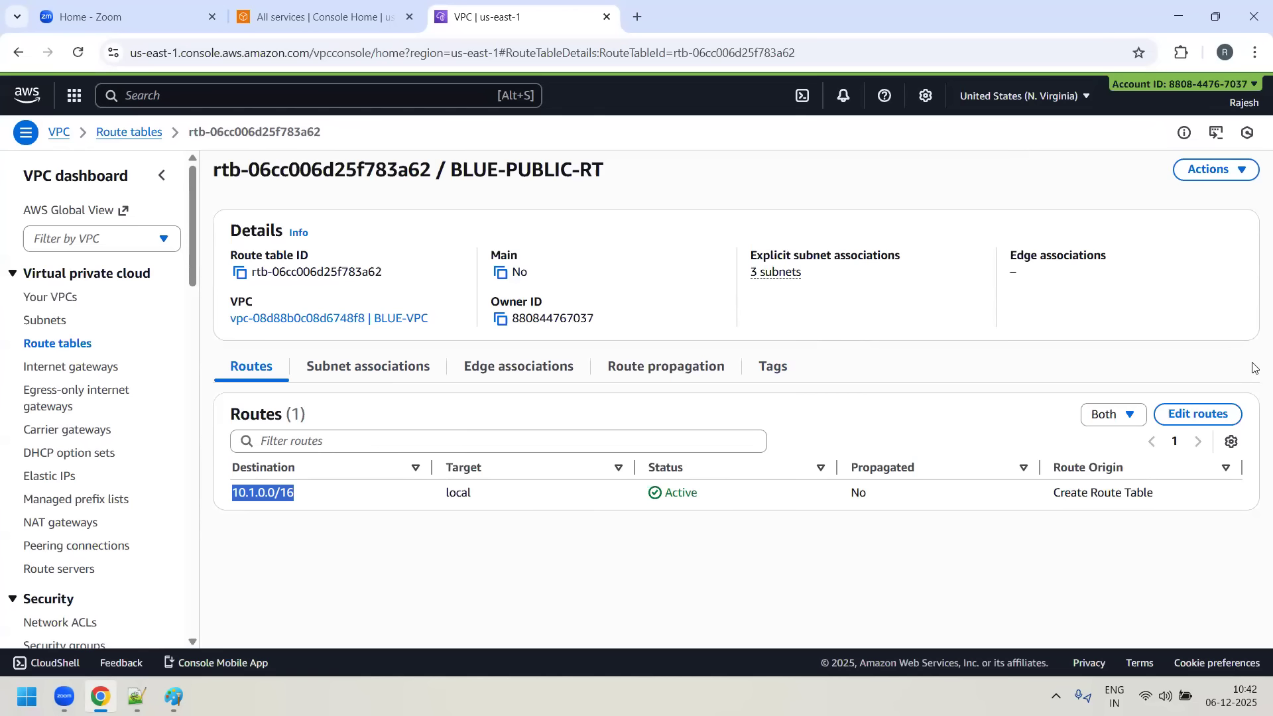
- Add a route for 0.0.0.0/0 to BLUE-PUBLIC-RT, targeting the BLUE-IGW internet gateway, and save the changes
{"action": "left_click", "coordinate": [1233, 416]}
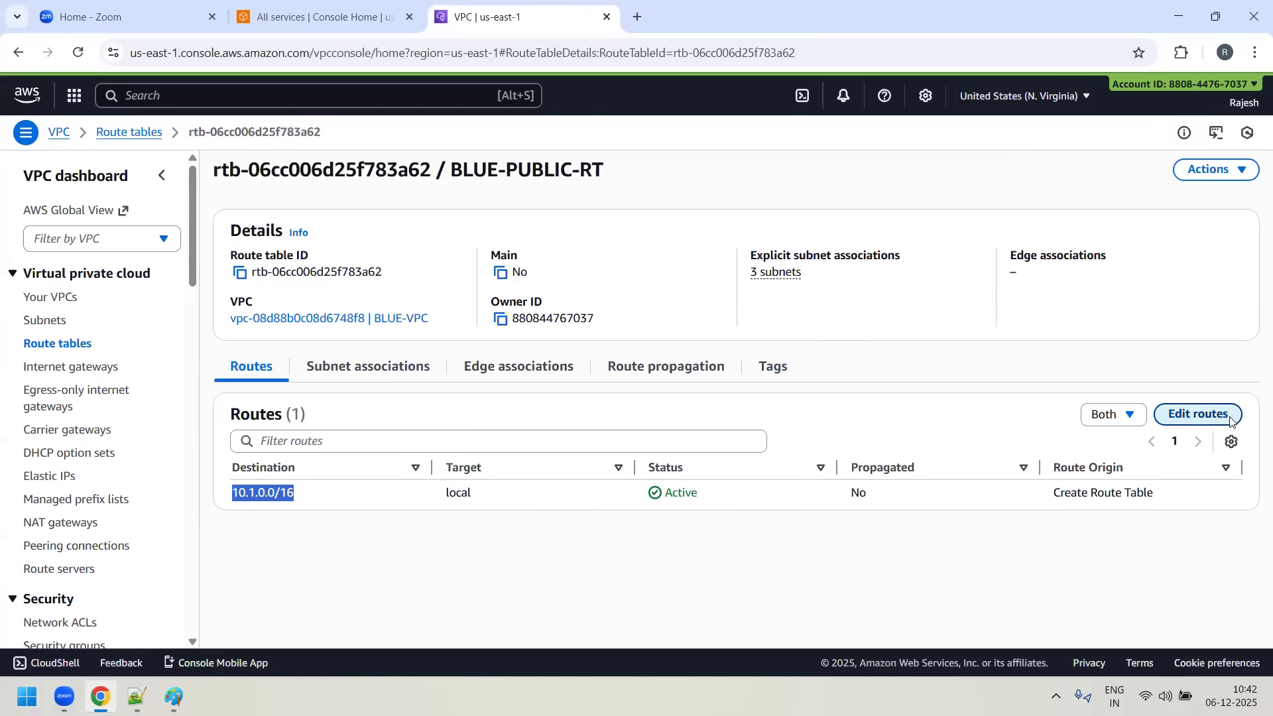
{"action": "left_click", "coordinate": [80, 318]}
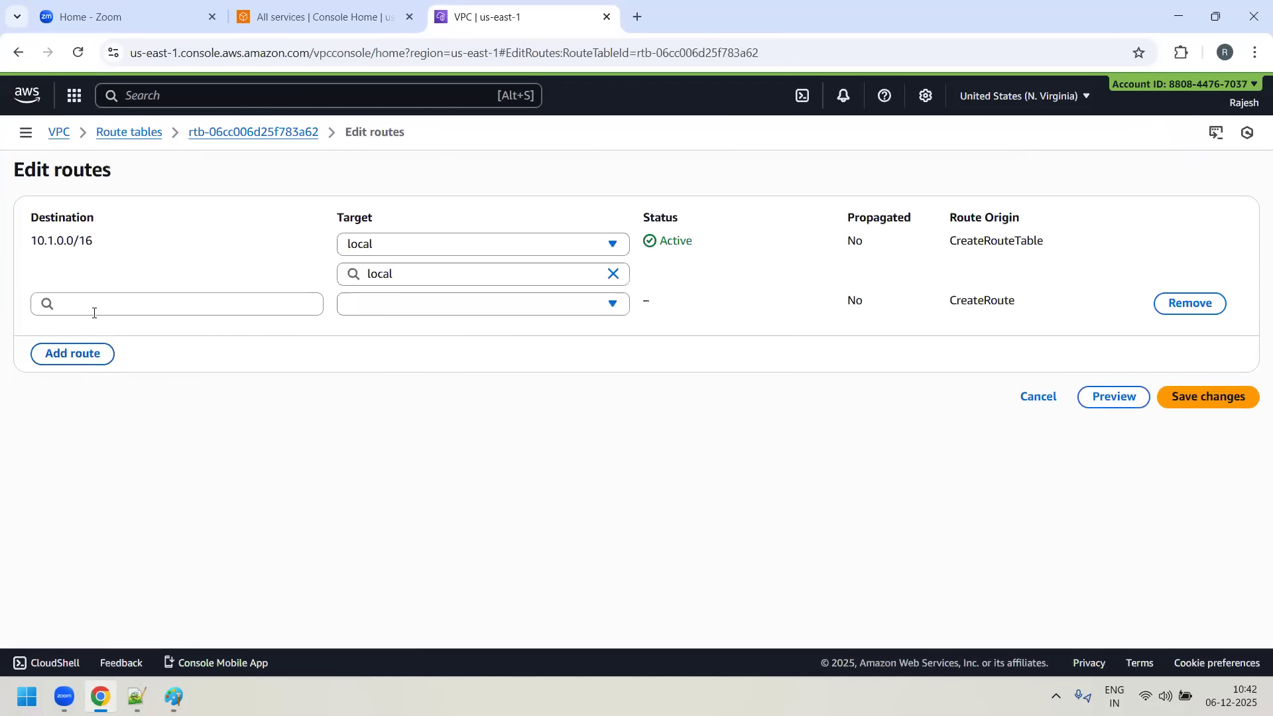
{"action": "left_click", "coordinate": [93, 304]}
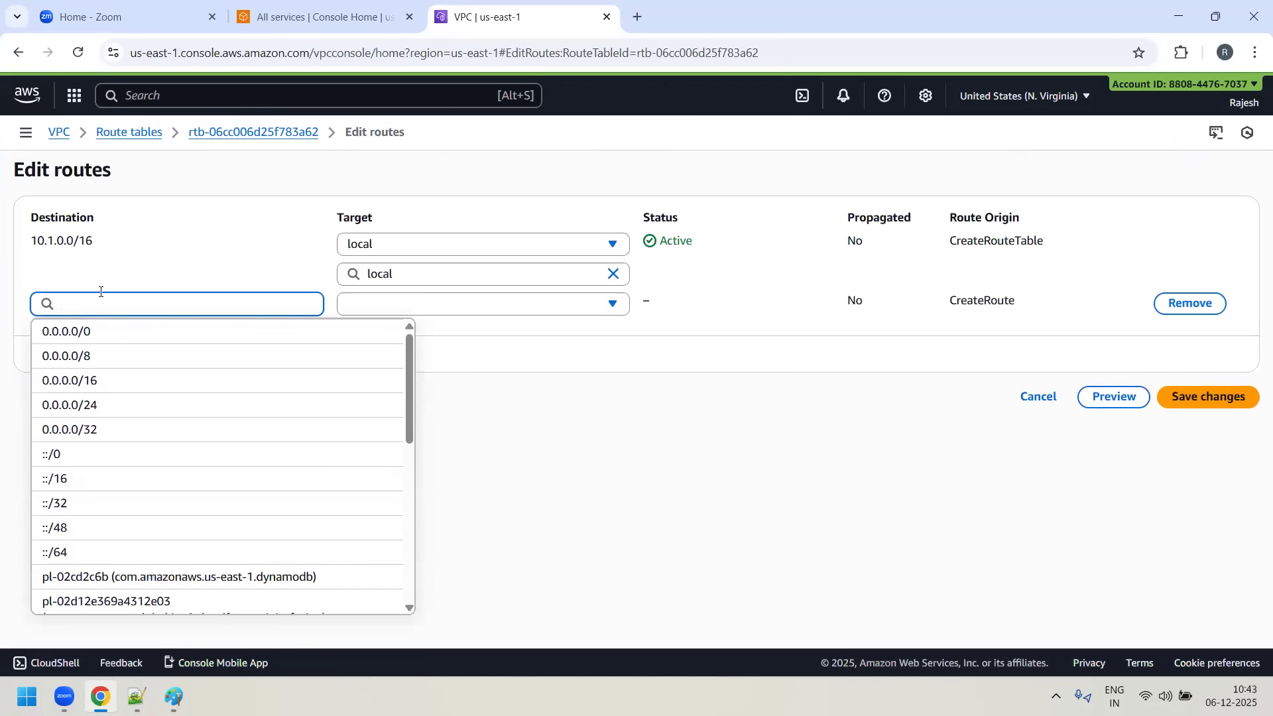
{"action": "left_click", "coordinate": [73, 333]}
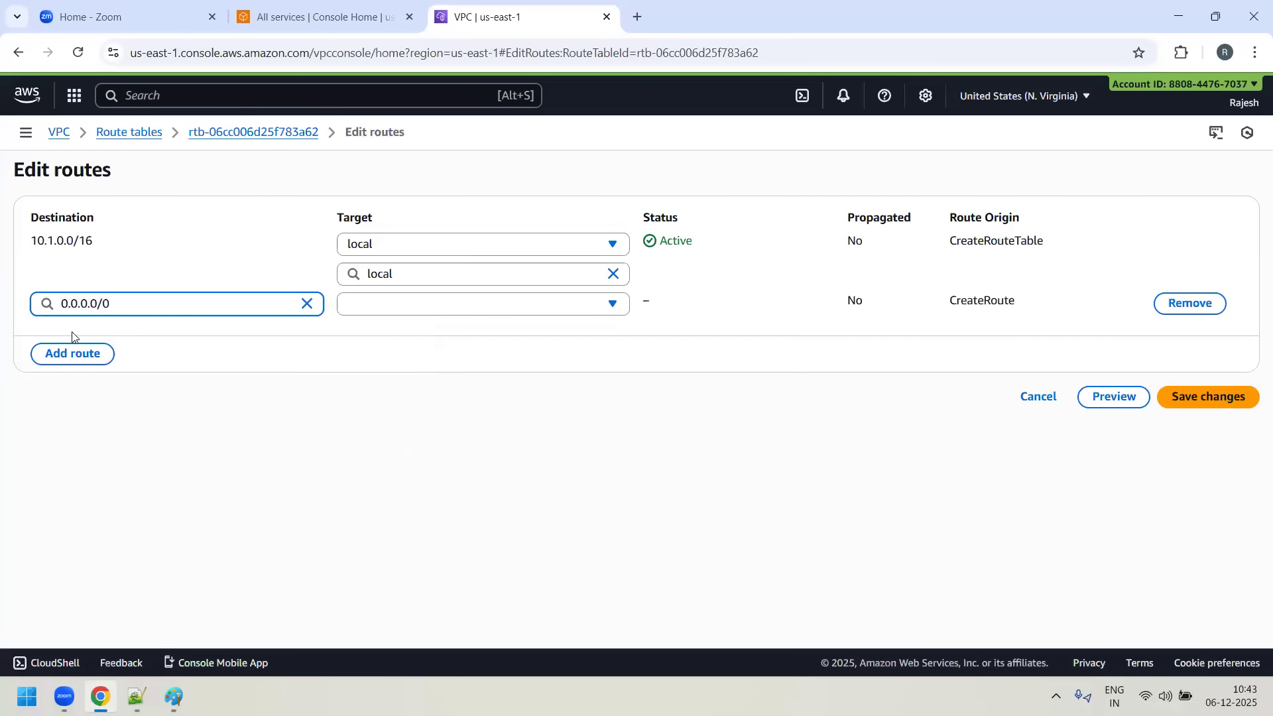
{"action": "left_click", "coordinate": [620, 309]}
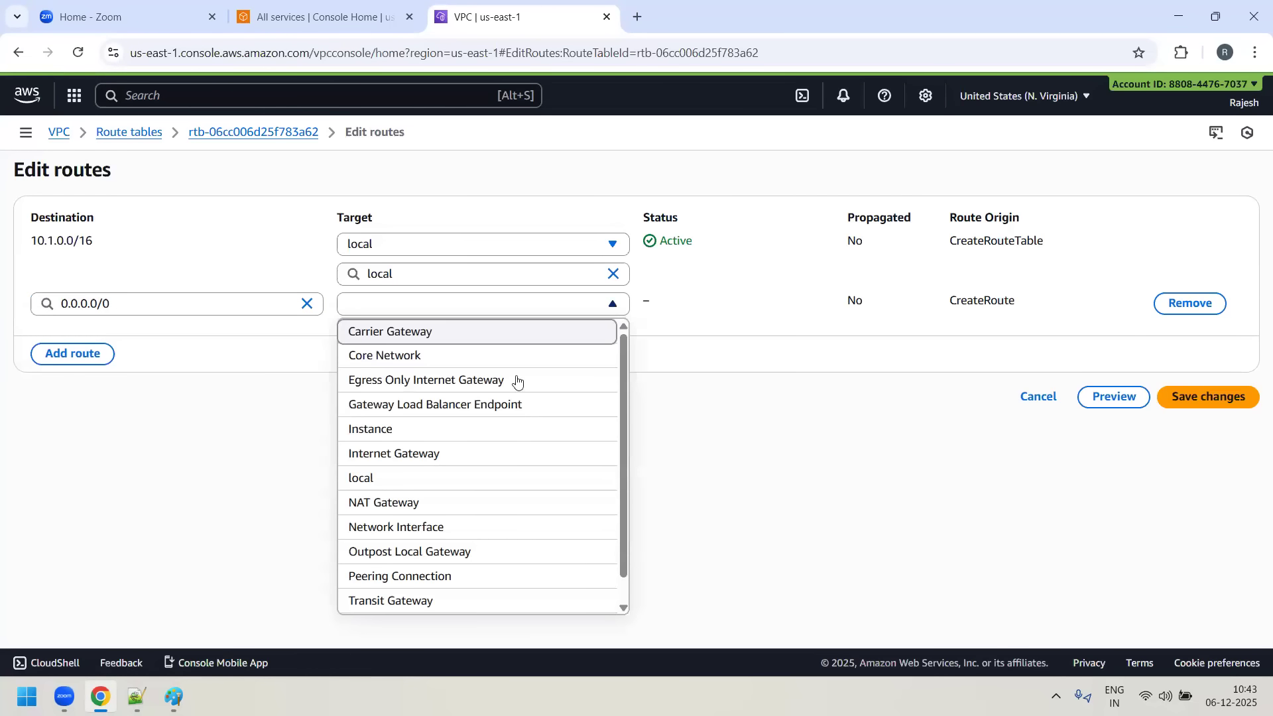
{"action": "left_click", "coordinate": [433, 458]}
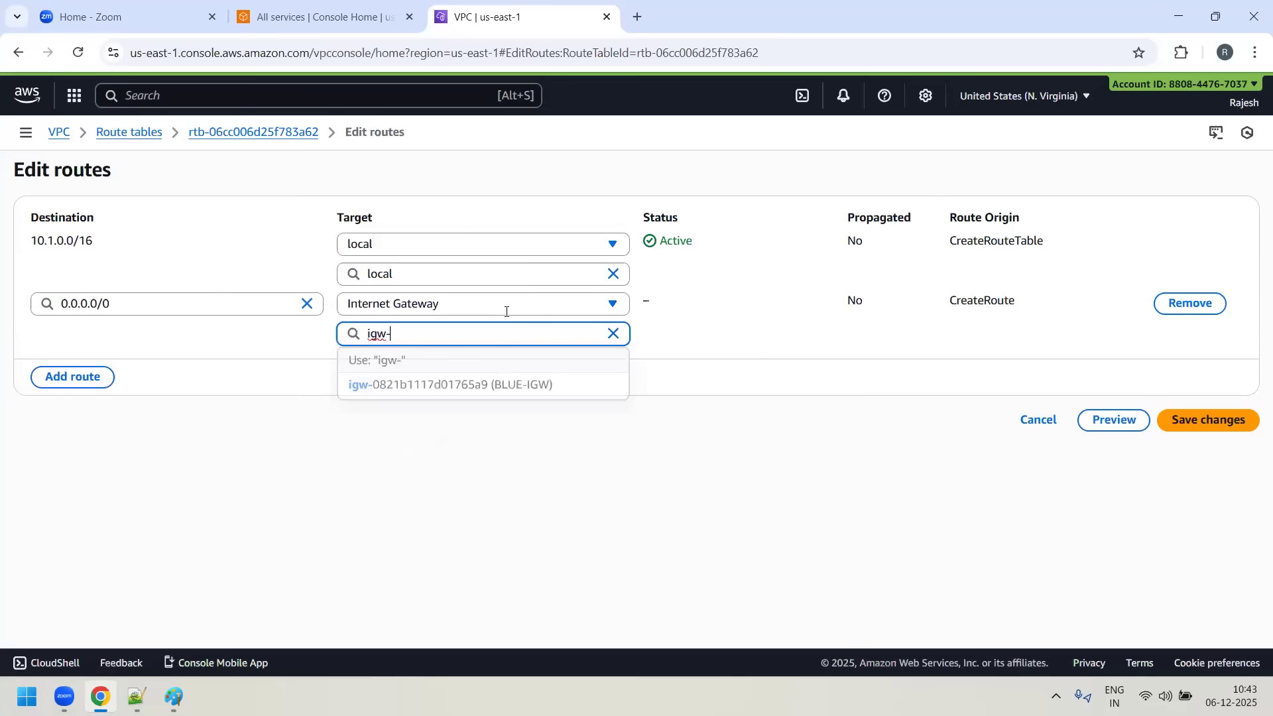
{"action": "left_click", "coordinate": [497, 389]}
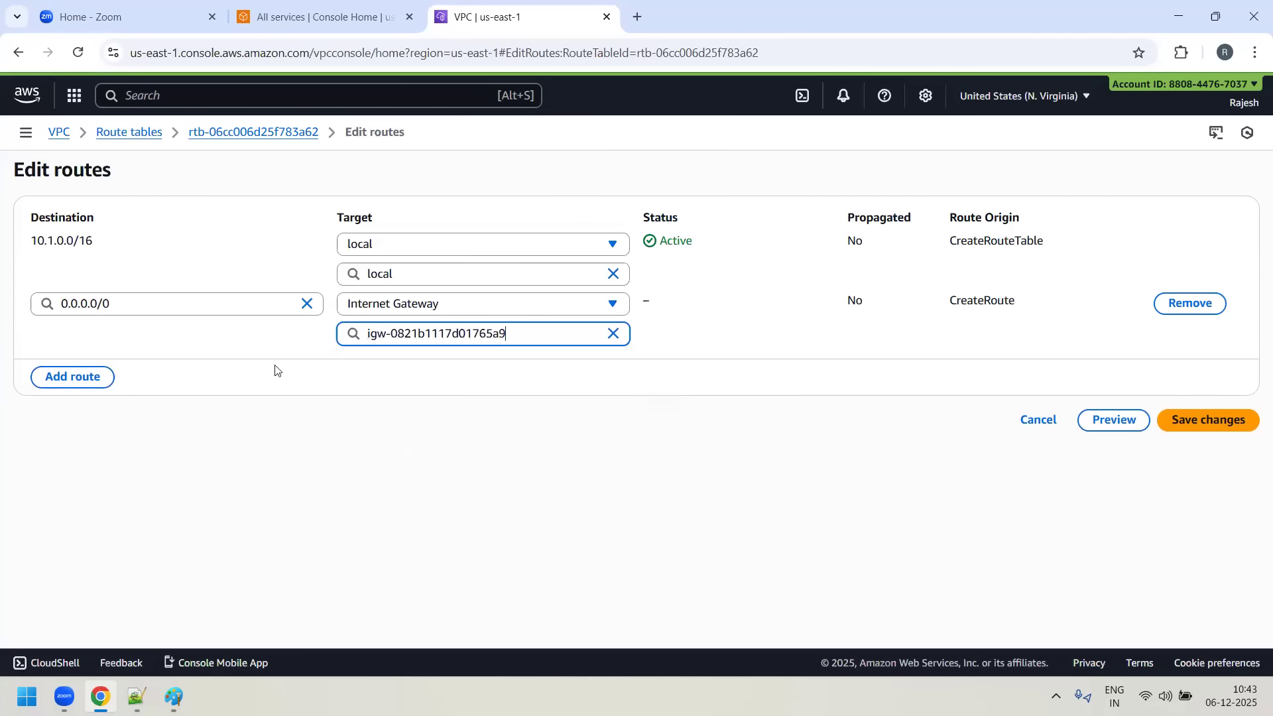
{"action": "left_click", "coordinate": [1245, 423]}
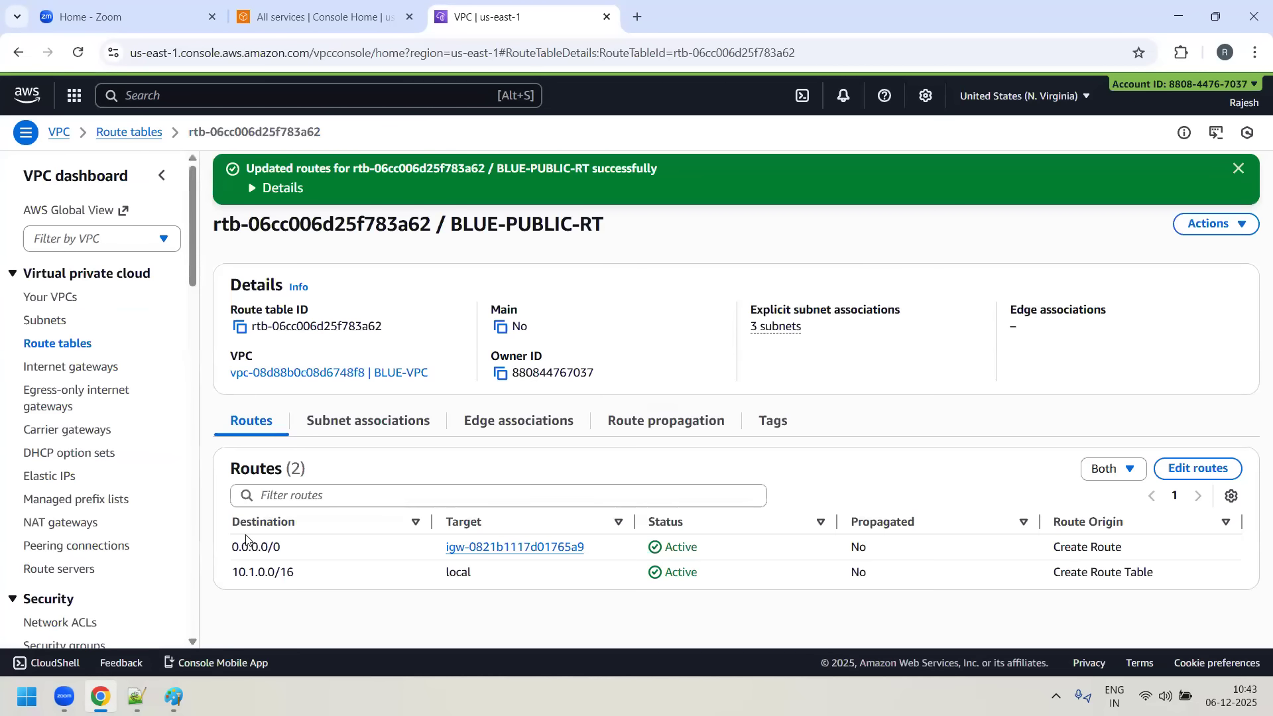
- Review the updated routes and the explicit subnet associations of BLUE-PUBLIC-RT
{"action": "left_click_drag", "start_coordinate": [240, 548], "coordinate": [323, 550]}
{"action": "left_click", "coordinate": [323, 550]}
{"action": "left_click_drag", "start_coordinate": [448, 221], "coordinate": [608, 232]}
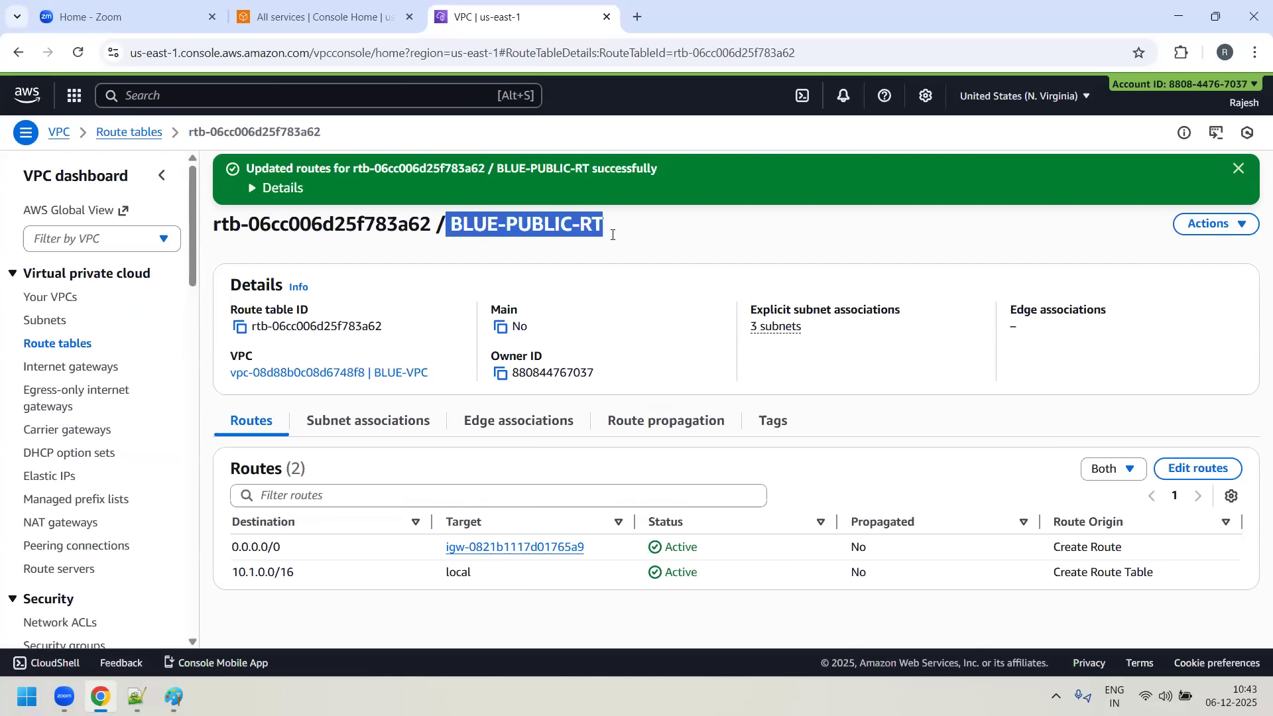
{"action": "triple_click", "coordinate": [288, 557]}
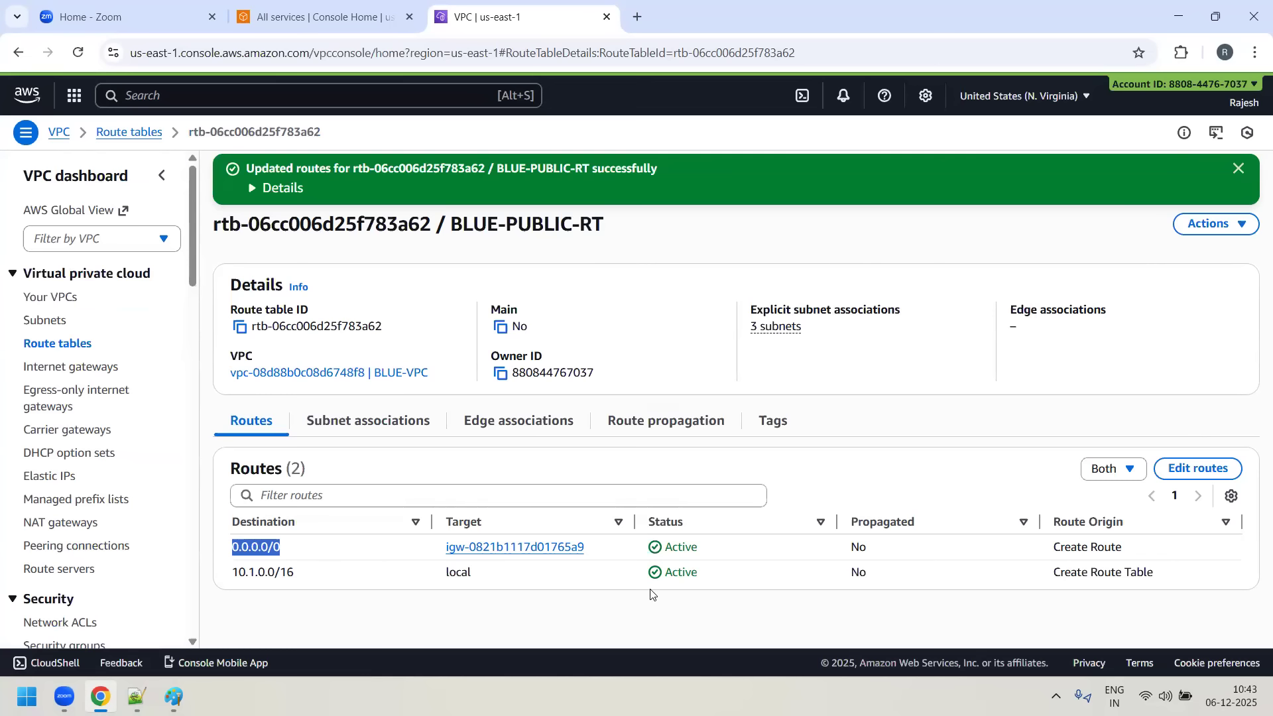
{"action": "left_click", "coordinate": [366, 420]}
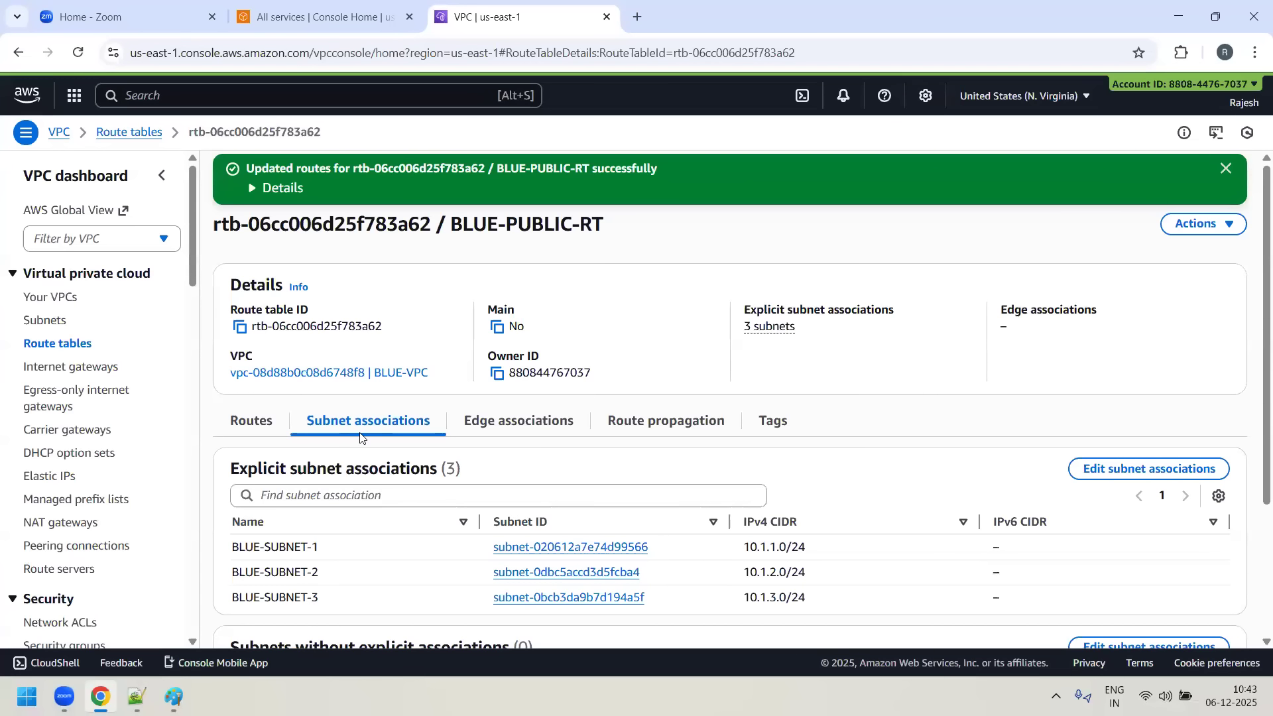
{"action": "left_click", "coordinate": [266, 427]}
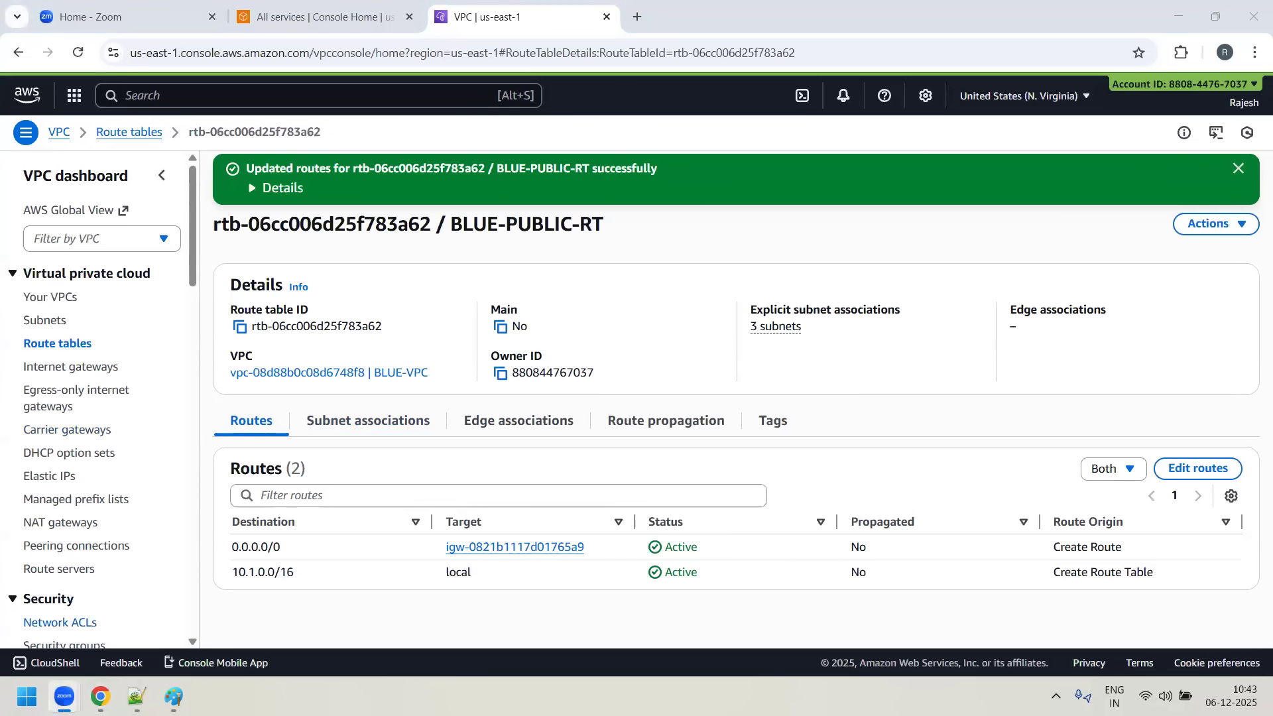
- Switch to Day9-notes.txt in Notepad++ and review the BLUE, GREEN and RED VPC plan and the VPC Peering agenda
{"action": "left_click", "coordinate": [137, 696]}
{"action": "left_click_drag", "start_coordinate": [105, 293], "coordinate": [657, 314]}
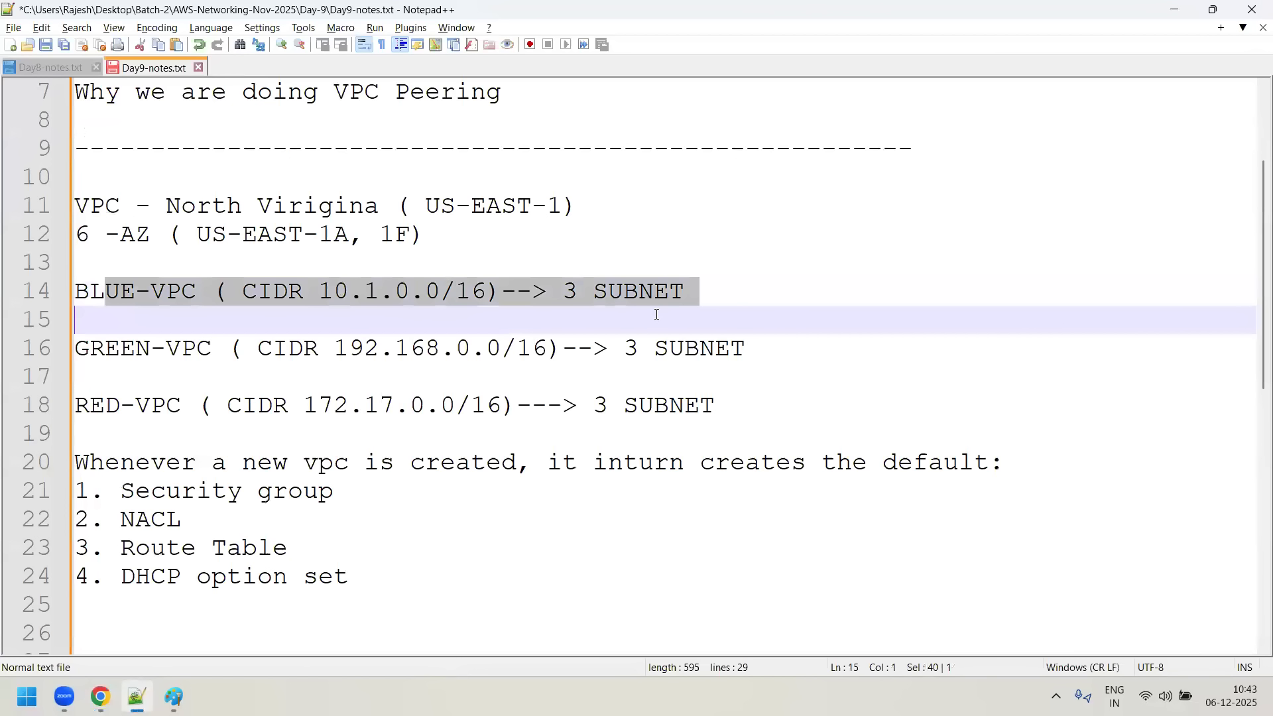
{"action": "left_click", "coordinate": [149, 350]}
{"action": "left_click", "coordinate": [334, 349], "text": "shift"}
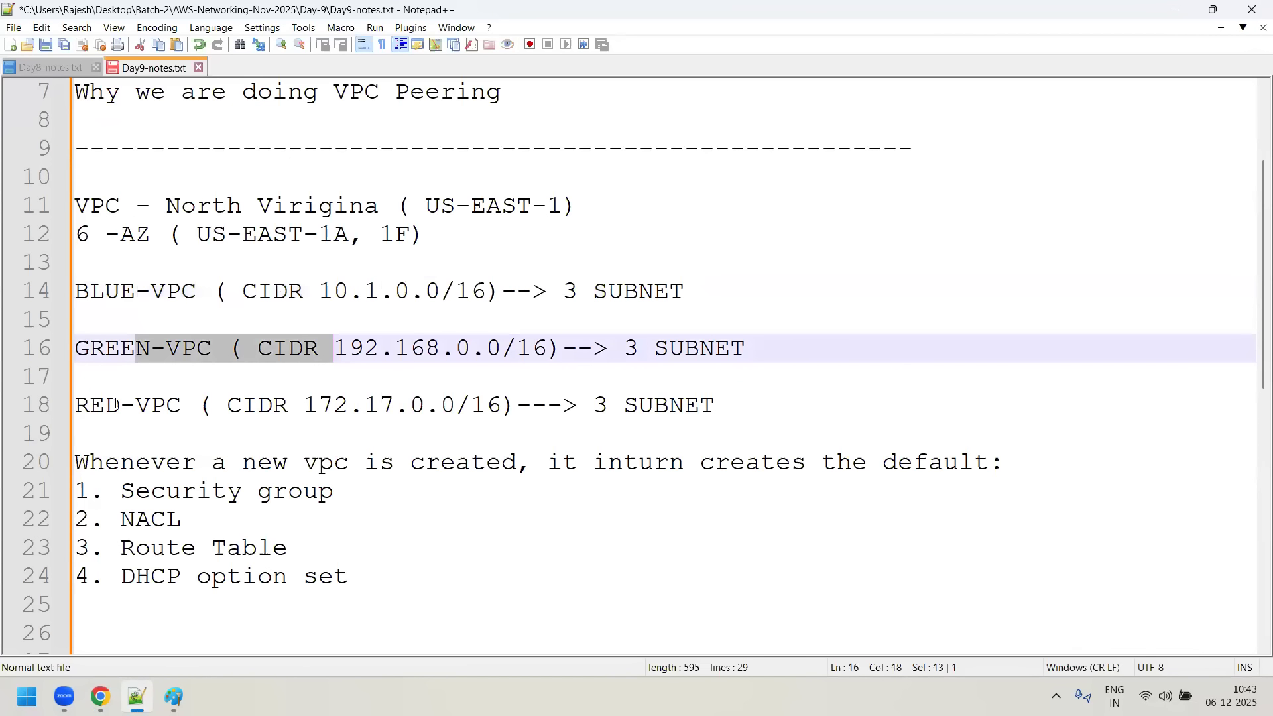
{"action": "left_click_drag", "start_coordinate": [105, 404], "coordinate": [376, 434]}
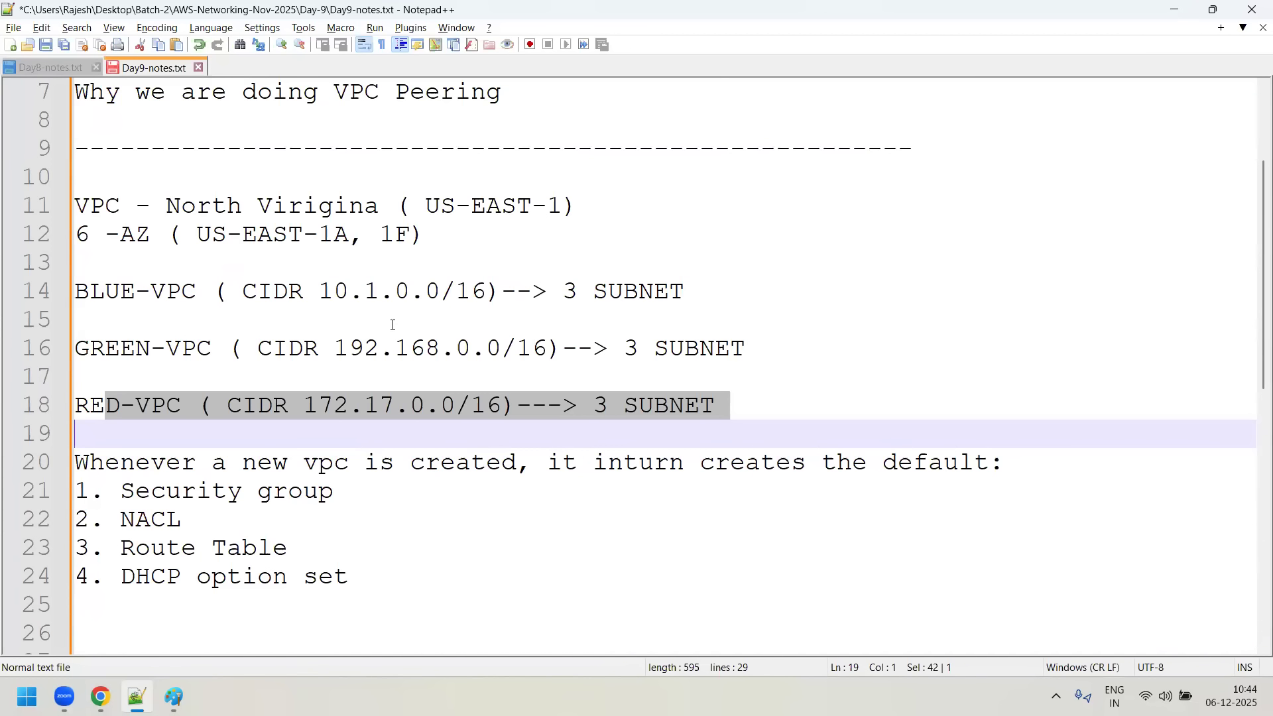
{"action": "scroll", "coordinate": [158, 251], "scroll_direction": "up", "scroll_amount": 2}
{"action": "left_click_drag", "start_coordinate": [89, 177], "coordinate": [258, 206]}
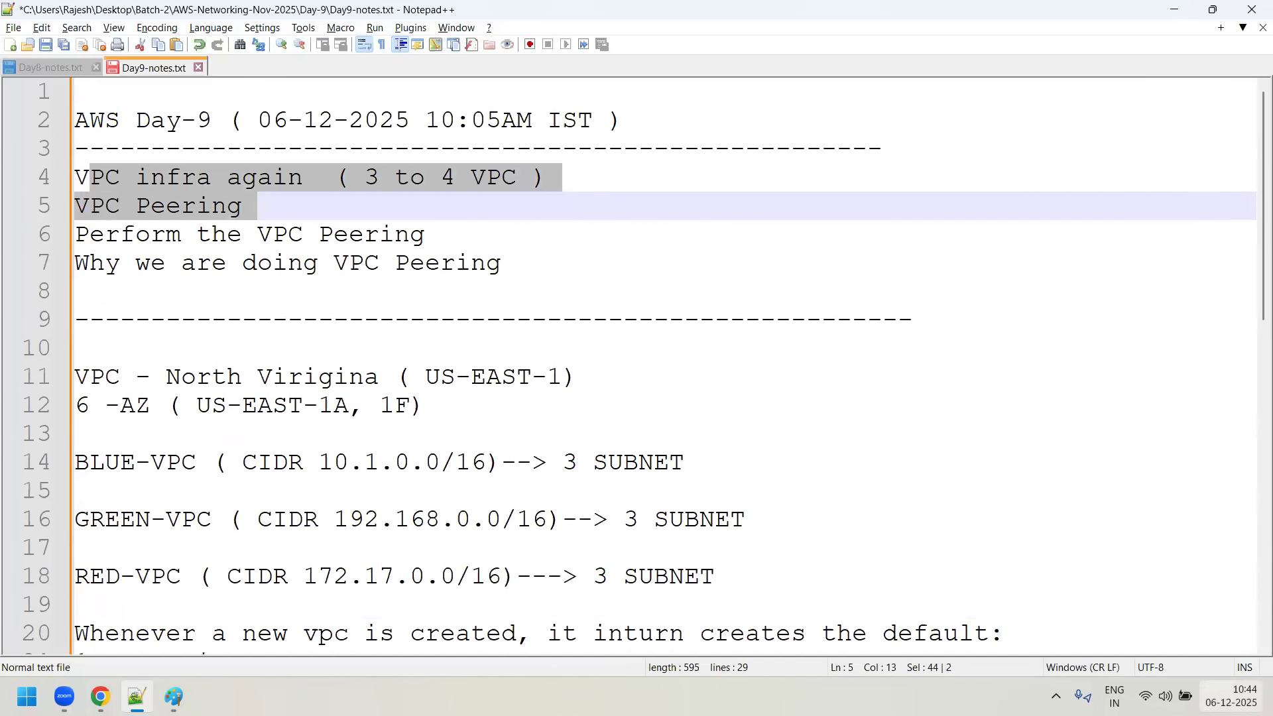
{"action": "left_click", "coordinate": [257, 234]}
{"action": "left_click_drag", "start_coordinate": [540, 264], "coordinate": [334, 178]}
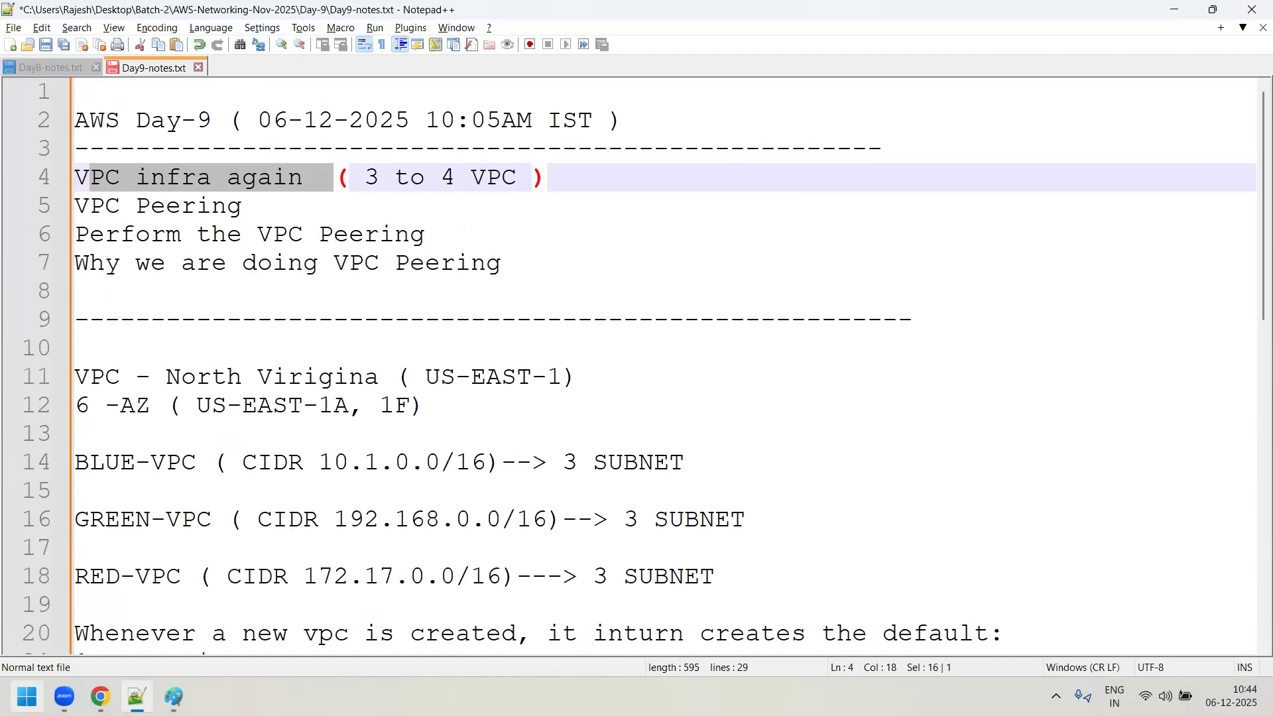
- Return to the AWS console, list the route tables without the VPC filter and check their Main and VPC columns
{"action": "key", "text": "alt+Tab"}
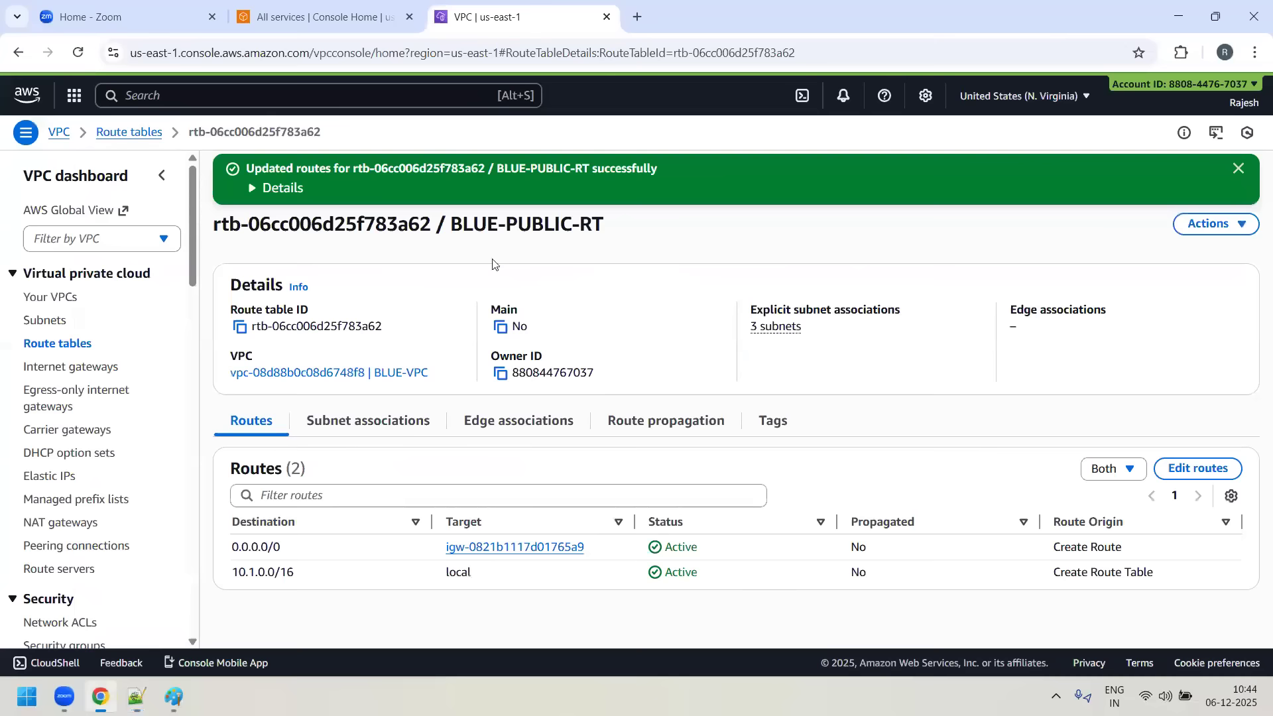
{"action": "left_click", "coordinate": [58, 343]}
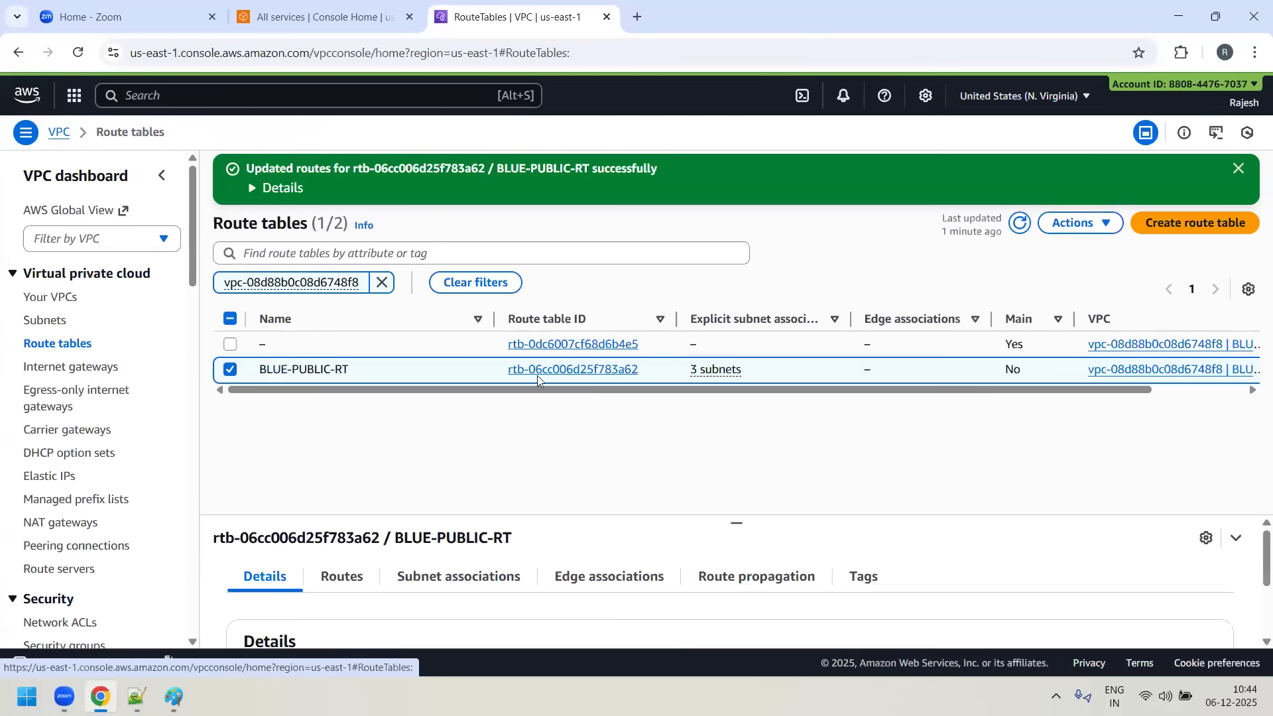
{"action": "left_click", "coordinate": [382, 282]}
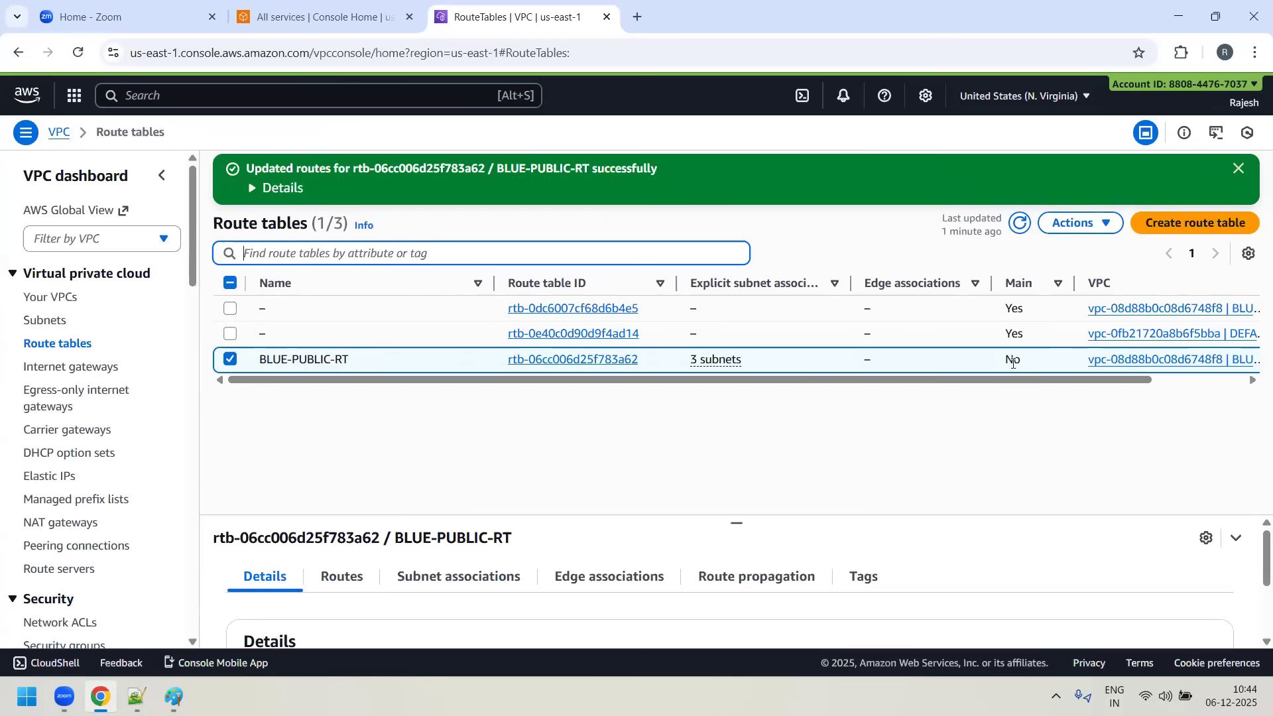
{"action": "left_click_drag", "start_coordinate": [1075, 383], "coordinate": [1153, 383]}
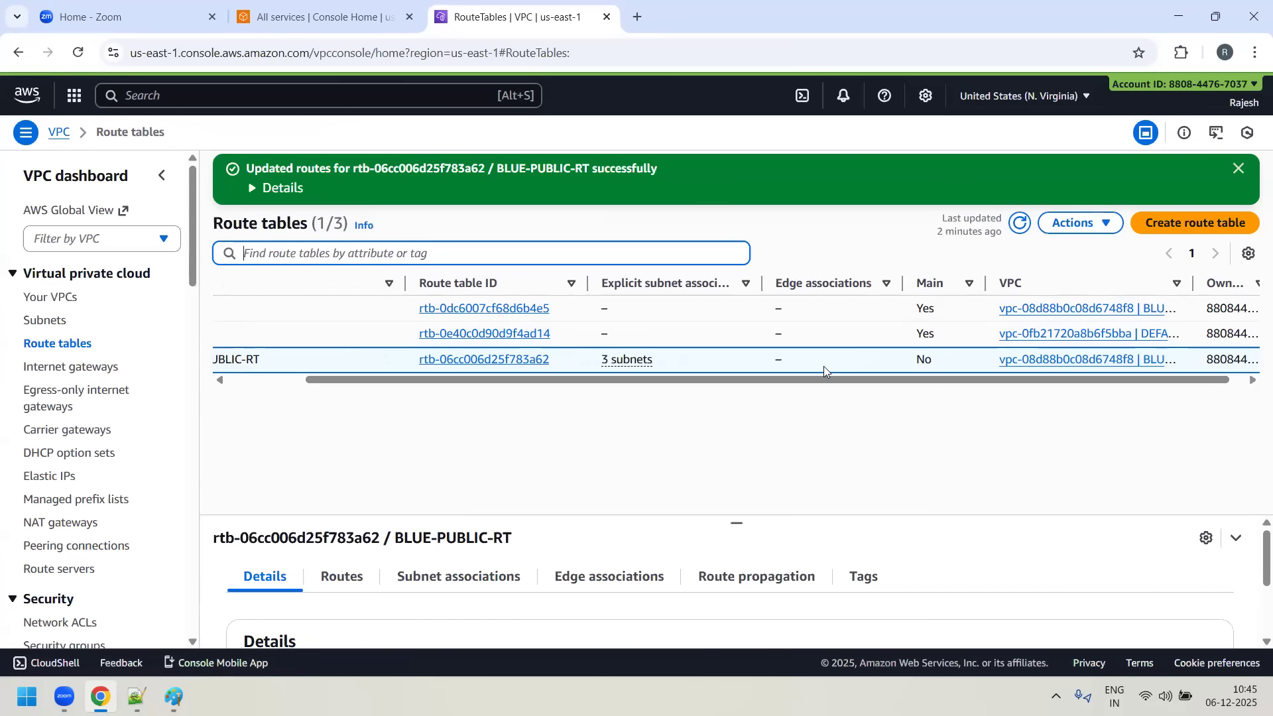
{"action": "left_click_drag", "start_coordinate": [816, 376], "coordinate": [318, 367]}
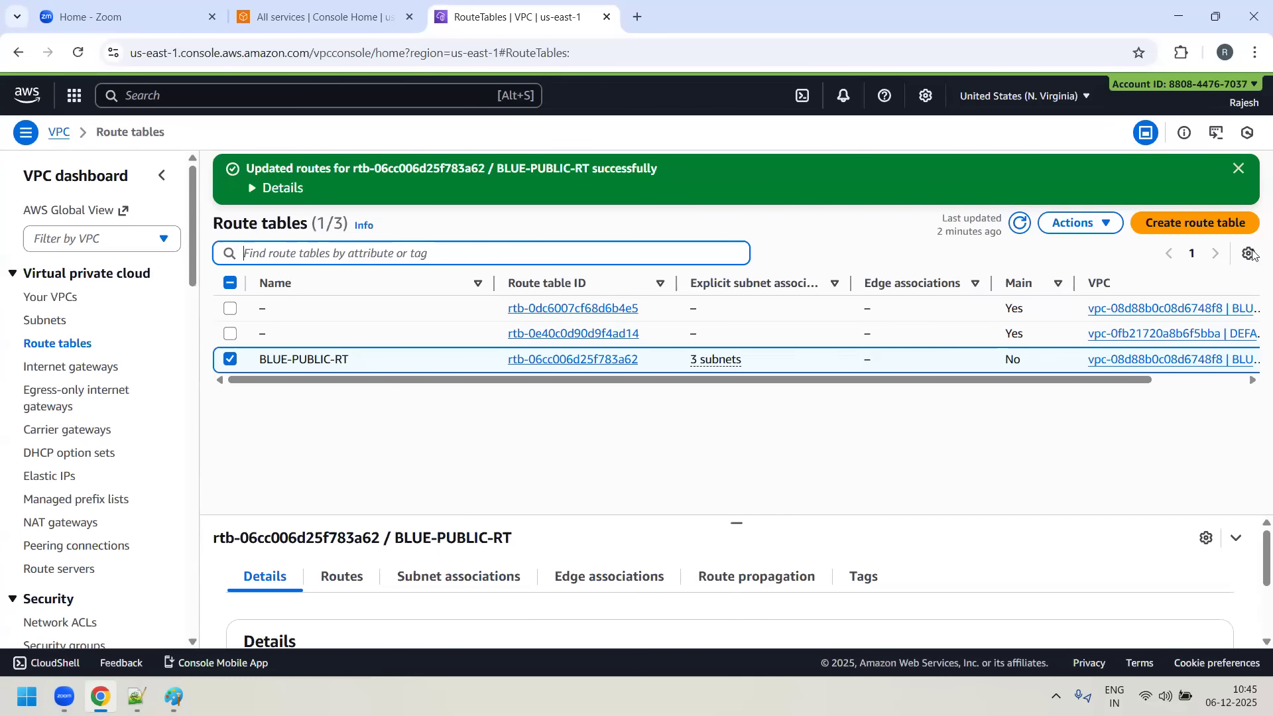
- Set BLUE-PUBLIC-RT as the main route table, confirming the change with the word "set"
{"action": "left_click", "coordinate": [1118, 229]}
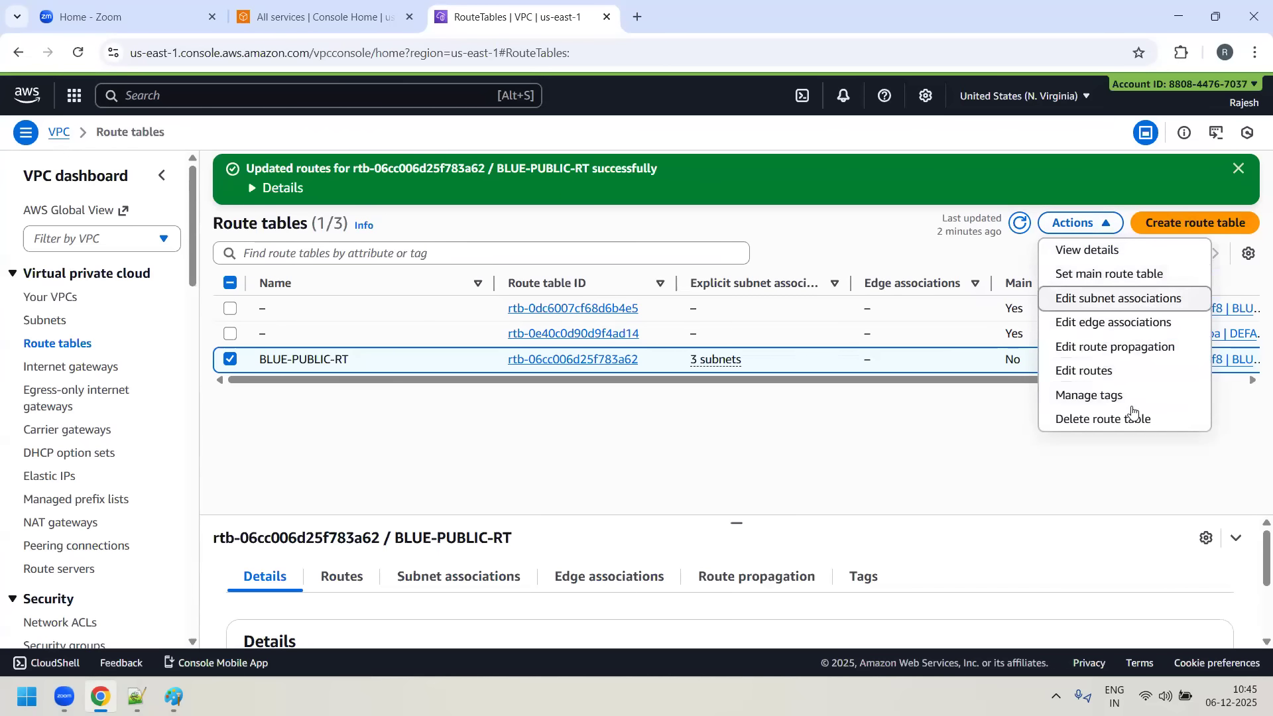
{"action": "left_click", "coordinate": [1157, 278]}
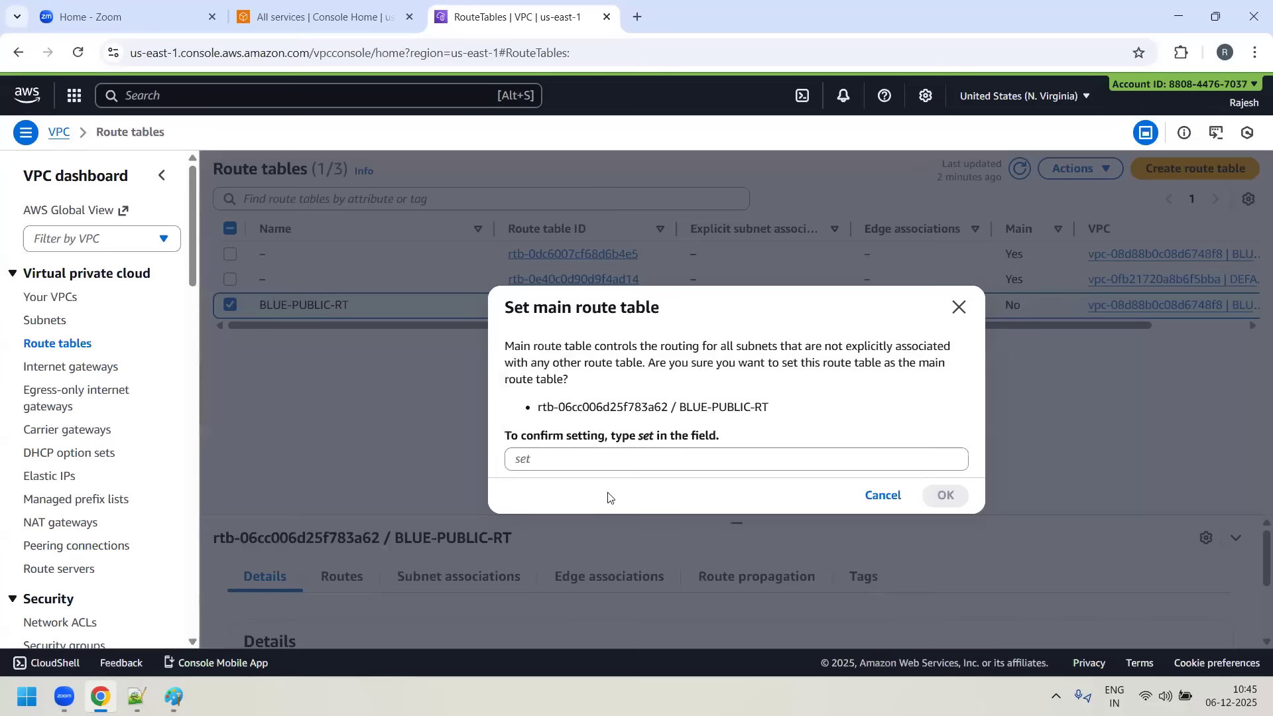
{"action": "type", "text": "set"}
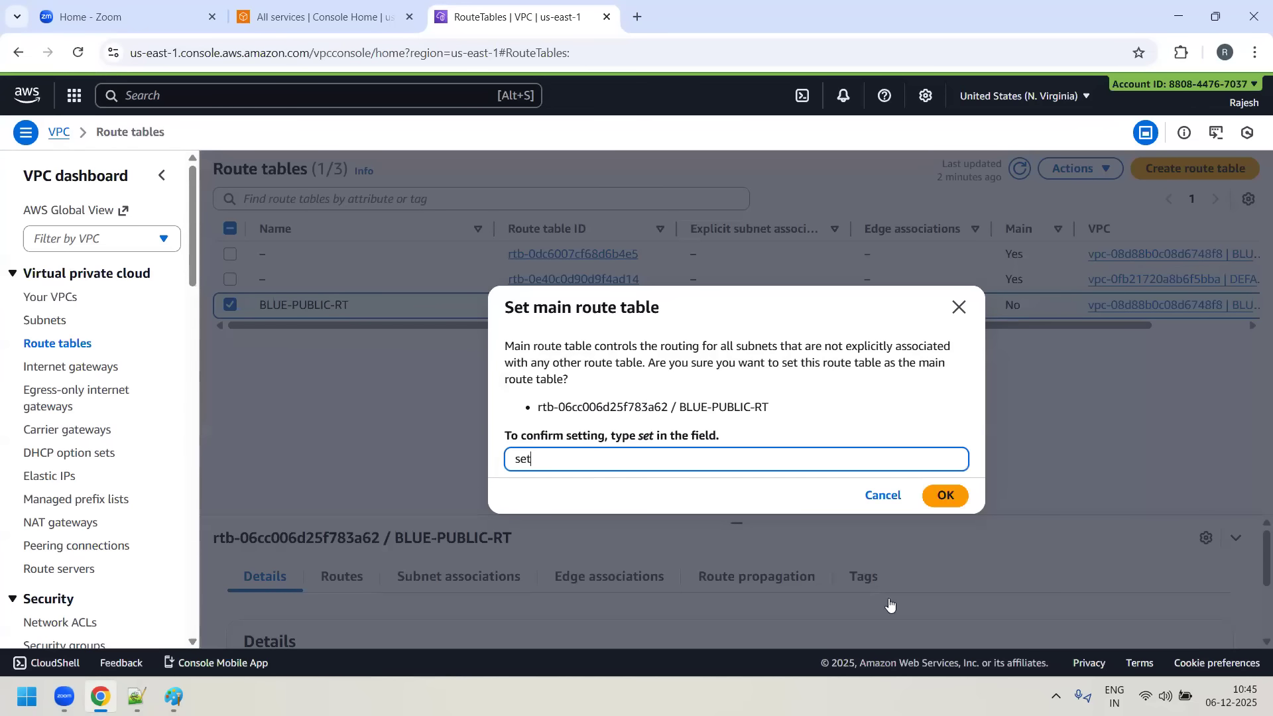
{"action": "left_click", "coordinate": [932, 499]}
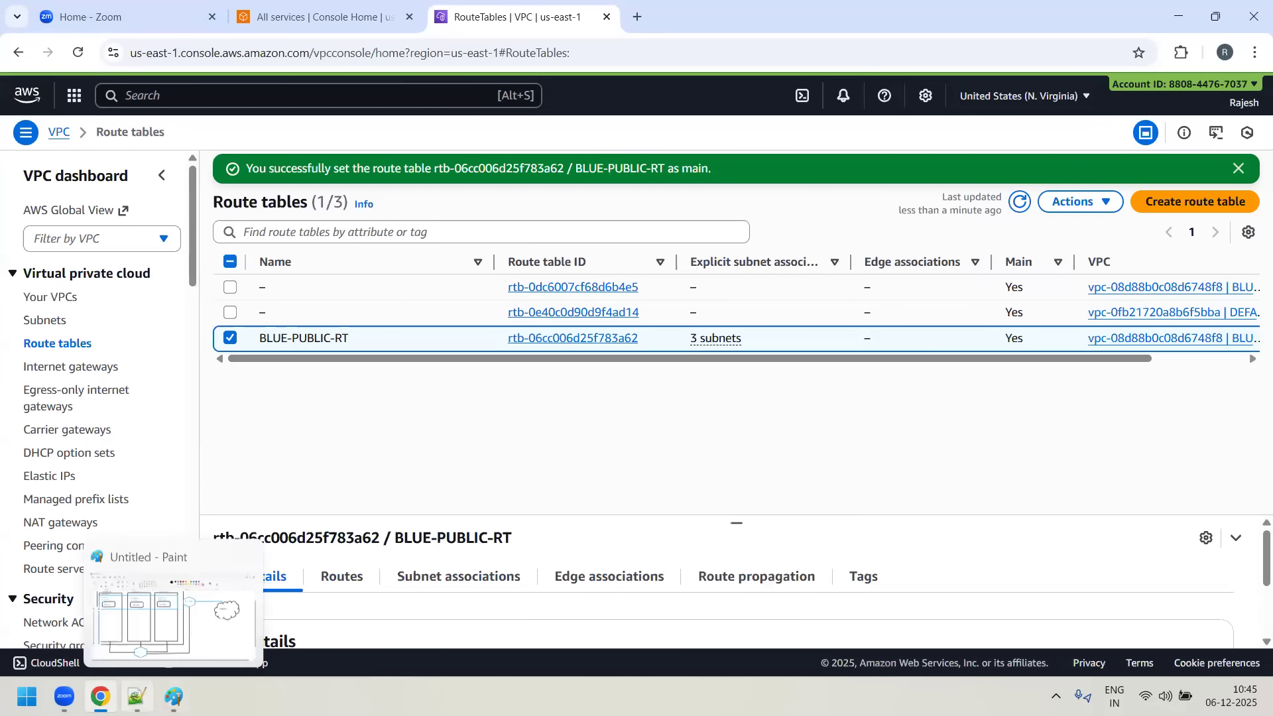
- Check the GREEN-VPC and RED-VPC lines in Day9-notes.txt and open the list of VPCs in the AWS console
{"action": "left_click", "coordinate": [137, 696]}
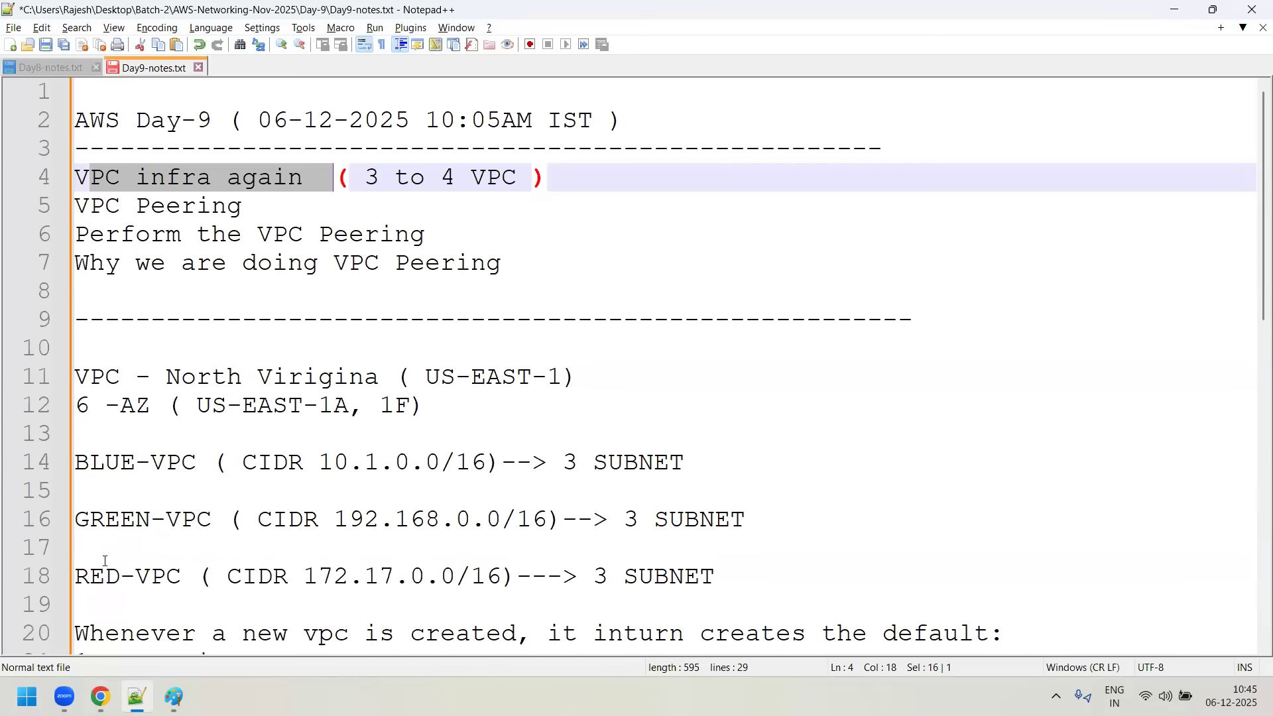
{"action": "left_click_drag", "start_coordinate": [89, 519], "coordinate": [734, 595]}
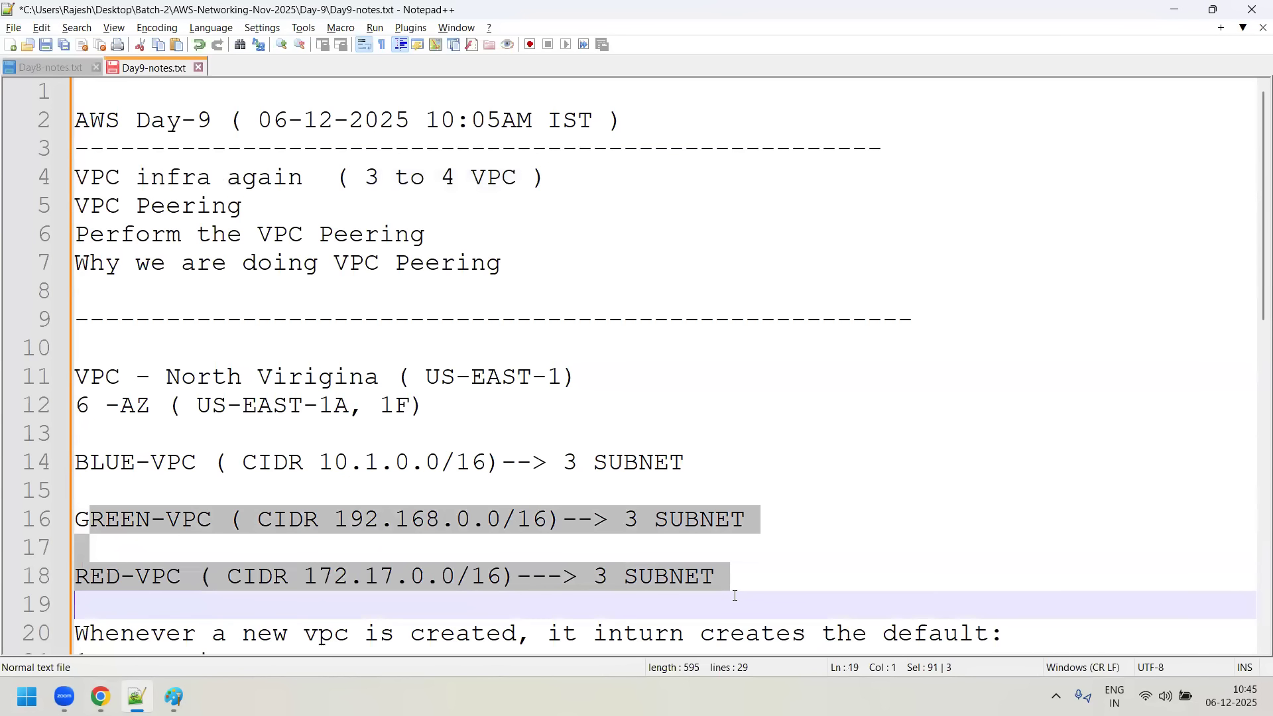
{"action": "key", "text": "alt+Tab"}
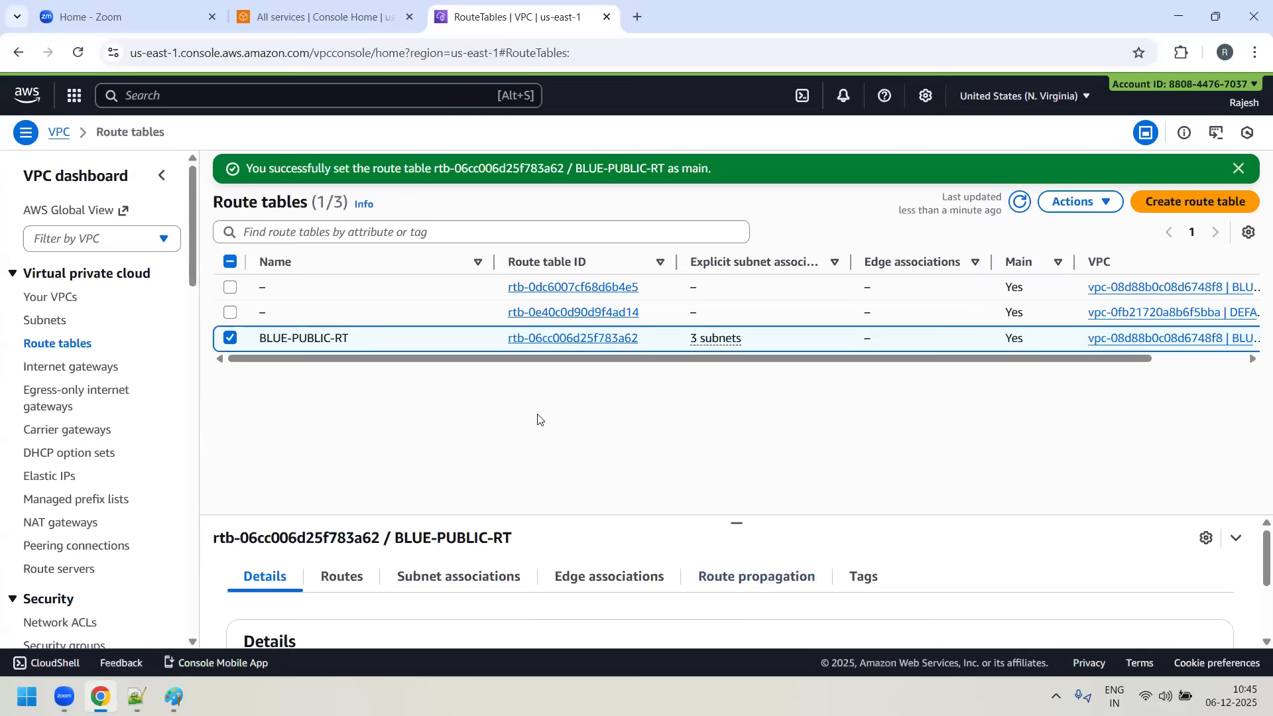
{"action": "left_click", "coordinate": [230, 337]}
{"action": "left_click", "coordinate": [50, 297]}
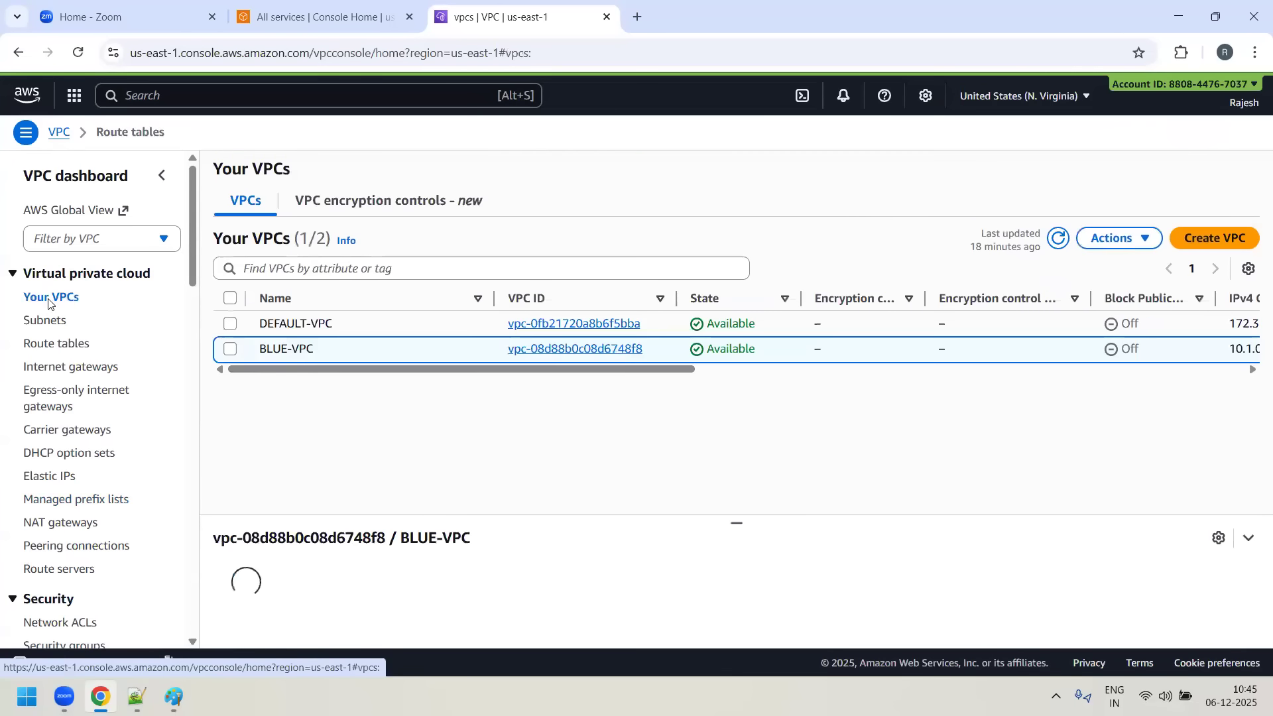
- Start creating a new VPC-only resource with the name tag GREEN-VPC
{"action": "left_click", "coordinate": [230, 349]}
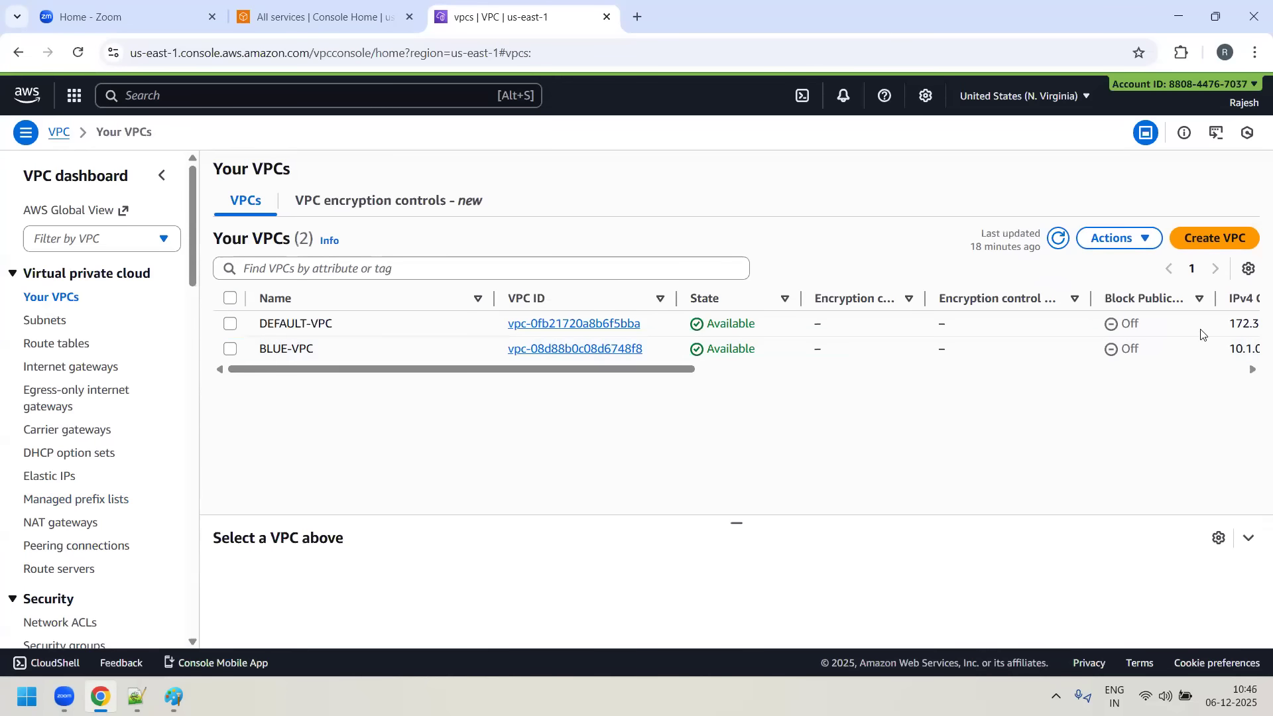
{"action": "left_click", "coordinate": [1245, 244]}
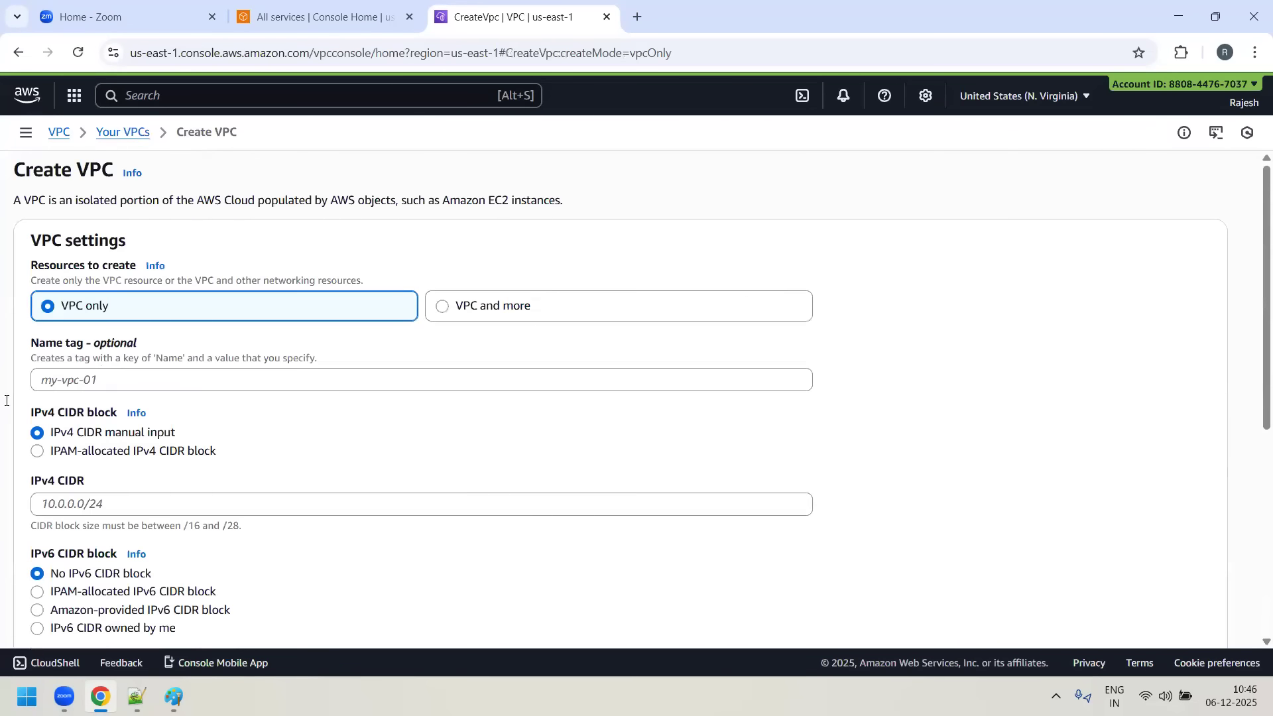
{"action": "scroll", "coordinate": [6, 400], "scroll_direction": "down", "scroll_amount": 1}
{"action": "left_click", "coordinate": [90, 296]}
{"action": "type", "text": "GREEN-VPC"}
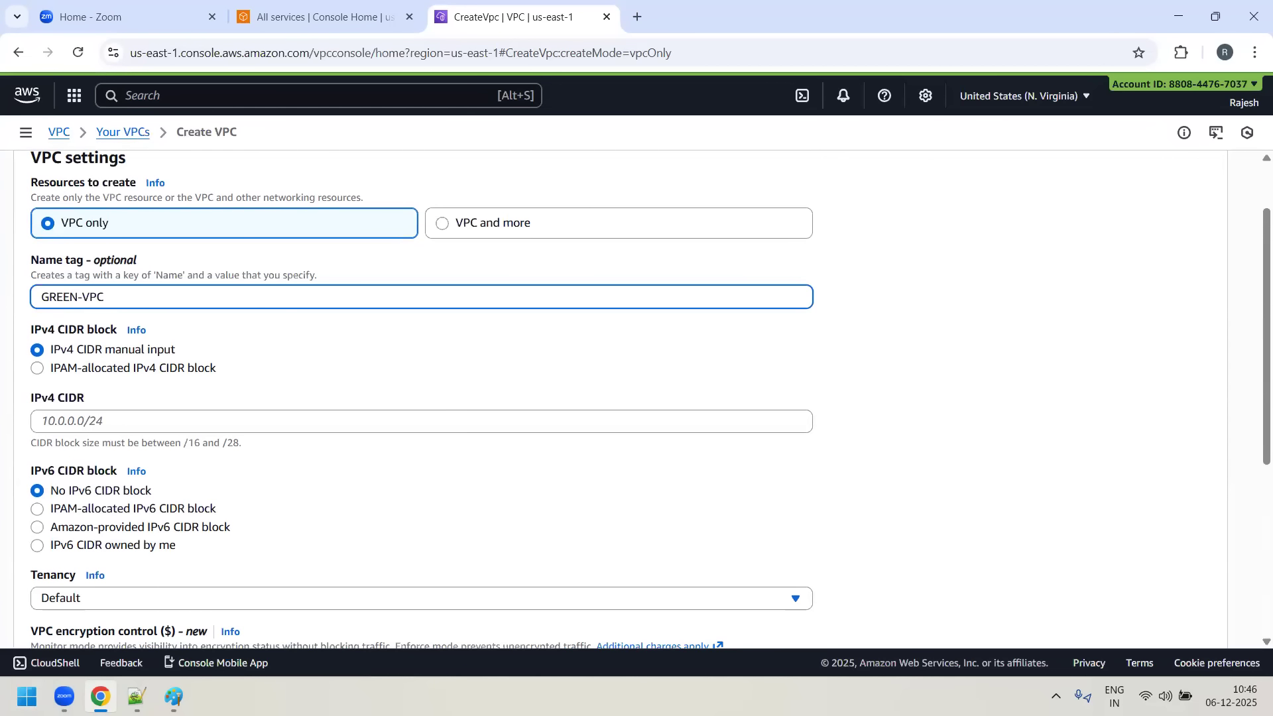
- Check the GREEN-VPC CIDR in Day9-notes.txt in Notepad++ and return to the VPC creation form in Chrome
{"action": "key", "text": "alt+Tab"}
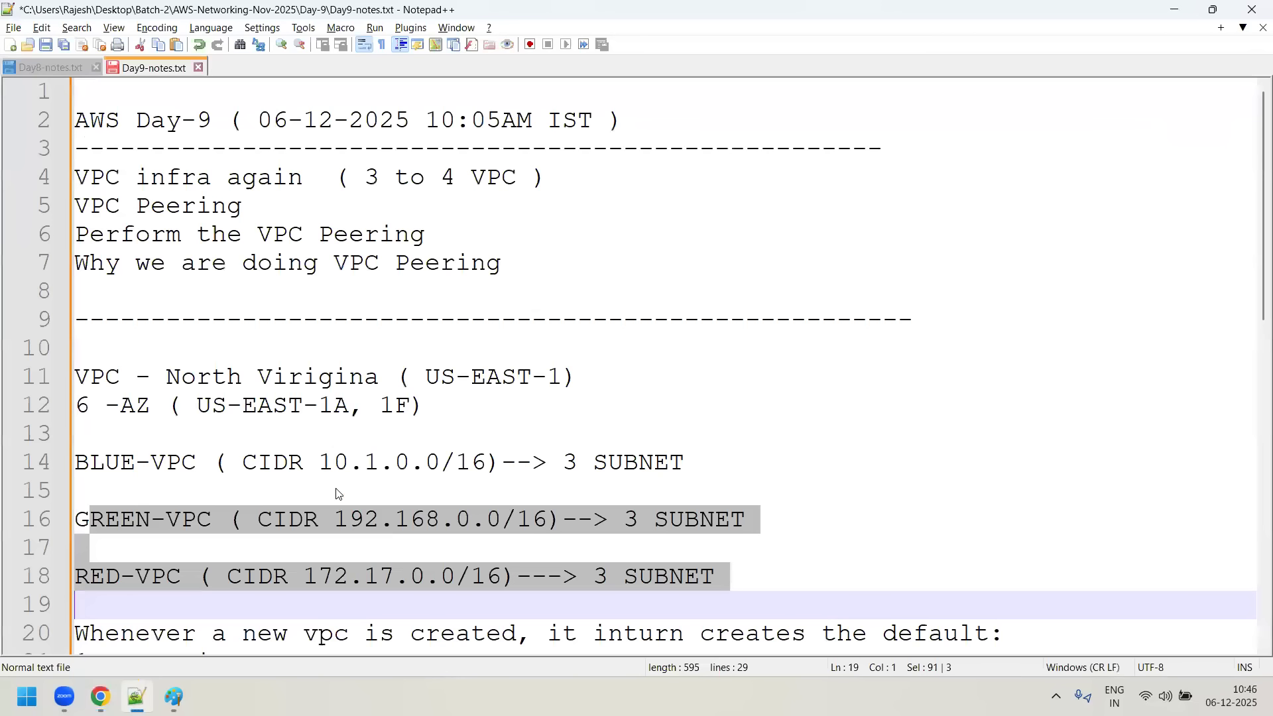
{"action": "key", "text": "alt+Tab"}
{"action": "key", "text": "alt+Tab"}
{"action": "left_click", "coordinate": [383, 516]}
{"action": "key", "text": "alt+Tab"}
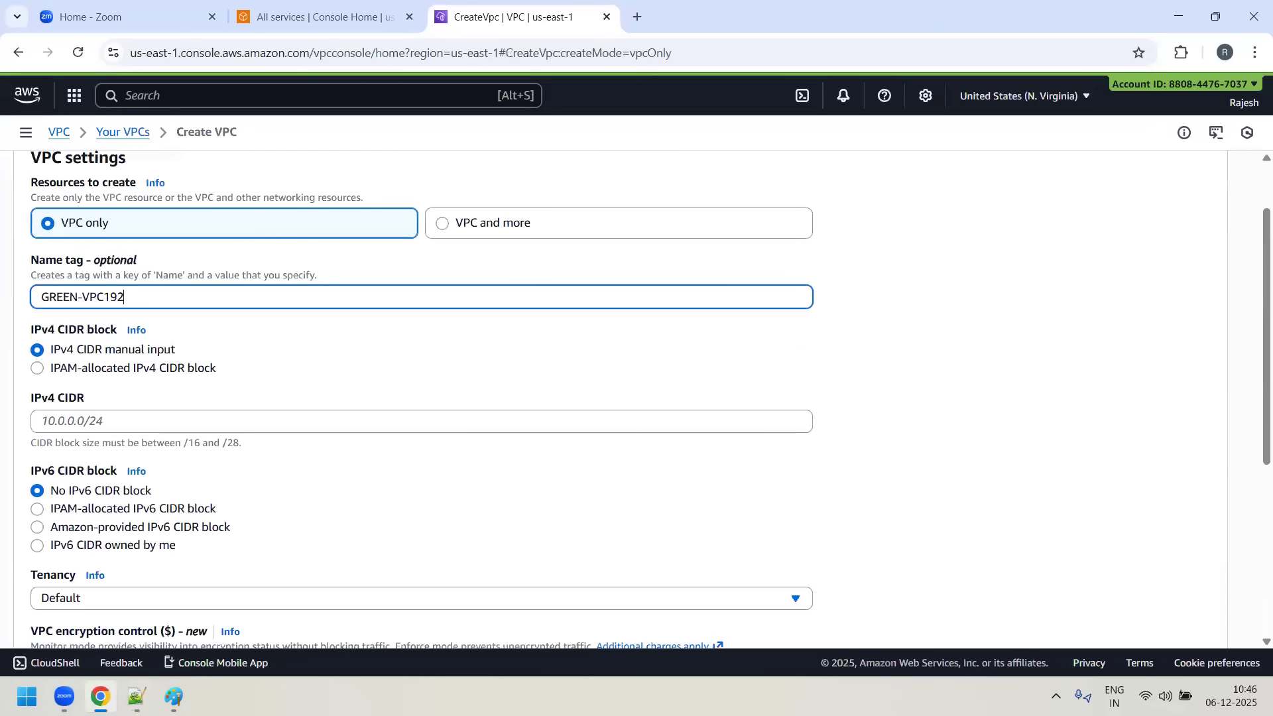
- Correct the name tag to GREEN-VPC, set the IPv4 CIDR to 192.168.0.0/16 and create the VPC
{"action": "key", "text": "BackSpace"}
{"action": "key", "text": "Tab"}
{"action": "key", "text": "Tab"}
{"action": "key", "text": "Tab"}
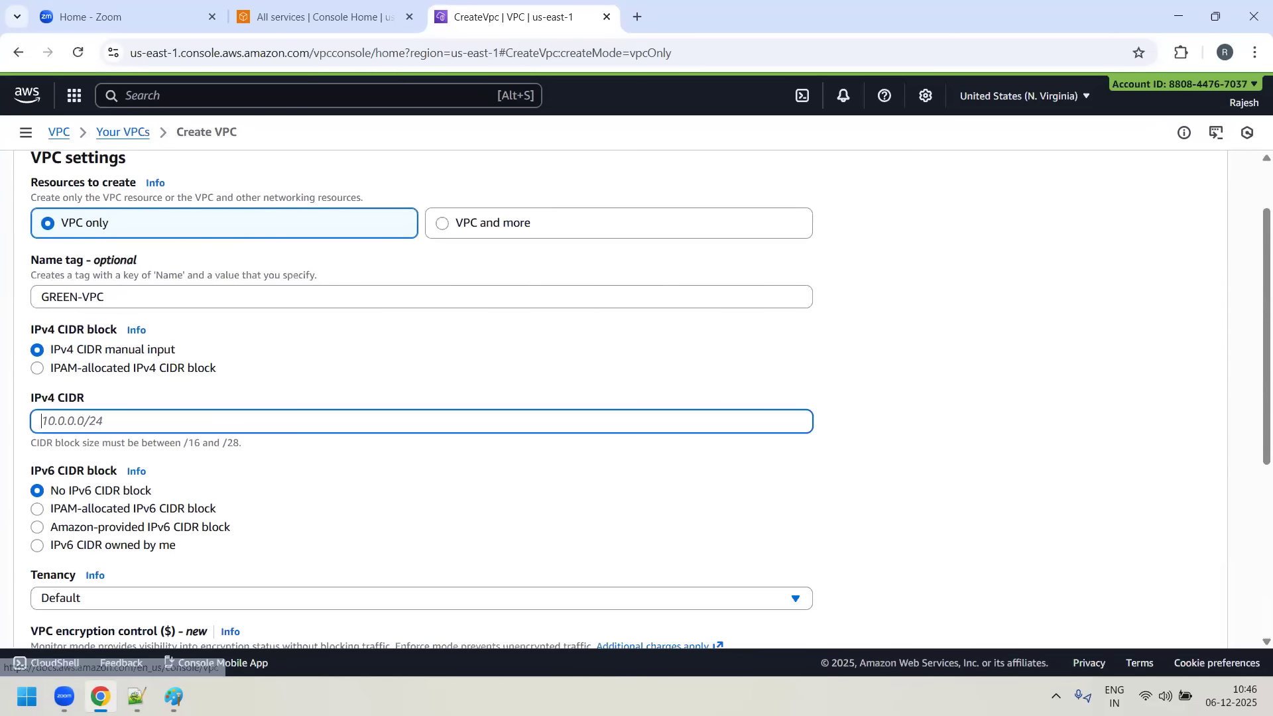
{"action": "type", "text": "192.16"}
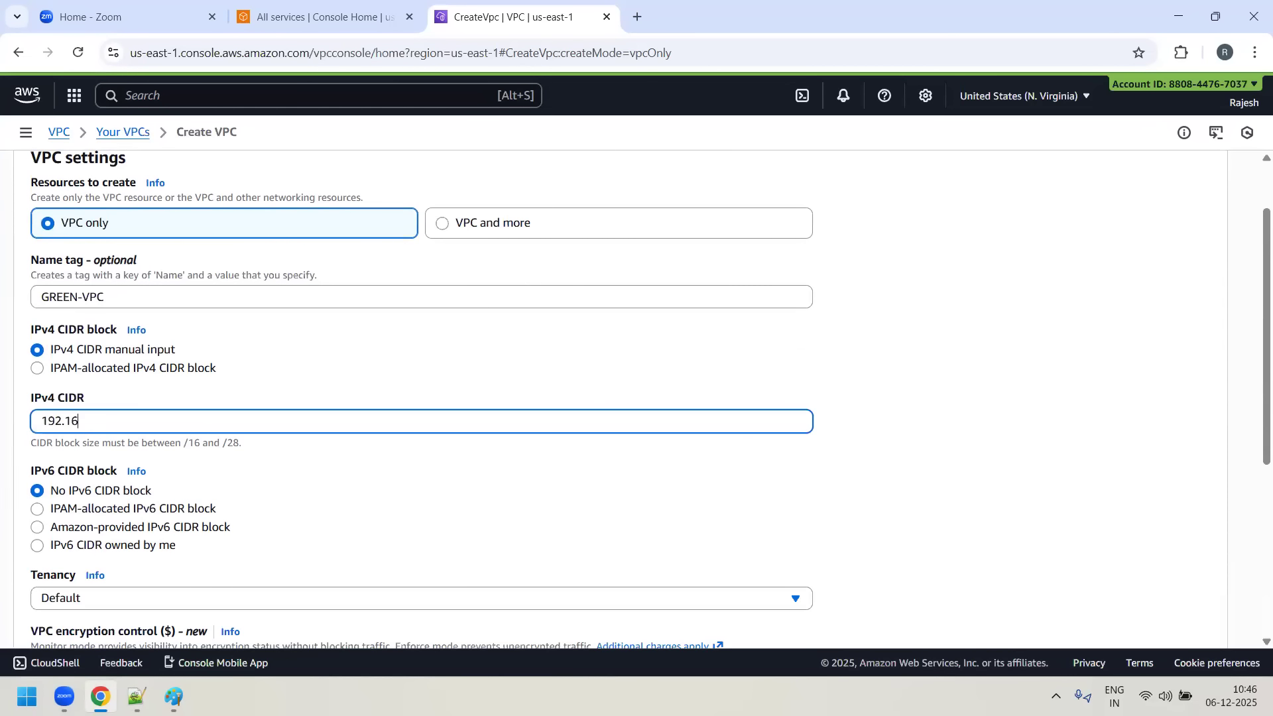
{"action": "type", "text": "8.0.0/16"}
{"action": "scroll", "coordinate": [829, 298], "scroll_direction": "down", "scroll_amount": 3}
{"action": "scroll", "coordinate": [424, 422], "scroll_direction": "down", "scroll_amount": 2}
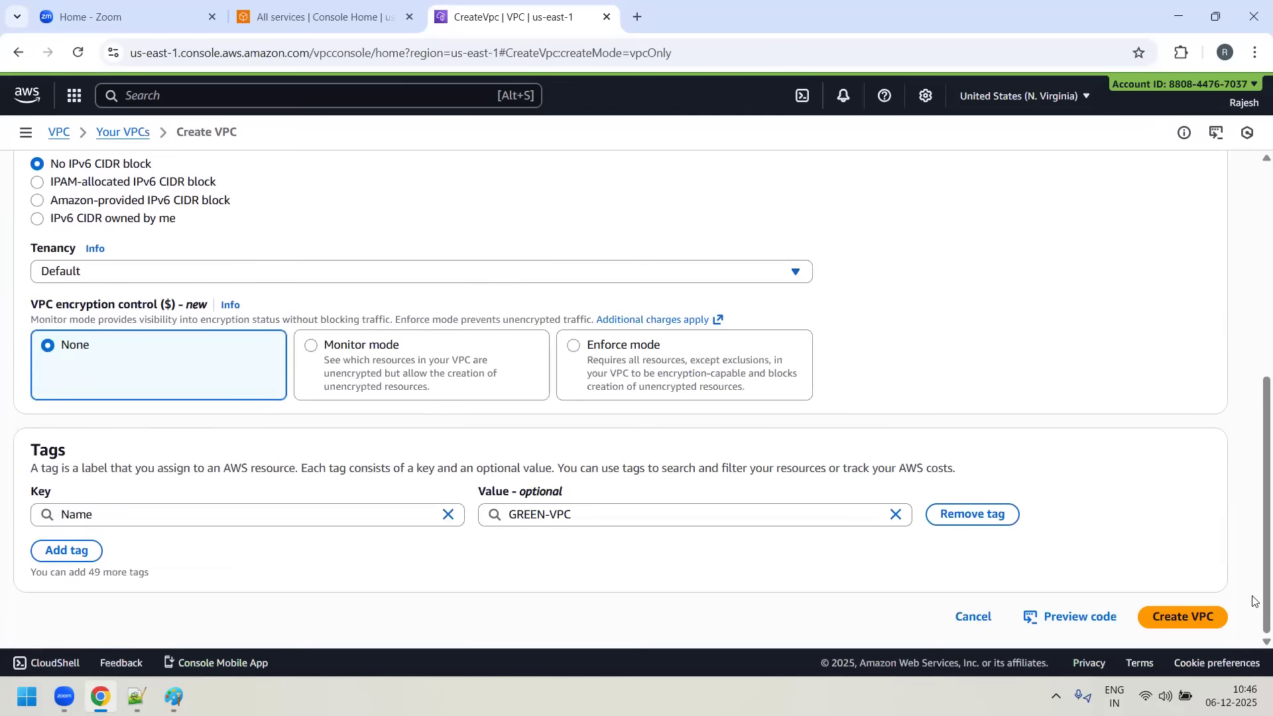
{"action": "left_click", "coordinate": [1161, 622]}
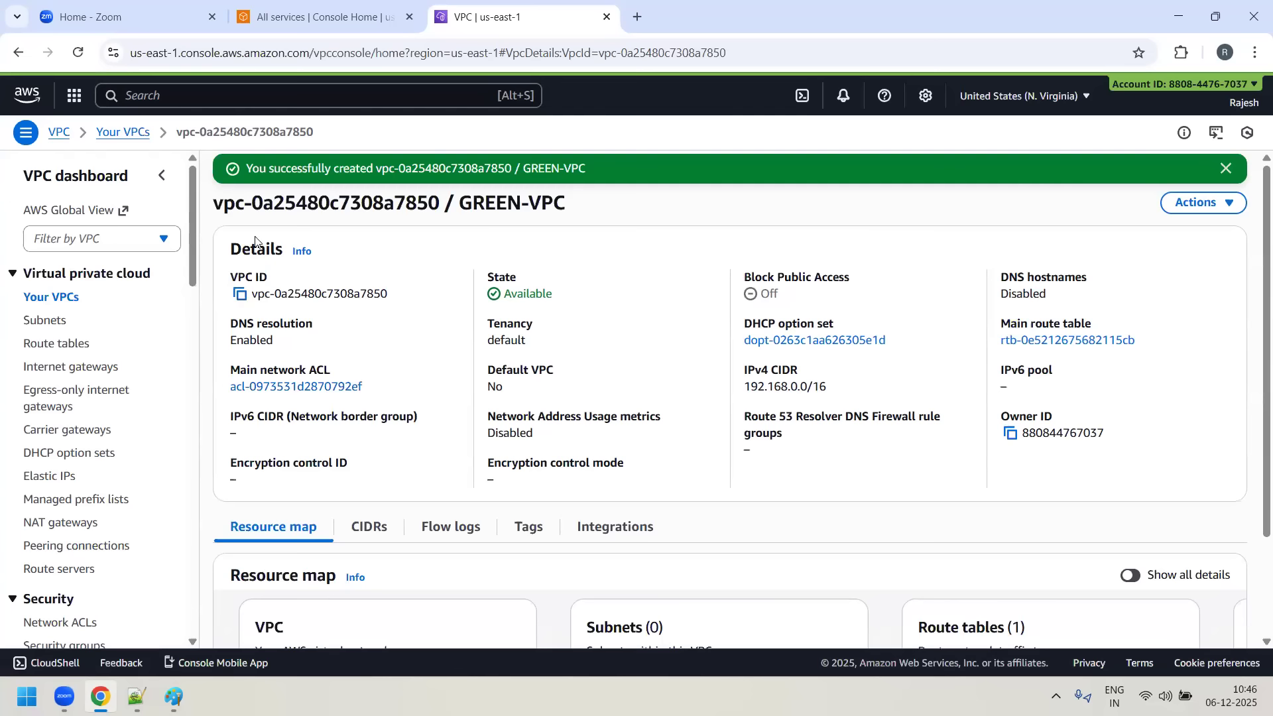
- Enable DNS hostnames in the settings of GREEN-VPC and save the change
{"action": "left_click", "coordinate": [1236, 206]}
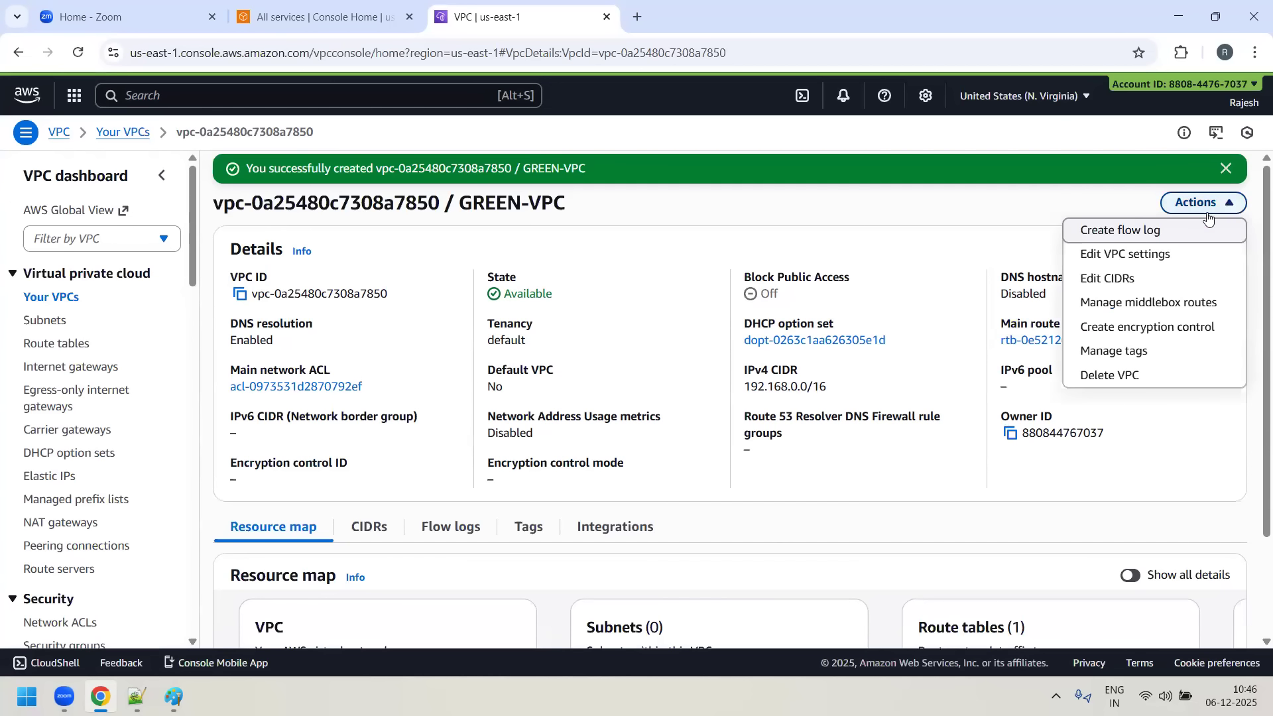
{"action": "left_click", "coordinate": [1129, 256]}
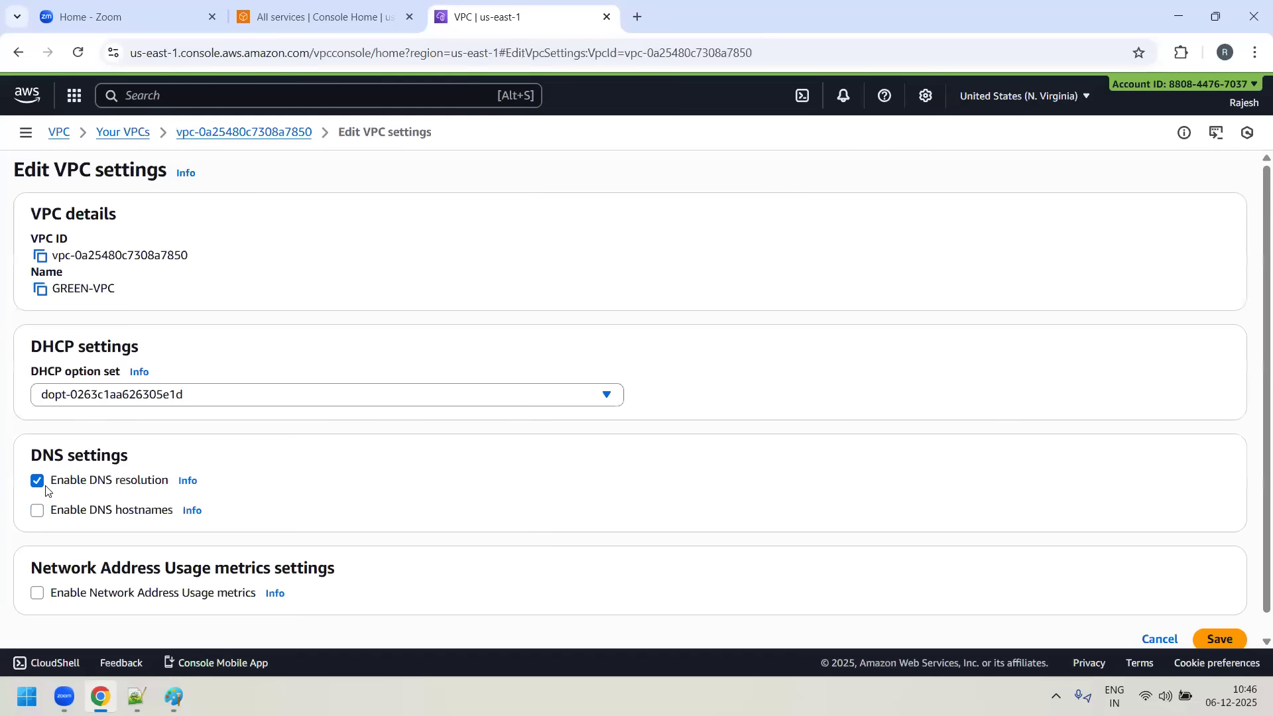
{"action": "left_click", "coordinate": [36, 511]}
{"action": "scroll", "coordinate": [1258, 588], "scroll_direction": "down", "scroll_amount": 1}
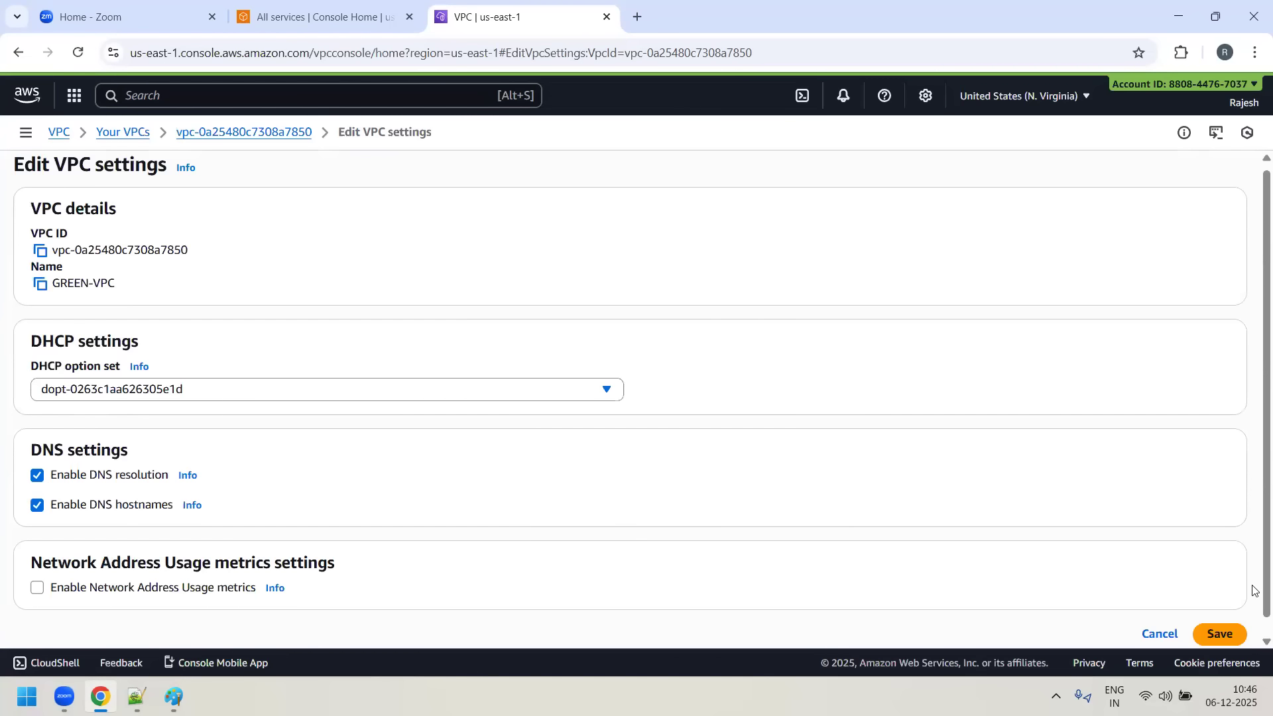
{"action": "left_click", "coordinate": [1222, 618]}
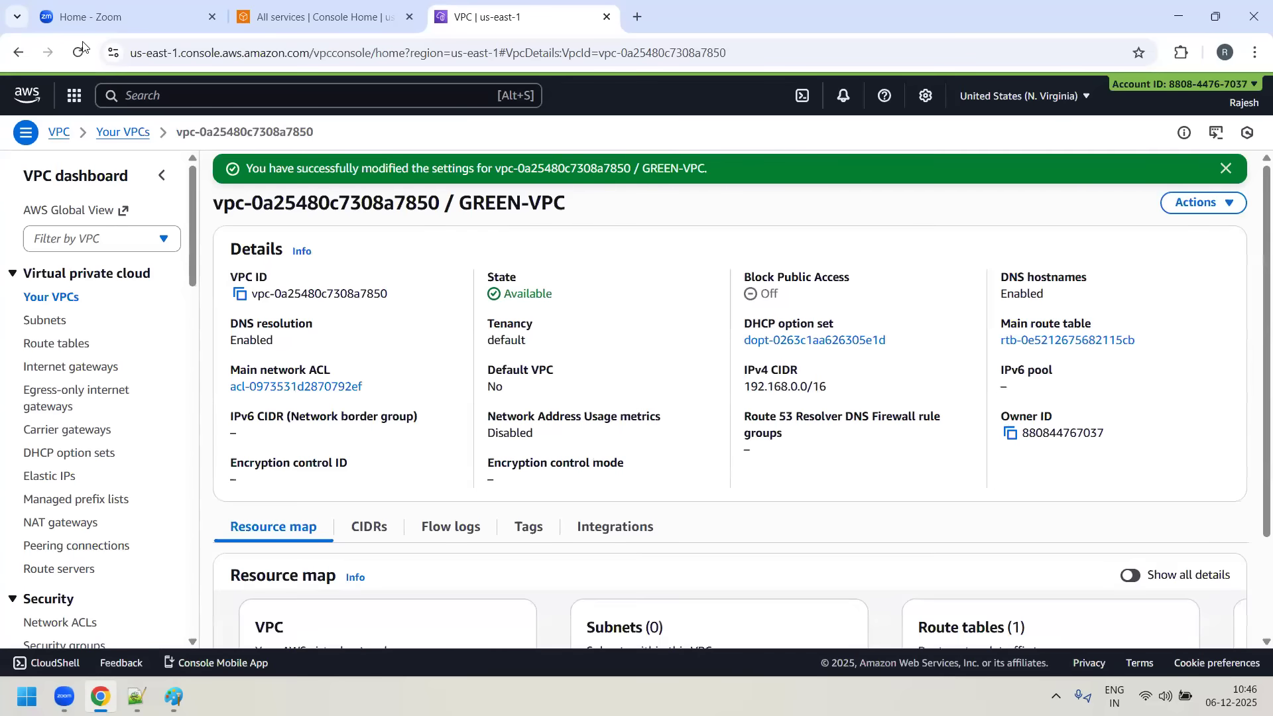
- Copy the VPC ID of GREEN-VPC from its details and filter the subnets list by it
{"action": "left_click", "coordinate": [52, 328]}
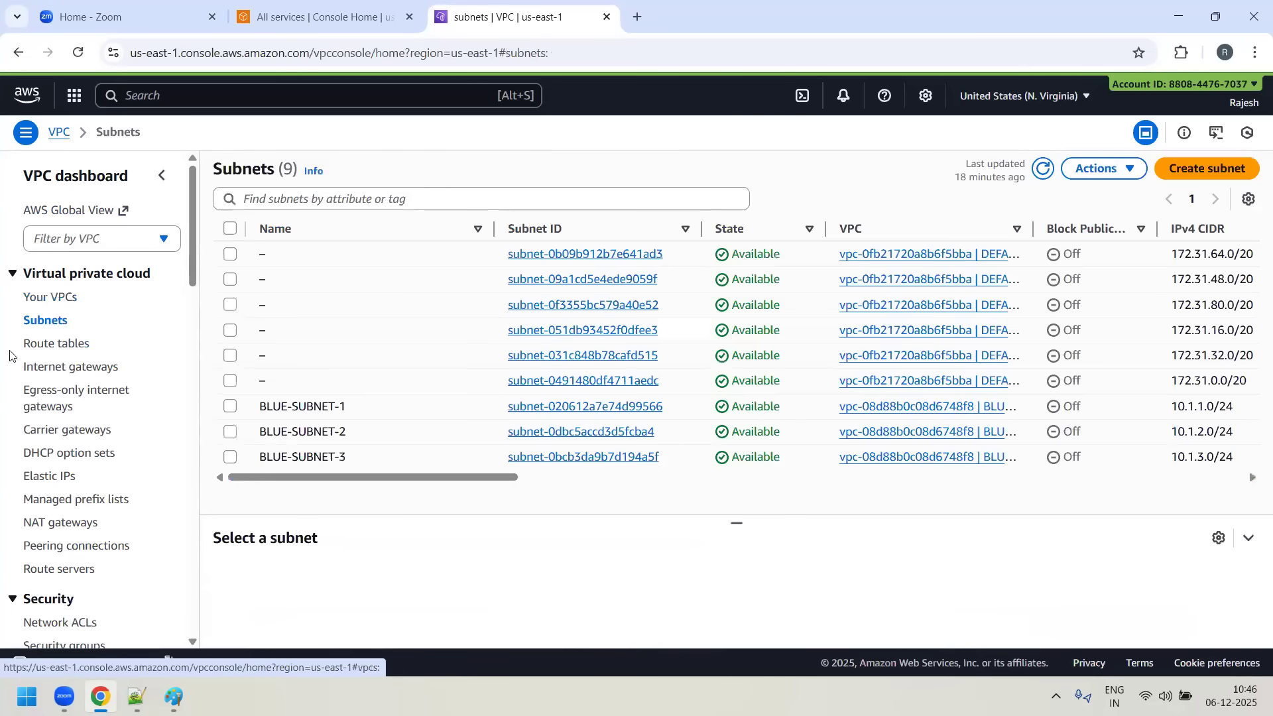
{"action": "left_click", "coordinate": [67, 303]}
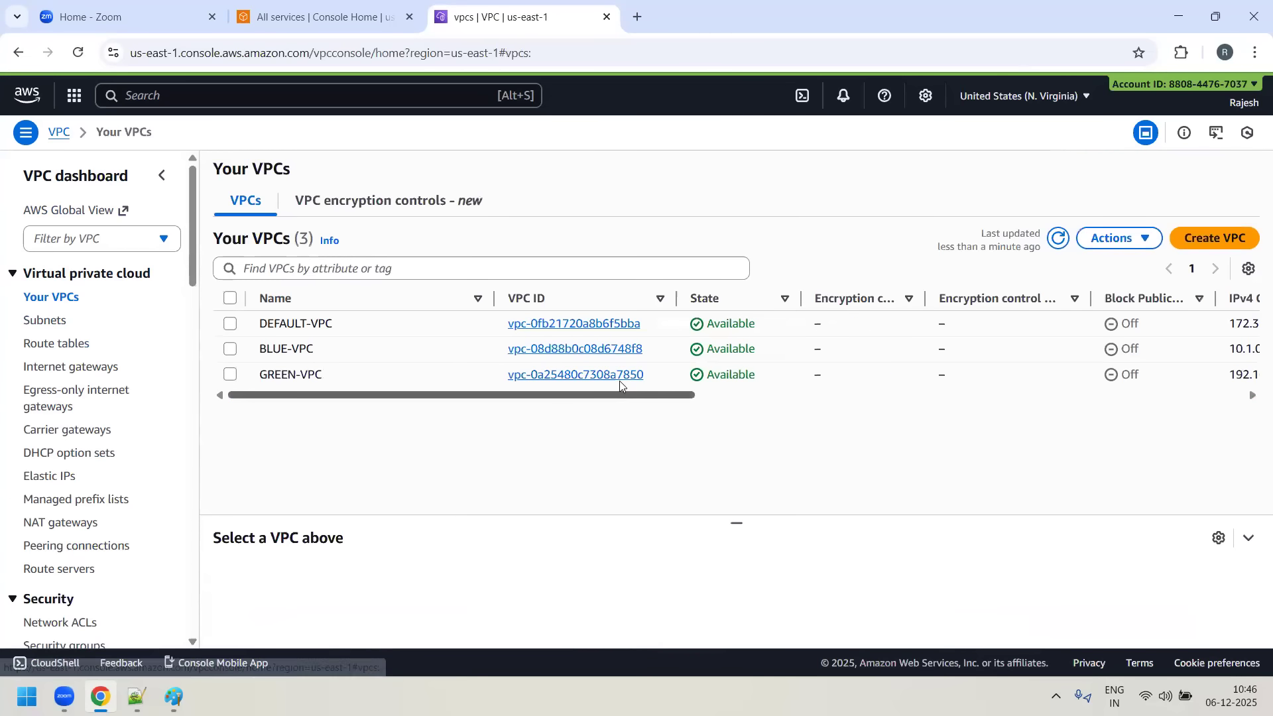
{"action": "left_click", "coordinate": [585, 375]}
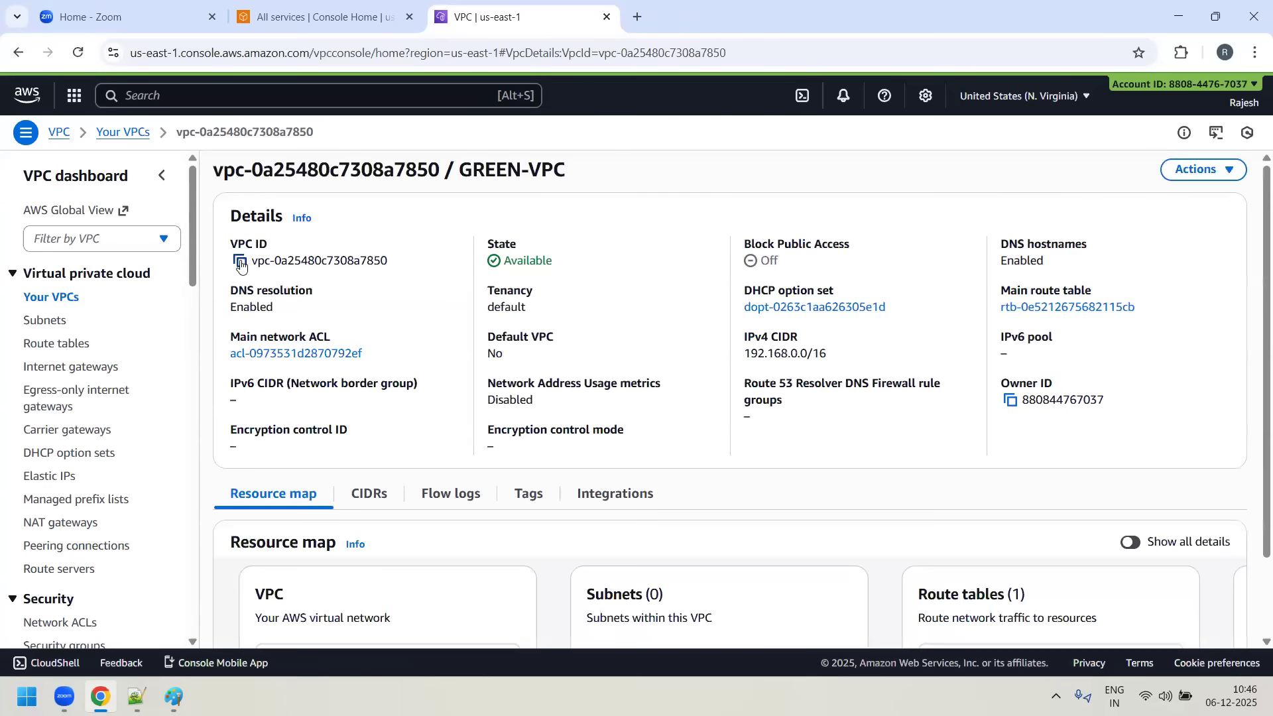
{"action": "left_click", "coordinate": [240, 262]}
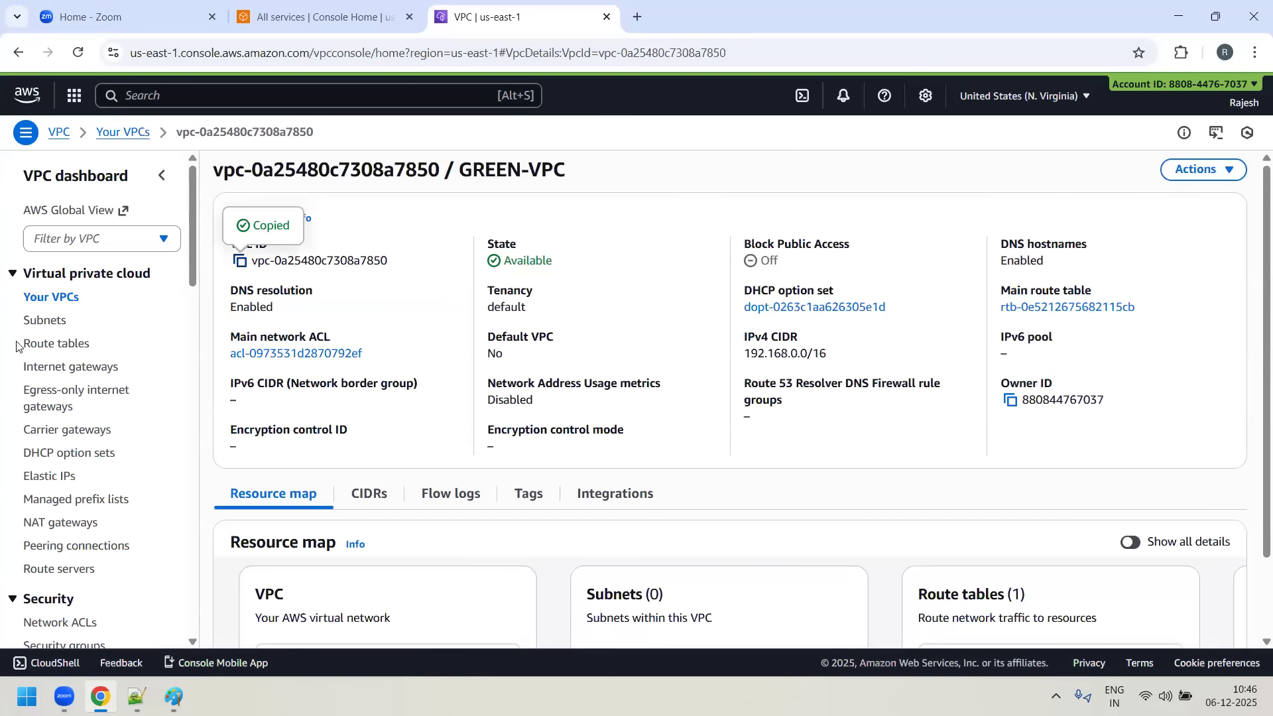
{"action": "left_click", "coordinate": [45, 321]}
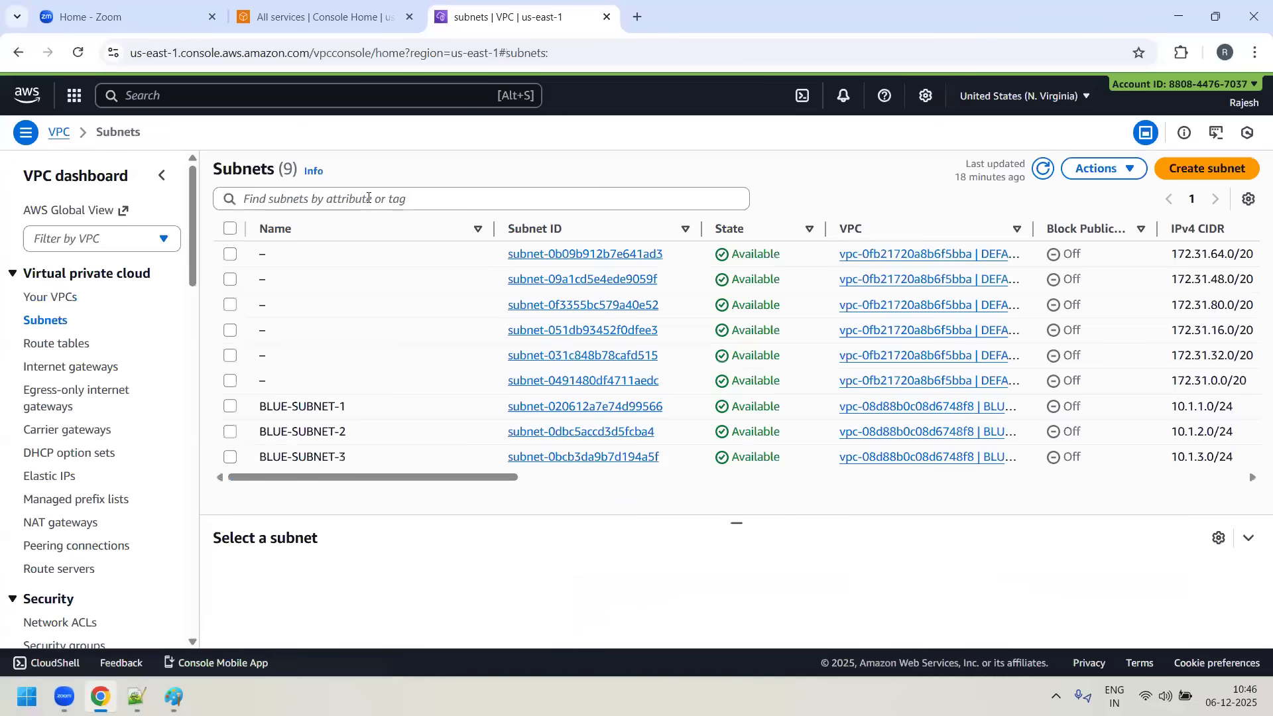
{"action": "left_click", "coordinate": [368, 197]}
{"action": "key", "text": "ctrl+v"}
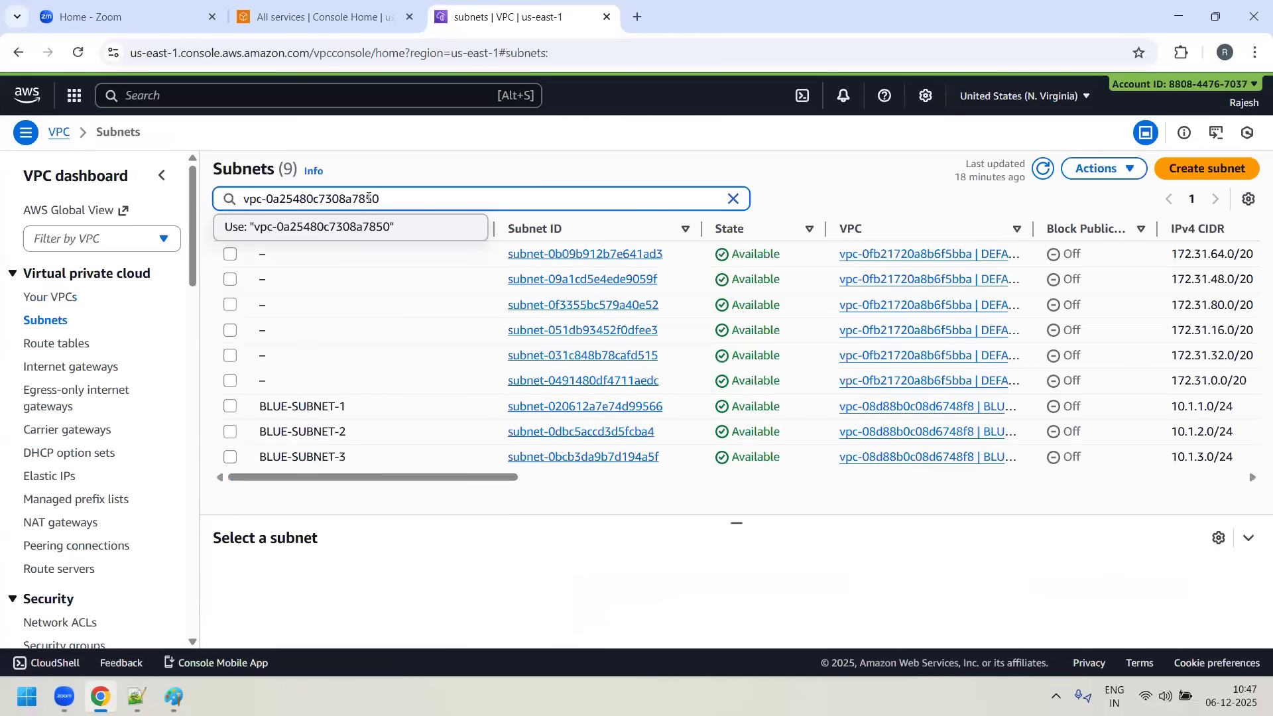
{"action": "key", "text": "Return"}
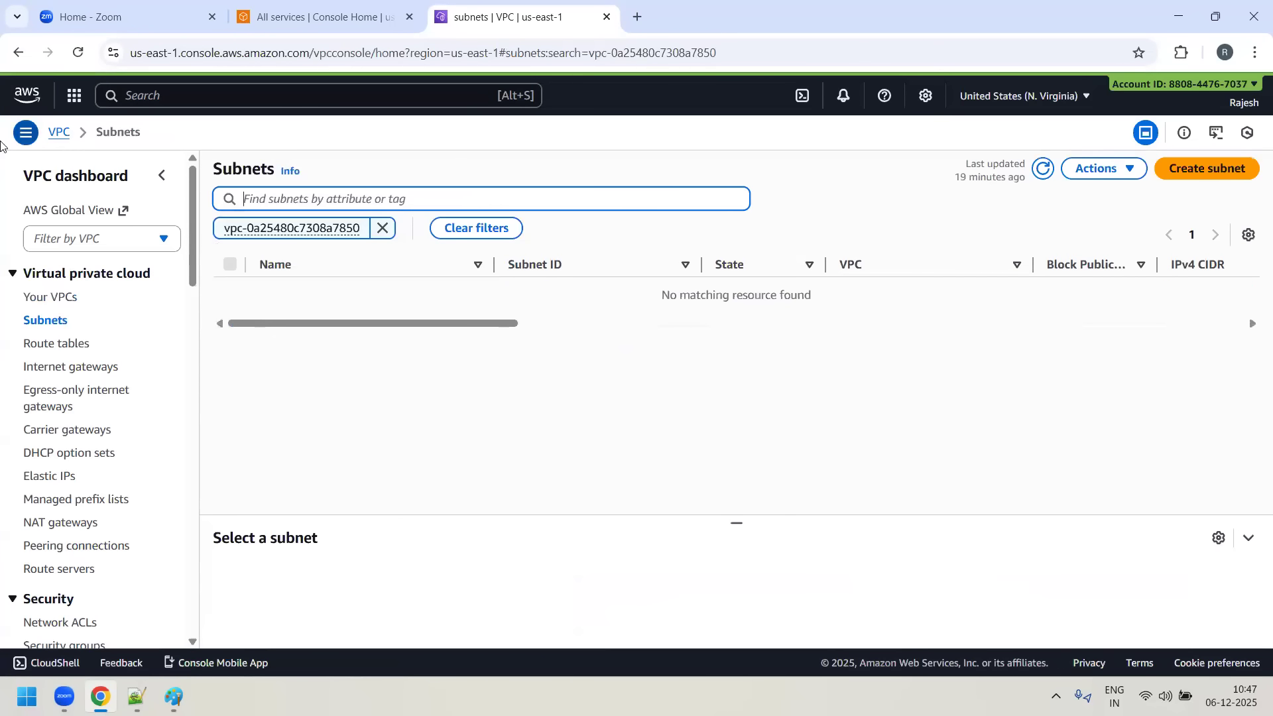
- Start creating a subnet in GREEN-VPC and name it GREEN-SUBNET-1
{"action": "left_click", "coordinate": [1216, 167]}
{"action": "left_click", "coordinate": [116, 278]}
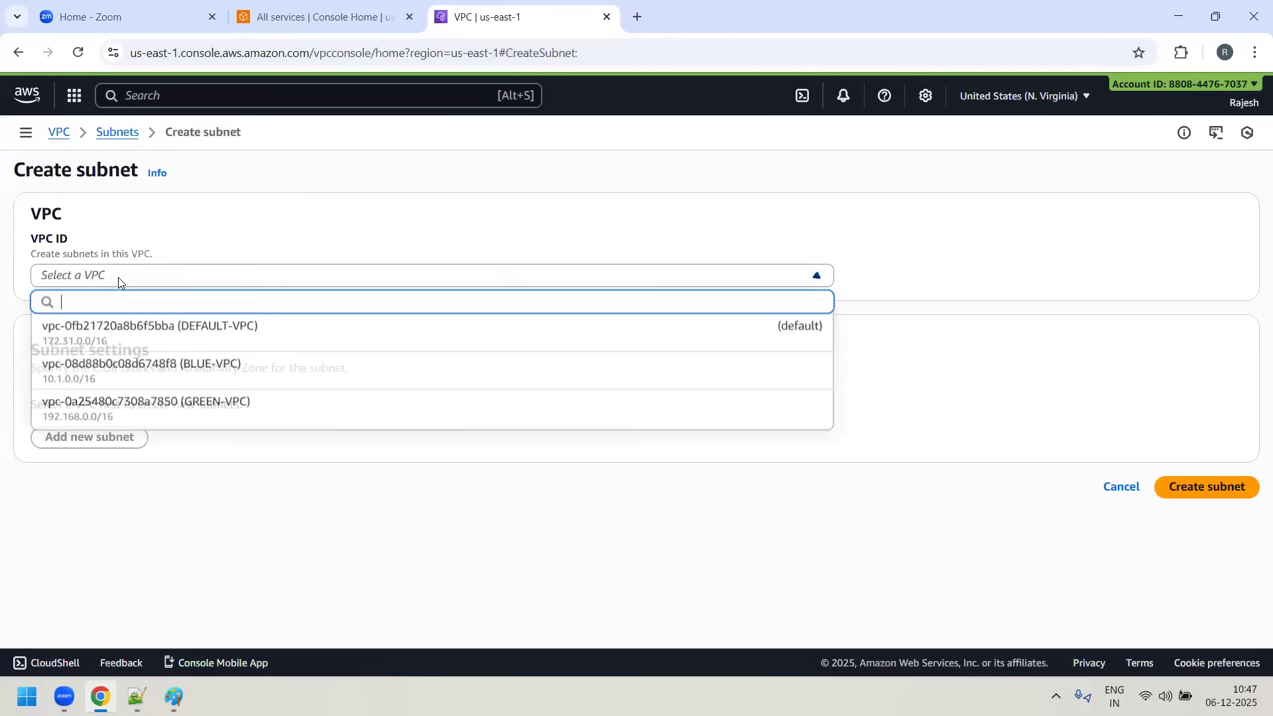
{"action": "left_click", "coordinate": [231, 421]}
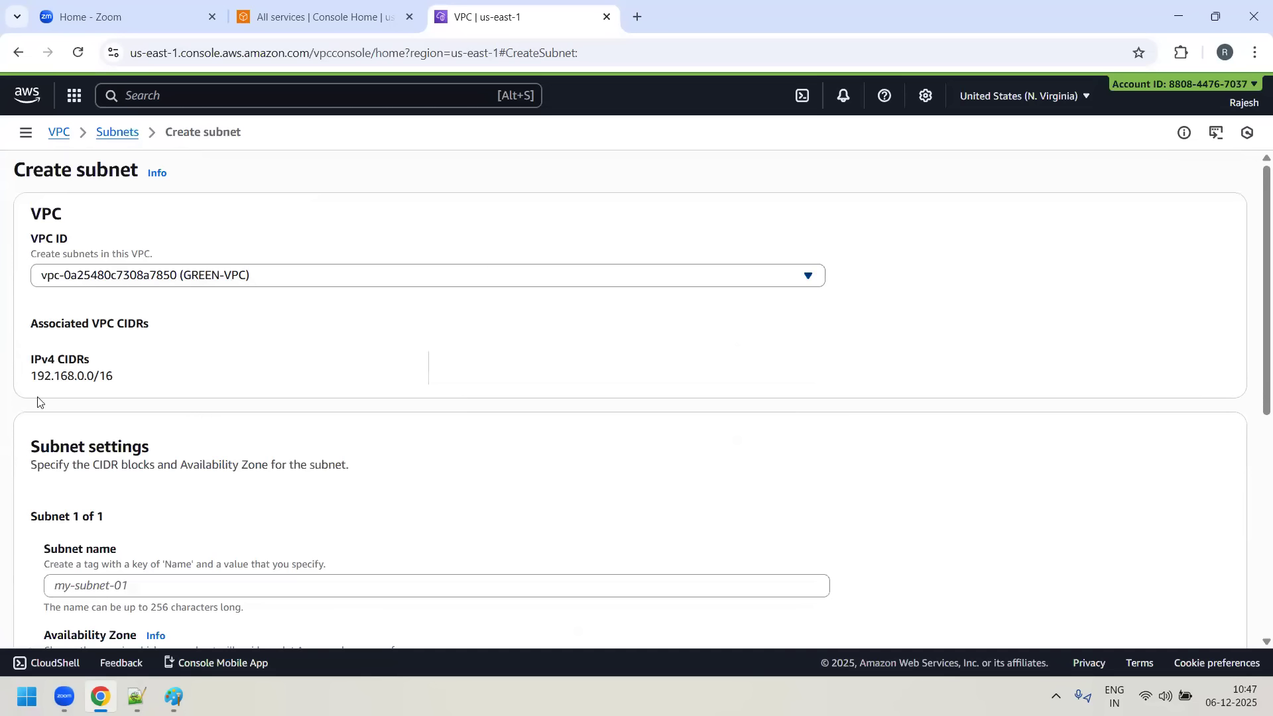
{"action": "left_click_drag", "start_coordinate": [40, 378], "coordinate": [179, 426]}
{"action": "scroll", "coordinate": [100, 505], "scroll_direction": "down", "scroll_amount": 1}
{"action": "left_click", "coordinate": [100, 506]}
{"action": "type", "text": "G"}
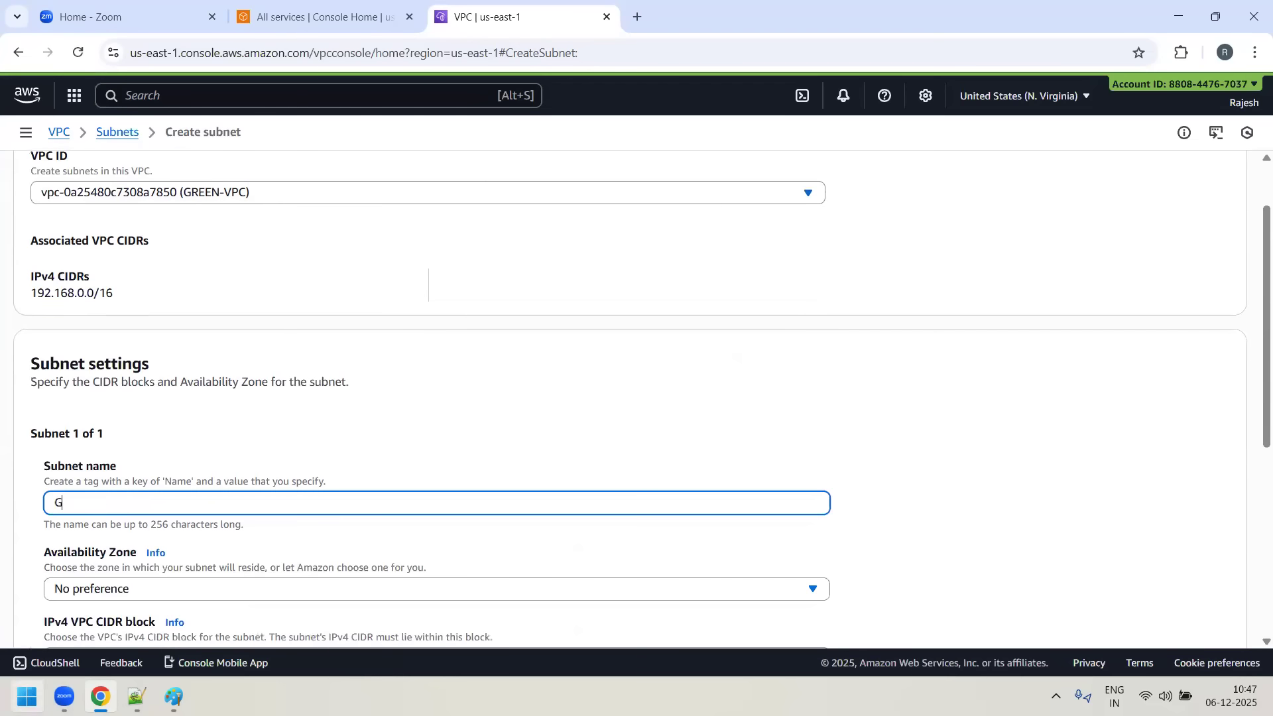
{"action": "type", "text": "REEN-SUBNE"}
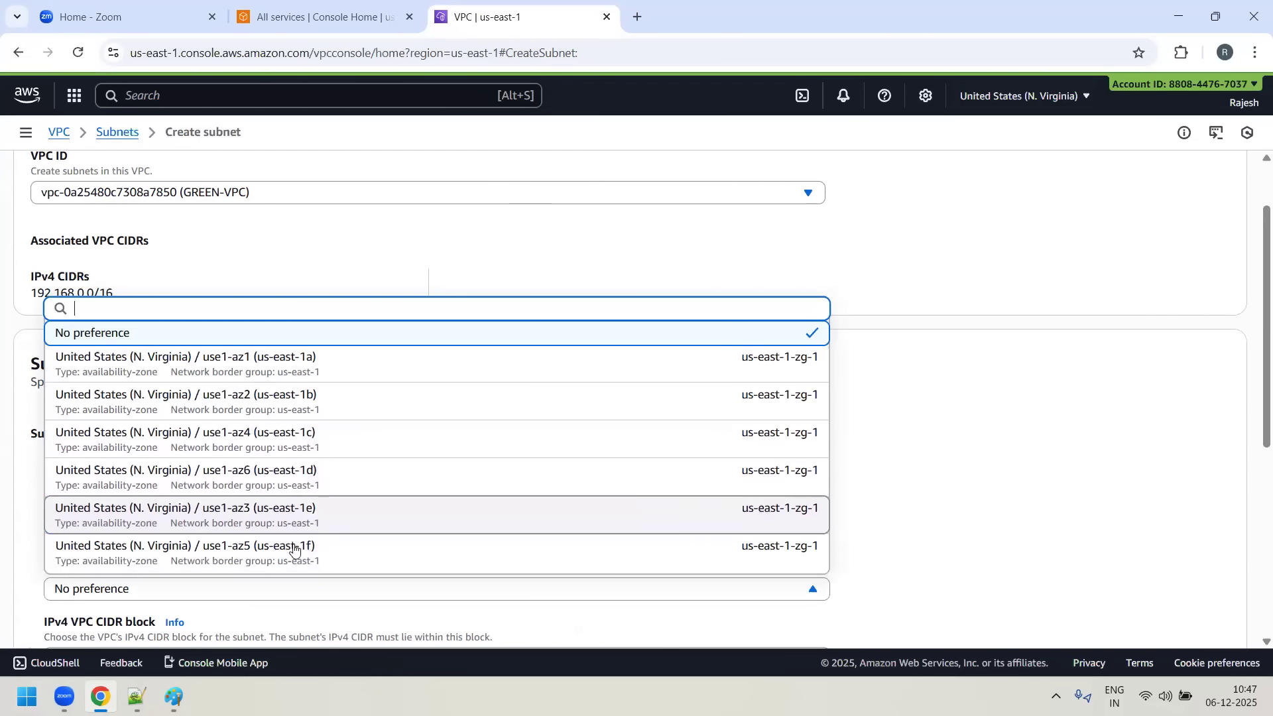
- Place GREEN-SUBNET-1 in availability zone us-east-1a with subnet CIDR block 192.168.1.0/24 and create it
{"action": "left_click", "coordinate": [325, 362]}
{"action": "scroll", "coordinate": [497, 364], "scroll_direction": "down", "scroll_amount": 3}
{"action": "scroll", "coordinate": [166, 464], "scroll_direction": "down", "scroll_amount": 3}
{"action": "left_click", "coordinate": [179, 385]}
{"action": "type", "text": "192."}
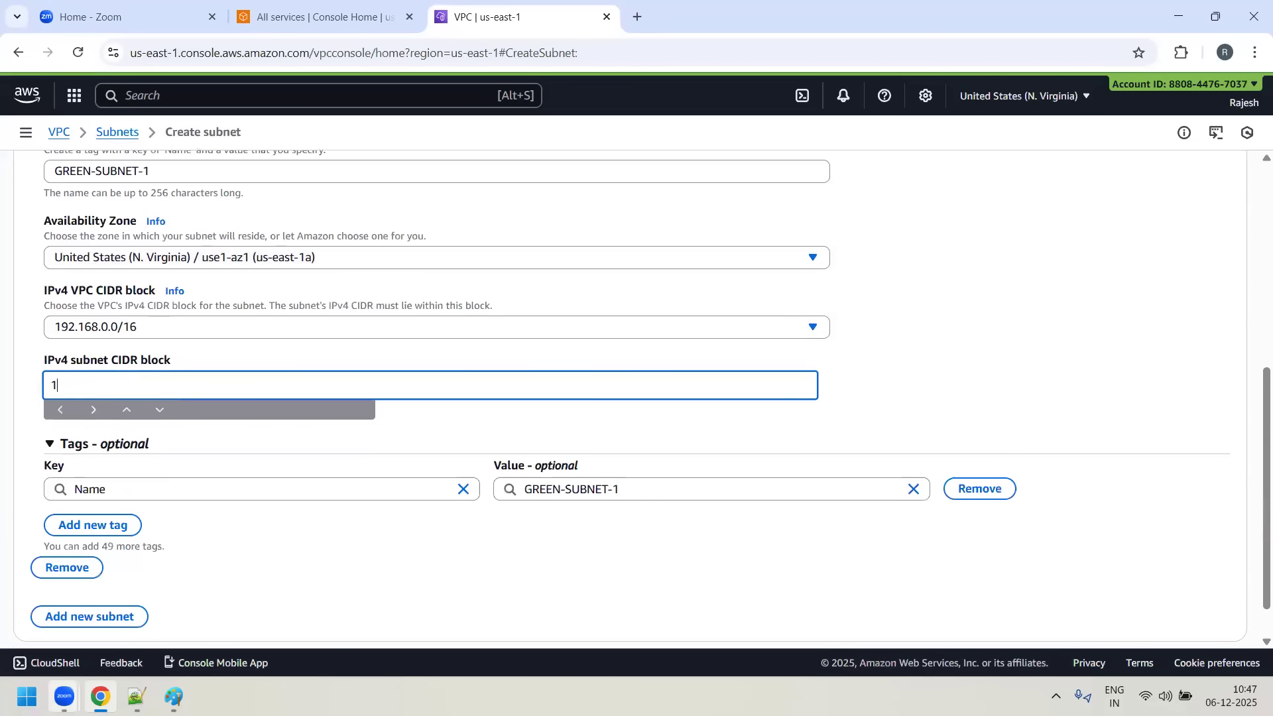
{"action": "mouse_move", "coordinate": [65, 696]}
{"action": "type", "text": "168"}
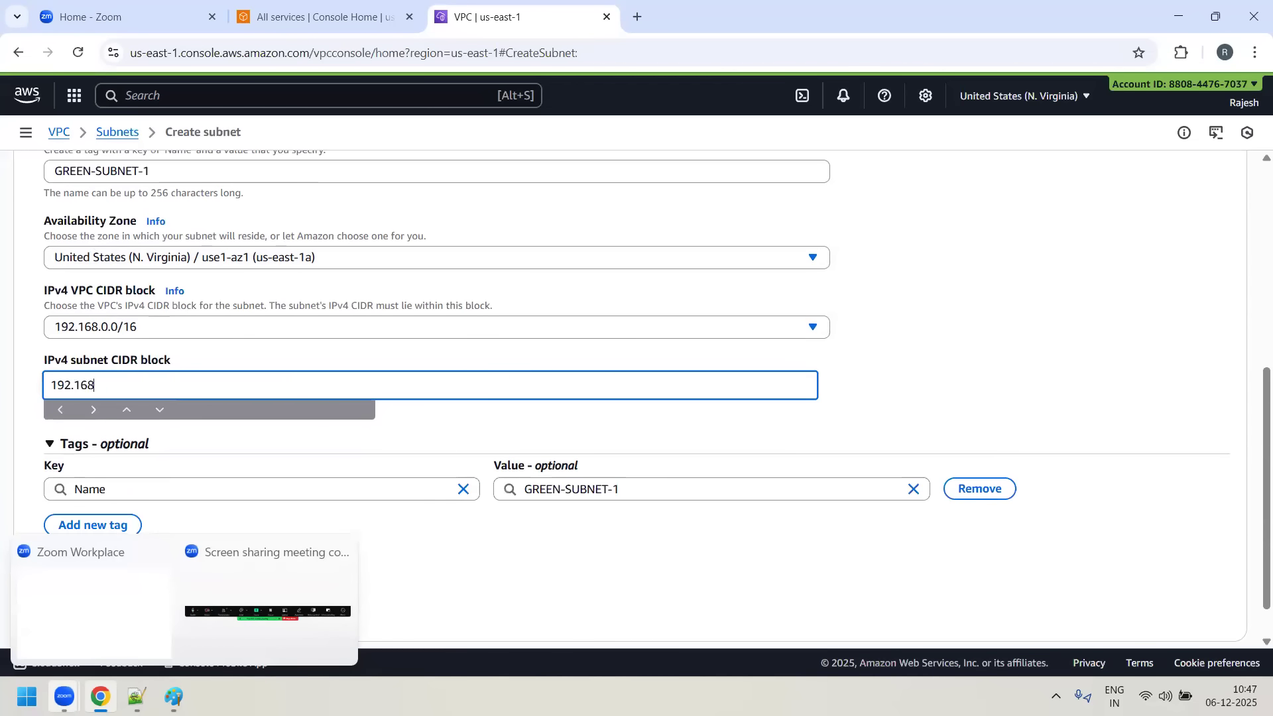
{"action": "type", "text": ".1.0/24"}
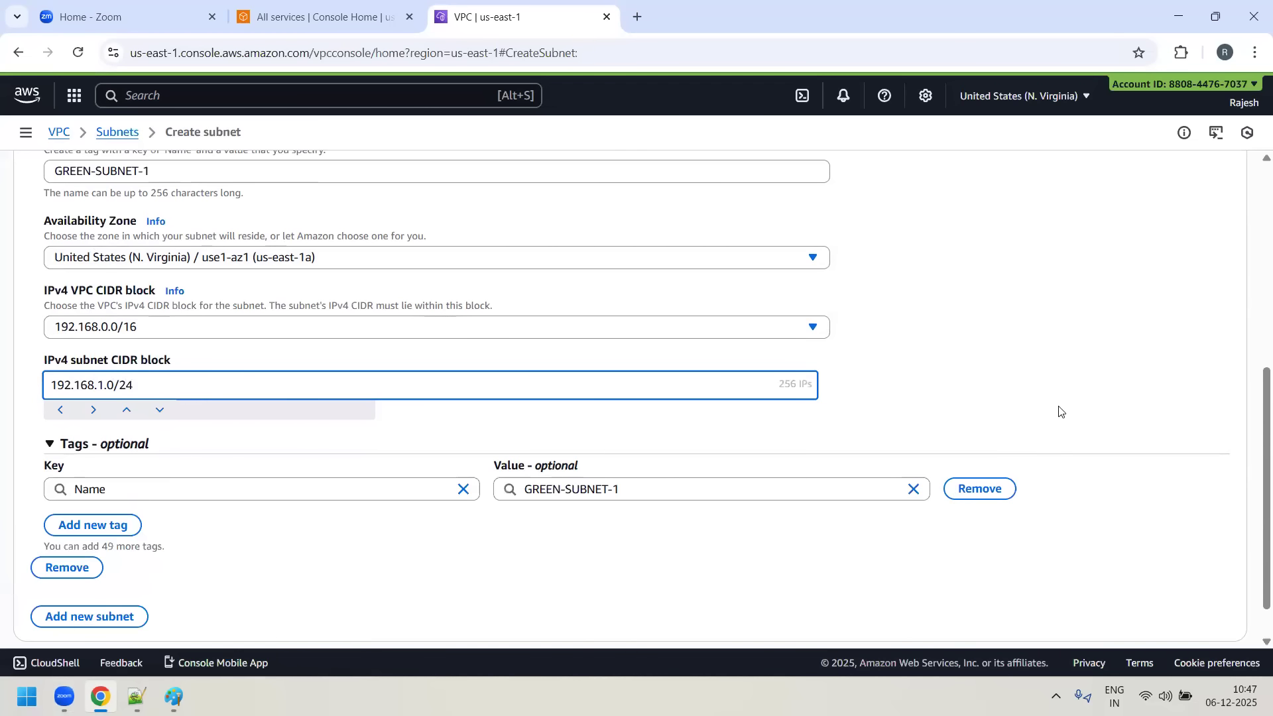
{"action": "scroll", "coordinate": [292, 477], "scroll_direction": "up", "scroll_amount": 3}
{"action": "scroll", "coordinate": [324, 444], "scroll_direction": "down", "scroll_amount": 5}
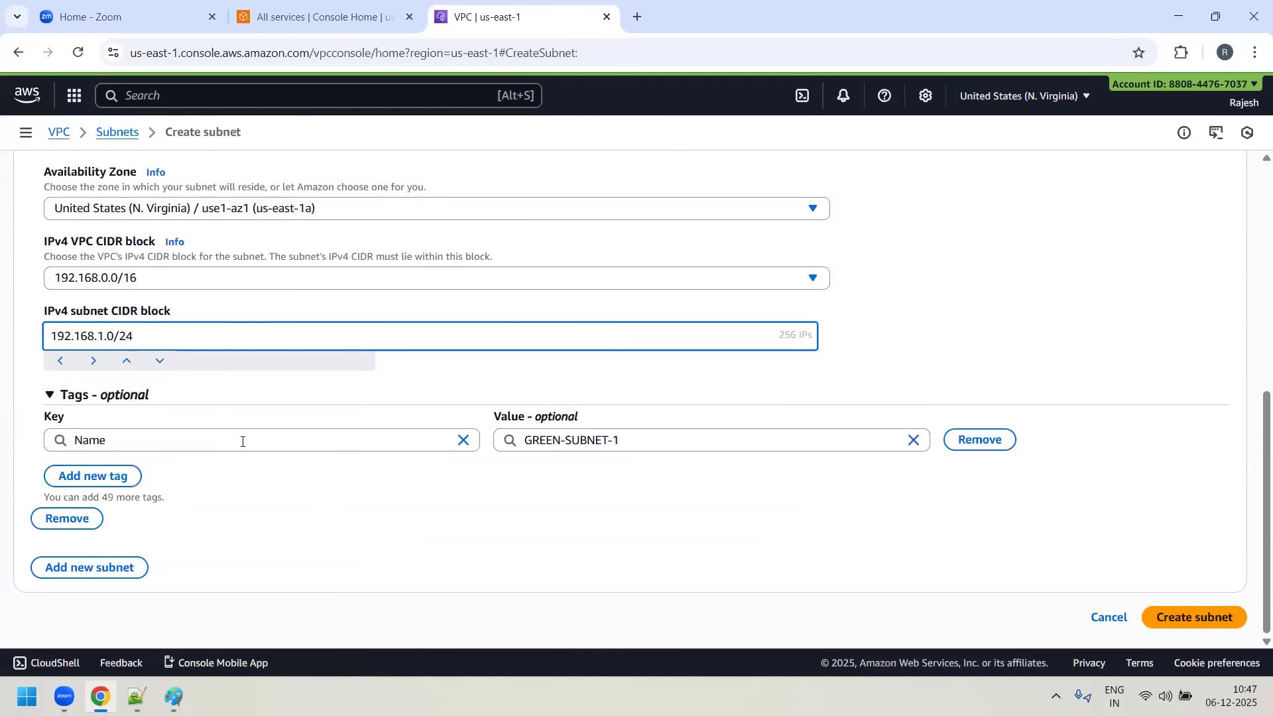
{"action": "left_click", "coordinate": [1196, 614]}
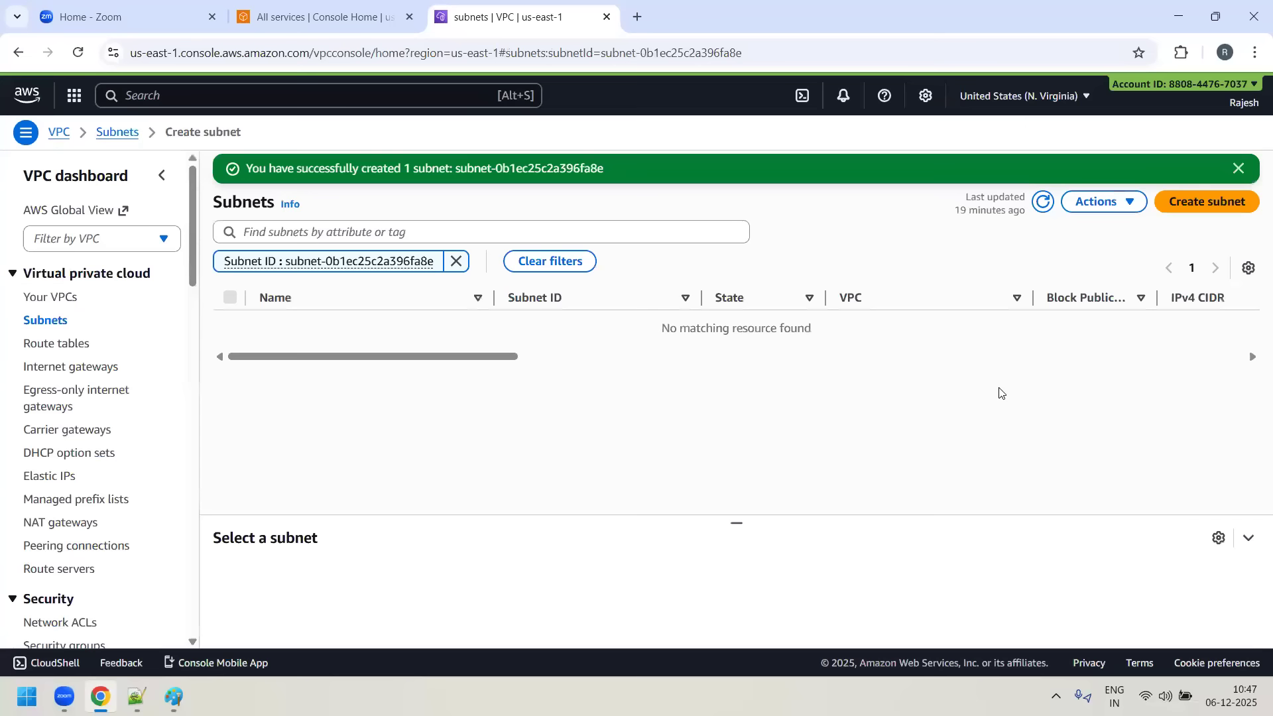
- Start creating another subnet in GREEN-VPC and name it GREEN-SUBNET-2
{"action": "left_click", "coordinate": [1231, 203]}
{"action": "left_click", "coordinate": [379, 275]}
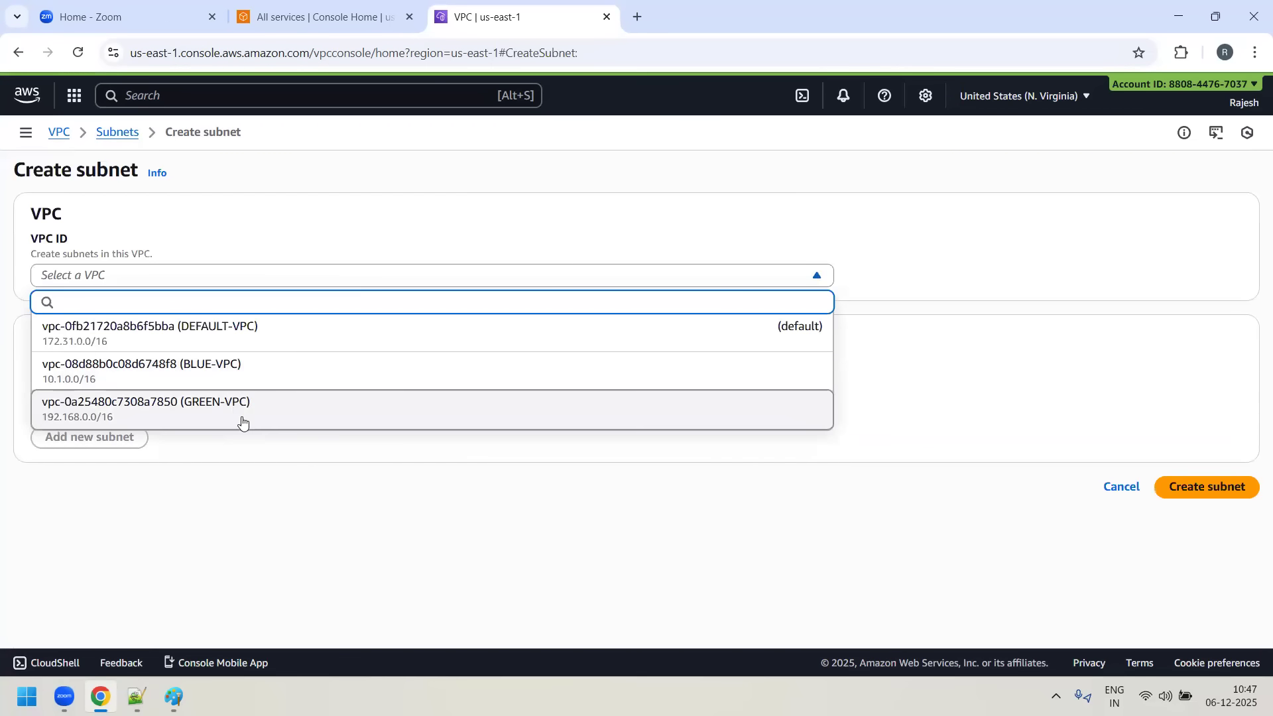
{"action": "left_click", "coordinate": [250, 409]}
{"action": "scroll", "coordinate": [219, 514], "scroll_direction": "down", "scroll_amount": 3}
{"action": "left_click", "coordinate": [161, 422]}
{"action": "type", "text": "g"}
{"action": "key", "text": "BackSpace"}
{"action": "type", "text": "GREEN-SUBNET-2"}
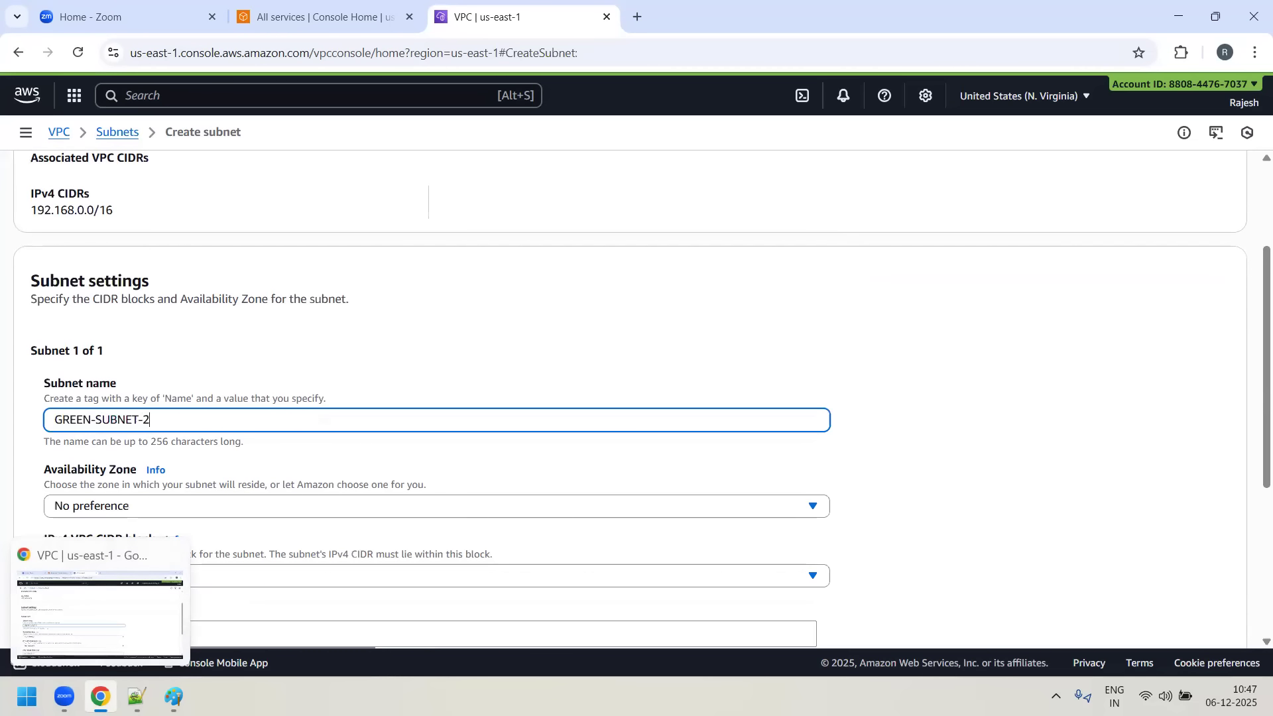
- Place GREEN-SUBNET-2 in availability zone us-east-1b with subnet CIDR block 192.168.2.0/24 and create it
{"action": "left_click", "coordinate": [224, 511]}
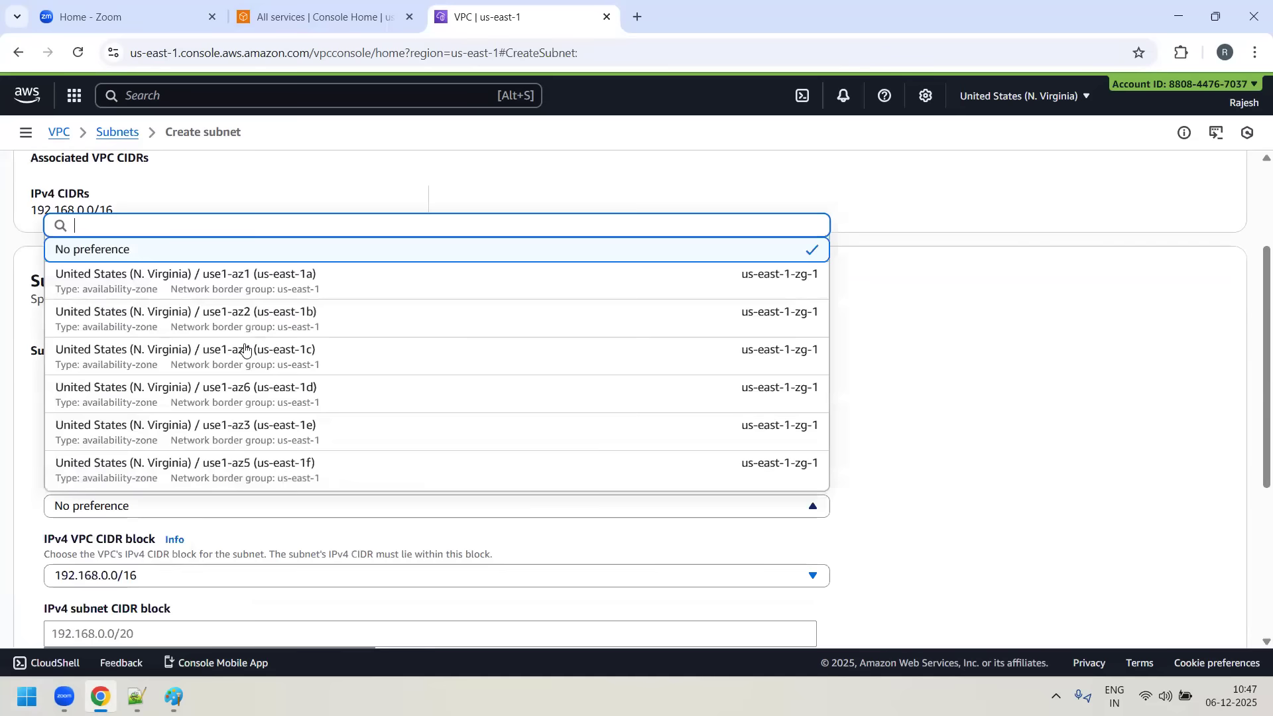
{"action": "left_click", "coordinate": [286, 317]}
{"action": "scroll", "coordinate": [568, 417], "scroll_direction": "down", "scroll_amount": 3}
{"action": "left_click", "coordinate": [424, 467]}
{"action": "type", "text": "192"}
{"action": "mouse_move", "coordinate": [64, 697]}
{"action": "type", "text": ".168.2."}
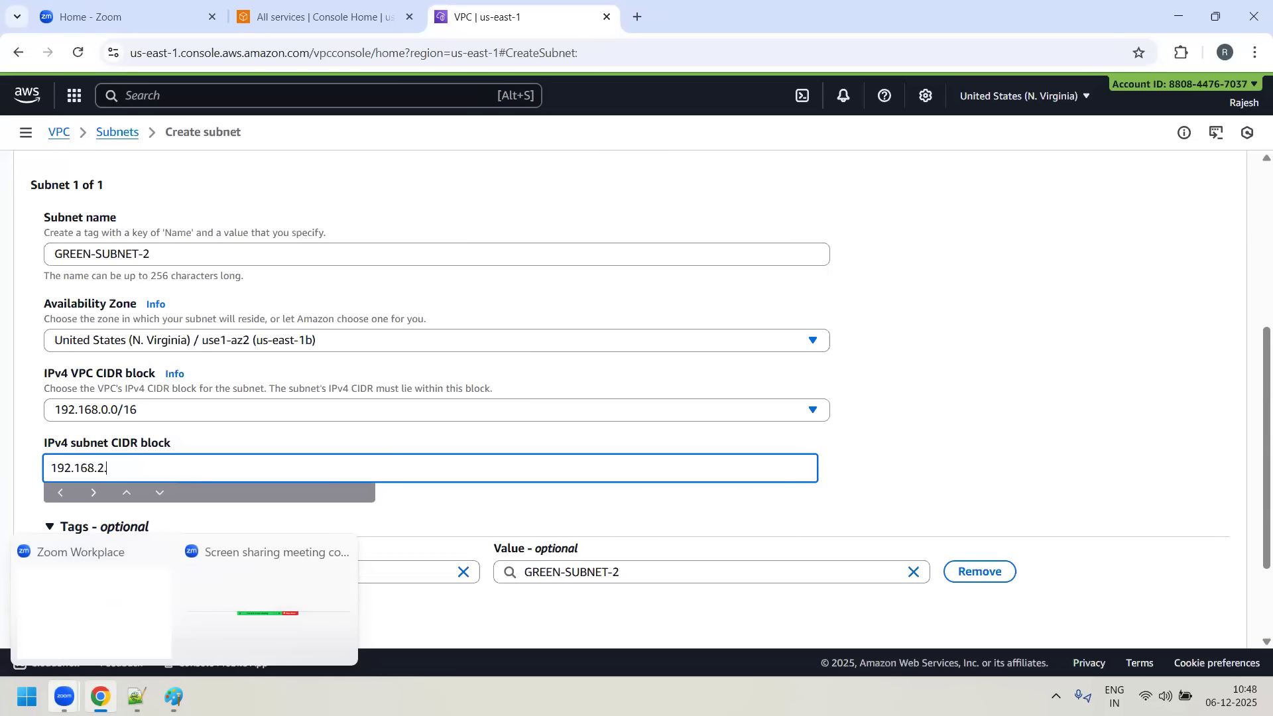
{"action": "type", "text": "0/24"}
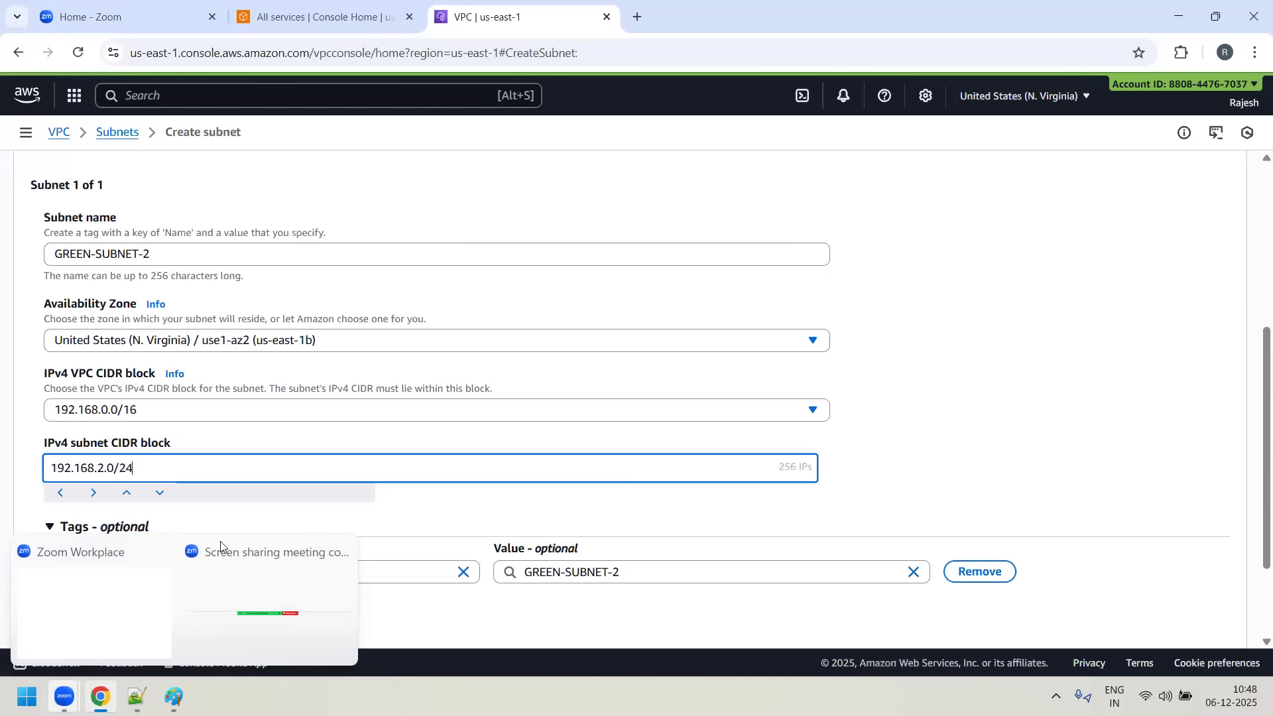
{"action": "scroll", "coordinate": [1015, 319], "scroll_direction": "down", "scroll_amount": 2}
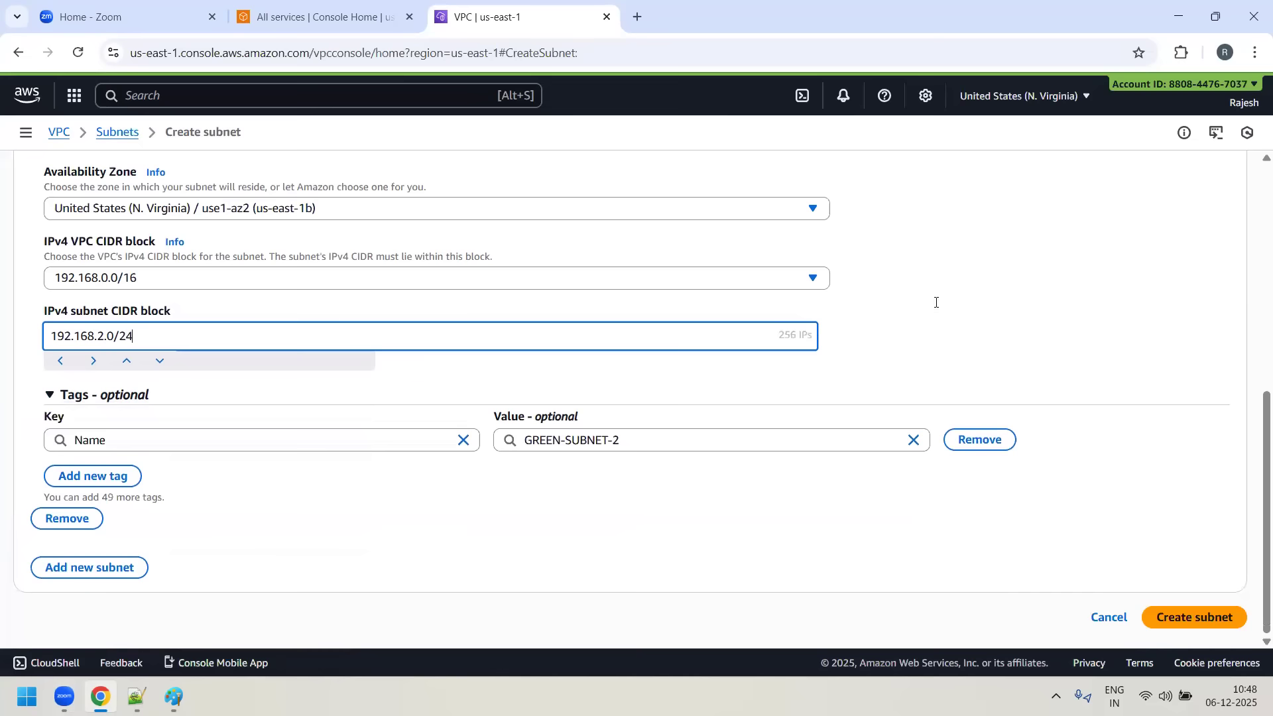
{"action": "scroll", "coordinate": [123, 370], "scroll_direction": "up", "scroll_amount": 2}
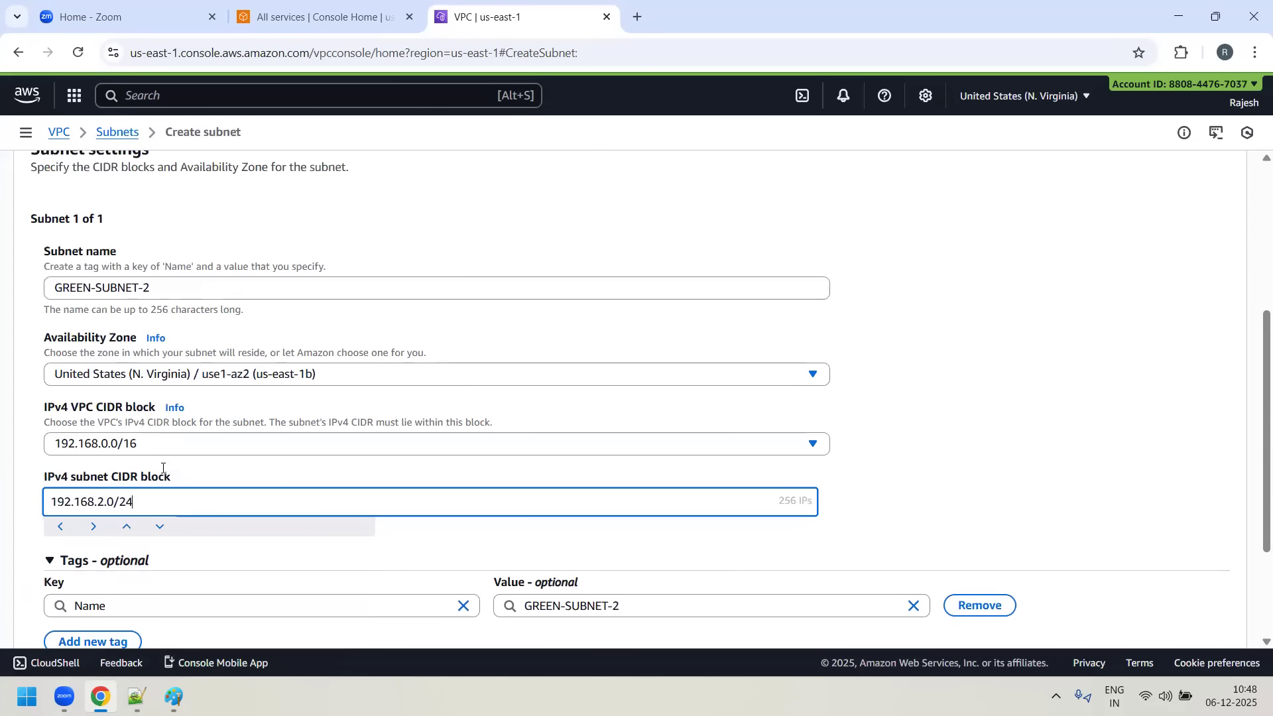
{"action": "scroll", "coordinate": [162, 468], "scroll_direction": "up", "scroll_amount": 4}
{"action": "scroll", "coordinate": [187, 341], "scroll_direction": "down", "scroll_amount": 6}
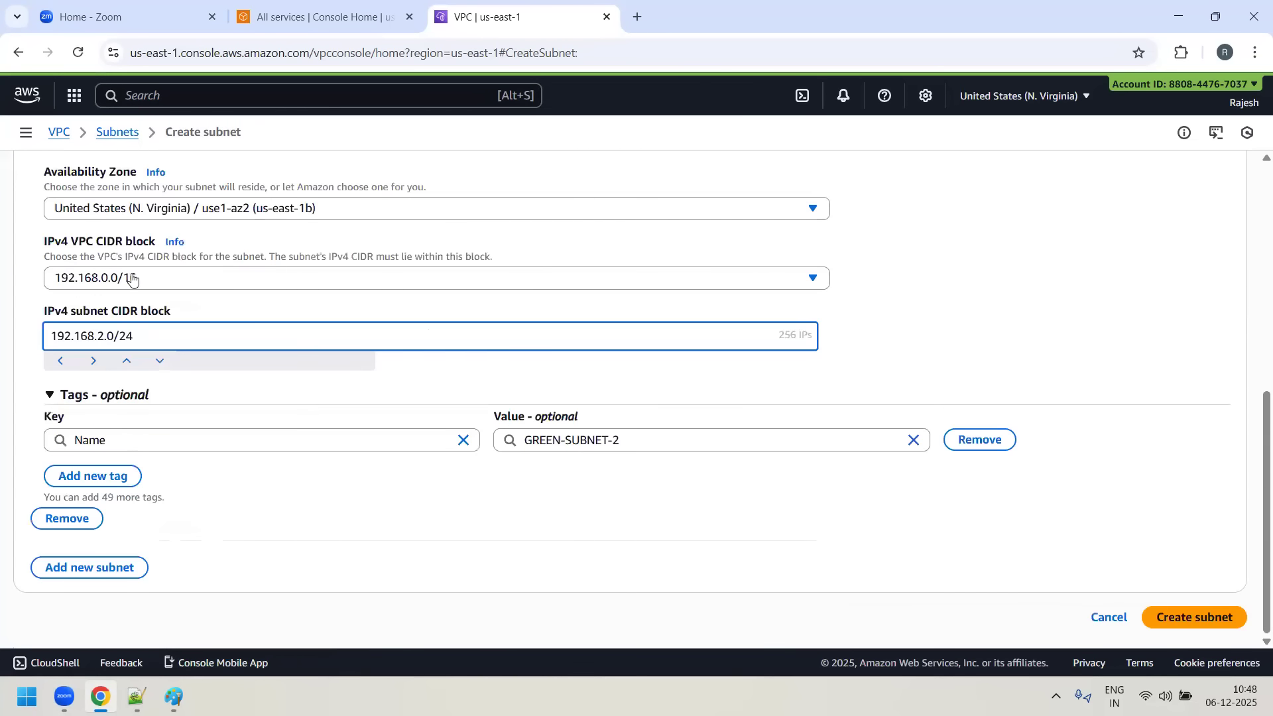
{"action": "left_click", "coordinate": [1197, 619]}
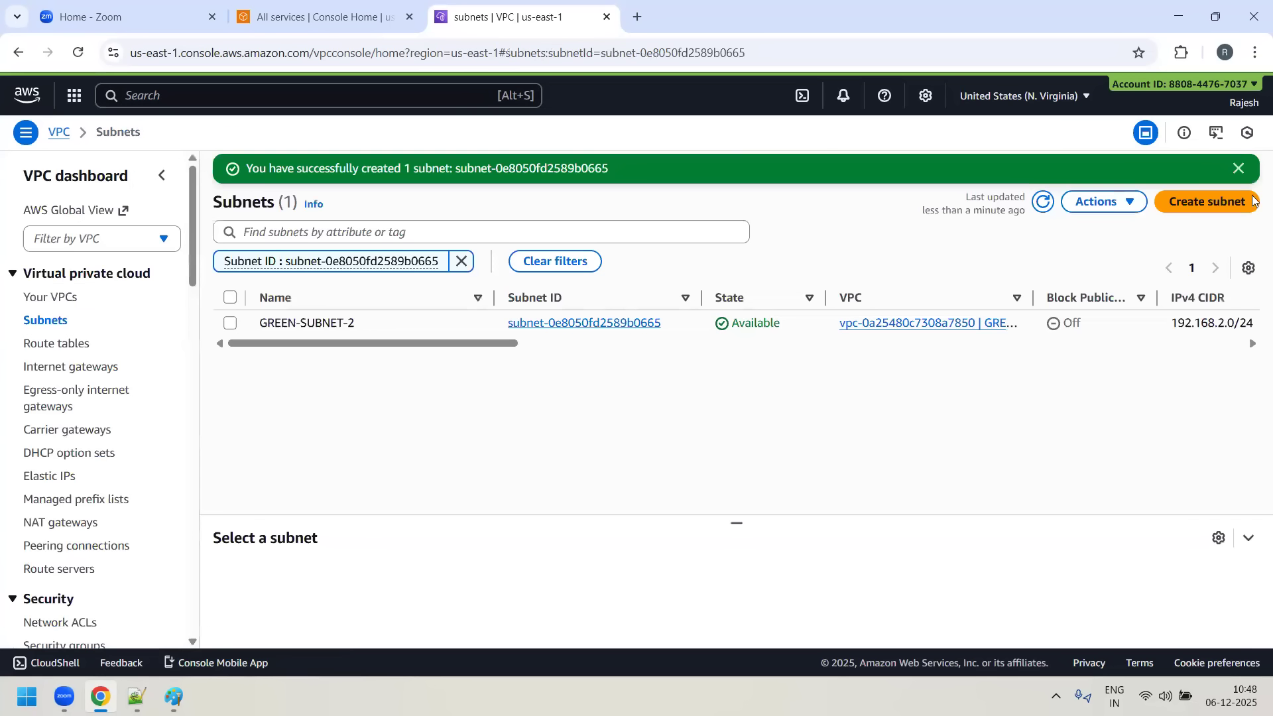
- Start creating a third subnet in GREEN-VPC and name it GREEN-SUBNET-3
{"action": "left_click", "coordinate": [1221, 200]}
{"action": "left_click", "coordinate": [246, 273]}
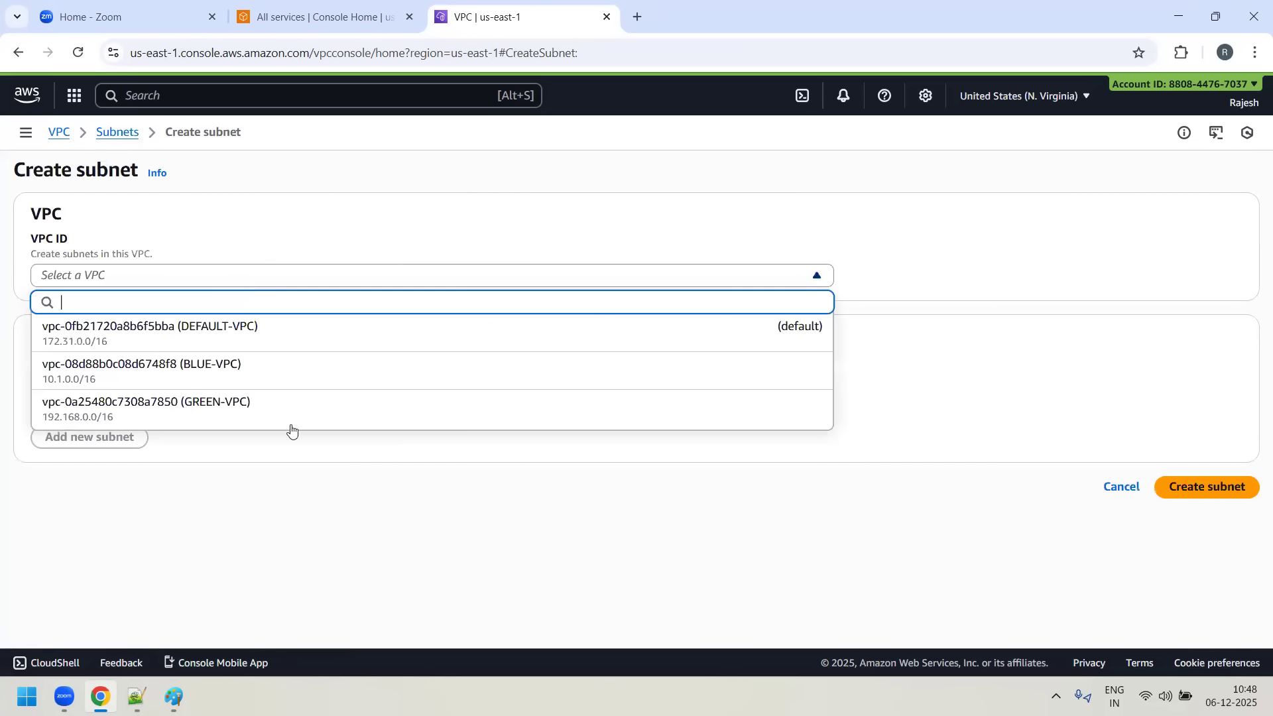
{"action": "key", "text": "Return"}
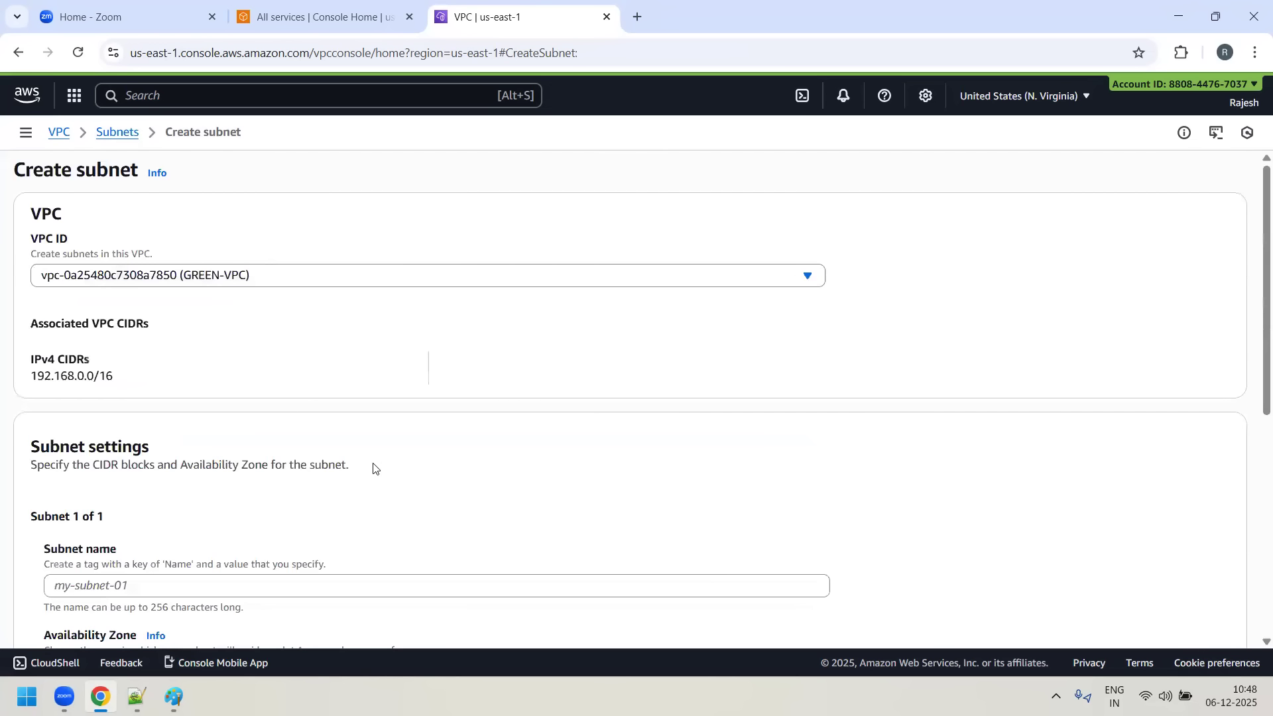
{"action": "key", "text": "Tab"}
{"action": "type", "text": "GREEN"}
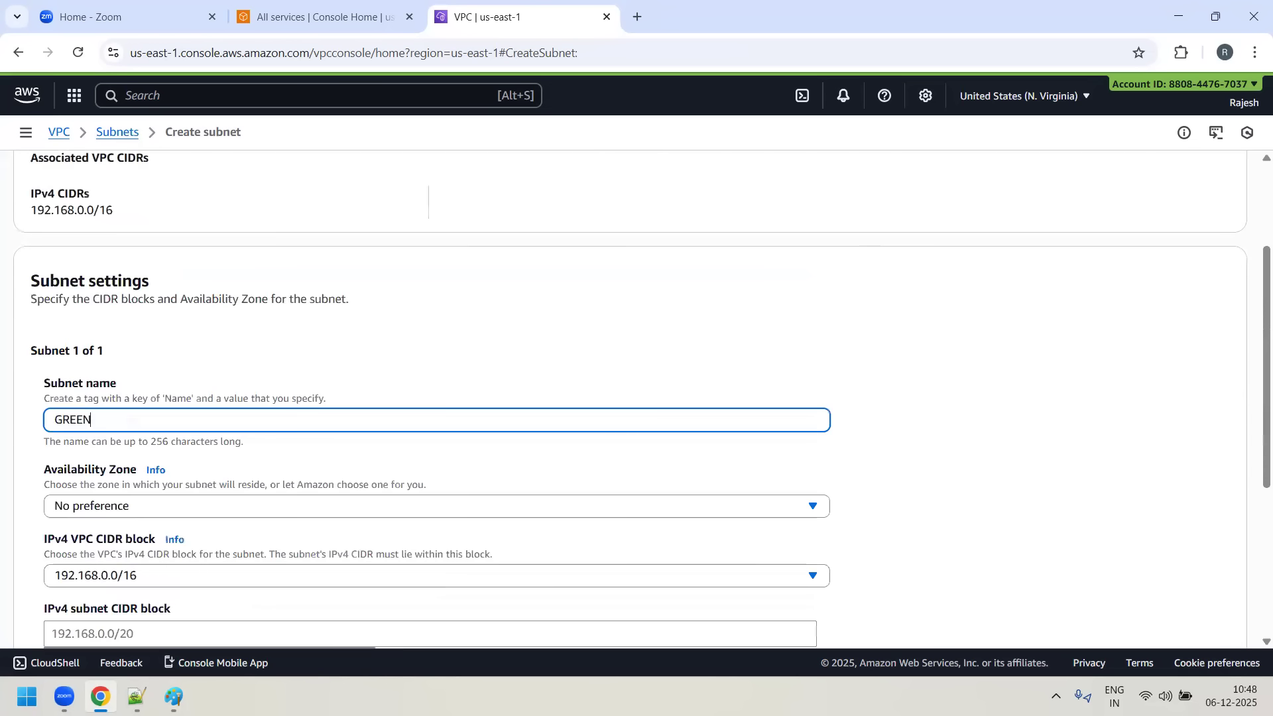
{"action": "type", "text": "-SUBNET-3"}
- Place GREEN-SUBNET-3 in availability zone us-east-1c with subnet CIDR block 192.168.3.0/24 and create it
{"action": "left_click", "coordinate": [262, 509]}
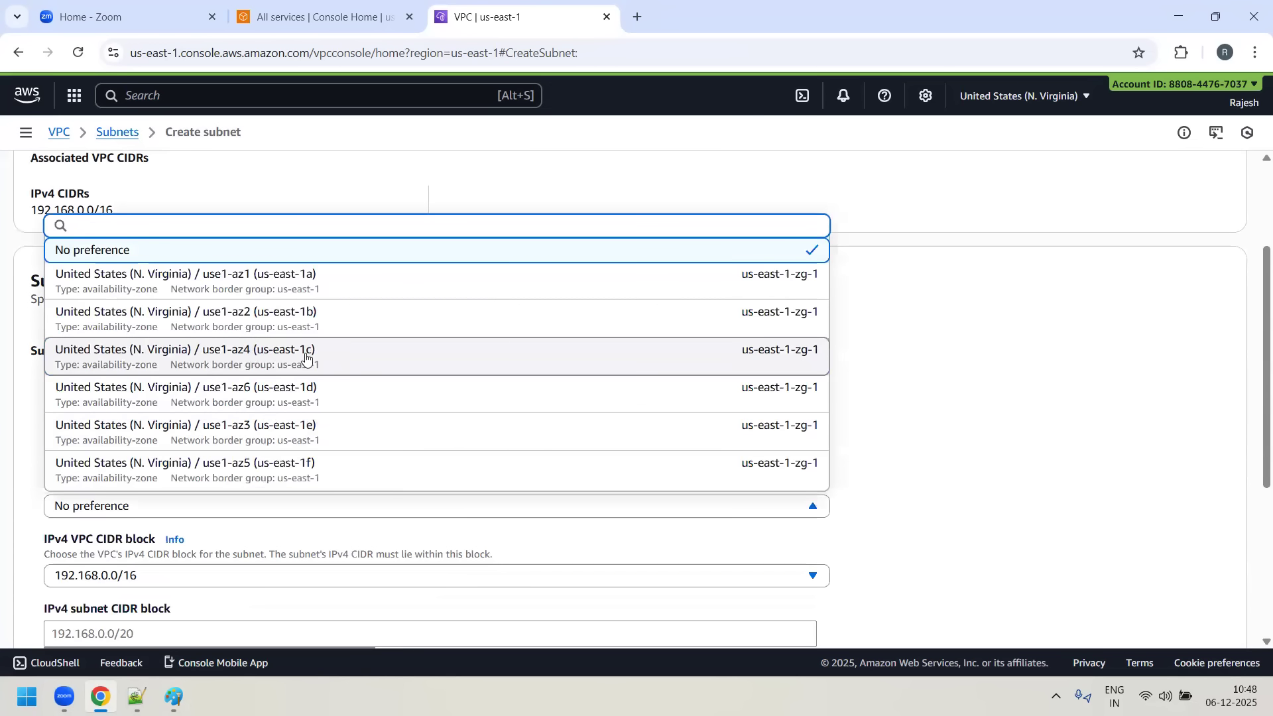
{"action": "left_click", "coordinate": [306, 359]}
{"action": "scroll", "coordinate": [900, 399], "scroll_direction": "down", "scroll_amount": 2}
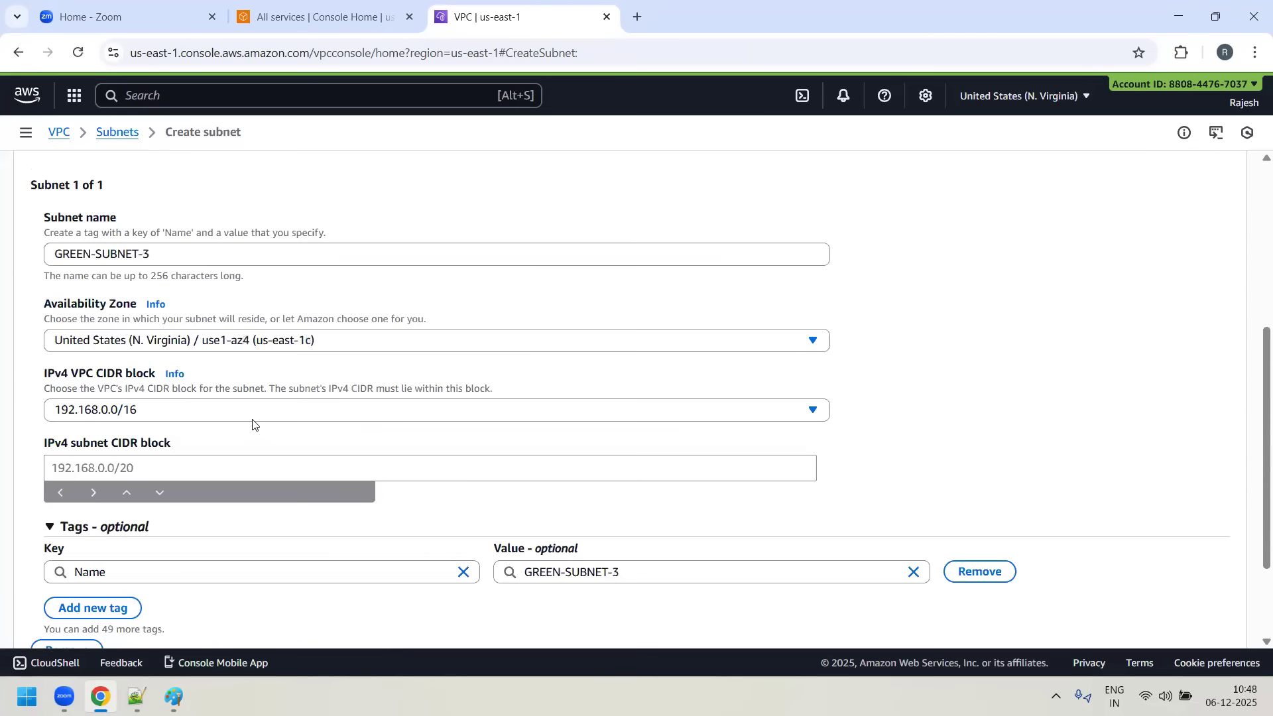
{"action": "type", "text": "192.168.3."}
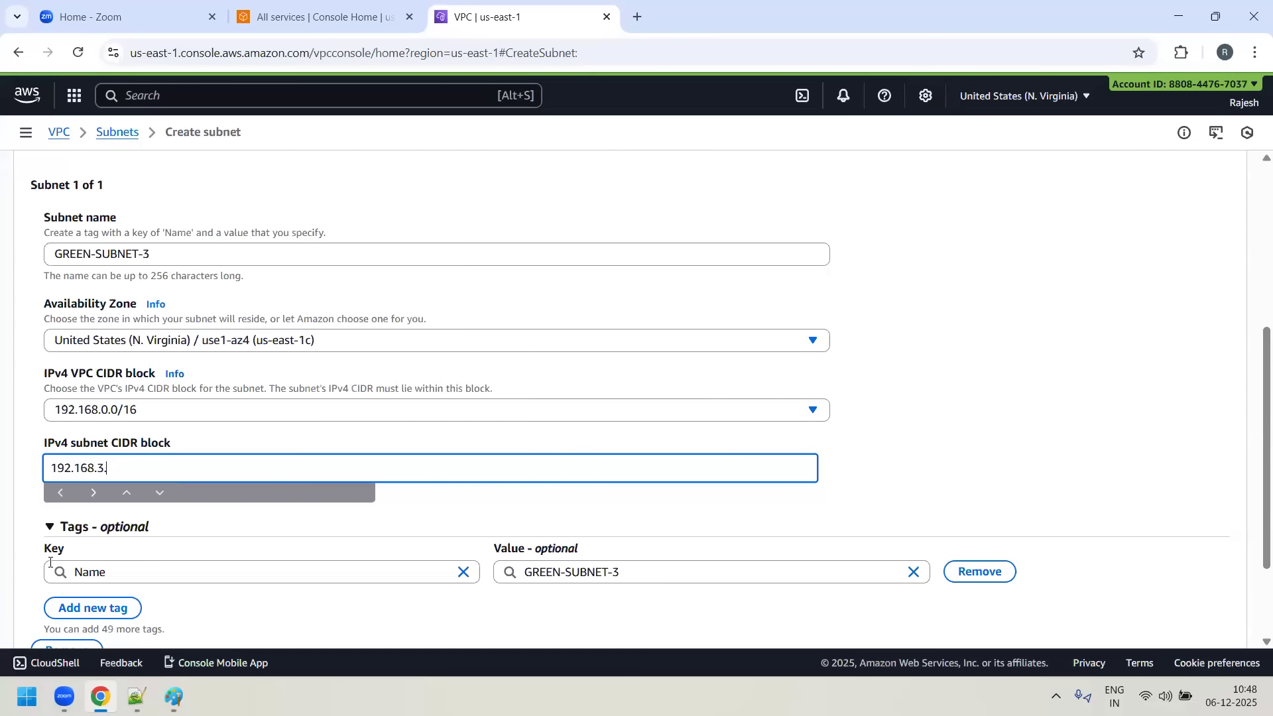
{"action": "type", "text": "0/24"}
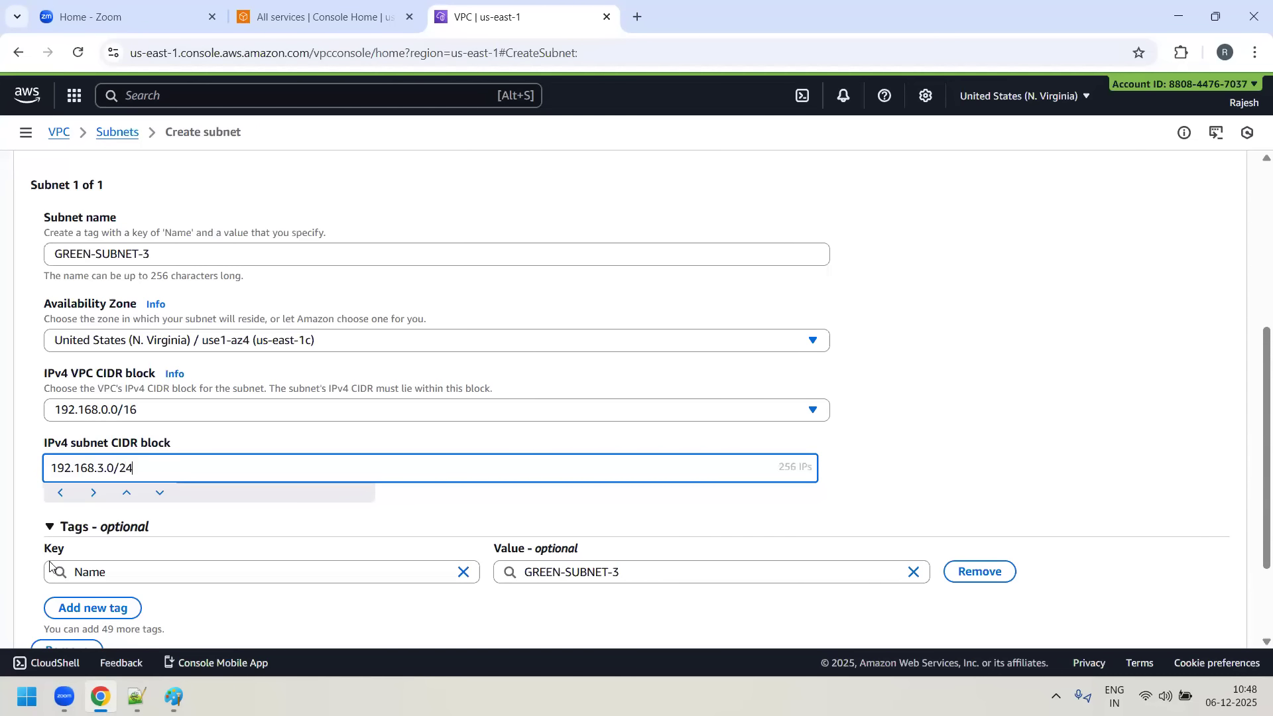
{"action": "scroll", "coordinate": [1074, 228], "scroll_direction": "down", "scroll_amount": 2}
{"action": "left_click", "coordinate": [1191, 616]}
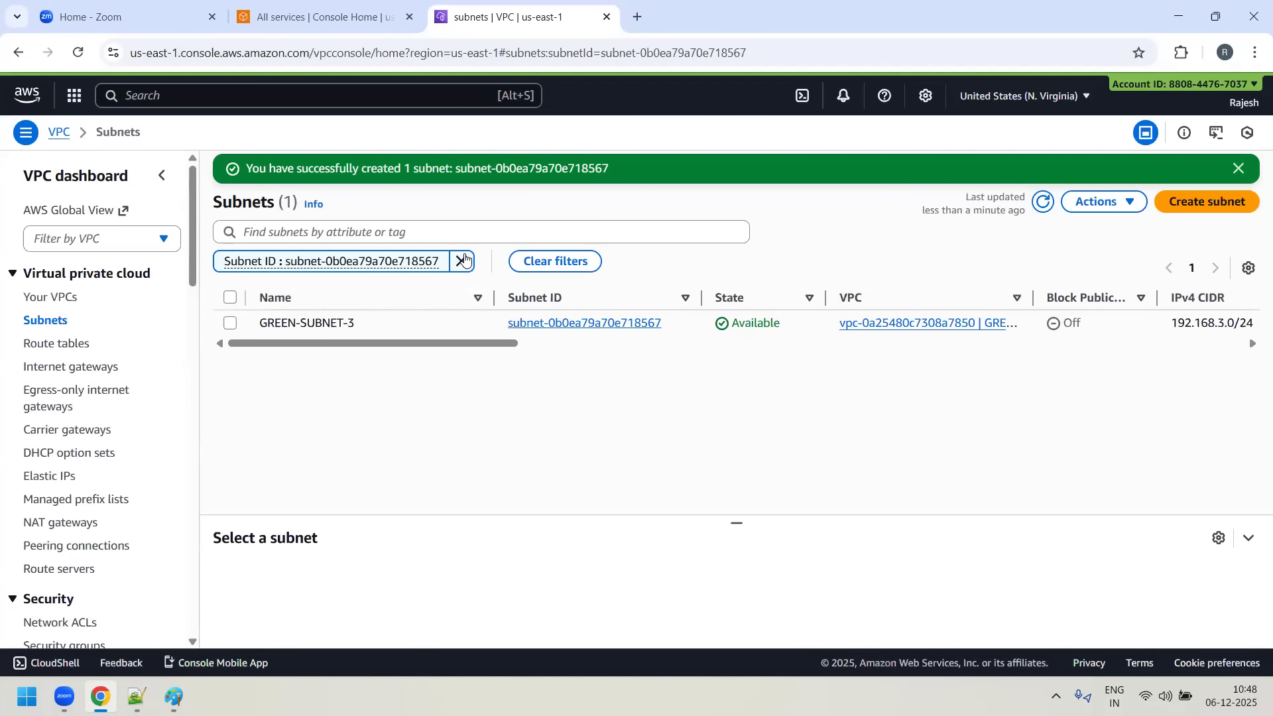
- Filter the subnets list by the VPC ID copied from GREEN-VPC's details and review the subnets' IPv4 CIDRs
{"action": "left_click", "coordinate": [464, 260]}
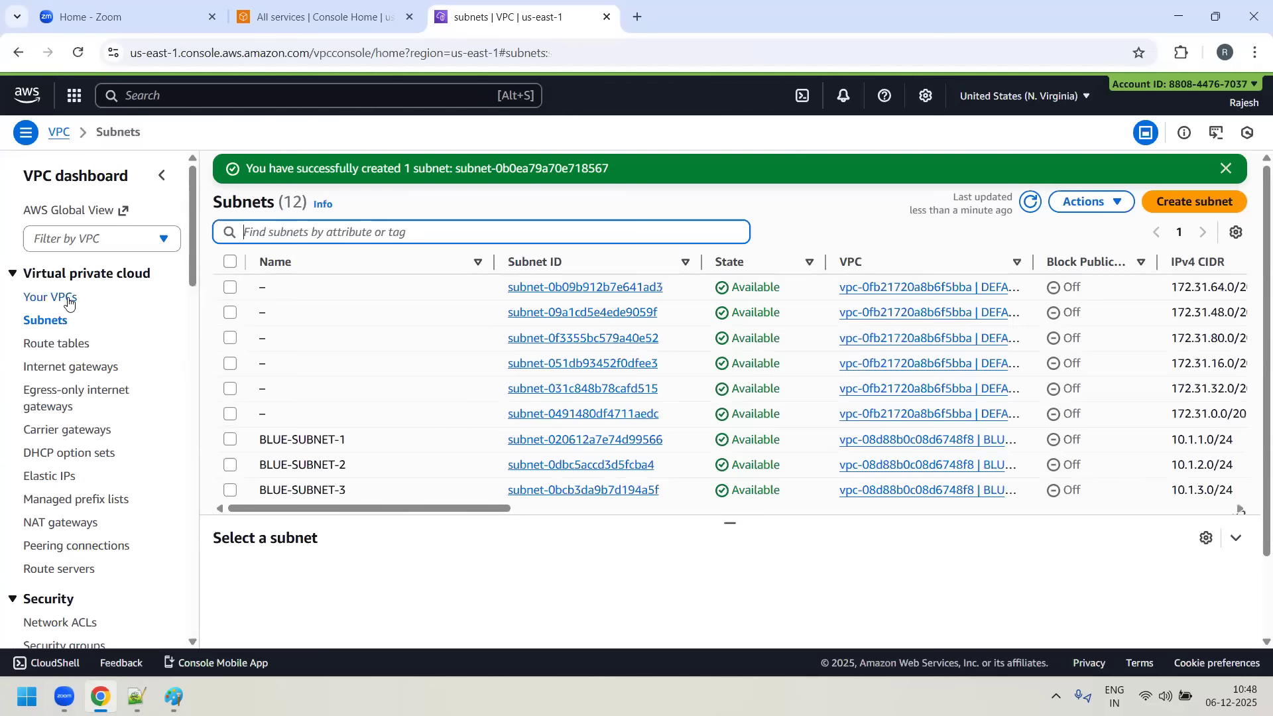
{"action": "left_click", "coordinate": [61, 296]}
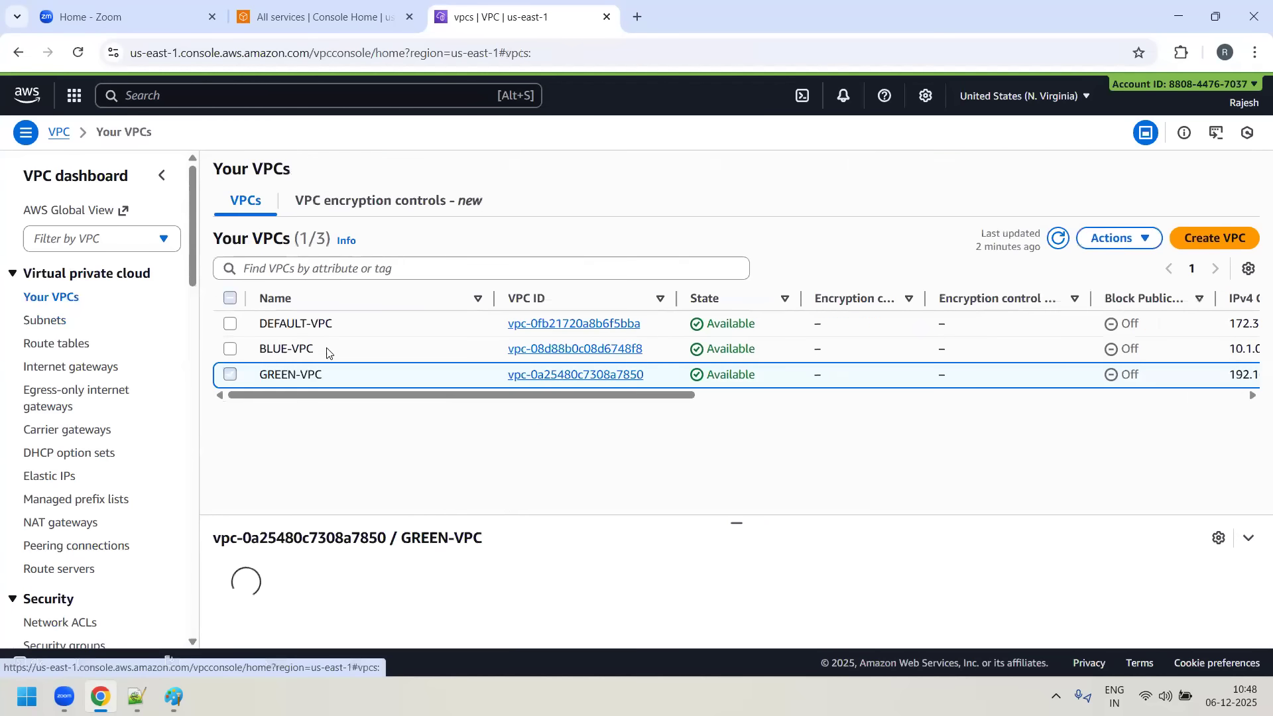
{"action": "left_click", "coordinate": [576, 375]}
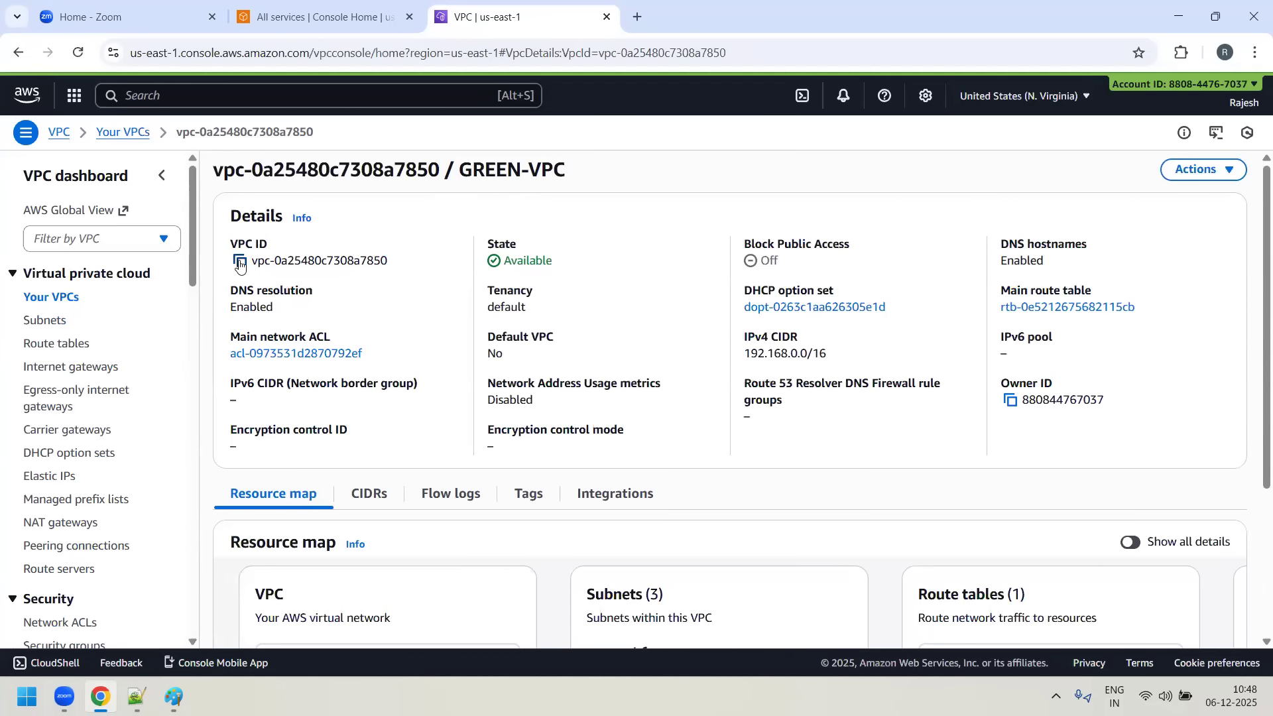
{"action": "left_click", "coordinate": [240, 263]}
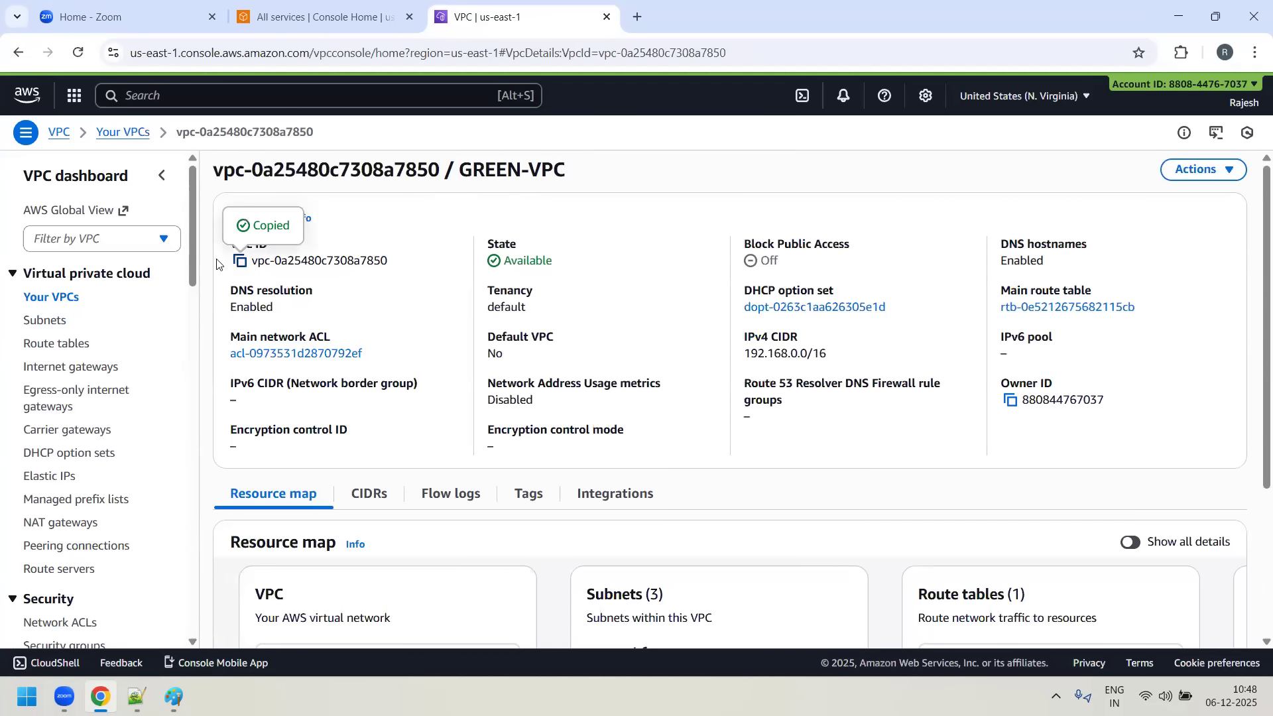
{"action": "left_click", "coordinate": [44, 322]}
{"action": "left_click", "coordinate": [314, 200]}
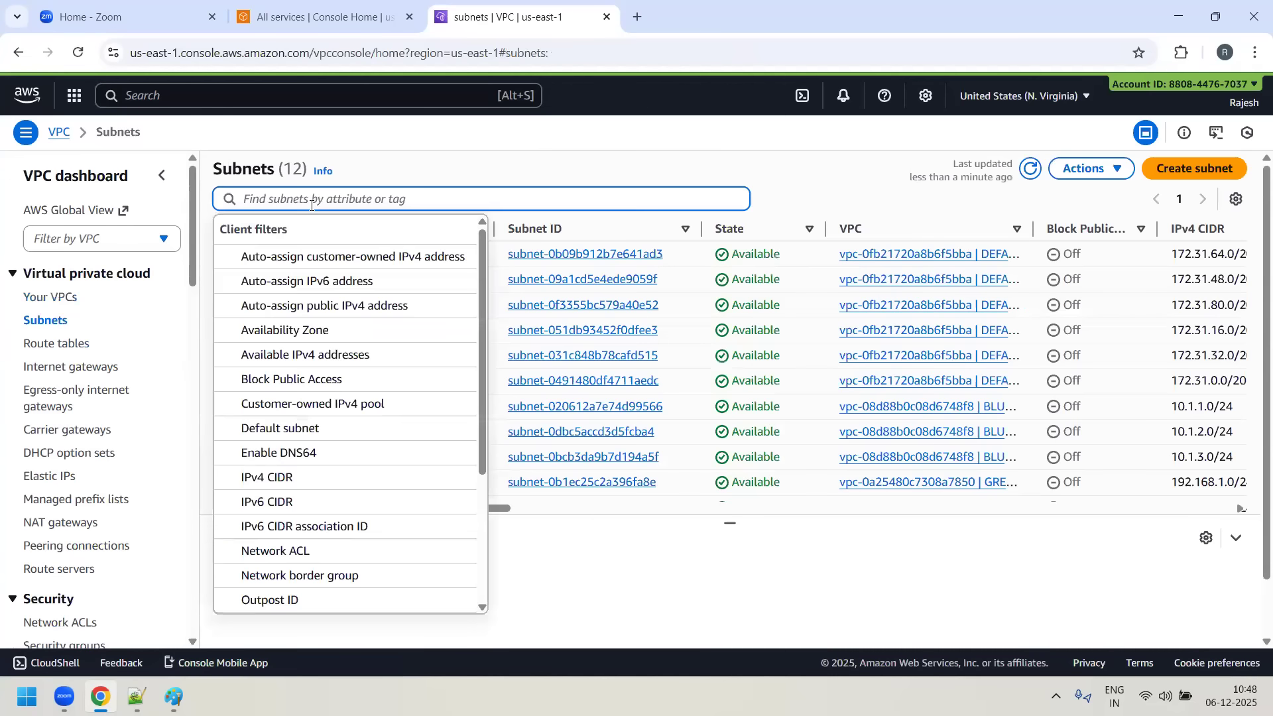
{"action": "key", "text": "ctrl+v"}
{"action": "left_click", "coordinate": [300, 226]}
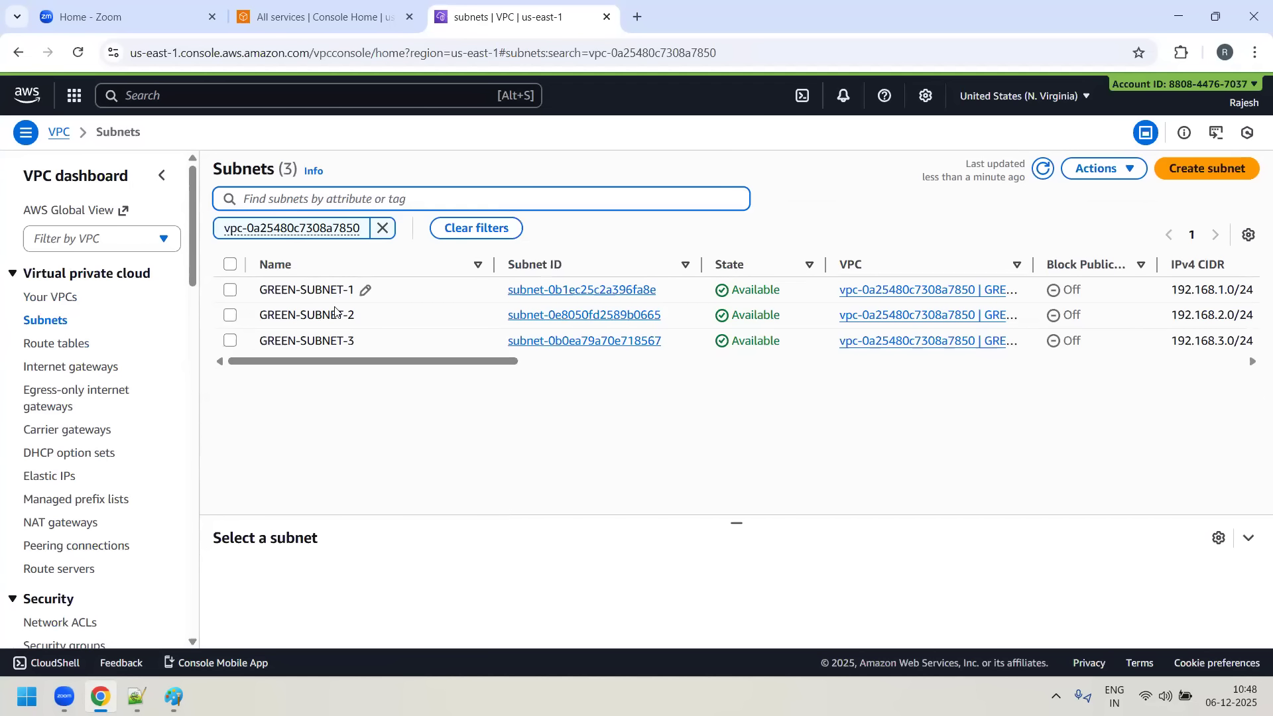
{"action": "left_click_drag", "start_coordinate": [503, 362], "coordinate": [614, 363]}
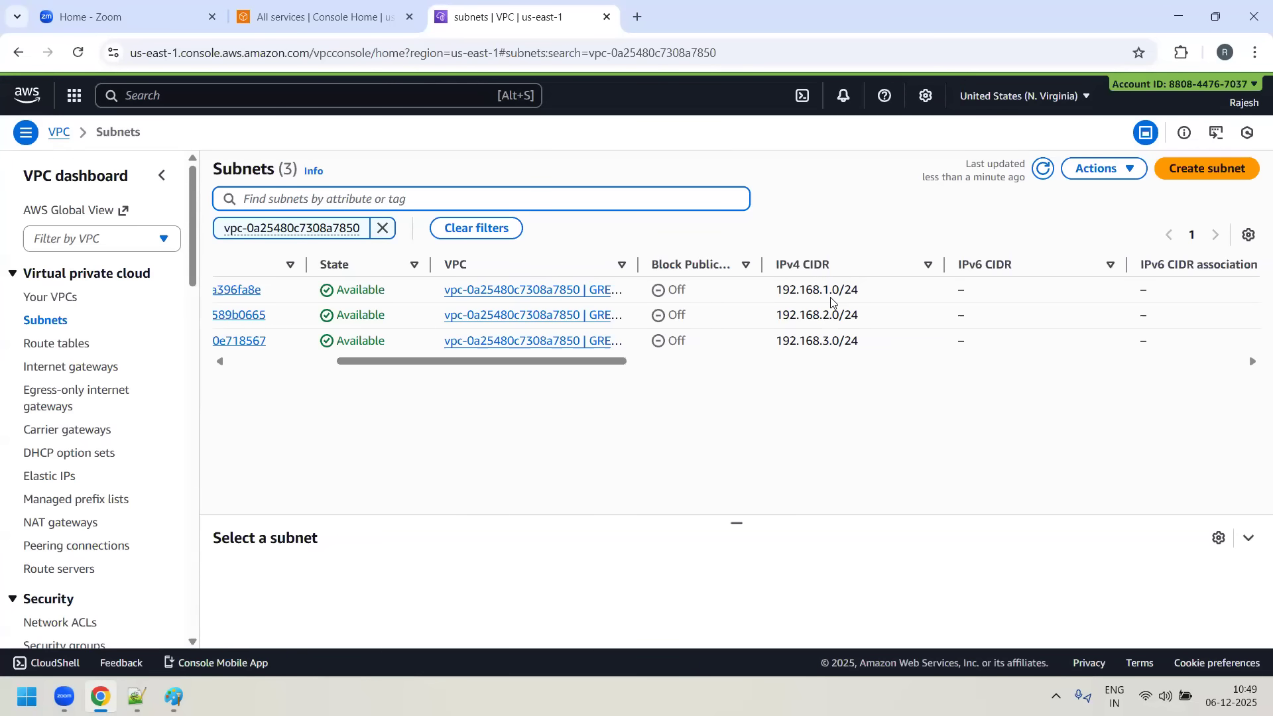
{"action": "left_click_drag", "start_coordinate": [612, 367], "coordinate": [225, 361]}
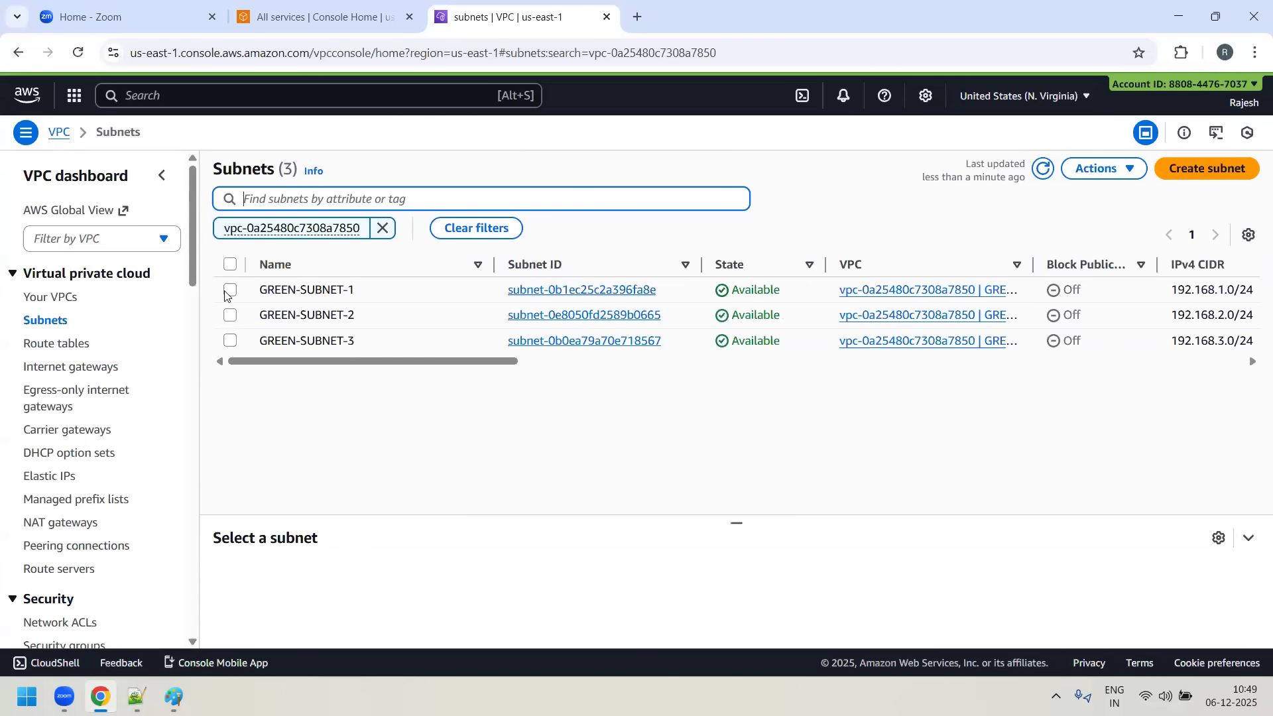
- Enable auto-assign public IPv4 address in the subnet settings of GREEN-SUBNET-1 and save
{"action": "left_click", "coordinate": [229, 290]}
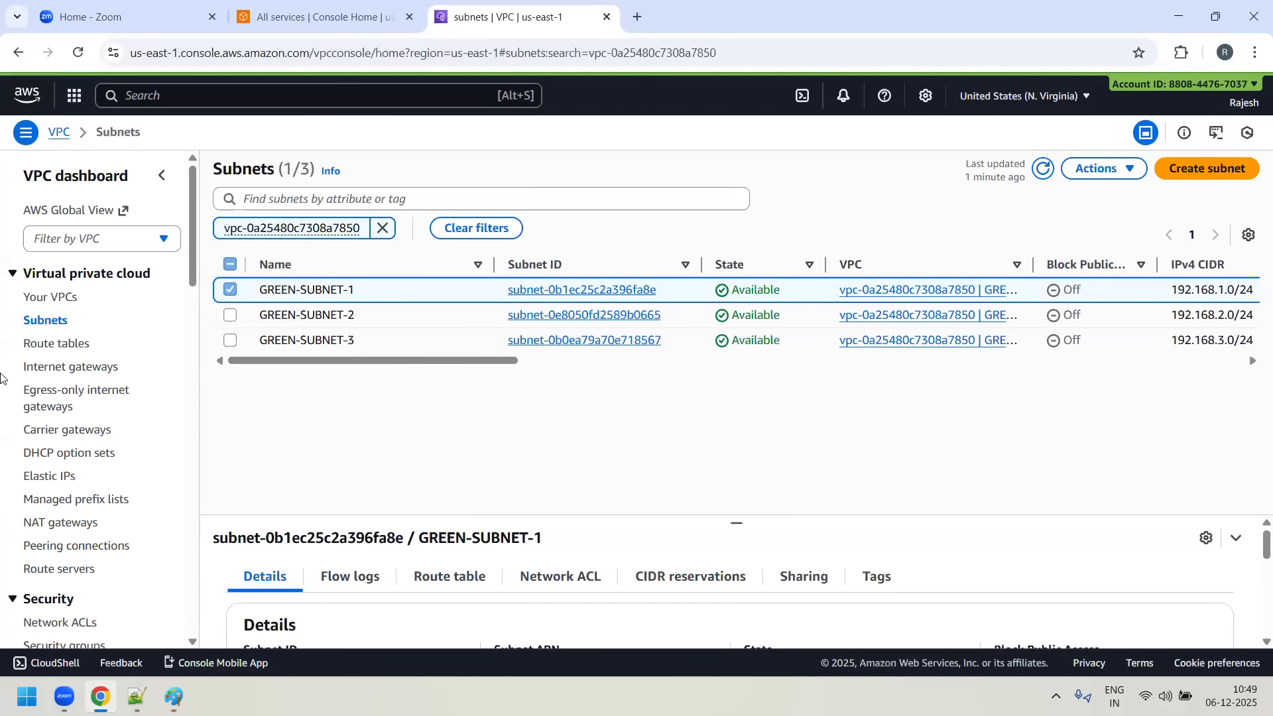
{"action": "left_click", "coordinate": [1133, 171]}
{"action": "left_click", "coordinate": [1049, 243]}
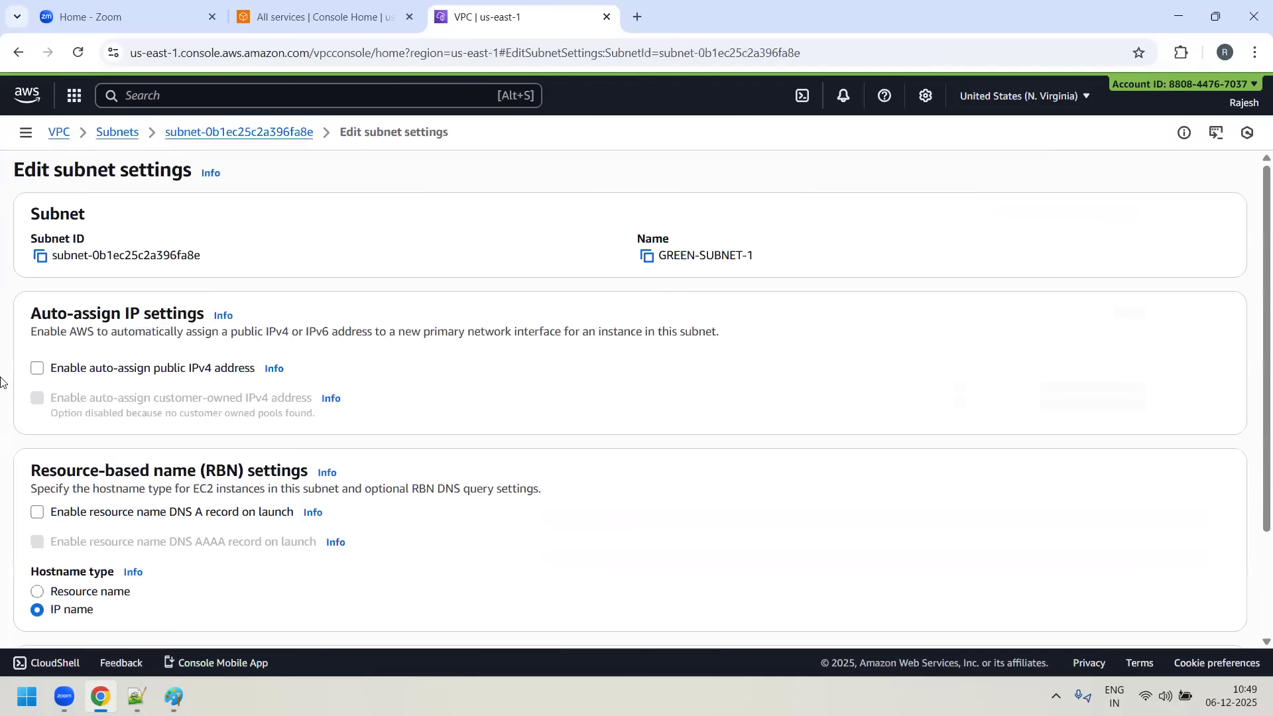
{"action": "left_click", "coordinate": [37, 368]}
{"action": "scroll", "coordinate": [935, 421], "scroll_direction": "down", "scroll_amount": 3}
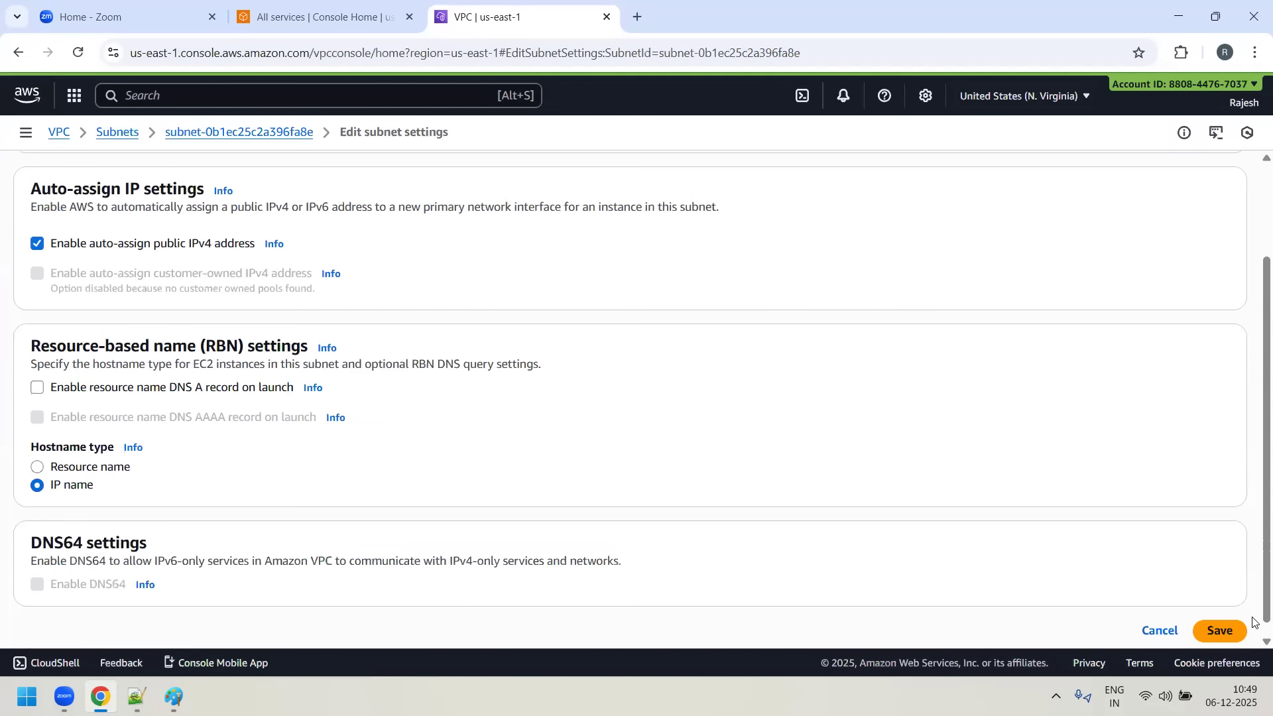
{"action": "left_click", "coordinate": [1232, 618]}
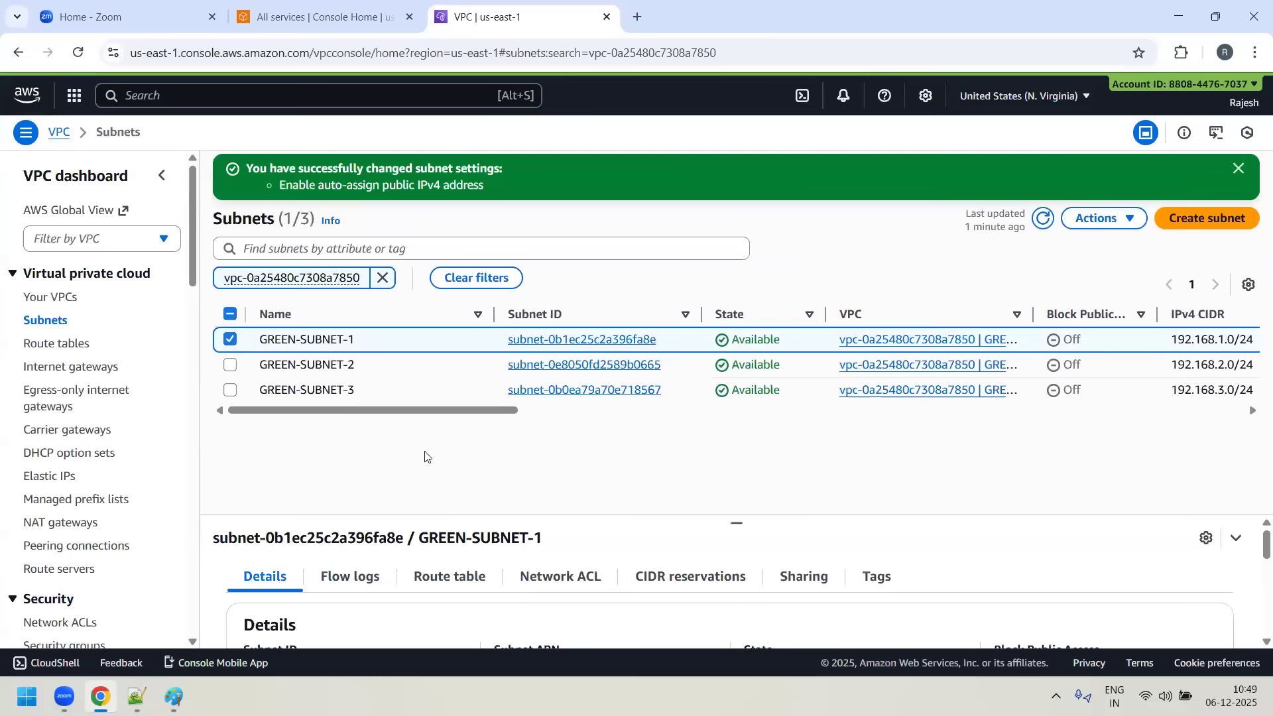
- Enable auto-assign public IPv4 address in the subnet settings of GREEN-SUBNET-2 and save
{"action": "left_click", "coordinate": [229, 342]}
{"action": "left_click", "coordinate": [230, 366]}
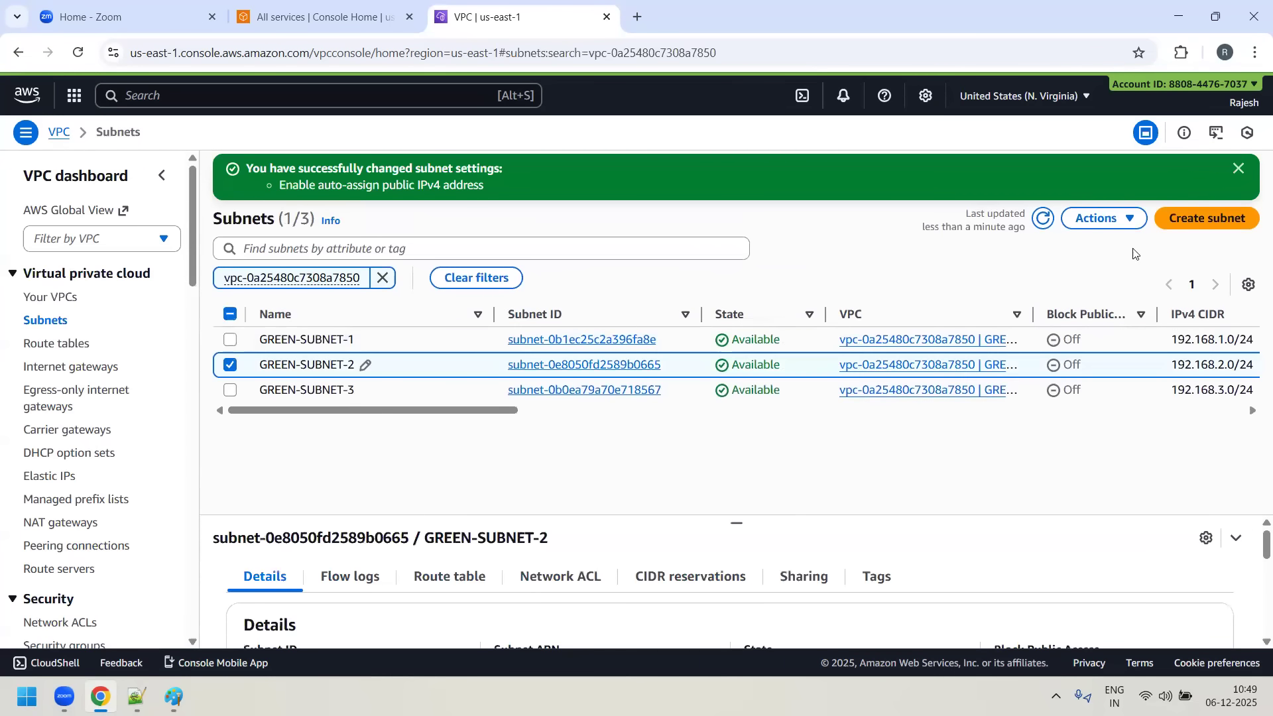
{"action": "left_click", "coordinate": [1122, 222]}
{"action": "left_click", "coordinate": [1021, 294]}
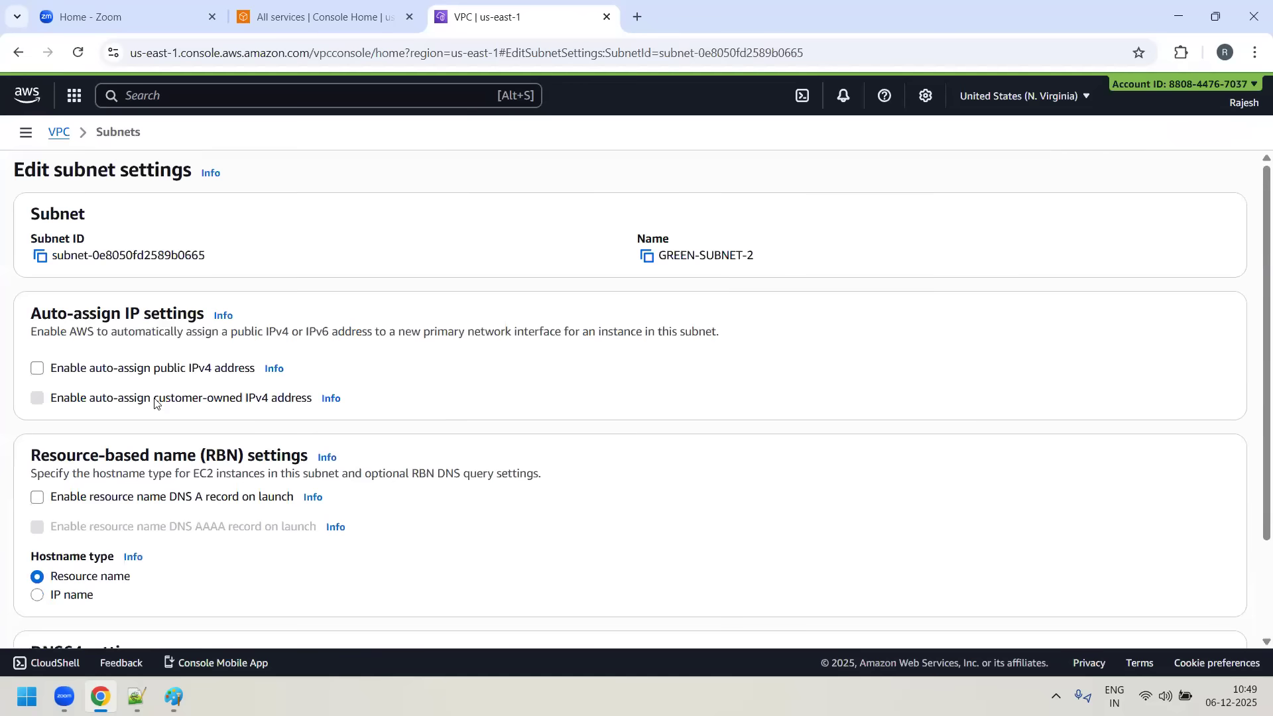
{"action": "scroll", "coordinate": [1171, 638], "scroll_direction": "down", "scroll_amount": 3}
{"action": "left_click", "coordinate": [1220, 614]}
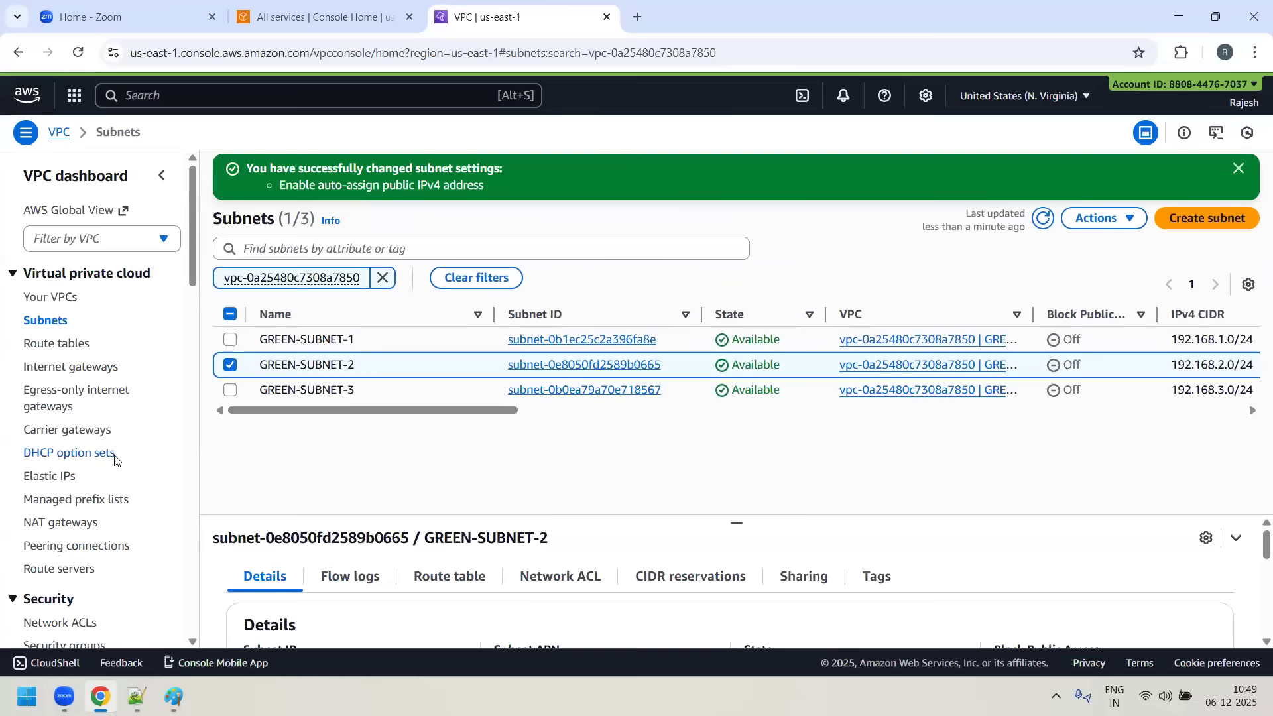
- Enable auto-assign public IPv4 address in the subnet settings of GREEN-SUBNET-3, save and deselect the subnet
{"action": "left_click", "coordinate": [230, 366]}
{"action": "left_click", "coordinate": [230, 391]}
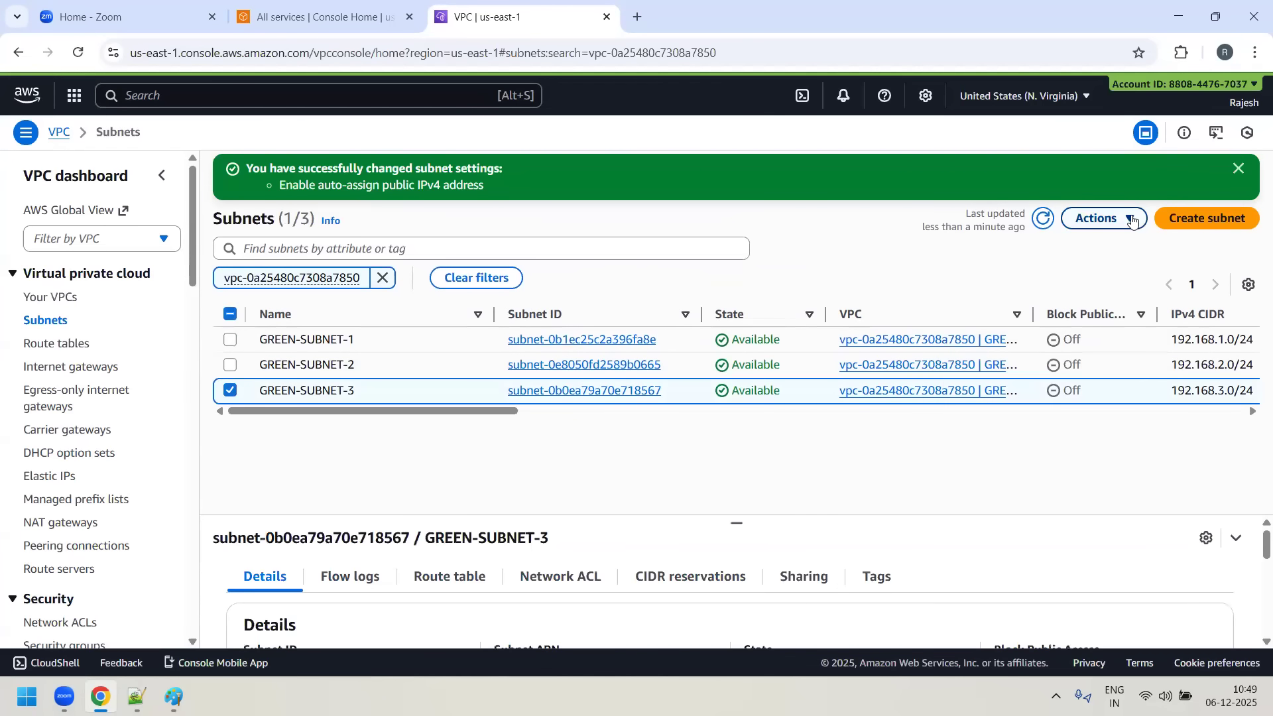
{"action": "left_click", "coordinate": [1102, 218]}
{"action": "left_click", "coordinate": [1021, 295]}
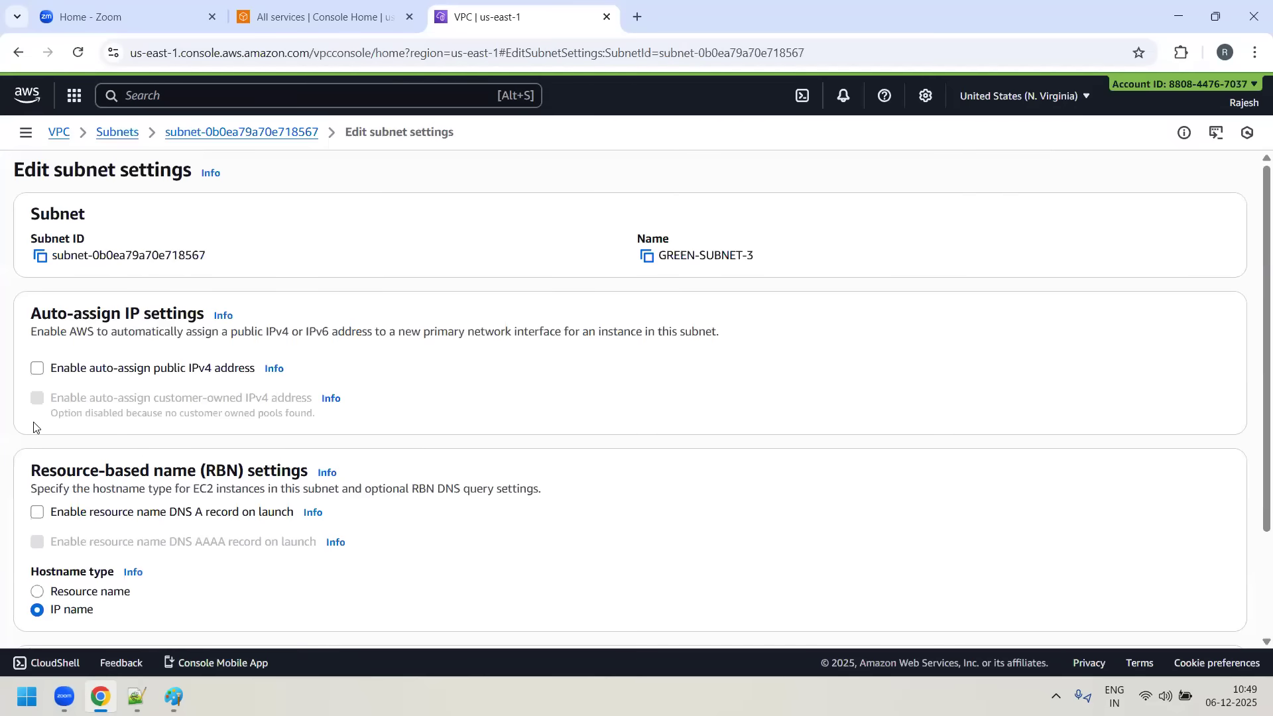
{"action": "left_click", "coordinate": [37, 369]}
{"action": "scroll", "coordinate": [1184, 640], "scroll_direction": "down", "scroll_amount": 5}
{"action": "left_click", "coordinate": [1218, 618]}
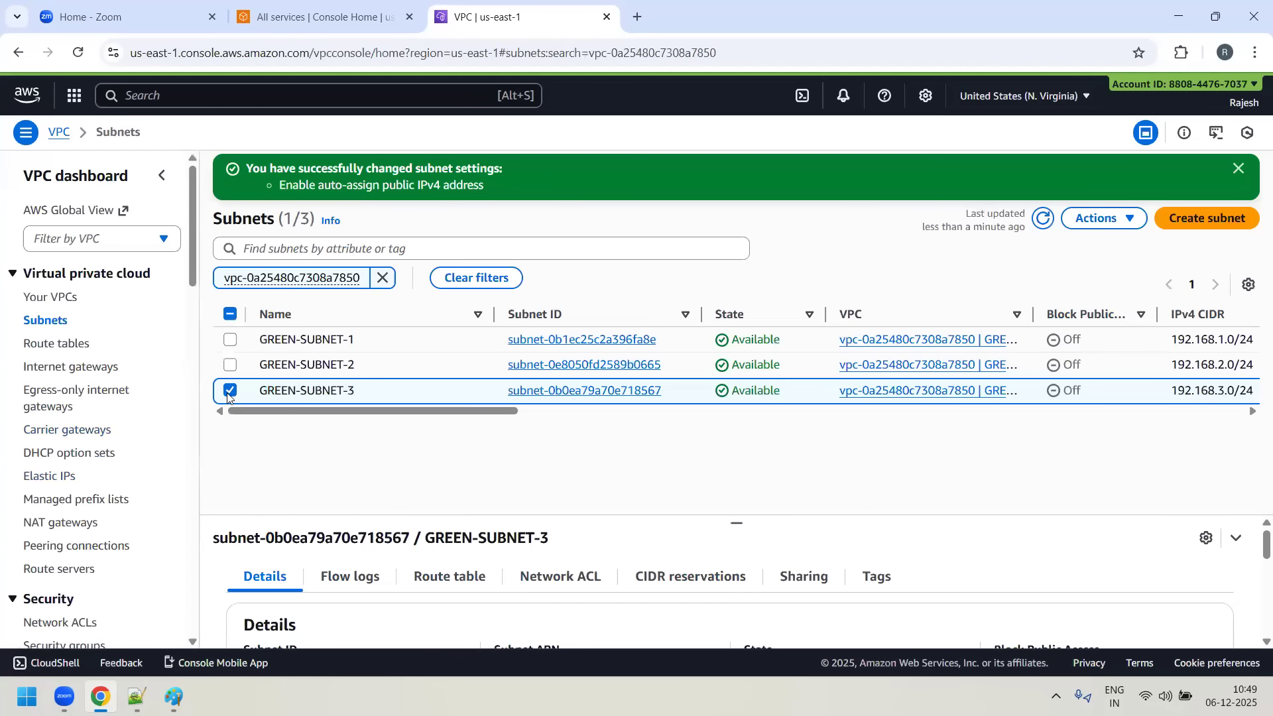
{"action": "left_click", "coordinate": [229, 393]}
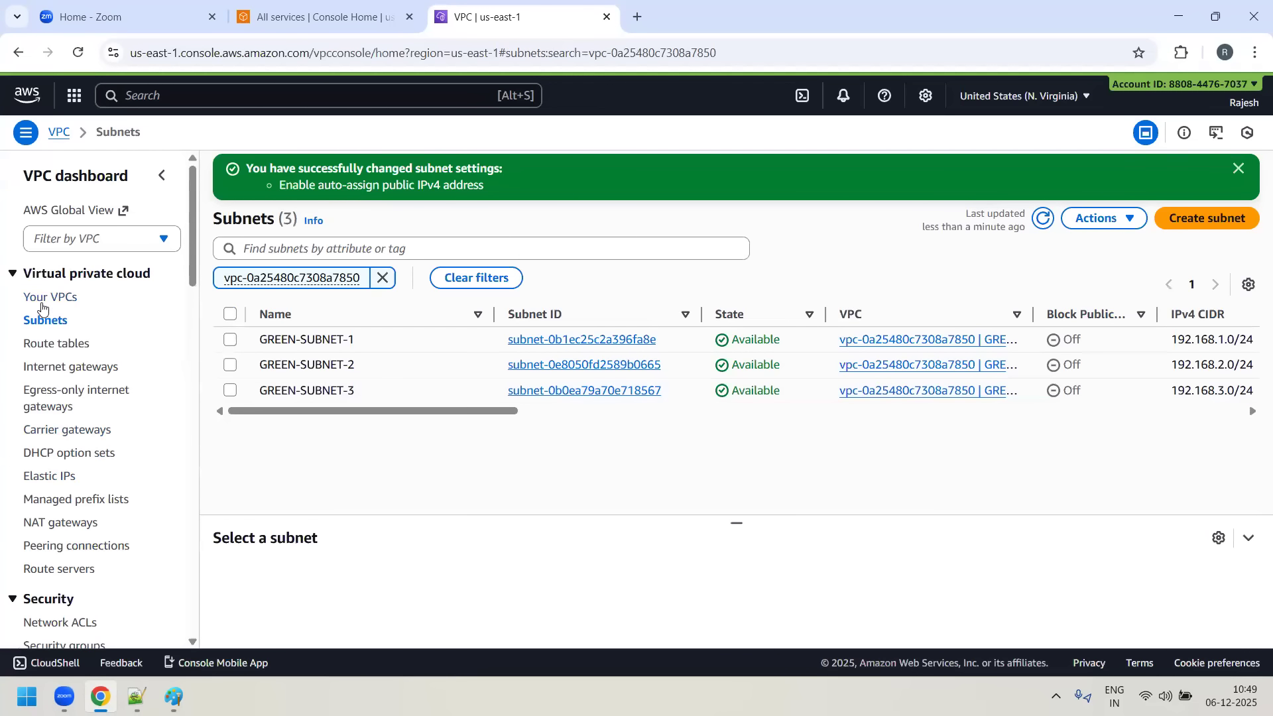
- Create an internet gateway named GREEN-IGW
{"action": "left_click", "coordinate": [89, 370]}
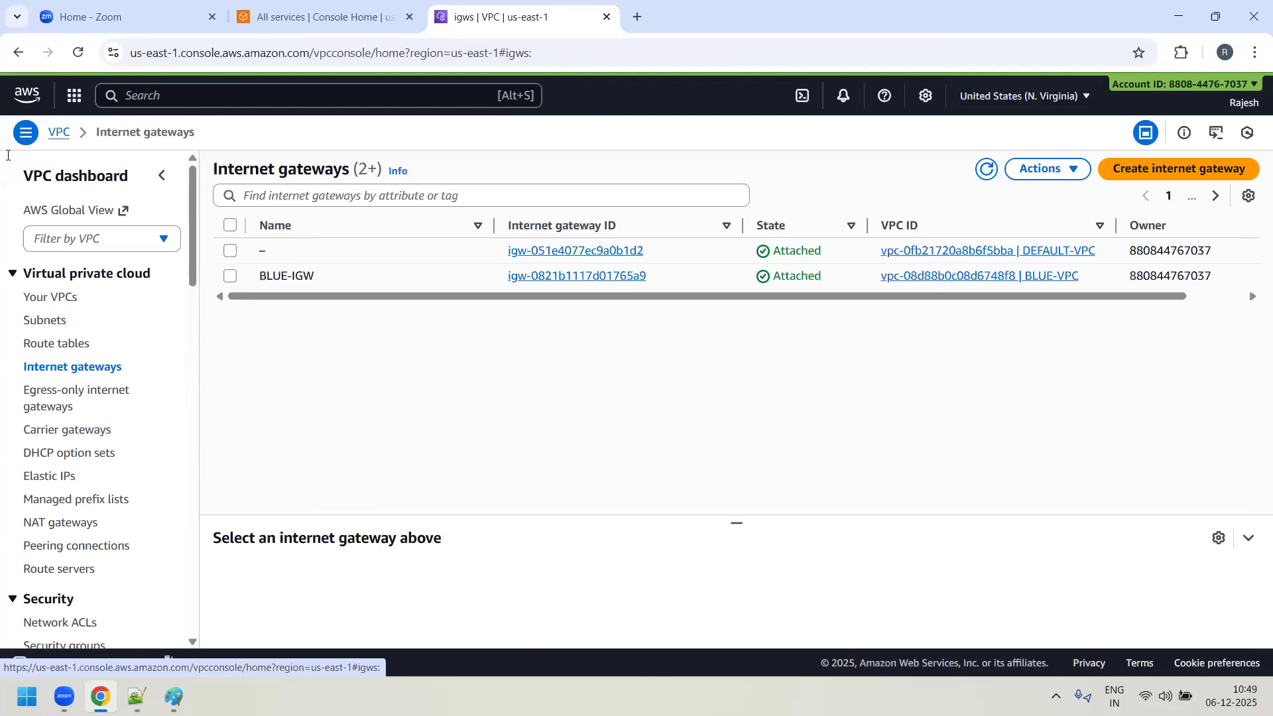
{"action": "left_click", "coordinate": [1131, 170]}
{"action": "left_click", "coordinate": [150, 294]}
{"action": "type", "text": "GRE"}
{"action": "mouse_move", "coordinate": [65, 696]}
{"action": "type", "text": "EN"}
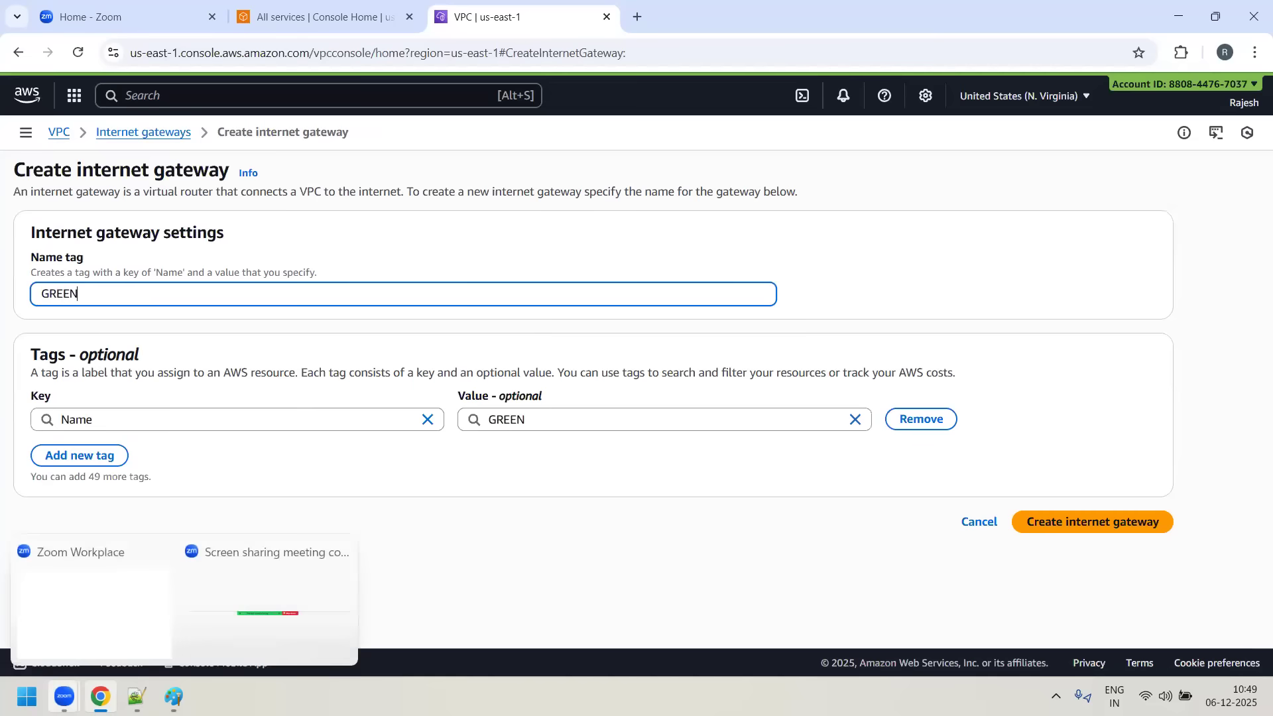
{"action": "type", "text": "-IGW"}
{"action": "left_click", "coordinate": [1094, 524]}
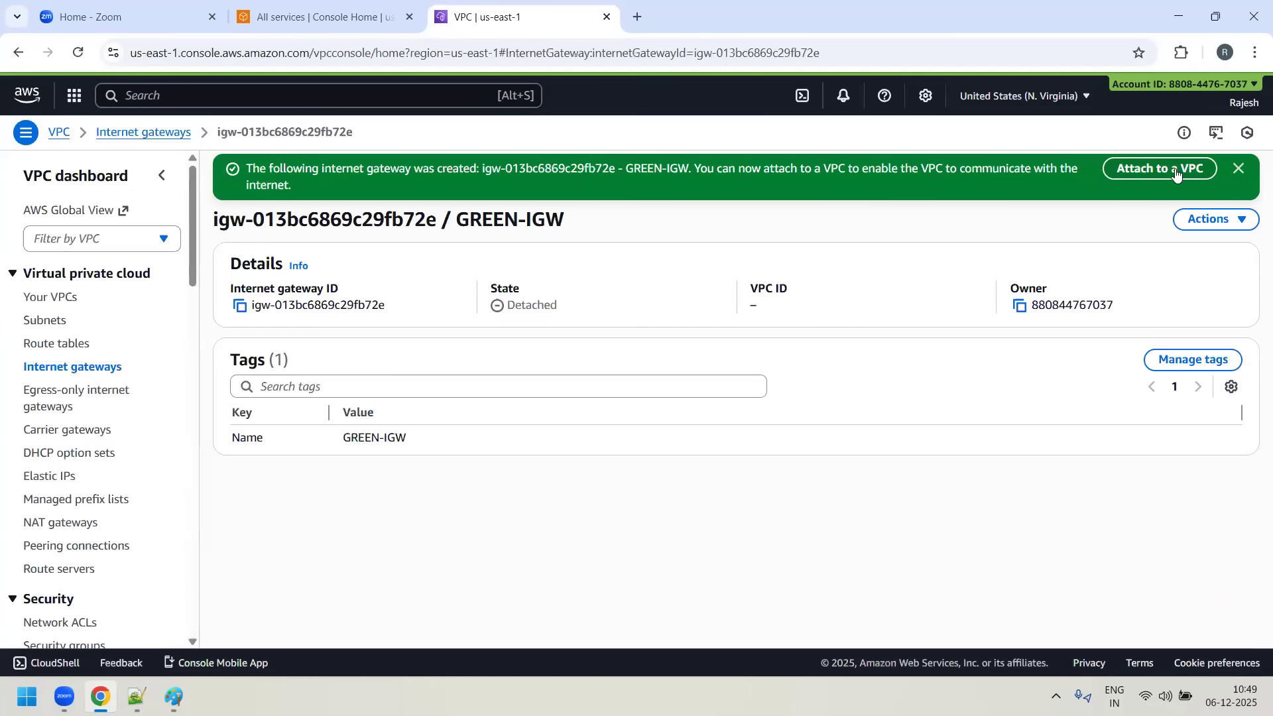
- Attach the GREEN-IGW internet gateway to GREEN-VPC and dismiss the notifications
{"action": "left_click", "coordinate": [1200, 162]}
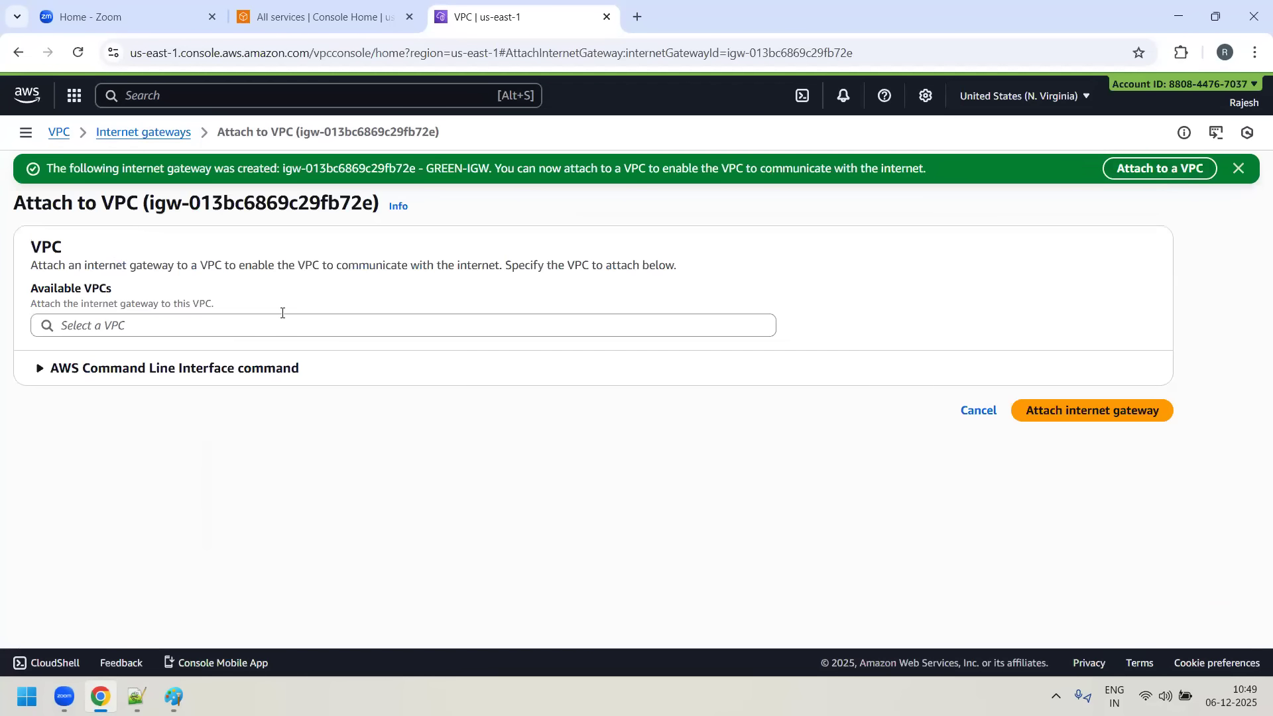
{"action": "left_click", "coordinate": [1114, 407]}
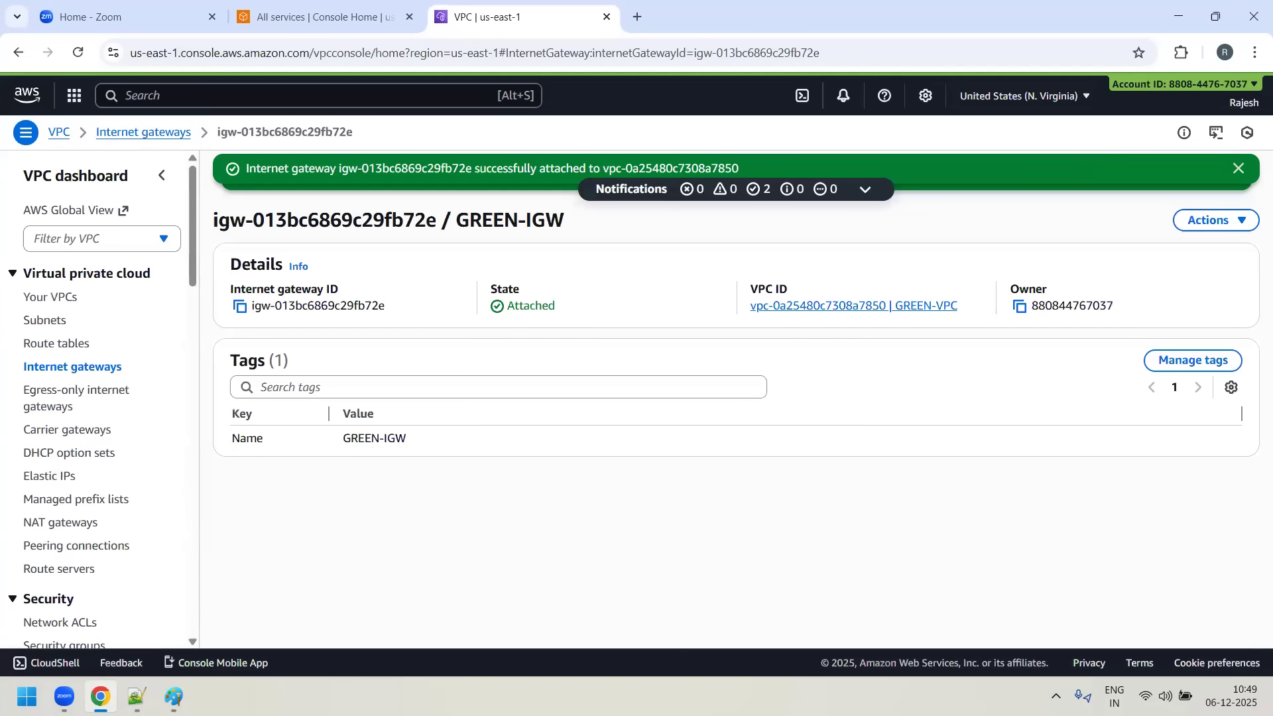
{"action": "left_click", "coordinate": [1239, 171]}
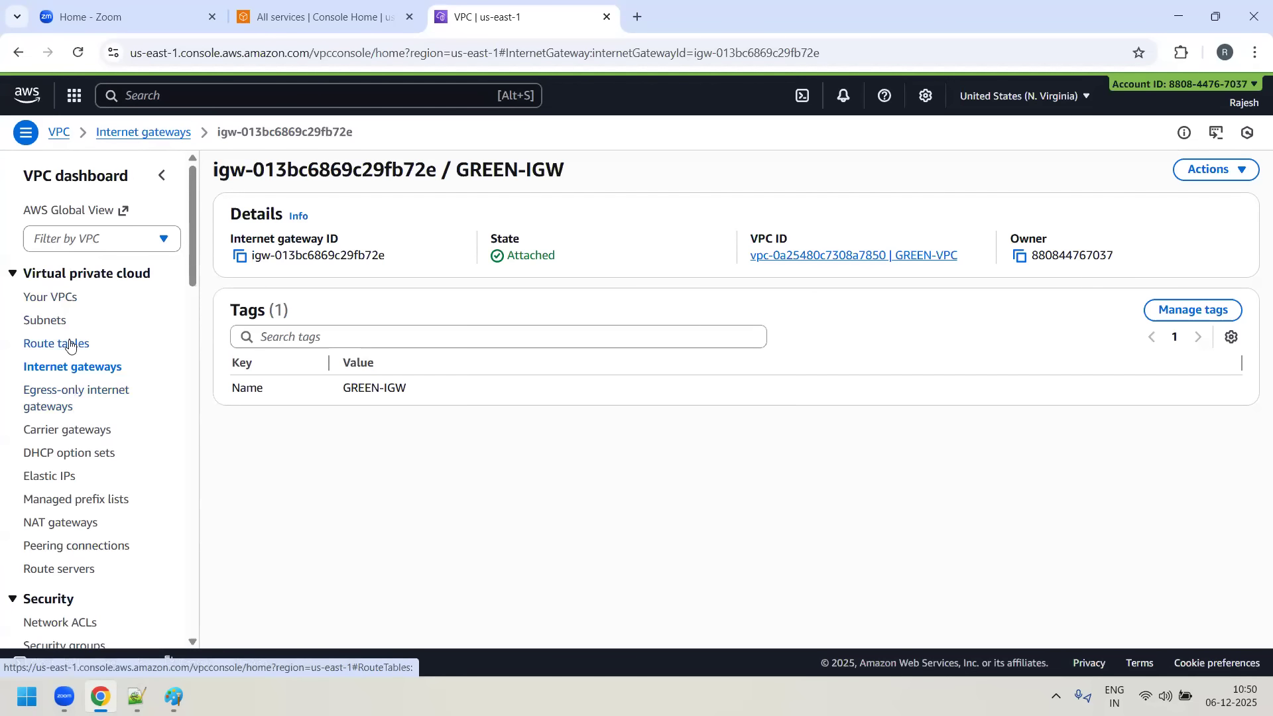
- Check the route tables list filtered by the VPC ID copied from GREEN-VPC's details, and clear the filter
{"action": "left_click", "coordinate": [28, 298]}
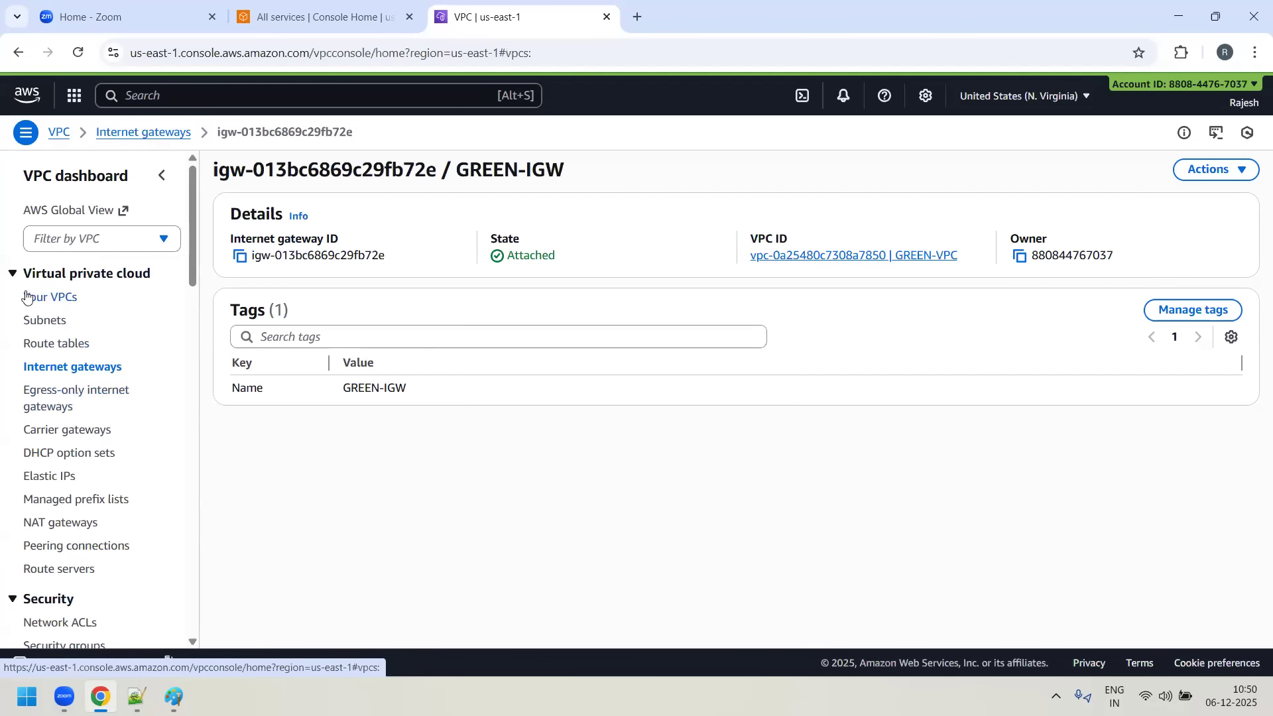
{"action": "left_click", "coordinate": [554, 376]}
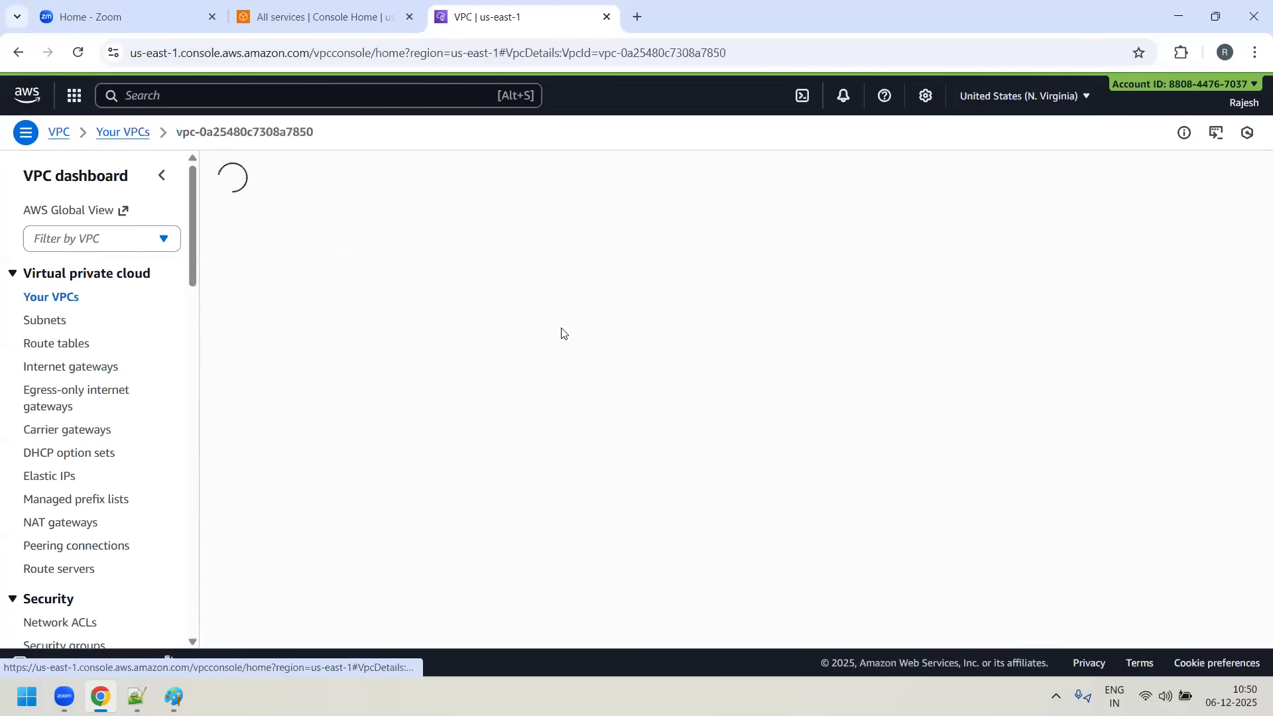
{"action": "left_click", "coordinate": [239, 262]}
{"action": "left_click", "coordinate": [59, 345]}
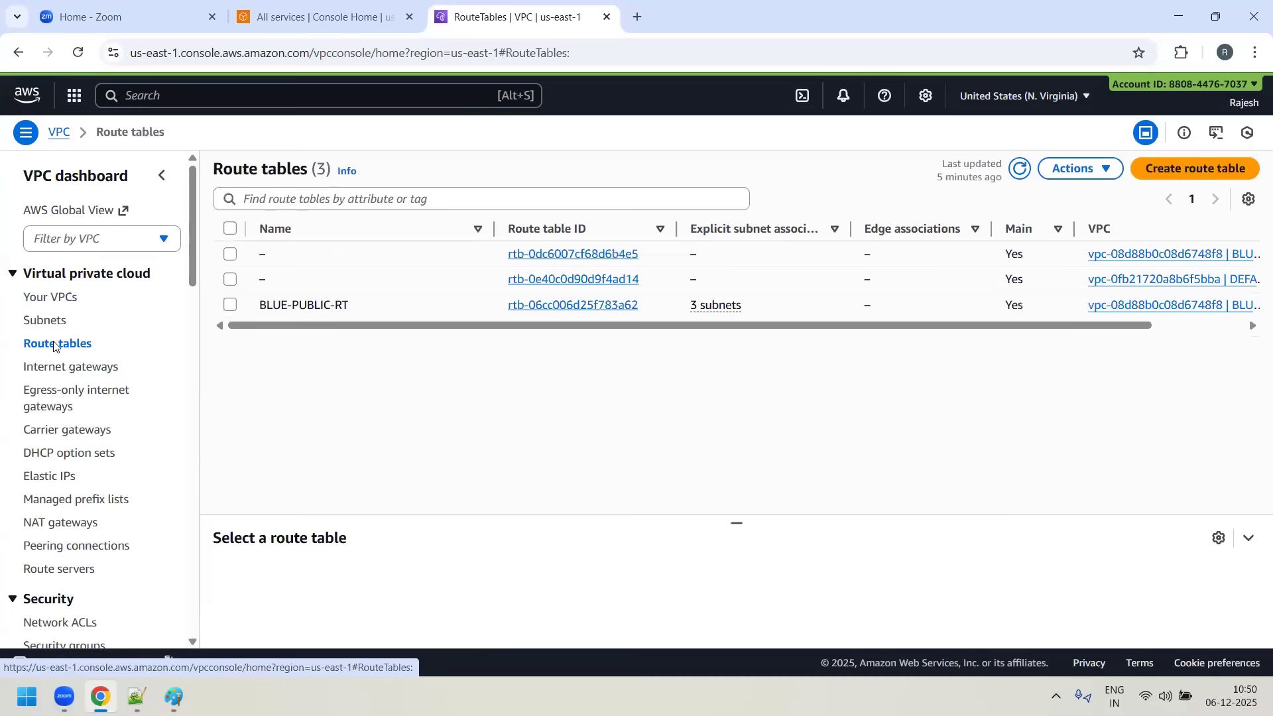
{"action": "left_click", "coordinate": [1020, 170]}
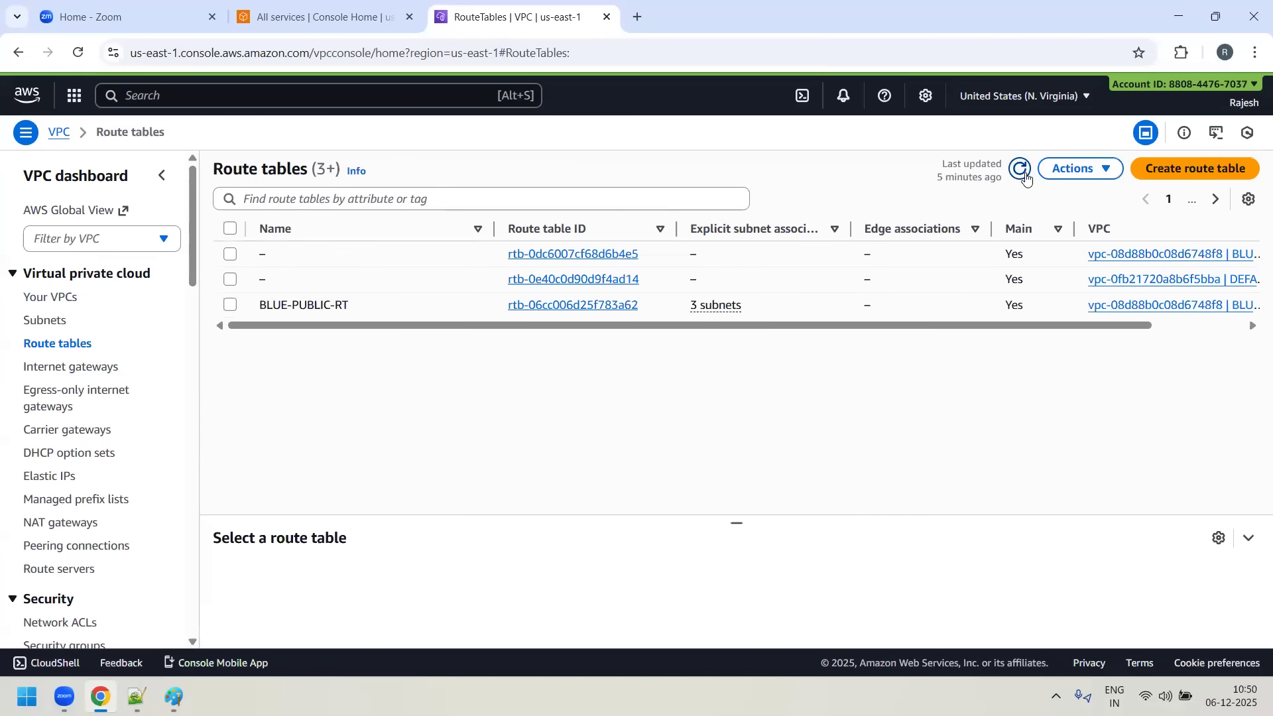
{"action": "left_click", "coordinate": [393, 203]}
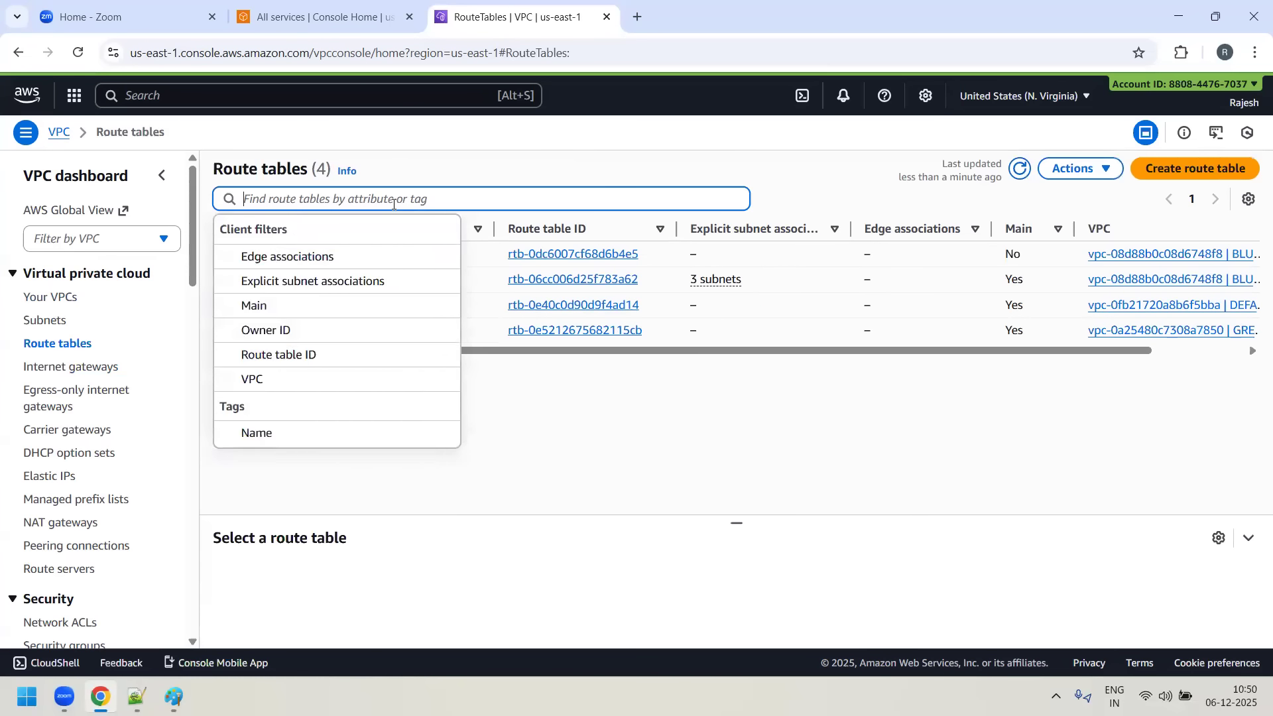
{"action": "key", "text": "ctrl+v"}
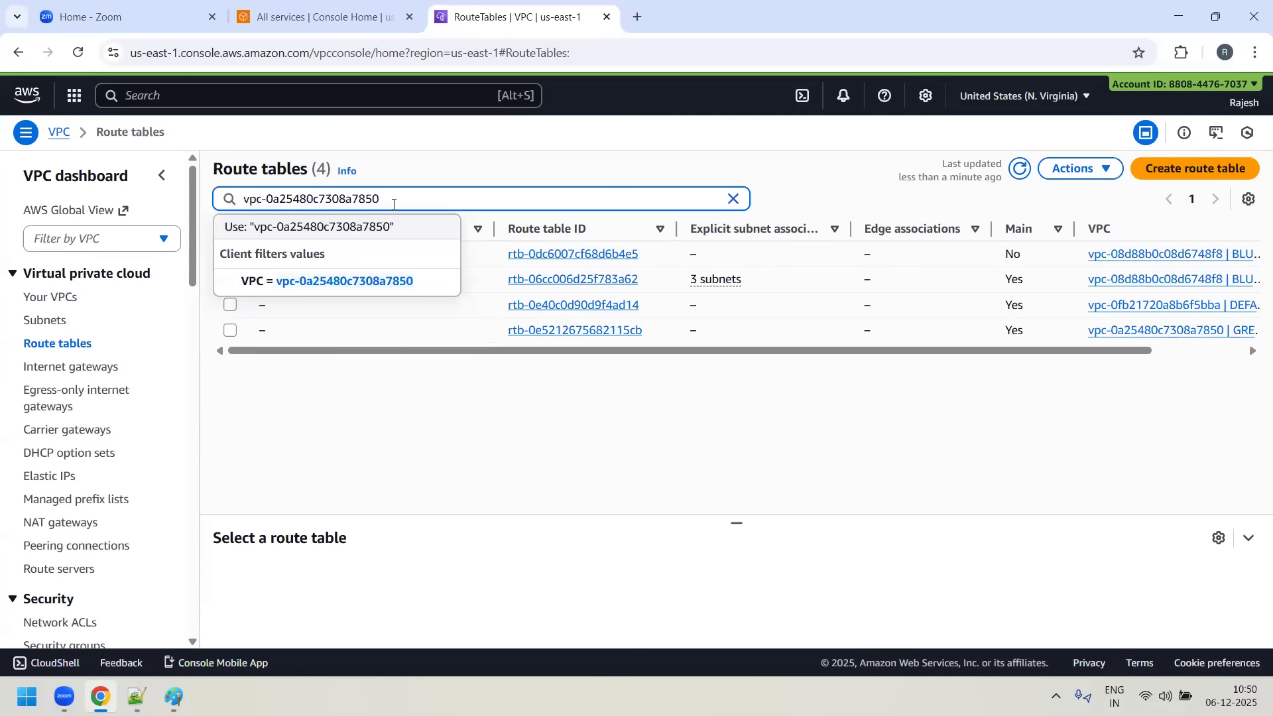
{"action": "key", "text": "Return"}
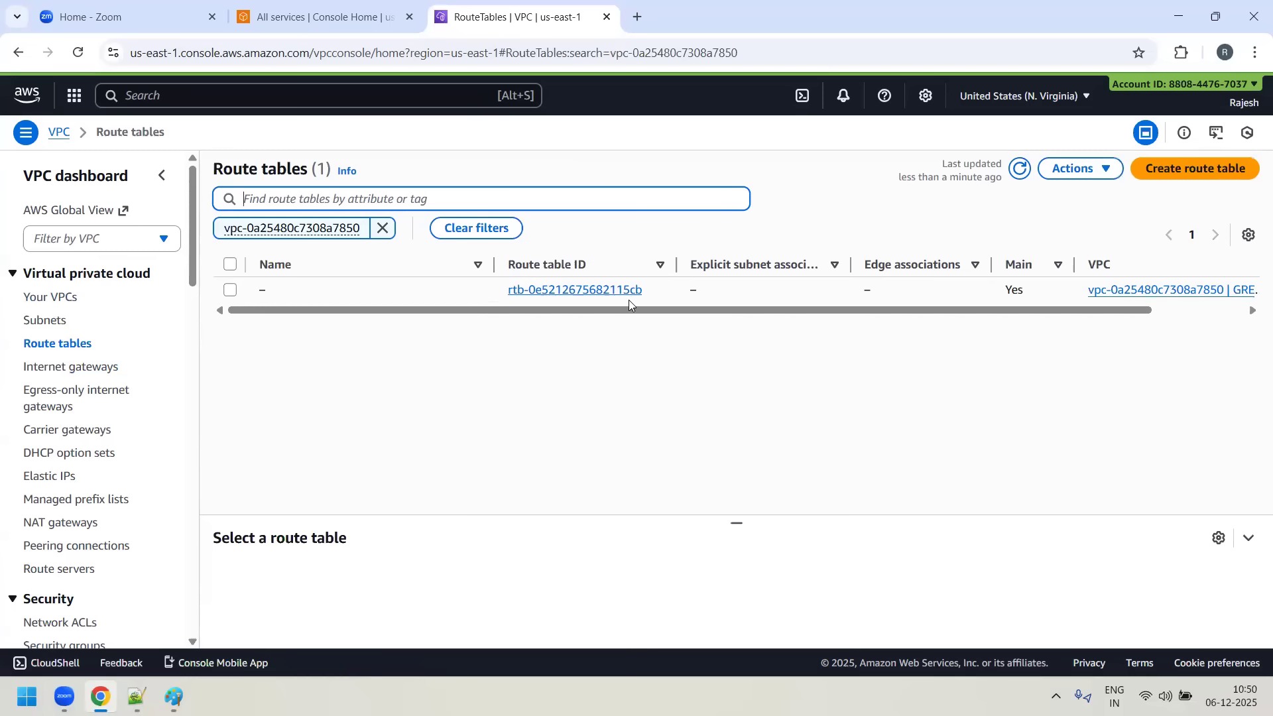
{"action": "left_click", "coordinate": [385, 228]}
- Create a route table named GREEN-PUBLIC-RT in GREEN-VPC
{"action": "left_click", "coordinate": [1216, 170]}
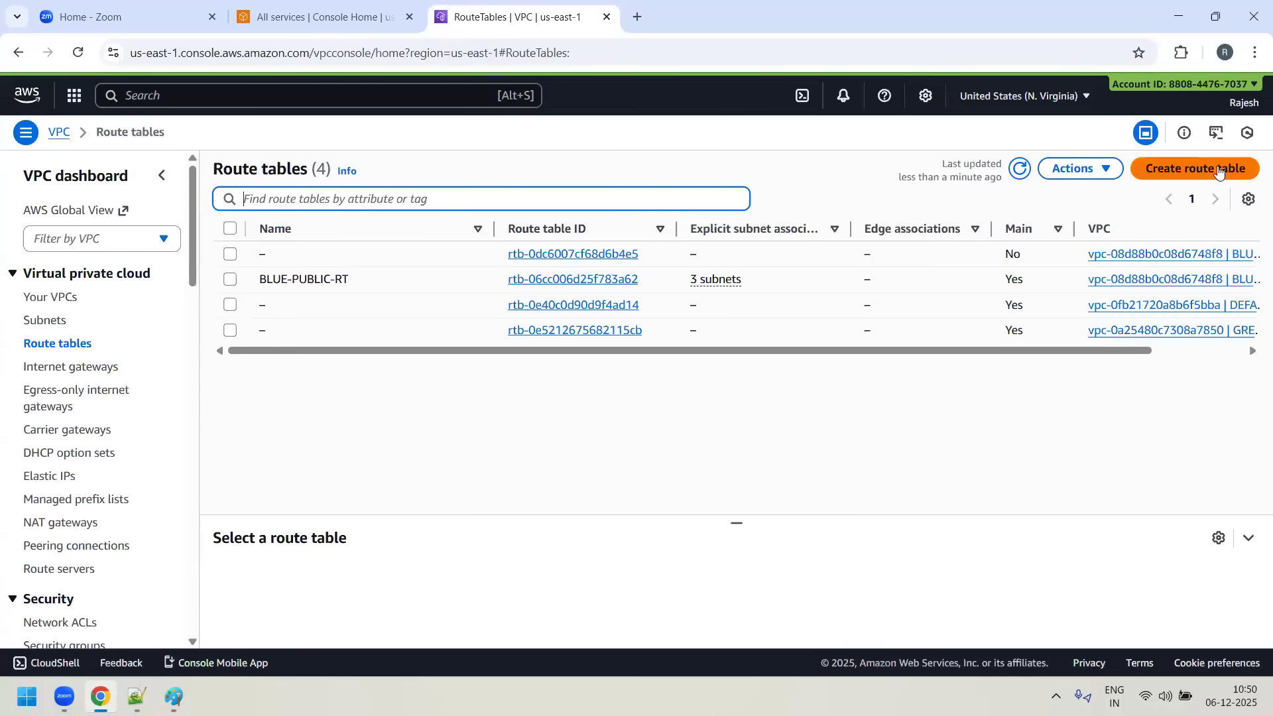
{"action": "type", "text": "GREEN"}
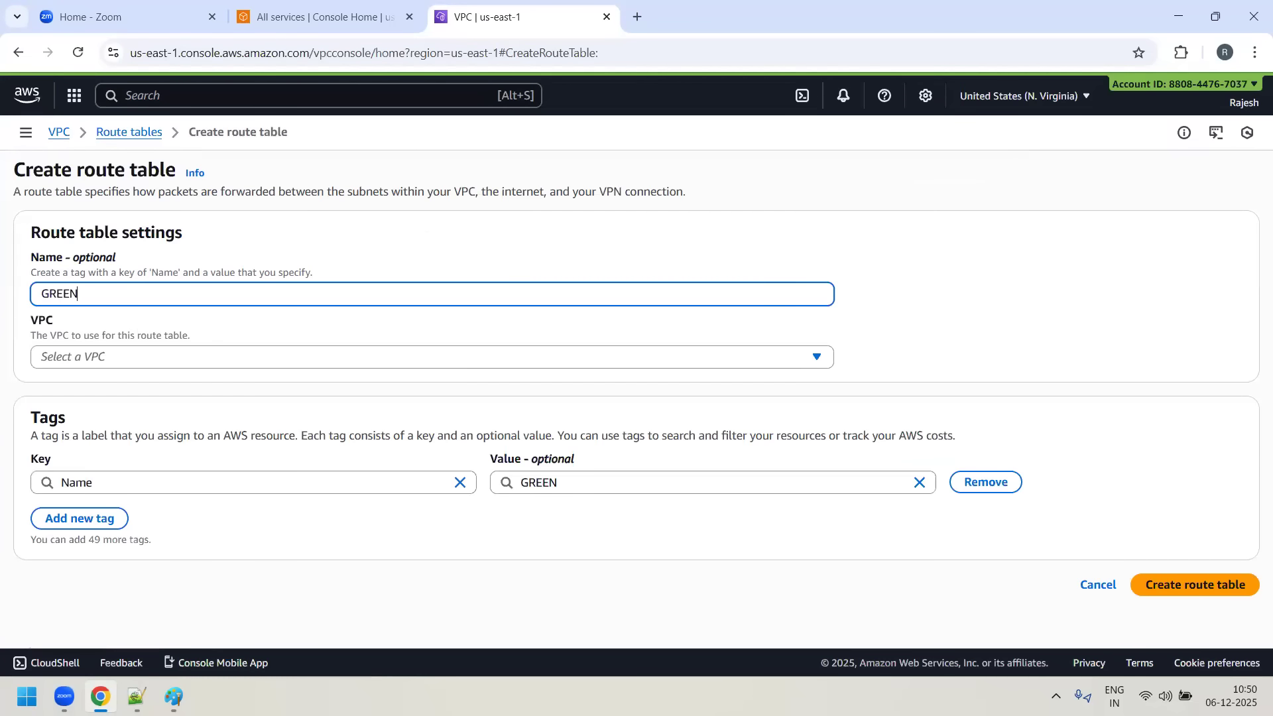
{"action": "type", "text": "-PUBLIC-RT"}
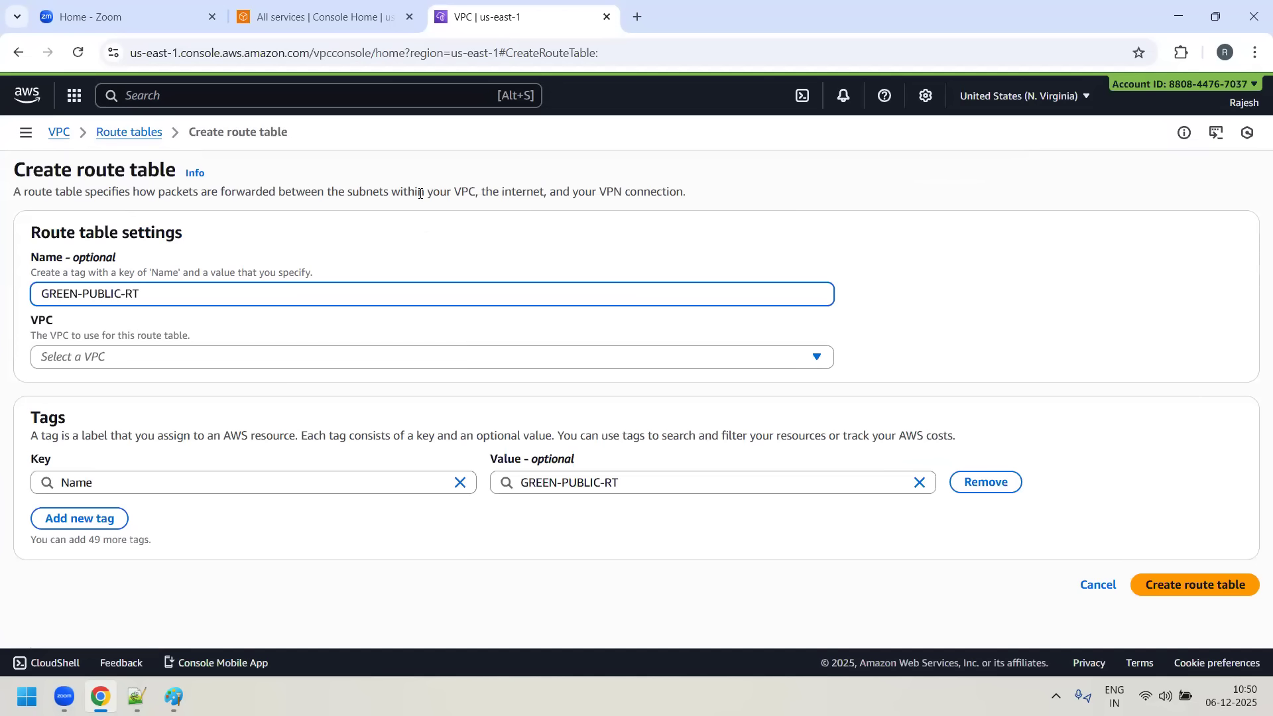
{"action": "left_click", "coordinate": [418, 362]}
{"action": "left_click", "coordinate": [213, 456]}
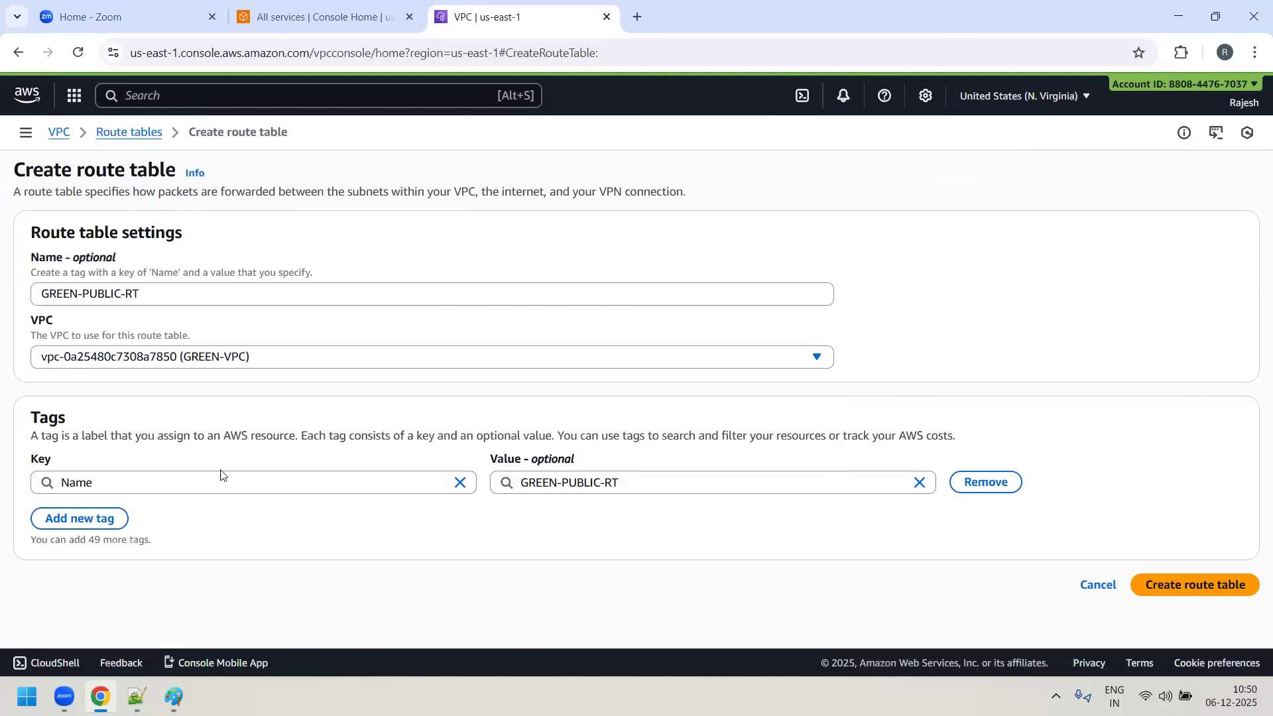
{"action": "left_click", "coordinate": [1213, 586]}
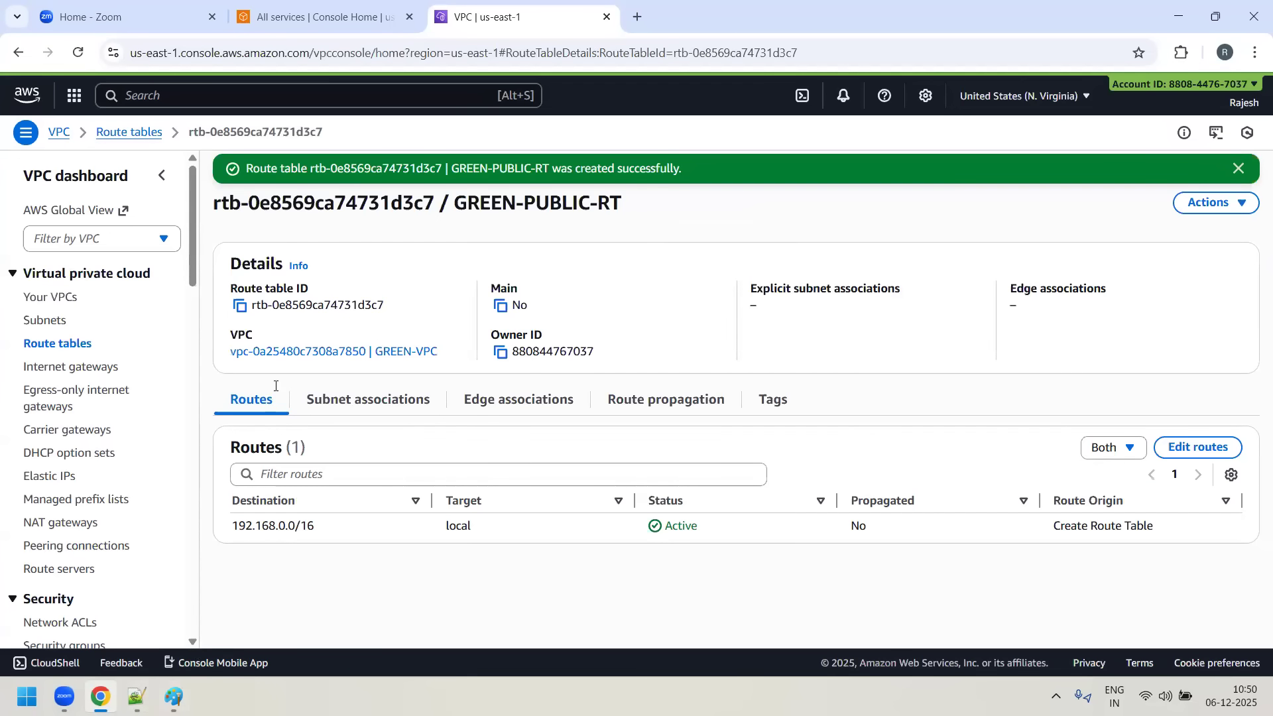
- Add a 0.0.0.0/0 route targeting the internet gateway GREEN-IGW to GREEN-PUBLIC-RT, save it and review the routes
{"action": "left_click_drag", "start_coordinate": [239, 527], "coordinate": [517, 529]}
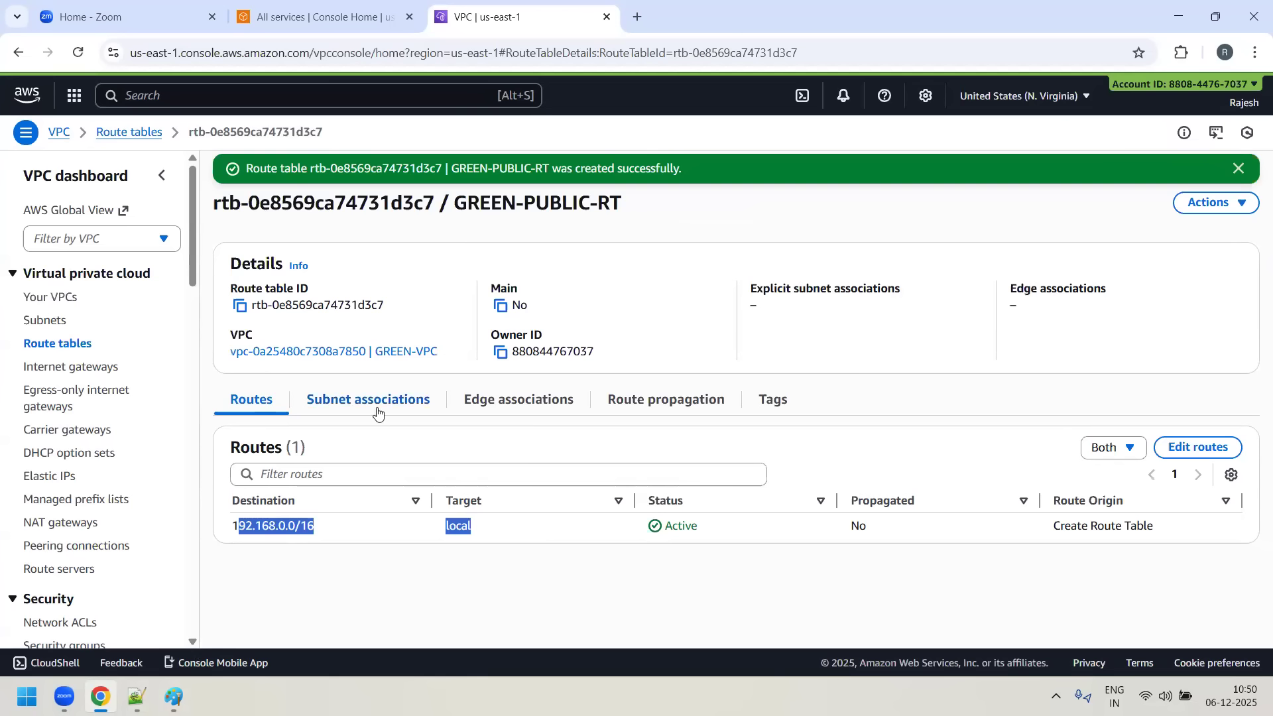
{"action": "left_click", "coordinate": [307, 579]}
{"action": "left_click", "coordinate": [1200, 448]}
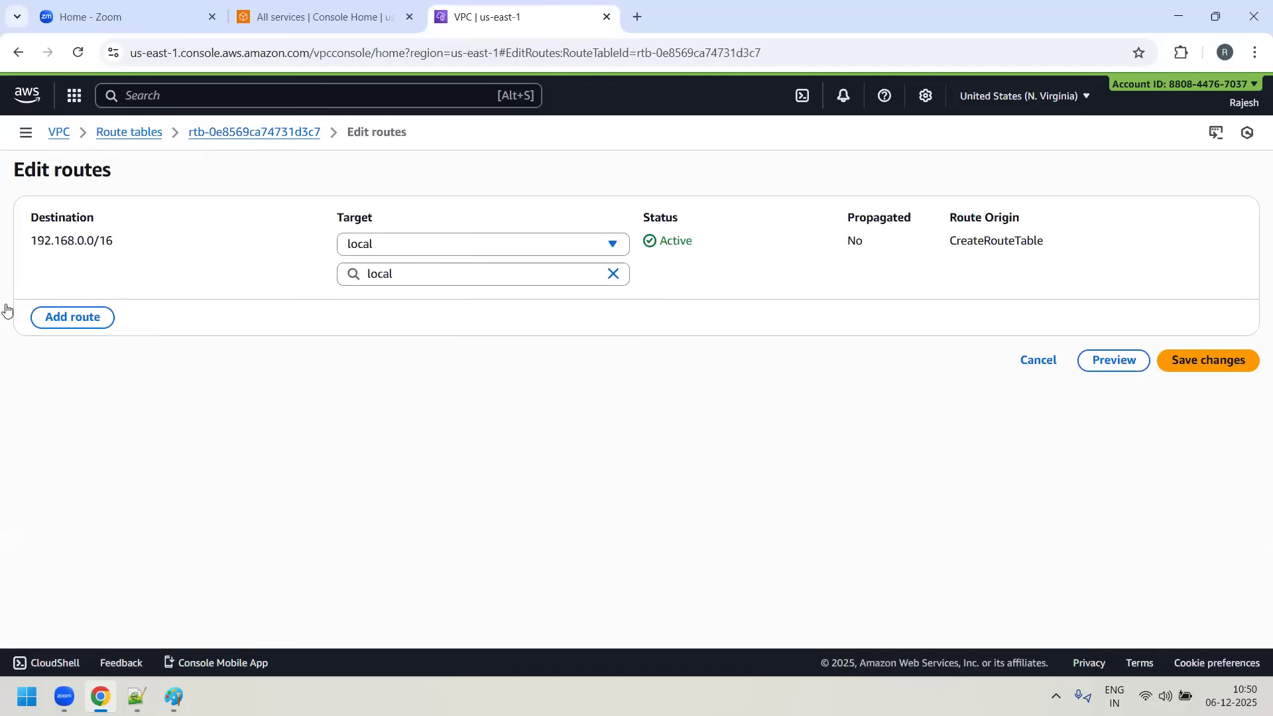
{"action": "left_click", "coordinate": [81, 318]}
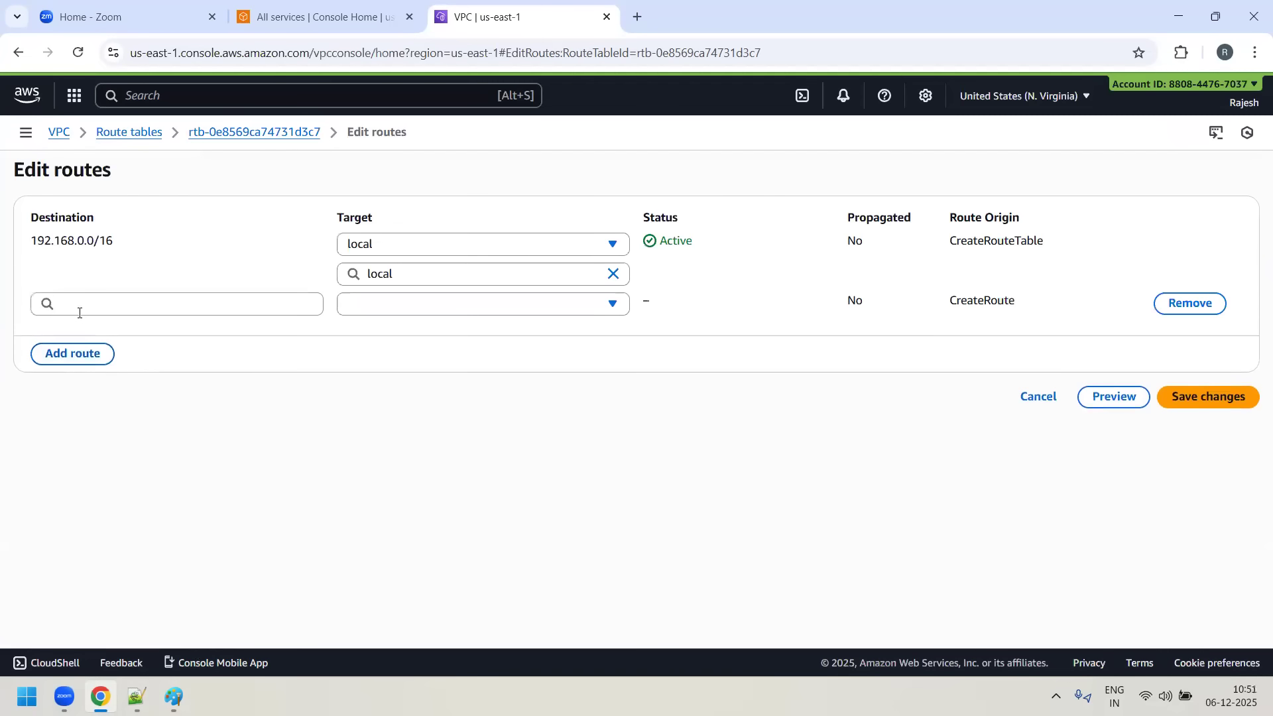
{"action": "left_click", "coordinate": [79, 307]}
{"action": "type", "text": "0."}
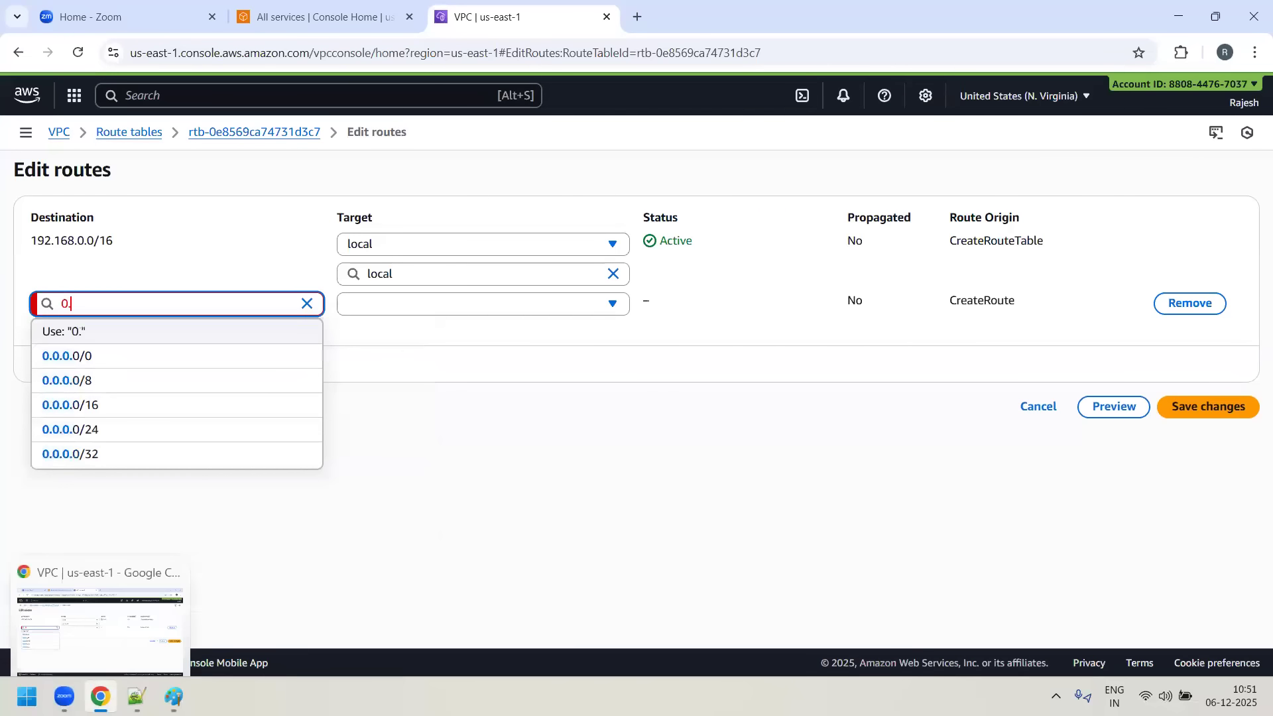
{"action": "type", "text": "0.0.0/0"}
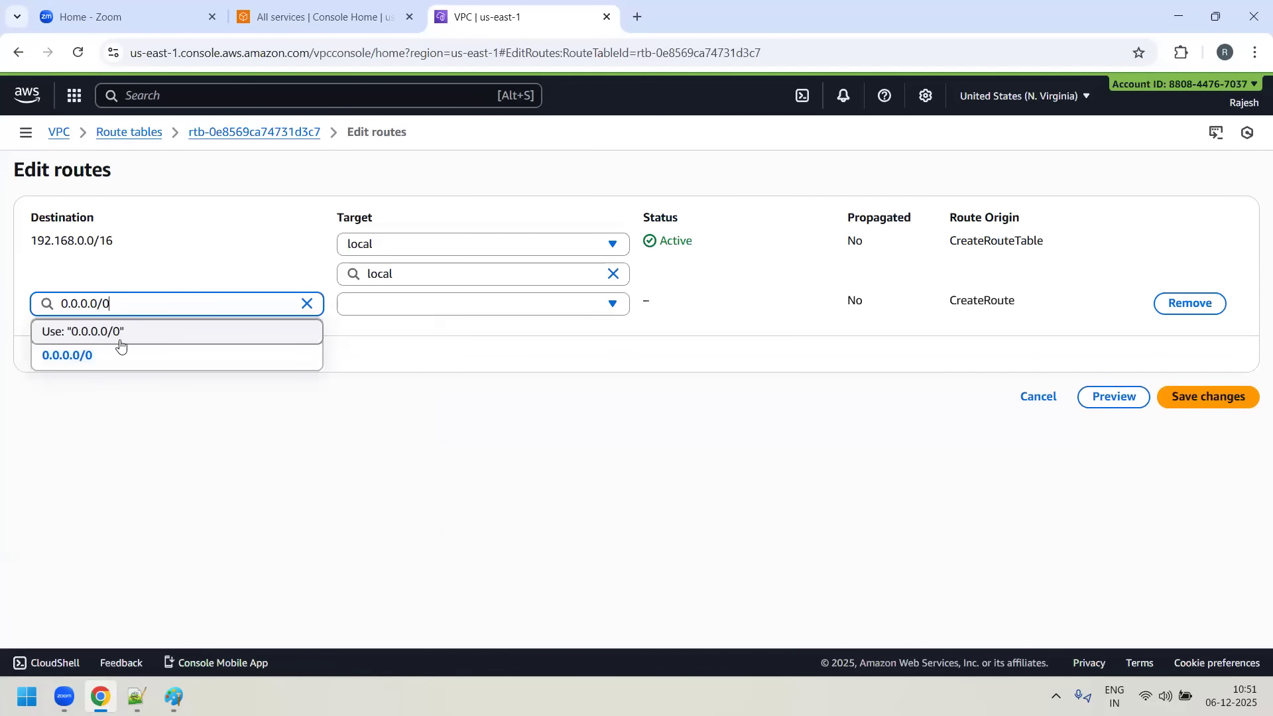
{"action": "left_click", "coordinate": [102, 364]}
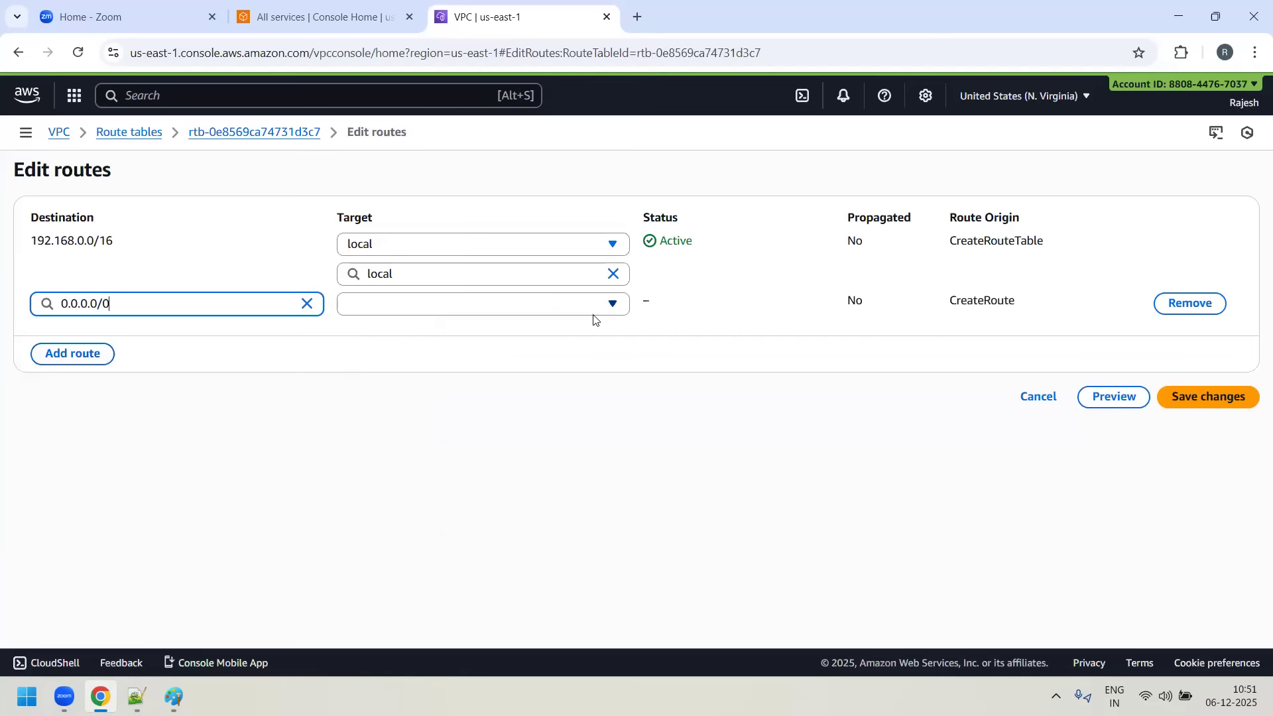
{"action": "left_click", "coordinate": [614, 304]}
{"action": "left_click", "coordinate": [448, 457]}
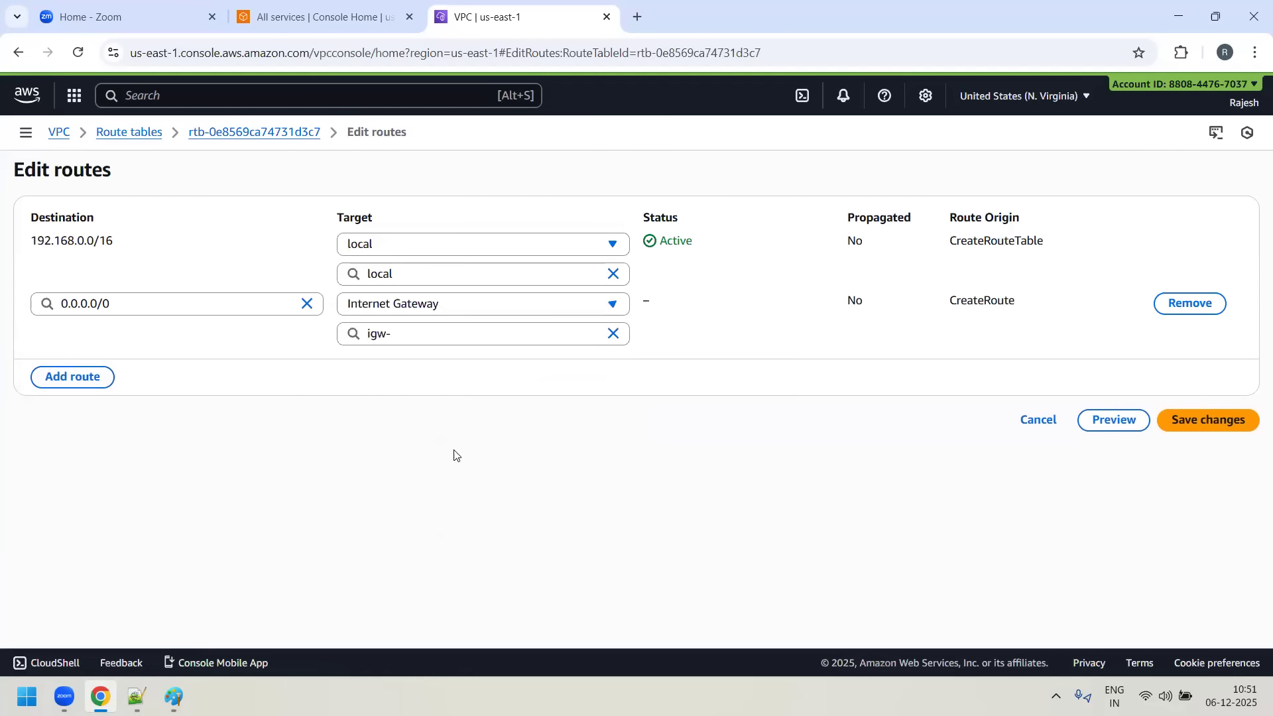
{"action": "left_click", "coordinate": [483, 331]}
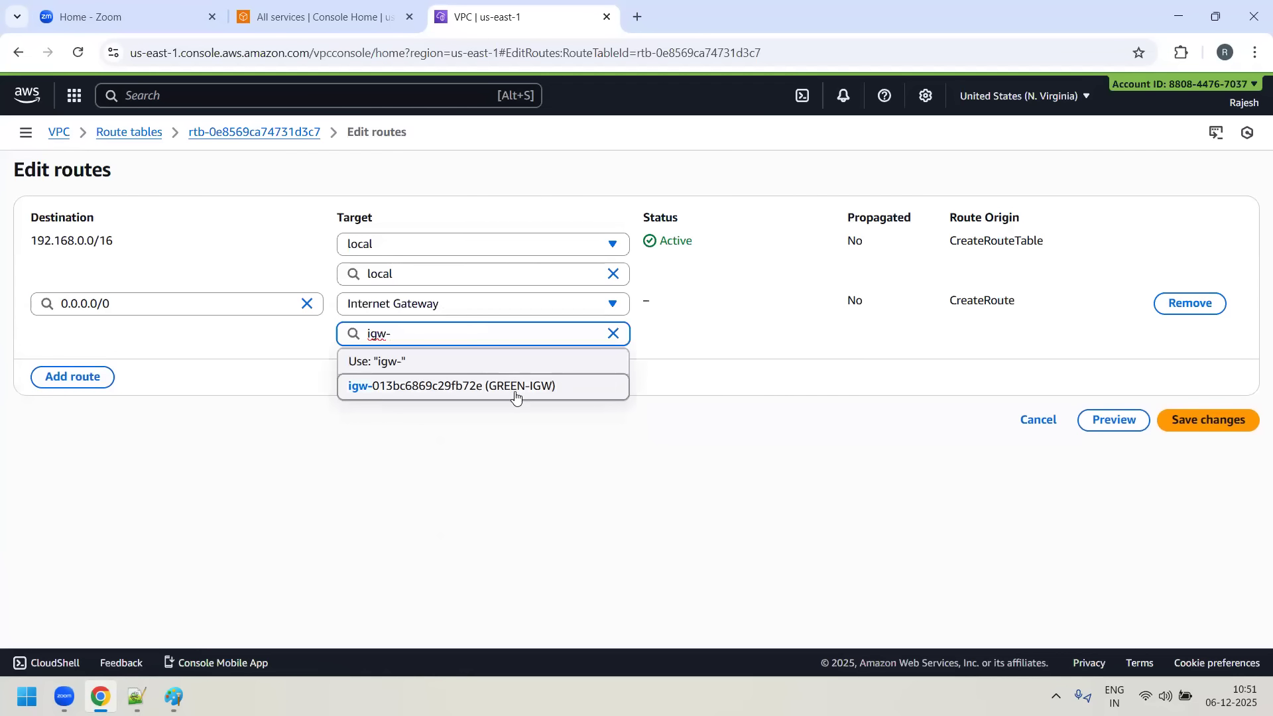
{"action": "left_click", "coordinate": [514, 395]}
{"action": "left_click", "coordinate": [1219, 424]}
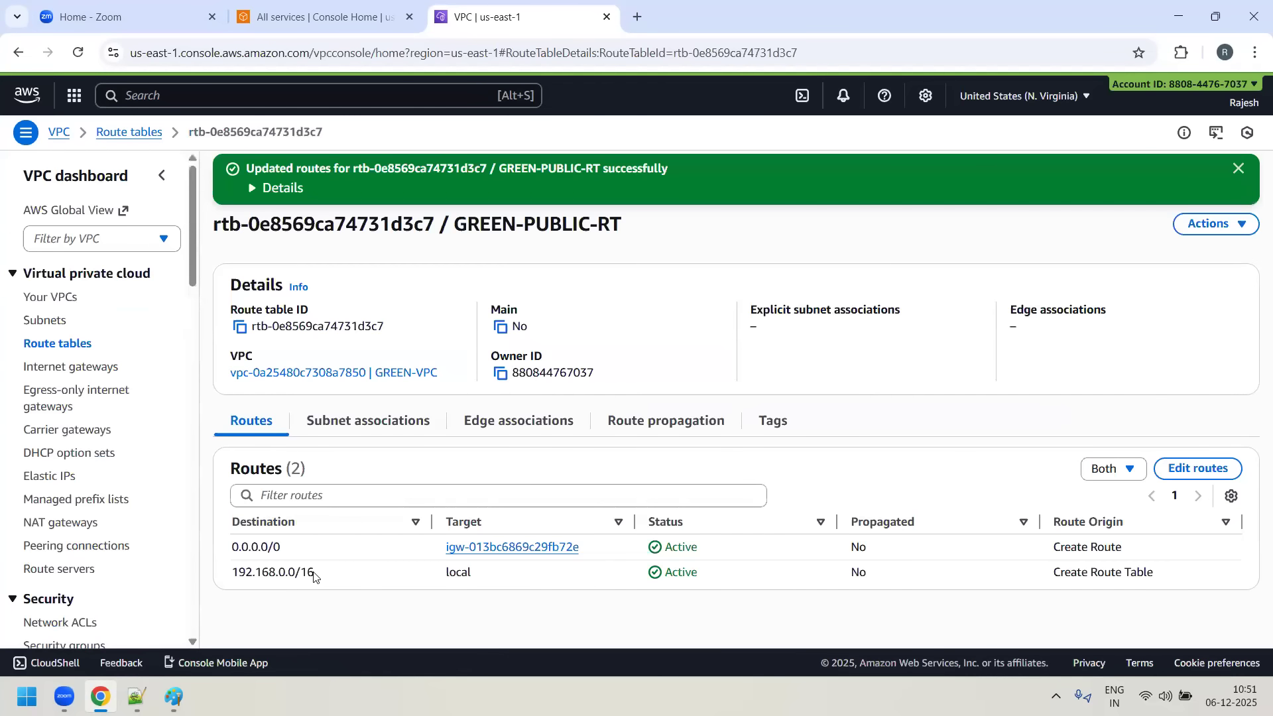
{"action": "left_click_drag", "start_coordinate": [300, 573], "coordinate": [245, 572]}
{"action": "left_click_drag", "start_coordinate": [545, 578], "coordinate": [556, 575]}
{"action": "left_click_drag", "start_coordinate": [232, 574], "coordinate": [357, 581]}
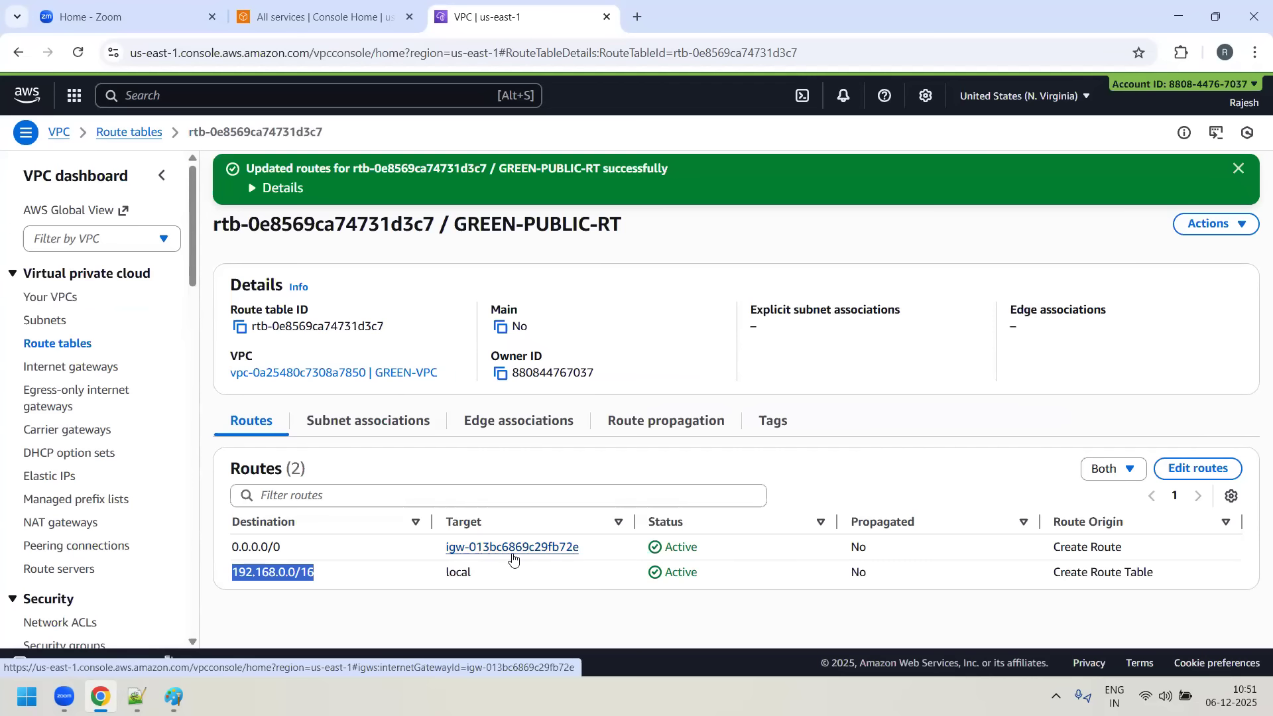
- Associate GREEN-SUBNET-1, GREEN-SUBNET-2 and GREEN-SUBNET-3 with the GREEN-PUBLIC-RT route table and save
{"action": "left_click", "coordinate": [397, 430]}
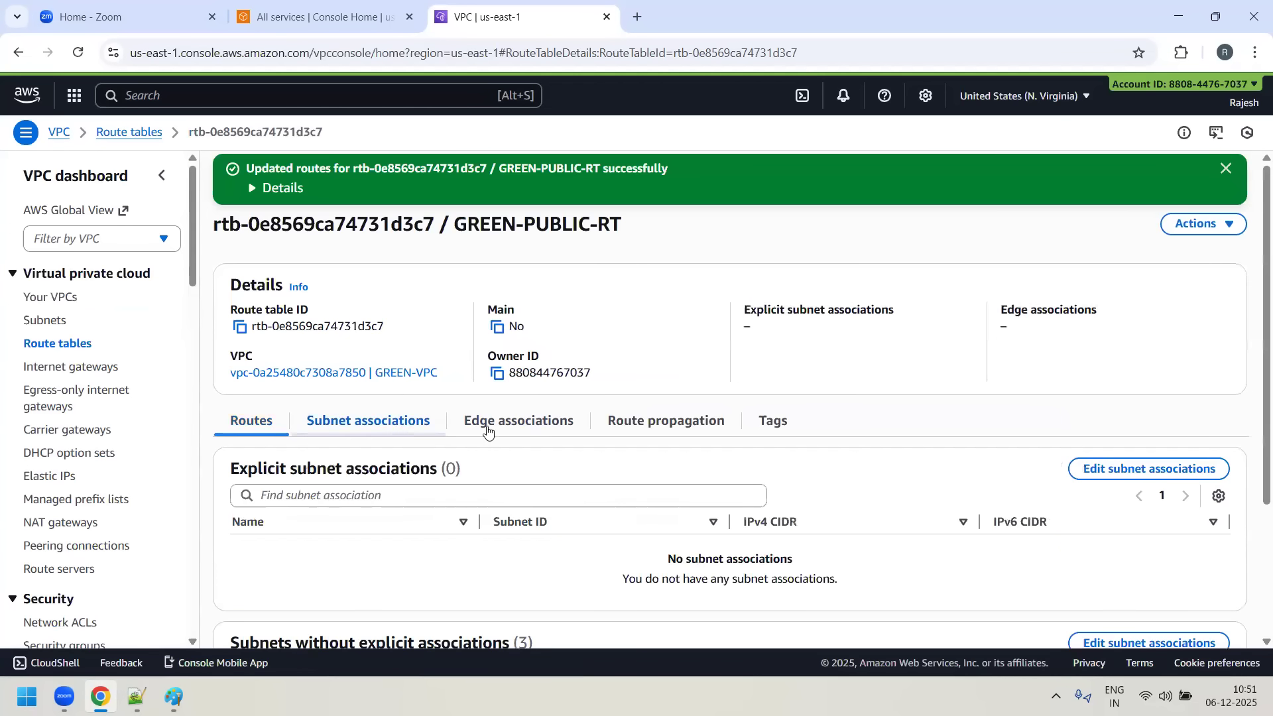
{"action": "left_click", "coordinate": [1150, 471]}
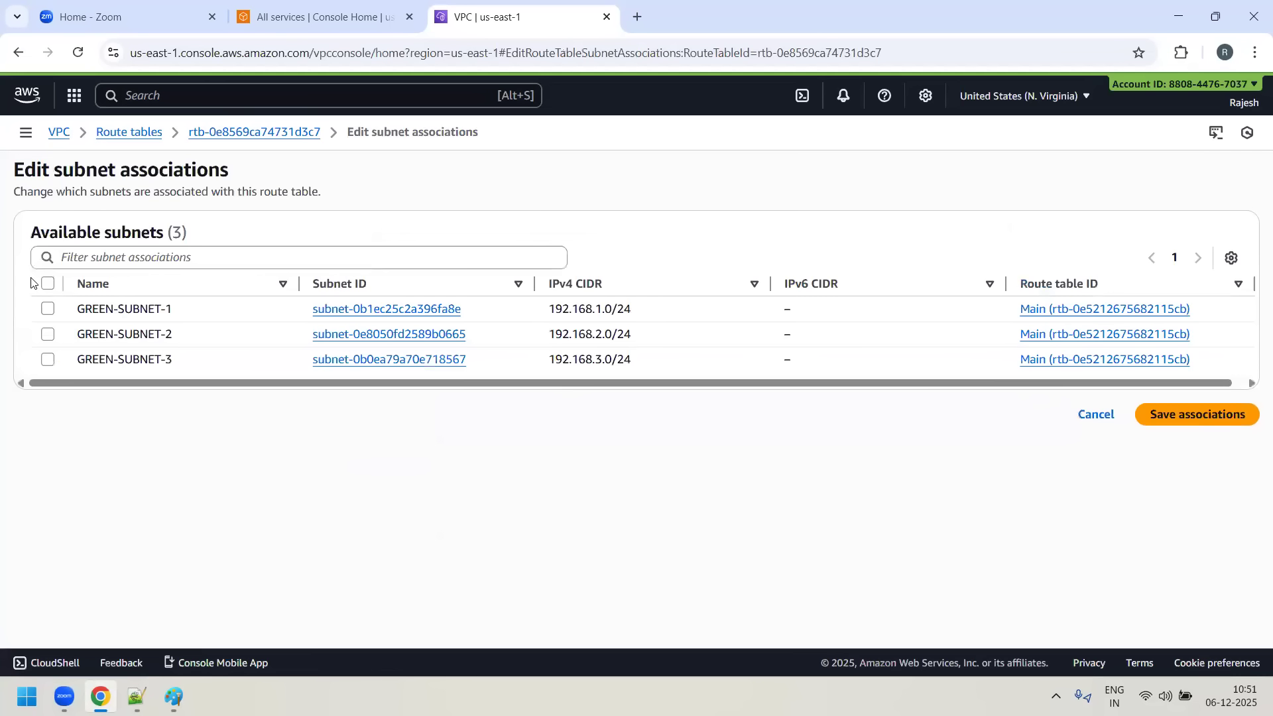
{"action": "left_click", "coordinate": [46, 284]}
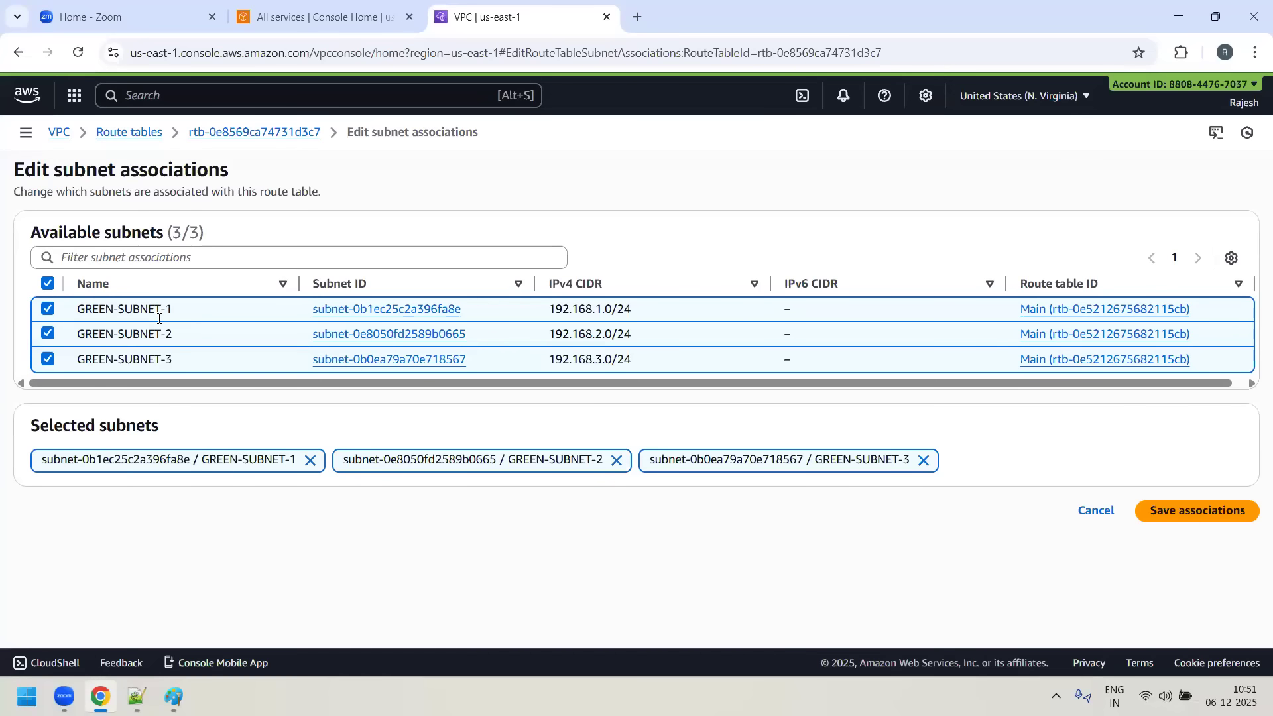
{"action": "left_click", "coordinate": [1234, 511]}
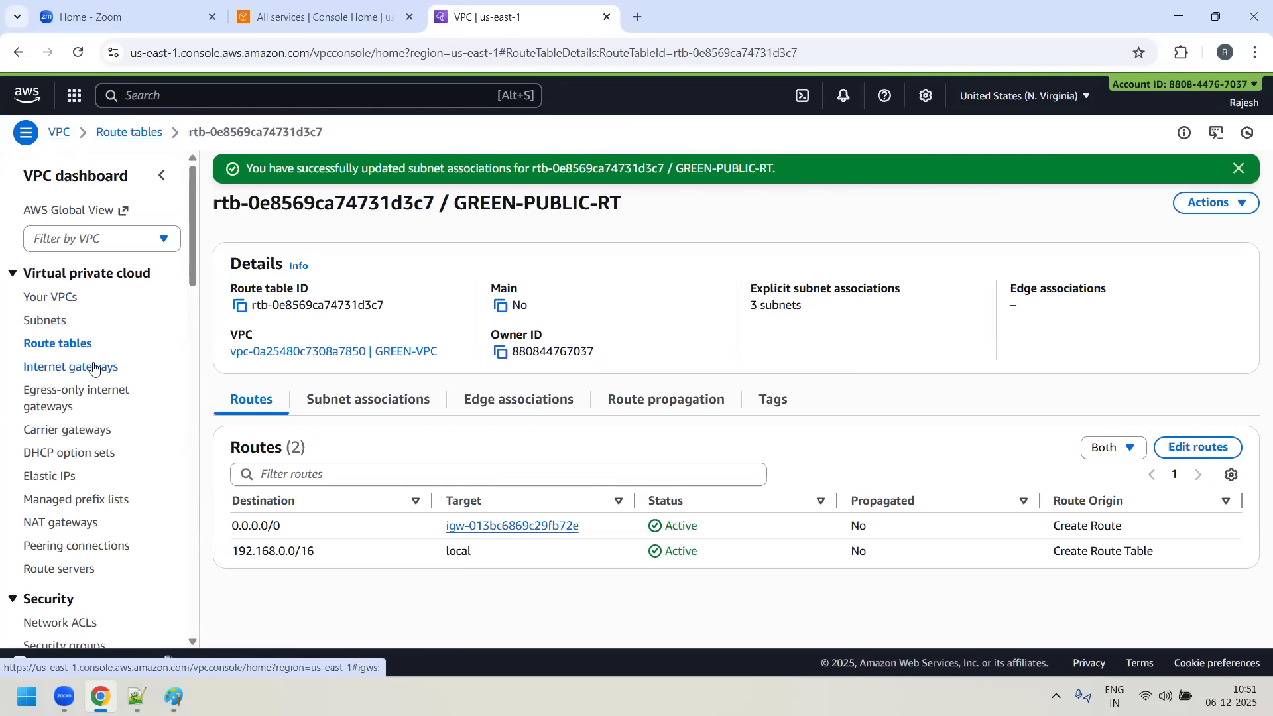
- Open the VPC security groups list in a new browser tab and switch to it
{"action": "scroll", "coordinate": [93, 368], "scroll_direction": "down", "scroll_amount": 2}
{"action": "right_click", "coordinate": [85, 562]}
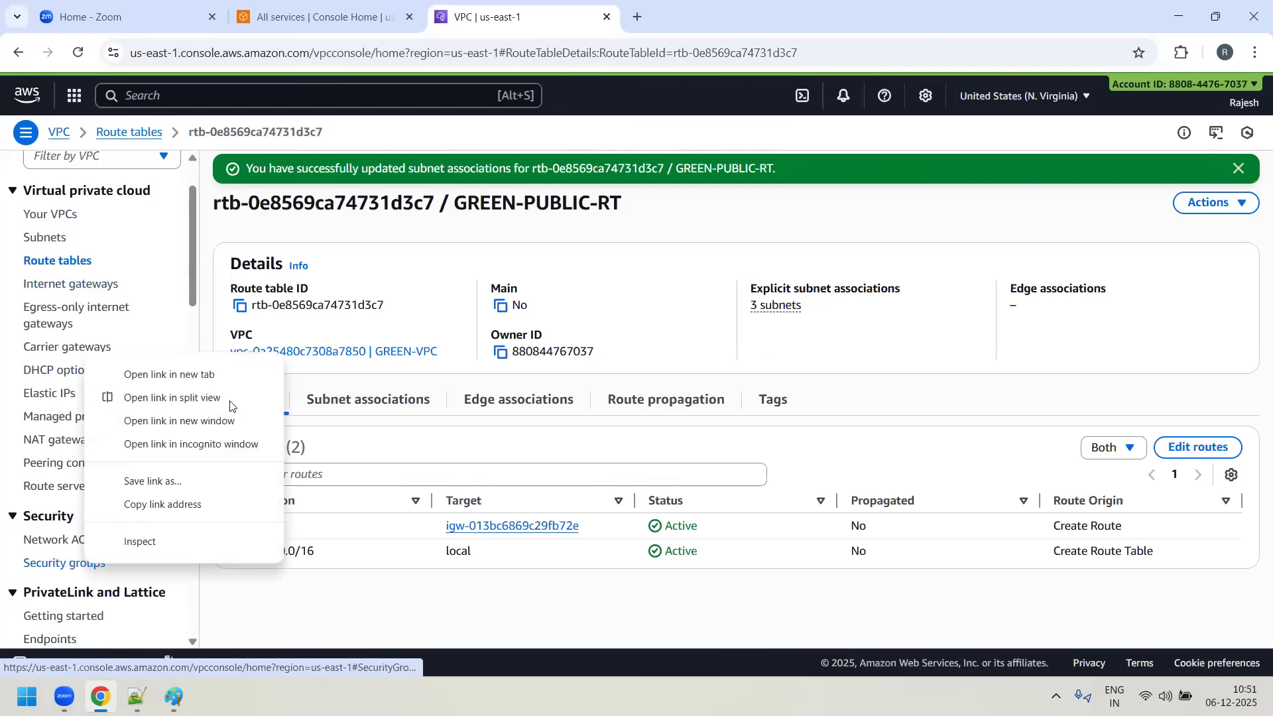
{"action": "left_click", "coordinate": [222, 375]}
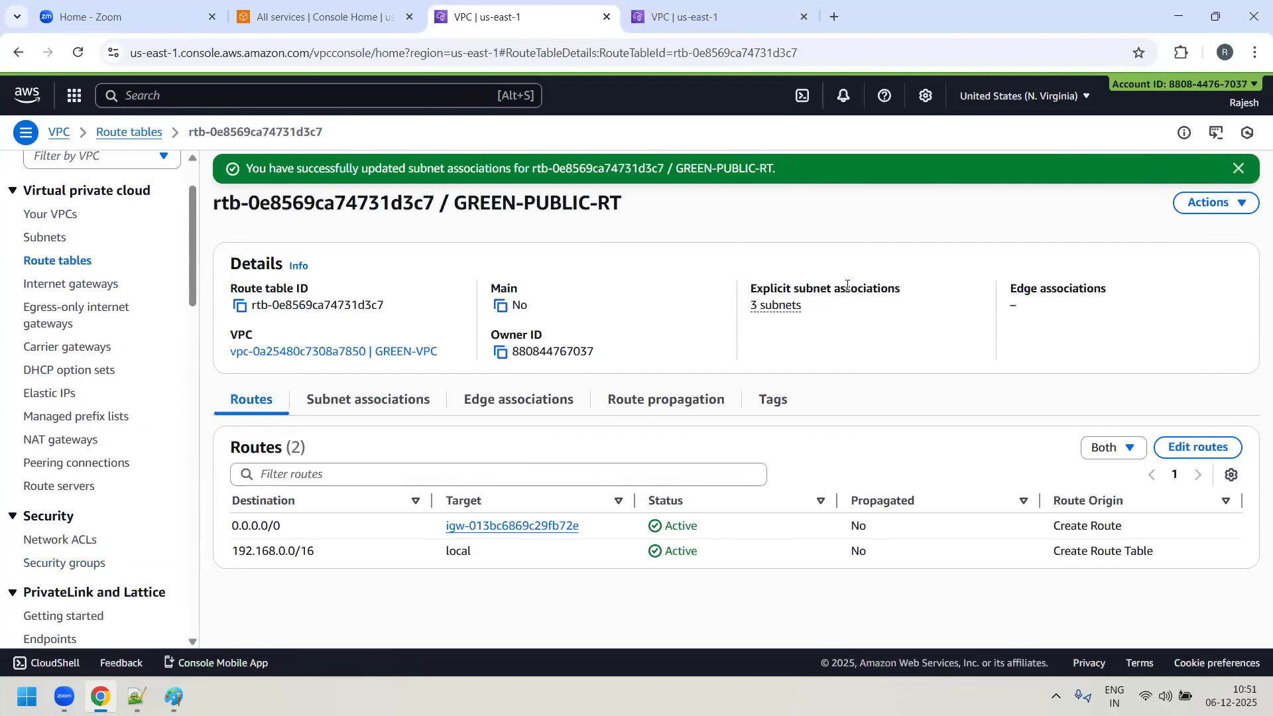
{"action": "left_click", "coordinate": [647, 29]}
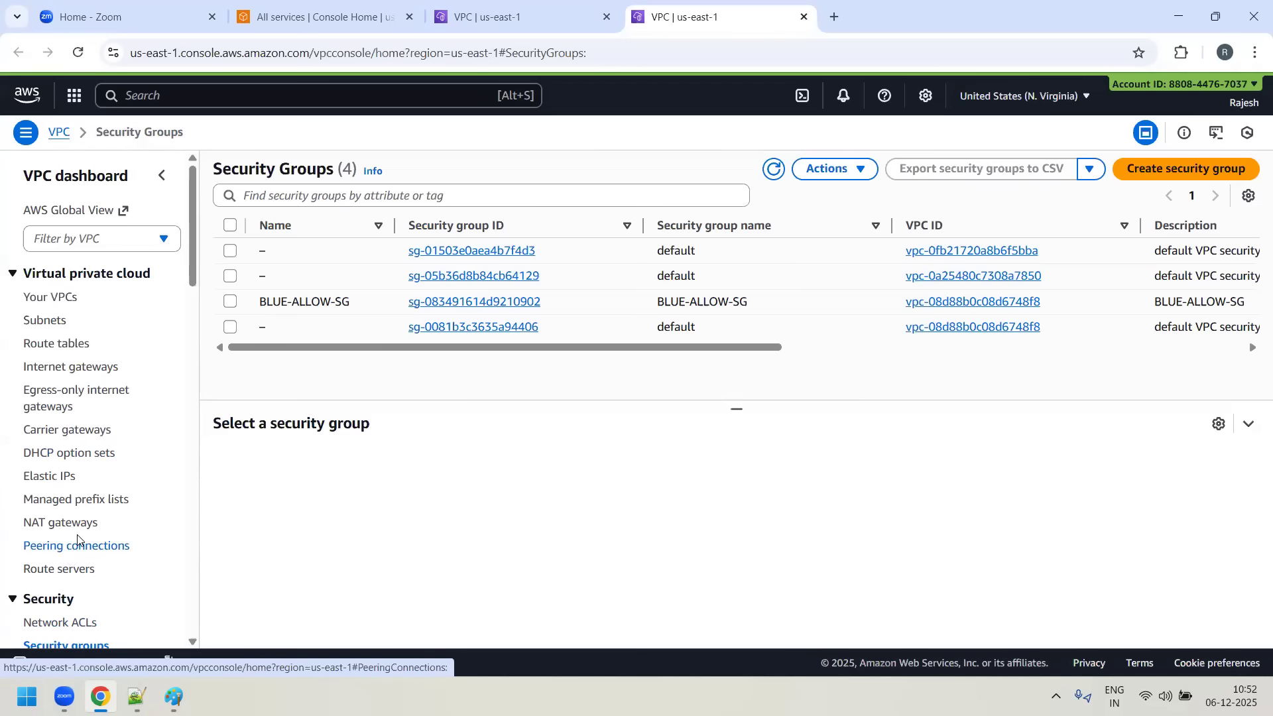
- Begin a new security group with GREEN-ALLOW-SG as its name and description, and set its VPC to GREEN-VPC
{"action": "scroll", "coordinate": [71, 541], "scroll_direction": "down", "scroll_amount": 2}
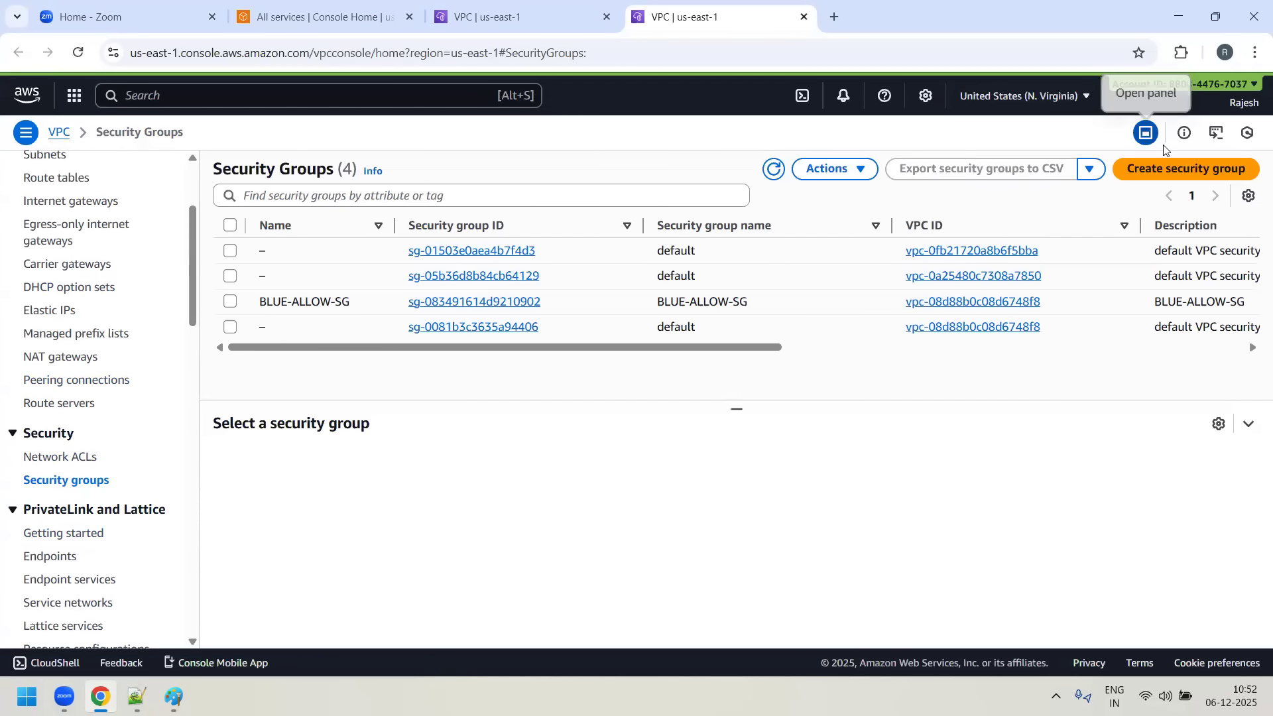
{"action": "left_click", "coordinate": [1189, 171]}
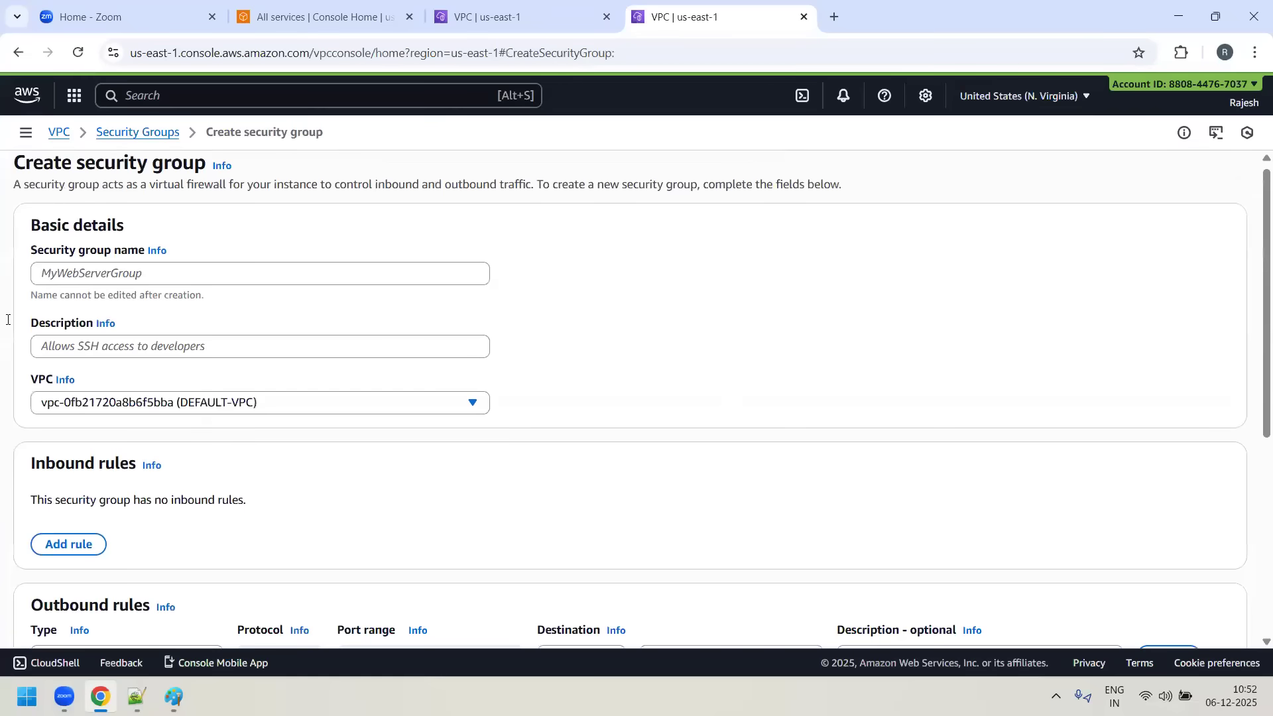
{"action": "left_click", "coordinate": [148, 277]}
{"action": "type", "text": "GREEN"}
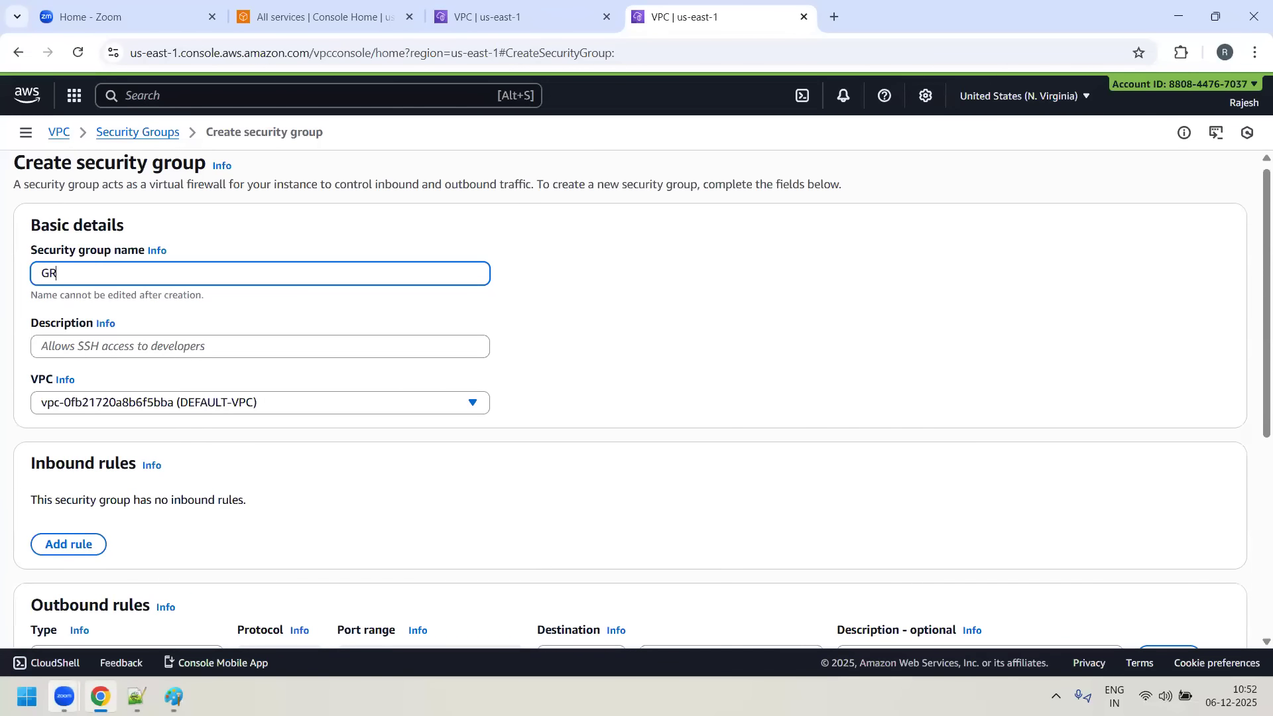
{"action": "mouse_move", "coordinate": [64, 696]}
{"action": "type", "text": "-ALLO"}
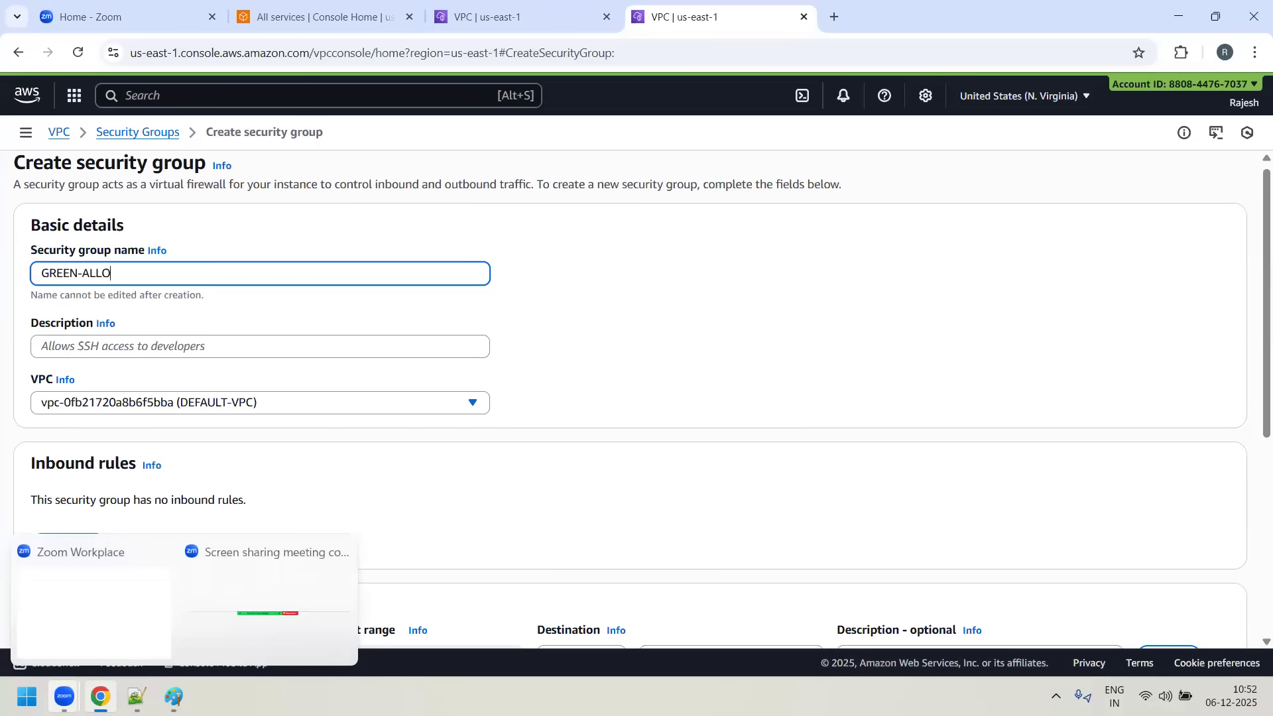
{"action": "type", "text": "W-SG"}
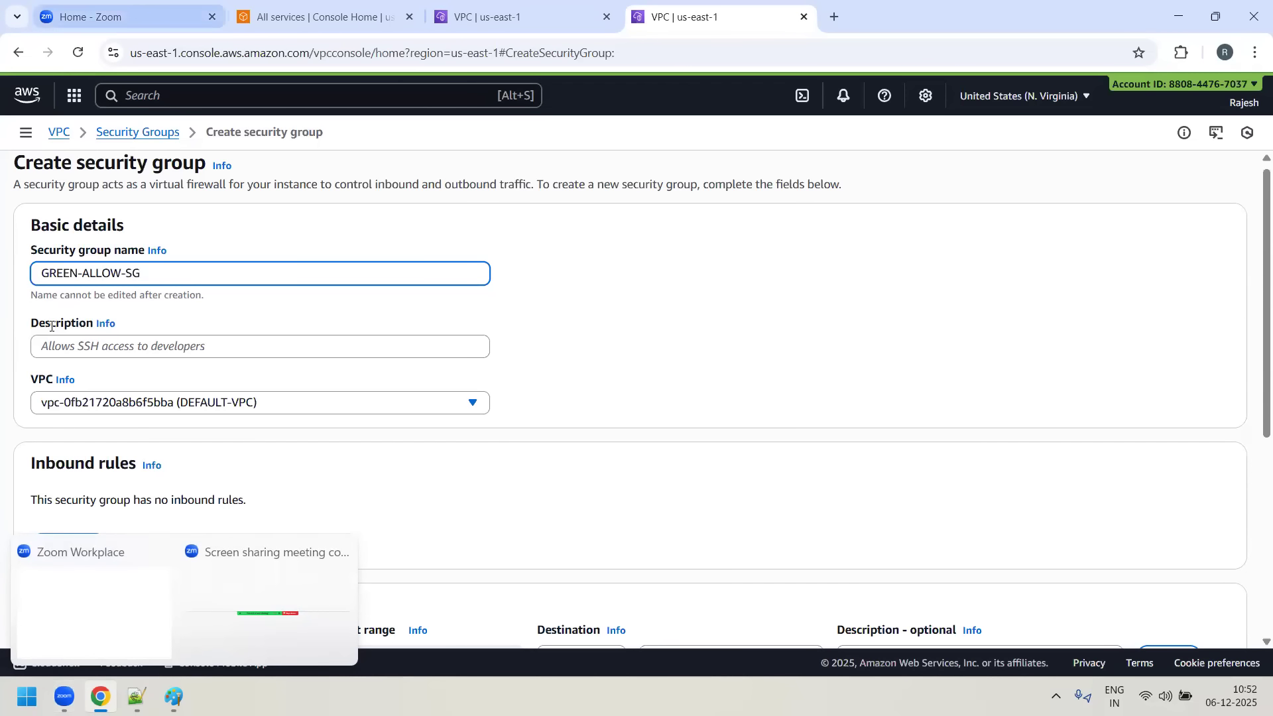
{"action": "left_click", "coordinate": [260, 402]}
{"action": "left_click", "coordinate": [133, 487]}
- Add an inbound rule allowing all traffic from 0.0.0.0/0 and try to create the security group
{"action": "scroll", "coordinate": [6, 265], "scroll_direction": "down", "scroll_amount": 3}
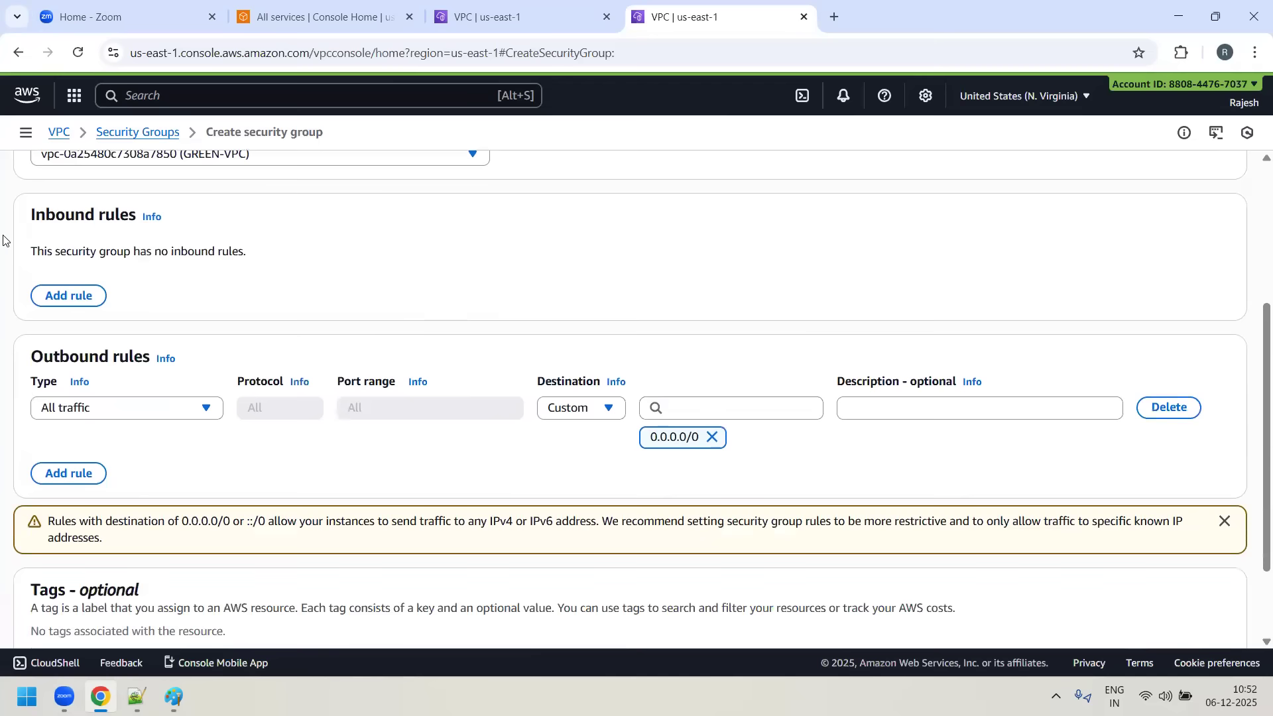
{"action": "left_click", "coordinate": [69, 296]}
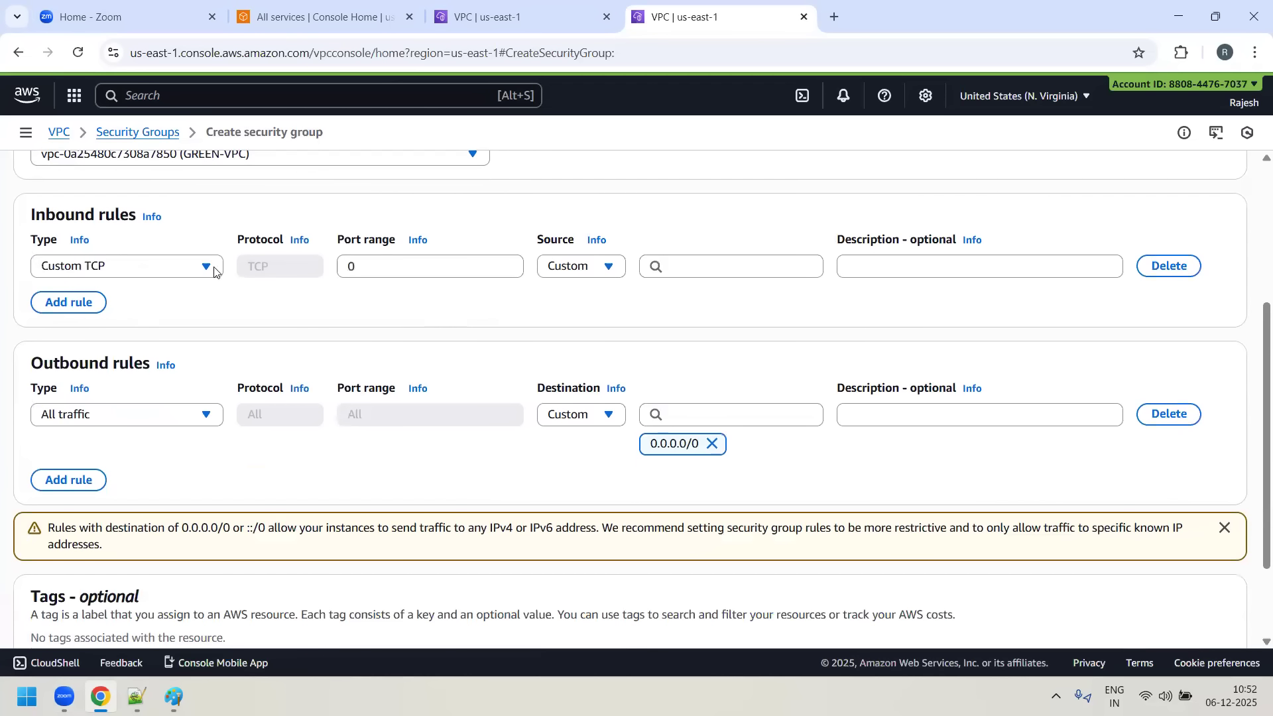
{"action": "left_click", "coordinate": [63, 303]}
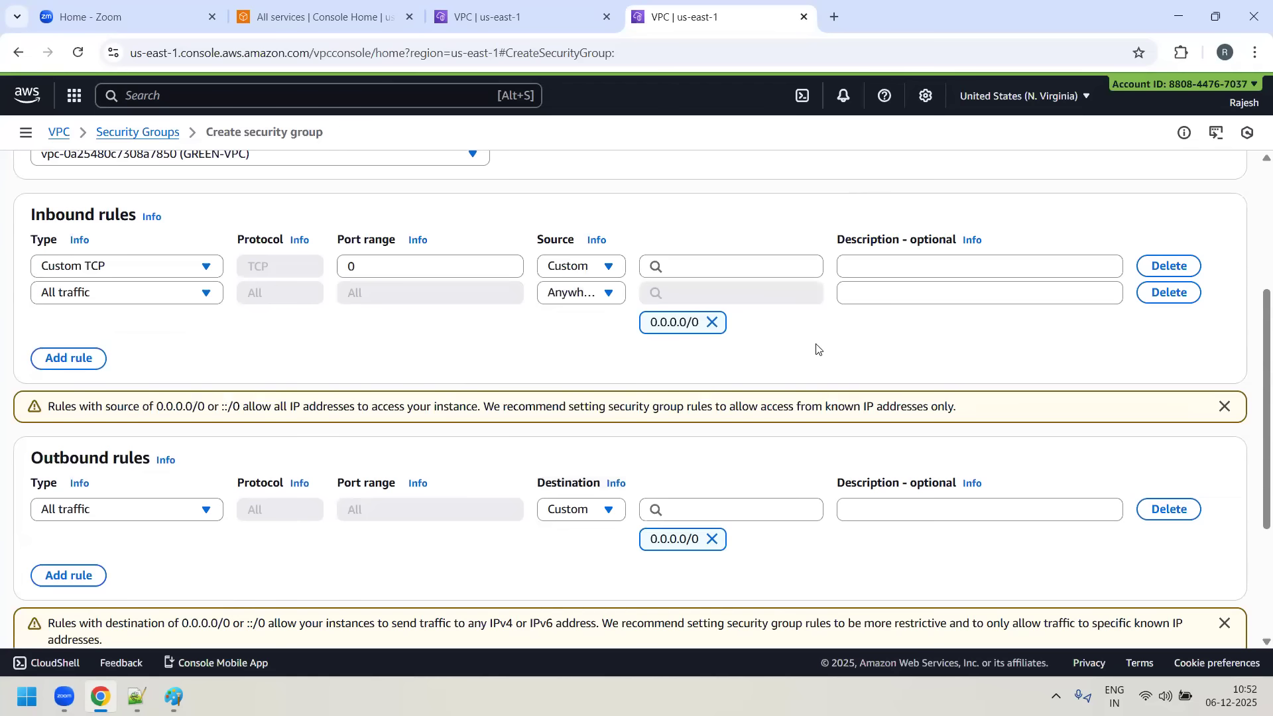
{"action": "scroll", "coordinate": [787, 489], "scroll_direction": "down", "scroll_amount": 3}
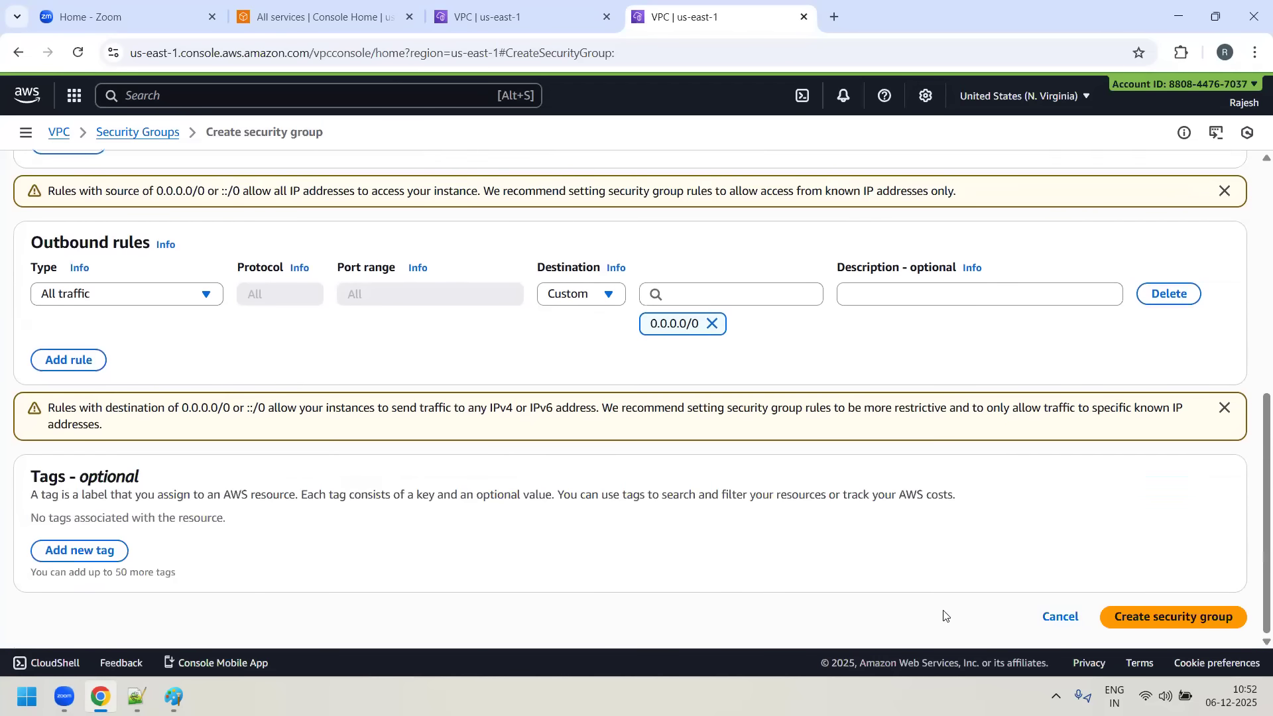
{"action": "left_click", "coordinate": [1223, 606]}
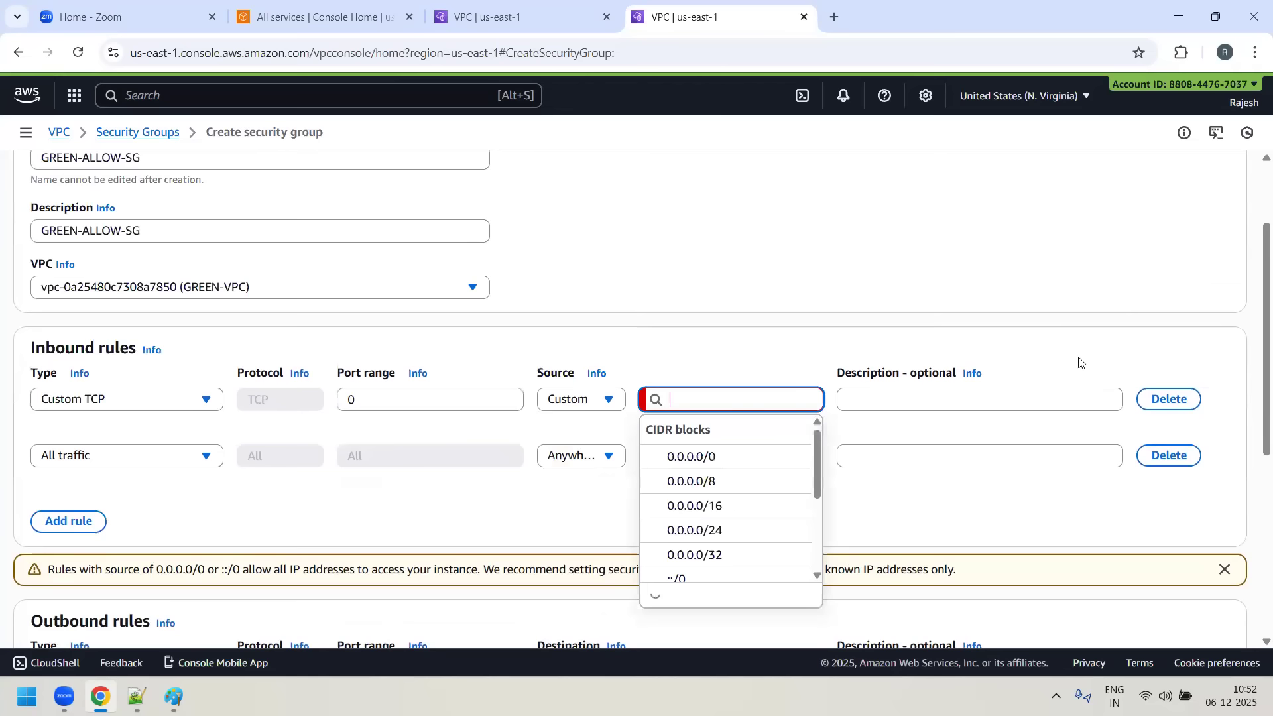
- Delete the incomplete Custom TCP inbound rule and create the GREEN-ALLOW-SG security group
{"action": "left_click", "coordinate": [955, 271]}
{"action": "left_click", "coordinate": [1169, 399]}
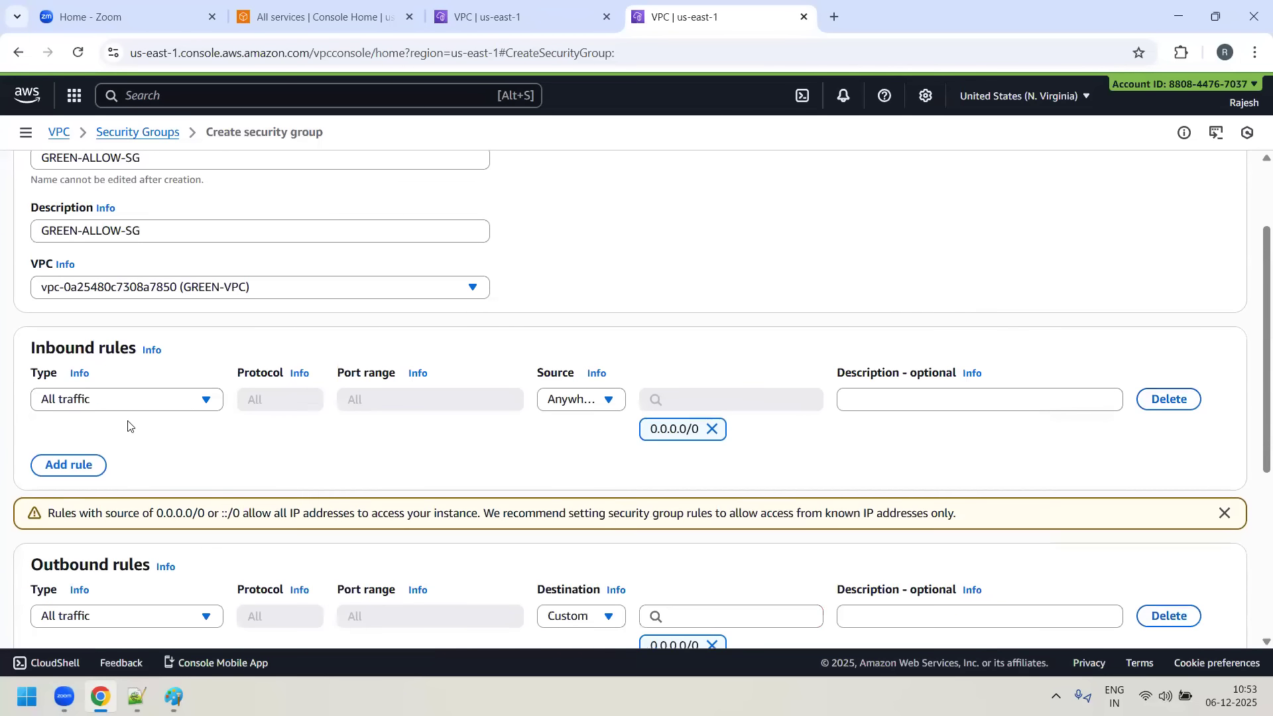
{"action": "scroll", "coordinate": [1163, 621], "scroll_direction": "down", "scroll_amount": 5}
{"action": "left_click", "coordinate": [1164, 618]}
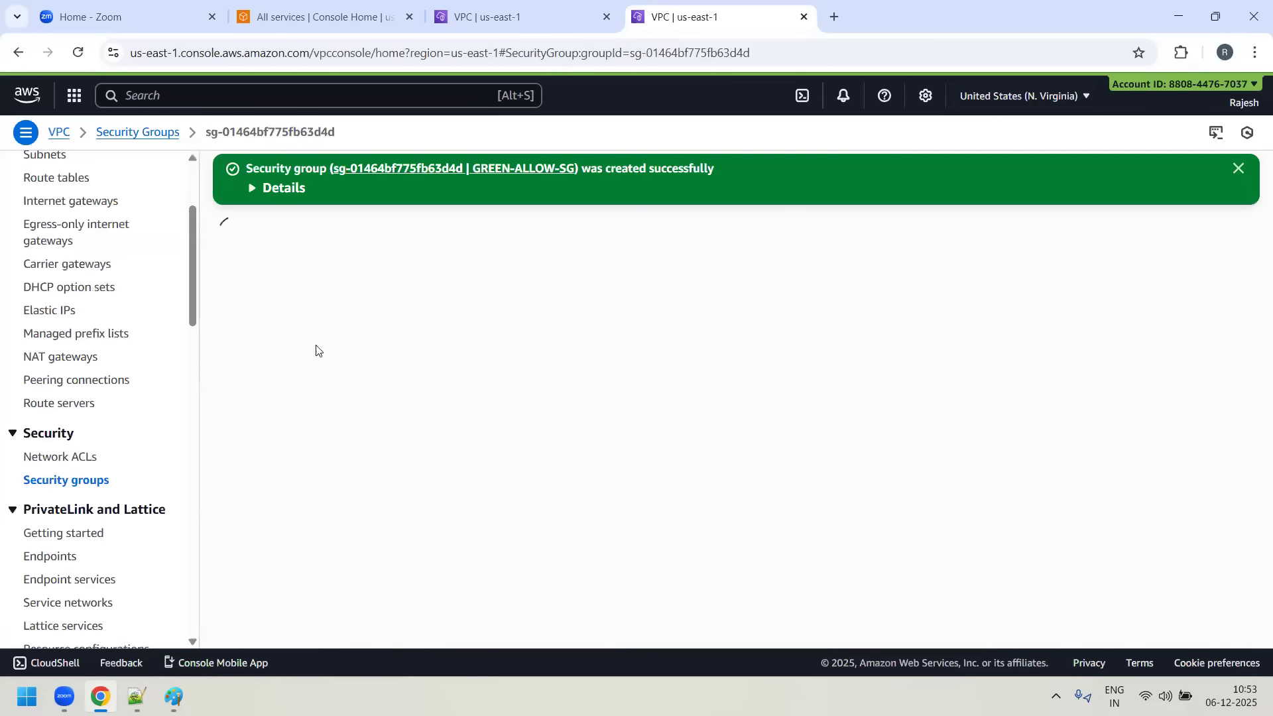
- Set the Name tag of the new GREEN-VPC security group to GREEN-ALLOW-SG in the security groups list
{"action": "left_click", "coordinate": [60, 480]}
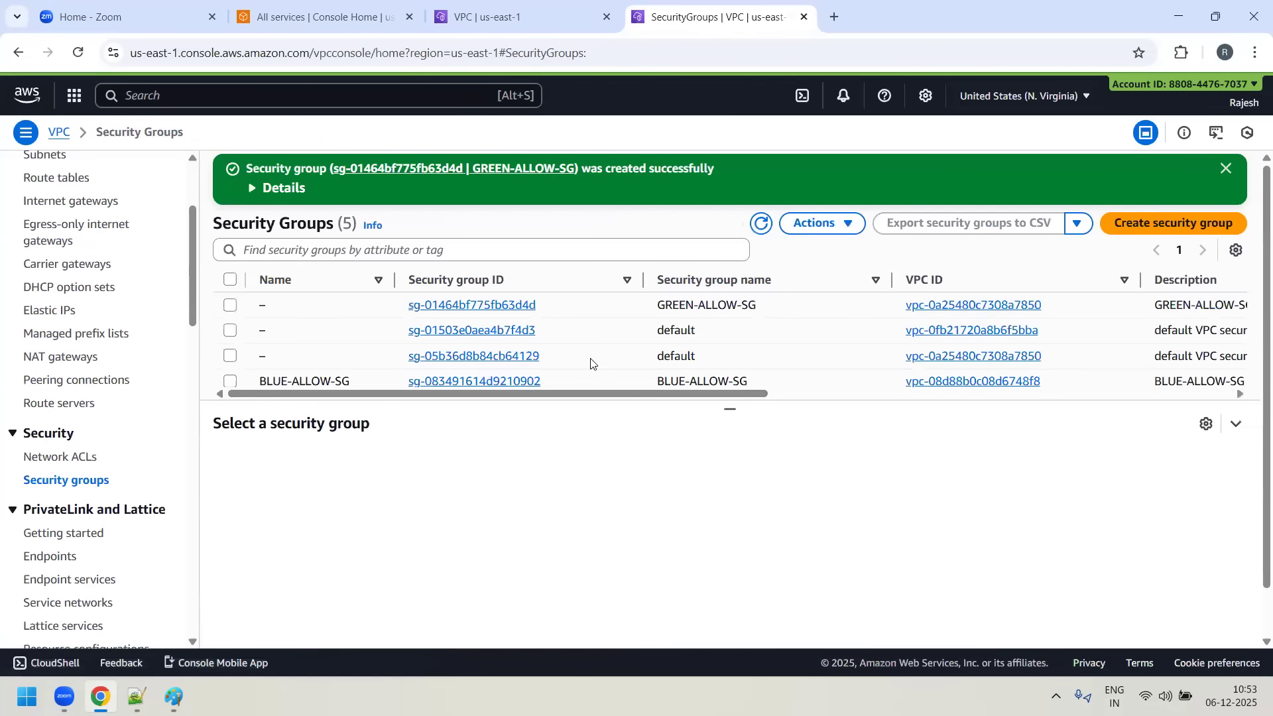
{"action": "left_click", "coordinate": [756, 307]}
{"action": "left_click_drag", "start_coordinate": [757, 305], "coordinate": [659, 304]}
{"action": "right_click", "coordinate": [670, 308]}
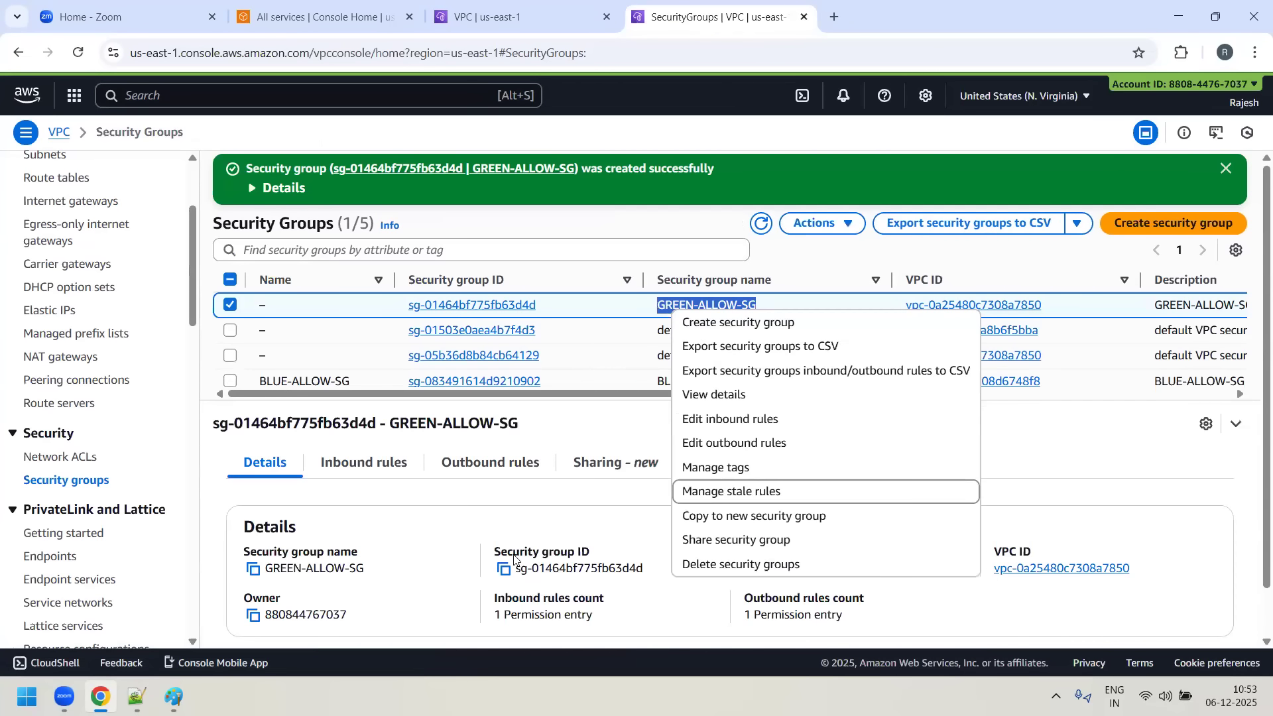
{"action": "left_click", "coordinate": [277, 307]}
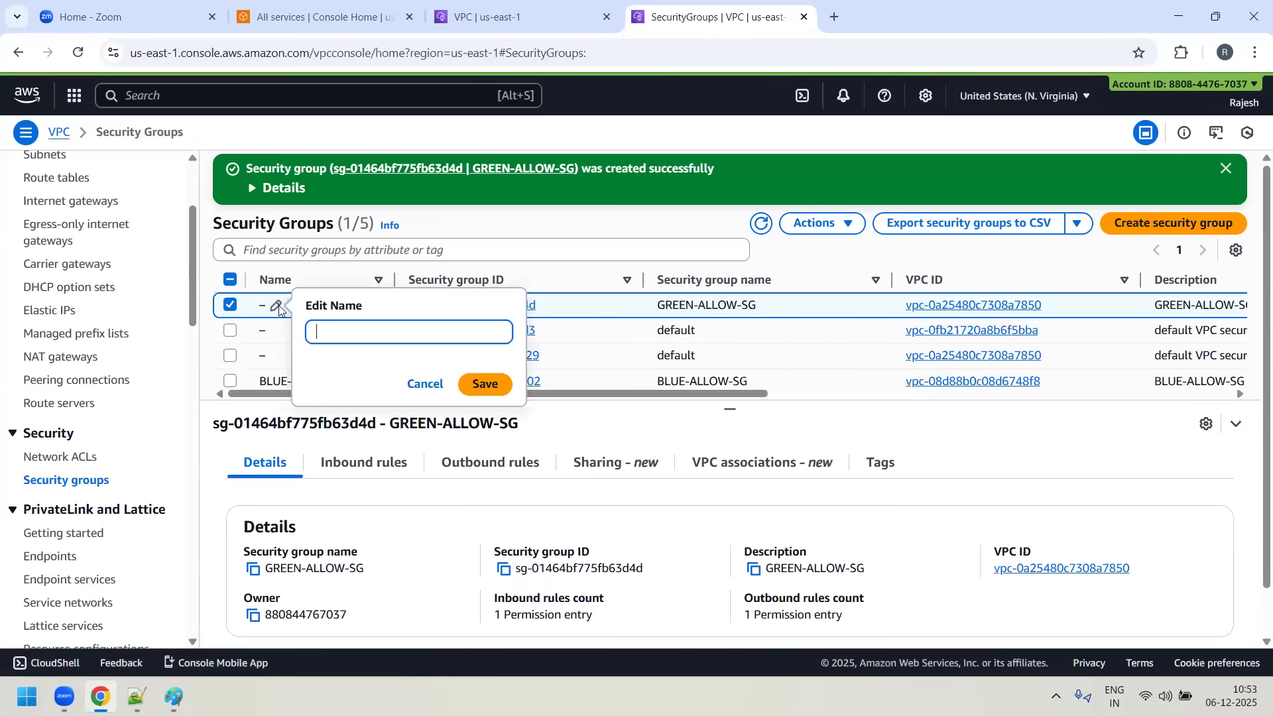
{"action": "type", "text": "GREEN-ALLOW-SG"}
{"action": "left_click", "coordinate": [485, 384]}
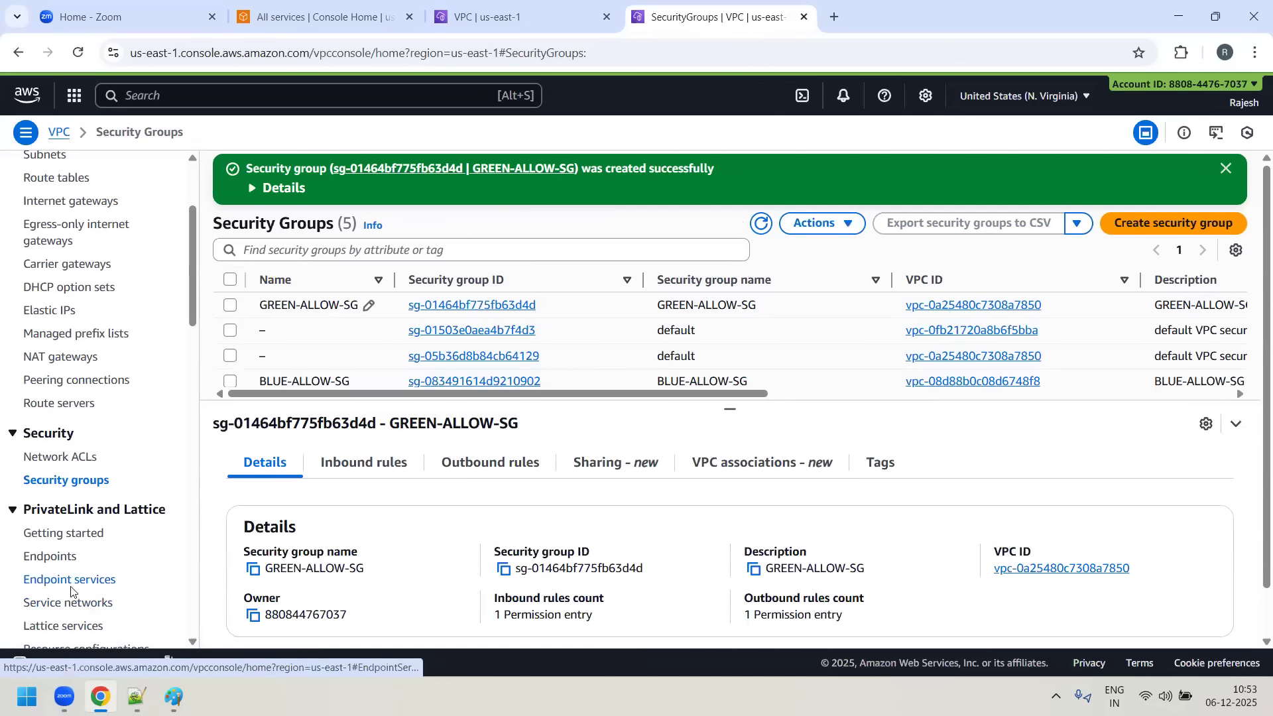
- Switch to the Paint diagram and examine the 10.1.1.10 instance in B-SUBNET-1
{"action": "scroll", "coordinate": [82, 591], "scroll_direction": "up", "scroll_amount": 3}
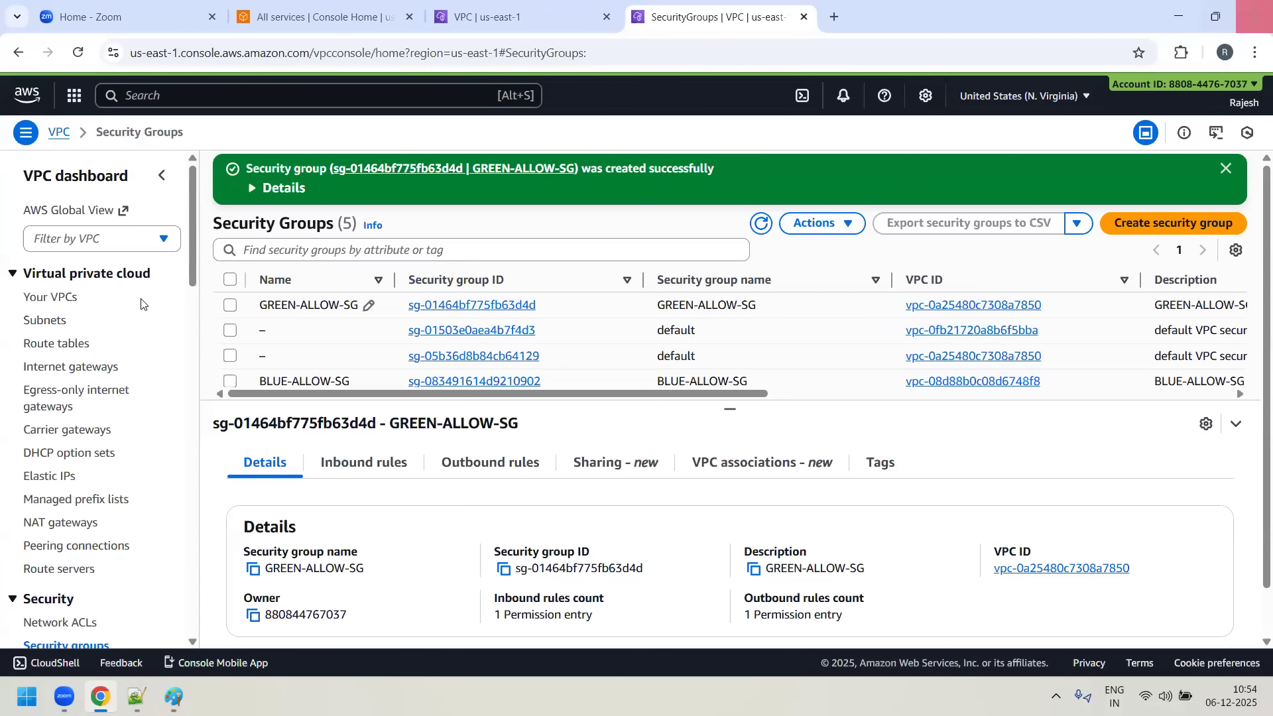
{"action": "left_click", "coordinate": [1255, 16]}
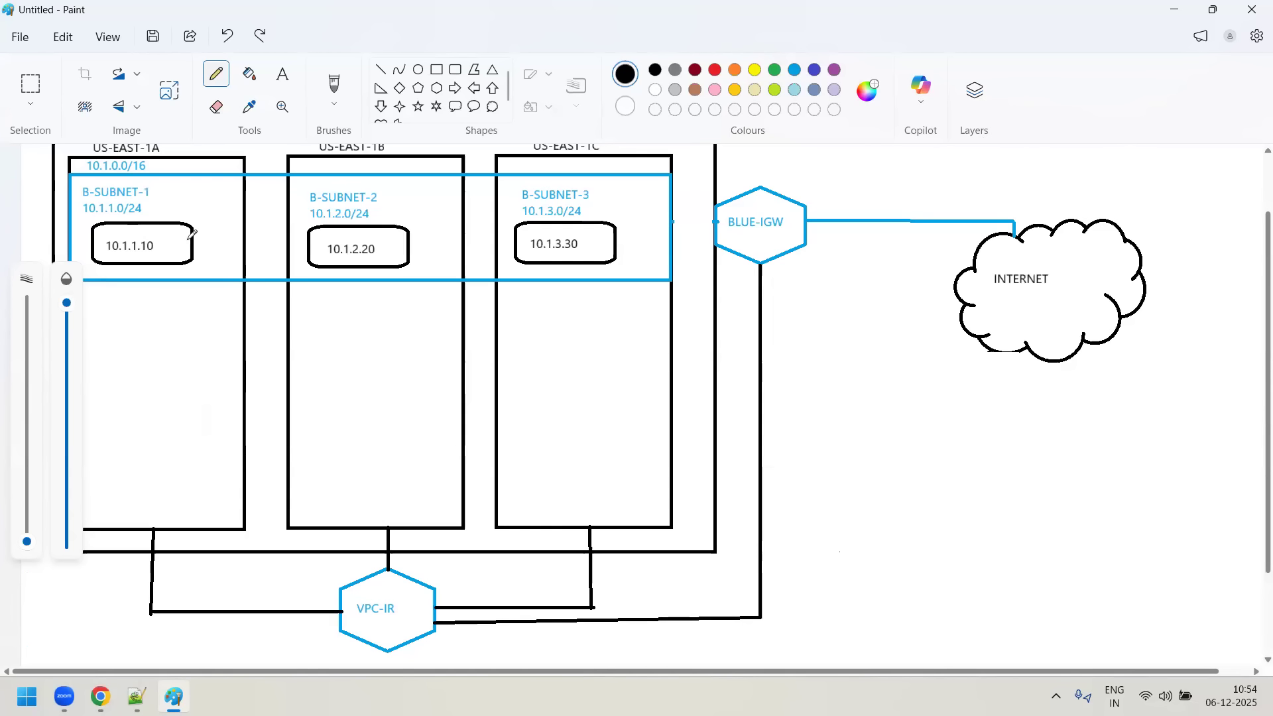
{"action": "left_click", "coordinate": [145, 257]}
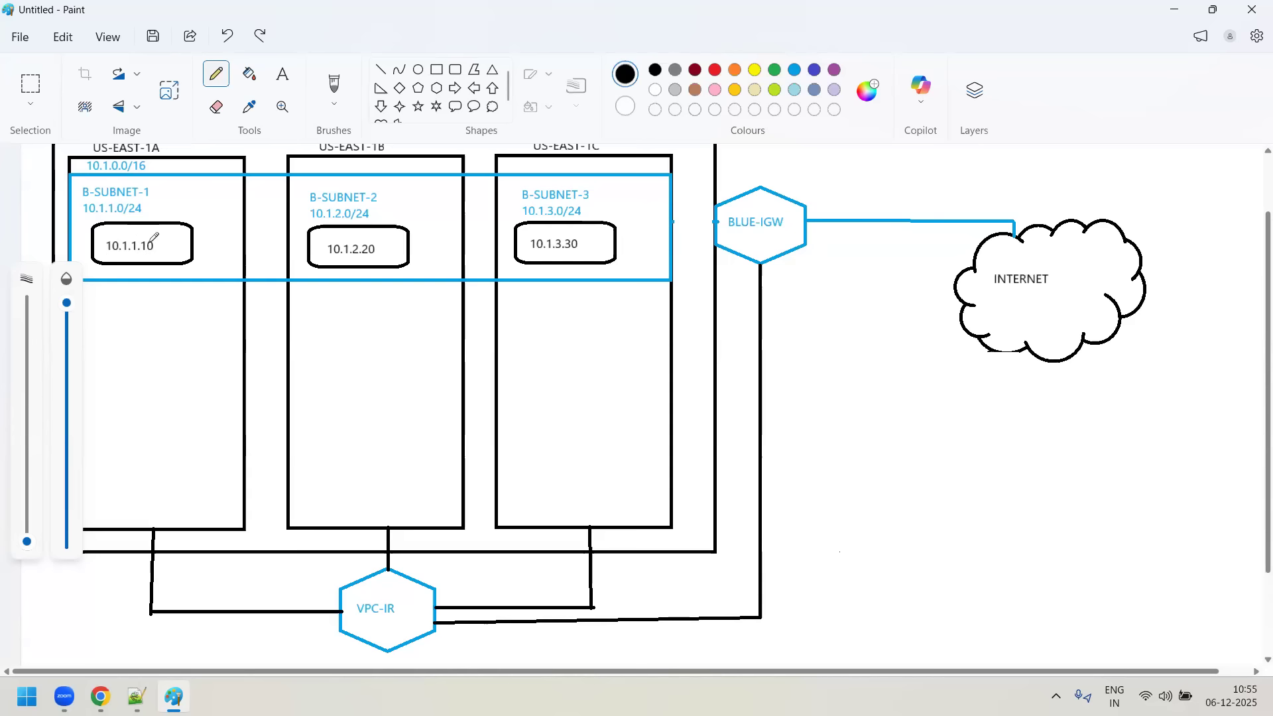
{"action": "left_click", "coordinate": [173, 244]}
{"action": "mouse_move", "coordinate": [174, 696]}
{"action": "left_click", "coordinate": [150, 230]}
- Return to the AWS console in Chrome and review the BLUE-PUBLIC-RT routes and the list of VPCs
{"action": "left_click", "coordinate": [99, 696]}
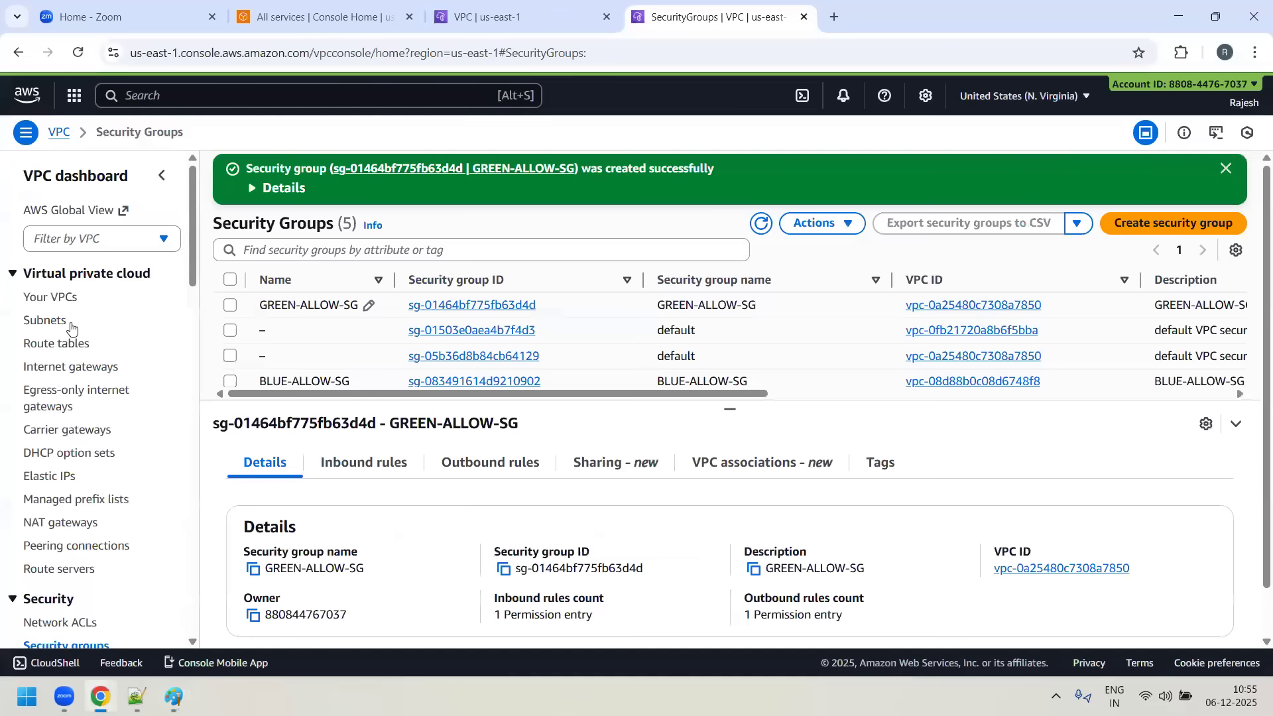
{"action": "left_click", "coordinate": [63, 344]}
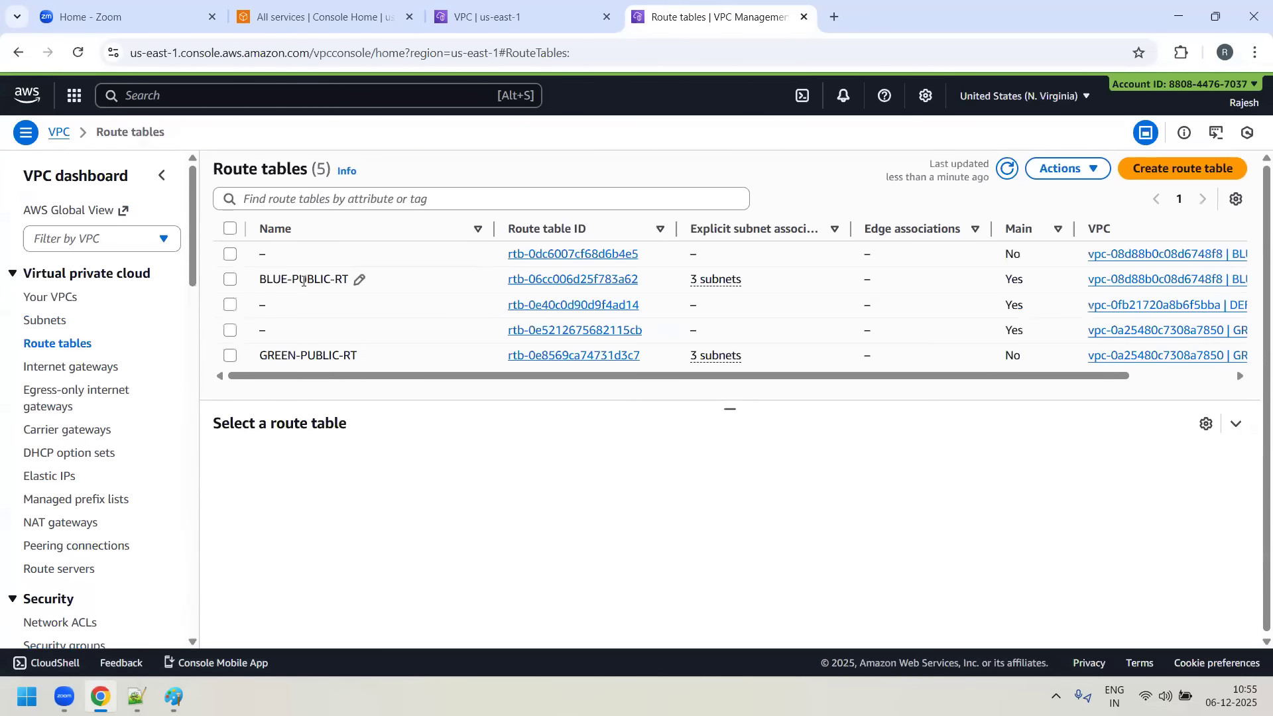
{"action": "left_click", "coordinate": [551, 280]}
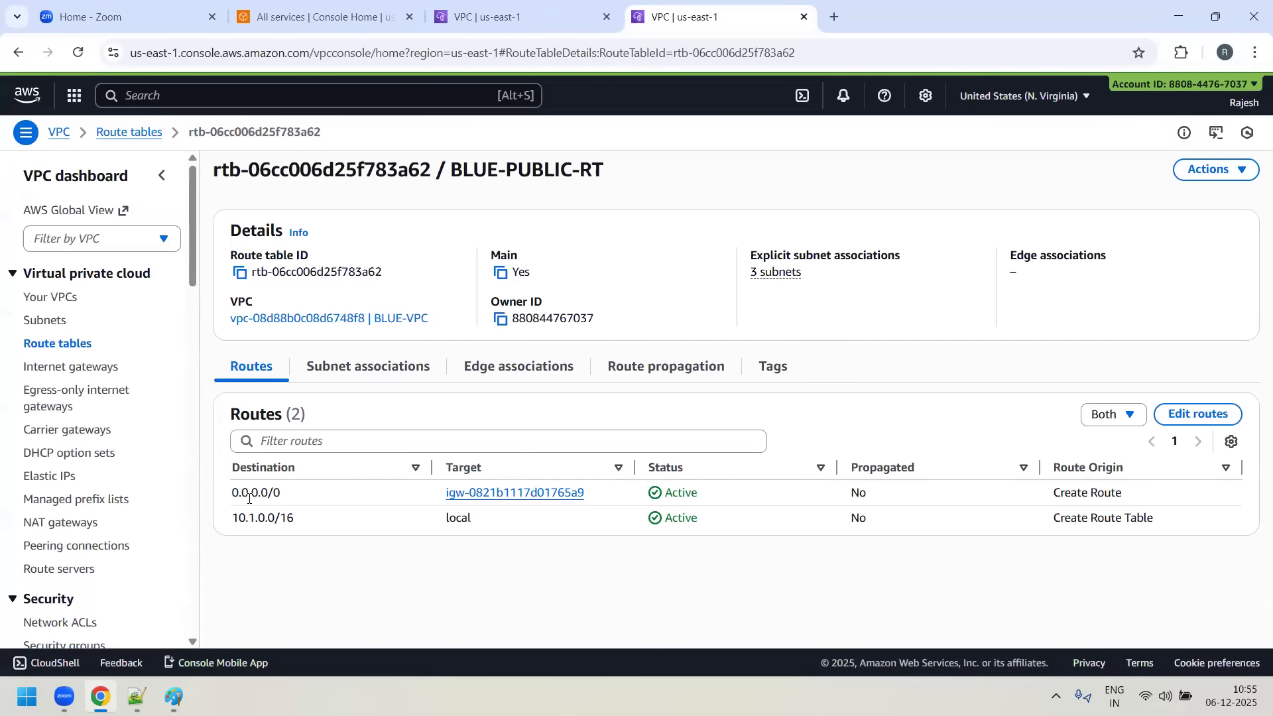
{"action": "left_click_drag", "start_coordinate": [234, 499], "coordinate": [301, 508]}
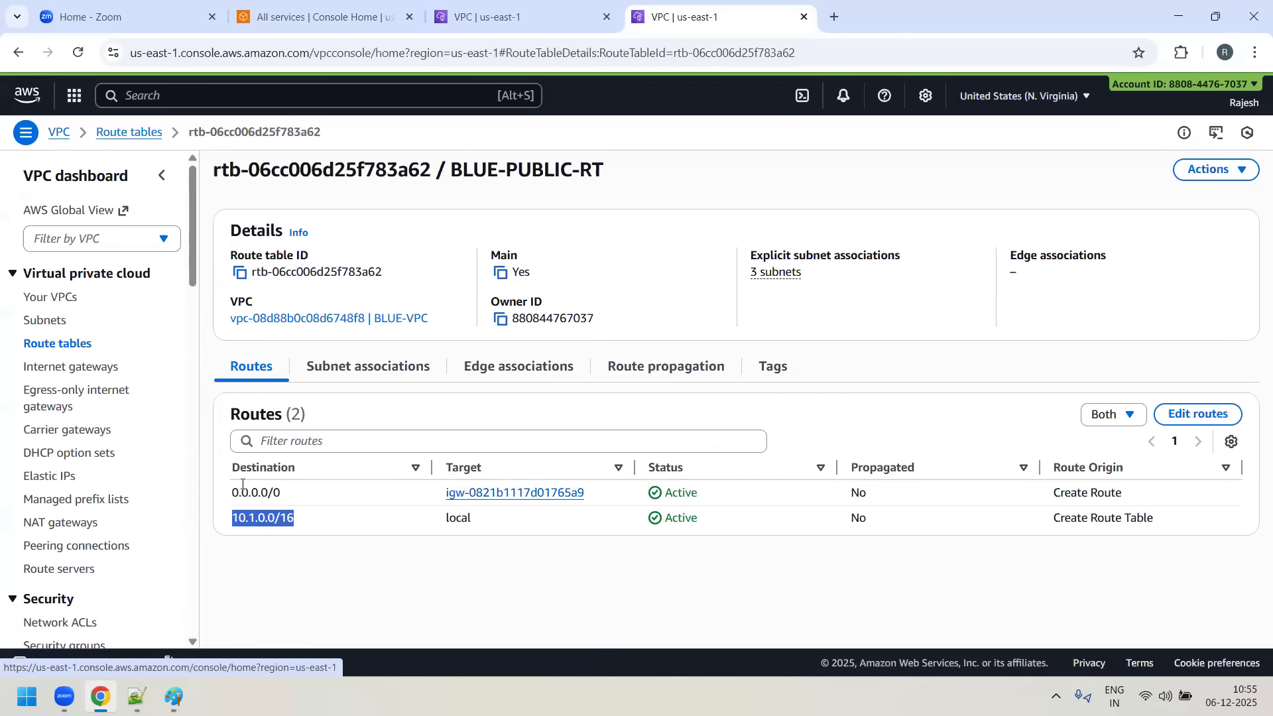
{"action": "left_click", "coordinate": [61, 302]}
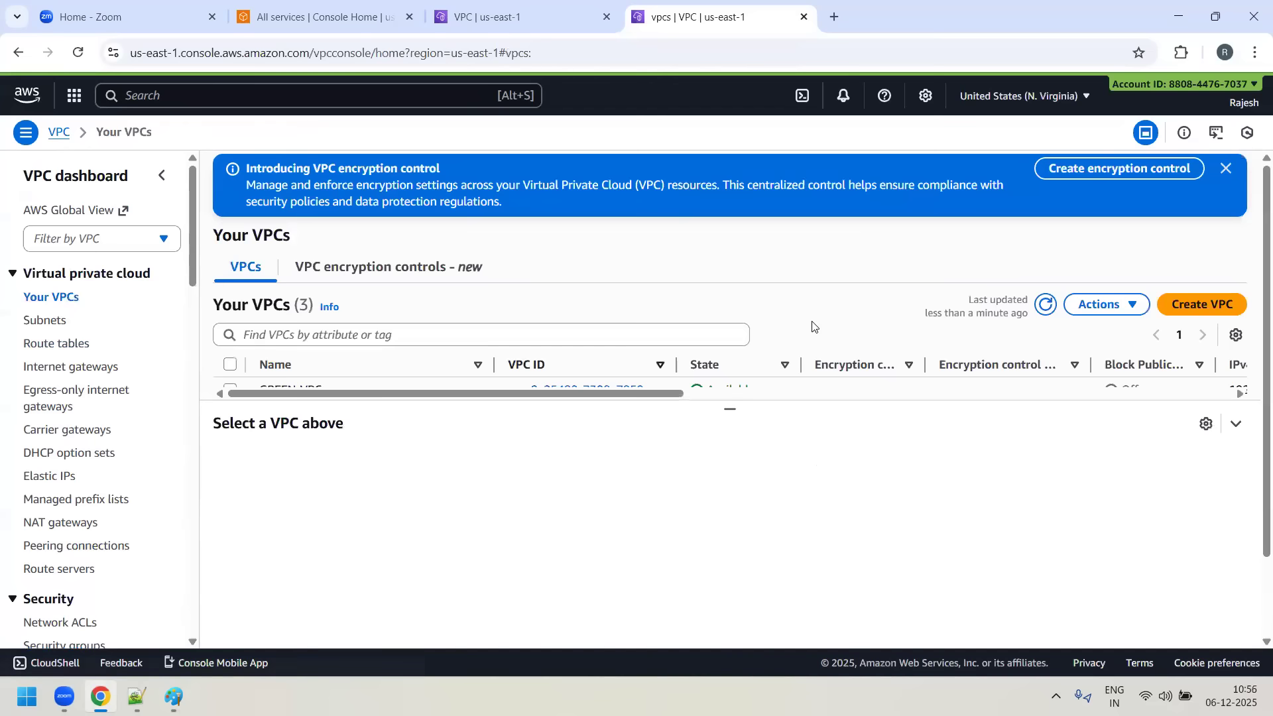
{"action": "left_click", "coordinate": [1226, 169]}
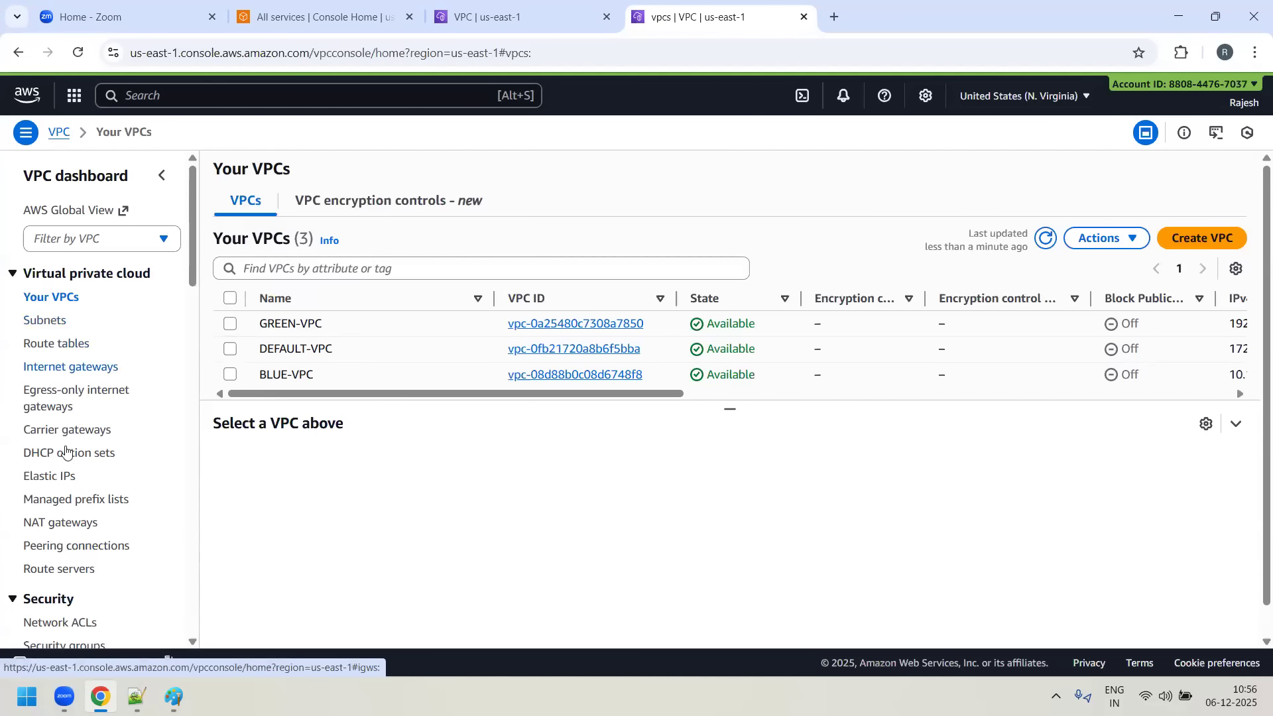
{"action": "scroll", "coordinate": [112, 551], "scroll_direction": "down", "scroll_amount": 2}
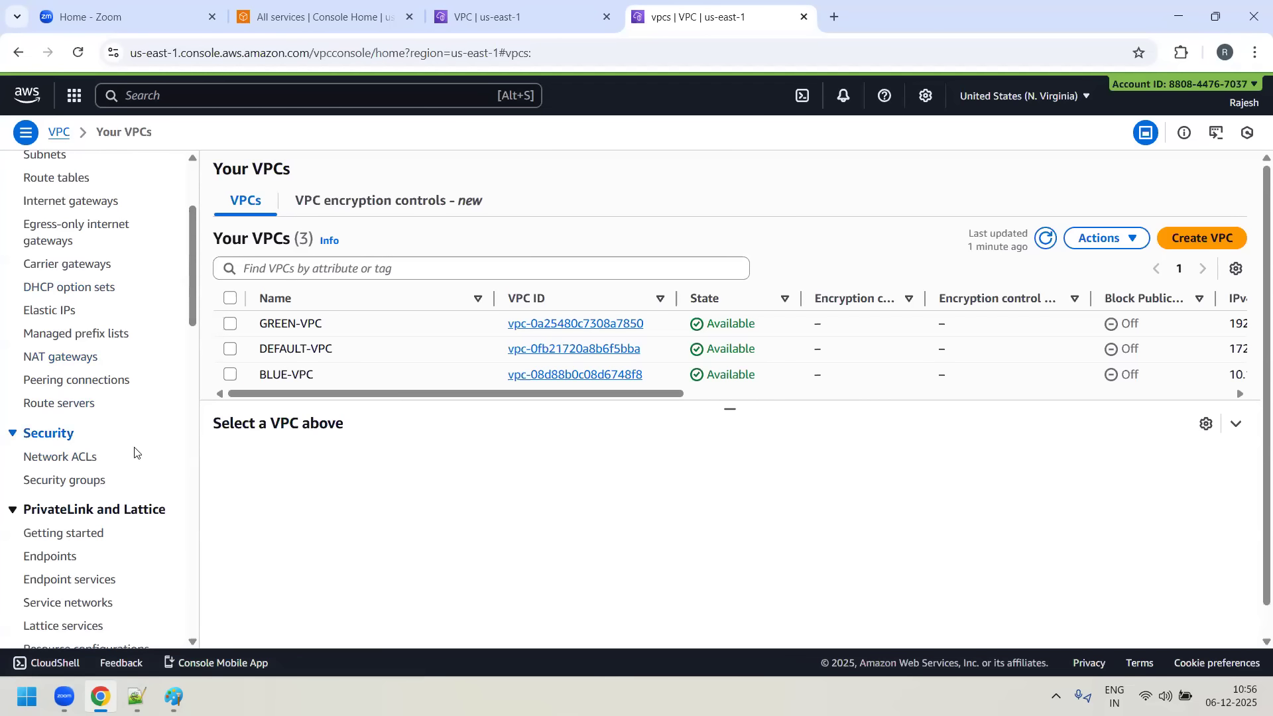
{"action": "scroll", "coordinate": [120, 475], "scroll_direction": "up", "scroll_amount": 3}
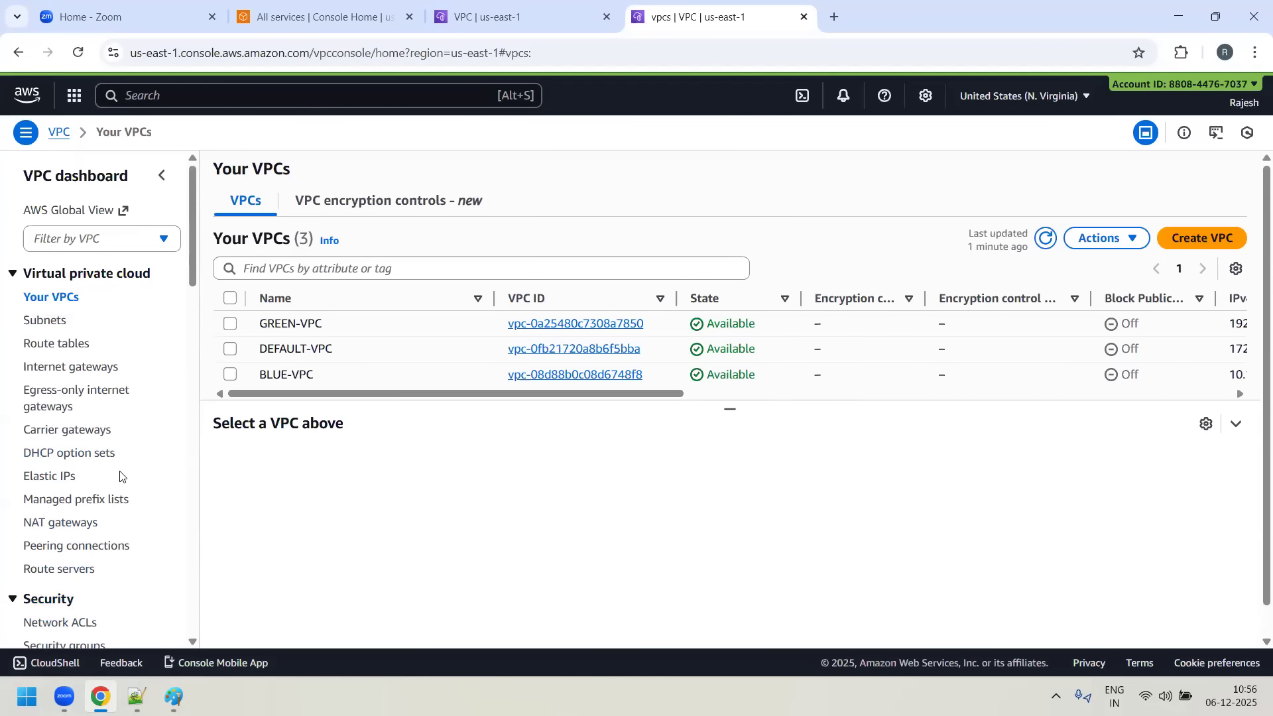
- Switch to Paint and draw a green rectangle across the three availability zone columns below the blue subnet band
{"action": "left_click", "coordinate": [174, 697]}
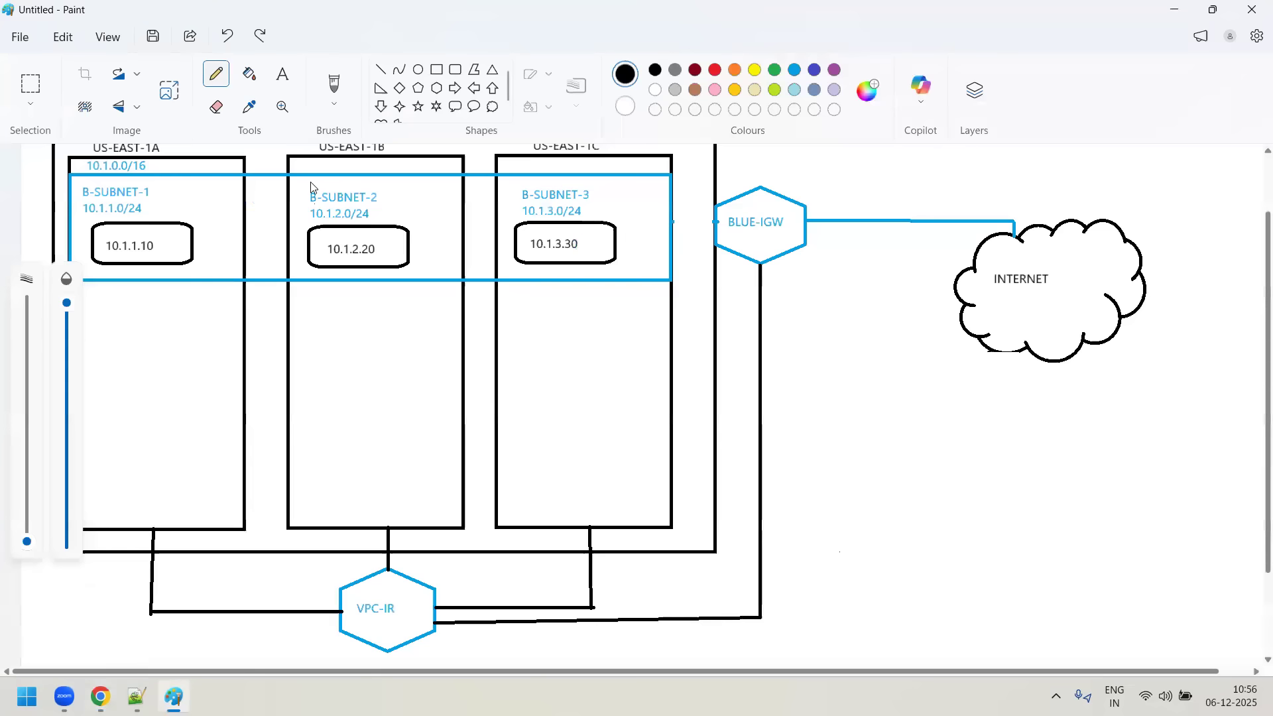
{"action": "left_click", "coordinate": [436, 70]}
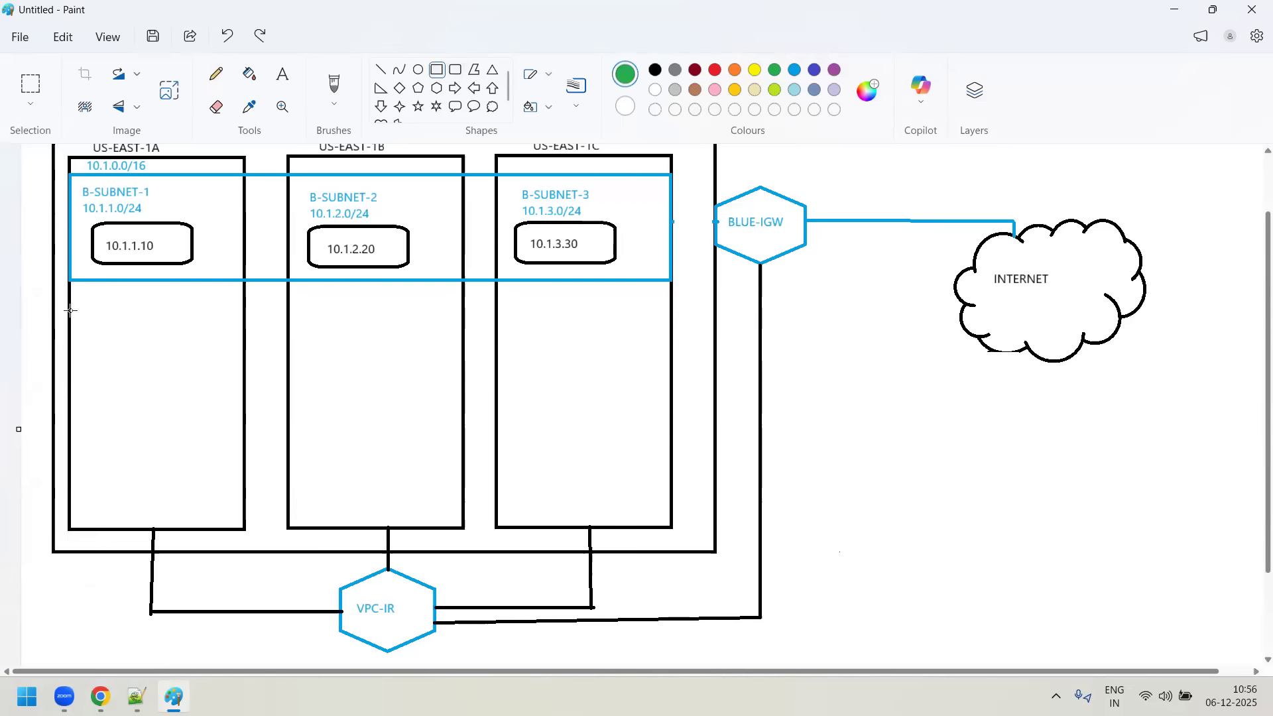
{"action": "mouse_move", "coordinate": [69, 316]}
{"action": "left_mouse_down"}
{"action": "mouse_move", "coordinate": [144, 360]}
{"action": "mouse_move", "coordinate": [269, 375]}
{"action": "left_mouse_up"}
{"action": "left_click_drag", "start_coordinate": [422, 379], "coordinate": [672, 403]}
{"action": "left_click", "coordinate": [732, 337]}
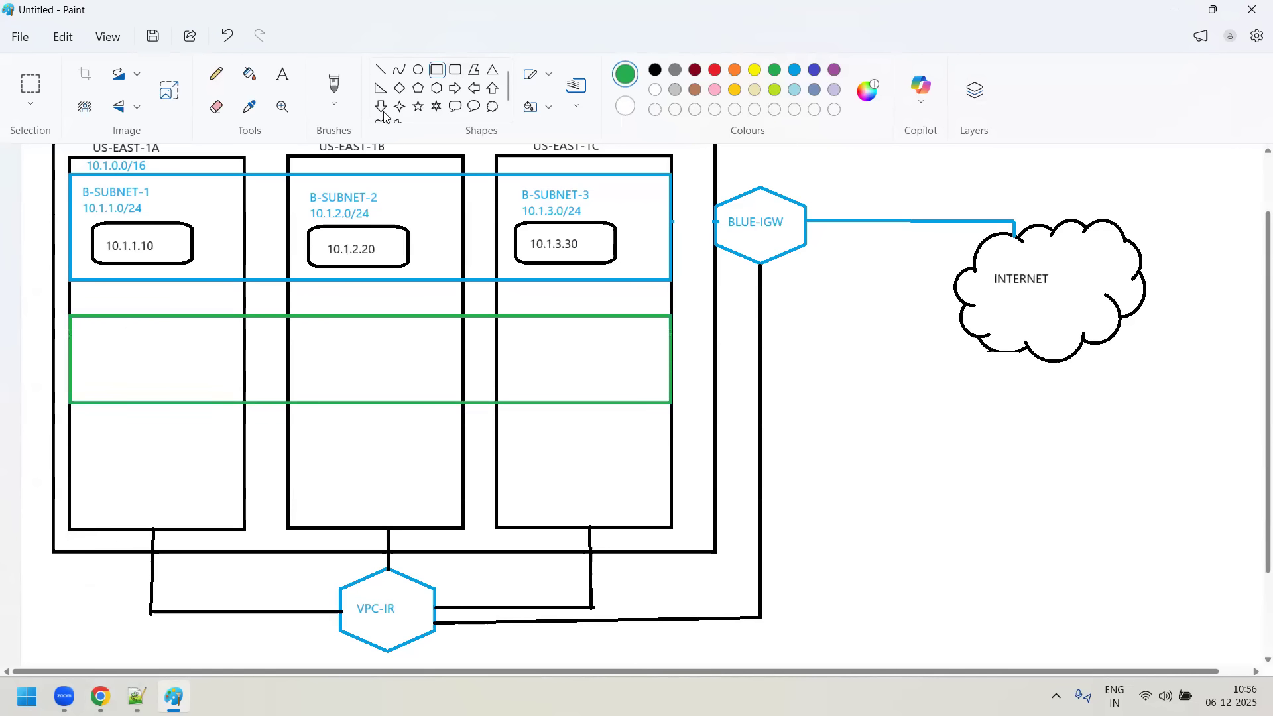
- Add the green text label 192168.0.0/16 just above the green rectangle in the US-EAST-1A column
{"action": "left_click", "coordinate": [283, 74]}
{"action": "left_click", "coordinate": [80, 298]}
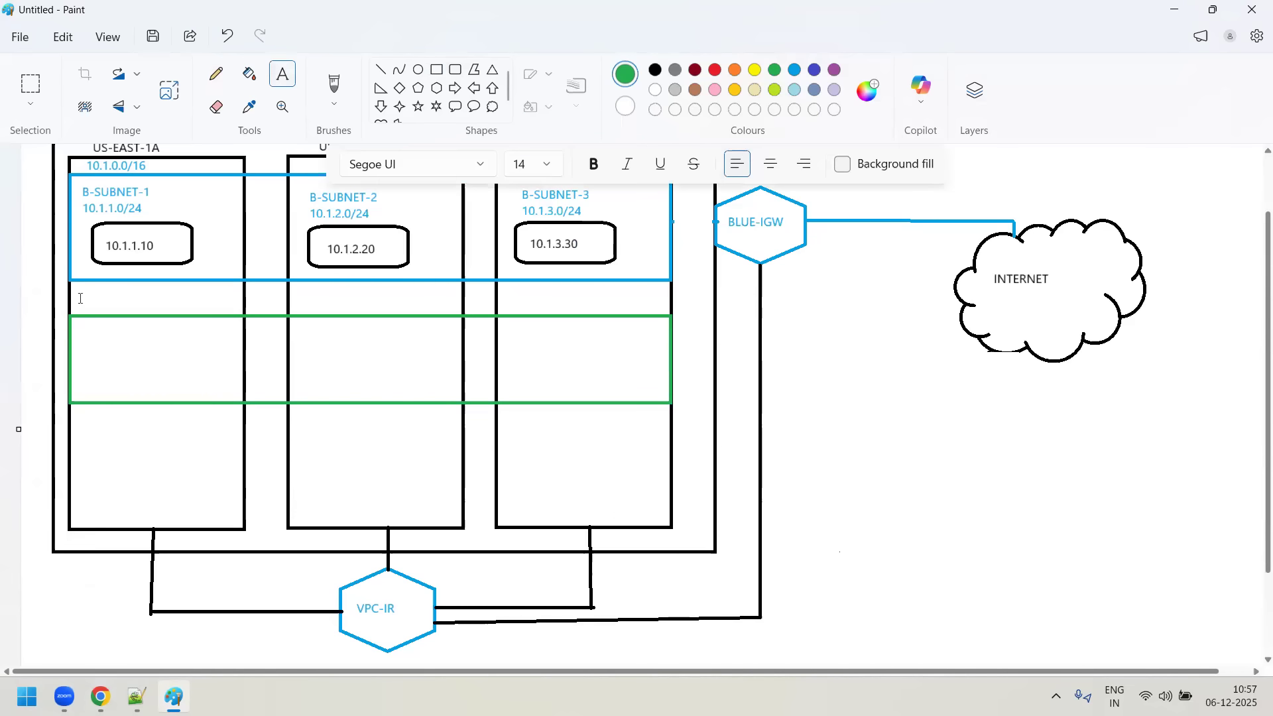
{"action": "type", "text": "19"}
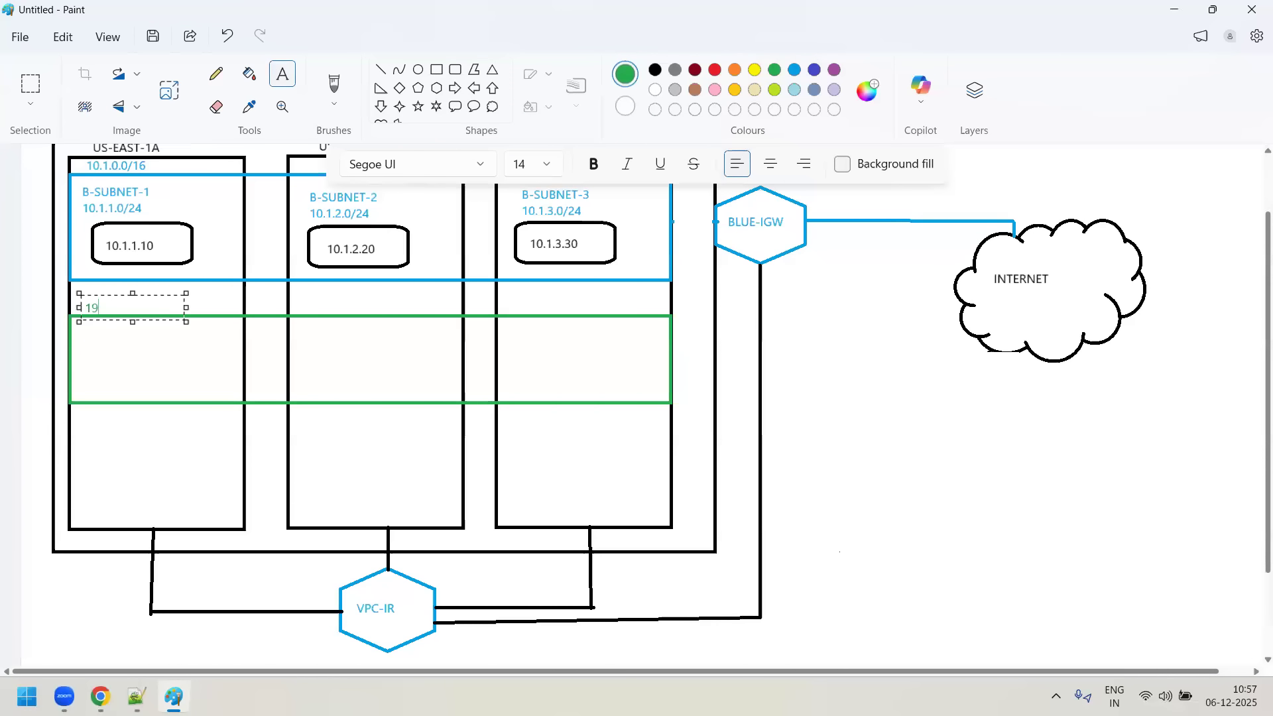
{"action": "type", "text": "2168.0.0"}
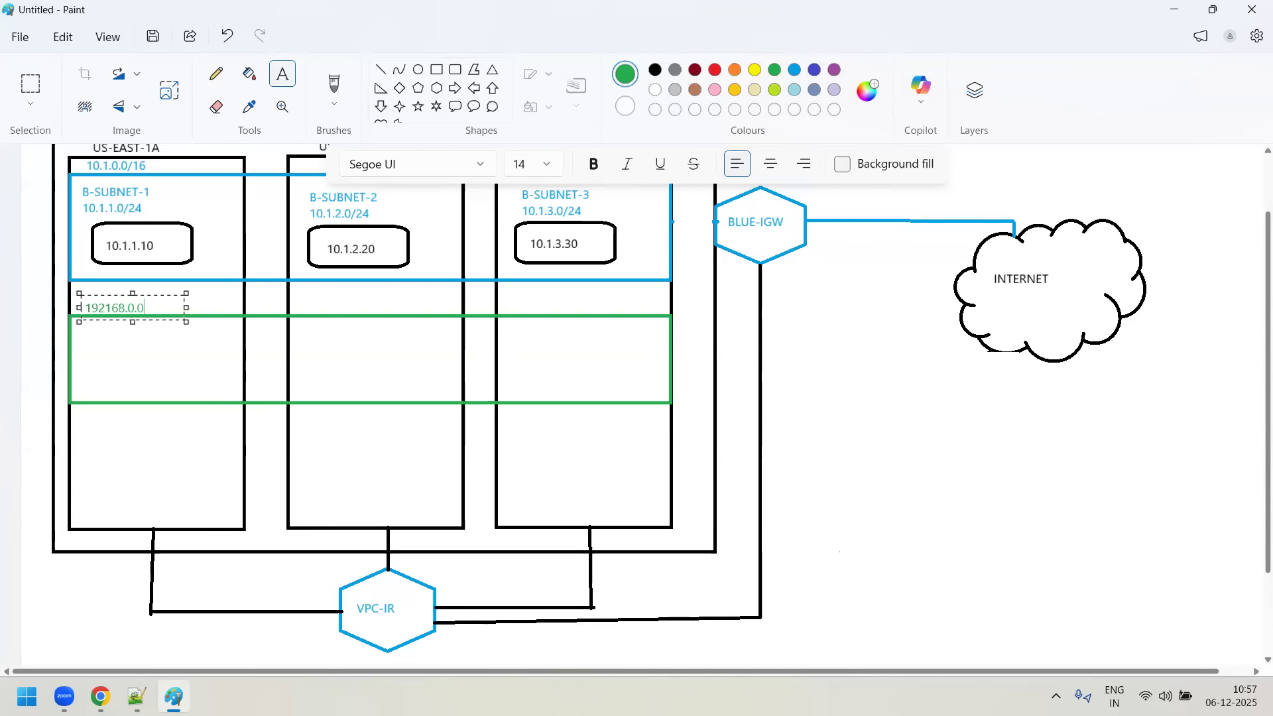
{"action": "type", "text": "/16"}
{"action": "left_click_drag", "start_coordinate": [133, 292], "coordinate": [132, 290]}
- Add the green subnet label 192.168.1.0/24 inside the green rectangle in the US-EAST-1A column
{"action": "left_click", "coordinate": [128, 356]}
{"action": "left_click_drag", "start_coordinate": [85, 325], "coordinate": [191, 351]}
{"action": "type", "text": "192"}
{"action": "mouse_move", "coordinate": [136, 696]}
{"action": "type", "text": "."}
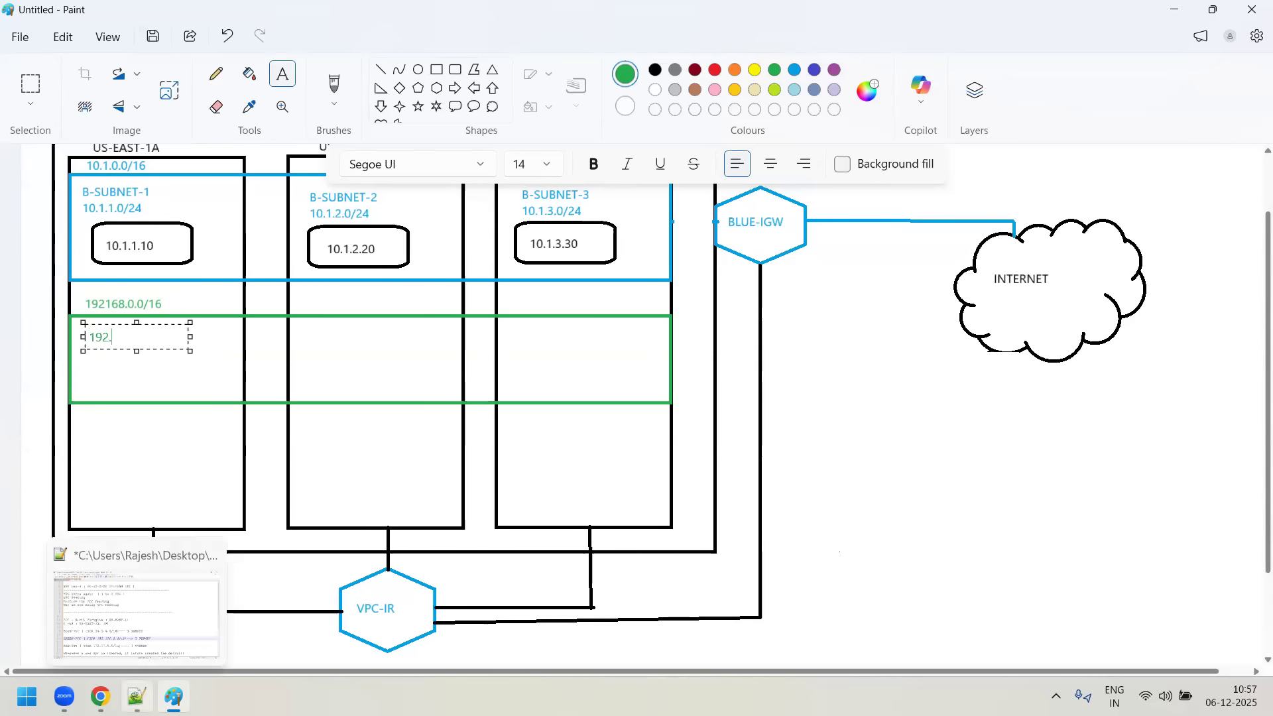
{"action": "type", "text": "158.1.0/24"}
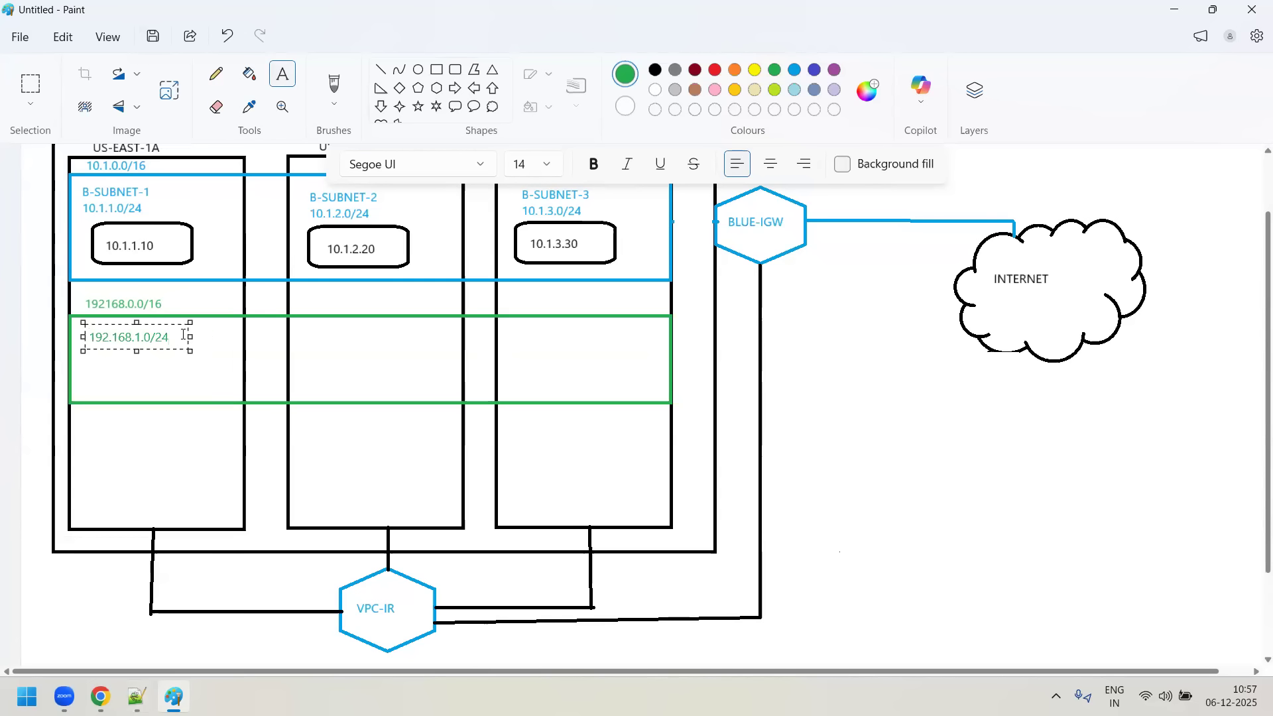
- Copy the 192.168.1.0/24 label into the green rectangle's US-EAST-1B column and change it to 192.168.2.0/24
{"action": "key", "text": "ctrl+a"}
{"action": "key", "text": "ctrl+c"}
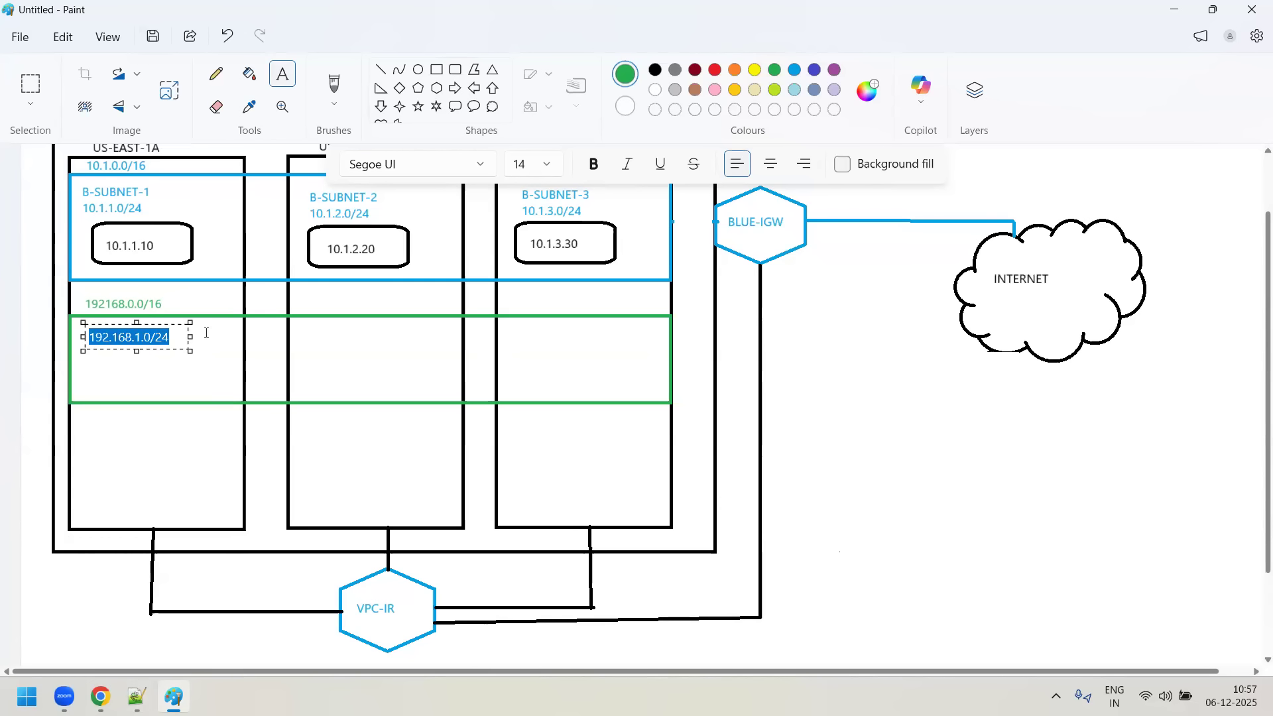
{"action": "left_click", "coordinate": [304, 325]}
{"action": "key", "text": "ctrl+v"}
{"action": "key", "text": "Left"}
{"action": "key", "text": "Left"}
{"action": "key", "text": "Left"}
{"action": "key", "text": "Left"}
{"action": "key", "text": "BackSpace"}
{"action": "type", "text": "2"}
- Paste the subnet label into the green rectangle's US-EAST-1C column and change it to 192.168.3.0/24
{"action": "left_click", "coordinate": [540, 331]}
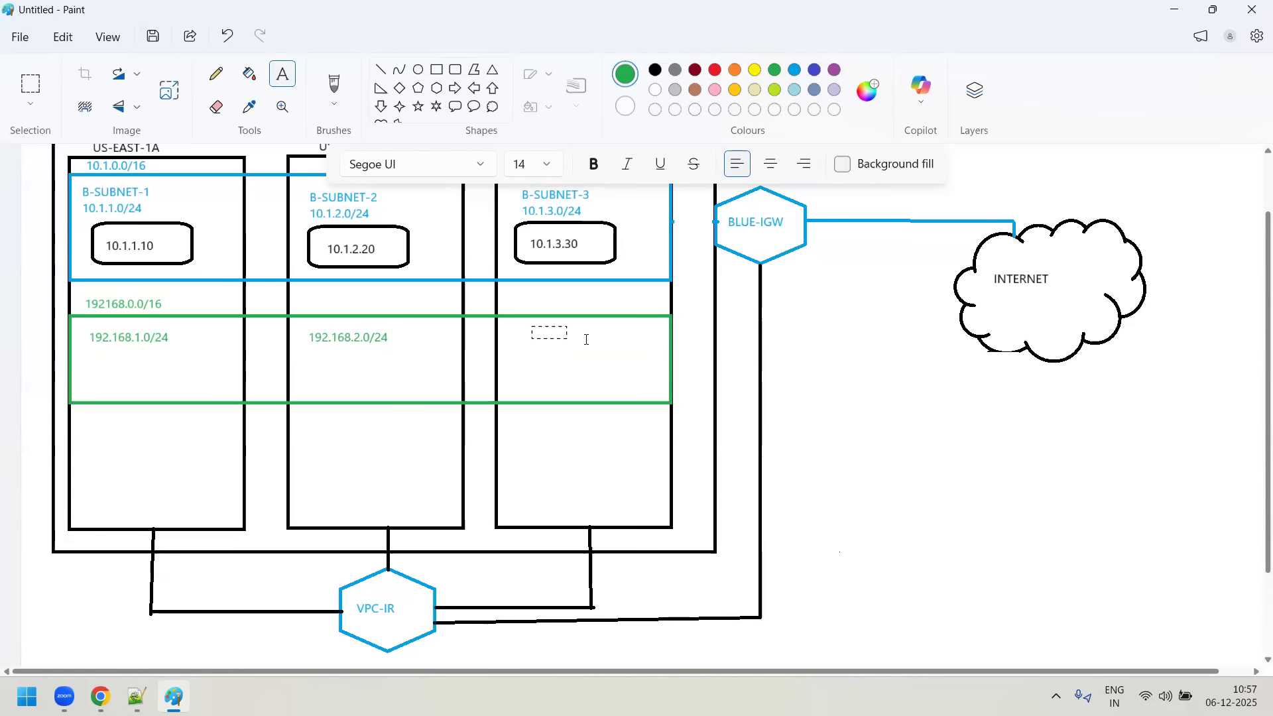
{"action": "left_click_drag", "start_coordinate": [602, 336], "coordinate": [602, 337]}
{"action": "key", "text": "ctrl+v"}
{"action": "key", "text": "Left"}
{"action": "key", "text": "Left"}
{"action": "key", "text": "Left"}
{"action": "key", "text": "Left"}
{"action": "key", "text": "Left"}
{"action": "key", "text": "BackSpace"}
{"action": "type", "text": "3"}
{"action": "left_click", "coordinate": [19, 429]}
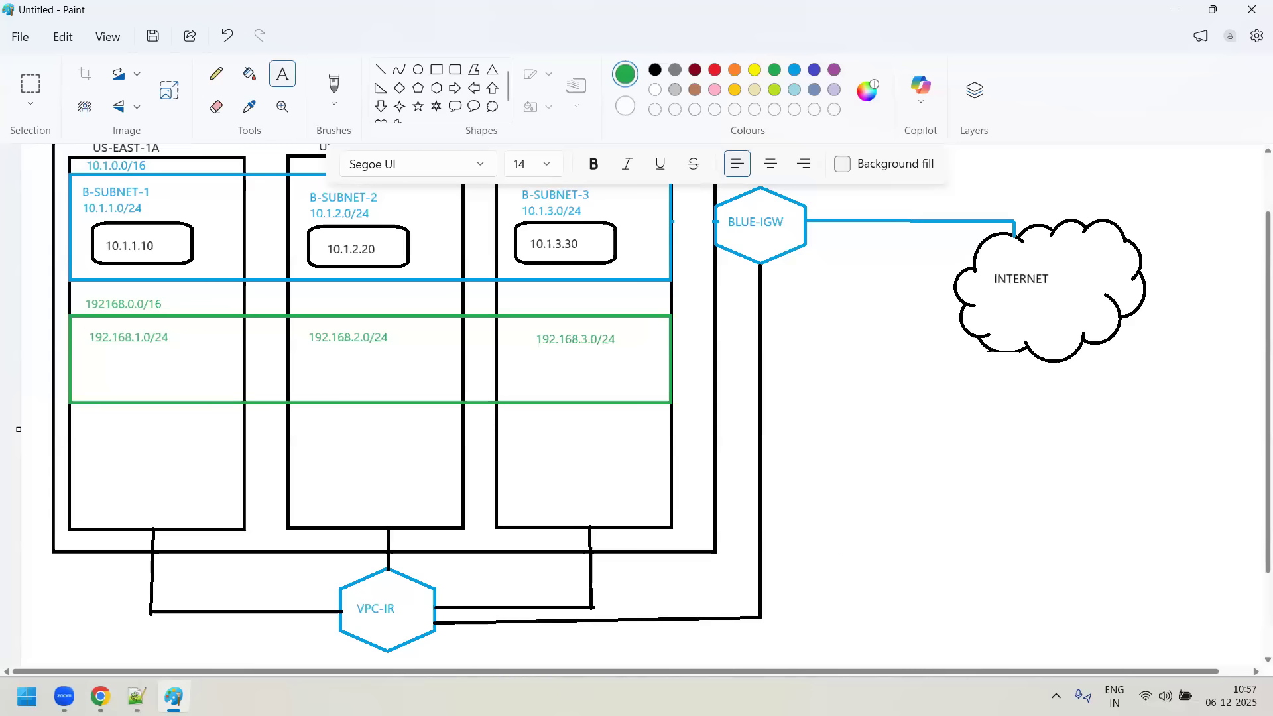
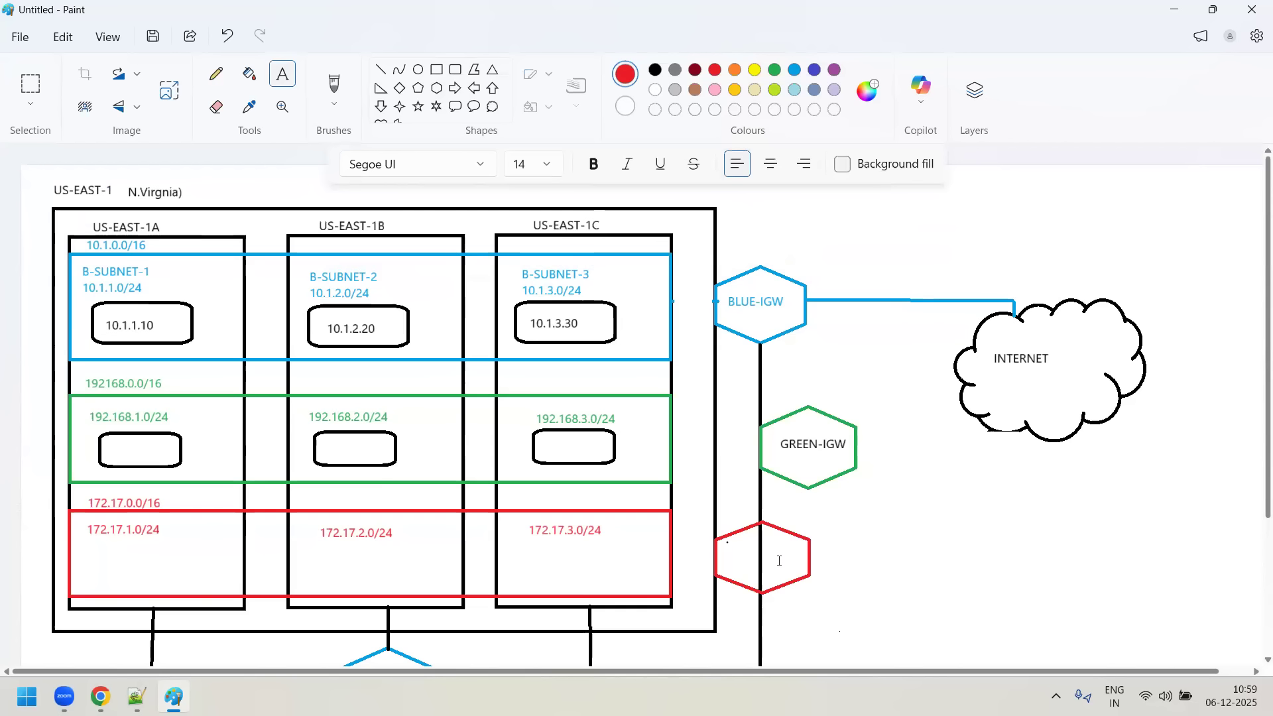
- Enter the text label RED-IGW in red inside the red hexagon
{"action": "type", "text": "RED-IGW"}
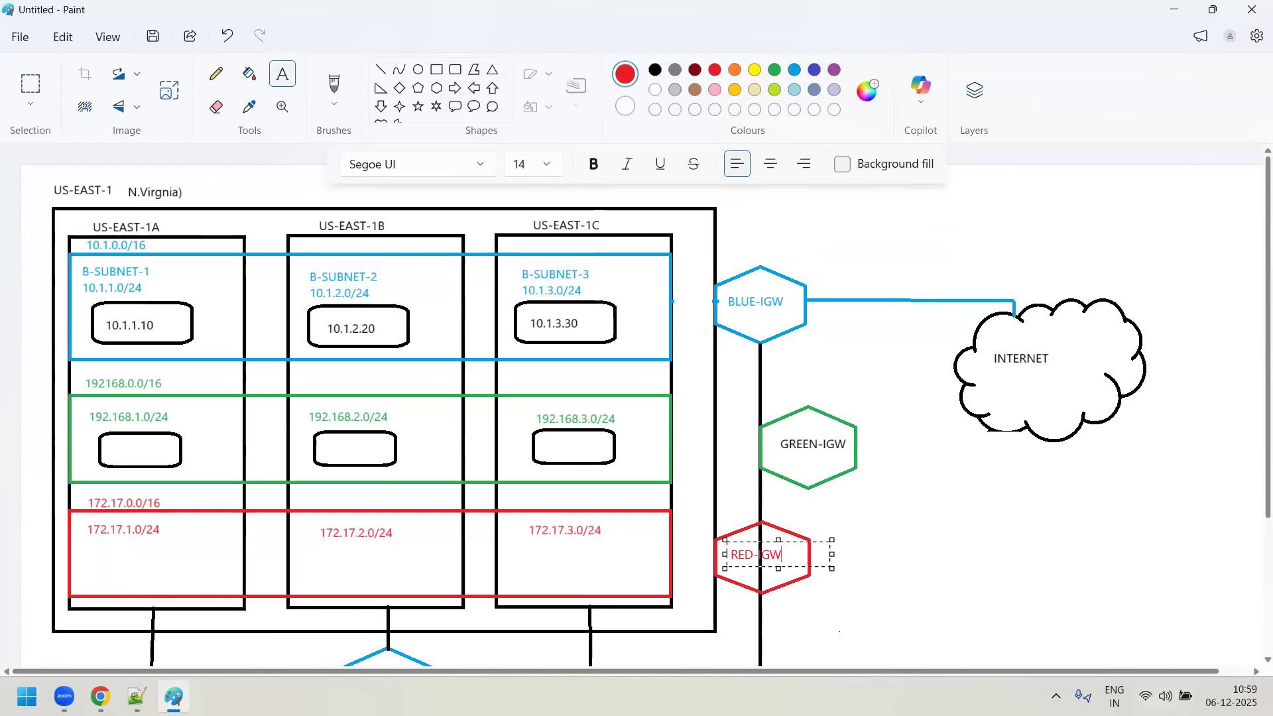
- Move the green hexagon with its GREEN-IGW label against the outer US-EAST-1 border, between the BLUE-IGW and RED-IGW hexagons
{"action": "left_click", "coordinate": [215, 106]}
{"action": "left_click_drag", "start_coordinate": [757, 410], "coordinate": [879, 500]}
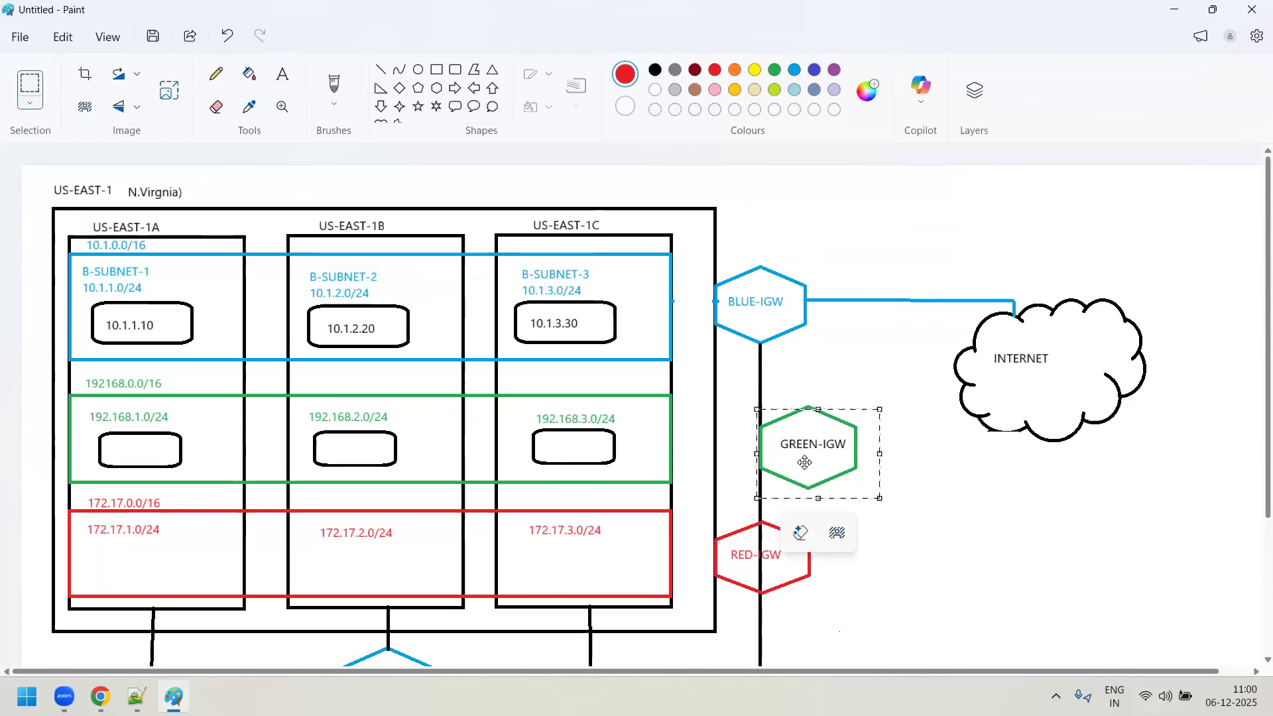
{"action": "left_click_drag", "start_coordinate": [805, 462], "coordinate": [767, 456]}
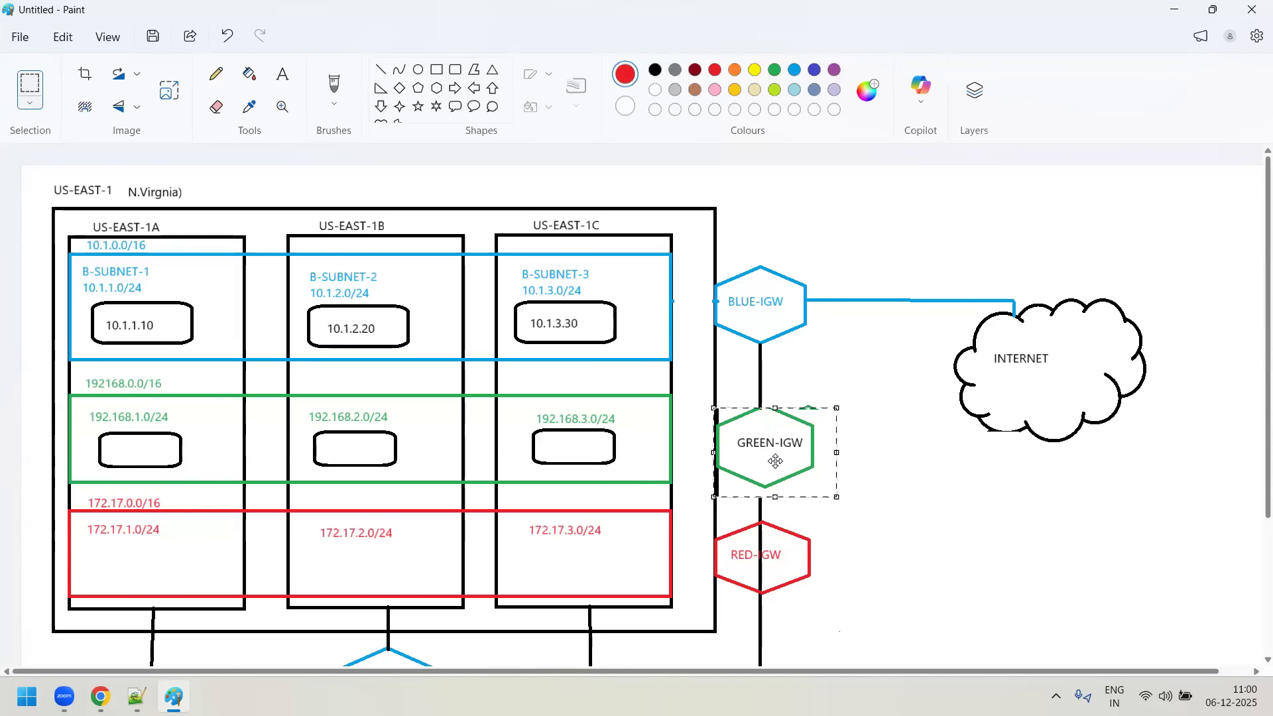
{"action": "left_click", "coordinate": [968, 521]}
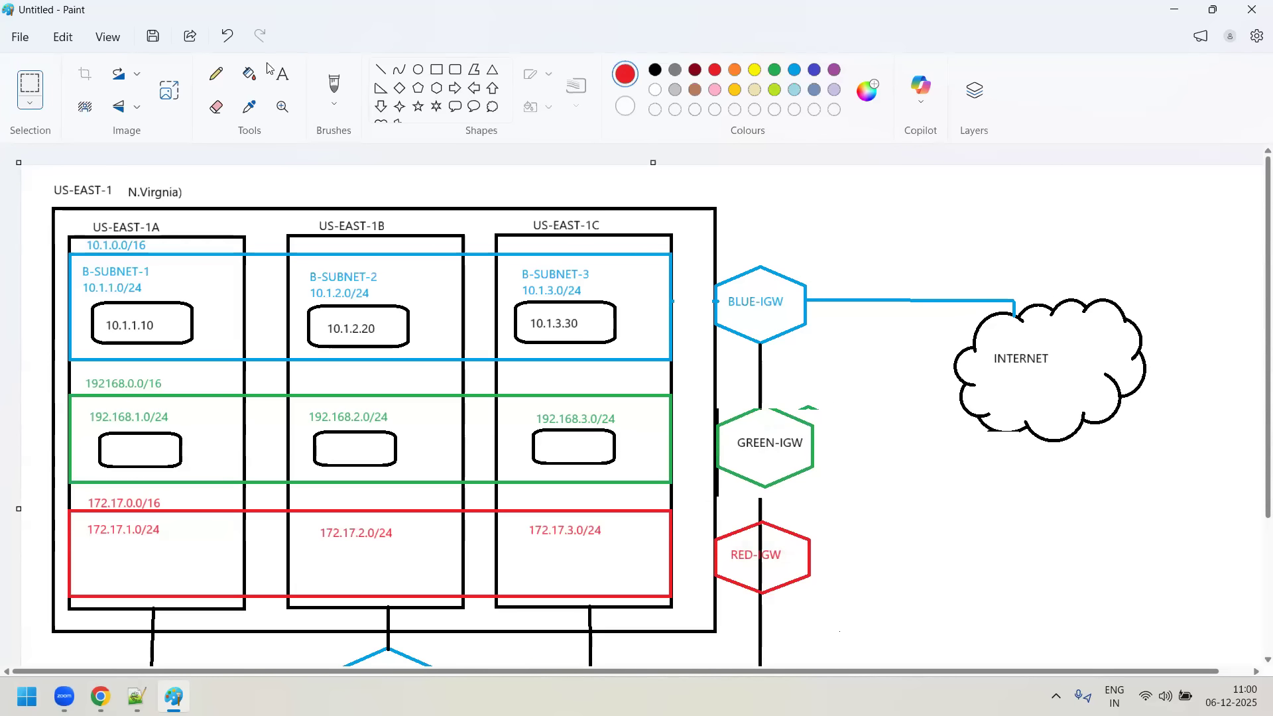
- Draw green lines connecting the green rectangle to the GREEN-IGW hexagon and the hexagon to the INTERNET cloud
{"action": "left_click", "coordinate": [381, 69]}
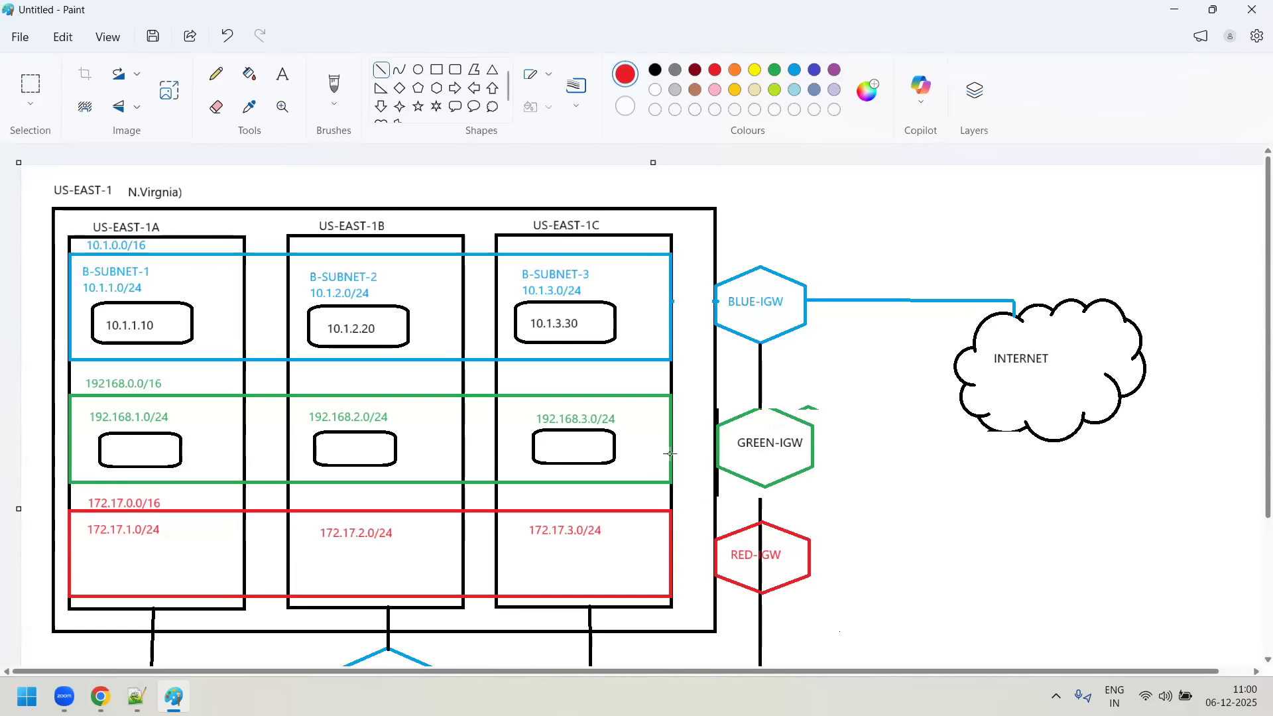
{"action": "left_click_drag", "start_coordinate": [677, 458], "coordinate": [717, 457]}
{"action": "left_click", "coordinate": [775, 69]}
{"action": "mouse_move", "coordinate": [815, 456]}
{"action": "left_mouse_down"}
{"action": "mouse_move", "coordinate": [1029, 455]}
{"action": "mouse_move", "coordinate": [1028, 434]}
{"action": "left_mouse_up"}
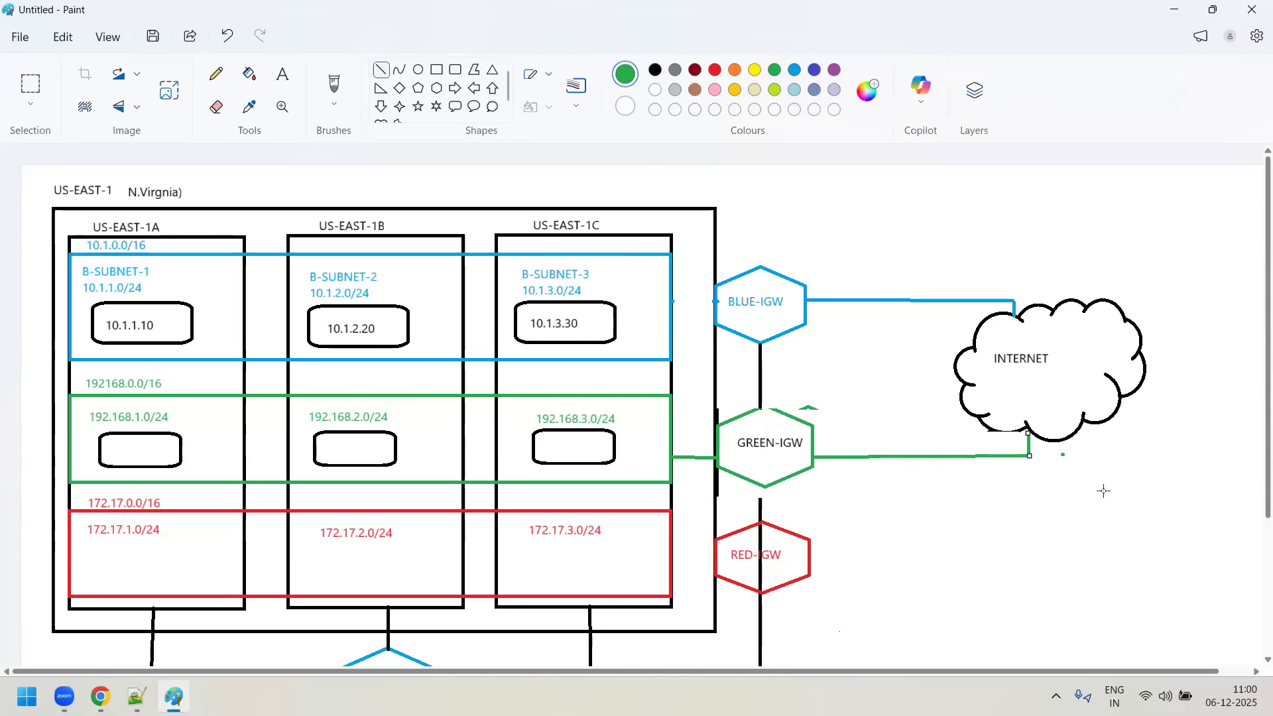
- Draw red lines connecting the red rectangle to the RED-IGW hexagon and the hexagon to the INTERNET cloud
{"action": "left_click", "coordinate": [715, 70]}
{"action": "left_click_drag", "start_coordinate": [672, 564], "coordinate": [716, 565]}
{"action": "mouse_move", "coordinate": [810, 562]}
{"action": "left_mouse_down"}
{"action": "mouse_move", "coordinate": [1061, 549]}
{"action": "mouse_move", "coordinate": [1082, 562]}
{"action": "mouse_move", "coordinate": [1058, 462]}
{"action": "mouse_move", "coordinate": [1073, 437]}
{"action": "left_mouse_up"}
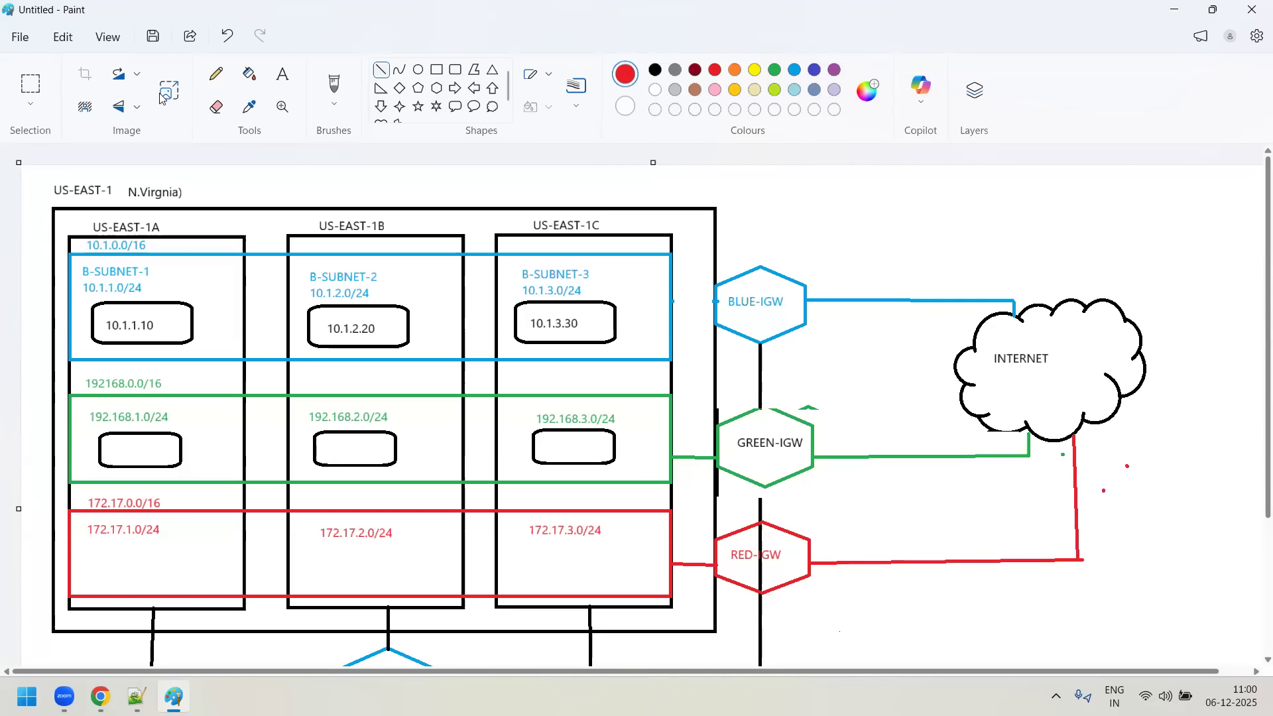
{"action": "left_click", "coordinate": [214, 109]}
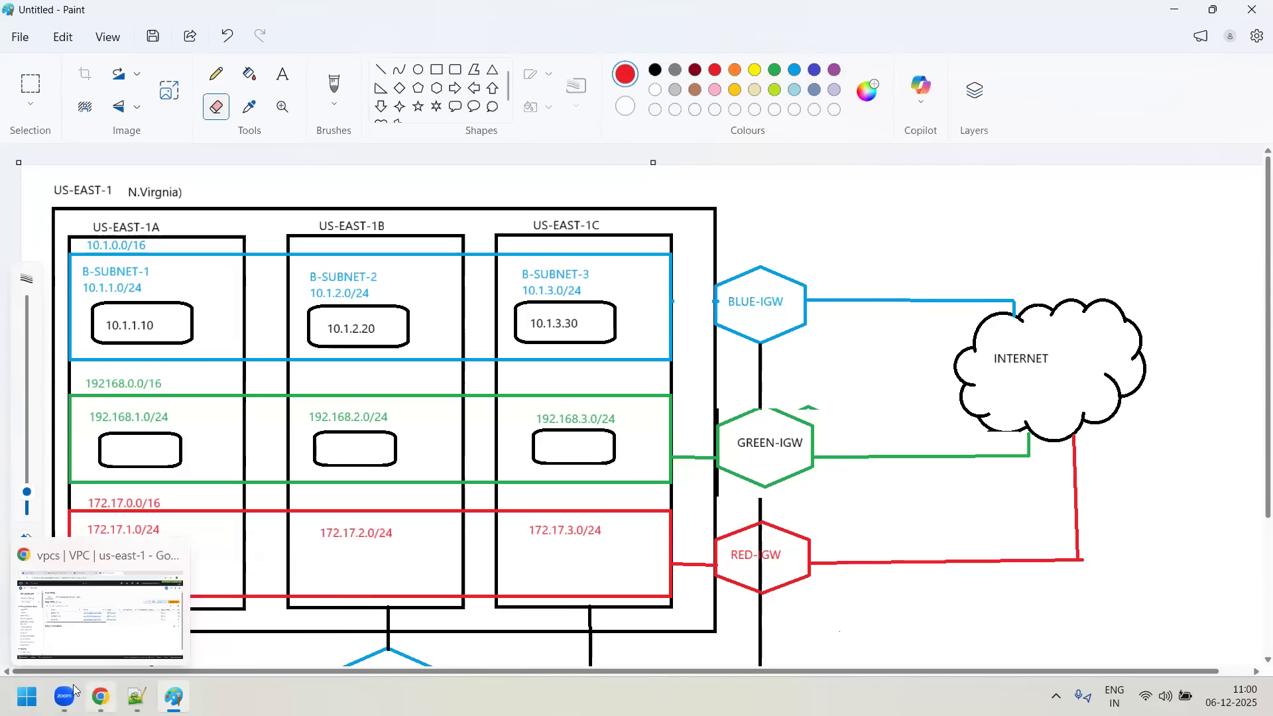
- Switch to the AWS console in Chrome and start a VPC named RED-VPC with IPv4 CIDR 172.17.0.0/16
{"action": "left_click", "coordinate": [101, 696]}
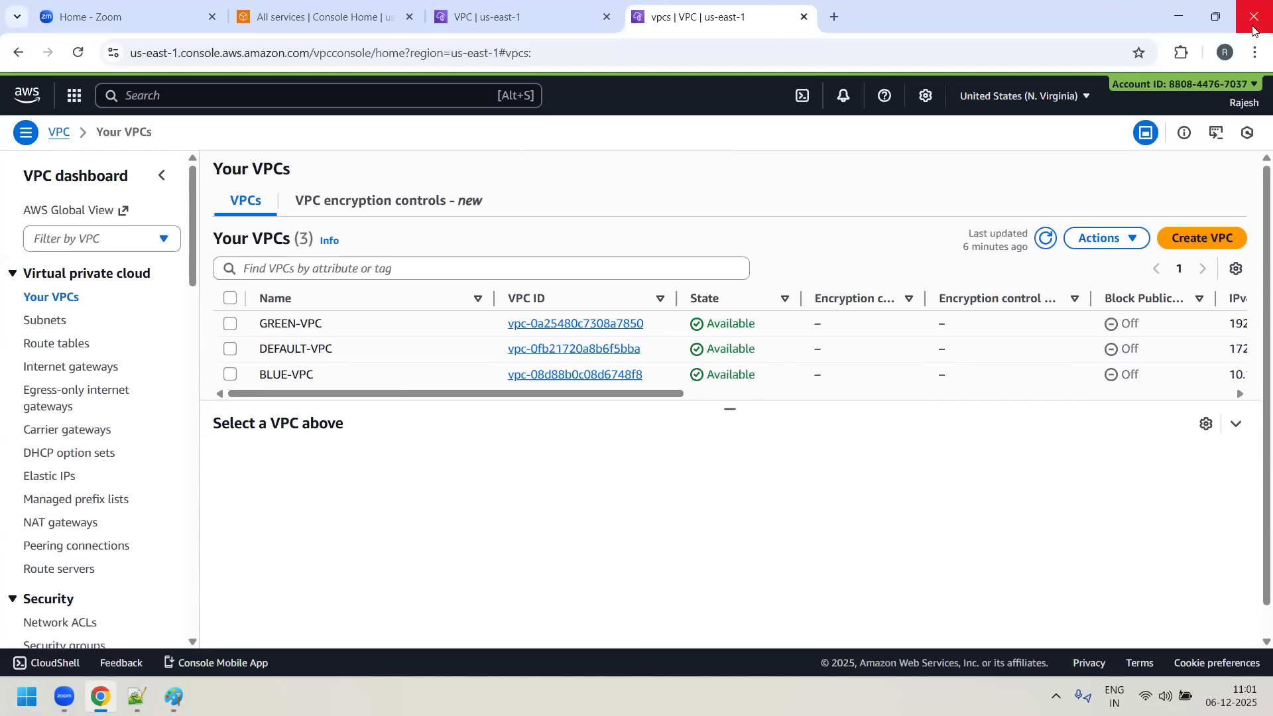
{"action": "left_click", "coordinate": [1203, 242]}
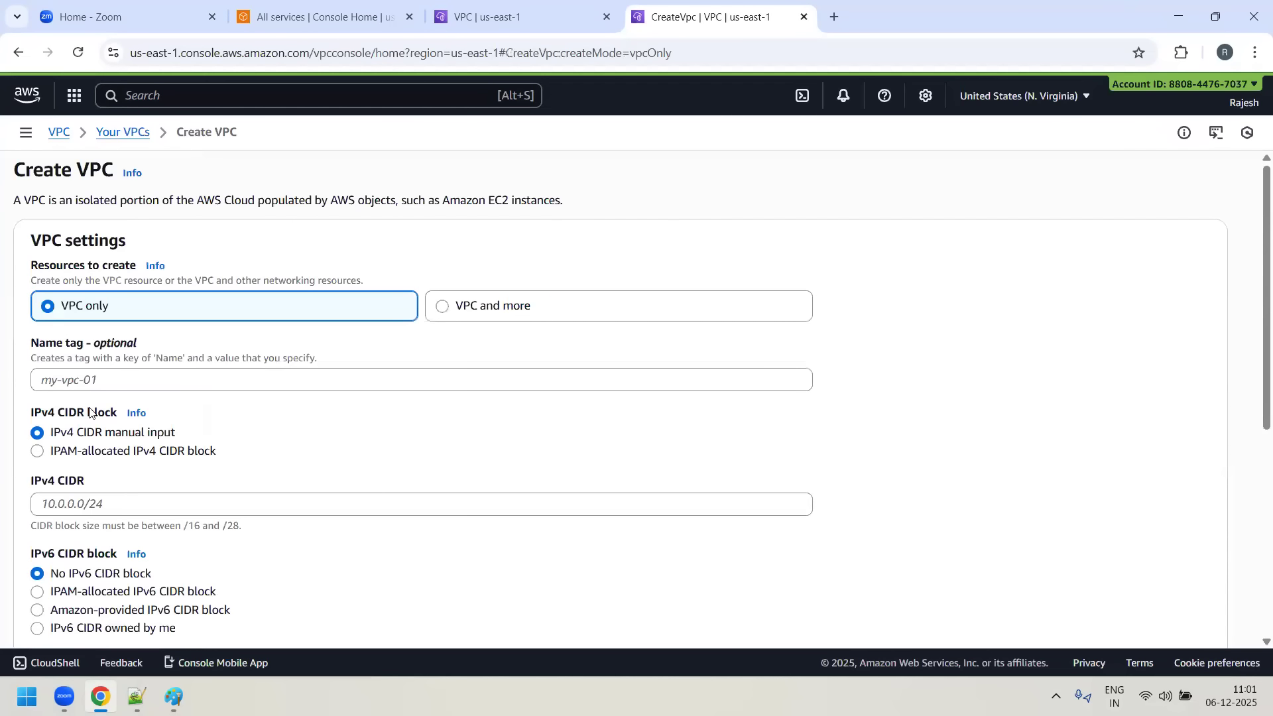
{"action": "type", "text": "RED"}
{"action": "mouse_move", "coordinate": [100, 696]}
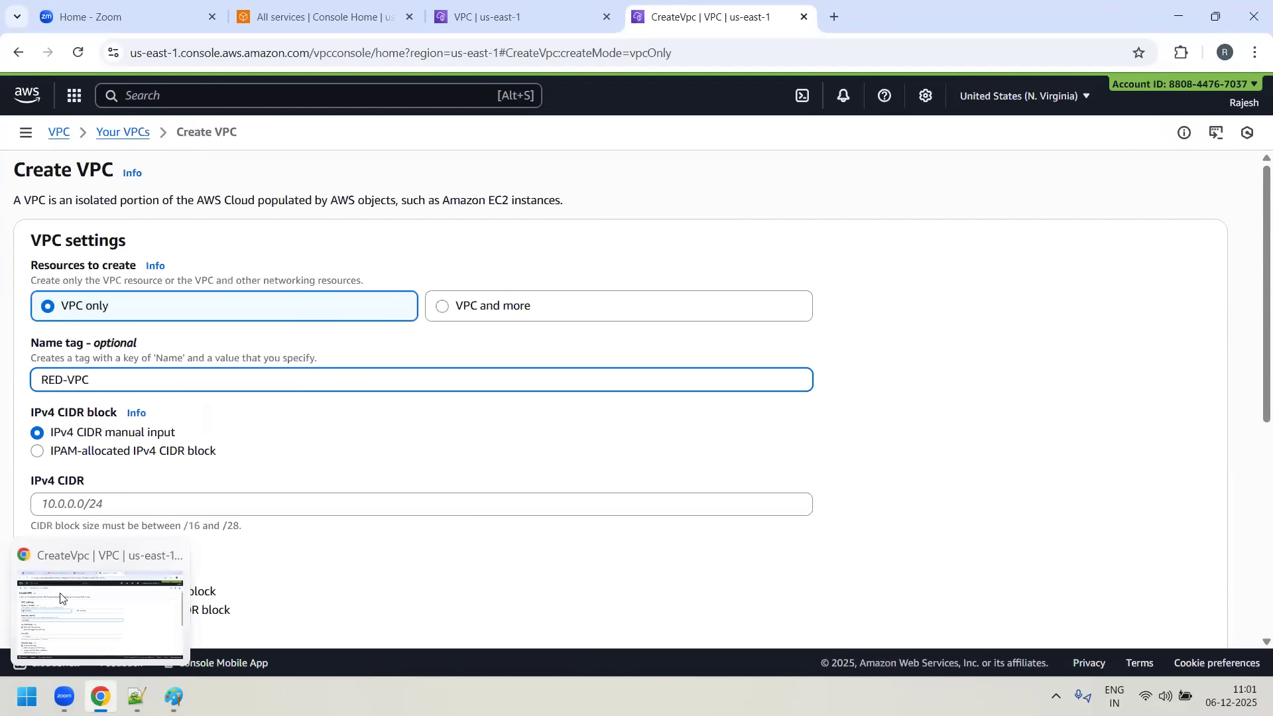
{"action": "left_click", "coordinate": [133, 505]}
{"action": "mouse_move", "coordinate": [136, 696]}
{"action": "type", "text": "172.17."}
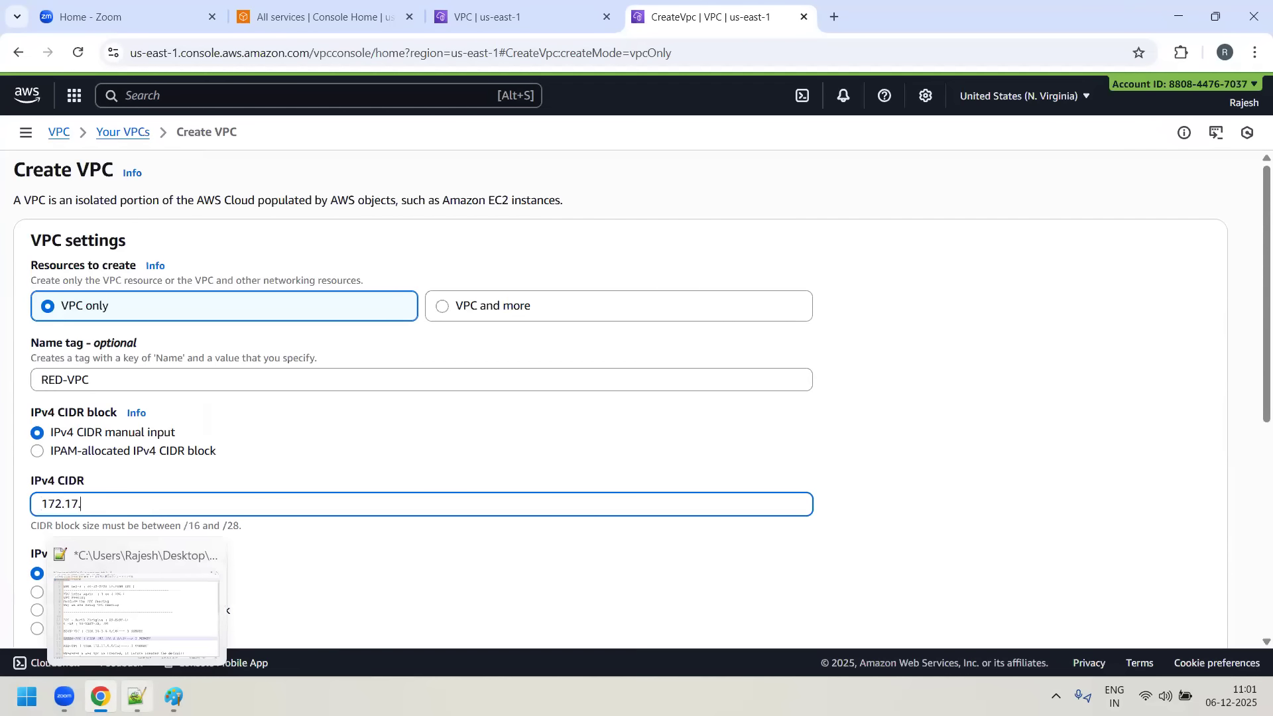
{"action": "type", "text": "0.0/16"}
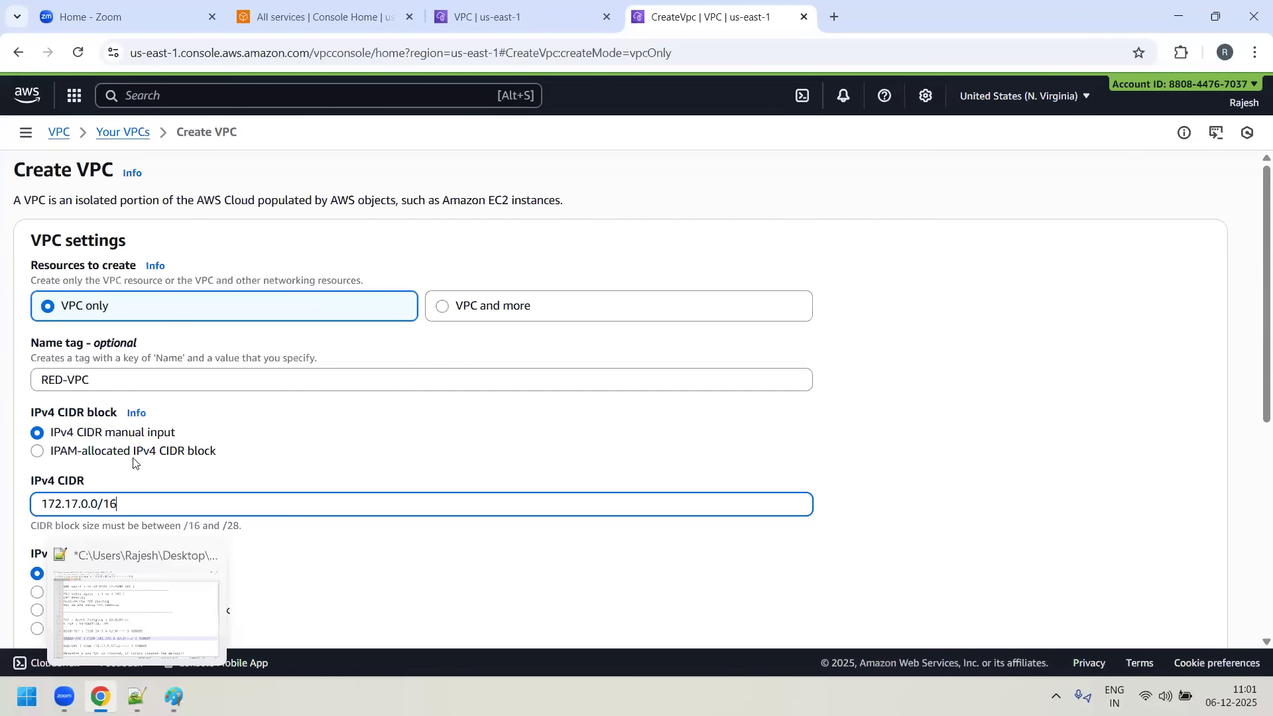
- Check the RED-VPC CIDR against the Day9 notes in Notepad++, then create the VPC in the AWS console
{"action": "scroll", "coordinate": [426, 363], "scroll_direction": "down", "scroll_amount": 2}
{"action": "scroll", "coordinate": [427, 364], "scroll_direction": "down", "scroll_amount": 3}
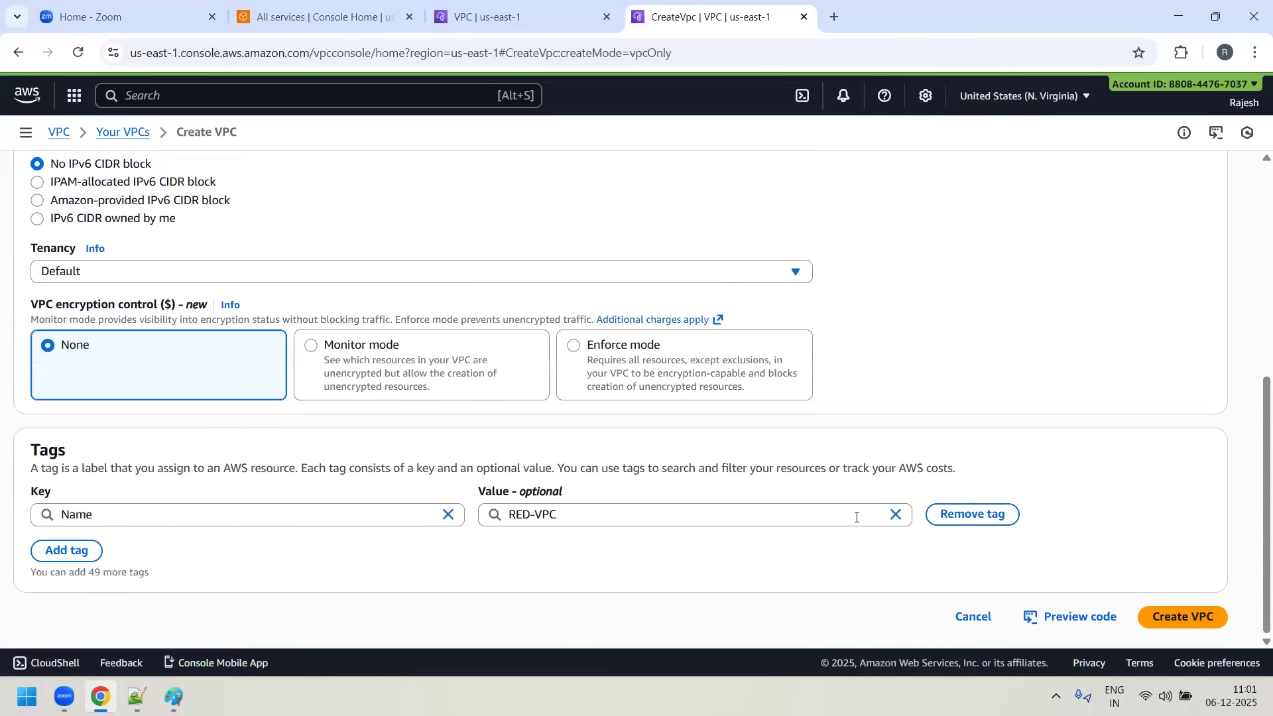
{"action": "scroll", "coordinate": [47, 297], "scroll_direction": "up", "scroll_amount": 2}
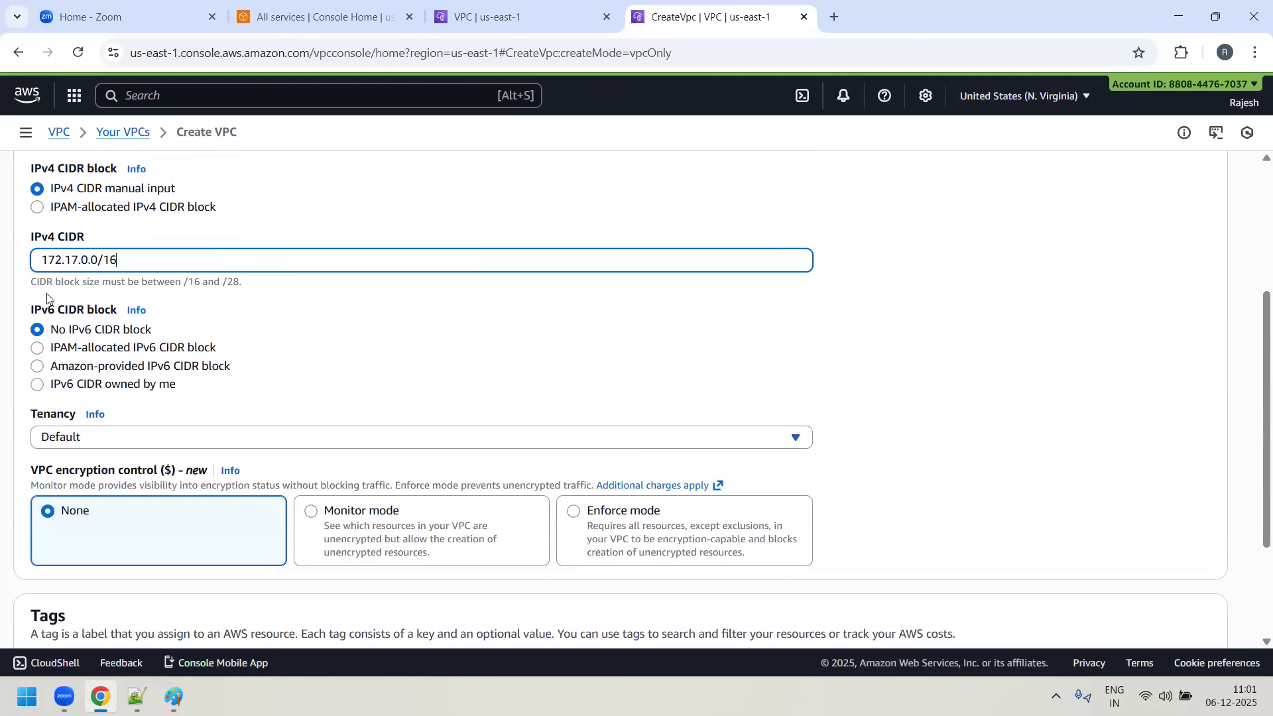
{"action": "left_click", "coordinate": [137, 698]}
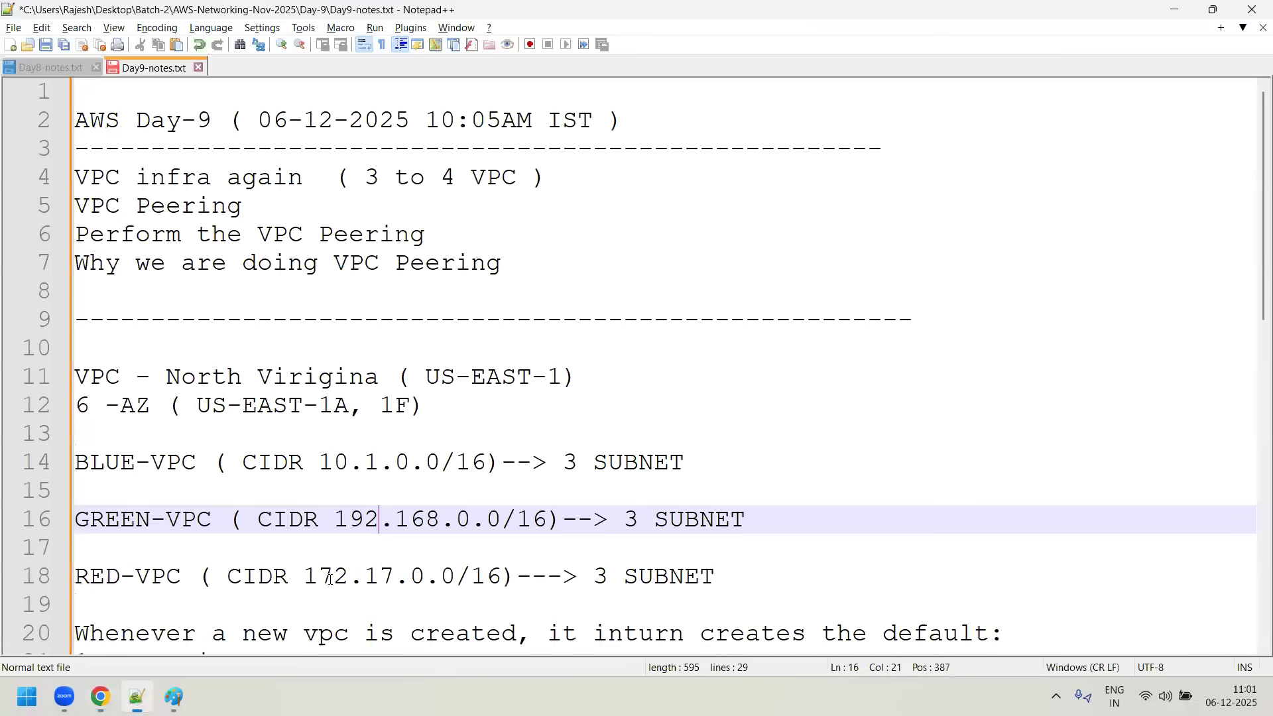
{"action": "left_click_drag", "start_coordinate": [319, 576], "coordinate": [471, 576]}
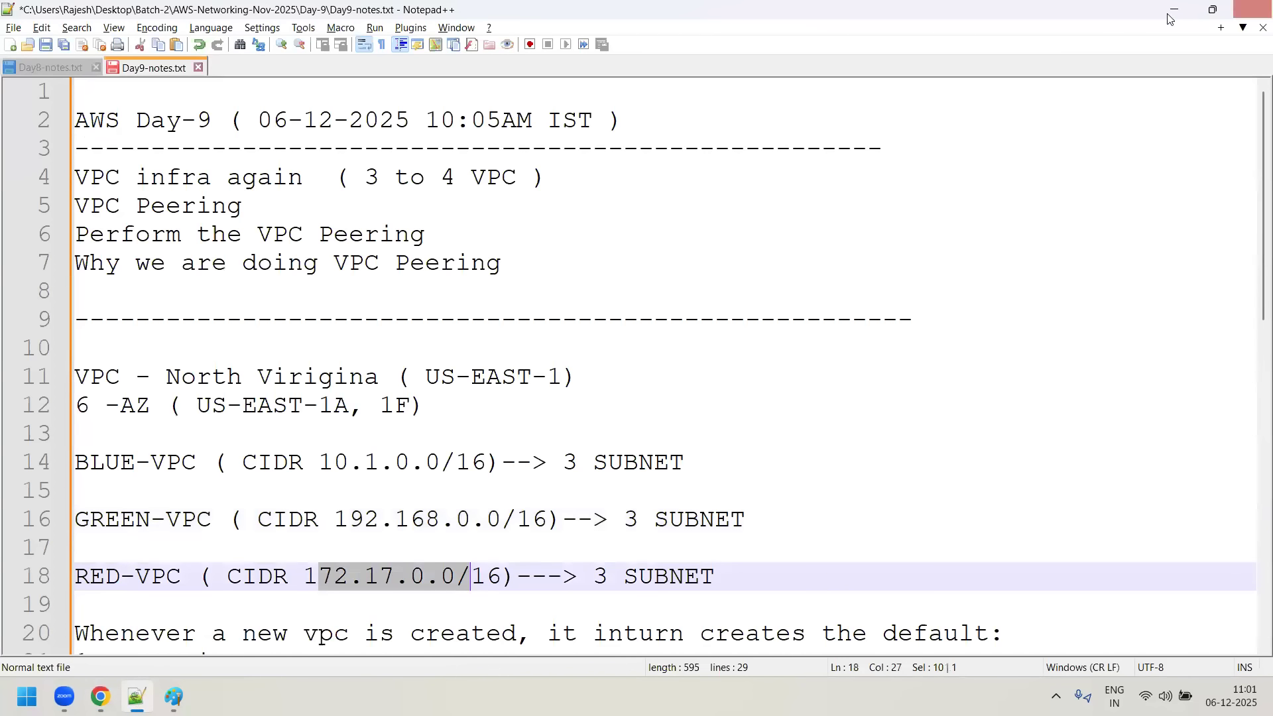
{"action": "key", "text": "alt+Tab"}
{"action": "scroll", "coordinate": [203, 416], "scroll_direction": "up", "scroll_amount": 2}
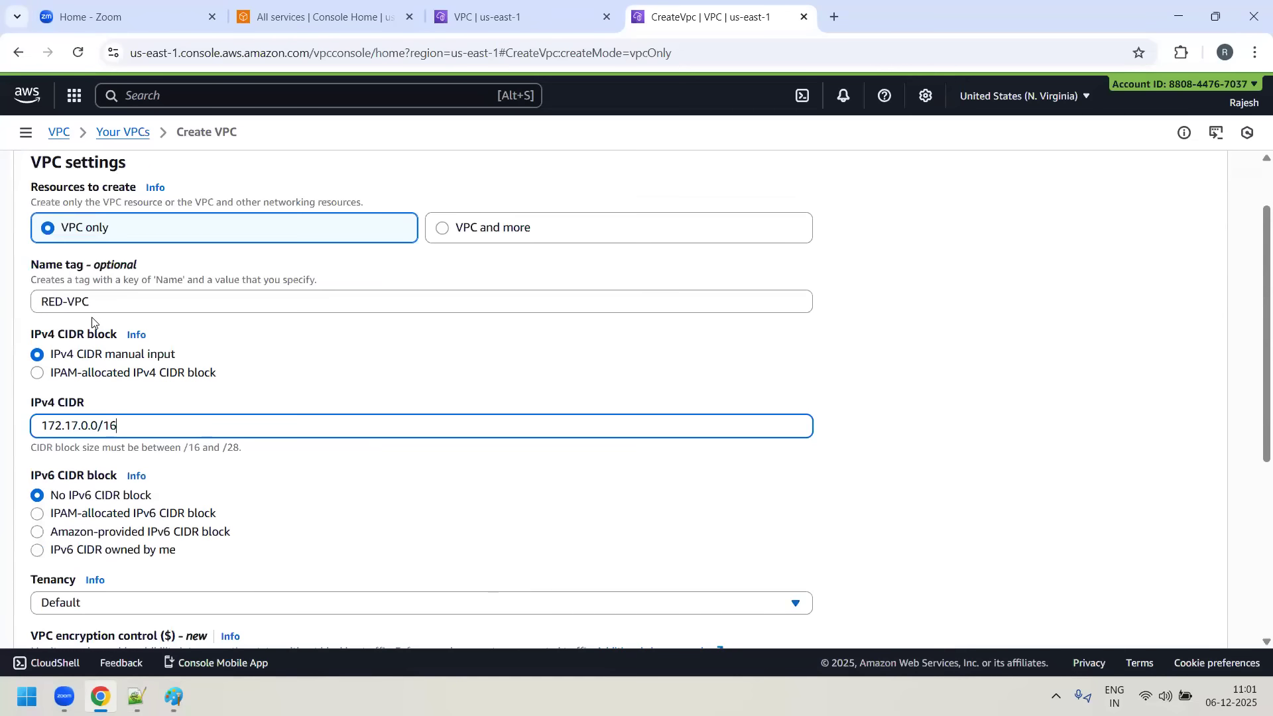
{"action": "scroll", "coordinate": [68, 301], "scroll_direction": "up", "scroll_amount": 2}
{"action": "scroll", "coordinate": [694, 505], "scroll_direction": "down", "scroll_amount": 6}
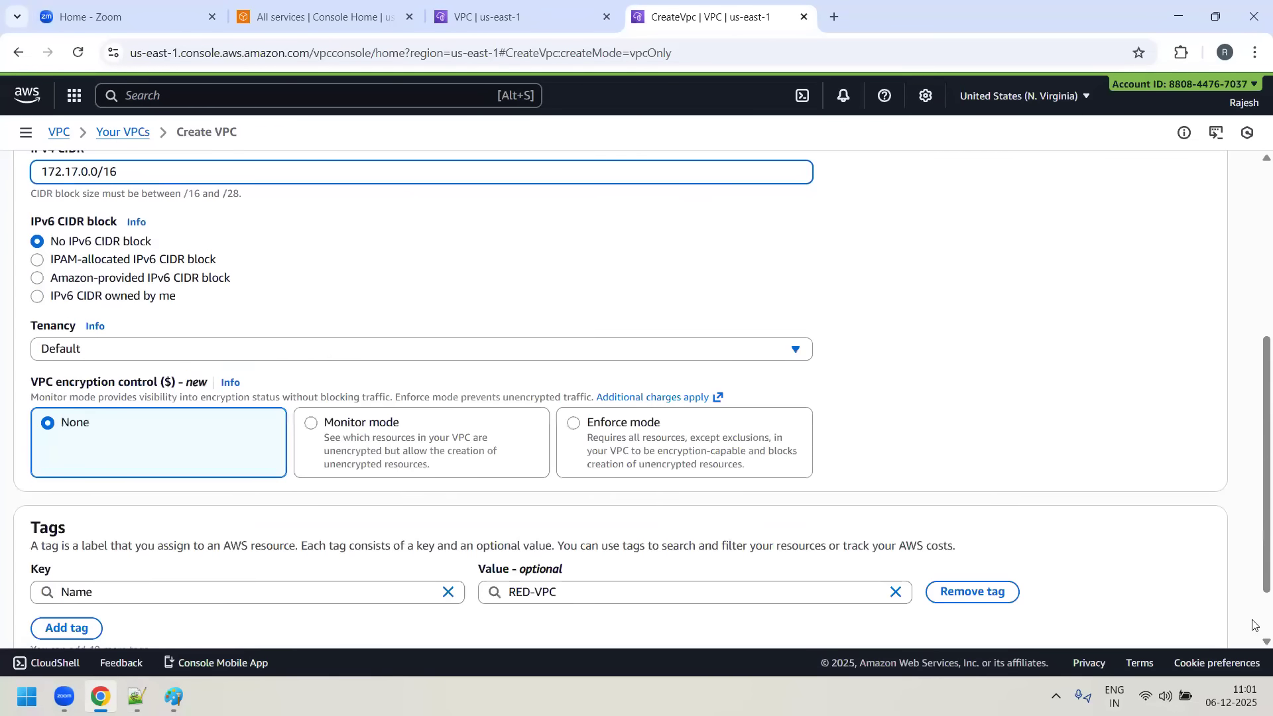
{"action": "left_click", "coordinate": [1185, 617]}
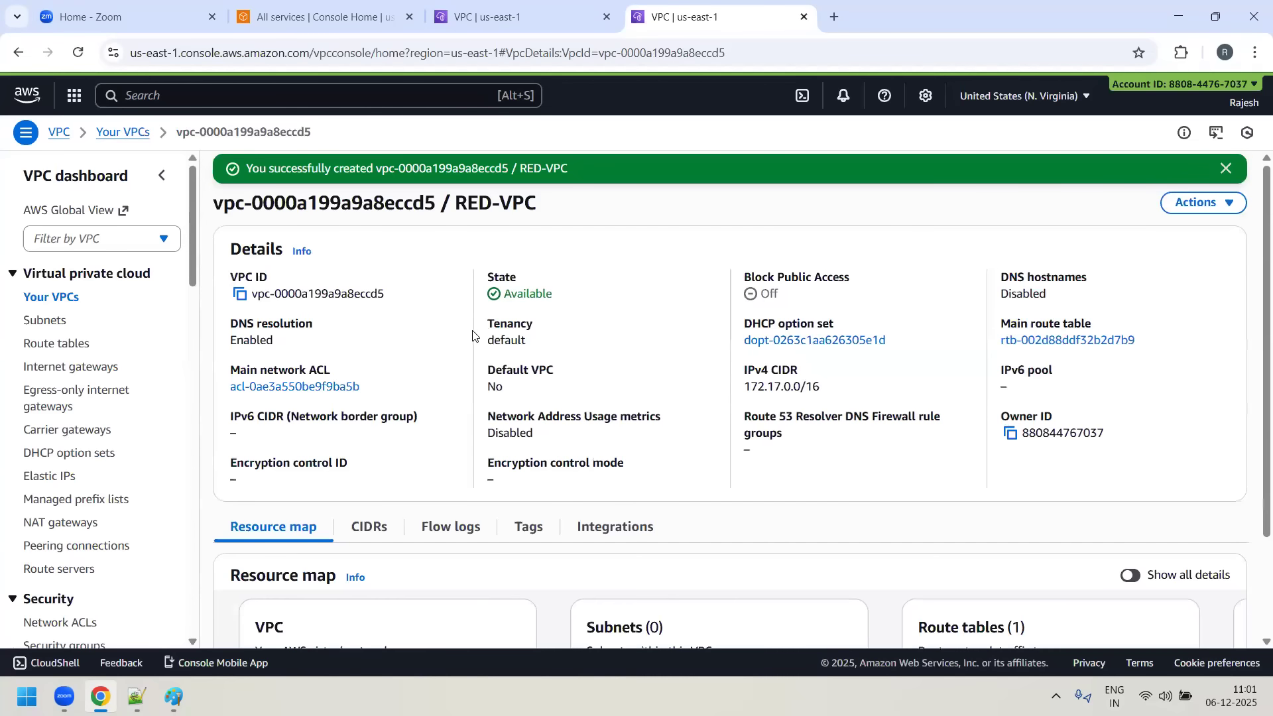
- Enable DNS hostnames in the RED-VPC settings and save them
{"action": "left_click", "coordinate": [1226, 168]}
{"action": "left_click", "coordinate": [1226, 171]}
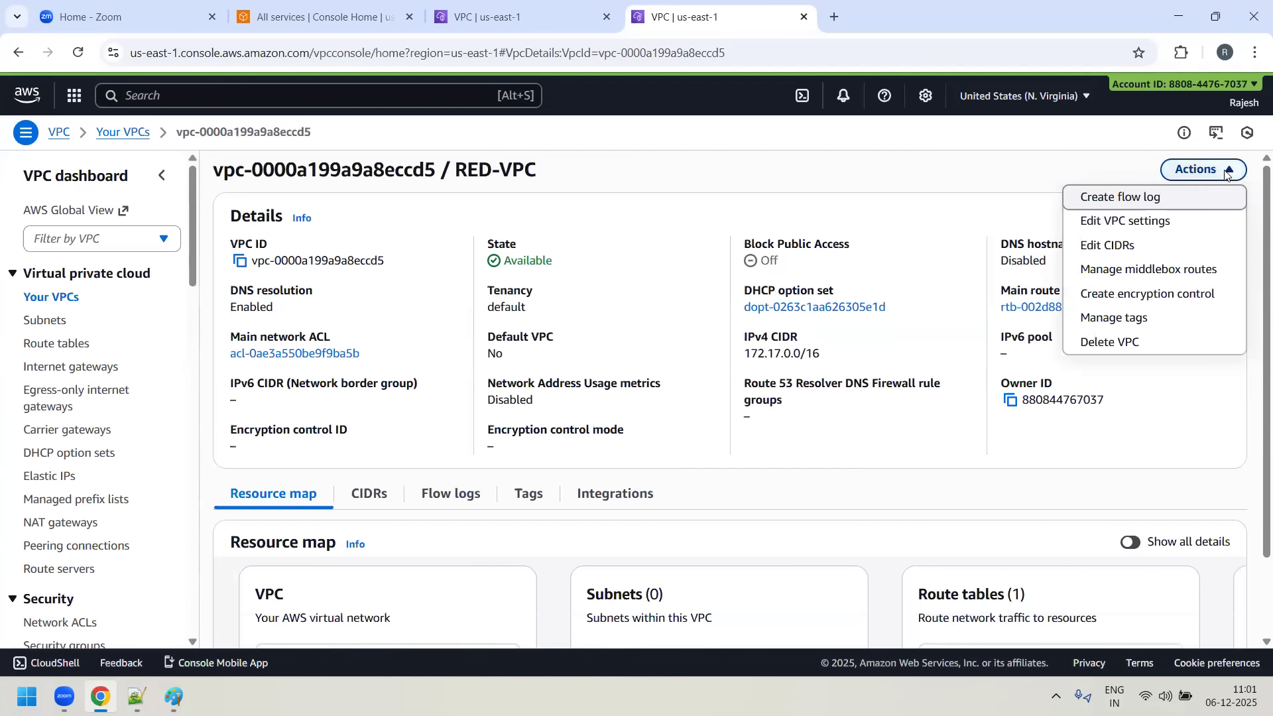
{"action": "left_click", "coordinate": [1164, 221]}
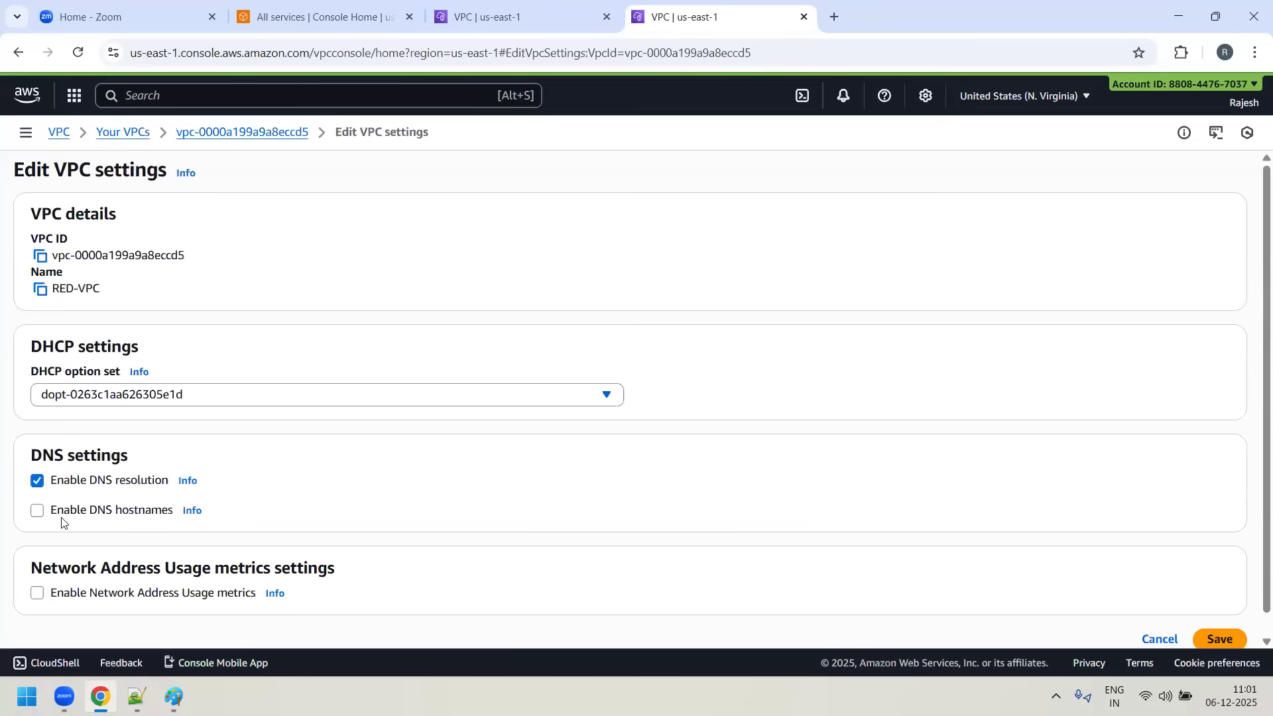
{"action": "left_click", "coordinate": [38, 511]}
{"action": "scroll", "coordinate": [1157, 614], "scroll_direction": "down", "scroll_amount": 1}
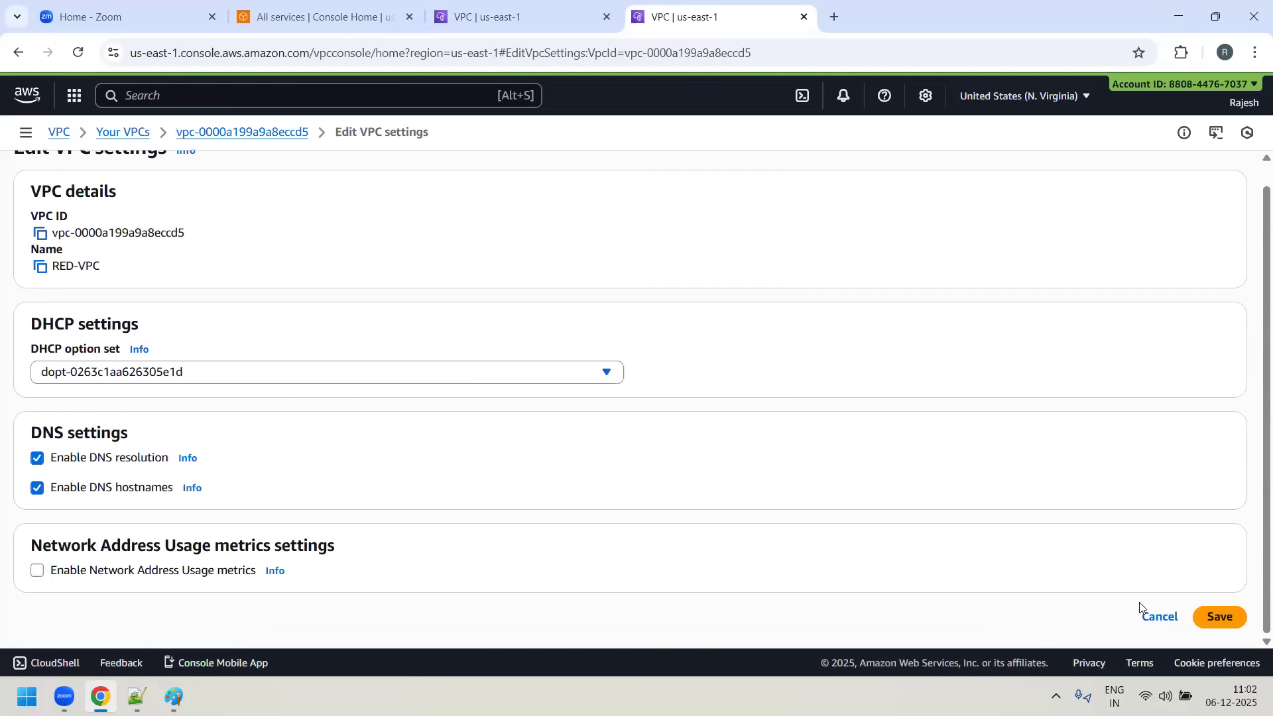
{"action": "left_click", "coordinate": [1218, 619]}
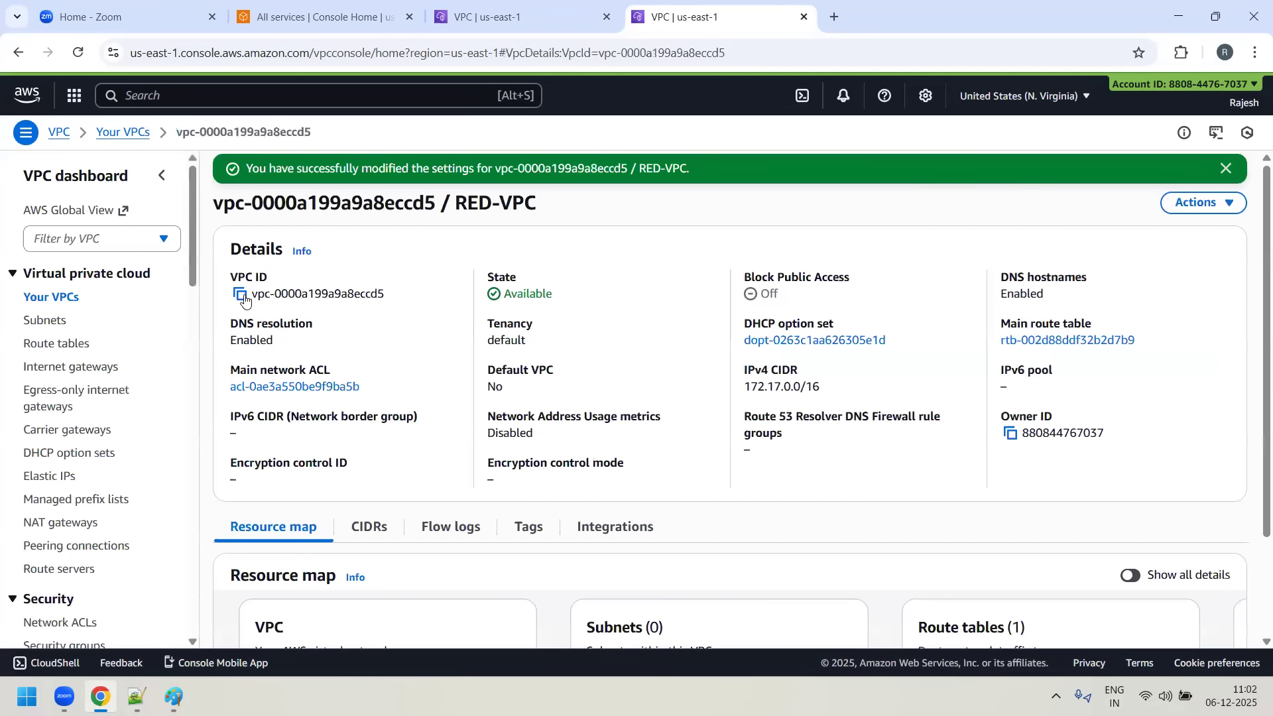
- Copy the RED-VPC's VPC ID and filter the subnets list by it
{"action": "left_click", "coordinate": [241, 295]}
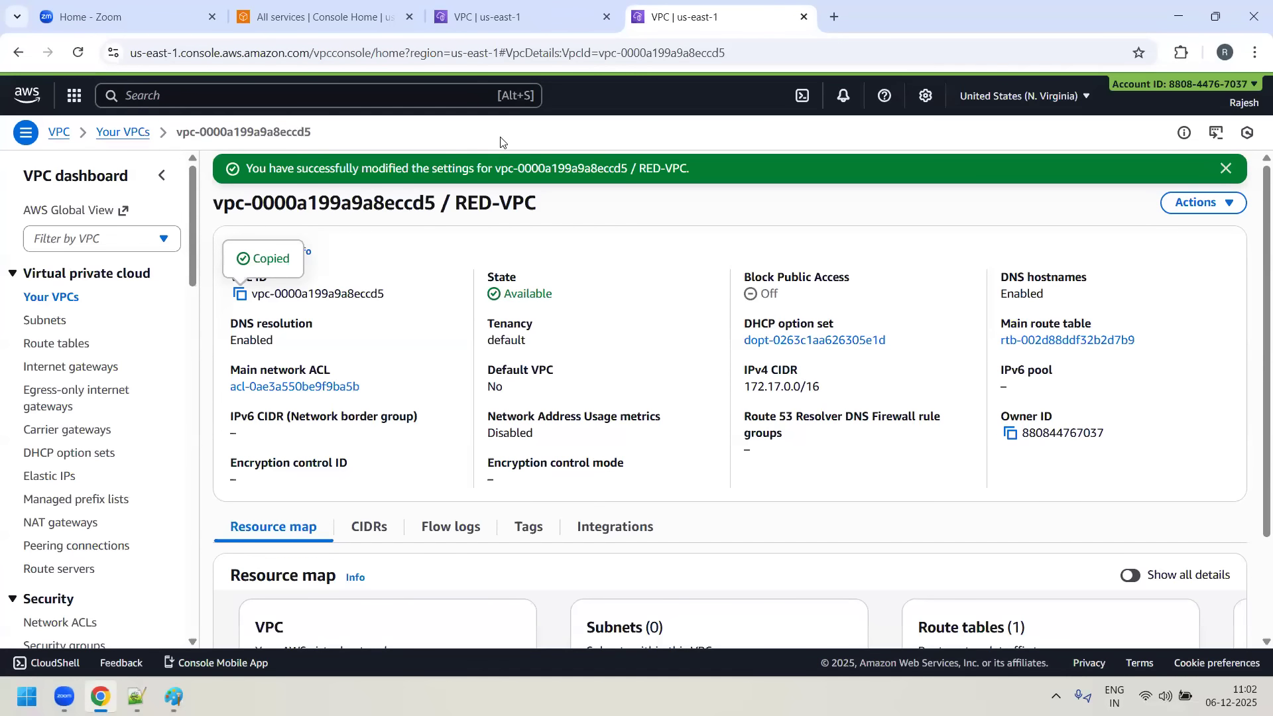
{"action": "left_click", "coordinate": [58, 322]}
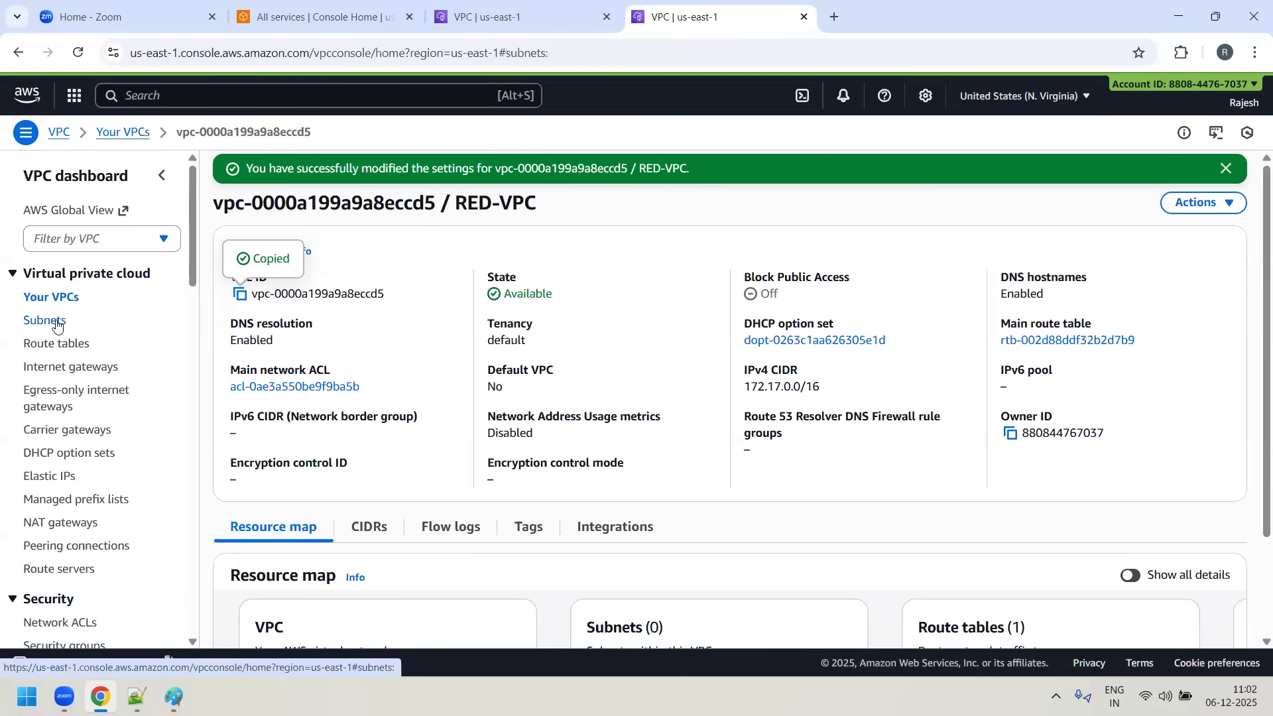
{"action": "left_click", "coordinate": [321, 196]}
{"action": "key", "text": "ctrl+v"}
{"action": "key", "text": "Return"}
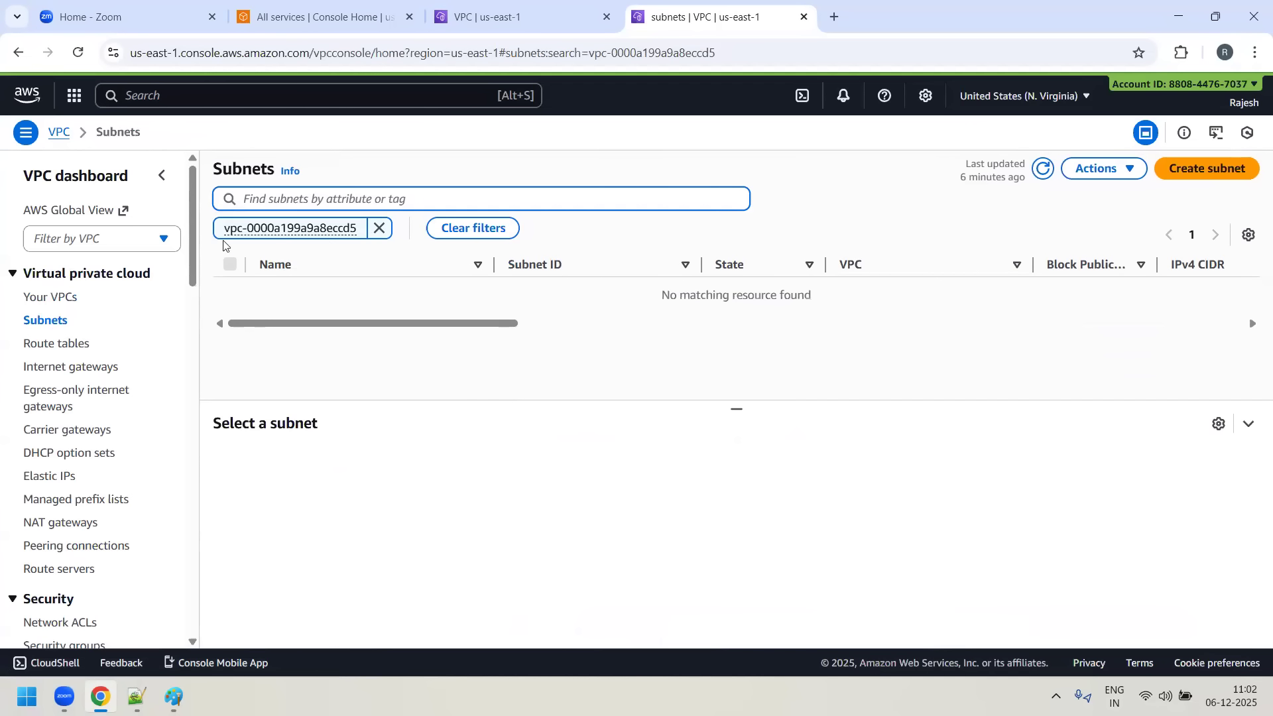
- Start creating a subnet with RED-VPC as its VPC
{"action": "left_click", "coordinate": [1199, 168]}
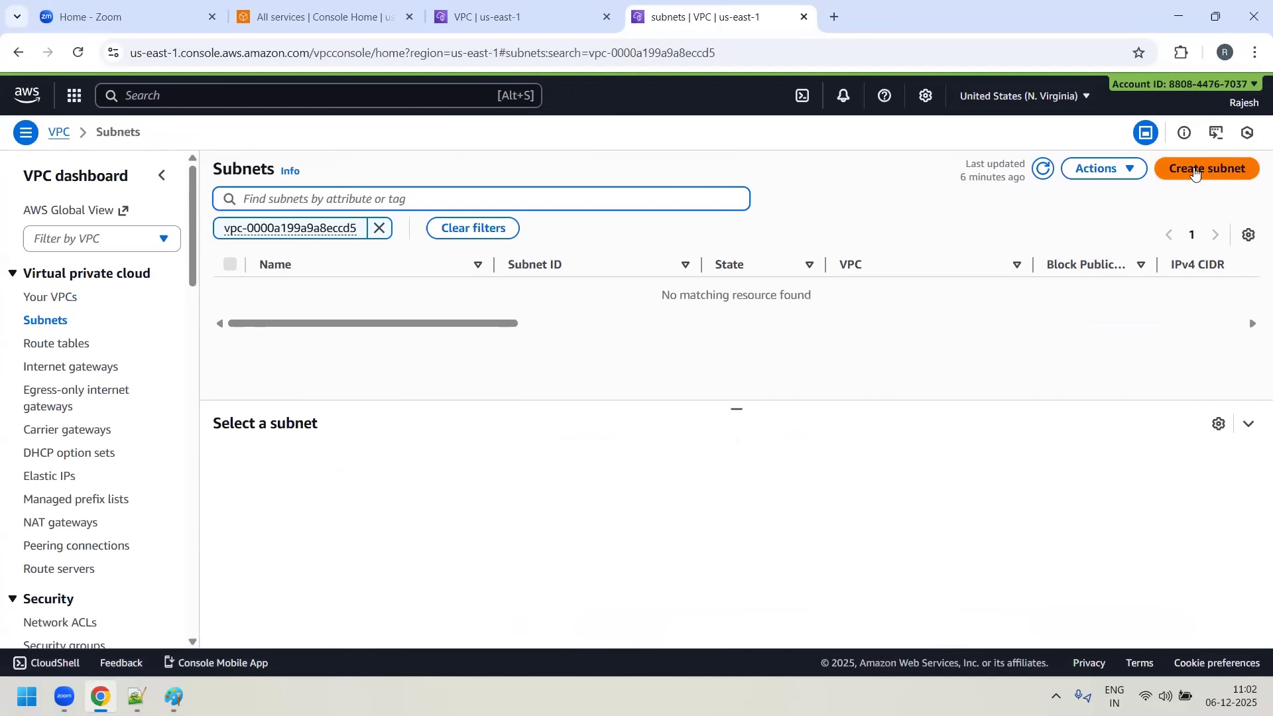
{"action": "left_click", "coordinate": [212, 278]}
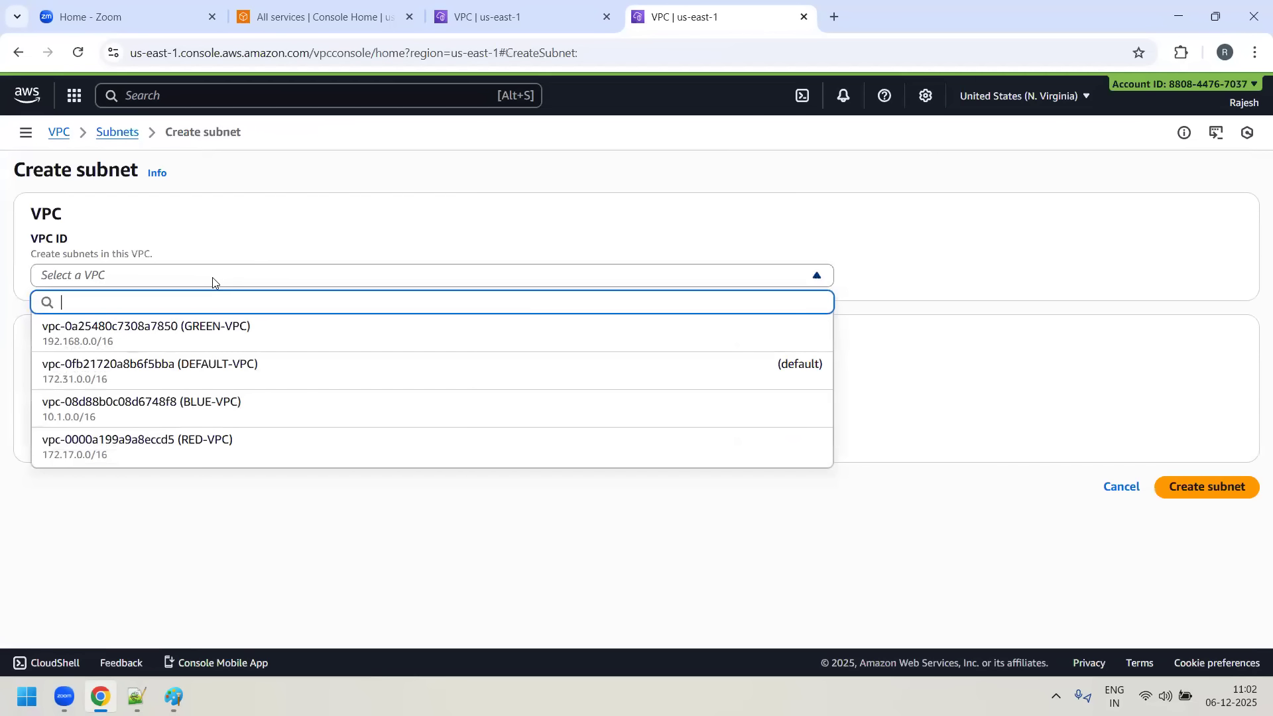
{"action": "left_click", "coordinate": [222, 441]}
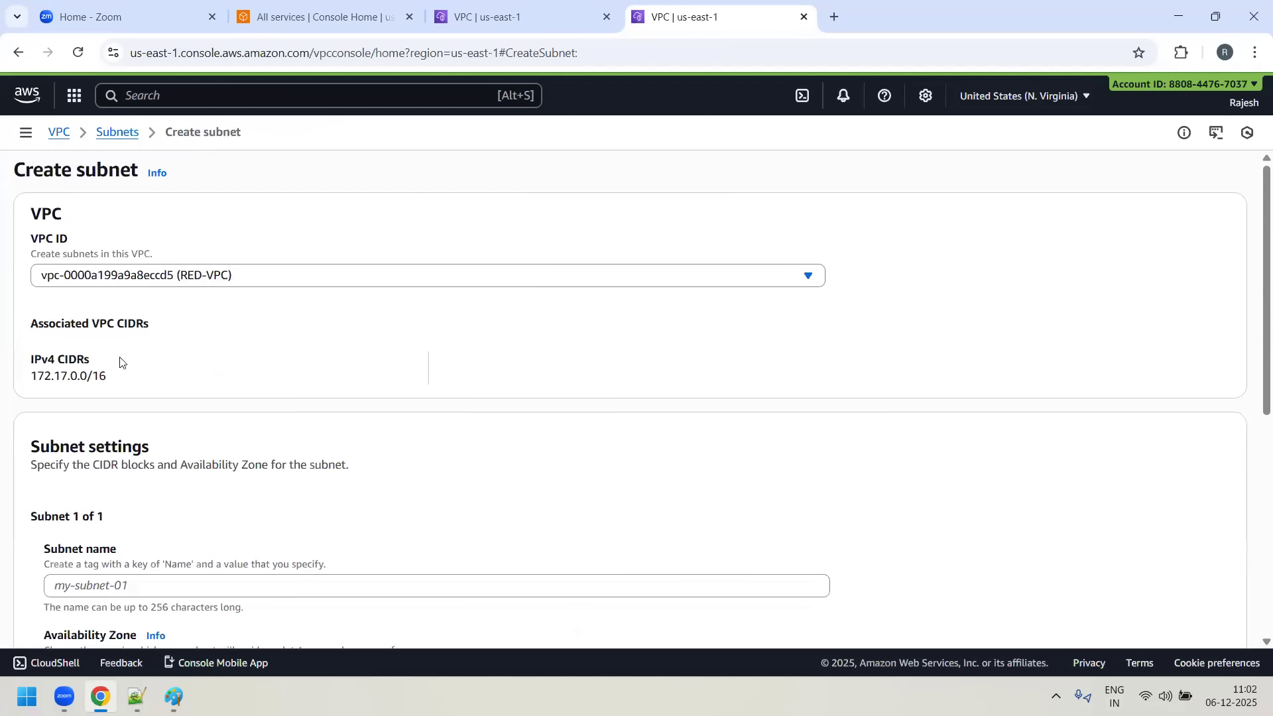
{"action": "double_click", "coordinate": [94, 379]}
- Name the subnet RED-SUBNET-1 and place it in the us-east-1a Availability Zone
{"action": "scroll", "coordinate": [386, 380], "scroll_direction": "down", "scroll_amount": 2}
{"action": "left_click", "coordinate": [132, 419]}
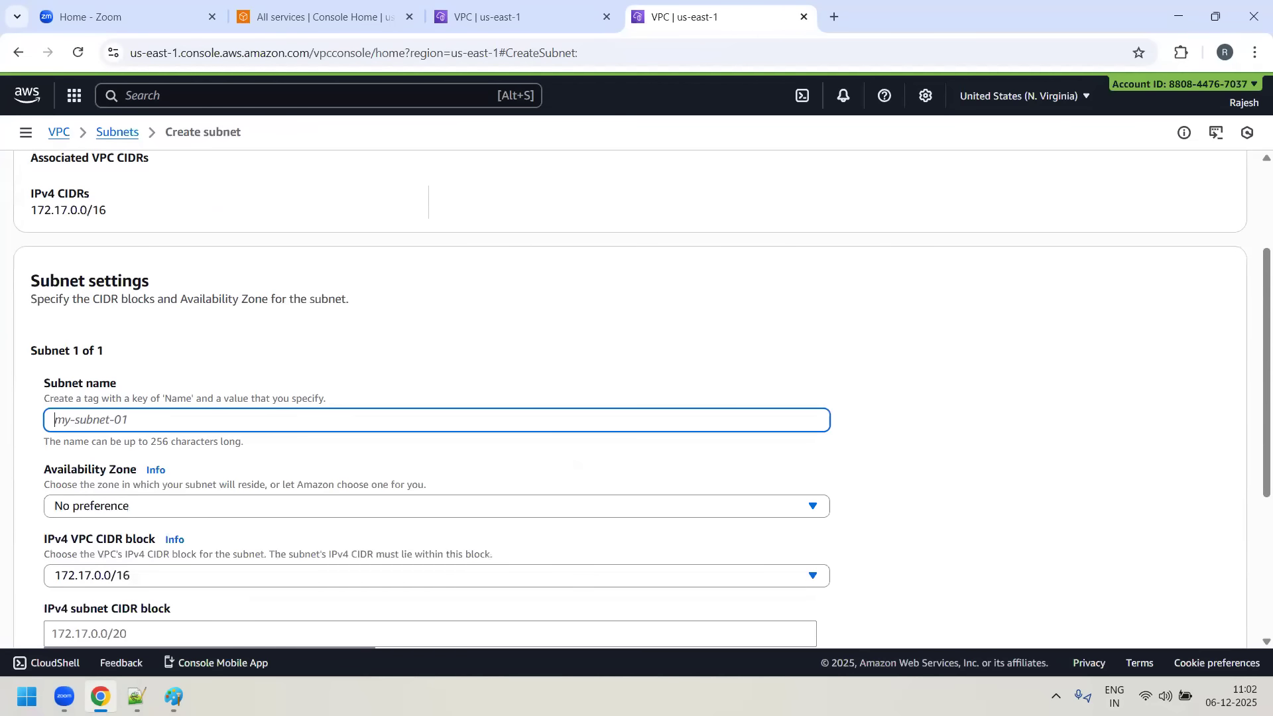
{"action": "type", "text": "RED-SUB"}
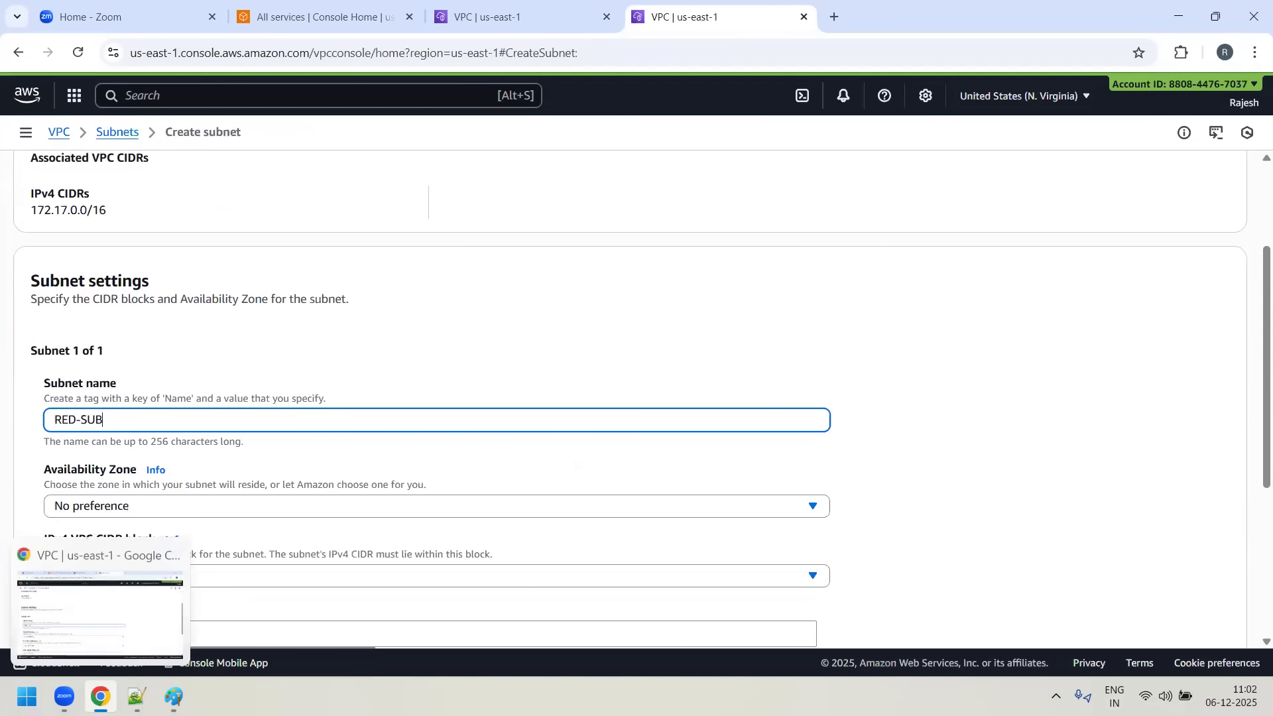
{"action": "type", "text": "NET-1"}
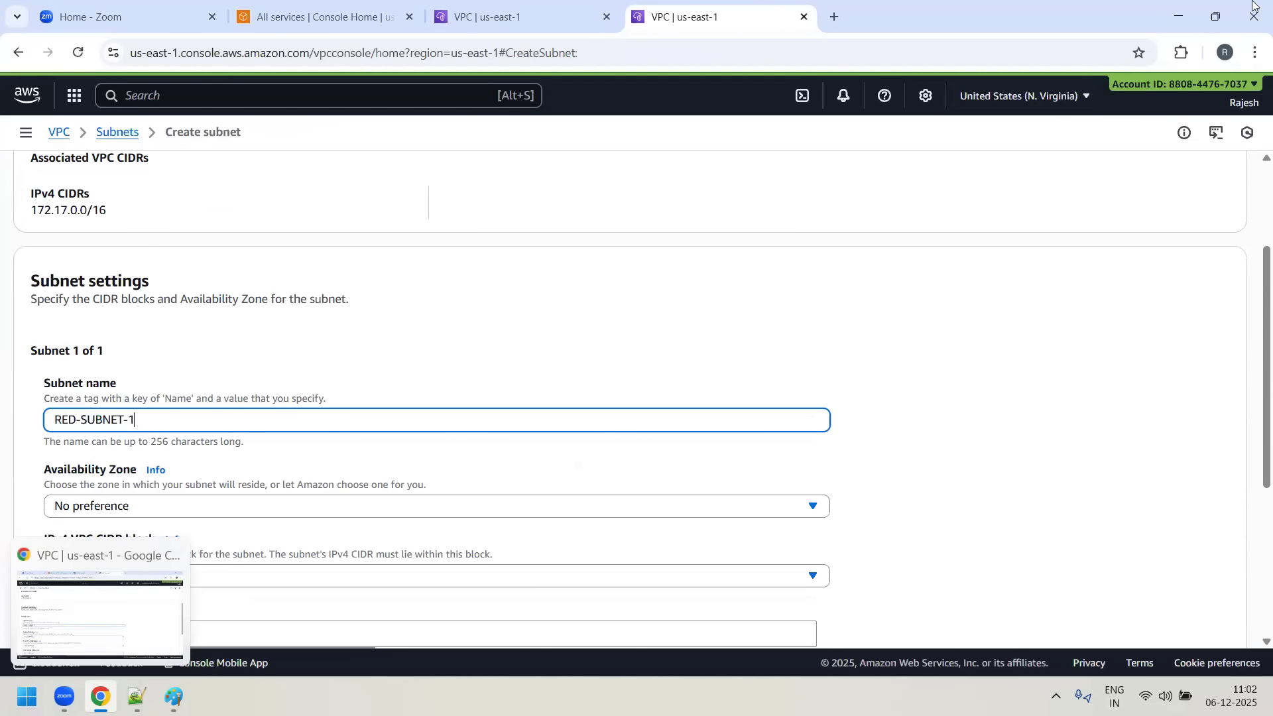
{"action": "left_click", "coordinate": [461, 513]}
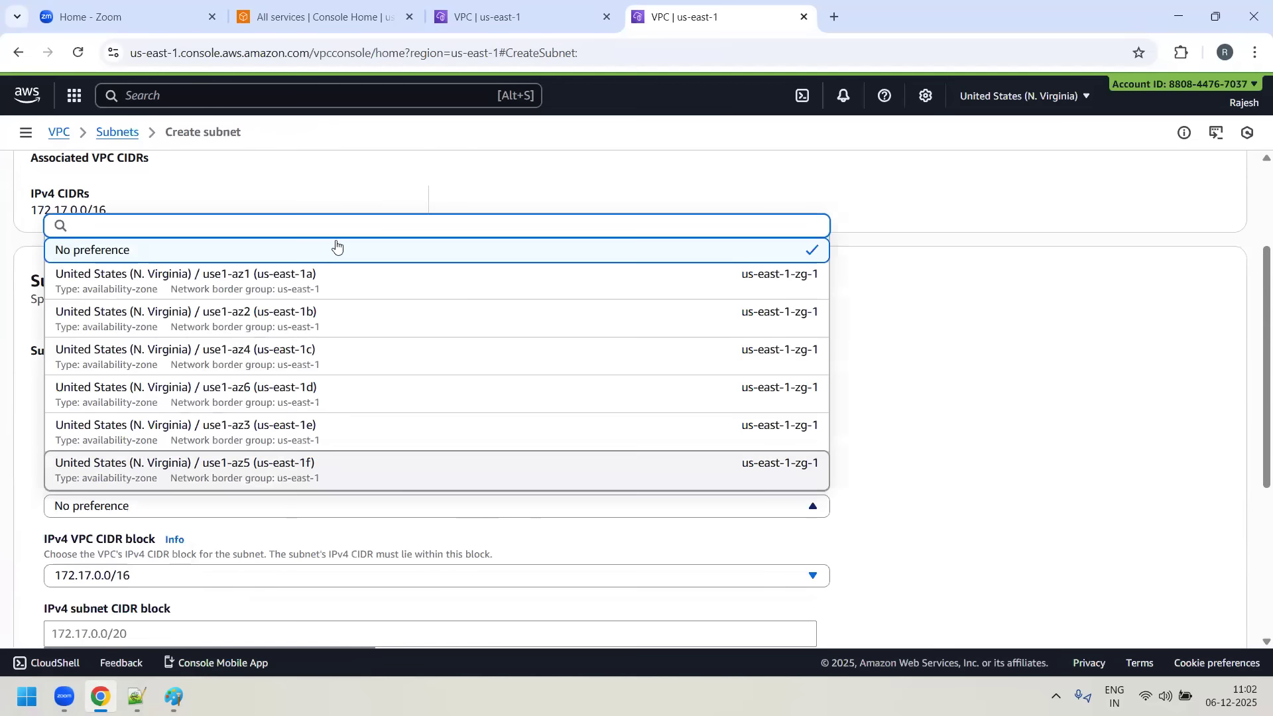
{"action": "left_click", "coordinate": [315, 281]}
- Set RED-SUBNET-1's IPv4 subnet CIDR block to 172.17.1.0/24 and create the subnet
{"action": "scroll", "coordinate": [802, 440], "scroll_direction": "down", "scroll_amount": 3}
{"action": "left_click", "coordinate": [90, 472]}
{"action": "type", "text": "172."}
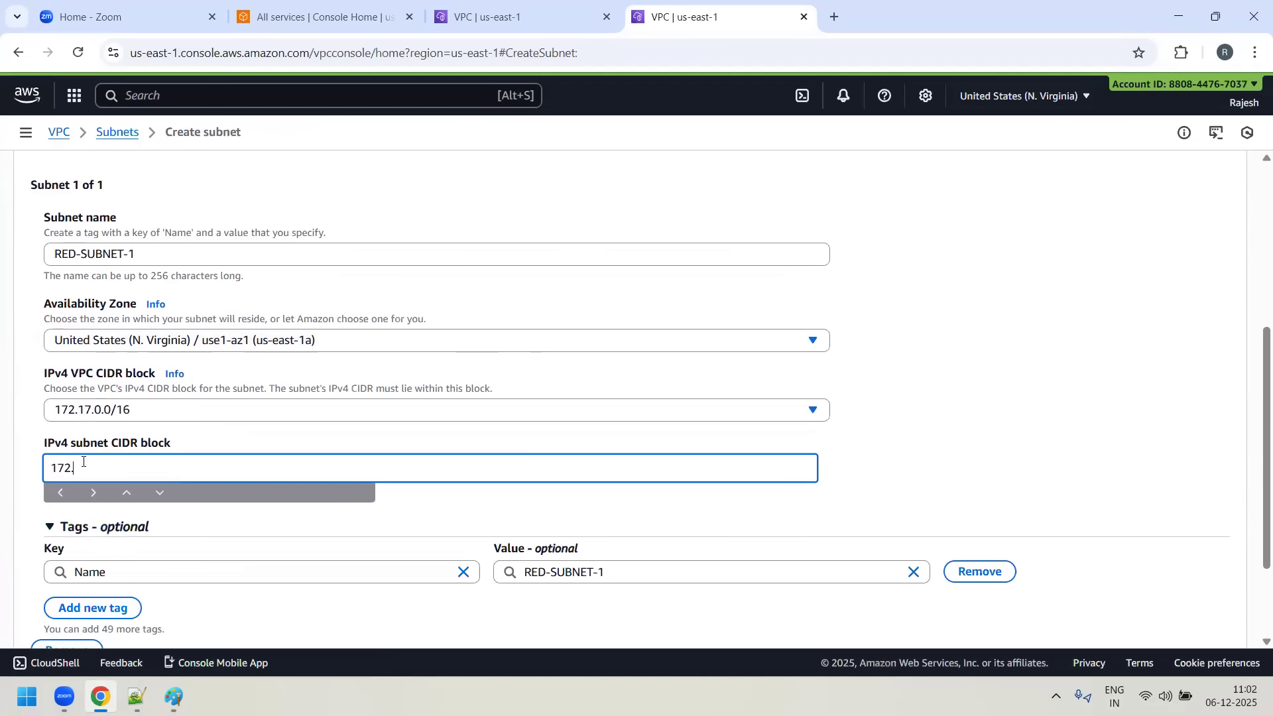
{"action": "type", "text": "17.1.0/24"}
{"action": "scroll", "coordinate": [762, 335], "scroll_direction": "down", "scroll_amount": 2}
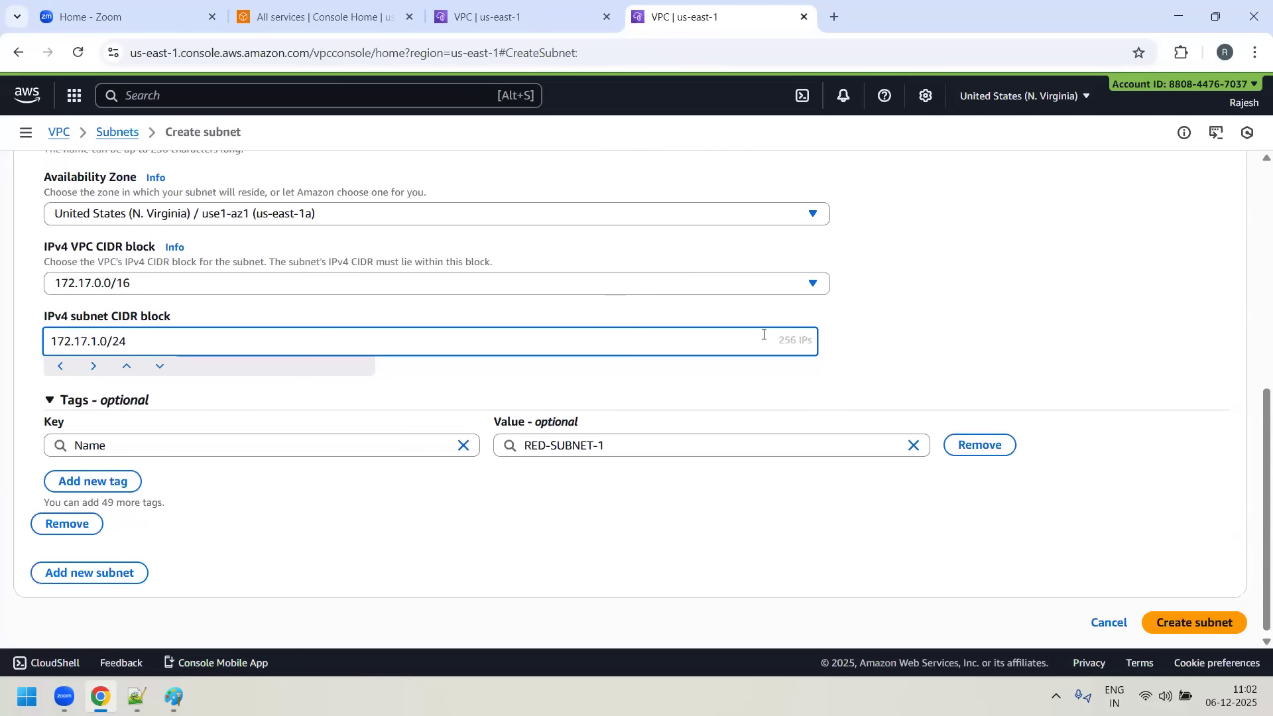
{"action": "left_click", "coordinate": [1193, 617]}
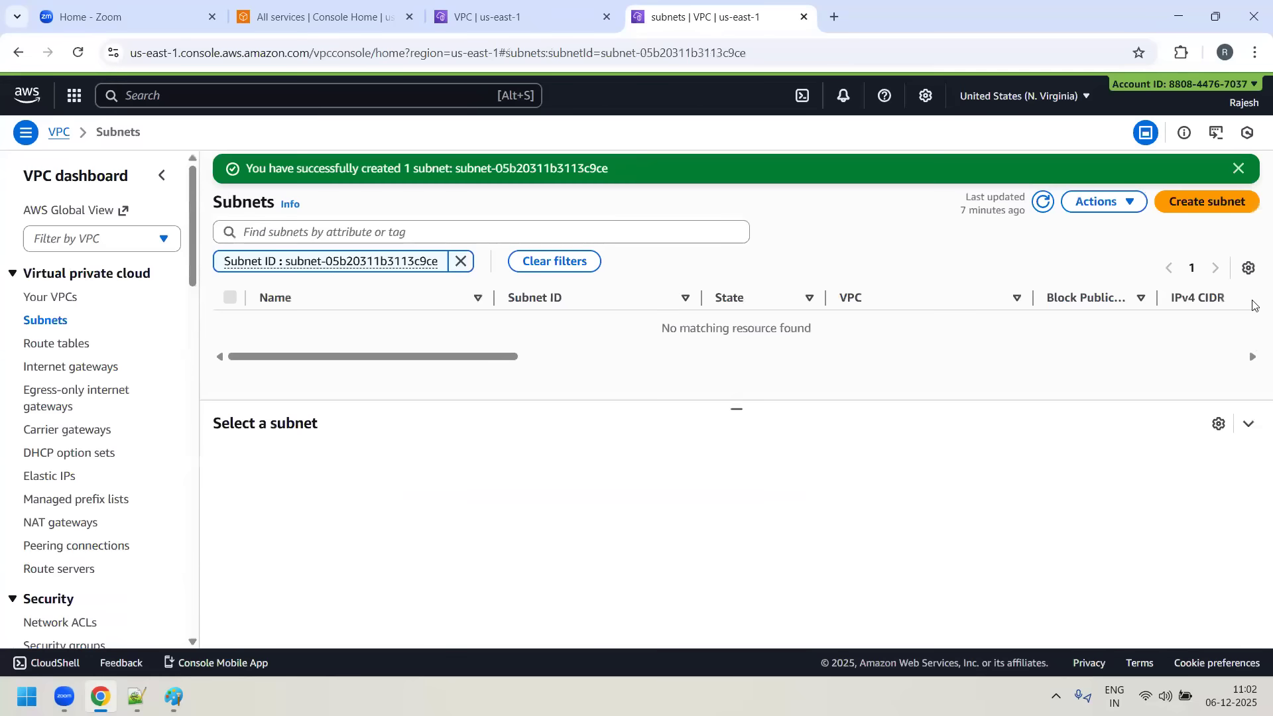
- Start another subnet in RED-VPC, named RED-SUBNET-2, in the us-east-1b Availability Zone
{"action": "left_click", "coordinate": [1208, 204]}
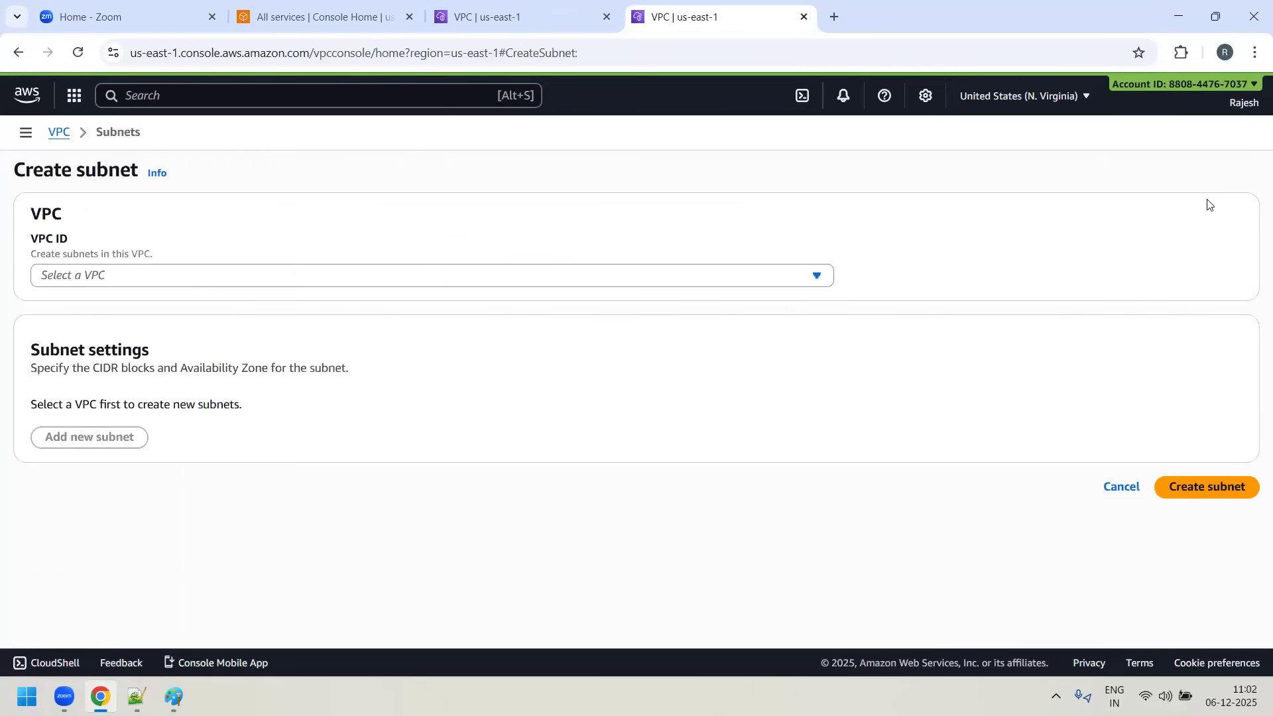
{"action": "left_click", "coordinate": [179, 276]}
{"action": "left_click", "coordinate": [208, 454]}
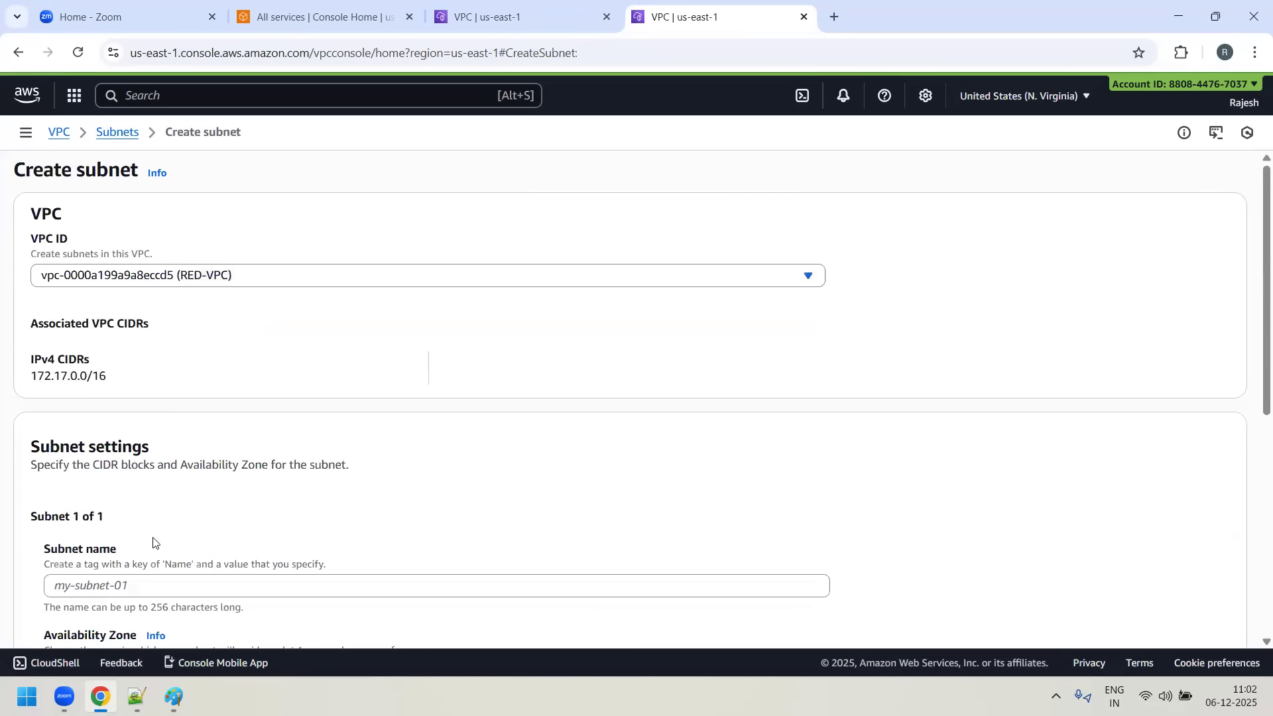
{"action": "scroll", "coordinate": [154, 540], "scroll_direction": "down", "scroll_amount": 2}
{"action": "left_click", "coordinate": [150, 428]}
{"action": "type", "text": "R"}
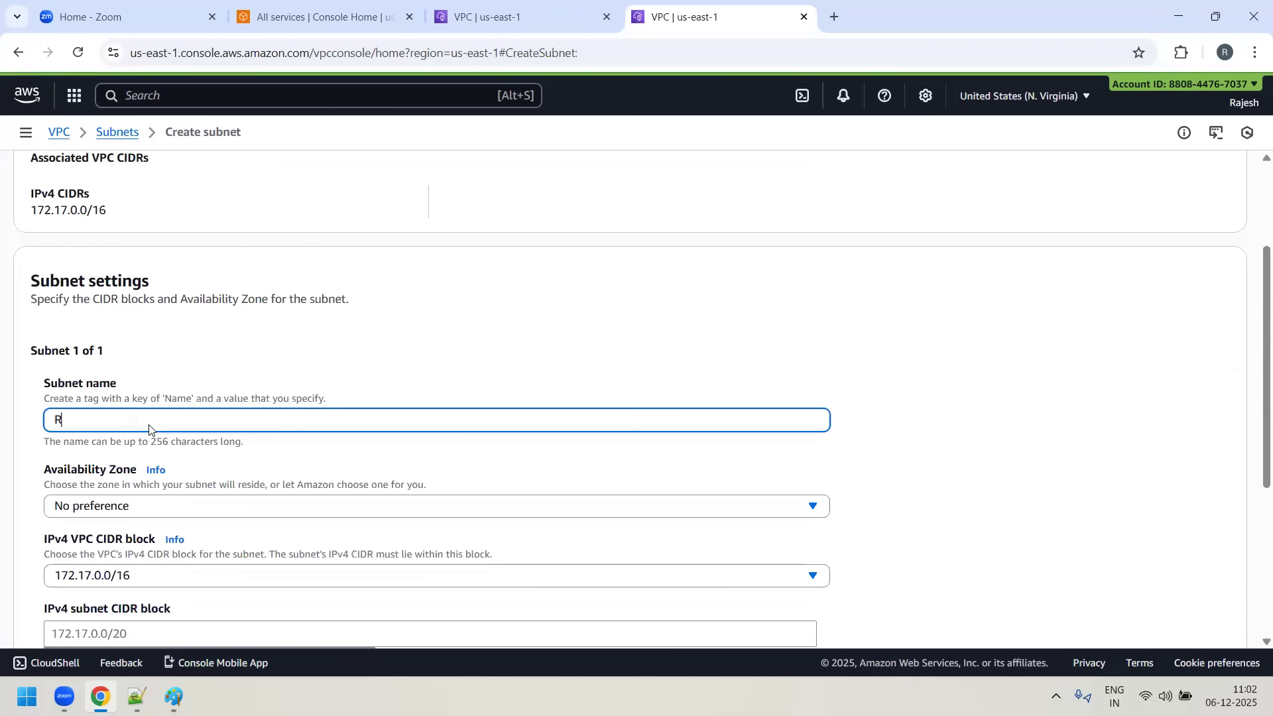
{"action": "type", "text": "ED-SUBNET-2"}
{"action": "left_click", "coordinate": [171, 511]}
{"action": "left_click", "coordinate": [292, 317]}
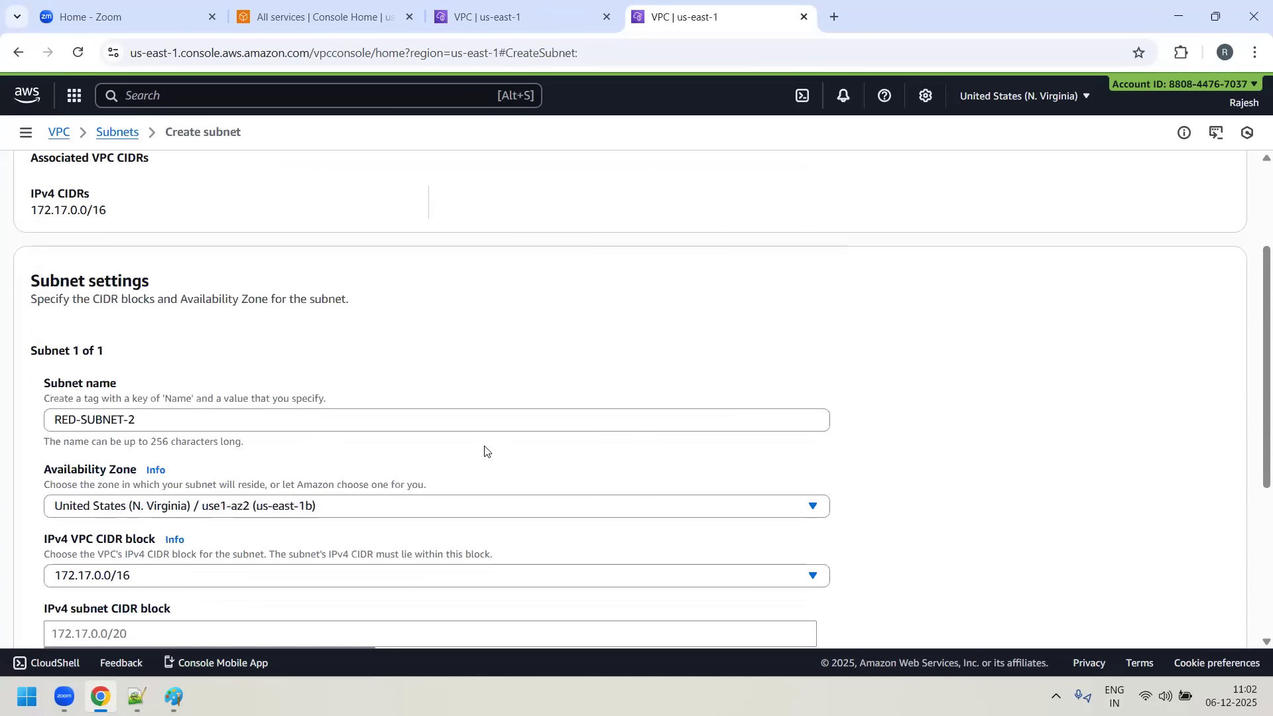
- Give RED-SUBNET-2 the IPv4 subnet CIDR block 172.17.2.0/24 and create it
{"action": "scroll", "coordinate": [485, 449], "scroll_direction": "down", "scroll_amount": 3}
{"action": "left_click", "coordinate": [137, 383]}
{"action": "type", "text": "172.17."}
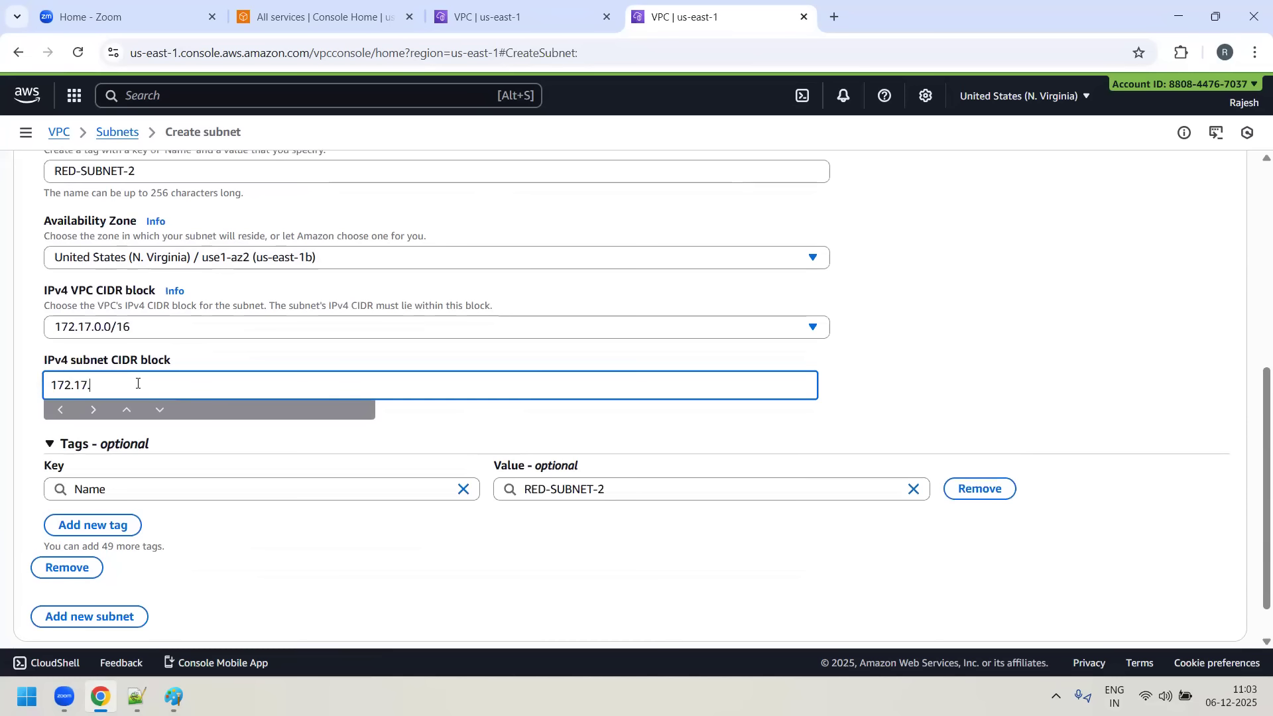
{"action": "type", "text": "2.0/24"}
{"action": "scroll", "coordinate": [889, 588], "scroll_direction": "down", "scroll_amount": 1}
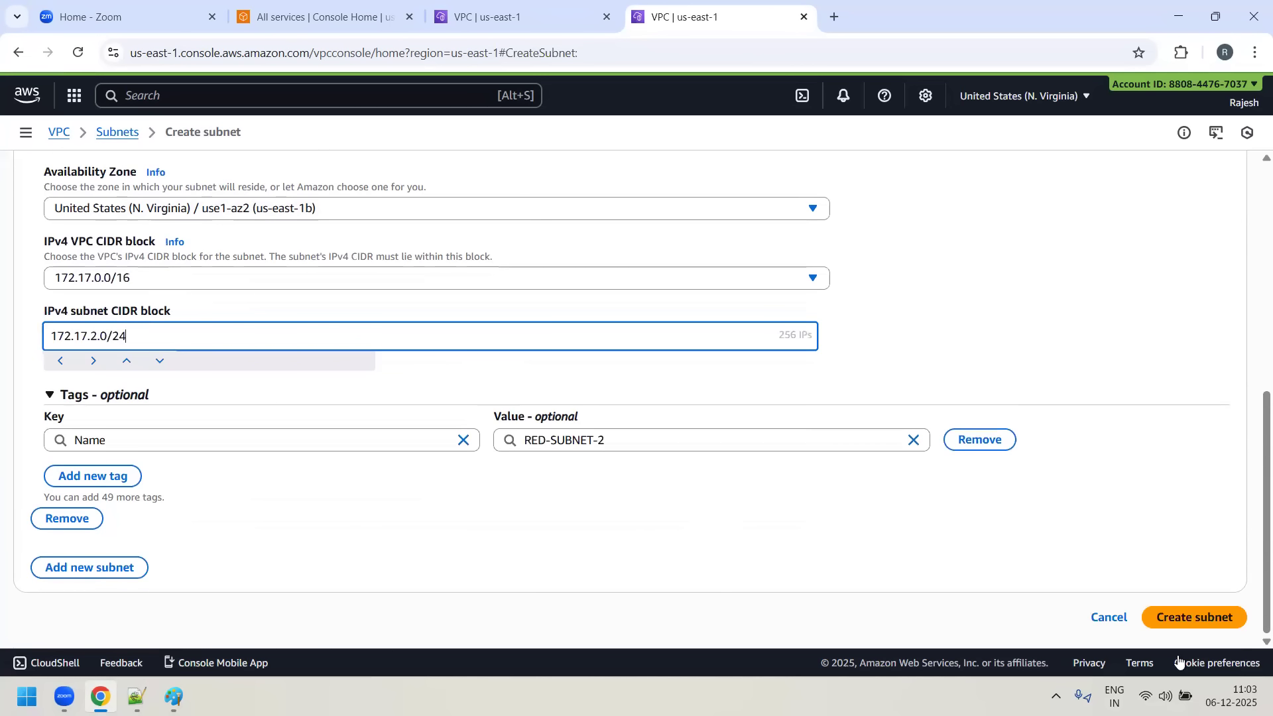
{"action": "left_click", "coordinate": [1195, 619]}
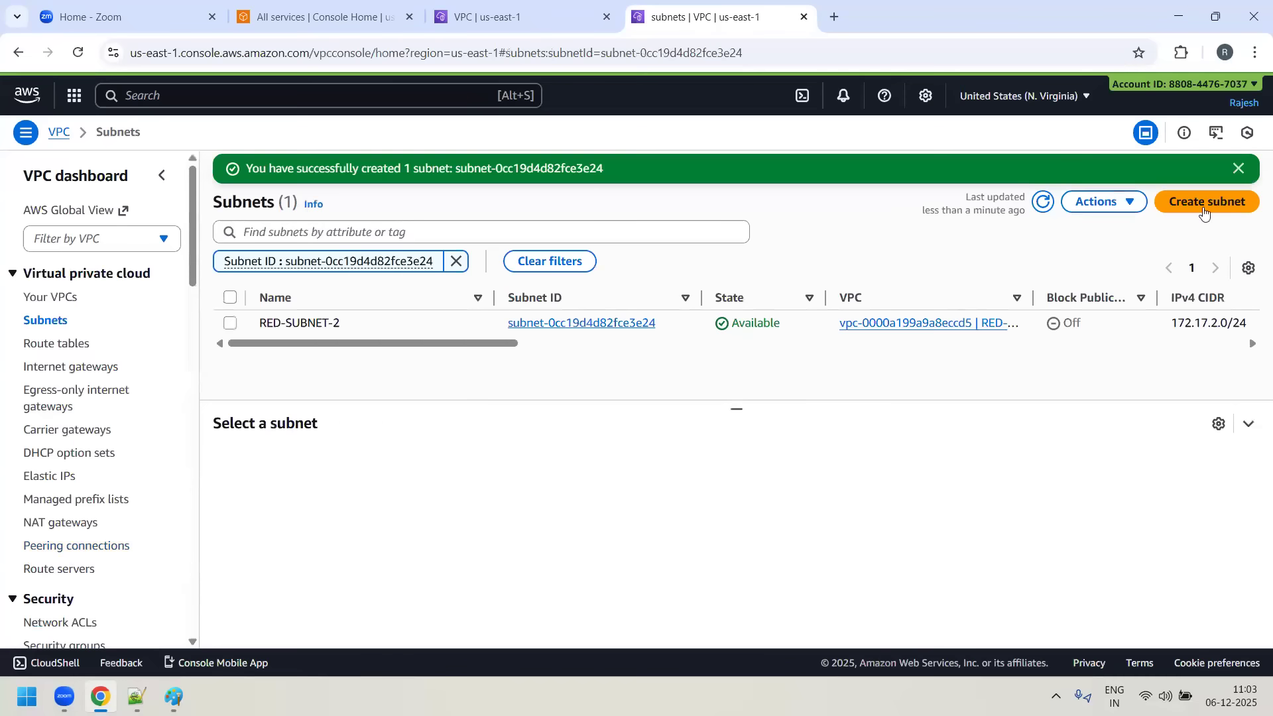
- Start a third subnet in RED-VPC, named RED-SUBNET-3, in the us-east-1c Availability Zone
{"action": "left_click", "coordinate": [1227, 206]}
{"action": "left_click", "coordinate": [187, 279]}
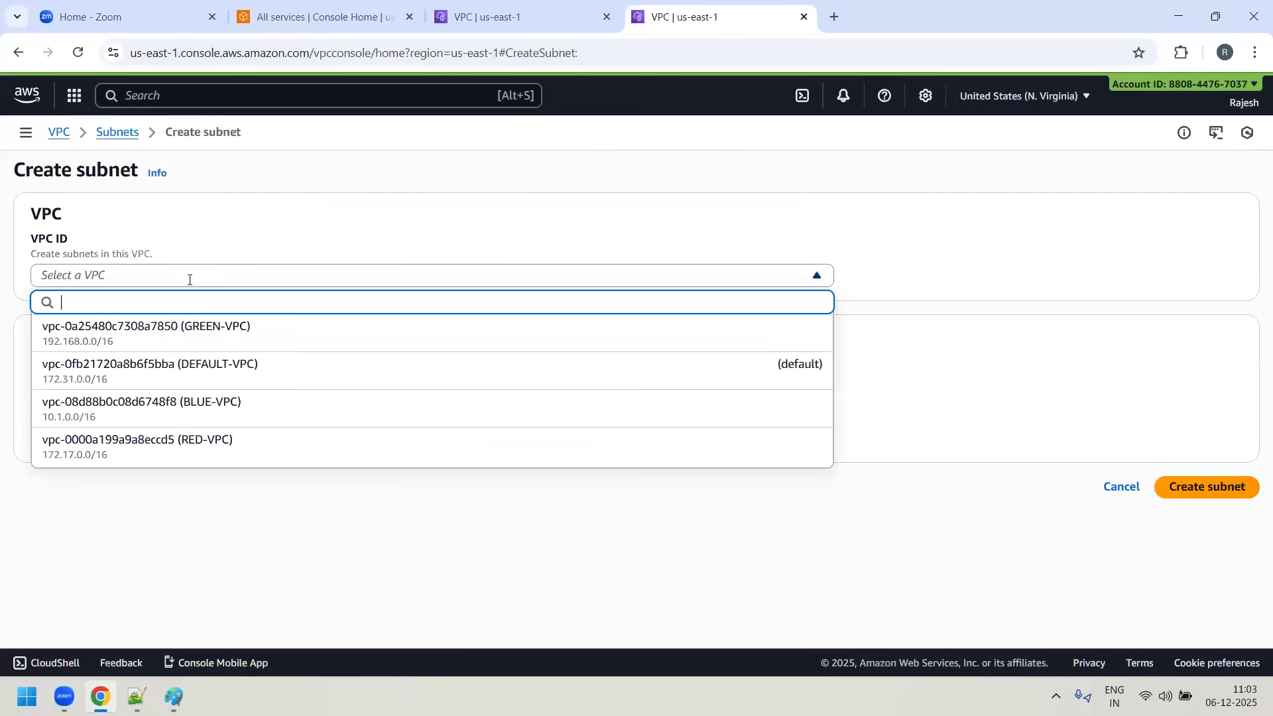
{"action": "left_click", "coordinate": [204, 450]}
{"action": "scroll", "coordinate": [199, 484], "scroll_direction": "down", "scroll_amount": 4}
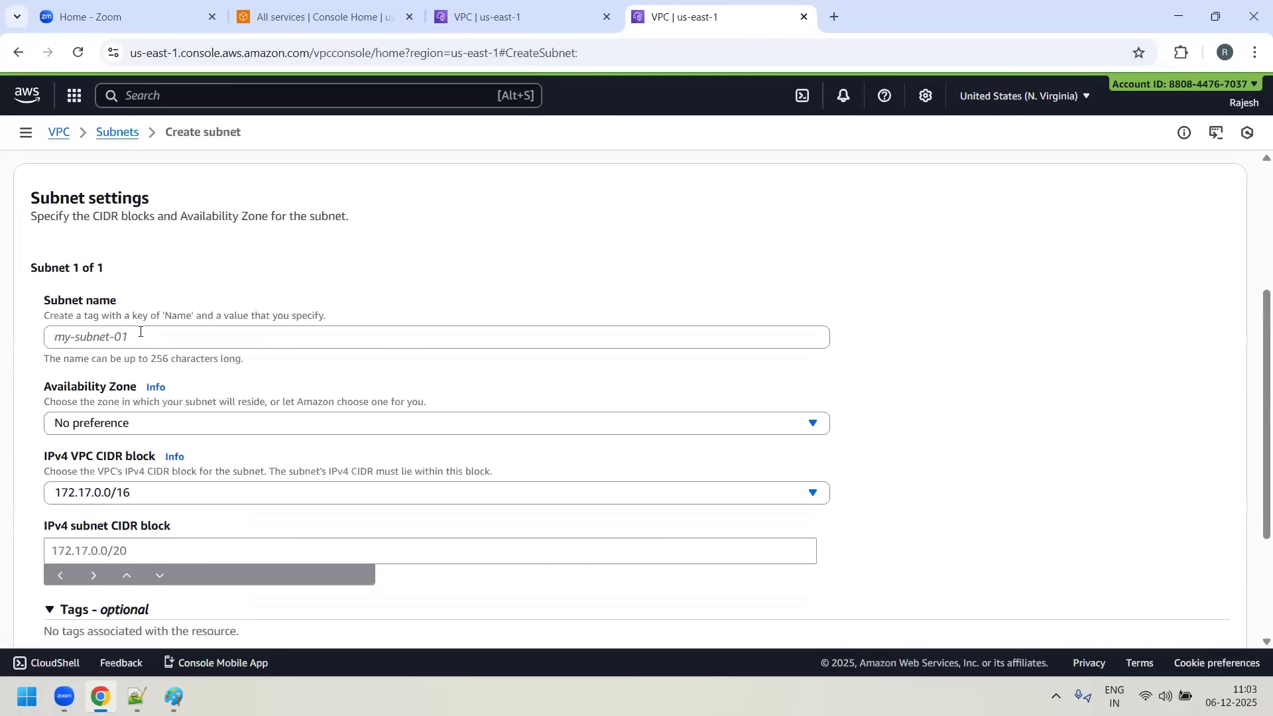
{"action": "left_click", "coordinate": [139, 336]}
{"action": "type", "text": "RED"}
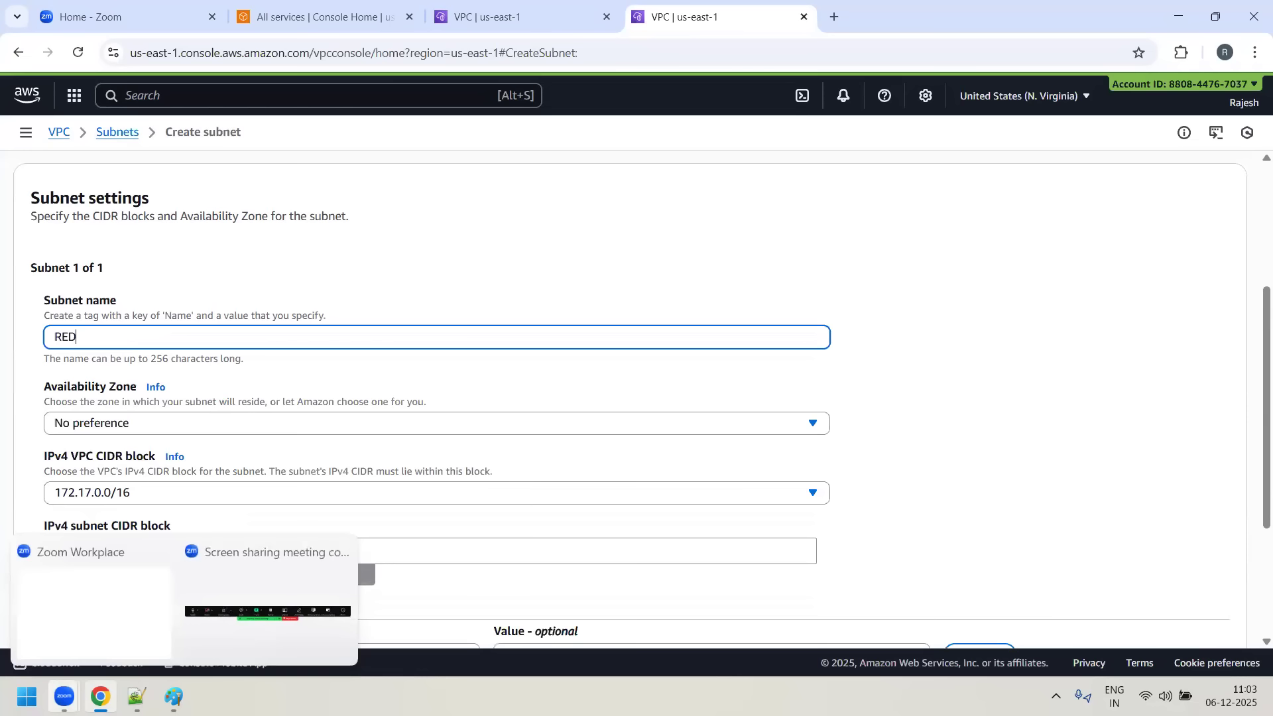
{"action": "type", "text": "-SUBE"}
{"action": "type", "text": "ET-3"}
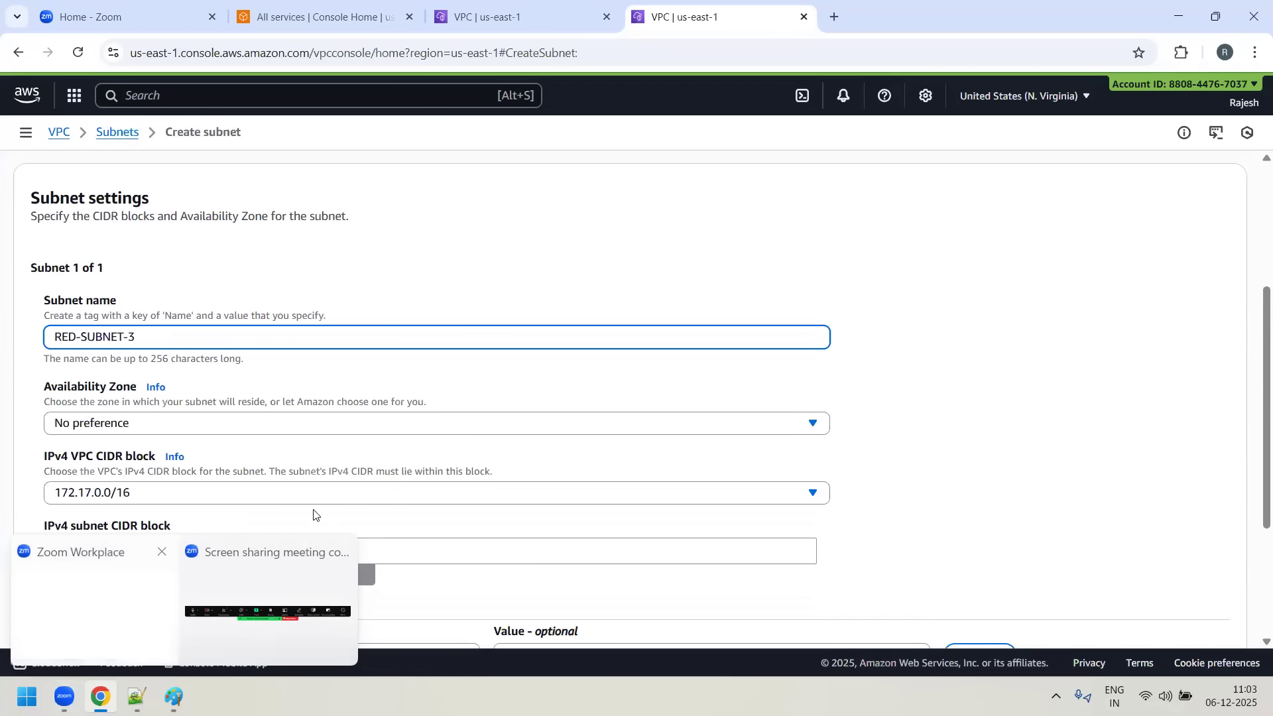
{"action": "left_click", "coordinate": [334, 426]}
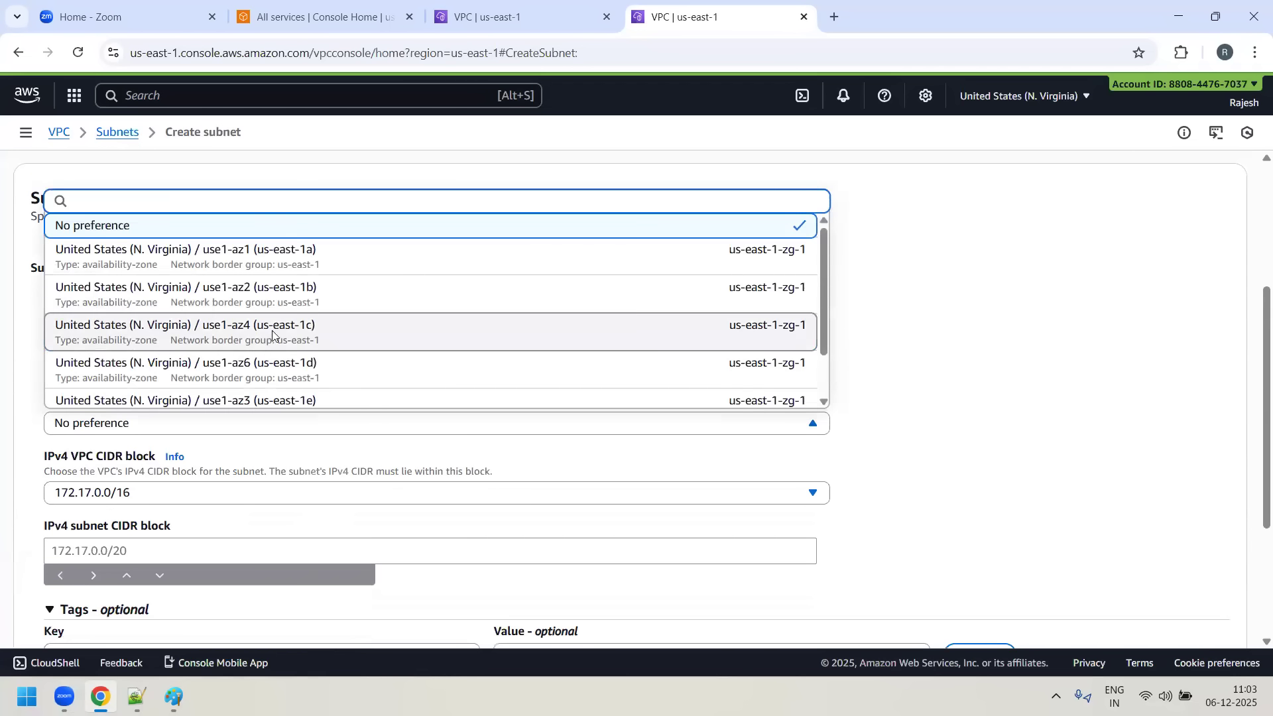
{"action": "left_click", "coordinate": [274, 334]}
- Assign the IPv4 subnet CIDR block 172.17.3.0/24 to RED-SUBNET-3 and create the subnet
{"action": "scroll", "coordinate": [115, 407], "scroll_direction": "down", "scroll_amount": 2}
{"action": "left_click", "coordinate": [115, 396]}
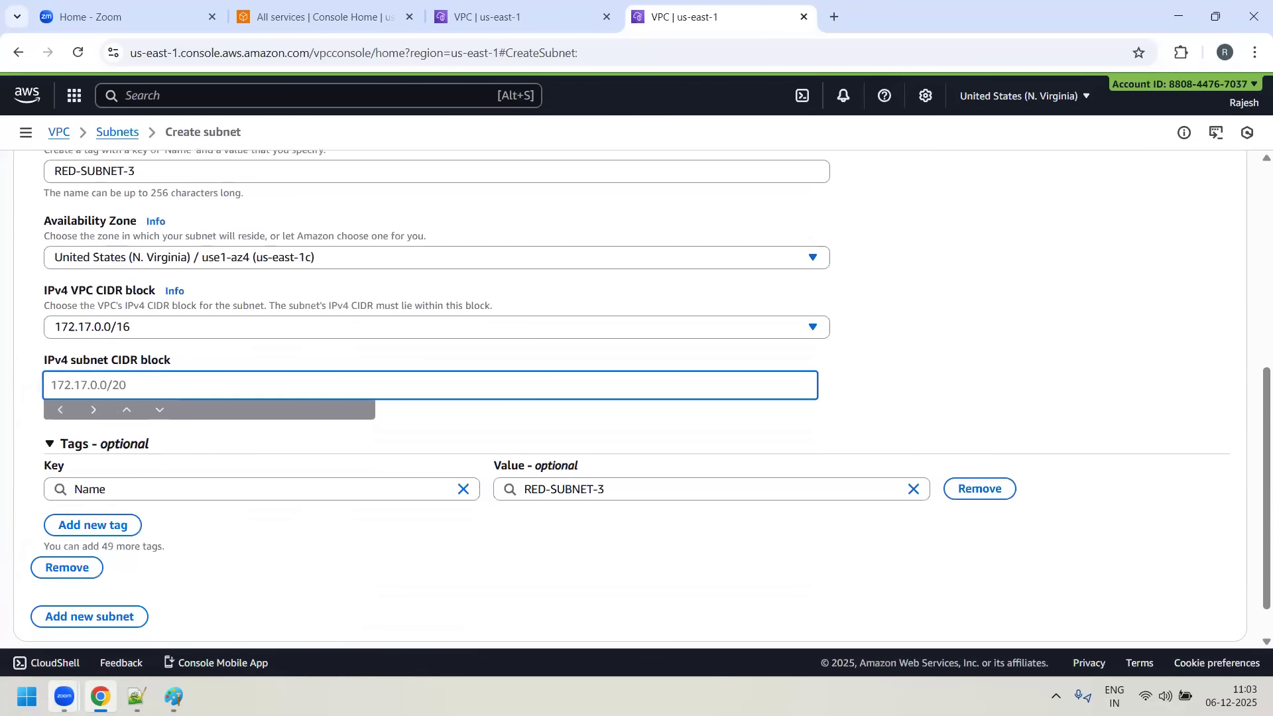
{"action": "type", "text": "172.17"}
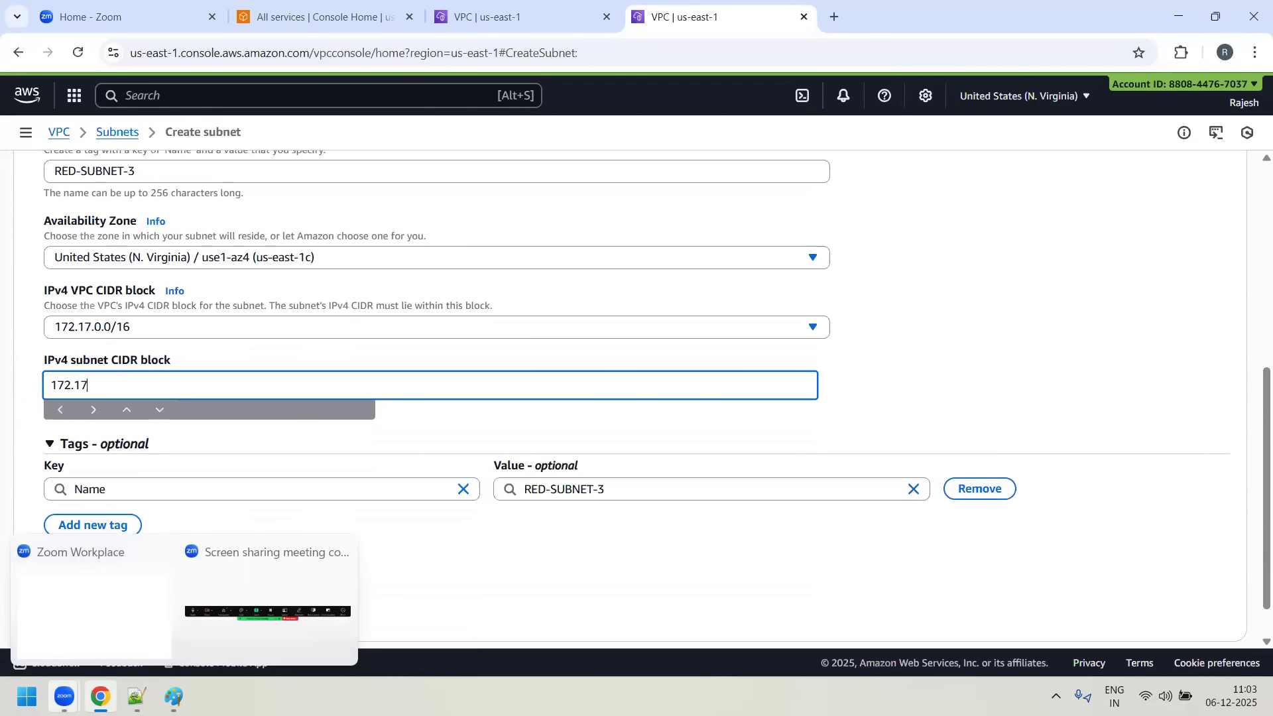
{"action": "type", "text": ".3.0/24"}
{"action": "scroll", "coordinate": [1061, 530], "scroll_direction": "down", "scroll_amount": 2}
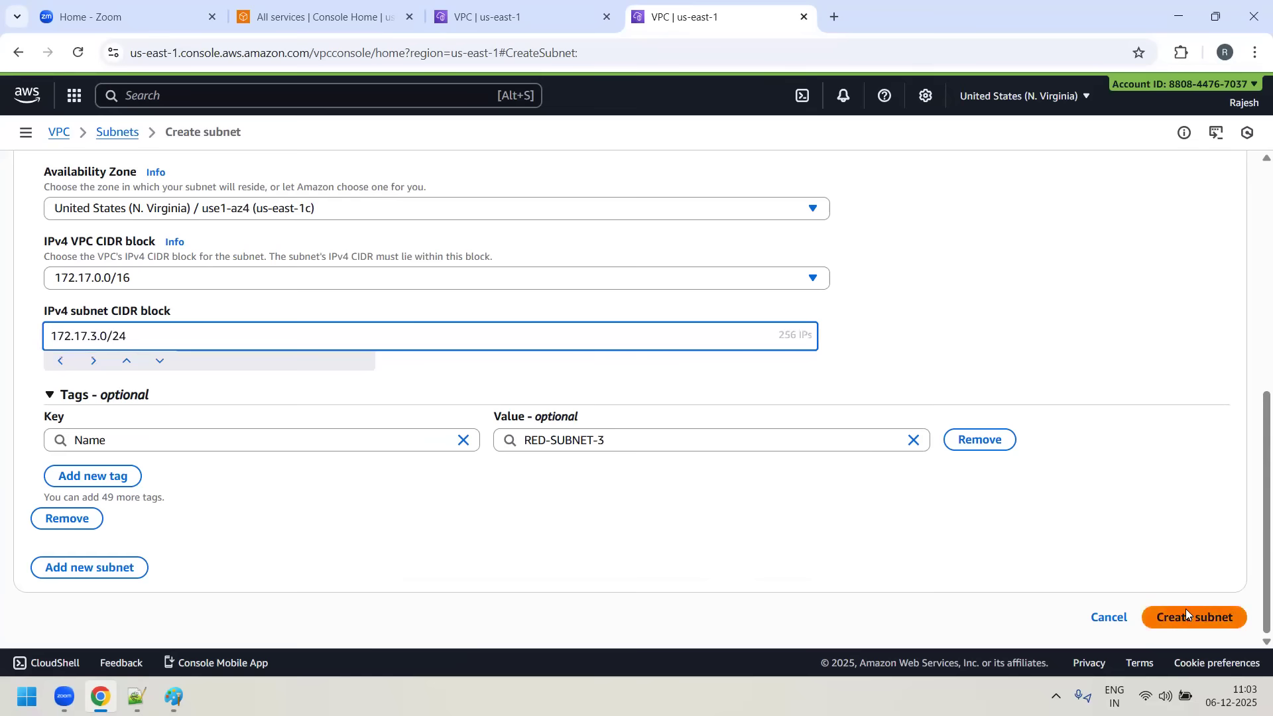
{"action": "left_click", "coordinate": [1186, 615]}
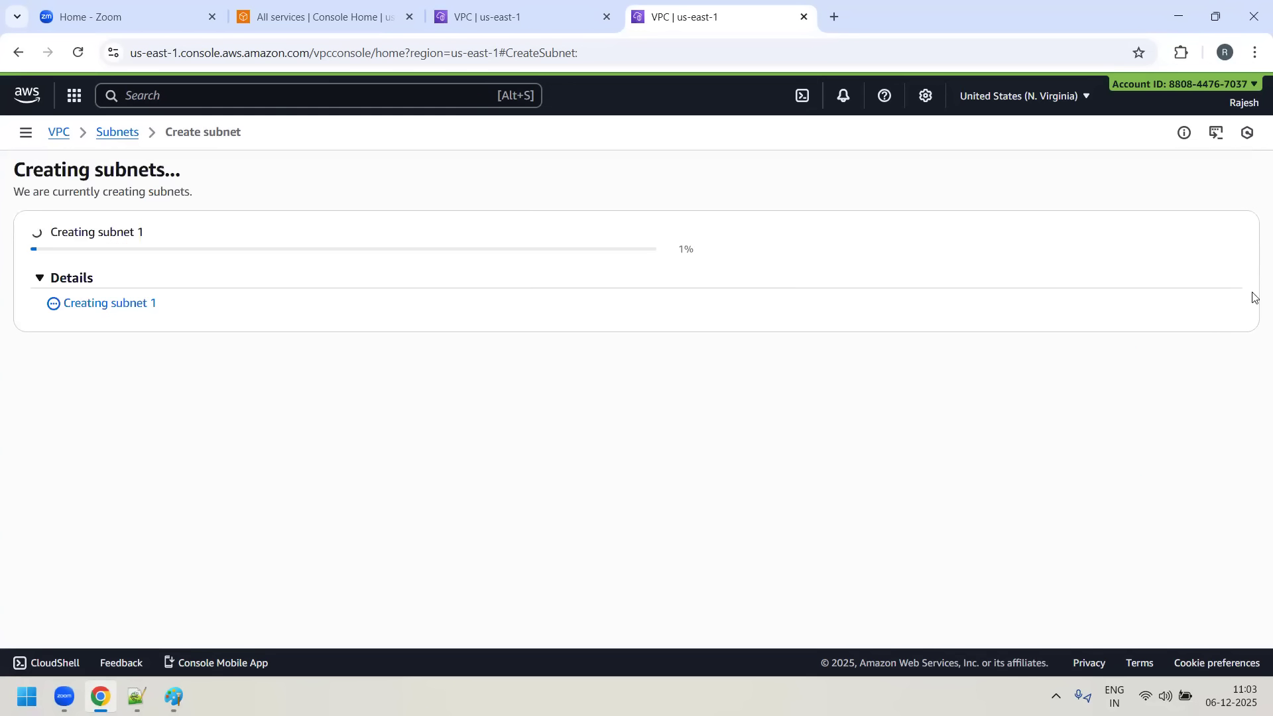
- Copy the VPC ID from the RED-VPC details and filter the subnets list by it
{"action": "left_click", "coordinate": [54, 313]}
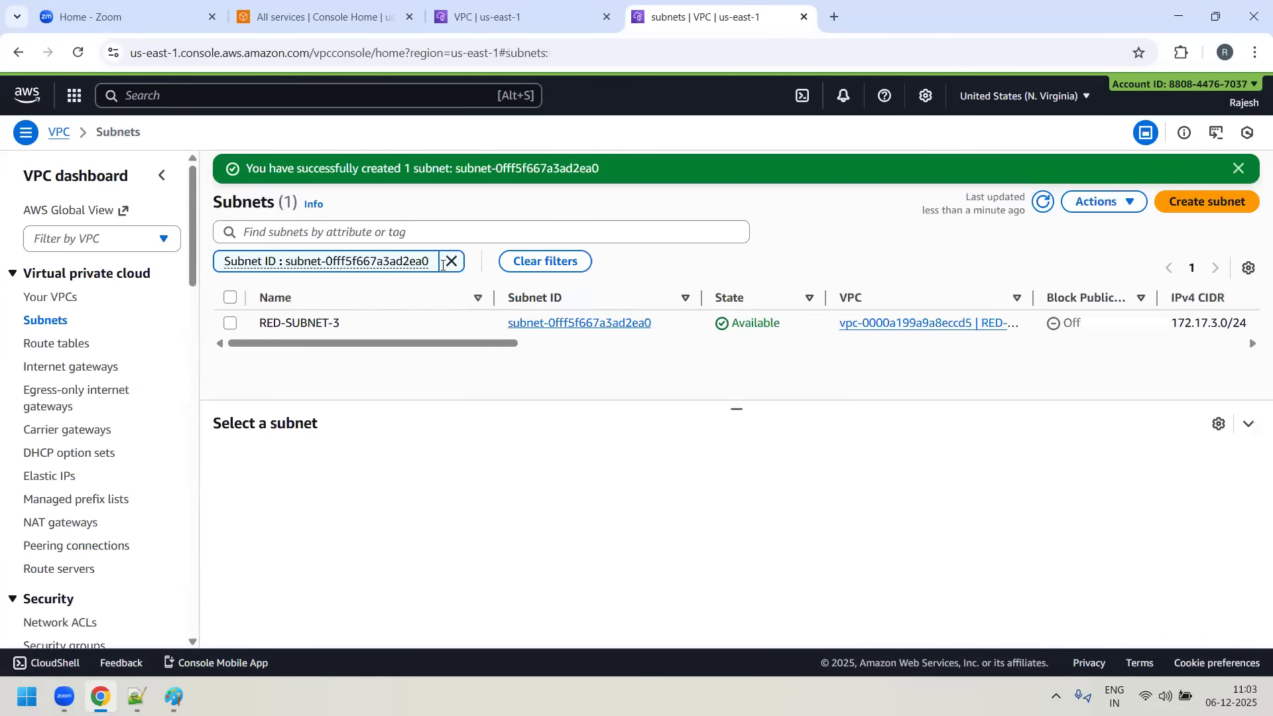
{"action": "left_click", "coordinate": [54, 296]}
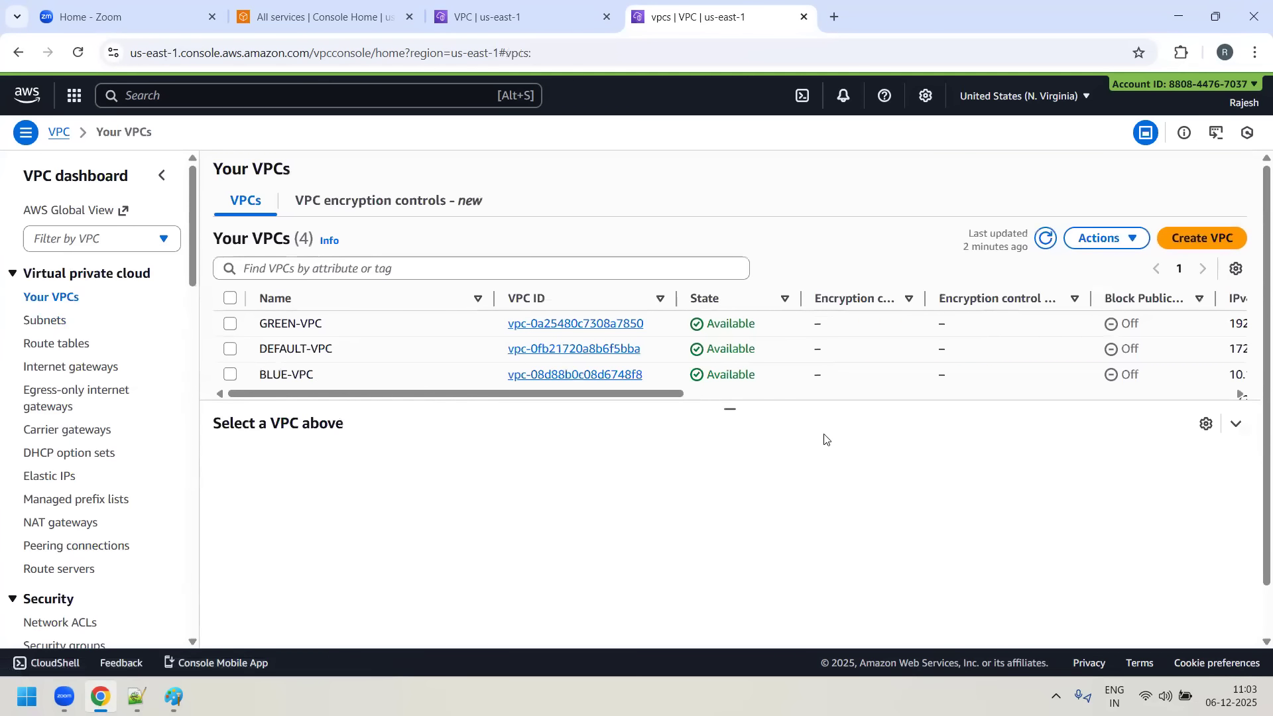
{"action": "left_click_drag", "start_coordinate": [729, 414], "coordinate": [727, 419]}
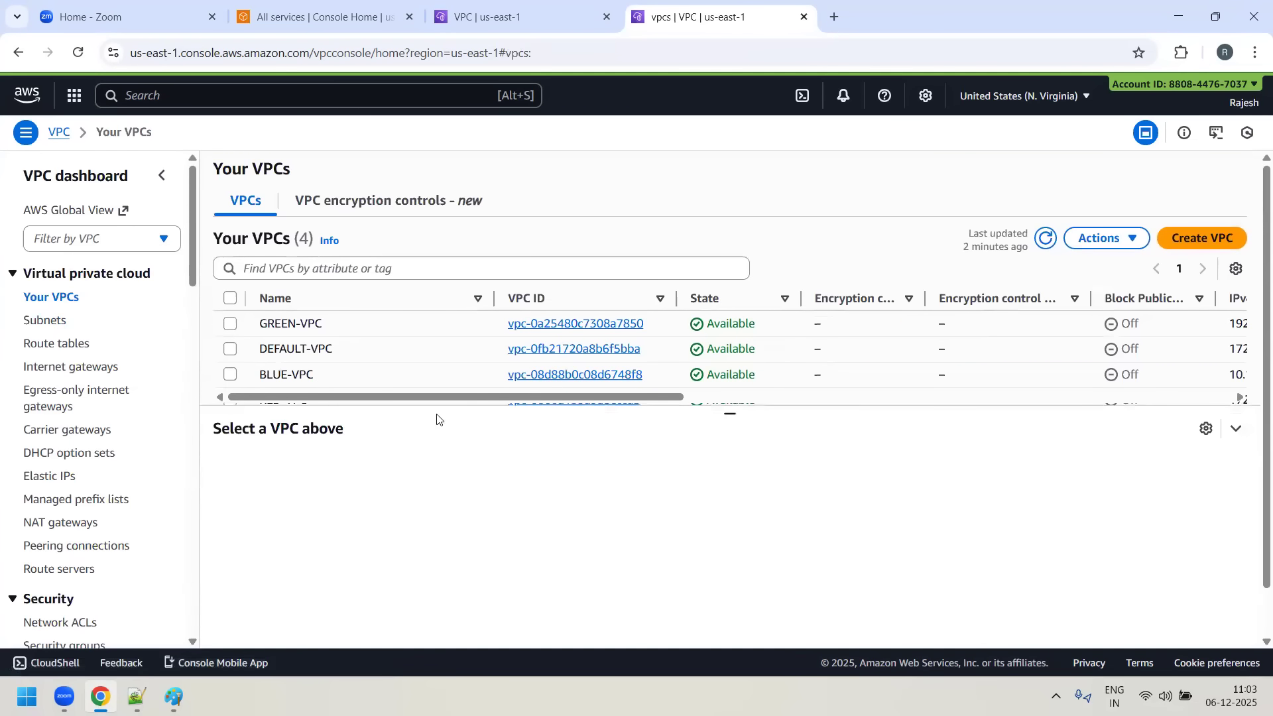
{"action": "left_click", "coordinate": [577, 401]}
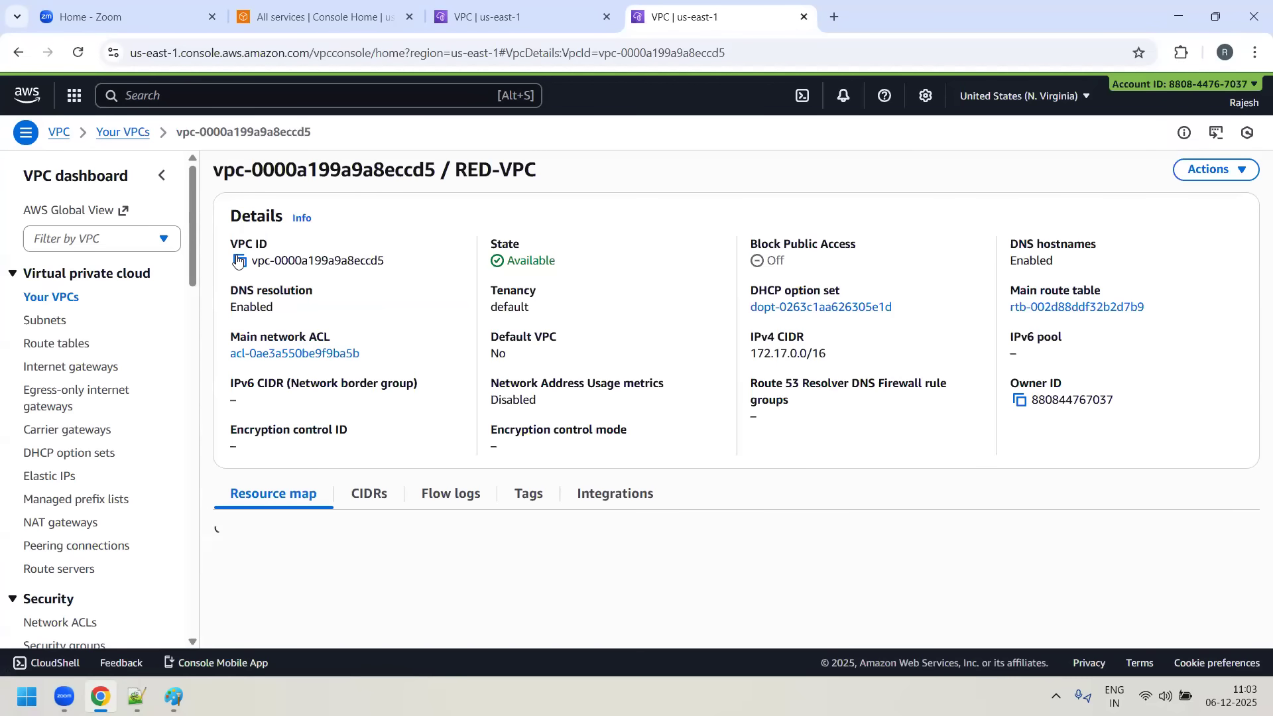
{"action": "left_click", "coordinate": [238, 261]}
{"action": "left_click", "coordinate": [32, 321]}
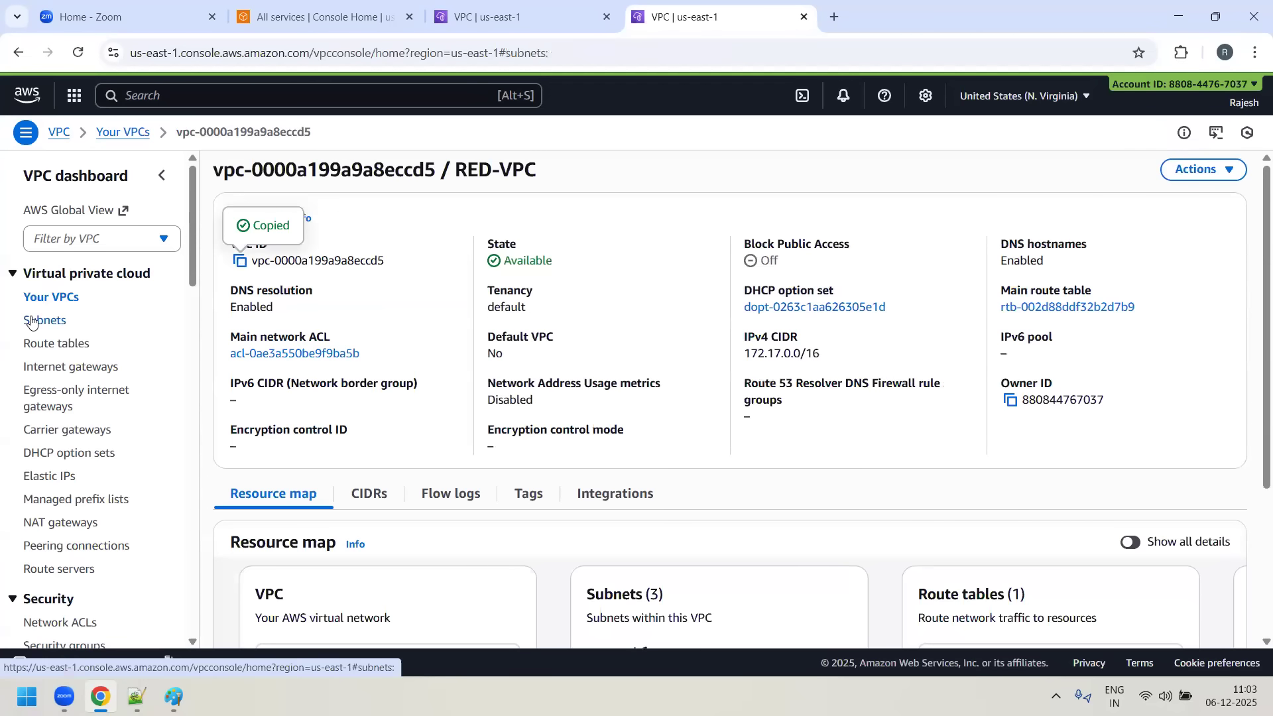
{"action": "left_click", "coordinate": [321, 194]}
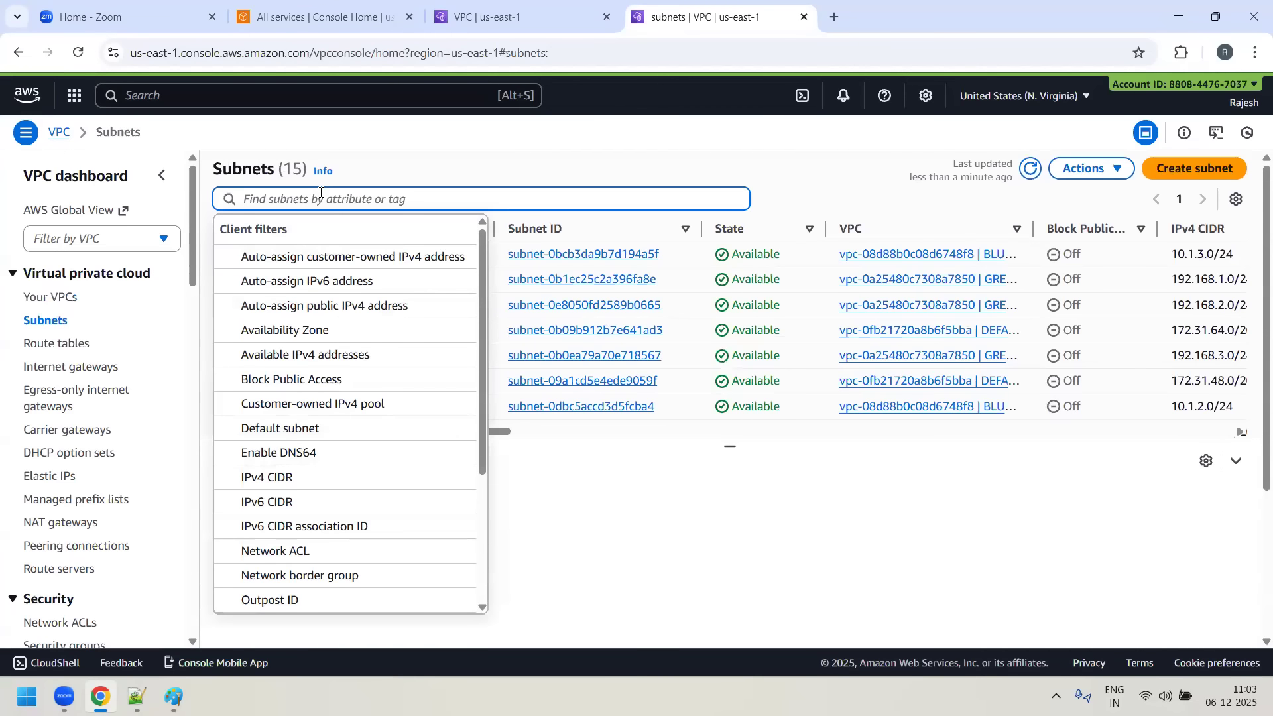
{"action": "key", "text": "ctrl+v"}
{"action": "key", "text": "Return"}
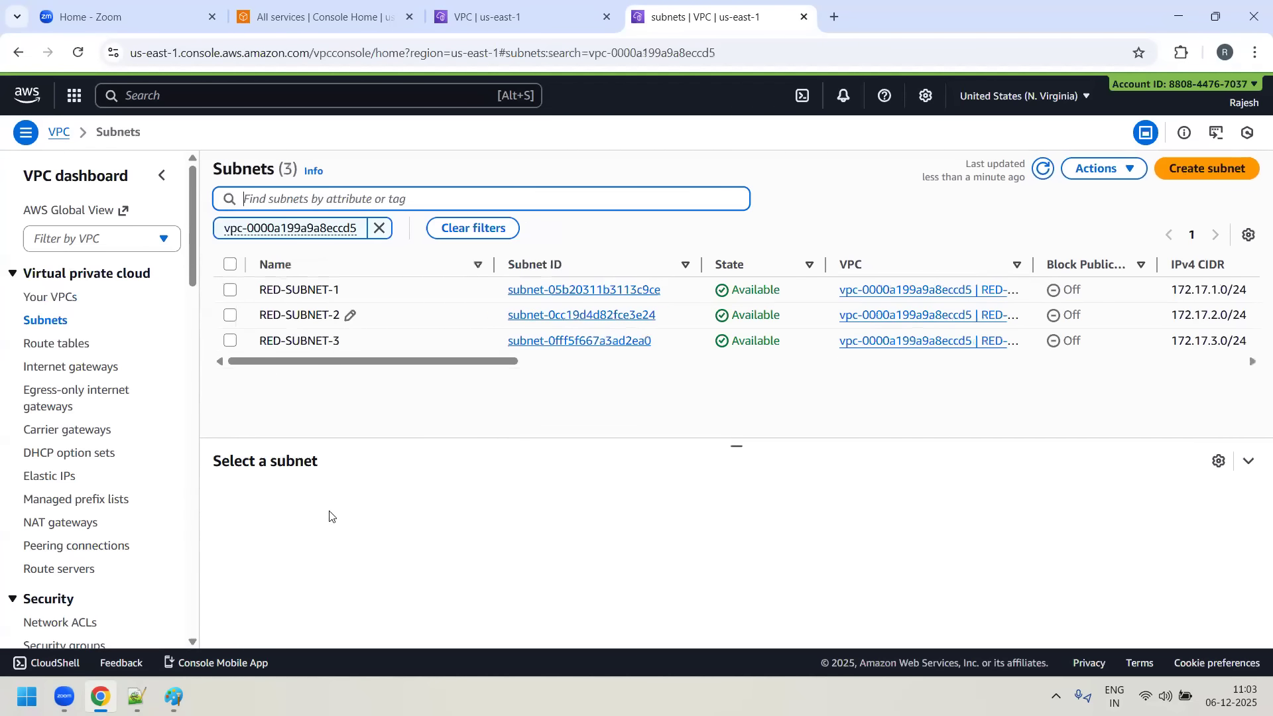
- Enable auto-assign public IPv4 address in the RED-SUBNET-1 settings and save them
{"action": "left_click", "coordinate": [230, 289]}
{"action": "left_click", "coordinate": [1104, 168]}
{"action": "left_click", "coordinate": [1107, 242]}
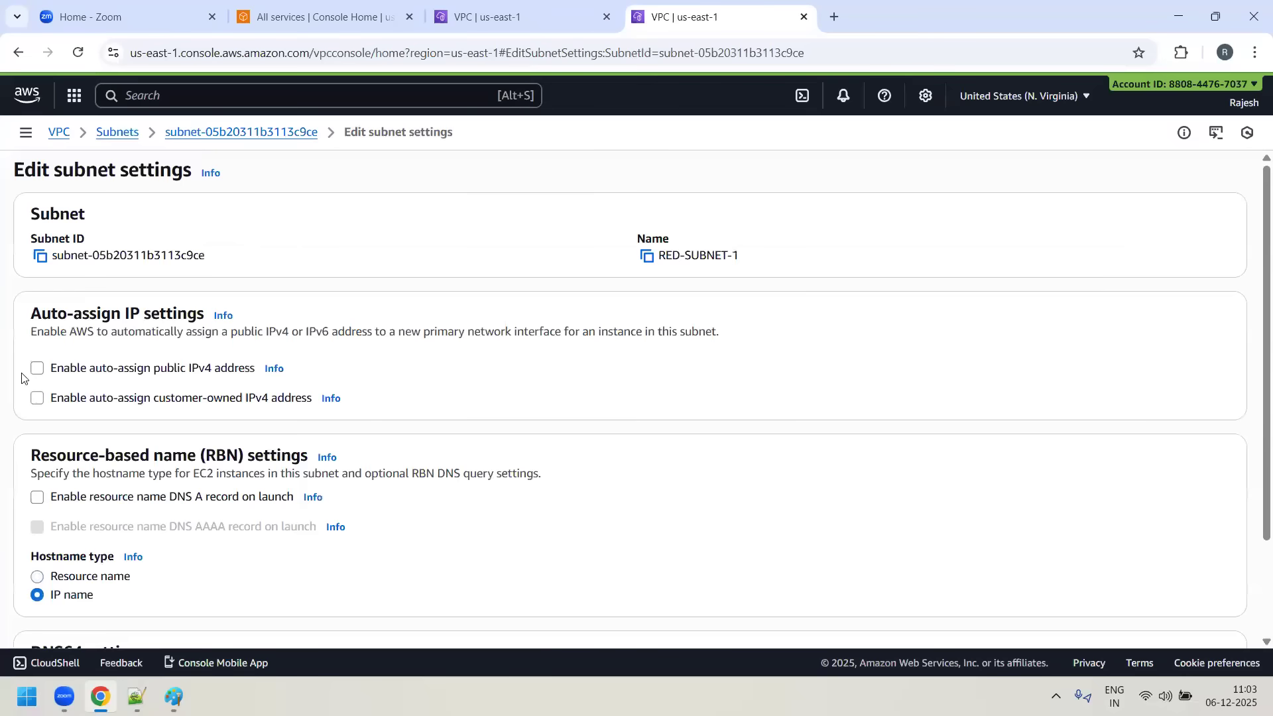
{"action": "left_click", "coordinate": [38, 371]}
{"action": "scroll", "coordinate": [1233, 570], "scroll_direction": "down", "scroll_amount": 3}
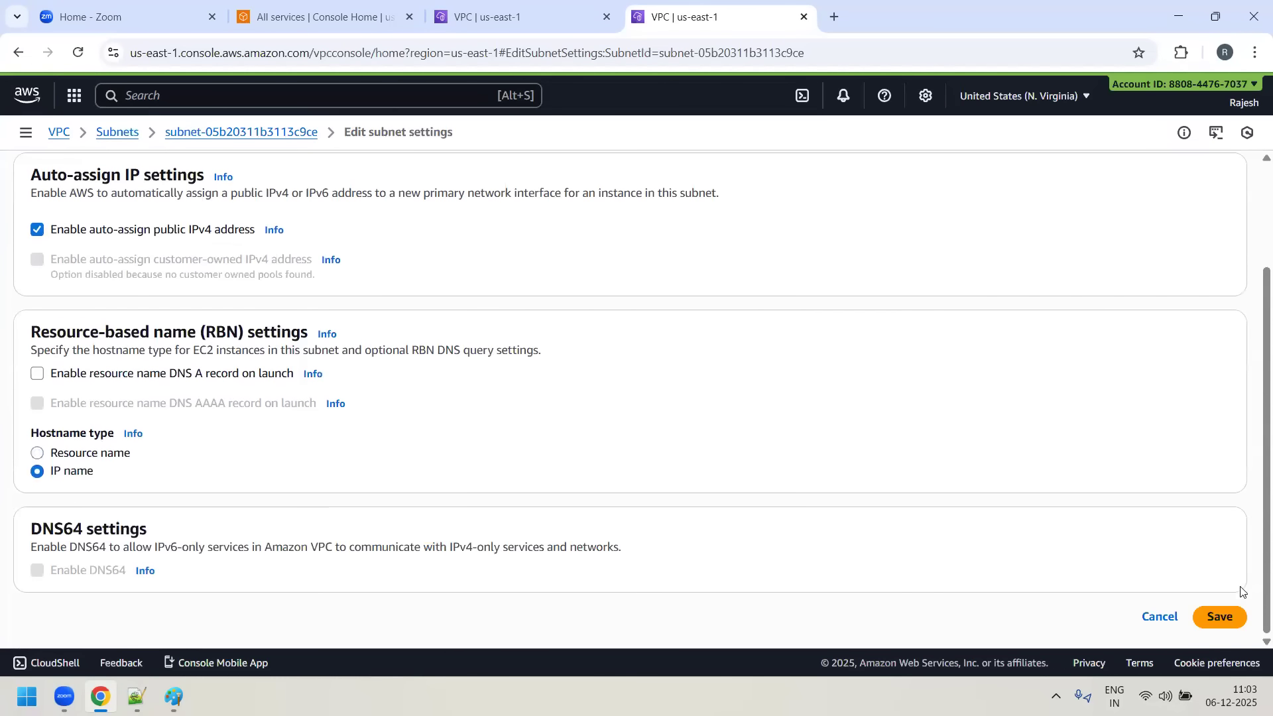
{"action": "left_click", "coordinate": [1219, 617]}
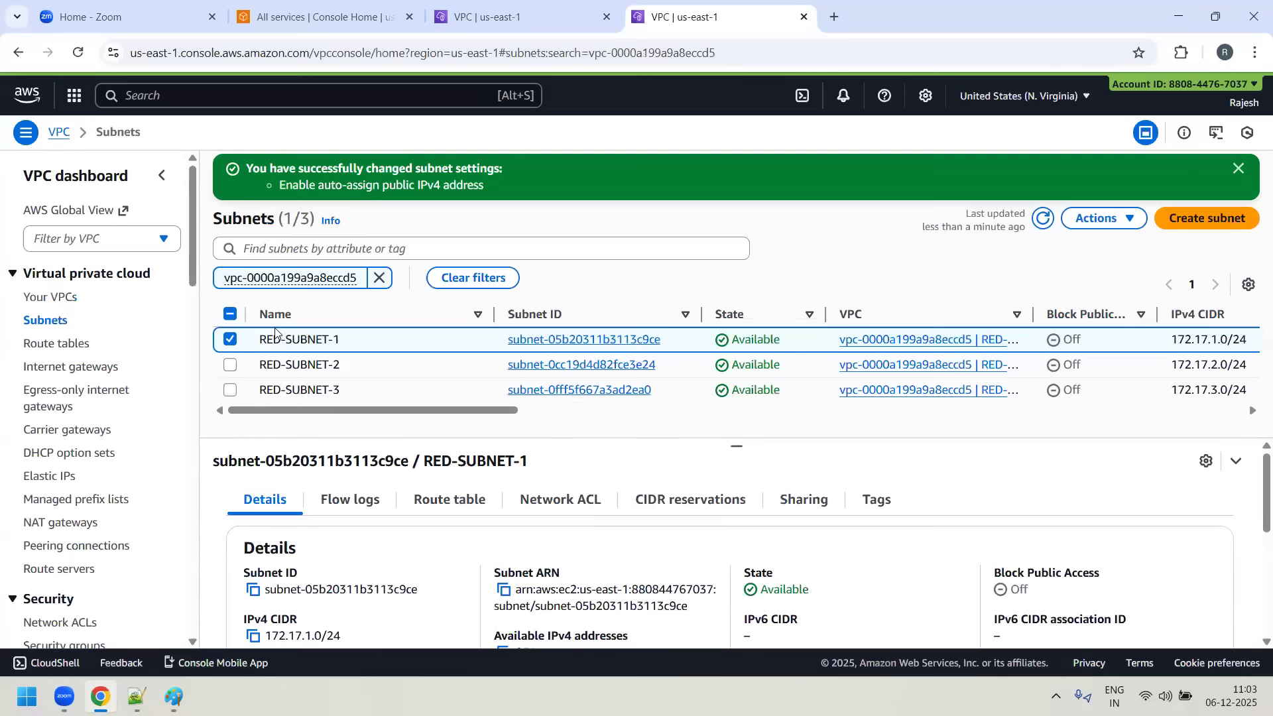
- Enable auto-assign public IPv4 address in the RED-SUBNET-2 settings and save the change
{"action": "left_click", "coordinate": [229, 365]}
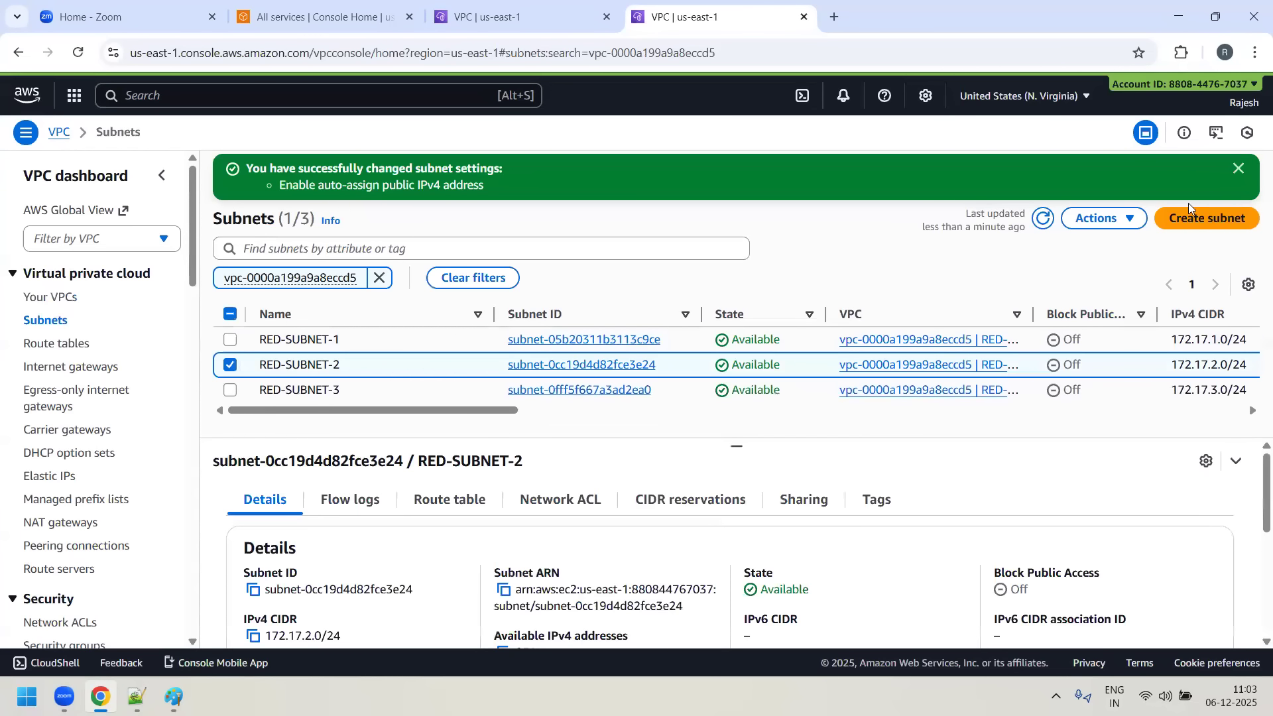
{"action": "left_click", "coordinate": [1131, 220]}
{"action": "left_click", "coordinate": [981, 292]}
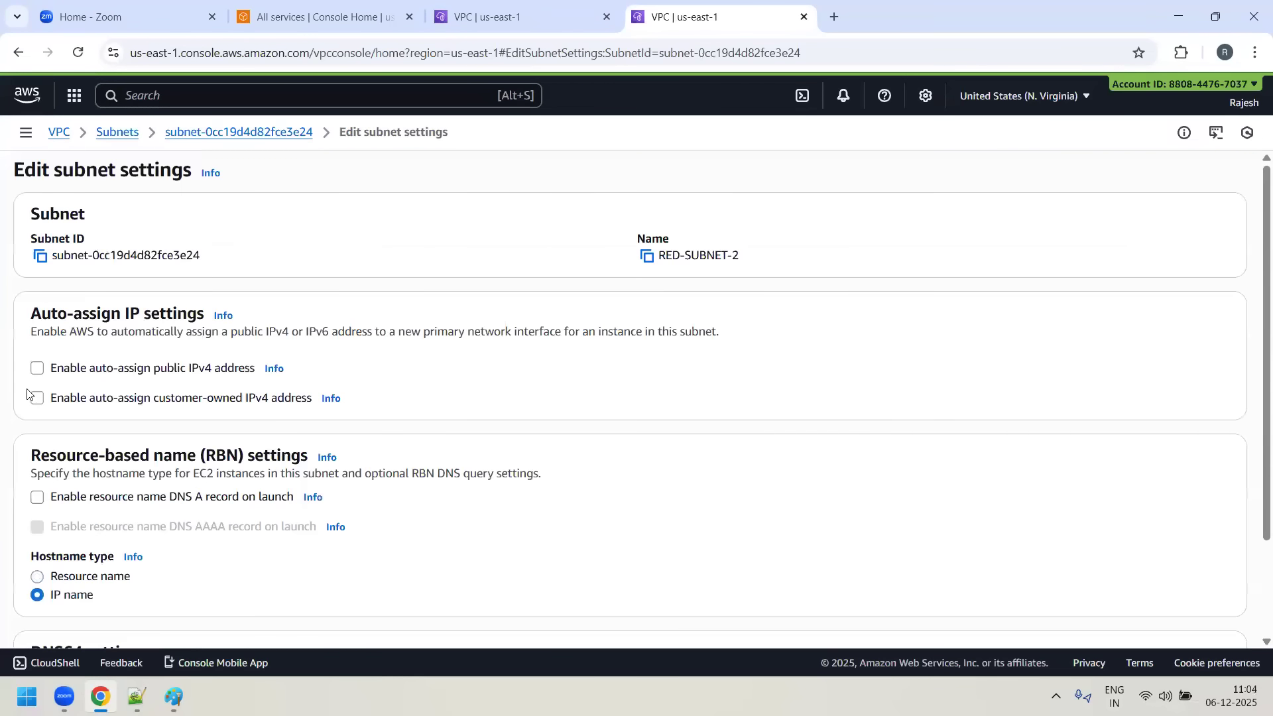
{"action": "left_click", "coordinate": [37, 369]}
{"action": "scroll", "coordinate": [687, 461], "scroll_direction": "down", "scroll_amount": 3}
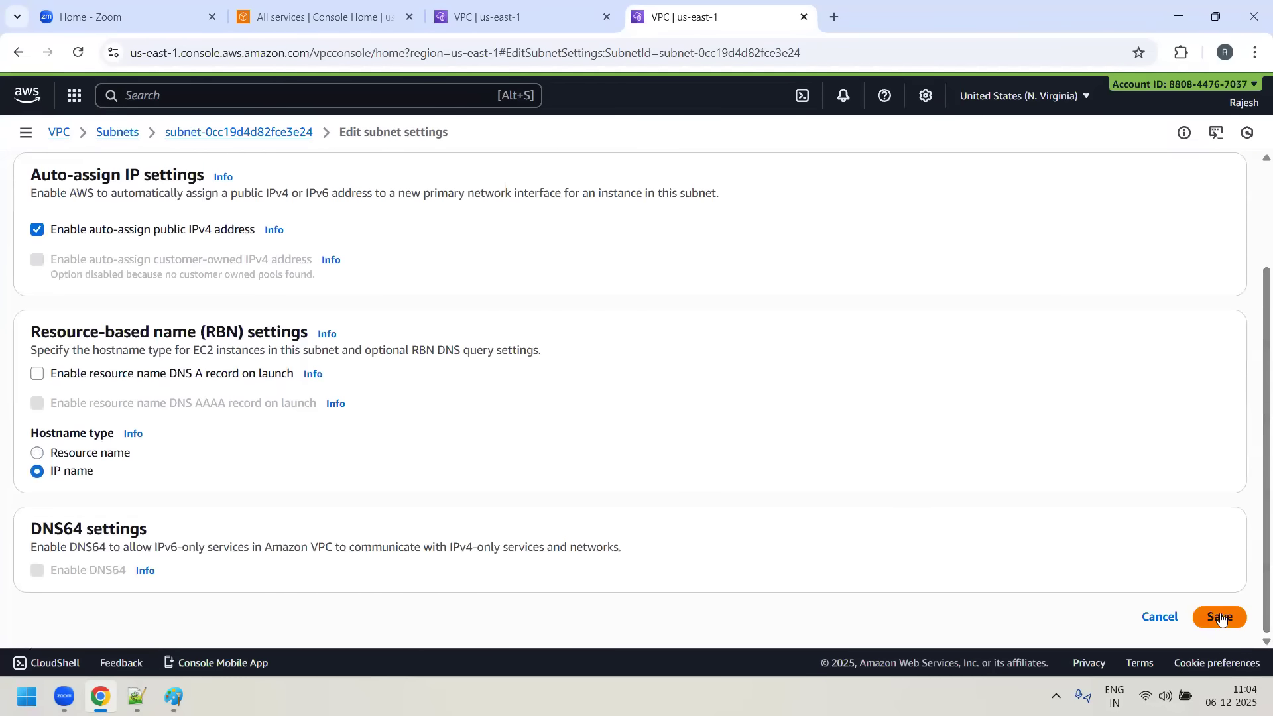
{"action": "left_click", "coordinate": [1220, 615]}
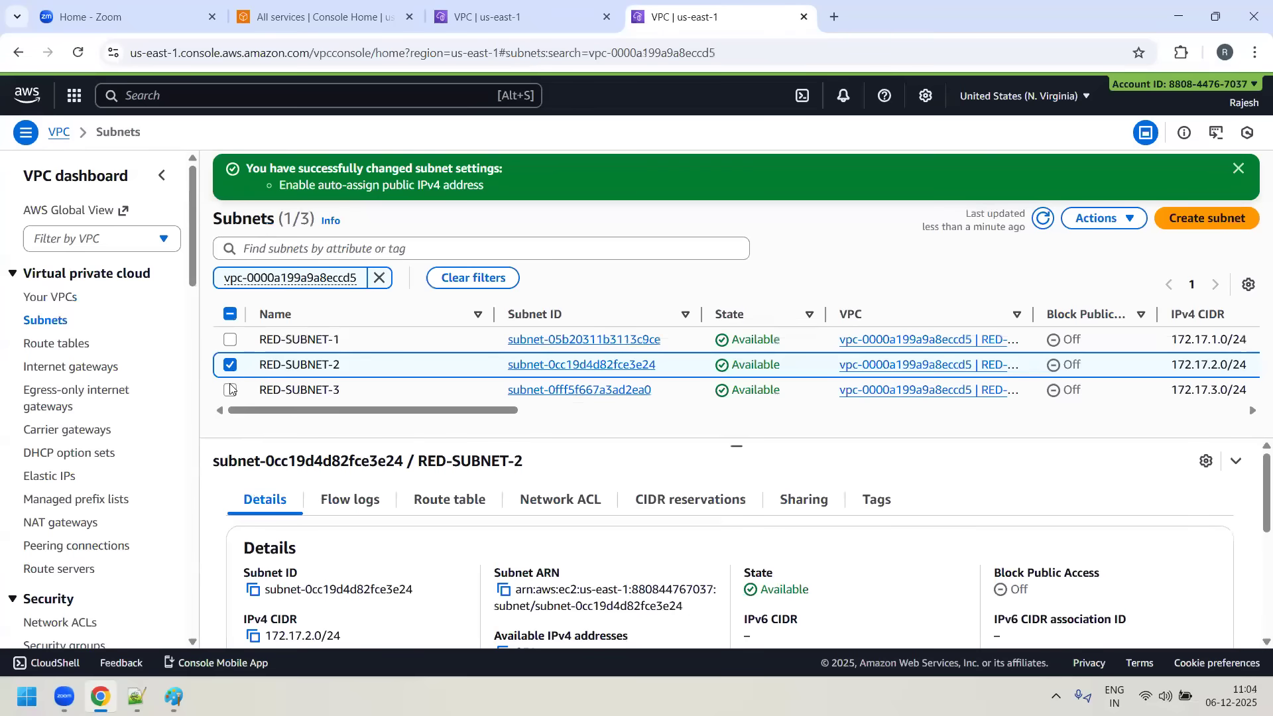
- Enable auto-assign public IPv4 address in the RED-SUBNET-3 settings and save the change
{"action": "left_click", "coordinate": [230, 394]}
{"action": "left_click", "coordinate": [1125, 223]}
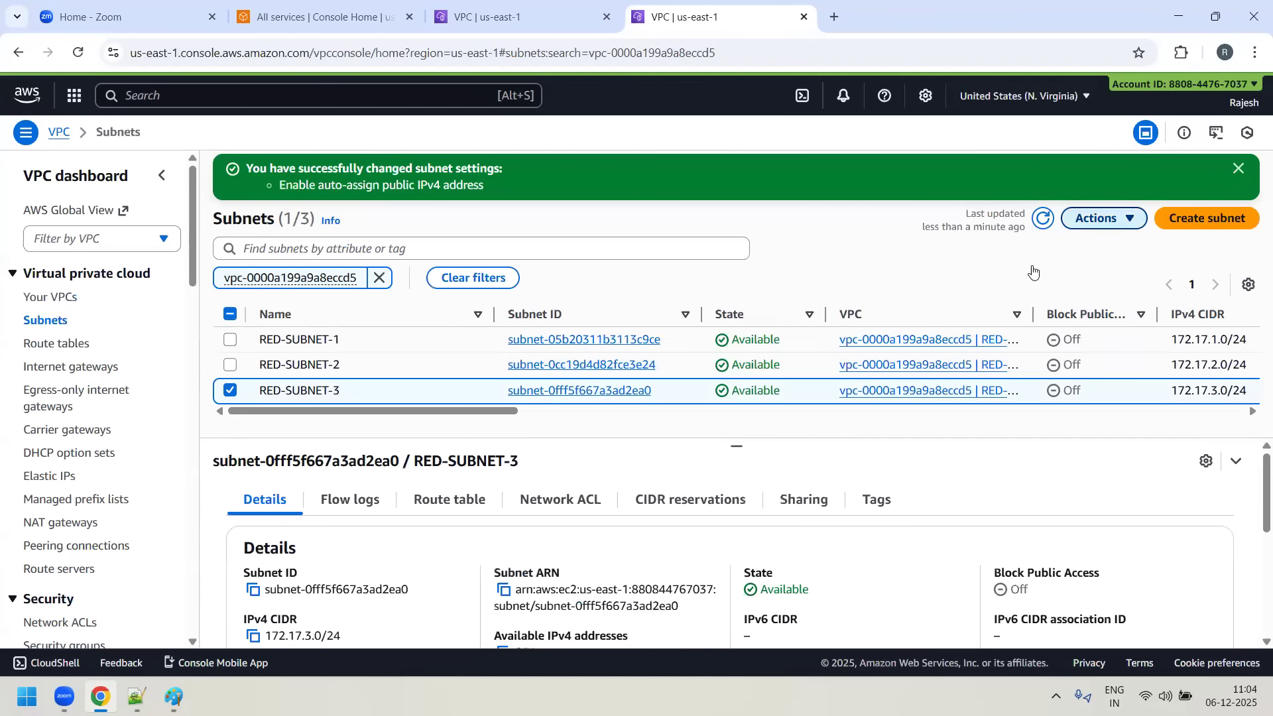
{"action": "left_click", "coordinate": [1032, 293]}
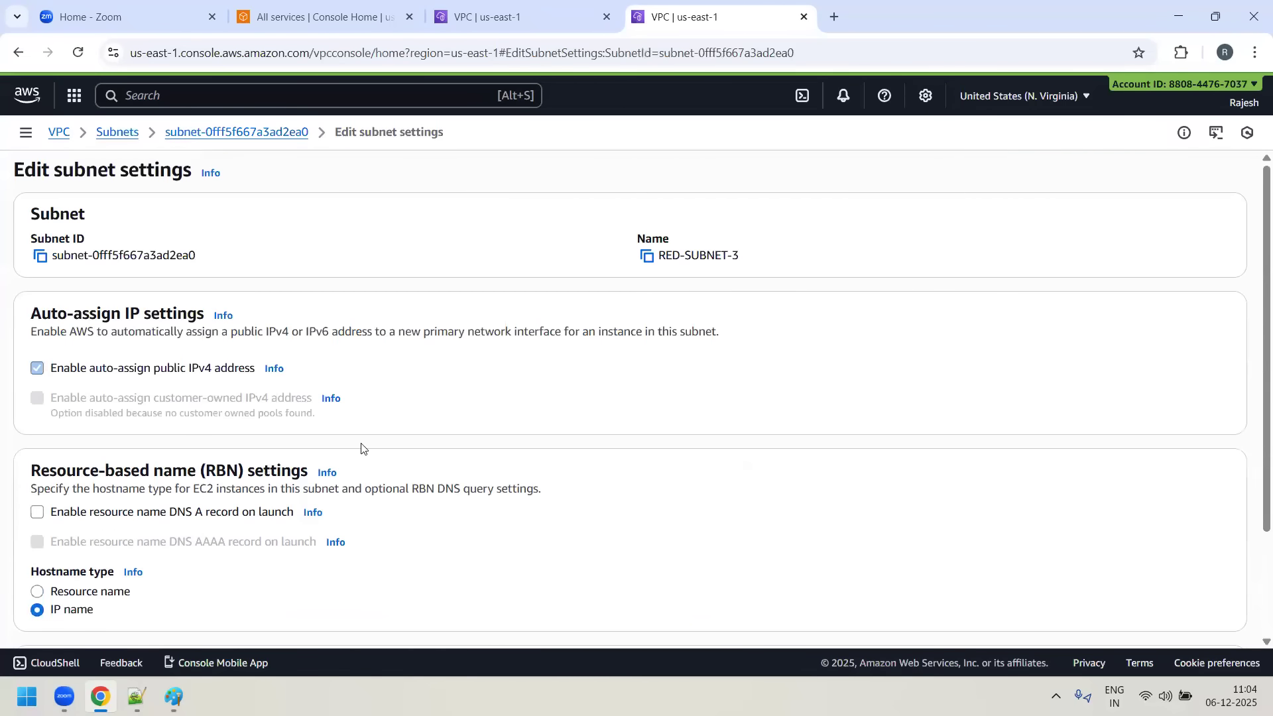
{"action": "scroll", "coordinate": [1253, 615], "scroll_direction": "down", "scroll_amount": 3}
{"action": "left_click", "coordinate": [1225, 622]}
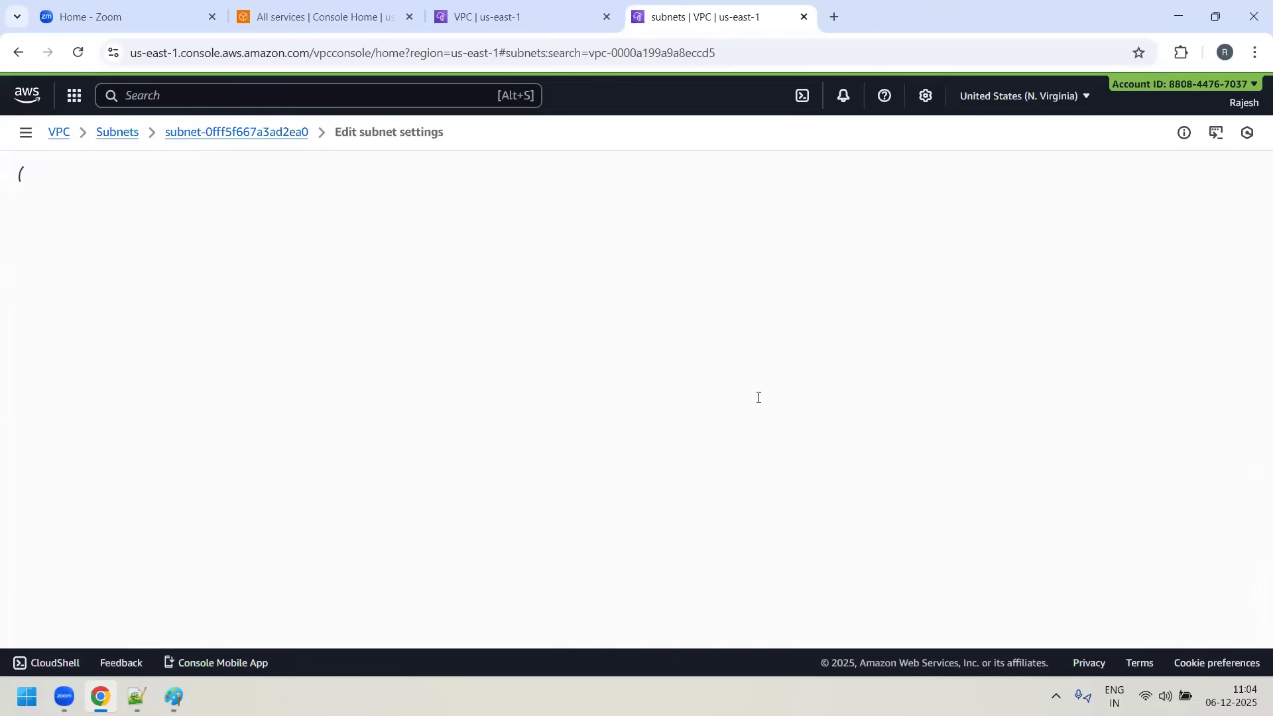
{"action": "left_click", "coordinate": [379, 278]}
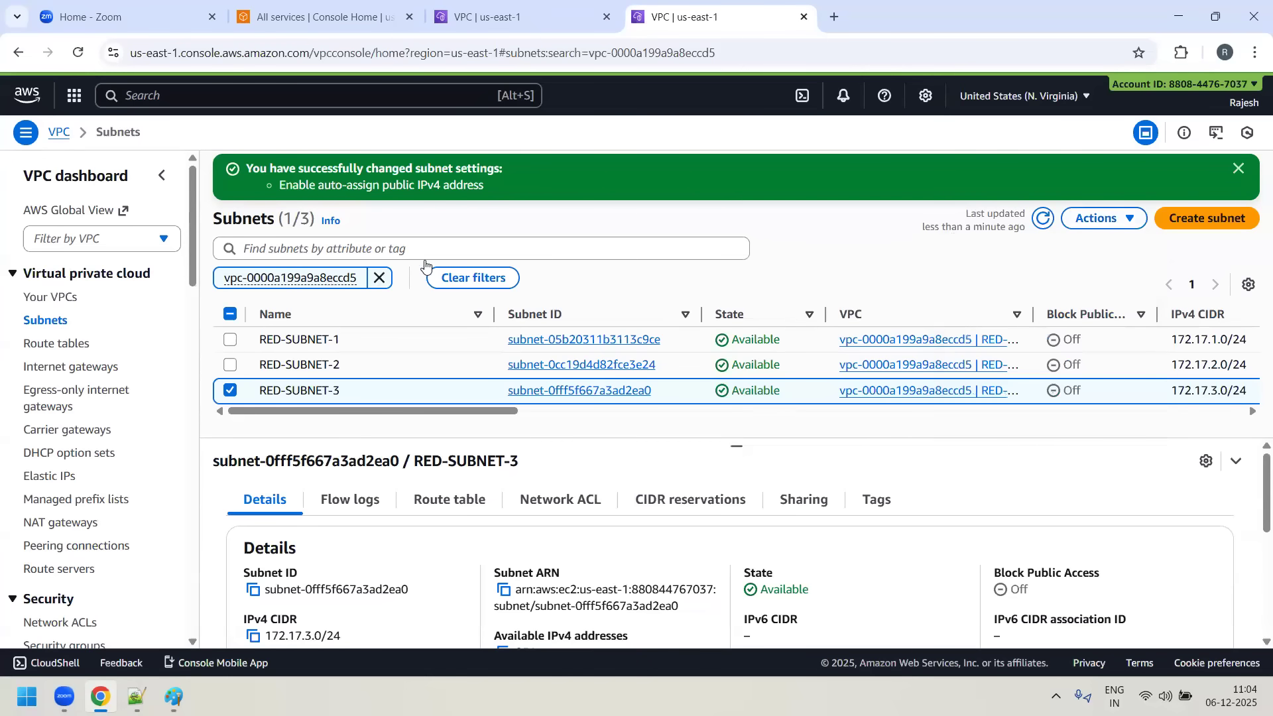
- Create an internet gateway with the name tag RED-IGW
{"action": "left_click", "coordinate": [87, 368]}
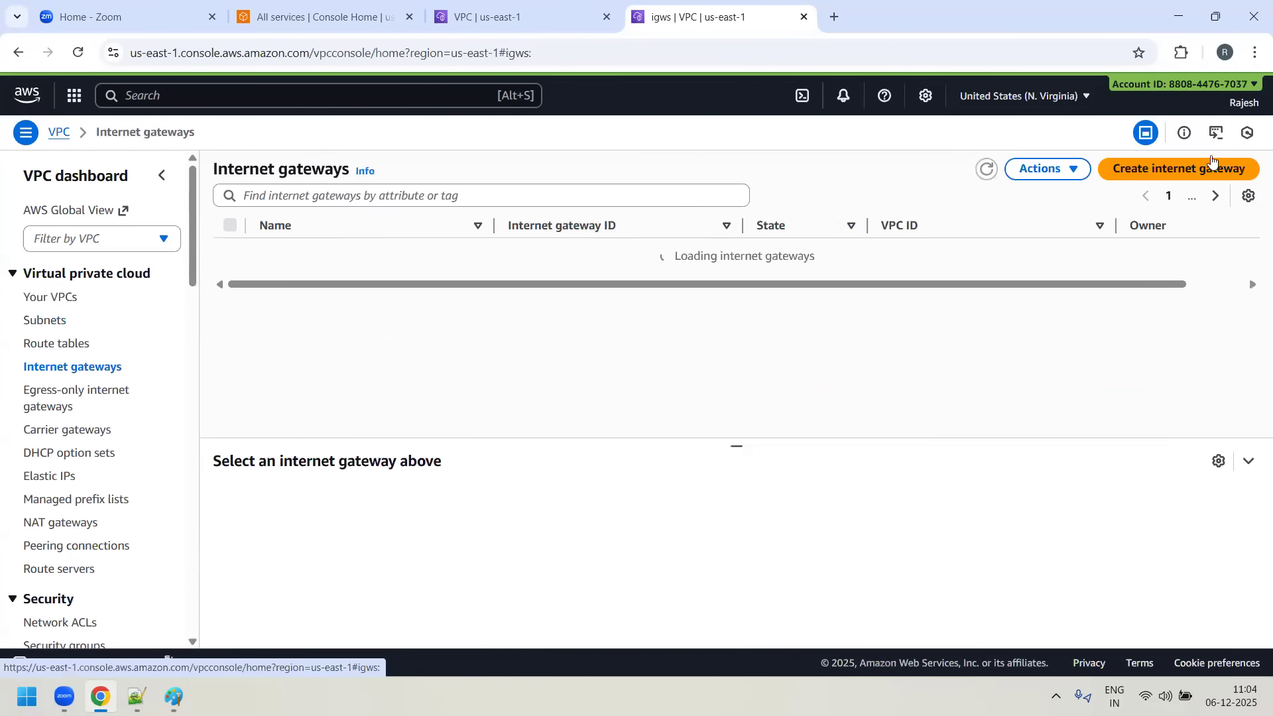
{"action": "left_click", "coordinate": [1180, 171]}
{"action": "left_click", "coordinate": [292, 300]}
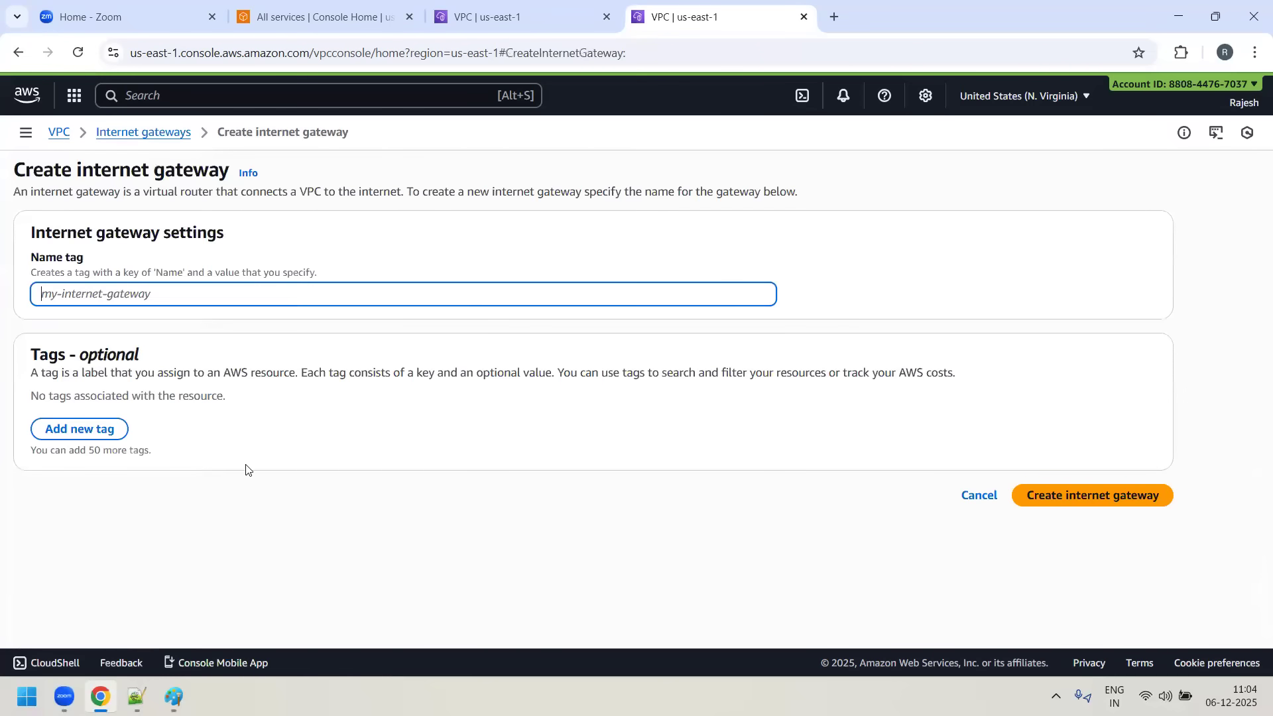
{"action": "type", "text": "RD"}
{"action": "mouse_move", "coordinate": [173, 696]}
{"action": "type", "text": "D-IGW"}
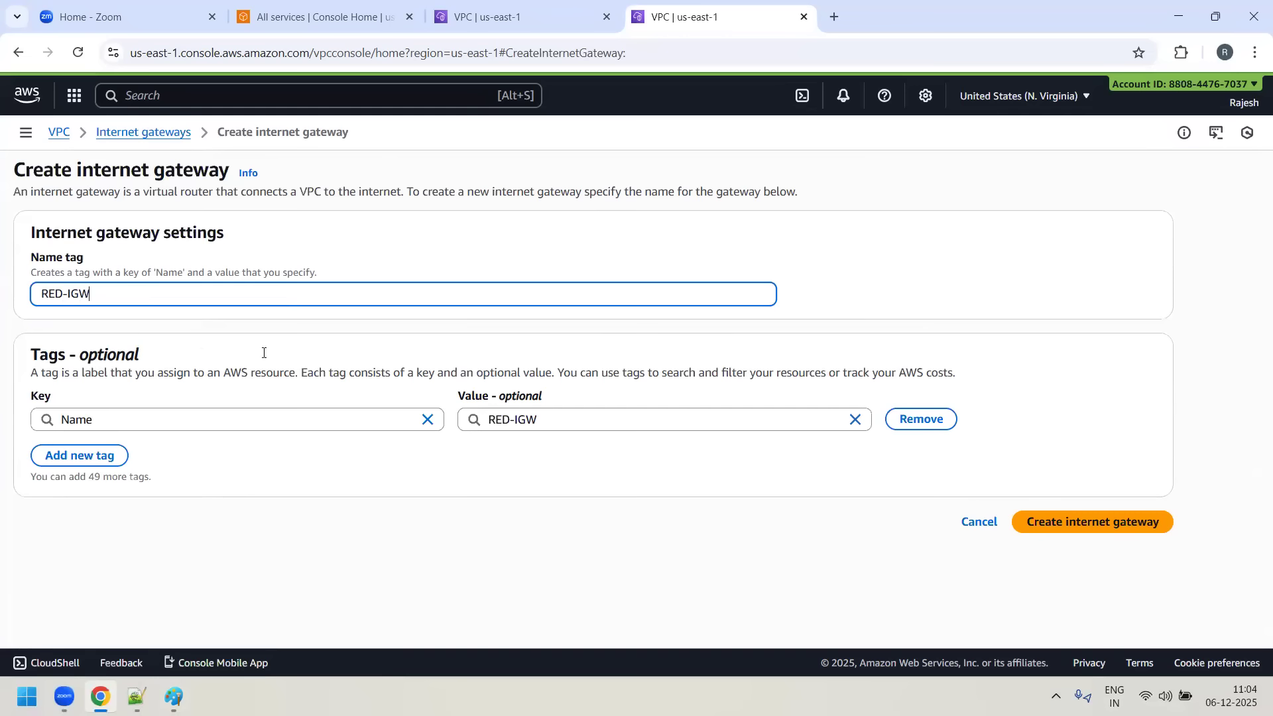
{"action": "left_click", "coordinate": [1106, 530]}
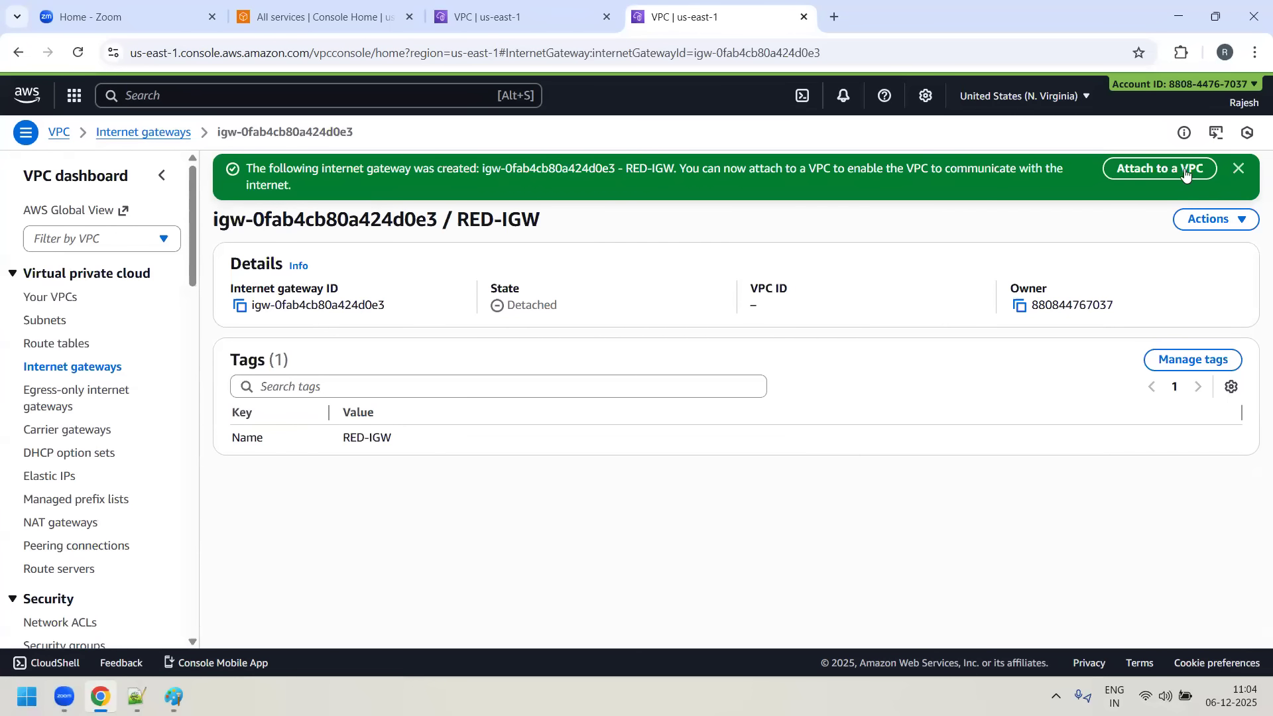
- Attach the RED-IGW internet gateway to RED-VPC
{"action": "left_click", "coordinate": [1241, 223]}
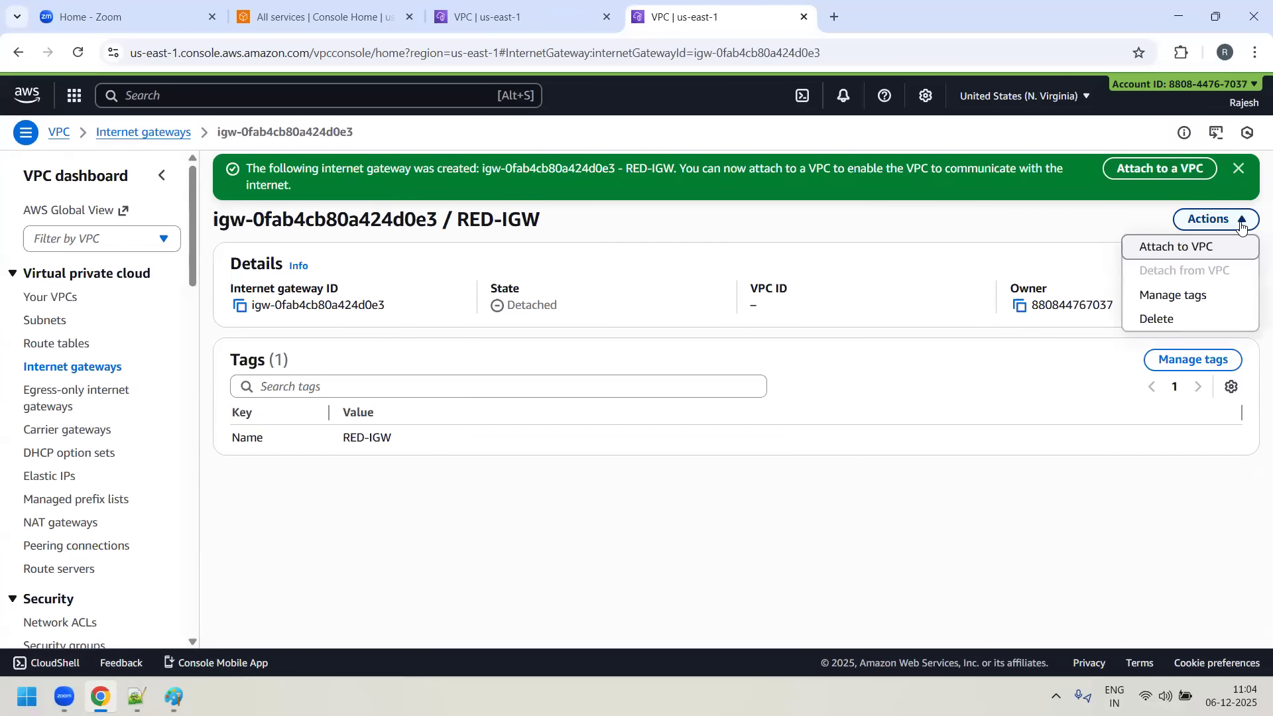
{"action": "left_click", "coordinate": [1198, 247]}
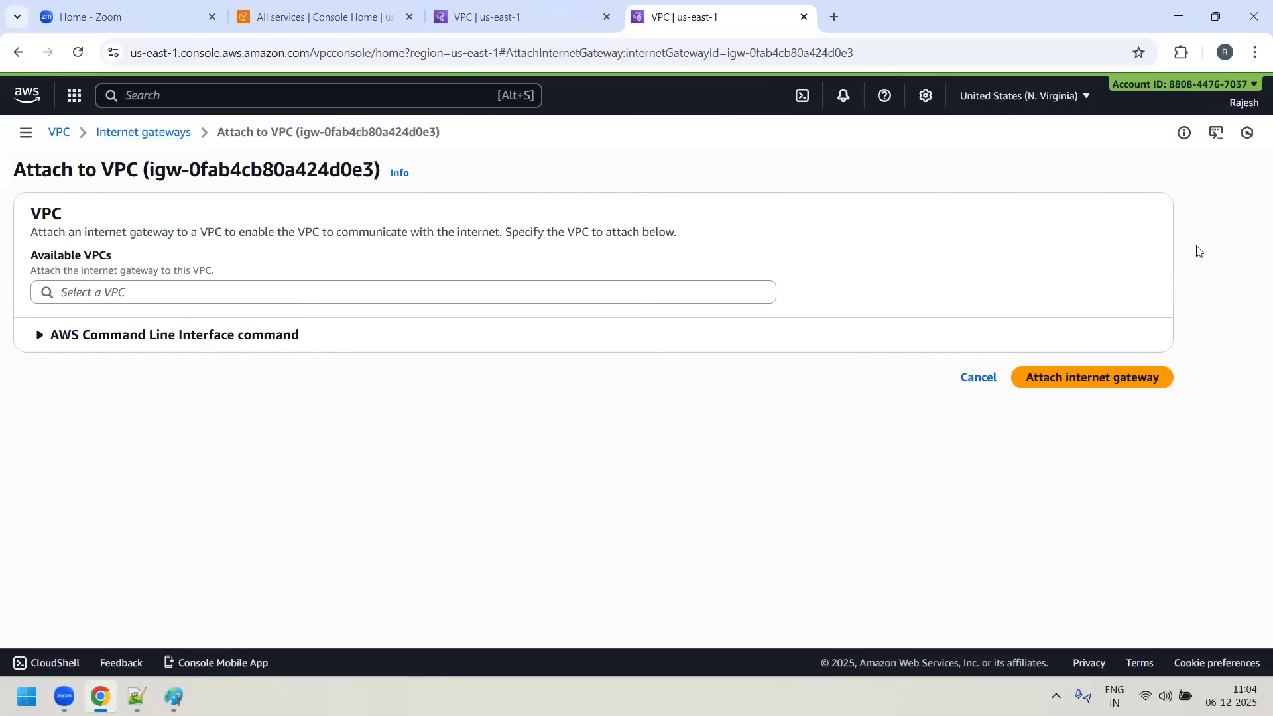
{"action": "left_click", "coordinate": [120, 291]}
{"action": "left_click", "coordinate": [203, 323]}
{"action": "left_click", "coordinate": [1075, 374]}
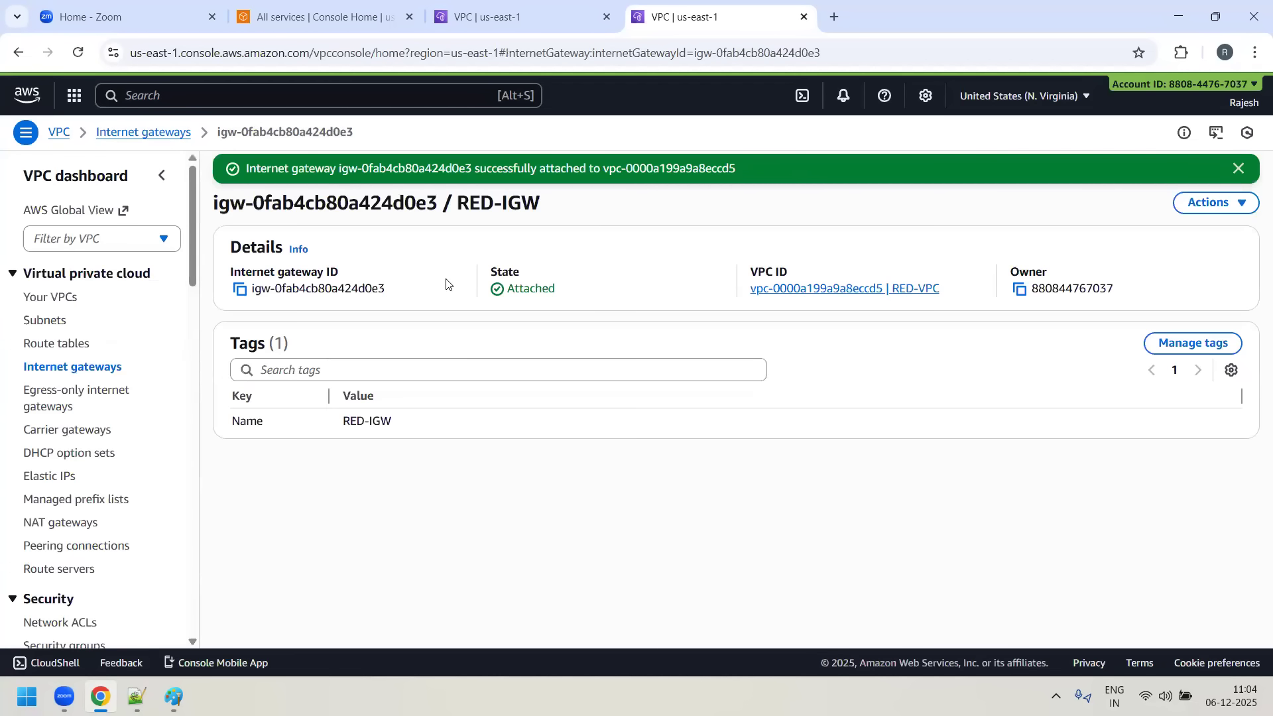
- Copy the VPC ID from the RED-VPC details, filter the route tables list by it and refresh the list
{"action": "left_click", "coordinate": [41, 297]}
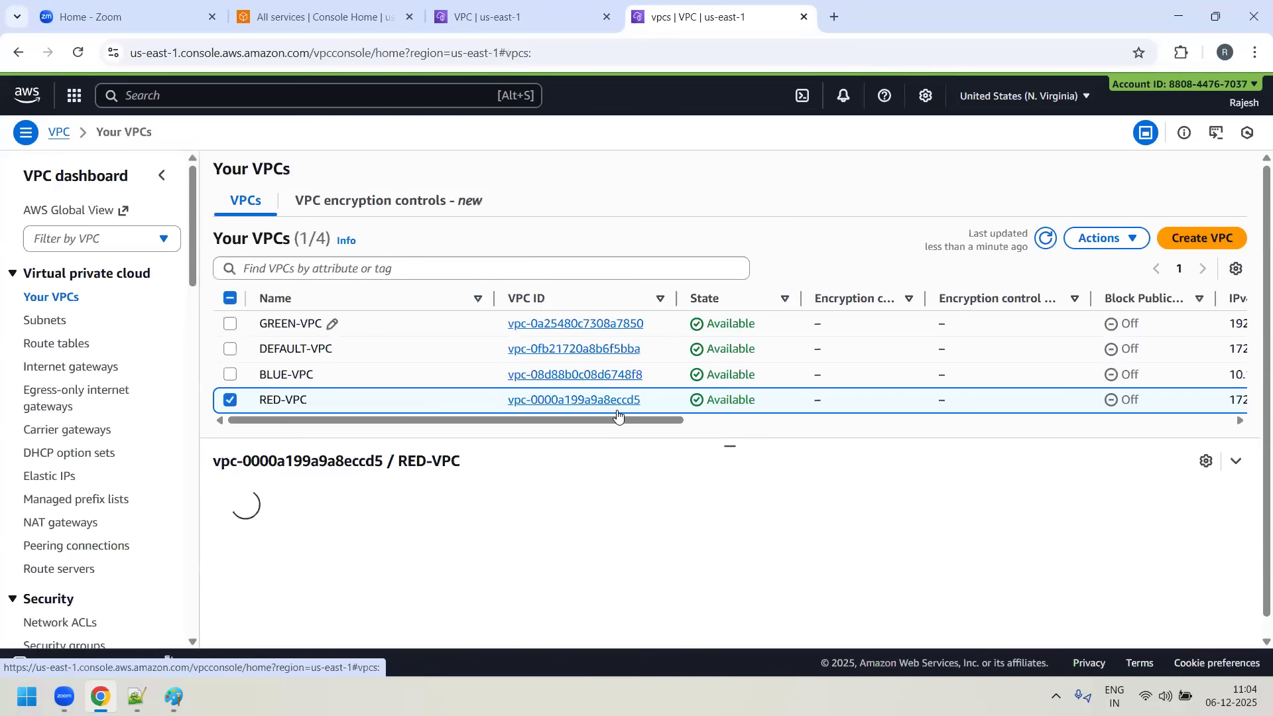
{"action": "left_click", "coordinate": [597, 400]}
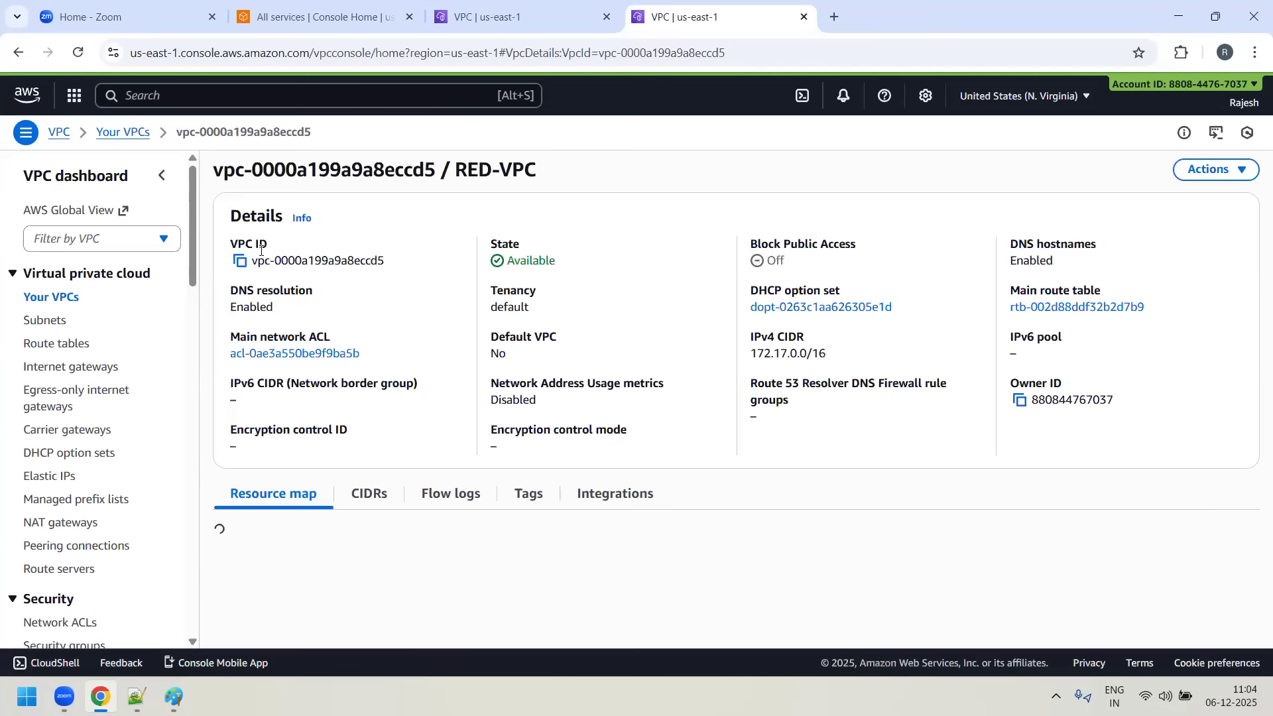
{"action": "left_click", "coordinate": [239, 262]}
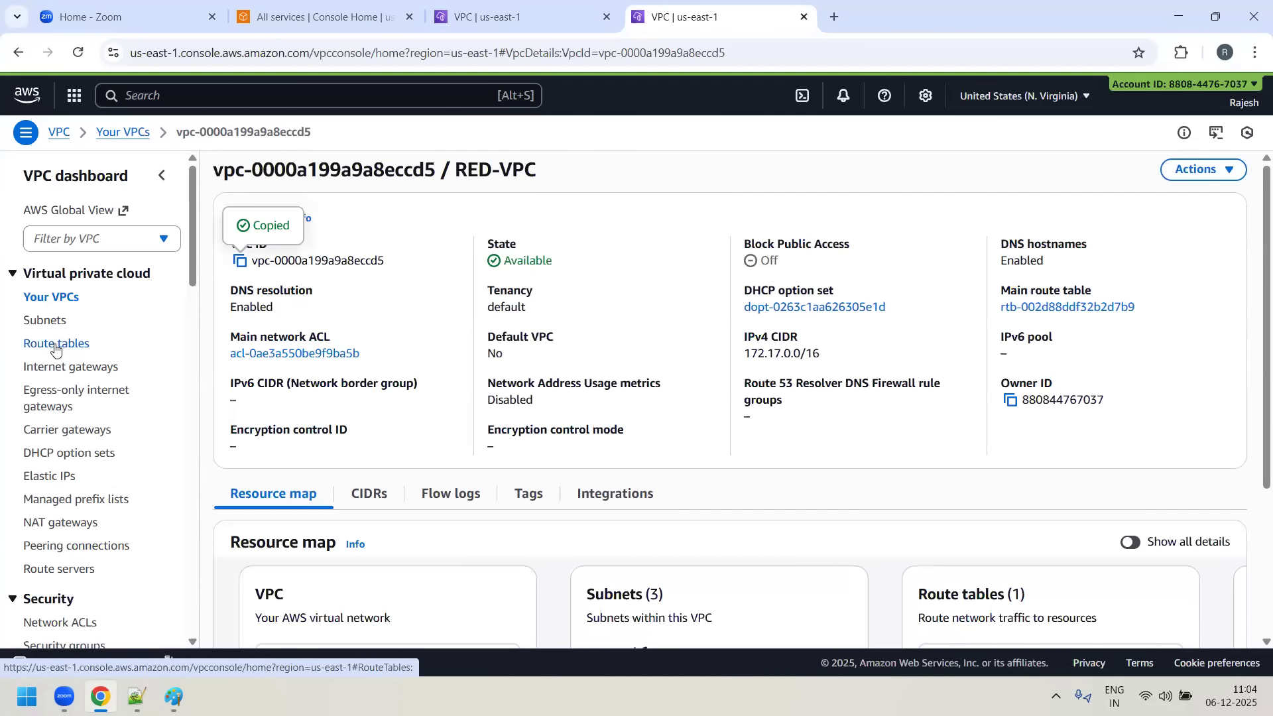
{"action": "left_click", "coordinate": [57, 345]}
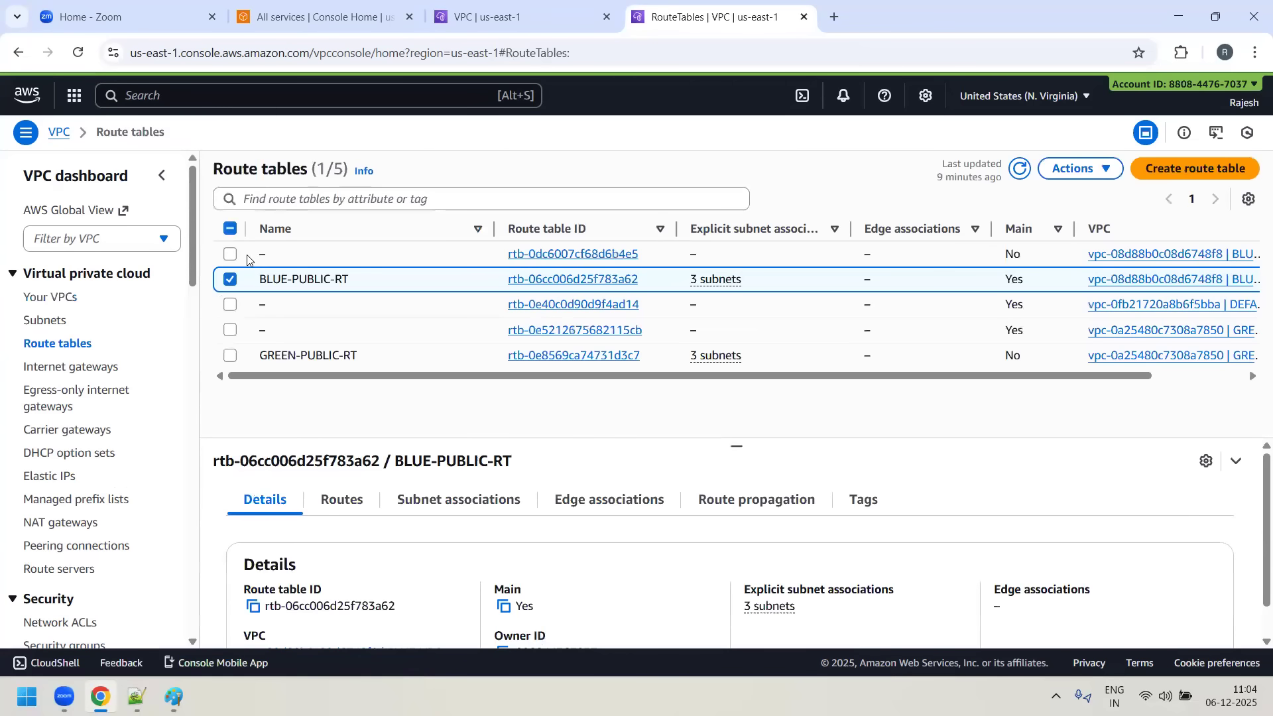
{"action": "left_click", "coordinate": [397, 196]}
{"action": "key", "text": "ctrl+v"}
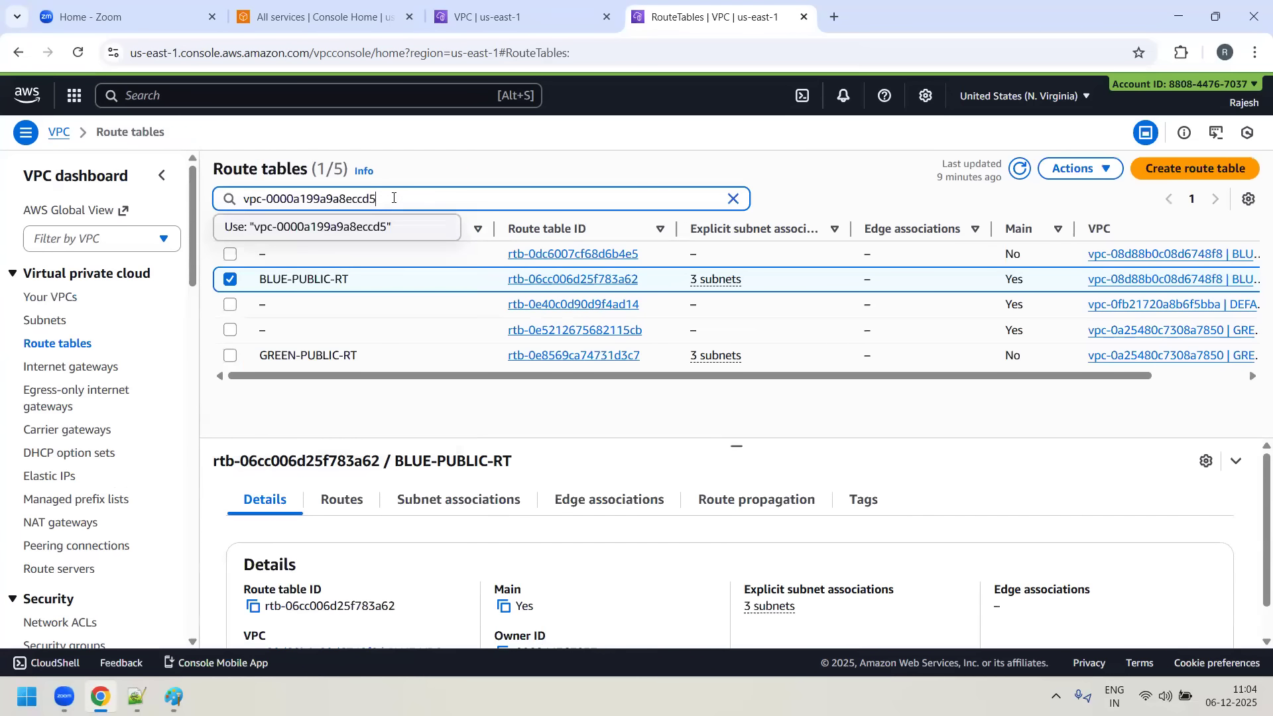
{"action": "key", "text": "Return"}
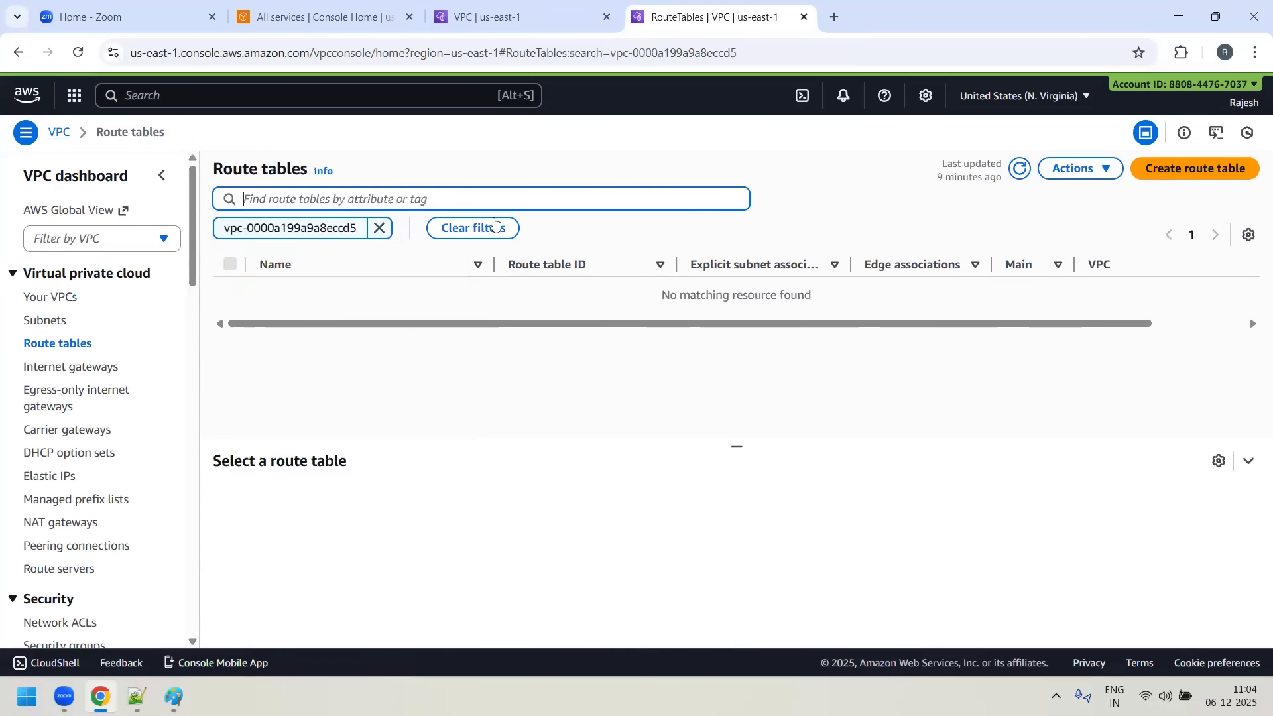
{"action": "left_click", "coordinate": [1018, 169]}
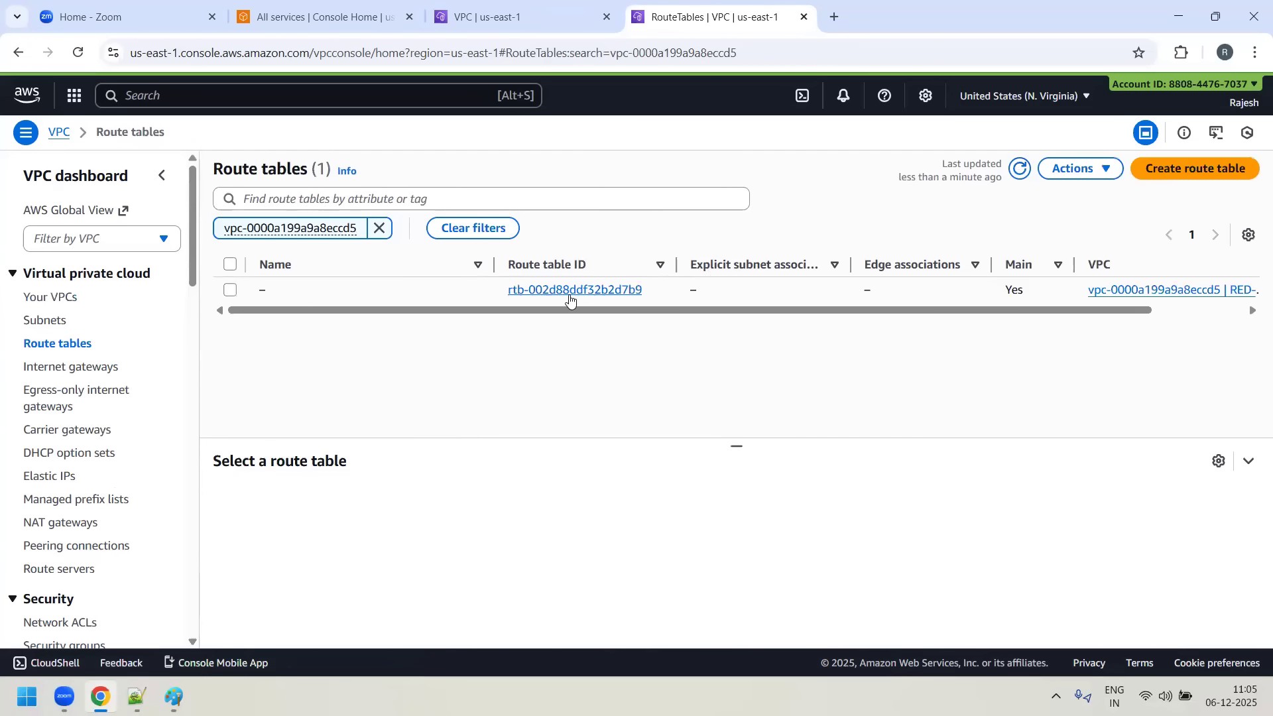
- Create a route table named RED-PUBLIC-RT in RED-VPC
{"action": "left_click", "coordinate": [1225, 174]}
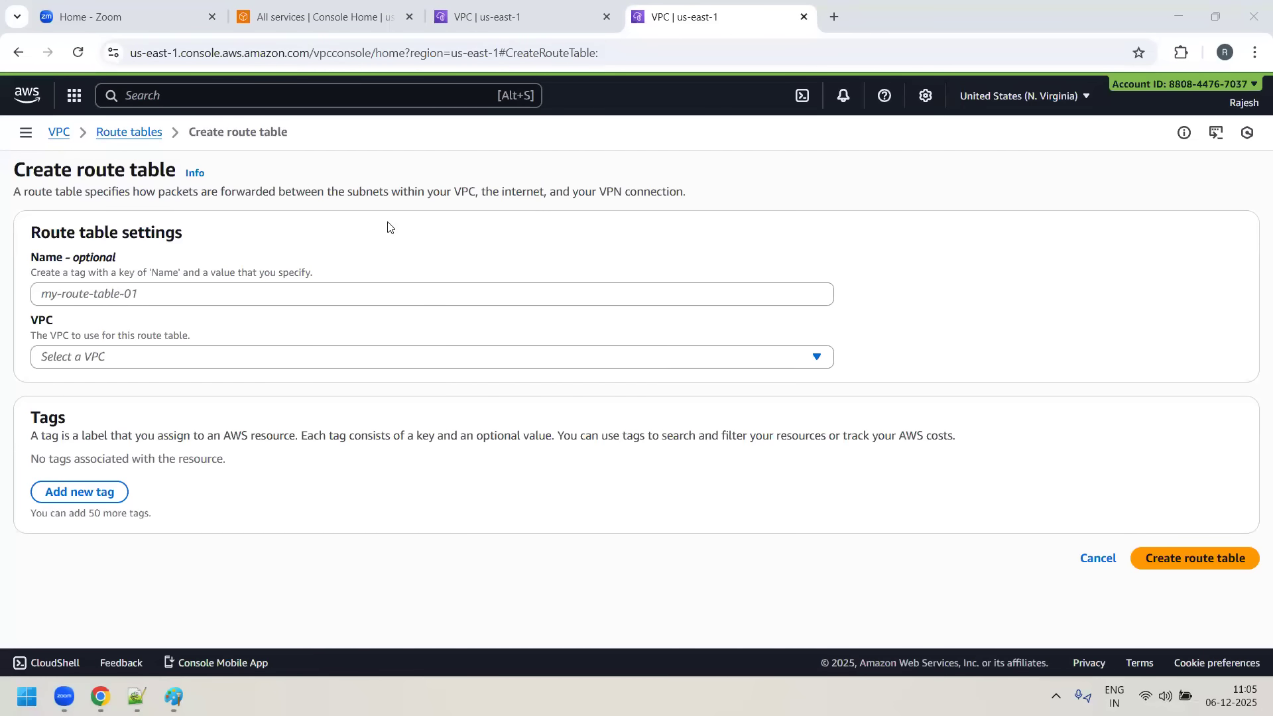
{"action": "left_click", "coordinate": [361, 300]}
{"action": "type", "text": "RED-"}
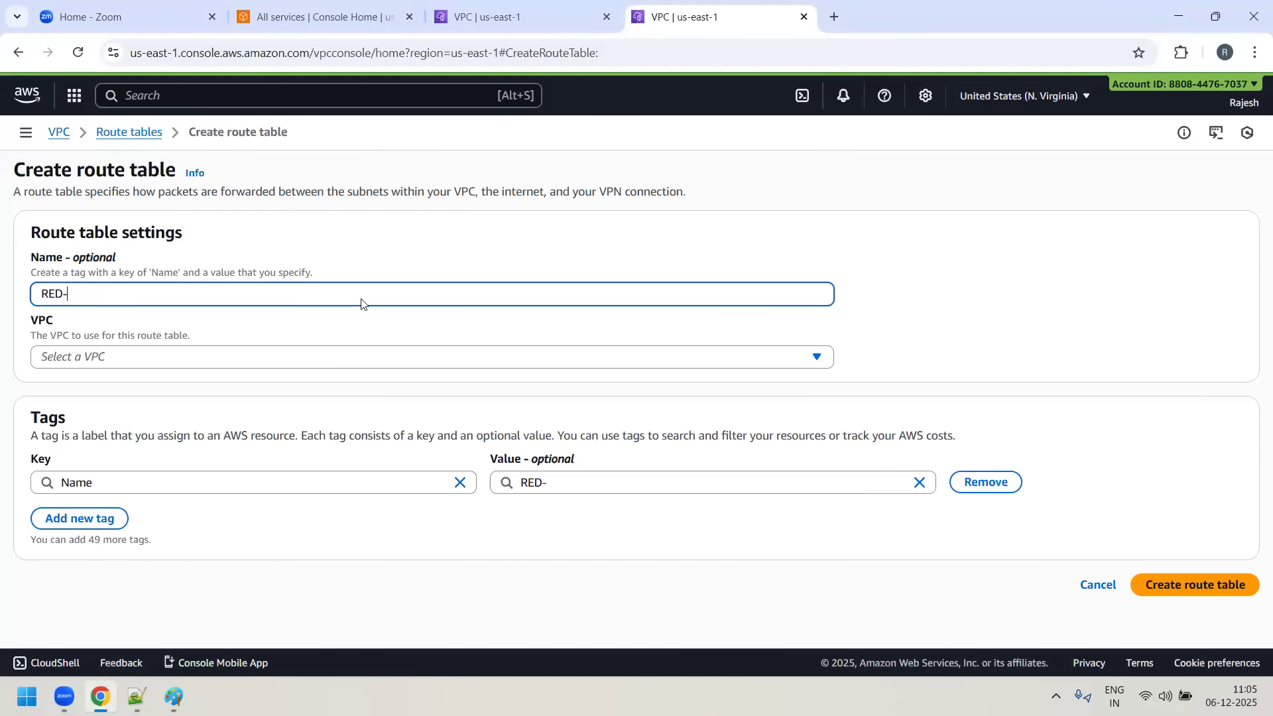
{"action": "type", "text": "PUBI"}
{"action": "type", "text": "LIC"}
{"action": "type", "text": "-RT"}
{"action": "left_click", "coordinate": [217, 358]}
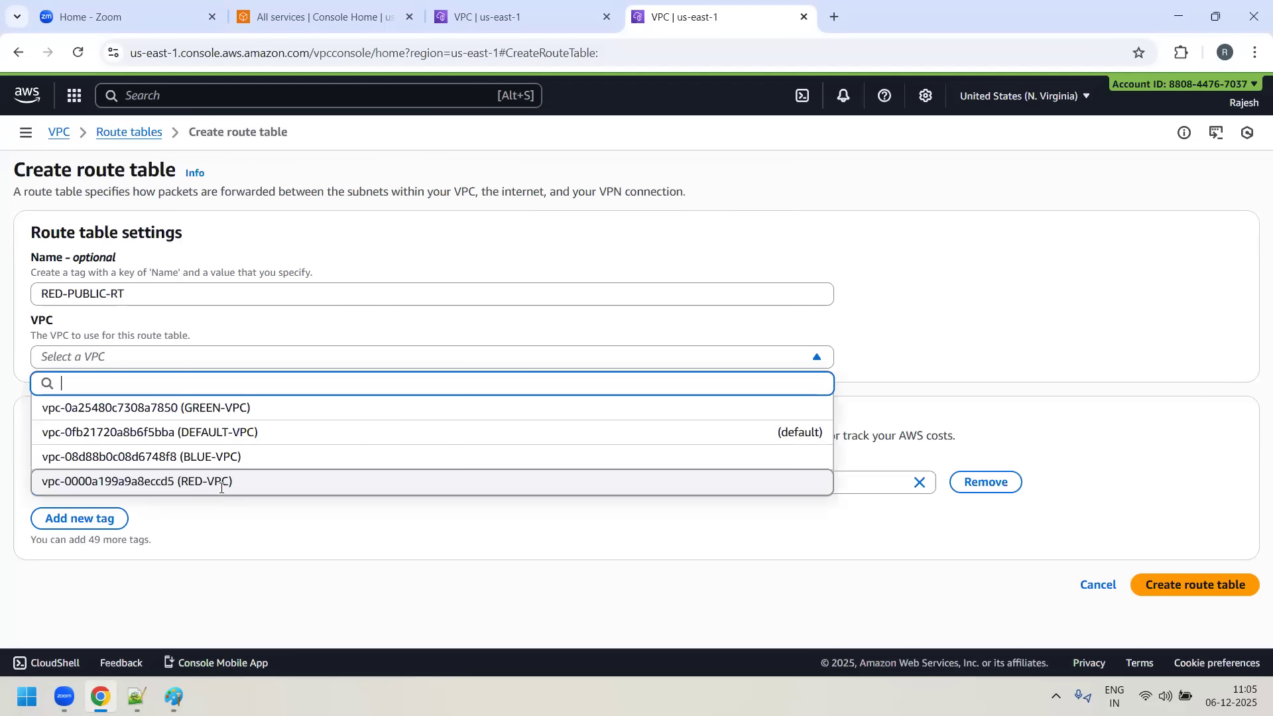
{"action": "left_click", "coordinate": [443, 475]}
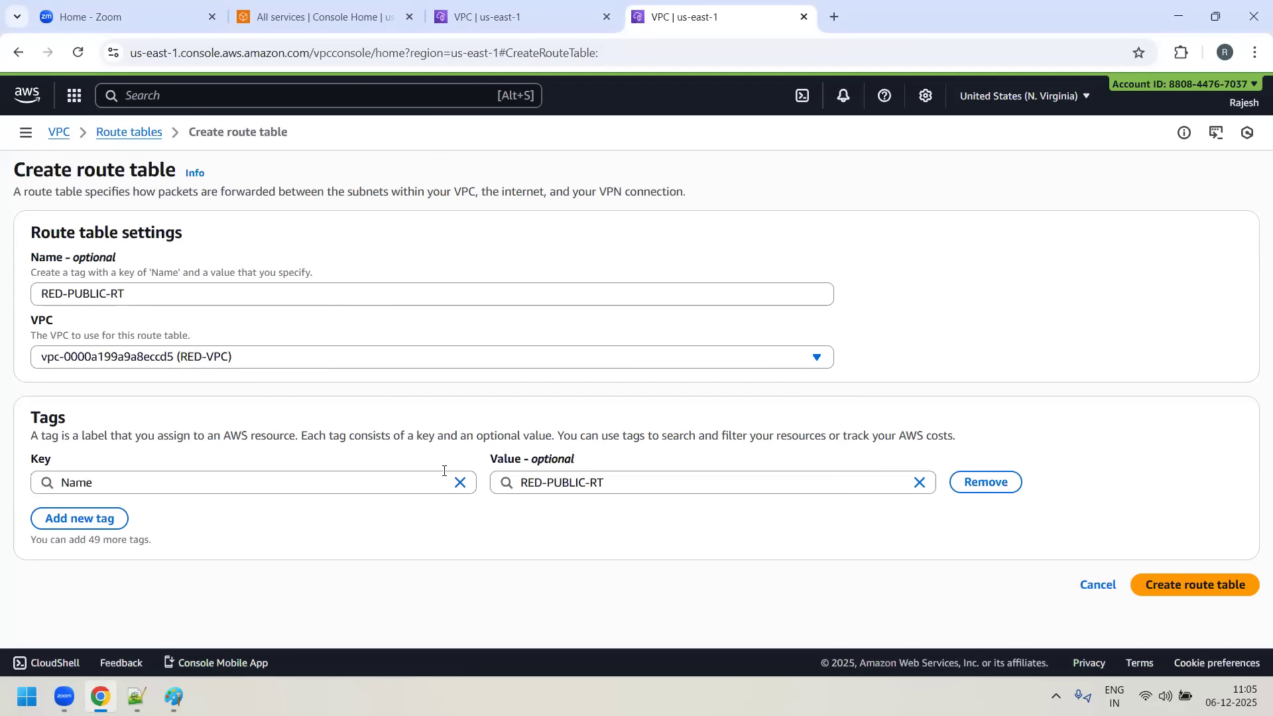
{"action": "left_click", "coordinate": [1208, 583]}
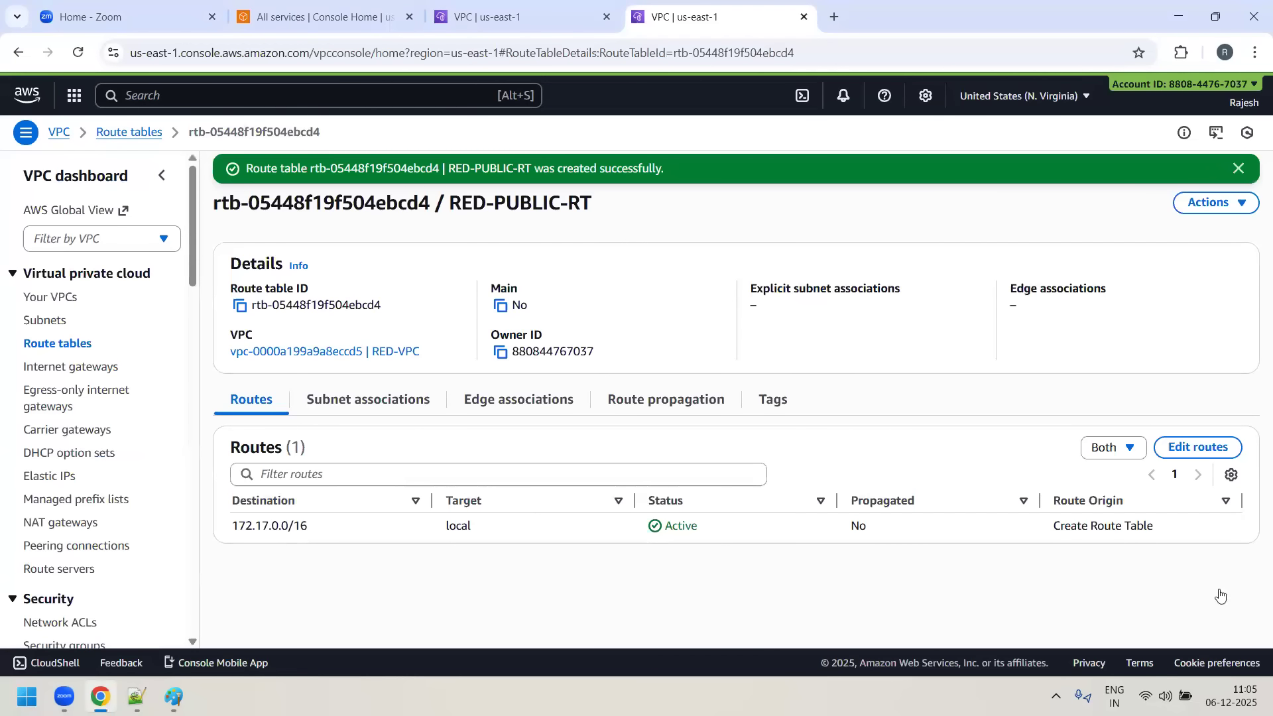
- Add a route with destination 0.0.0.0/0 to the RED-PUBLIC-RT route table
{"action": "left_click_drag", "start_coordinate": [239, 527], "coordinate": [362, 526]}
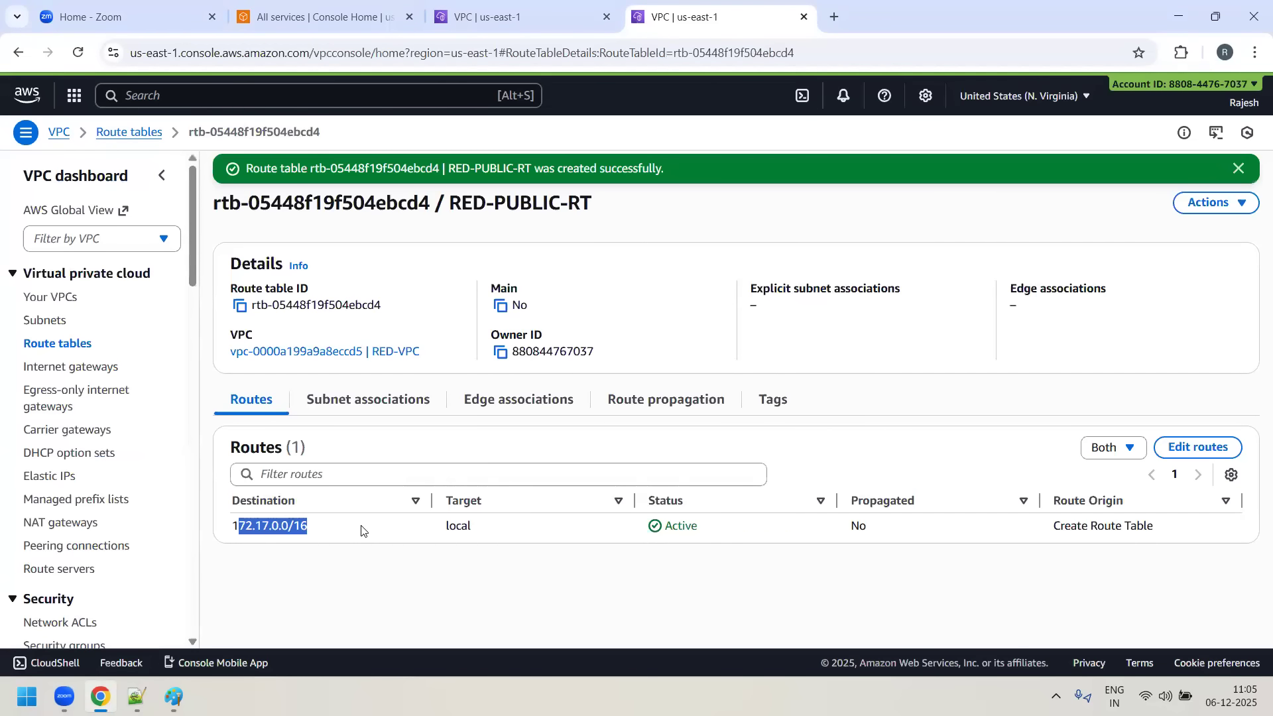
{"action": "left_click", "coordinate": [1228, 448]}
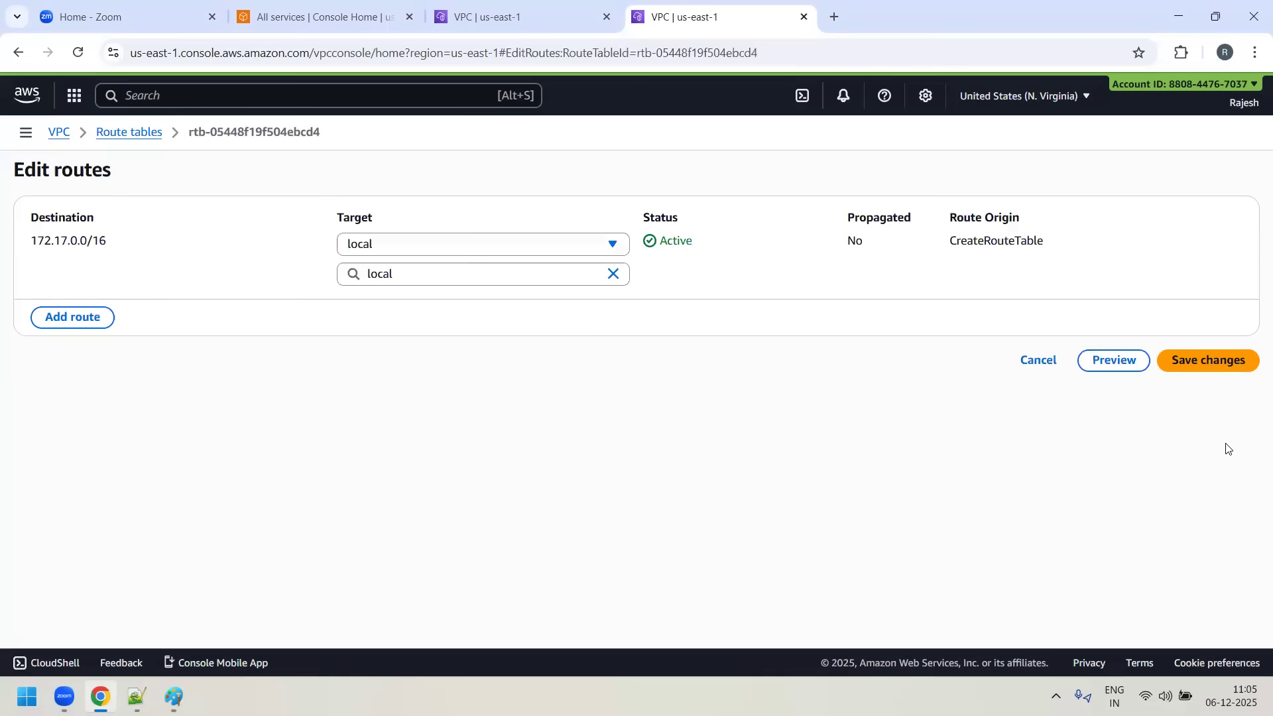
{"action": "left_click", "coordinate": [68, 319]}
{"action": "left_click", "coordinate": [84, 308]}
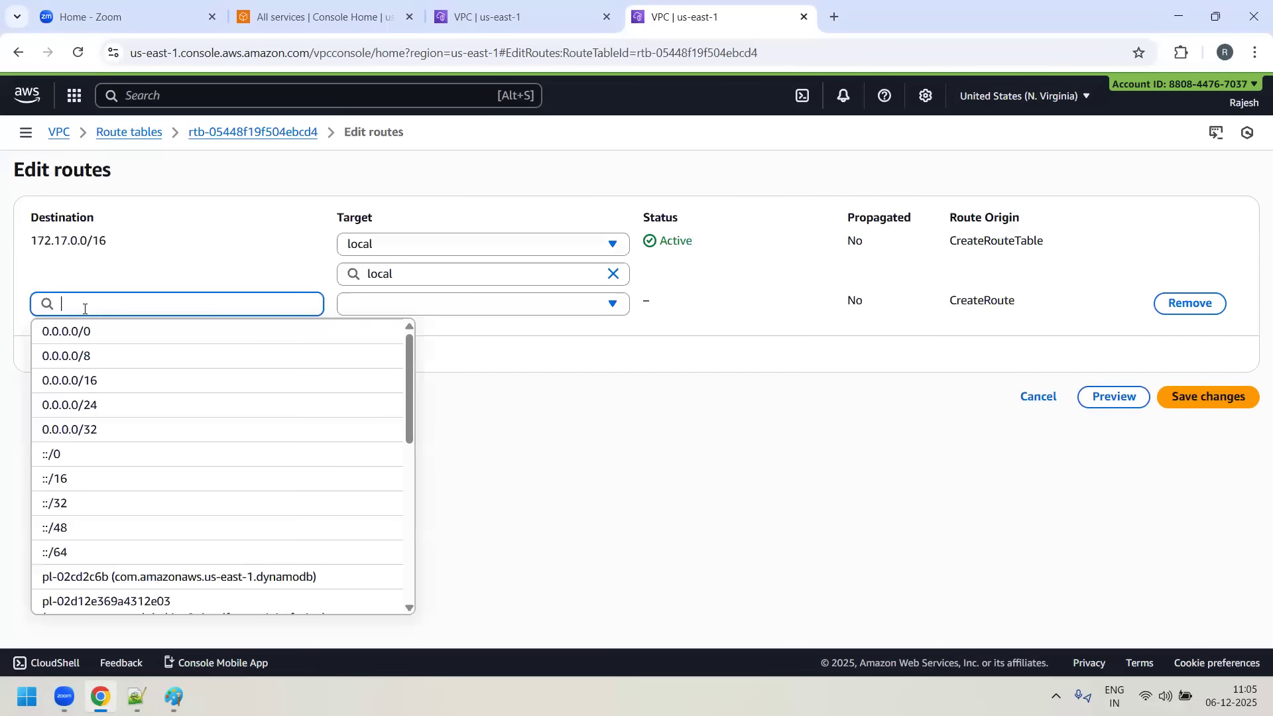
{"action": "type", "text": "0.0"}
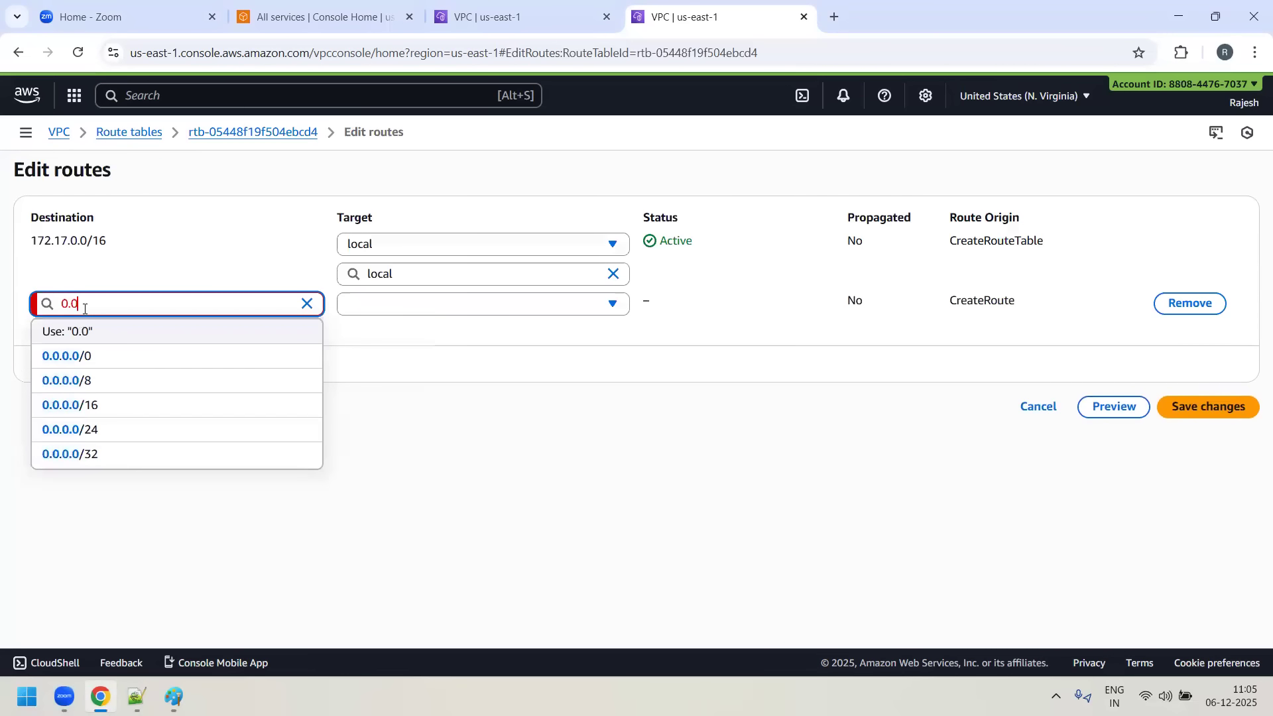
{"action": "left_click", "coordinate": [85, 357]}
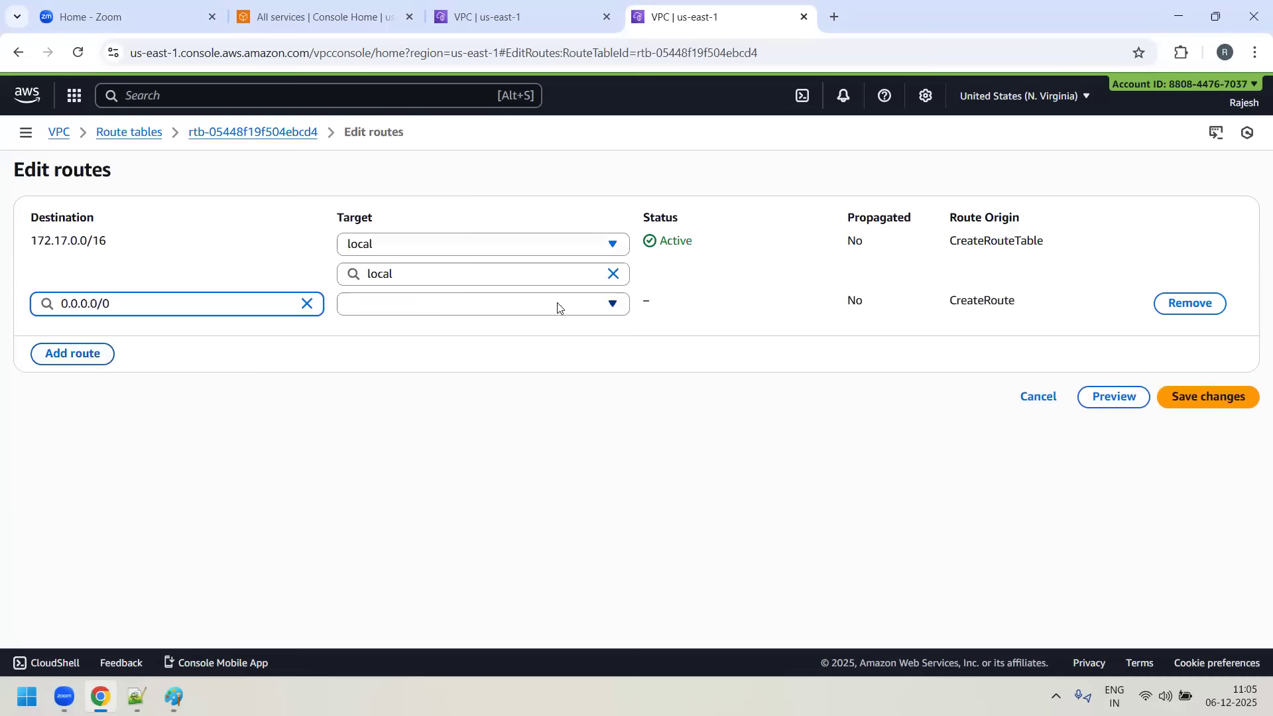
- Set the 0.0.0.0/0 route's target to the internet gateway RED-IGW and save the routes
{"action": "left_click", "coordinate": [613, 310]}
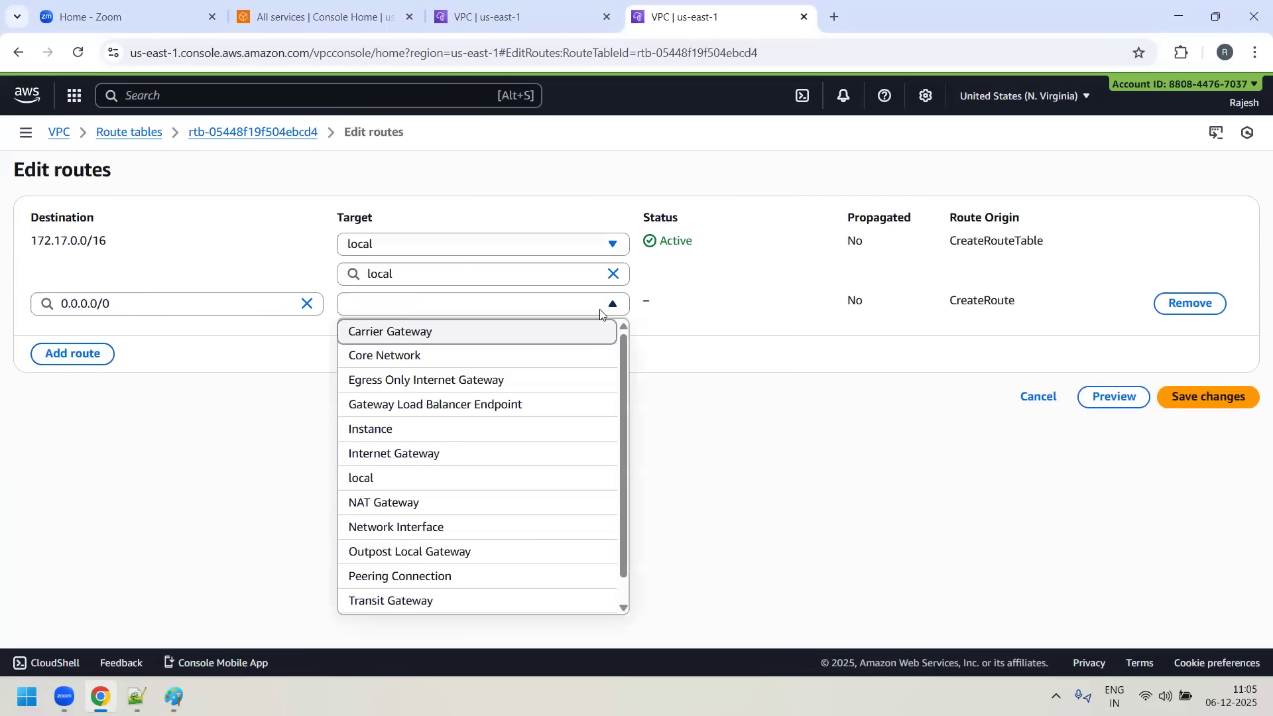
{"action": "left_click", "coordinate": [437, 464]}
{"action": "left_click", "coordinate": [488, 333]}
{"action": "type", "text": "igw-"}
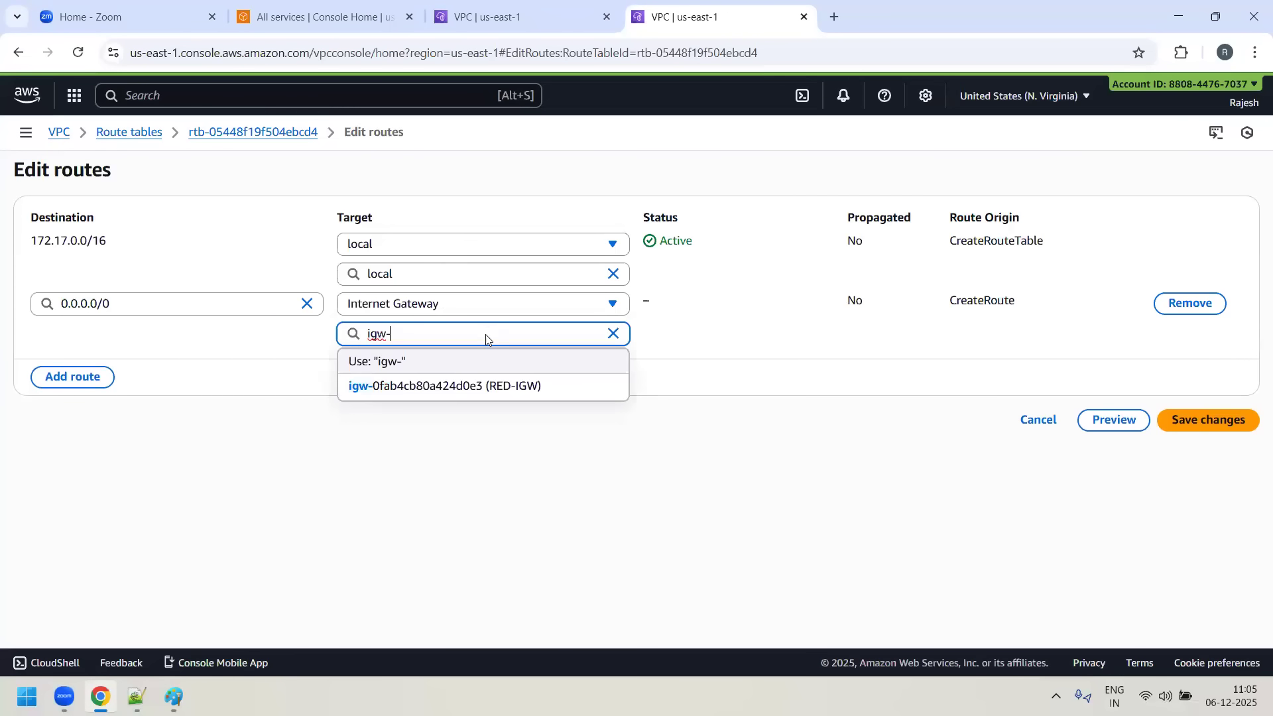
{"action": "left_click", "coordinate": [491, 391]}
{"action": "left_click", "coordinate": [1194, 422]}
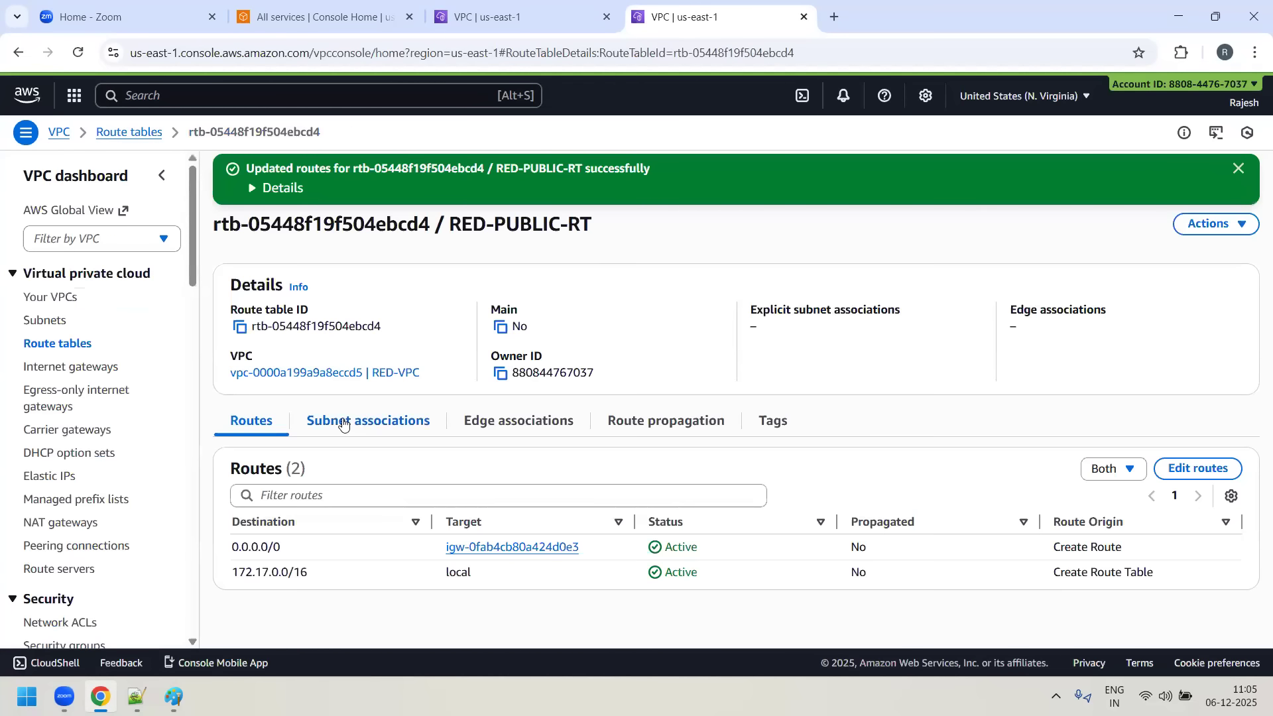
- Associate RED-SUBNET-1, RED-SUBNET-2 and RED-SUBNET-3 with the RED-PUBLIC-RT route table and save the associations
{"action": "left_click", "coordinate": [360, 426]}
{"action": "left_click", "coordinate": [1149, 468]}
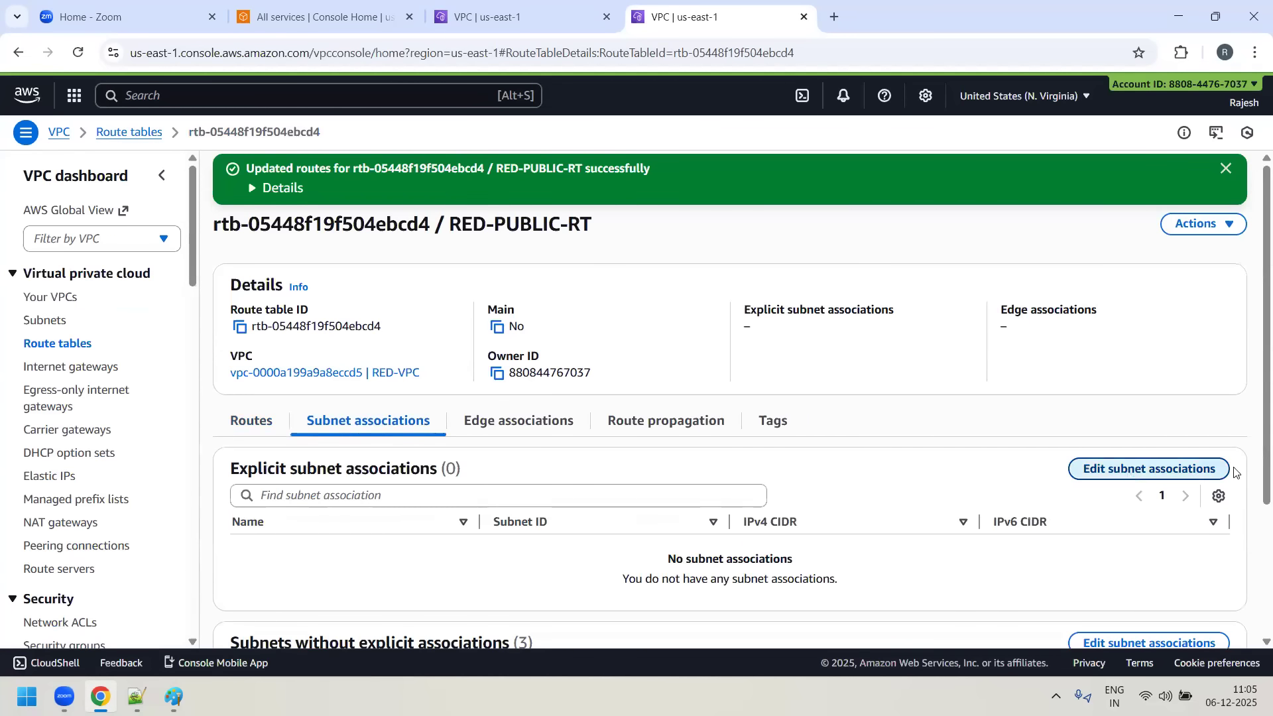
{"action": "left_click", "coordinate": [48, 283]}
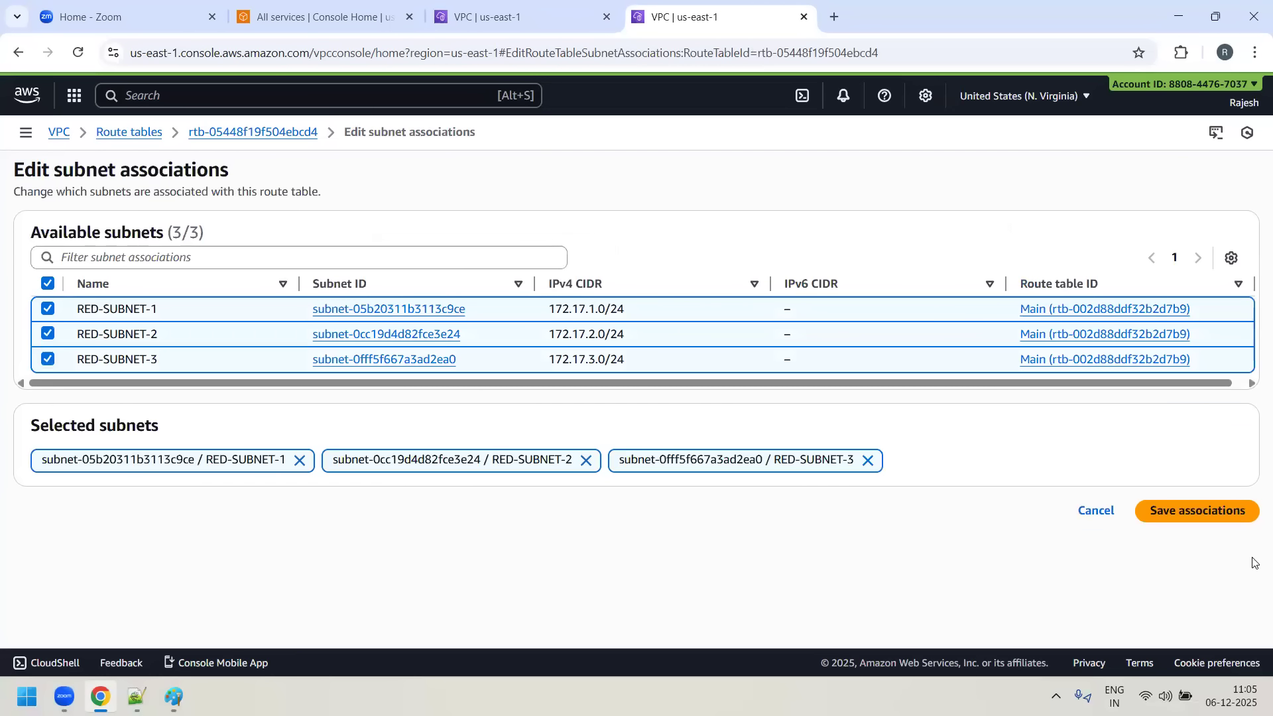
{"action": "left_click", "coordinate": [1222, 509]}
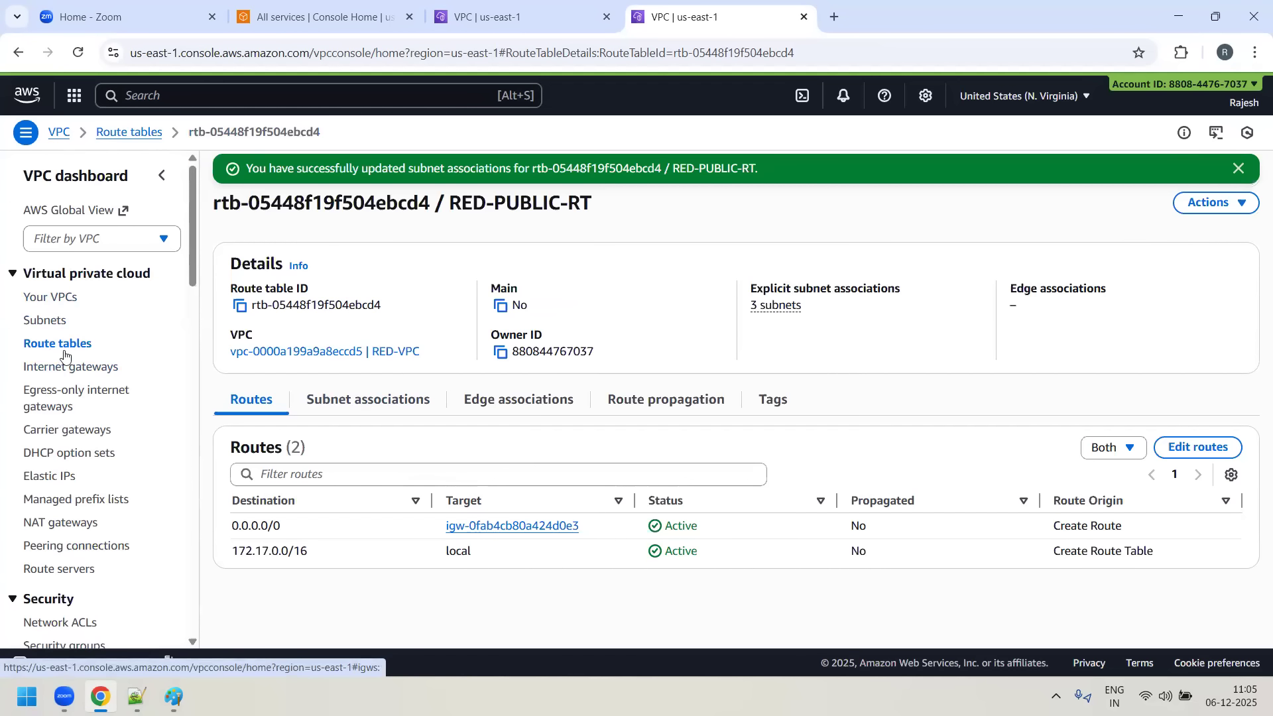
- Review the existing security groups and the VPC list, dismissing the old notification and deselecting RED-VPC
{"action": "scroll", "coordinate": [63, 484], "scroll_direction": "down", "scroll_amount": 3}
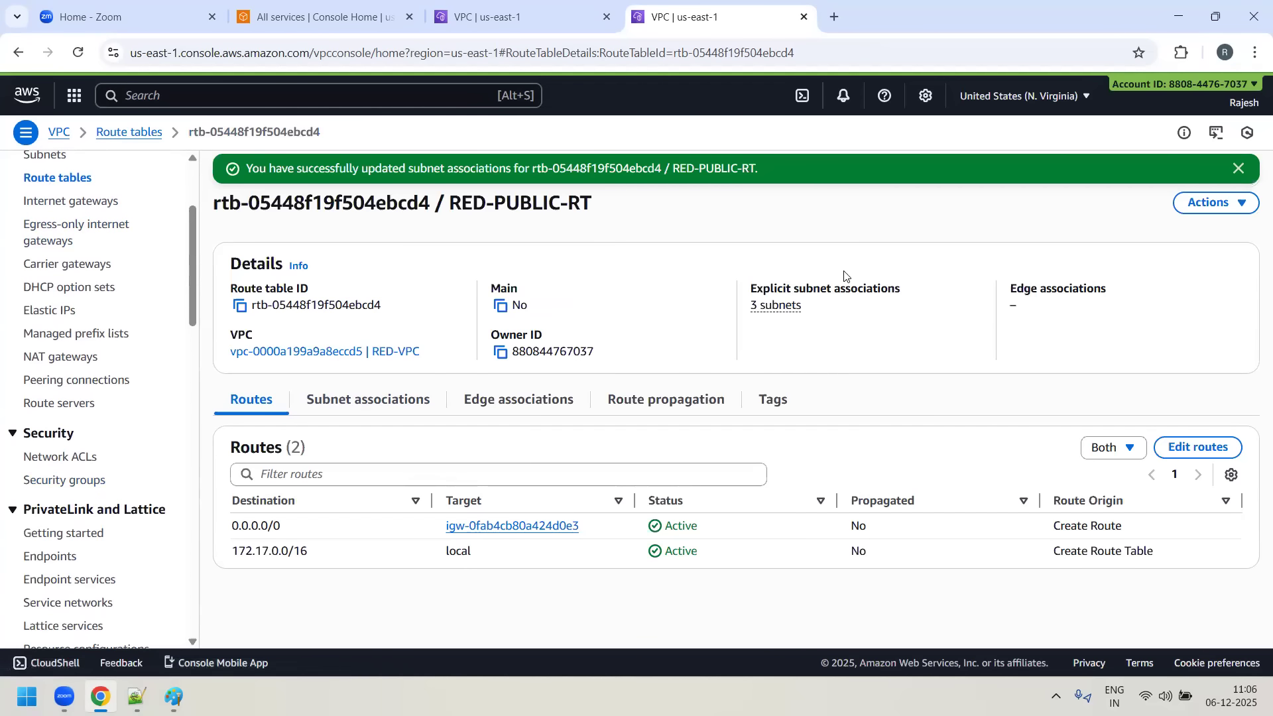
{"action": "left_click", "coordinate": [41, 480]}
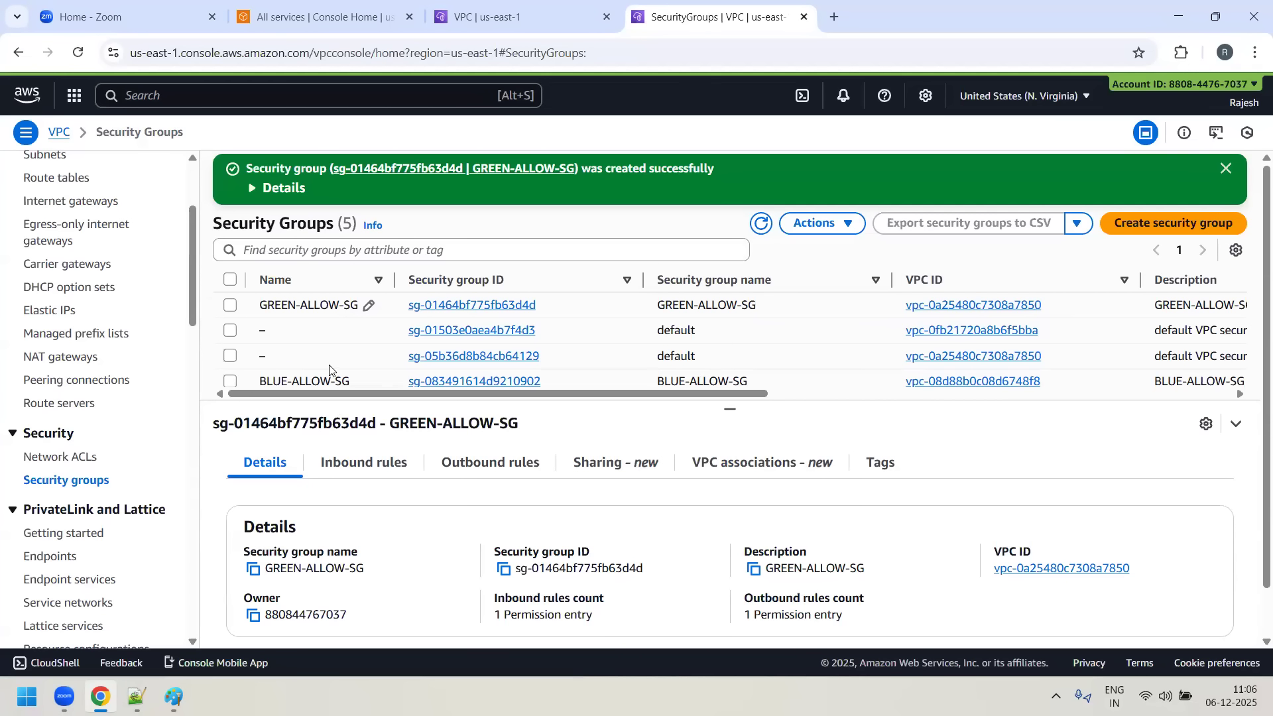
{"action": "scroll", "coordinate": [329, 369], "scroll_direction": "down", "scroll_amount": 2}
{"action": "scroll", "coordinate": [451, 377], "scroll_direction": "up", "scroll_amount": 2}
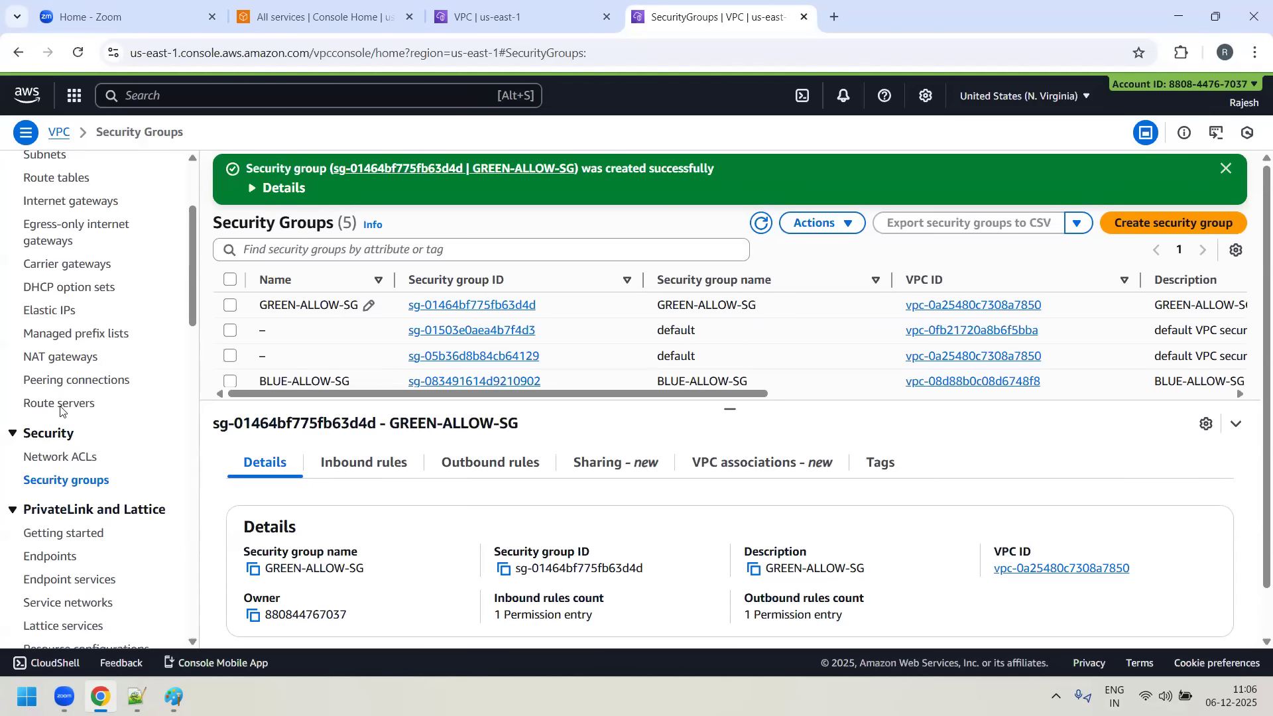
{"action": "scroll", "coordinate": [89, 497], "scroll_direction": "up", "scroll_amount": 3}
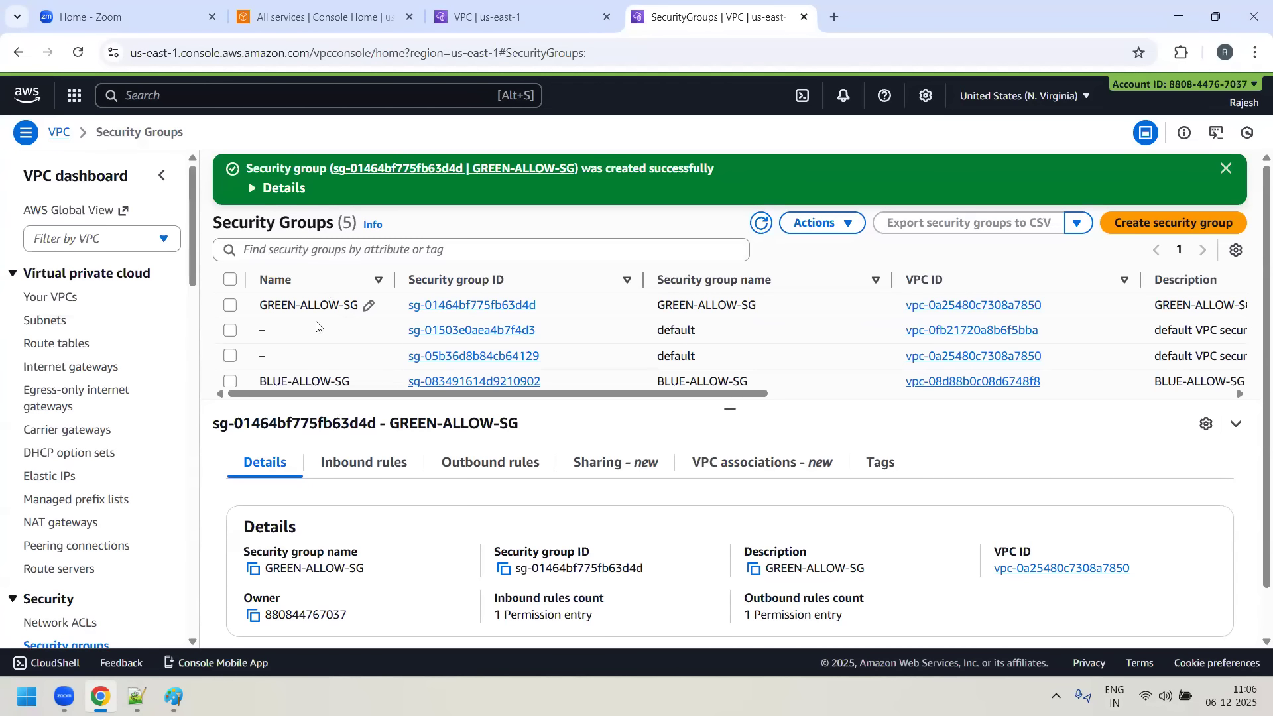
{"action": "left_click", "coordinate": [1226, 169]}
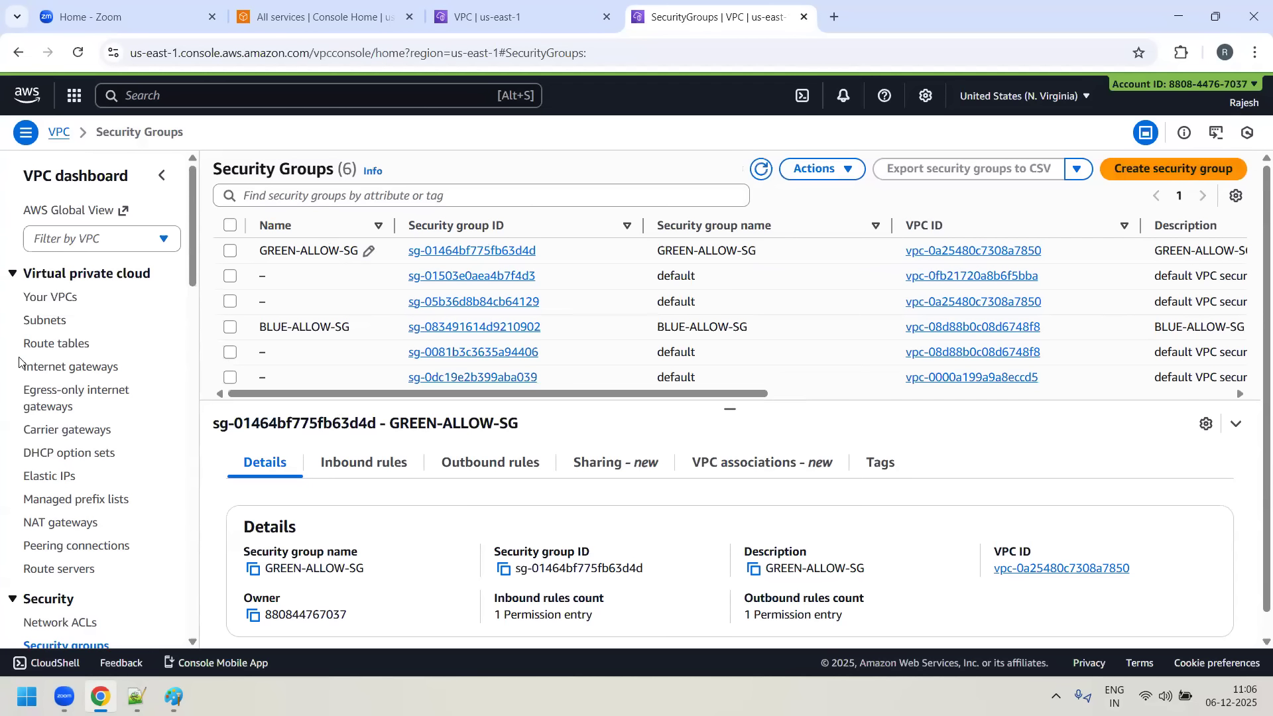
{"action": "left_click", "coordinate": [31, 298]}
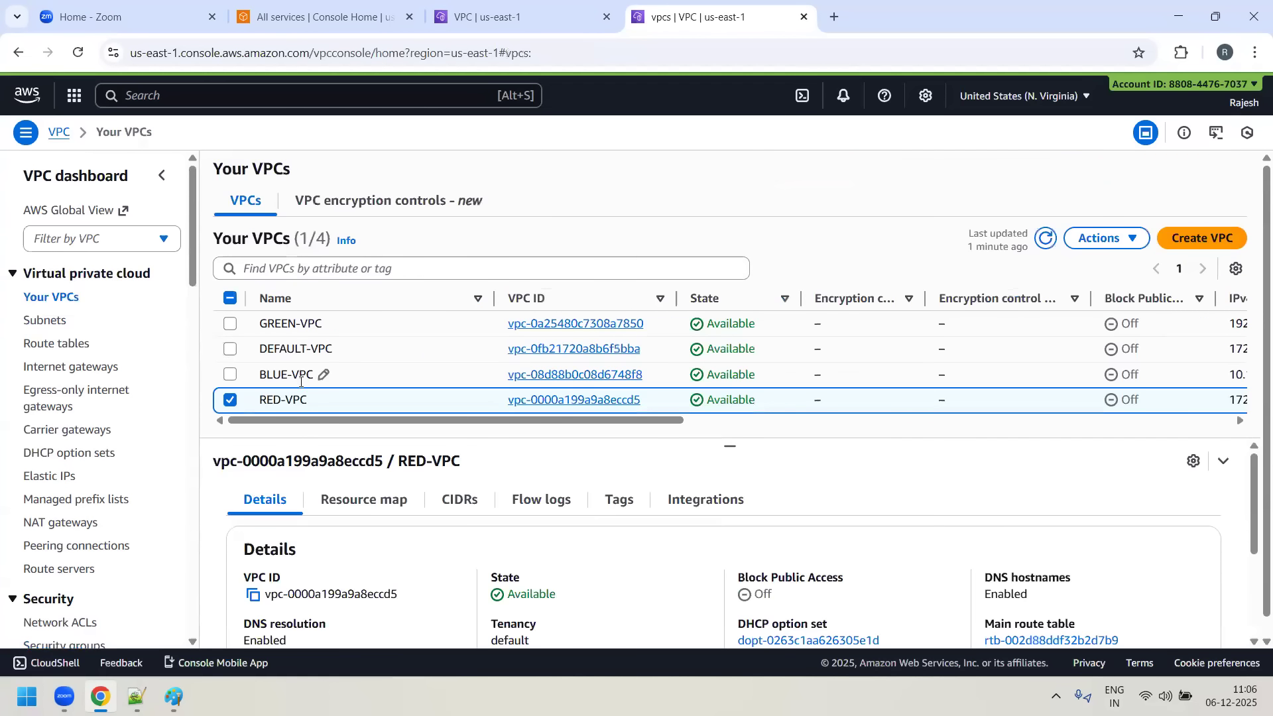
{"action": "mouse_move", "coordinate": [256, 676]}
{"action": "left_click", "coordinate": [229, 400]}
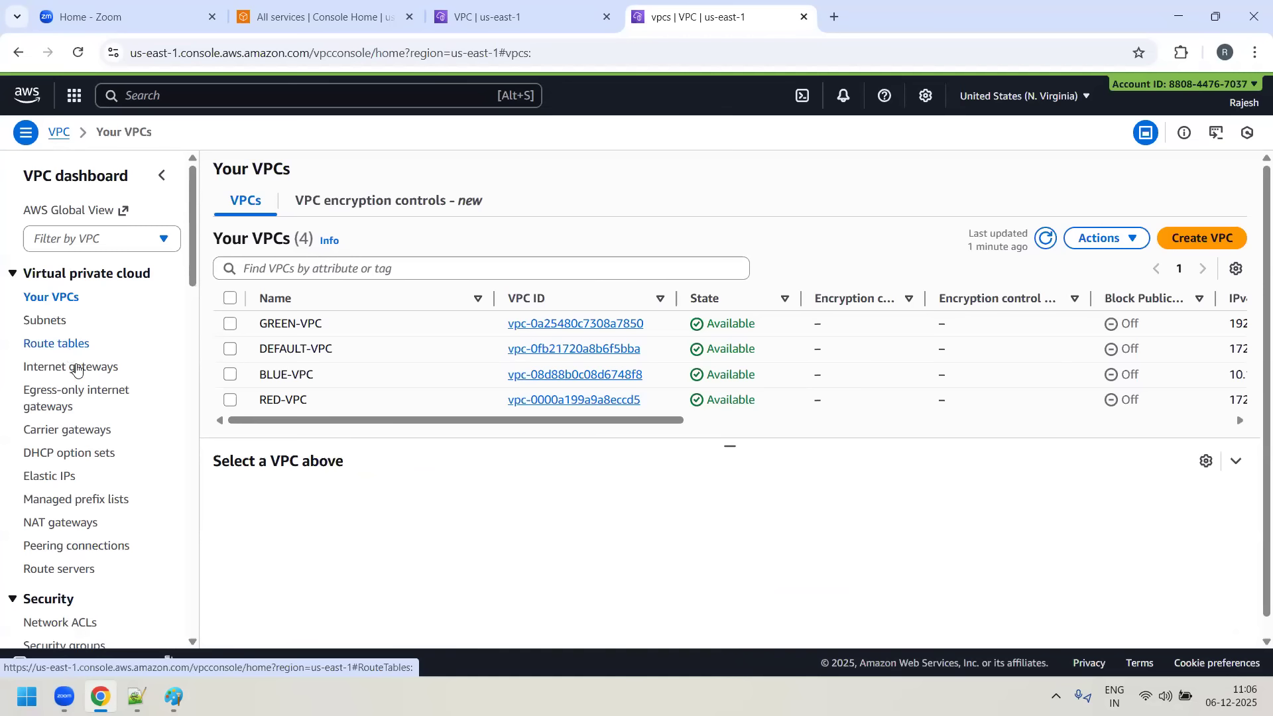
{"action": "scroll", "coordinate": [78, 373], "scroll_direction": "down", "scroll_amount": 3}
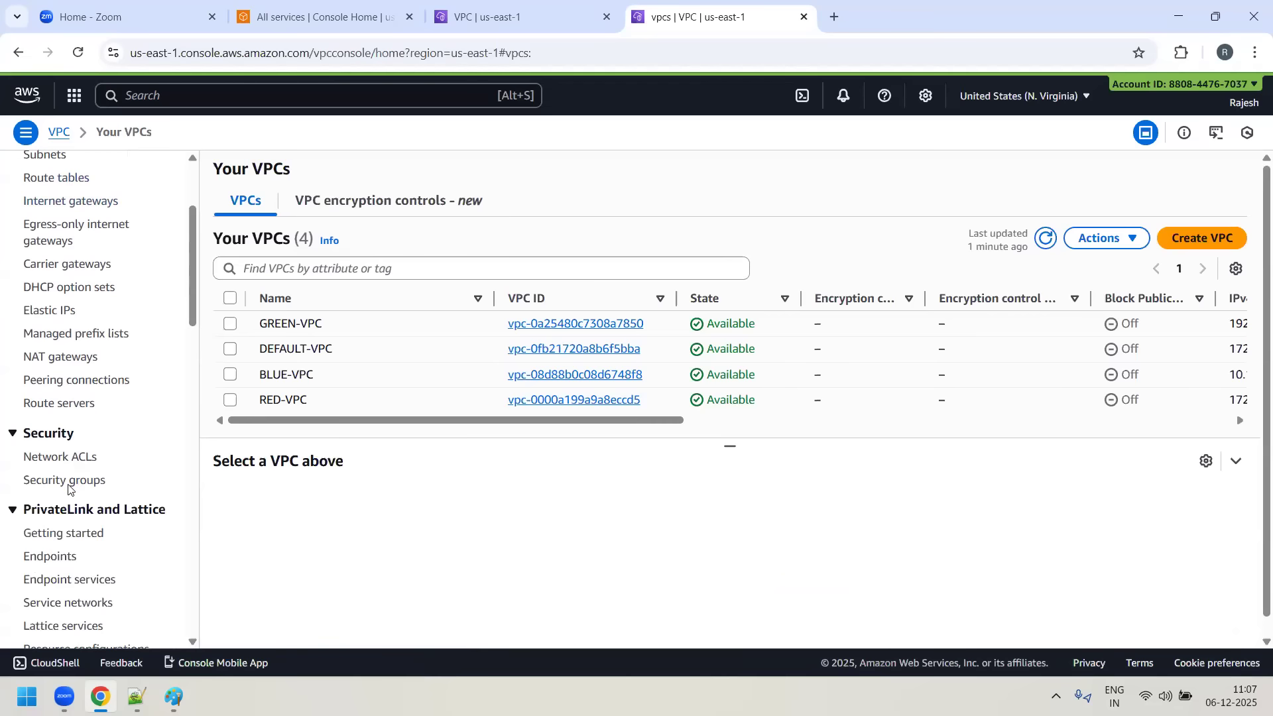
{"action": "scroll", "coordinate": [86, 405], "scroll_direction": "up", "scroll_amount": 3}
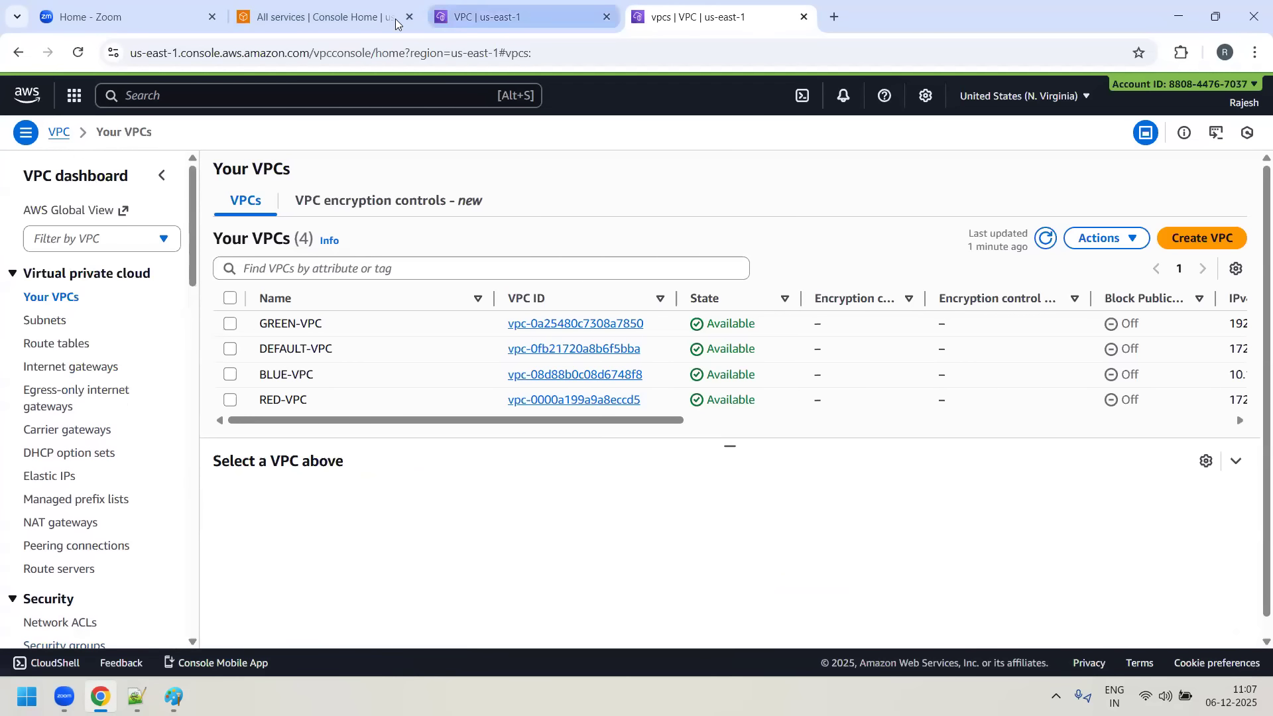
- Open the EC2 instances list from the all-services page and remove its running-state filter
{"action": "left_click", "coordinate": [314, 20]}
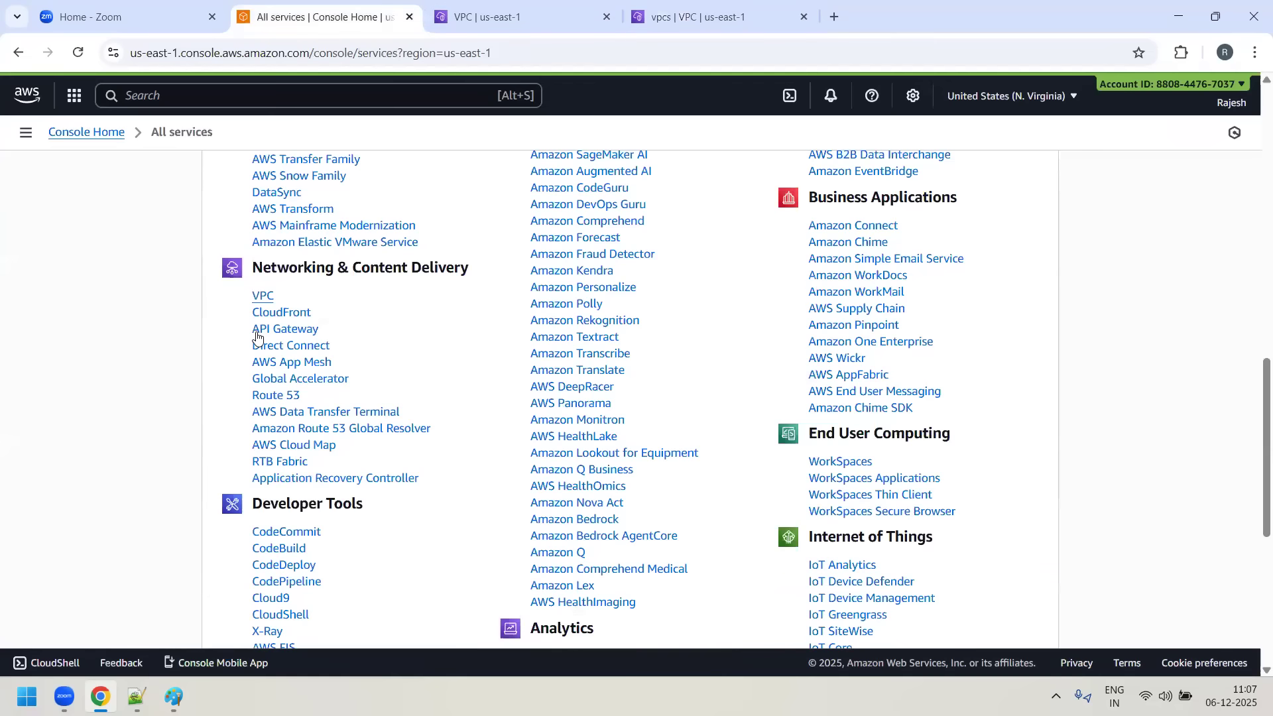
{"action": "scroll", "coordinate": [259, 331], "scroll_direction": "up", "scroll_amount": 8}
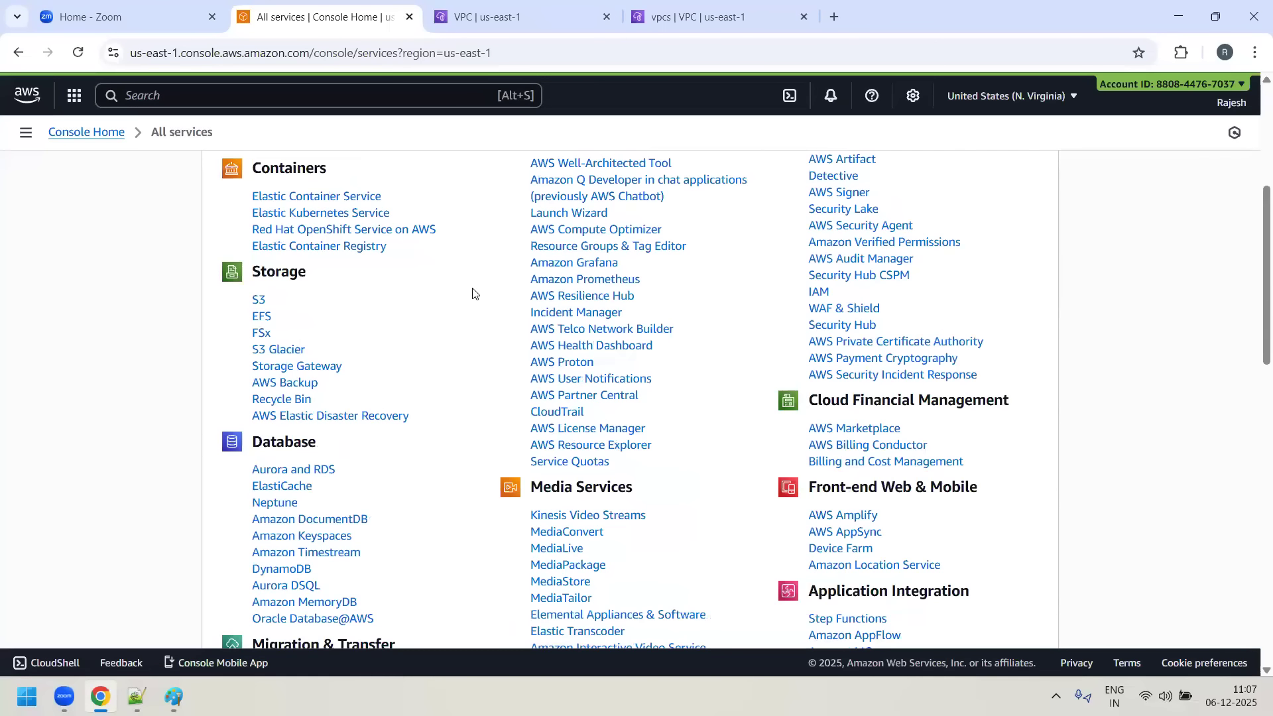
{"action": "scroll", "coordinate": [473, 293], "scroll_direction": "up", "scroll_amount": 5}
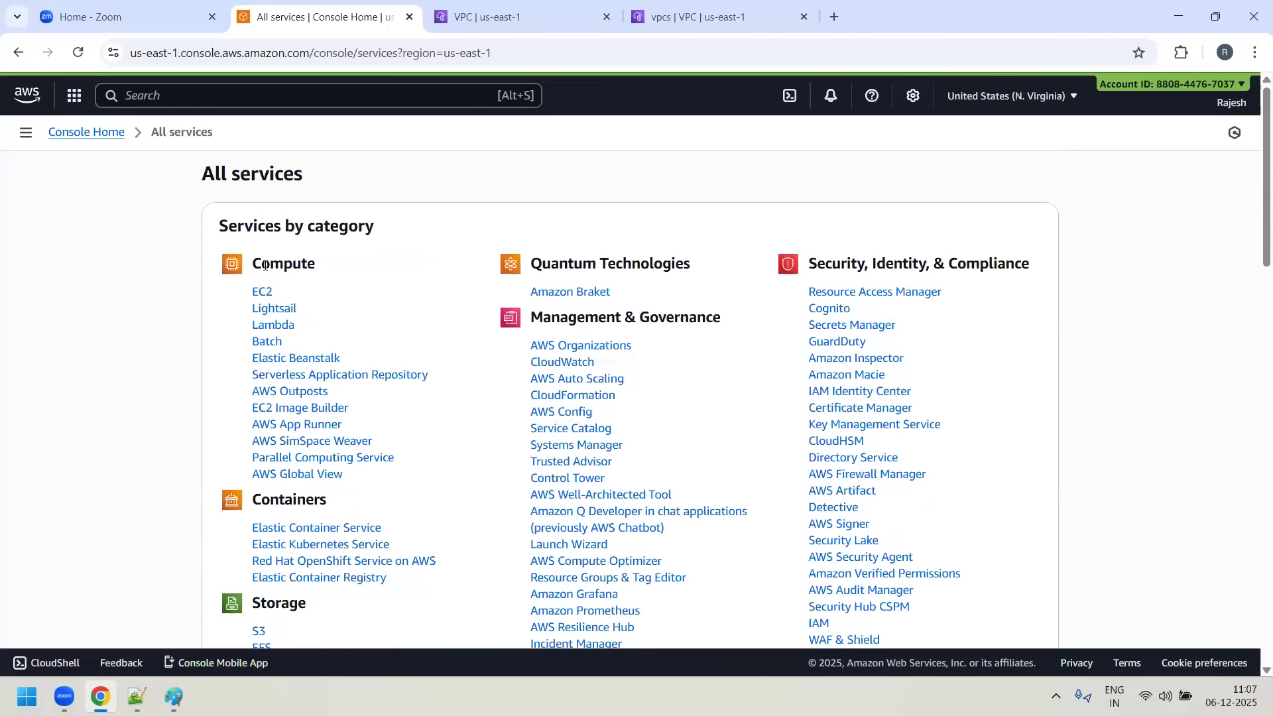
{"action": "left_click", "coordinate": [263, 294]}
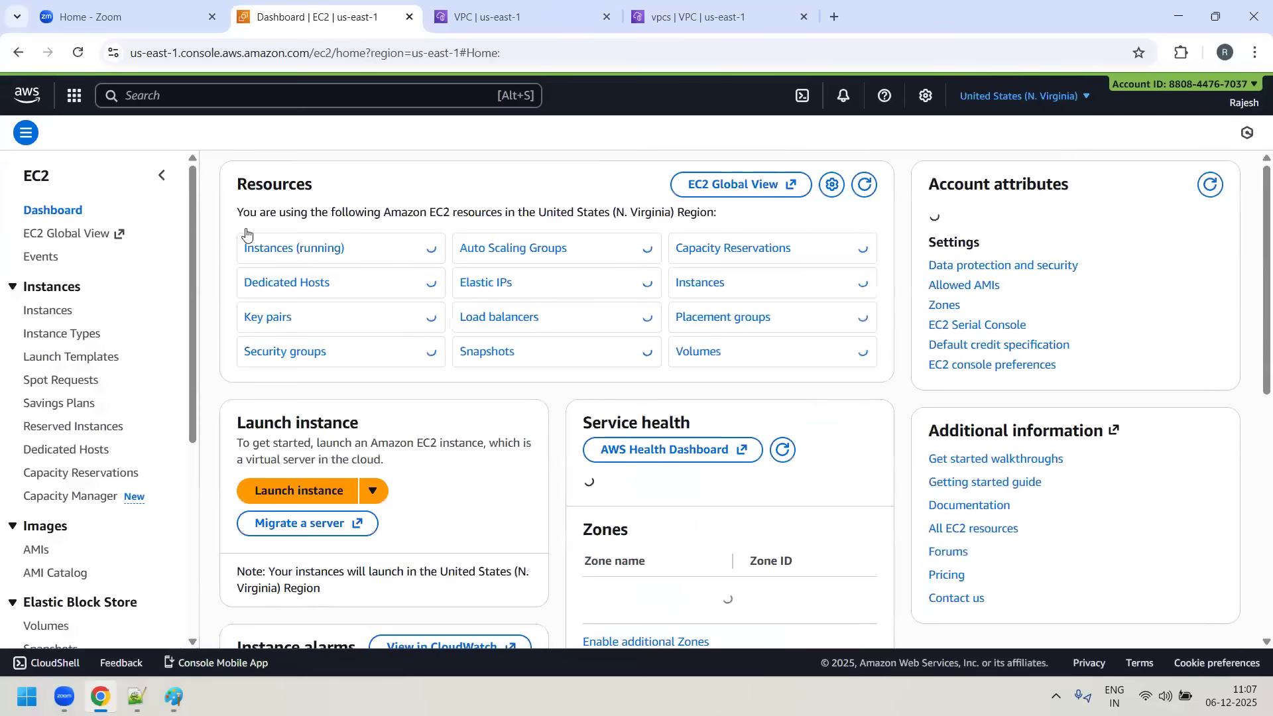
{"action": "left_click", "coordinate": [304, 249]}
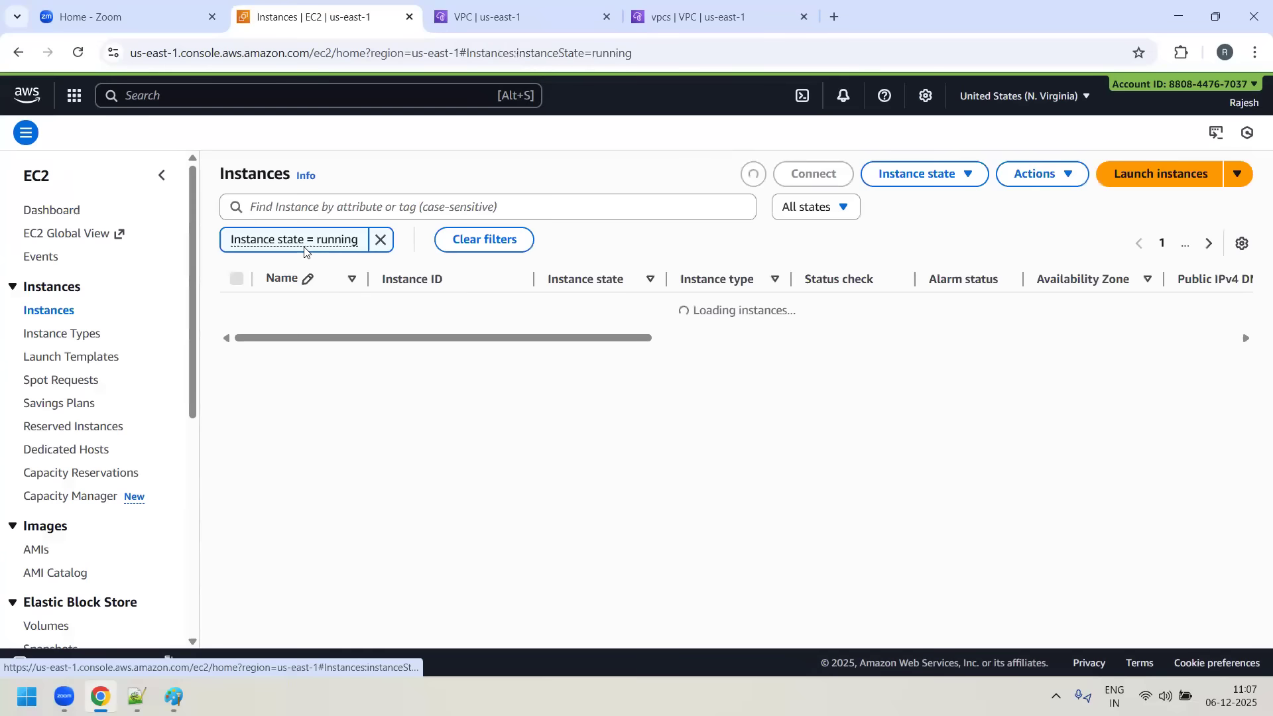
{"action": "left_click", "coordinate": [380, 239]}
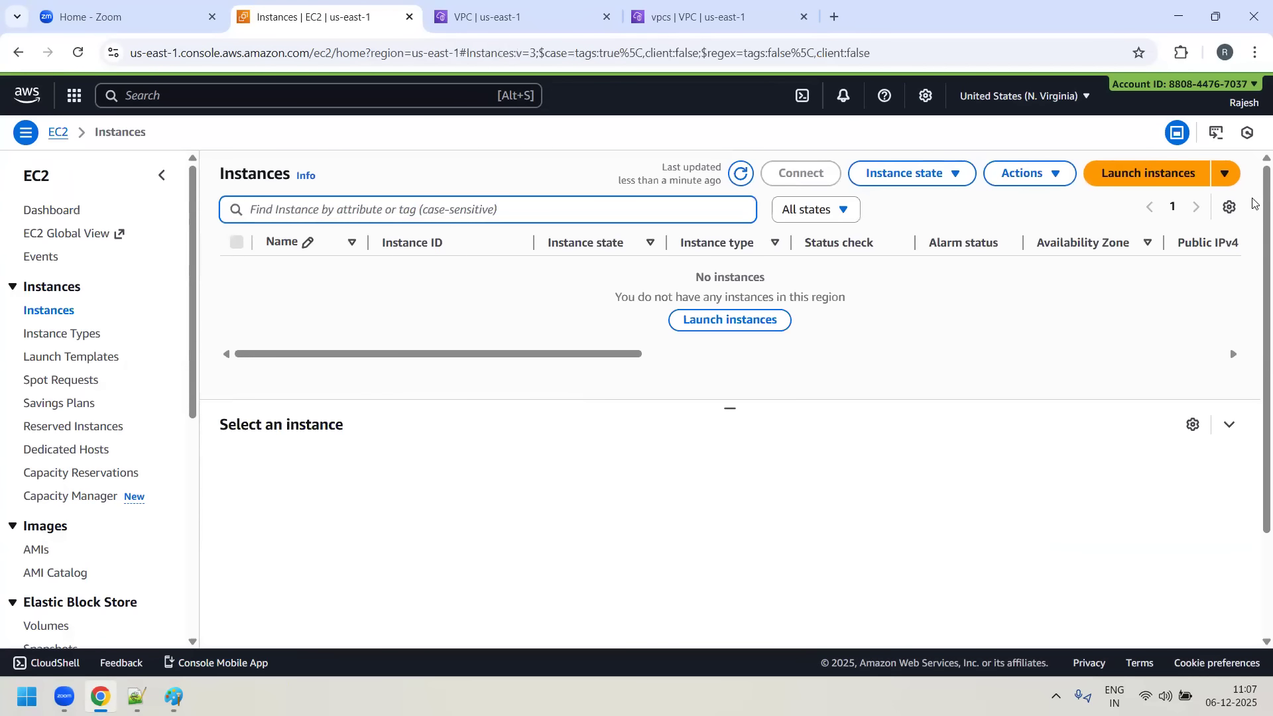
- Start launching a new EC2 instance and name it Blue-server
{"action": "left_click", "coordinate": [1179, 172]}
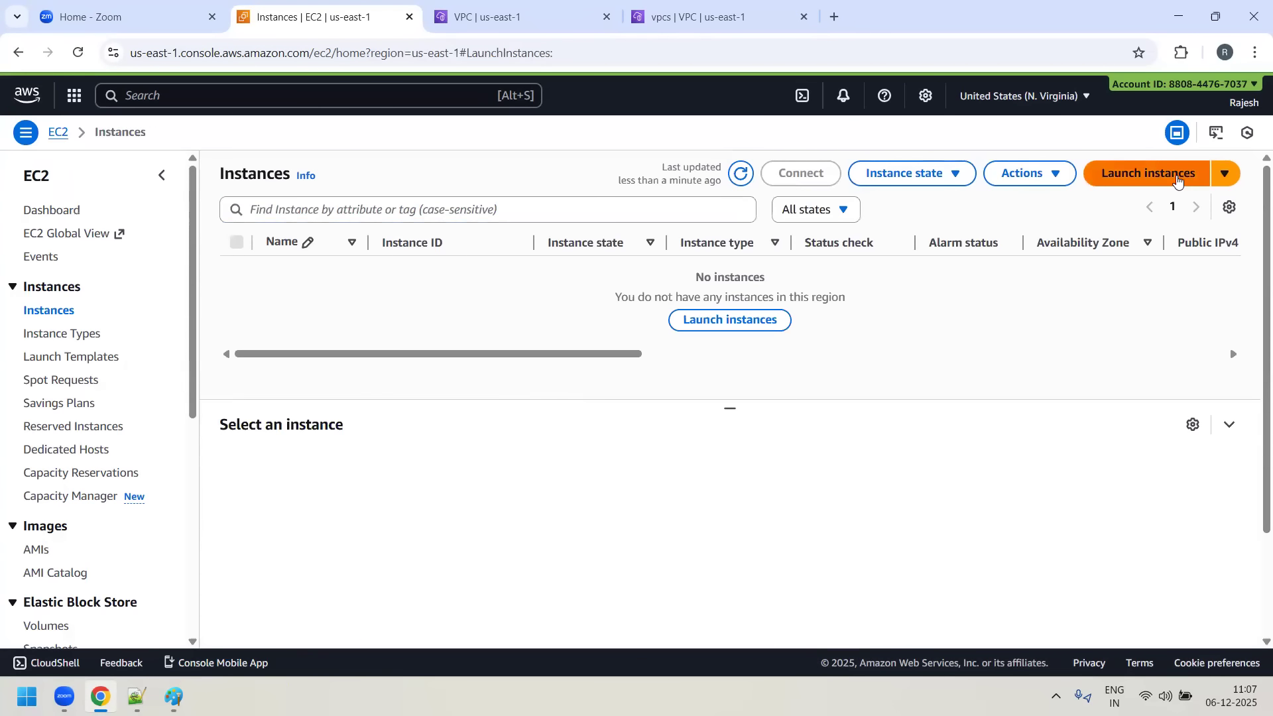
{"action": "left_click", "coordinate": [110, 370]}
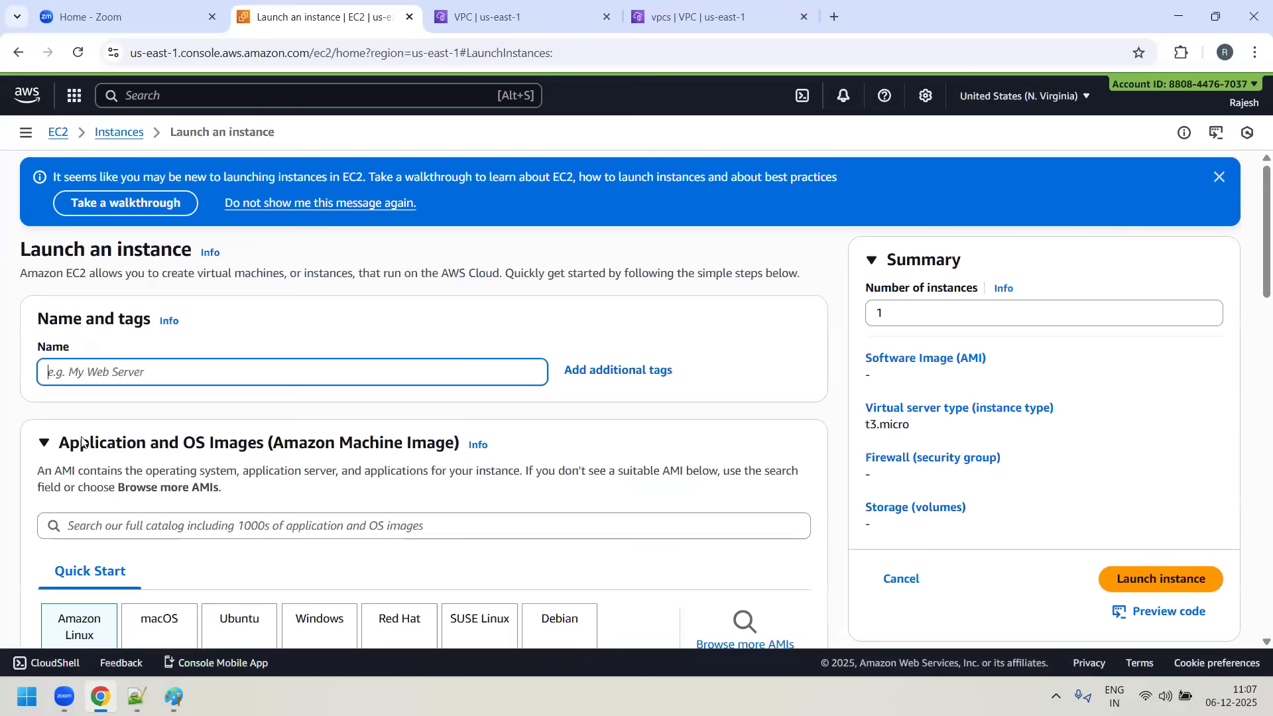
{"action": "type", "text": "Blue-ser"}
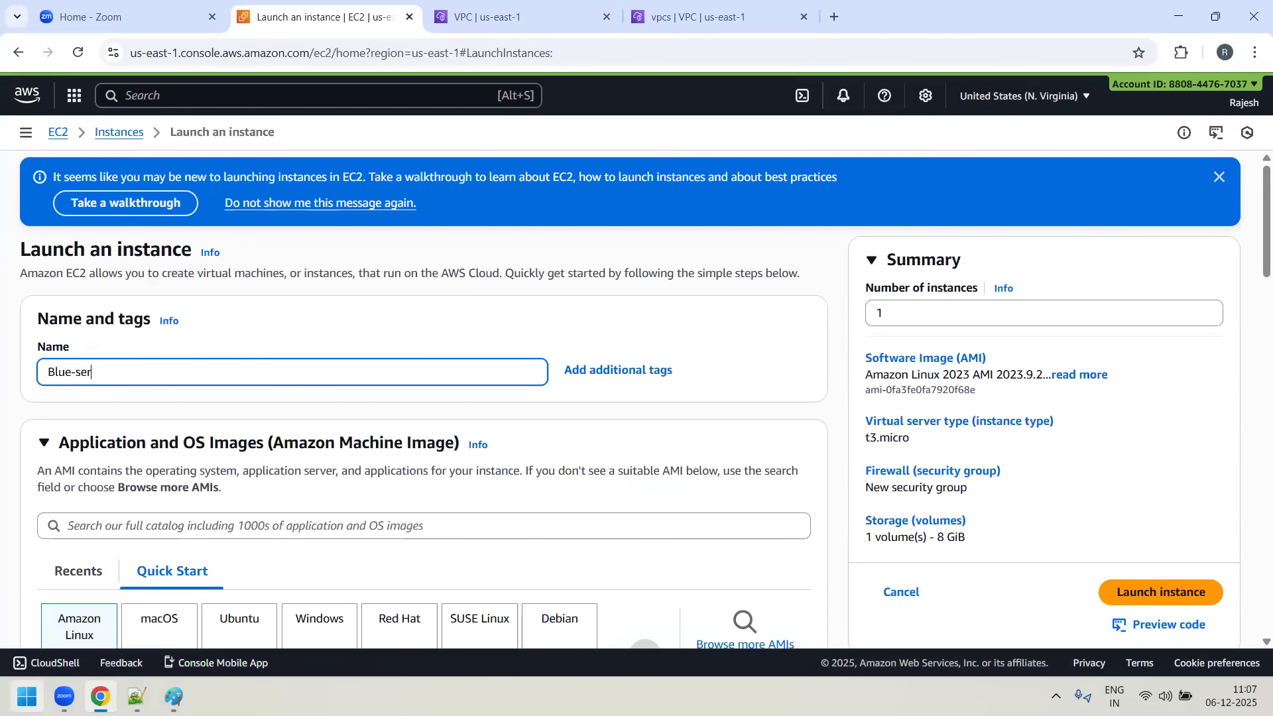
{"action": "type", "text": "ver"}
- Set the Blue-server instance's type to t2.micro
{"action": "scroll", "coordinate": [301, 363], "scroll_direction": "down", "scroll_amount": 3}
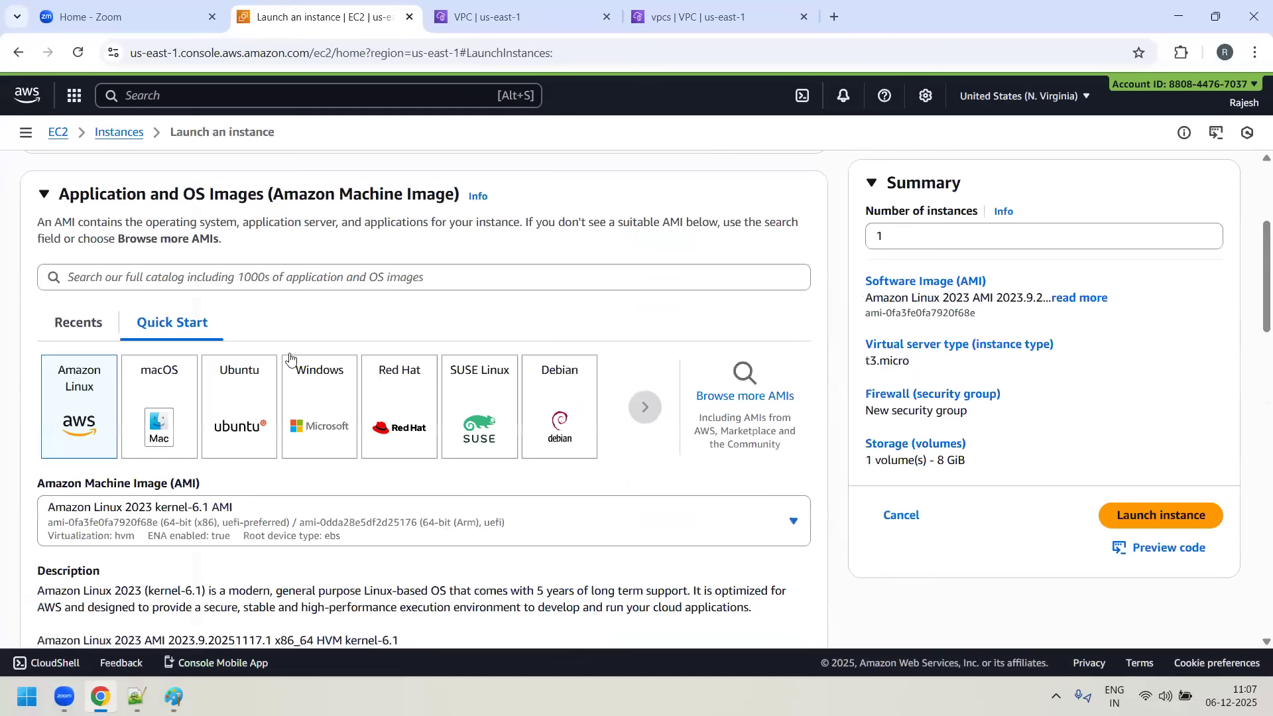
{"action": "scroll", "coordinate": [78, 411], "scroll_direction": "down", "scroll_amount": 2}
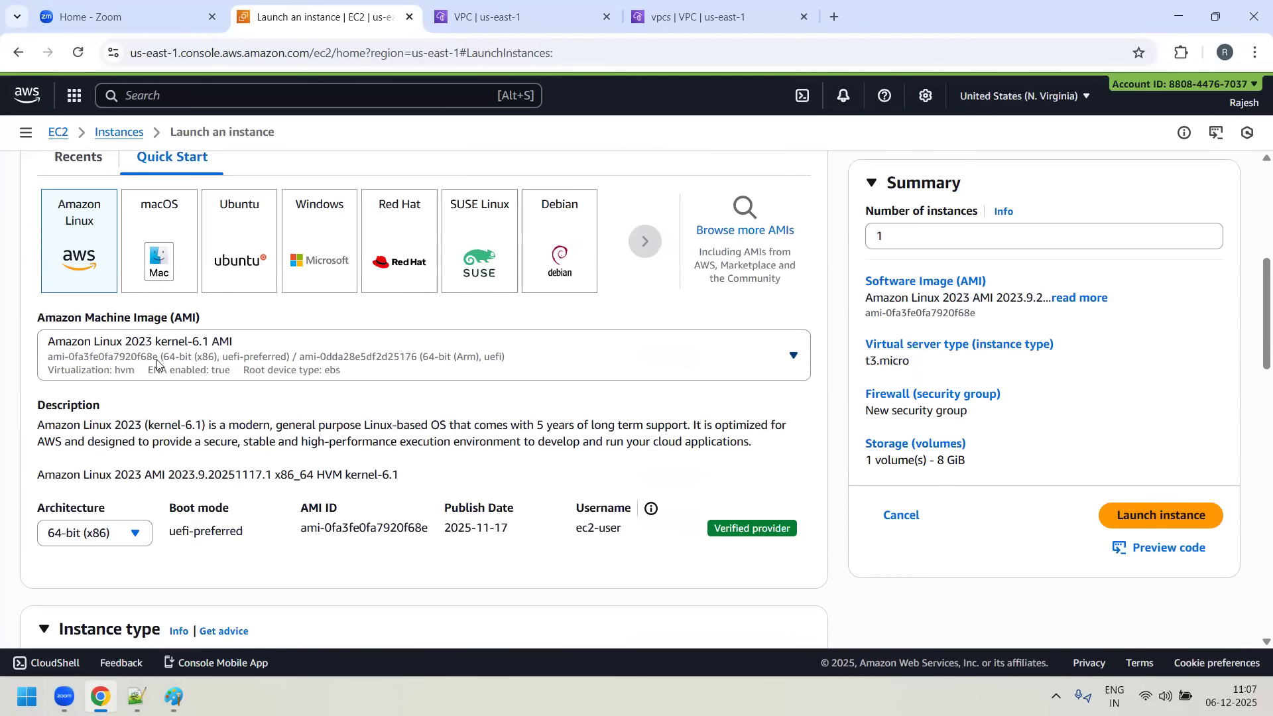
{"action": "scroll", "coordinate": [261, 362], "scroll_direction": "down", "scroll_amount": 2}
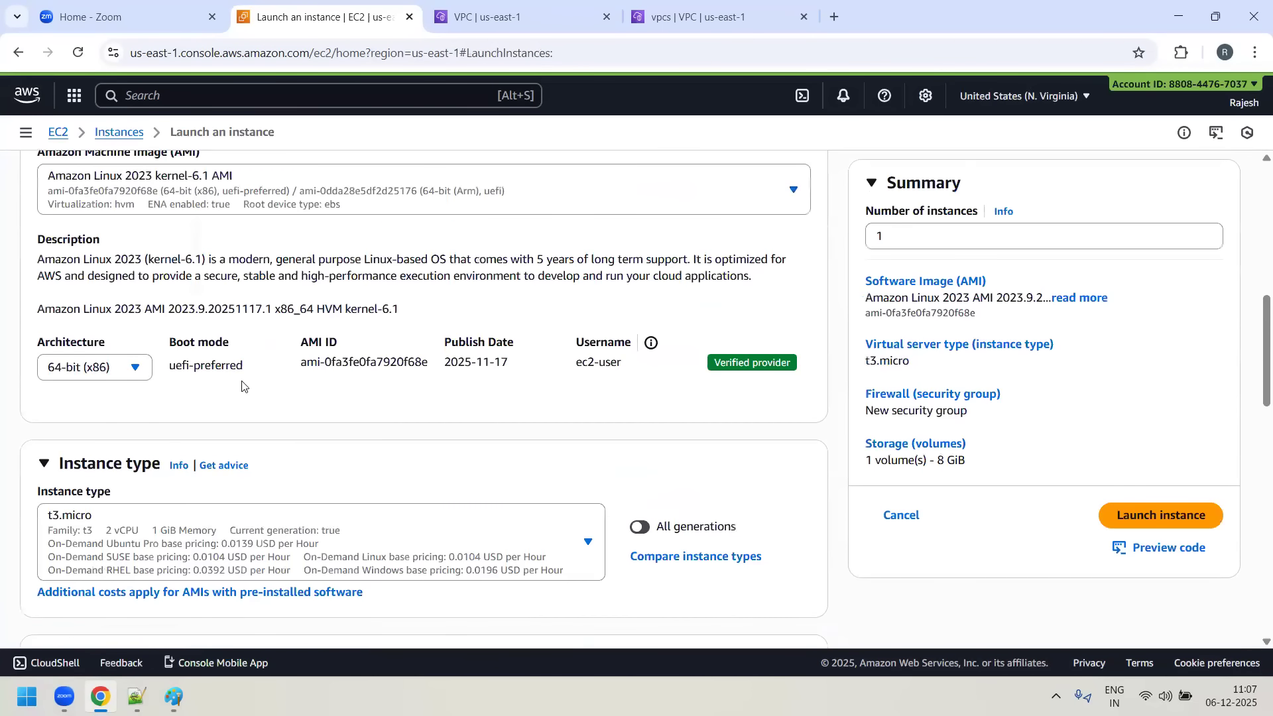
{"action": "scroll", "coordinate": [416, 388], "scroll_direction": "down", "scroll_amount": 2}
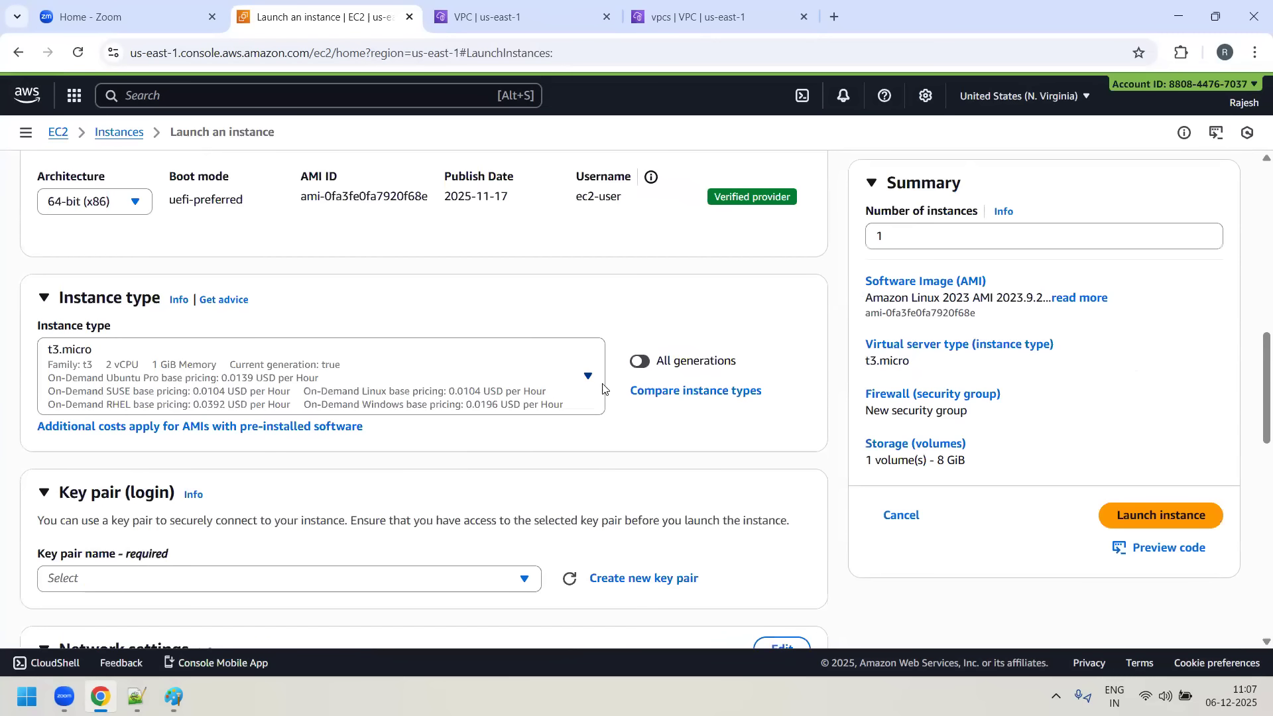
{"action": "left_click", "coordinate": [593, 380]}
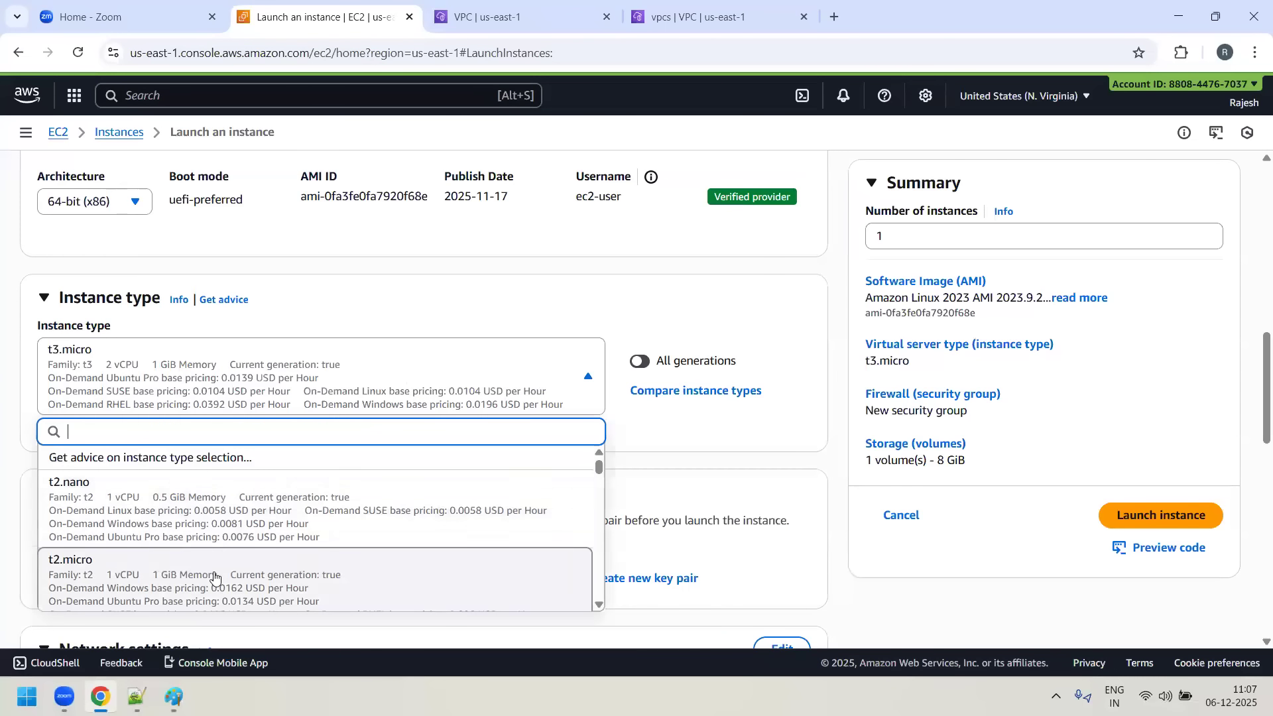
{"action": "left_click", "coordinate": [345, 575]}
- Create an RSA key pair named mykey in .pem format for the instance and dismiss the download notice
{"action": "scroll", "coordinate": [358, 387], "scroll_direction": "down", "scroll_amount": 2}
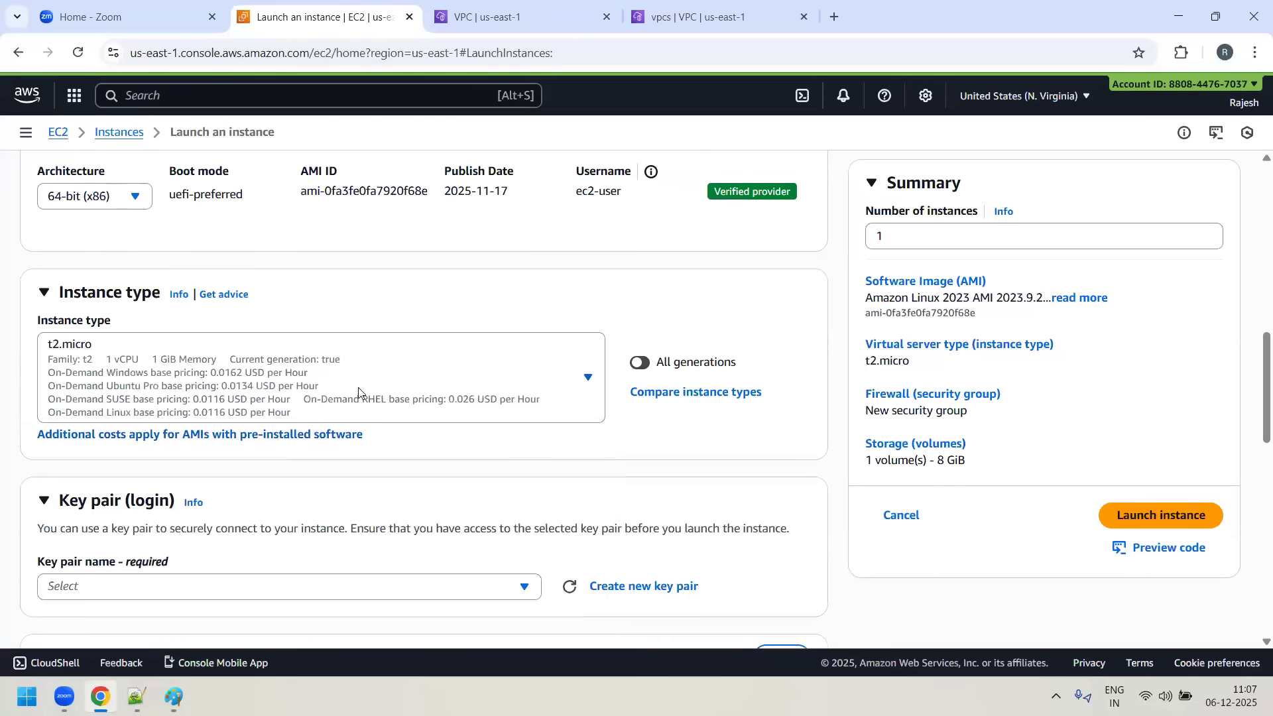
{"action": "left_click", "coordinate": [524, 430]}
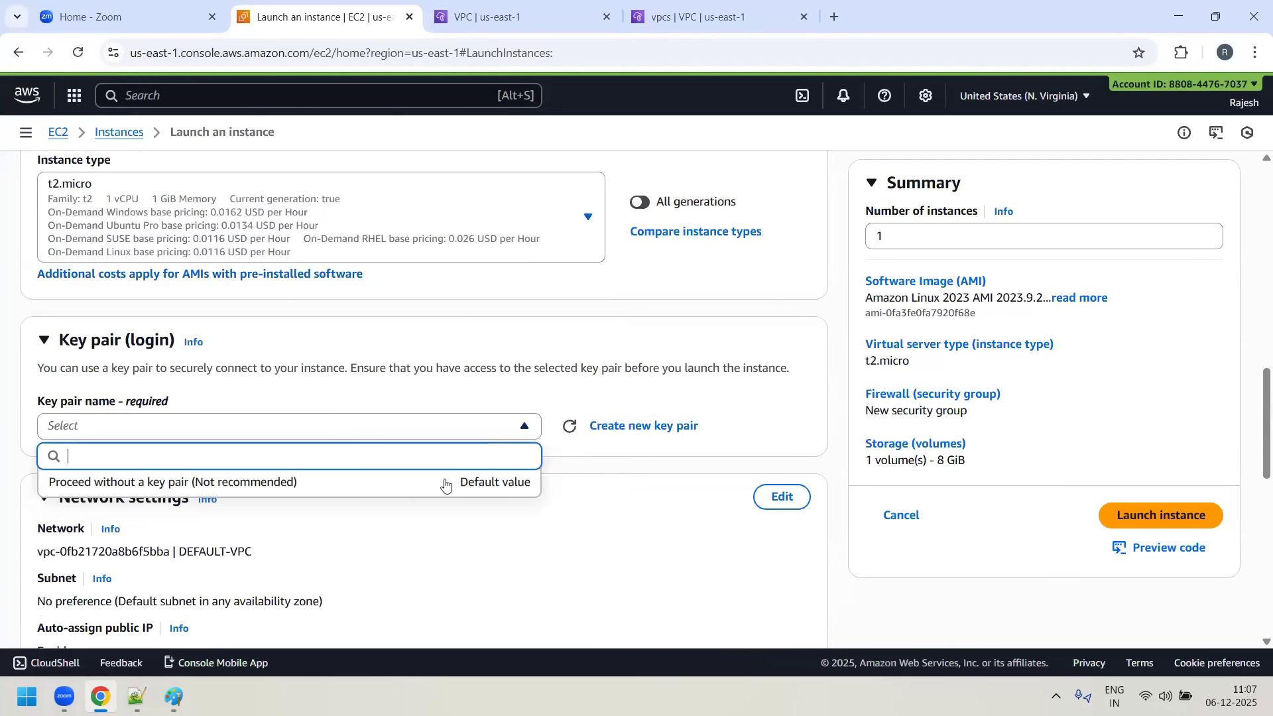
{"action": "left_click", "coordinate": [631, 496]}
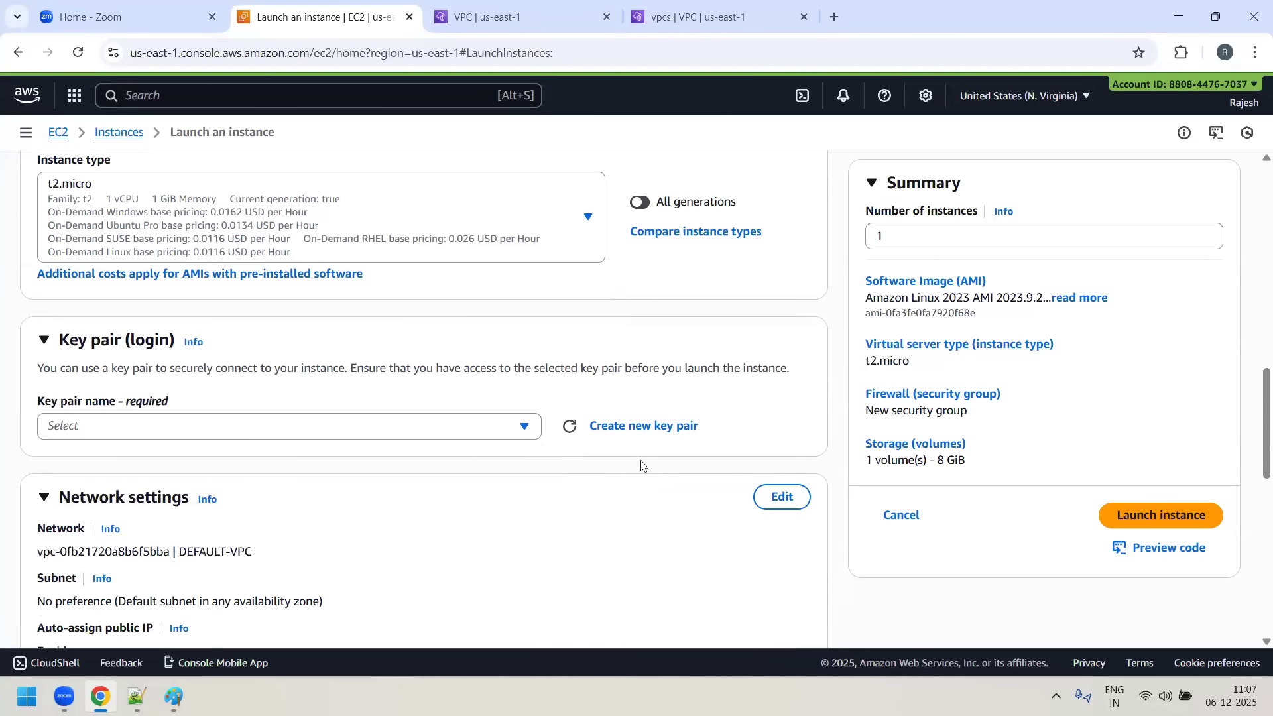
{"action": "left_click", "coordinate": [643, 426]}
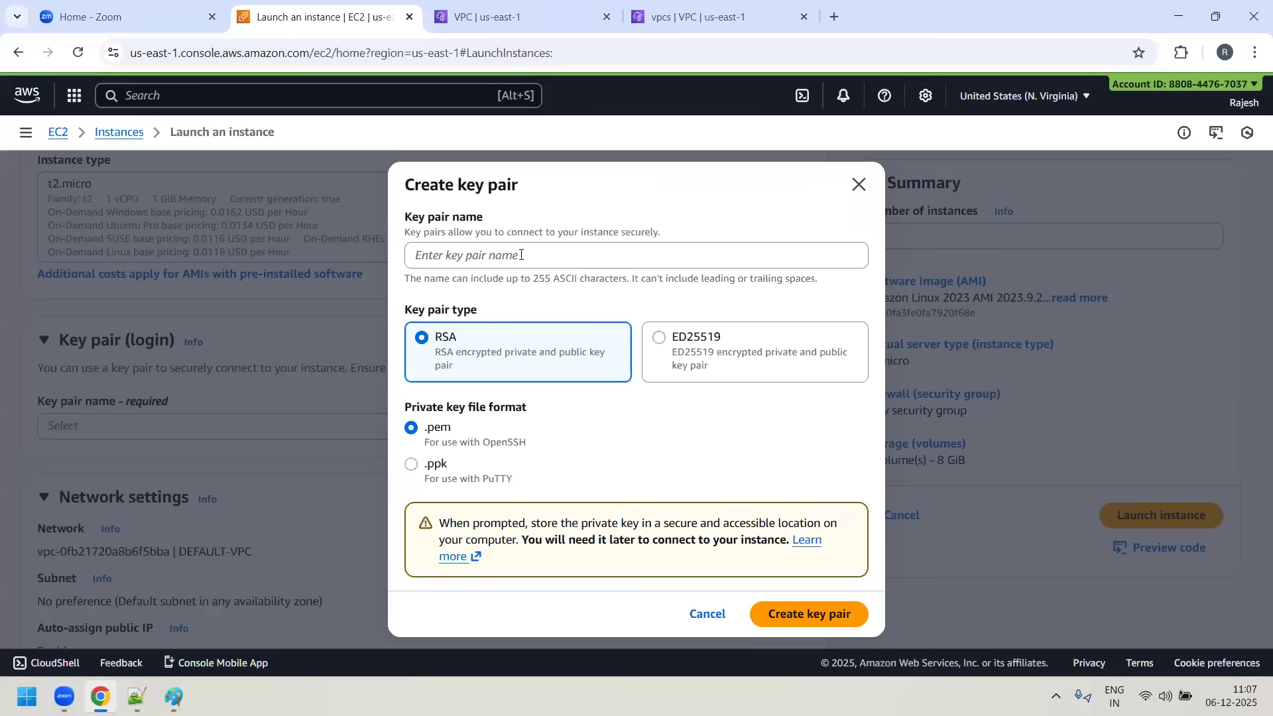
{"action": "type", "text": "myket"}
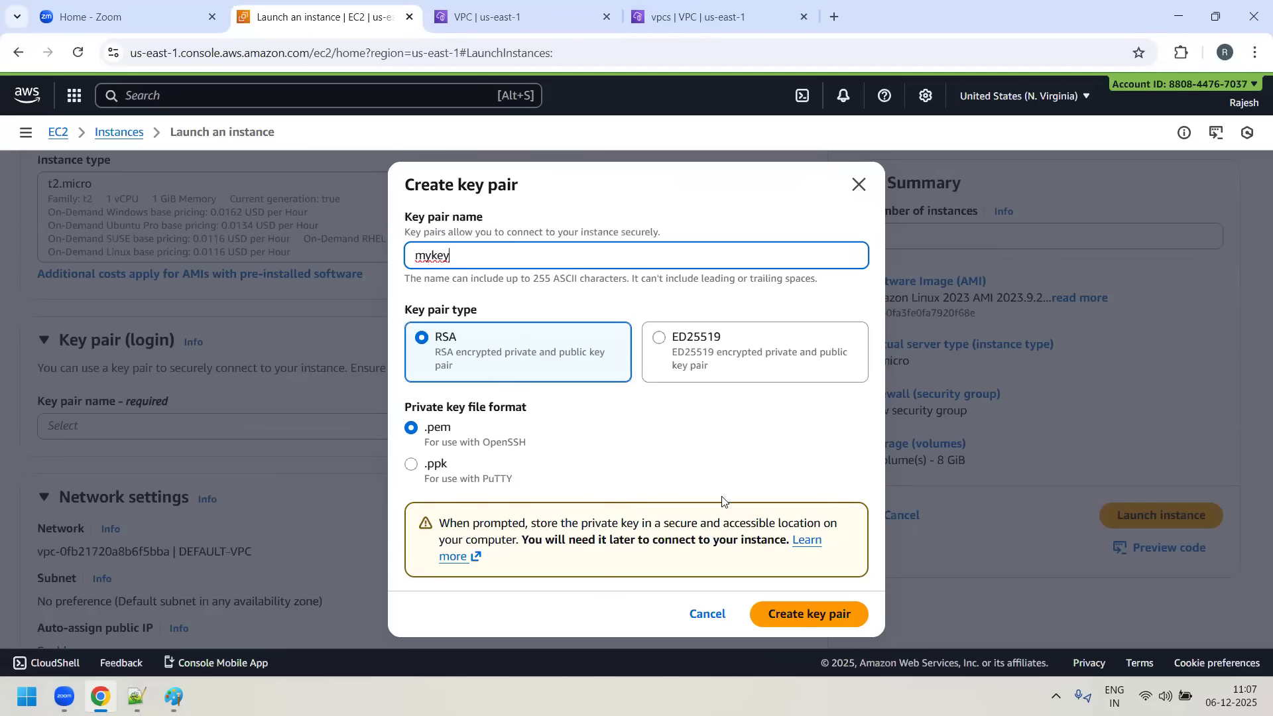
{"action": "left_click", "coordinate": [821, 603]}
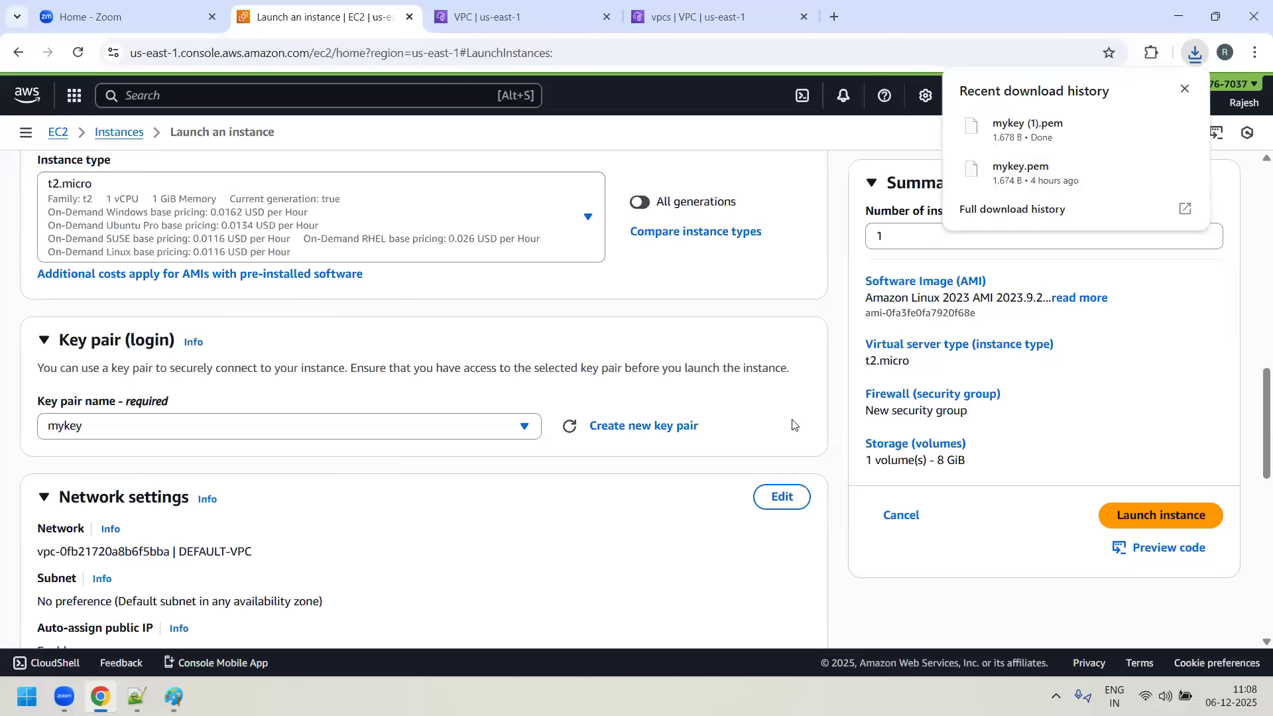
{"action": "left_click", "coordinate": [1185, 88]}
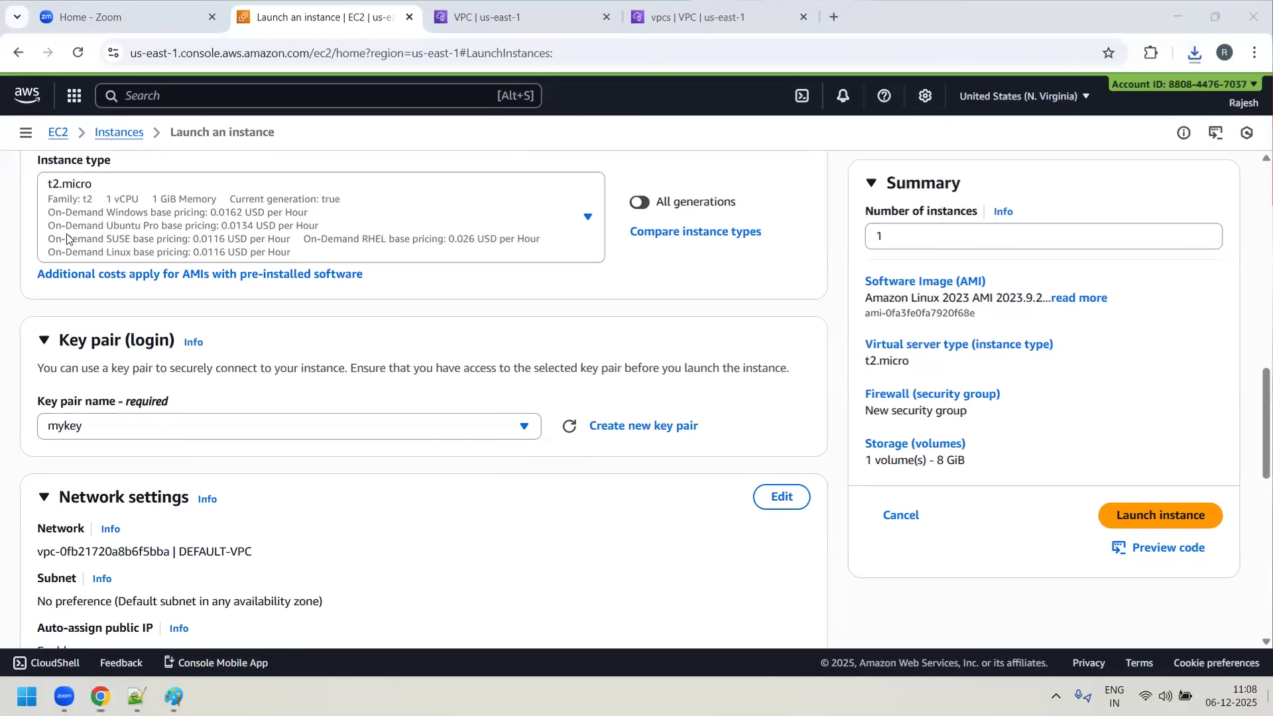
- Switch to File Explorer and delete the older mykey.pem file from the Downloads folder
{"action": "key", "text": "super+d"}
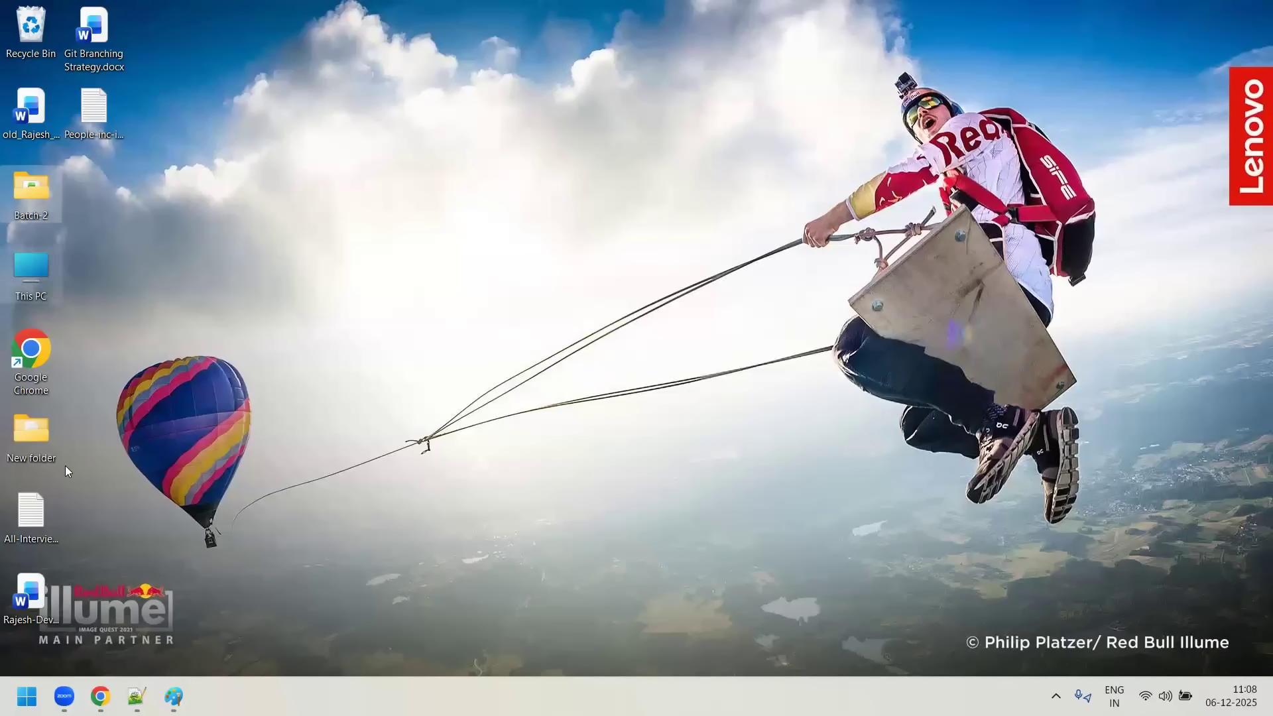
{"action": "double_click", "coordinate": [33, 196]}
{"action": "left_click", "coordinate": [73, 336]}
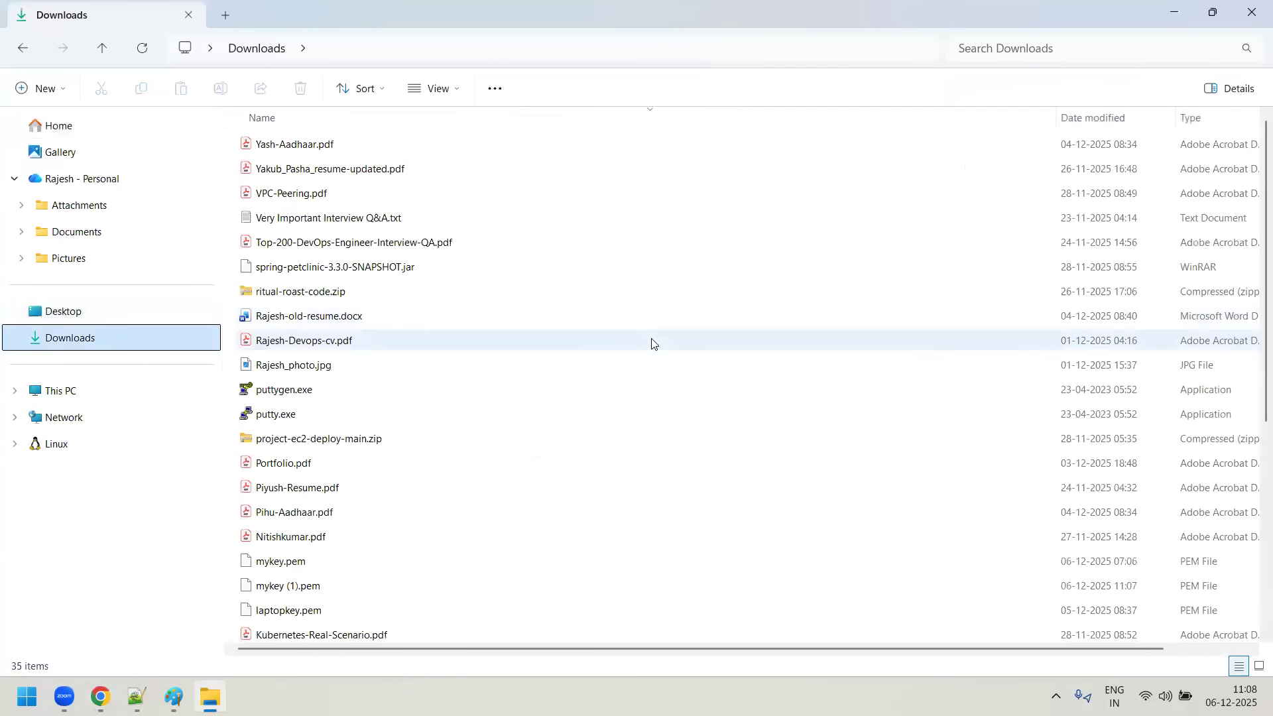
{"action": "scroll", "coordinate": [650, 344], "scroll_direction": "down", "scroll_amount": 5}
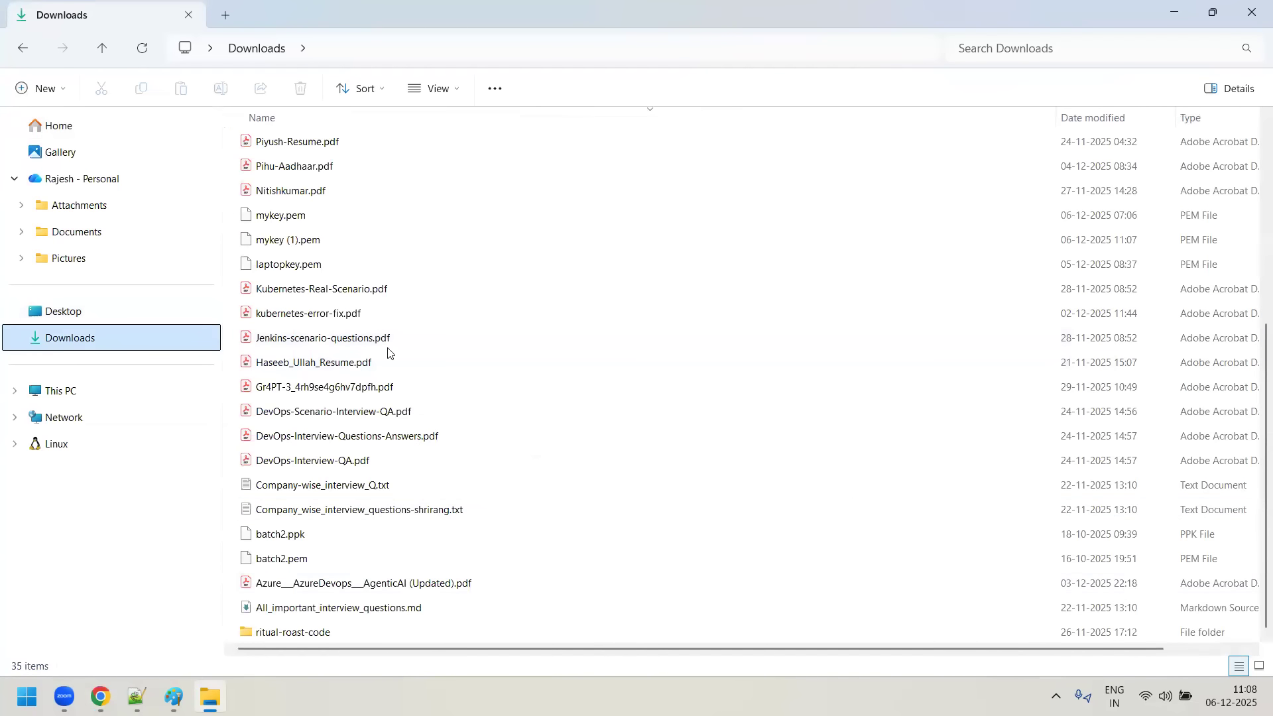
{"action": "left_click", "coordinate": [293, 219]}
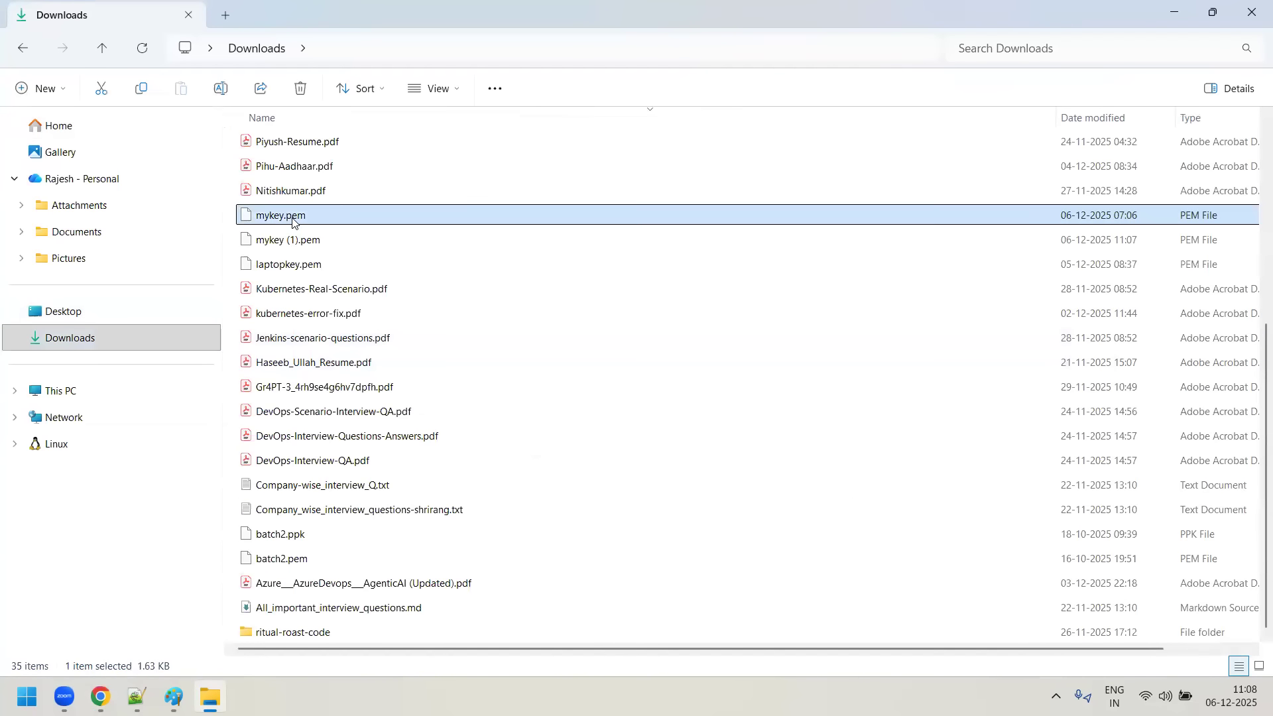
{"action": "key", "text": "Delete"}
- Rename the newly downloaded mykey (1).pem file in the Downloads folder to mykey.pem
{"action": "left_click", "coordinate": [296, 240]}
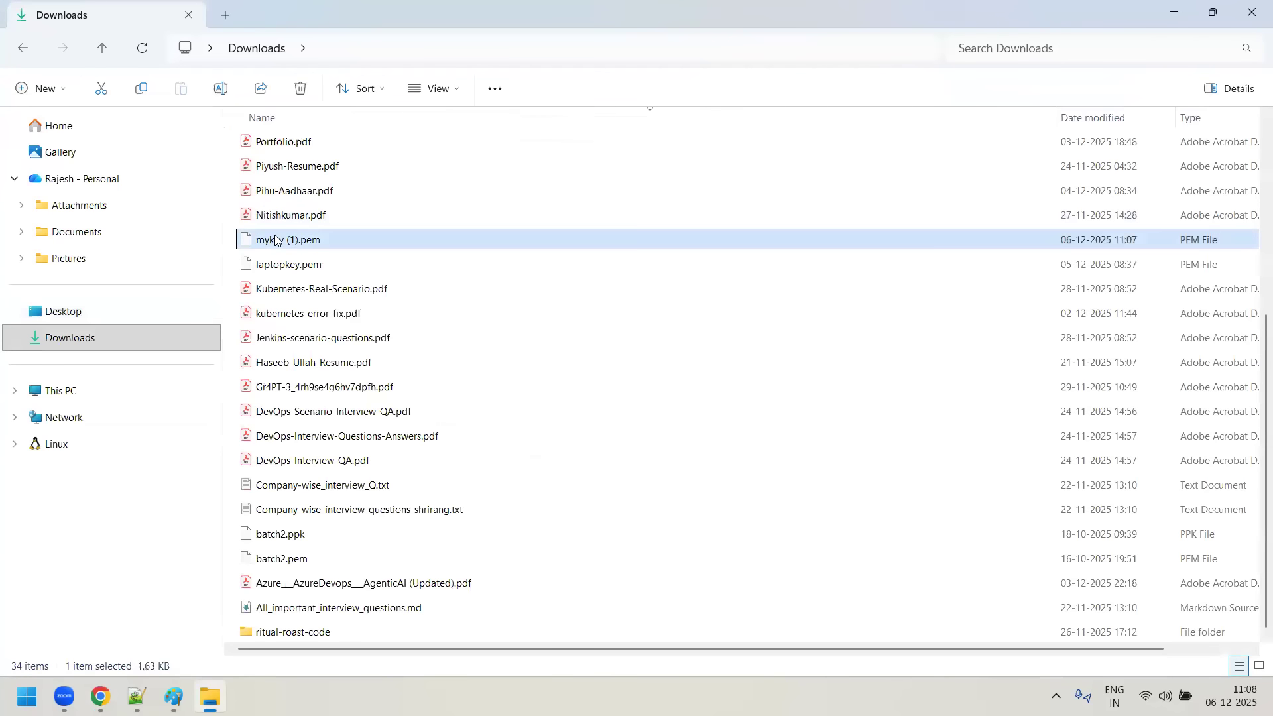
{"action": "right_click", "coordinate": [296, 240]}
{"action": "left_click", "coordinate": [408, 211]}
{"action": "left_click", "coordinate": [283, 241]}
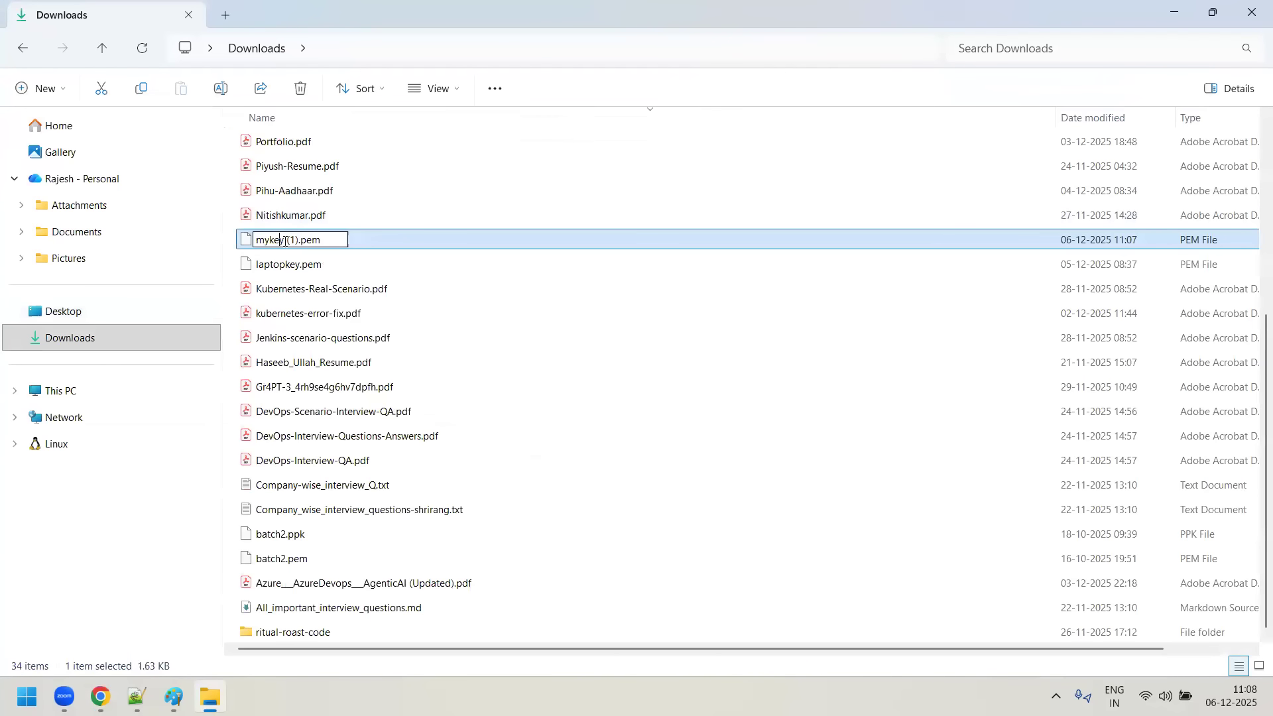
{"action": "key", "text": "Delete"}
{"action": "key", "text": "Delete"}
{"action": "key", "text": "Delete"}
{"action": "key", "text": "Delete"}
{"action": "left_click", "coordinate": [478, 330]}
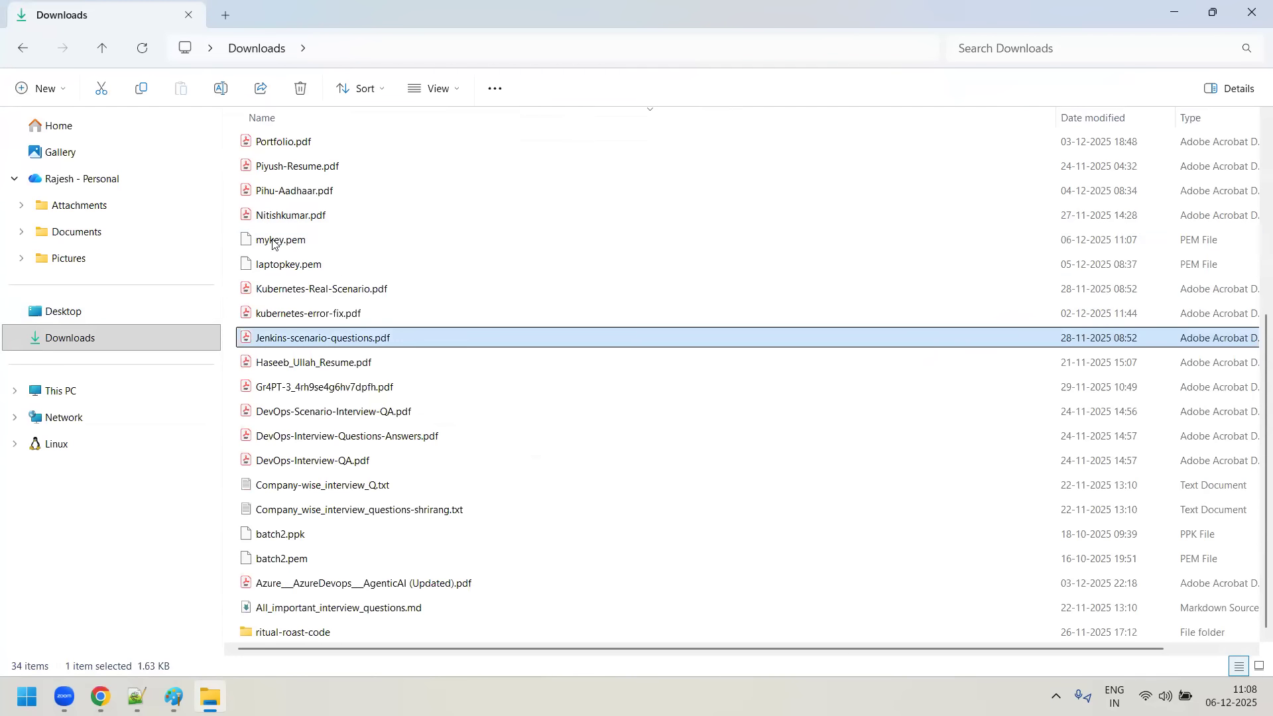
{"action": "left_click", "coordinate": [267, 239]}
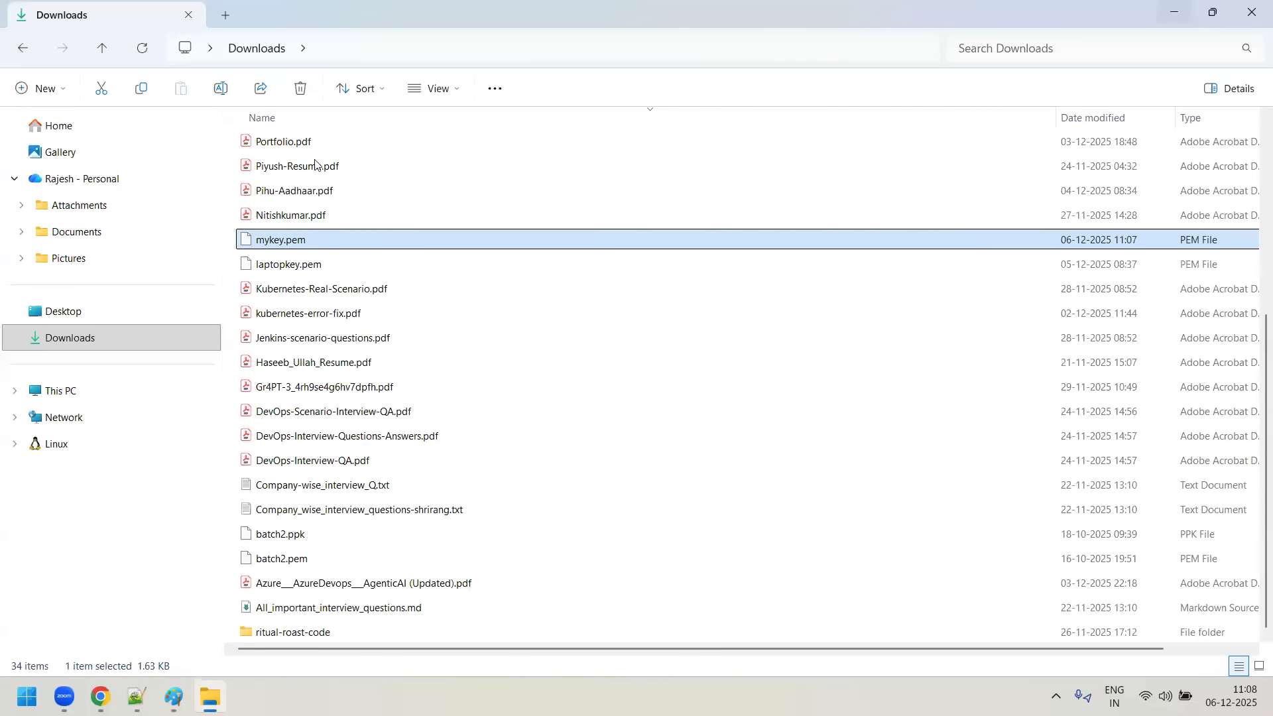
- Minimize File Explorer, switch back to the browser and select mykey as the Blue-server instance's key pair
{"action": "left_click", "coordinate": [1174, 12]}
{"action": "left_click", "coordinate": [110, 687]}
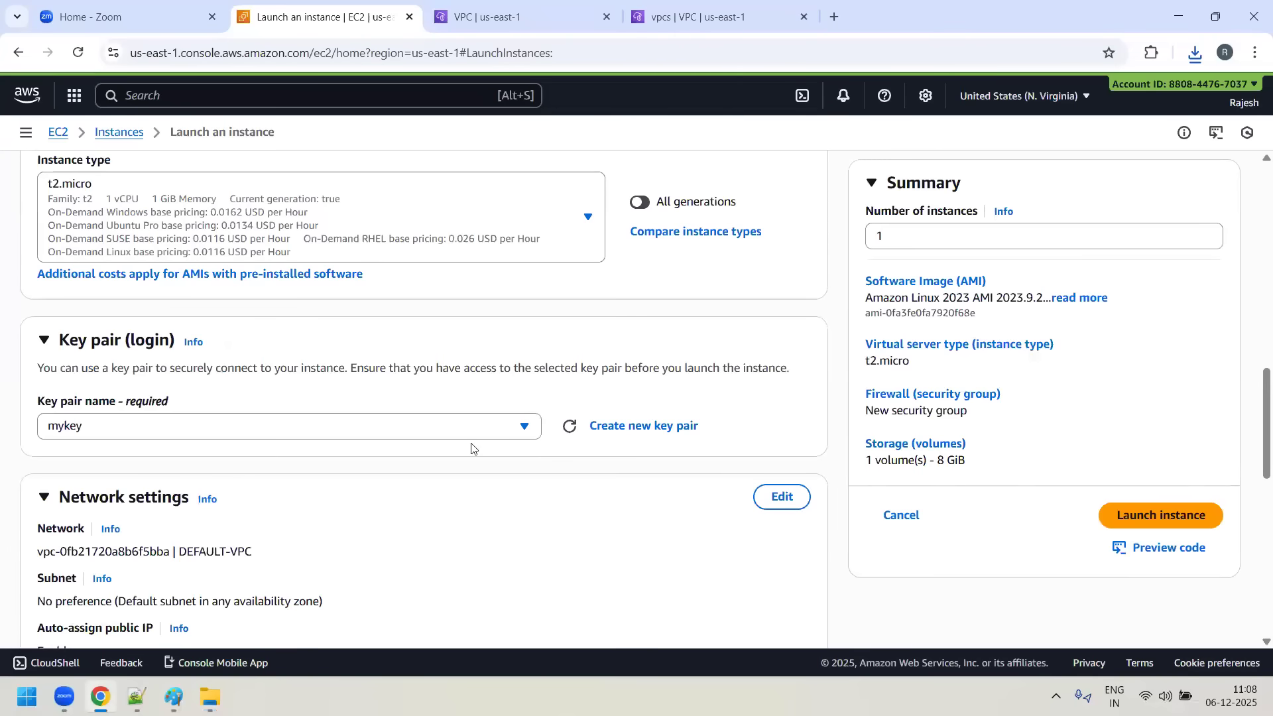
{"action": "left_click", "coordinate": [524, 426]}
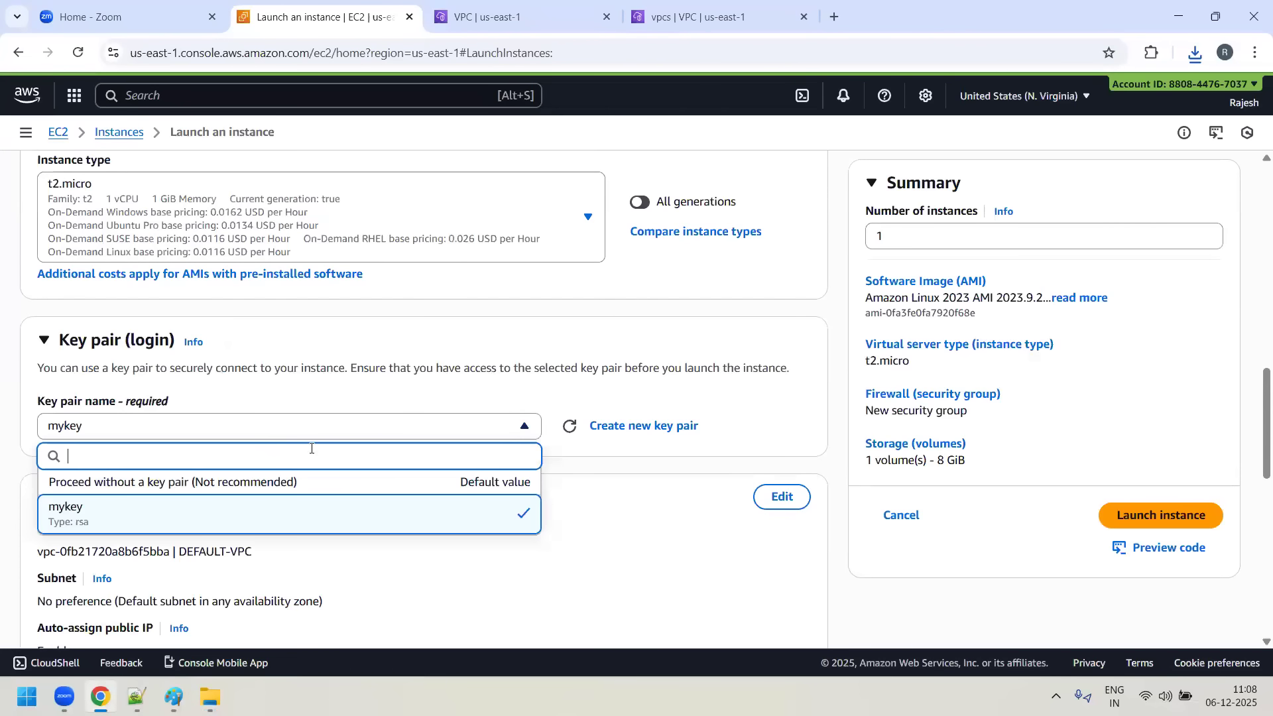
{"action": "left_click", "coordinate": [114, 507]}
{"action": "scroll", "coordinate": [191, 373], "scroll_direction": "up", "scroll_amount": 1}
{"action": "scroll", "coordinate": [464, 364], "scroll_direction": "down", "scroll_amount": 3}
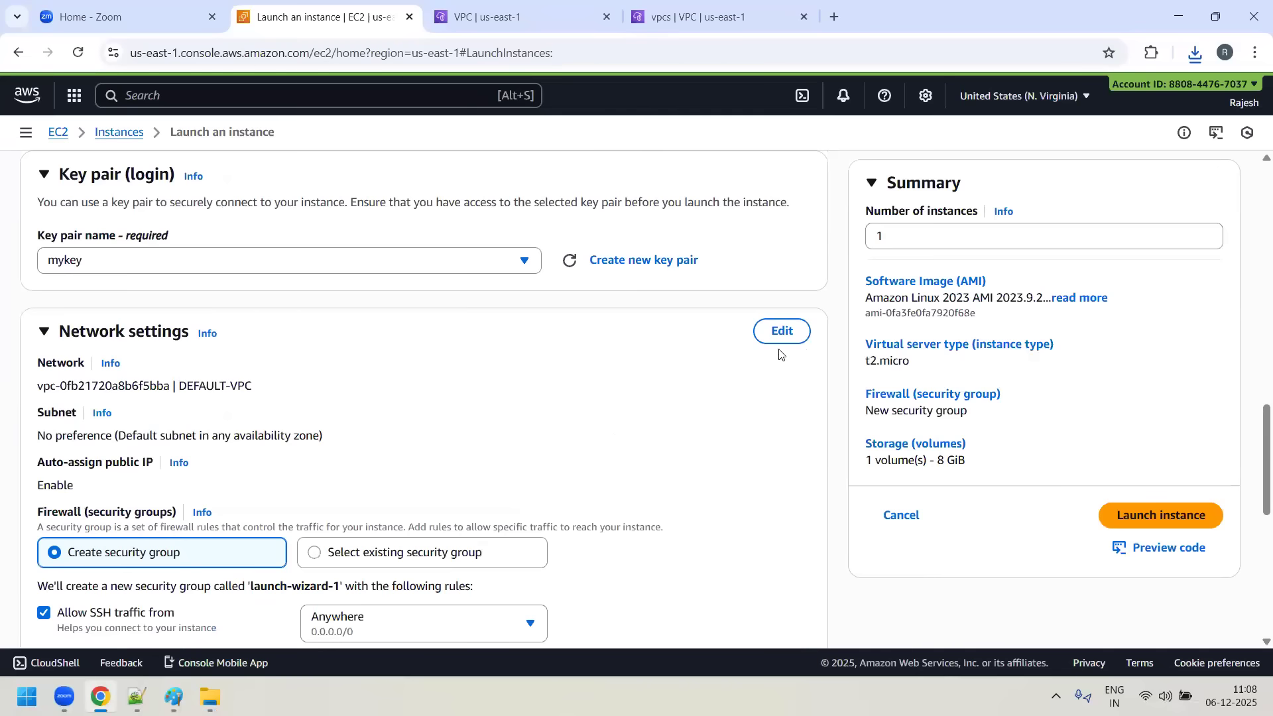
- Edit the Blue-server instance's network settings to use BLUE-VPC with BLUE-SUBNET-1
{"action": "left_click", "coordinate": [781, 334]}
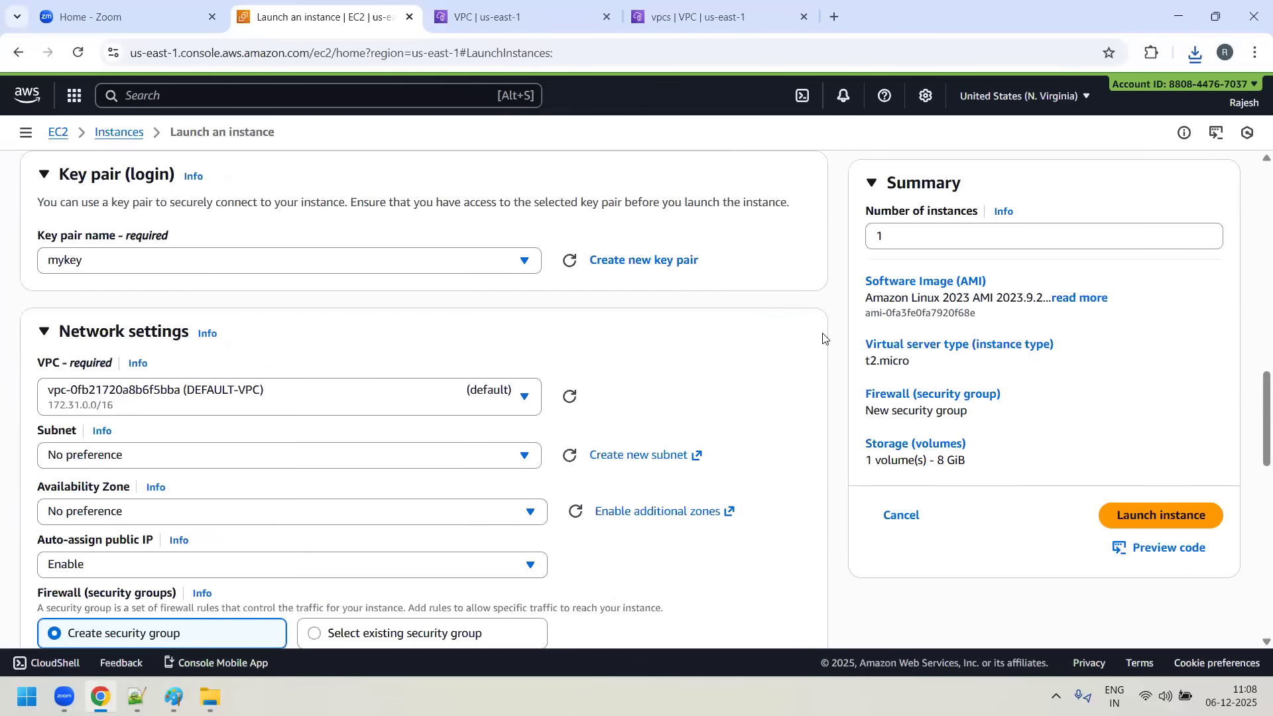
{"action": "left_click", "coordinate": [527, 397]}
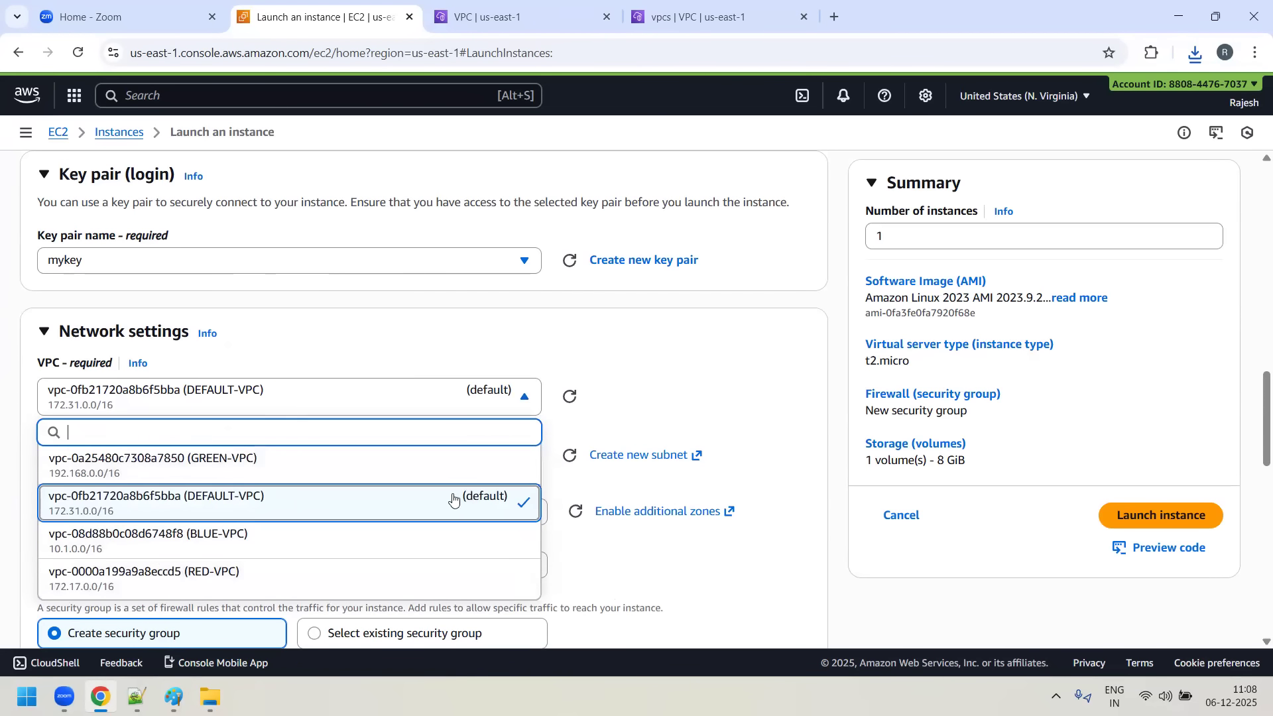
{"action": "left_click", "coordinate": [274, 543]}
{"action": "scroll", "coordinate": [144, 283], "scroll_direction": "down", "scroll_amount": 4}
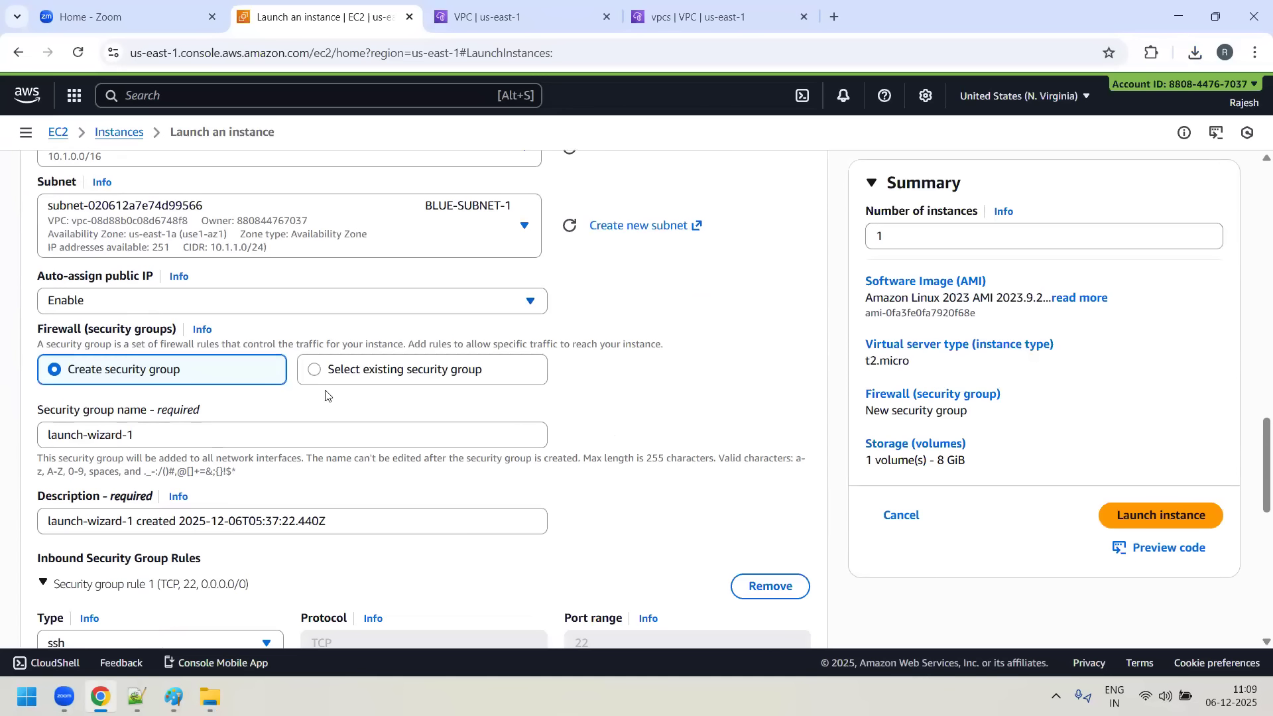
- Assign the existing security group BLUE-ALLOW-SG to the Blue-server instance
{"action": "left_click", "coordinate": [315, 370]}
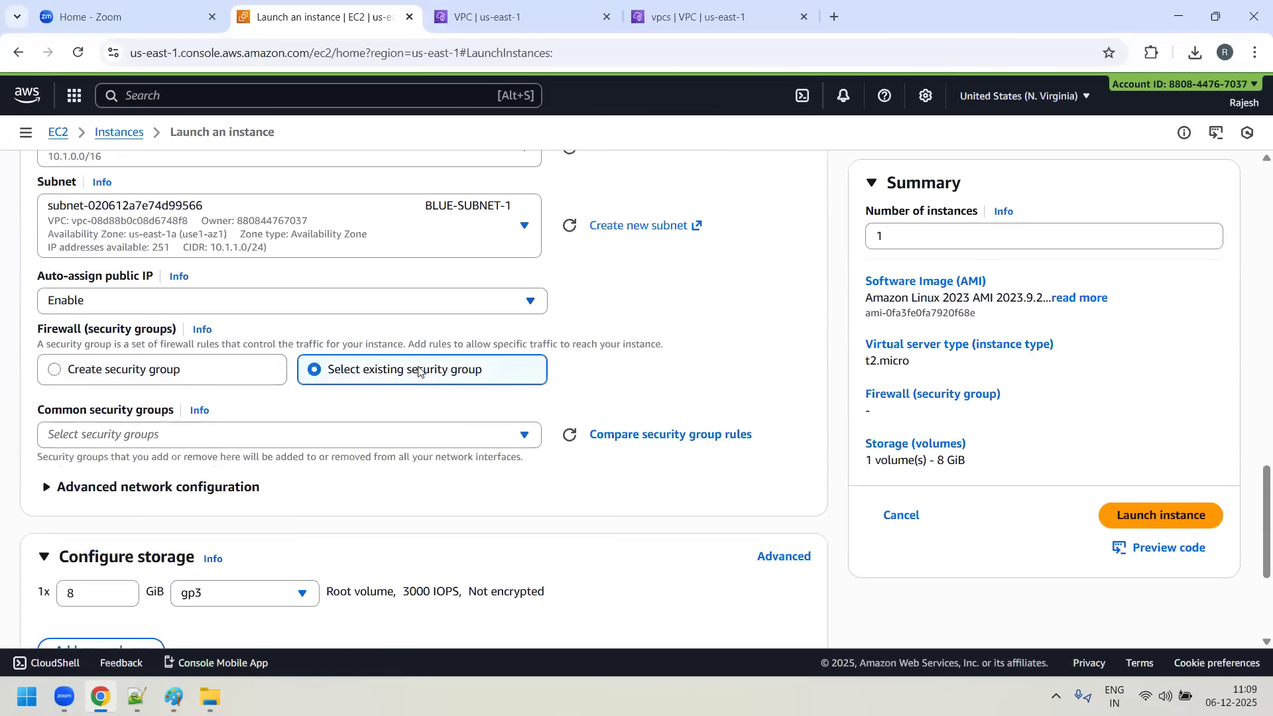
{"action": "scroll", "coordinate": [325, 361], "scroll_direction": "down", "scroll_amount": 3}
{"action": "left_click", "coordinate": [530, 271]}
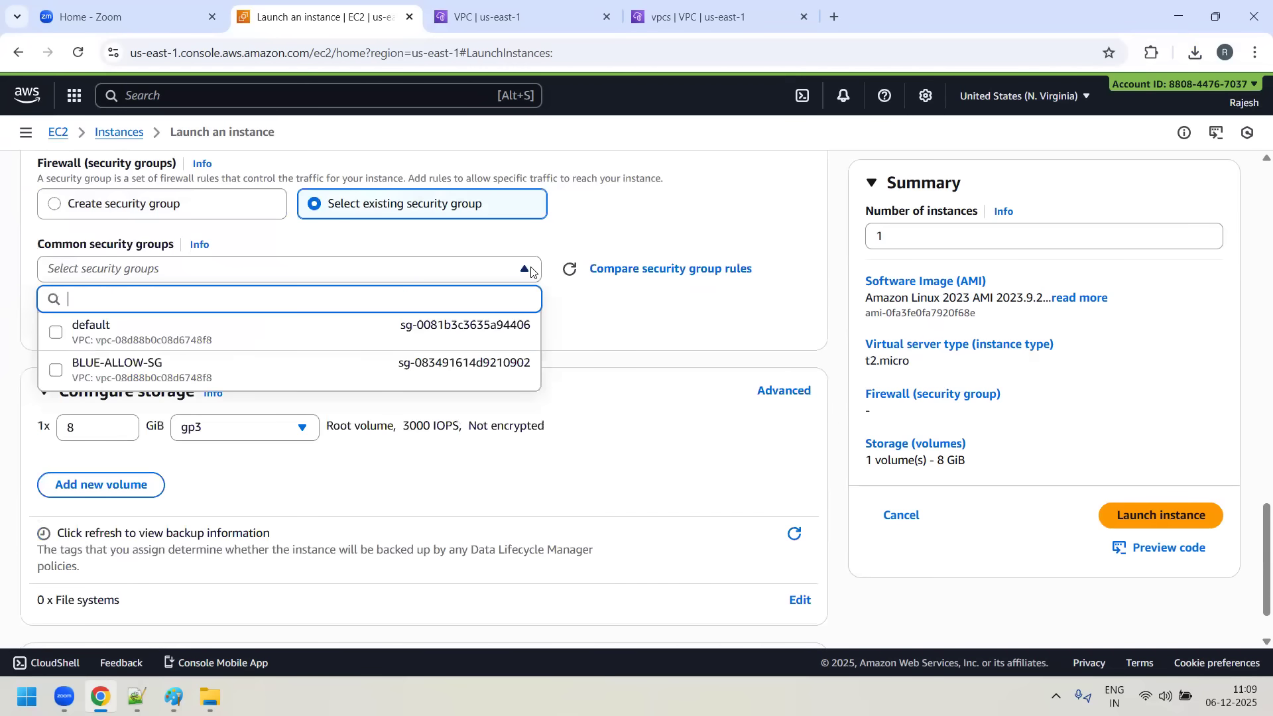
{"action": "left_click", "coordinate": [150, 372]}
{"action": "scroll", "coordinate": [517, 444], "scroll_direction": "down", "scroll_amount": 2}
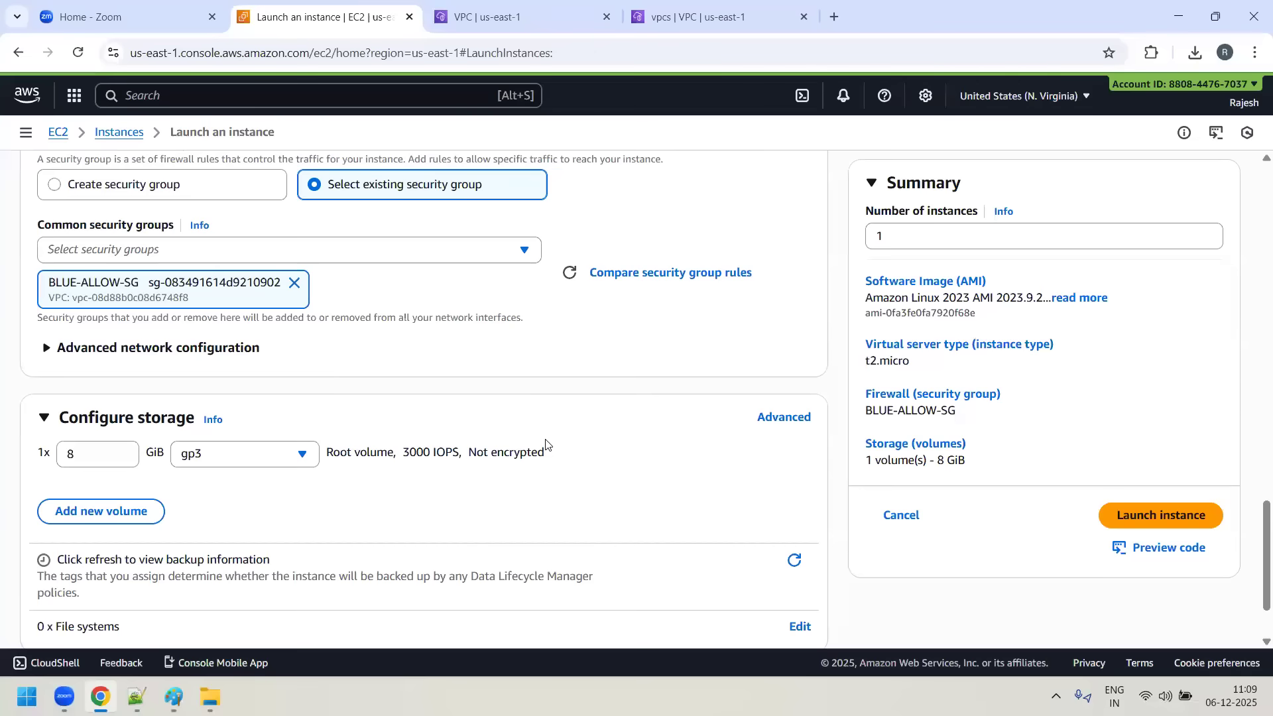
- Review the Blue-server settings, launch the instance and go to the list of all instances
{"action": "scroll", "coordinate": [255, 438], "scroll_direction": "up", "scroll_amount": 7}
{"action": "scroll", "coordinate": [281, 446], "scroll_direction": "up", "scroll_amount": 7}
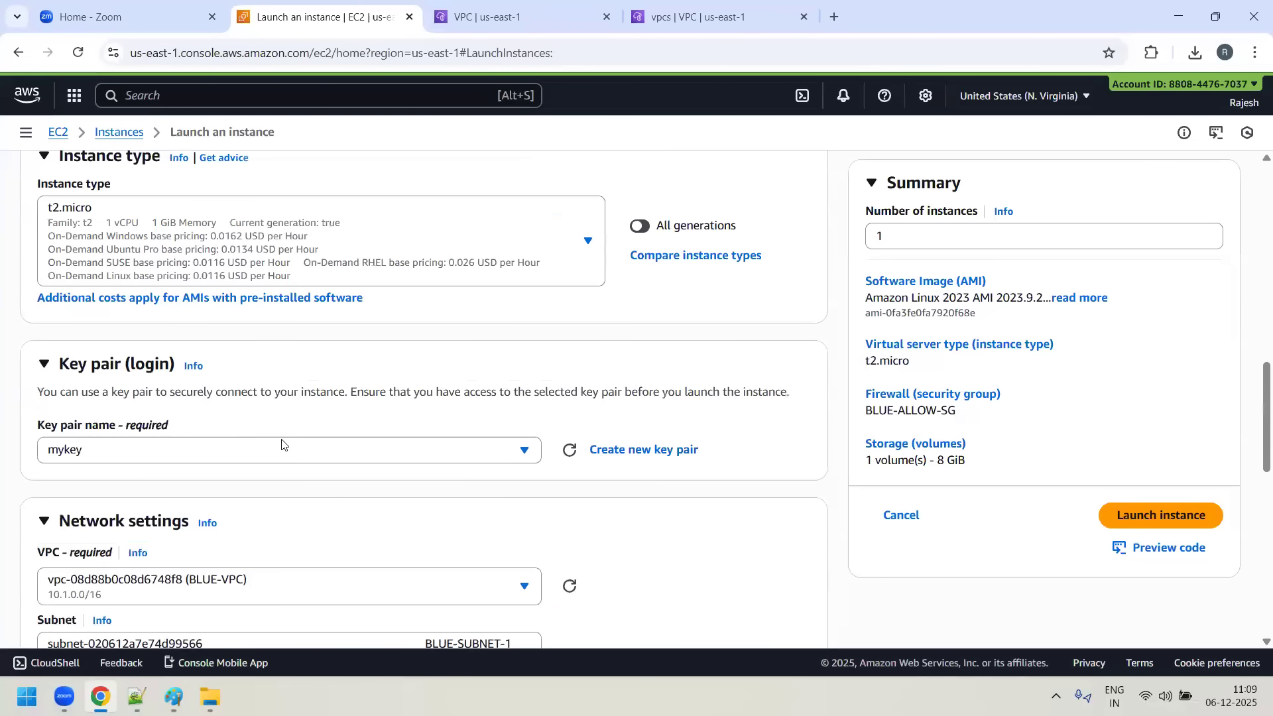
{"action": "scroll", "coordinate": [924, 539], "scroll_direction": "down", "scroll_amount": 8}
{"action": "left_click", "coordinate": [1174, 521]}
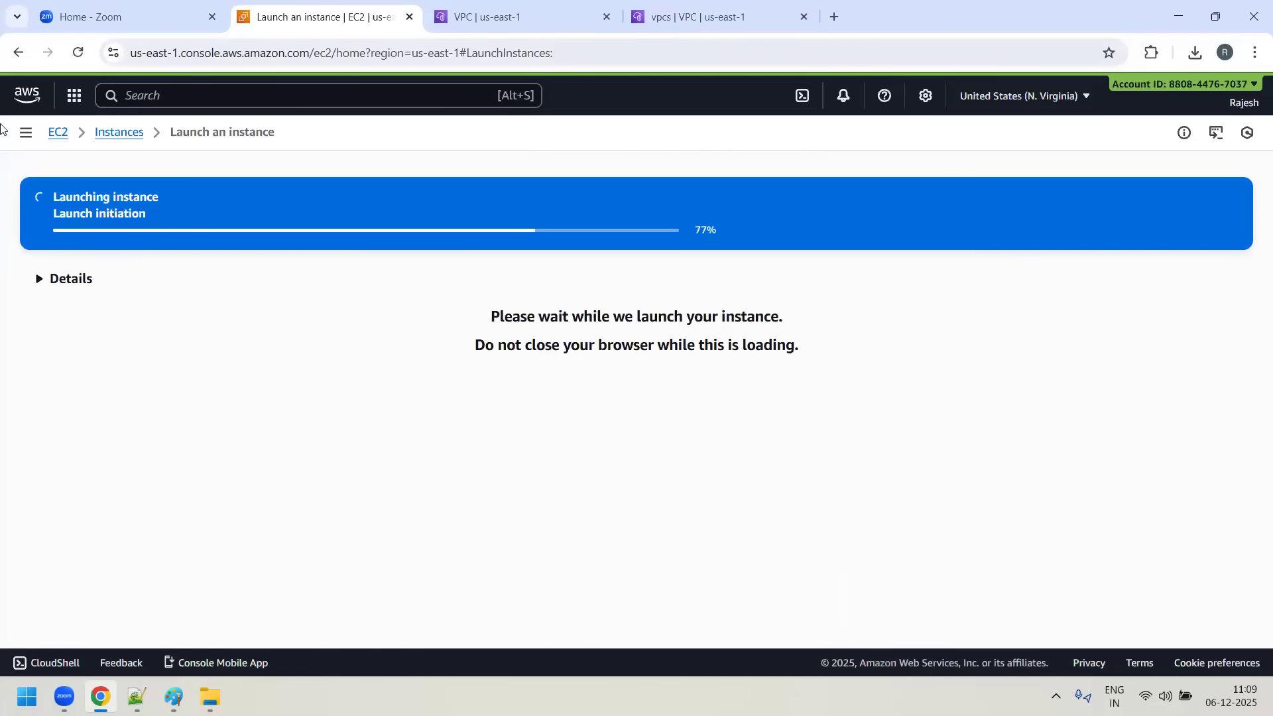
{"action": "scroll", "coordinate": [1174, 597], "scroll_direction": "down", "scroll_amount": 3}
{"action": "left_click", "coordinate": [1174, 600]}
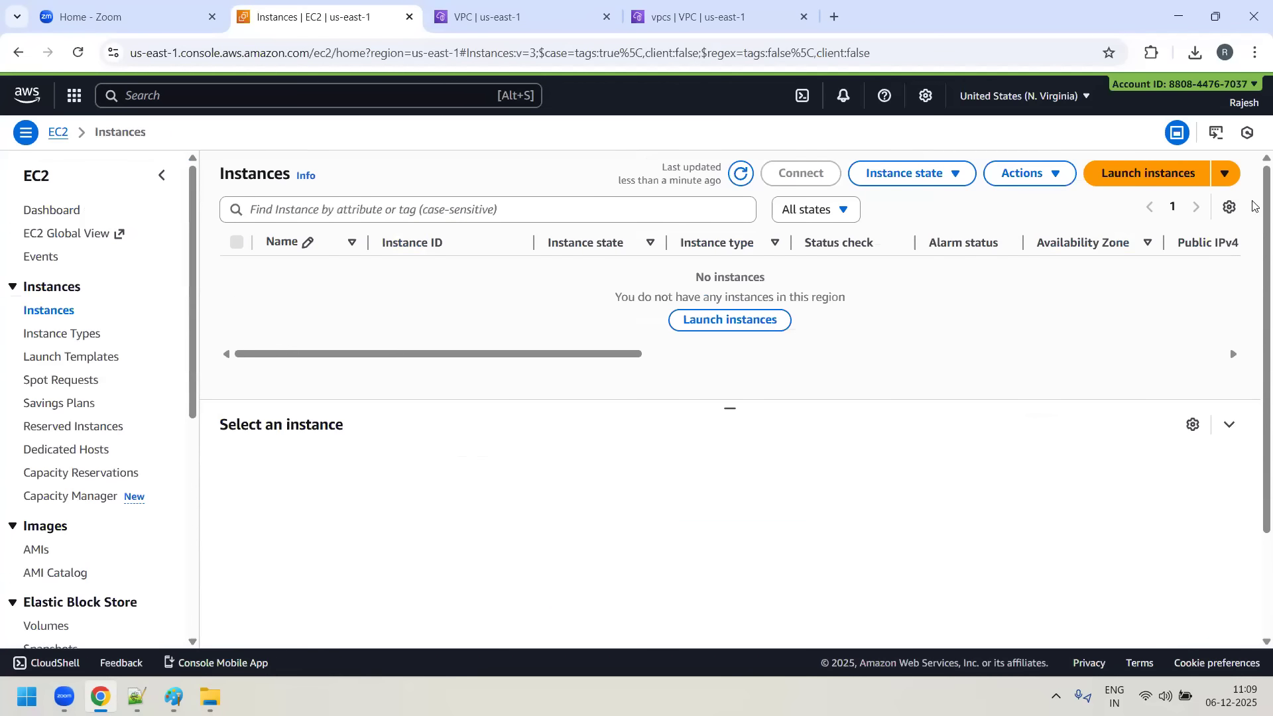
- Start launching another EC2 instance named Green-server with the Amazon Linux image
{"action": "left_click", "coordinate": [1169, 174]}
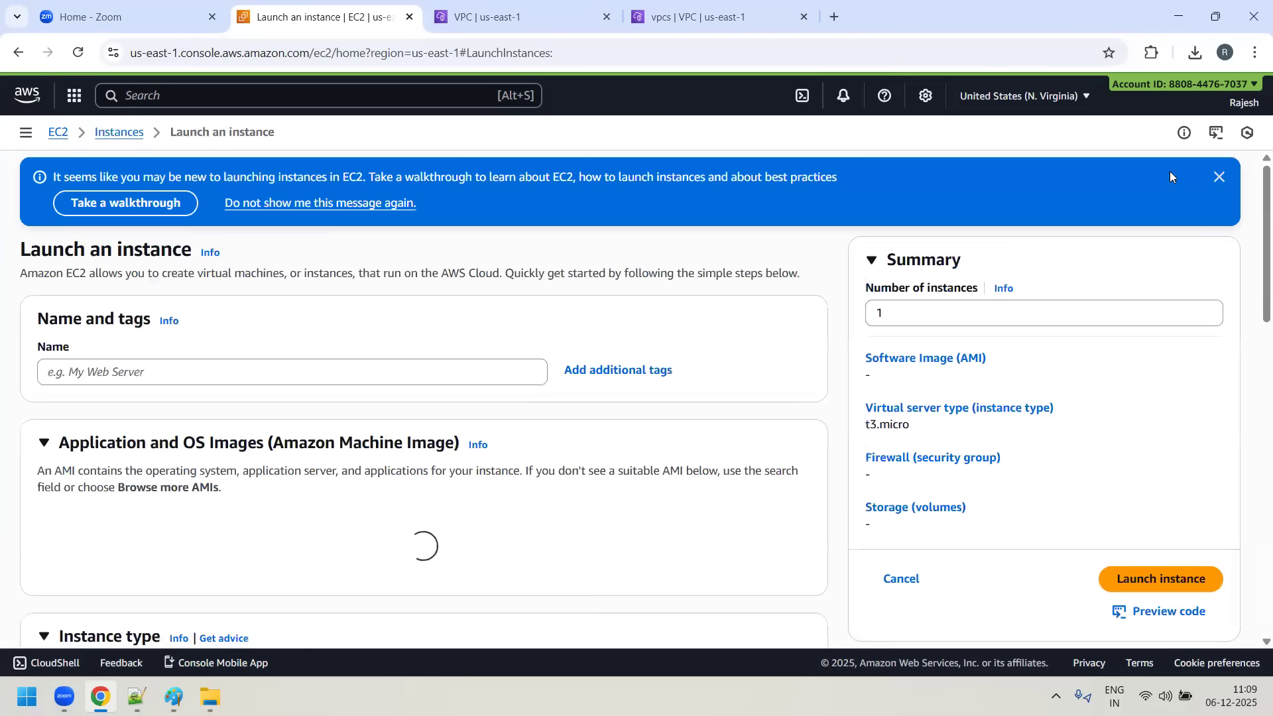
{"action": "mouse_move", "coordinate": [64, 697]}
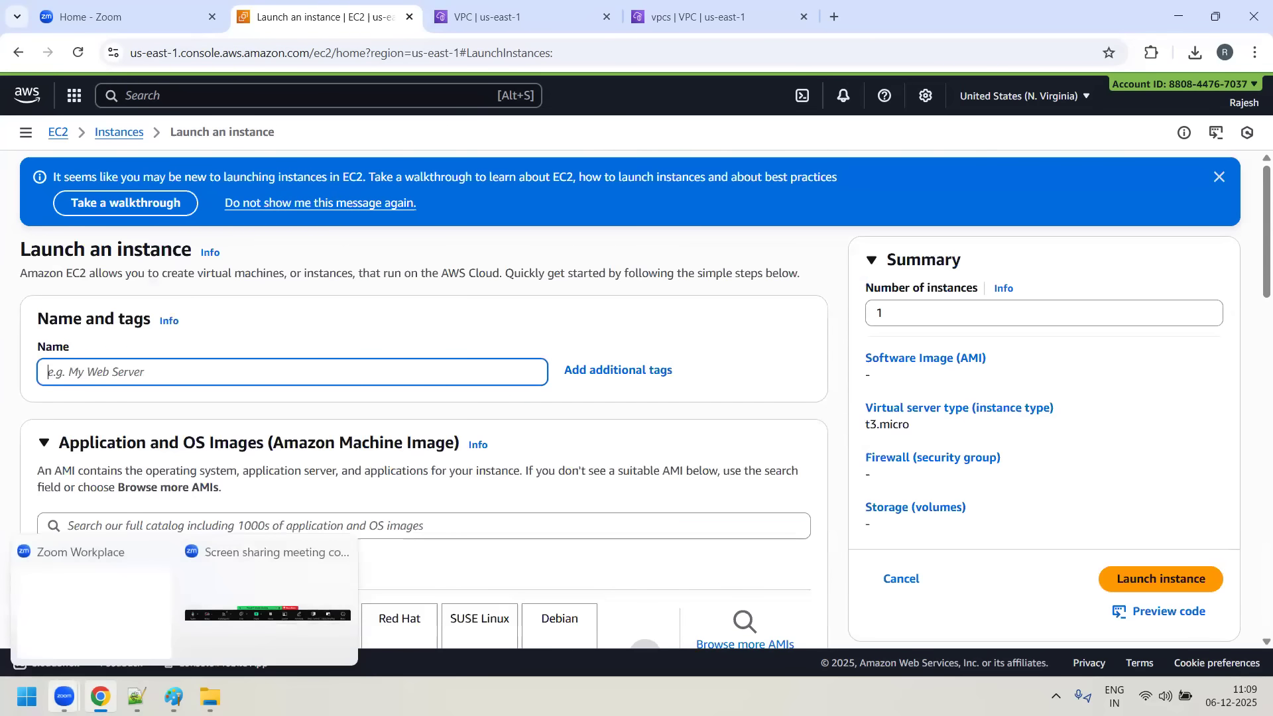
{"action": "type", "text": "Green-server"}
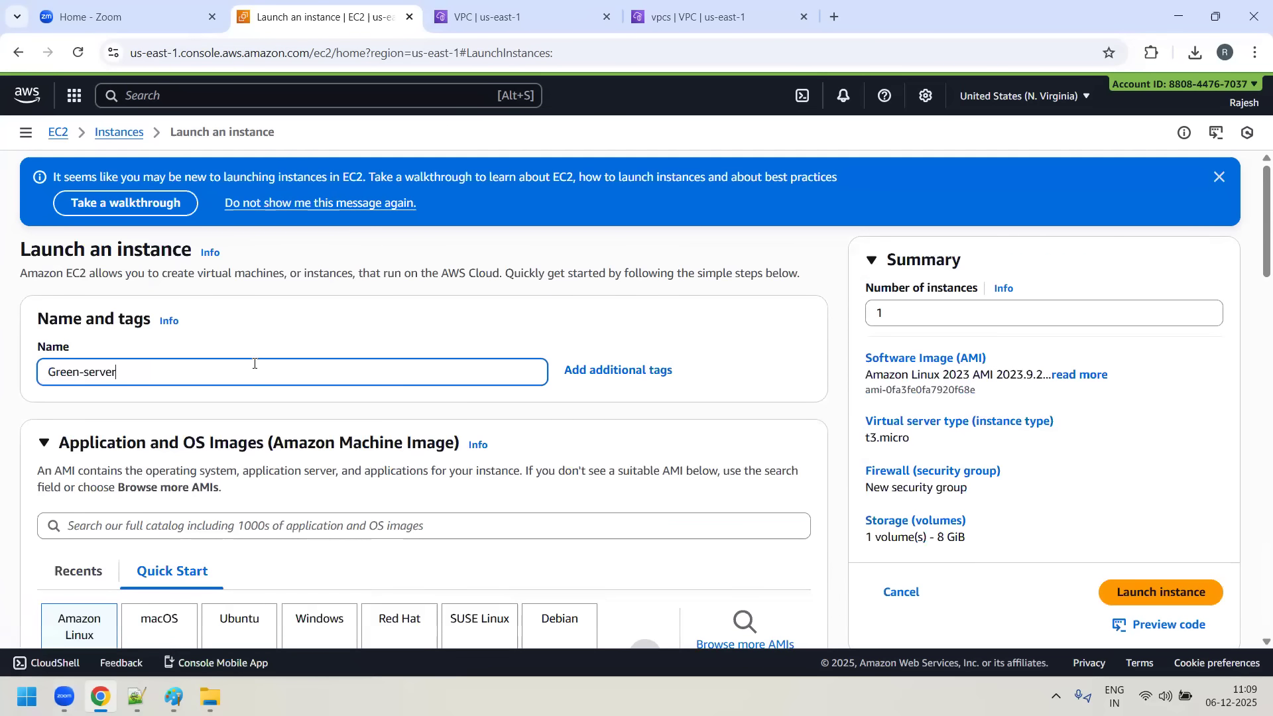
{"action": "scroll", "coordinate": [824, 295], "scroll_direction": "down", "scroll_amount": 3}
{"action": "left_click", "coordinate": [51, 511]}
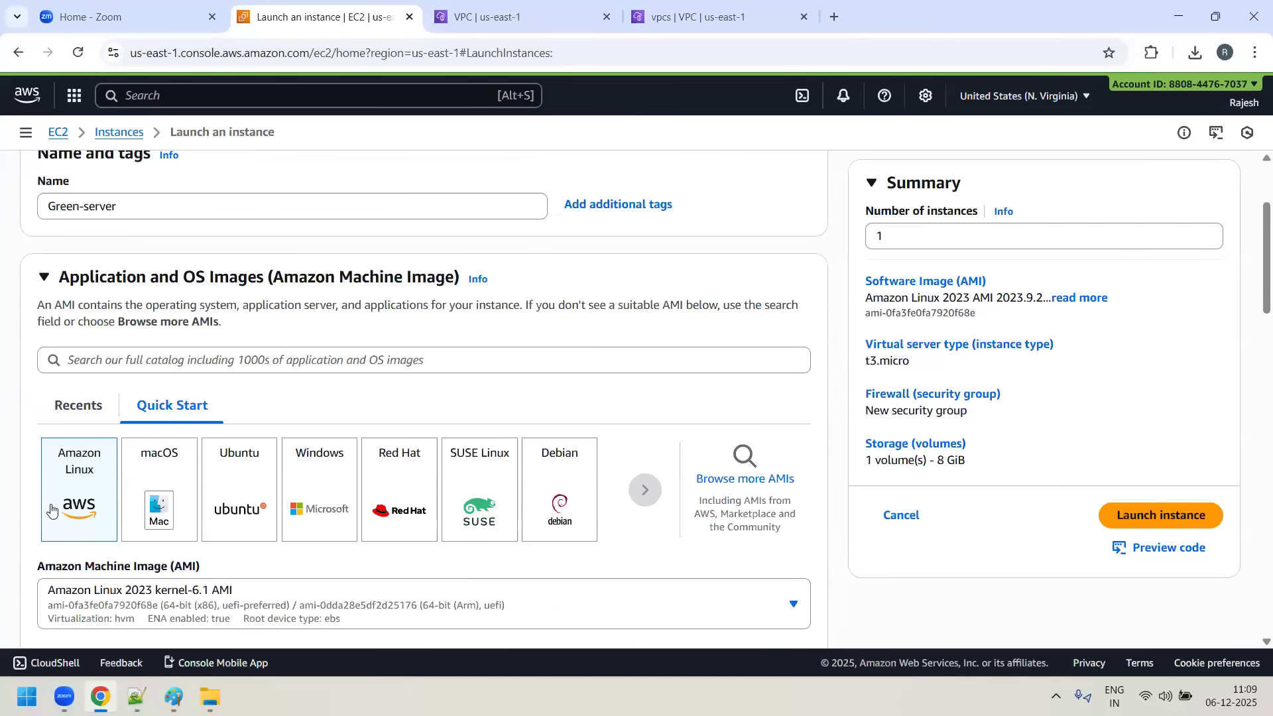
{"action": "scroll", "coordinate": [51, 504], "scroll_direction": "down", "scroll_amount": 6}
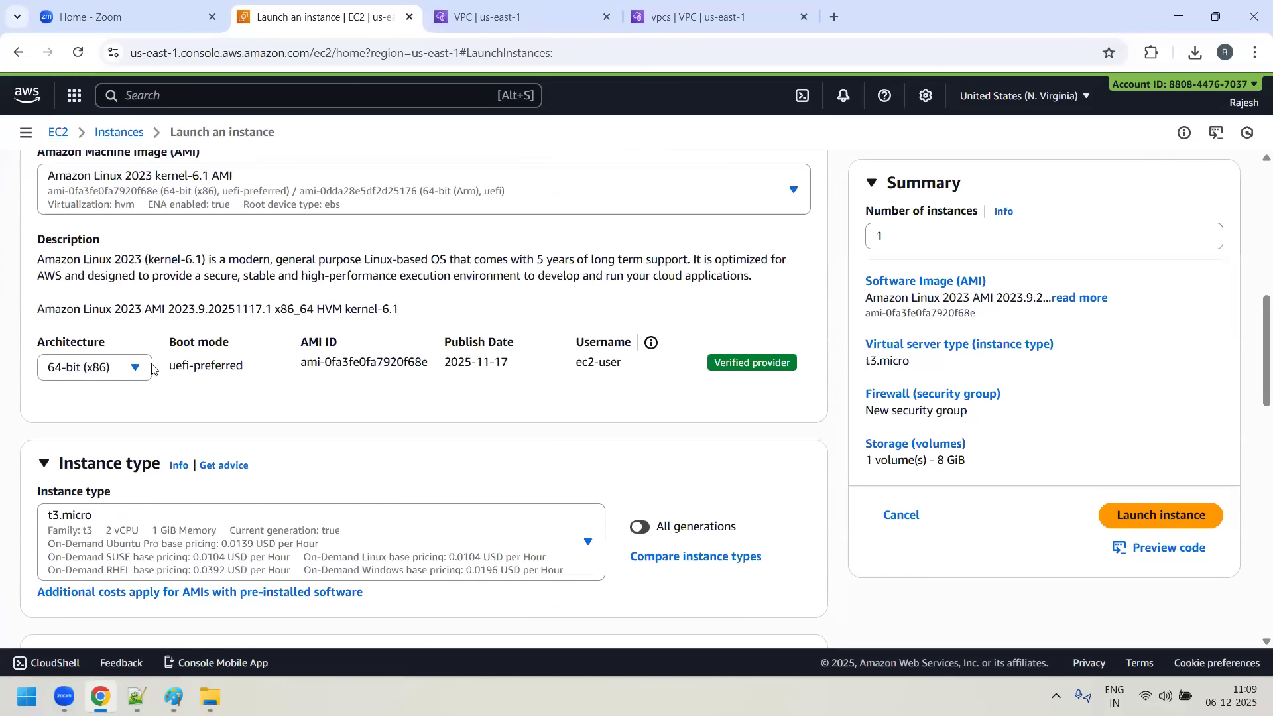
- Set the Green-server instance's type to t2.micro and its key pair to mykey
{"action": "scroll", "coordinate": [547, 304], "scroll_direction": "down", "scroll_amount": 4}
{"action": "left_click", "coordinate": [593, 299]}
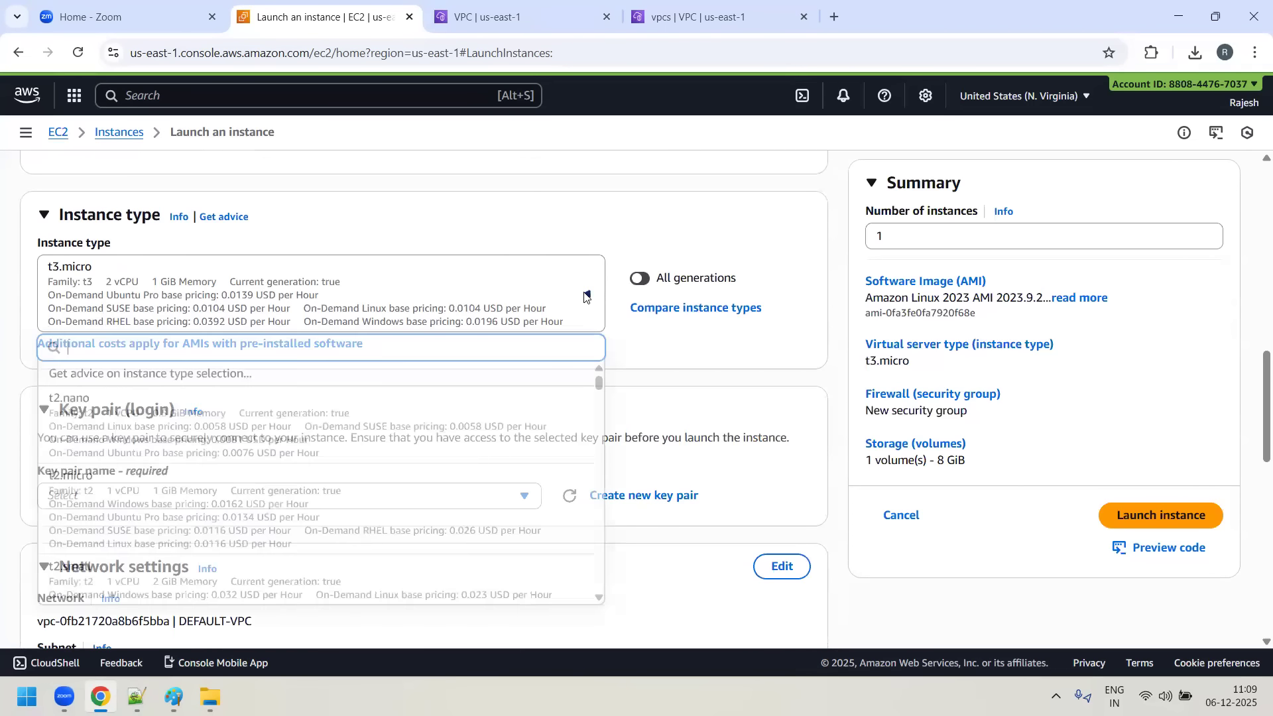
{"action": "left_click", "coordinate": [324, 476]}
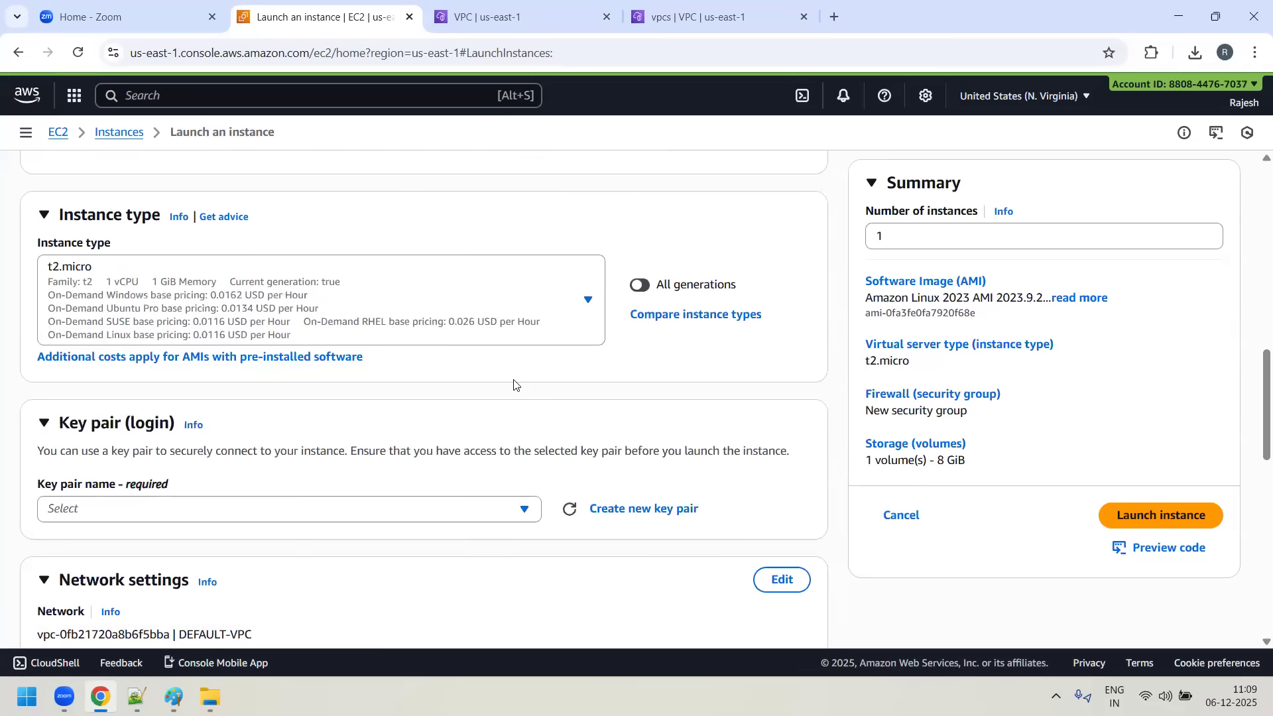
{"action": "scroll", "coordinate": [271, 387], "scroll_direction": "down", "scroll_amount": 3}
{"action": "left_click", "coordinate": [527, 343]}
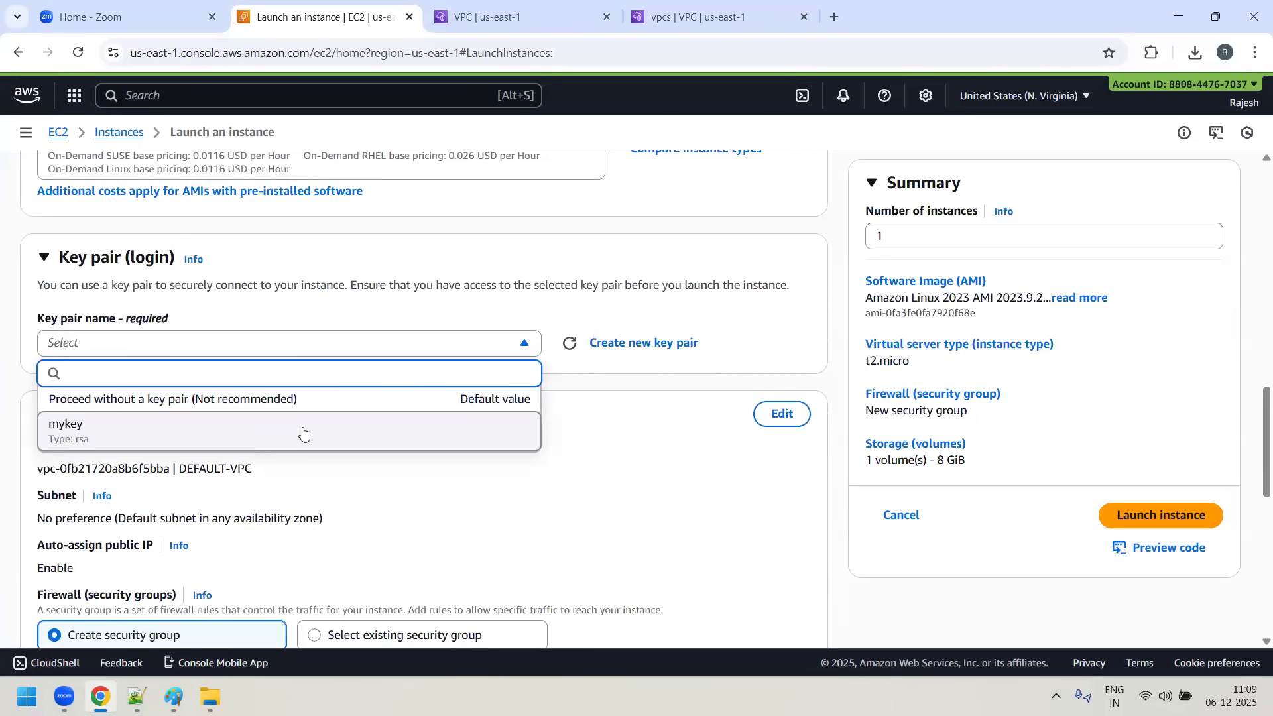
{"action": "left_click", "coordinate": [471, 437]}
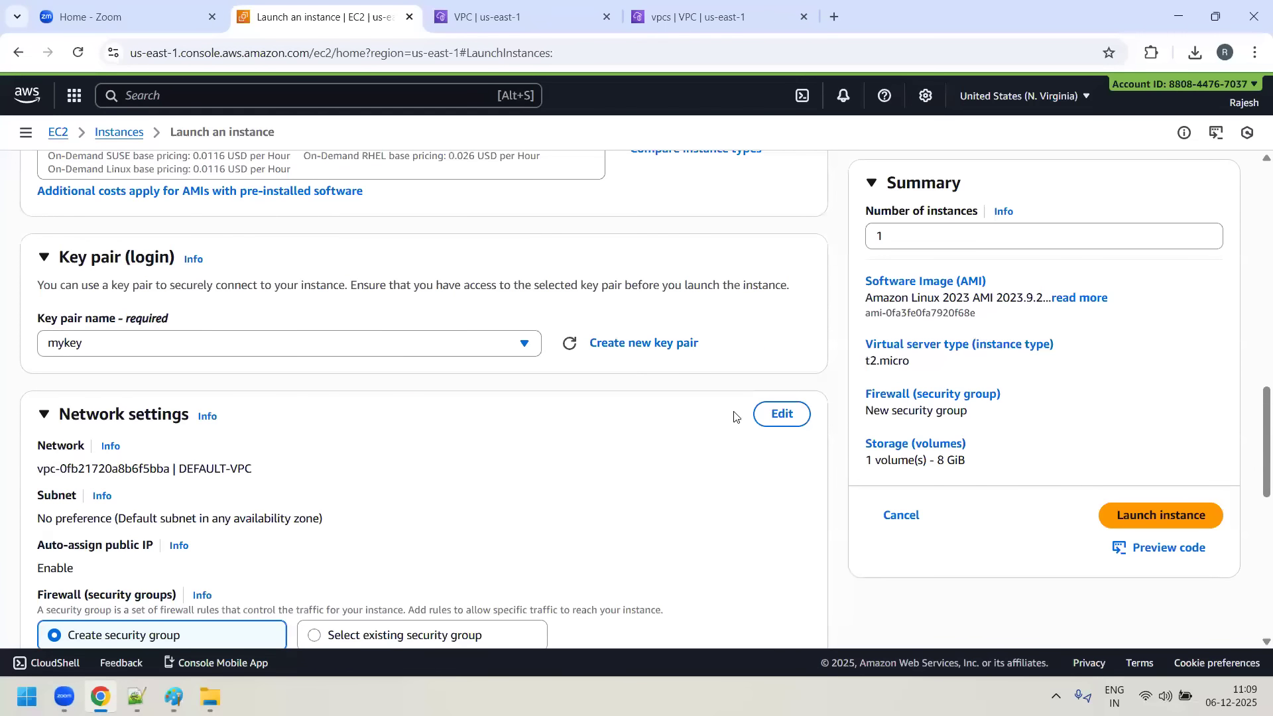
- Edit the Green-server instance's network settings to use GREEN-VPC and the subnet GREEN-SUBNET-1
{"action": "left_click", "coordinate": [776, 414]}
{"action": "scroll", "coordinate": [506, 307], "scroll_direction": "down", "scroll_amount": 3}
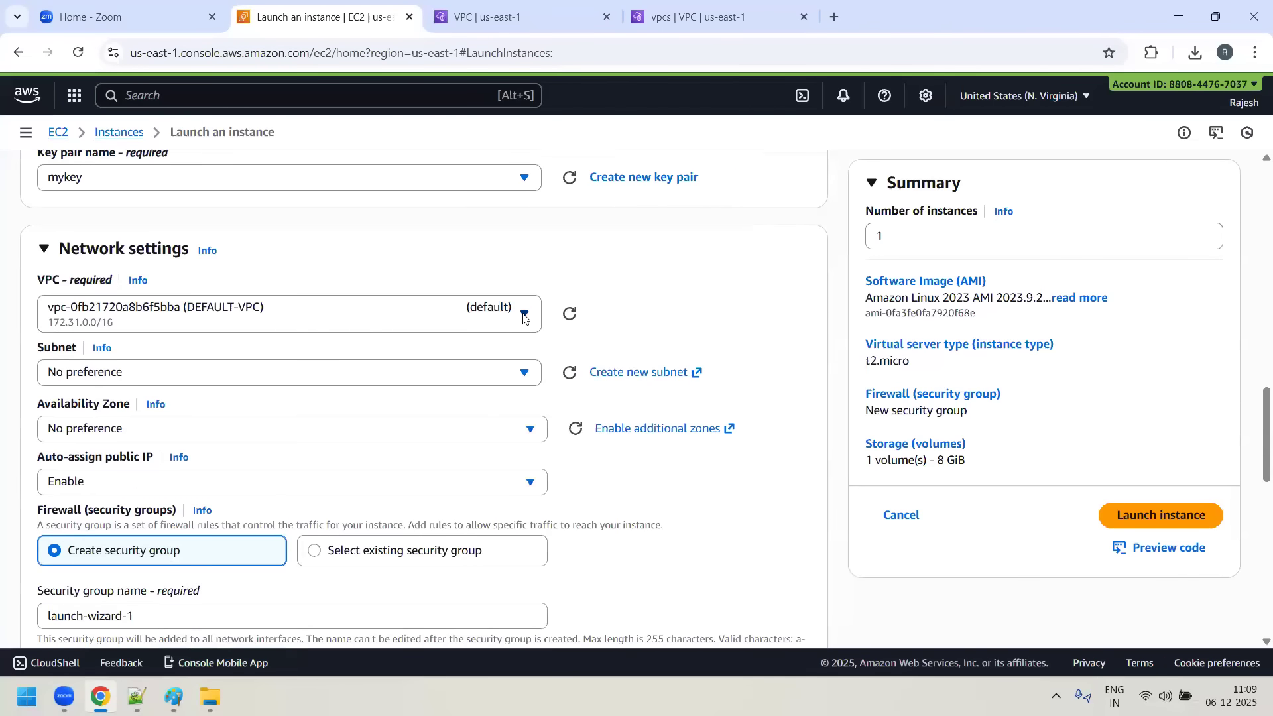
{"action": "left_click", "coordinate": [523, 315]}
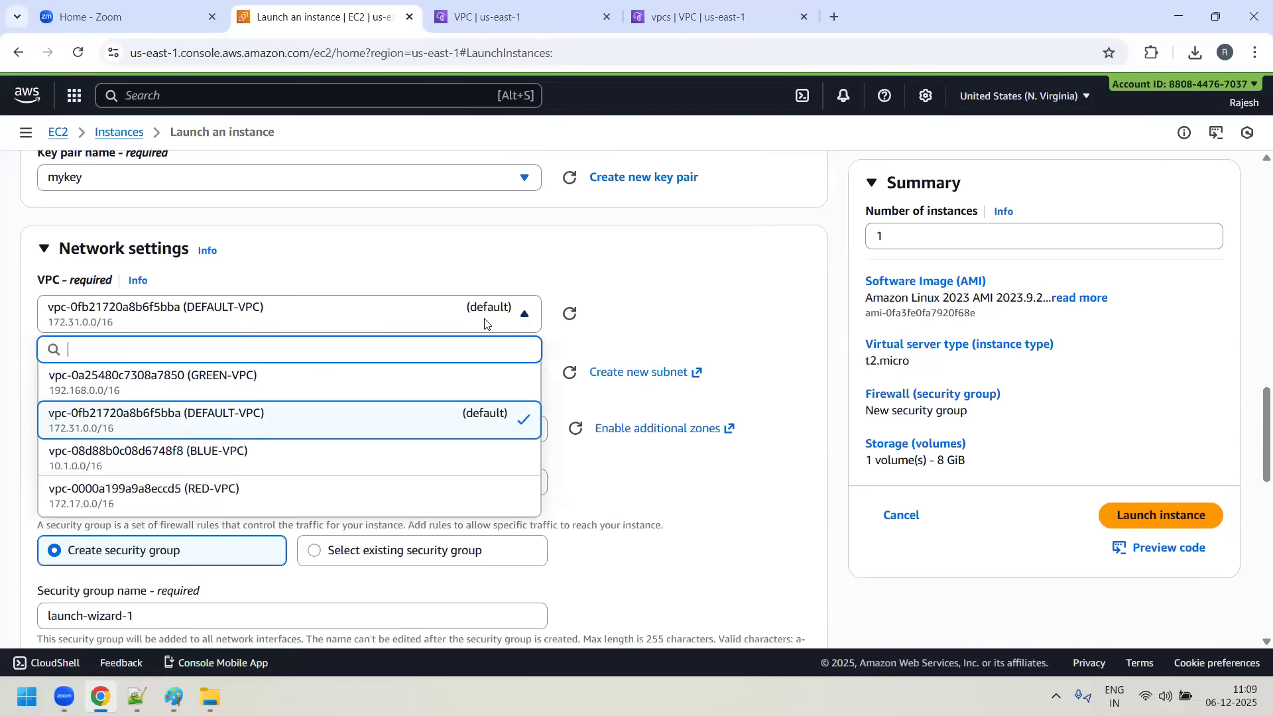
{"action": "left_click", "coordinate": [307, 382]}
{"action": "scroll", "coordinate": [514, 361], "scroll_direction": "down", "scroll_amount": 2}
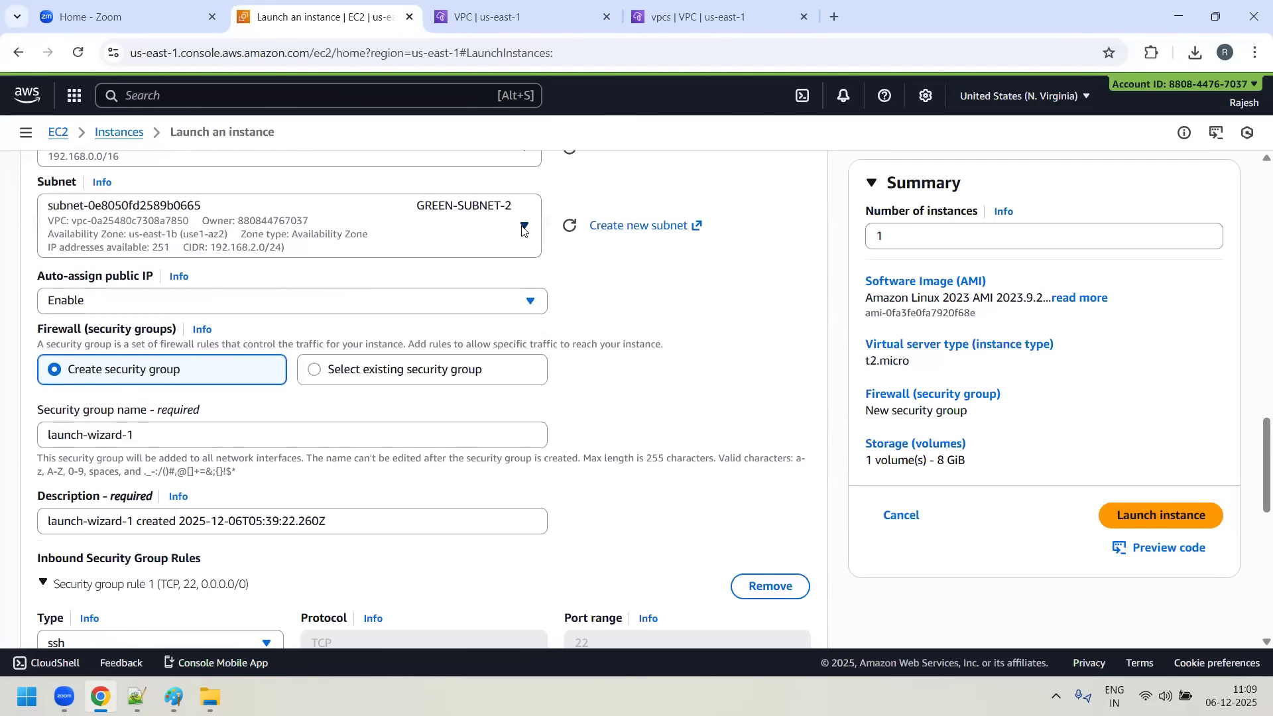
{"action": "scroll", "coordinate": [521, 258], "scroll_direction": "up", "scroll_amount": 1}
{"action": "left_click", "coordinate": [525, 311]}
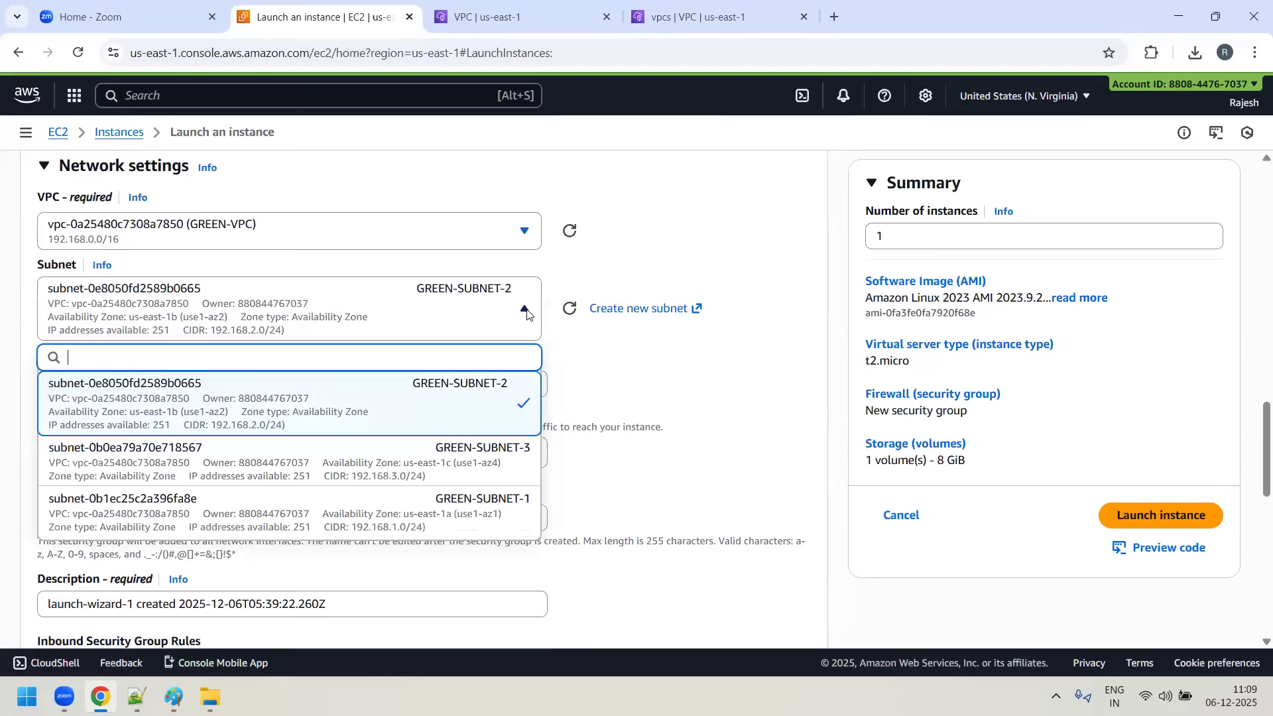
{"action": "left_click", "coordinate": [499, 519]}
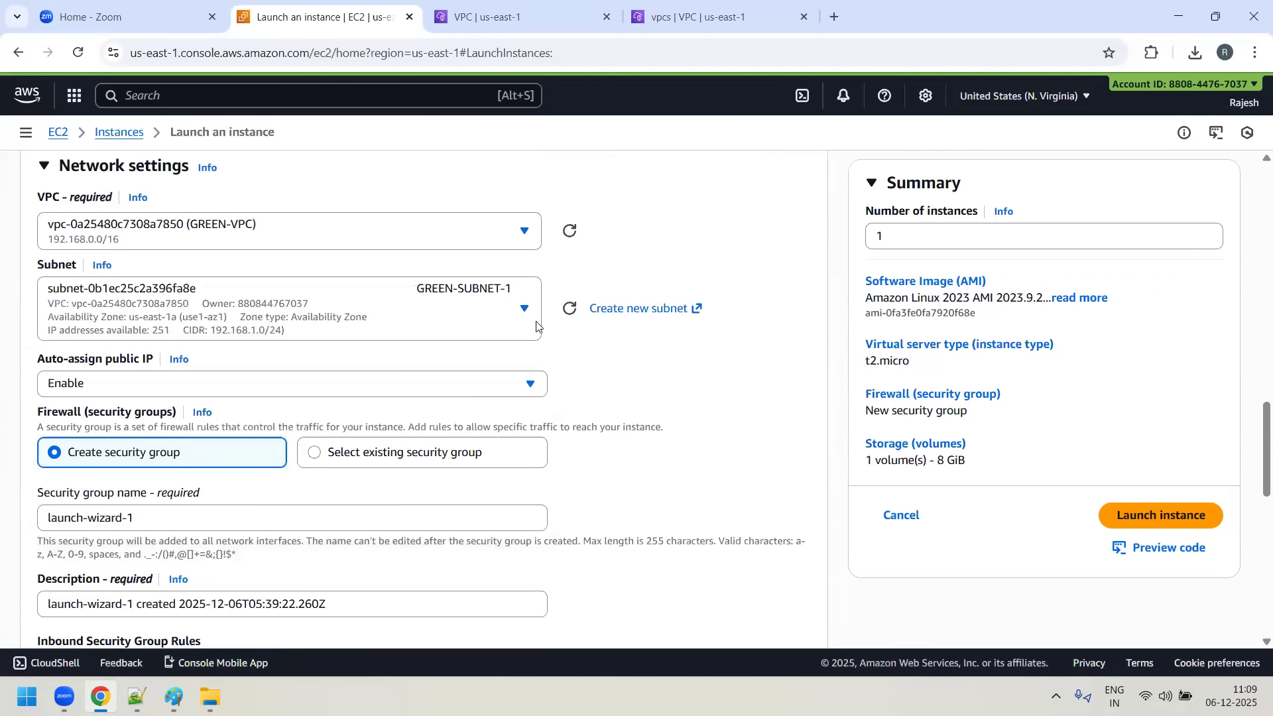
- Assign the existing security group GREEN-ALLOW-SG to the Green-server instance
{"action": "scroll", "coordinate": [618, 372], "scroll_direction": "down", "scroll_amount": 1}
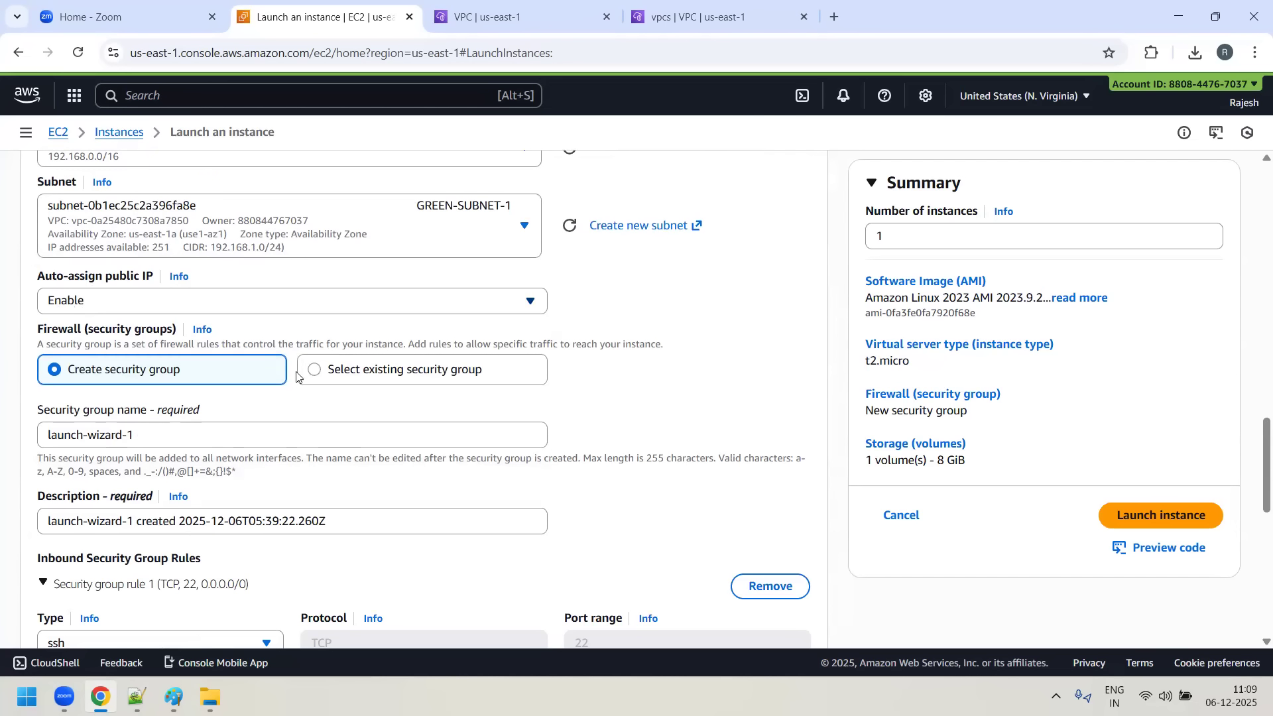
{"action": "left_click", "coordinate": [449, 383]}
{"action": "scroll", "coordinate": [464, 371], "scroll_direction": "down", "scroll_amount": 2}
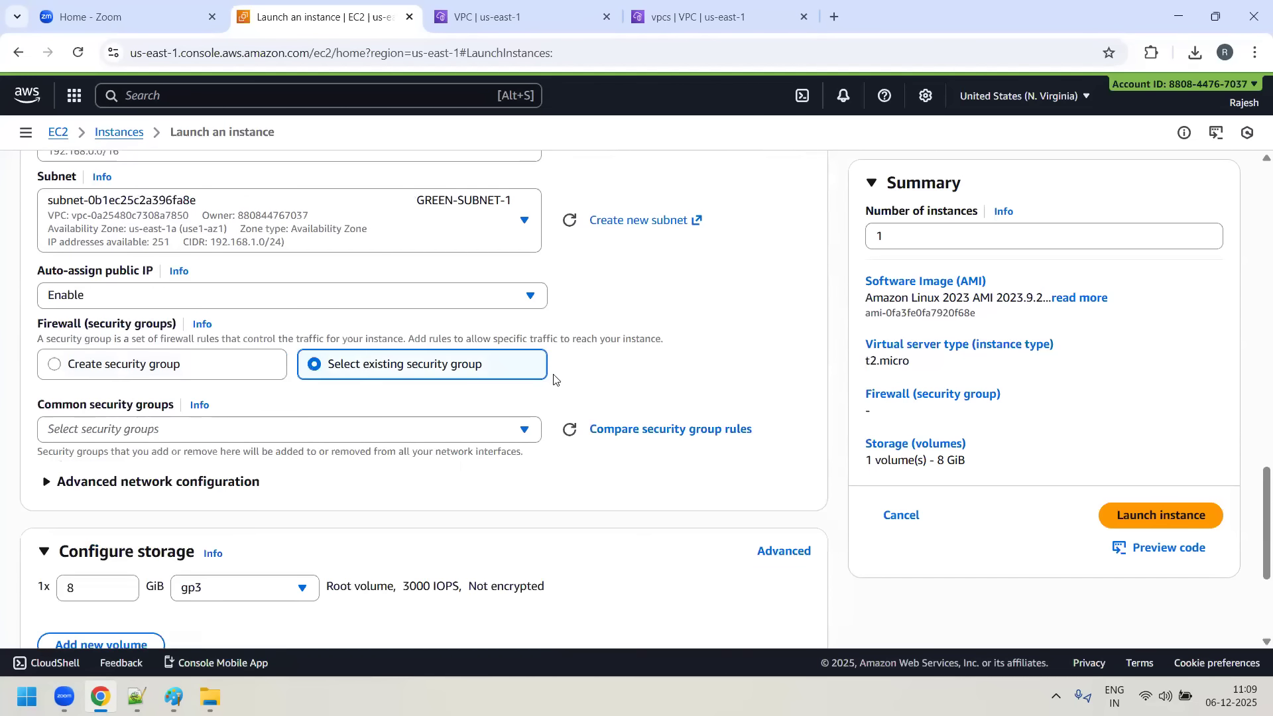
{"action": "left_click", "coordinate": [523, 268]}
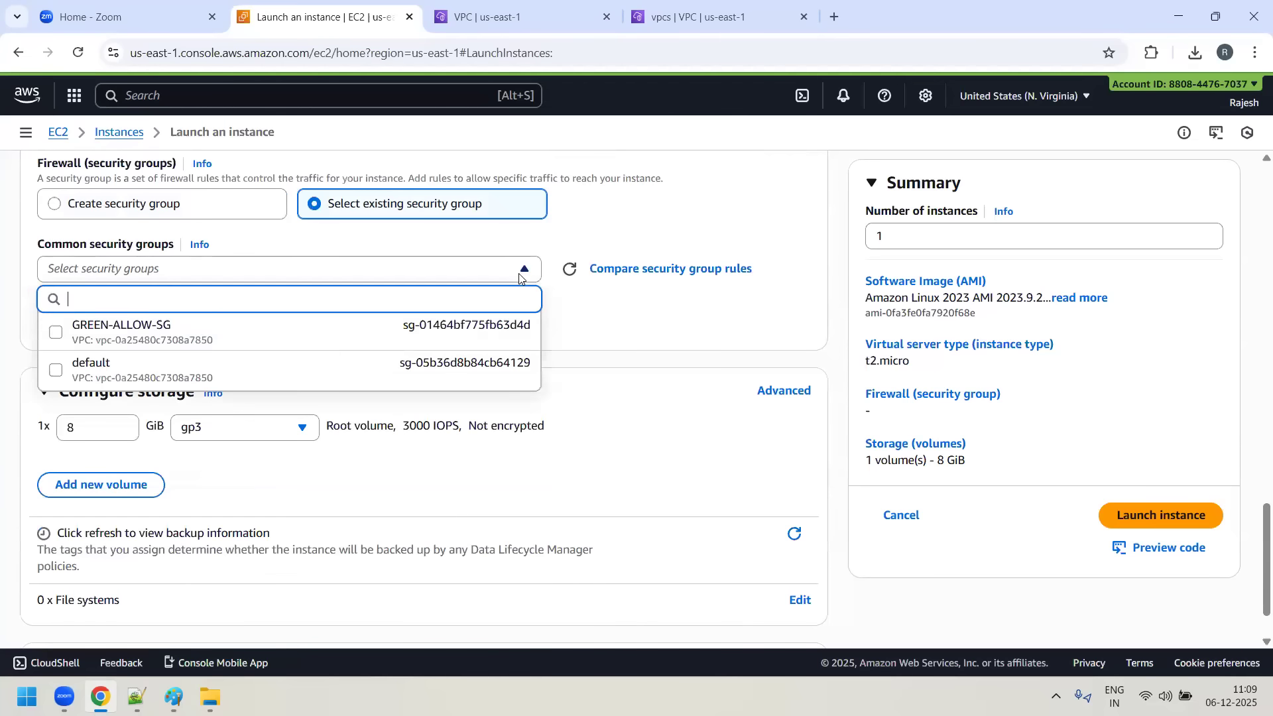
{"action": "left_click", "coordinate": [205, 334]}
- Check the remaining Green-server settings and launch the instance
{"action": "scroll", "coordinate": [775, 494], "scroll_direction": "down", "scroll_amount": 1}
{"action": "scroll", "coordinate": [776, 494], "scroll_direction": "down", "scroll_amount": 1}
{"action": "scroll", "coordinate": [1040, 515], "scroll_direction": "up", "scroll_amount": 1}
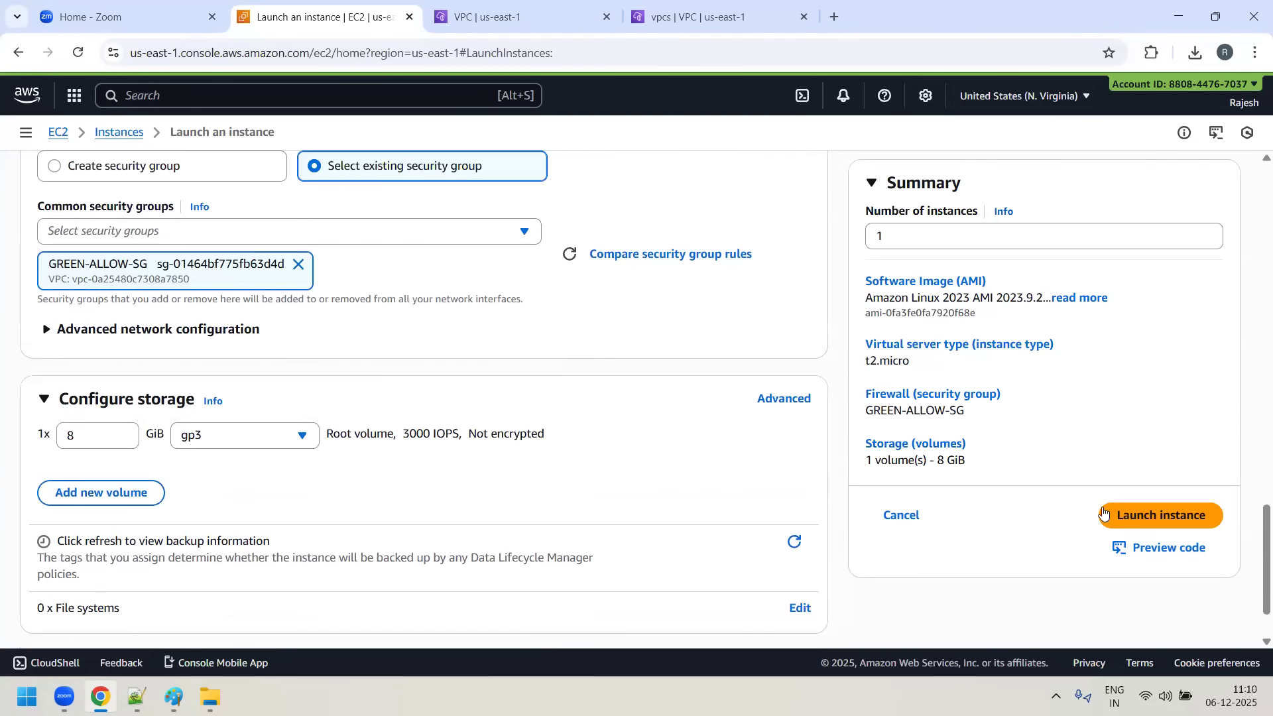
{"action": "left_click", "coordinate": [1140, 517]}
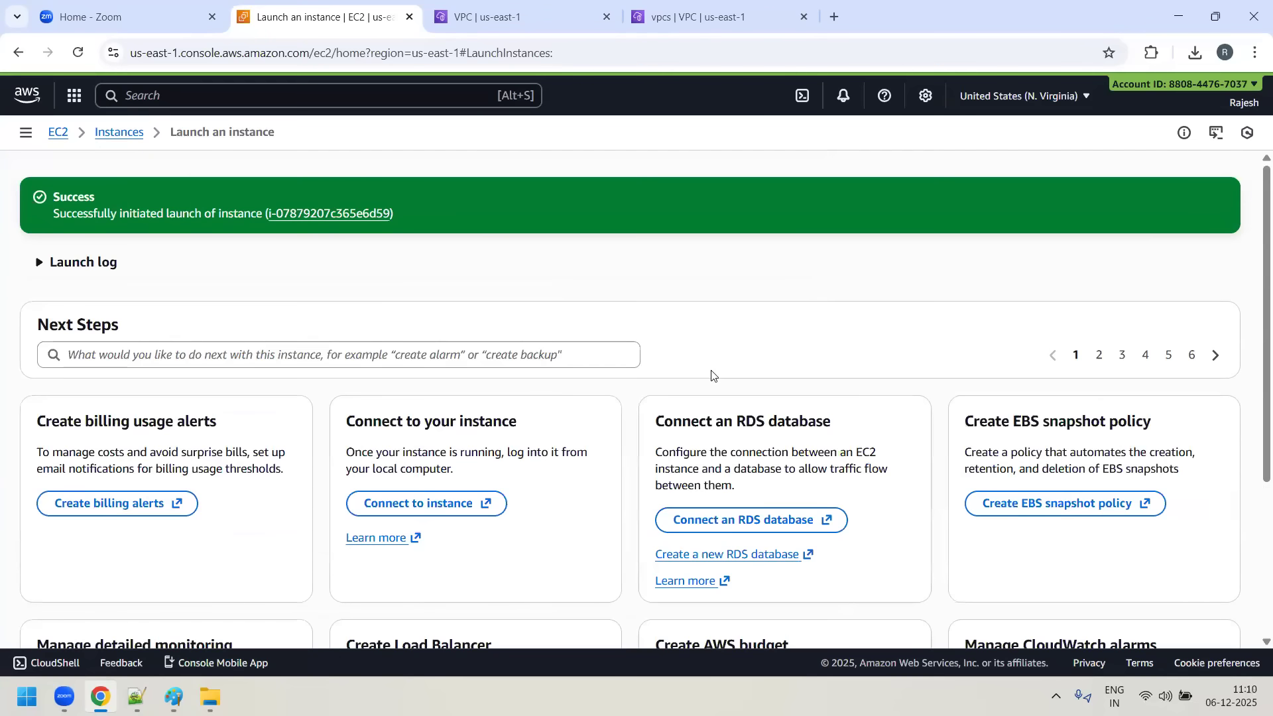
- Return to the instances list, start launching another EC2 instance, and name it Red-server
{"action": "scroll", "coordinate": [1099, 403], "scroll_direction": "down", "scroll_amount": 4}
{"action": "left_click", "coordinate": [1175, 603]}
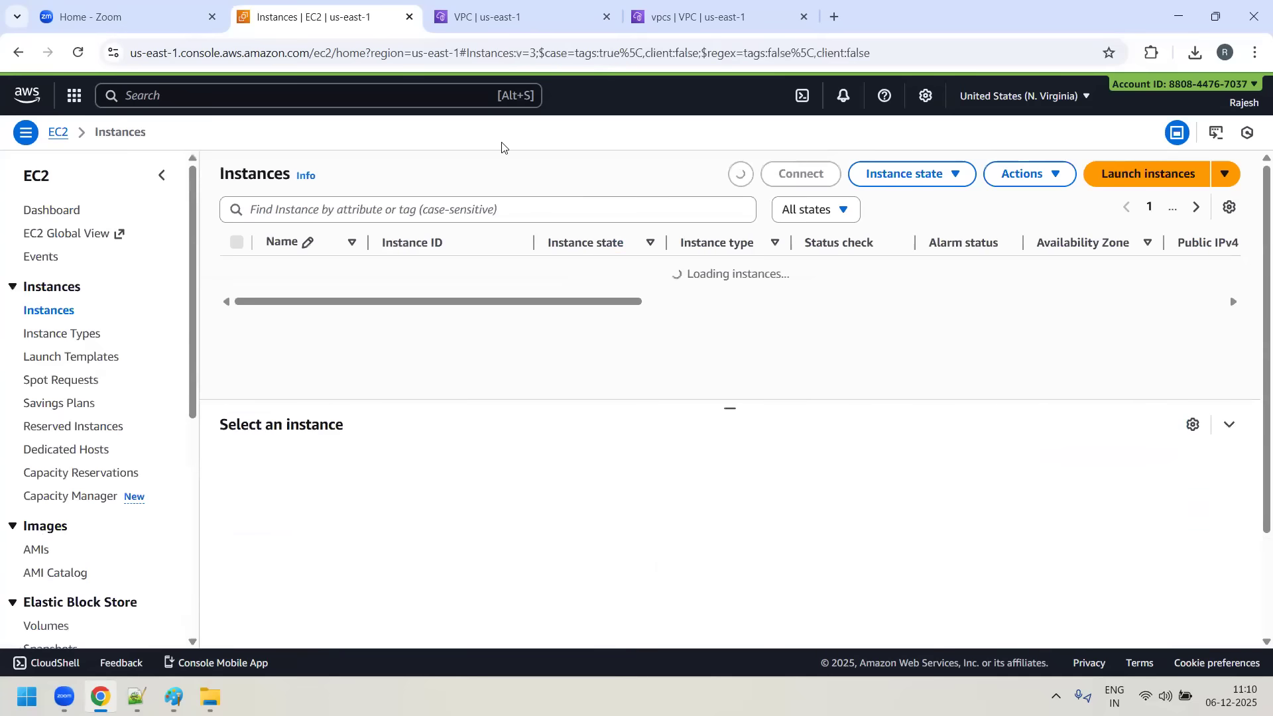
{"action": "left_click", "coordinate": [1175, 184]}
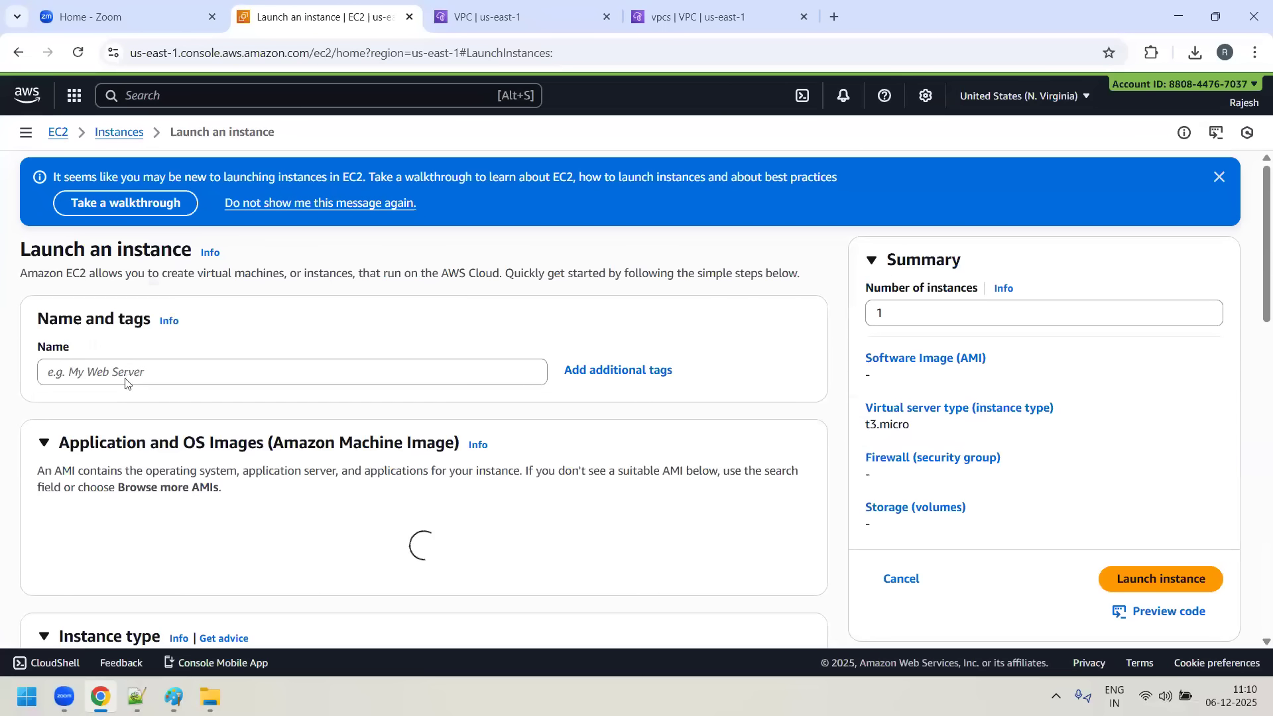
{"action": "left_click", "coordinate": [127, 374]}
{"action": "type", "text": "Red"}
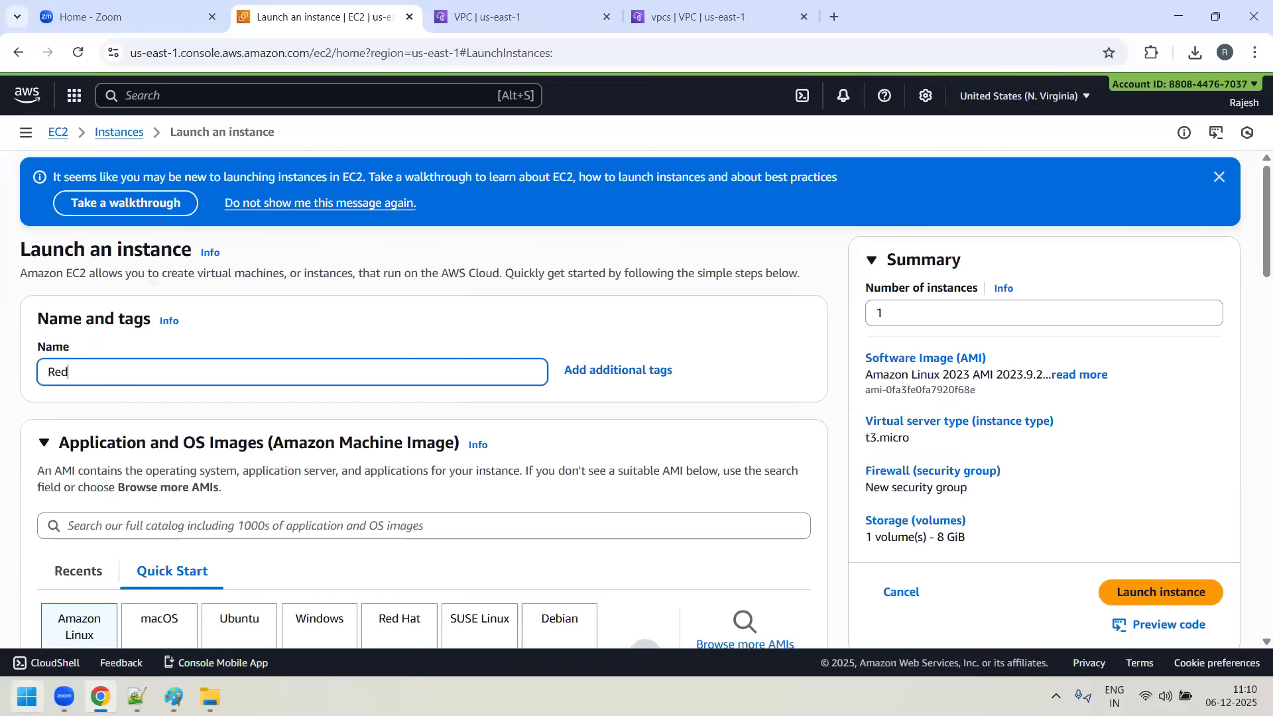
{"action": "type", "text": "-server"}
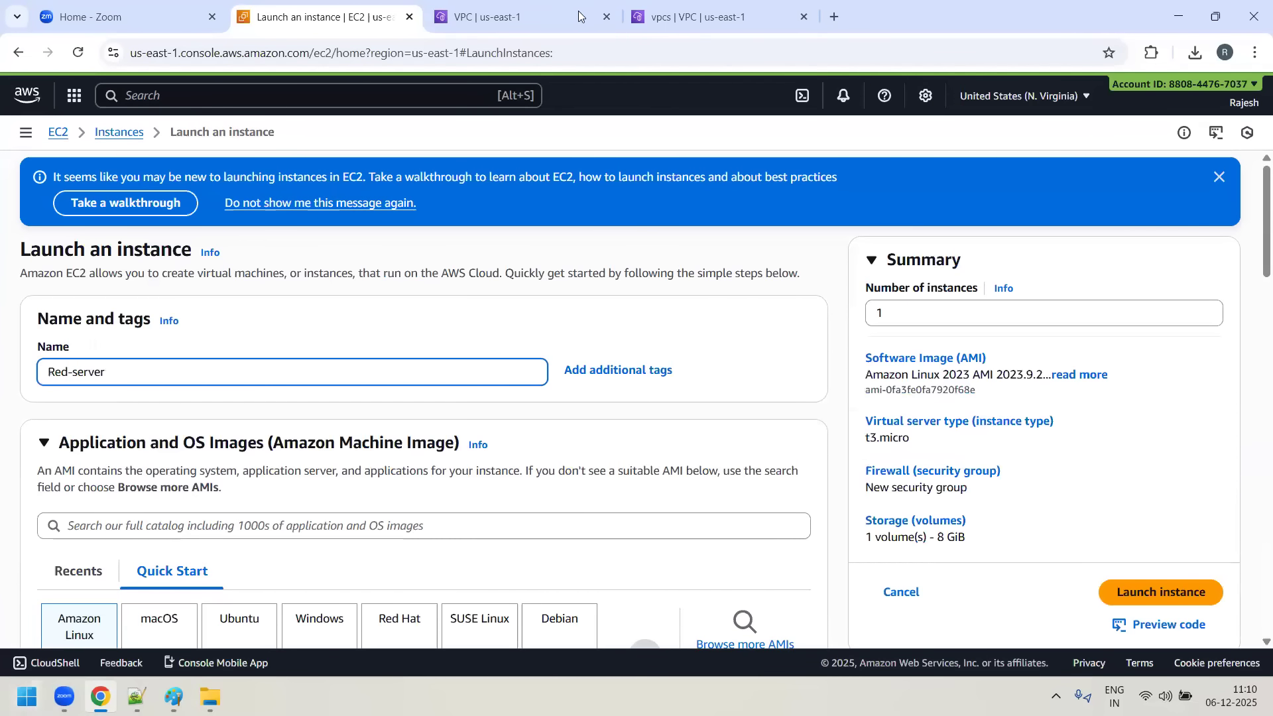
- Set the Red-server instance's type to t2.micro and its key pair to mykey
{"action": "scroll", "coordinate": [83, 315], "scroll_direction": "down", "scroll_amount": 5}
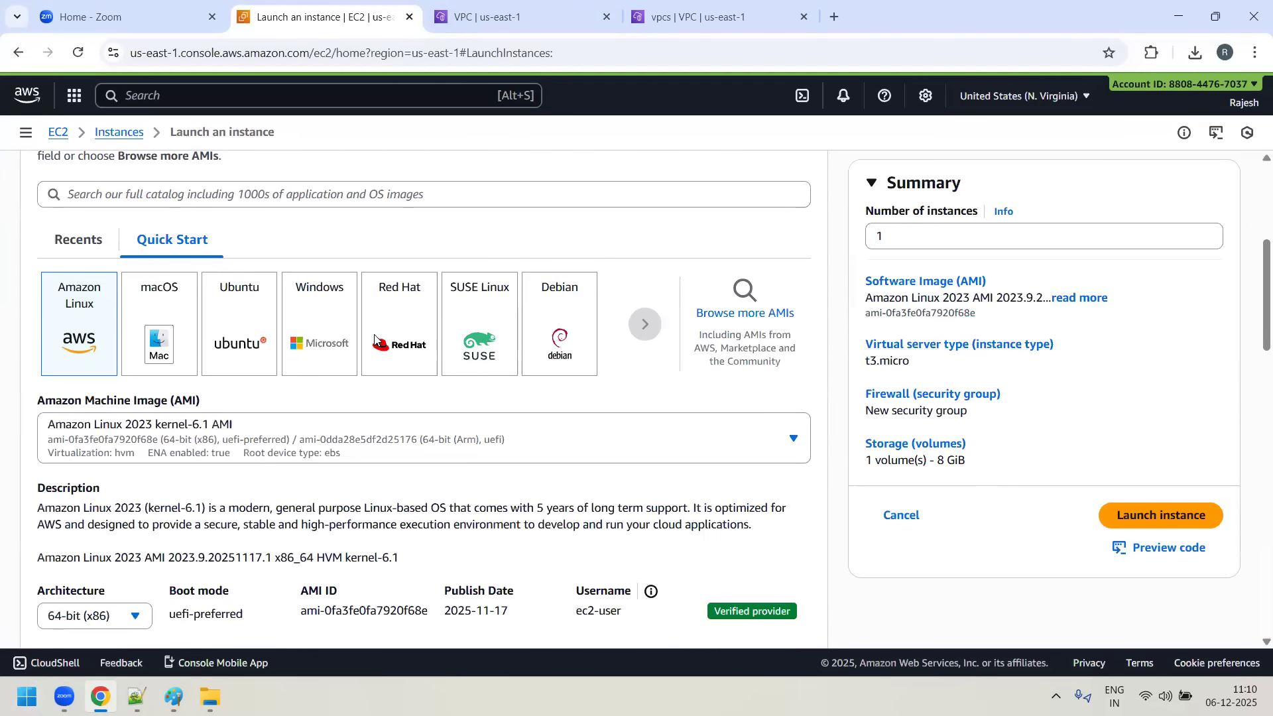
{"action": "scroll", "coordinate": [400, 473], "scroll_direction": "down", "scroll_amount": 5}
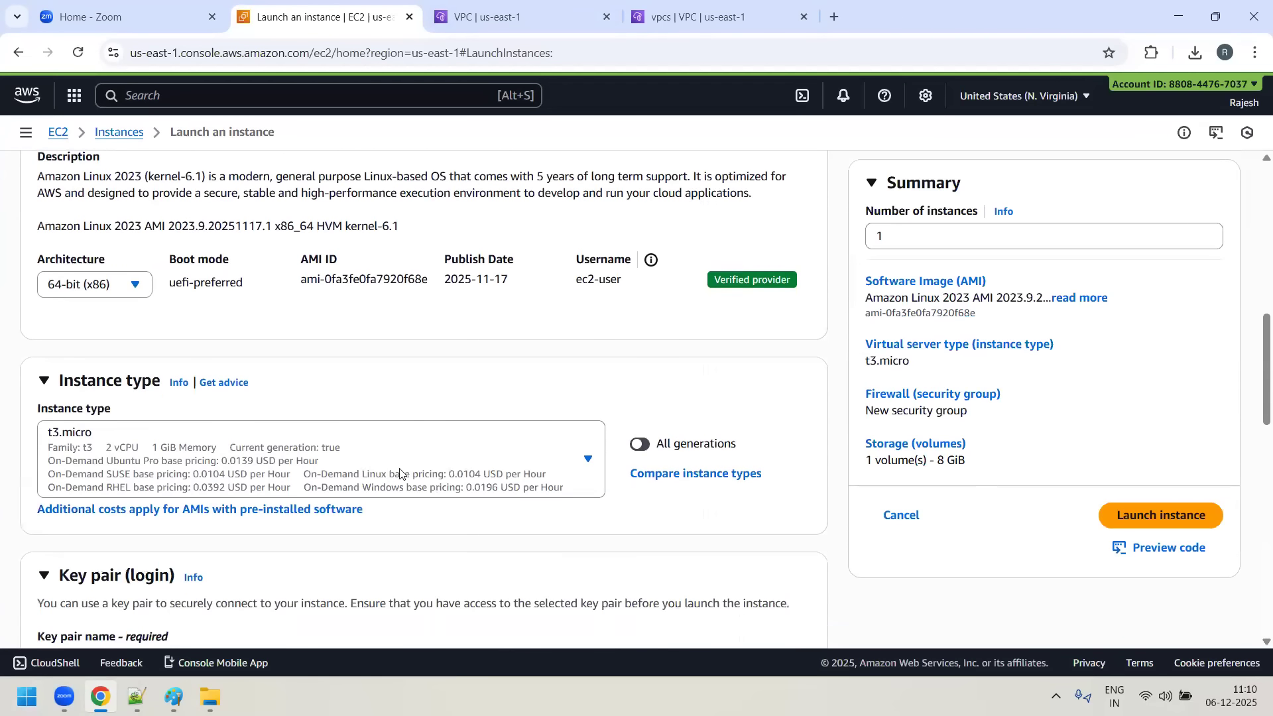
{"action": "left_click", "coordinate": [587, 461]}
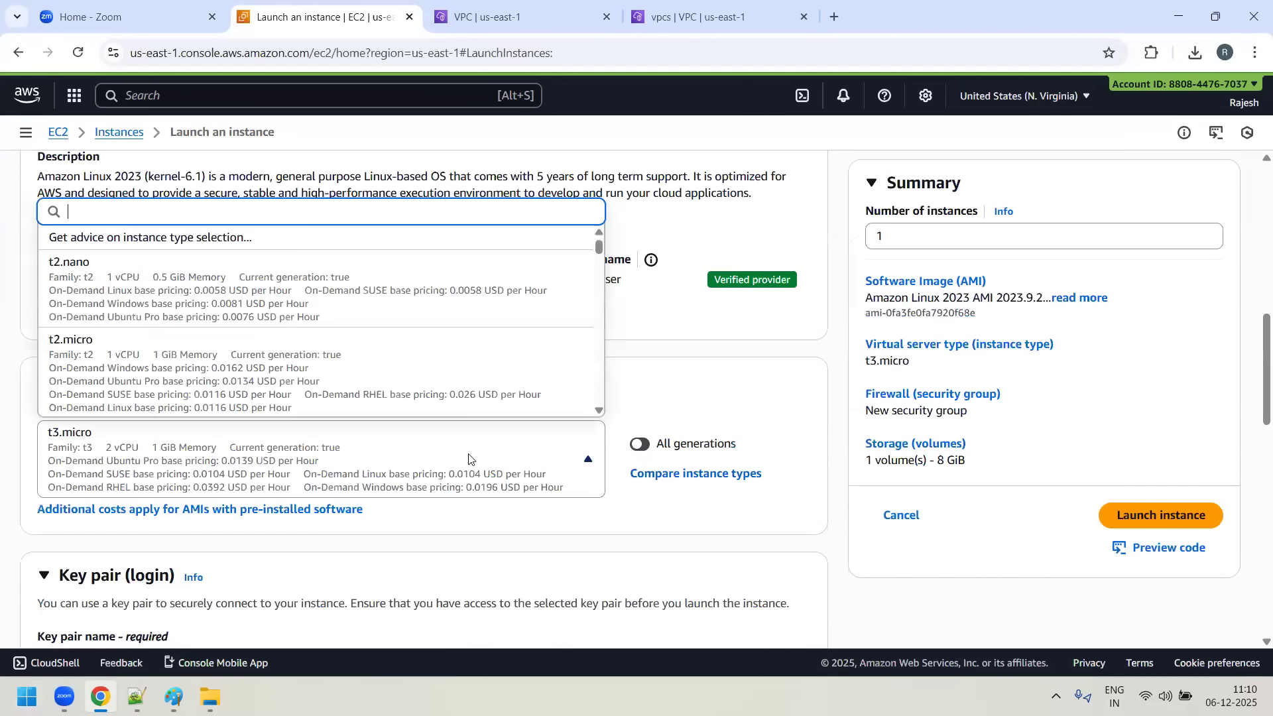
{"action": "left_click", "coordinate": [228, 385]}
{"action": "scroll", "coordinate": [535, 395], "scroll_direction": "down", "scroll_amount": 5}
{"action": "left_click", "coordinate": [258, 355]}
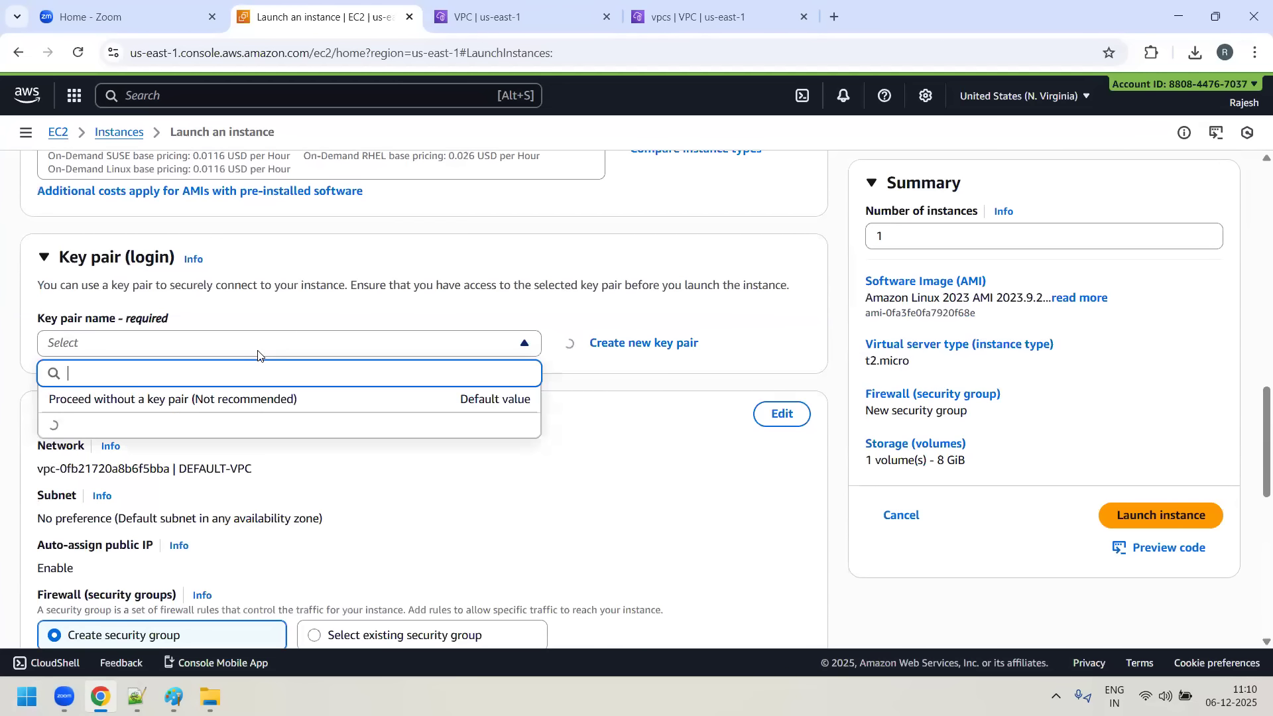
{"action": "left_click", "coordinate": [363, 428]}
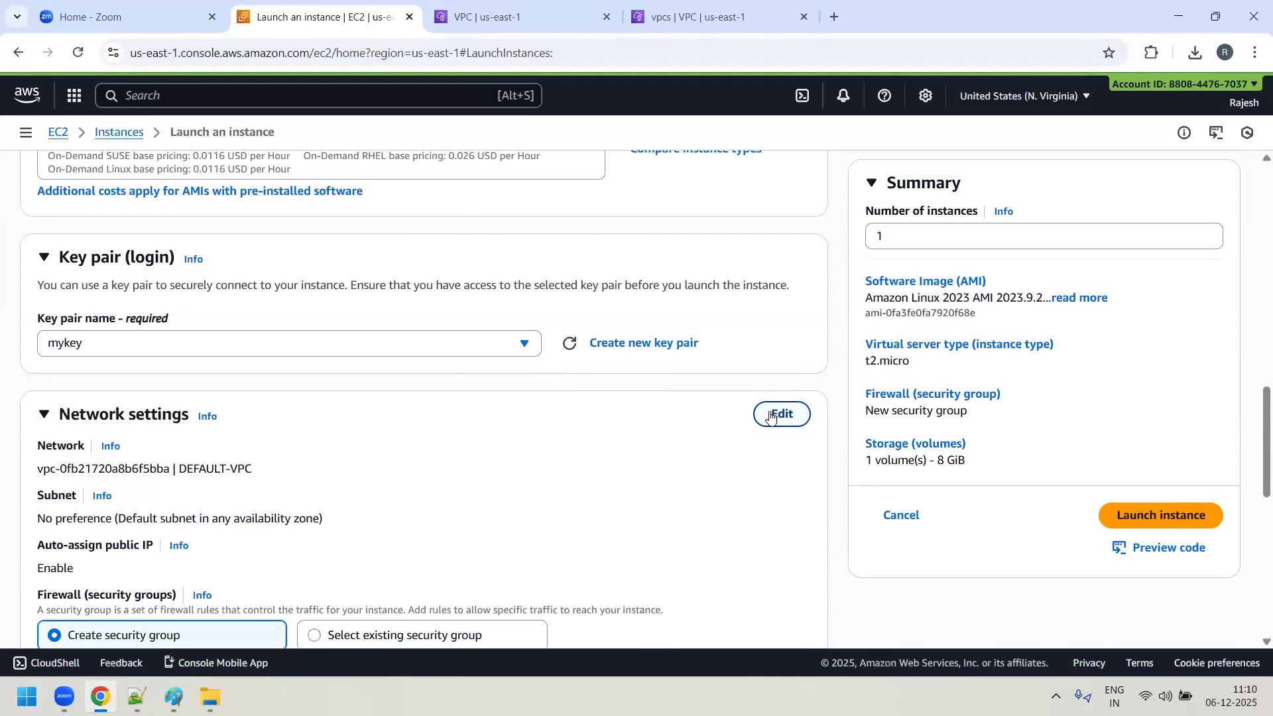
- Edit the Red-server instance's network settings to use RED-VPC and the subnet RED-SUBNET-1
{"action": "left_click", "coordinate": [769, 416]}
{"action": "scroll", "coordinate": [483, 313], "scroll_direction": "down", "scroll_amount": 4}
{"action": "left_click", "coordinate": [401, 239]}
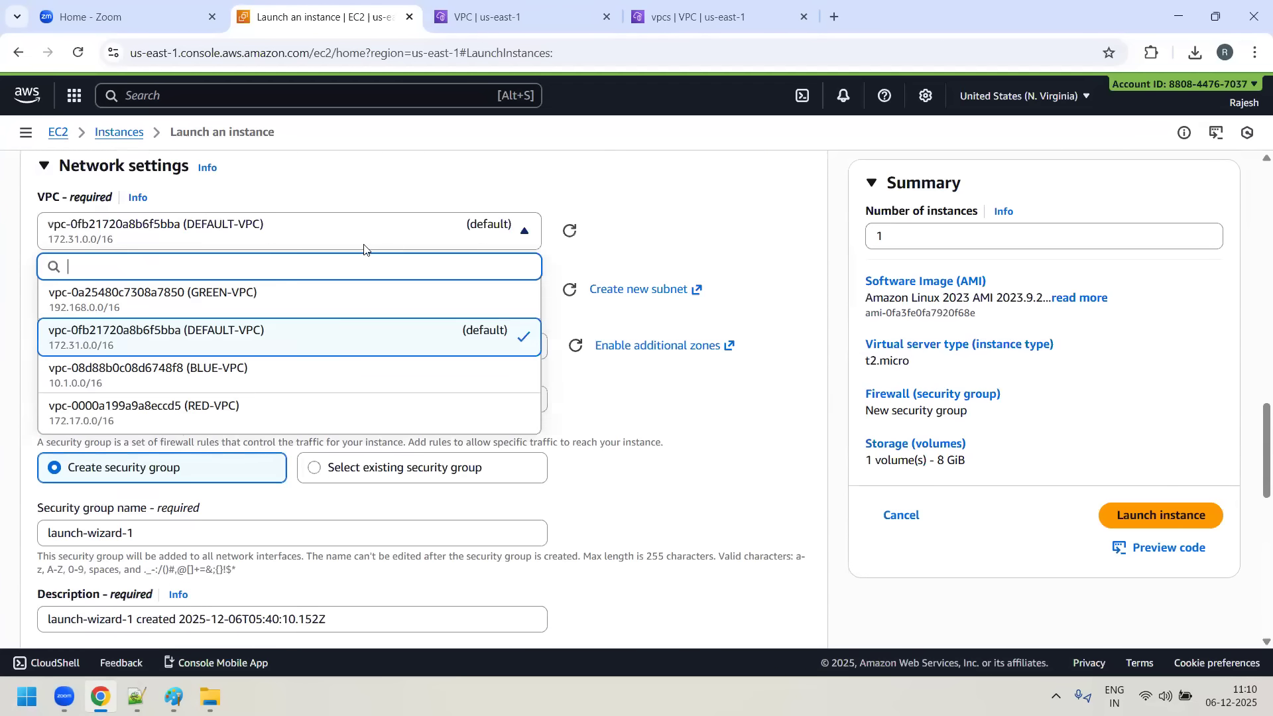
{"action": "left_click", "coordinate": [259, 418]}
{"action": "left_click", "coordinate": [511, 374]}
{"action": "left_click", "coordinate": [723, 380]}
{"action": "left_click", "coordinate": [496, 307]}
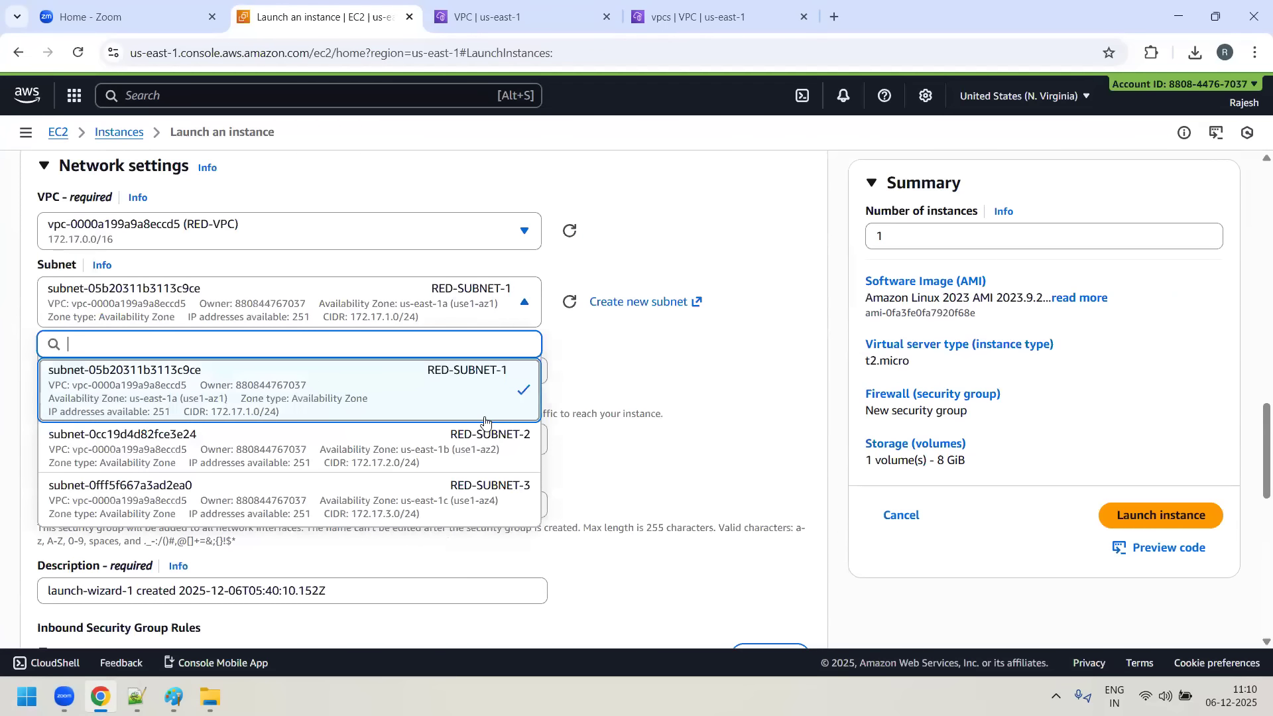
{"action": "left_click", "coordinate": [663, 369]}
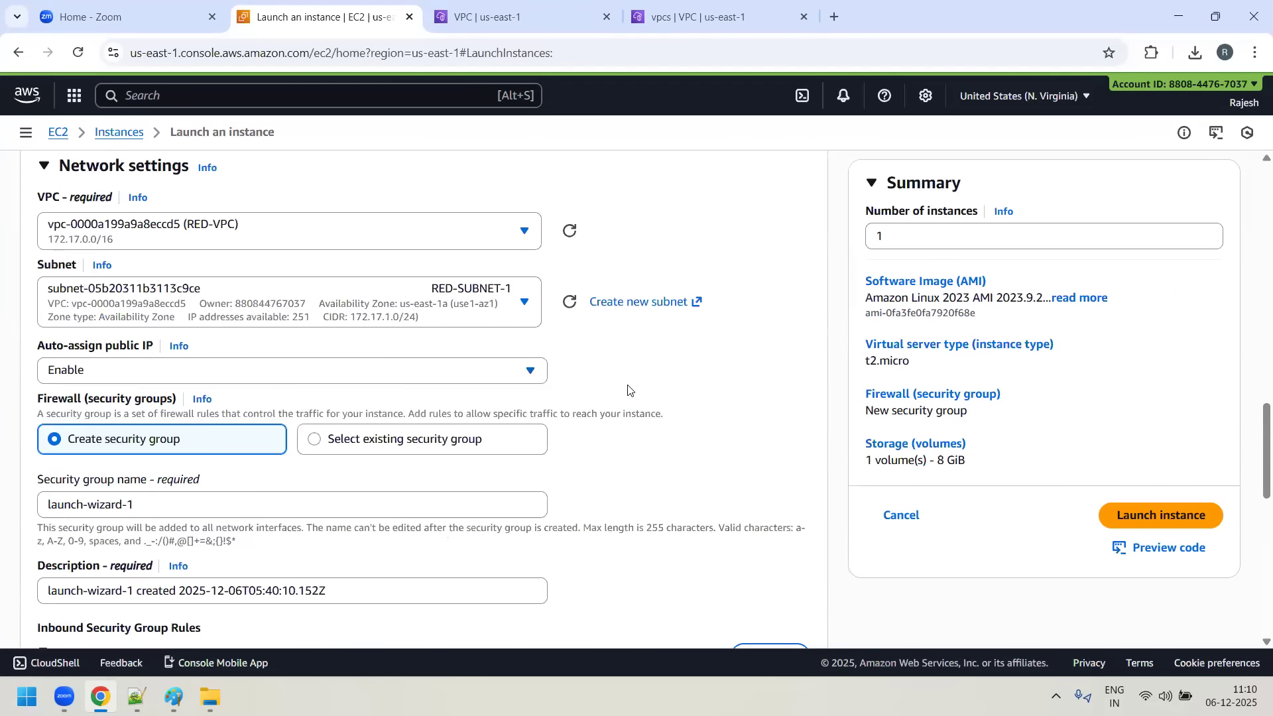
- Assign RED-VPC's existing default security group to the Red-server instance and launch it
{"action": "scroll", "coordinate": [627, 390], "scroll_direction": "down", "scroll_amount": 2}
{"action": "left_click", "coordinate": [313, 274]}
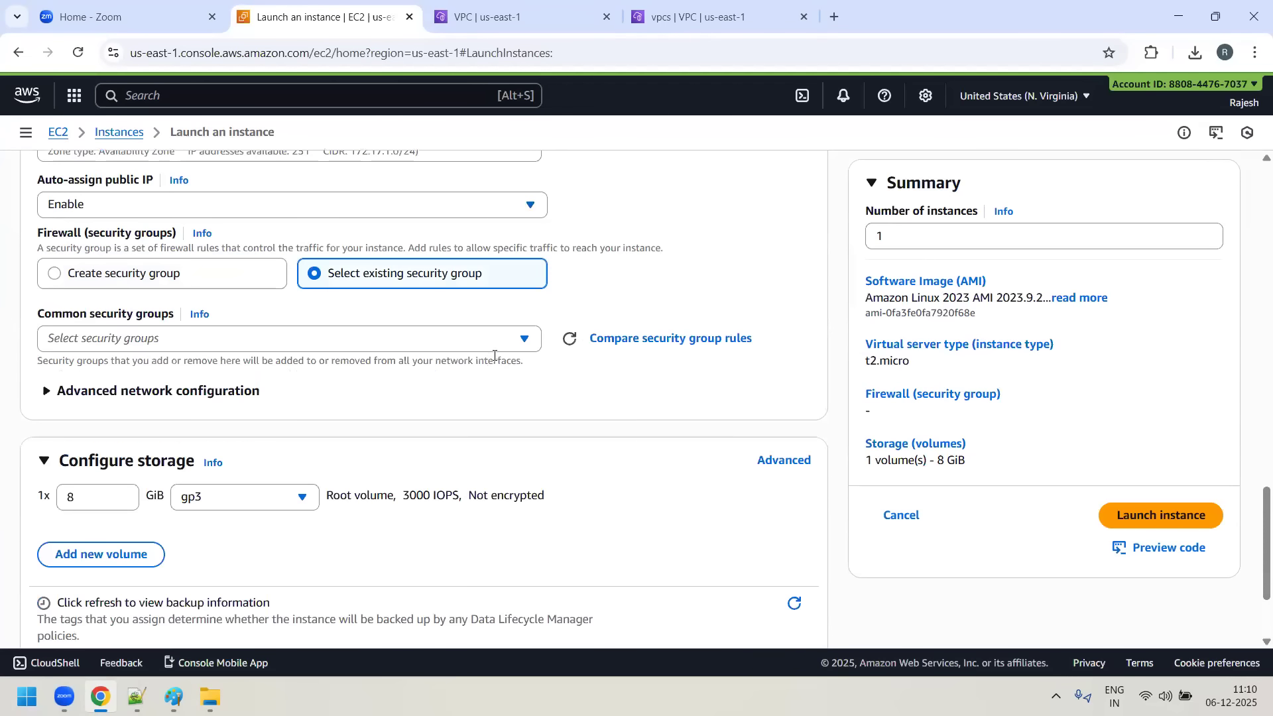
{"action": "left_click", "coordinate": [525, 339]}
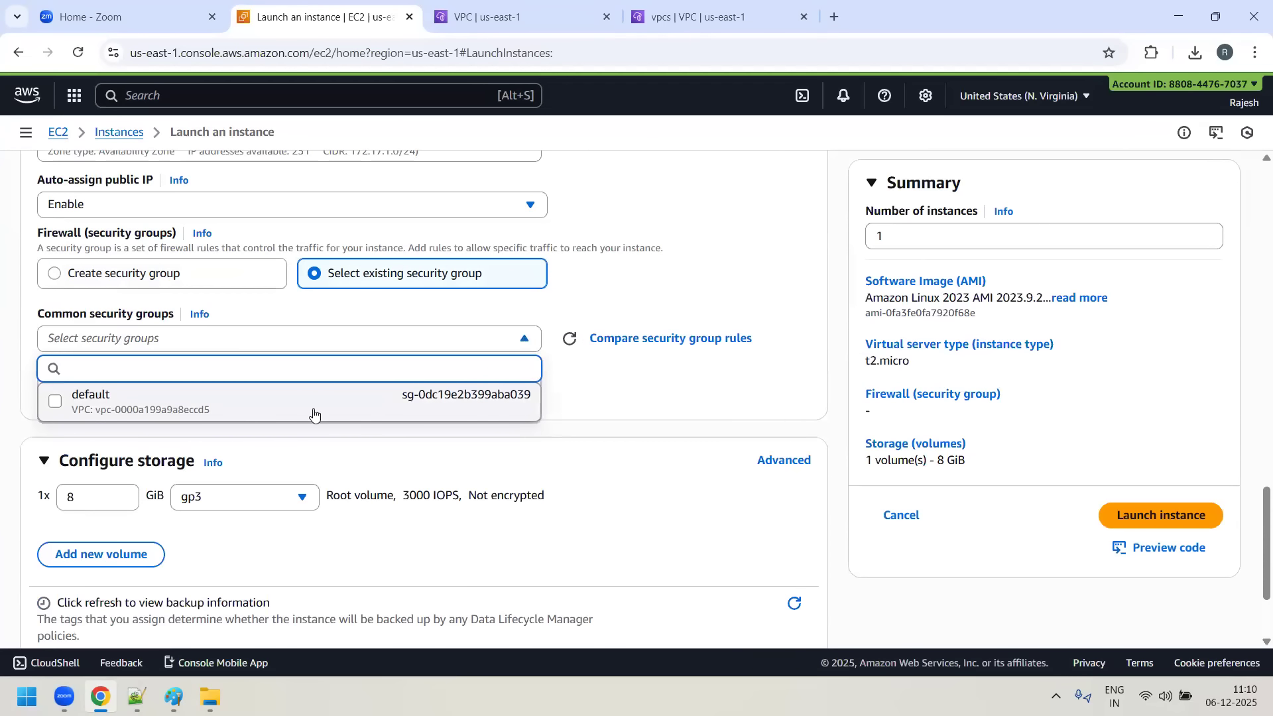
{"action": "left_click", "coordinate": [250, 405]}
{"action": "scroll", "coordinate": [654, 419], "scroll_direction": "down", "scroll_amount": 3}
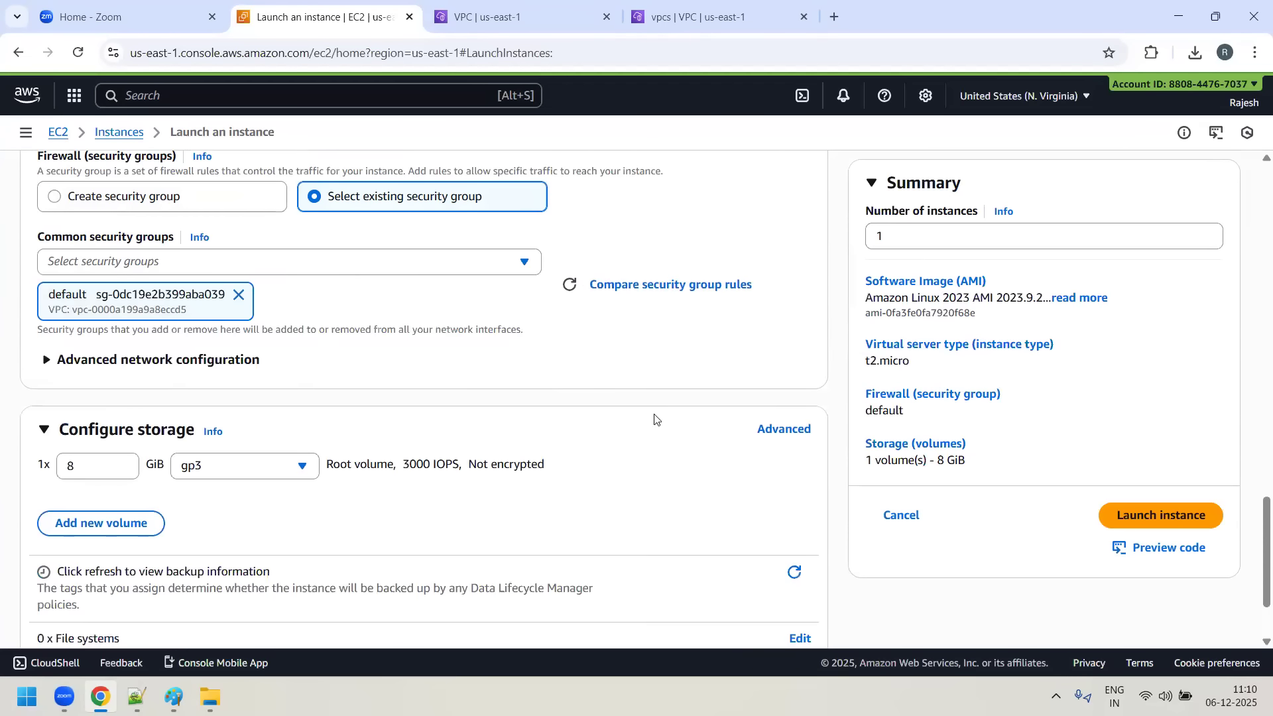
{"action": "left_click", "coordinate": [1183, 516]}
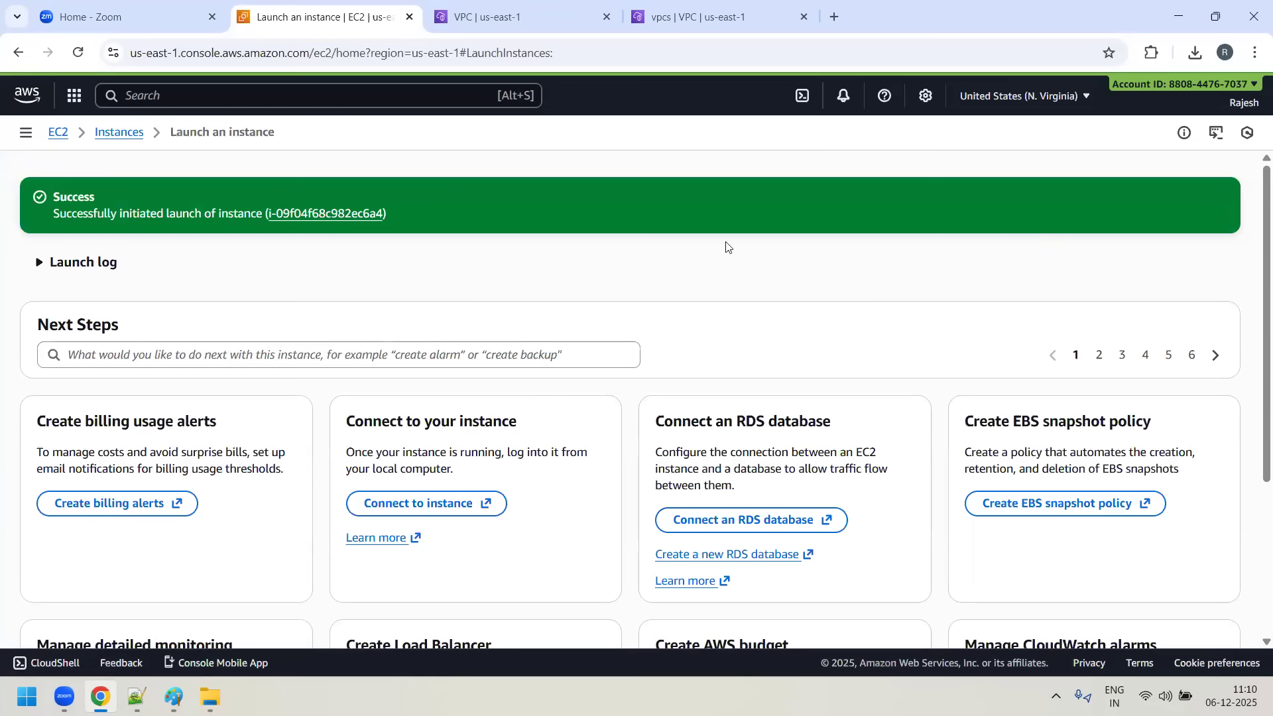
- Find and open Paint to start a blank drawing for explaining the key pair
{"action": "key", "text": "super"}
{"action": "type", "text": "mspaun"}
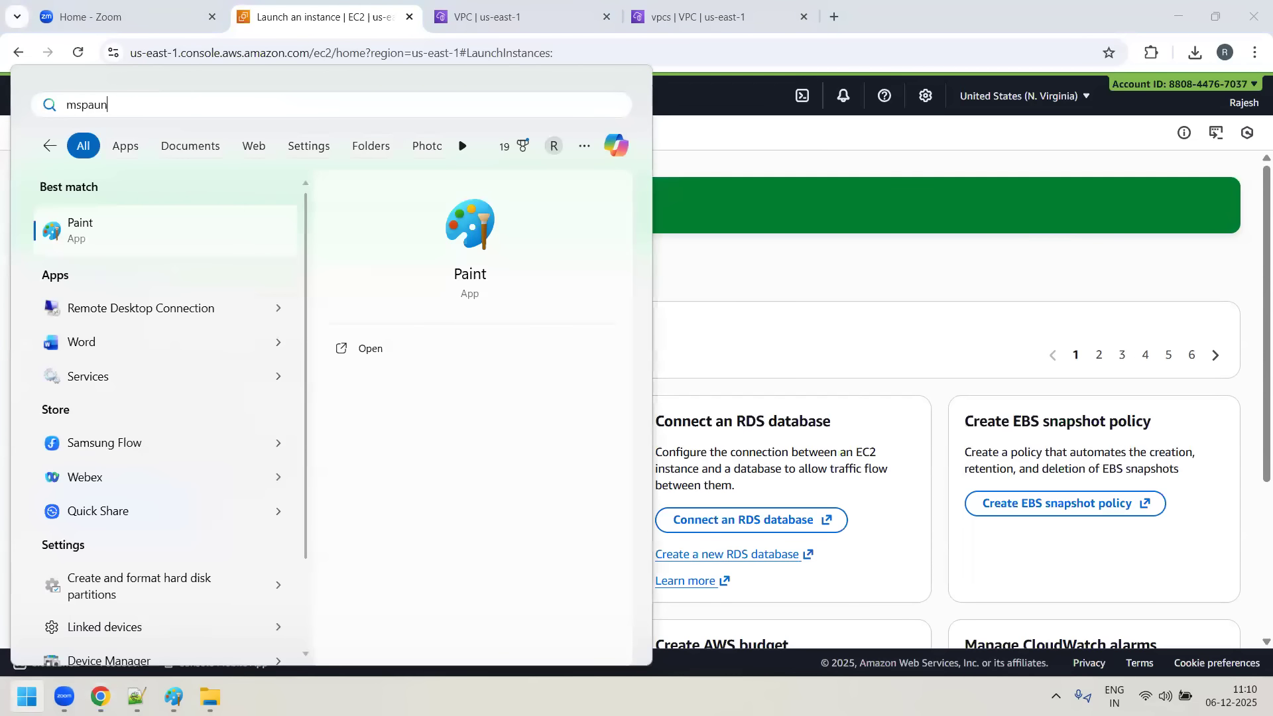
{"action": "key", "text": "BackSpace"}
{"action": "key", "text": "BackSpace"}
{"action": "type", "text": "int"}
{"action": "key", "text": "Return"}
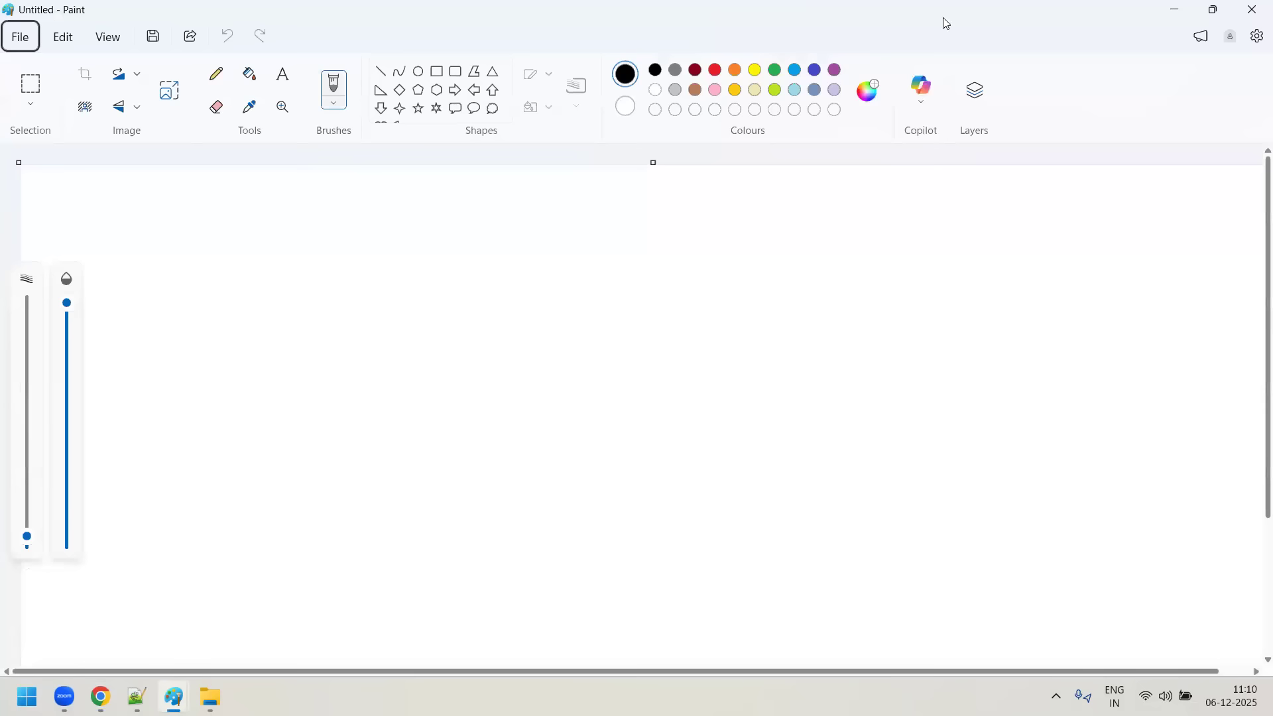
- Write "mykey.pem" in the canvas's upper-left area and draw a straight line slanting down to the right from it
{"action": "left_click", "coordinate": [284, 74]}
{"action": "left_click_drag", "start_coordinate": [298, 232], "coordinate": [804, 483]}
{"action": "type", "text": "my"}
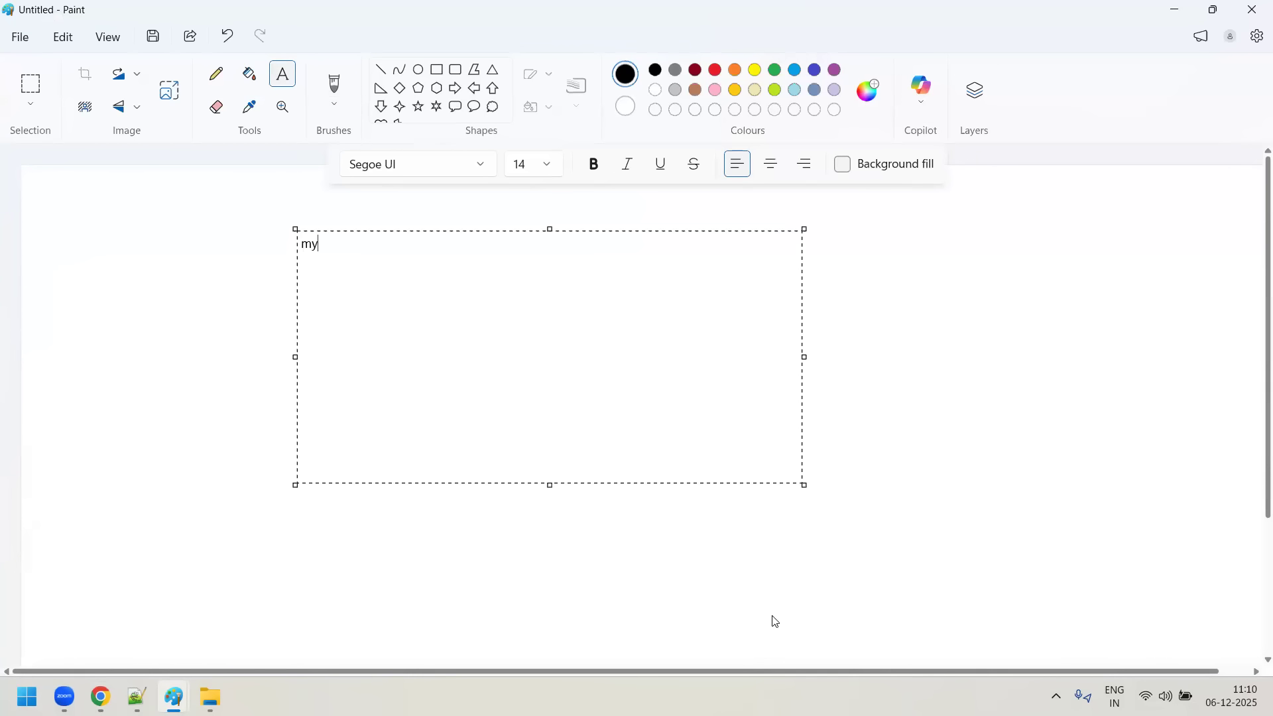
{"action": "type", "text": "key.pem"}
{"action": "left_click", "coordinate": [1048, 305]}
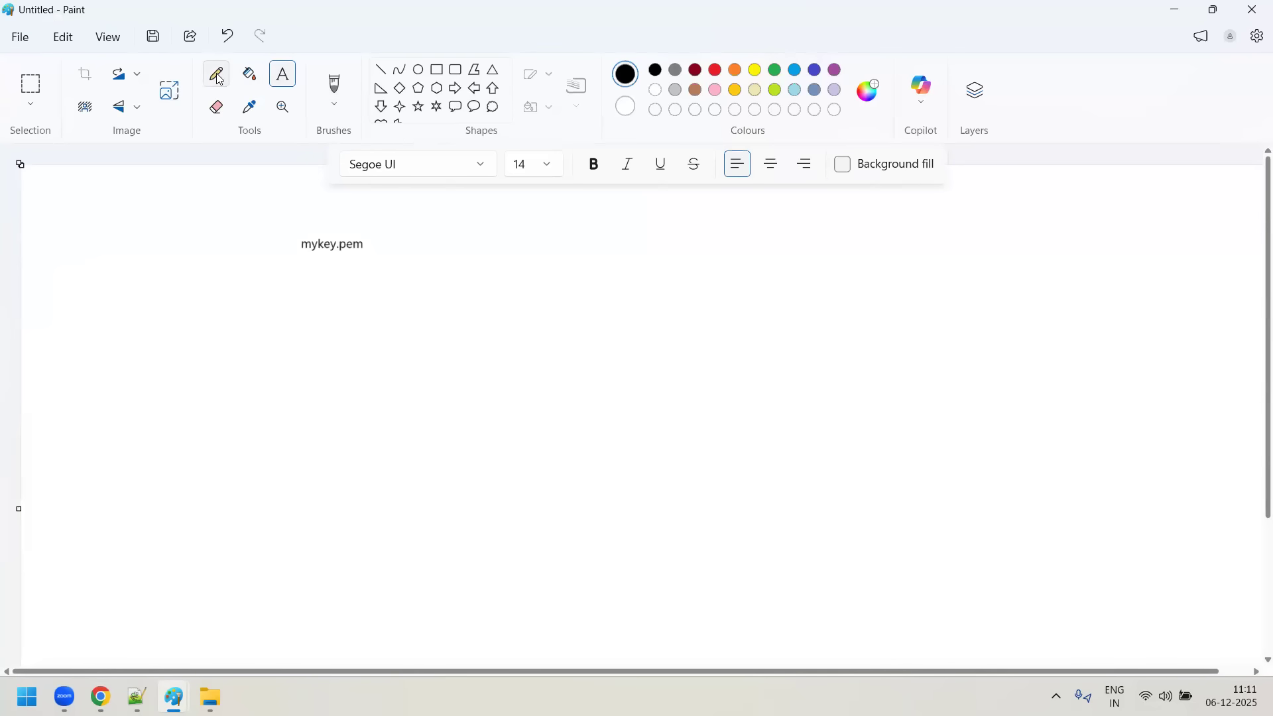
{"action": "left_click", "coordinate": [381, 69]}
{"action": "left_click_drag", "start_coordinate": [331, 257], "coordinate": [519, 308]}
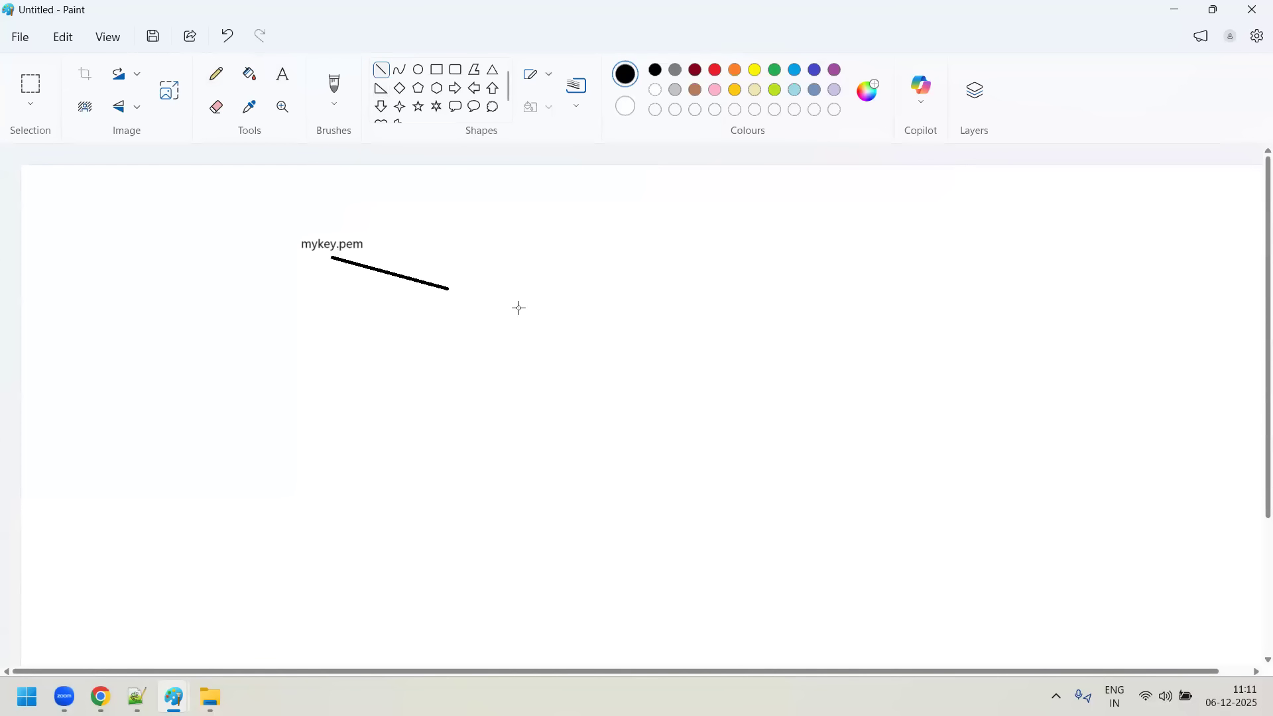
- Add a text box at the end of the line and enter "Public key" as its first line
{"action": "left_click", "coordinate": [284, 74]}
{"action": "left_click_drag", "start_coordinate": [853, 504], "coordinate": [856, 505]}
{"action": "type", "text": "Pub ley"}
{"action": "key", "text": "BackSpace"}
{"action": "key", "text": "BackSpace"}
{"action": "key", "text": "BackSpace"}
{"action": "type", "text": "lic key"}
{"action": "key", "text": "Return"}
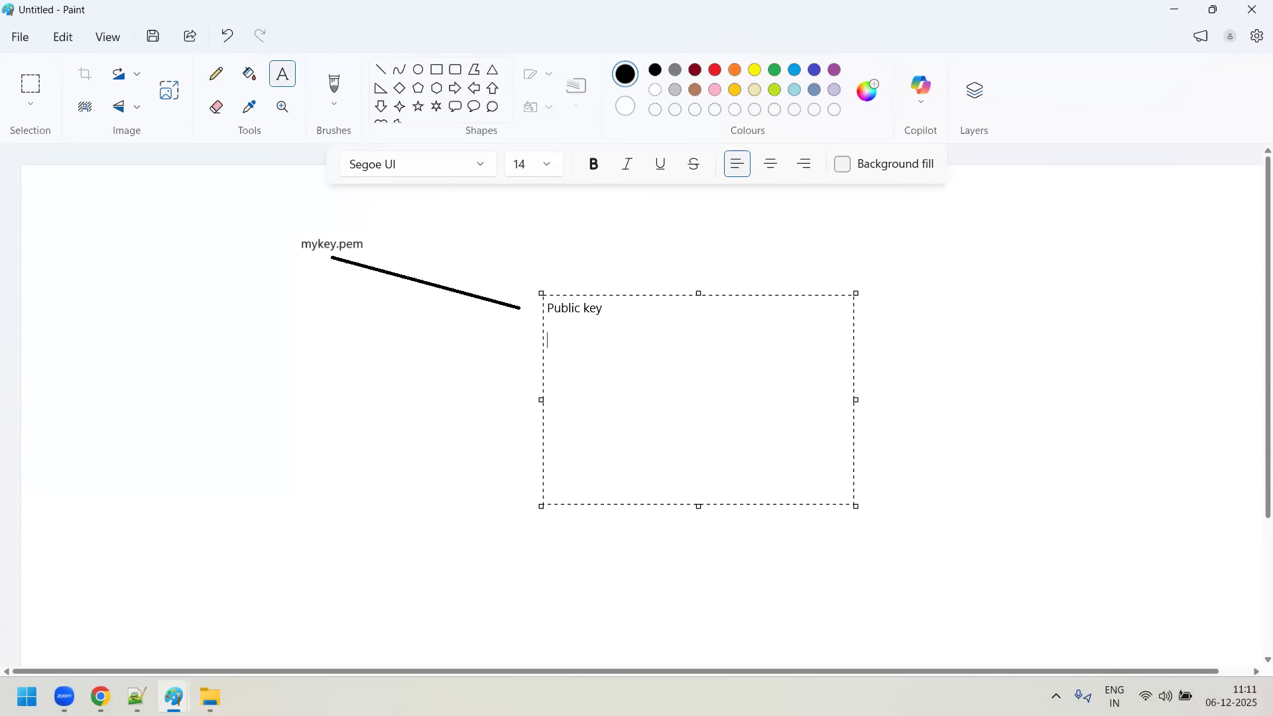
- Complete the text block to read "Public key---> AWS itself will keep it" and, below it, "Private key----> mykey.pem"
{"action": "type", "text": "pR"}
{"action": "key", "text": "BackSpace"}
{"action": "key", "text": "BackSpace"}
{"action": "type", "text": "Pr"}
{"action": "type", "text": "ivate key"}
{"action": "type", "text": "WS itself wil"}
{"action": "type", "text": "l keep it "}
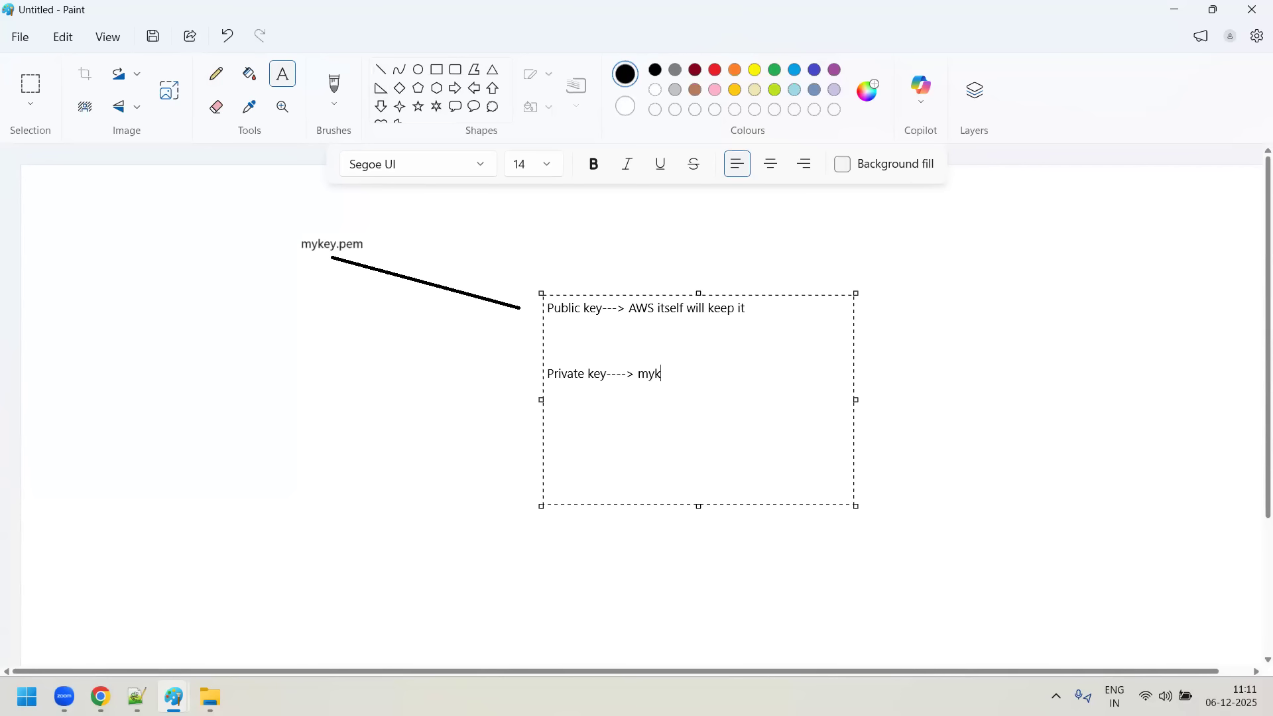
{"action": "type", "text": ".pem"}
{"action": "left_click", "coordinate": [1045, 407]}
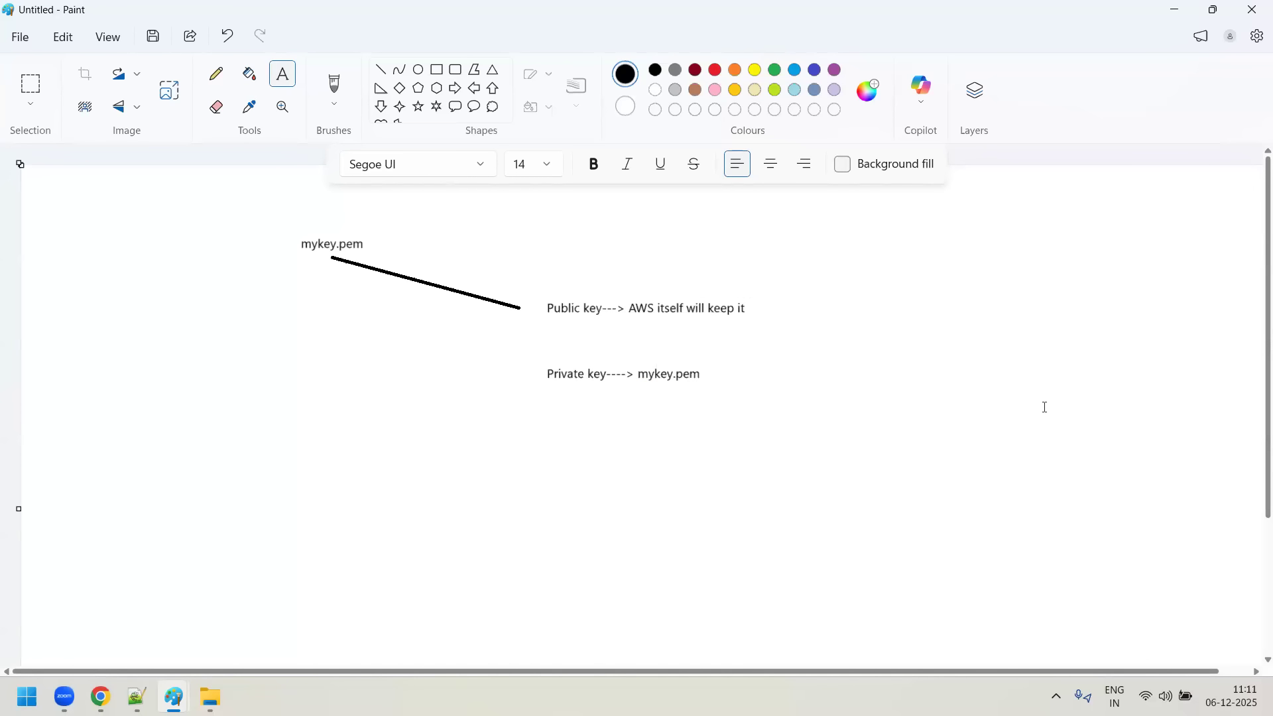
- Sketch a padlock with a keyhole beside the public key line and a key beside the private key line in pencil
{"action": "left_click", "coordinate": [216, 73]}
{"action": "mouse_move", "coordinate": [782, 273]}
{"action": "left_mouse_down"}
{"action": "mouse_move", "coordinate": [782, 306]}
{"action": "mouse_move", "coordinate": [806, 324]}
{"action": "mouse_move", "coordinate": [850, 275]}
{"action": "mouse_move", "coordinate": [782, 267]}
{"action": "mouse_move", "coordinate": [822, 249]}
{"action": "mouse_move", "coordinate": [825, 267]}
{"action": "left_mouse_up"}
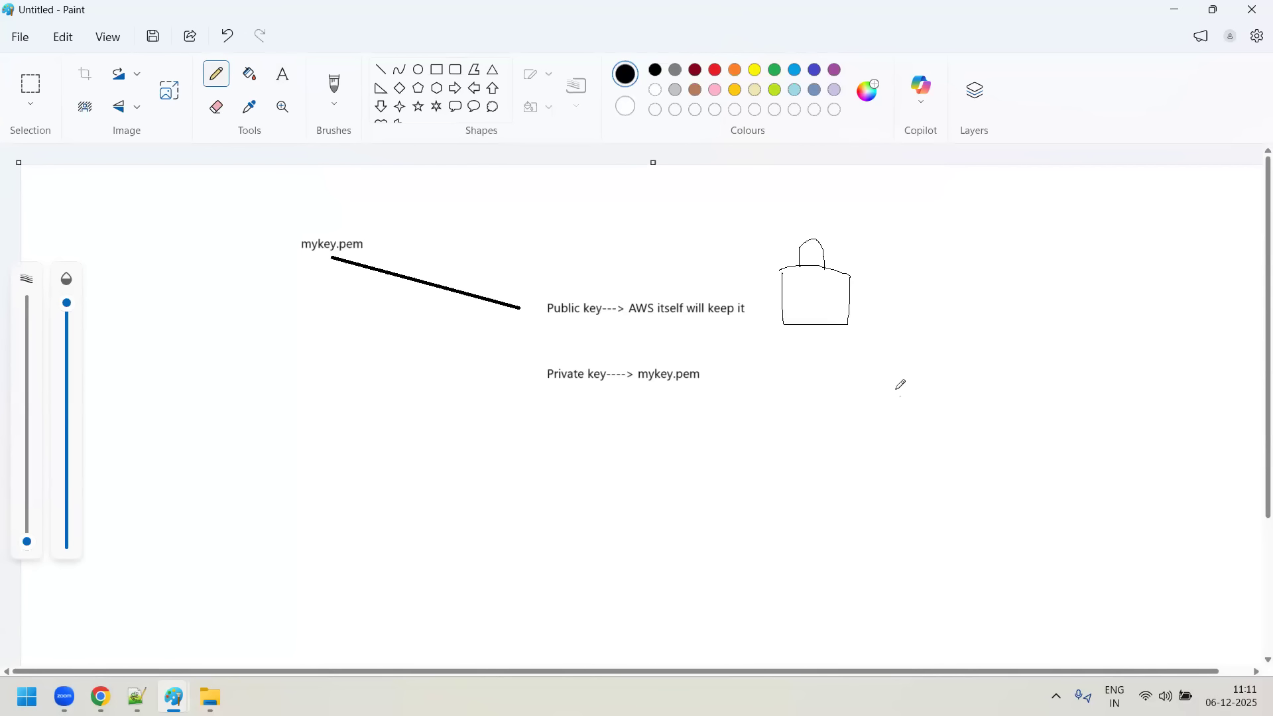
{"action": "mouse_move", "coordinate": [802, 371]}
{"action": "left_mouse_down"}
{"action": "mouse_move", "coordinate": [803, 403]}
{"action": "mouse_move", "coordinate": [848, 397]}
{"action": "mouse_move", "coordinate": [803, 405]}
{"action": "mouse_move", "coordinate": [918, 378]}
{"action": "mouse_move", "coordinate": [828, 386]}
{"action": "left_mouse_up"}
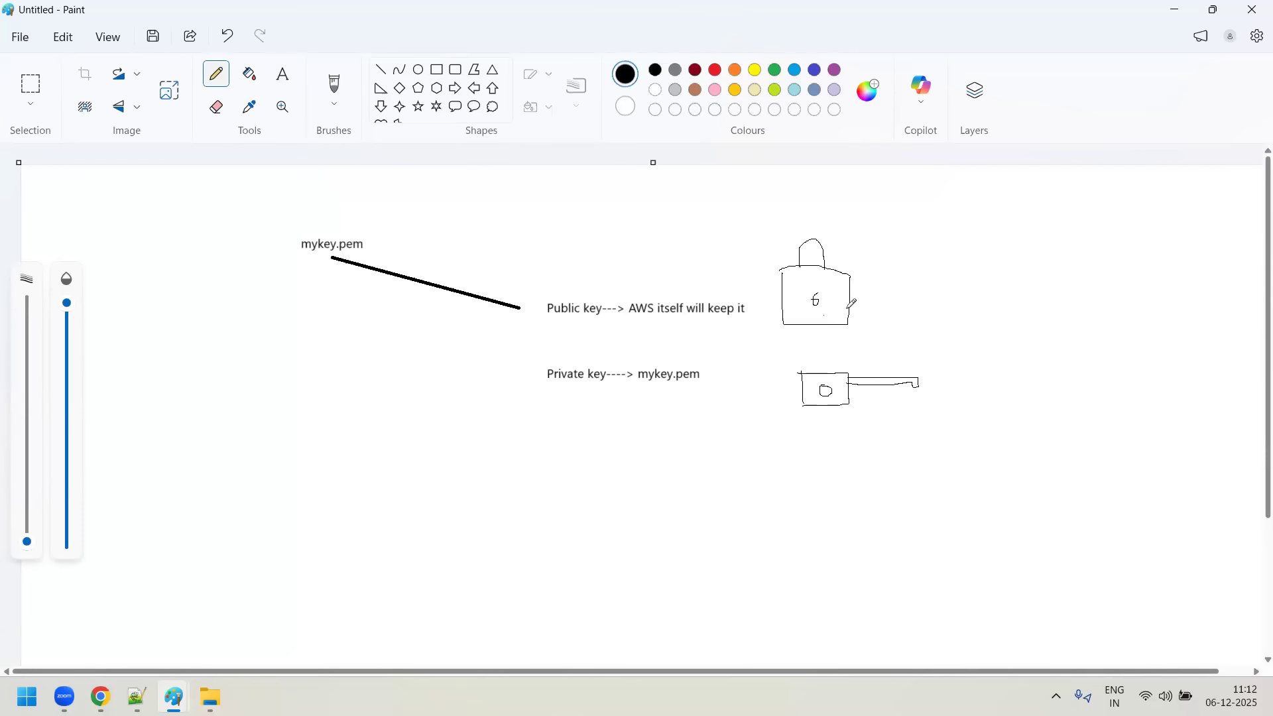
{"action": "mouse_move", "coordinate": [816, 299]}
{"action": "left_mouse_down"}
{"action": "mouse_move", "coordinate": [809, 308]}
{"action": "mouse_move", "coordinate": [821, 298]}
{"action": "left_mouse_up"}
{"action": "left_click", "coordinate": [783, 368]}
{"action": "left_click", "coordinate": [699, 325]}
{"action": "left_click", "coordinate": [618, 359]}
- Look at mykey.pem in the Downloads folder, then return to the AWS console in Chrome and view all EC2 instances
{"action": "left_click", "coordinate": [211, 696]}
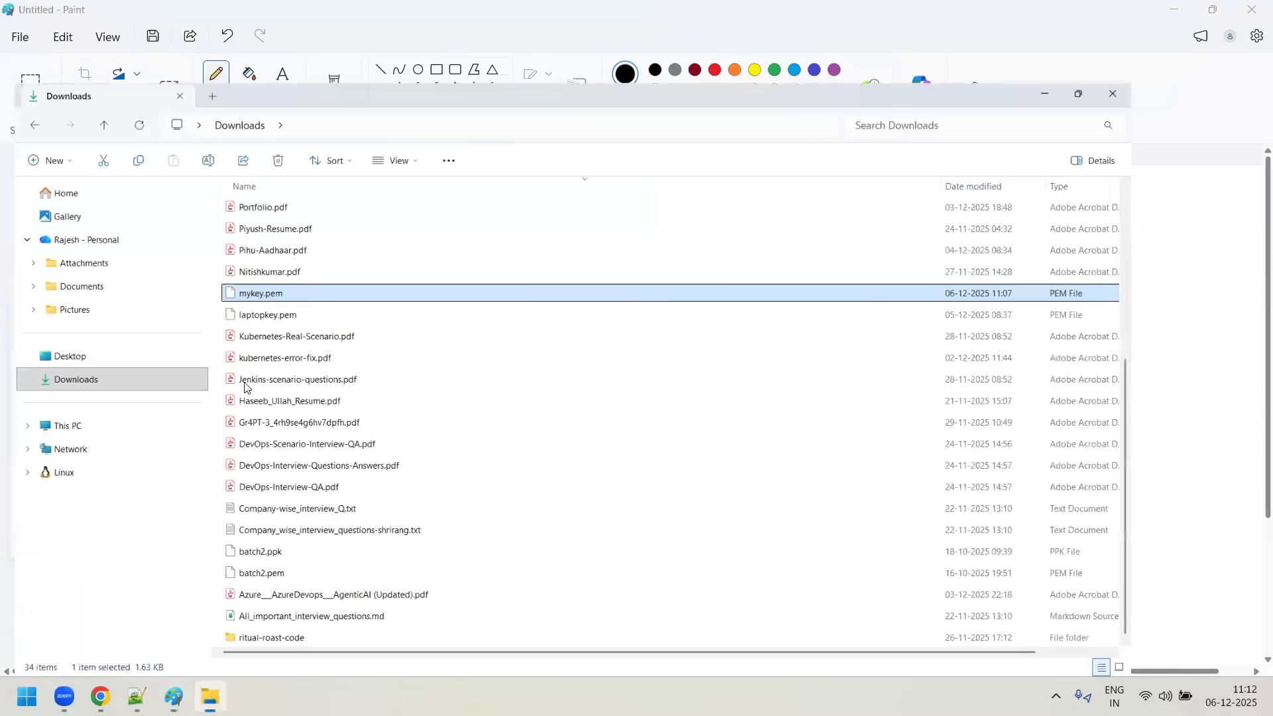
{"action": "left_click", "coordinate": [100, 696]}
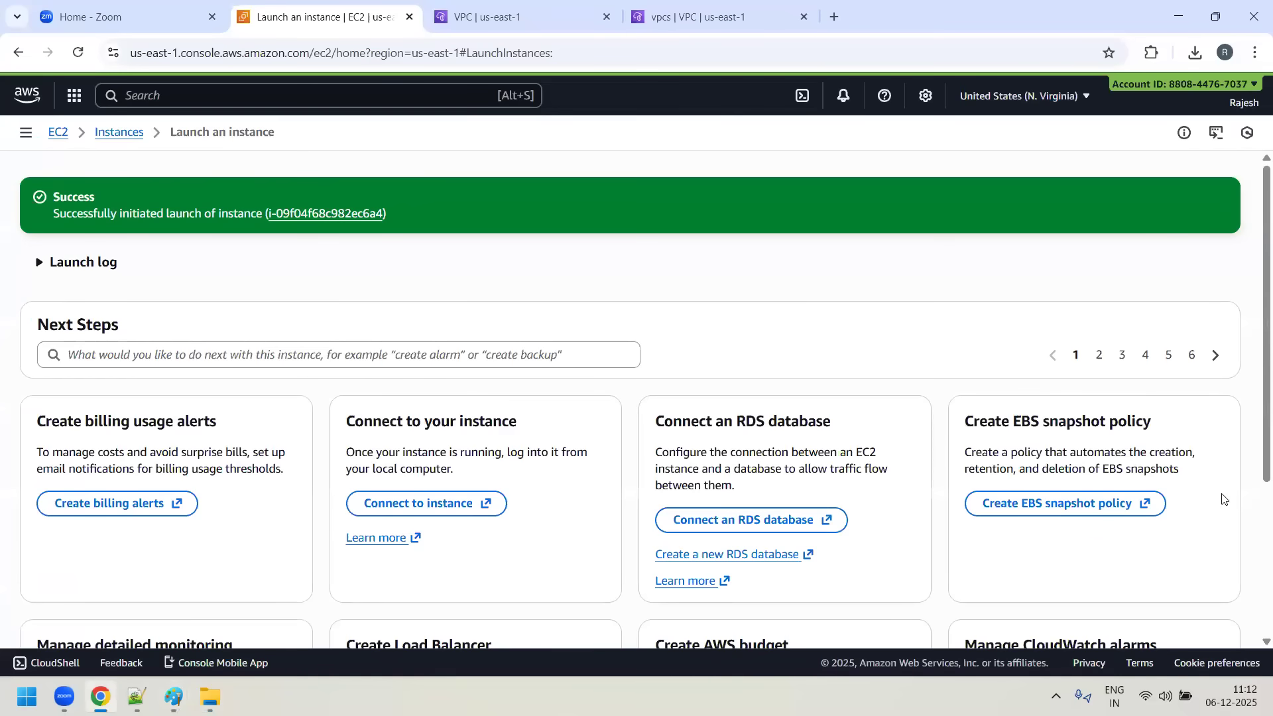
{"action": "scroll", "coordinate": [1223, 499], "scroll_direction": "down", "scroll_amount": 3}
{"action": "left_click", "coordinate": [1187, 602]}
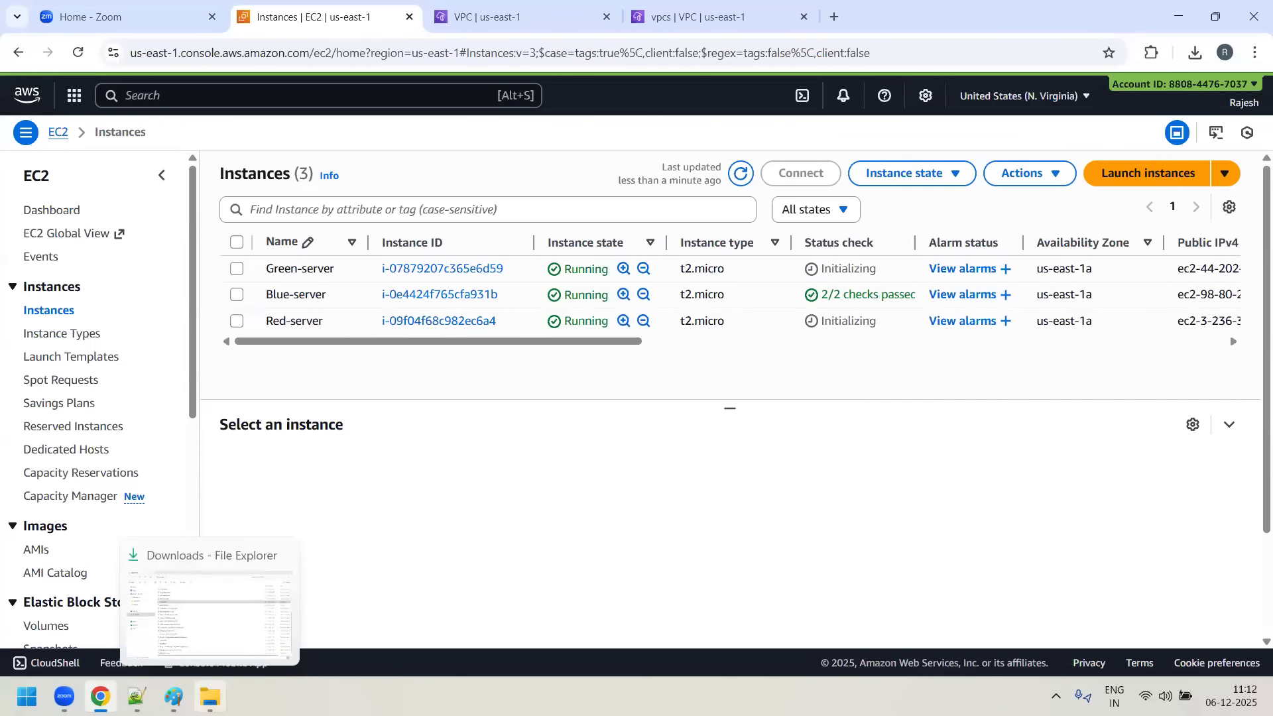
- Switch to File Explorer, find puttygen.exe in the Downloads folder, and run it
{"action": "left_click", "coordinate": [210, 696]}
{"action": "scroll", "coordinate": [372, 384], "scroll_direction": "up", "scroll_amount": 4}
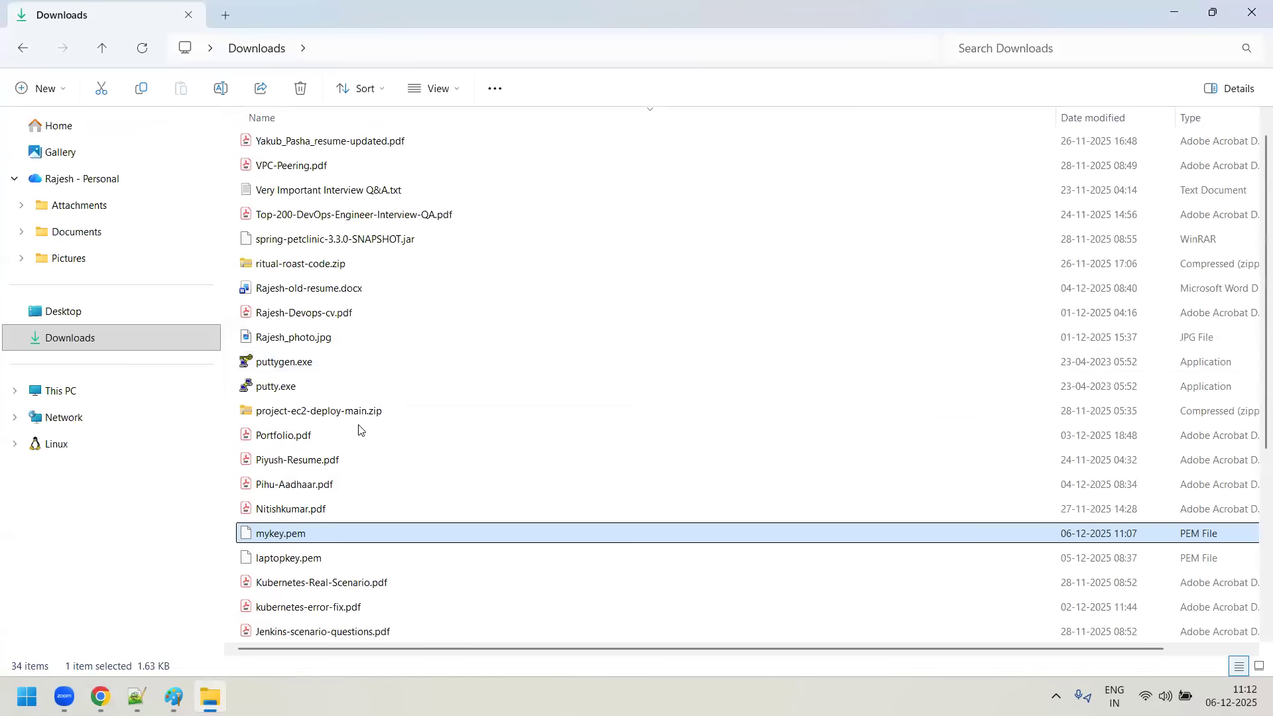
{"action": "scroll", "coordinate": [352, 481], "scroll_direction": "down", "scroll_amount": 4}
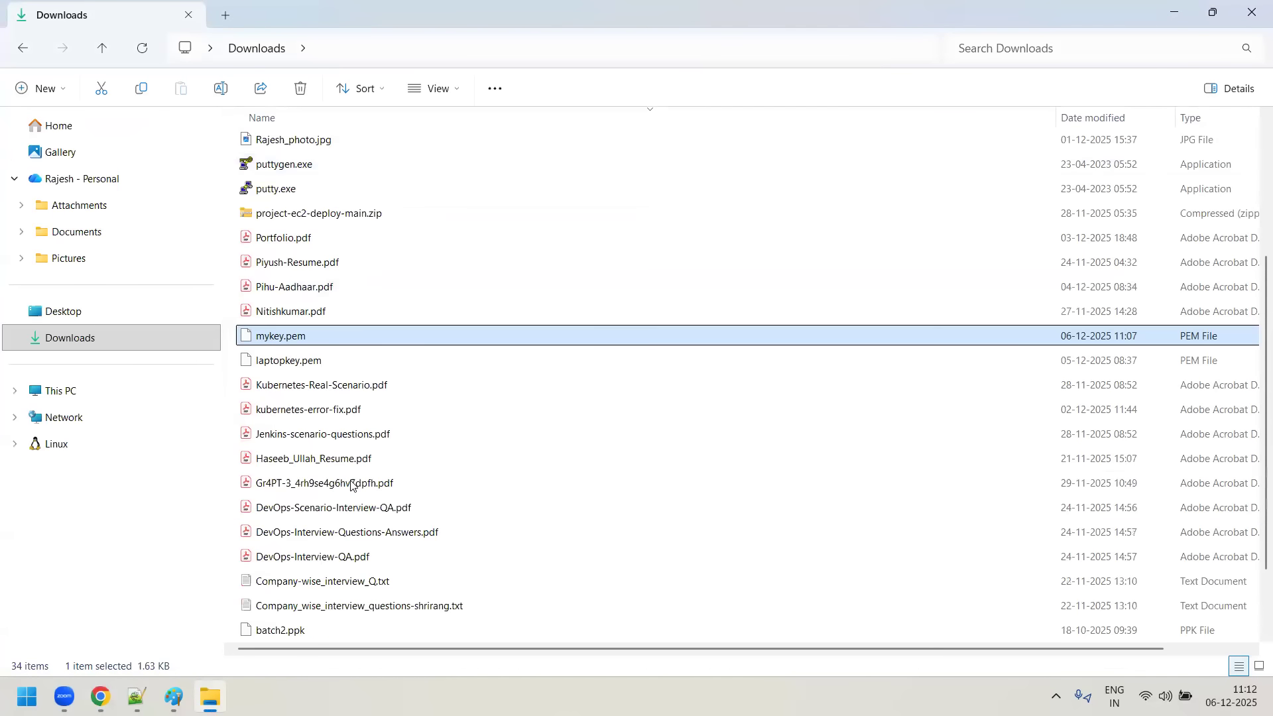
{"action": "scroll", "coordinate": [408, 523], "scroll_direction": "up", "scroll_amount": 4}
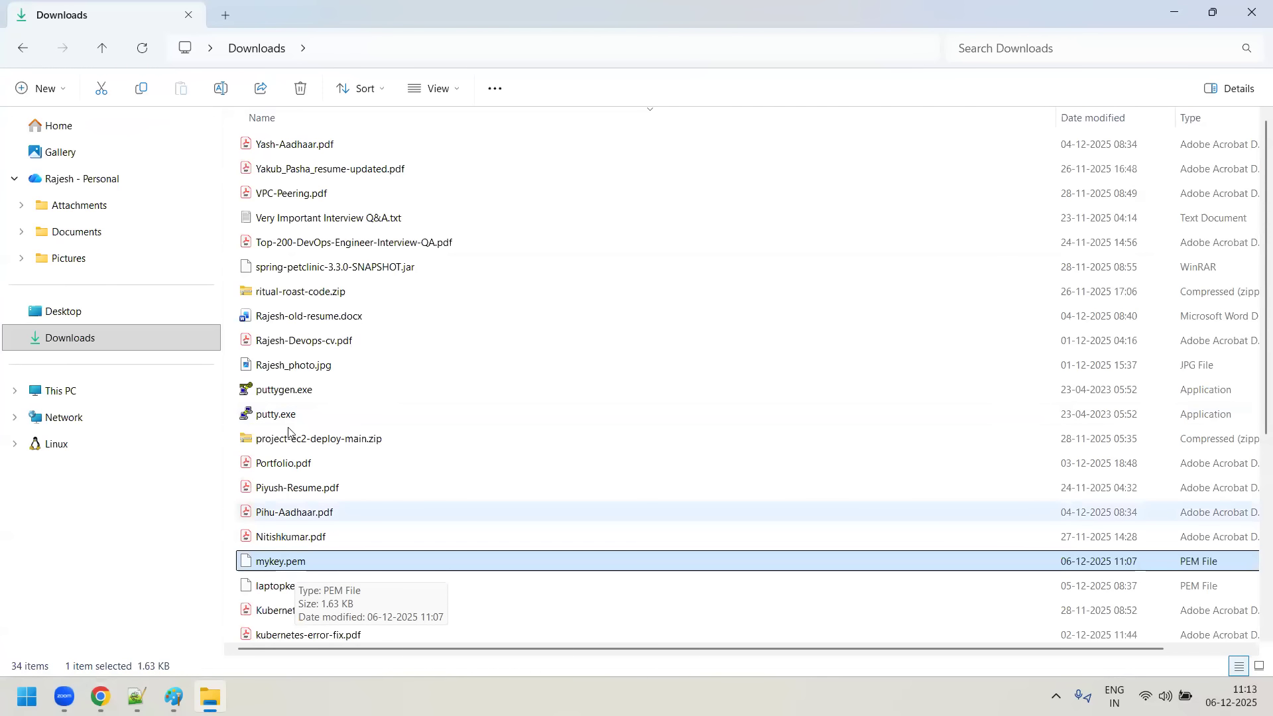
{"action": "double_click", "coordinate": [302, 391]}
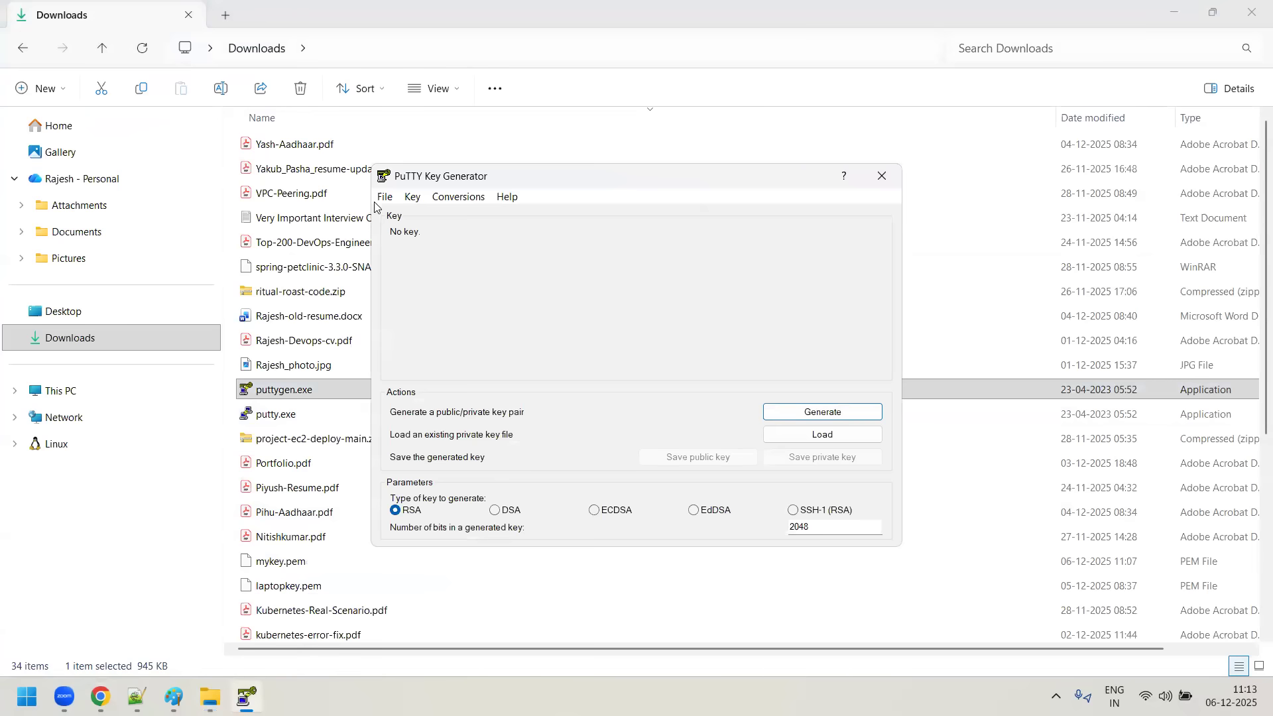
- Open PuTTY Key Generator's parameters for saving key files, adjust them, and accept the dialog
{"action": "left_click", "coordinate": [412, 197]}
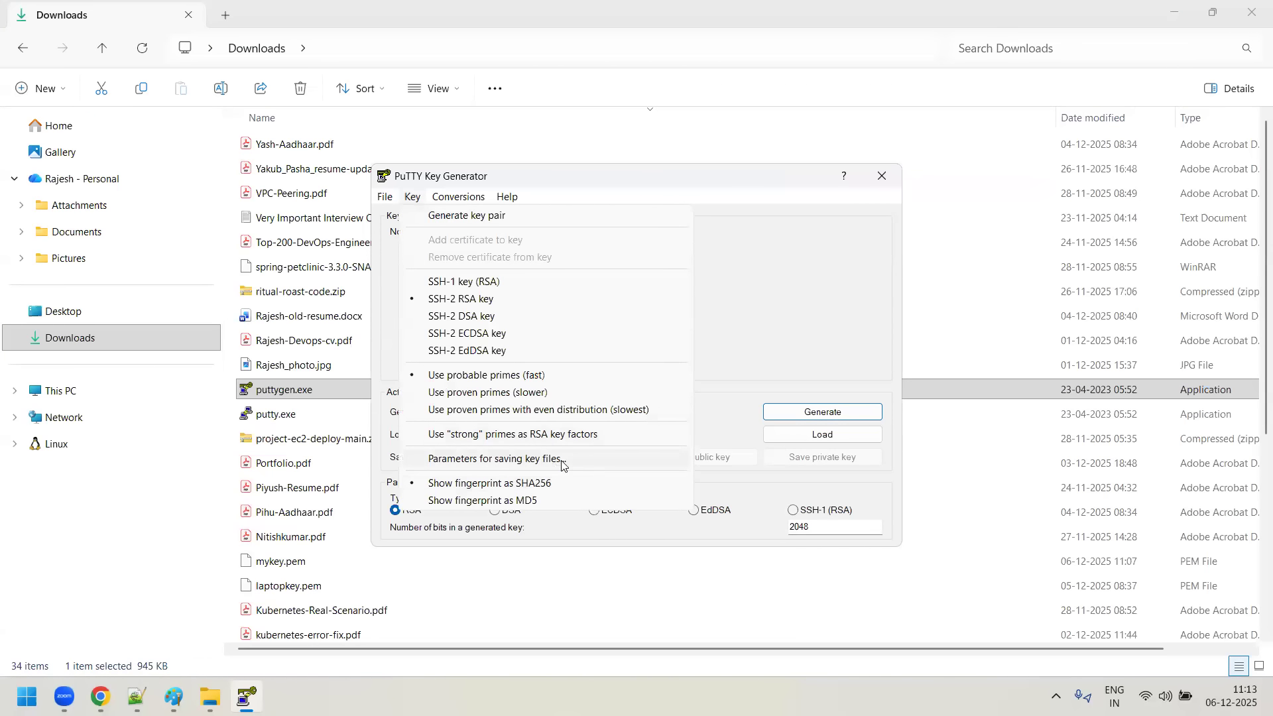
{"action": "left_click", "coordinate": [550, 459]}
{"action": "left_click", "coordinate": [636, 317]}
{"action": "left_click", "coordinate": [608, 418]}
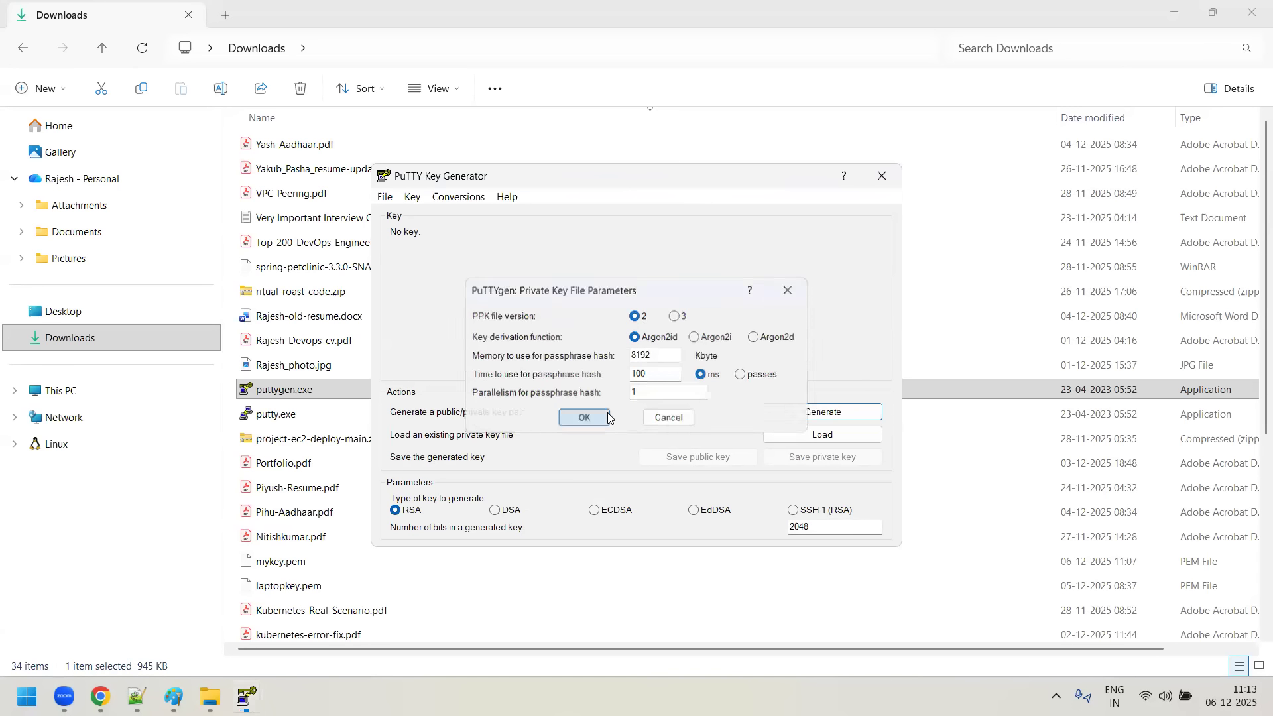
- Load the private key mykey.pem from the Downloads folder into the key generator, showing all file types, and acknowledge the import notice
{"action": "left_click", "coordinate": [859, 435]}
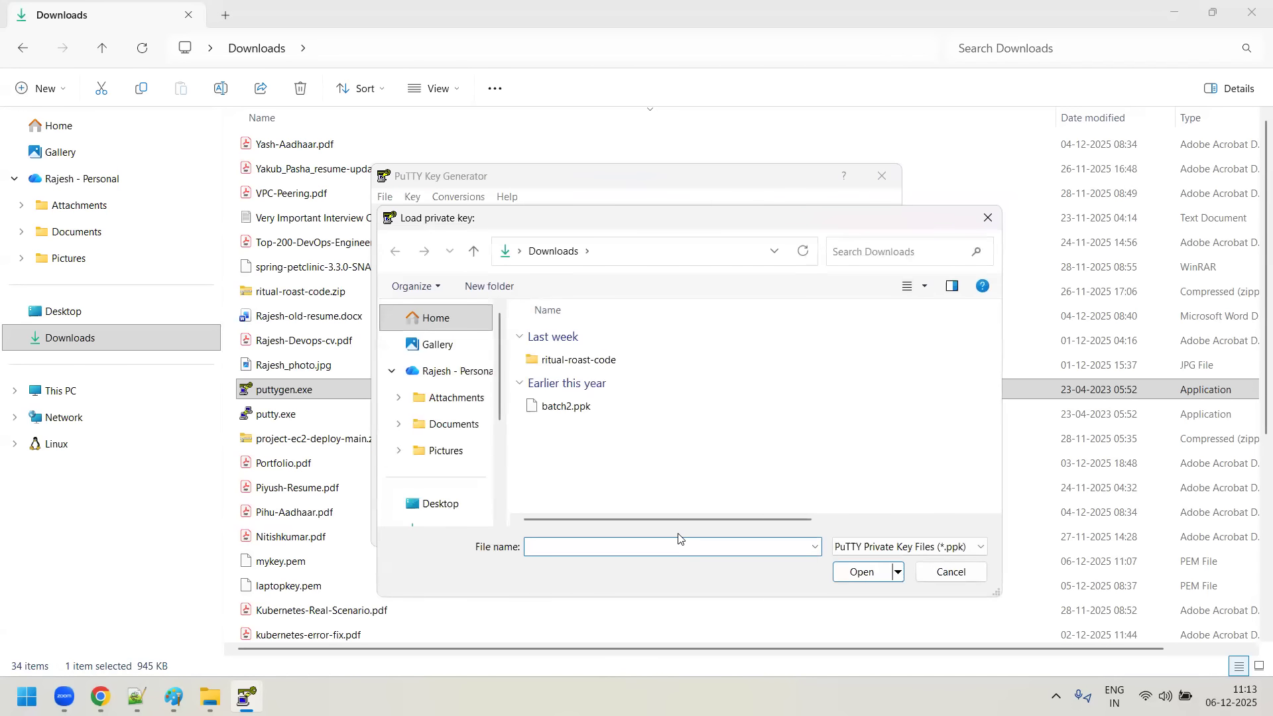
{"action": "left_click", "coordinate": [918, 547]}
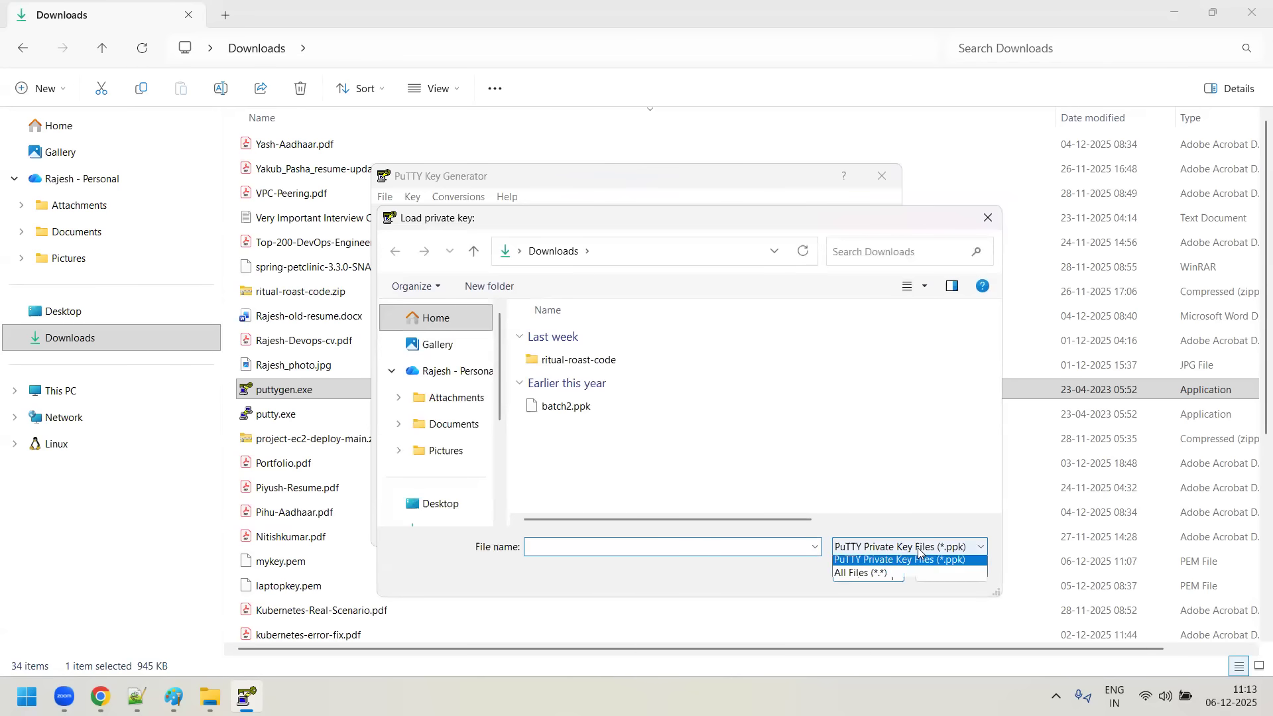
{"action": "left_click", "coordinate": [862, 574]}
{"action": "left_click", "coordinate": [567, 360]}
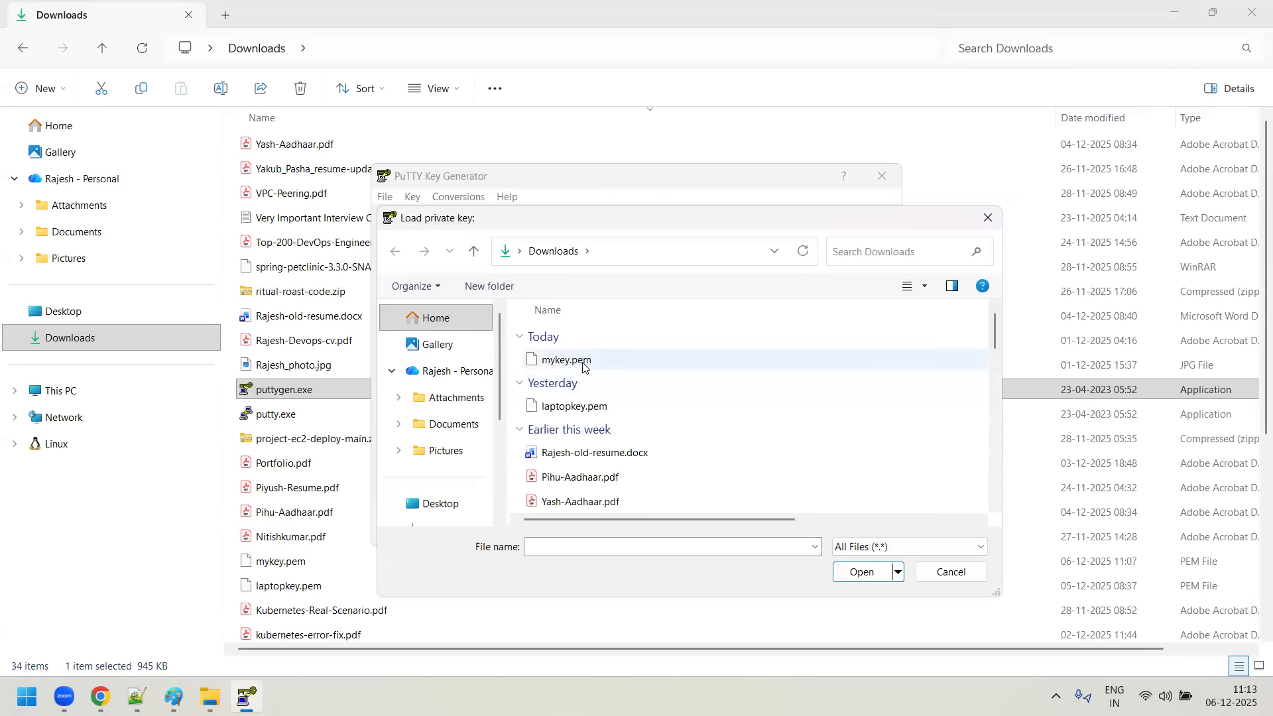
{"action": "left_click", "coordinate": [870, 578]}
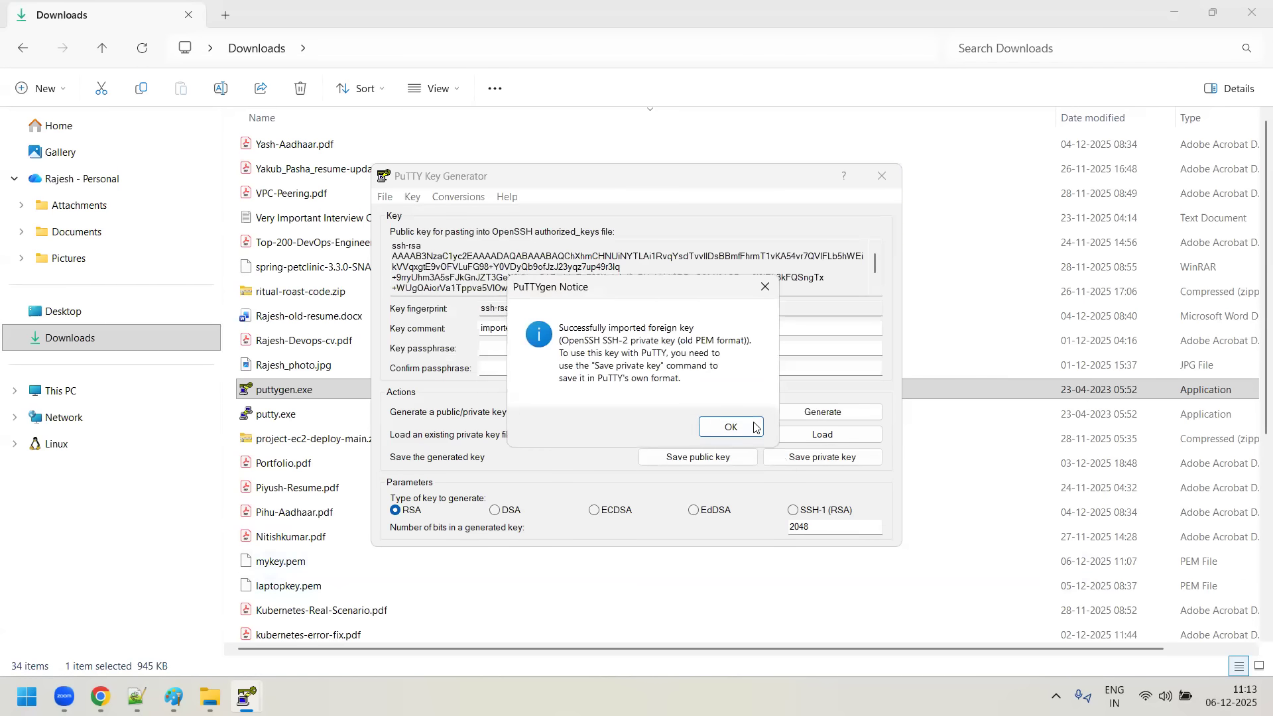
{"action": "left_click", "coordinate": [733, 428]}
- Save the private key without a passphrase as mykey.ppk in Downloads, with All Files as the type, and close the key generator
{"action": "left_click", "coordinate": [842, 457]}
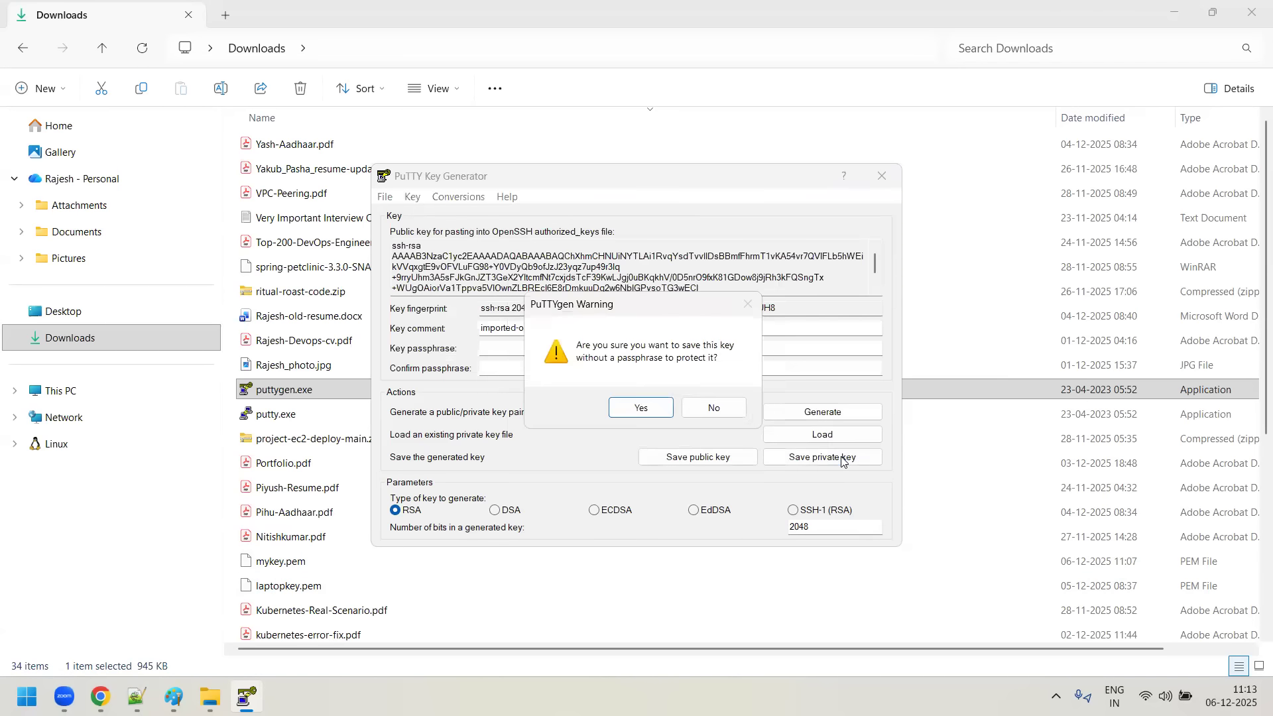
{"action": "left_click", "coordinate": [635, 407]}
{"action": "left_click", "coordinate": [631, 501]}
{"action": "left_click", "coordinate": [608, 536]}
{"action": "left_click", "coordinate": [566, 360]}
{"action": "left_click", "coordinate": [545, 482]}
{"action": "left_click", "coordinate": [545, 481]}
{"action": "key", "text": "BackSpace"}
{"action": "key", "text": "BackSpace"}
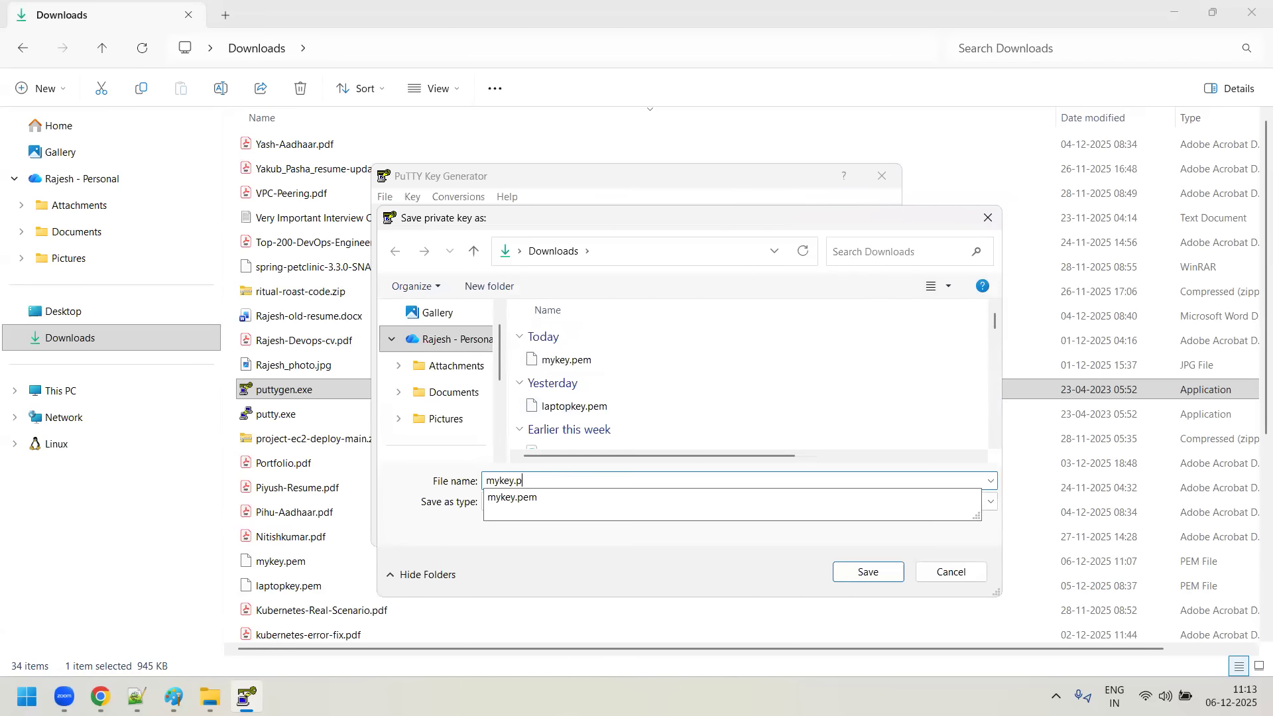
{"action": "type", "text": "pk"}
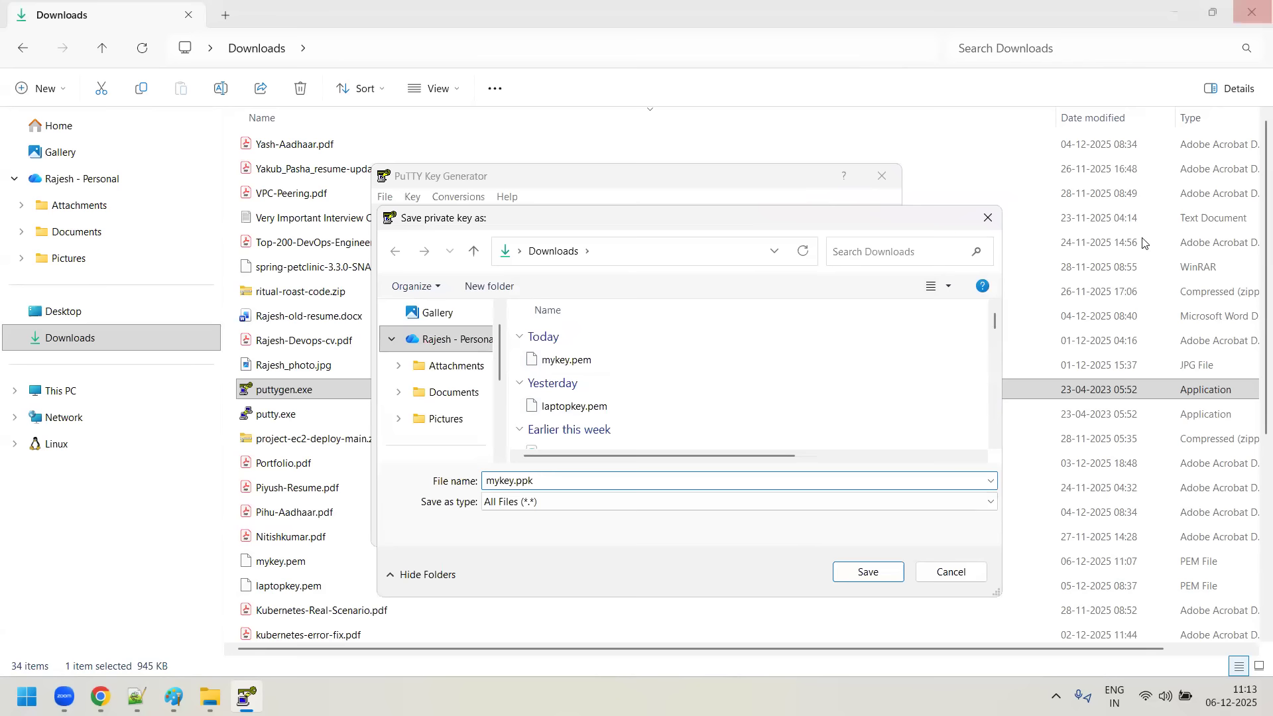
{"action": "left_click", "coordinate": [883, 574]}
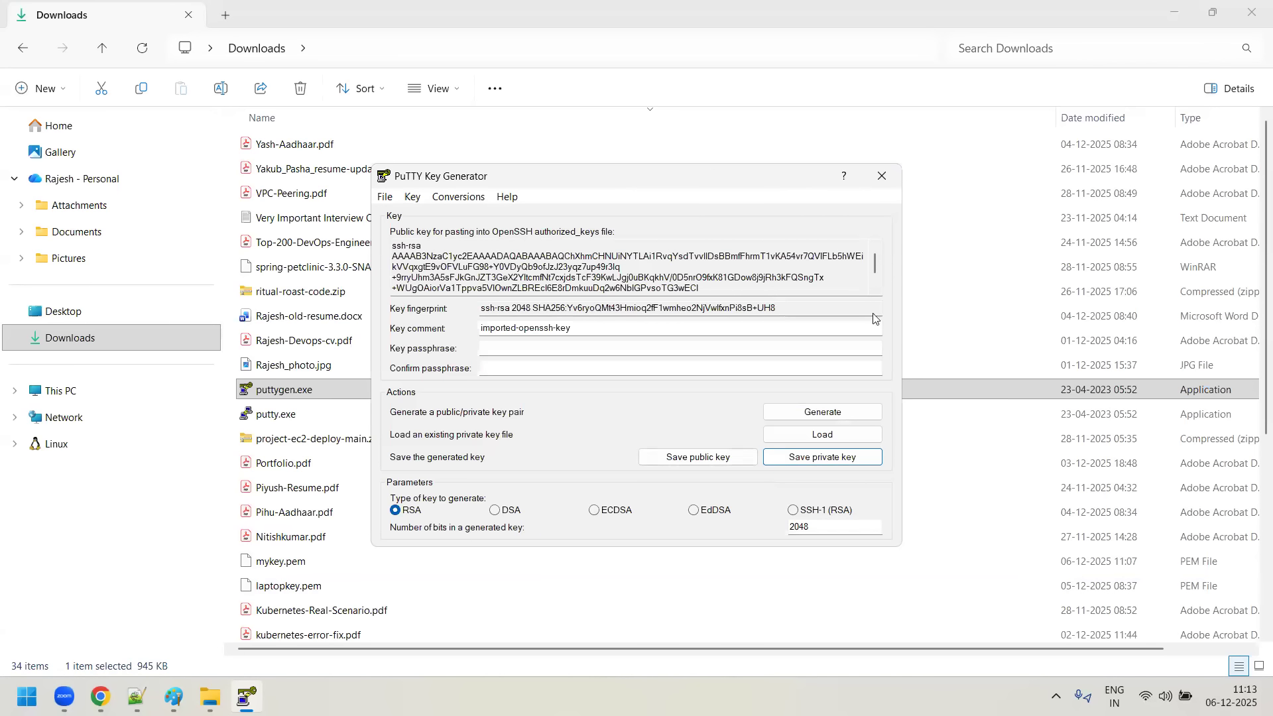
{"action": "left_click", "coordinate": [882, 176]}
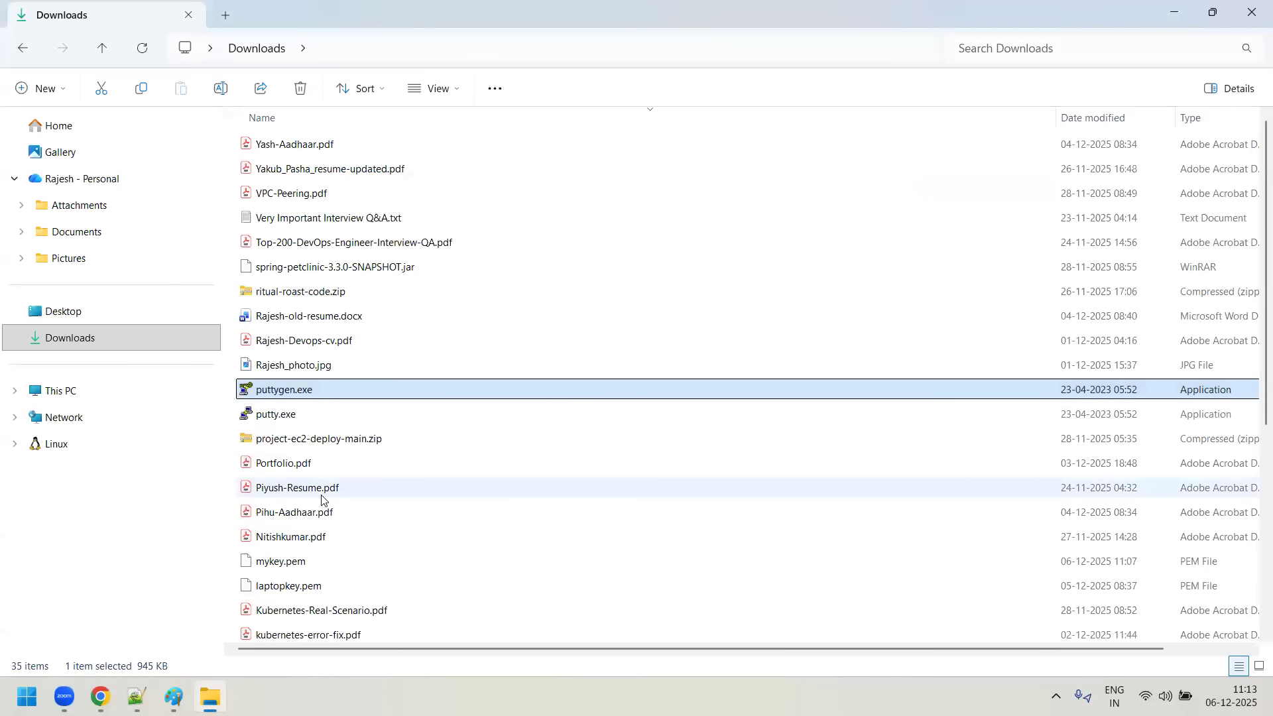
- Locate the saved mykey.ppk file in the Downloads folder and look over the file list
{"action": "scroll", "coordinate": [323, 498], "scroll_direction": "down", "scroll_amount": 5}
{"action": "left_click", "coordinate": [315, 631]}
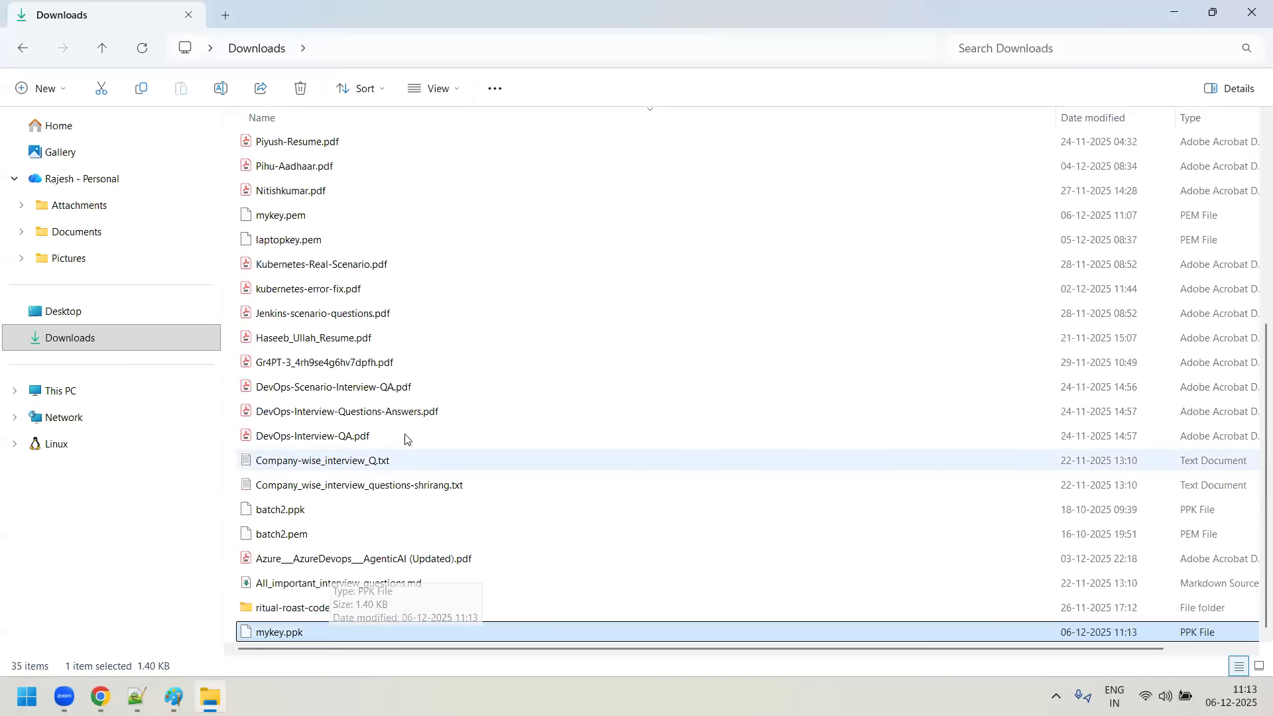
{"action": "scroll", "coordinate": [338, 406], "scroll_direction": "up", "scroll_amount": 4}
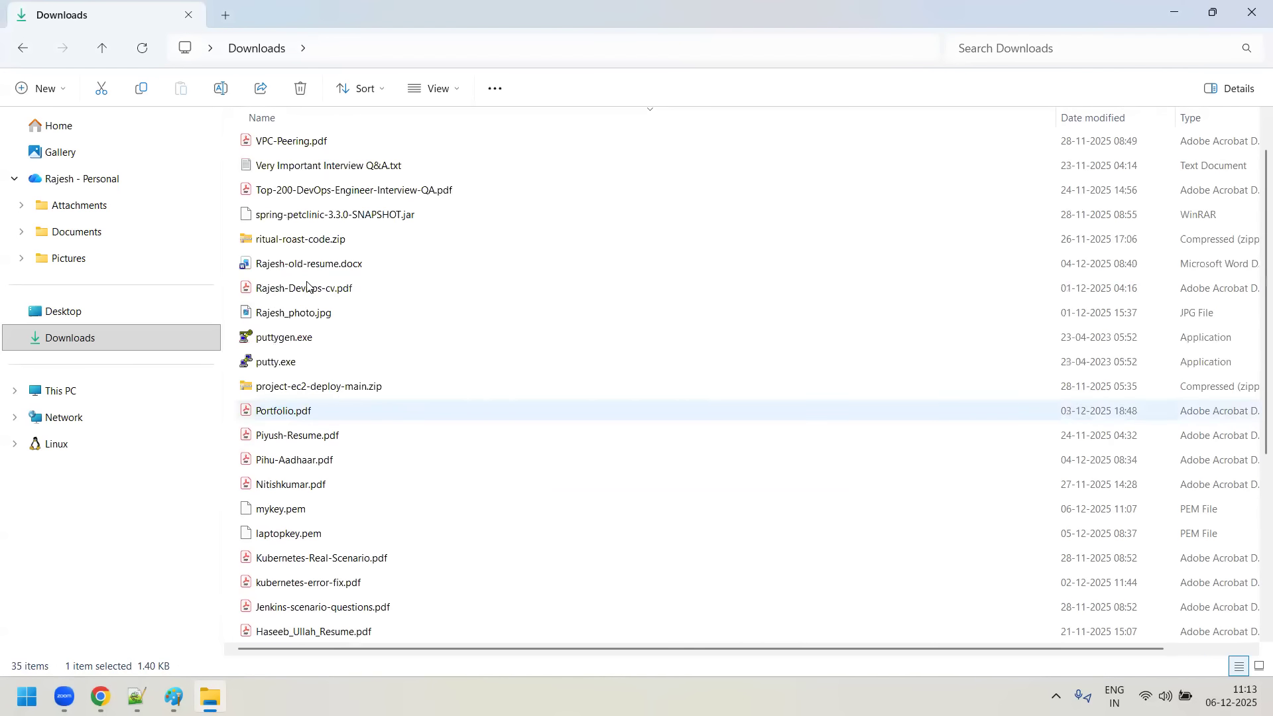
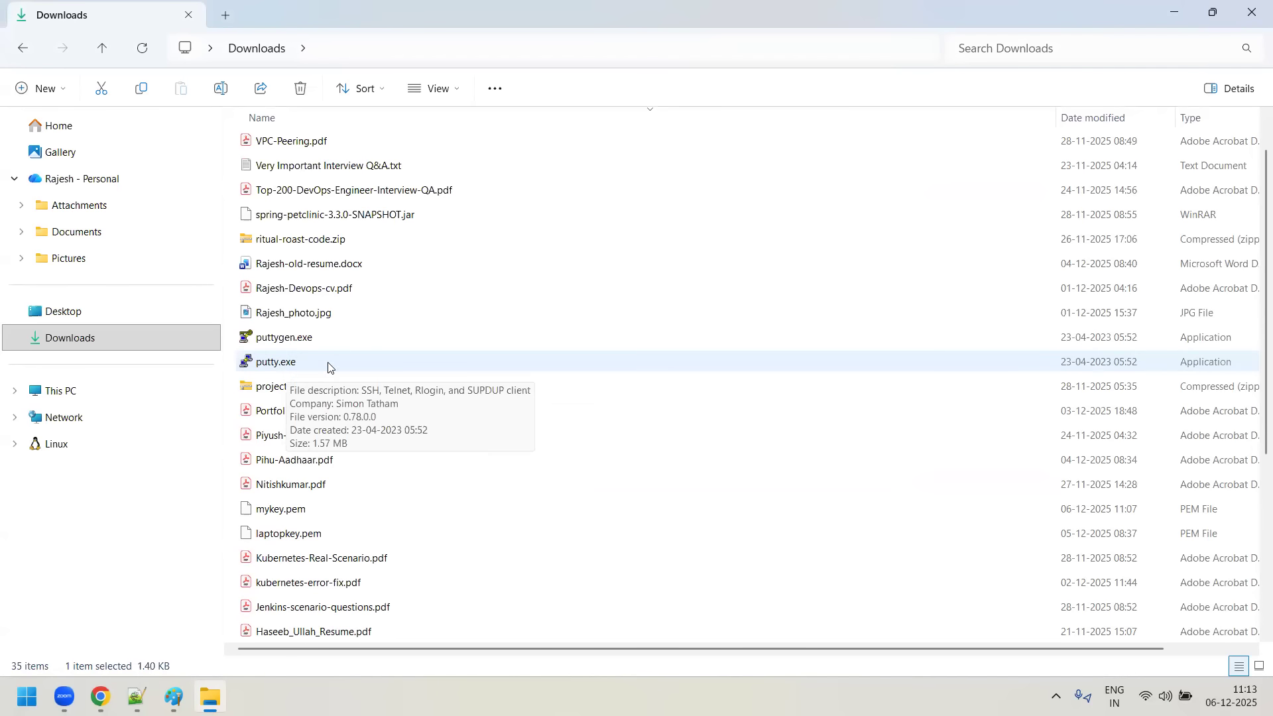
- Launch PuTTY from putty.exe in the Downloads folder
{"action": "mouse_move", "coordinate": [299, 372]}
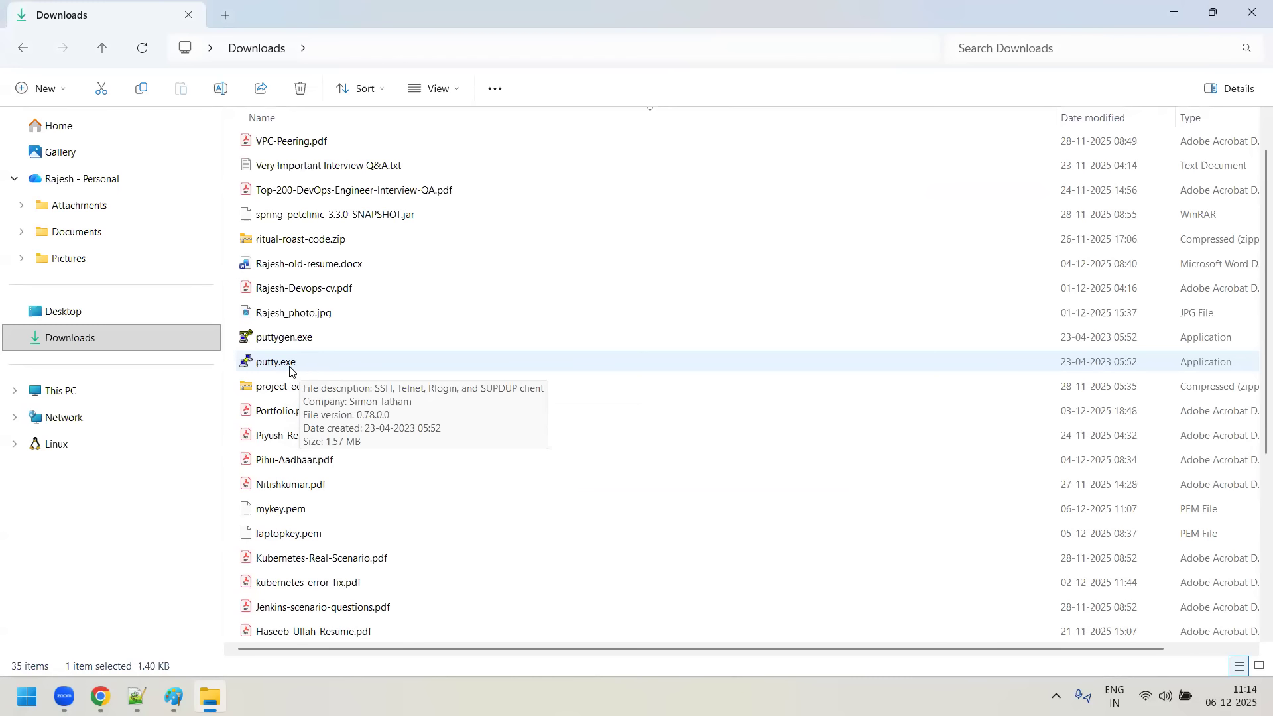
{"action": "mouse_move", "coordinate": [320, 351]}
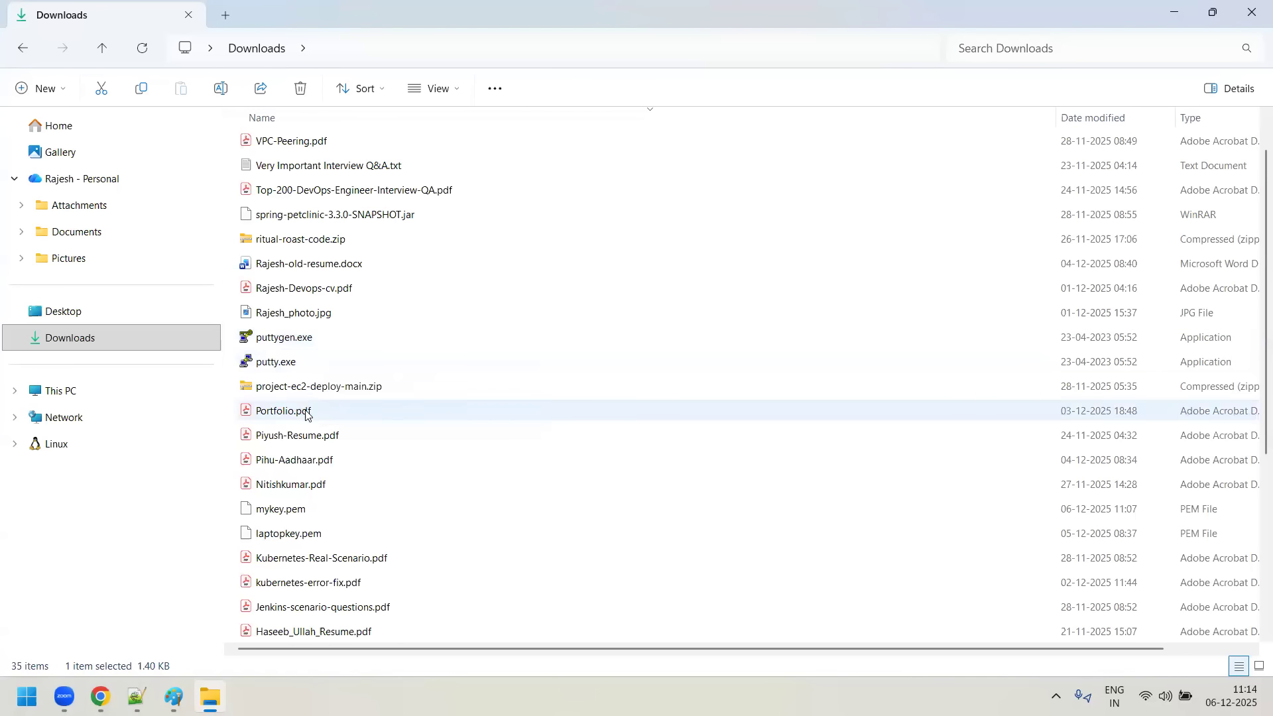
{"action": "mouse_move", "coordinate": [138, 698]}
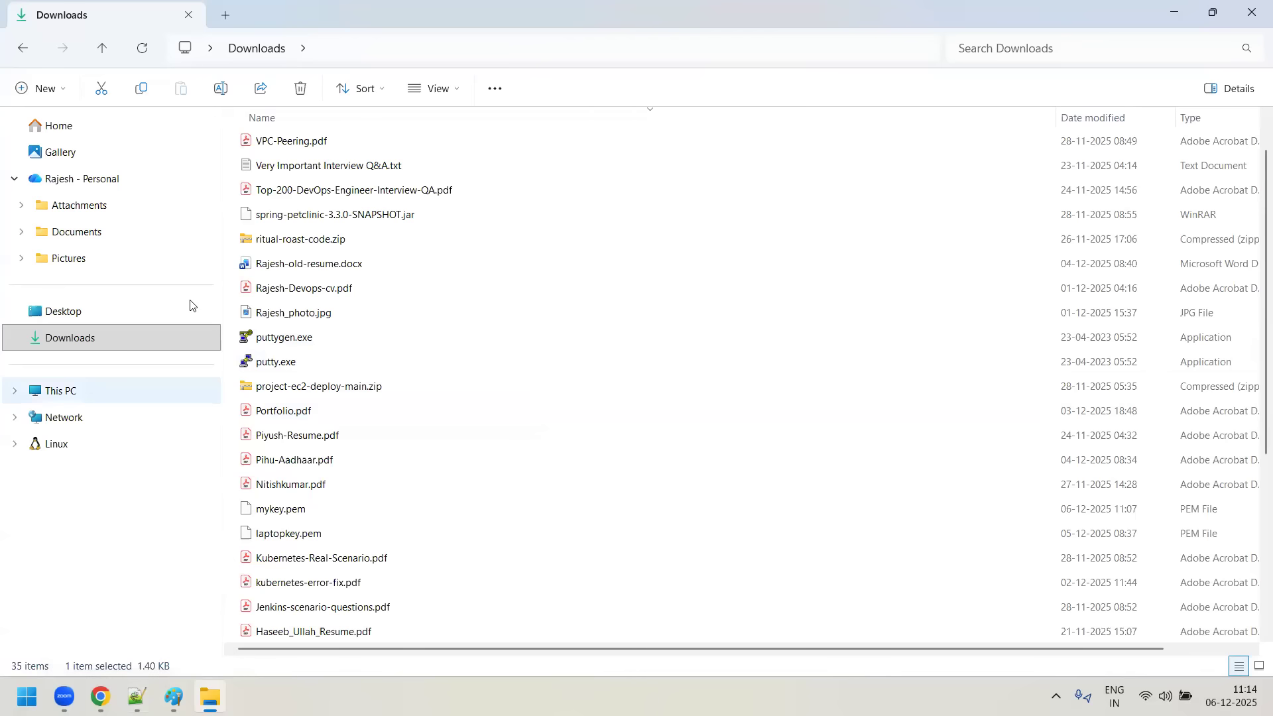
{"action": "left_click", "coordinate": [305, 366]}
{"action": "double_click", "coordinate": [305, 367]}
{"action": "left_click", "coordinate": [101, 696]}
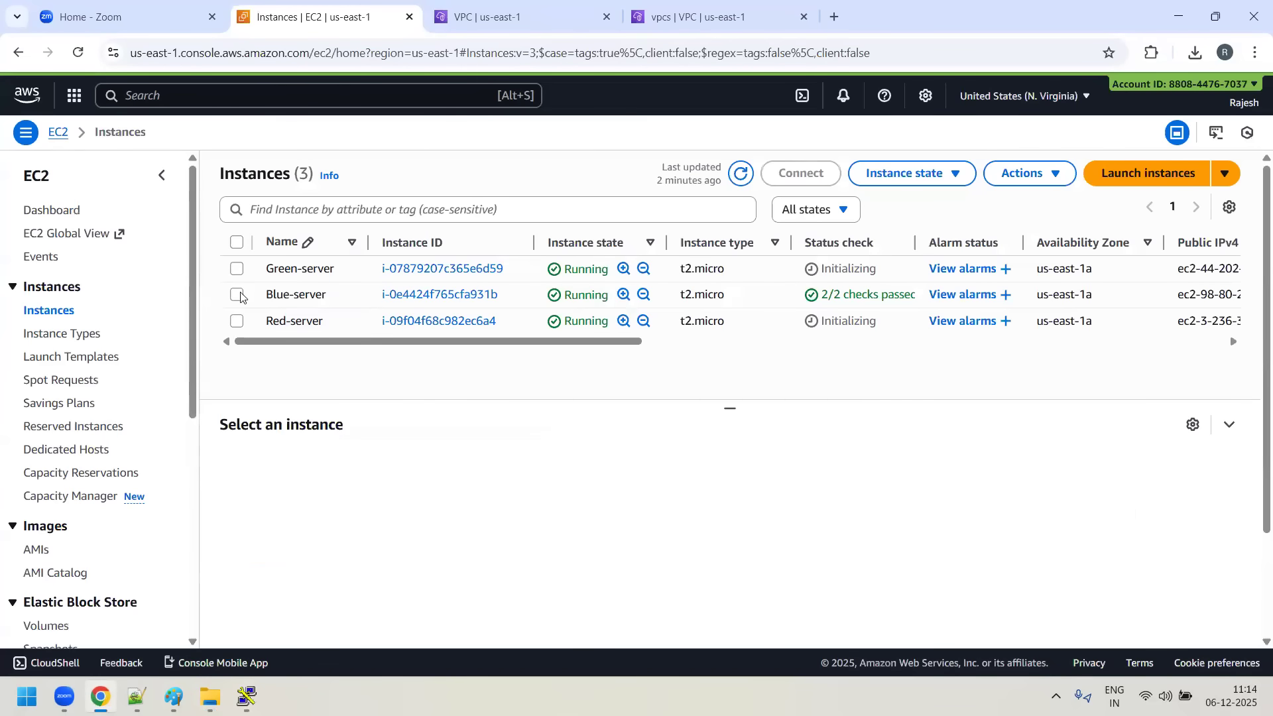
{"action": "left_click", "coordinate": [237, 296]}
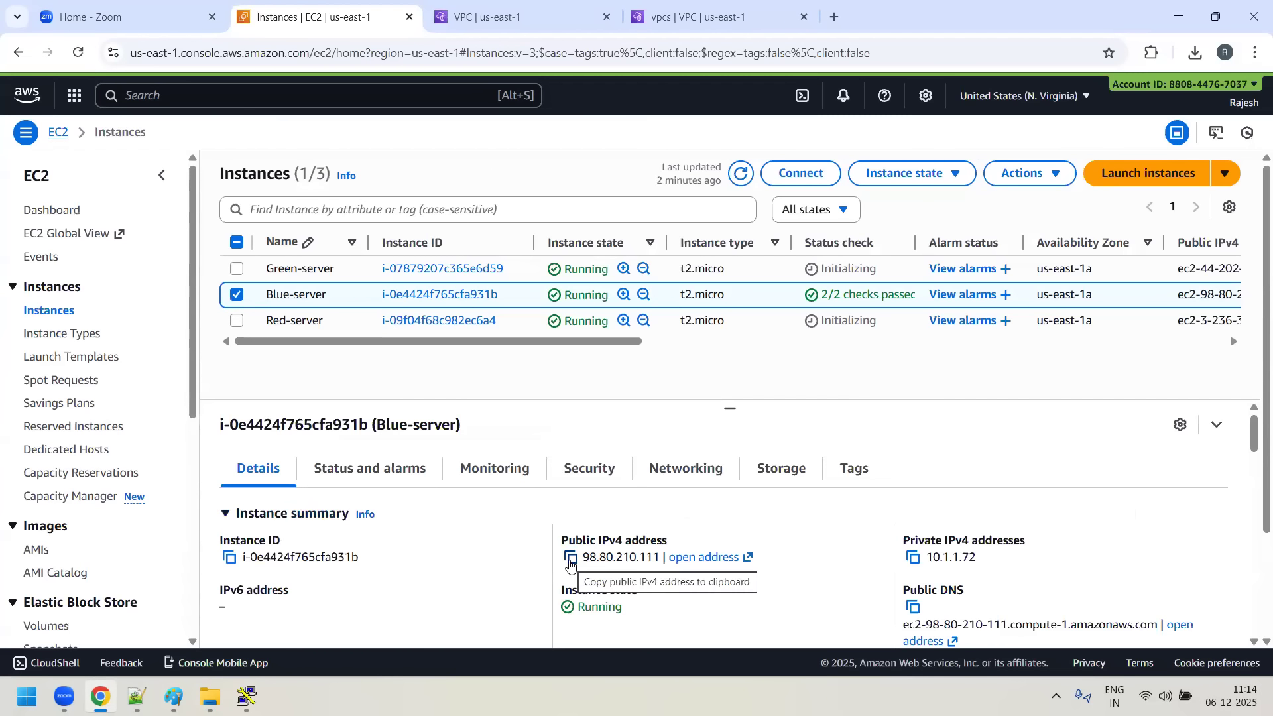
{"action": "left_click", "coordinate": [570, 563]}
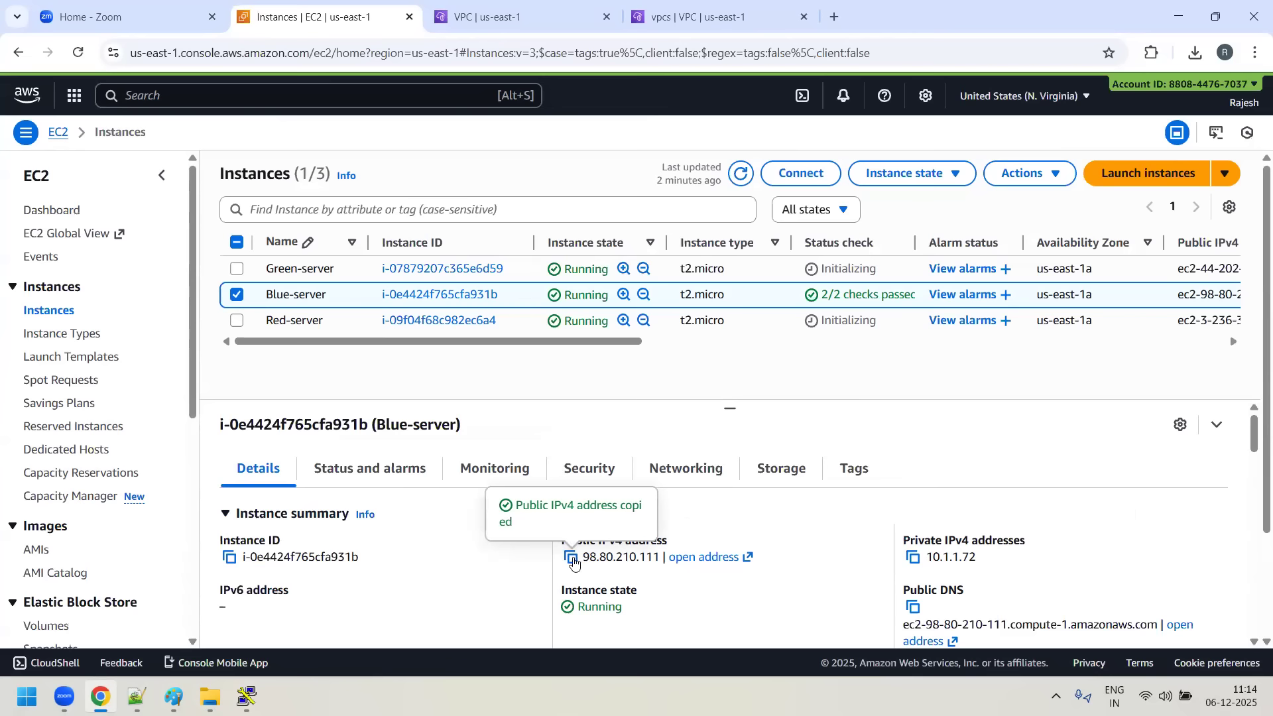
{"action": "left_click", "coordinate": [247, 697]}
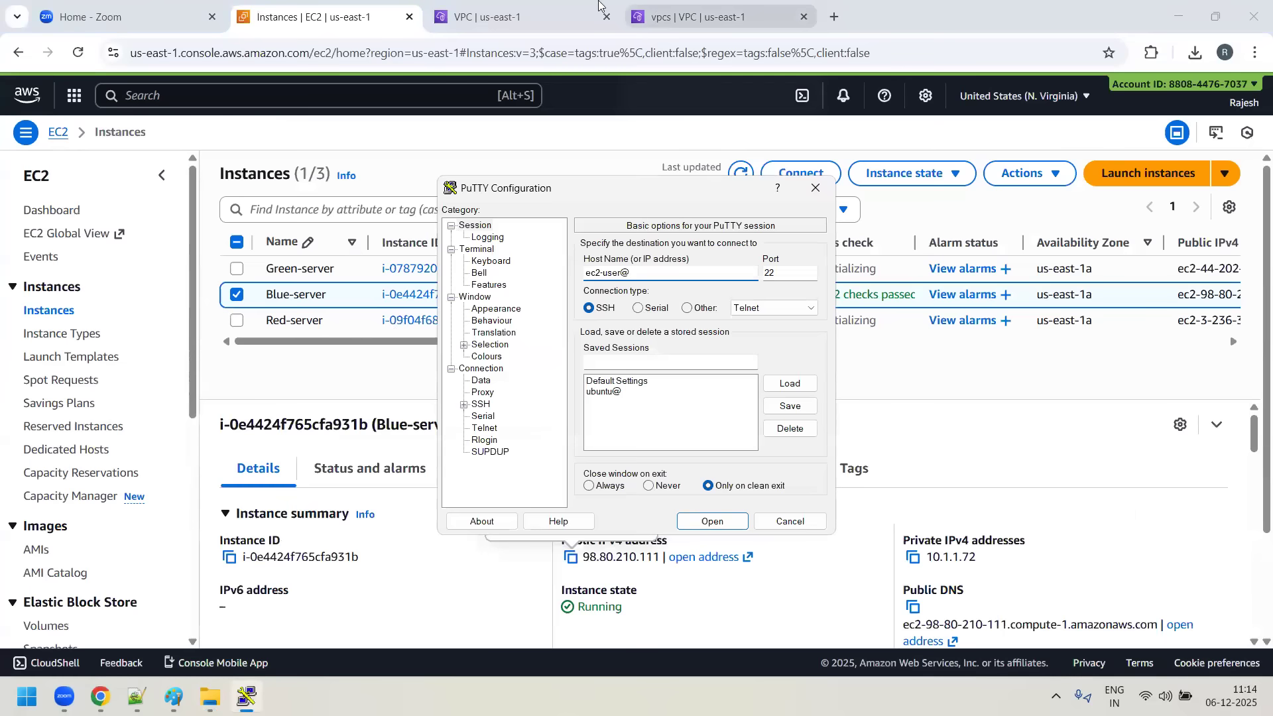
{"action": "key", "text": "ctrl+v"}
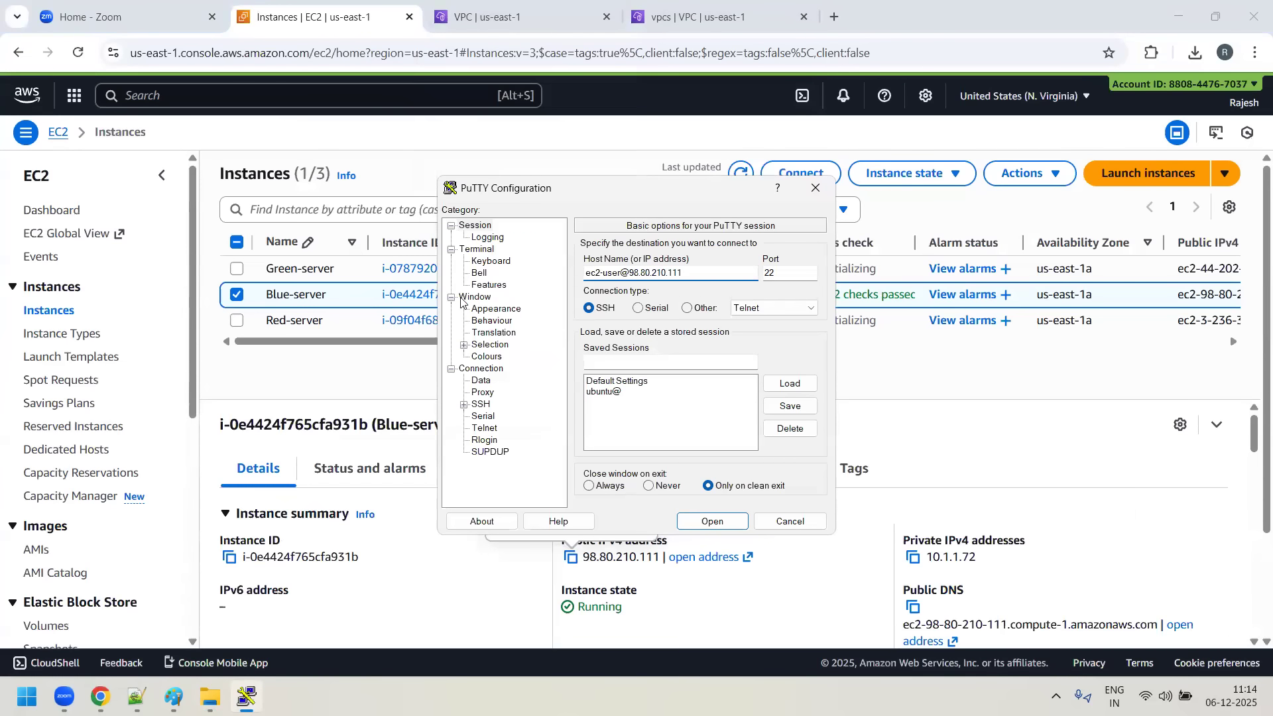
- Set the PuTTY terminal font to Courier New, bold, size 20
{"action": "left_click", "coordinate": [498, 309]}
{"action": "left_click", "coordinate": [785, 341]}
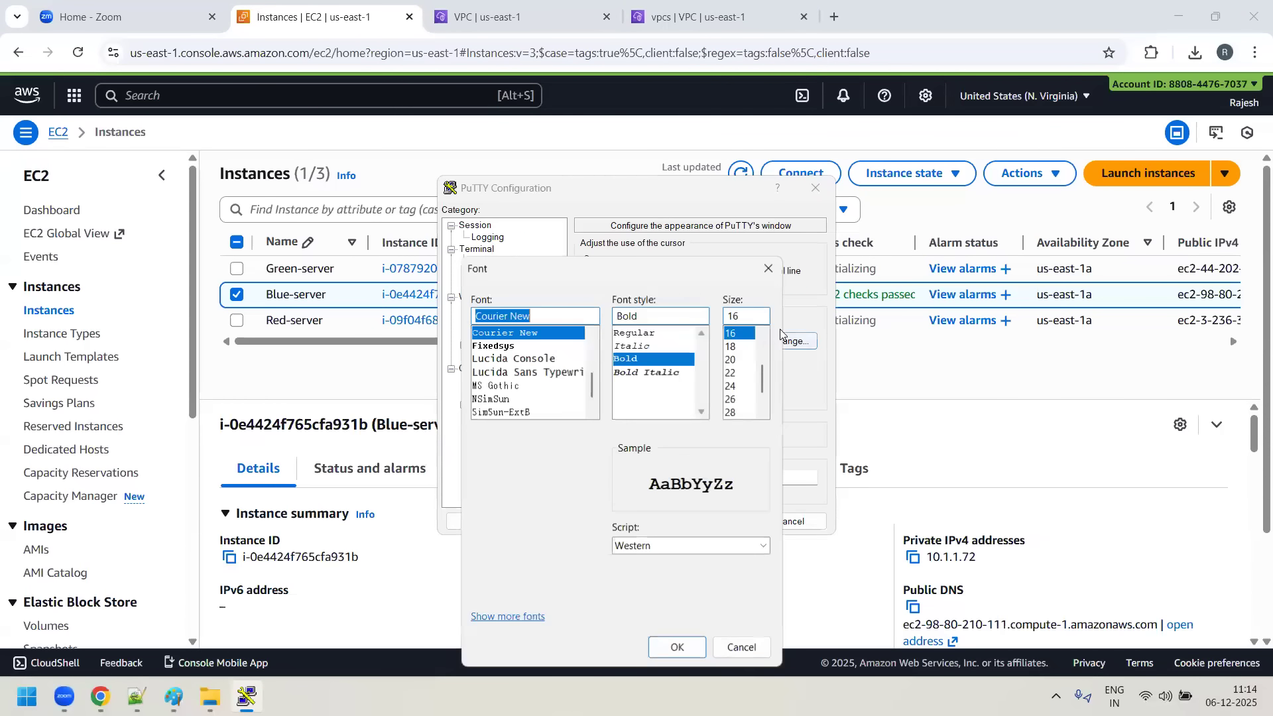
{"action": "left_click", "coordinate": [731, 359]}
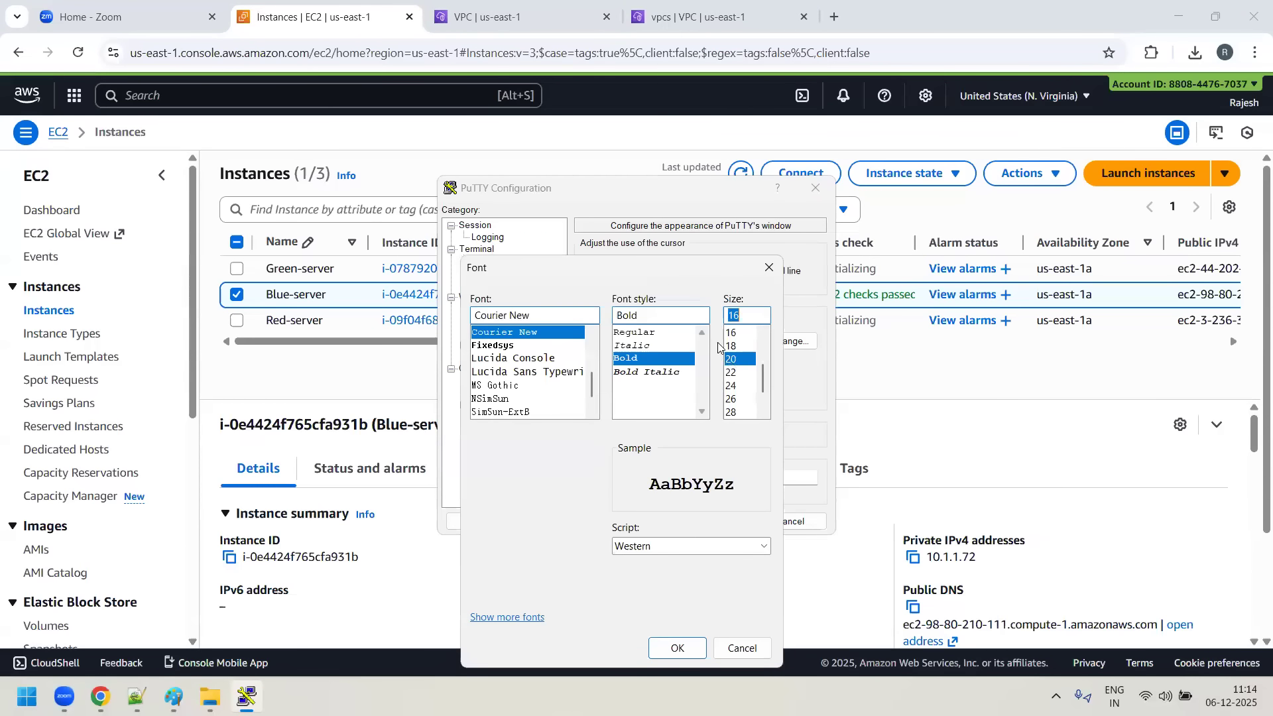
{"action": "left_click", "coordinate": [687, 653]}
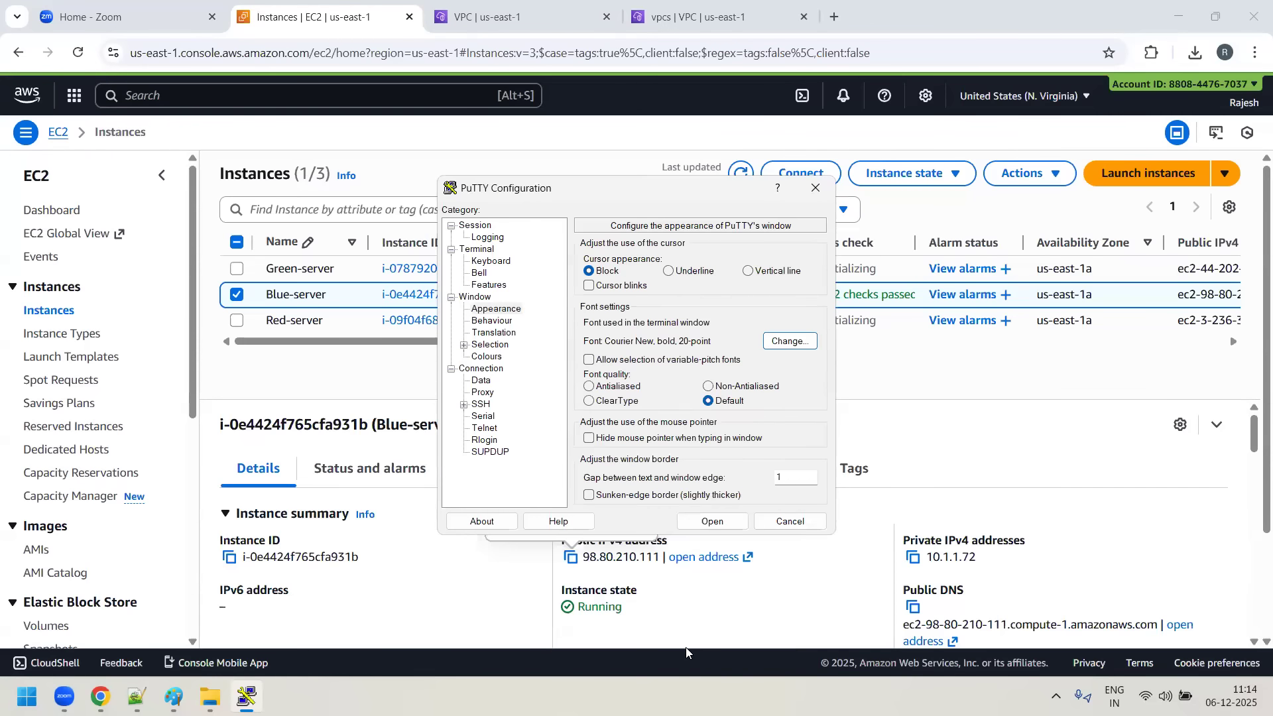
- Change the Default Foreground colour to the bright blue basic colour, RGB 0, 128, 255
{"action": "left_click", "coordinate": [477, 359]}
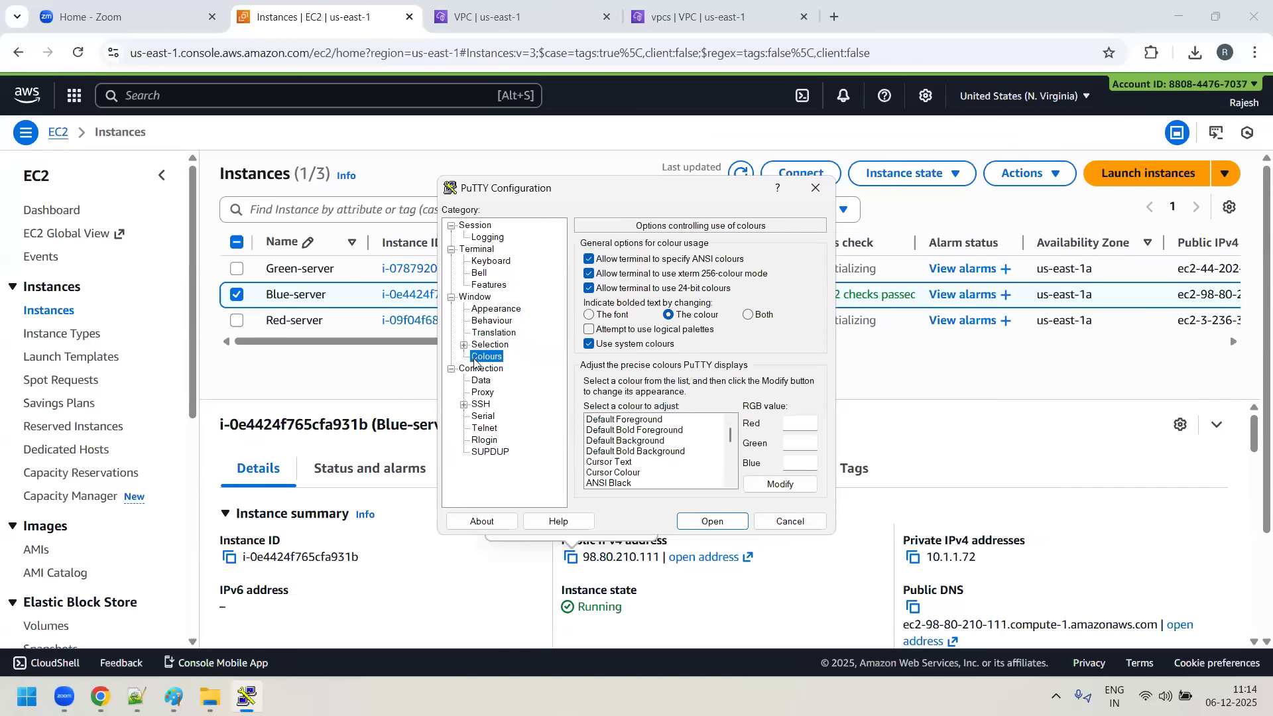
{"action": "left_click", "coordinate": [639, 420]}
{"action": "left_click", "coordinate": [780, 486]}
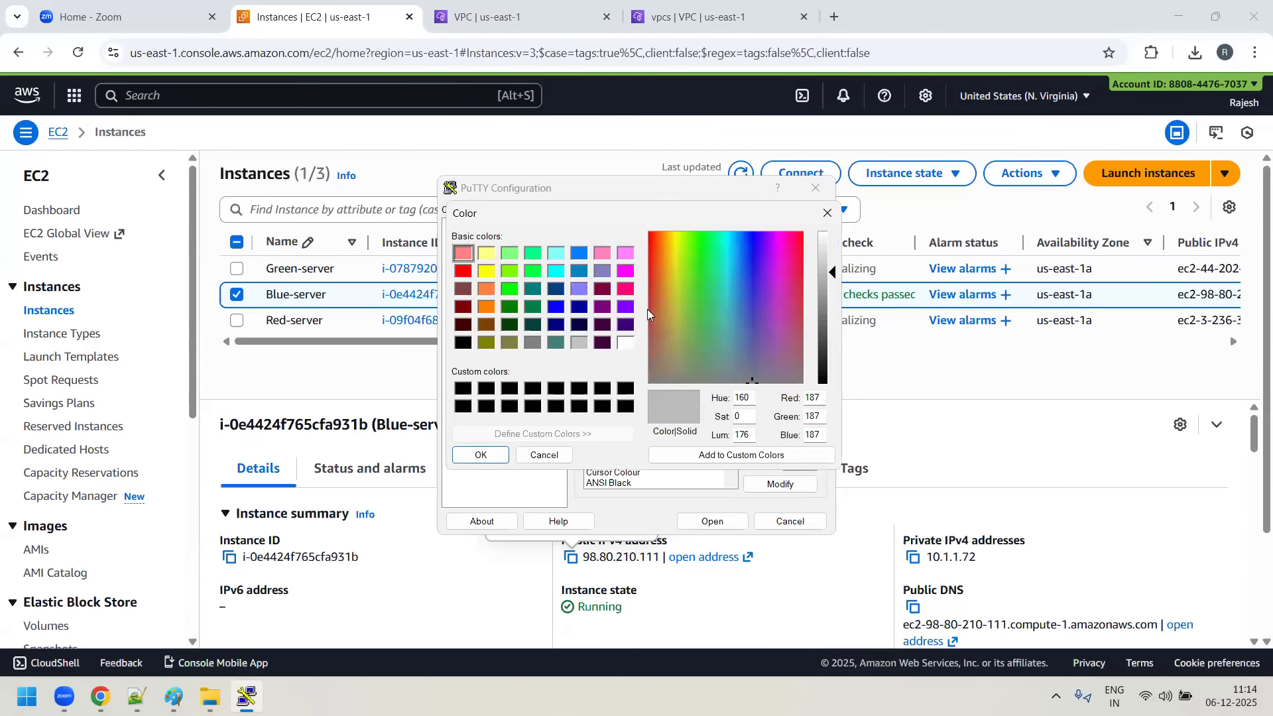
{"action": "left_click", "coordinate": [580, 253]}
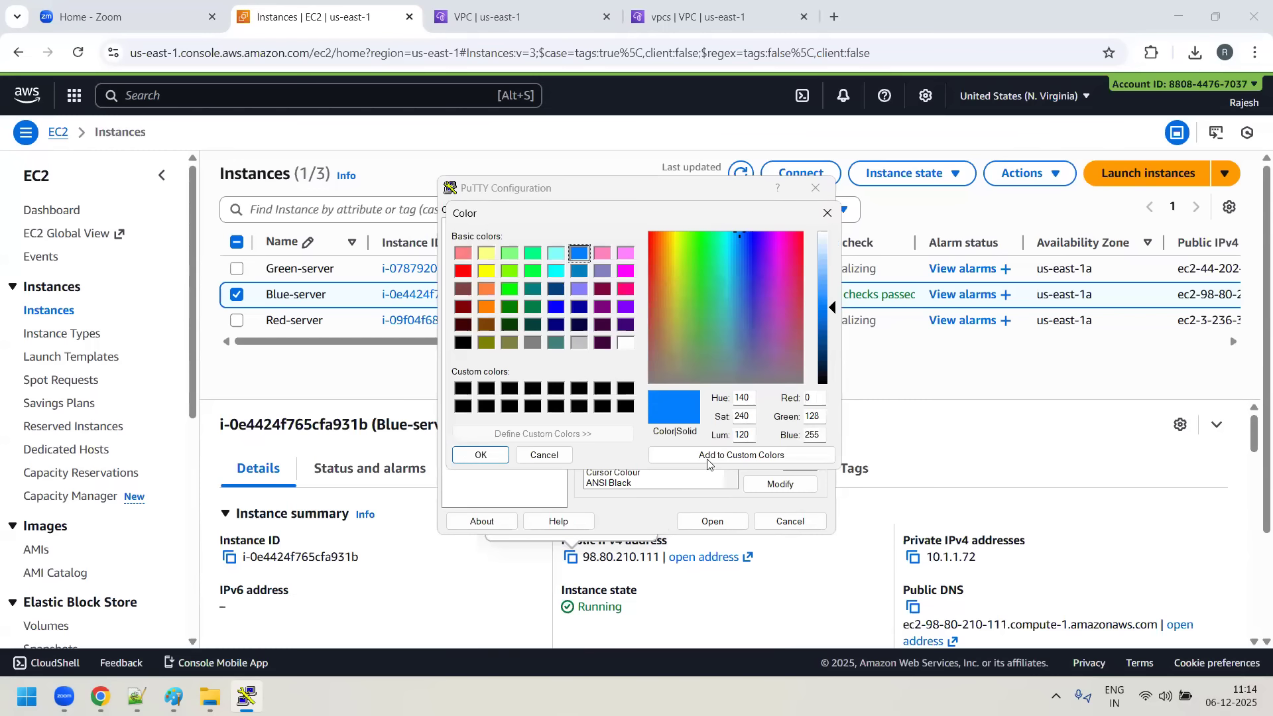
{"action": "left_click", "coordinate": [482, 455]}
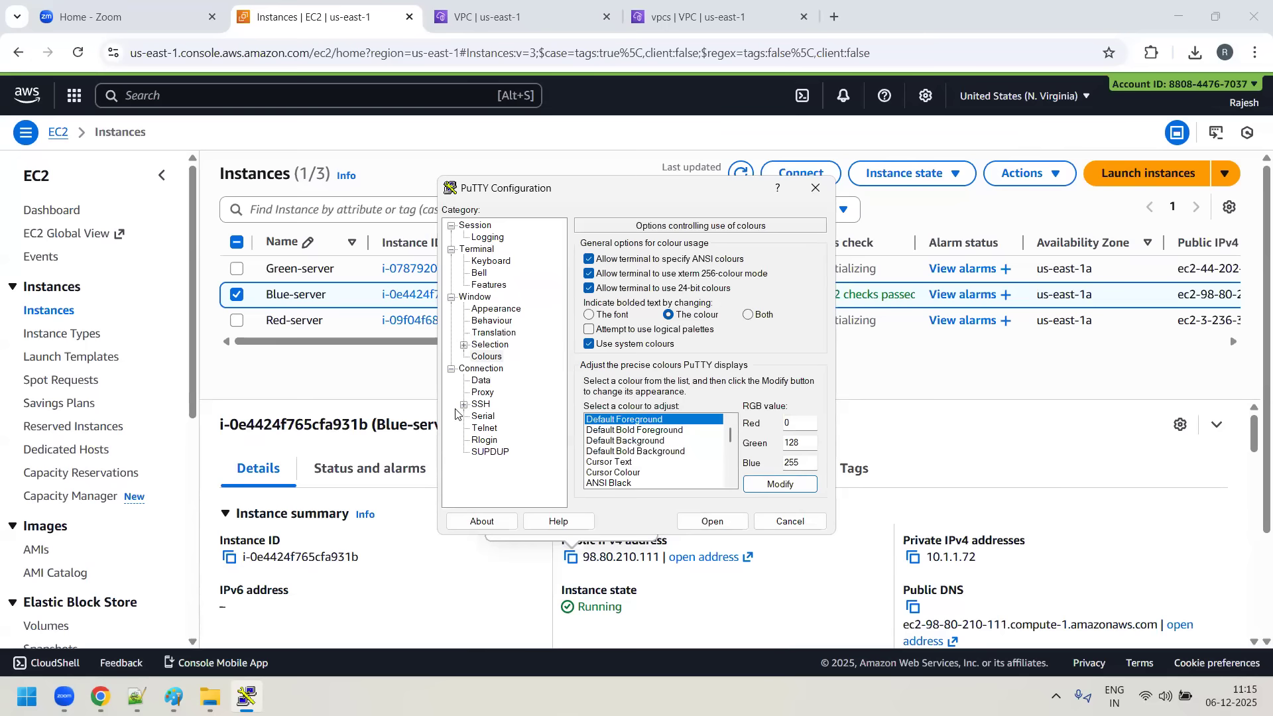
- Choose mykey.ppk from Downloads as the private key file in the SSH authentication credentials
{"action": "left_click", "coordinate": [464, 404]}
{"action": "left_click", "coordinate": [476, 452]}
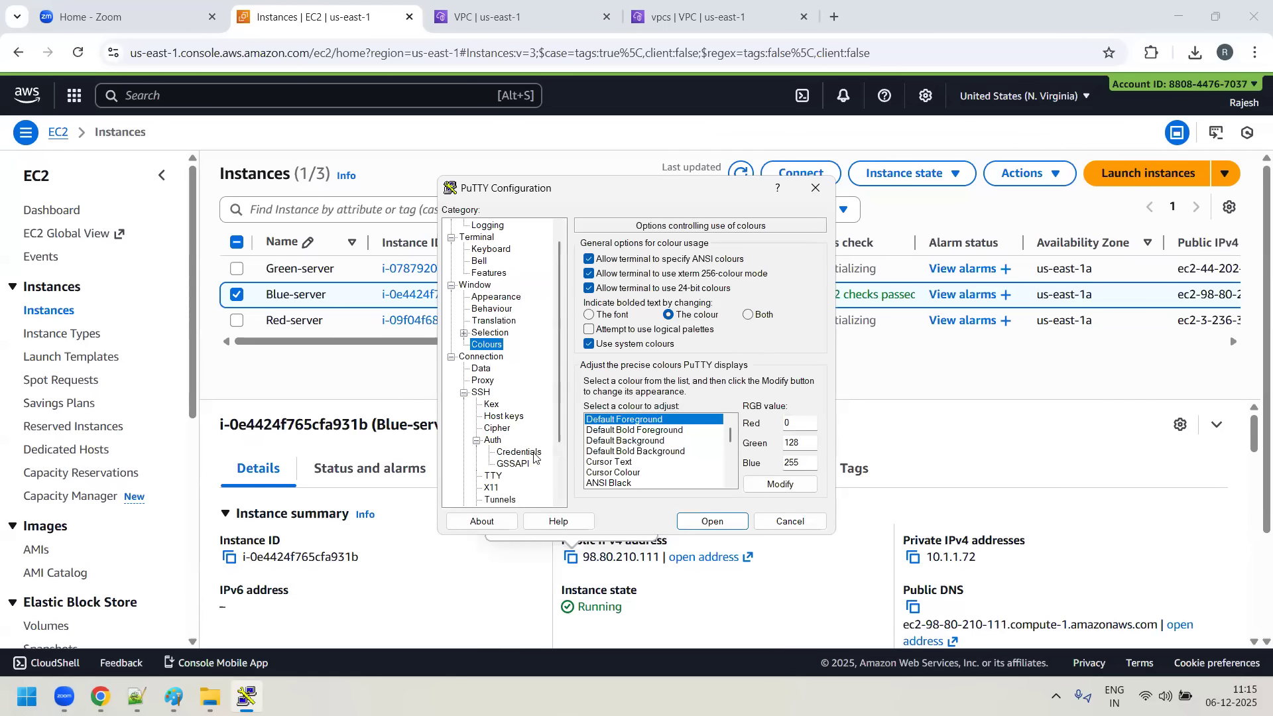
{"action": "left_click", "coordinate": [534, 453]}
{"action": "left_click", "coordinate": [789, 275]}
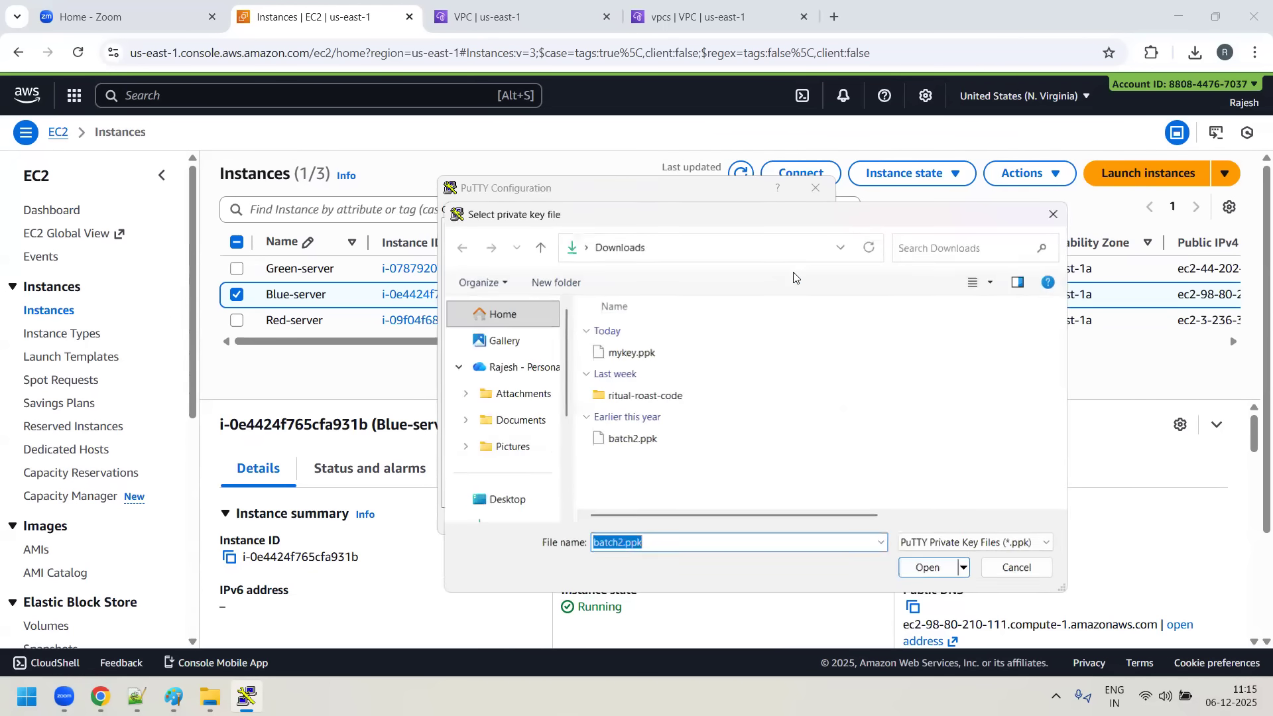
{"action": "left_click", "coordinate": [634, 355]}
{"action": "left_click", "coordinate": [930, 568]}
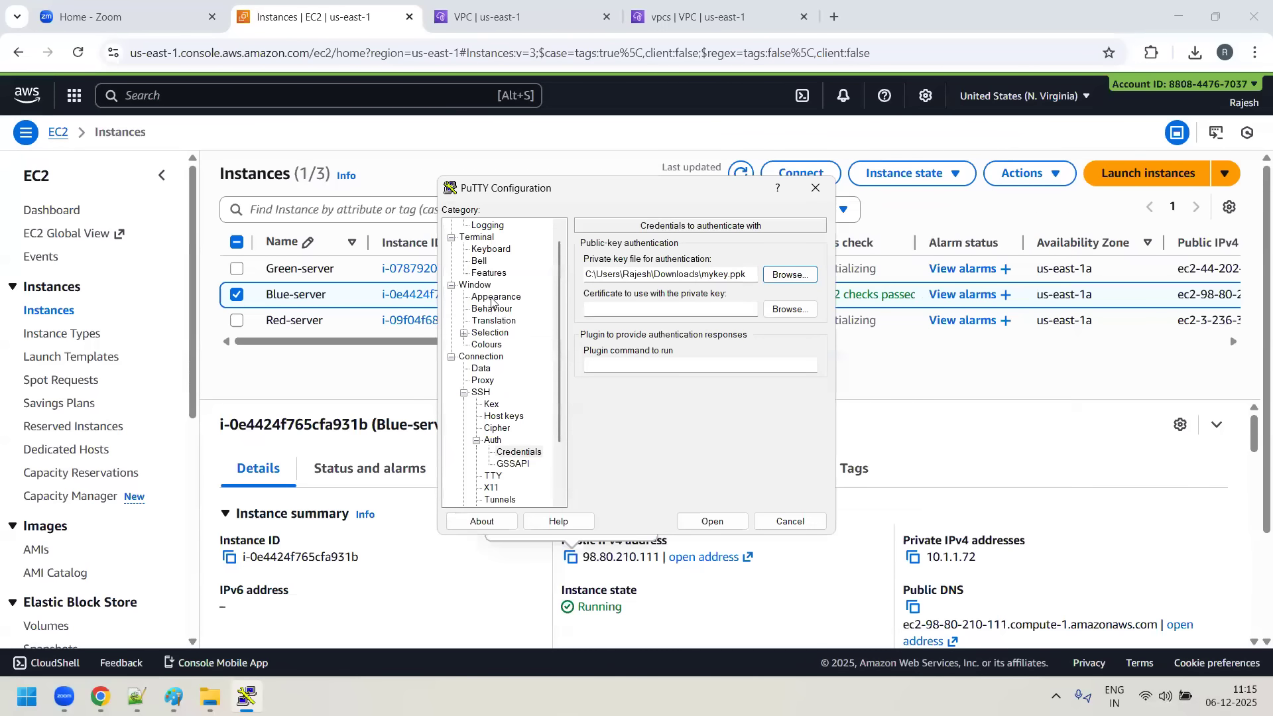
- Open the SSH session to Blue-server, accept its host key, and maximize the terminal window
{"action": "scroll", "coordinate": [492, 301], "scroll_direction": "up", "scroll_amount": 1}
{"action": "left_click", "coordinate": [476, 225]}
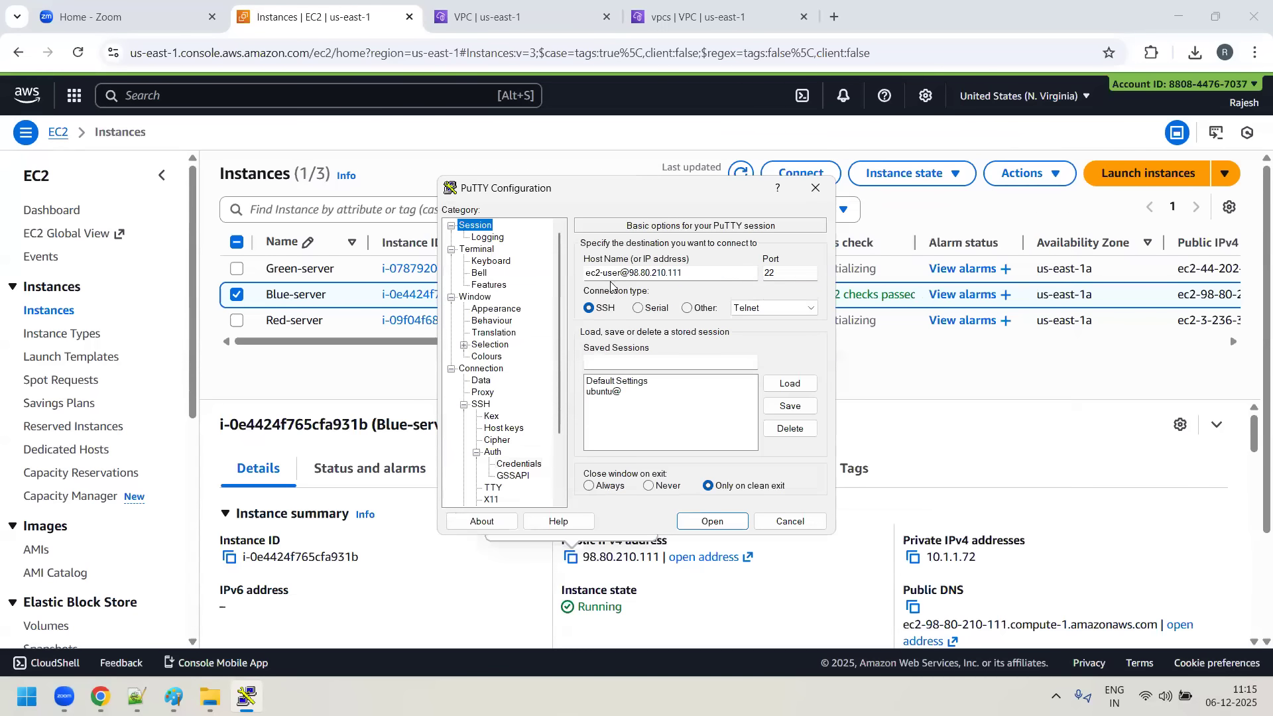
{"action": "left_click", "coordinate": [710, 522]}
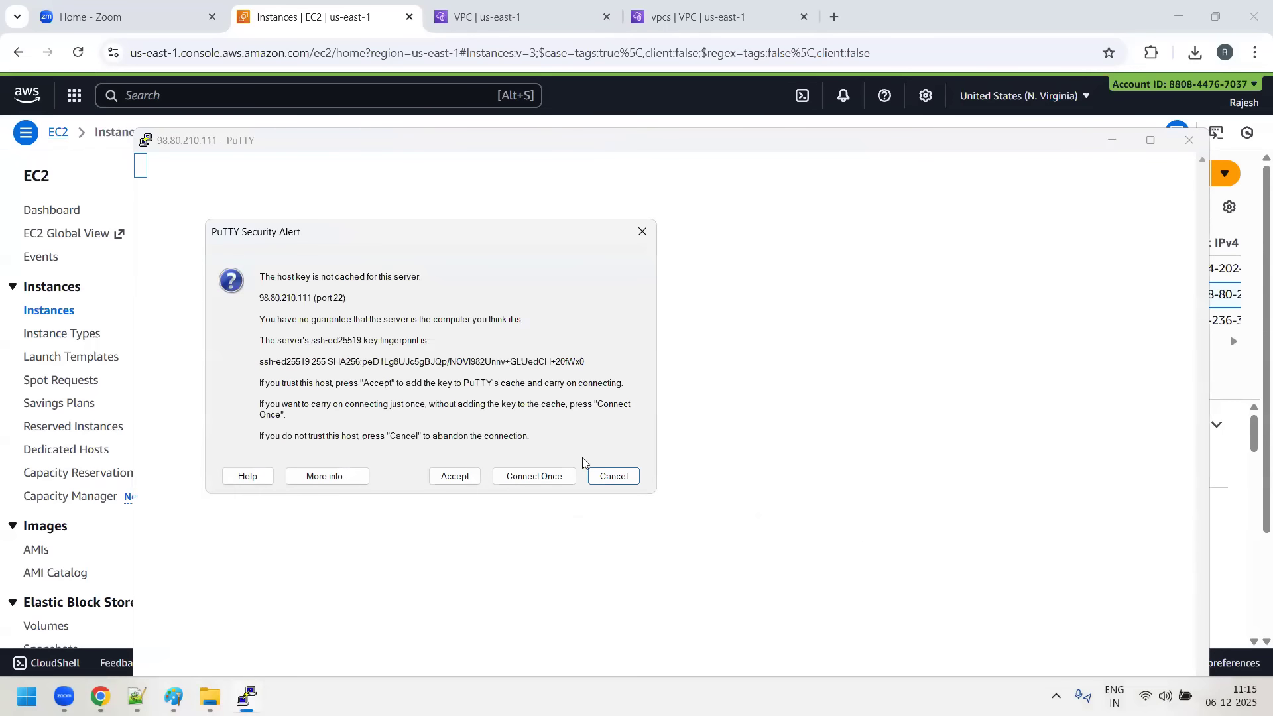
{"action": "left_click", "coordinate": [455, 476]}
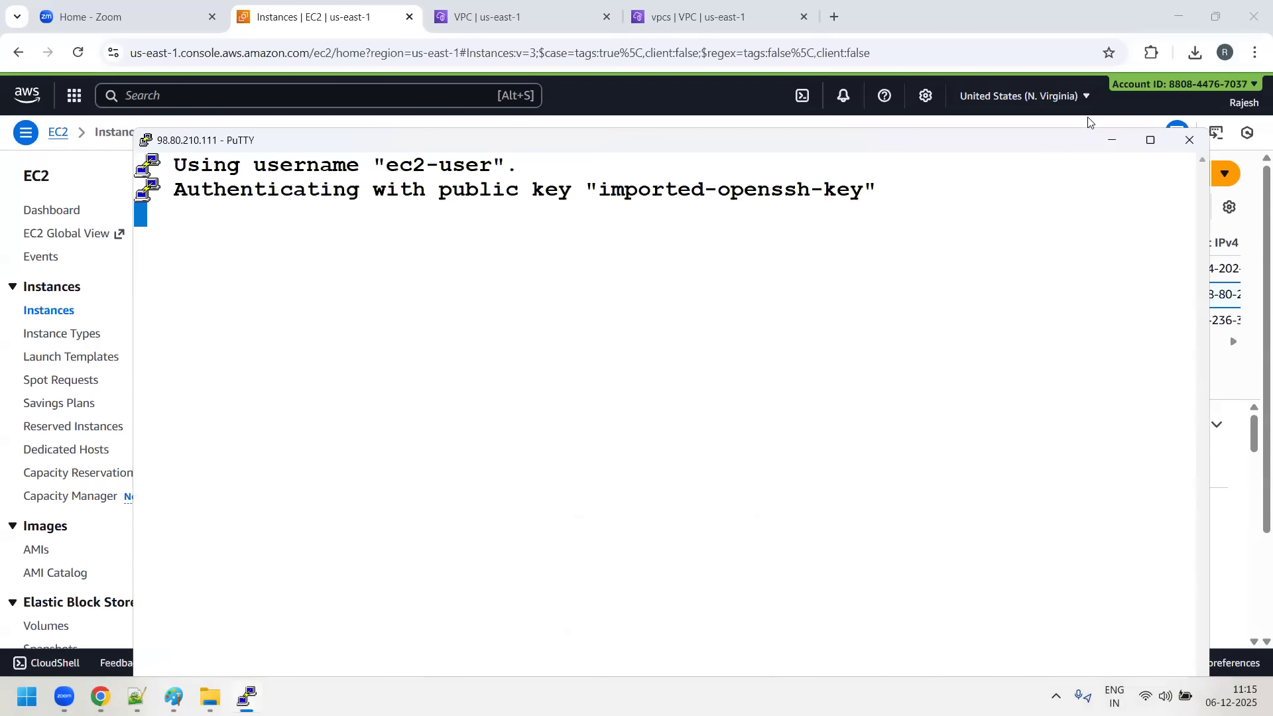
{"action": "left_click", "coordinate": [1150, 140]}
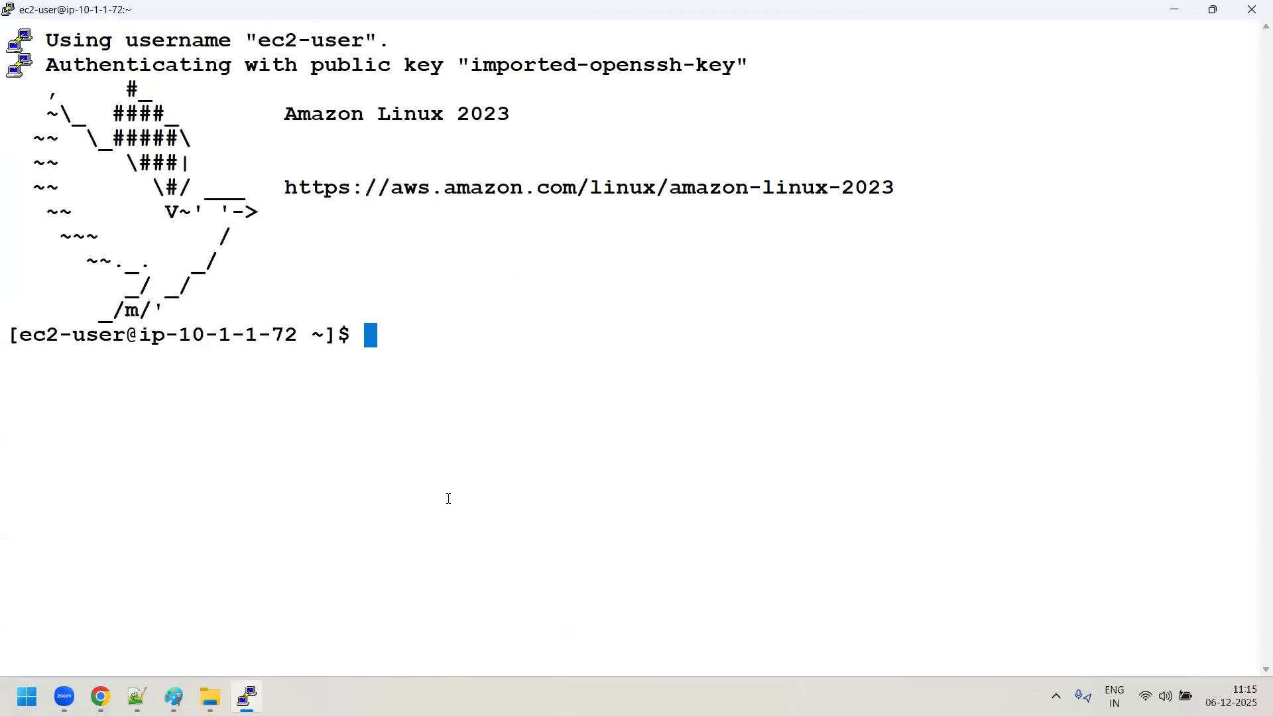
- Switch to root with sudo su -, clear the terminal, and list the home directory with ls
{"action": "type", "text": "sudo su -"}
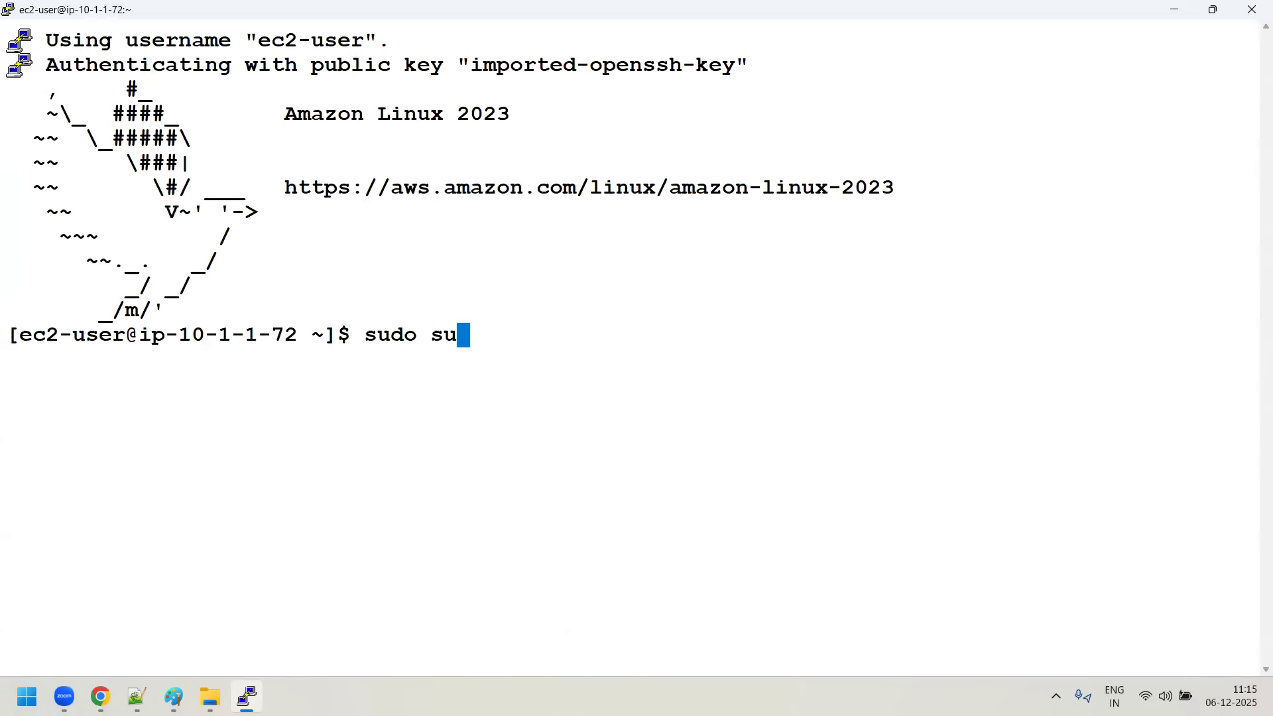
{"action": "key", "text": "Return"}
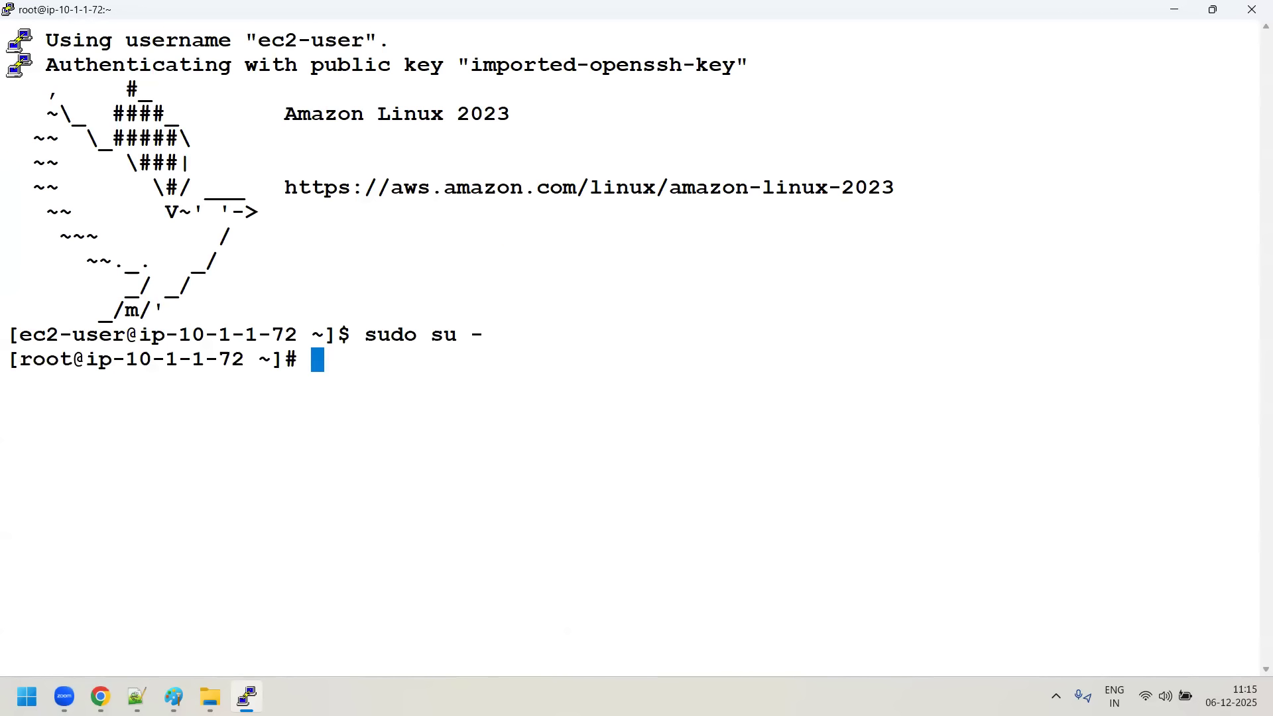
{"action": "key", "text": "ctrl+l"}
{"action": "type", "text": "ls"}
{"action": "key", "text": "Return"}
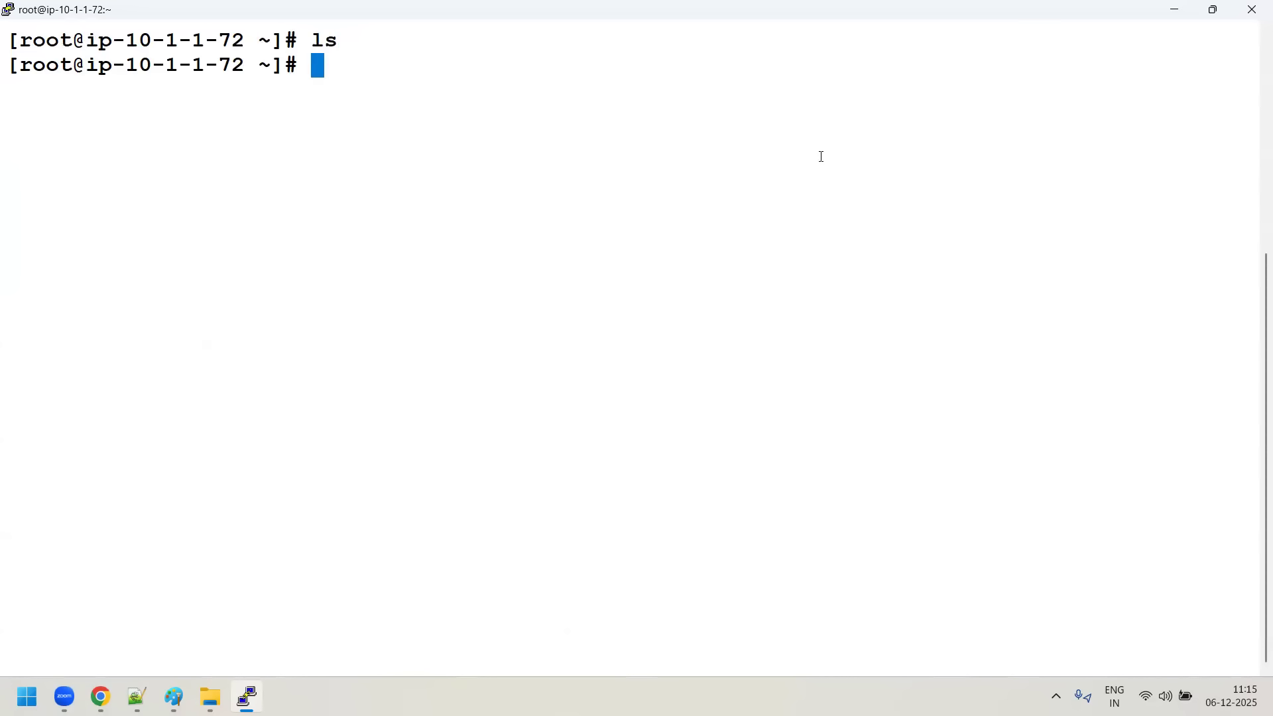
- Reconfigure the running session's colours to ignore system colours, keeping the Default Foreground at RGB 0, 128, 255, and apply the settings
{"action": "right_click", "coordinate": [466, 12]}
{"action": "left_click", "coordinate": [547, 239]}
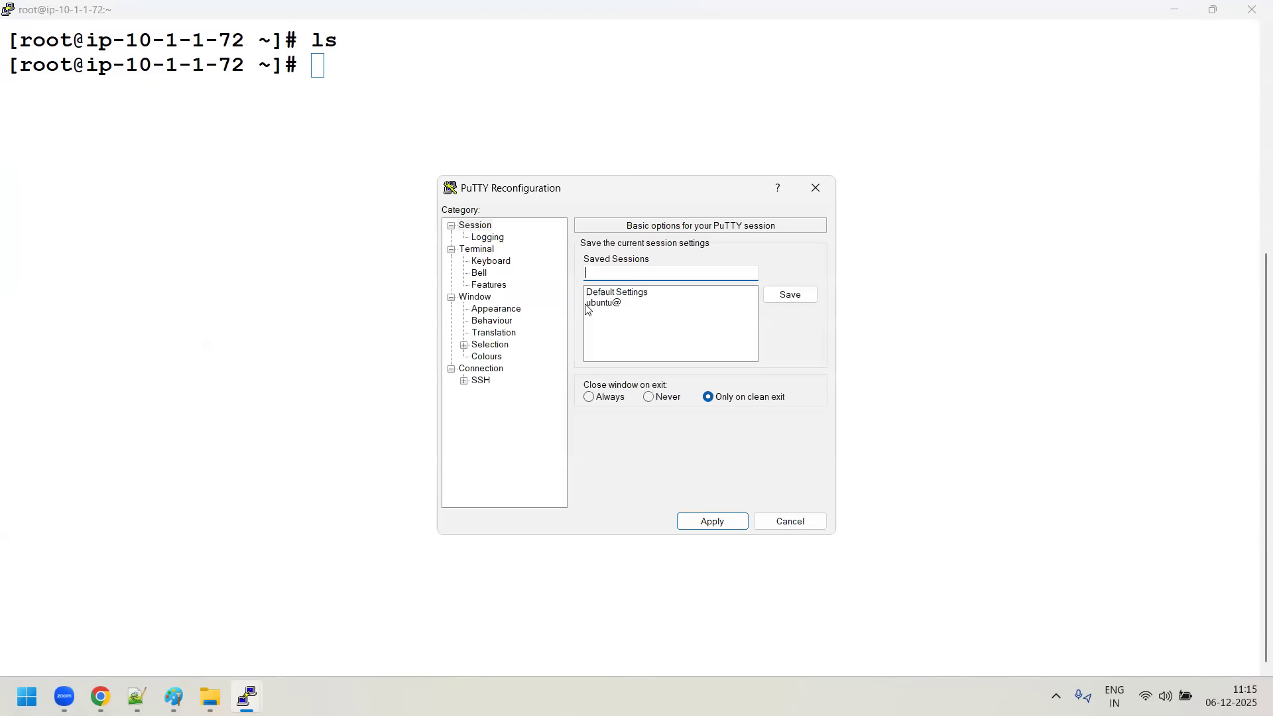
{"action": "left_click", "coordinate": [481, 368]}
{"action": "left_click", "coordinate": [484, 357]}
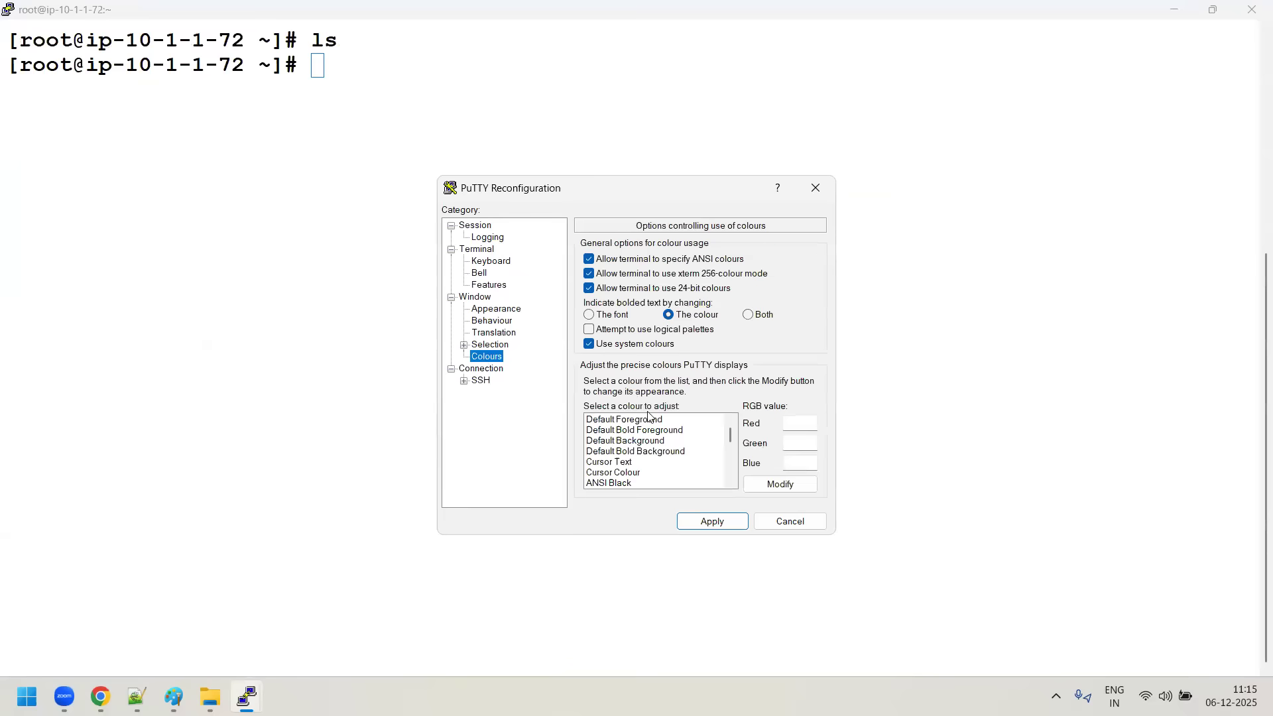
{"action": "left_click", "coordinate": [779, 486]}
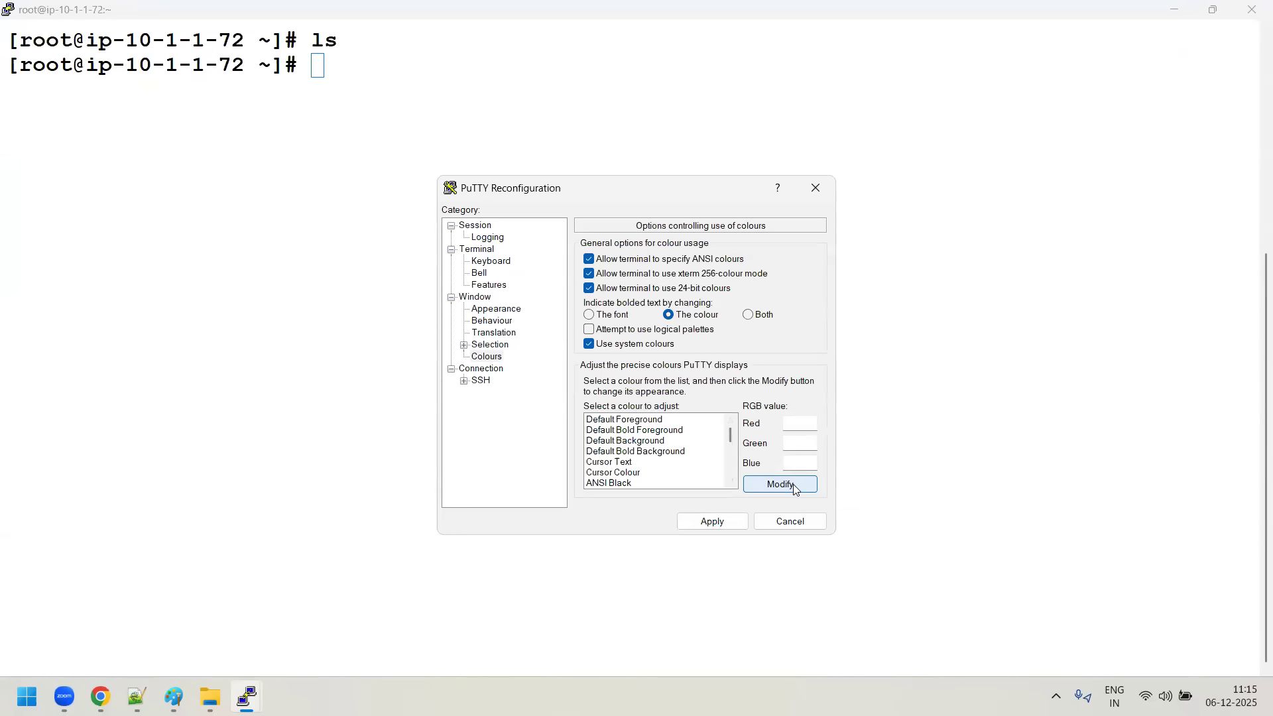
{"action": "left_click", "coordinate": [642, 417]}
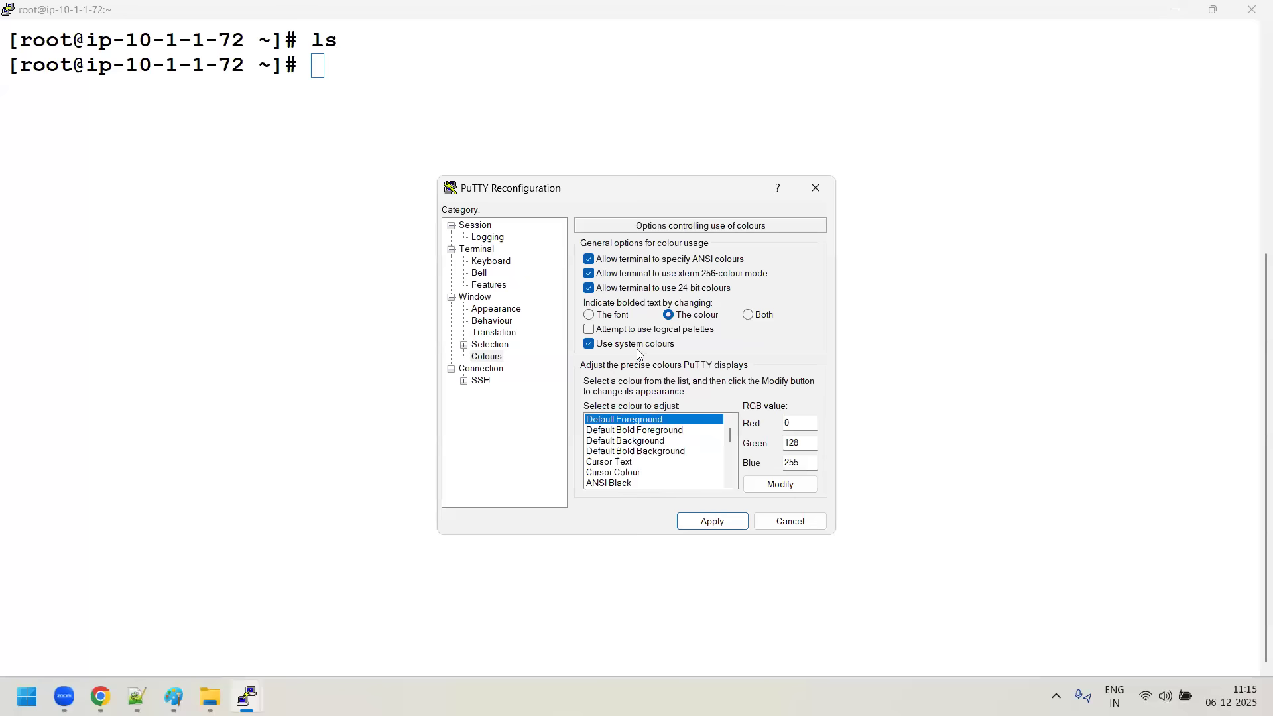
{"action": "left_click", "coordinate": [780, 484]}
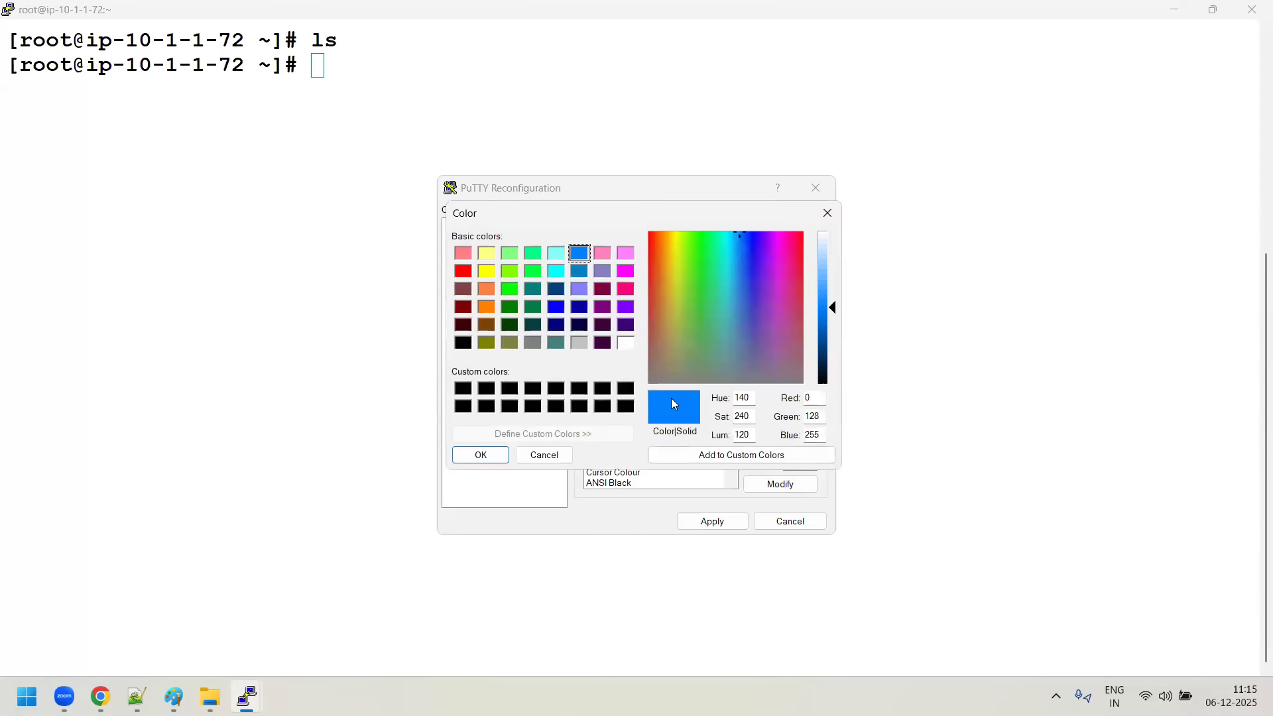
{"action": "left_click", "coordinate": [501, 455]}
{"action": "left_click", "coordinate": [690, 520]}
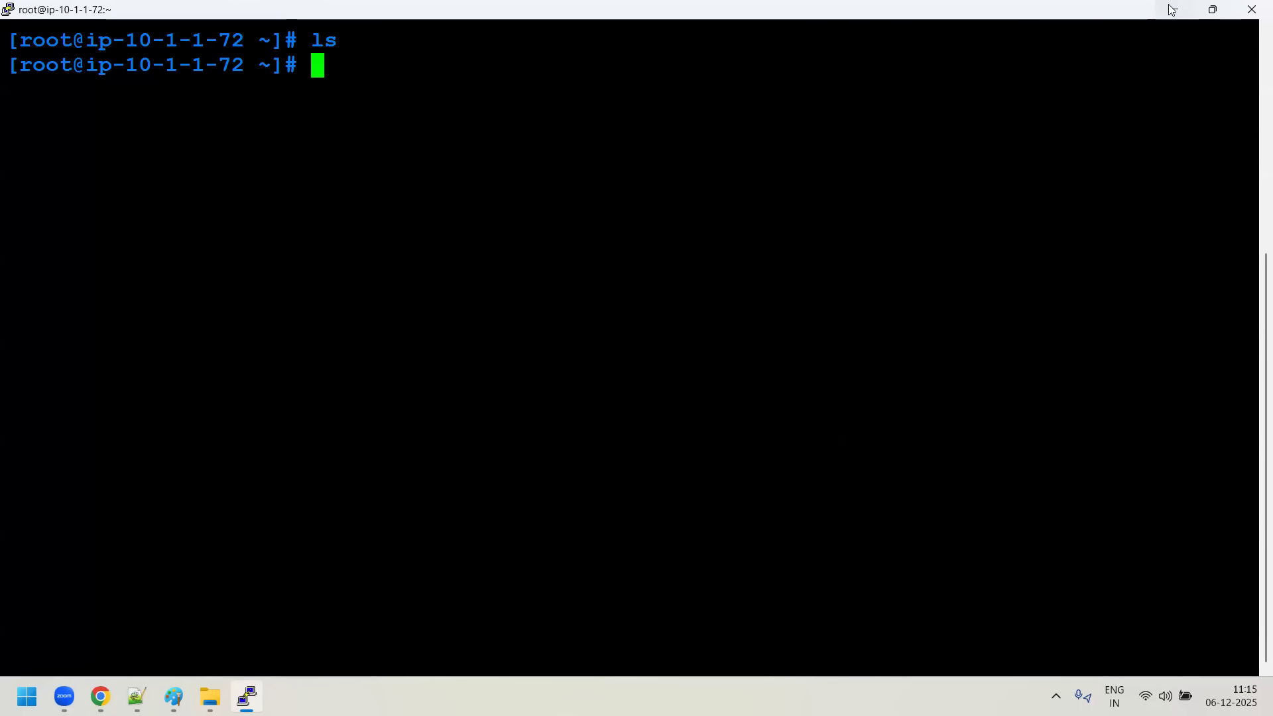
- Switch to the EC2 console, select only Green-server, and copy its public IPv4 address
{"action": "key", "text": "alt+Tab"}
{"action": "left_click", "coordinate": [237, 294]}
{"action": "left_click", "coordinate": [237, 269]}
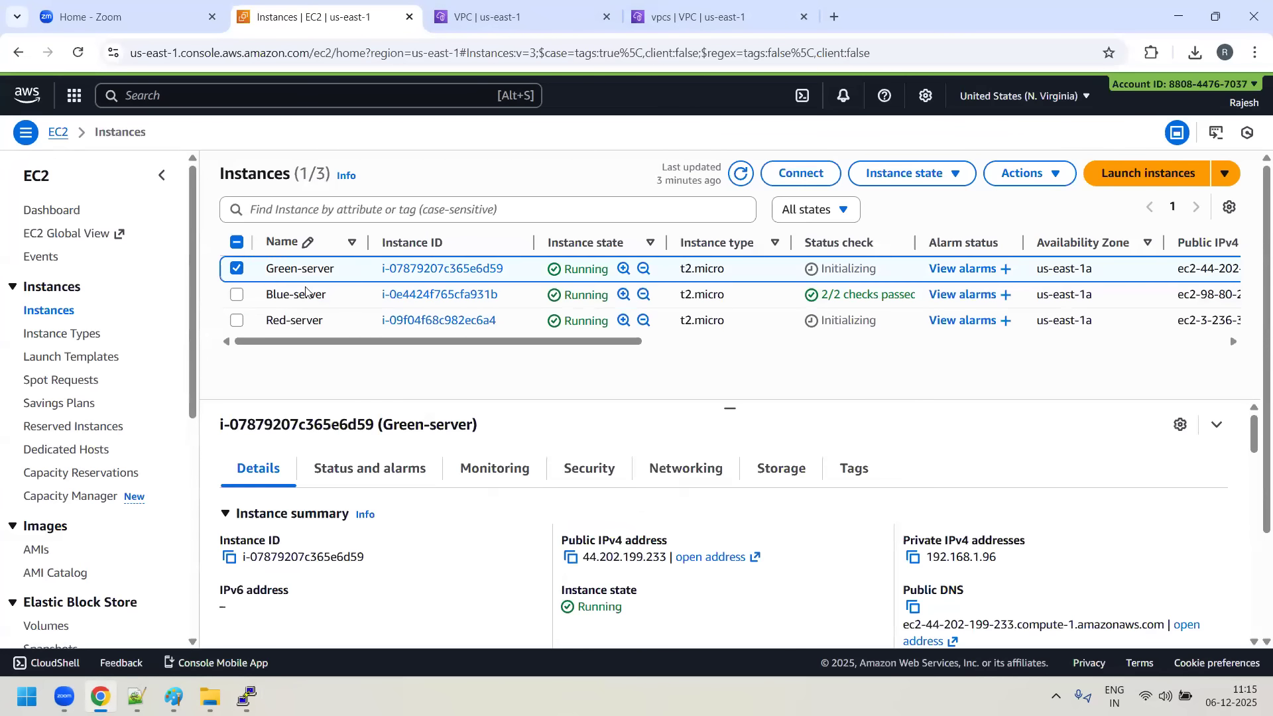
{"action": "left_click", "coordinate": [572, 559]}
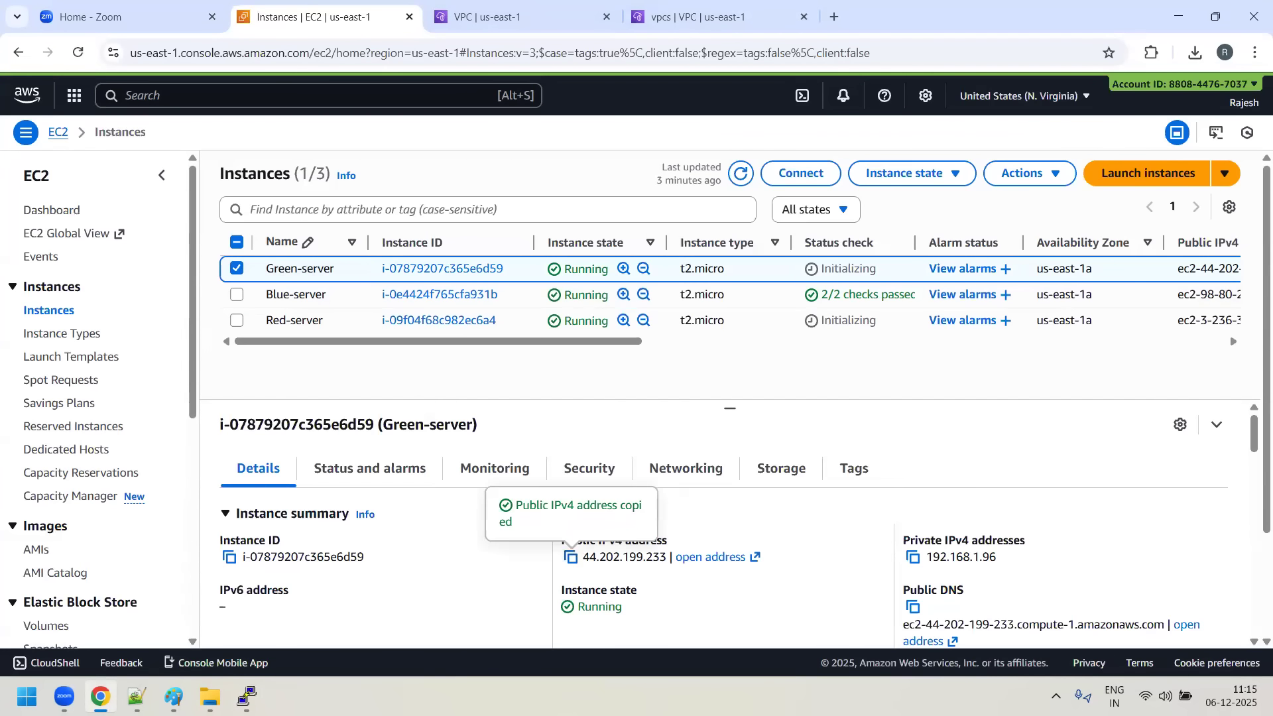
- Launch another PuTTY configuration window from putty.exe in Downloads and minimize the file window
{"action": "left_click", "coordinate": [210, 697]}
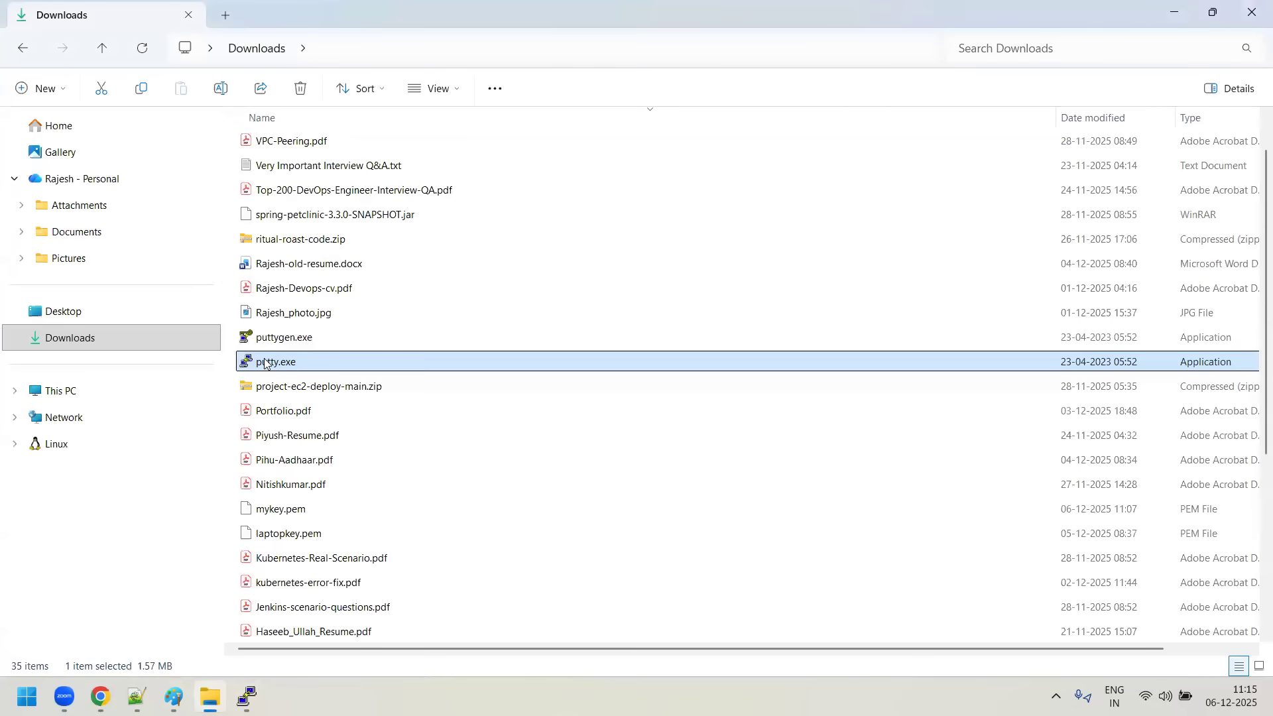
{"action": "double_click", "coordinate": [247, 360]}
{"action": "left_click", "coordinate": [1174, 12]}
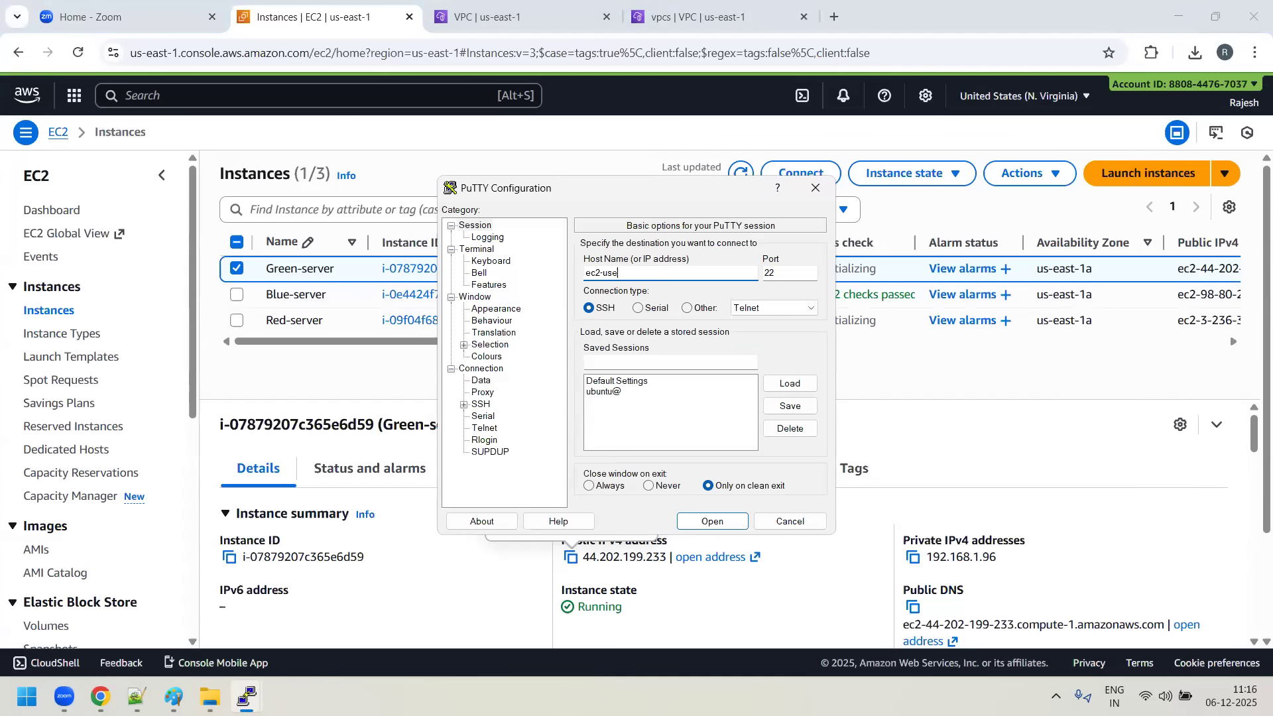
{"action": "type", "text": "ec2-user@"}
{"action": "key", "text": "ctrl+v"}
{"action": "left_click", "coordinate": [496, 309]}
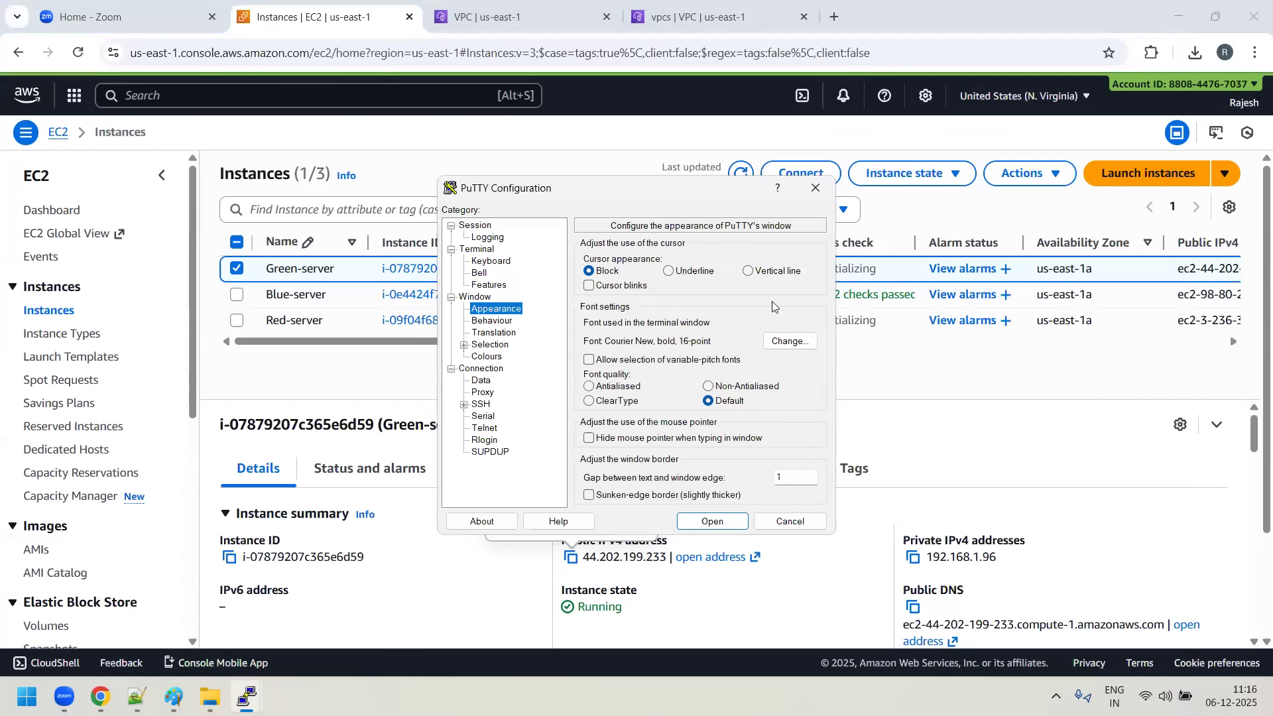
{"action": "left_click", "coordinate": [795, 344]}
{"action": "left_click", "coordinate": [737, 346]}
{"action": "left_click", "coordinate": [688, 648]}
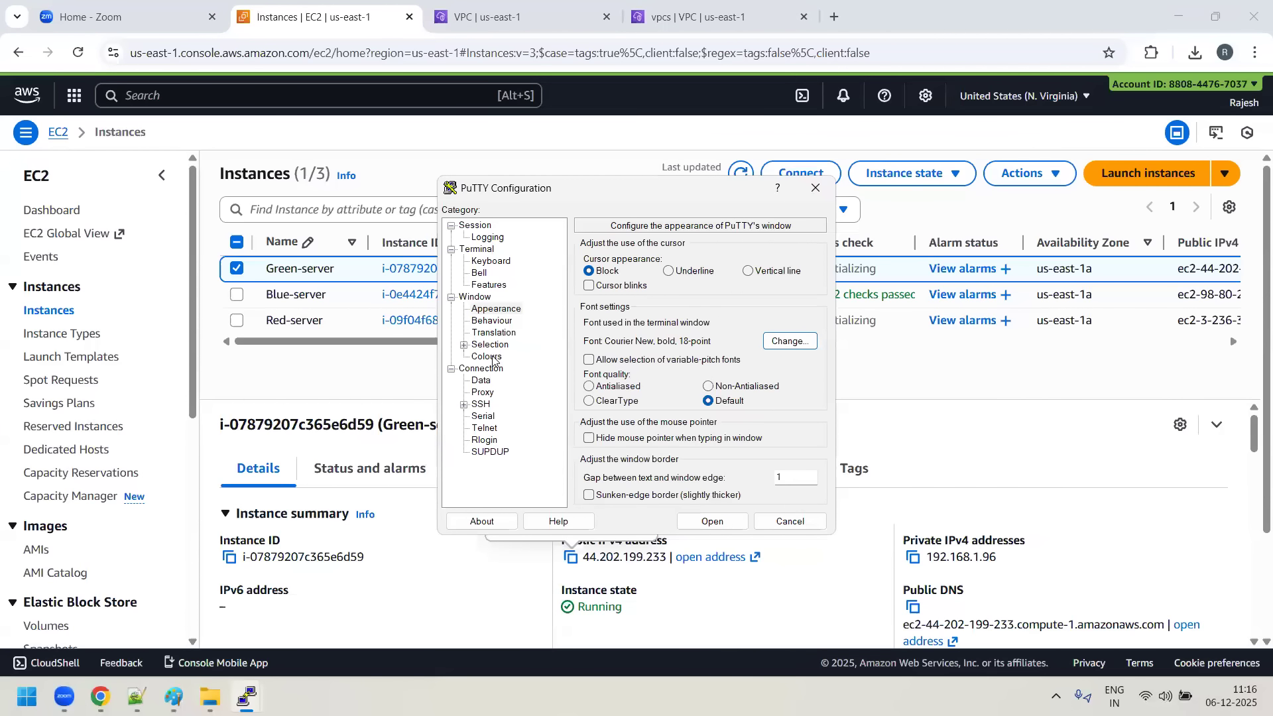
- Turn off the use of system colours and set the Default Foreground to light green, RGB 128, 255, 128
{"action": "left_click", "coordinate": [492, 357]}
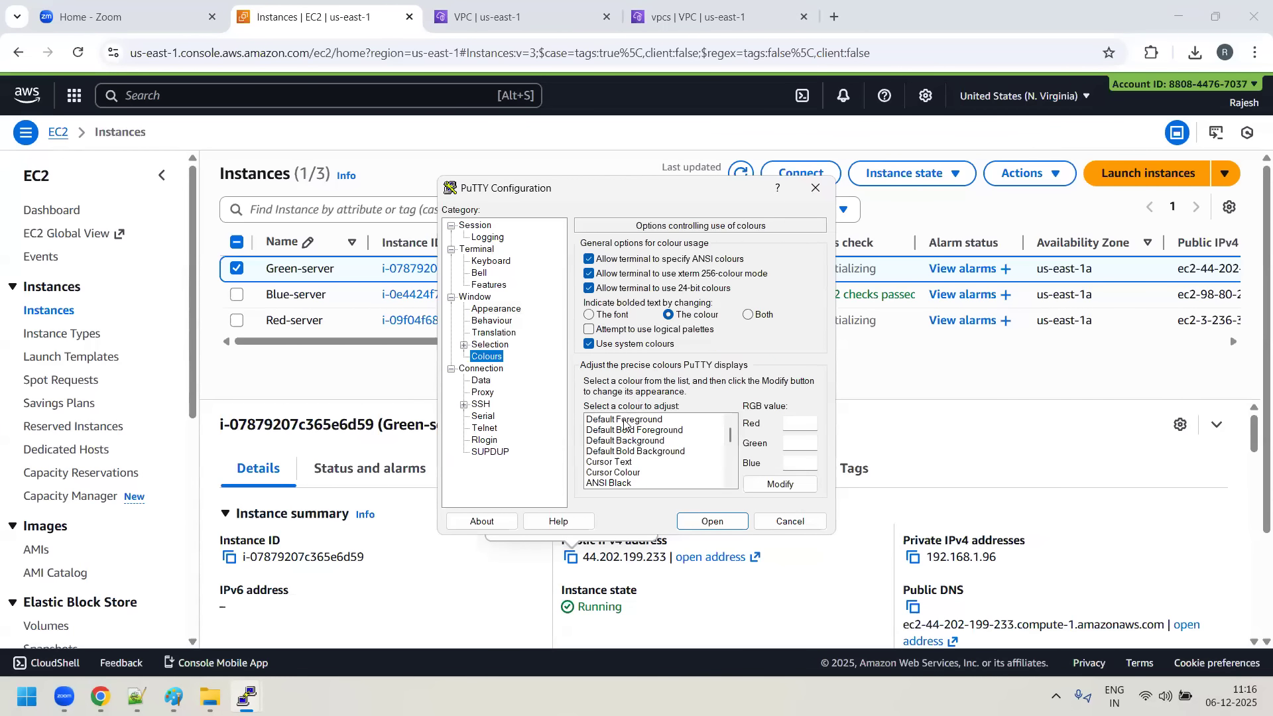
{"action": "left_click", "coordinate": [781, 485]}
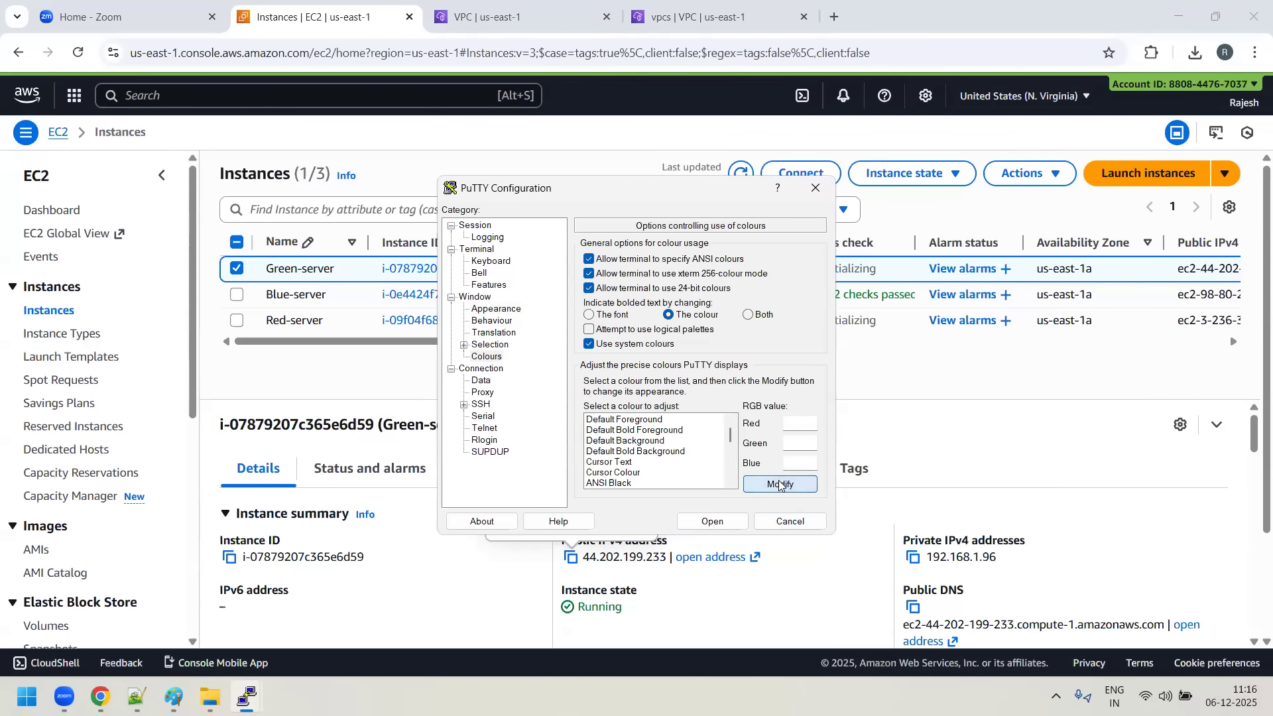
{"action": "left_click", "coordinate": [622, 420]}
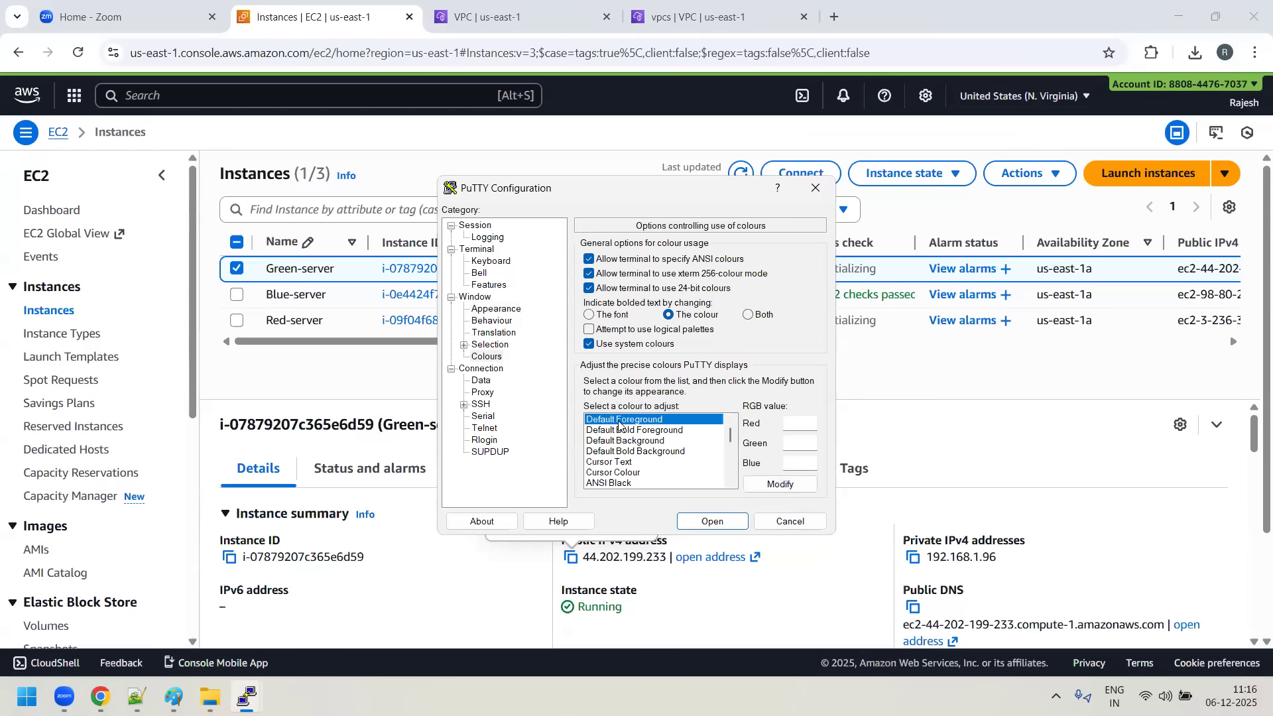
{"action": "left_click", "coordinate": [625, 344]}
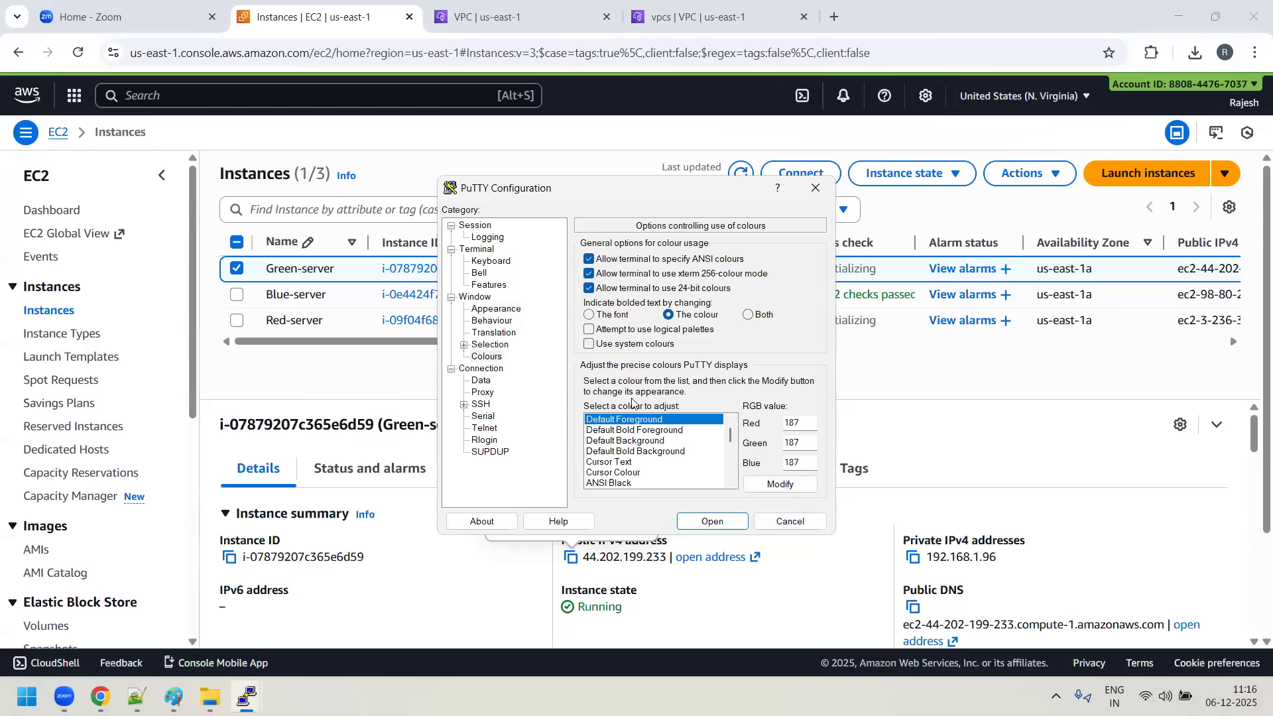
{"action": "left_click", "coordinate": [780, 485]}
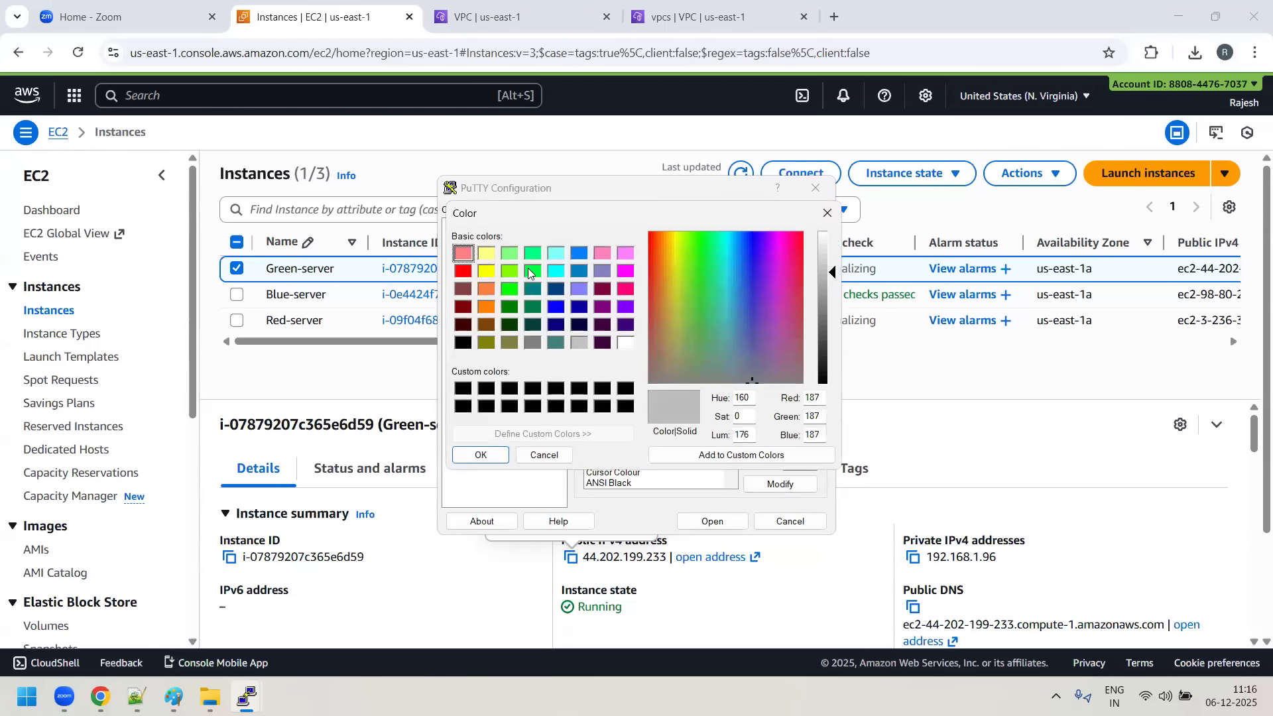
{"action": "left_click", "coordinate": [509, 254]}
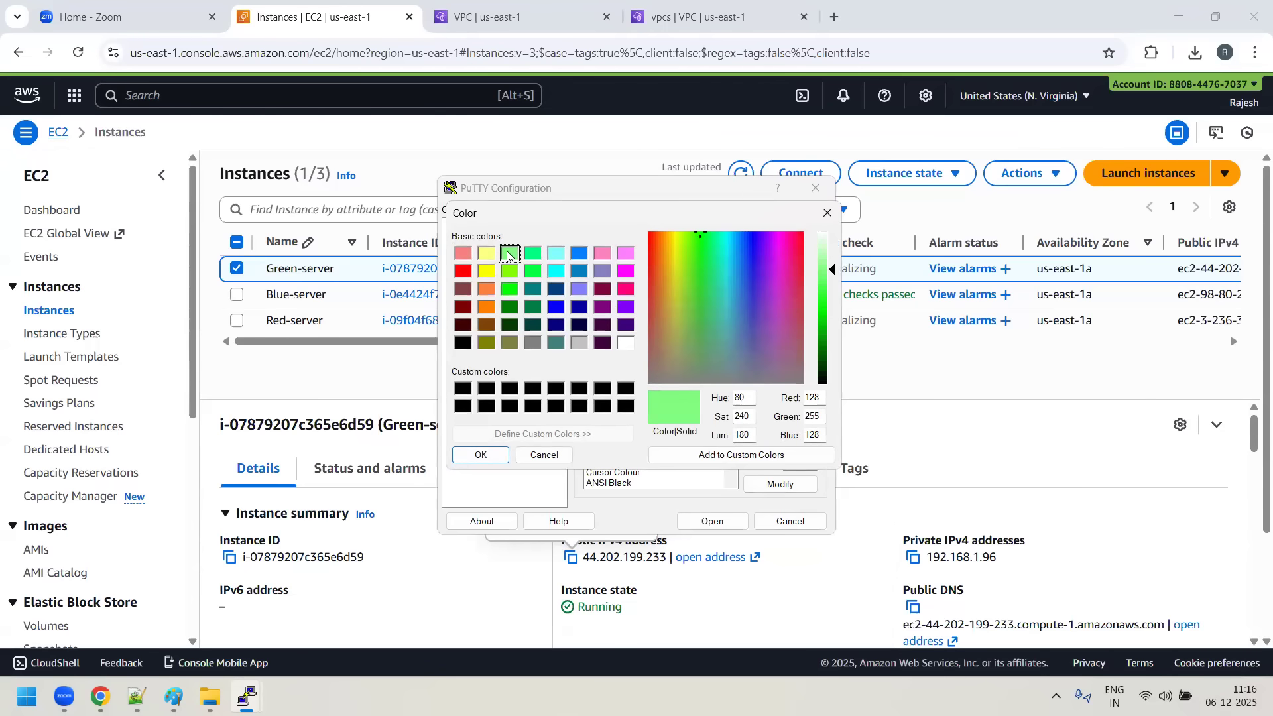
{"action": "left_click", "coordinate": [464, 455]}
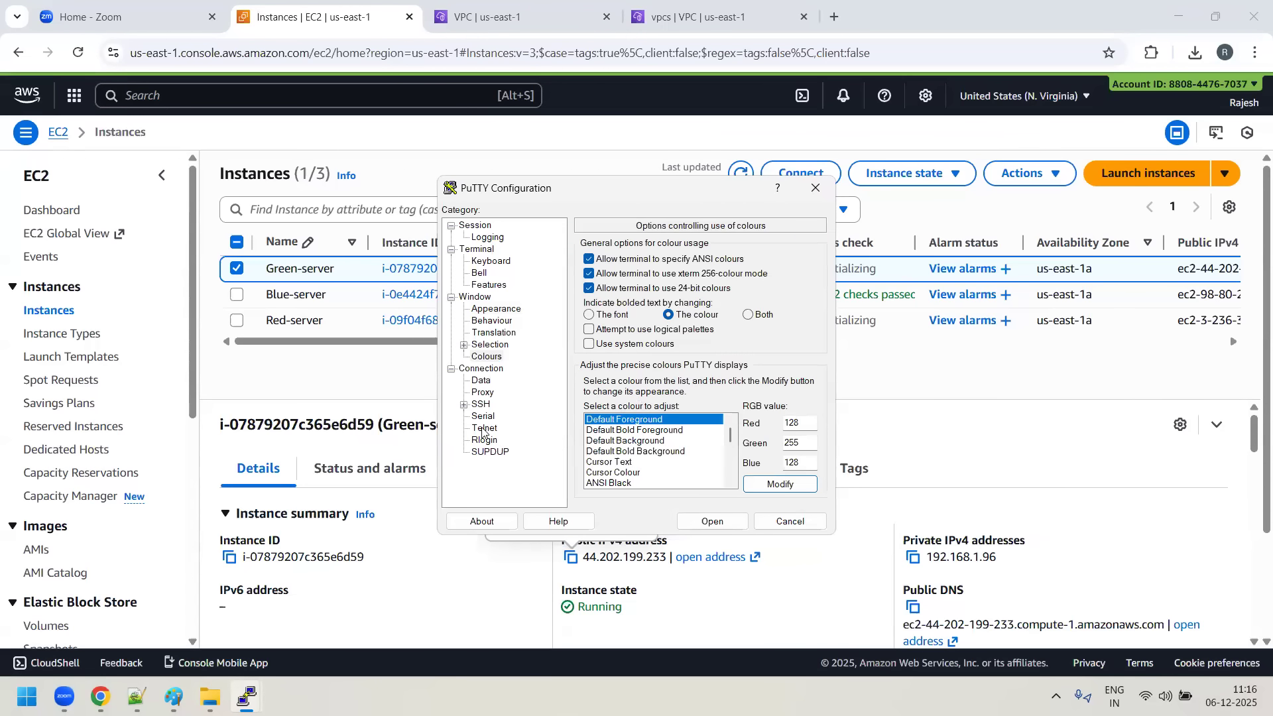
- Choose mykey.ppk from Downloads as the private key file for the Green-server session's SSH authentication
{"action": "left_click", "coordinate": [463, 406]}
{"action": "left_click", "coordinate": [476, 441]}
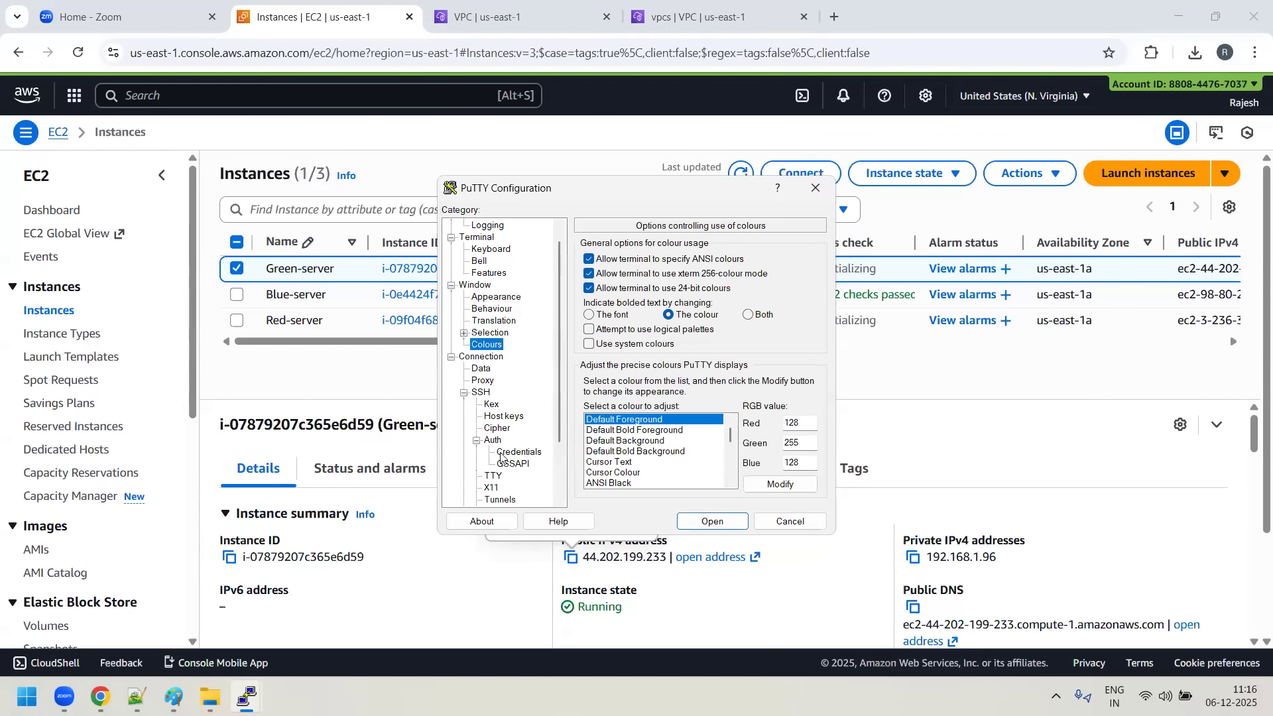
{"action": "left_click", "coordinate": [508, 454]}
{"action": "left_click", "coordinate": [785, 276]}
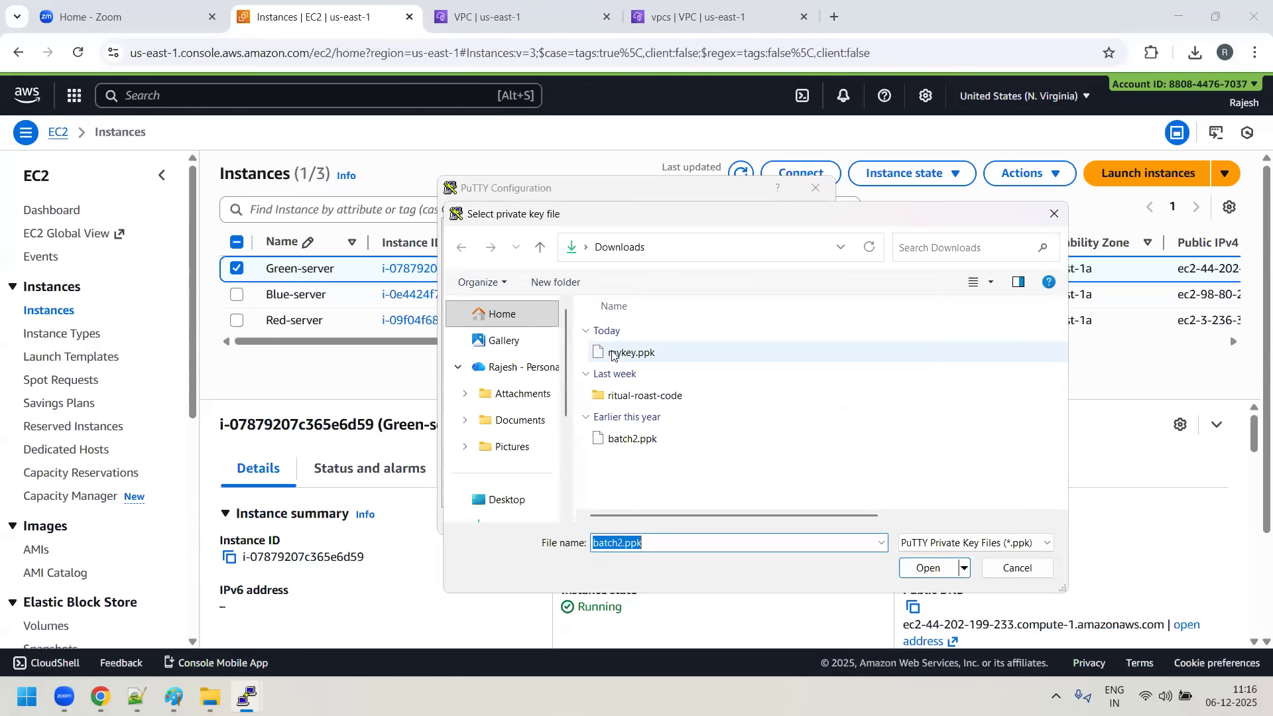
{"action": "left_click", "coordinate": [631, 352]}
{"action": "left_click", "coordinate": [926, 568]}
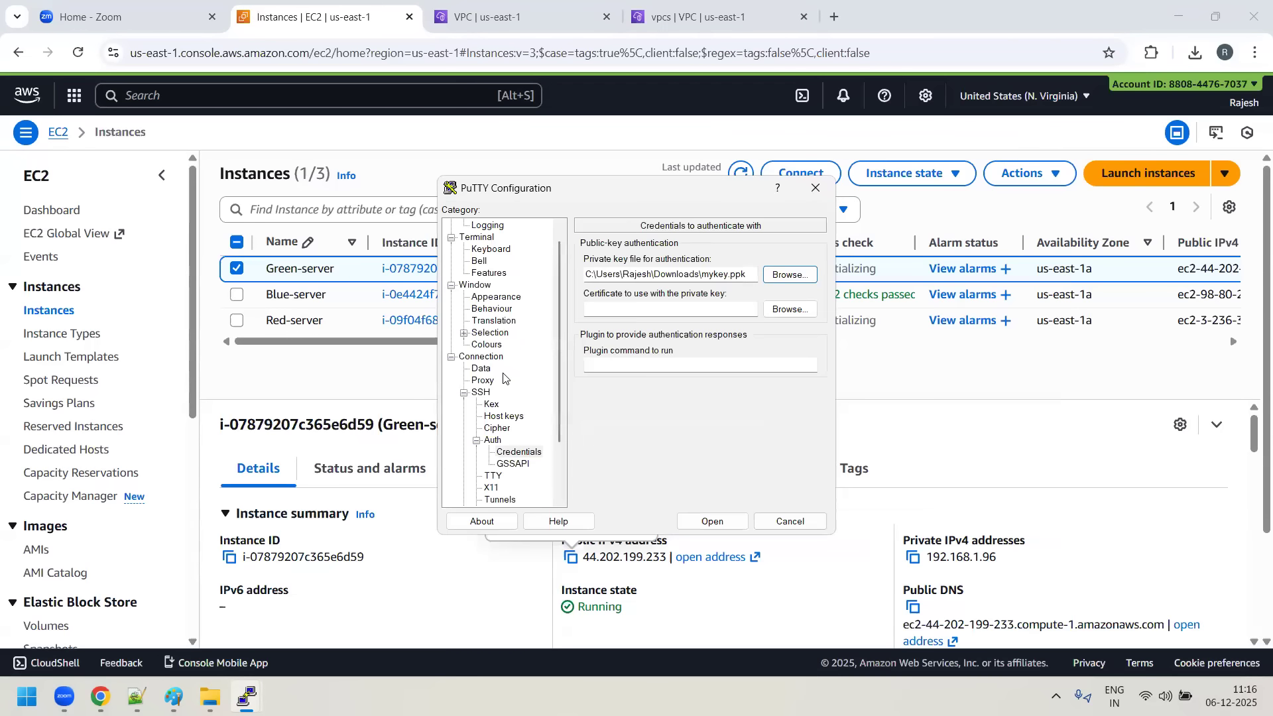
- Open the SSH session to Green-server as ec2-user in a maximized terminal window
{"action": "left_click", "coordinate": [474, 225]}
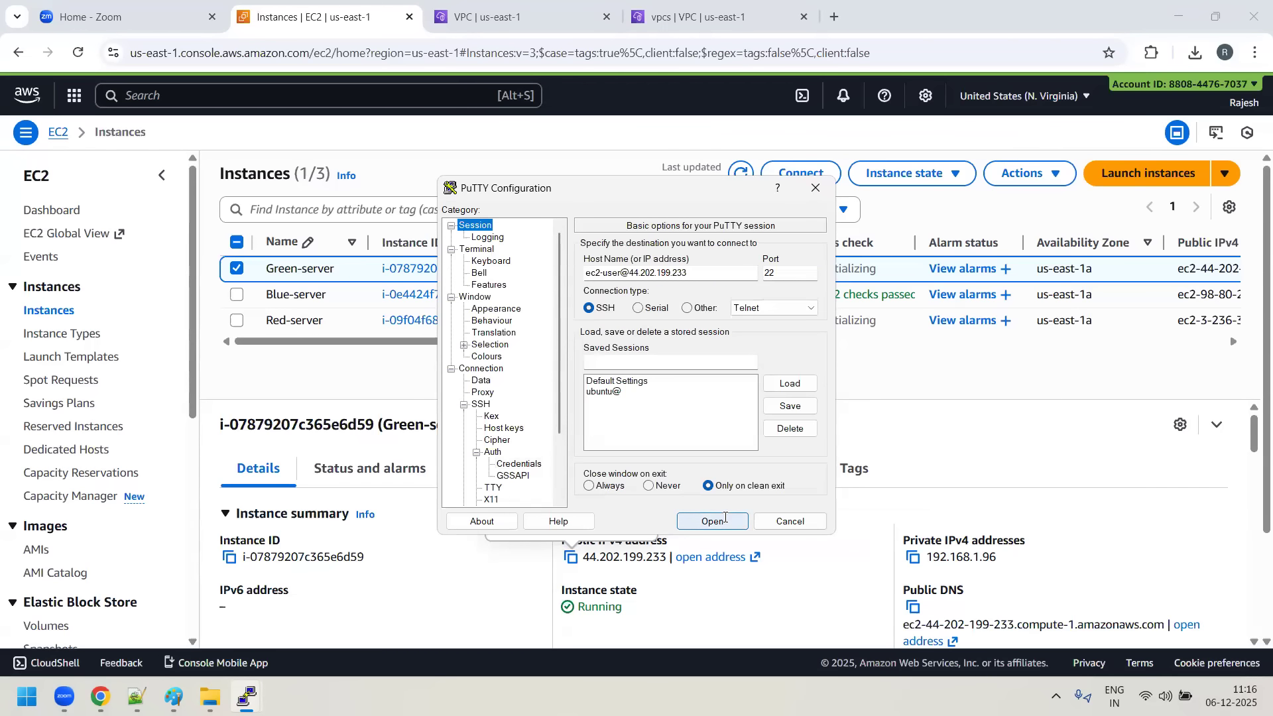
{"action": "left_click", "coordinate": [713, 521]}
{"action": "left_click", "coordinate": [1065, 162]}
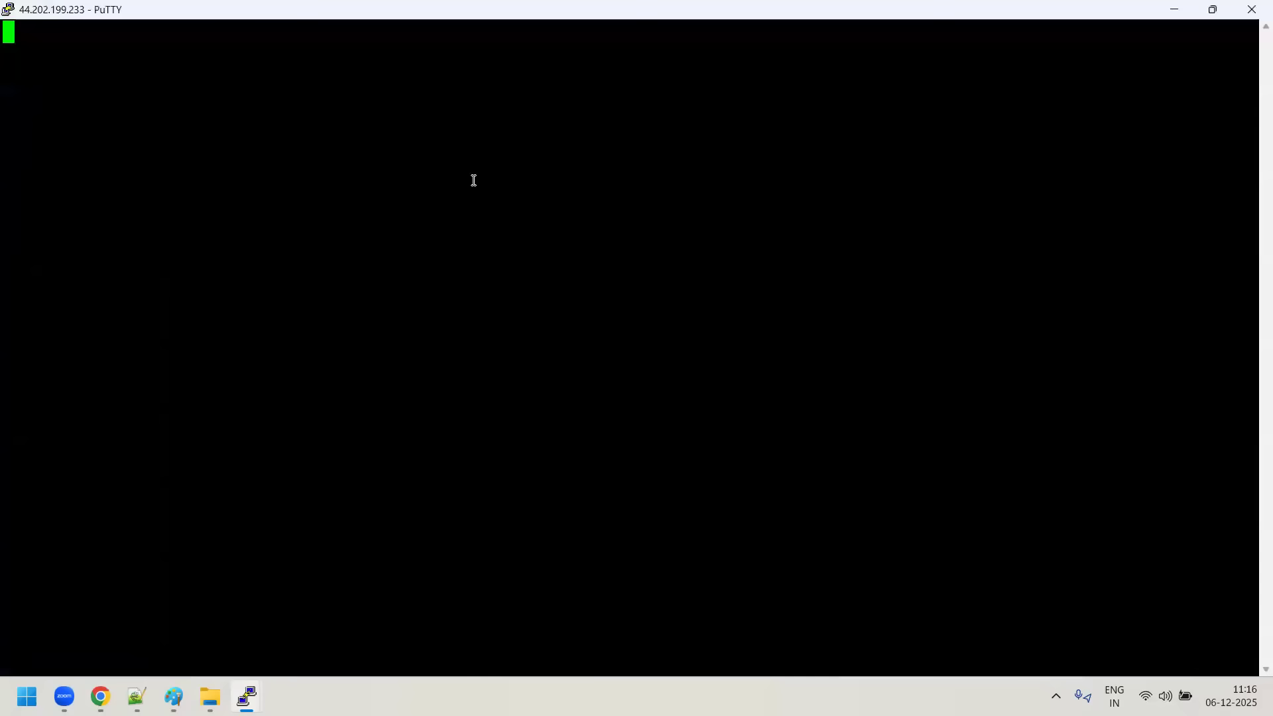
{"action": "left_click", "coordinate": [323, 344]}
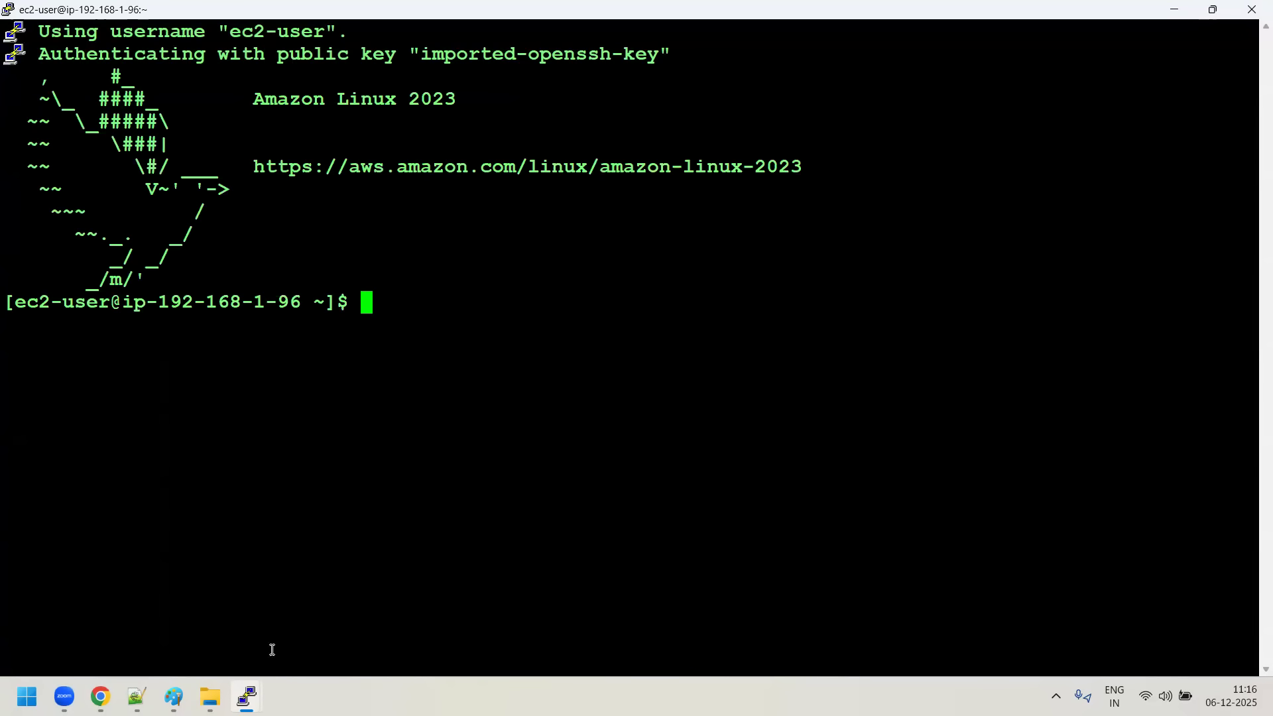
- Switch to root on Green-server with sudo su -, and check the other open terminal session before returning
{"action": "mouse_move", "coordinate": [247, 696]}
{"action": "type", "text": "suo"}
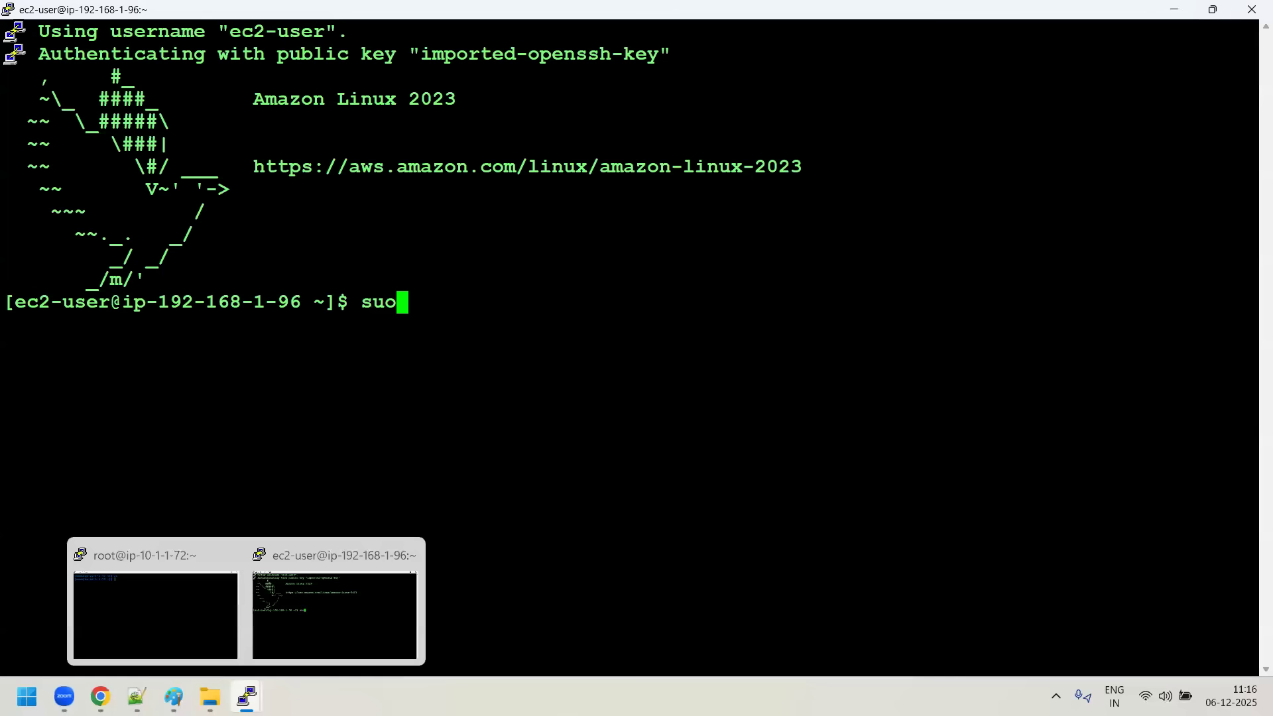
{"action": "key", "text": "BackSpace"}
{"action": "type", "text": "do su -"}
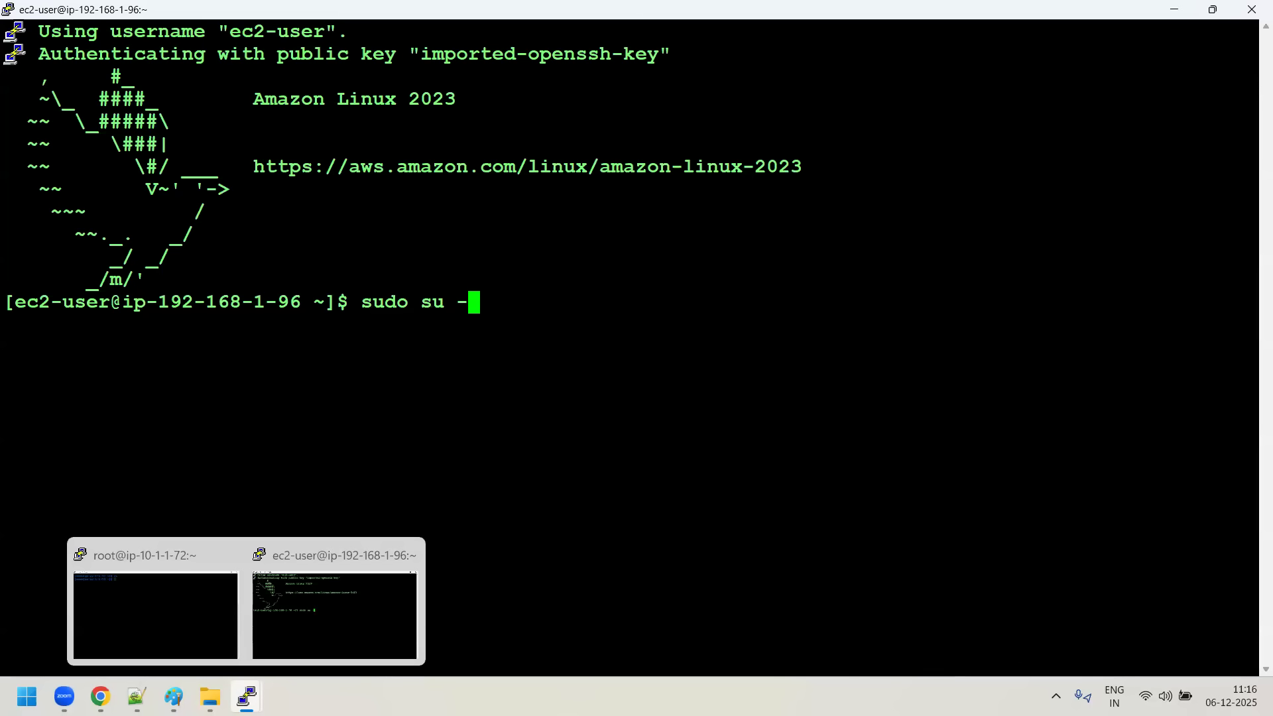
{"action": "key", "text": "Return"}
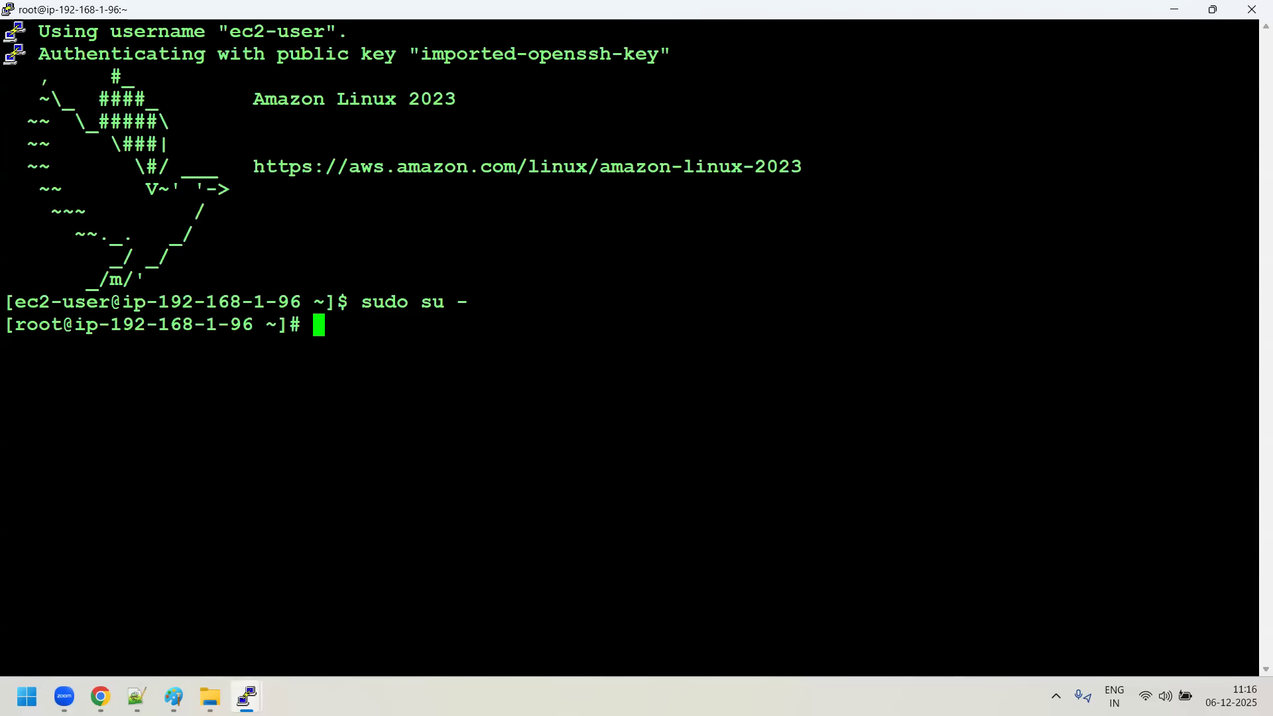
{"action": "left_click", "coordinate": [133, 630]}
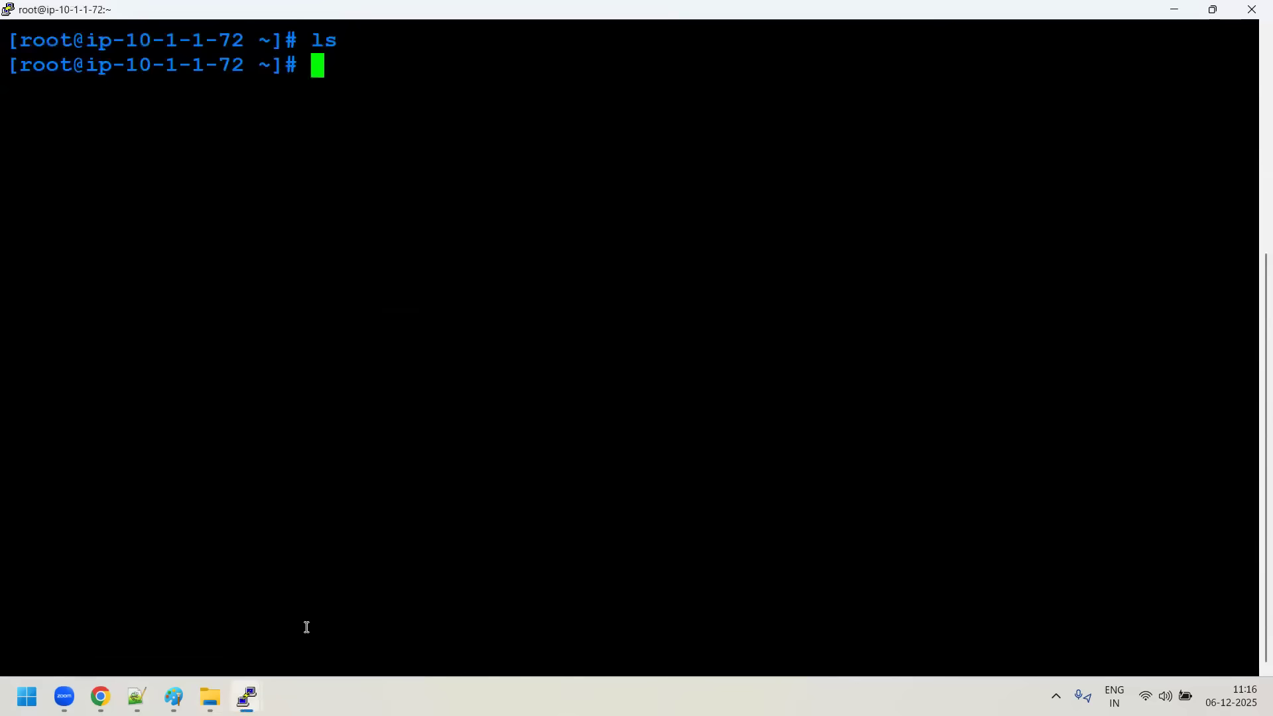
{"action": "left_click", "coordinate": [371, 602]}
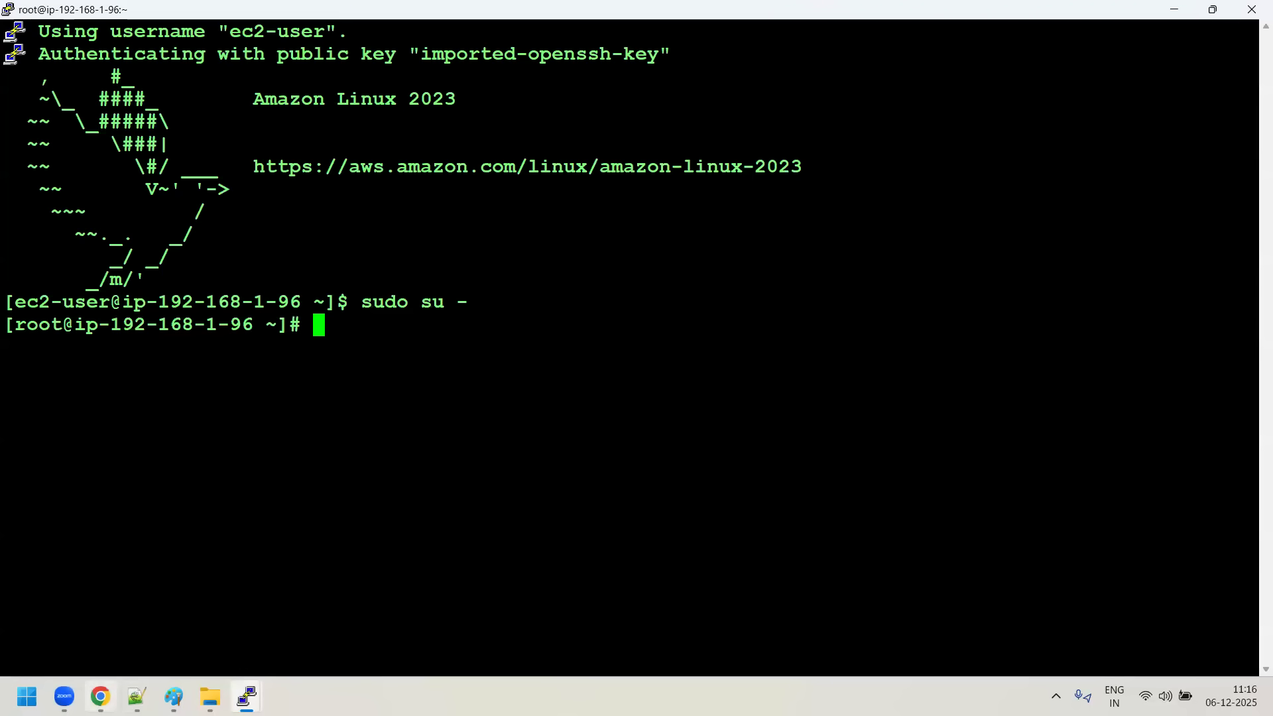
- Switch to the EC2 console, select only Red-server, and copy its public IPv4 address
{"action": "key", "text": "alt+Tab"}
{"action": "left_click", "coordinate": [237, 272]}
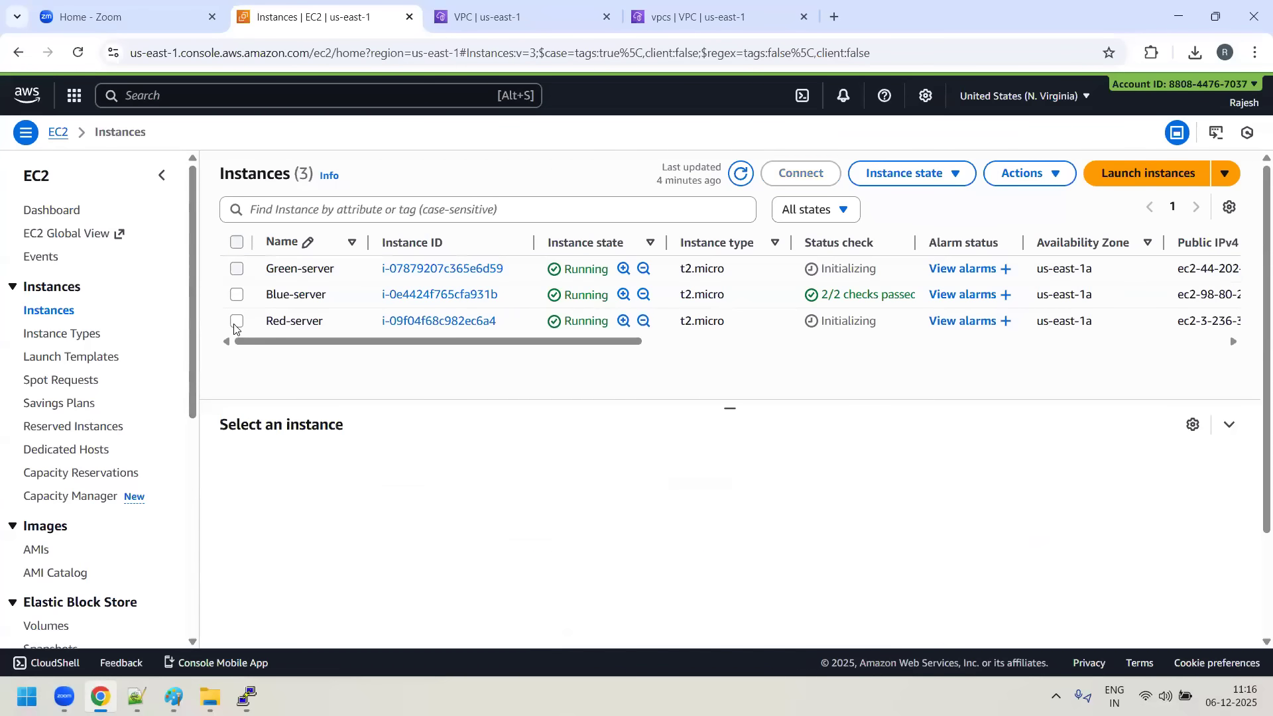
{"action": "left_click", "coordinate": [236, 325]}
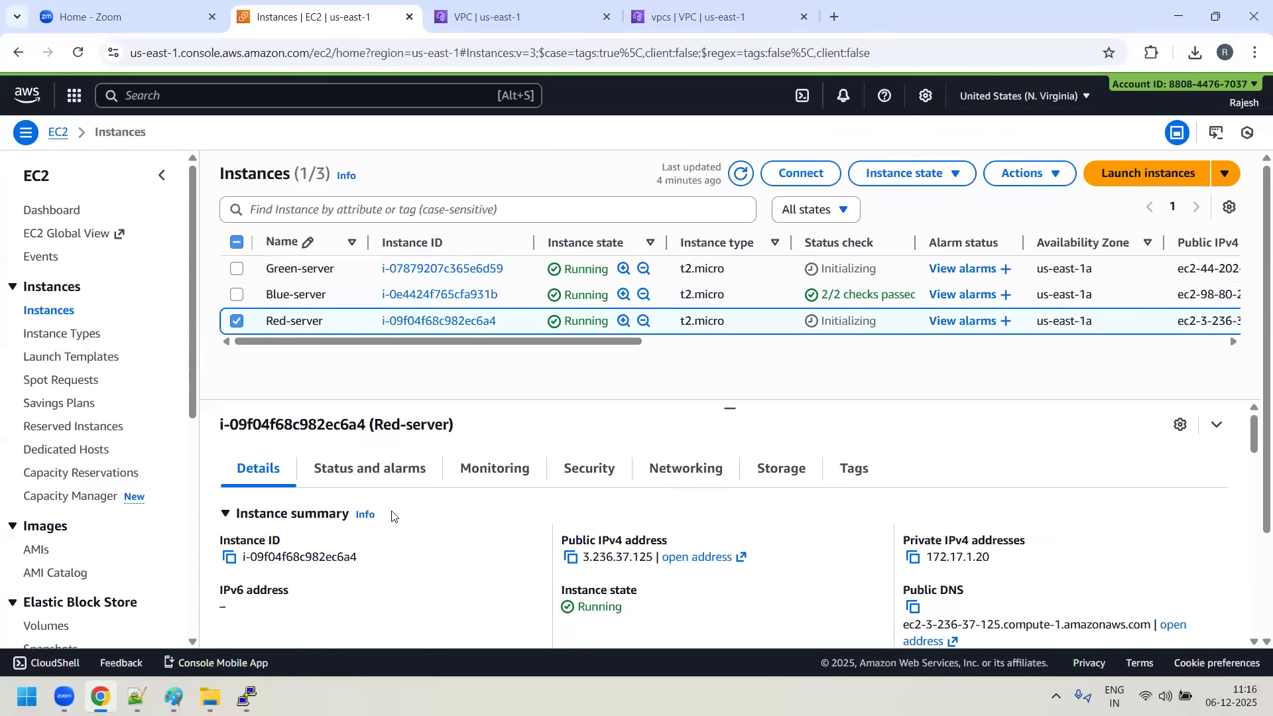
{"action": "left_click", "coordinate": [570, 558]}
{"action": "left_click", "coordinate": [209, 696]}
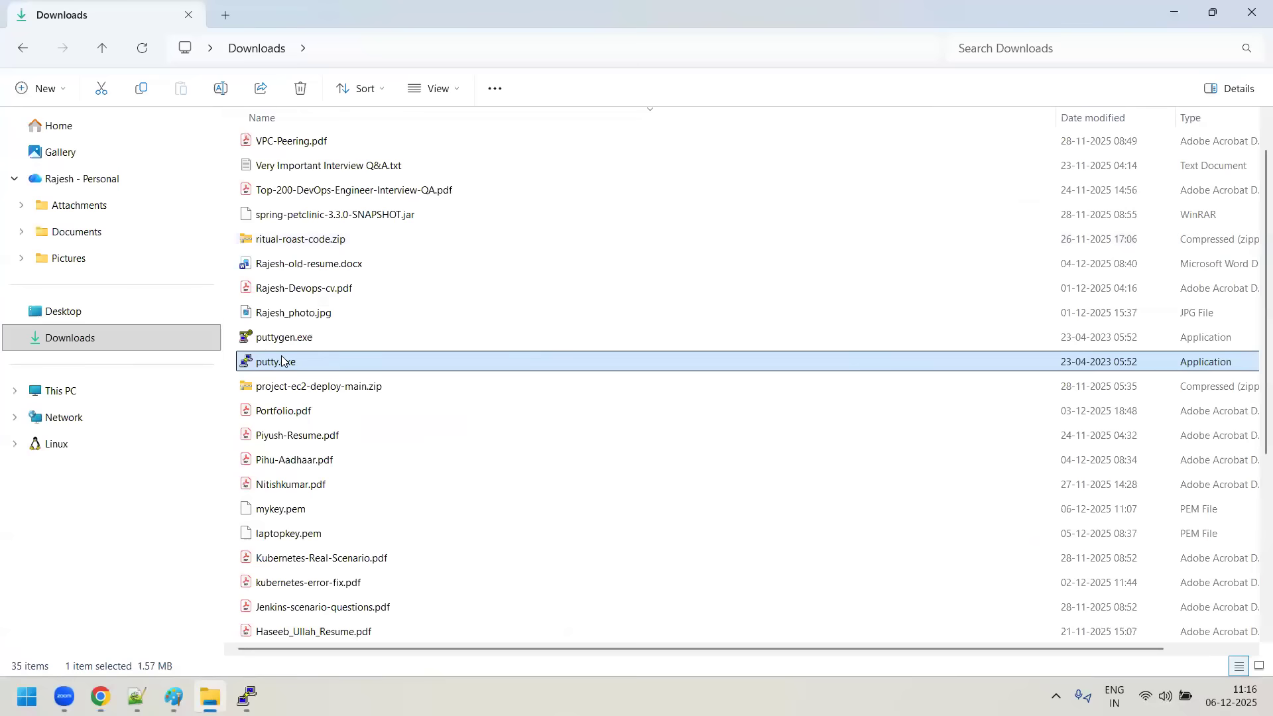
{"action": "double_click", "coordinate": [281, 362]}
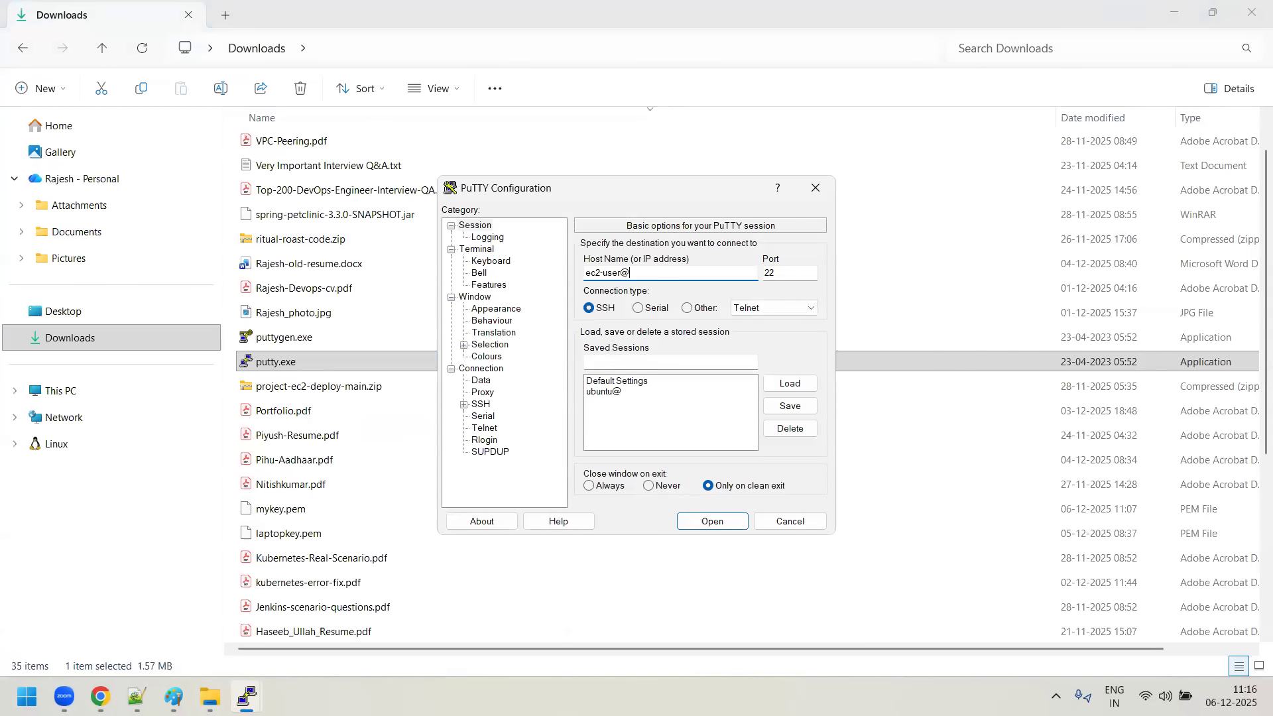
{"action": "key", "text": "ctrl+v"}
- Set the Red-server session's terminal font to Courier New, bold, 18-point
{"action": "left_click", "coordinate": [502, 310]}
{"action": "left_click", "coordinate": [792, 341]}
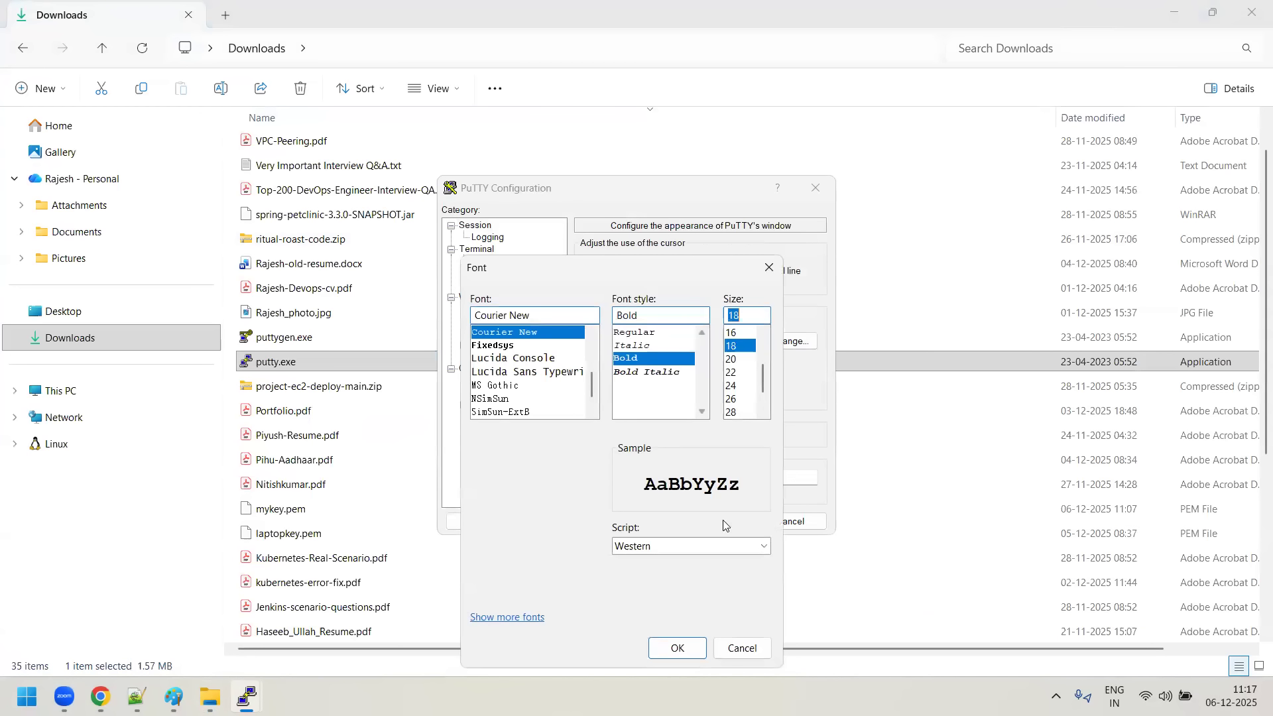
{"action": "left_click", "coordinate": [679, 648]}
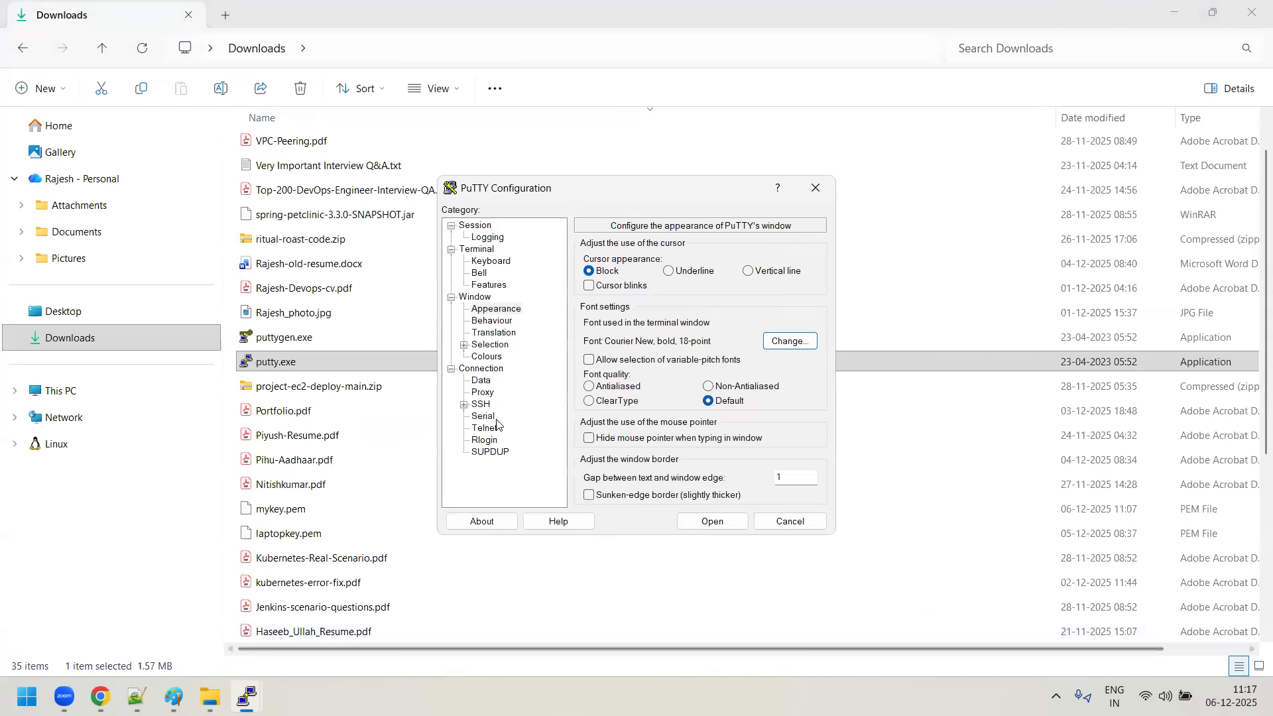
- Disable system colours for the Red-server session and set the Default Foreground to red, RGB 255, 0, 0
{"action": "left_click", "coordinate": [492, 357]}
{"action": "left_click", "coordinate": [589, 344]}
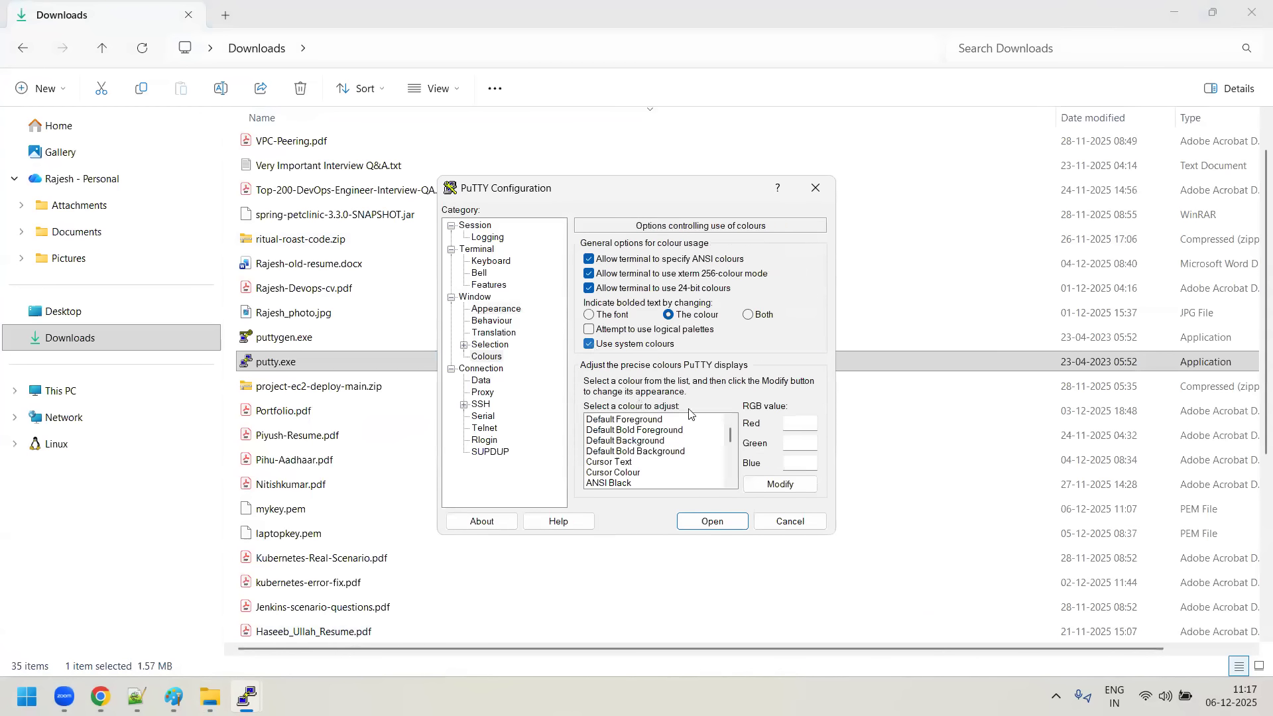
{"action": "left_click", "coordinate": [785, 485]}
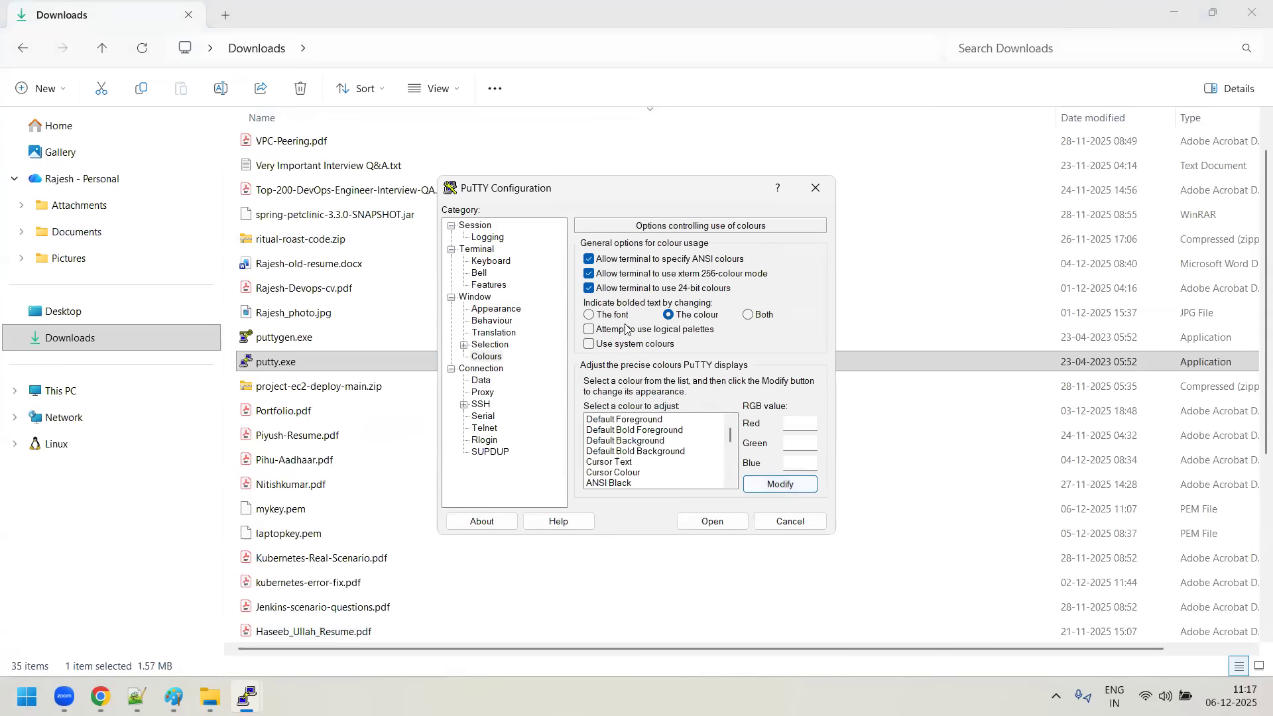
{"action": "left_click", "coordinate": [628, 420]}
{"action": "left_click", "coordinate": [779, 484]}
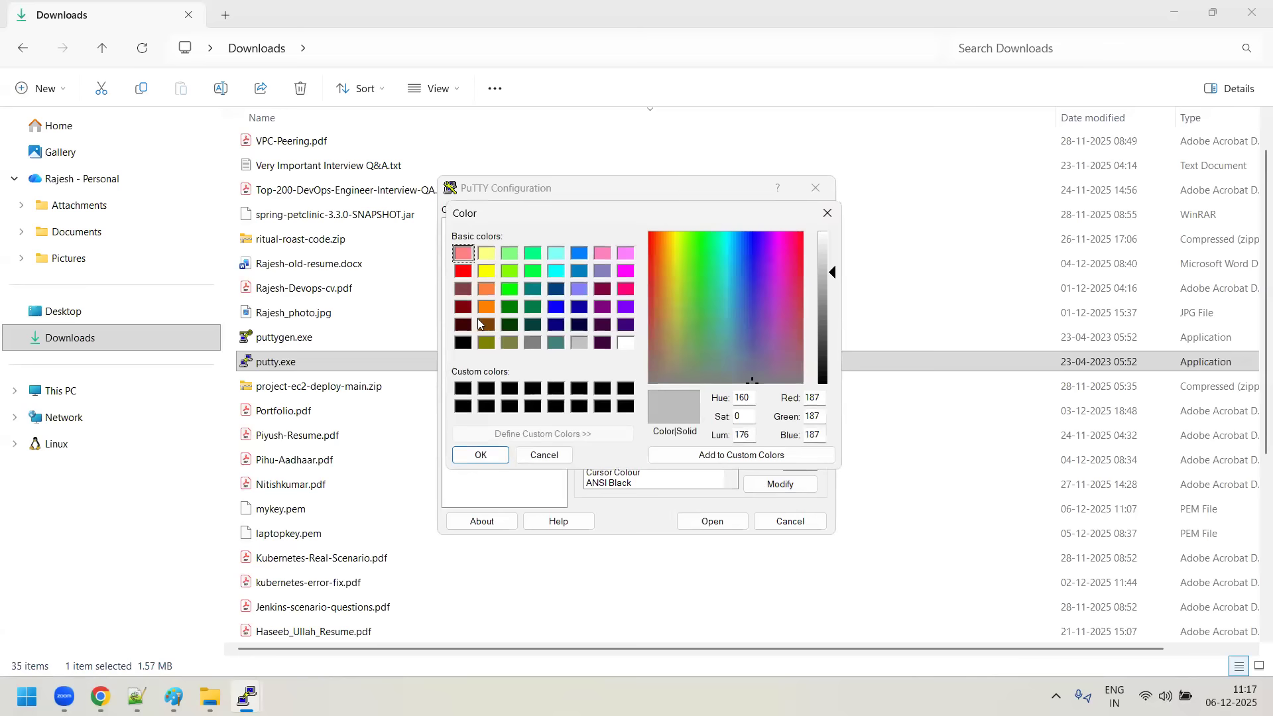
{"action": "left_click", "coordinate": [630, 291]}
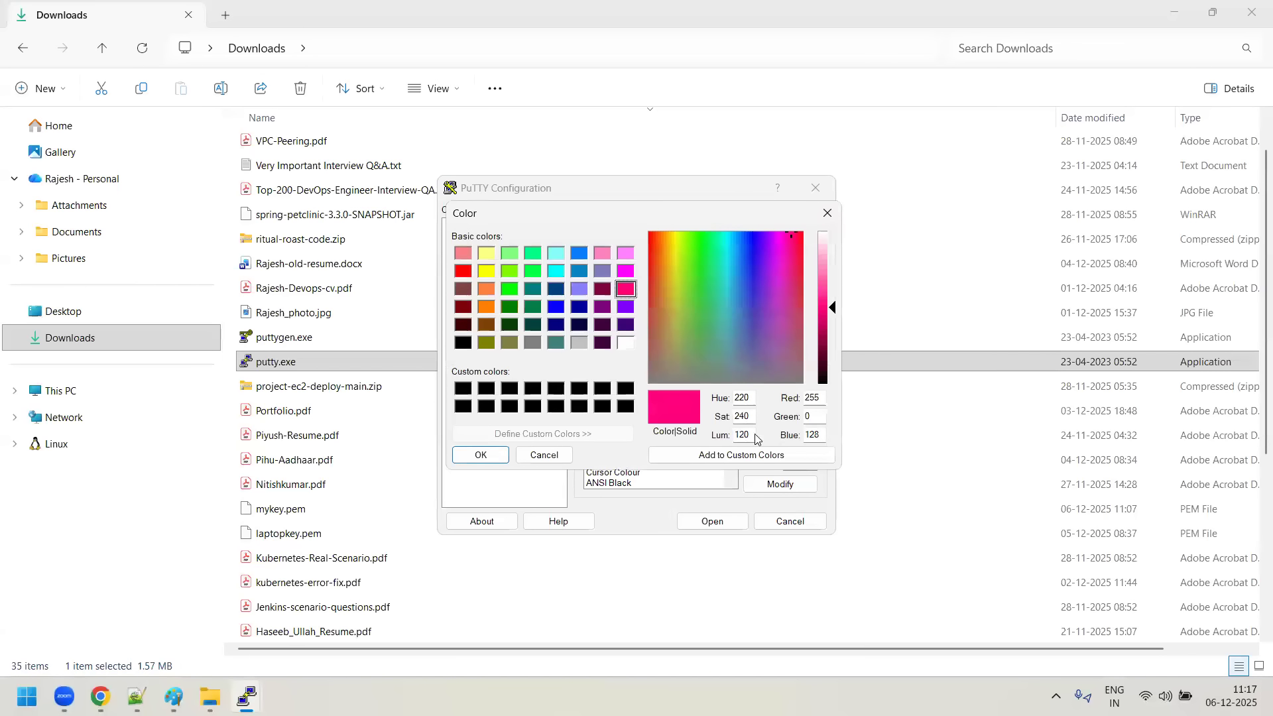
{"action": "left_click", "coordinate": [461, 272]}
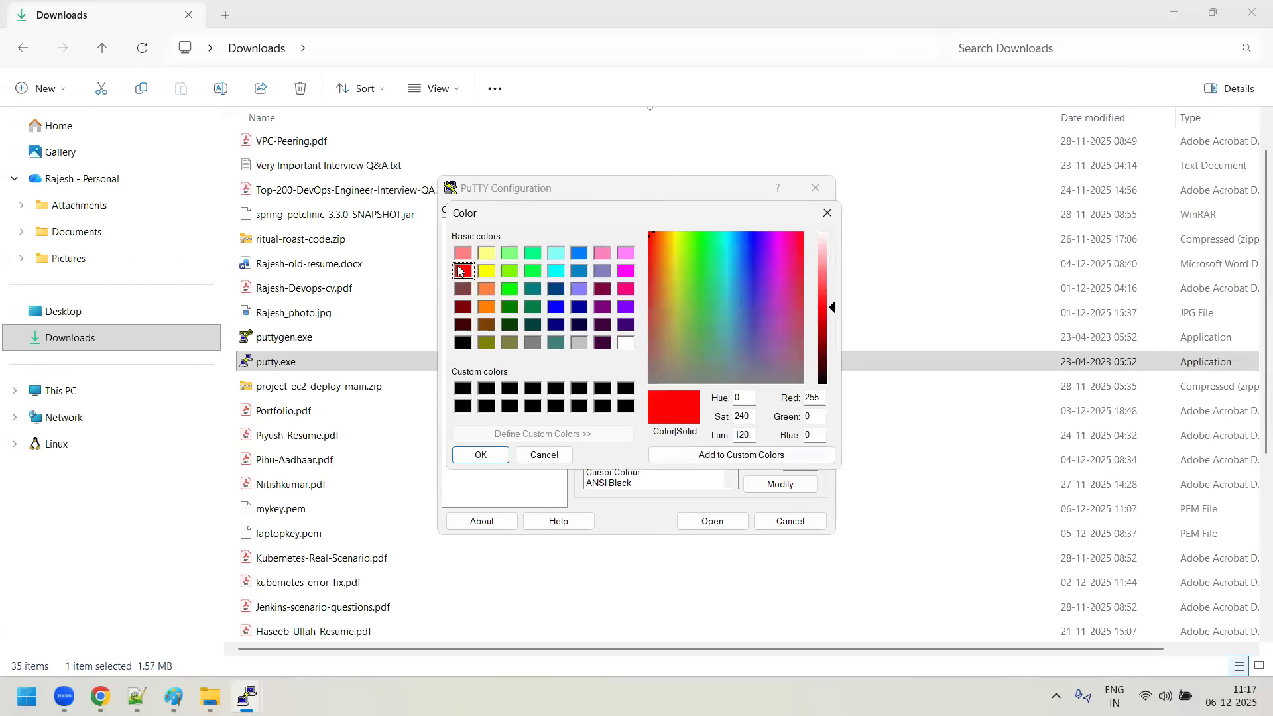
{"action": "left_click", "coordinate": [508, 457]}
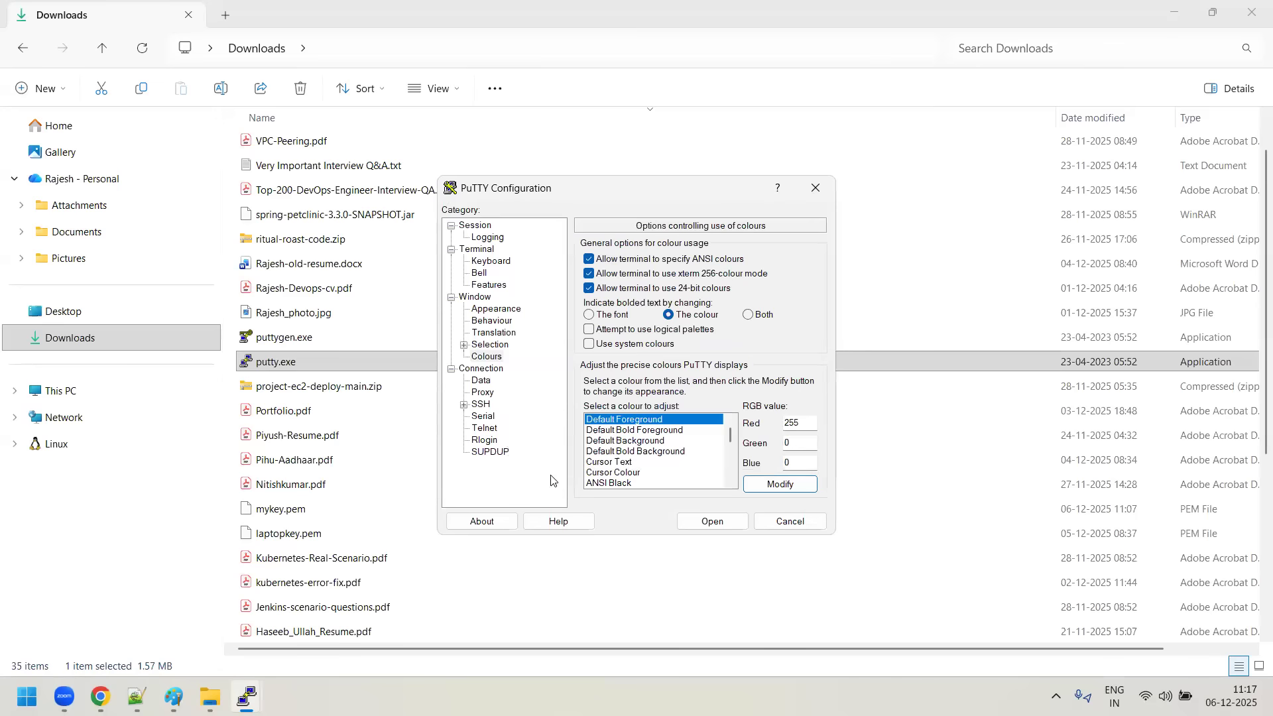
- Choose mykey.ppk as the private key file for the Red-server session's SSH authentication
{"action": "left_click", "coordinate": [464, 405]}
{"action": "left_click", "coordinate": [477, 441]}
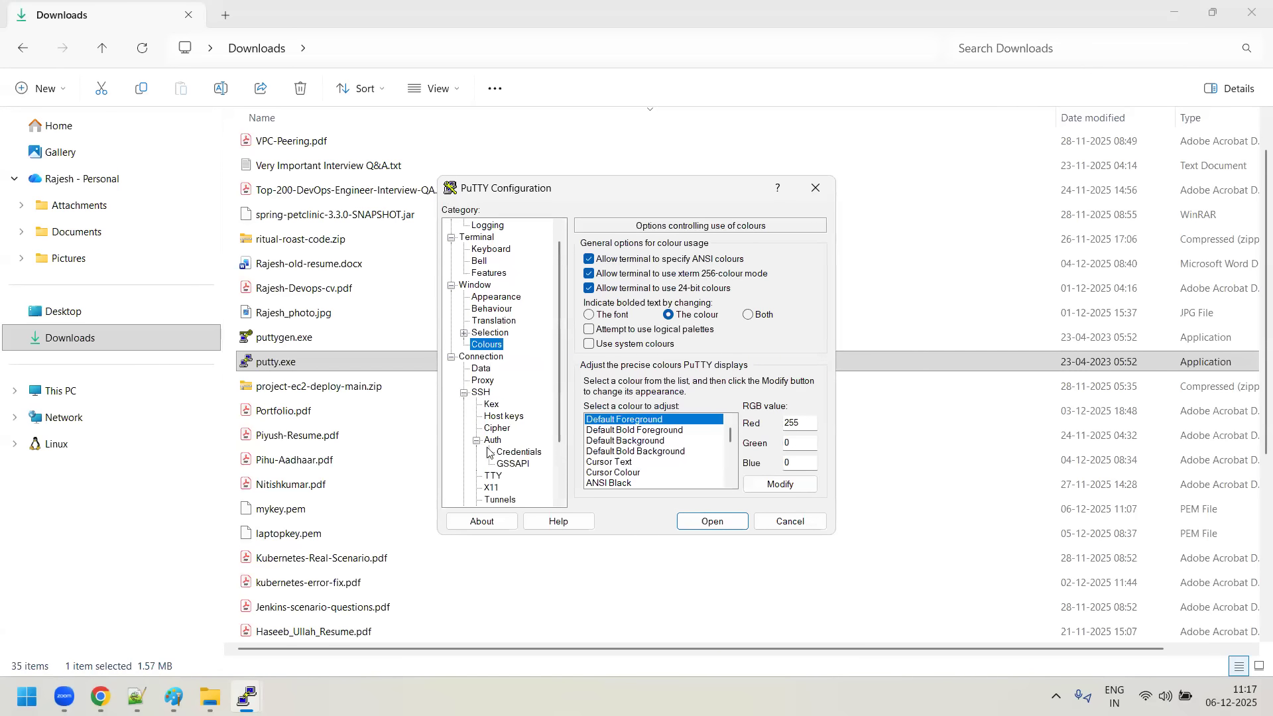
{"action": "left_click", "coordinate": [526, 454]}
{"action": "left_click", "coordinate": [789, 274]}
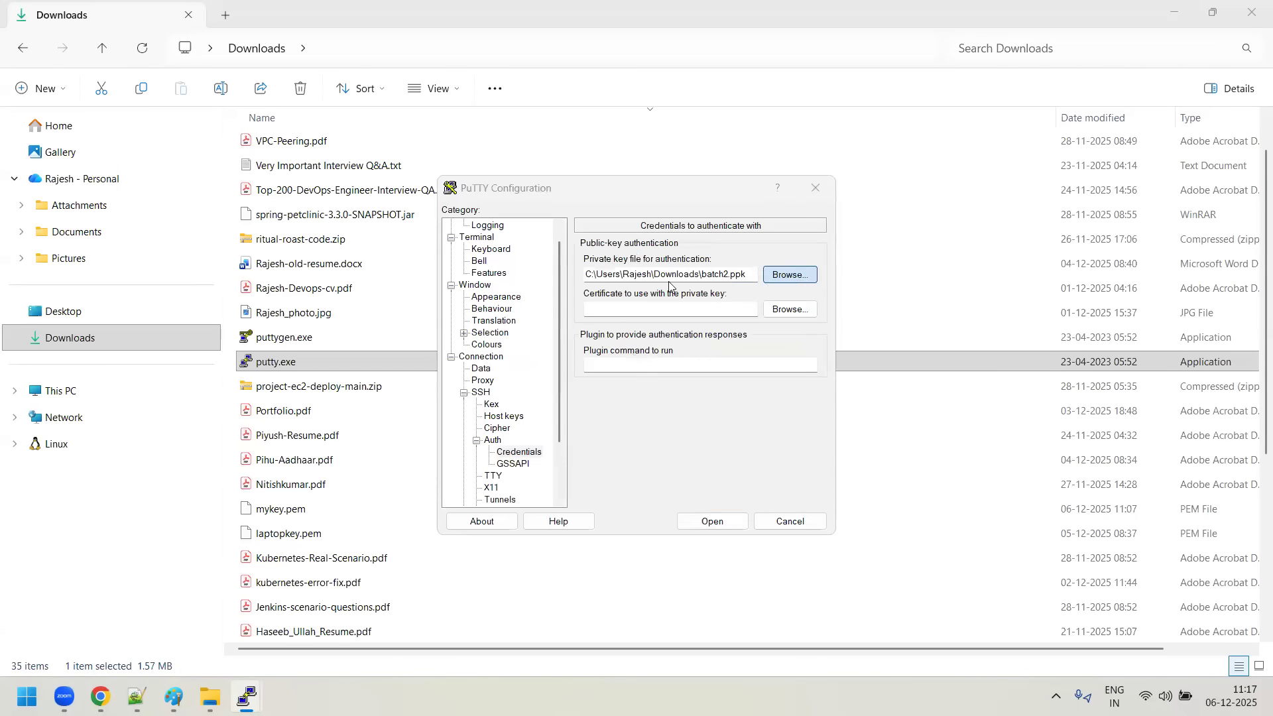
{"action": "left_click", "coordinate": [640, 354]}
{"action": "left_click", "coordinate": [936, 569]}
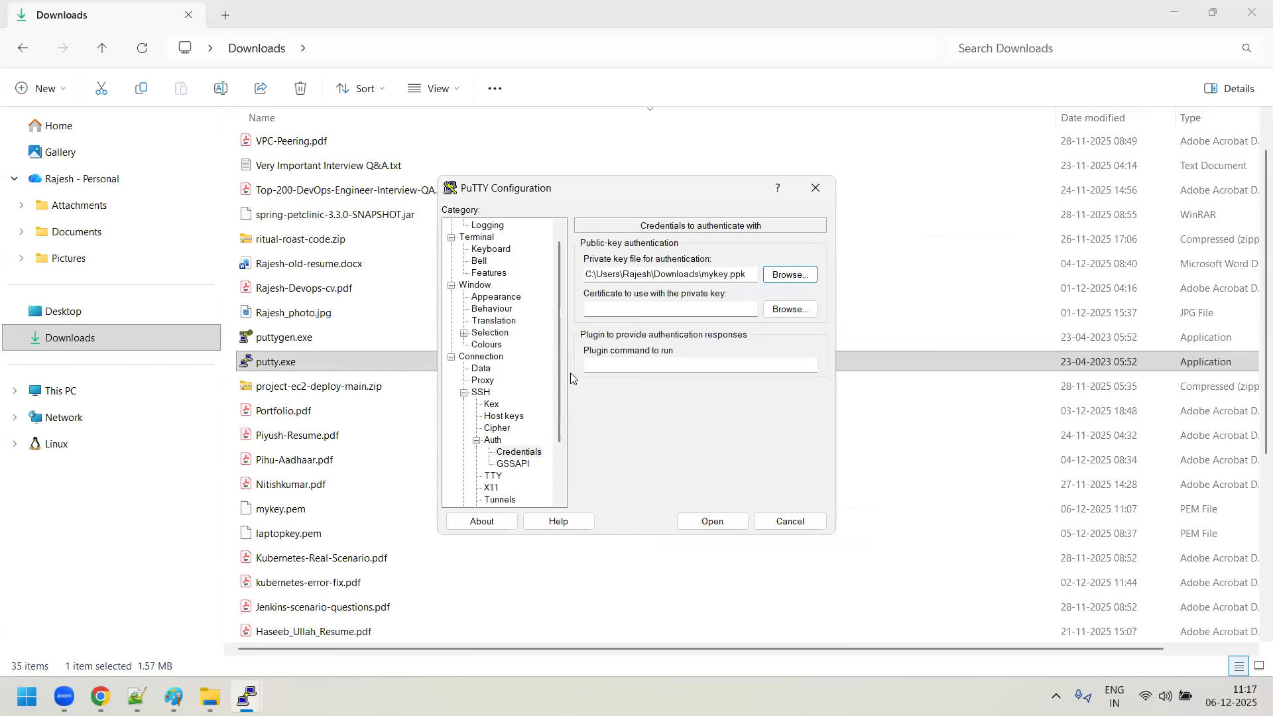
{"action": "left_click", "coordinate": [482, 226]}
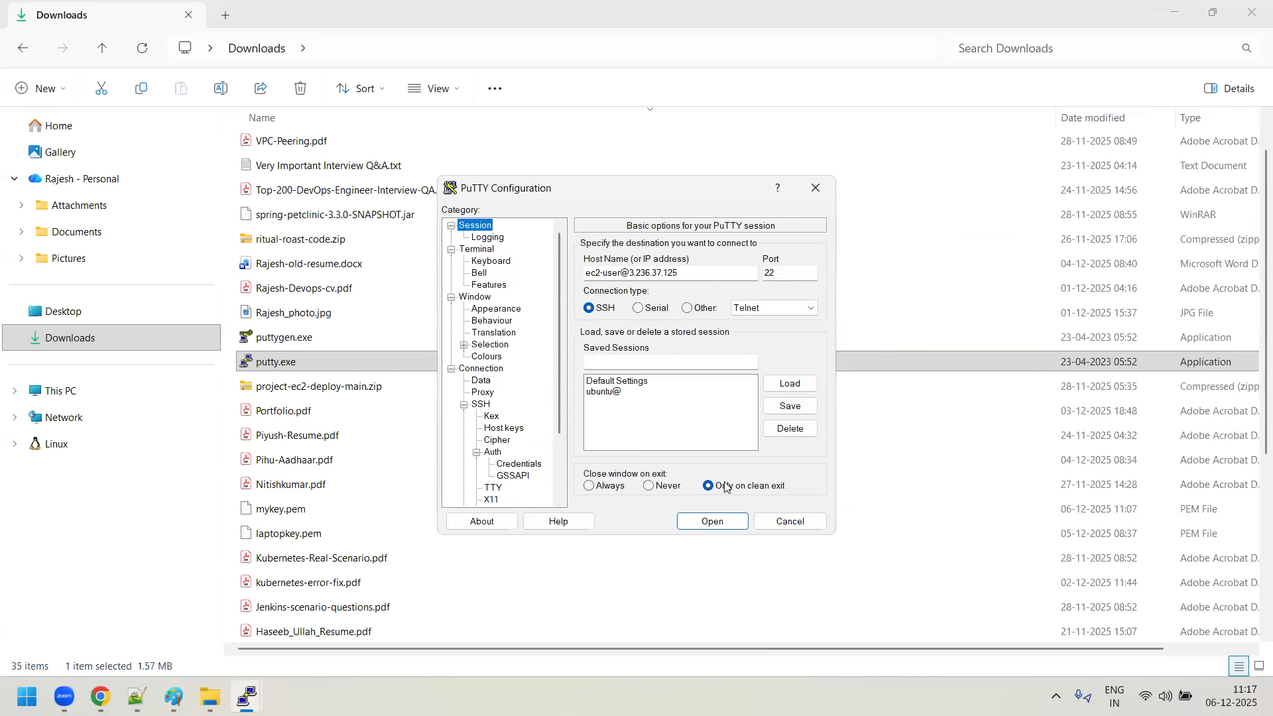
{"action": "left_click", "coordinate": [714, 521]}
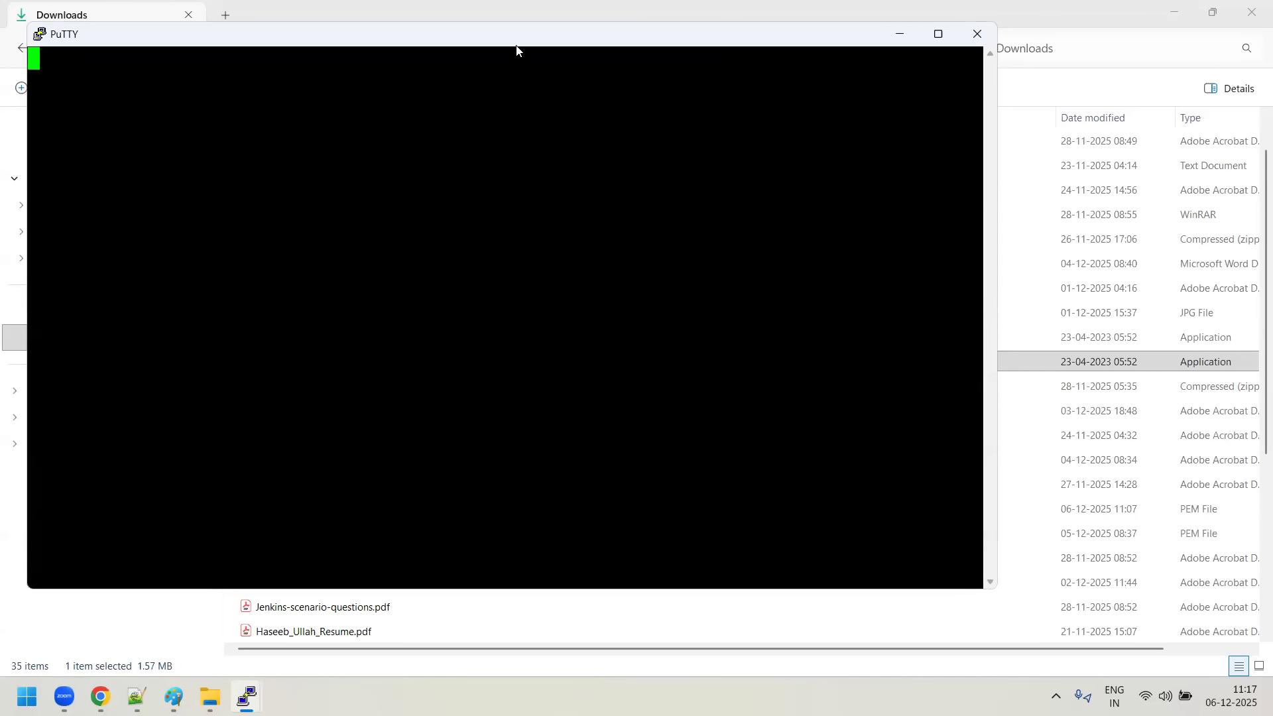
{"action": "left_click_drag", "start_coordinate": [349, 27], "coordinate": [520, 41]}
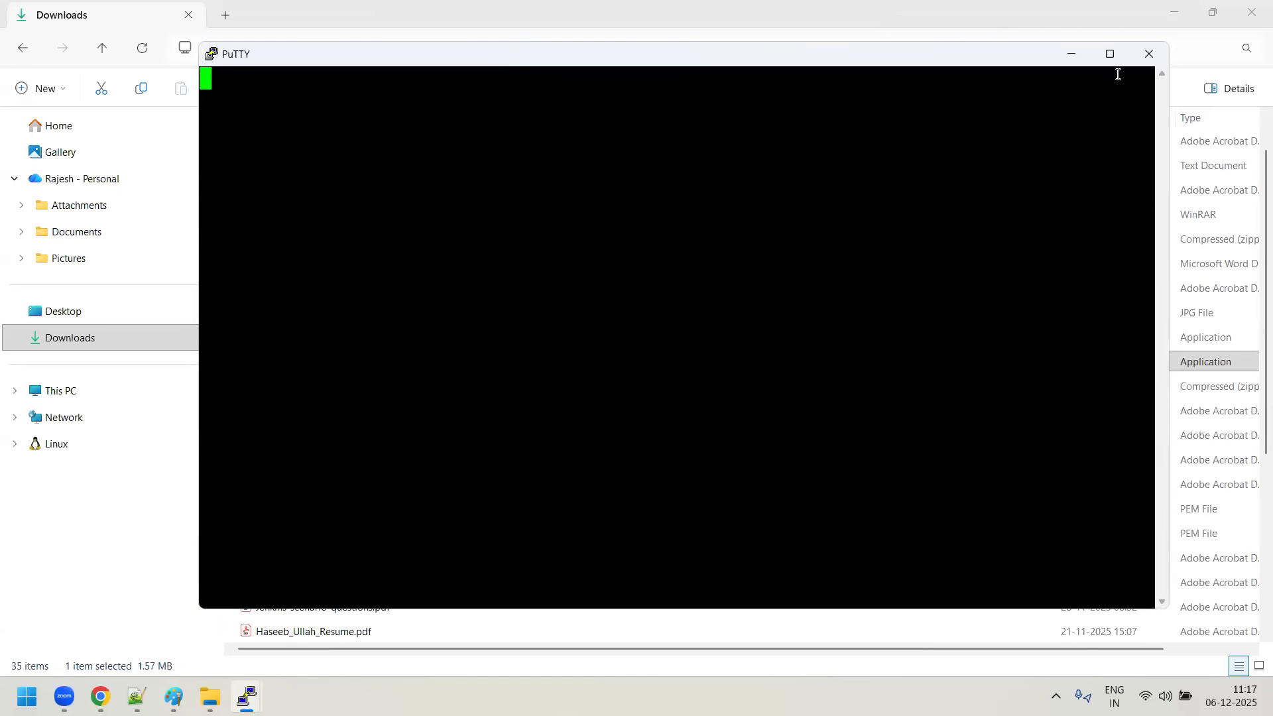
{"action": "left_click", "coordinate": [1149, 54]}
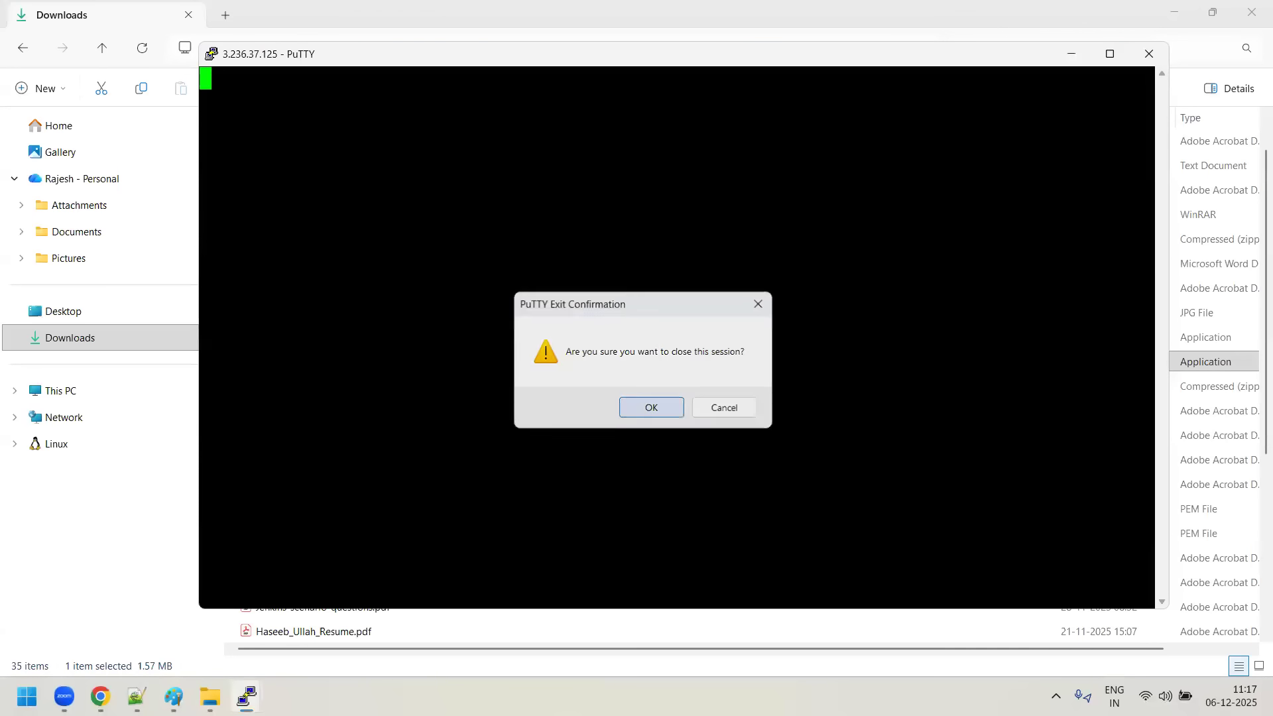
{"action": "key", "text": "Return"}
{"action": "key", "text": "alt+Tab"}
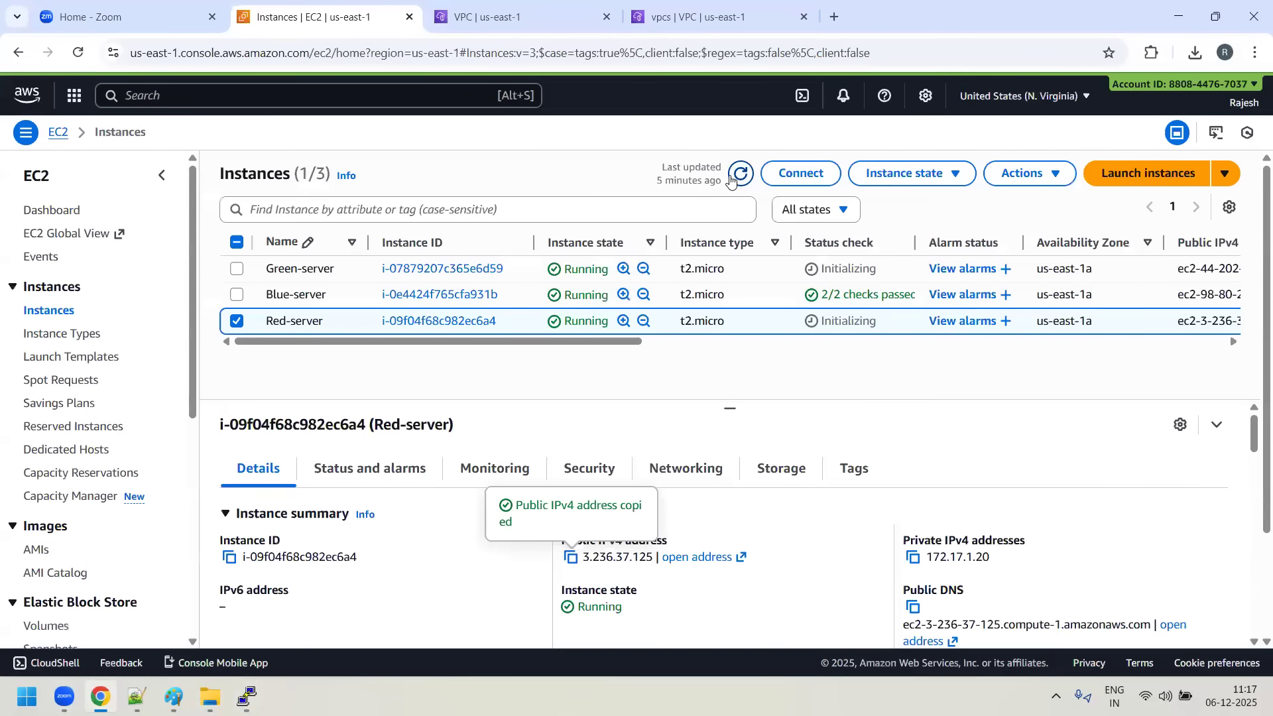
{"action": "left_click", "coordinate": [731, 178]}
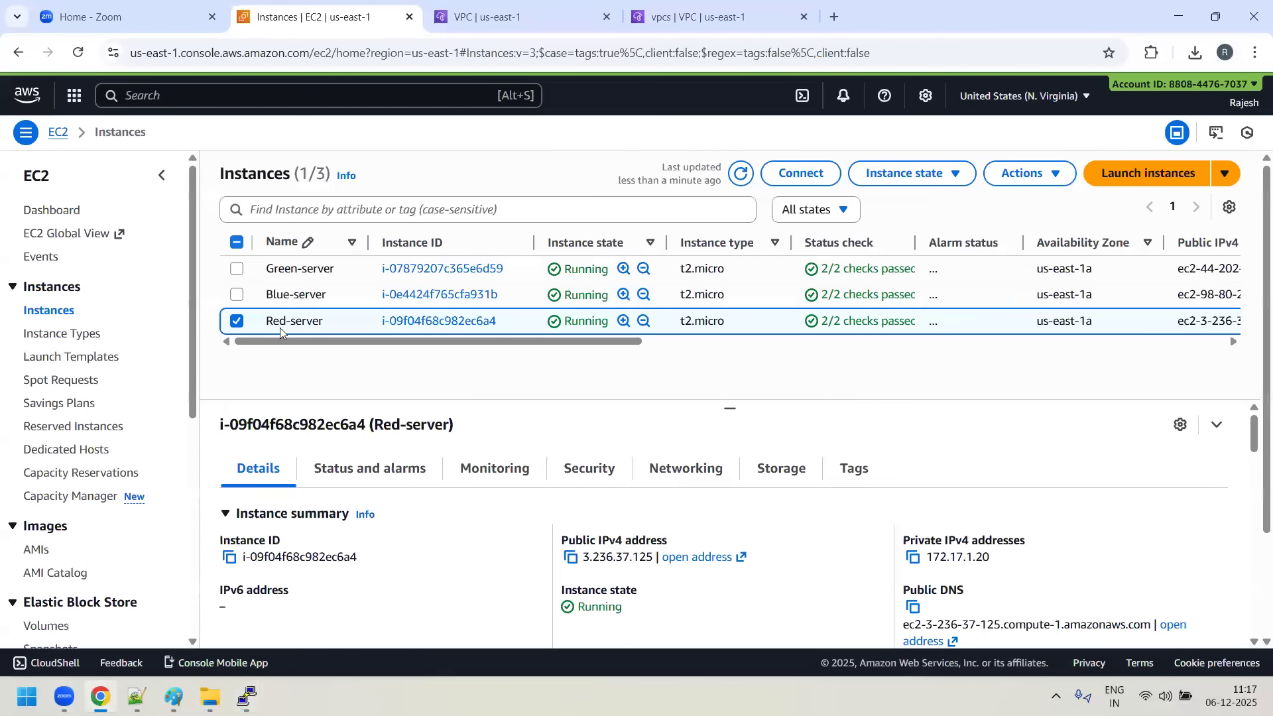
{"action": "left_click", "coordinate": [570, 557]}
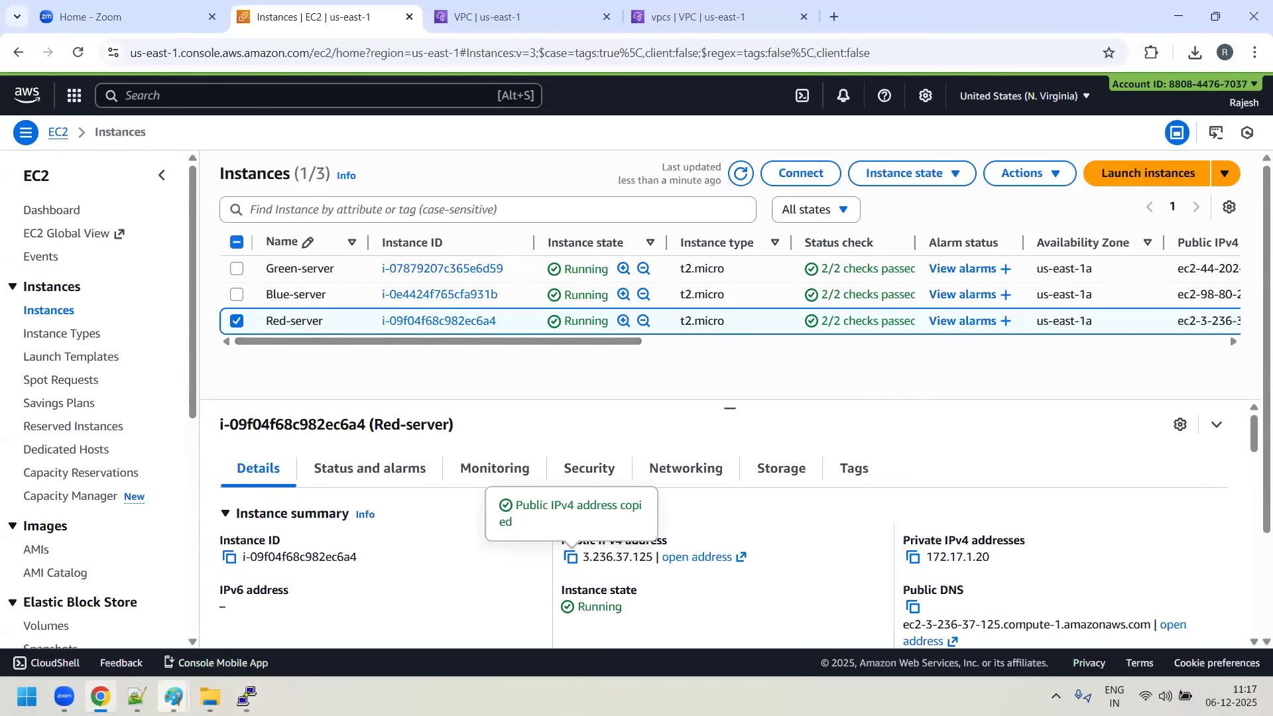
{"action": "left_click", "coordinate": [210, 696]}
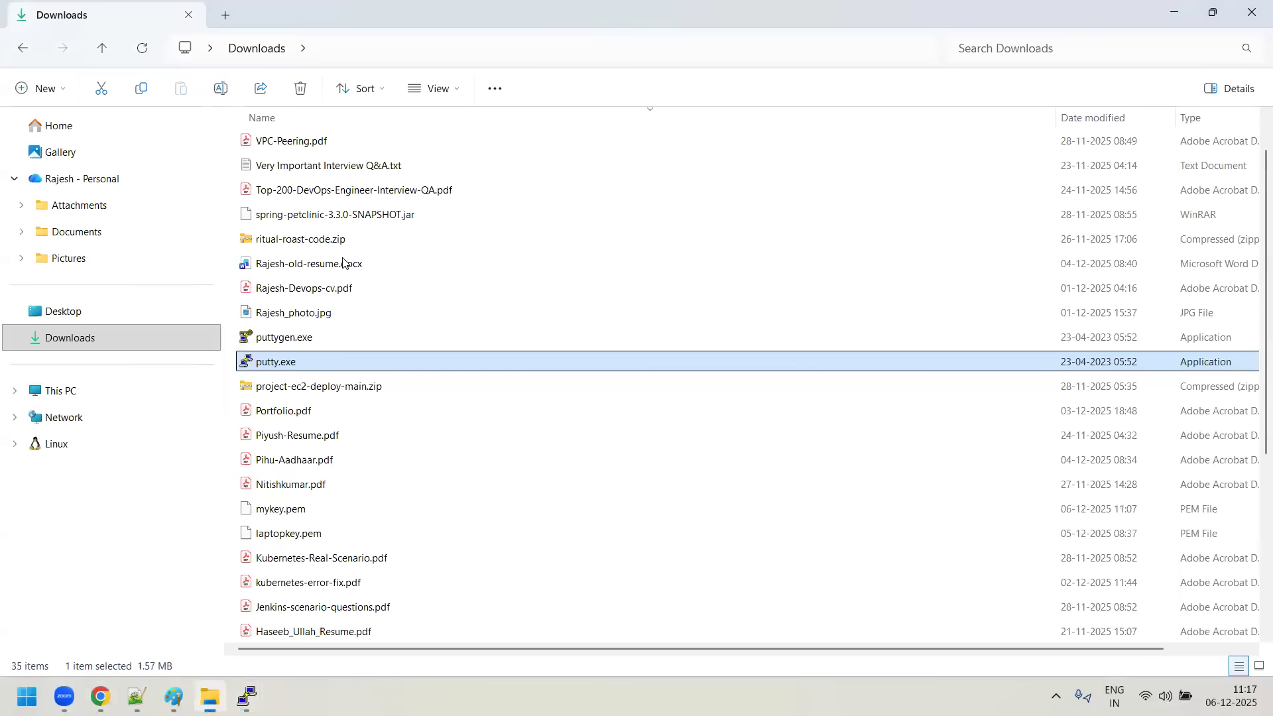
{"action": "double_click", "coordinate": [297, 362]}
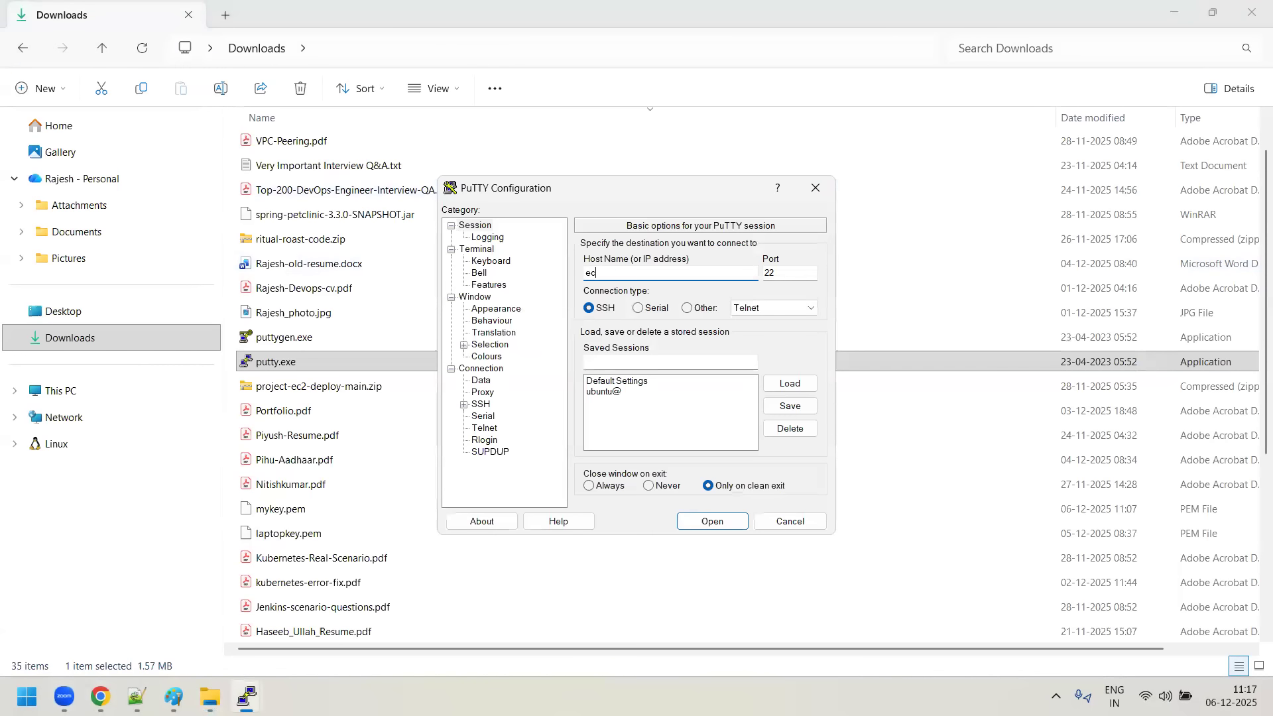
{"action": "key", "text": "ctrl+v"}
- Set the new session's terminal font size to 18-point, keeping Courier New bold
{"action": "left_click", "coordinate": [496, 309]}
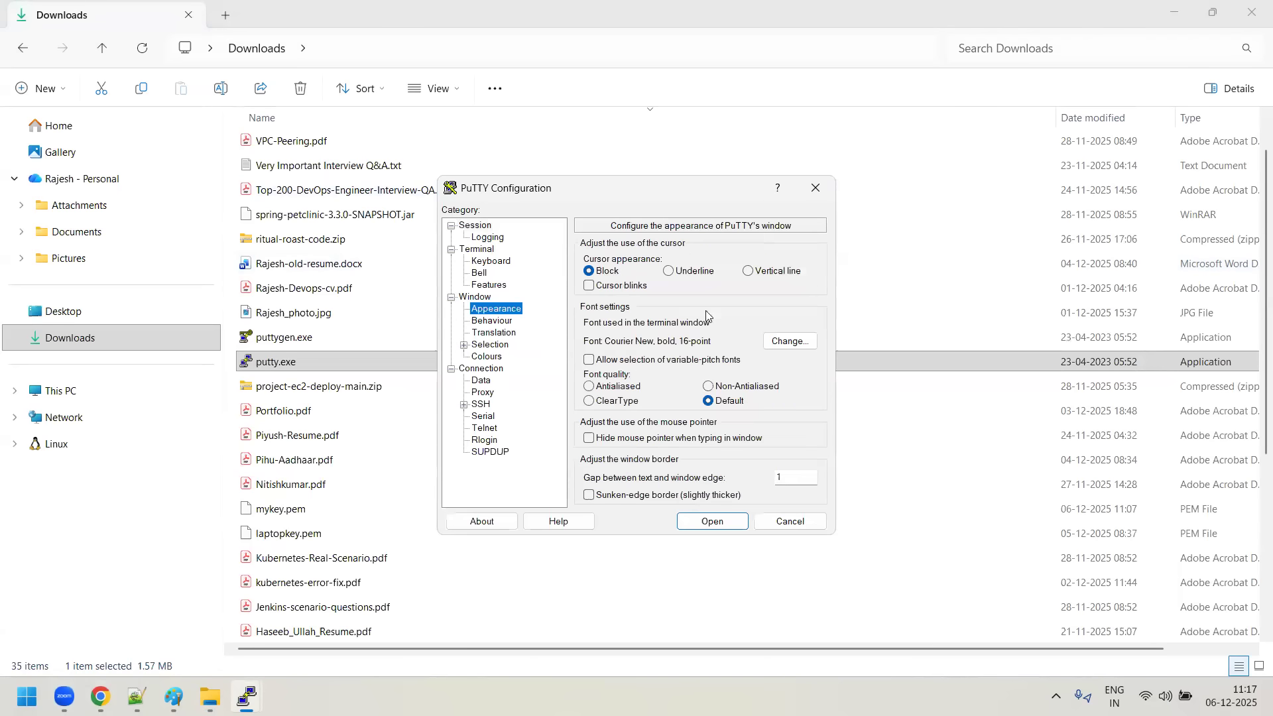
{"action": "left_click", "coordinate": [789, 341]}
{"action": "left_click", "coordinate": [732, 345]}
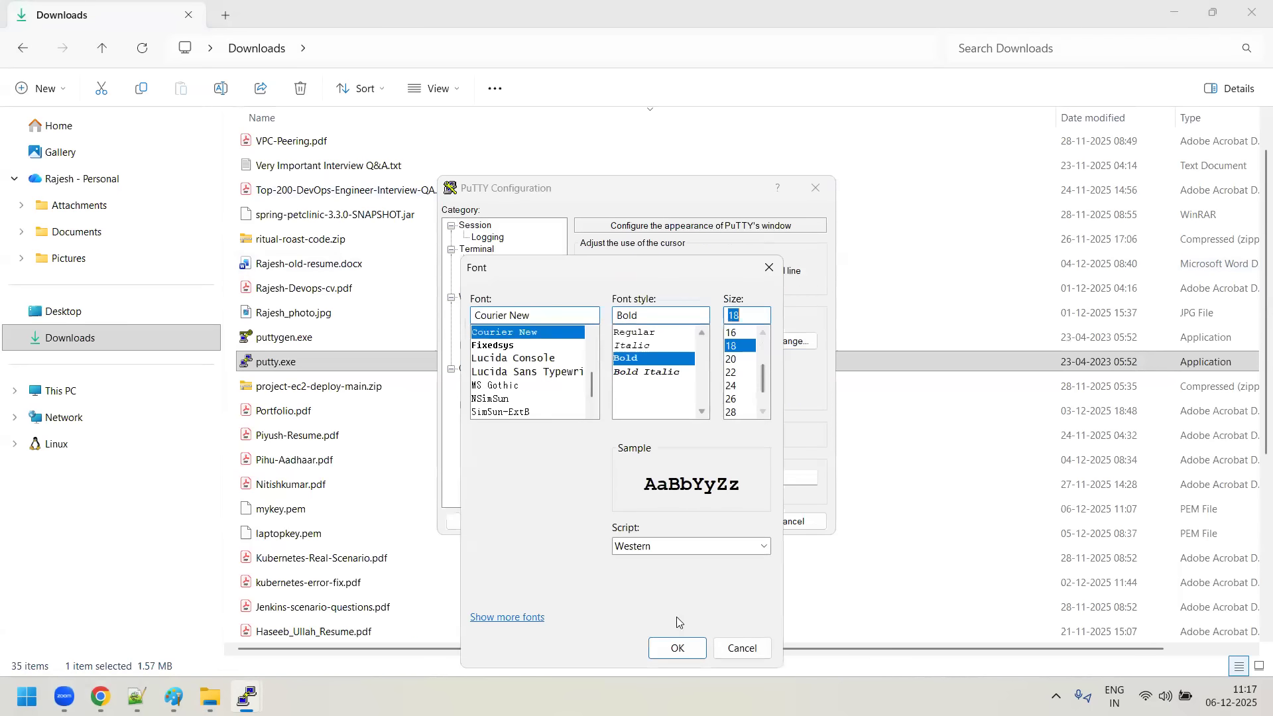
{"action": "left_click", "coordinate": [676, 648]}
- Turn off system colours for the new session and set the Default Foreground to red, RGB 255, 0, 0
{"action": "left_click", "coordinate": [490, 346]}
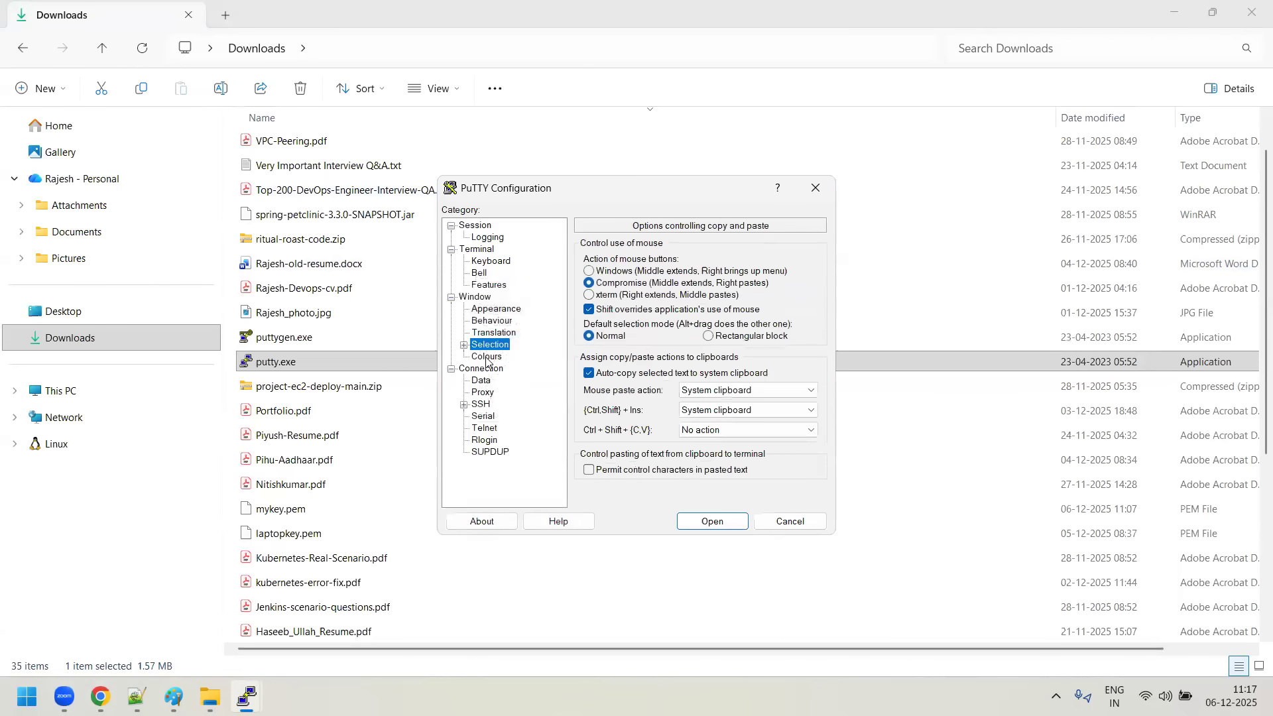
{"action": "left_click", "coordinate": [487, 357]}
{"action": "left_click", "coordinate": [640, 421]}
{"action": "left_click", "coordinate": [631, 345]}
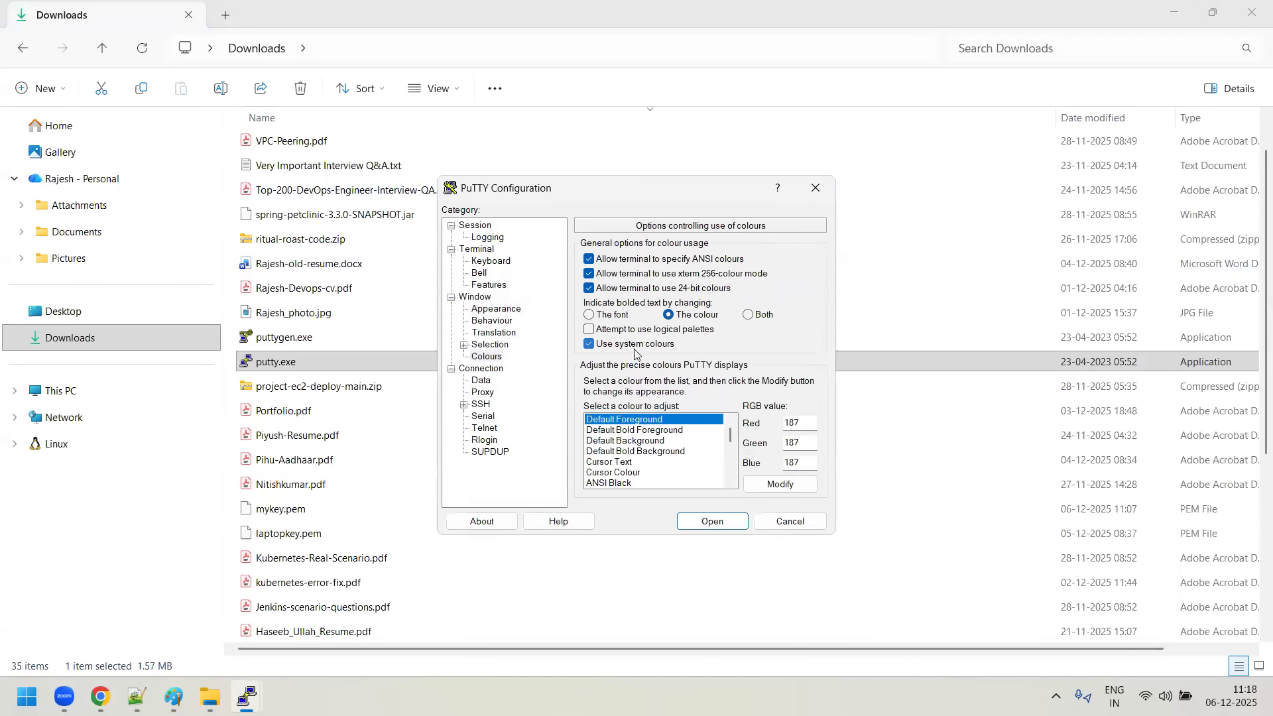
{"action": "left_click", "coordinate": [791, 485]}
{"action": "left_click", "coordinate": [463, 271]}
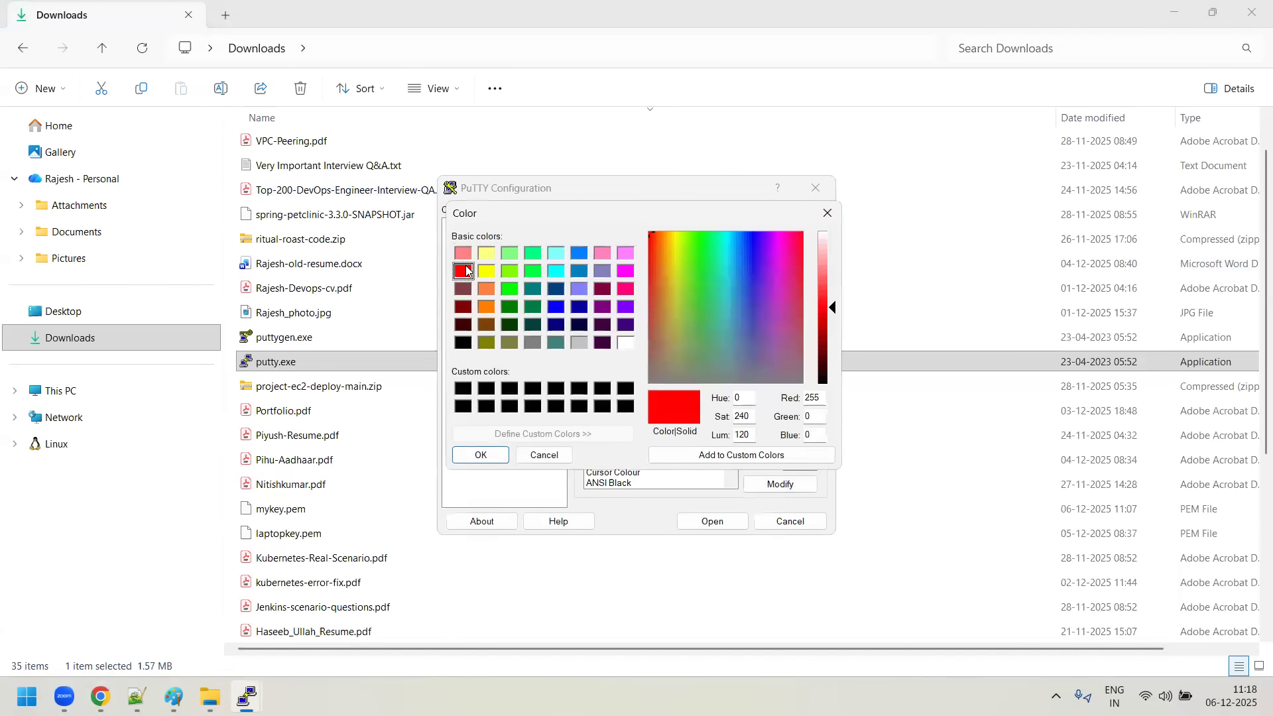
{"action": "left_click", "coordinate": [492, 456]}
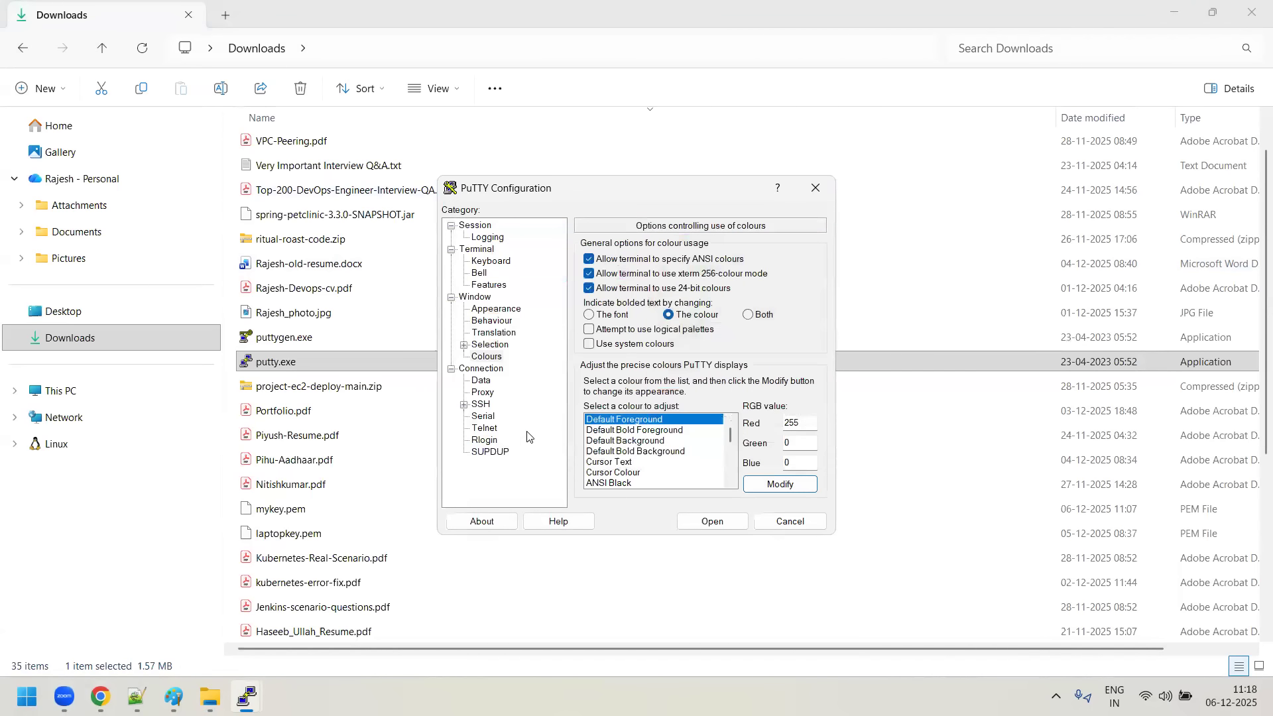
- Select mykey.ppk from Downloads as the new session's private key file for SSH authentication
{"action": "left_click", "coordinate": [464, 405]}
{"action": "left_click", "coordinate": [476, 441]}
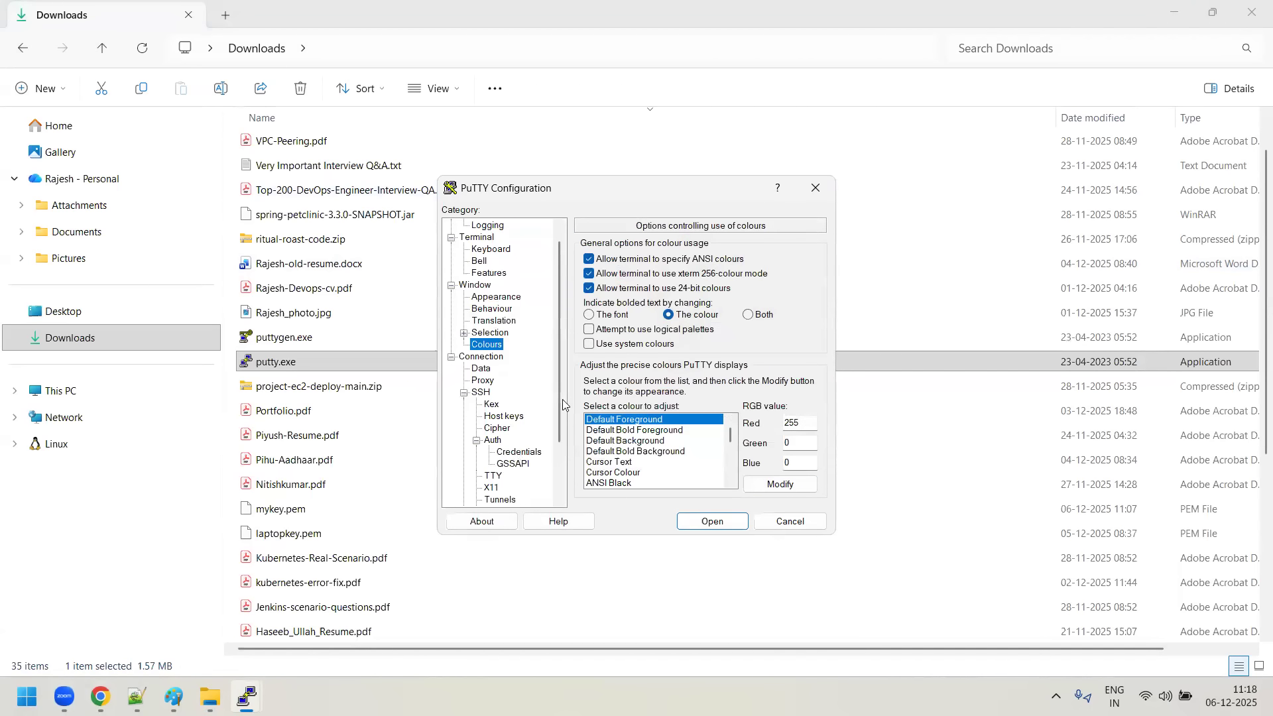
{"action": "left_click", "coordinate": [519, 451]}
{"action": "left_click", "coordinate": [789, 276]}
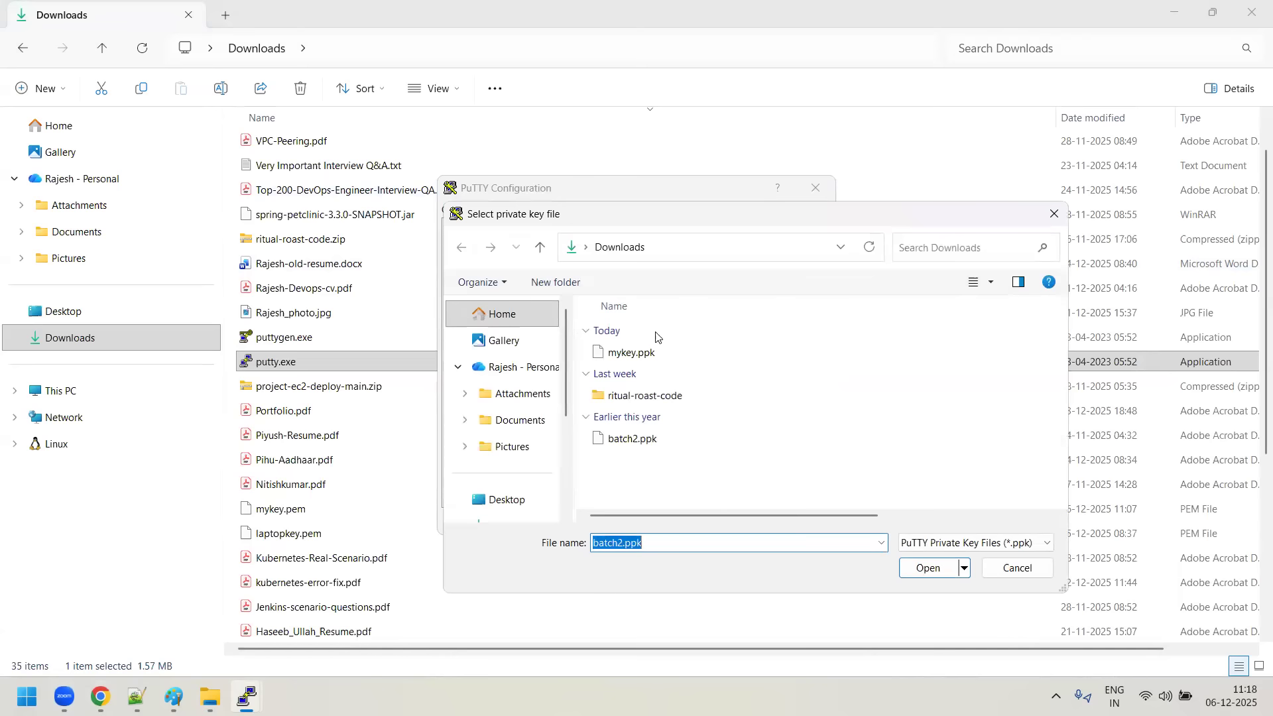
{"action": "left_click", "coordinate": [628, 353]}
{"action": "left_click", "coordinate": [928, 569]}
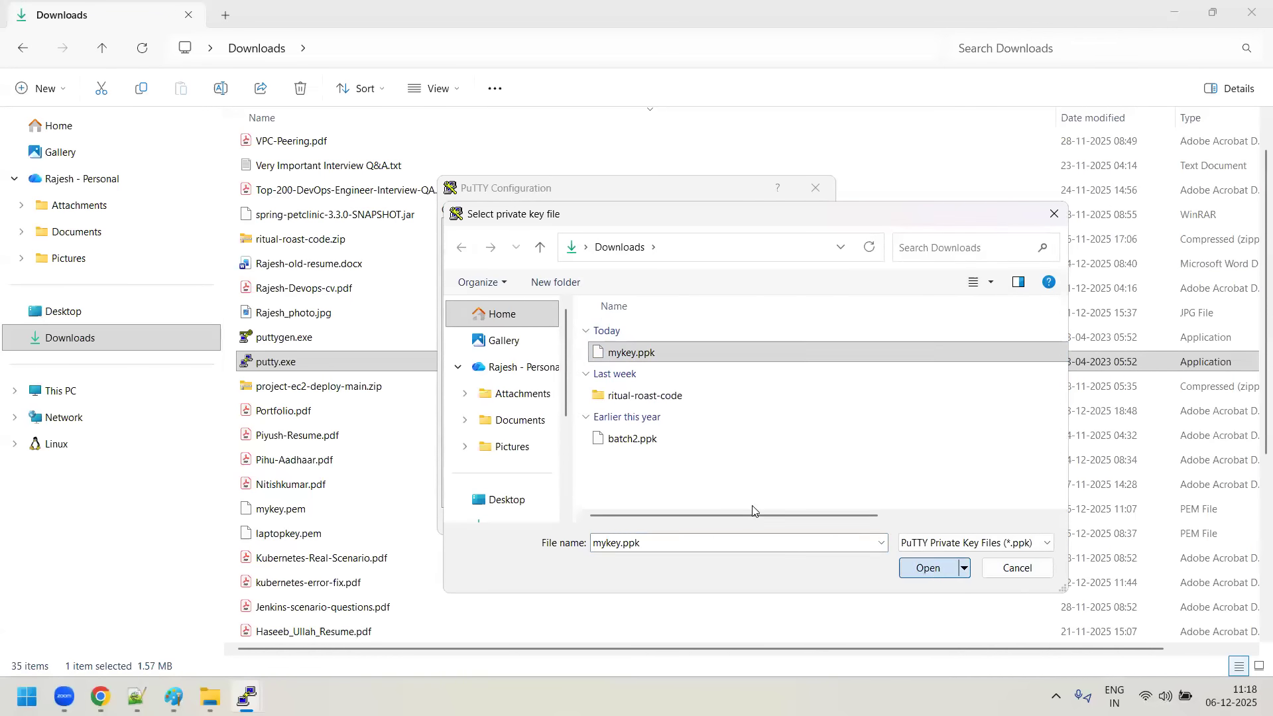
- Try to connect to Red-server with the newly configured session, and close its terminal window
{"action": "scroll", "coordinate": [563, 378], "scroll_direction": "up", "scroll_amount": 5}
{"action": "left_click", "coordinate": [476, 225]}
{"action": "left_click", "coordinate": [732, 522]}
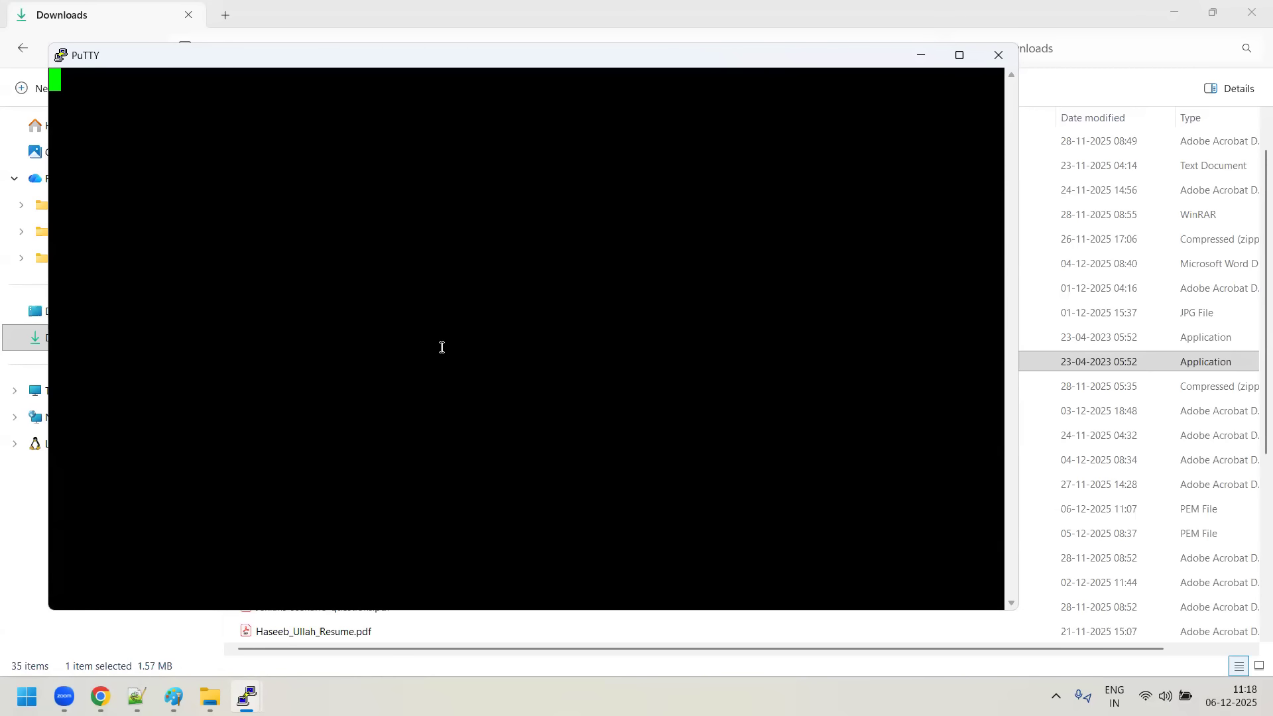
{"action": "left_click", "coordinate": [996, 55]}
{"action": "left_click", "coordinate": [665, 407]}
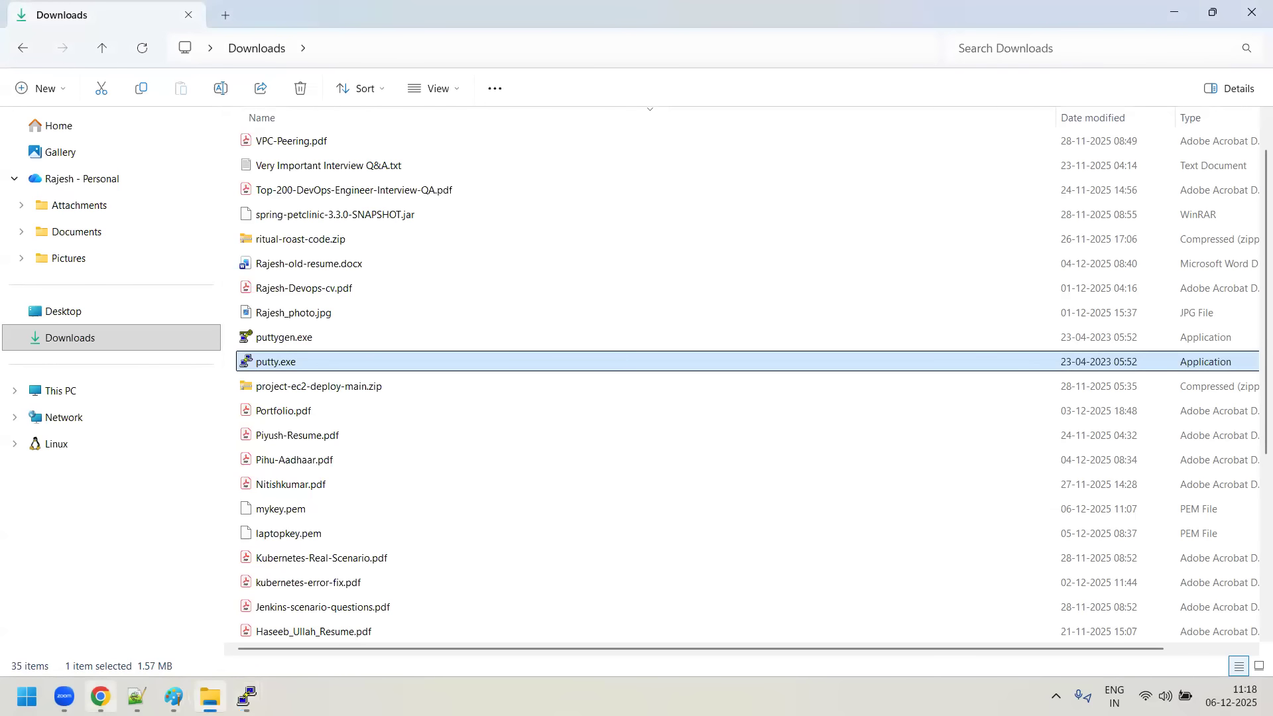
- Switch to the AWS console in the browser and view the VPC service's Security Groups list
{"action": "key", "text": "alt+Tab"}
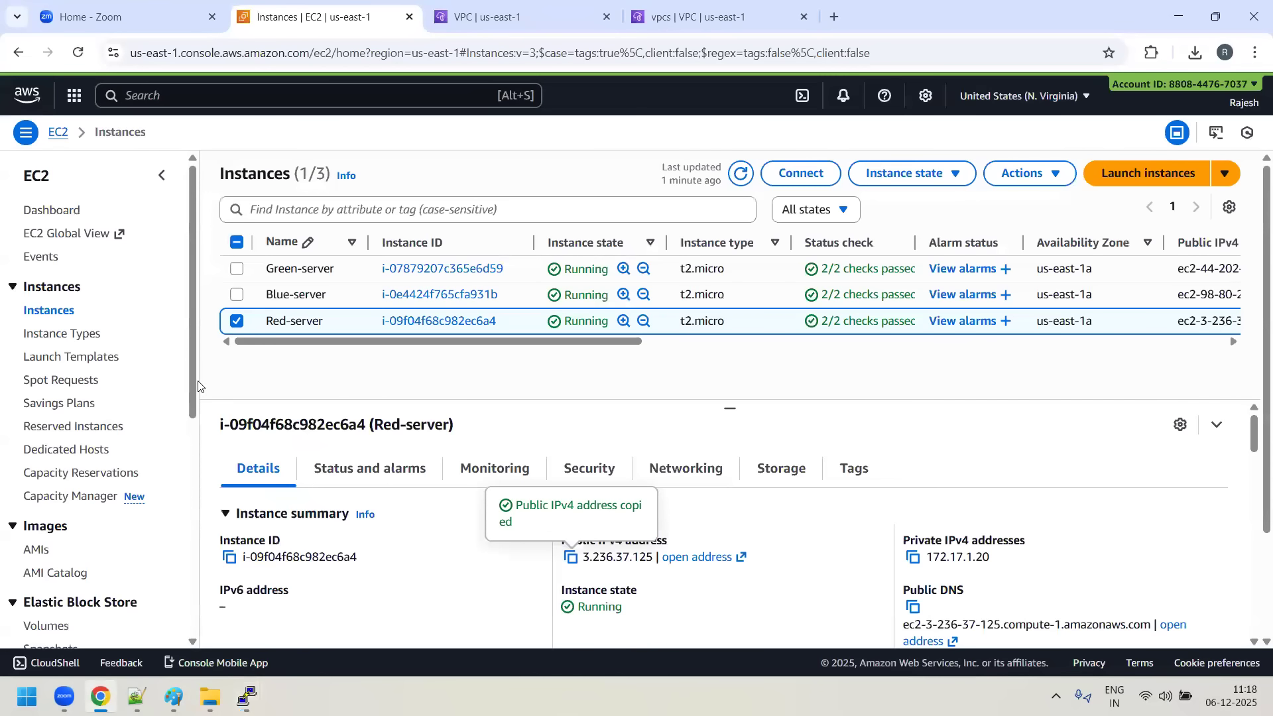
{"action": "scroll", "coordinate": [54, 356], "scroll_direction": "down", "scroll_amount": 3}
{"action": "scroll", "coordinate": [54, 356], "scroll_direction": "up", "scroll_amount": 3}
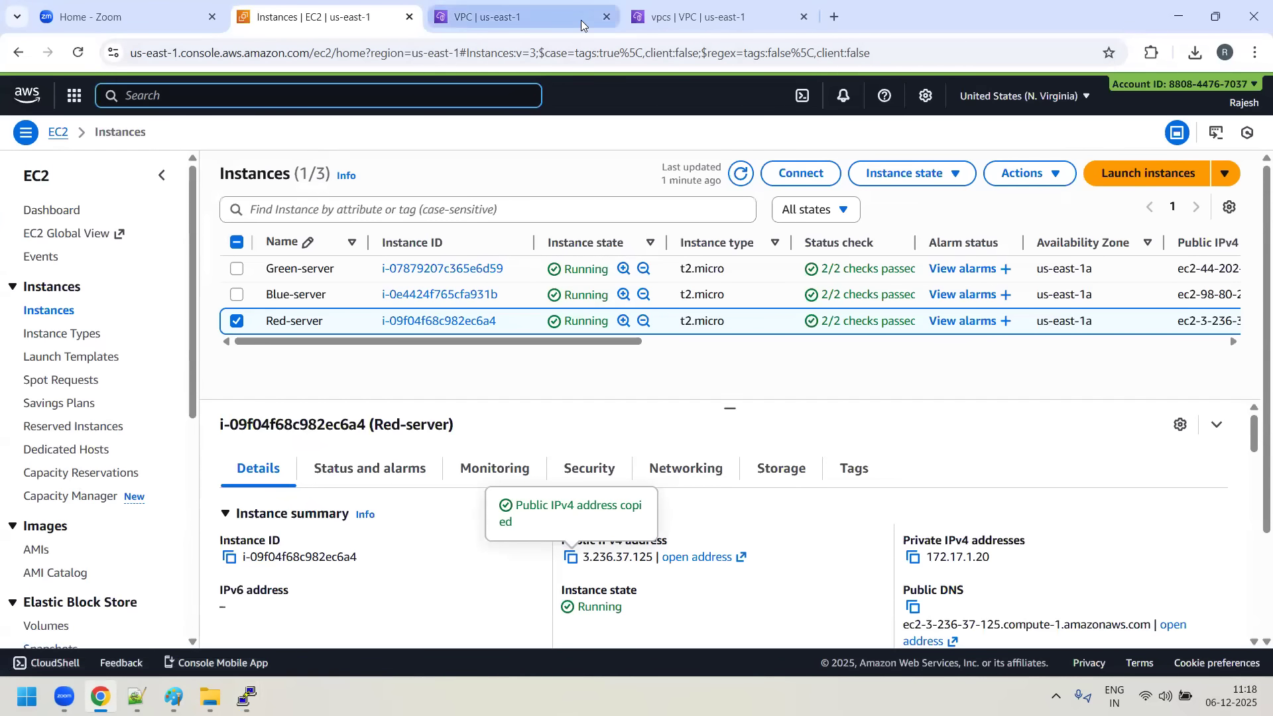
{"action": "left_click", "coordinate": [501, 18]}
{"action": "scroll", "coordinate": [106, 440], "scroll_direction": "down", "scroll_amount": 3}
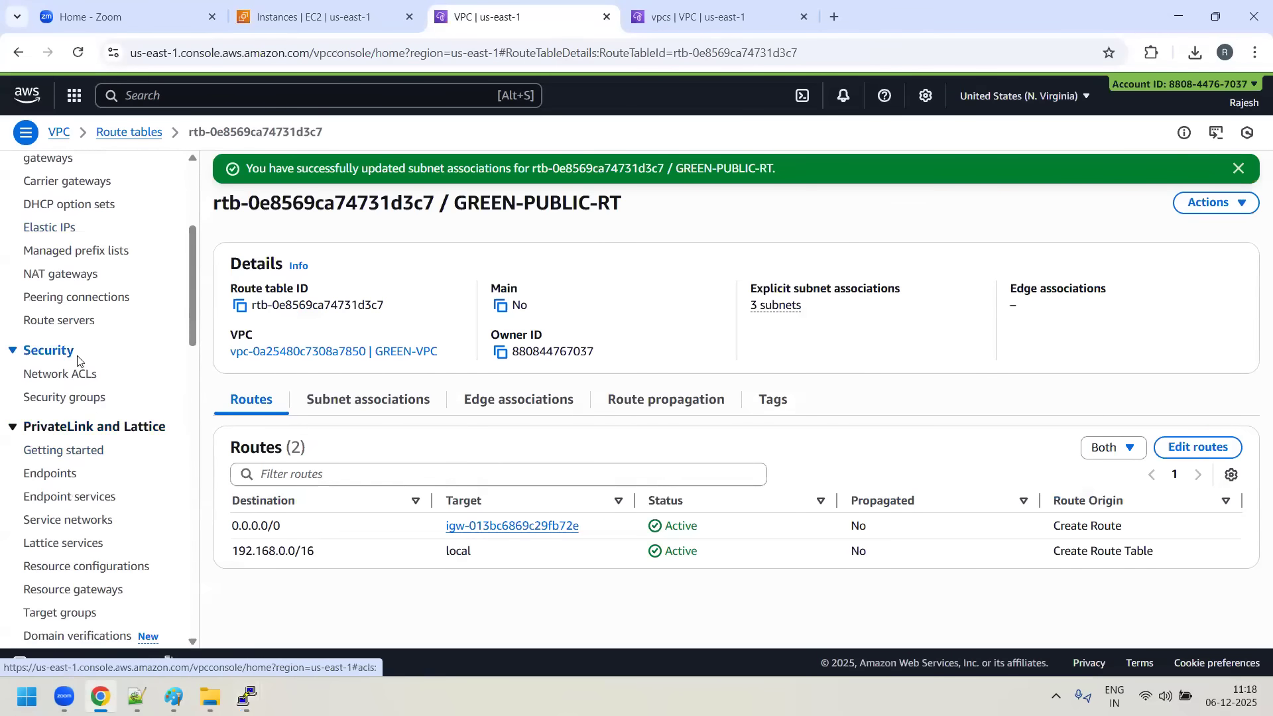
{"action": "left_click", "coordinate": [67, 396]}
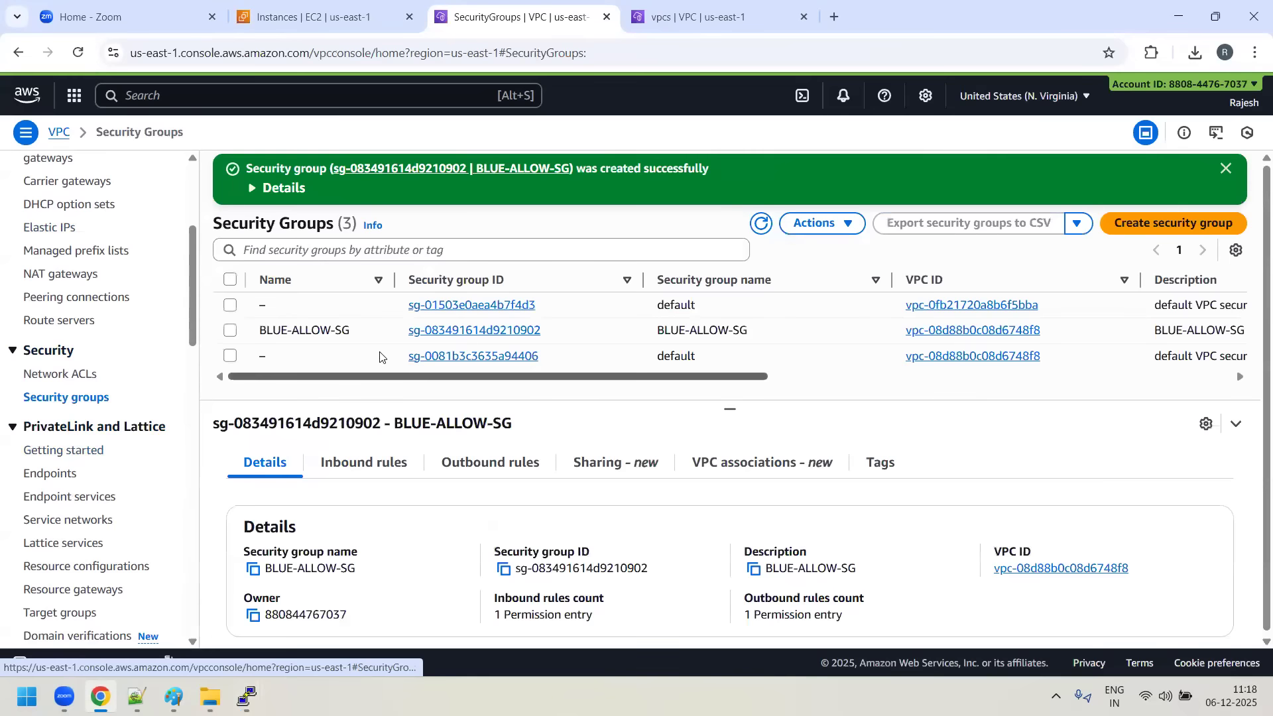
- Open the default security group attached to the Red-server instance in a separate browser tab
{"action": "left_click", "coordinate": [329, 27]}
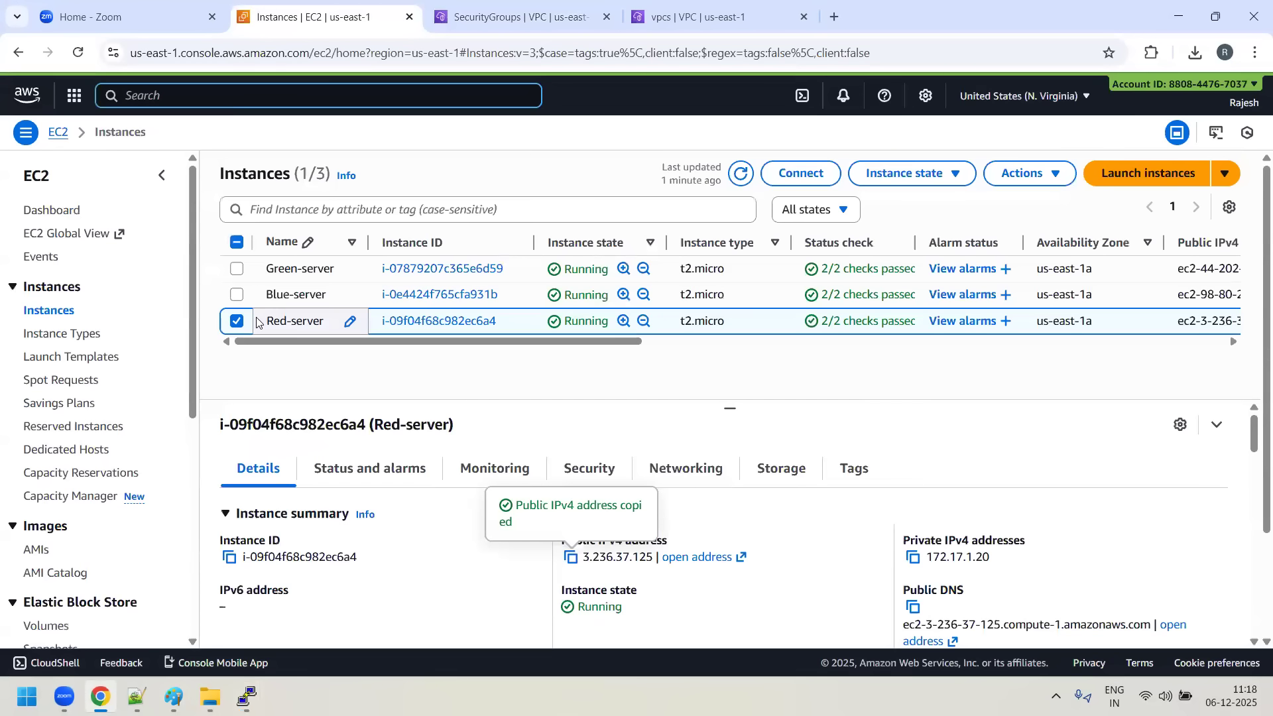
{"action": "left_click", "coordinate": [586, 479]}
{"action": "scroll", "coordinate": [285, 543], "scroll_direction": "down", "scroll_amount": 1}
{"action": "right_click", "coordinate": [298, 544]}
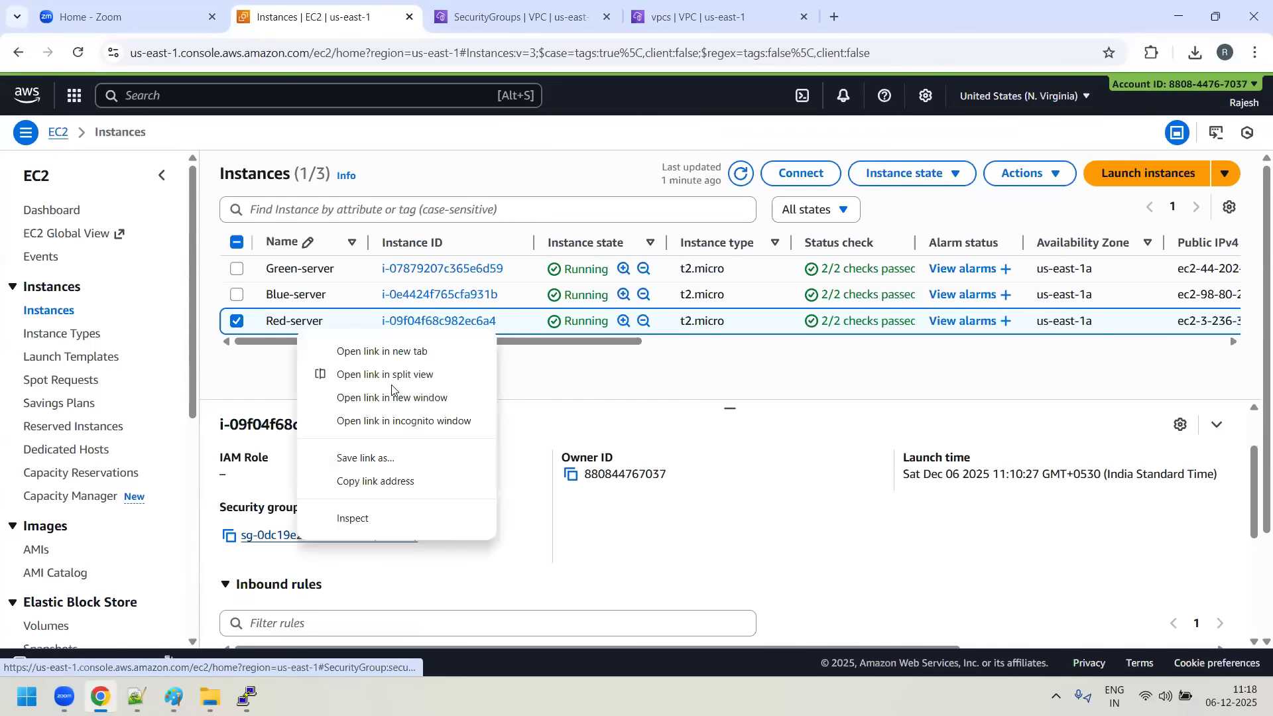
{"action": "left_click", "coordinate": [391, 349]}
{"action": "left_click", "coordinate": [546, 14]}
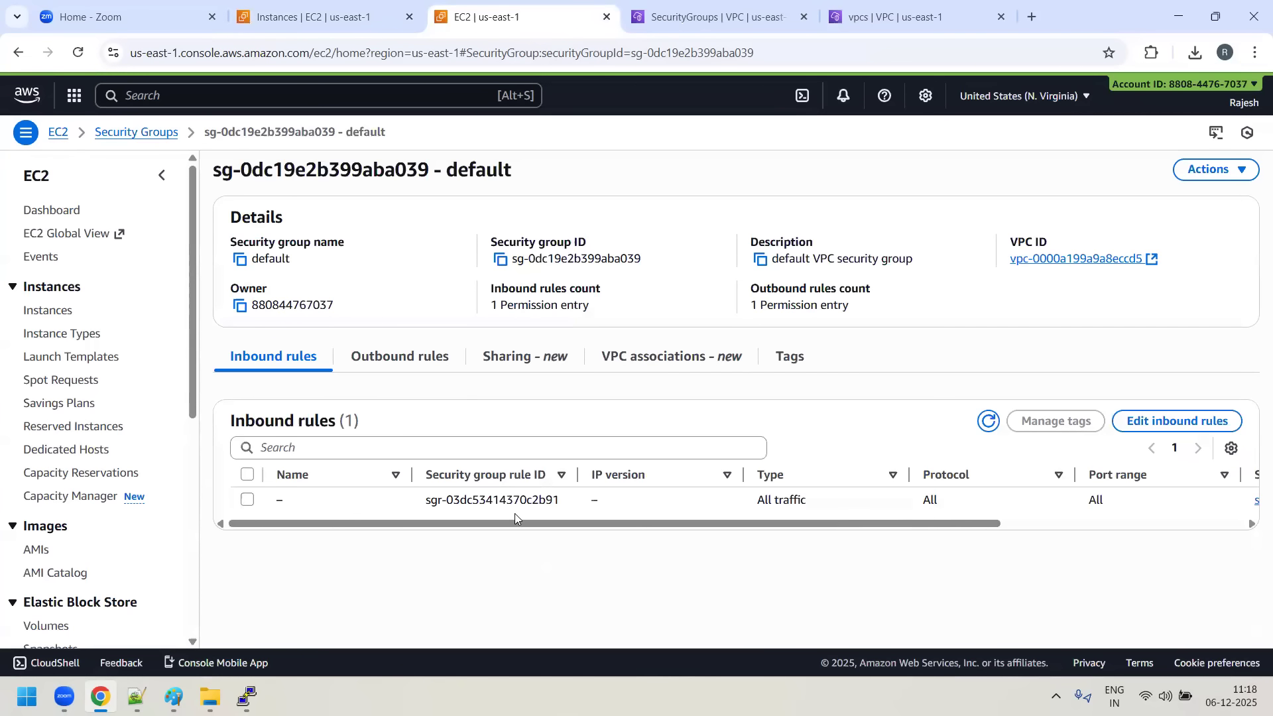
- Add an inbound rule to Red-server's default security group allowing all traffic from anywhere, 0.0.0.0/0
{"action": "left_click", "coordinate": [1172, 424]}
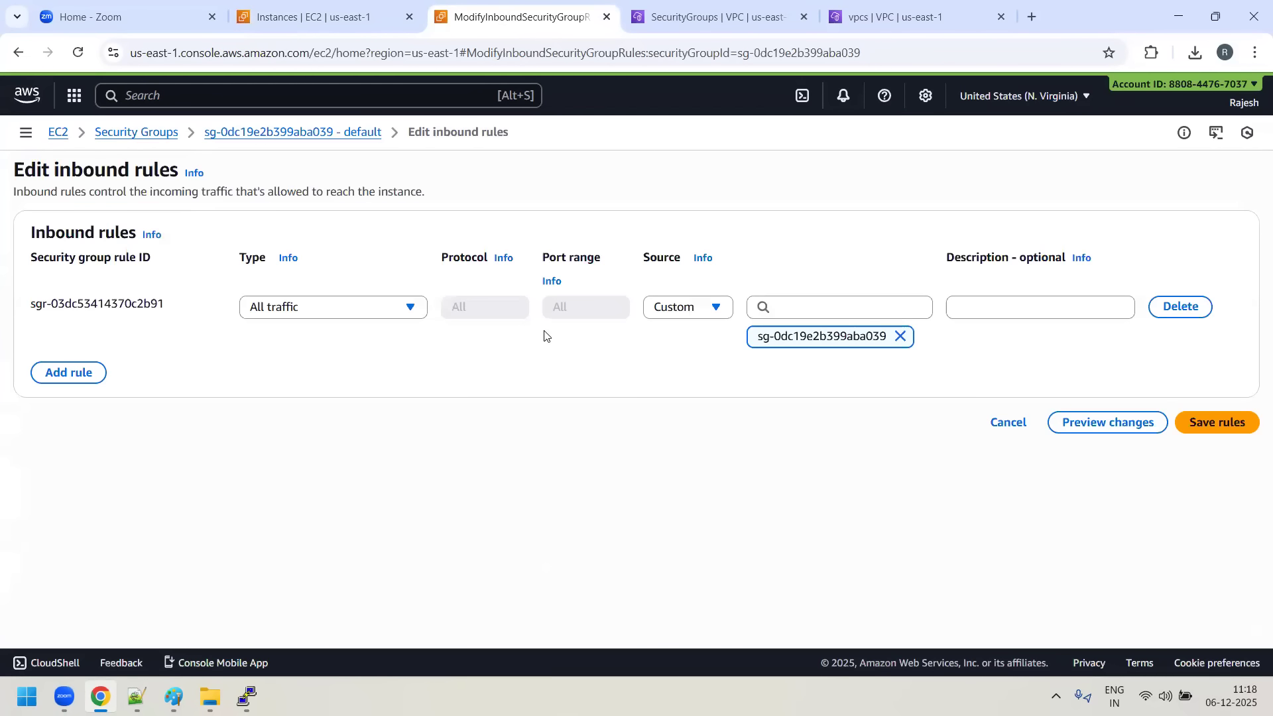
{"action": "left_click", "coordinate": [63, 375]}
{"action": "left_click", "coordinate": [386, 369]}
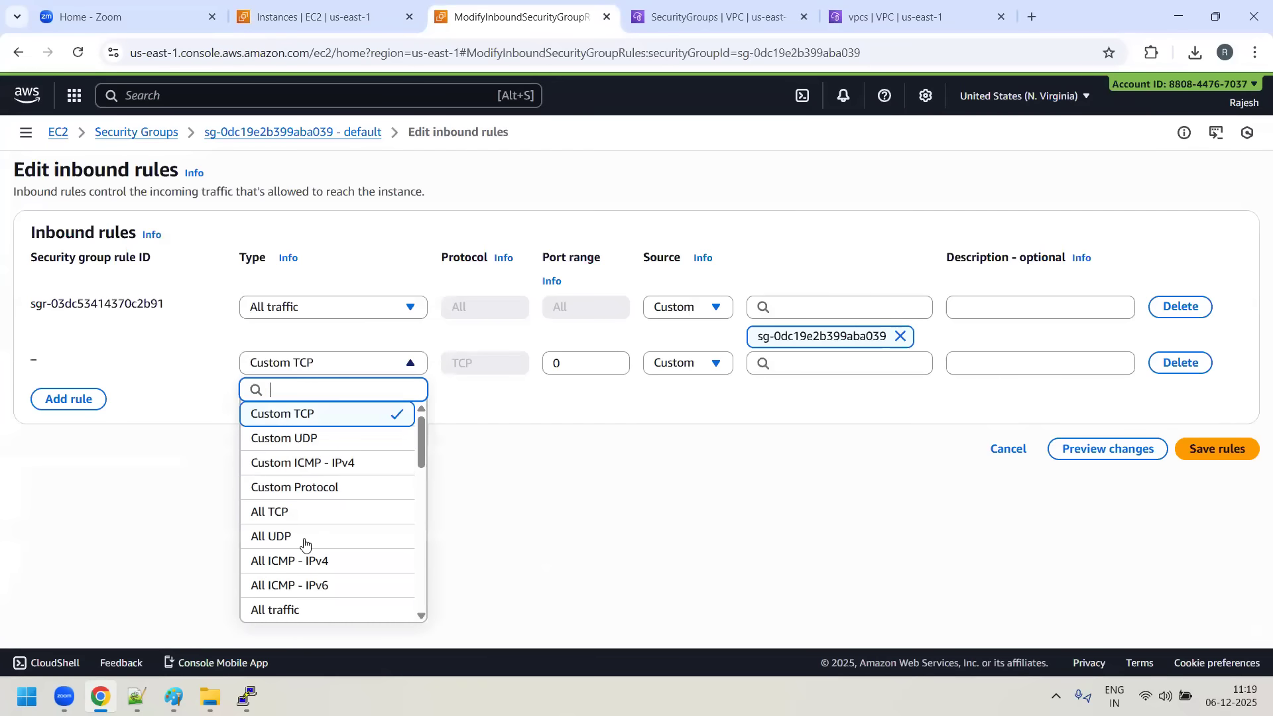
{"action": "scroll", "coordinate": [312, 517], "scroll_direction": "down", "scroll_amount": 3}
{"action": "left_click", "coordinate": [307, 444]}
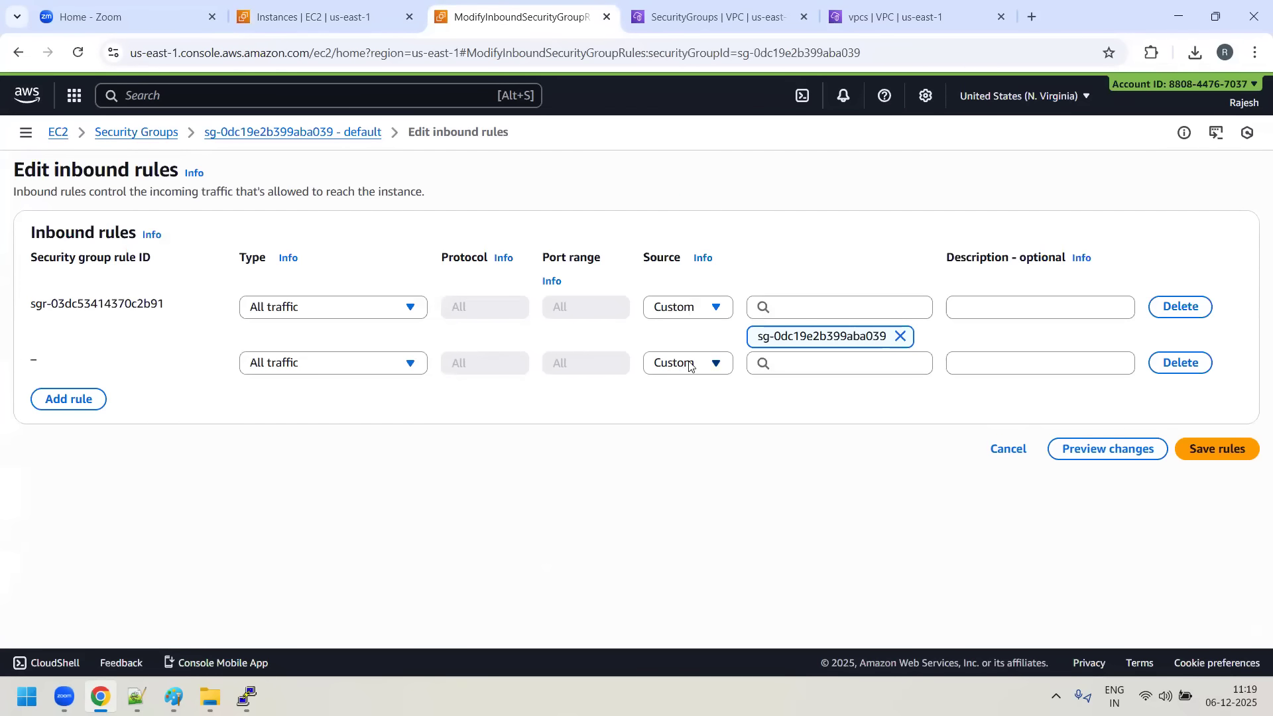
{"action": "left_click", "coordinate": [705, 364]}
{"action": "left_click", "coordinate": [694, 417]}
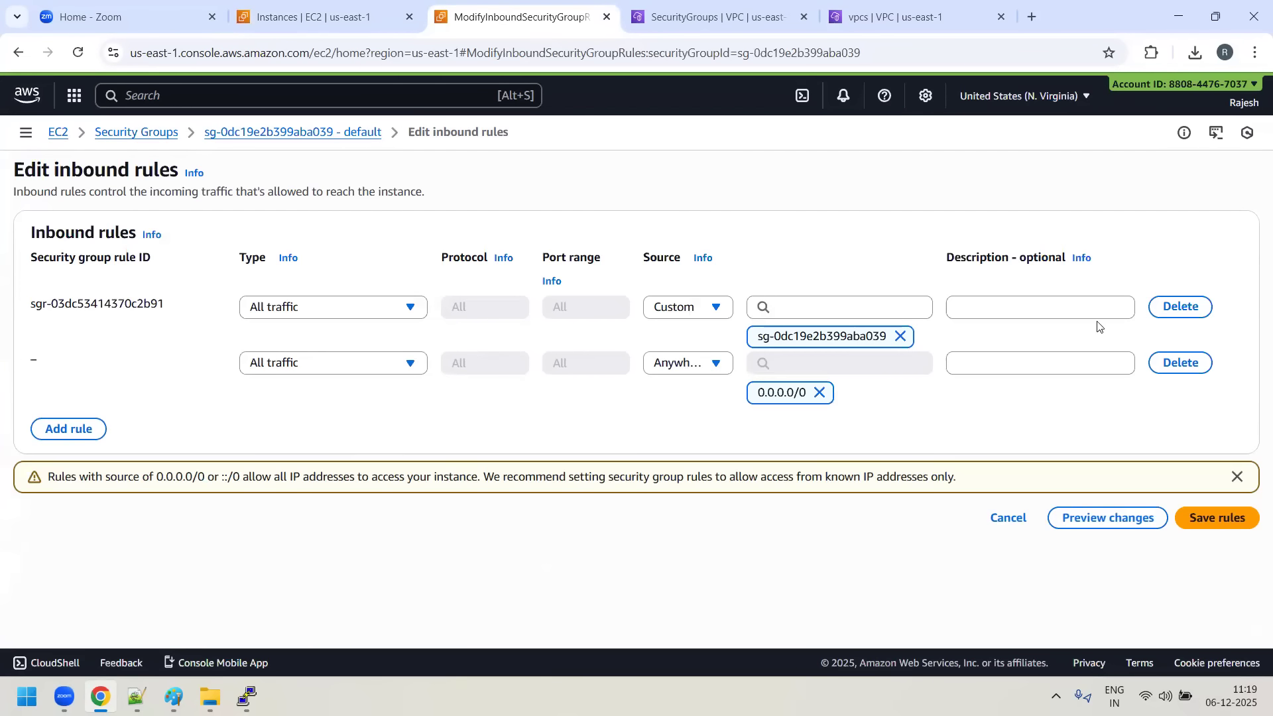
- Delete the inbound rule whose source is the security group itself, save the rules, and close the security group's tab
{"action": "left_click", "coordinate": [1190, 307]}
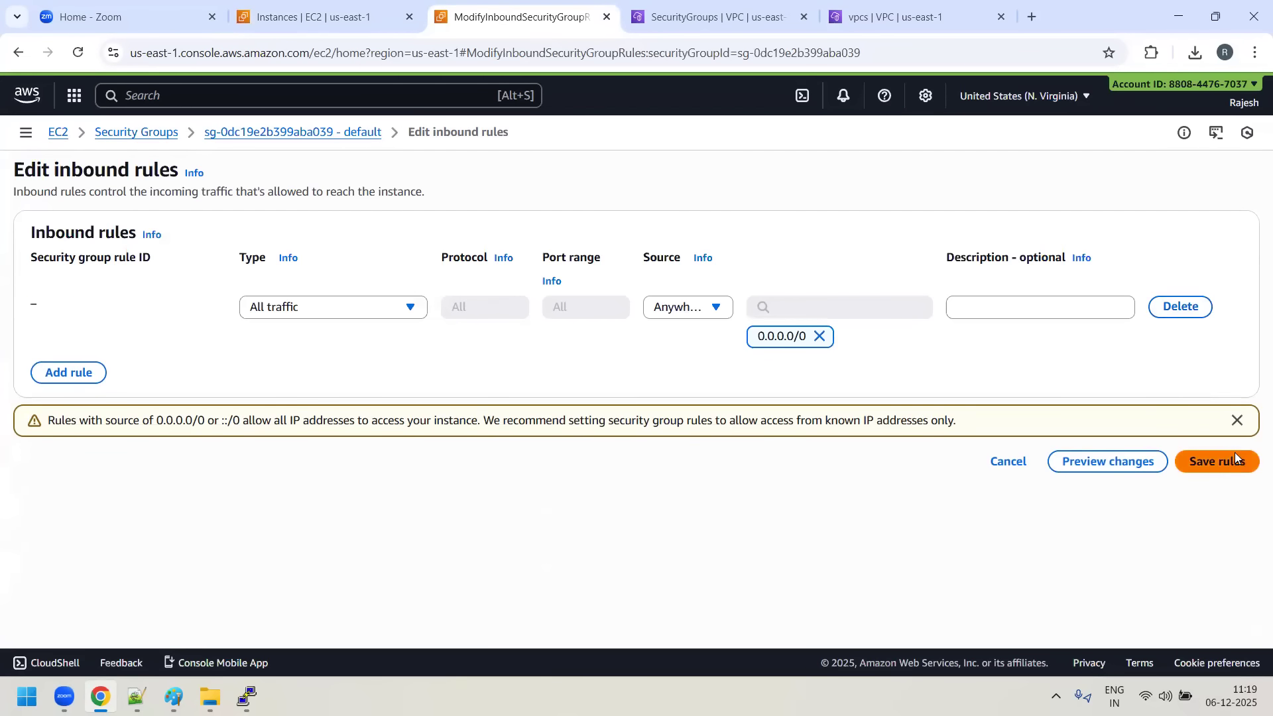
{"action": "left_click", "coordinate": [1232, 462]}
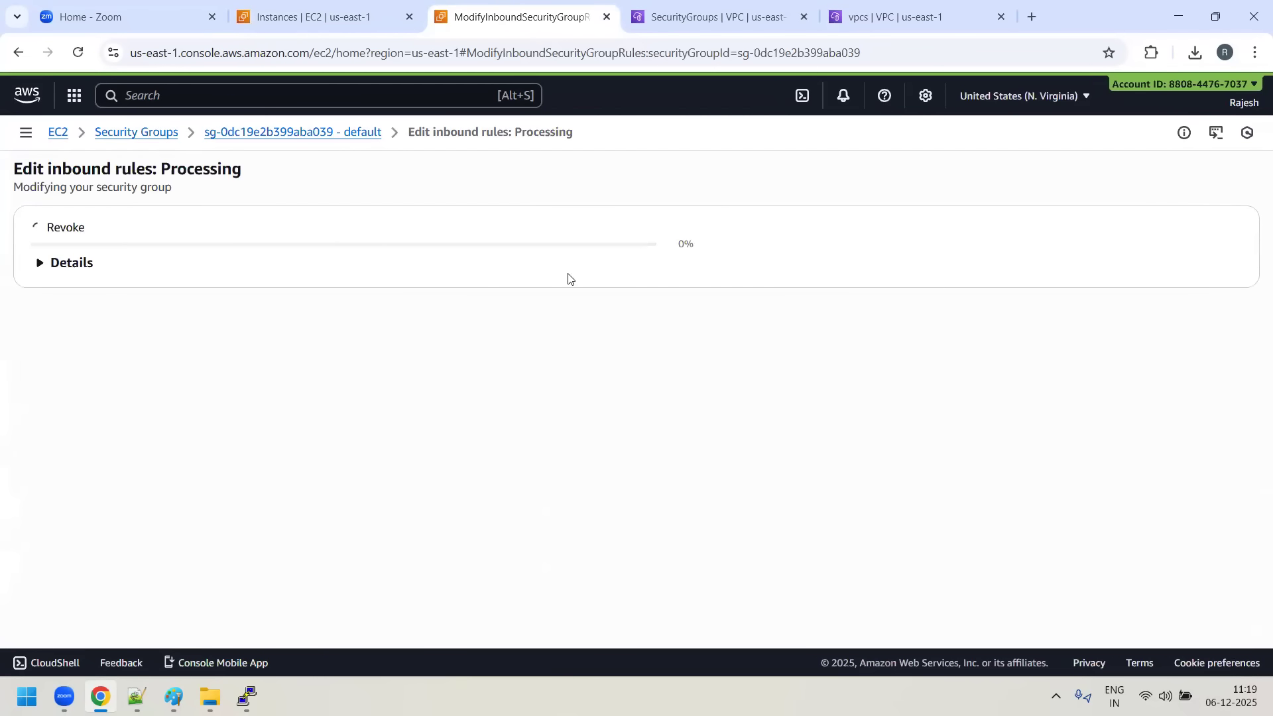
{"action": "left_click", "coordinate": [606, 16]}
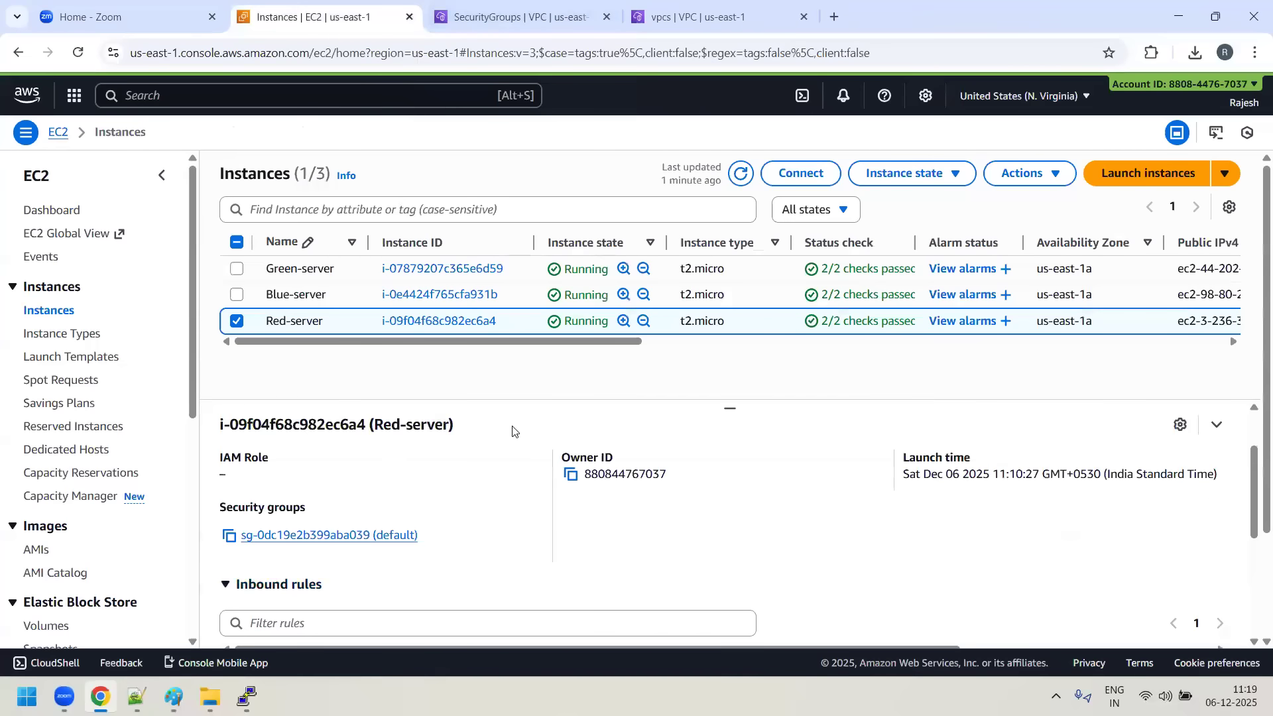
- Copy Red-server's public IPv4 address from its instance details
{"action": "scroll", "coordinate": [408, 511], "scroll_direction": "up", "scroll_amount": 2}
{"action": "left_click", "coordinate": [251, 468]}
{"action": "left_click", "coordinate": [570, 559]}
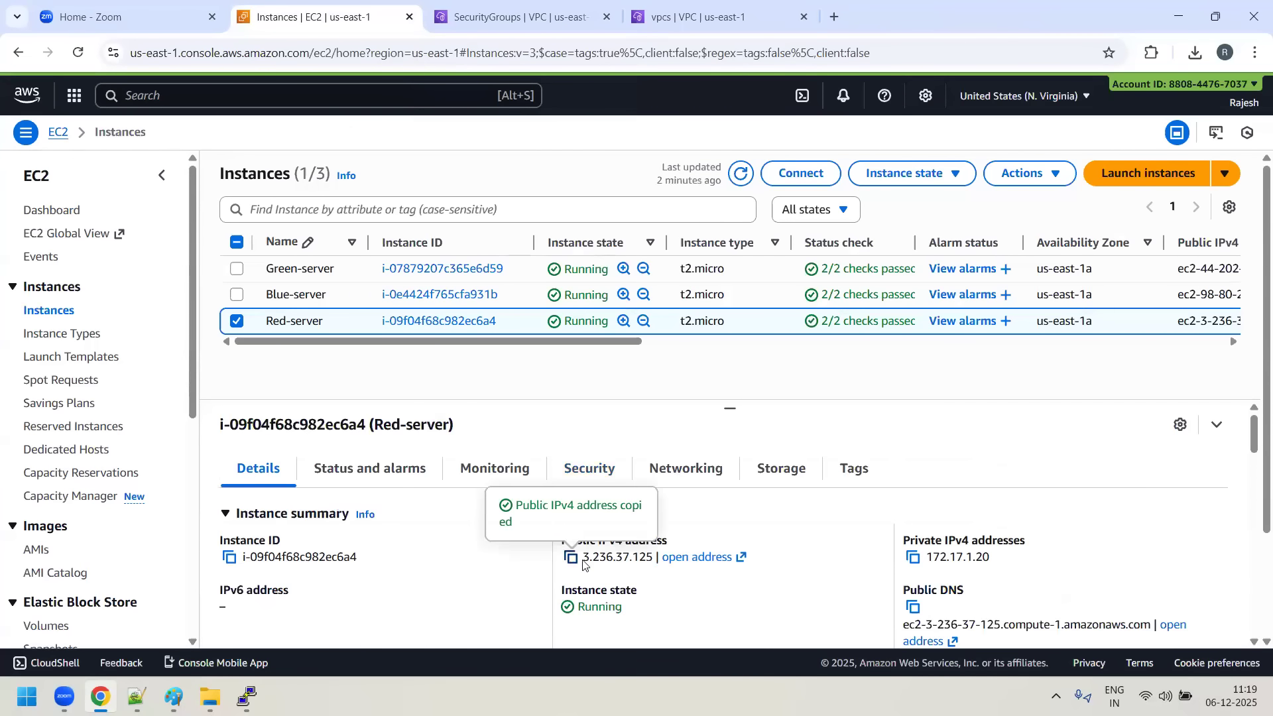
{"action": "left_click", "coordinate": [211, 696]}
{"action": "double_click", "coordinate": [282, 362]}
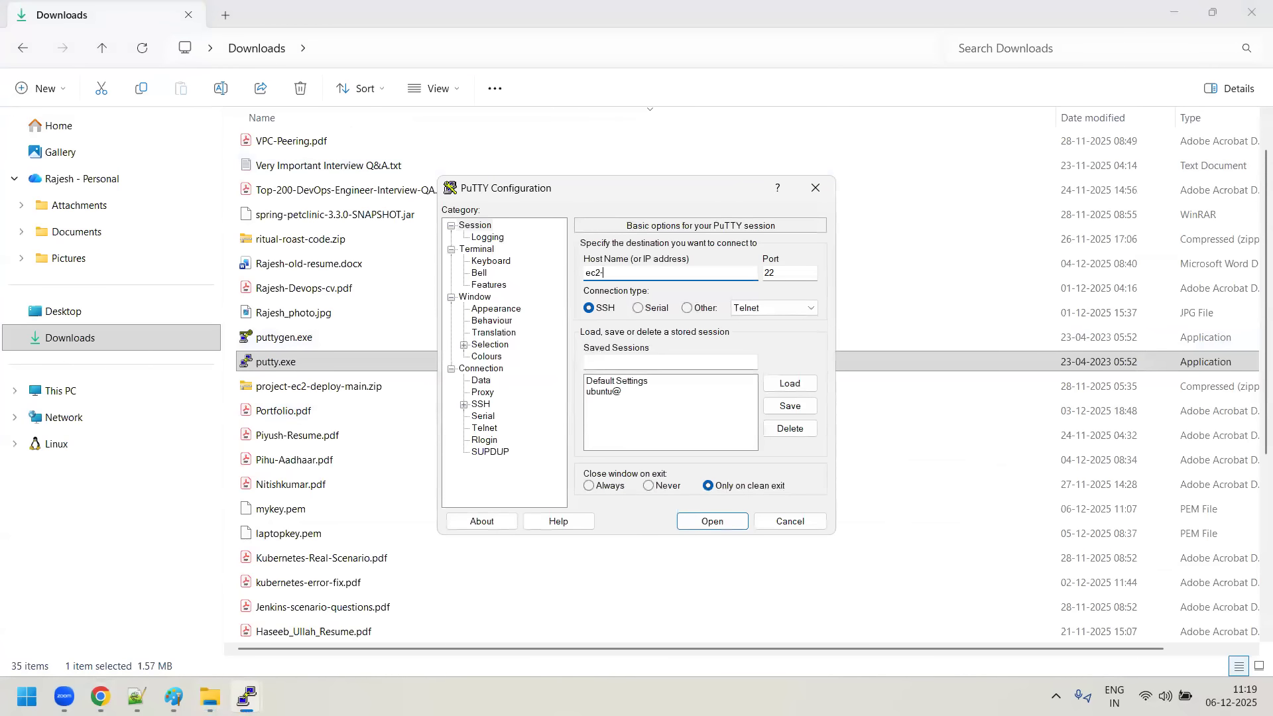
{"action": "key", "text": "ctrl+v"}
- Set the terminal font to Courier New, bold, 18-point
{"action": "left_click", "coordinate": [496, 309]}
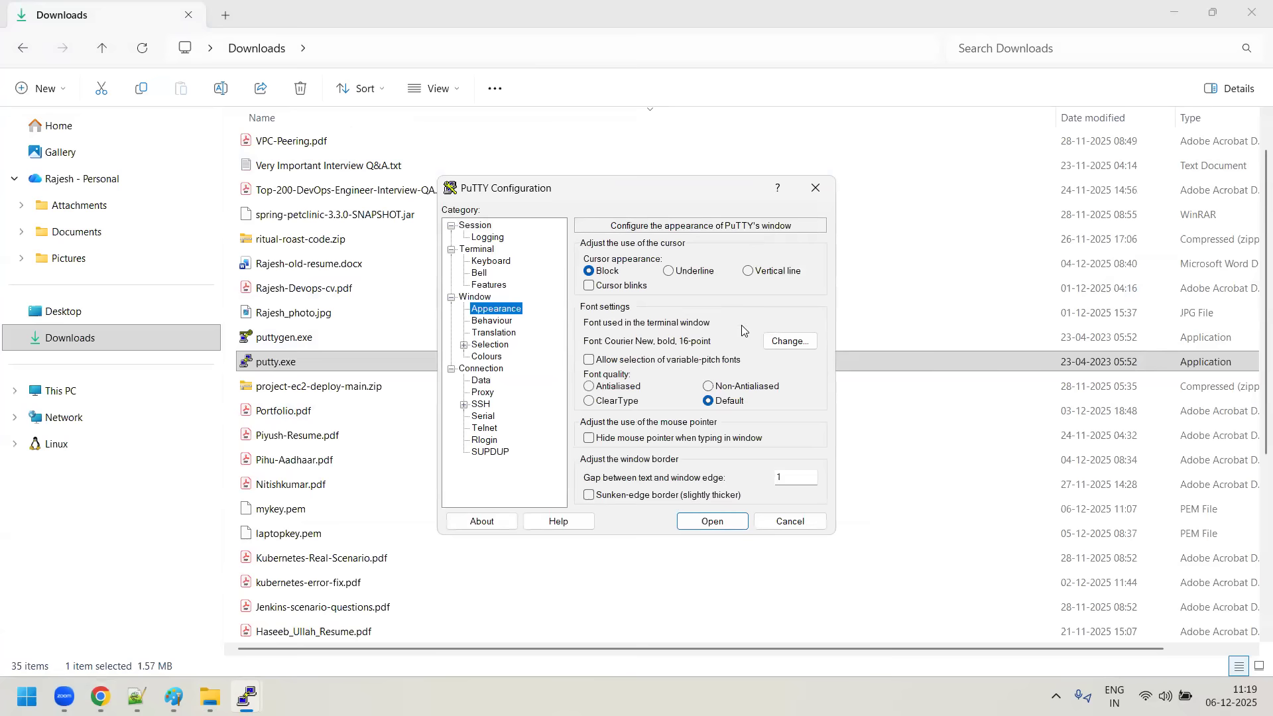
{"action": "left_click", "coordinate": [789, 341]}
{"action": "left_click", "coordinate": [735, 345]}
{"action": "left_click", "coordinate": [677, 648]}
- Enable system colours' override by turning off Use system colours, and set the Default Foreground to red (255, 0, 0)
{"action": "left_click", "coordinate": [496, 357]}
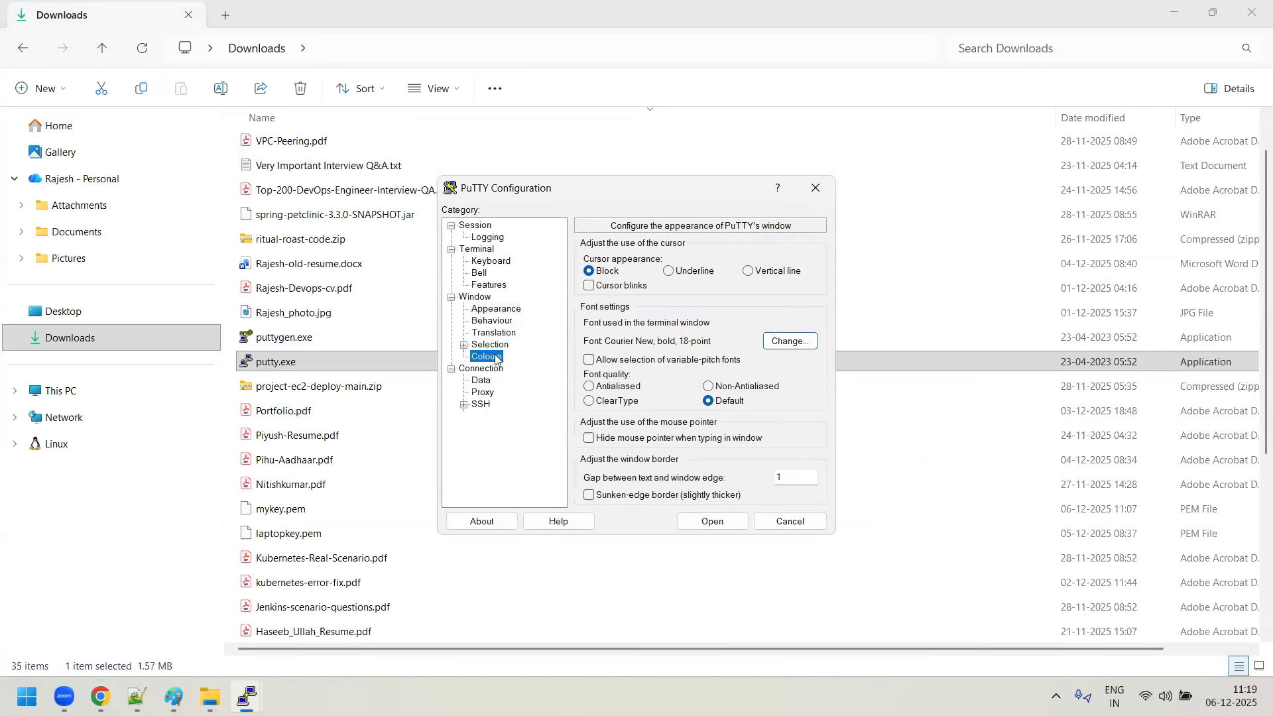
{"action": "left_click", "coordinate": [624, 419]}
{"action": "left_click", "coordinate": [623, 344]}
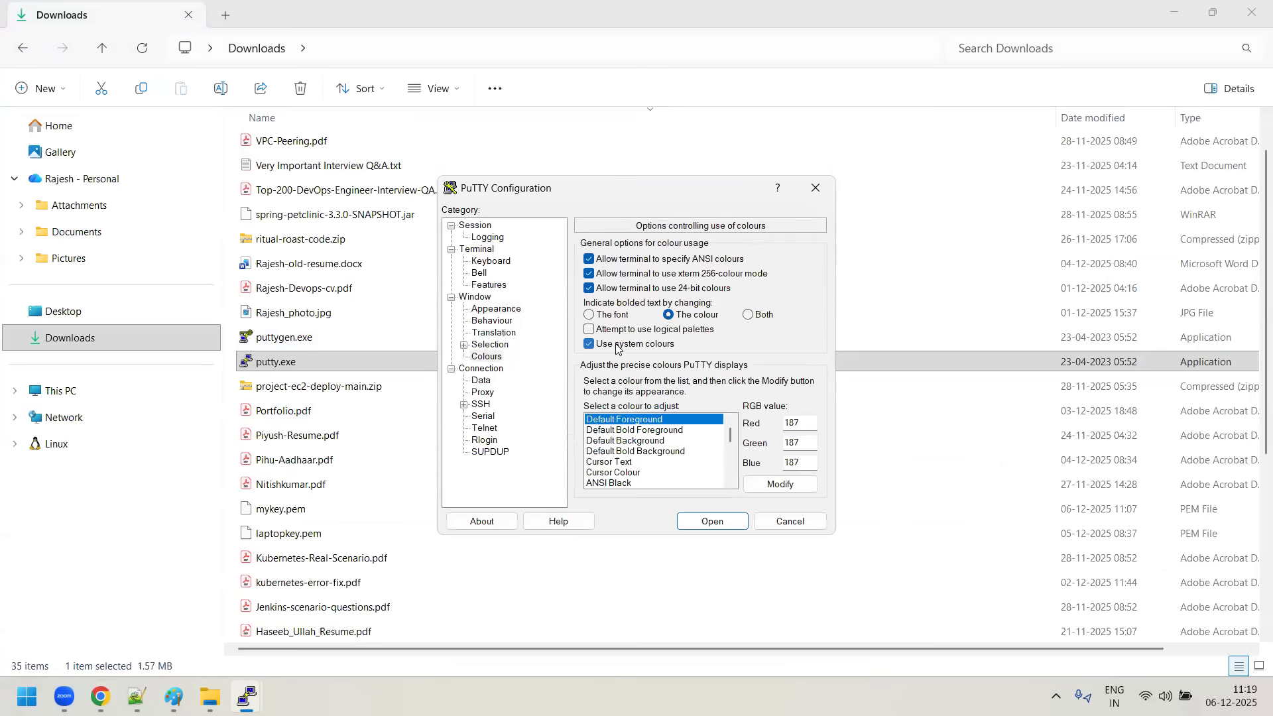
{"action": "left_click", "coordinate": [759, 487]}
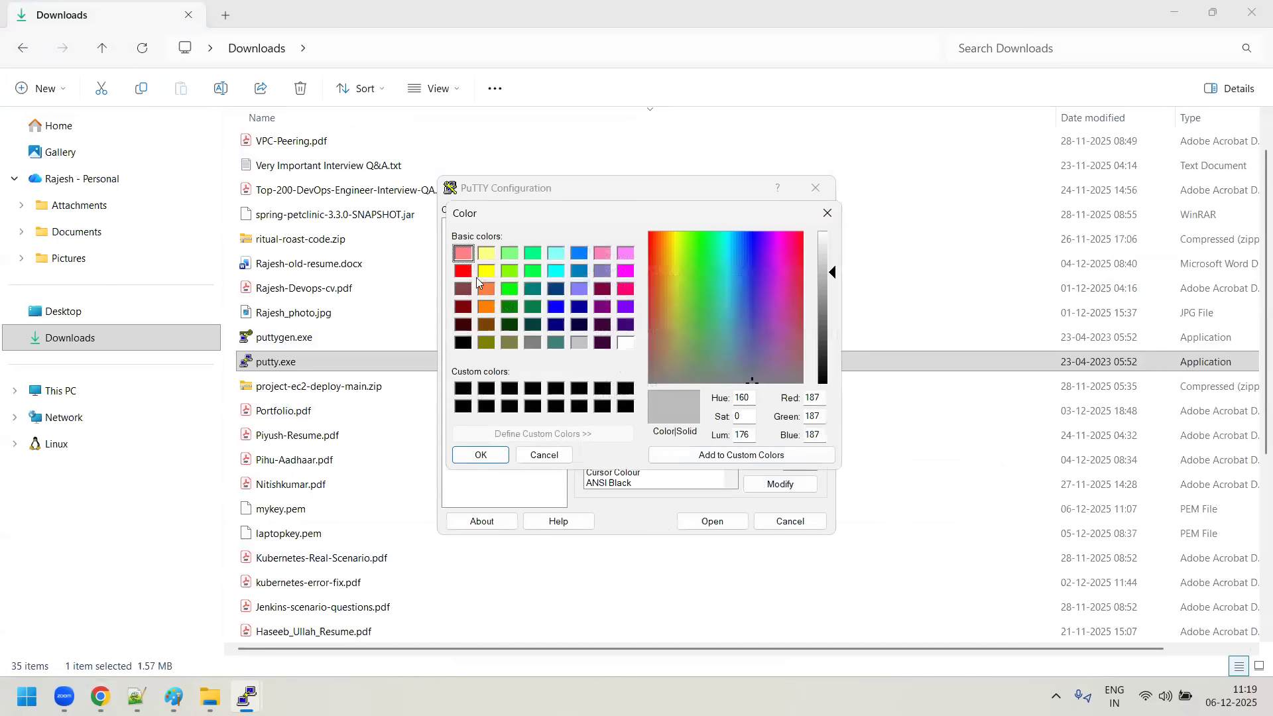
{"action": "left_click", "coordinate": [464, 271]}
{"action": "left_click", "coordinate": [474, 455]}
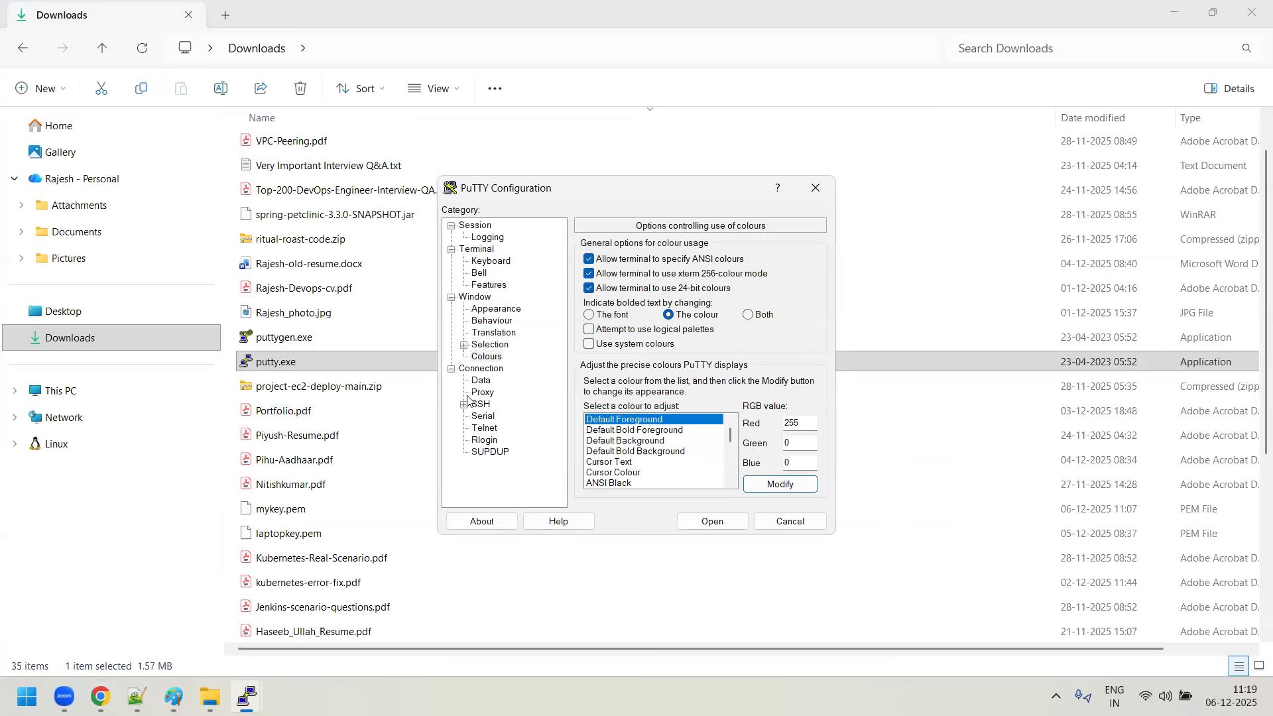
- Select mykey.ppk from Downloads as the private key file for SSH authentication
{"action": "left_click", "coordinate": [463, 405]}
{"action": "left_click", "coordinate": [476, 441]}
{"action": "left_click", "coordinate": [509, 453]}
{"action": "left_click", "coordinate": [796, 277]}
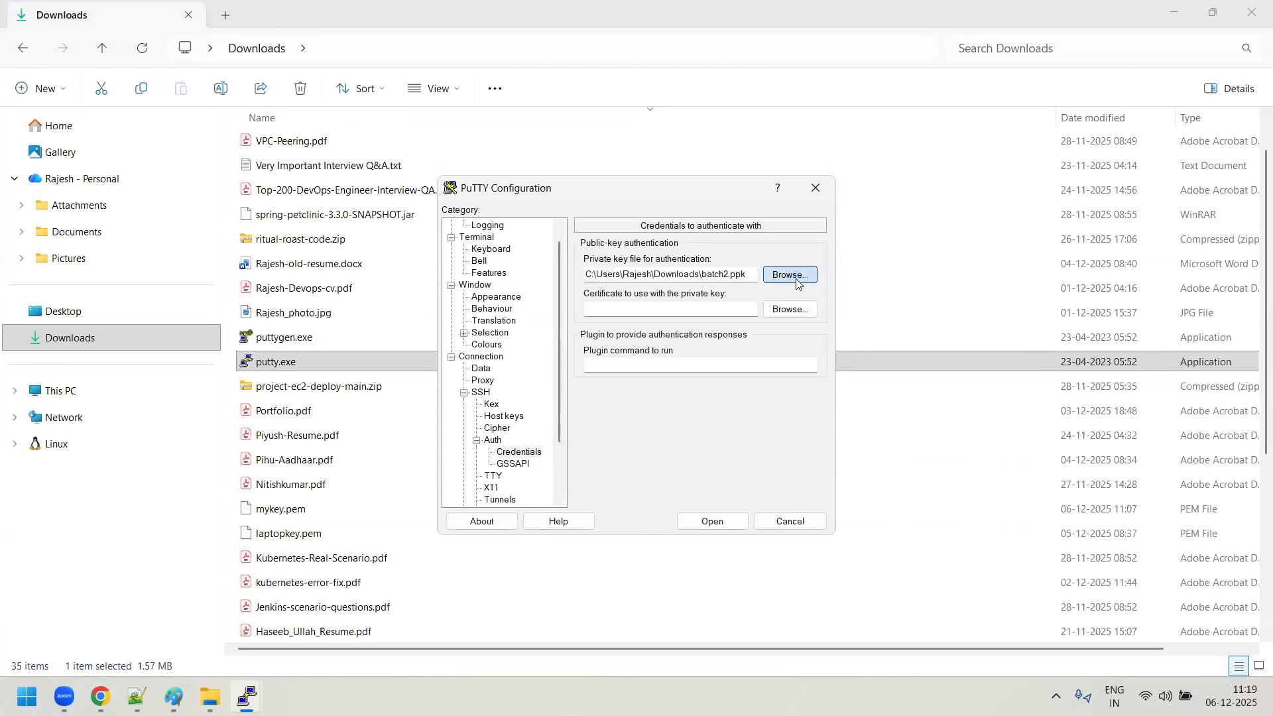
{"action": "left_click", "coordinate": [626, 353]}
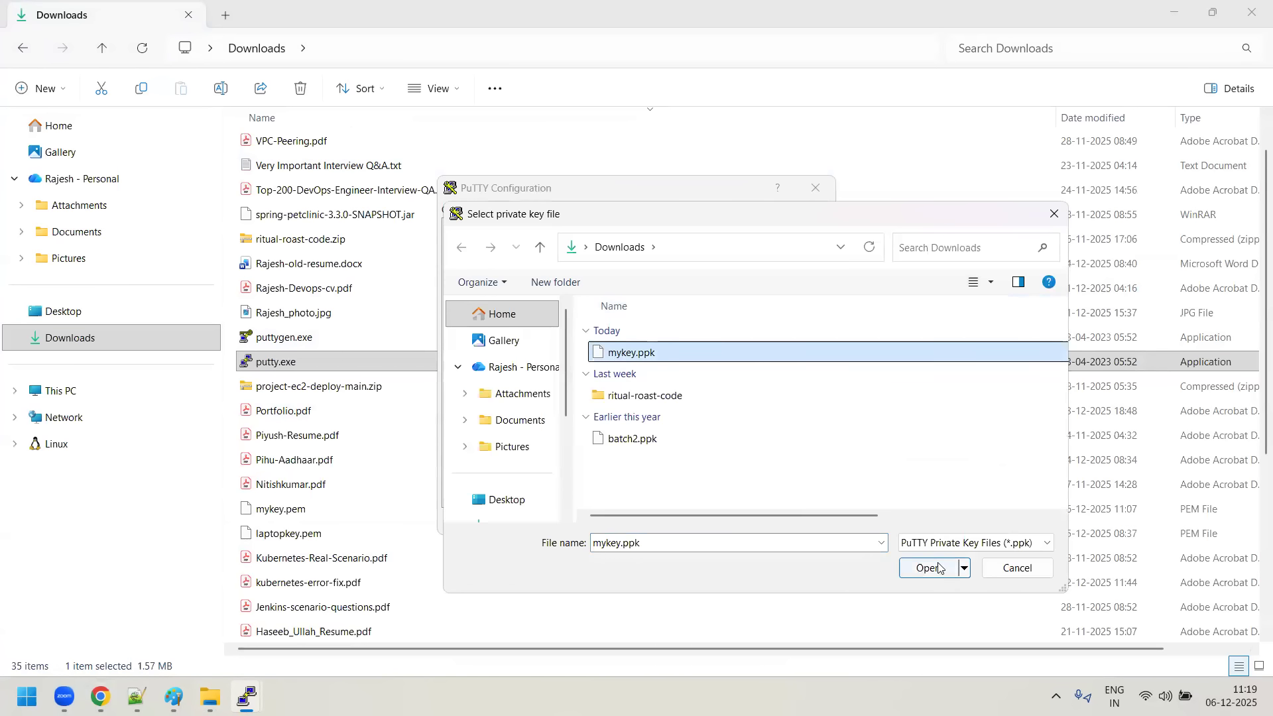
{"action": "left_click", "coordinate": [931, 568]}
- Open the SSH session to Red-server and accept its host key
{"action": "scroll", "coordinate": [504, 332], "scroll_direction": "up", "scroll_amount": 1}
{"action": "left_click", "coordinate": [475, 225]}
{"action": "left_click", "coordinate": [713, 521]}
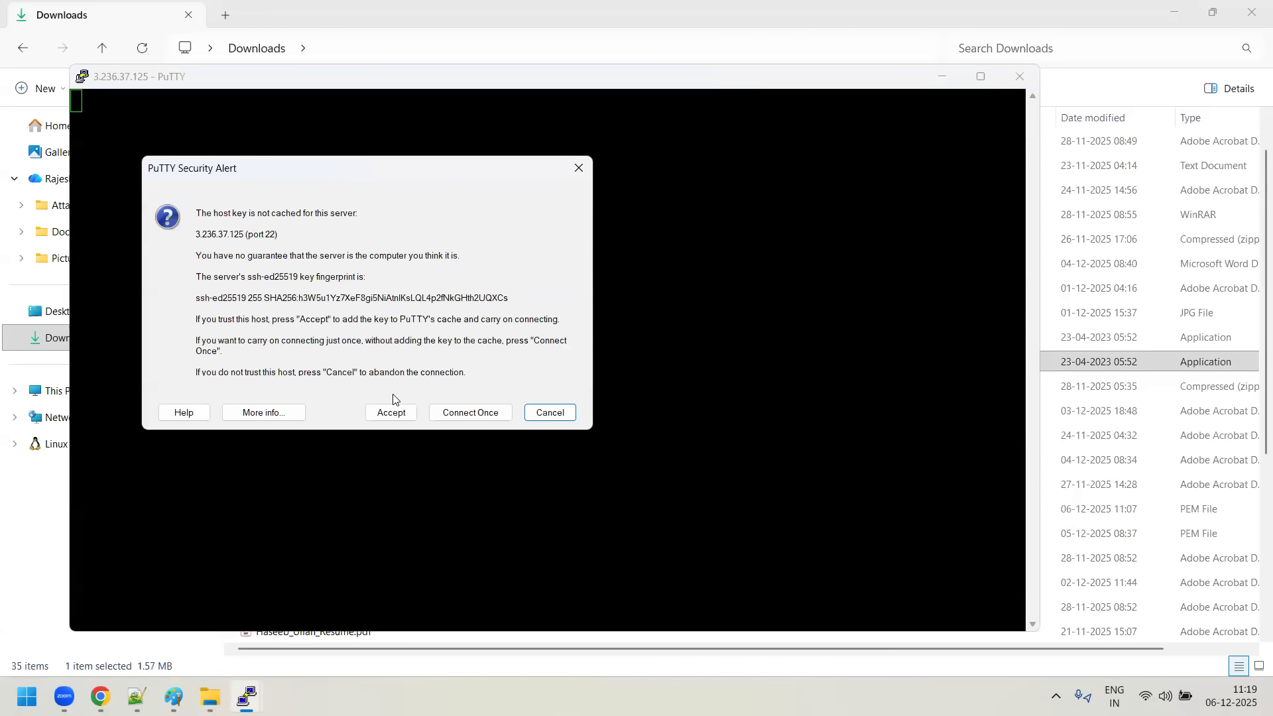
{"action": "left_click", "coordinate": [392, 412]}
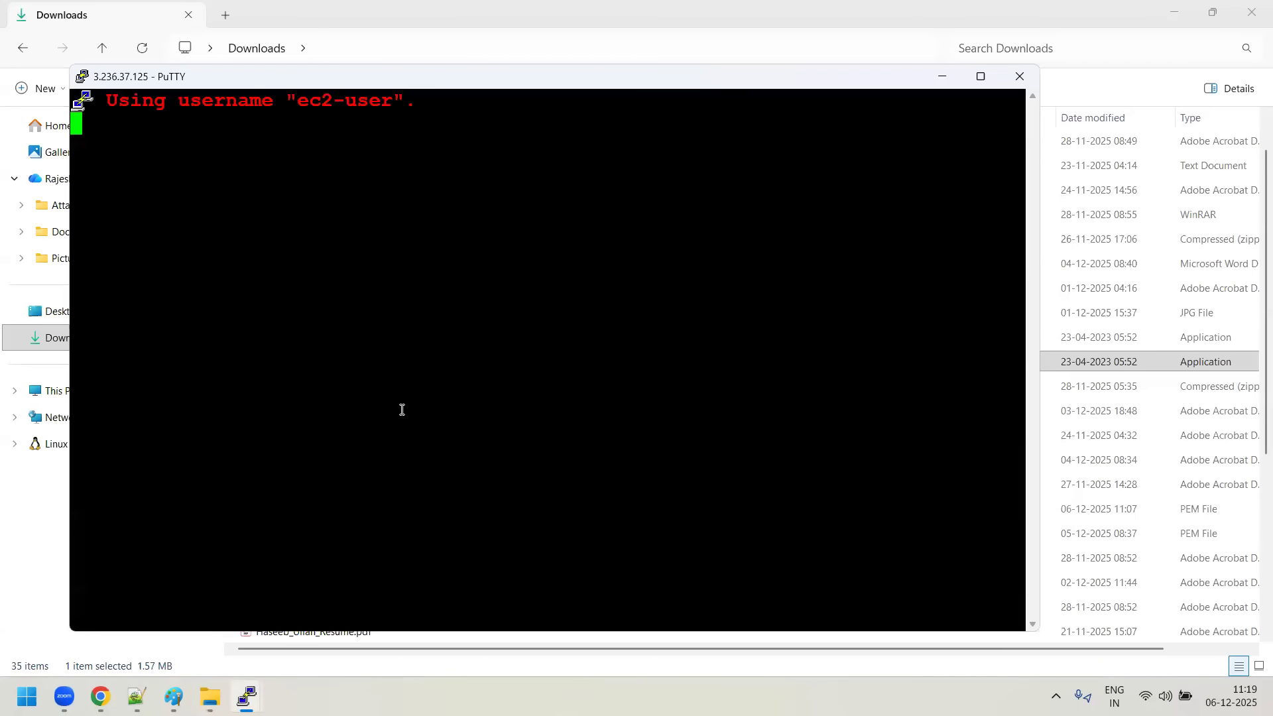
- Maximize the Red-server terminal and switch to the root user with sudo su -
{"action": "left_click", "coordinate": [980, 76]}
{"action": "type", "text": "sud"}
{"action": "type", "text": "o su -"}
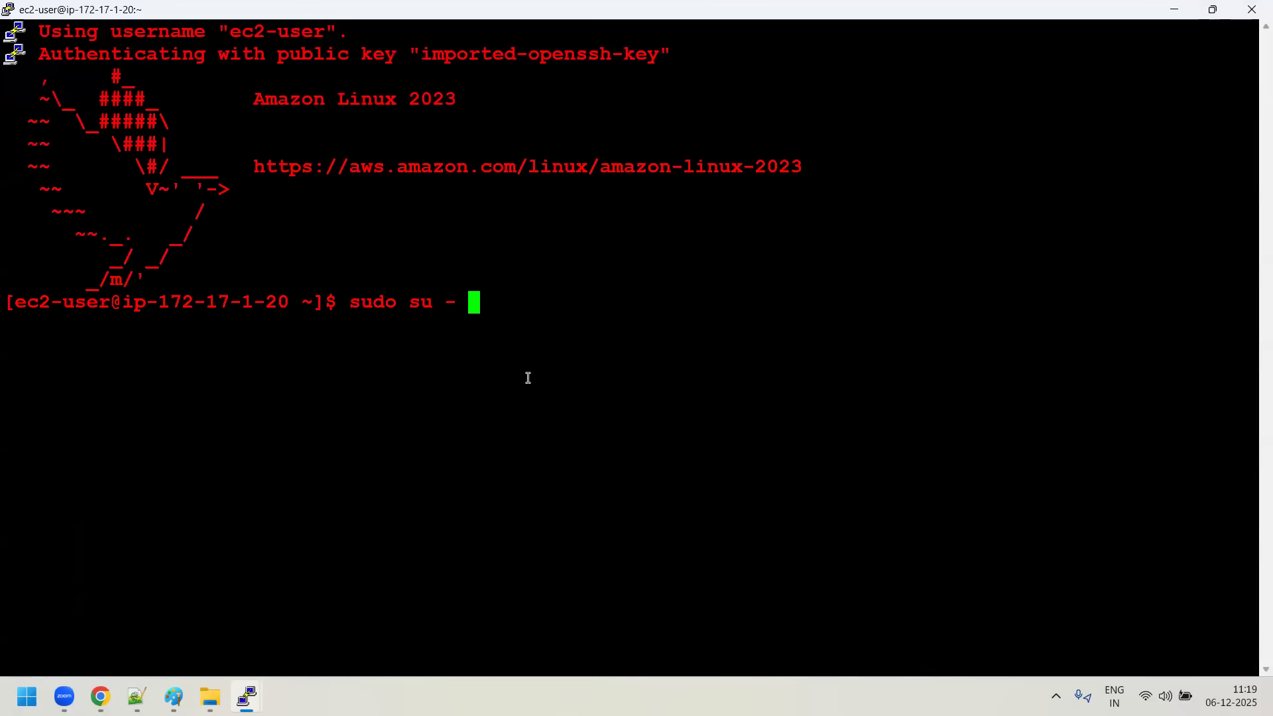
{"action": "key", "text": "Return"}
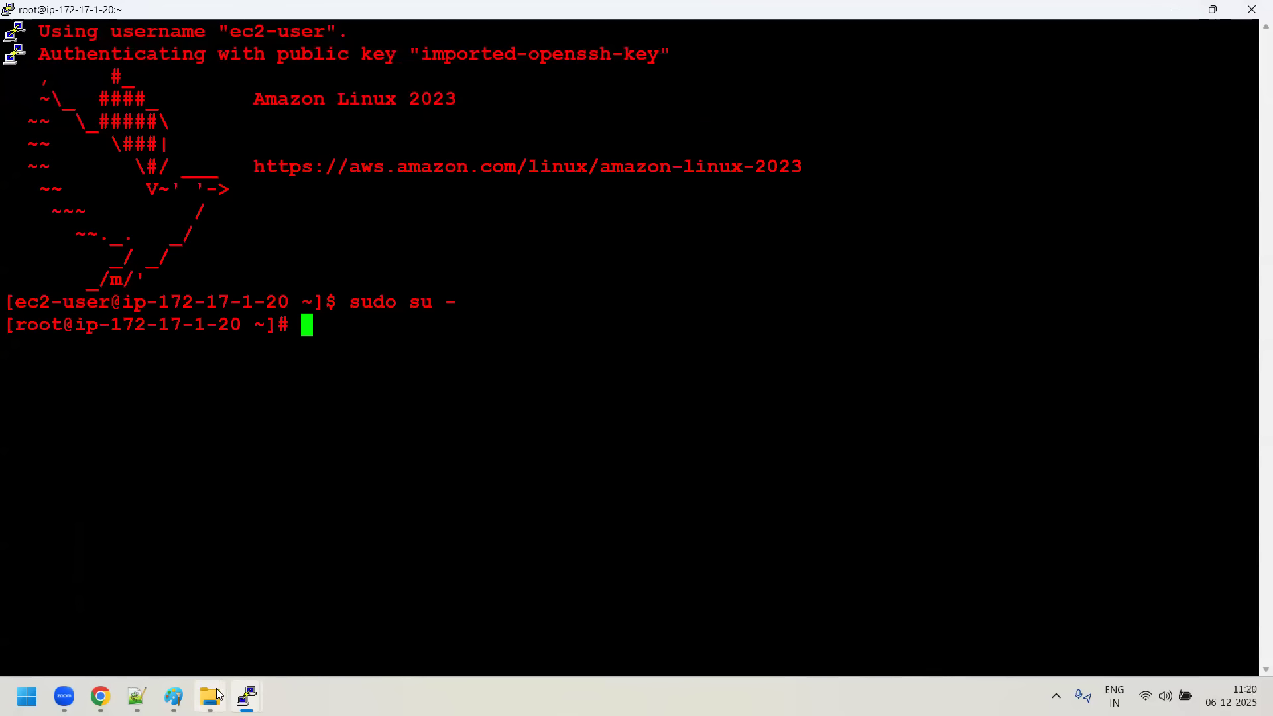
- From Blue-server's terminal, try to ping Green-server using 192.168.196 as the address, checking Green-server's prompt for its IP, and stop the ping
{"action": "left_click", "coordinate": [247, 696]}
{"action": "left_click", "coordinate": [121, 638]}
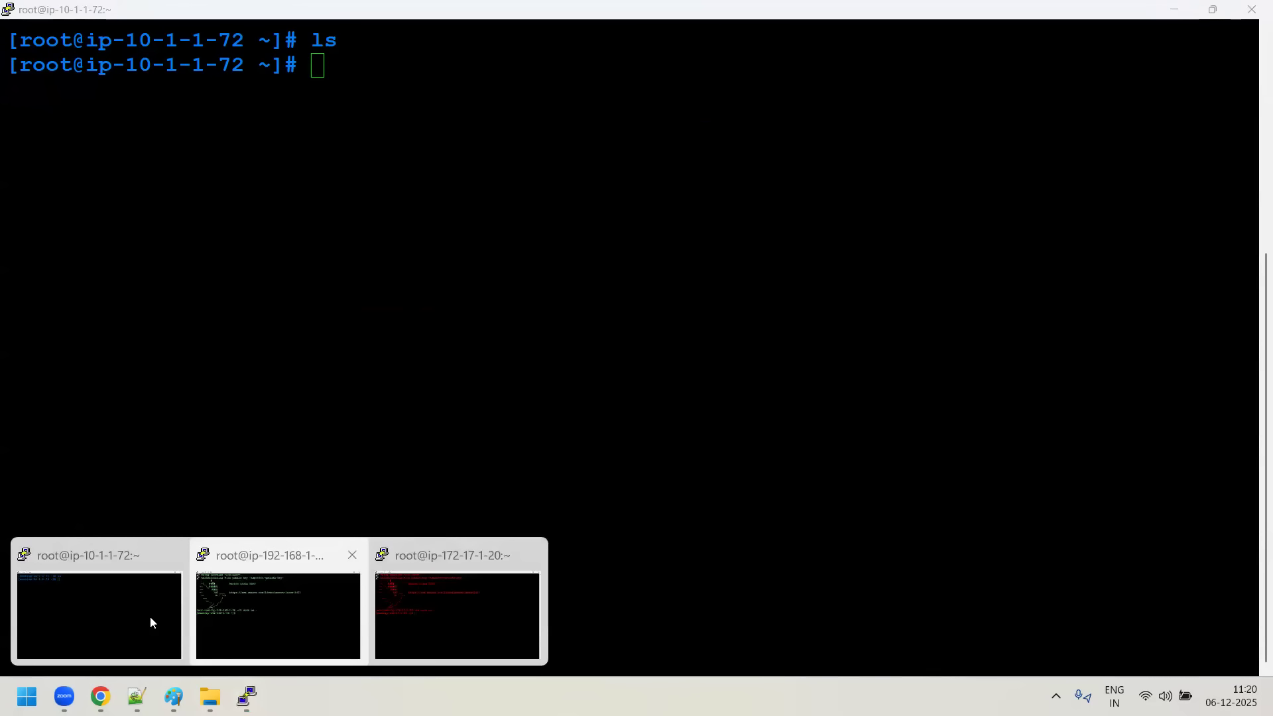
{"action": "type", "text": "ping"}
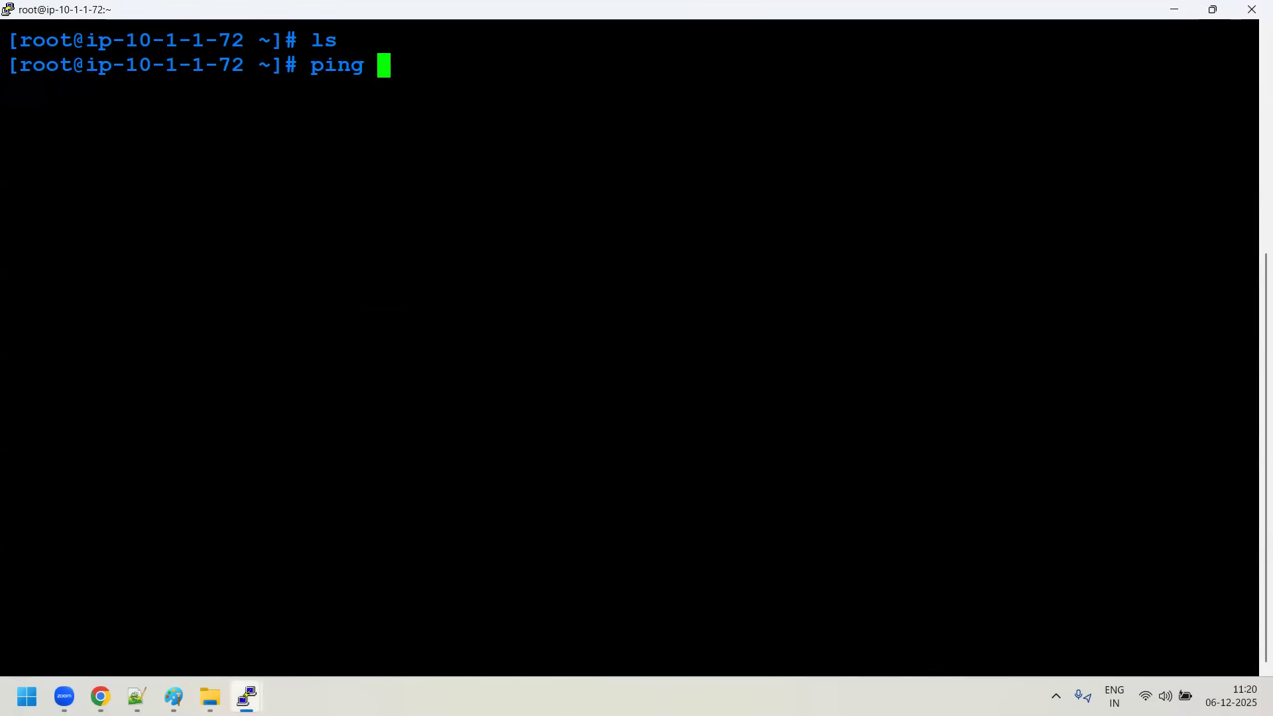
{"action": "mouse_move", "coordinate": [247, 696]}
{"action": "left_click", "coordinate": [274, 638]}
{"action": "left_click_drag", "start_coordinate": [110, 325], "coordinate": [253, 325]}
{"action": "mouse_move", "coordinate": [247, 696]}
{"action": "left_click", "coordinate": [79, 610]}
{"action": "type", "text": "192.168."}
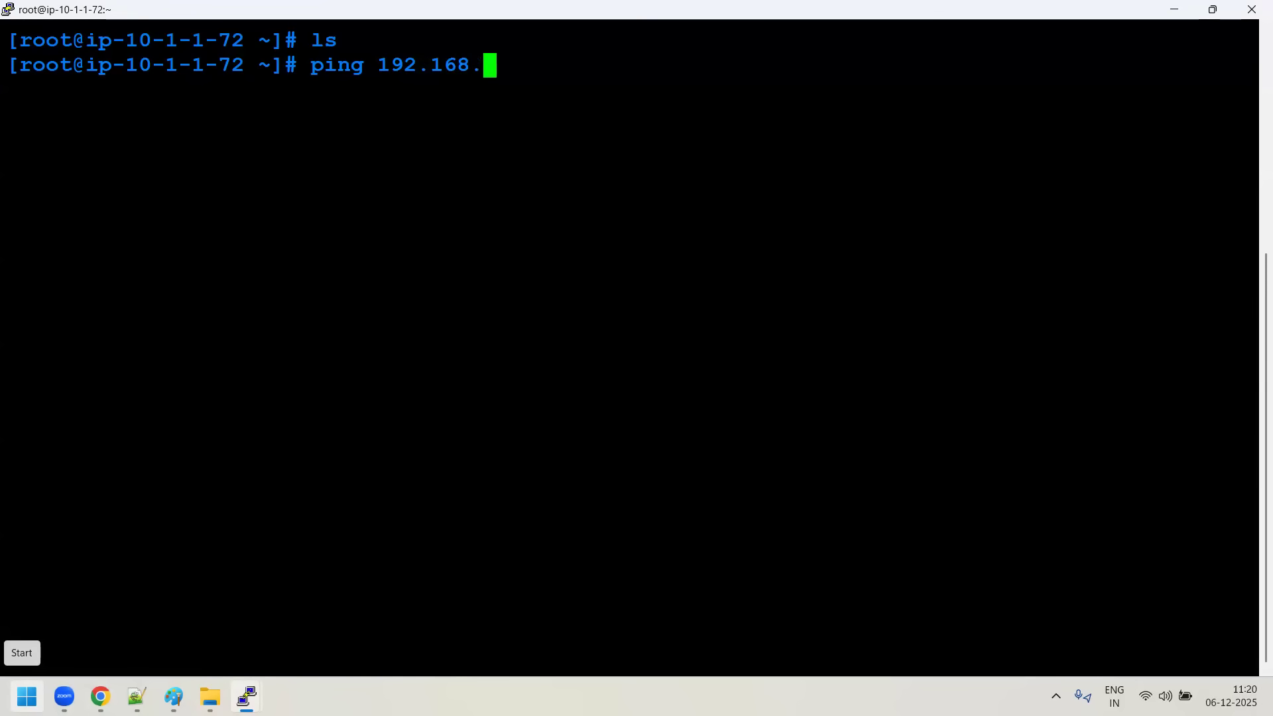
{"action": "key", "text": "alt+Tab"}
{"action": "key", "text": "alt+Tab"}
{"action": "type", "text": "196"}
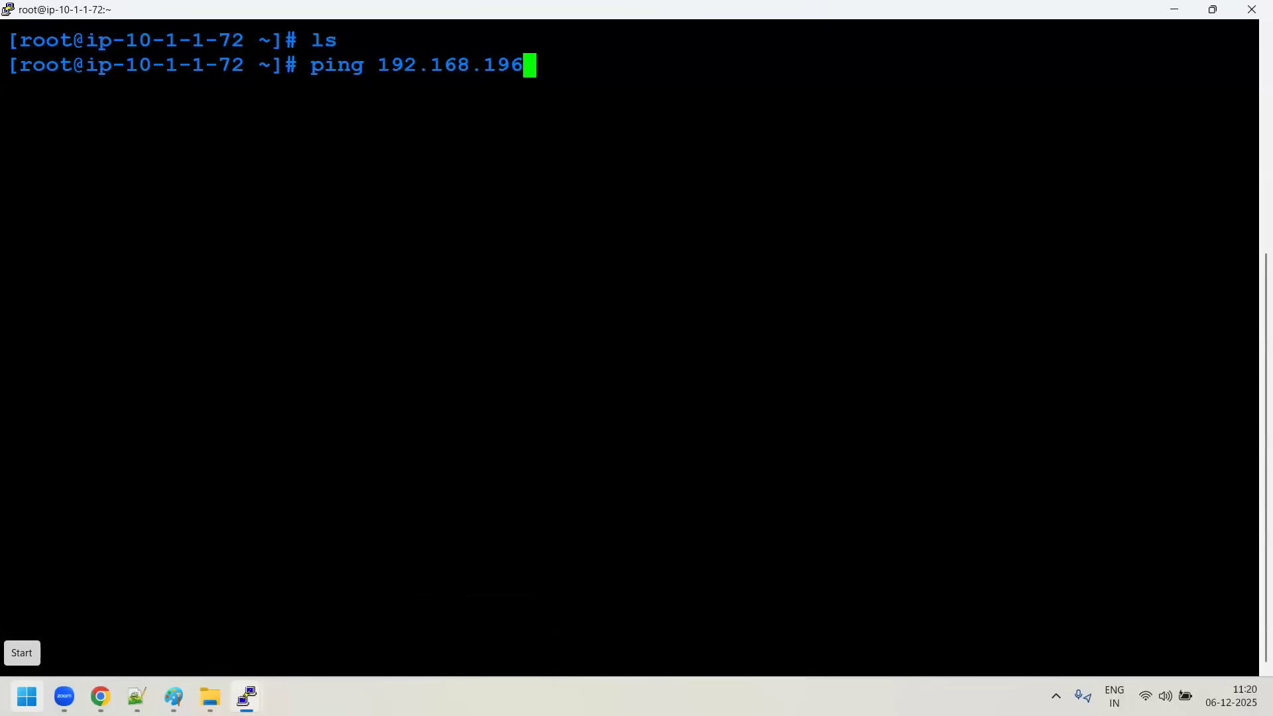
{"action": "key", "text": "Return"}
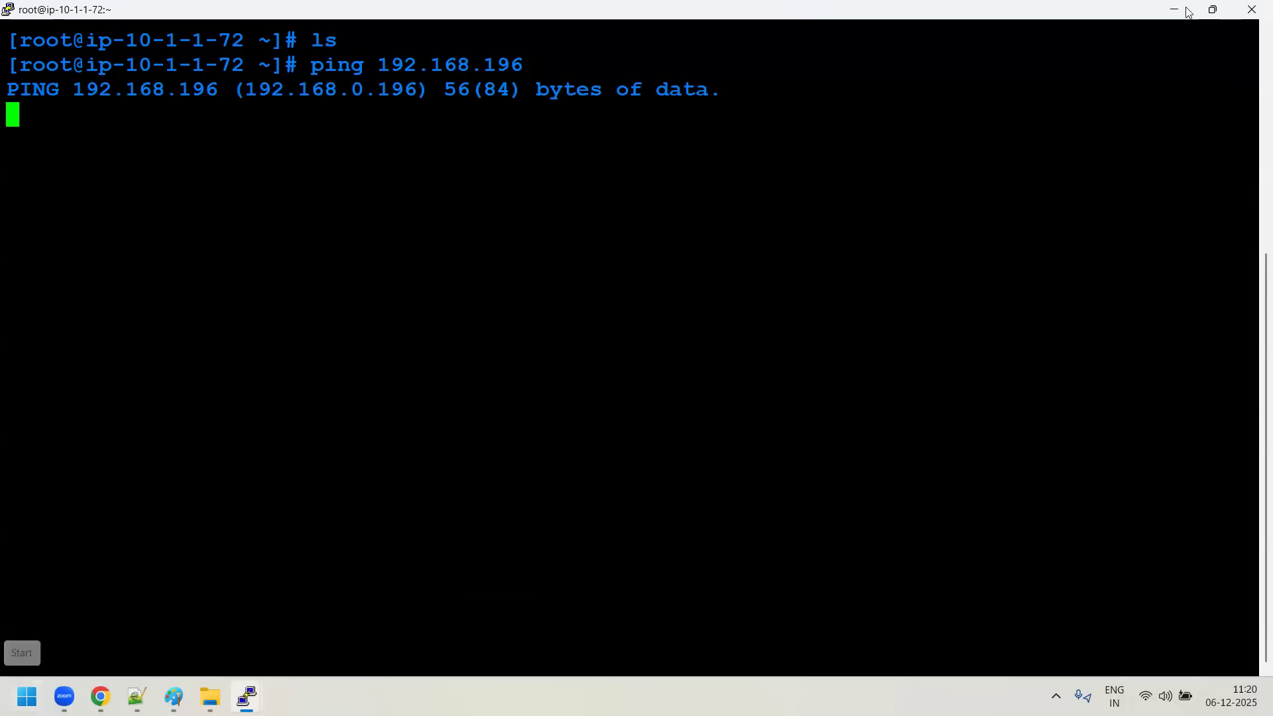
{"action": "key", "text": "ctrl+c"}
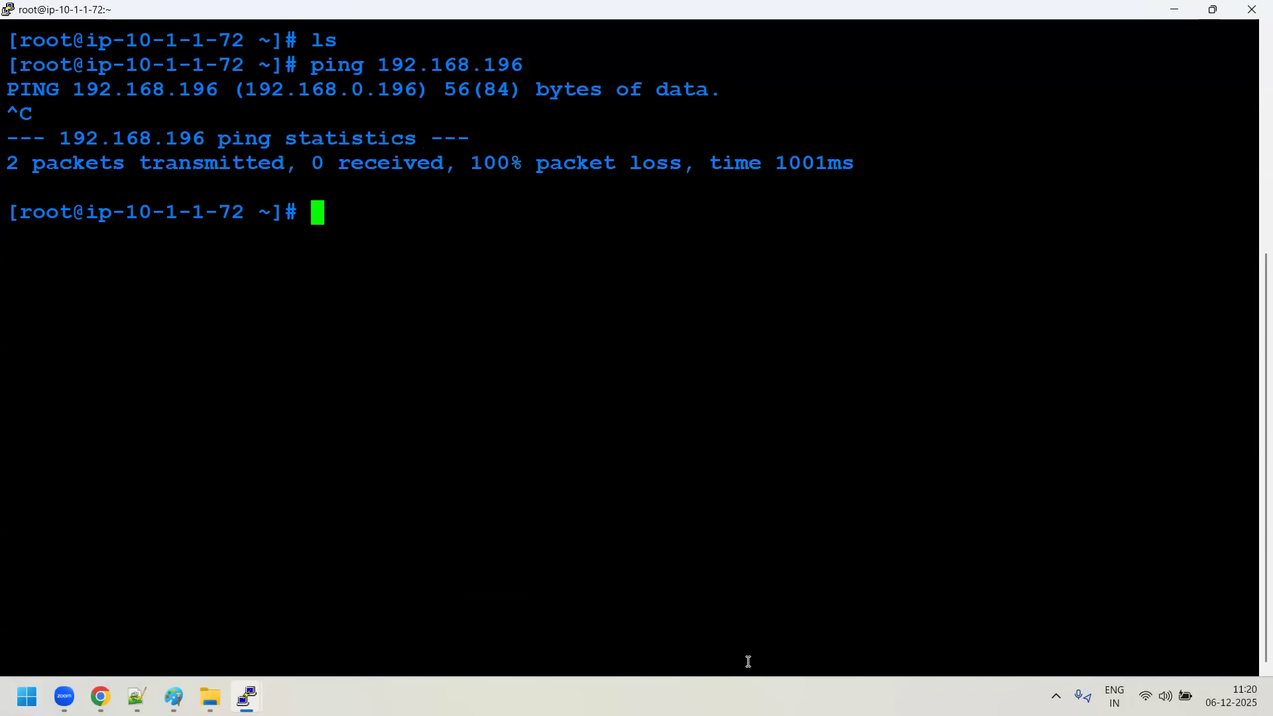
- Try to ping Green-server from Blue-server's terminal with the address edited to 192.168.96, and stop the ping
{"action": "key", "text": "Up"}
{"action": "key", "text": "BackSpace"}
{"action": "key", "text": "BackSpace"}
{"action": "key", "text": "BackSpace"}
{"action": "type", "text": "92.168.9"}
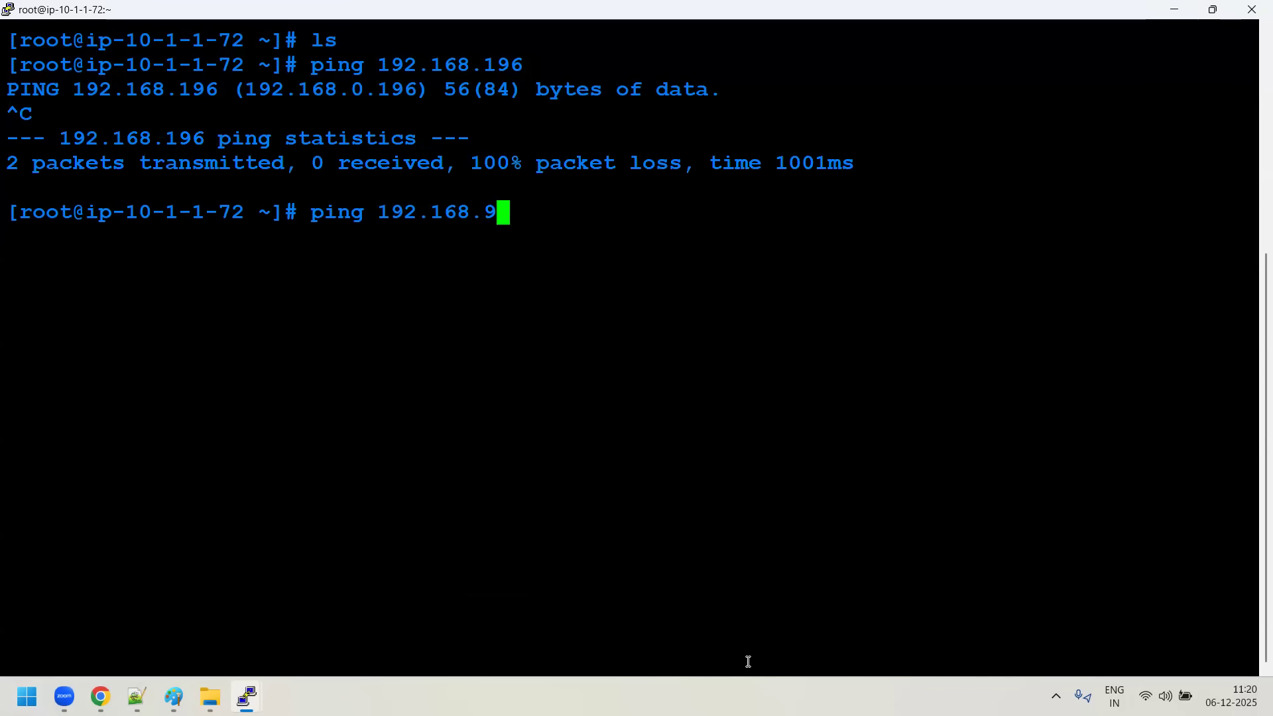
{"action": "type", "text": "6"}
{"action": "key", "text": "alt+Tab"}
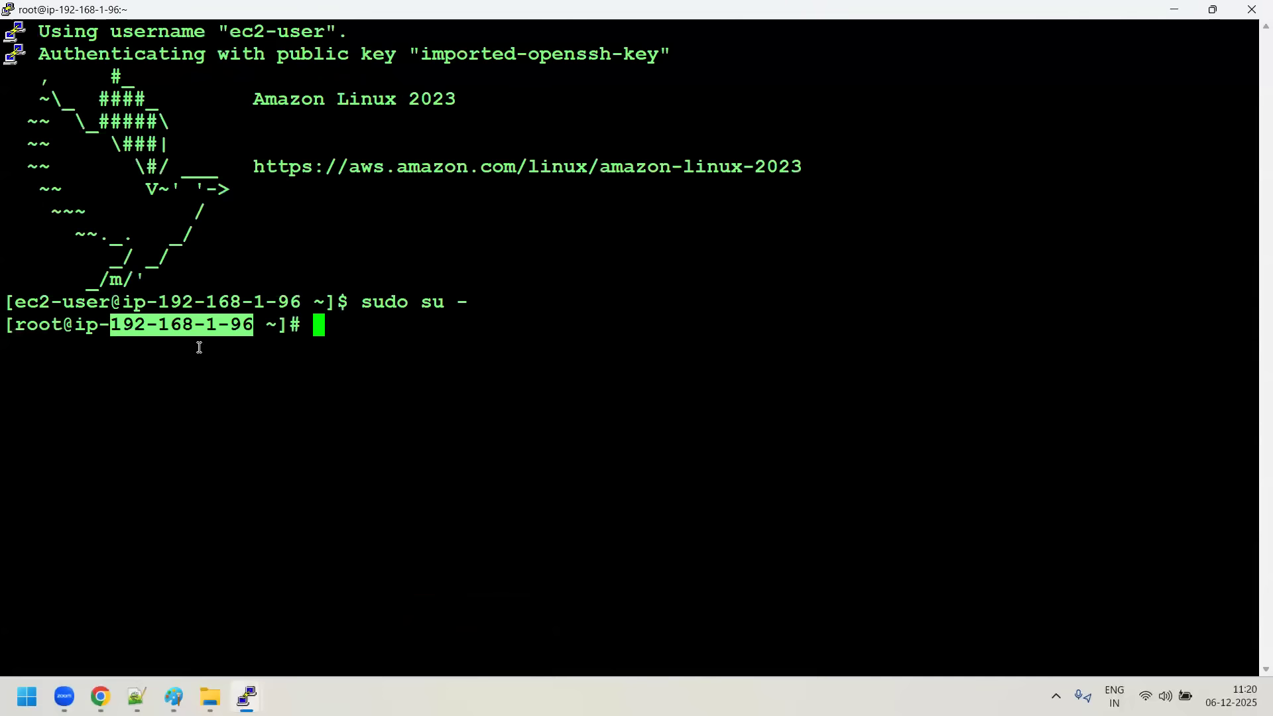
{"action": "left_click", "coordinate": [246, 696]}
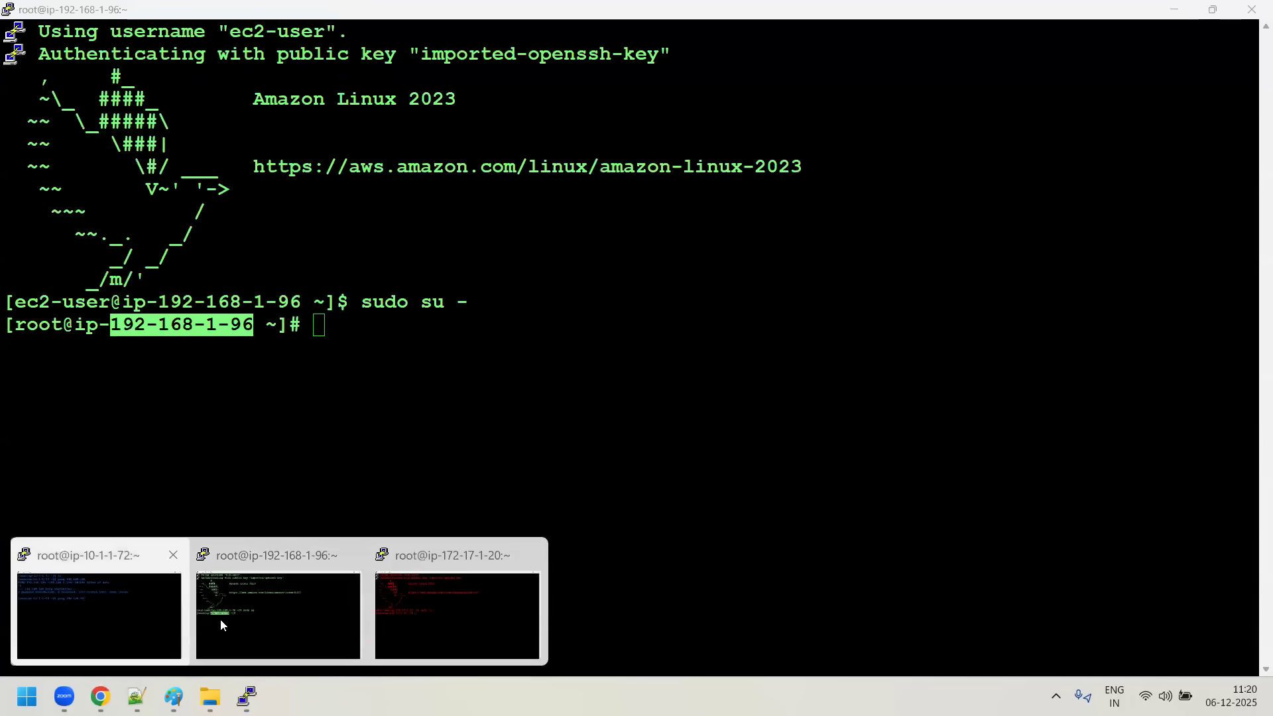
{"action": "key", "text": "alt+Tab"}
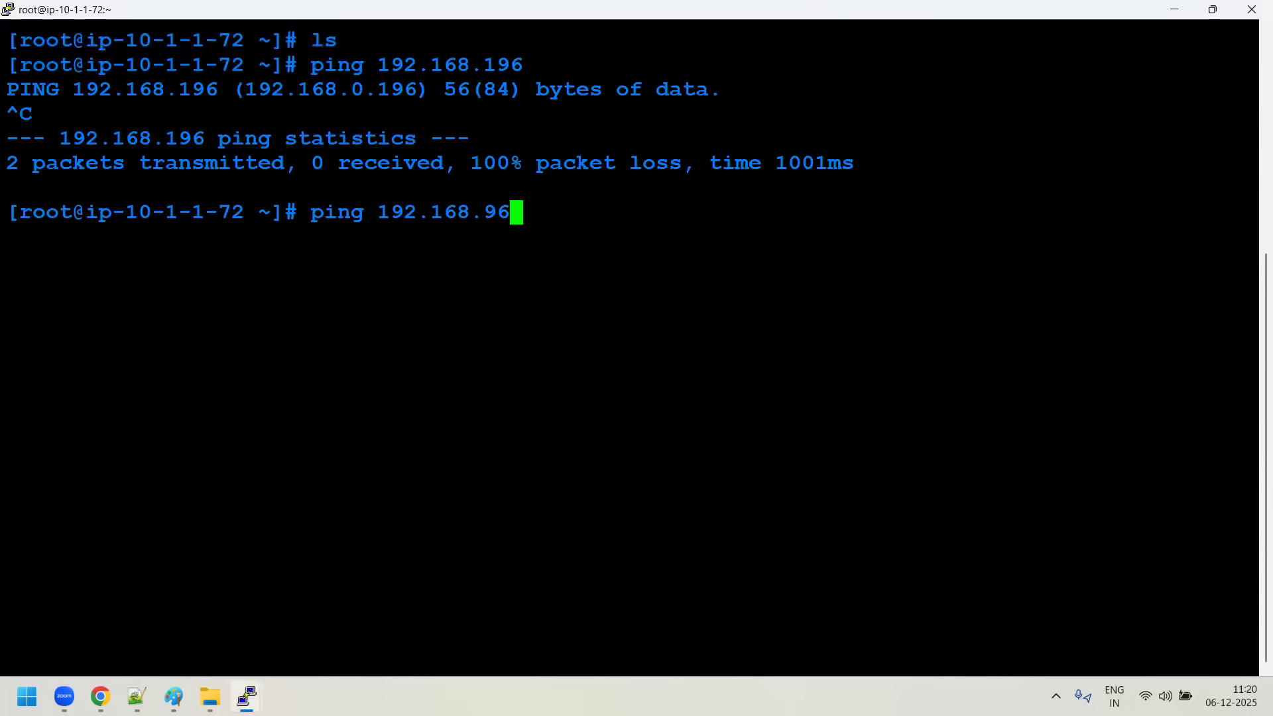
{"action": "key", "text": "Return"}
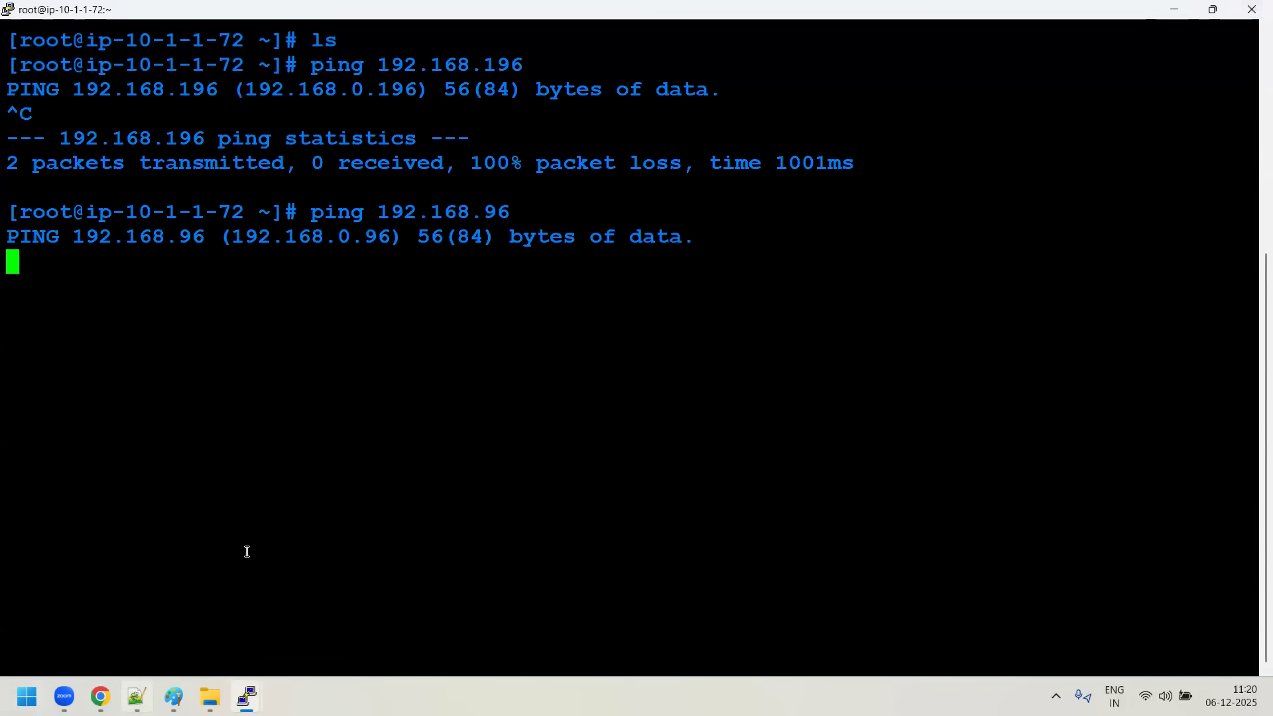
{"action": "key", "text": "alt+Tab"}
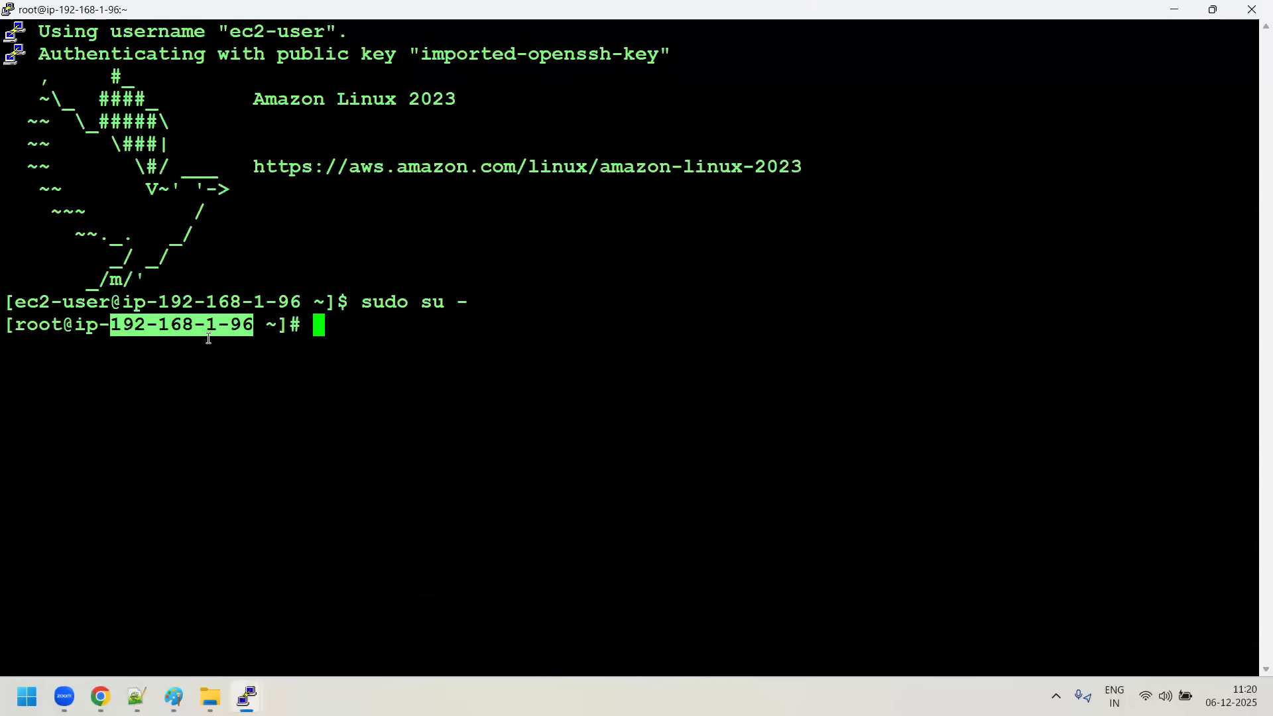
{"action": "key", "text": "alt+Tab"}
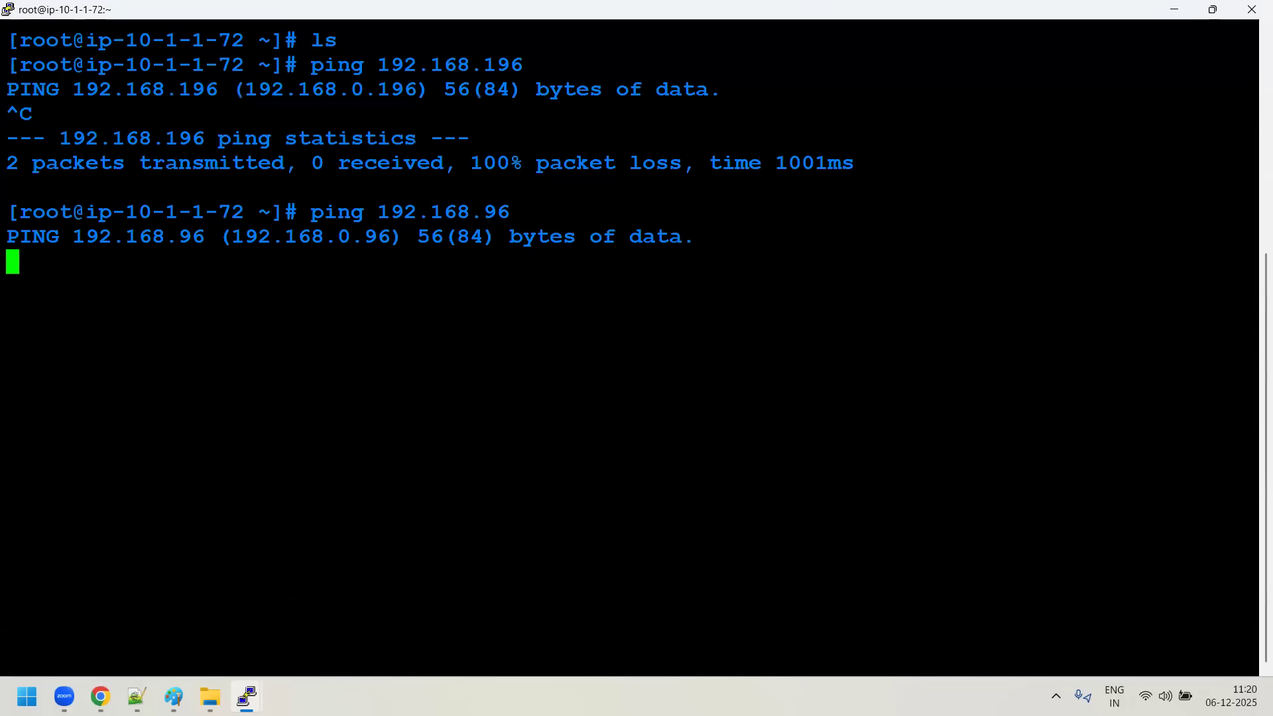
{"action": "key", "text": "ctrl+c"}
- Ping Green-server's private address 192.168.1.96 from Blue-server's terminal
{"action": "type", "text": "ping 192.168.1"}
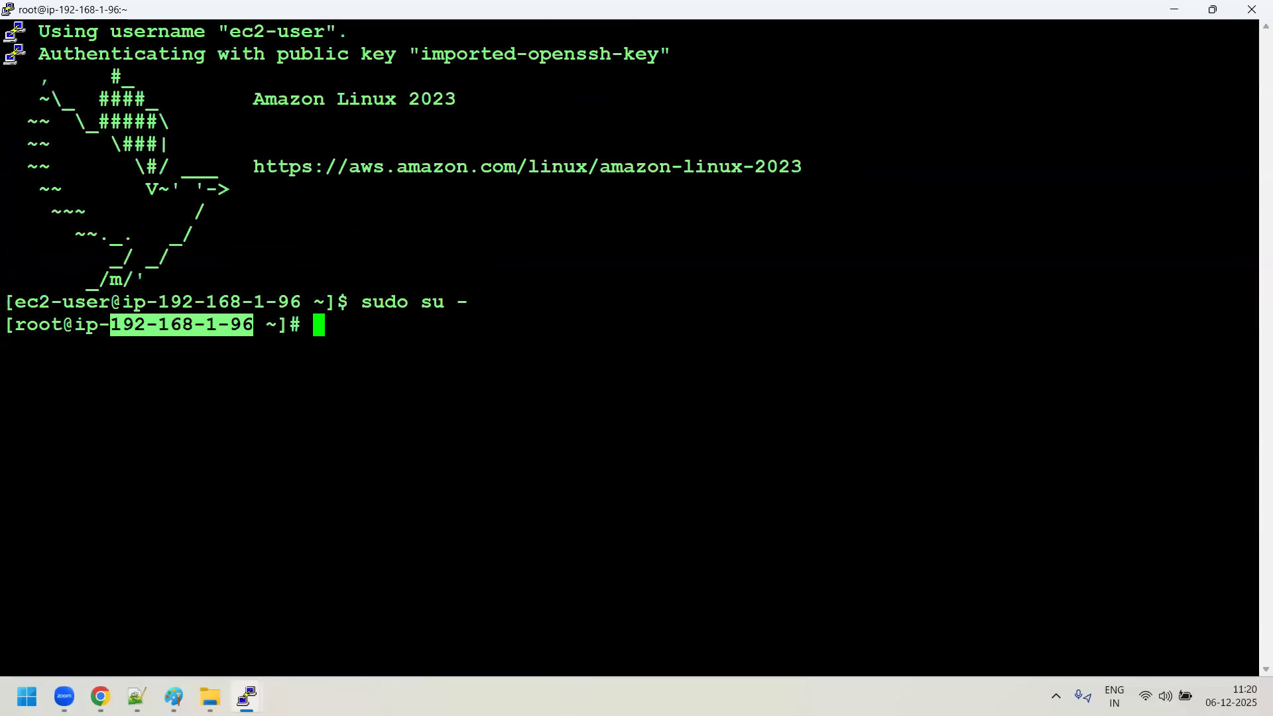
{"action": "key", "text": "alt+Tab"}
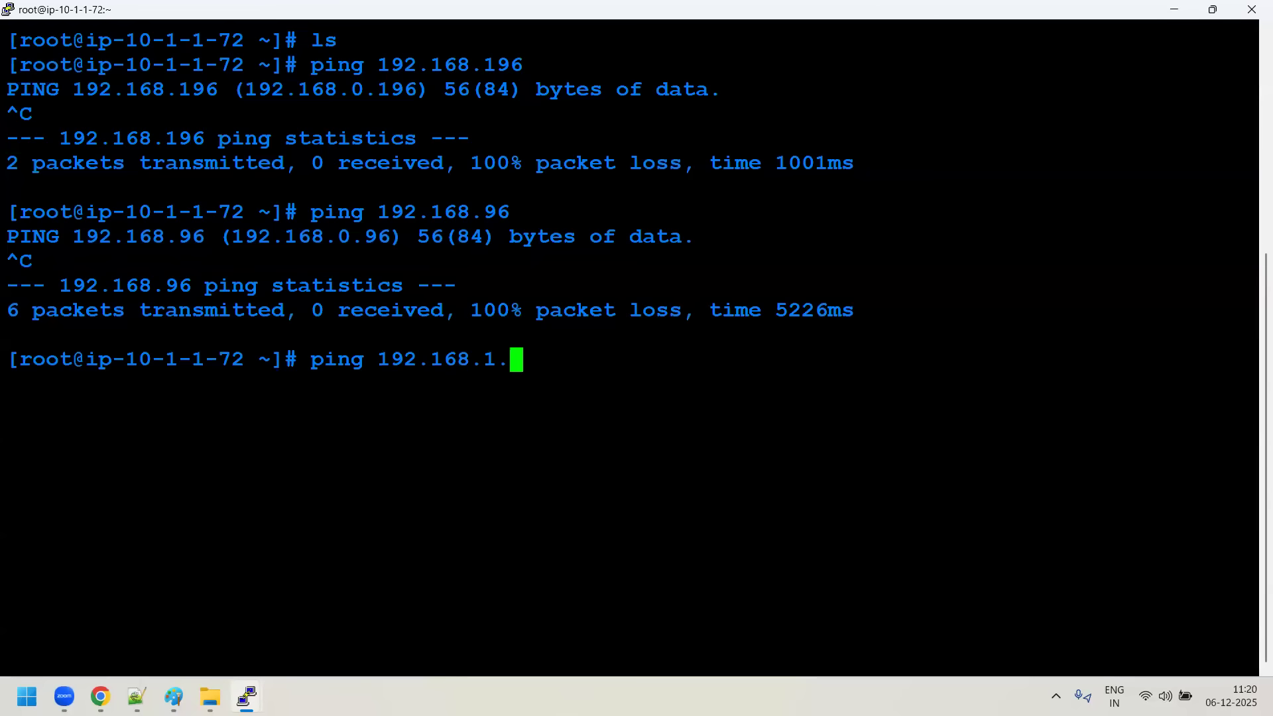
{"action": "type", "text": "96"}
{"action": "key", "text": "Return"}
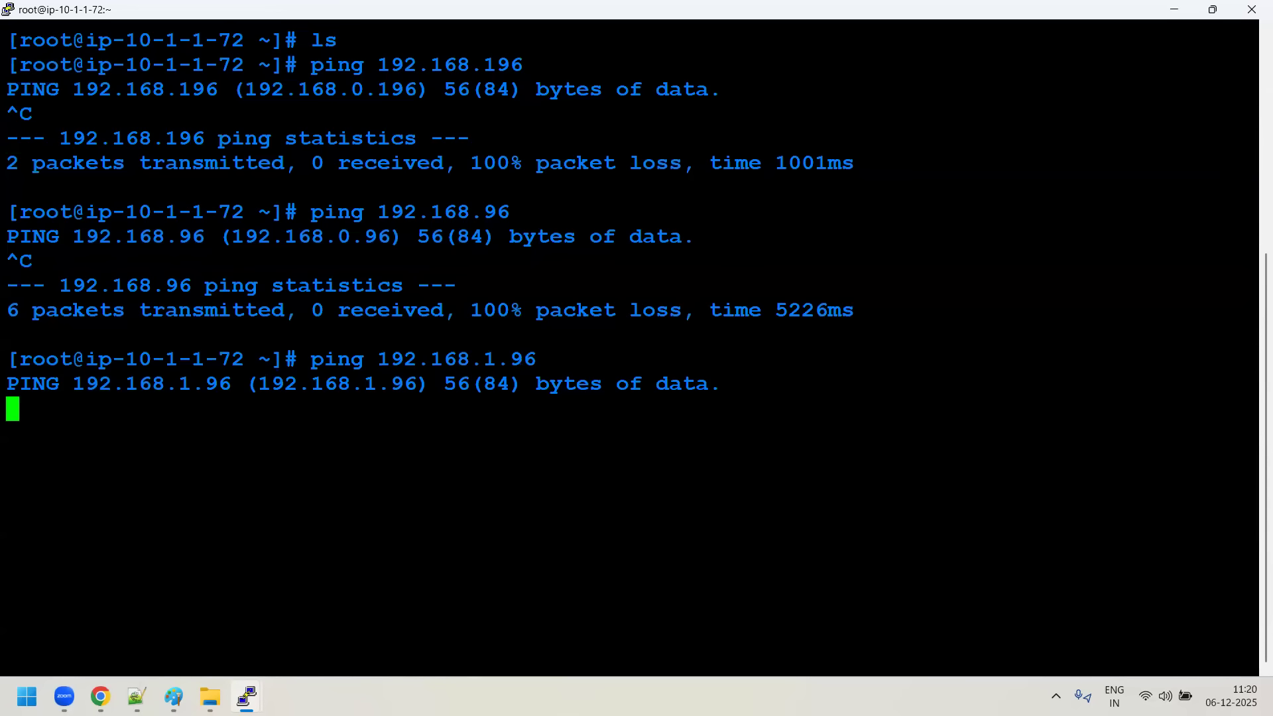
- Run ifconfig in Red-server's terminal and copy its private inet address, 172.17.1.20
{"action": "mouse_move", "coordinate": [247, 696]}
{"action": "left_click", "coordinate": [278, 607]}
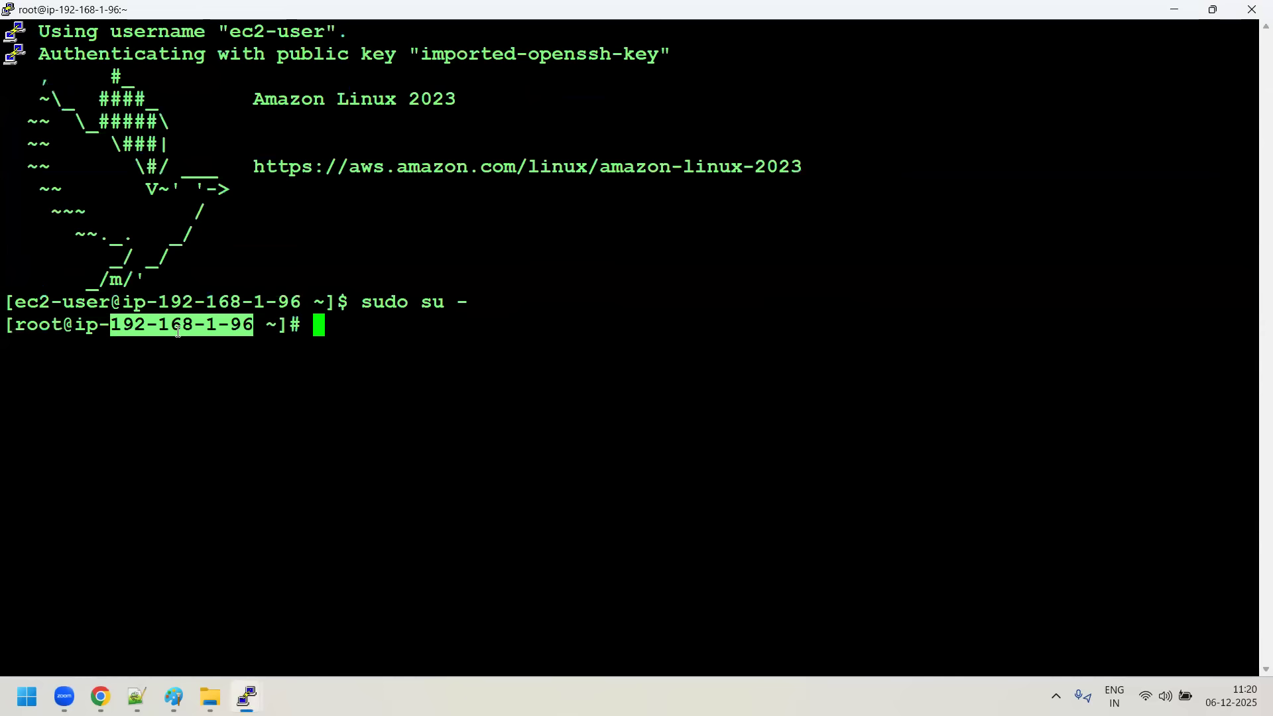
{"action": "mouse_move", "coordinate": [247, 696]}
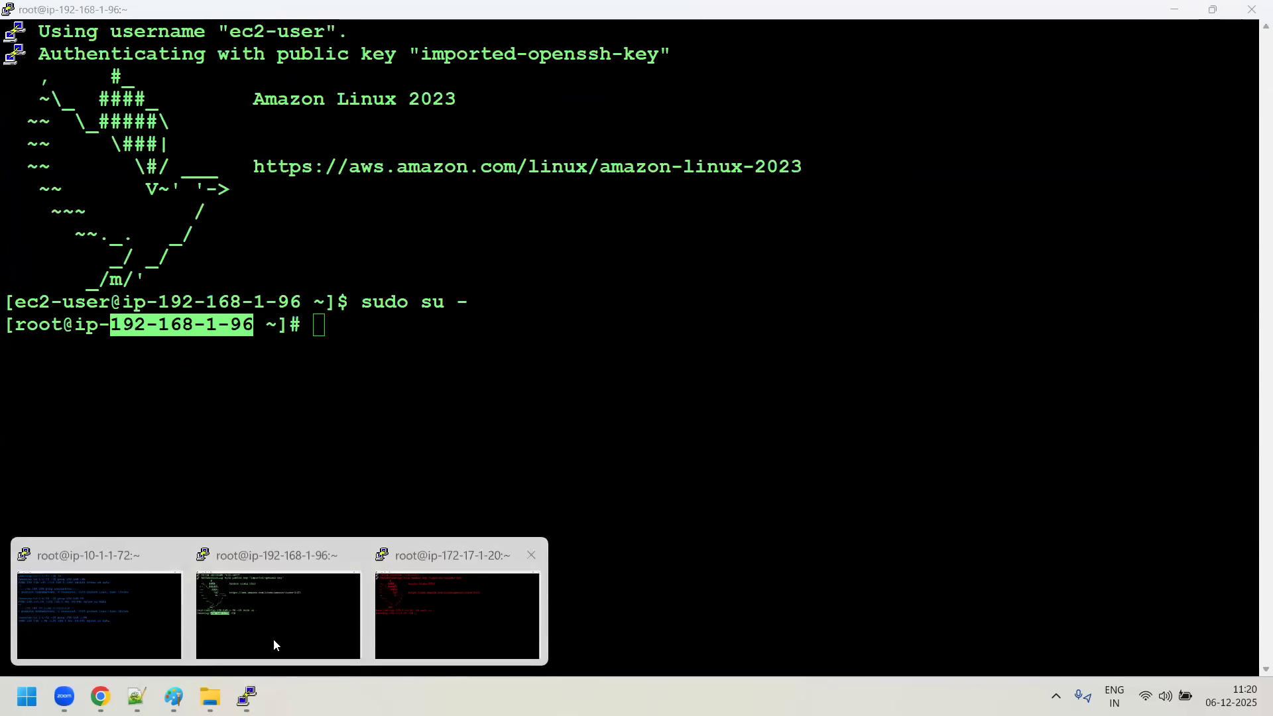
{"action": "left_click", "coordinate": [259, 638]}
{"action": "left_click", "coordinate": [455, 606]}
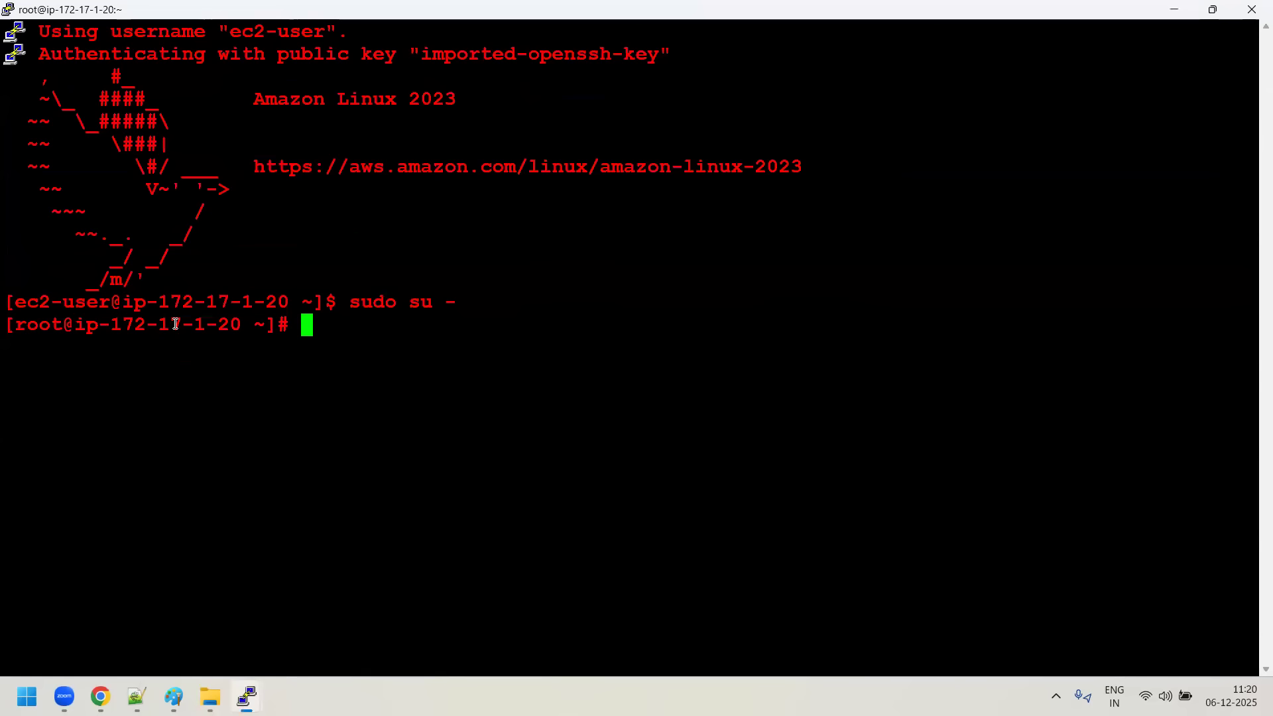
{"action": "type", "text": "ifconfig"}
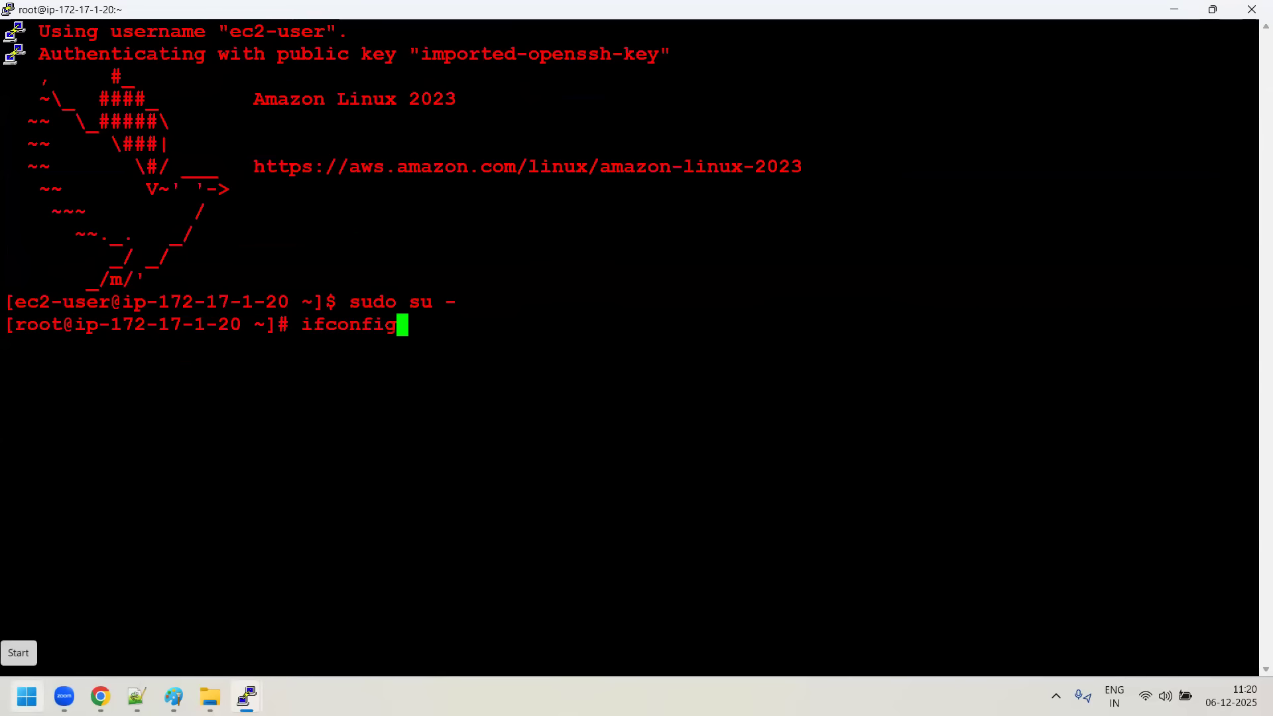
{"action": "key", "text": "Return"}
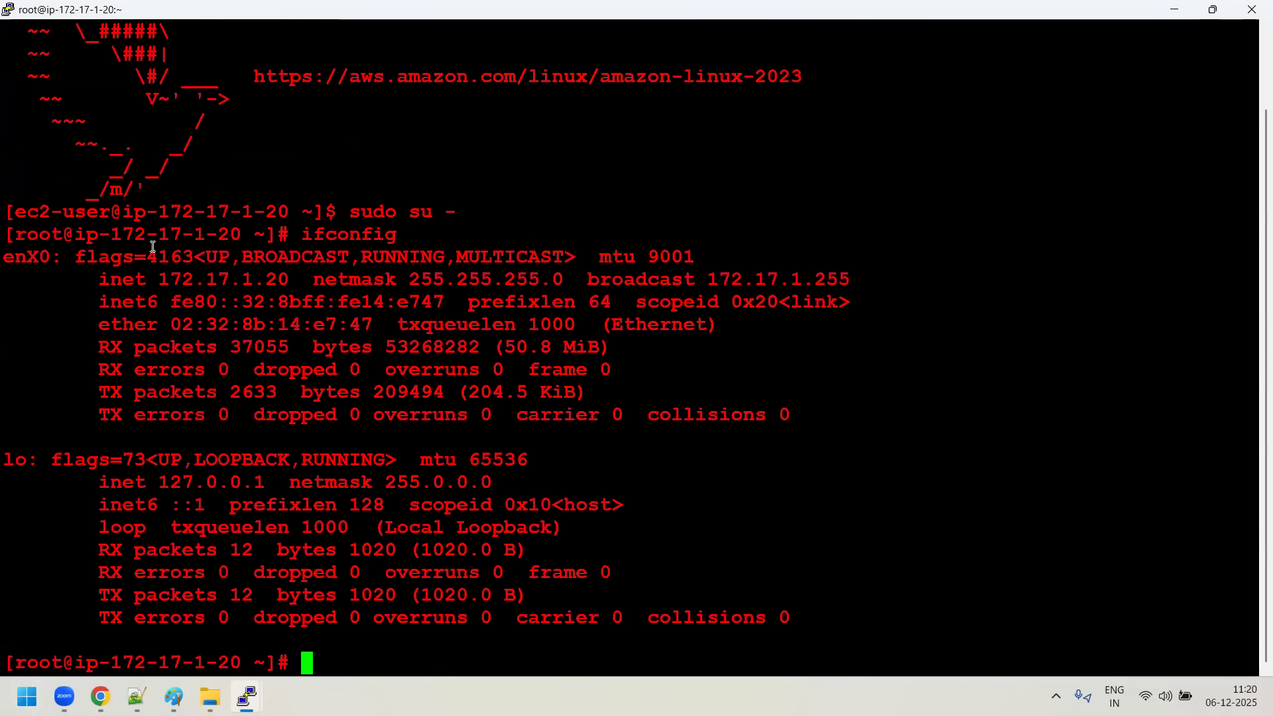
{"action": "left_click_drag", "start_coordinate": [162, 279], "coordinate": [282, 280]}
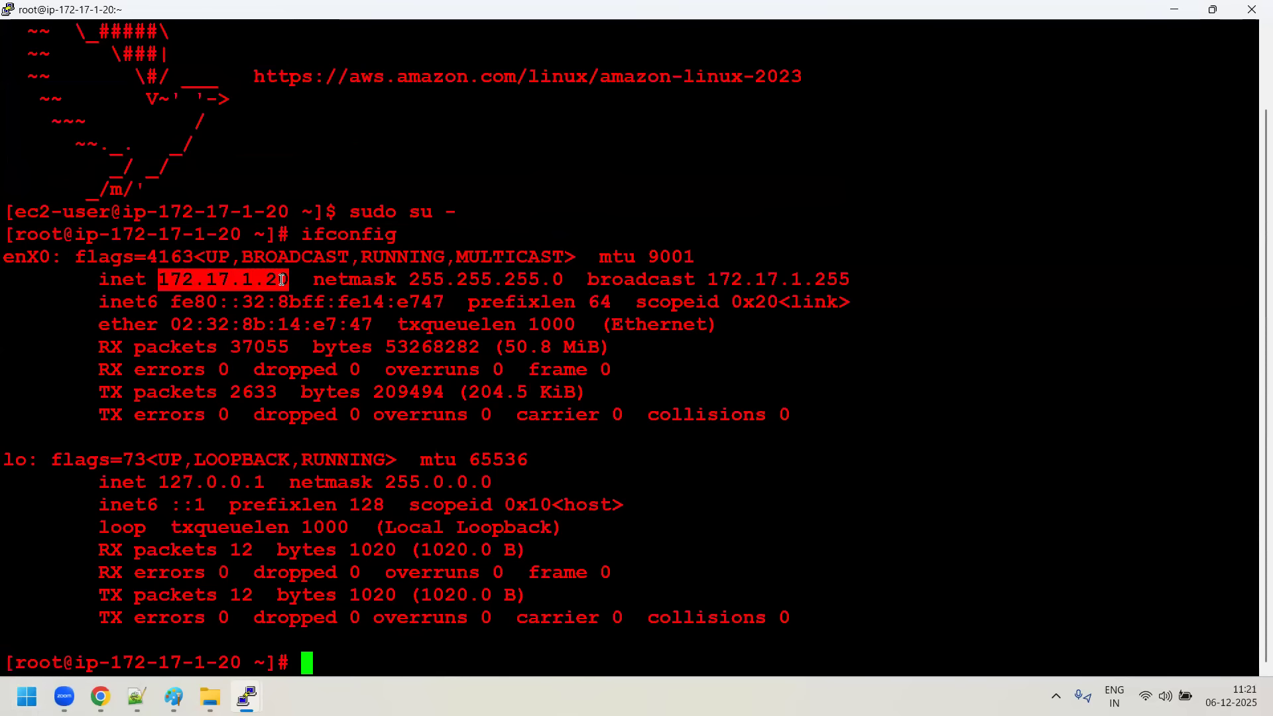
- Ping Red-server's copied private address 172.17.1.20 from Green-server's terminal
{"action": "left_click", "coordinate": [246, 696]}
{"action": "left_click", "coordinate": [247, 600]}
{"action": "type", "text": "ping"}
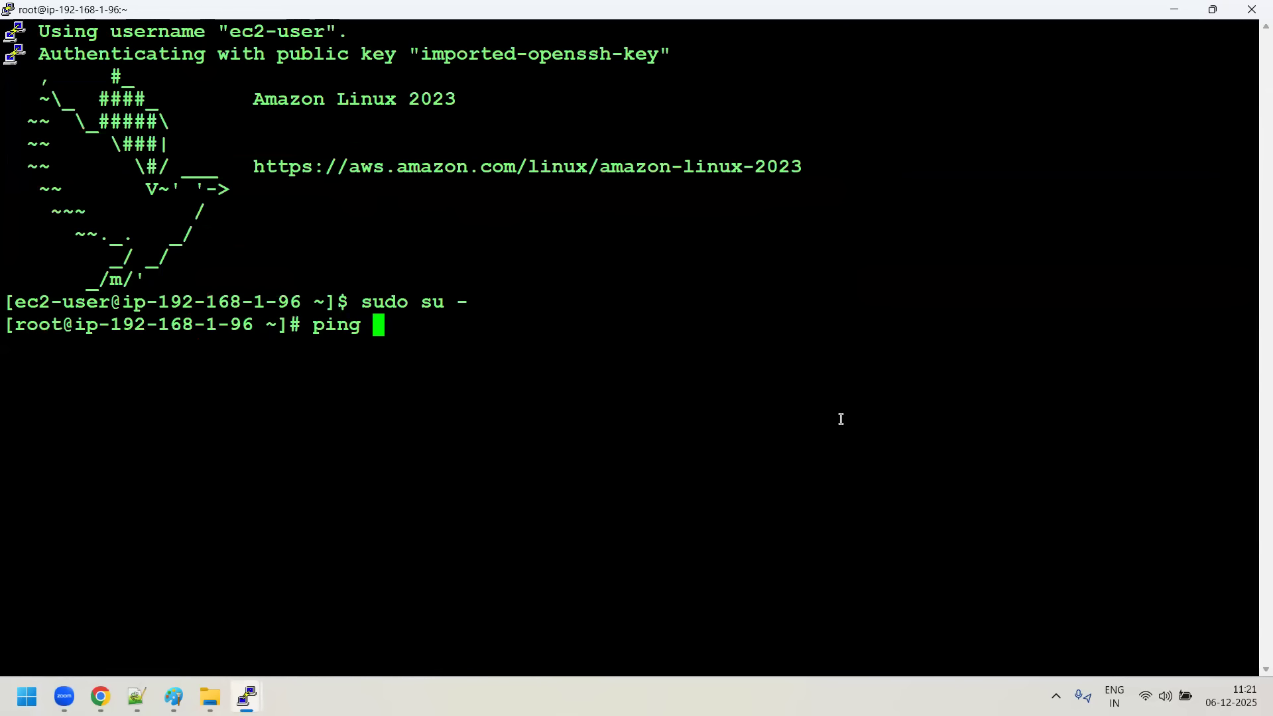
{"action": "right_click", "coordinate": [841, 418]}
{"action": "key", "text": "Return"}
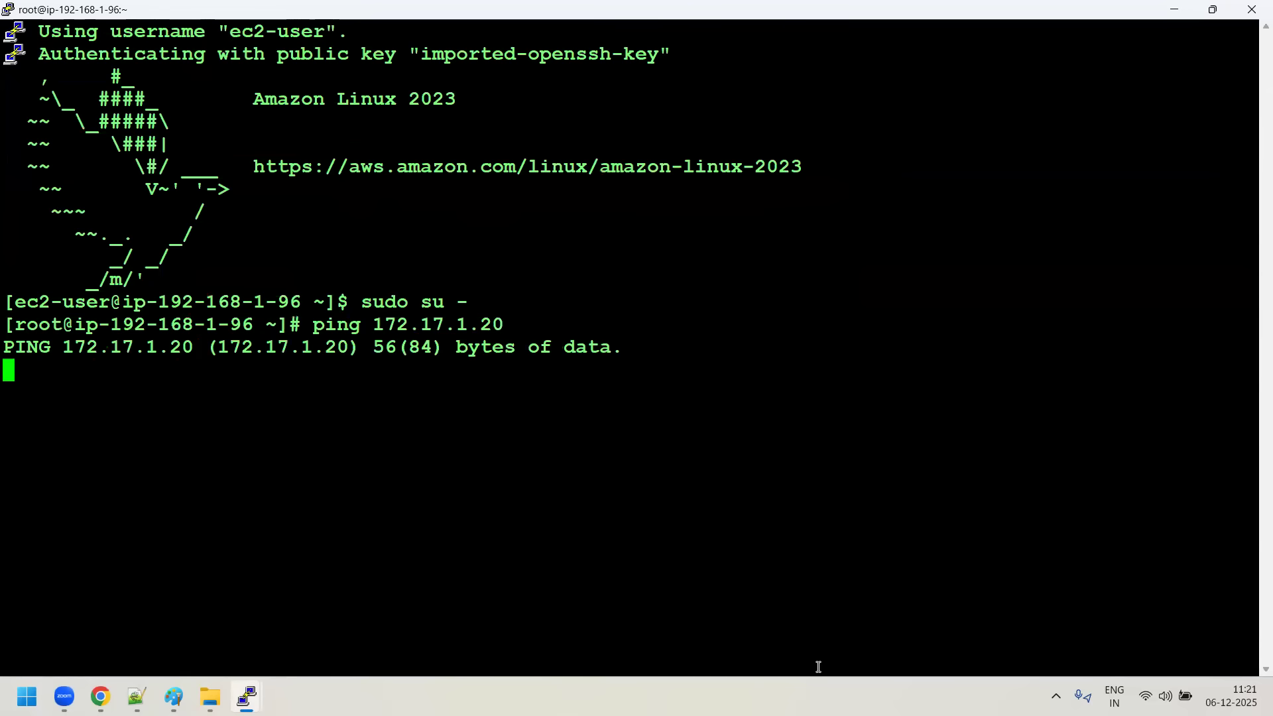
- Clear Red-server's terminal and enter ping at its prompt without an address
{"action": "left_click", "coordinate": [277, 685]}
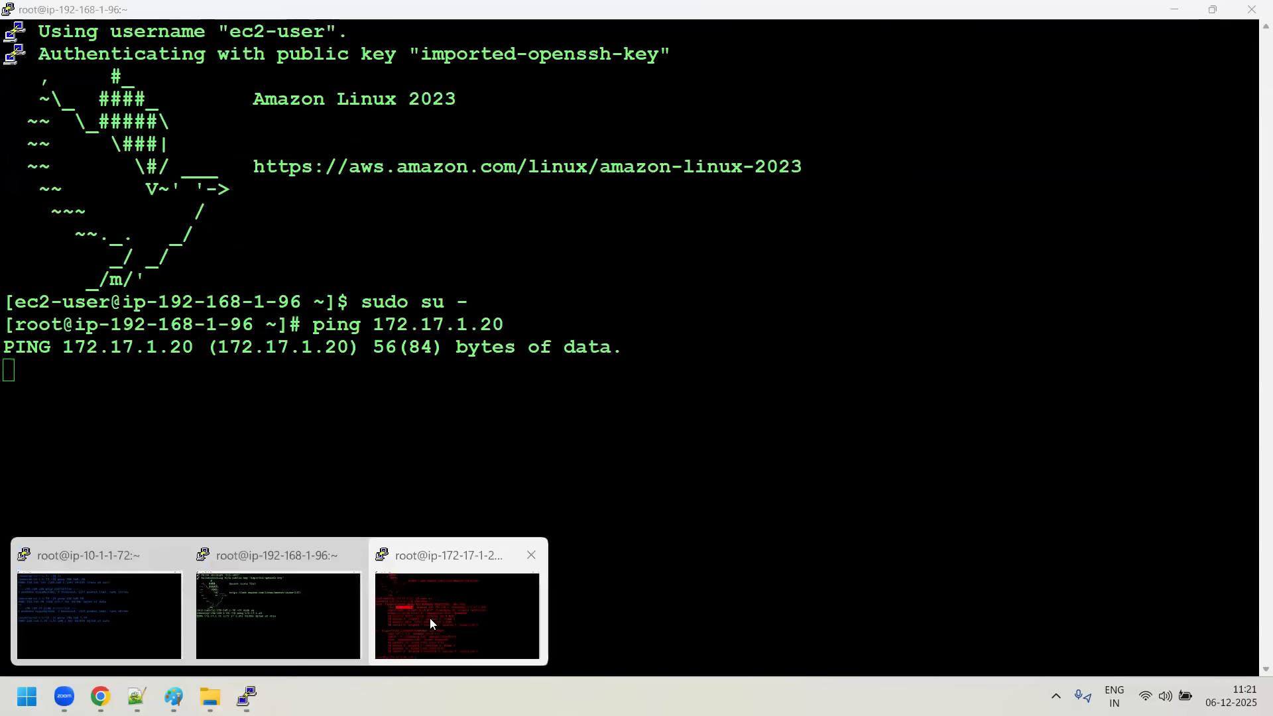
{"action": "left_click", "coordinate": [430, 618]}
{"action": "key", "text": "ctrl+l"}
{"action": "type", "text": "ping"}
- Copy Blue-server's private IPv4 address, 10.1.1.72, from its details on the EC2 Instances page
{"action": "left_click", "coordinate": [247, 696]}
{"action": "left_click", "coordinate": [80, 617]}
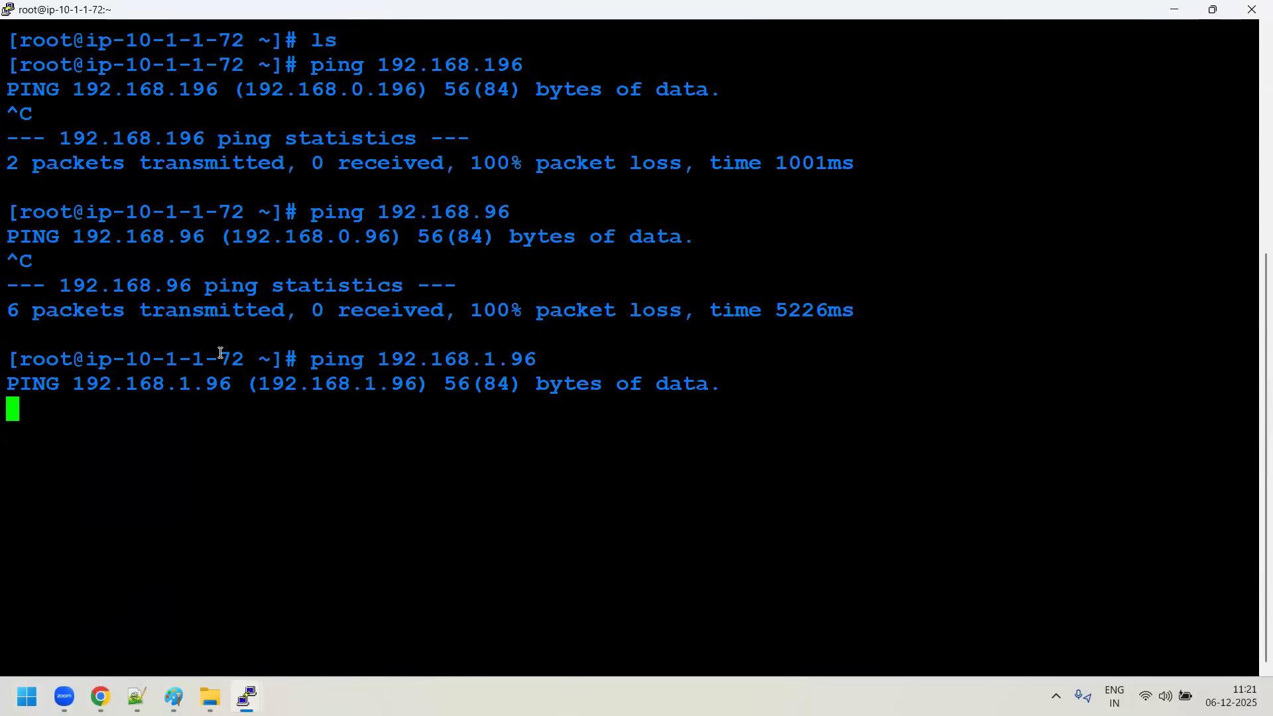
{"action": "left_click", "coordinate": [102, 693]}
{"action": "left_click", "coordinate": [236, 322]}
{"action": "left_click", "coordinate": [236, 294]}
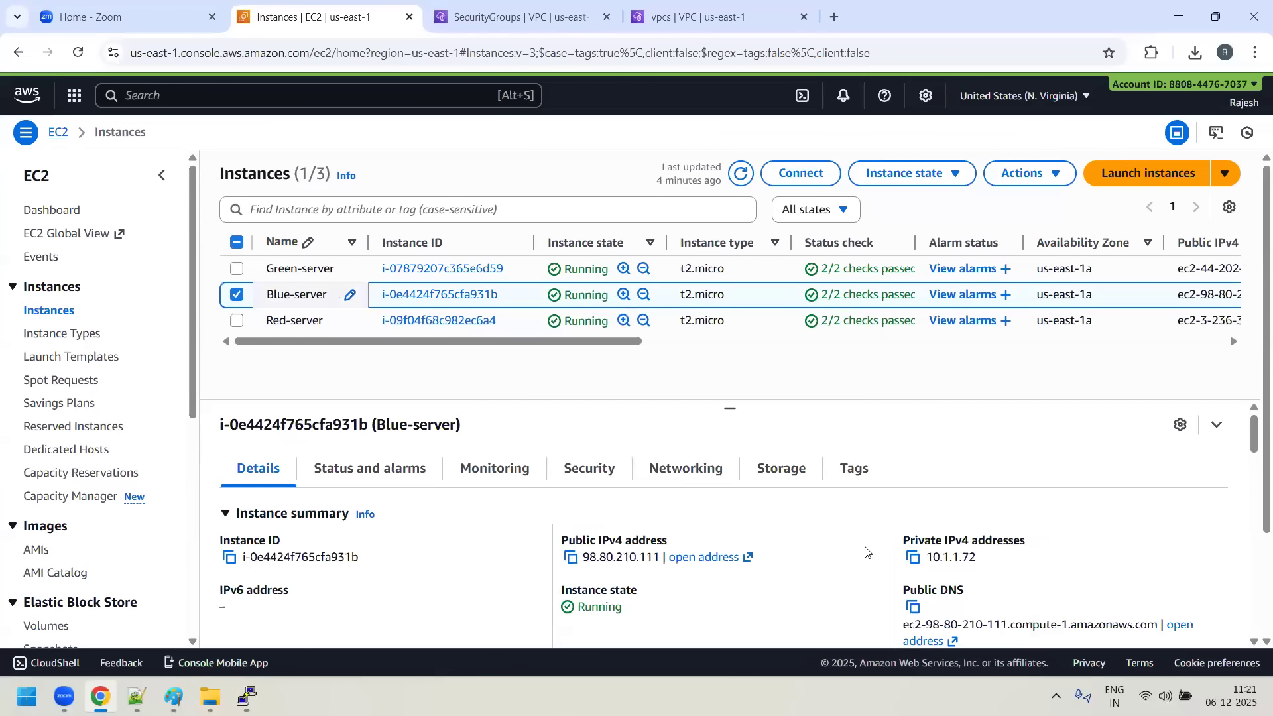
{"action": "left_click", "coordinate": [918, 564]}
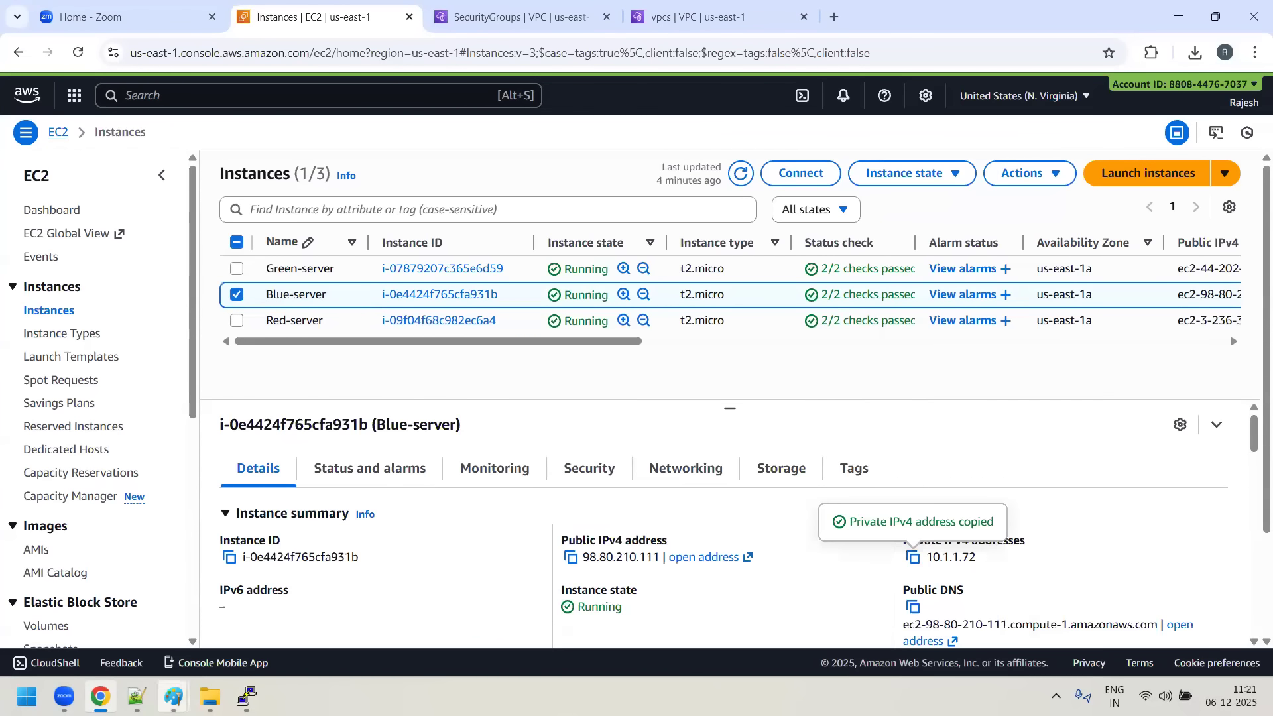
- Complete the ping command in Red-server's terminal with the copied address 10.1.1.72 and run it
{"action": "mouse_move", "coordinate": [247, 696]}
{"action": "left_click", "coordinate": [487, 588]}
{"action": "right_click", "coordinate": [548, 647]}
{"action": "key", "text": "Return"}
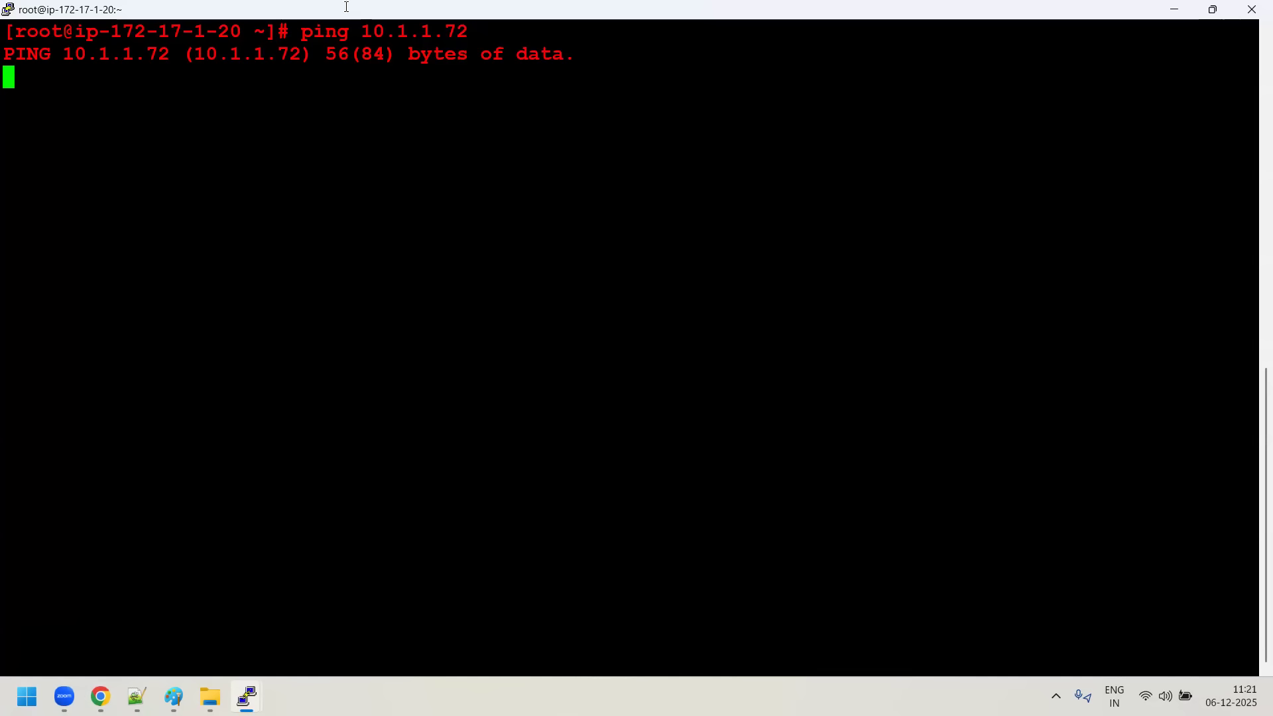
- In the Paint VPC diagram, draw a red rectangle for an instance inside the 172.17.1.0/24 subnet
{"action": "mouse_move", "coordinate": [174, 696]}
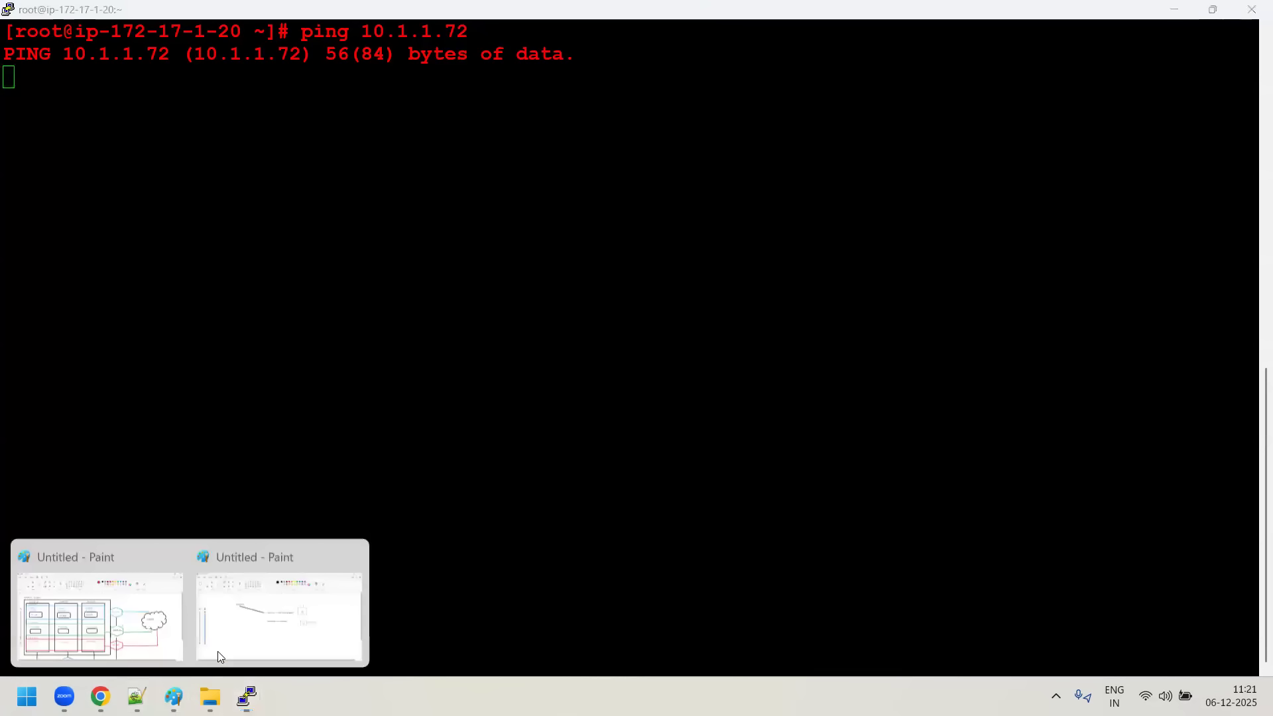
{"action": "left_click", "coordinate": [139, 636]}
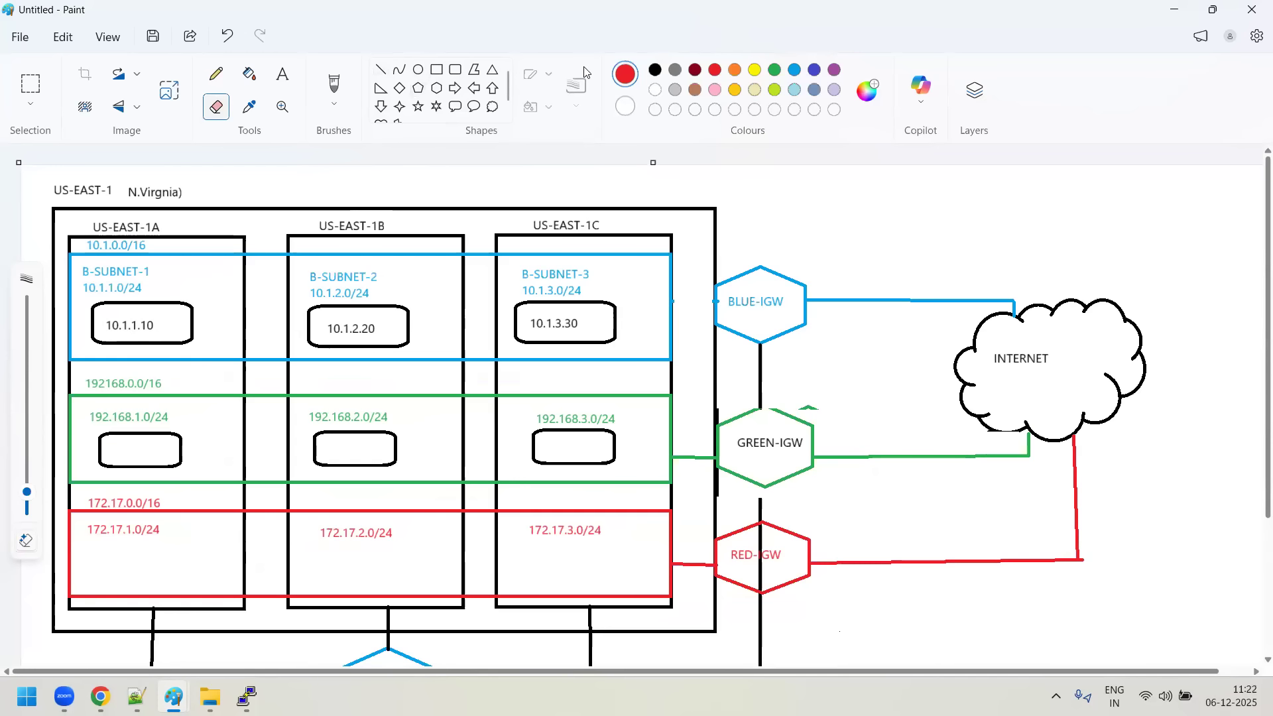
{"action": "left_click", "coordinate": [435, 70]}
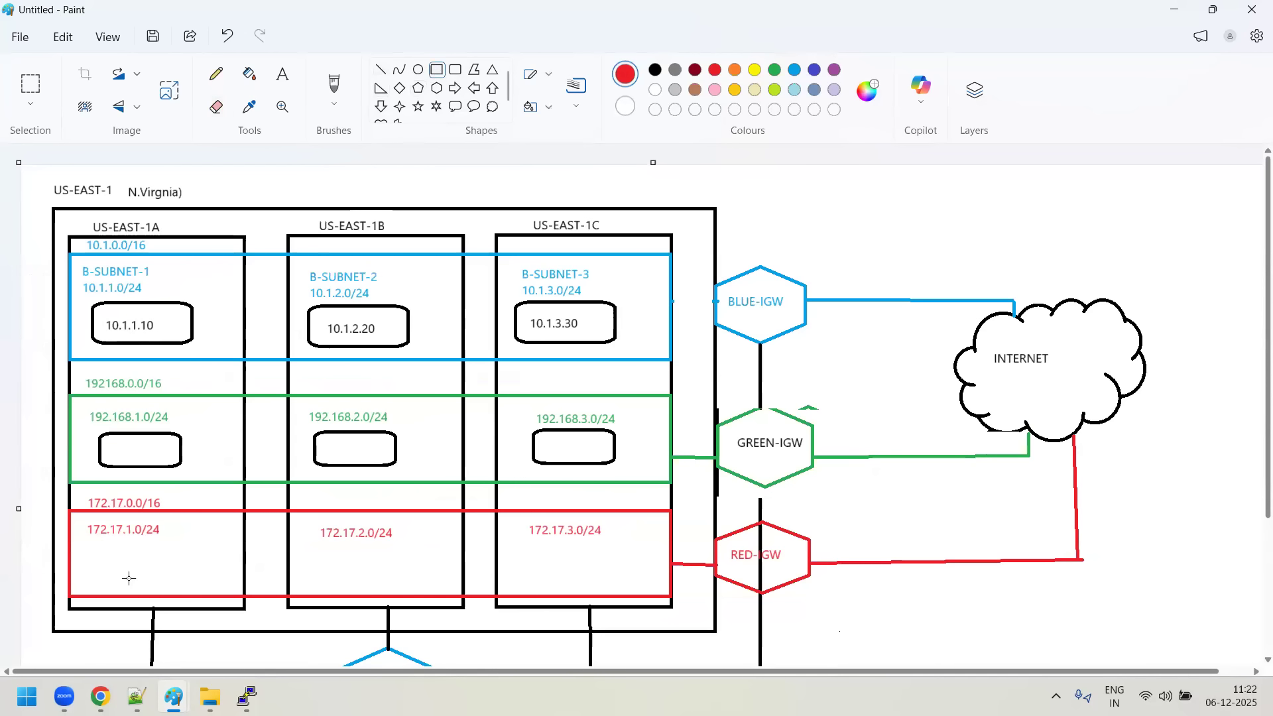
{"action": "left_click_drag", "start_coordinate": [104, 549], "coordinate": [178, 576]}
{"action": "left_click", "coordinate": [223, 348]}
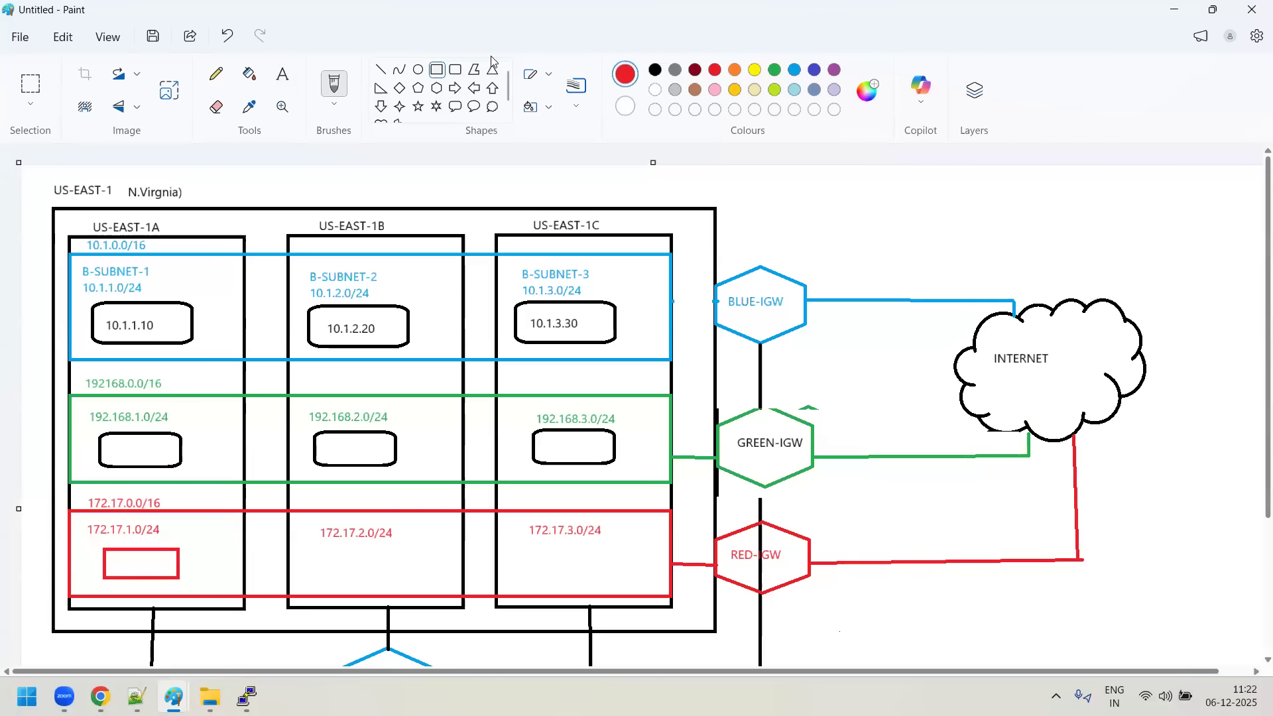
- Draw a small light-blue rectangle beside the subnet label in each of B-SUBNET-1, B-SUBNET-2 and B-SUBNET-3
{"action": "left_click", "coordinate": [437, 72]}
{"action": "left_click_drag", "start_coordinate": [182, 274], "coordinate": [212, 292]}
{"action": "left_click", "coordinate": [795, 72]}
{"action": "left_click", "coordinate": [381, 292]}
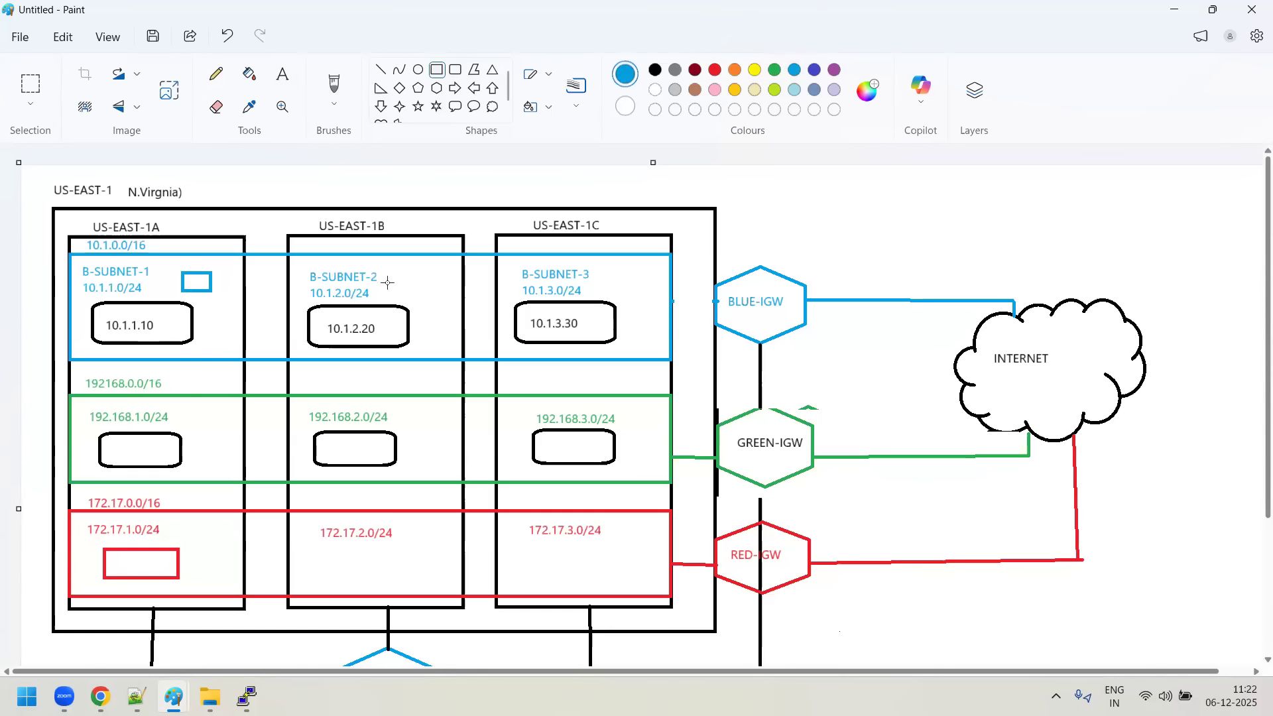
{"action": "left_click_drag", "start_coordinate": [405, 271], "coordinate": [436, 291]}
{"action": "left_click", "coordinate": [660, 266]}
{"action": "left_click_drag", "start_coordinate": [615, 268], "coordinate": [648, 290]}
- Add a second small light-blue rectangle below the first one in each of the three blue subnets
{"action": "left_click", "coordinate": [165, 305]}
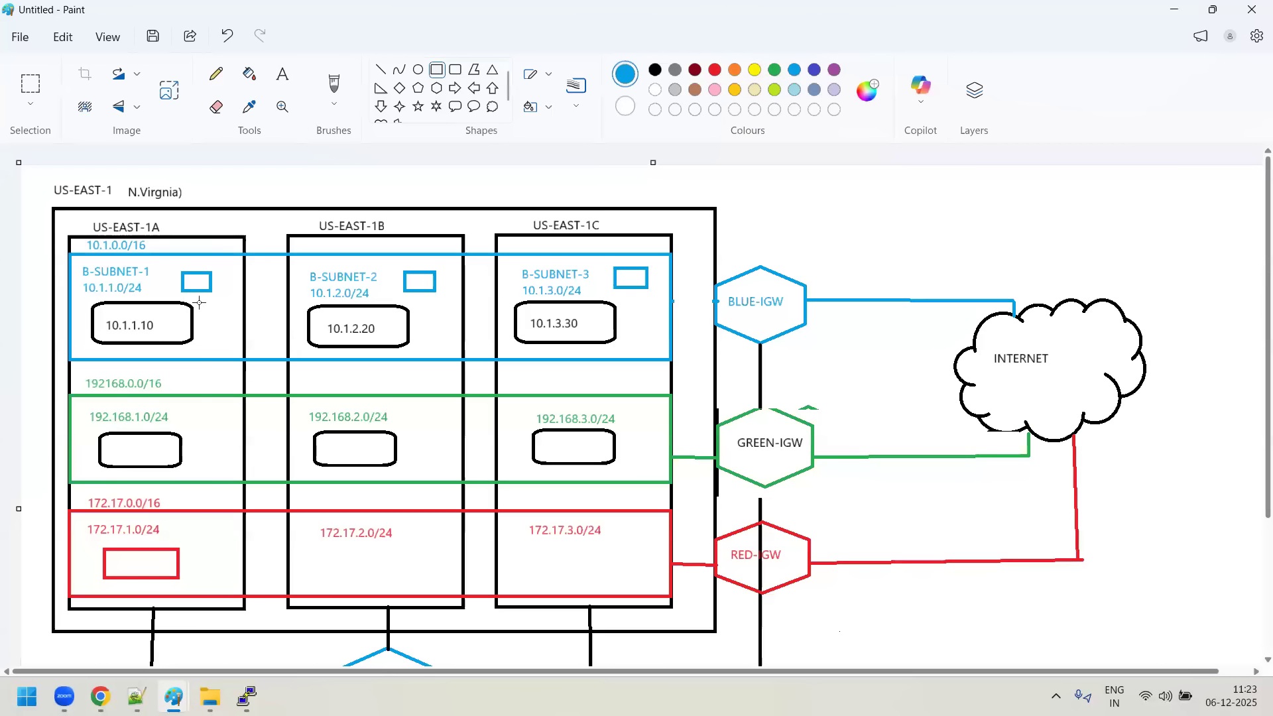
{"action": "left_click_drag", "start_coordinate": [199, 304], "coordinate": [219, 323]}
{"action": "left_click_drag", "start_coordinate": [419, 306], "coordinate": [449, 325]}
{"action": "left_click_drag", "start_coordinate": [631, 295], "coordinate": [659, 318]}
{"action": "left_click", "coordinate": [849, 234]}
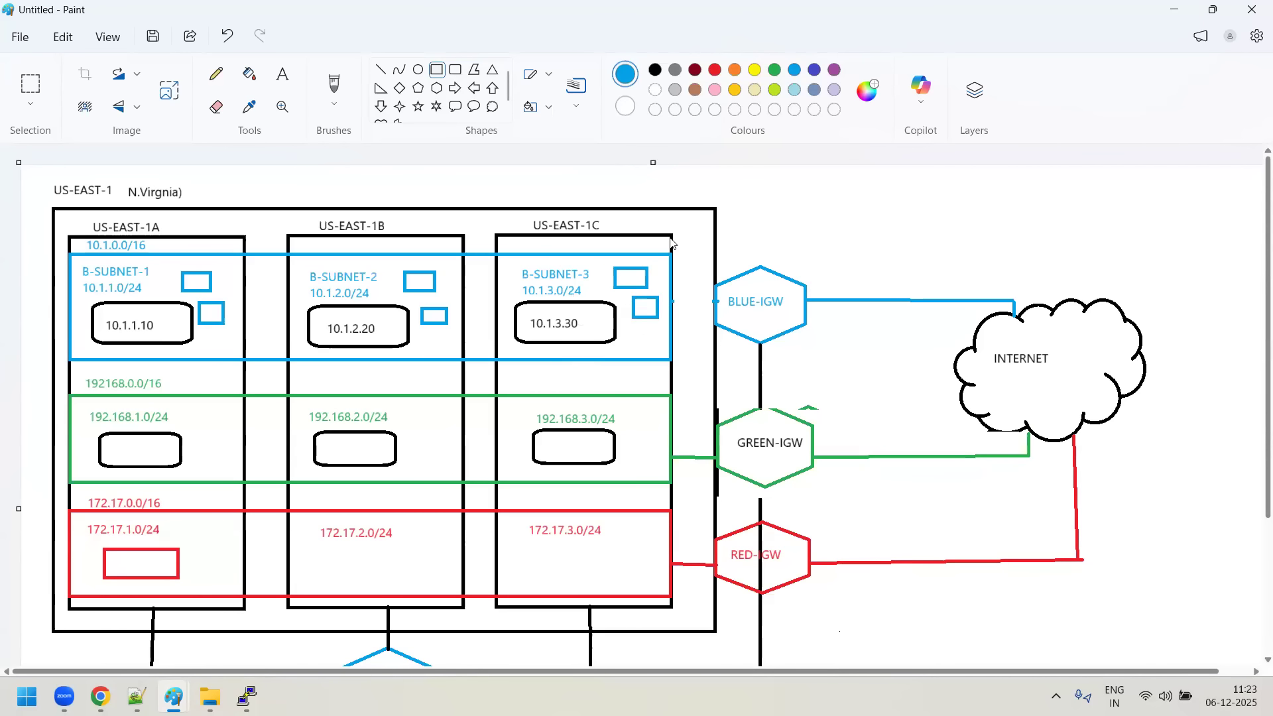
- Draw a small indigo rectangle below the two light-blue ones in each of the three blue subnets
{"action": "left_click", "coordinate": [814, 70]}
{"action": "left_click_drag", "start_coordinate": [200, 336], "coordinate": [229, 355]}
{"action": "left_click", "coordinate": [433, 347]}
{"action": "left_click_drag", "start_coordinate": [422, 333], "coordinate": [454, 355]}
{"action": "left_click_drag", "start_coordinate": [631, 330], "coordinate": [659, 352]}
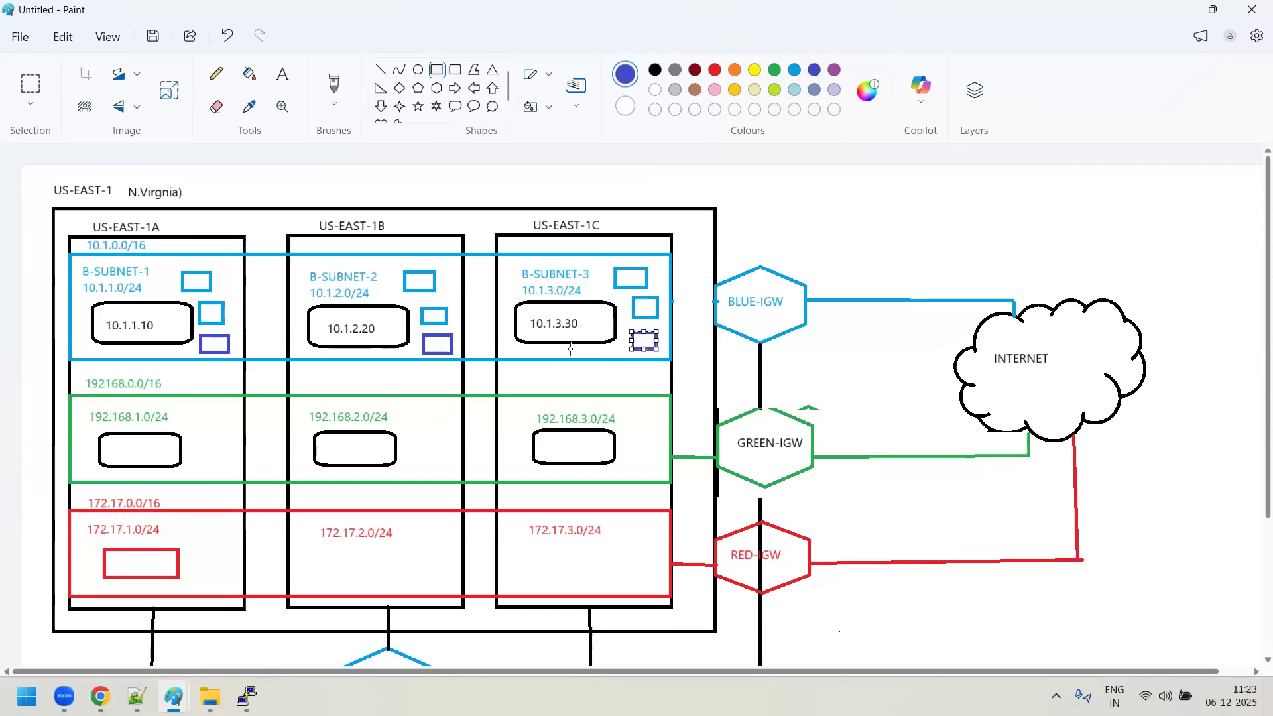
{"action": "left_click", "coordinate": [680, 302]}
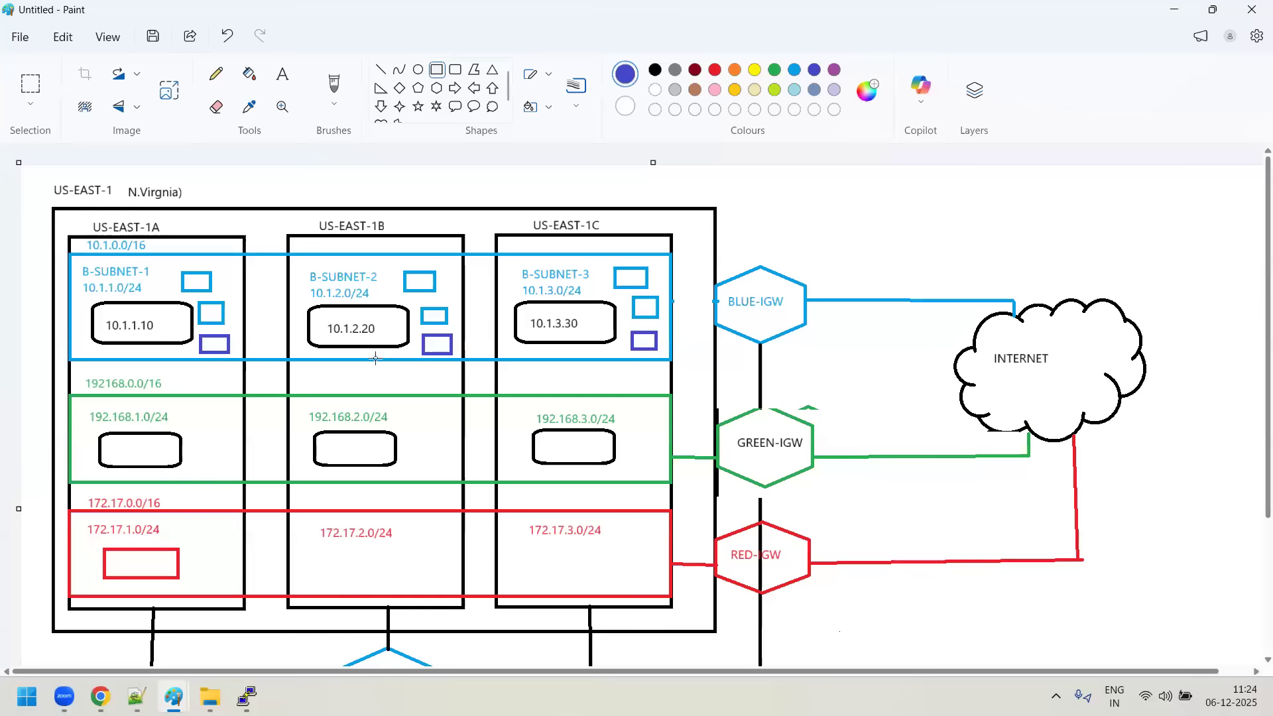
- Check the running pings in Blue-server's and Green-server's terminals
{"action": "mouse_move", "coordinate": [246, 696]}
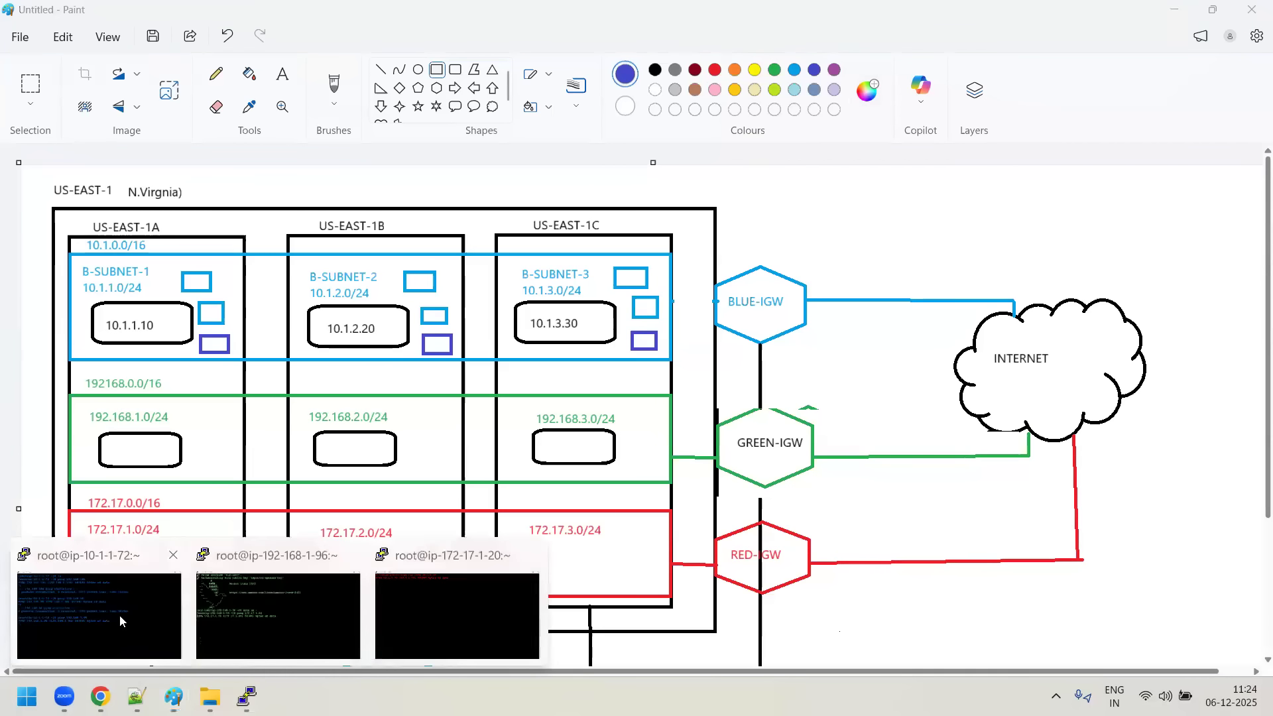
{"action": "left_click", "coordinate": [119, 615]}
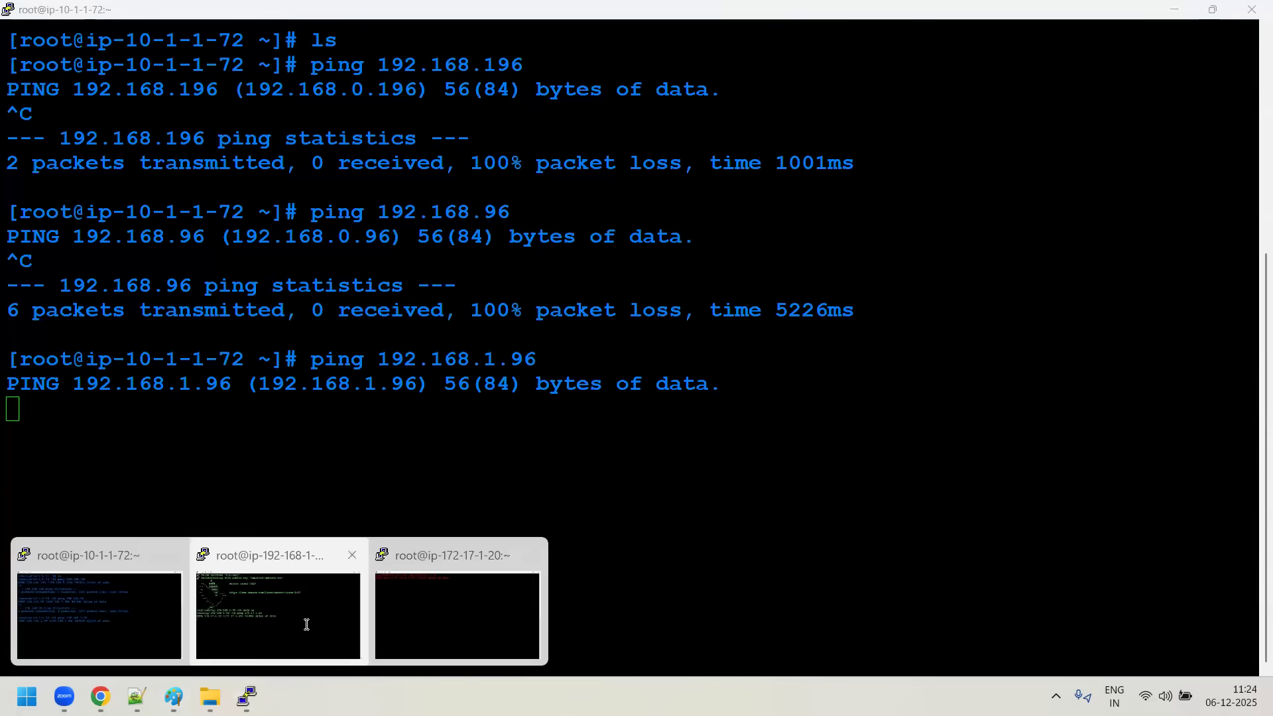
{"action": "left_click", "coordinate": [306, 624]}
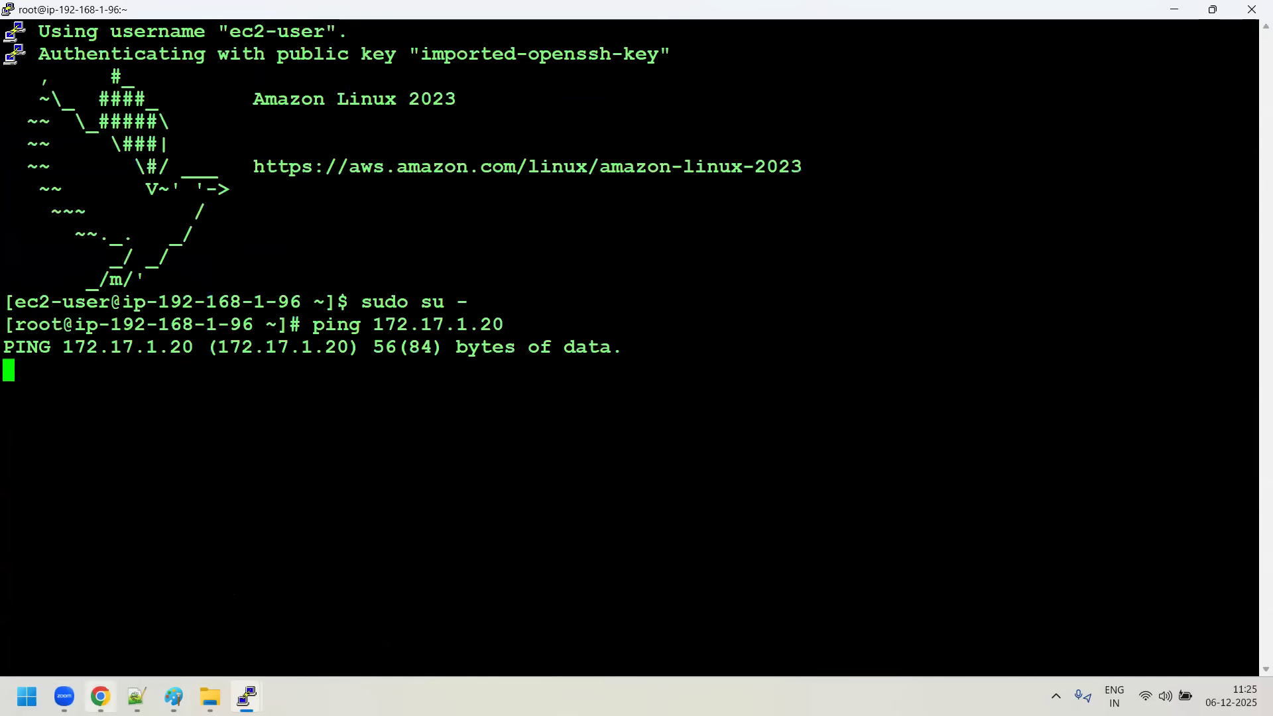
- Switch to Day9-notes.txt in Notepad++ and insert blank lines below the "4. DHCP option set" entry
{"action": "left_click", "coordinate": [136, 698]}
{"action": "scroll", "coordinate": [375, 460], "scroll_direction": "down", "scroll_amount": 3}
{"action": "left_click", "coordinate": [425, 497]}
{"action": "key", "text": "Return"}
{"action": "type", "text": "FO"}
{"action": "key", "text": "BackSpace"}
{"action": "key", "text": "BackSpace"}
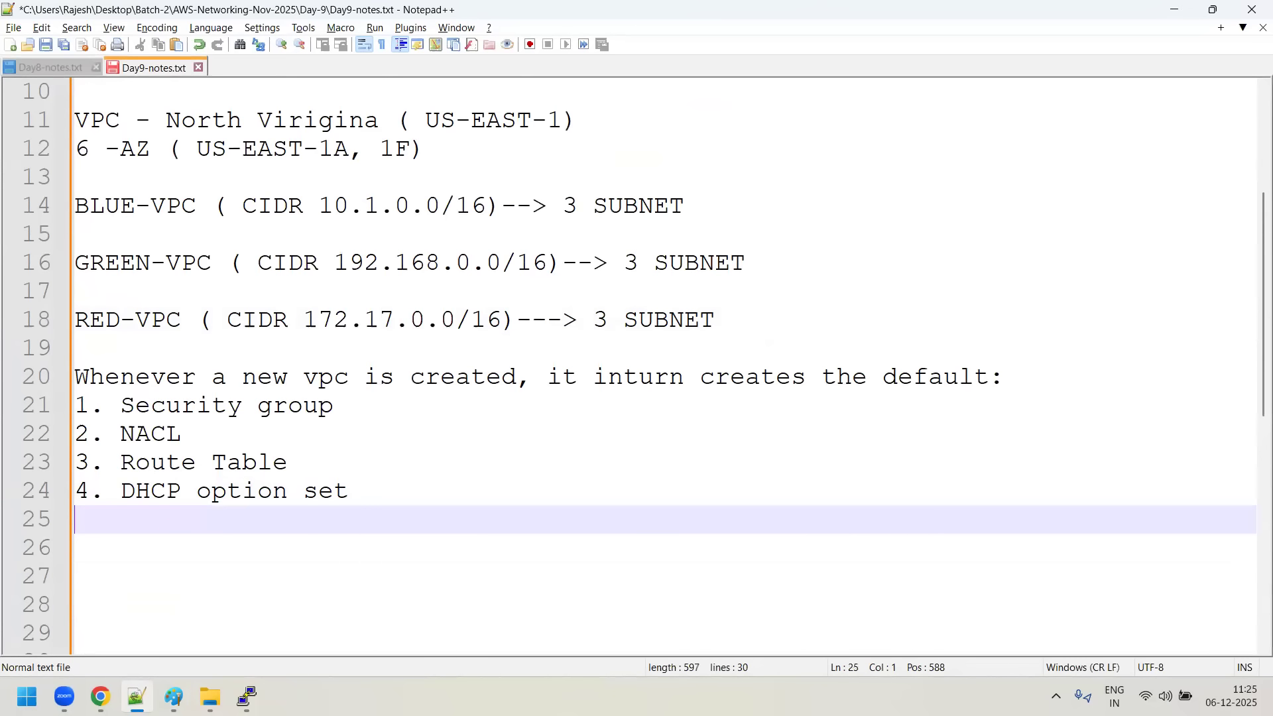
{"action": "key", "text": "Return"}
{"action": "key", "text": "Return"}
{"action": "key", "text": "Return"}
- Write the heading "For VPC Peering :" below the blank lines and leave an empty line under it
{"action": "type", "text": "FO"}
{"action": "key", "text": "BackSpace"}
{"action": "type", "text": "or VPC"}
{"action": "type", "text": " Pwer"}
{"action": "key", "text": "BackSpace"}
{"action": "key", "text": "BackSpace"}
{"action": "key", "text": "BackSpace"}
{"action": "type", "text": "eetrin"}
{"action": "key", "text": "BackSpace"}
{"action": "key", "text": "BackSpace"}
{"action": "key", "text": "BackSpace"}
{"action": "key", "text": "BackSpace"}
{"action": "type", "text": "ring"}
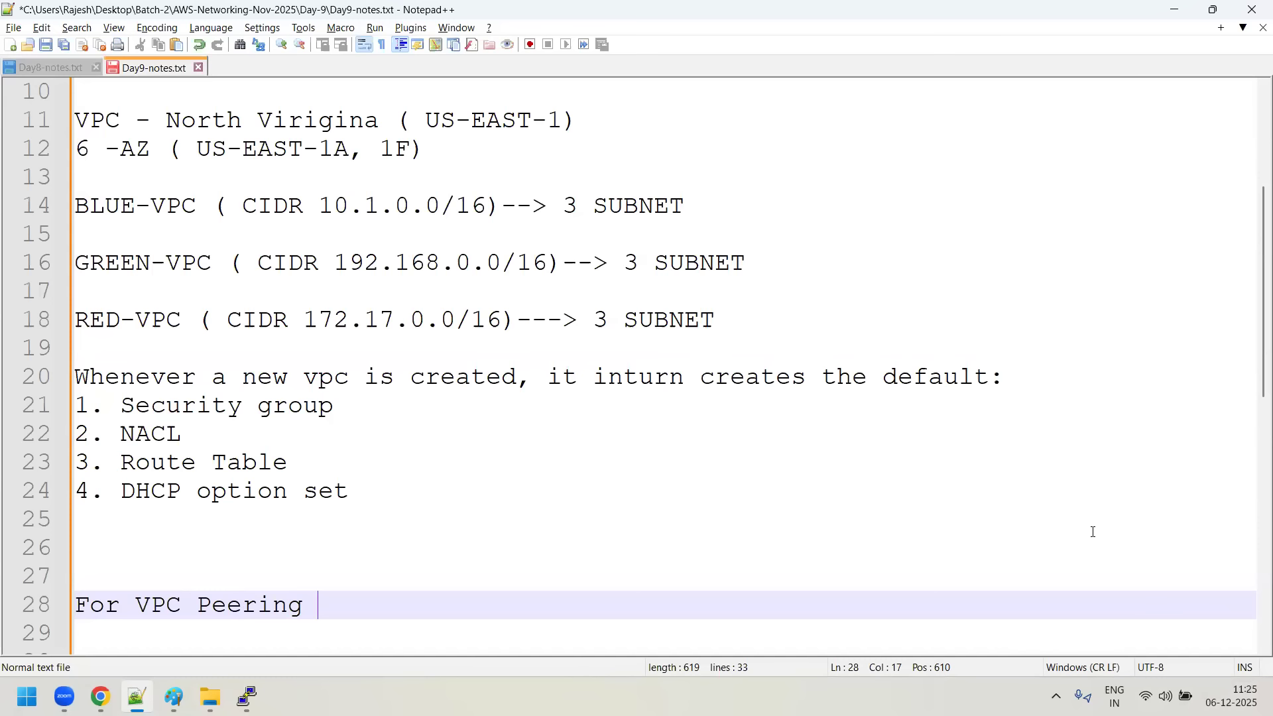
{"action": "type", "text": ":"}
{"action": "key", "text": "Return"}
{"action": "key", "text": "Return"}
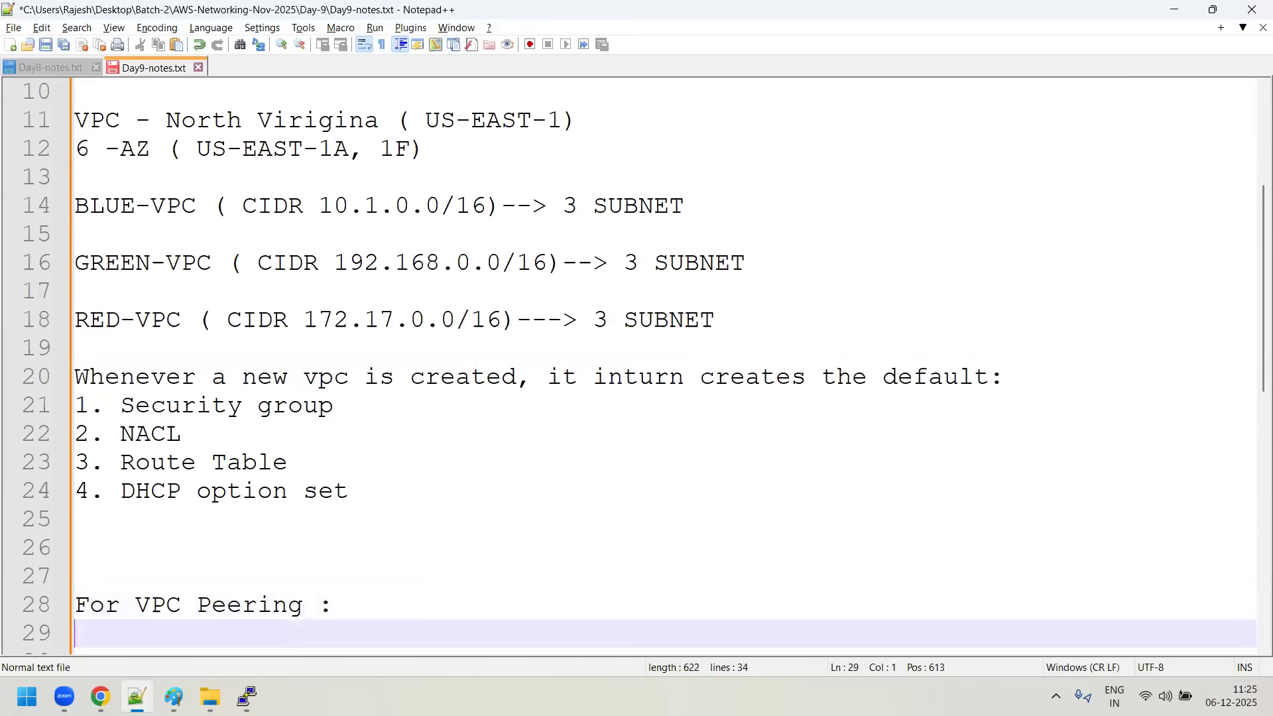
- Write the first point under the VPC Peering heading as "1. NO IP Address Overlapping"
{"action": "type", "text": "1. NO P"}
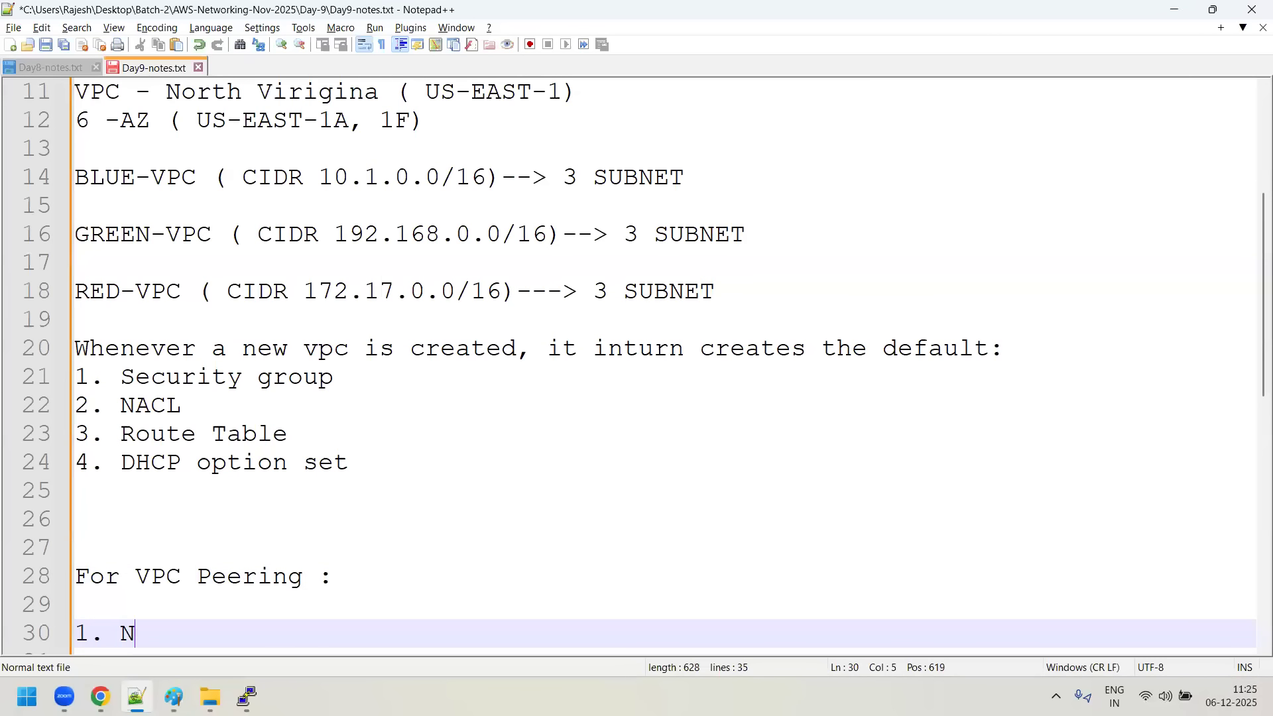
{"action": "key", "text": "BackSpace"}
{"action": "type", "text": "O P"}
{"action": "key", "text": "BackSpace"}
{"action": "type", "text": "IP ADd"}
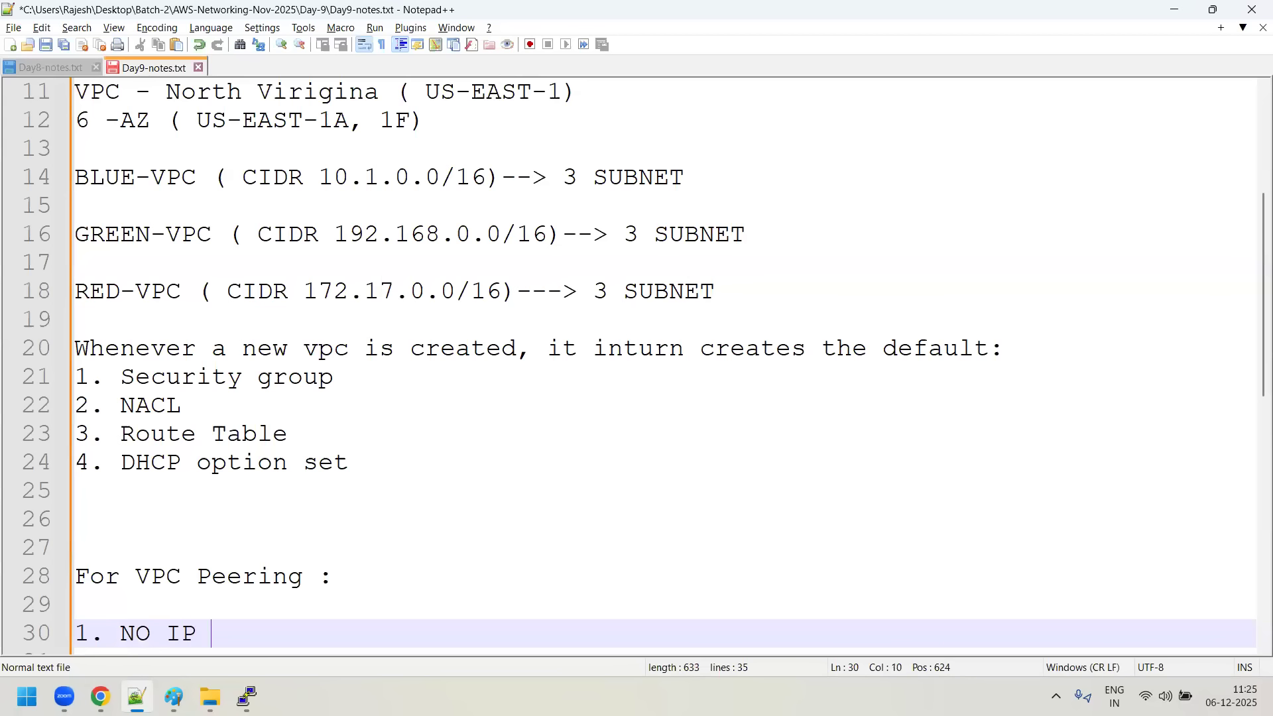
{"action": "key", "text": "BackSpace"}
{"action": "key", "text": "BackSpace"}
{"action": "type", "text": "dress Overlapping"}
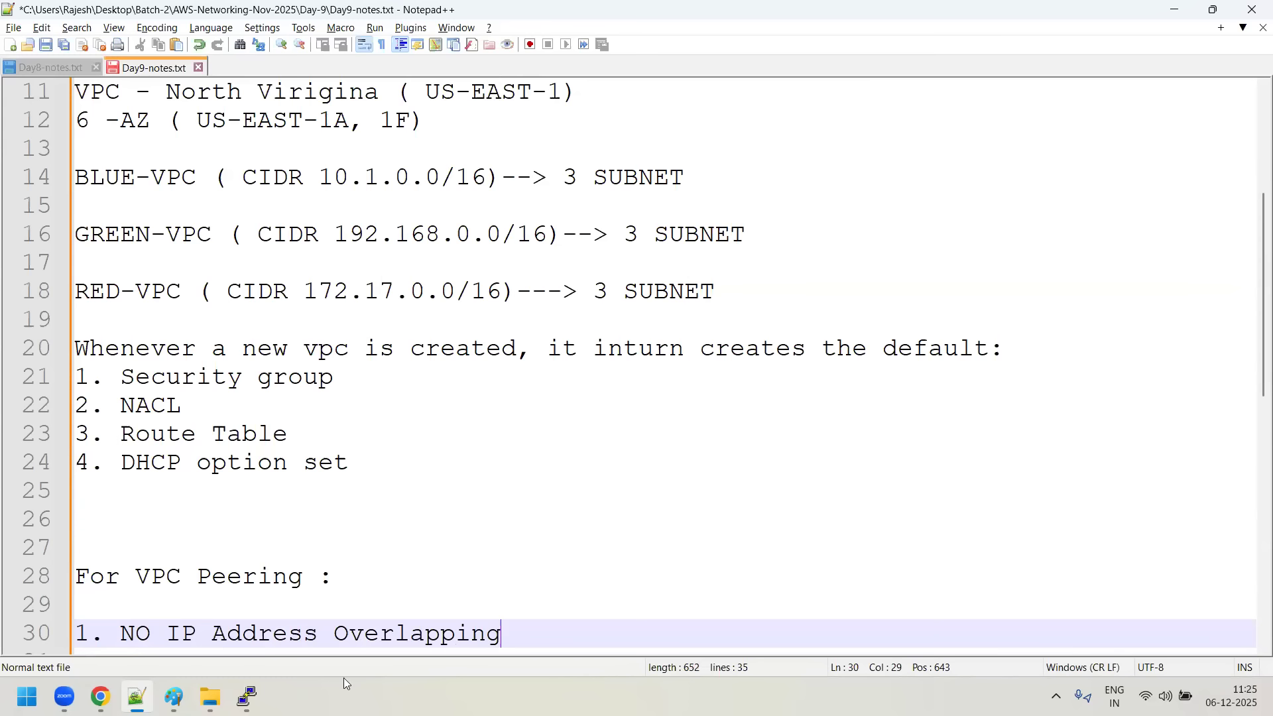
- Return to the Paint diagram and draw a wide orange rectangle for another VPC above the INTERNET cloud
{"action": "mouse_move", "coordinate": [174, 696]}
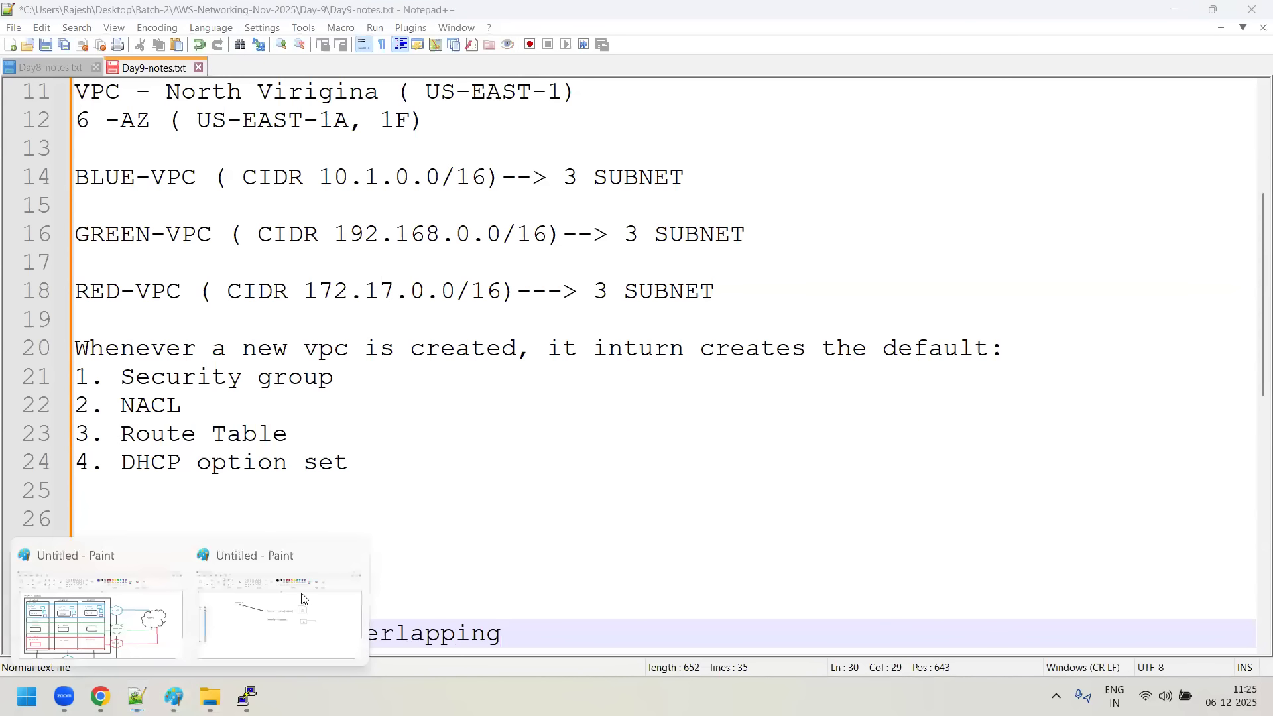
{"action": "left_click", "coordinate": [144, 624]}
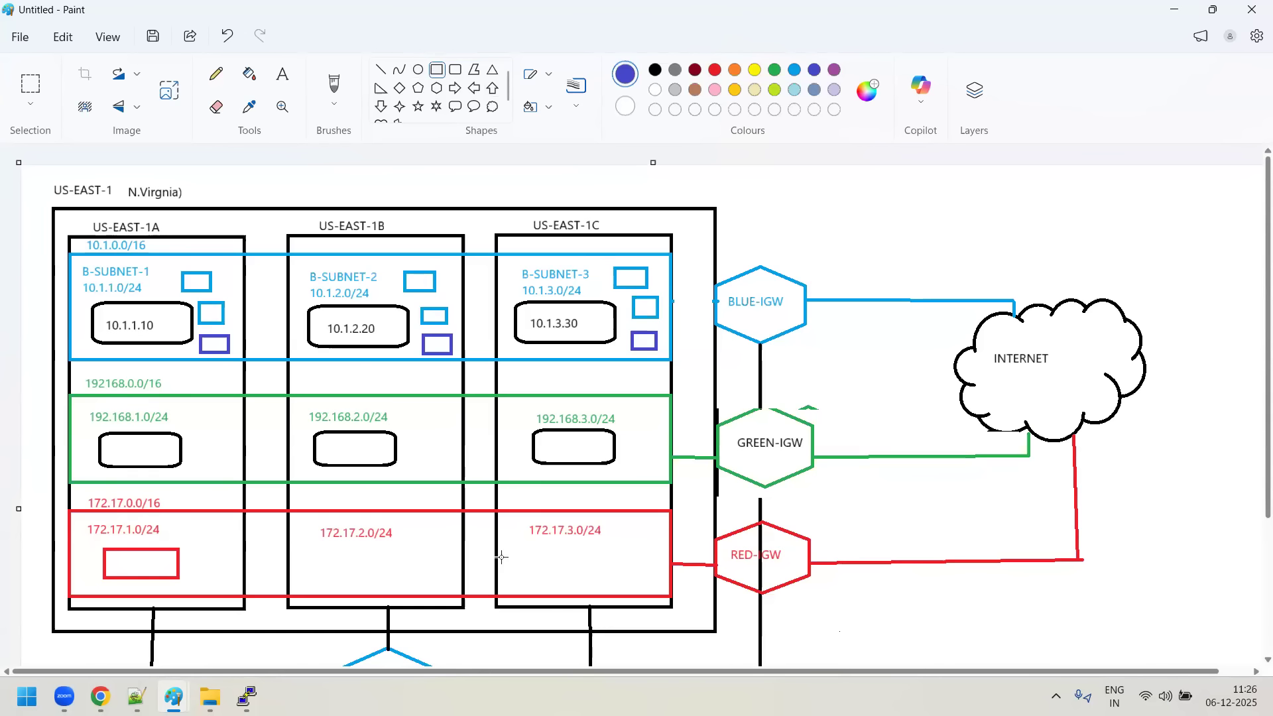
{"action": "left_click", "coordinate": [735, 70]}
{"action": "left_click_drag", "start_coordinate": [803, 200], "coordinate": [1244, 275]}
{"action": "left_click", "coordinate": [1239, 163]}
- Draw three smaller orange rectangles side by side inside the orange VPC box
{"action": "left_click", "coordinate": [438, 71]}
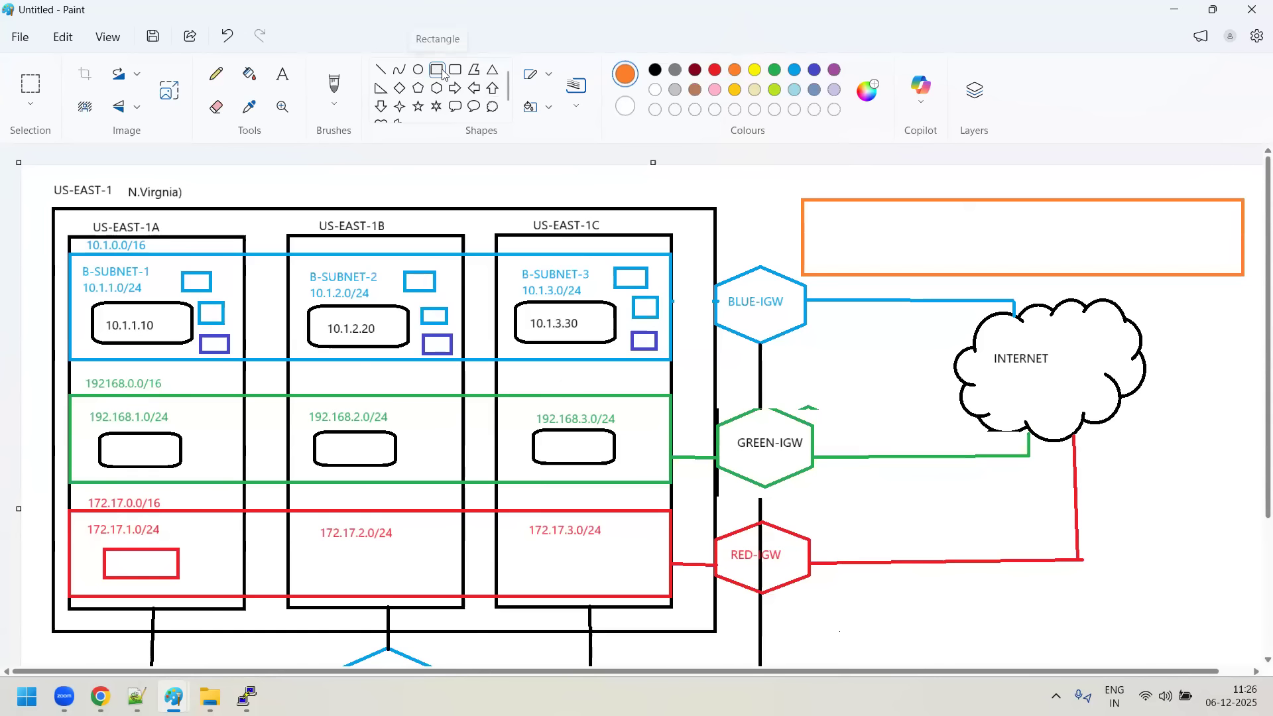
{"action": "left_click_drag", "start_coordinate": [815, 211], "coordinate": [930, 262]}
{"action": "mouse_move", "coordinate": [980, 213]}
{"action": "left_mouse_down"}
{"action": "mouse_move", "coordinate": [1000, 254]}
{"action": "mouse_move", "coordinate": [1072, 262]}
{"action": "left_mouse_up"}
{"action": "left_click_drag", "start_coordinate": [1145, 211], "coordinate": [1217, 263]}
- Label the orange VPC box with the CIDR 10.1.0.0/16 in orange text just below it
{"action": "left_click", "coordinate": [282, 73]}
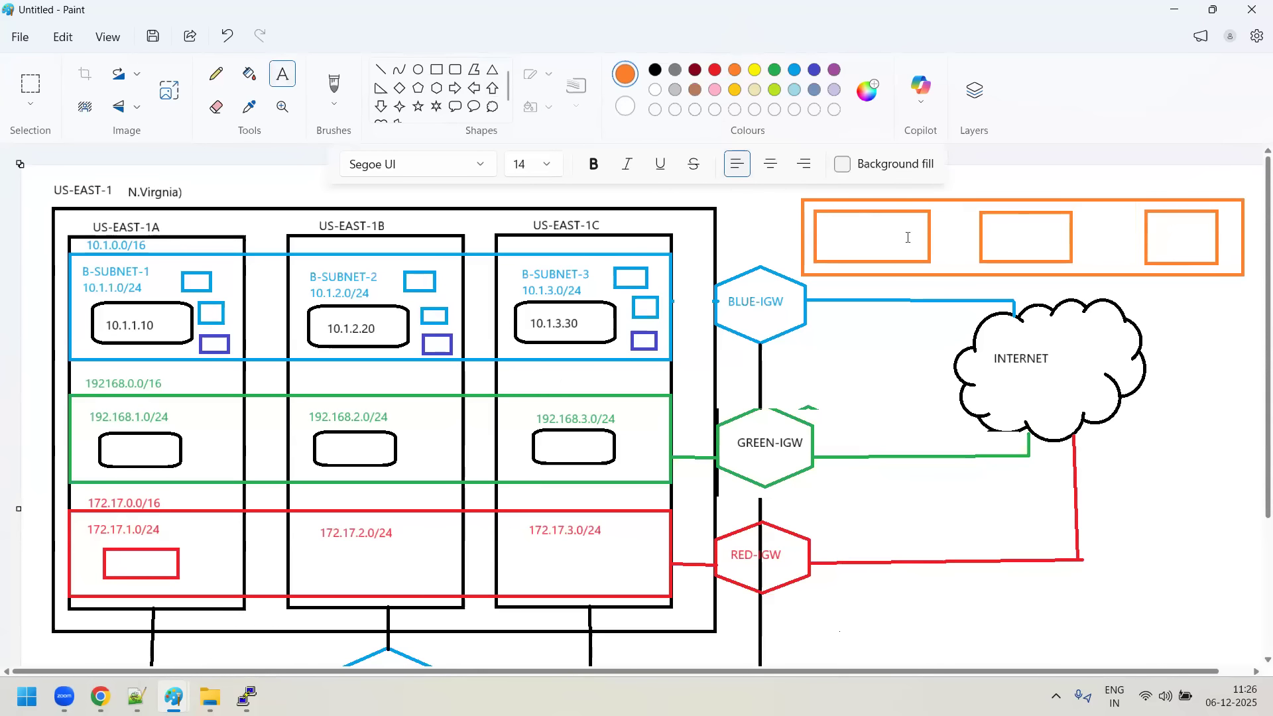
{"action": "left_click", "coordinate": [866, 276]}
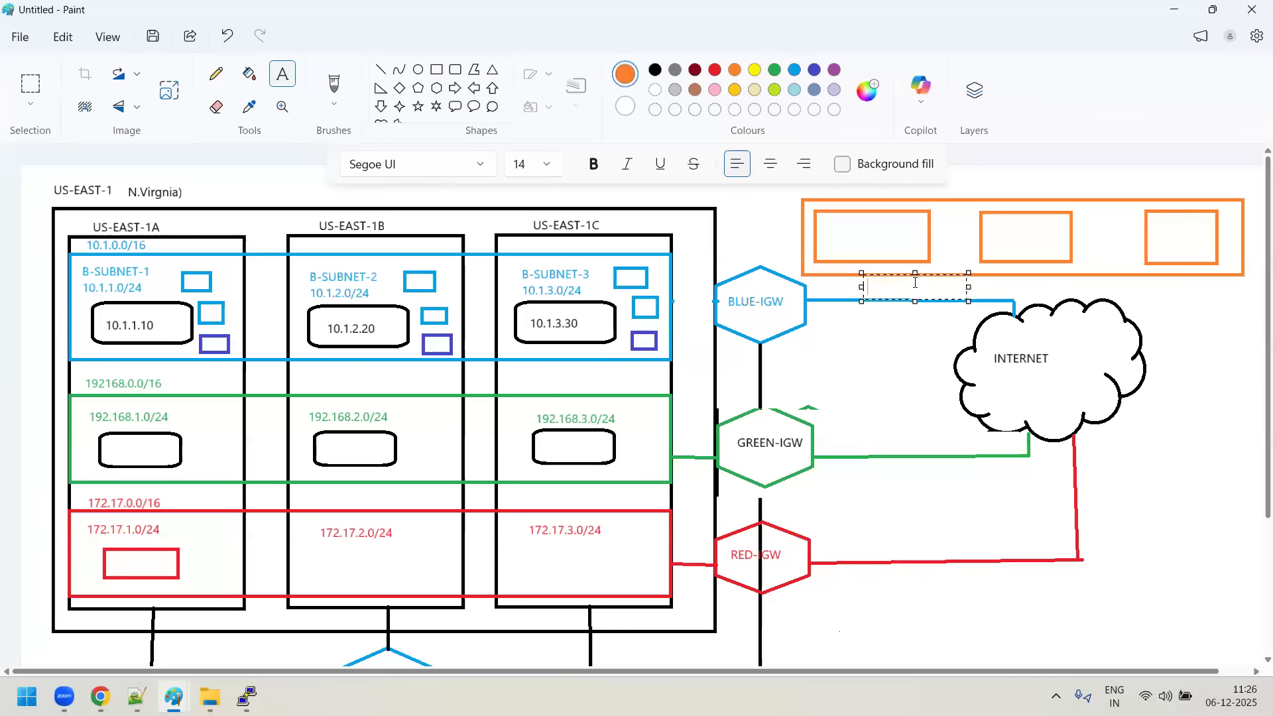
{"action": "type", "text": "10.1."}
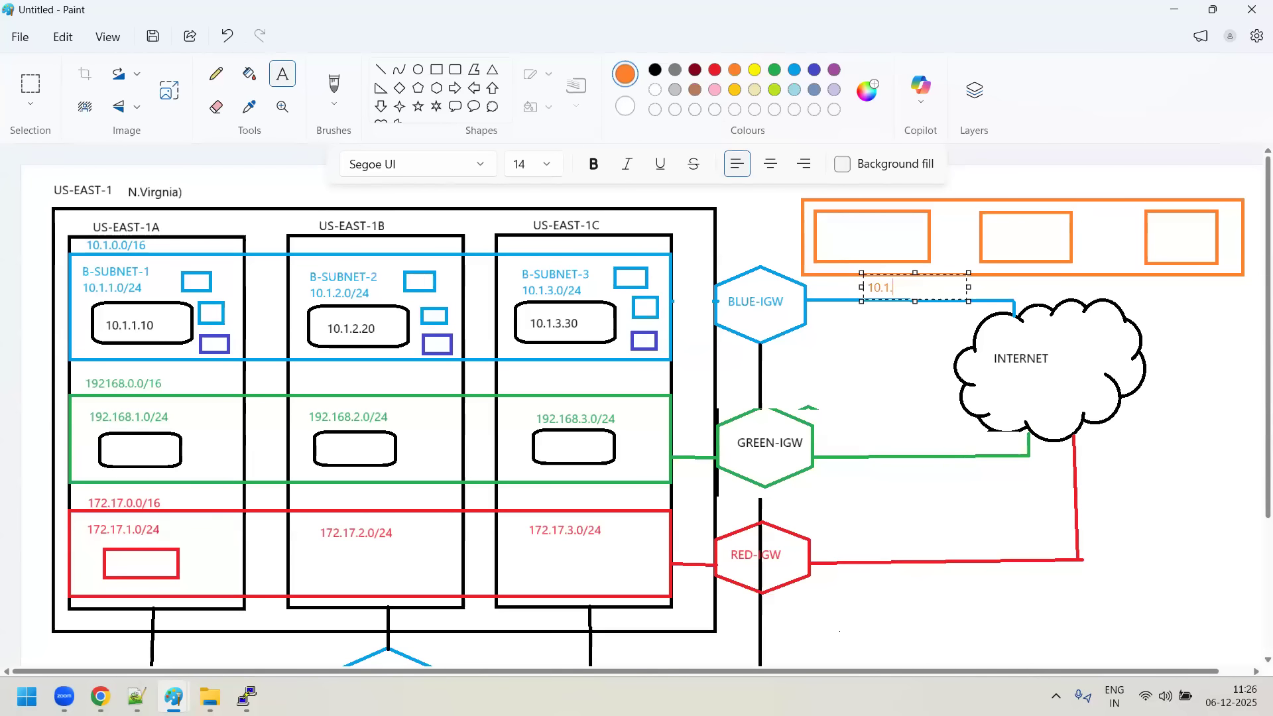
{"action": "type", "text": "0.0/17"}
{"action": "key", "text": "BackSpace"}
{"action": "type", "text": "6"}
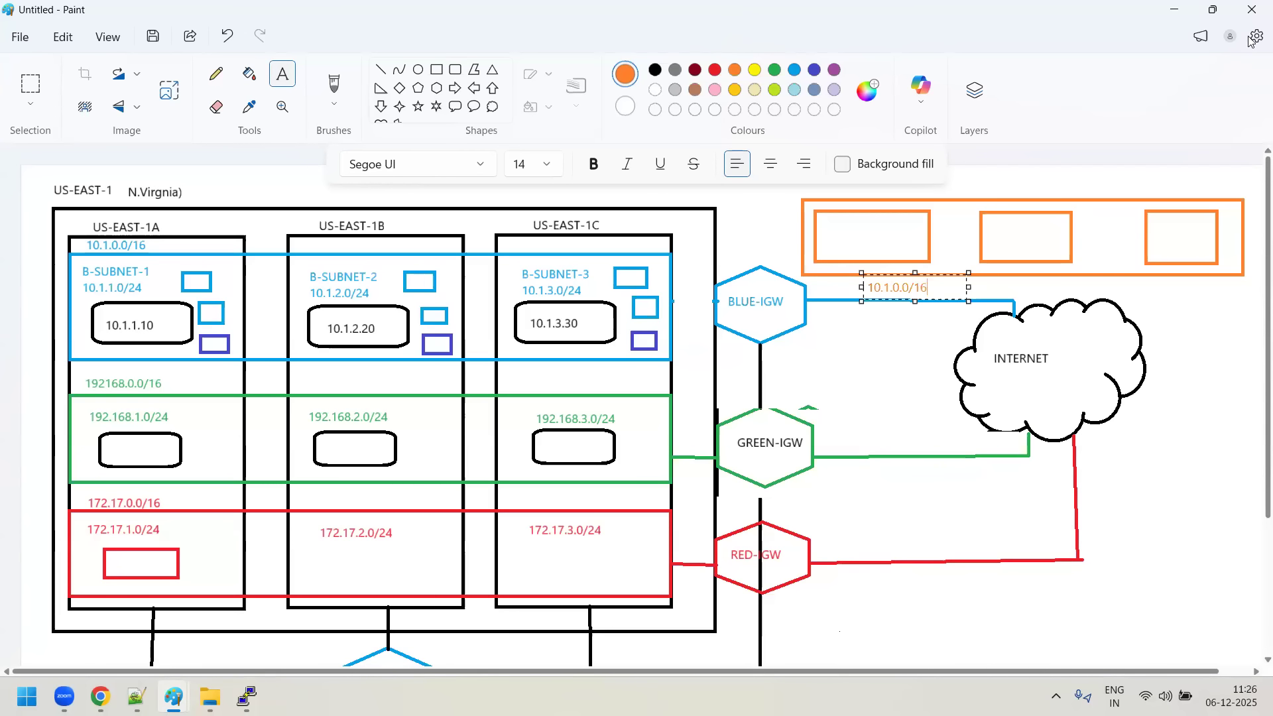
{"action": "left_click", "coordinate": [1070, 395]}
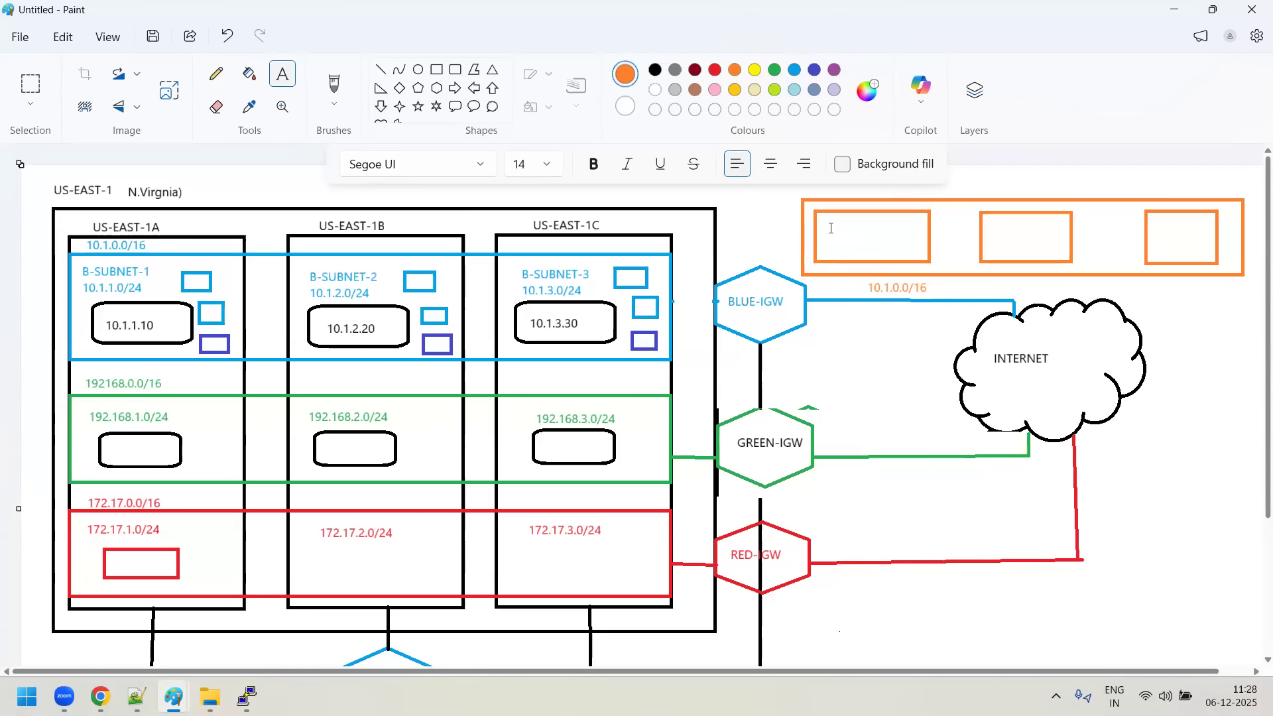
- Draw a black line connecting the edge of the blue VPC to the orange VPC box
{"action": "left_click", "coordinate": [382, 70]}
{"action": "left_click_drag", "start_coordinate": [672, 281], "coordinate": [703, 262]}
{"action": "left_click_drag", "start_coordinate": [773, 240], "coordinate": [804, 225]}
{"action": "left_click", "coordinate": [655, 70]}
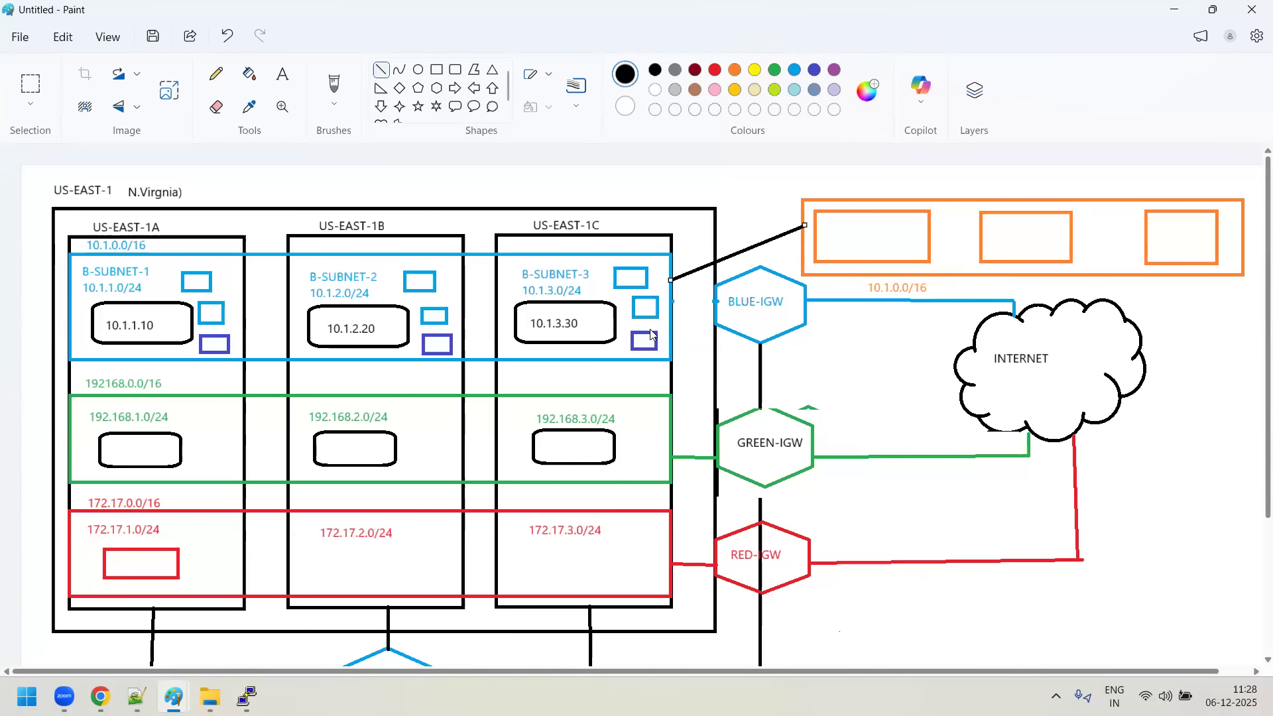
- Switch to Day9-notes.txt in Notepad++ and extend the first VPC Peering point with "between VPC with same CIDR"
{"action": "left_click", "coordinate": [136, 697]}
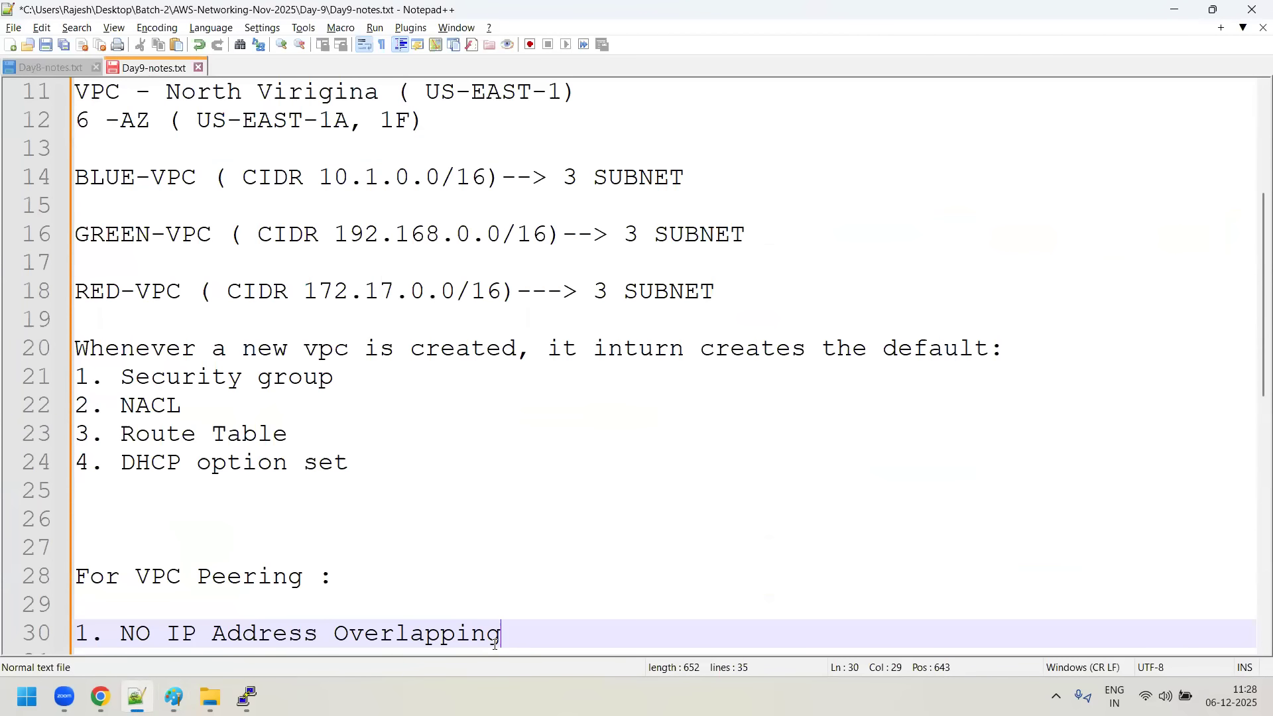
{"action": "type", "text": "between same "}
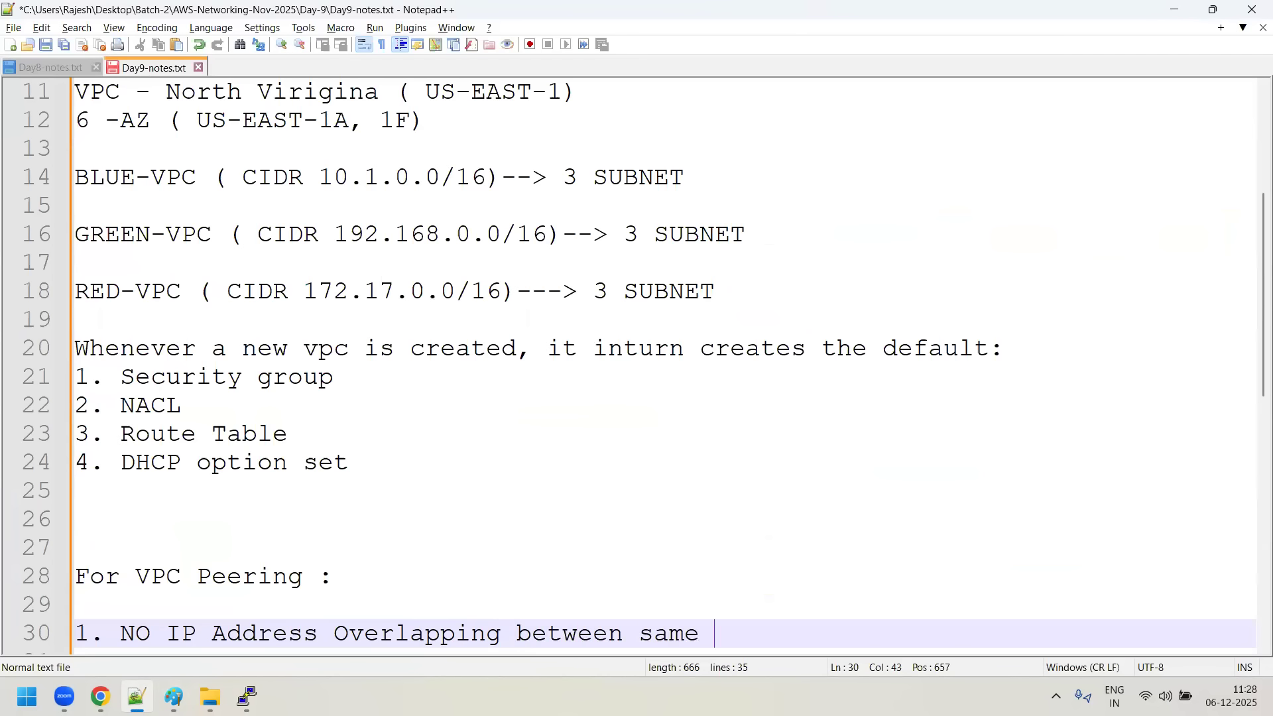
{"action": "type", "text": "CIDR"}
{"action": "key", "text": "BackSpace"}
{"action": "key", "text": "BackSpace"}
{"action": "key", "text": "BackSpace"}
{"action": "key", "text": "BackSpace"}
{"action": "key", "text": "BackSpace"}
{"action": "key", "text": "BackSpace"}
{"action": "key", "text": "BackSpace"}
{"action": "key", "text": "BackSpace"}
{"action": "key", "text": "BackSpace"}
{"action": "key", "text": "BackSpace"}
{"action": "key", "text": "BackSpace"}
{"action": "key", "text": "BackSpace"}
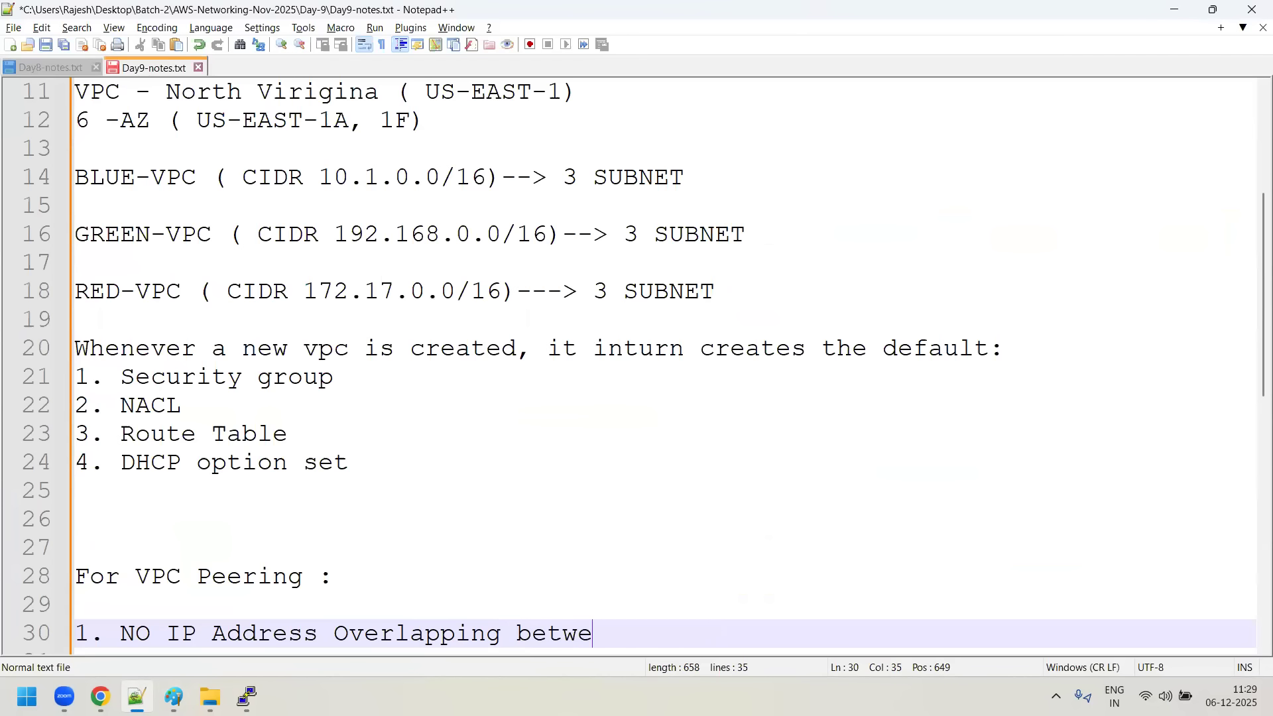
{"action": "type", "text": "en VPC with same CI"}
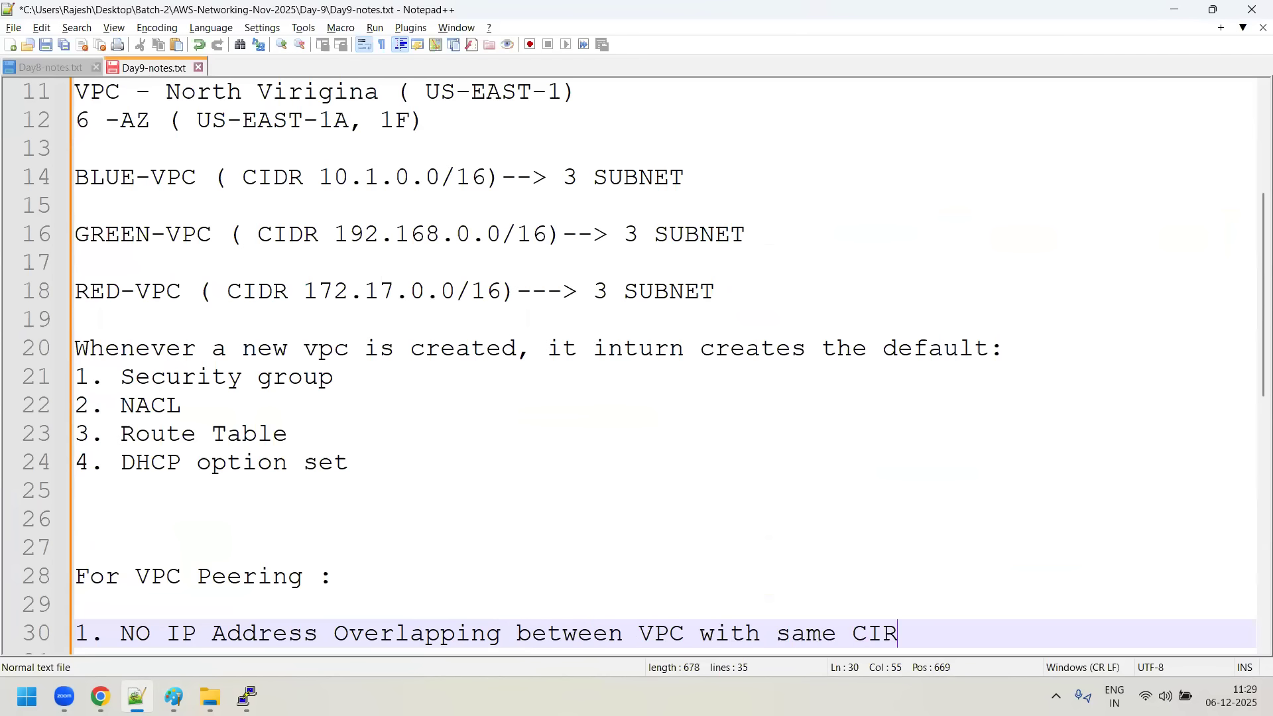
{"action": "type", "text": "DR"}
- Add a second point under For VPC Peering reading "2. VPC Peering don't support transit"
{"action": "key", "text": "Return"}
{"action": "type", "text": "2. "}
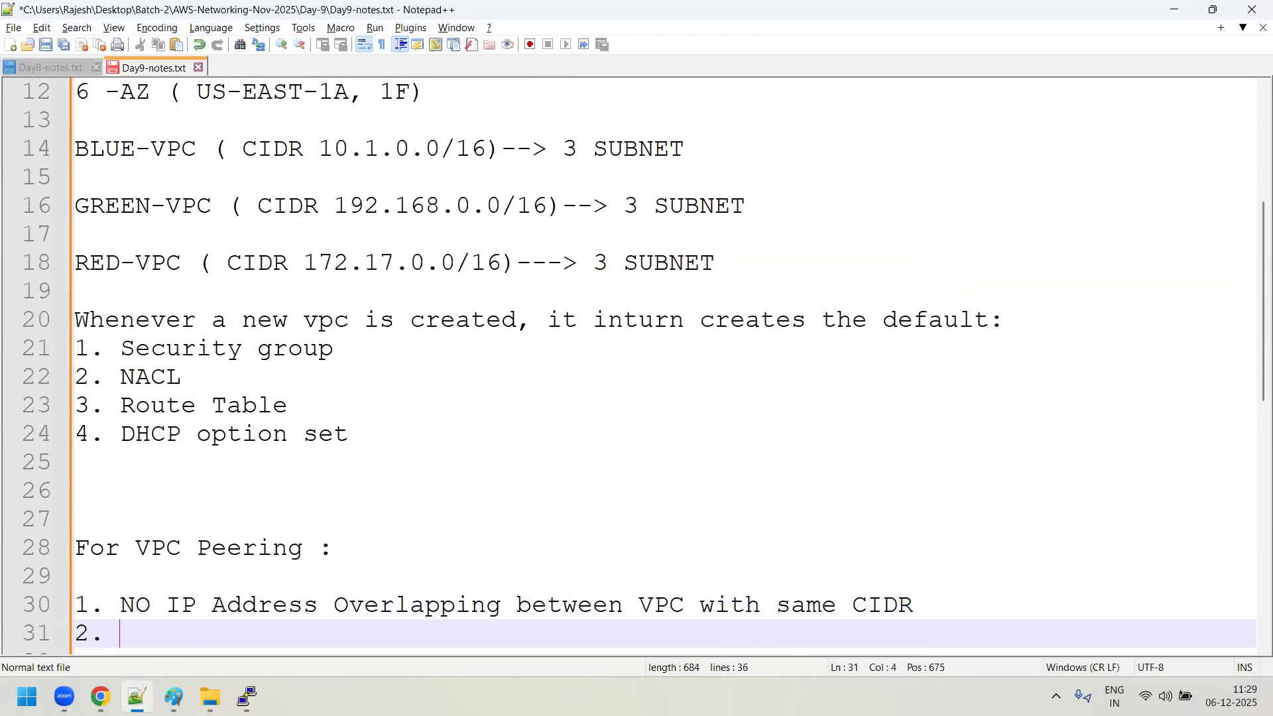
{"action": "type", "text": "VPC Peerong"}
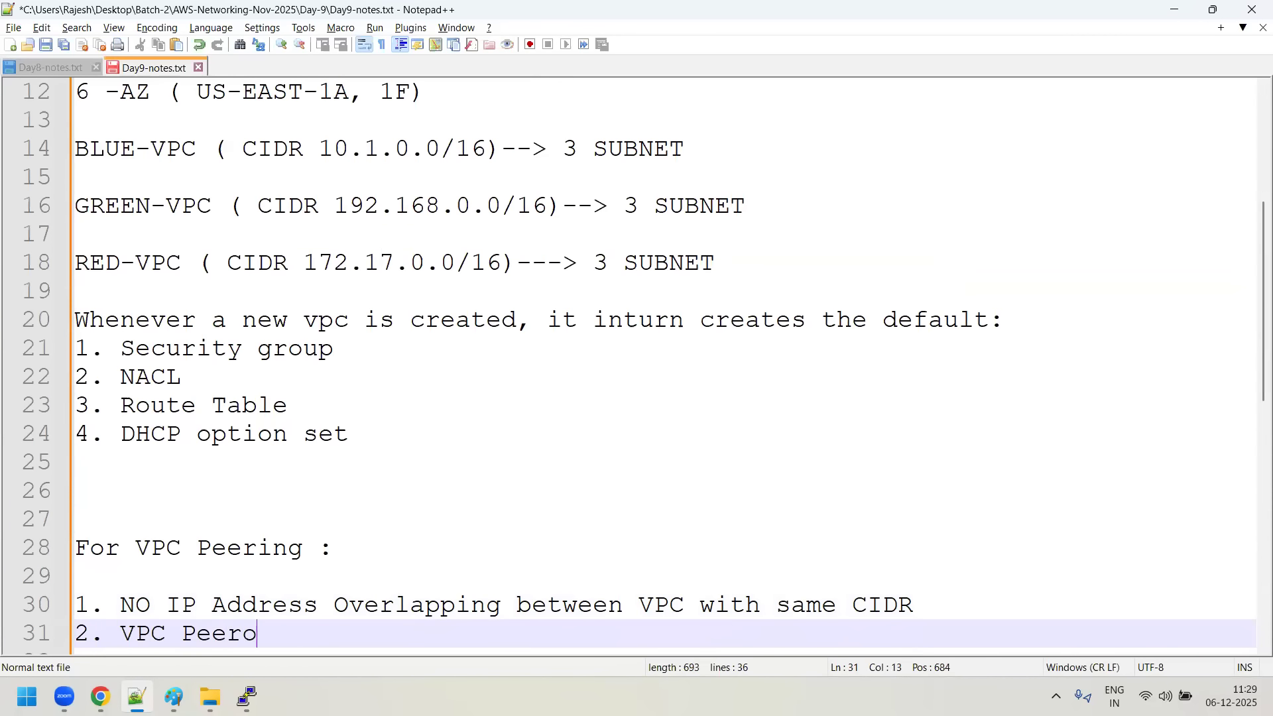
{"action": "key", "text": "BackSpace"}
{"action": "key", "text": "BackSpace"}
{"action": "key", "text": "BackSpace"}
{"action": "type", "text": "ing don't sup"}
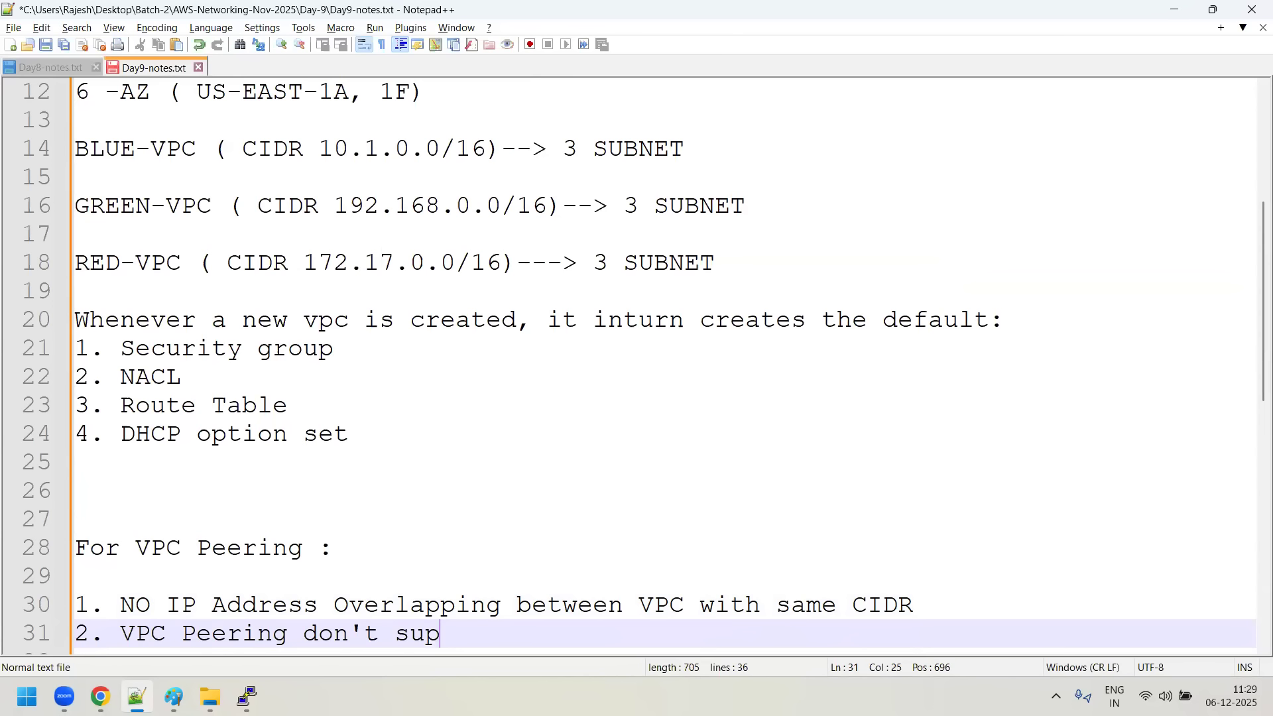
{"action": "type", "text": "port transist"}
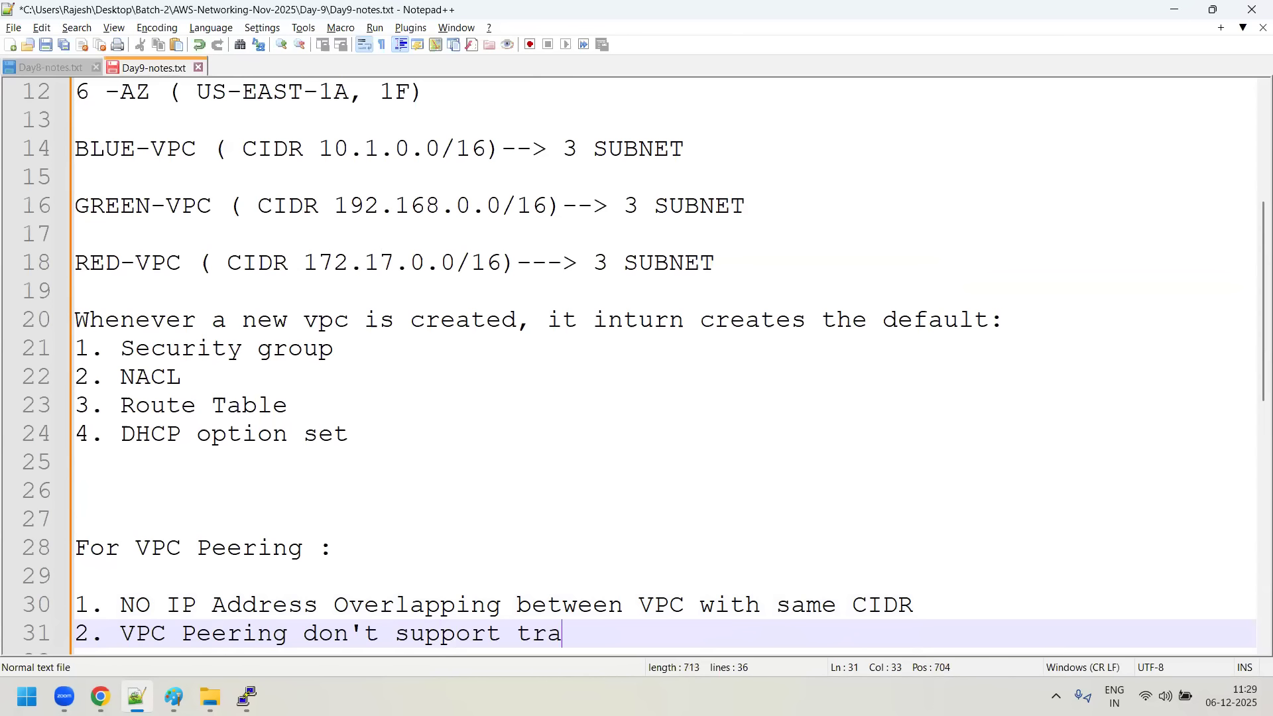
{"action": "key", "text": "BackSpace"}
{"action": "key", "text": "BackSpace"}
{"action": "key", "text": "BackSpace"}
{"action": "type", "text": "it"}
- Switch to the Paint drawing with the mykey.pem notes, pencil three circles lettered B, G and R, and connect B to G and G to R
{"action": "left_click", "coordinate": [173, 697]}
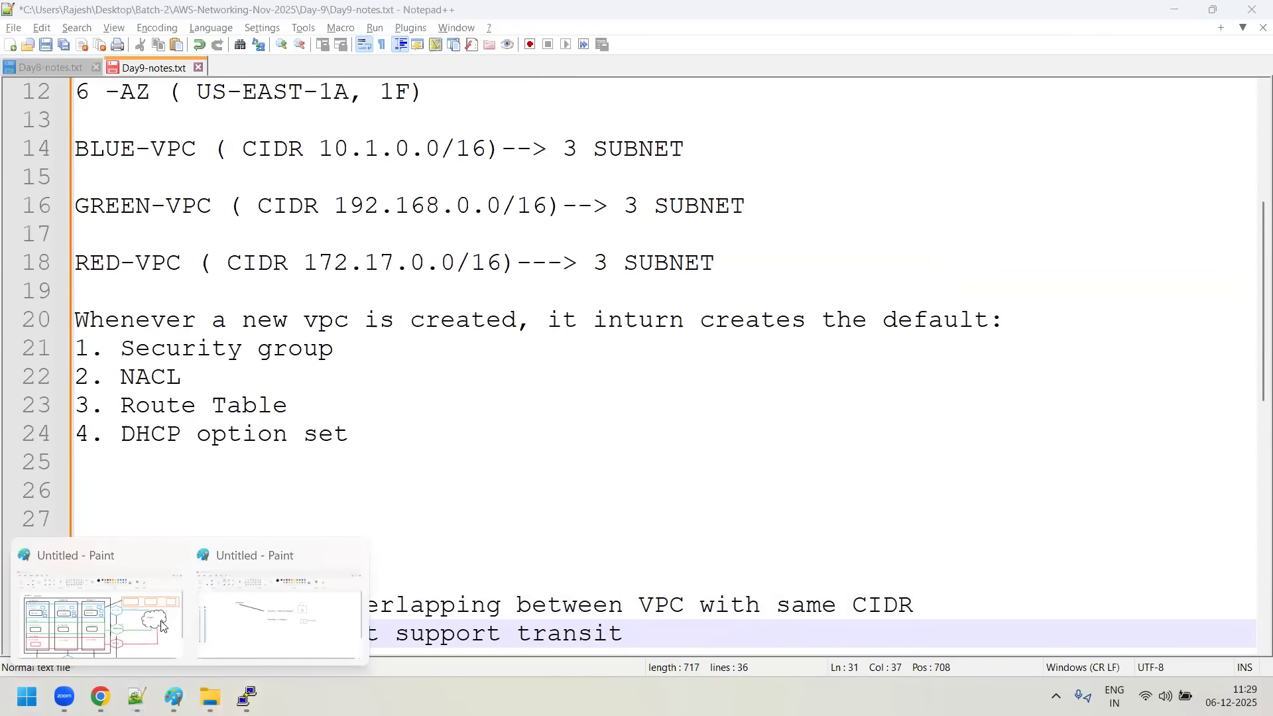
{"action": "left_click", "coordinate": [298, 627]}
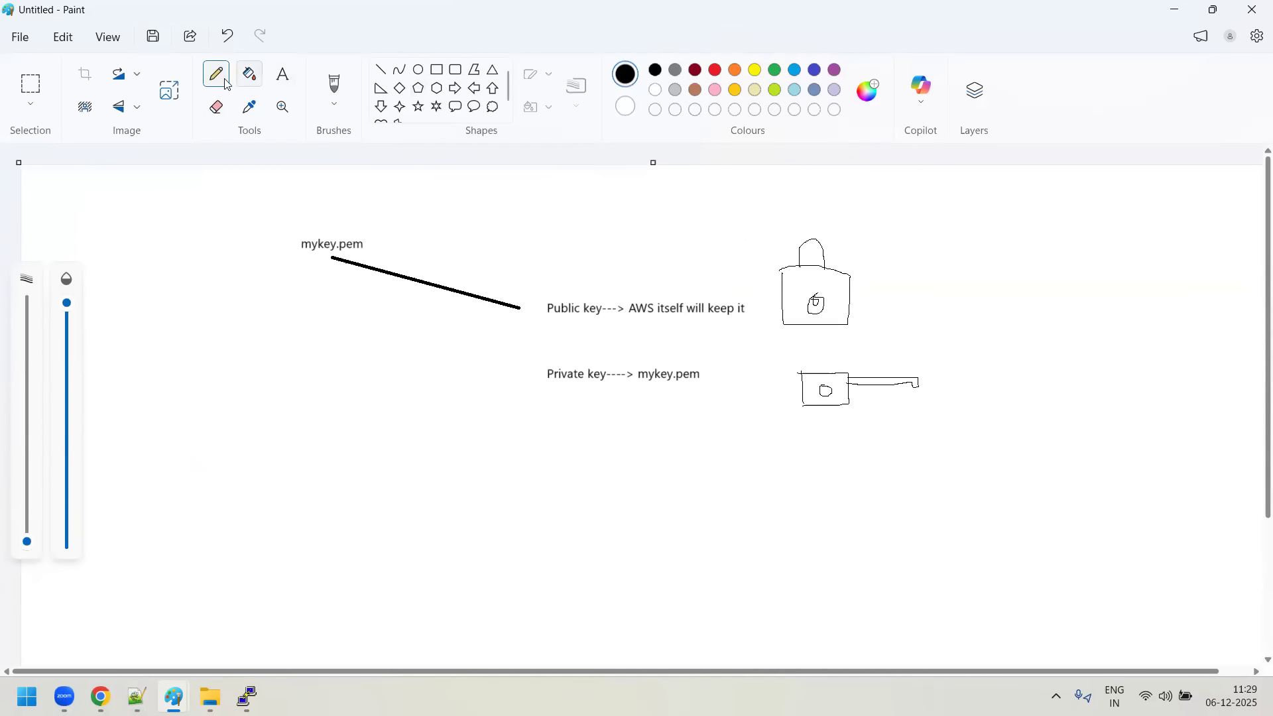
{"action": "left_click", "coordinate": [162, 370]}
{"action": "mouse_move", "coordinate": [177, 429]}
{"action": "left_mouse_down"}
{"action": "mouse_move", "coordinate": [204, 372]}
{"action": "mouse_move", "coordinate": [157, 378]}
{"action": "mouse_move", "coordinate": [172, 420]}
{"action": "mouse_move", "coordinate": [174, 390]}
{"action": "left_mouse_up"}
{"action": "mouse_move", "coordinate": [309, 415]}
{"action": "left_mouse_down"}
{"action": "mouse_move", "coordinate": [331, 493]}
{"action": "mouse_move", "coordinate": [337, 439]}
{"action": "mouse_move", "coordinate": [311, 416]}
{"action": "mouse_move", "coordinate": [305, 470]}
{"action": "left_mouse_up"}
{"action": "mouse_move", "coordinate": [225, 567]}
{"action": "left_mouse_down"}
{"action": "mouse_move", "coordinate": [213, 597]}
{"action": "mouse_move", "coordinate": [256, 568]}
{"action": "mouse_move", "coordinate": [210, 580]}
{"action": "mouse_move", "coordinate": [224, 613]}
{"action": "mouse_move", "coordinate": [231, 578]}
{"action": "mouse_move", "coordinate": [240, 605]}
{"action": "left_mouse_up"}
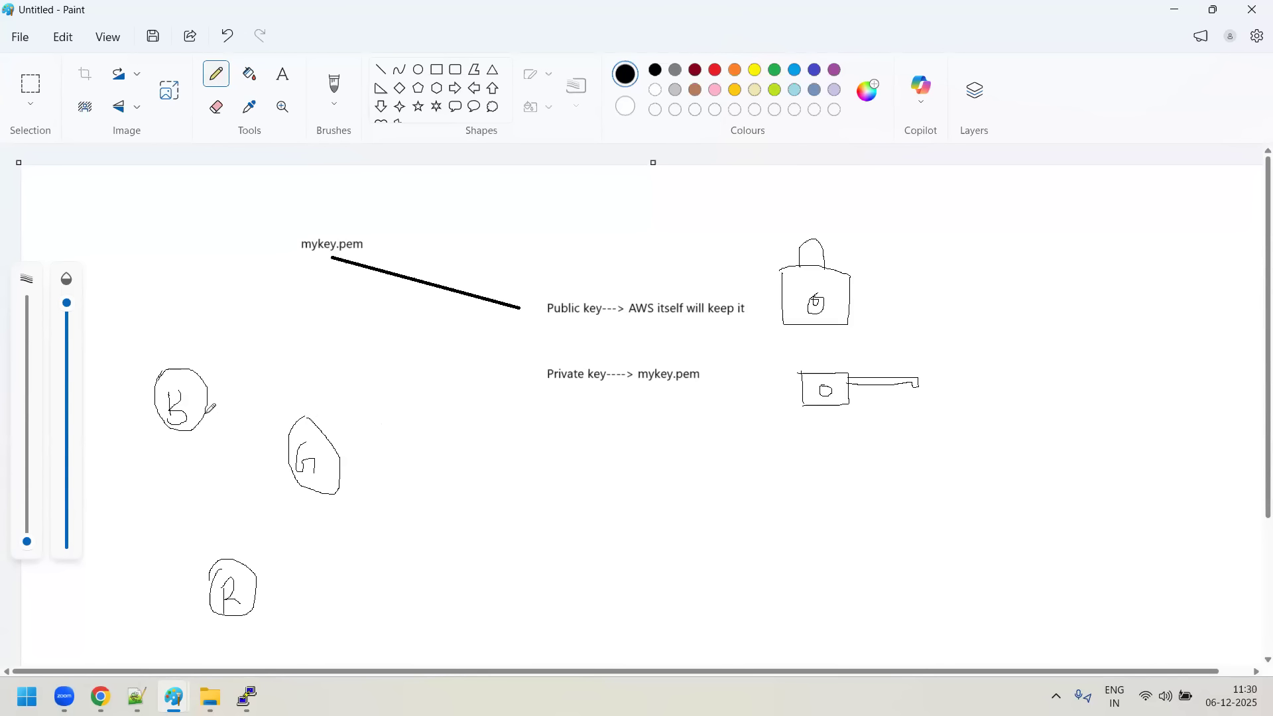
{"action": "left_click_drag", "start_coordinate": [206, 413], "coordinate": [293, 436]}
{"action": "left_click_drag", "start_coordinate": [329, 495], "coordinate": [256, 569]}
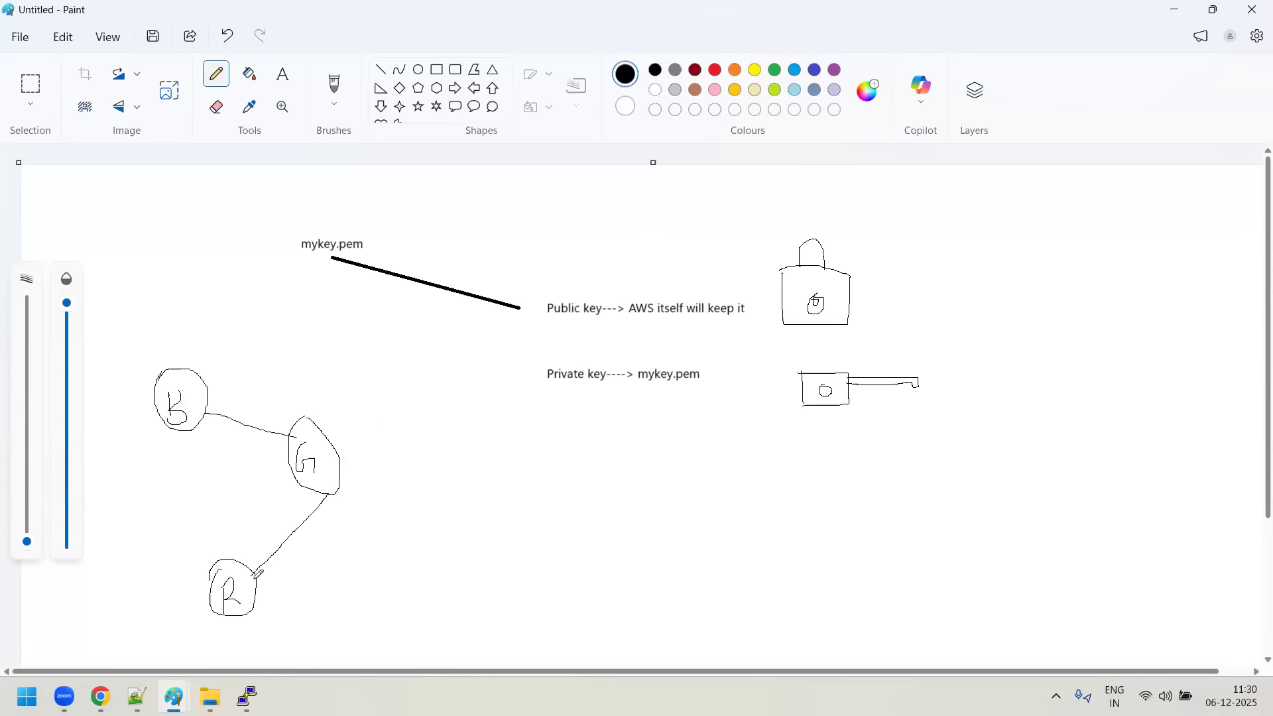
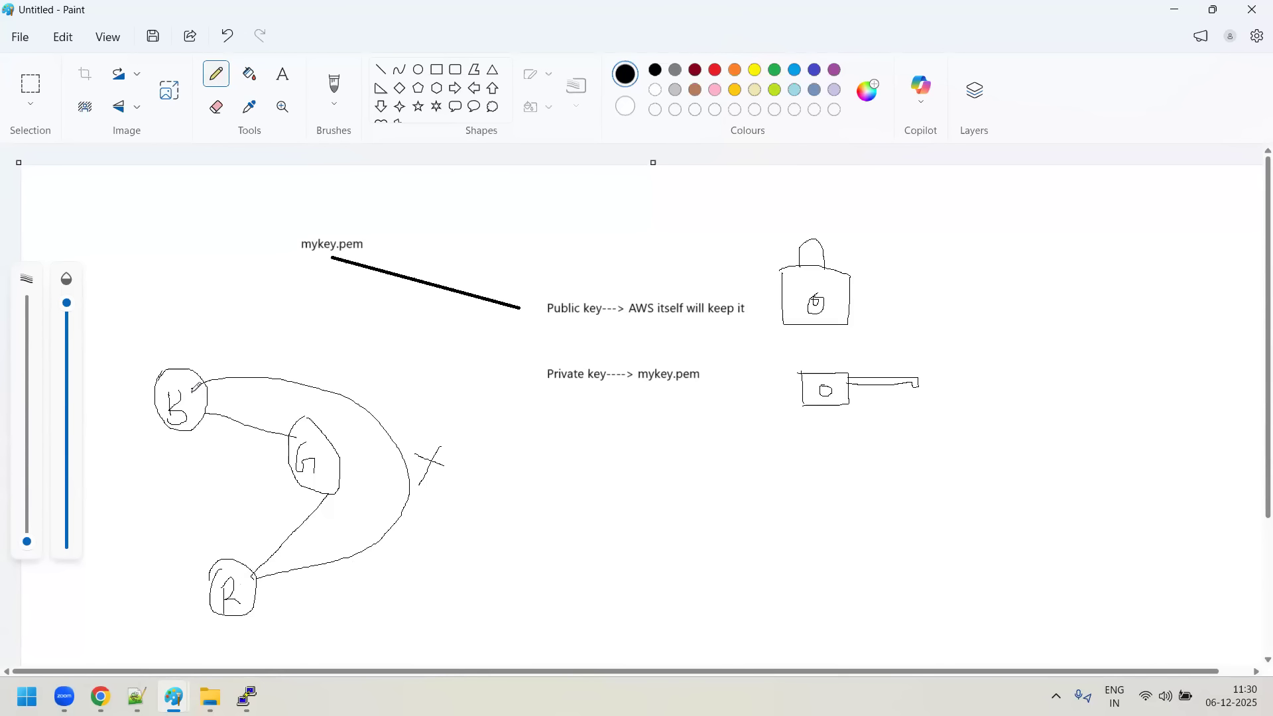
- Glance at the notes, return to the Paint sketch, connect circles B and R with a line, and draw a circle labelled D beside R
{"action": "left_click", "coordinate": [137, 698]}
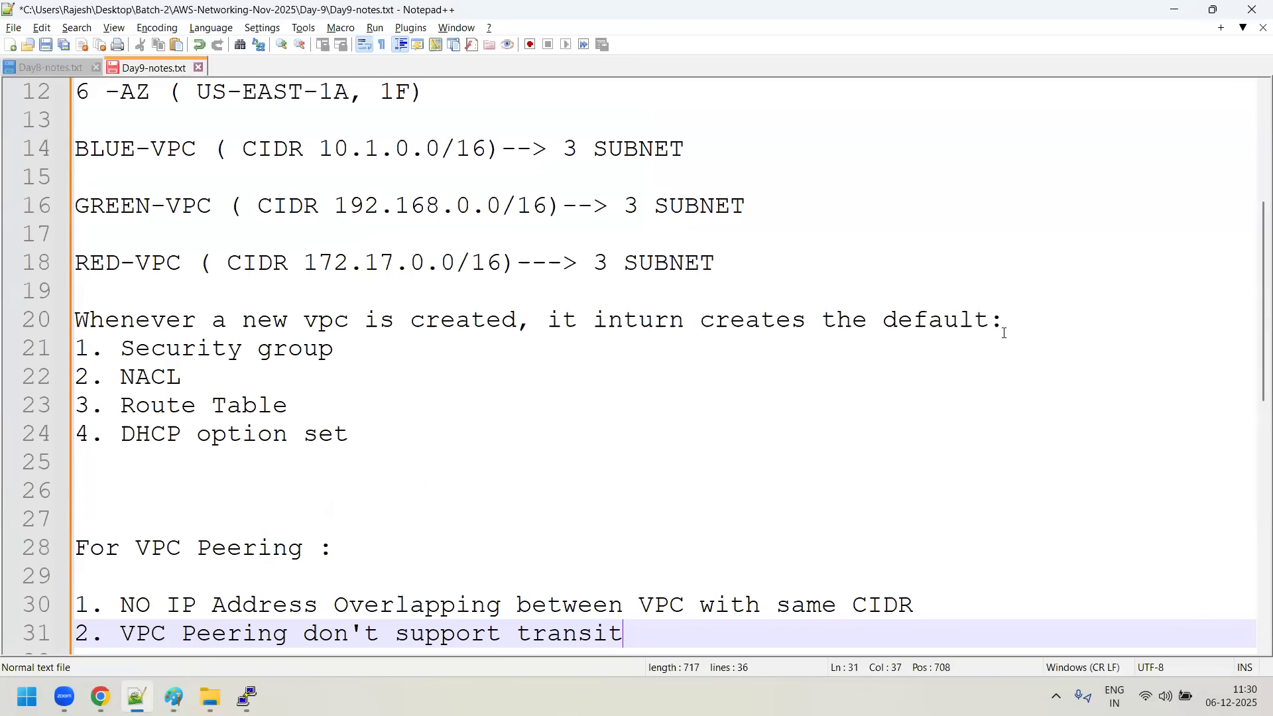
{"action": "left_click", "coordinate": [1174, 10]}
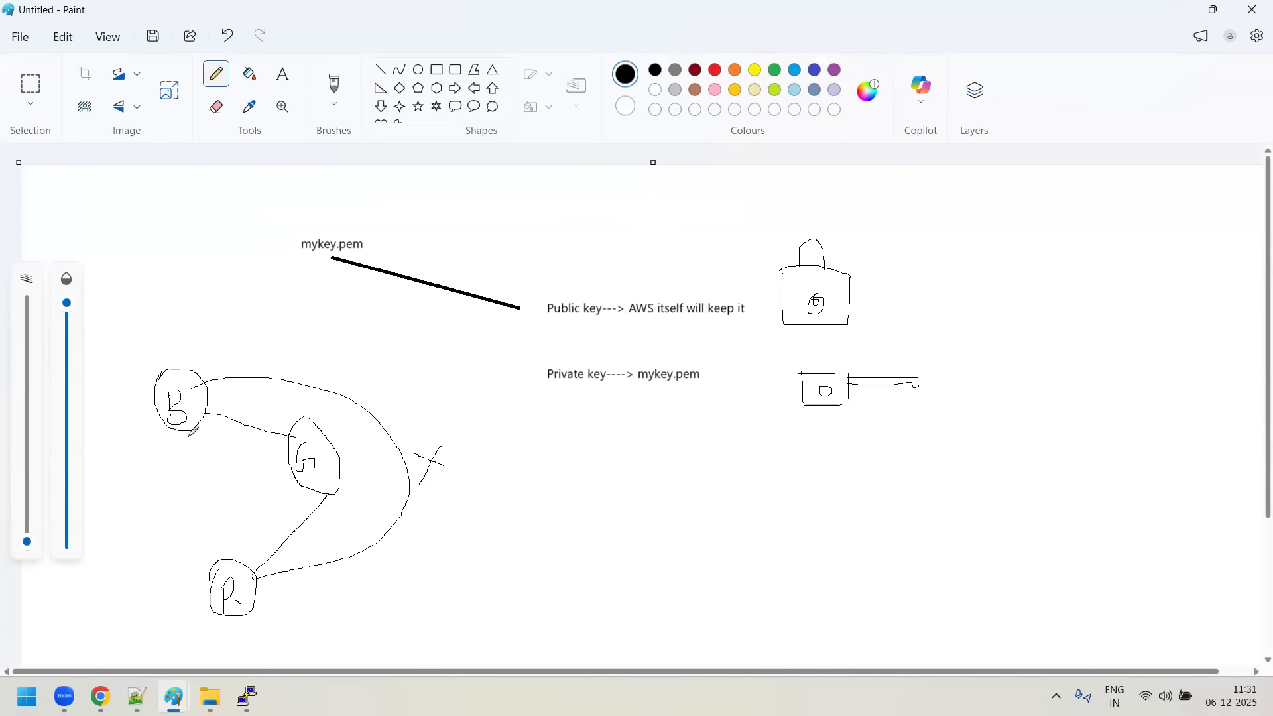
{"action": "left_click_drag", "start_coordinate": [188, 430], "coordinate": [222, 562]}
{"action": "mouse_move", "coordinate": [95, 568]}
{"action": "left_mouse_down"}
{"action": "mouse_move", "coordinate": [141, 609]}
{"action": "mouse_move", "coordinate": [119, 546]}
{"action": "mouse_move", "coordinate": [86, 568]}
{"action": "mouse_move", "coordinate": [110, 594]}
{"action": "mouse_move", "coordinate": [123, 568]}
{"action": "mouse_move", "coordinate": [106, 575]}
{"action": "mouse_move", "coordinate": [123, 576]}
{"action": "left_mouse_up"}
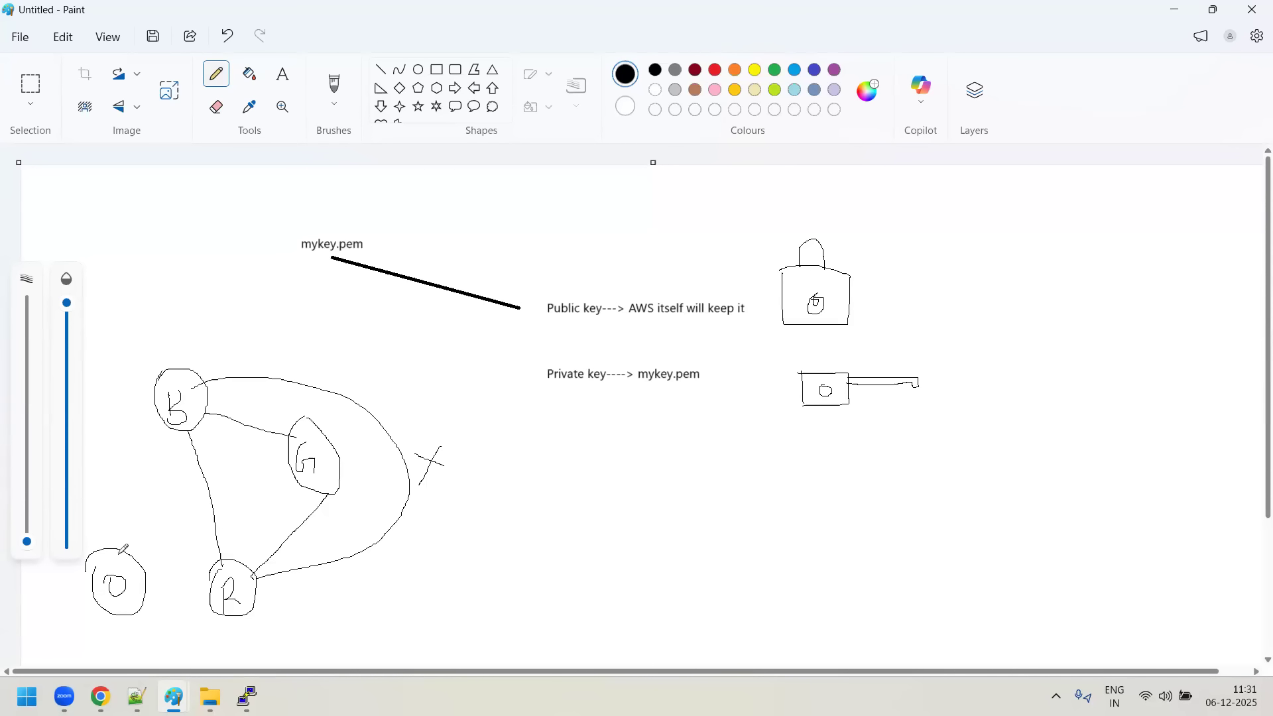
- Draw lines connecting circle D to circles B, G and R in the peering sketch
{"action": "left_click_drag", "start_coordinate": [120, 553], "coordinate": [172, 426]}
{"action": "left_click_drag", "start_coordinate": [139, 560], "coordinate": [299, 488]}
{"action": "left_click", "coordinate": [187, 579]}
{"action": "left_click_drag", "start_coordinate": [141, 594], "coordinate": [212, 601]}
{"action": "left_click", "coordinate": [405, 609]}
{"action": "left_click", "coordinate": [245, 416]}
{"action": "left_click", "coordinate": [248, 443]}
{"action": "left_click", "coordinate": [304, 607]}
{"action": "left_click", "coordinate": [174, 441]}
{"action": "left_click", "coordinate": [280, 627]}
- Switch to Day9-notes.txt in Notepad++ and highlight the two VPC peering rules about overlapping IP addresses and transit
{"action": "mouse_move", "coordinate": [136, 697]}
{"action": "left_click", "coordinate": [187, 655]}
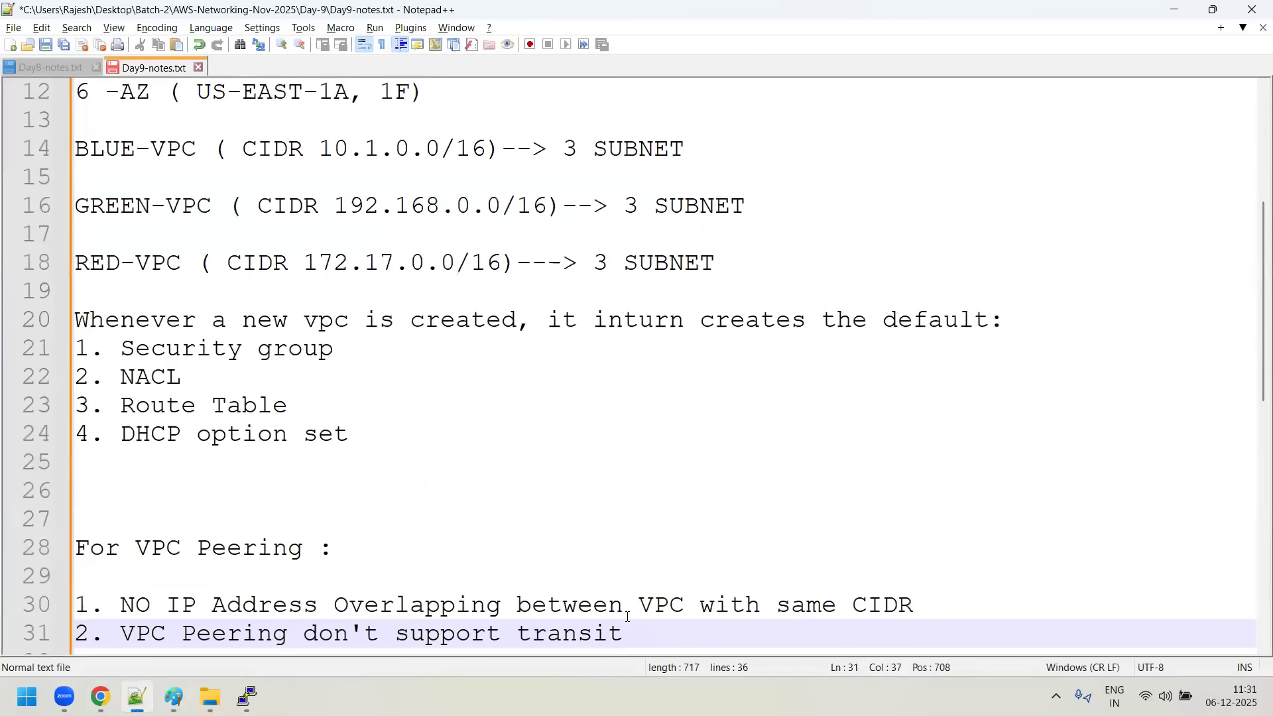
{"action": "left_click_drag", "start_coordinate": [635, 636], "coordinate": [74, 604]}
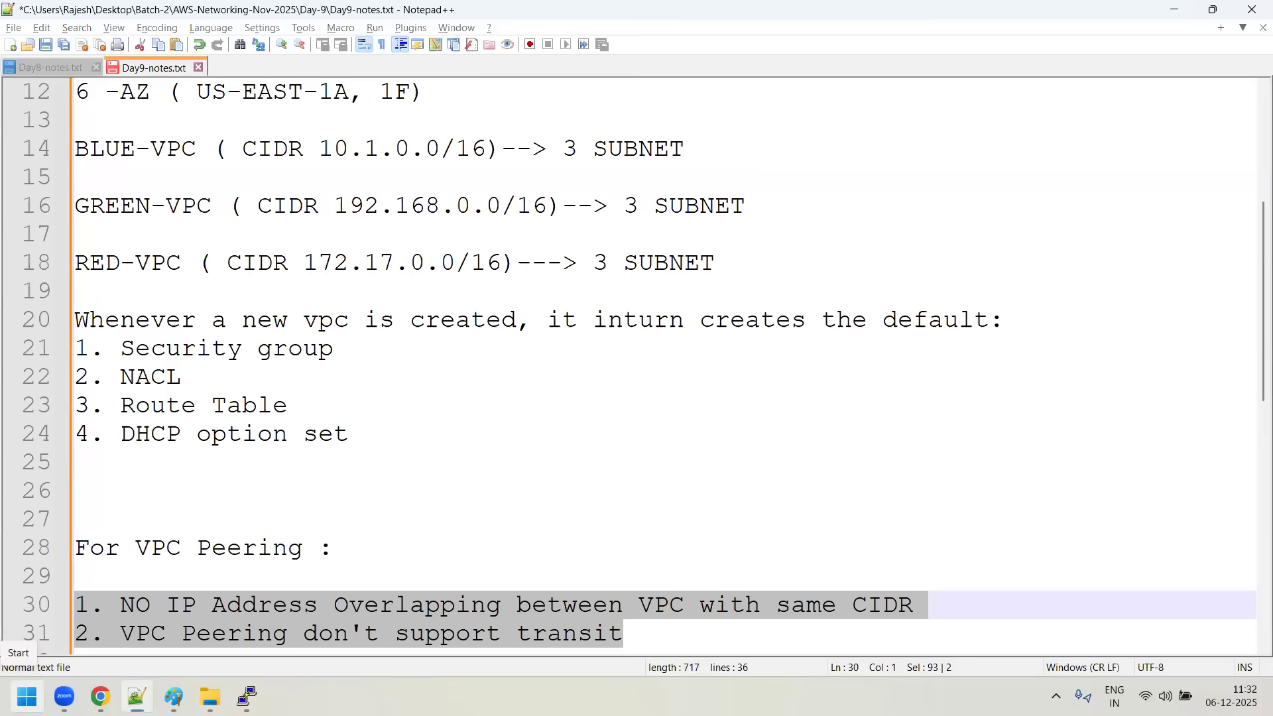
- Start a new Paint drawing and draw a large rectangle on the left part of the canvas
{"action": "key", "text": "super"}
{"action": "type", "text": "mspaint"}
{"action": "key", "text": "Return"}
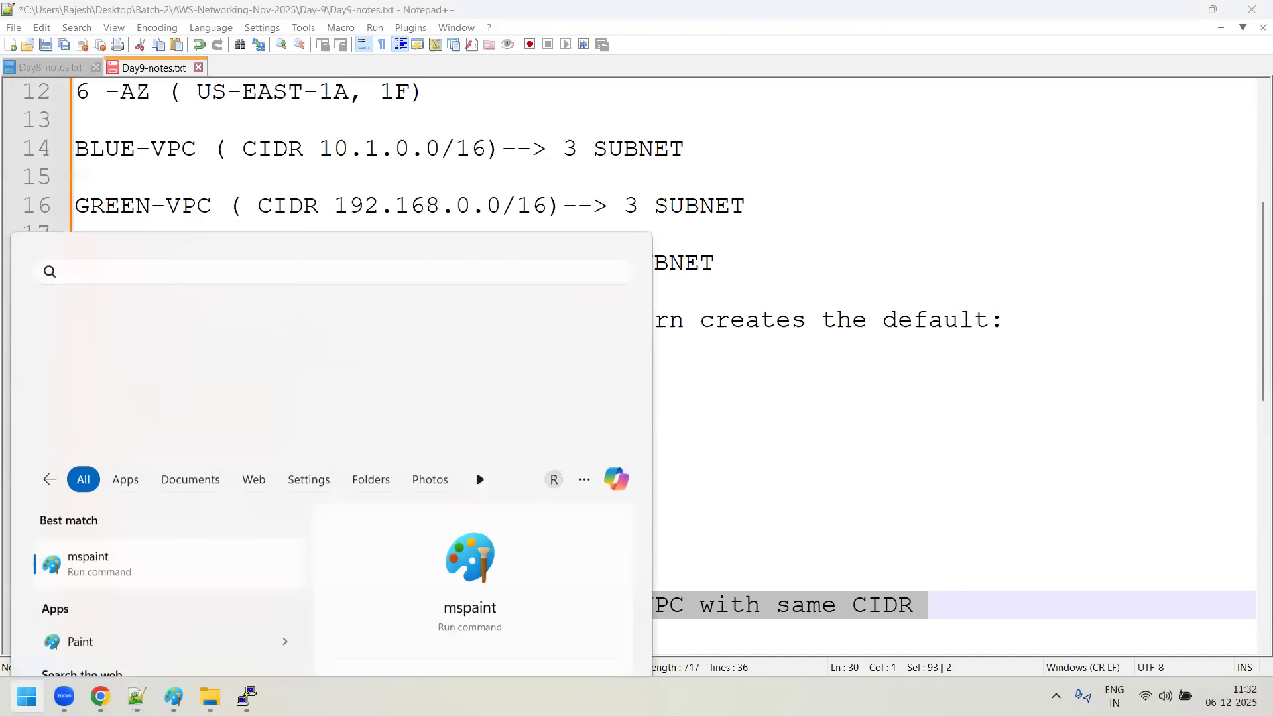
{"action": "left_click", "coordinate": [439, 73]}
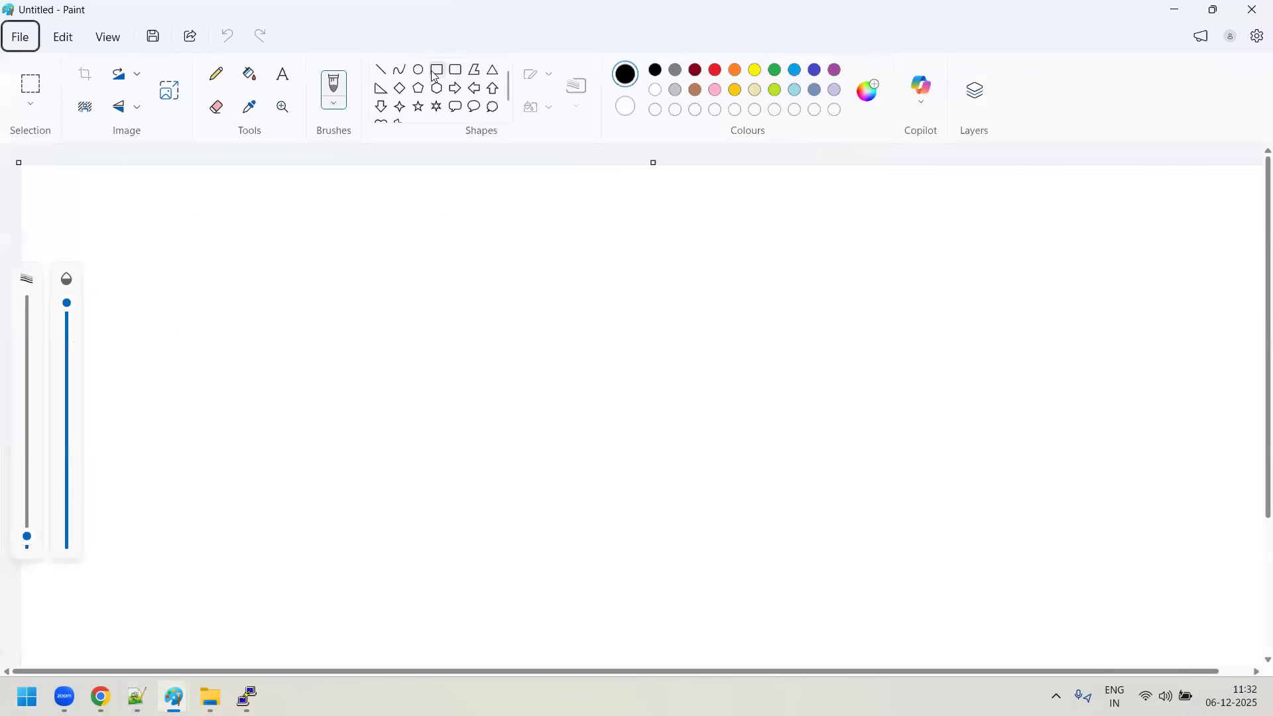
{"action": "mouse_move", "coordinate": [125, 240]}
{"action": "left_mouse_down"}
{"action": "mouse_move", "coordinate": [265, 549]}
{"action": "mouse_move", "coordinate": [499, 640]}
{"action": "left_mouse_up"}
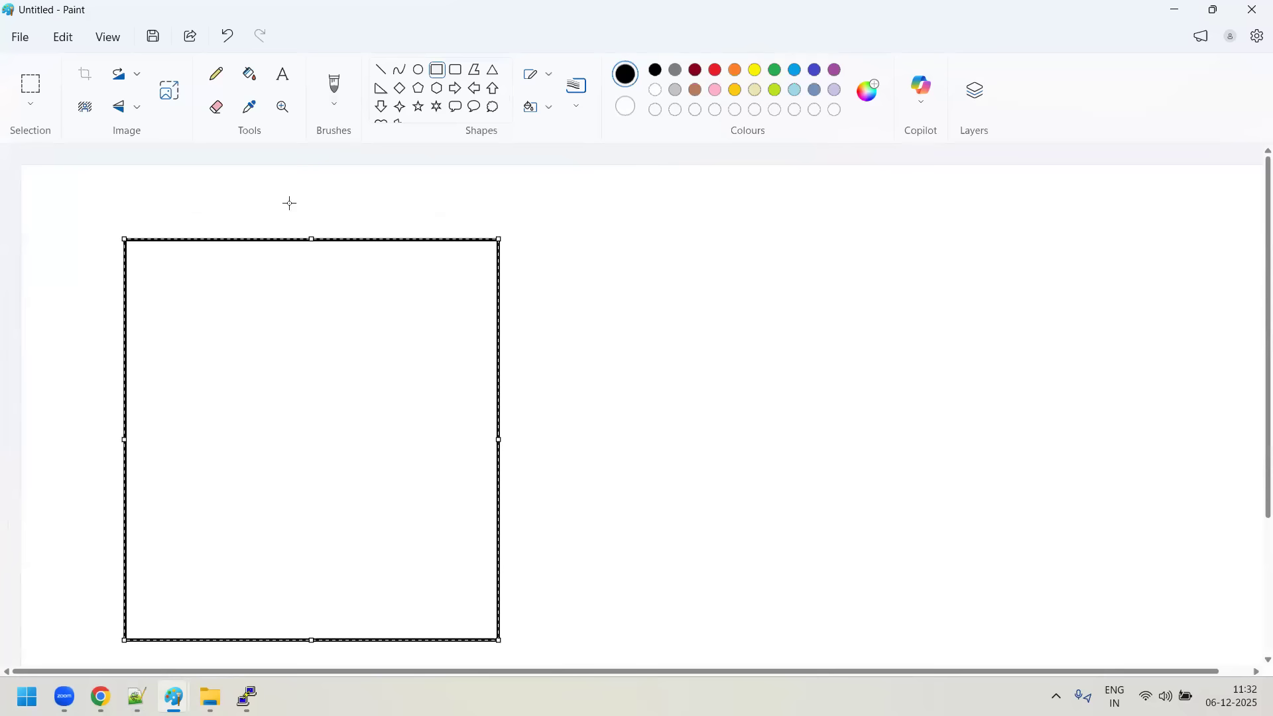
- Add the text label US-EAST-1 above the large rectangle
{"action": "left_click", "coordinate": [283, 74]}
{"action": "left_click", "coordinate": [237, 191]}
{"action": "left_click_drag", "start_coordinate": [380, 216], "coordinate": [391, 223]}
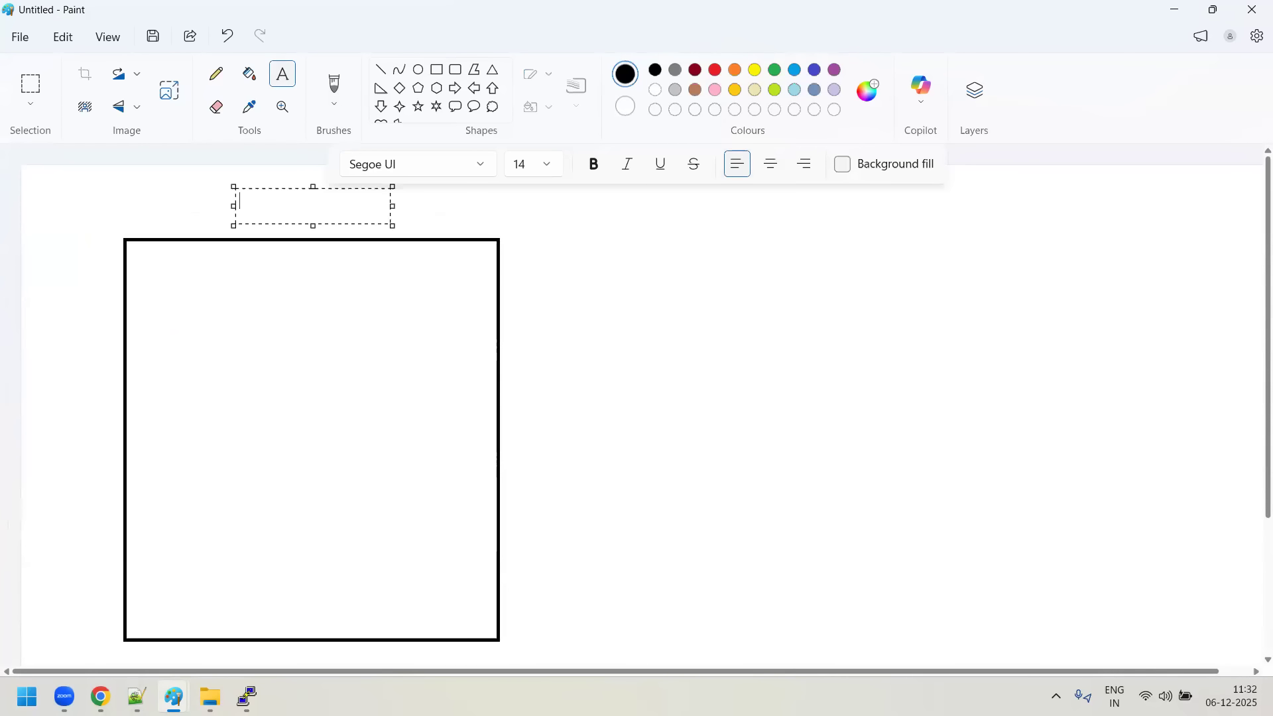
{"action": "type", "text": "US-EAST-1"}
{"action": "left_click", "coordinate": [801, 287]}
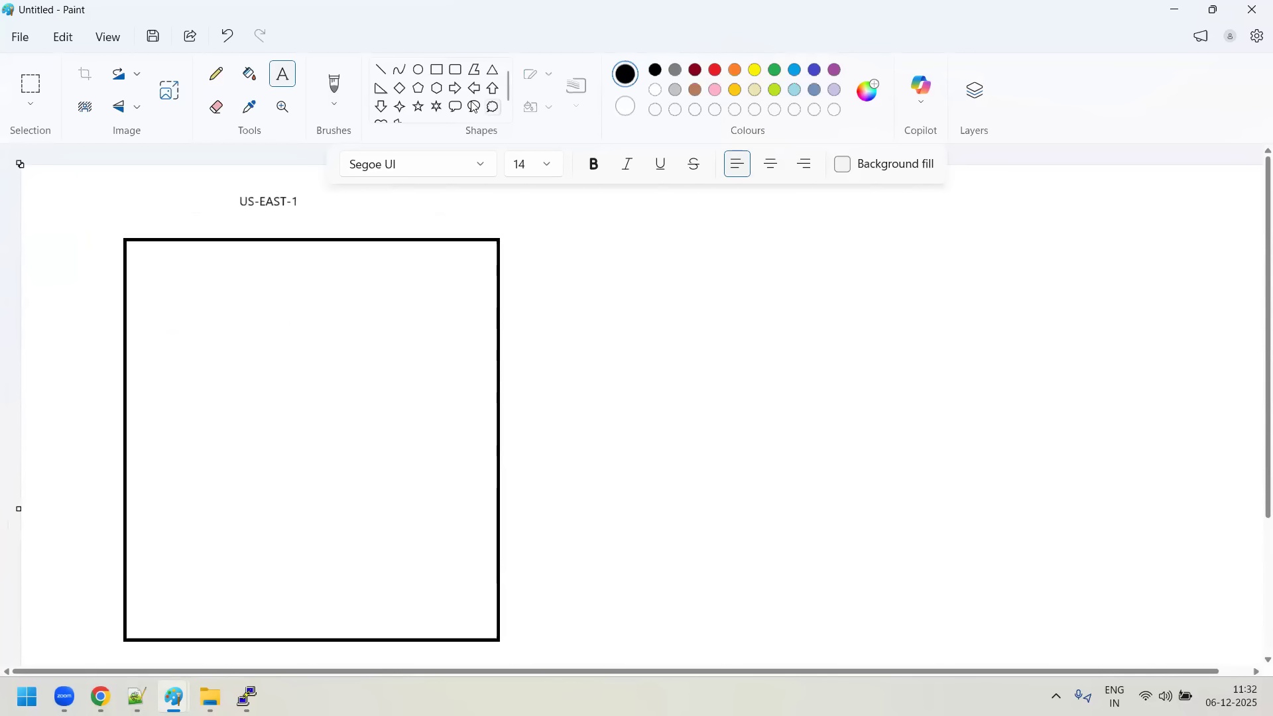
- Draw a smaller rectangle inside the upper-left corner of the US-EAST-1 box
{"action": "left_click", "coordinate": [435, 71]}
{"action": "left_click_drag", "start_coordinate": [143, 260], "coordinate": [200, 331]}
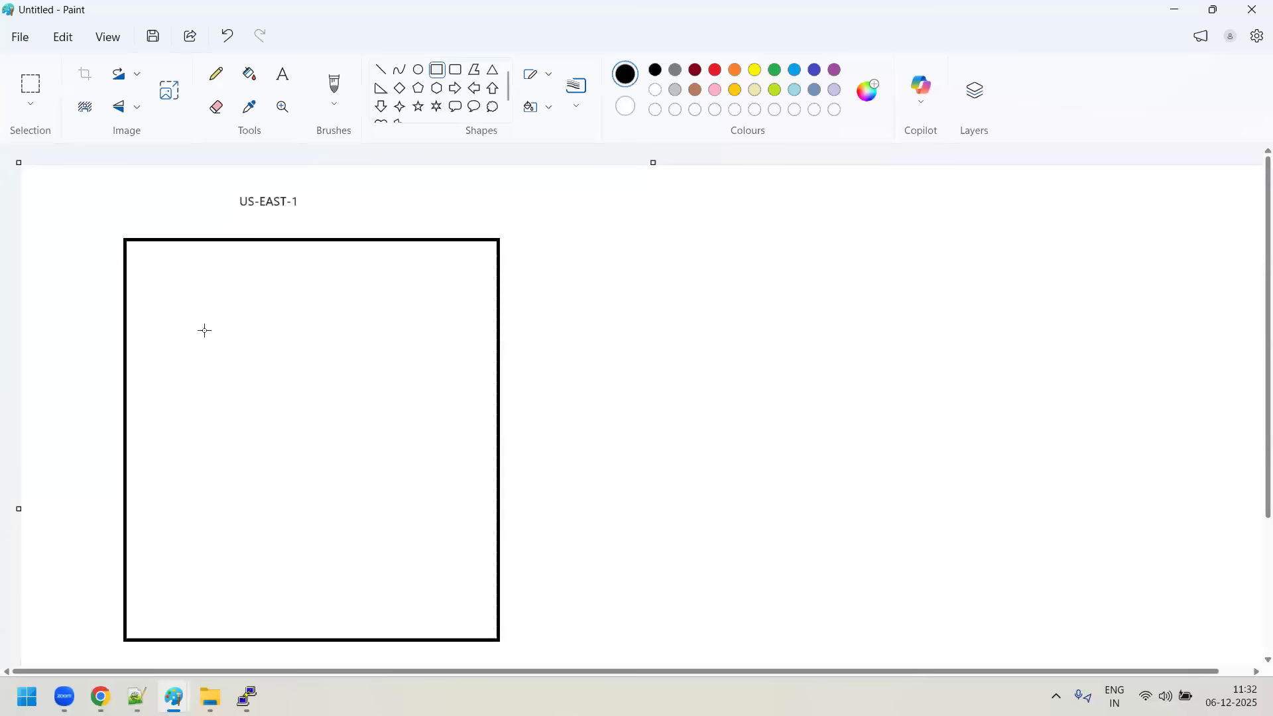
{"action": "left_click_drag", "start_coordinate": [292, 350], "coordinate": [311, 353]}
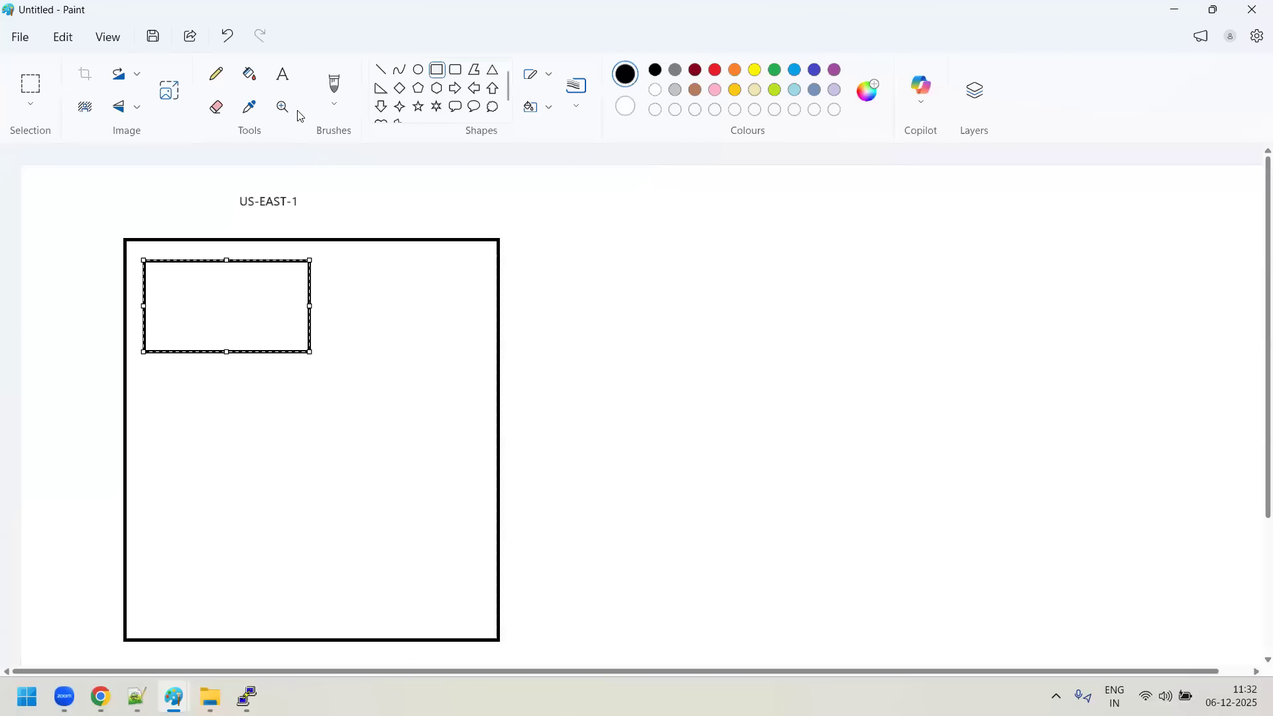
- Label the upper inner rectangle with the Blue-server's copied private IP address, 10.1.1.72
{"action": "left_click", "coordinate": [283, 74]}
{"action": "key", "text": "alt+Tab"}
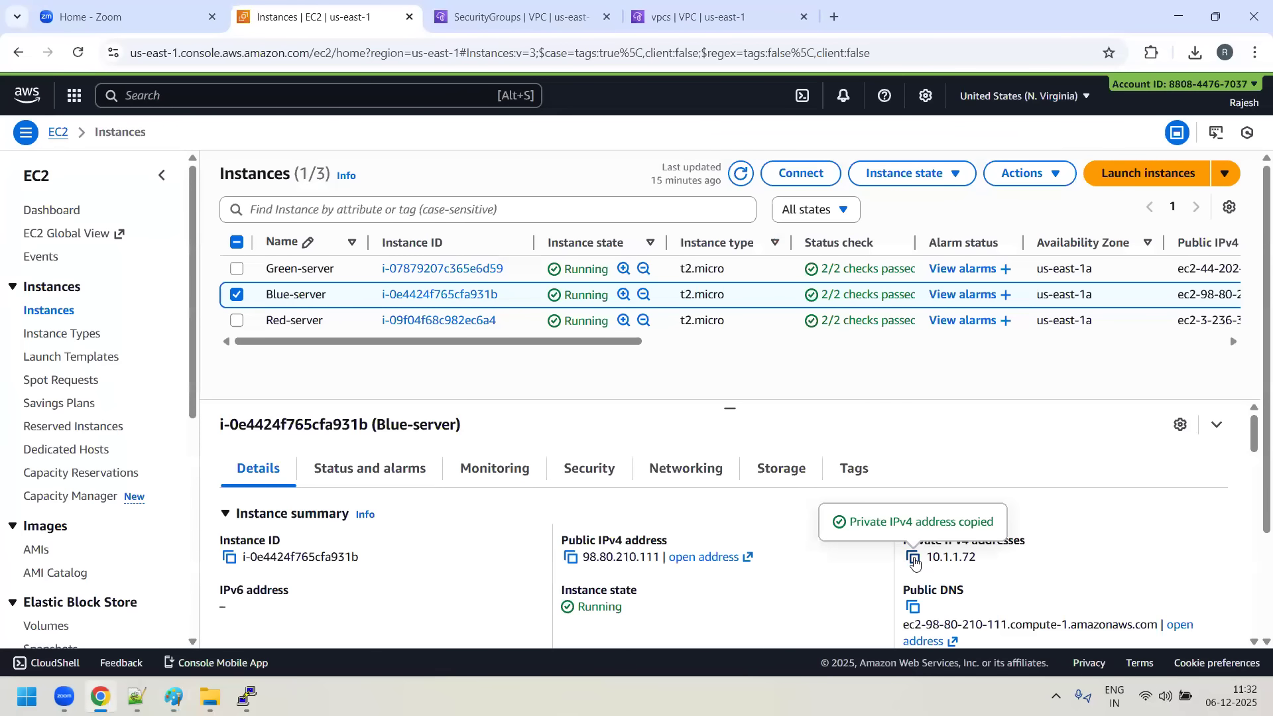
{"action": "key", "text": "alt+Tab"}
{"action": "left_click_drag", "start_coordinate": [156, 276], "coordinate": [285, 307]}
{"action": "key", "text": "ctrl+v"}
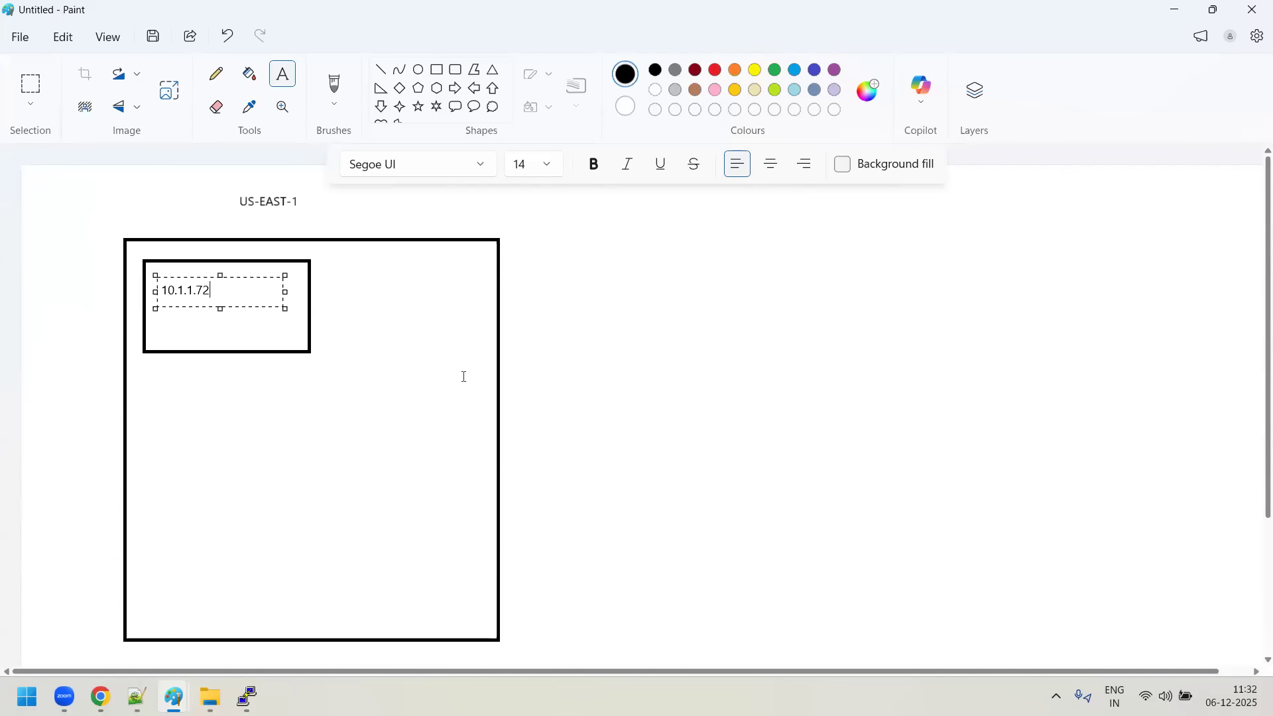
- Draw a second inner rectangle at the right side of the US-EAST-1 box, below the 10.1.1.72 box
{"action": "left_click", "coordinate": [437, 70]}
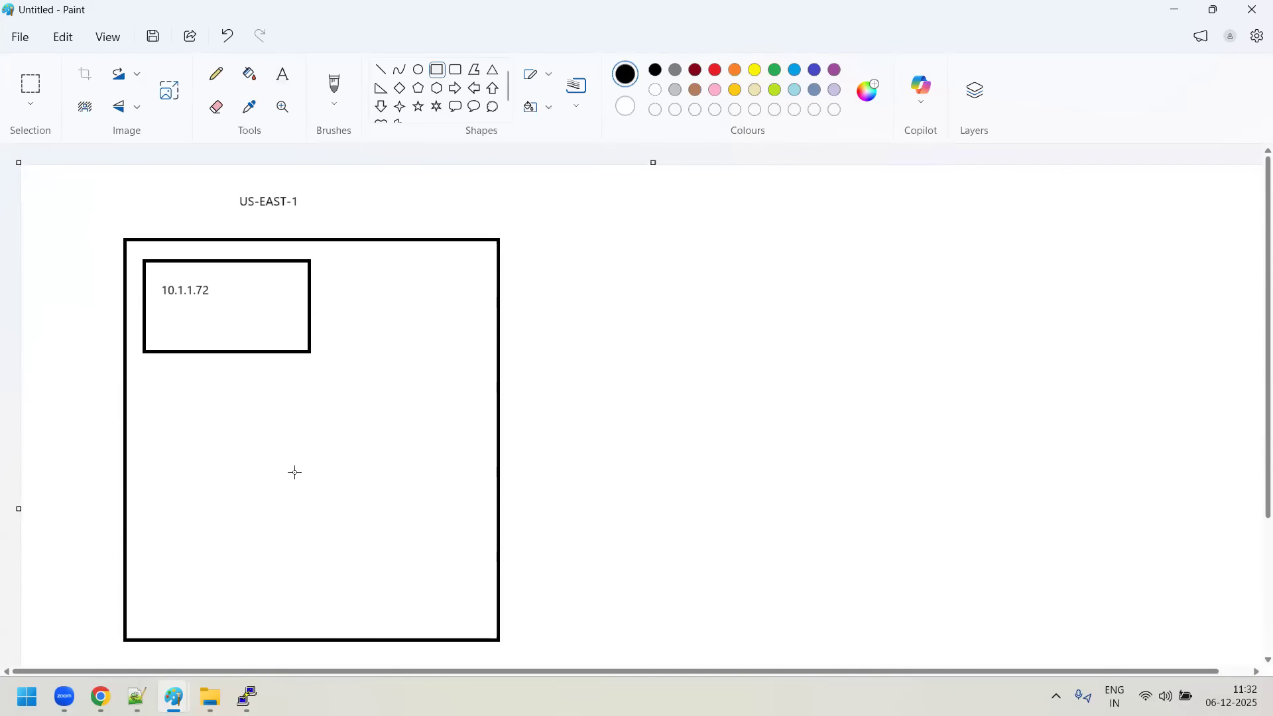
{"action": "left_click_drag", "start_coordinate": [326, 386], "coordinate": [479, 484]}
{"action": "left_click", "coordinate": [682, 480]}
- Copy the Green-server's private IPv4 address from the EC2 instances page in Chrome and return to the Paint diagram
{"action": "key", "text": "alt+Tab"}
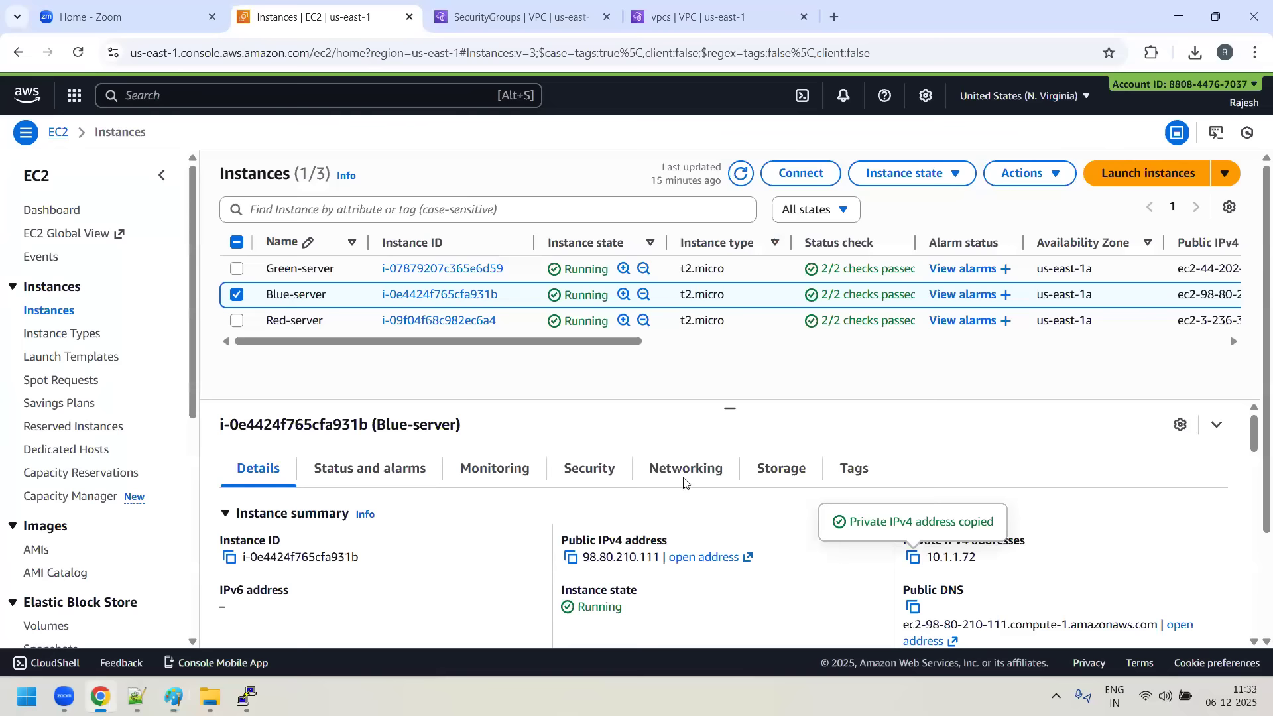
{"action": "left_click", "coordinate": [233, 296]}
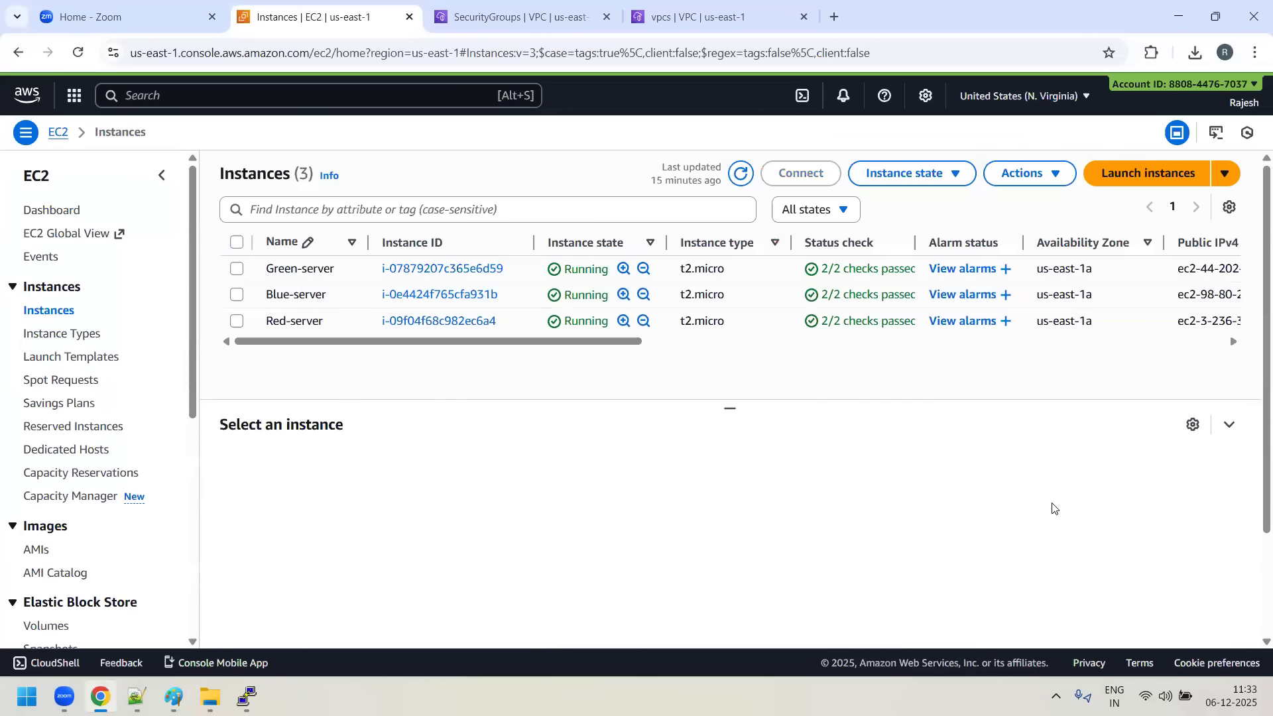
{"action": "left_click", "coordinate": [237, 269]}
{"action": "left_click", "coordinate": [914, 559]}
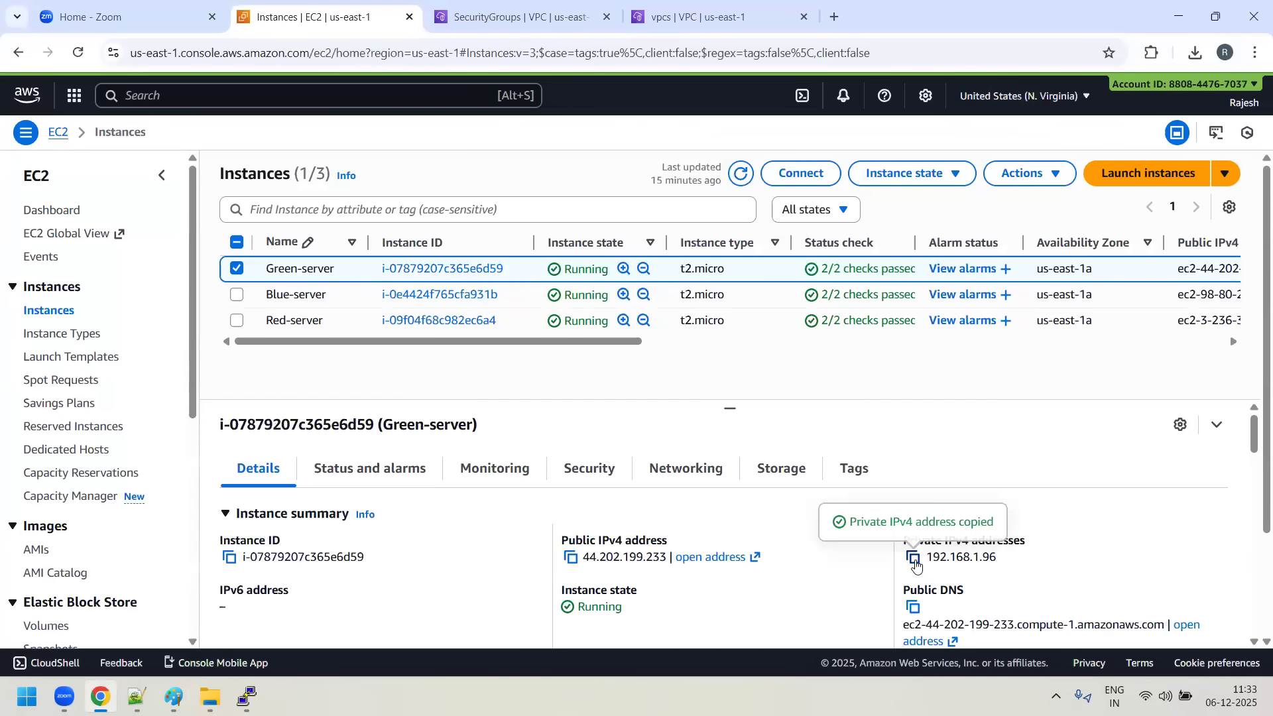
{"action": "key", "text": "alt+Tab"}
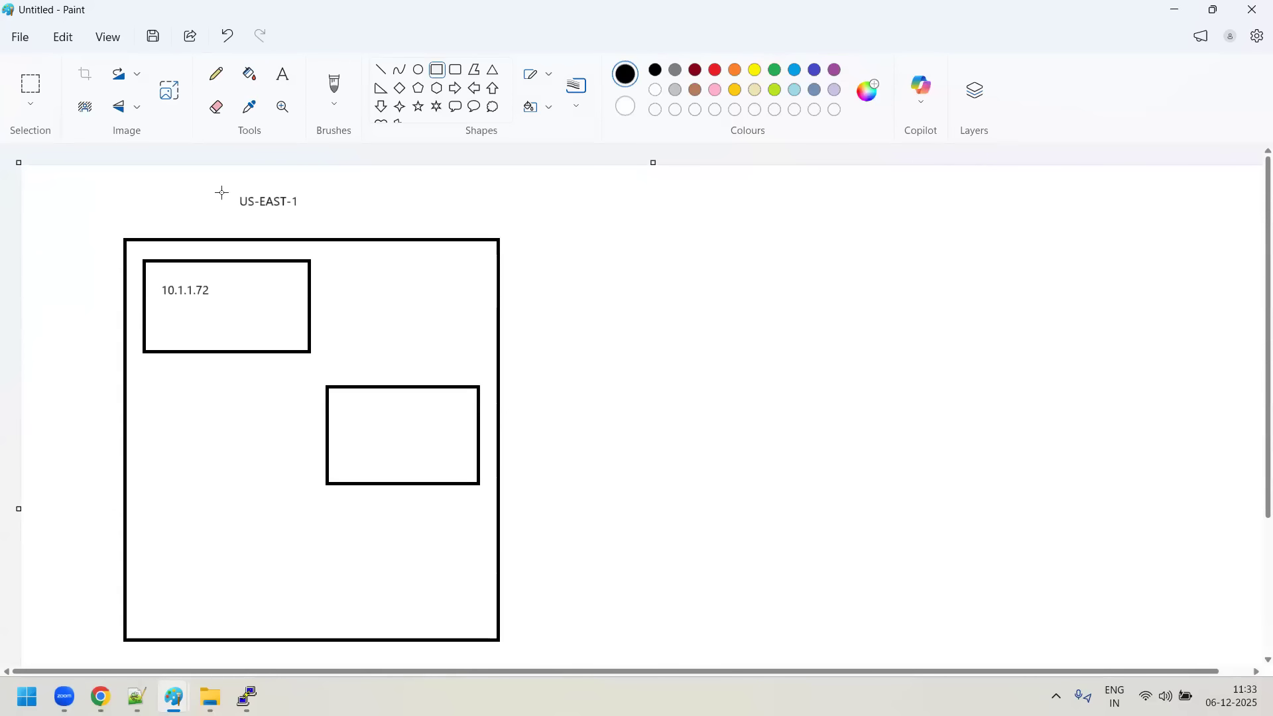
- Label the second inner rectangle with the copied address 192.168.1.96
{"action": "left_click", "coordinate": [282, 74]}
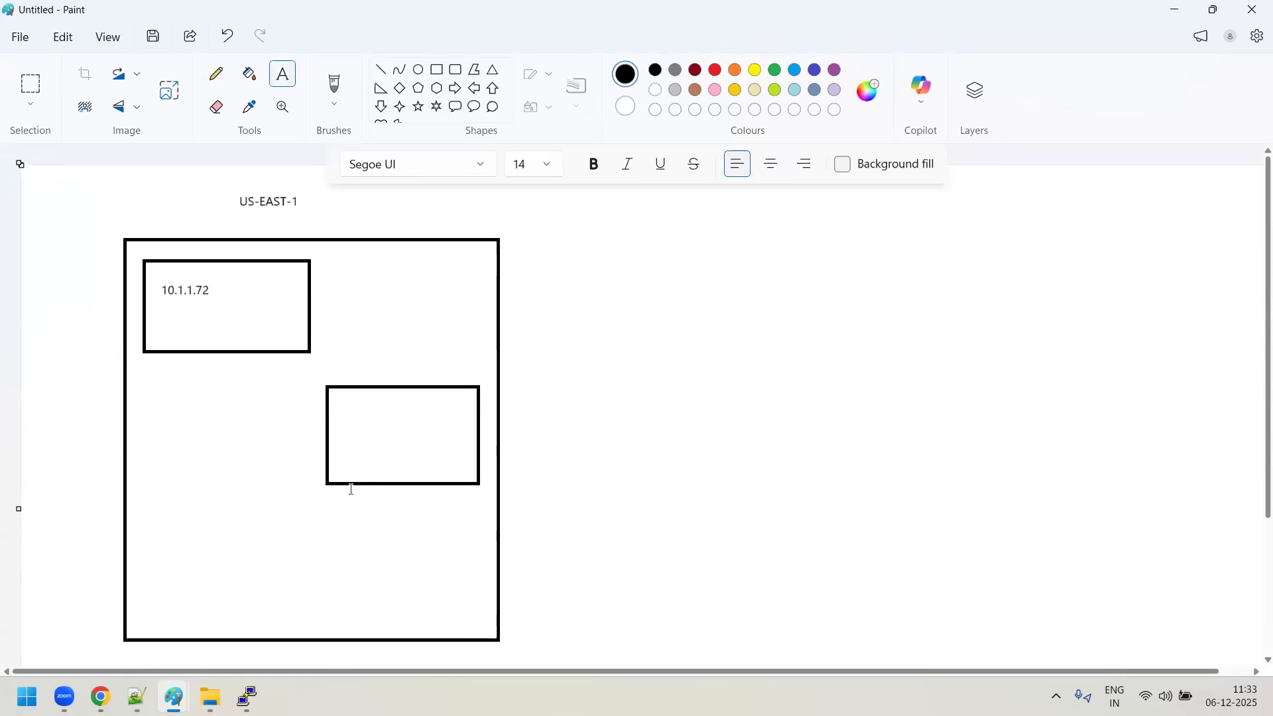
{"action": "left_click_drag", "start_coordinate": [344, 398], "coordinate": [476, 443]}
{"action": "key", "text": "ctrl+v"}
{"action": "left_click", "coordinate": [557, 305]}
- Draw a third inner rectangle in the lower-left corner of the US-EAST-1 box
{"action": "left_click", "coordinate": [437, 71]}
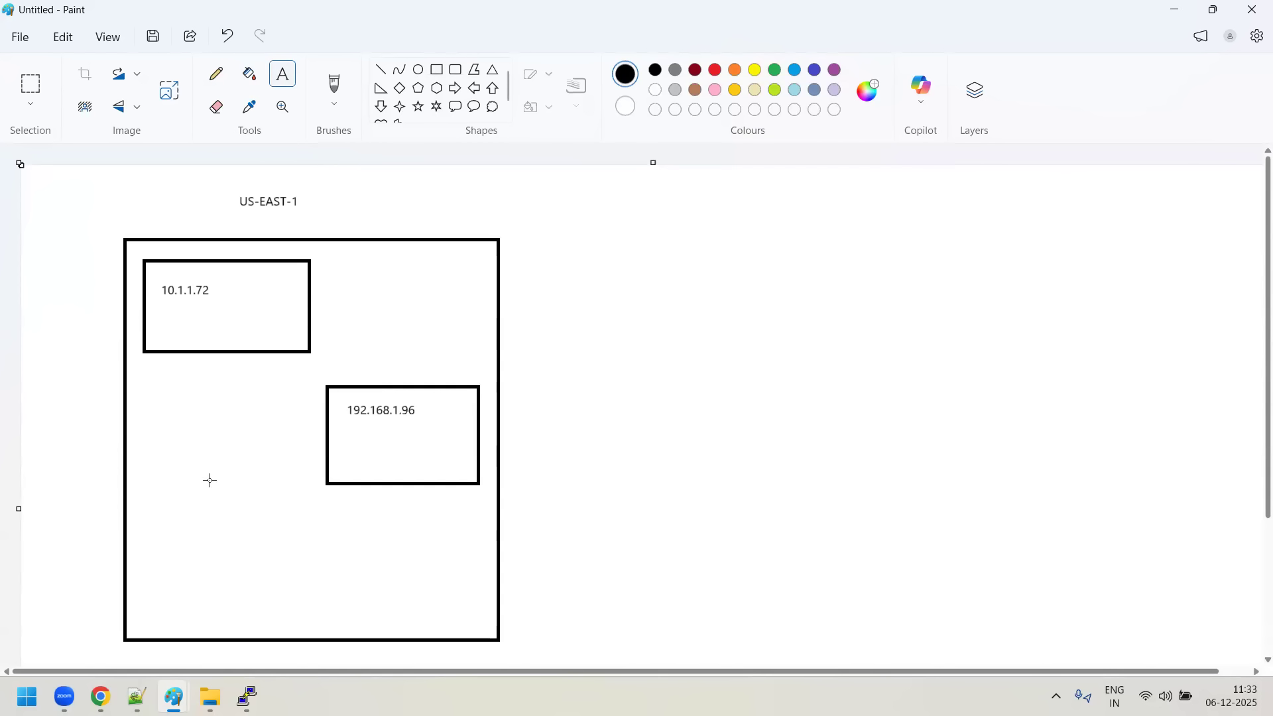
{"action": "left_click_drag", "start_coordinate": [152, 536], "coordinate": [315, 625]}
{"action": "left_click", "coordinate": [657, 515]}
- Copy the Red-server's private IPv4 address from the EC2 instances page in Chrome and return to the Paint diagram
{"action": "key", "text": "alt+Tab"}
{"action": "left_click", "coordinate": [237, 269]}
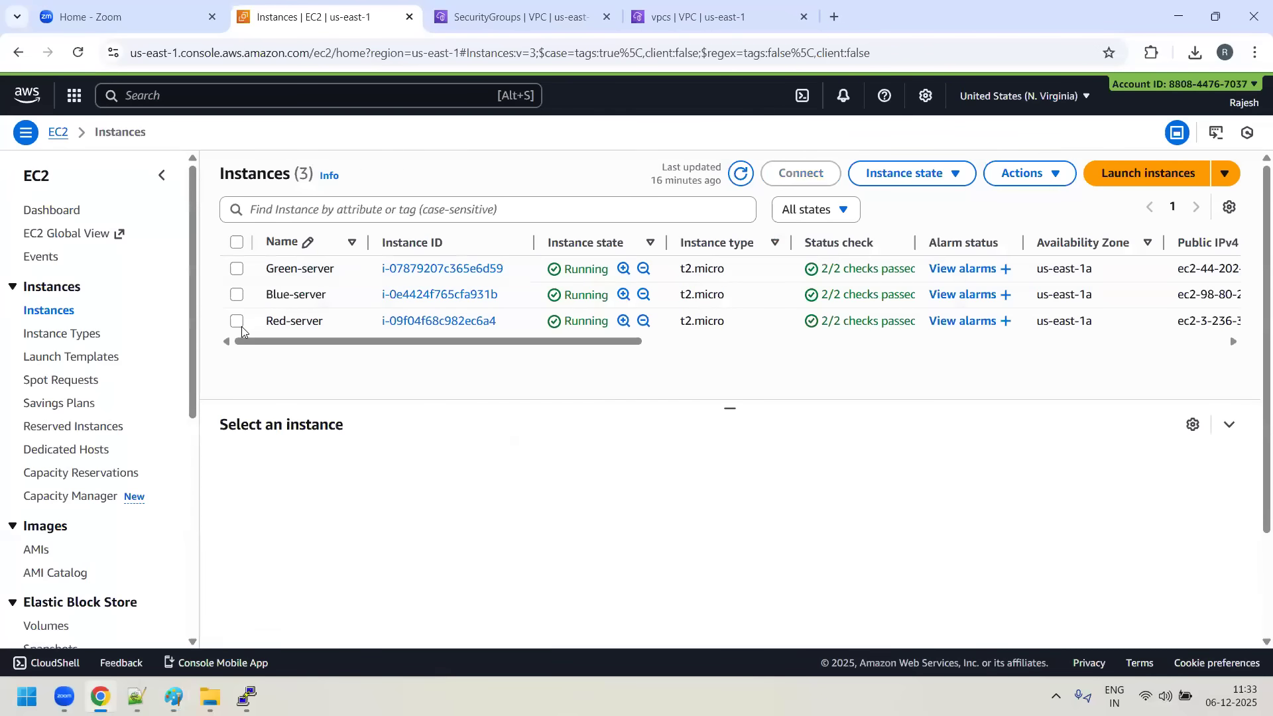
{"action": "left_click", "coordinate": [237, 321]}
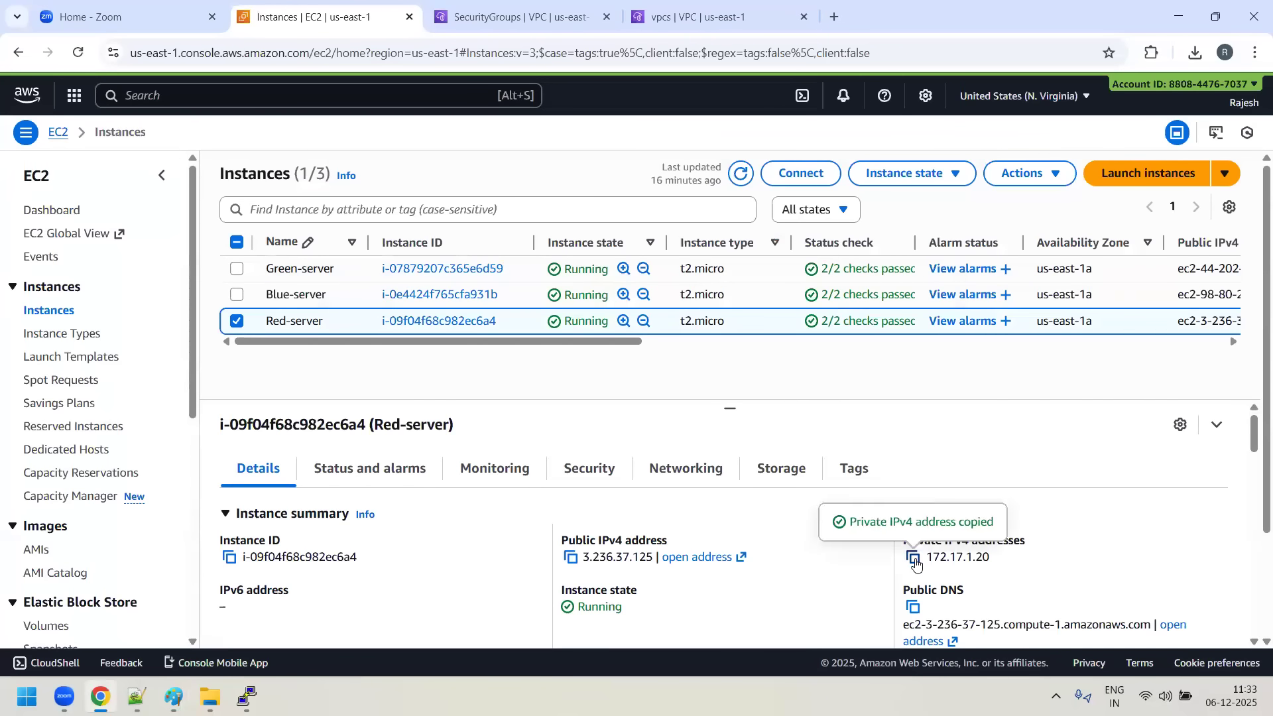
{"action": "key", "text": "alt+Tab"}
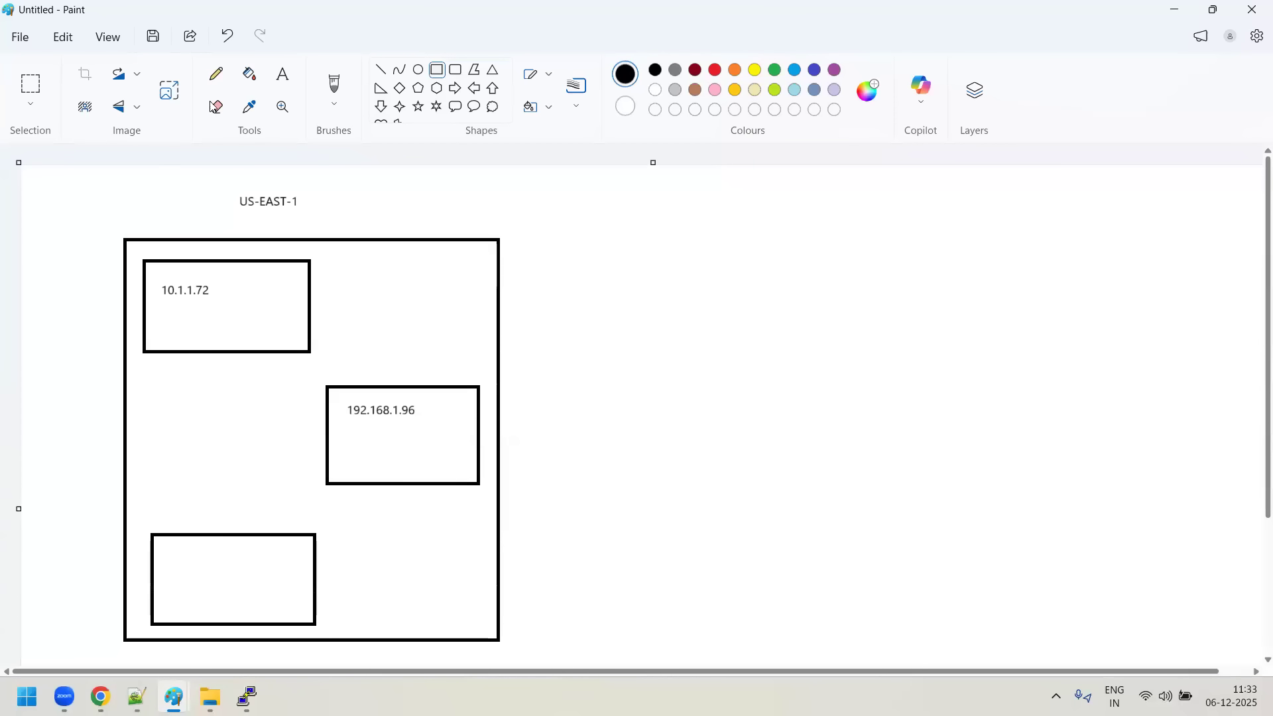
- Label the lower-left inner rectangle with the address 172.17.1.20
{"action": "left_click", "coordinate": [283, 74]}
{"action": "left_click", "coordinate": [164, 592]}
{"action": "left_click_drag", "start_coordinate": [166, 549], "coordinate": [273, 590]}
{"action": "type", "text": "172.17.1.20"}
{"action": "left_click", "coordinate": [767, 623]}
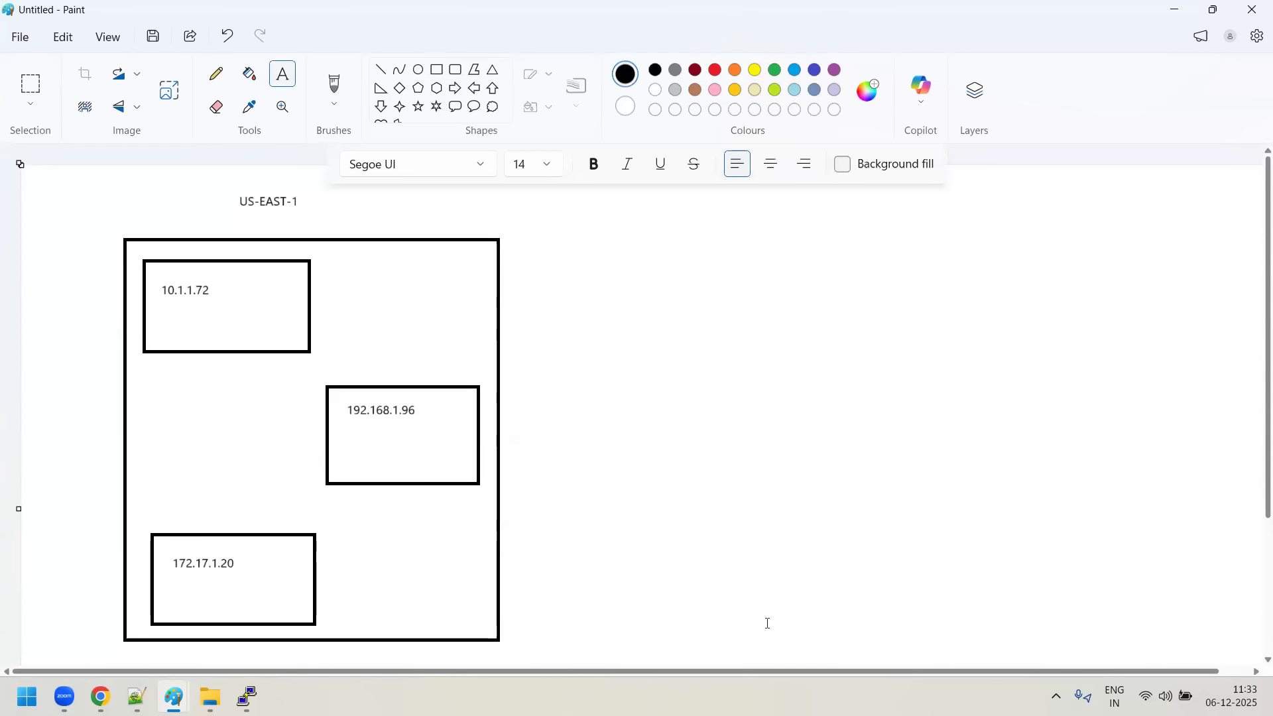
{"action": "left_click", "coordinate": [1157, 567]}
- Draw a rounded rectangle around each of the three IP addresses 10.1.1.72, 192.168.1.96 and 172.17.1.20
{"action": "left_click", "coordinate": [455, 69]}
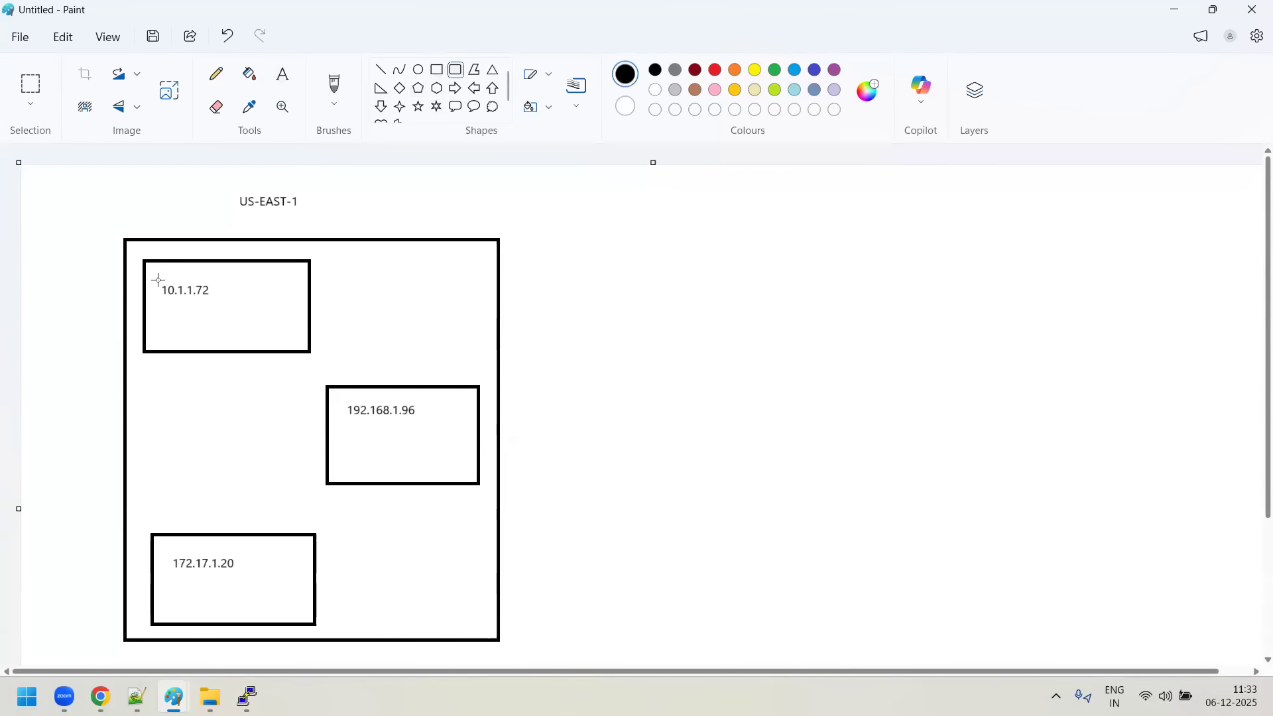
{"action": "left_click_drag", "start_coordinate": [150, 280], "coordinate": [236, 309]}
{"action": "left_click_drag", "start_coordinate": [341, 398], "coordinate": [434, 429]}
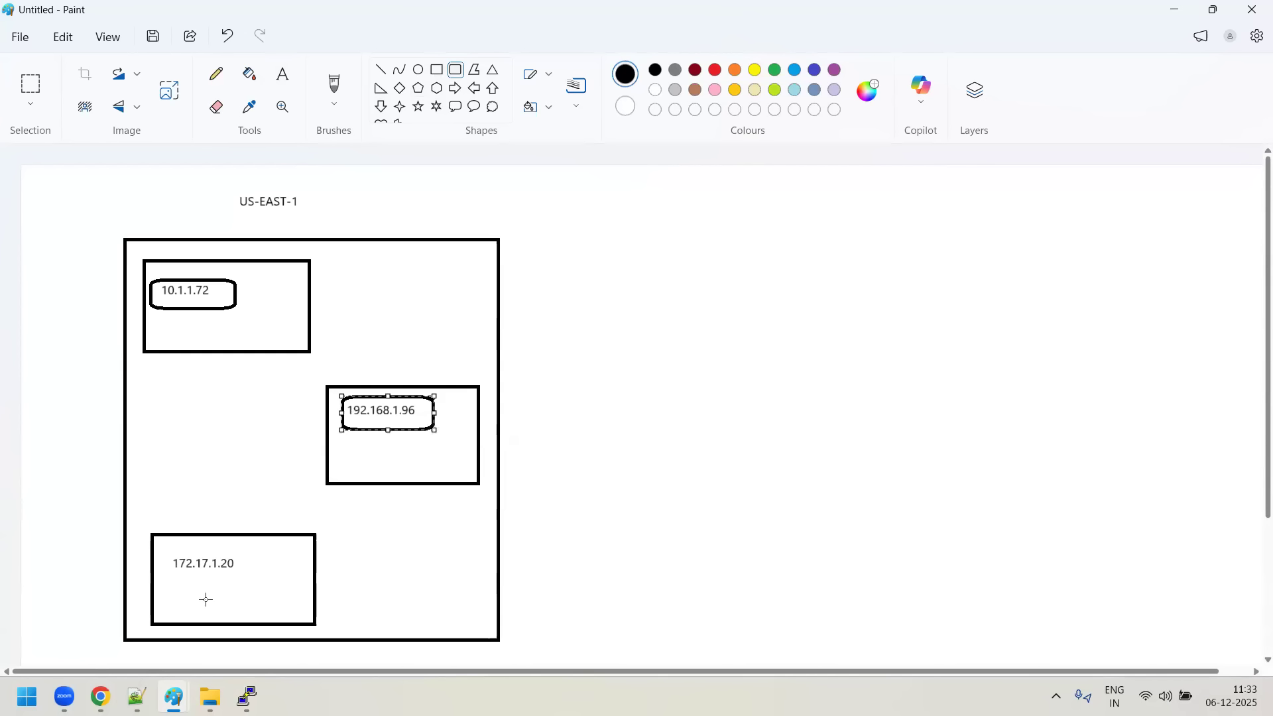
{"action": "left_click_drag", "start_coordinate": [169, 544], "coordinate": [246, 581]}
{"action": "left_click", "coordinate": [787, 509]}
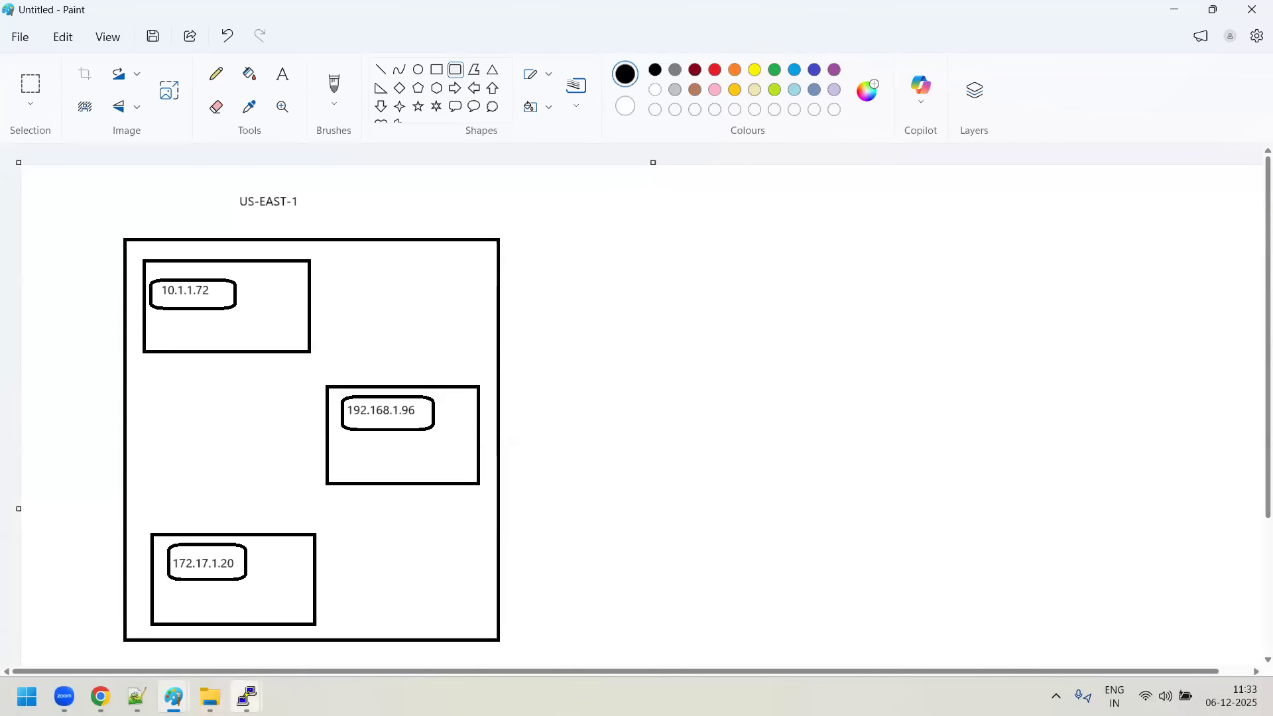
- Switch to the Red-server terminal to check its ping to 10.1.1.72 and return to the Paint diagram
{"action": "mouse_move", "coordinate": [246, 696]}
{"action": "left_click", "coordinate": [128, 622]}
{"action": "left_click", "coordinate": [314, 624]}
{"action": "left_click", "coordinate": [488, 599]}
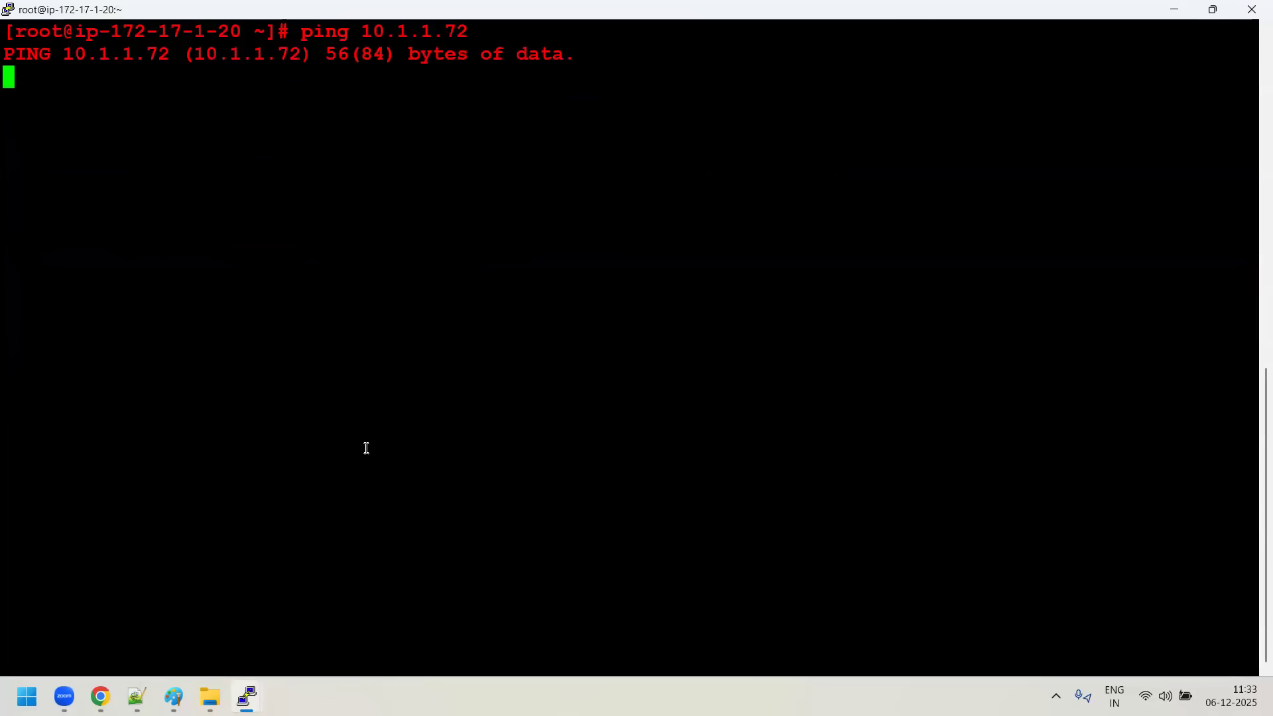
{"action": "mouse_move", "coordinate": [100, 696]}
{"action": "mouse_move", "coordinate": [173, 696]}
{"action": "left_click", "coordinate": [454, 626]}
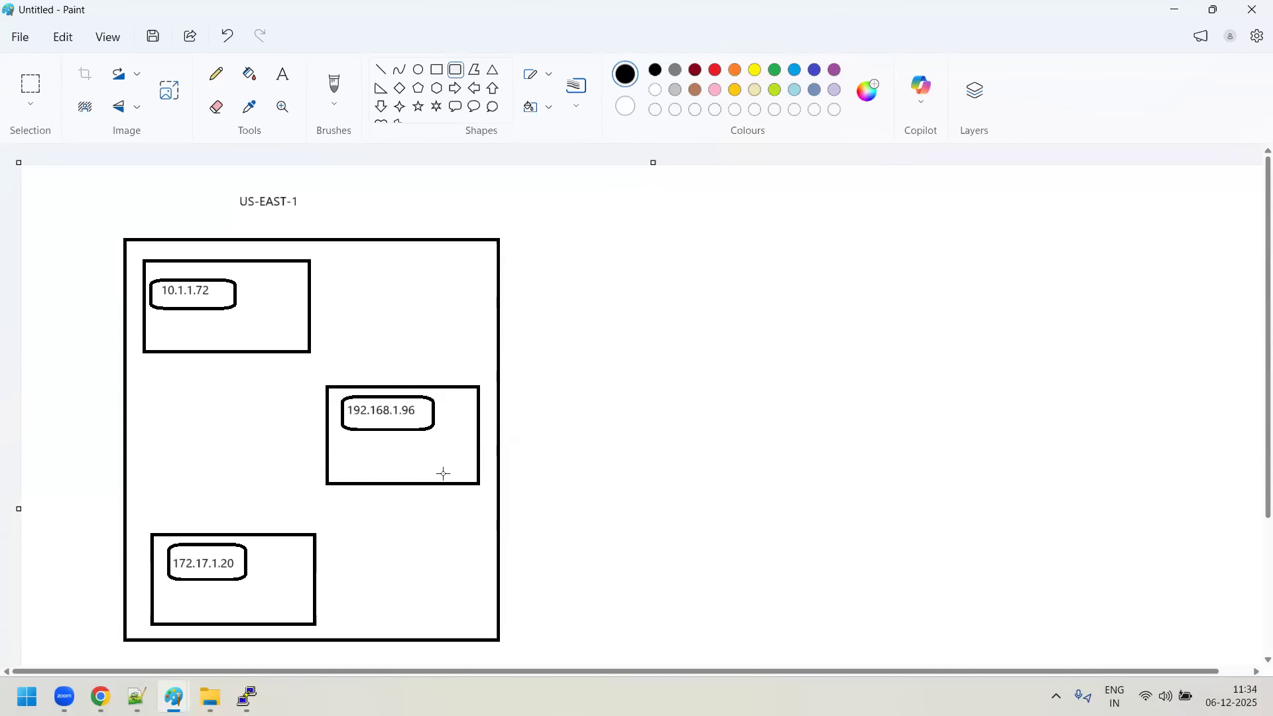
- Draw a blue connector of straight lines from the 10.1.1.72 box to the 192.168.1.96 box, undoing the first misdrawn shape
{"action": "left_click", "coordinate": [796, 70]}
{"action": "left_click_drag", "start_coordinate": [311, 301], "coordinate": [406, 304]}
{"action": "key", "text": "ctrl+z"}
{"action": "left_click", "coordinate": [381, 69]}
{"action": "mouse_move", "coordinate": [310, 297]}
{"action": "left_mouse_down"}
{"action": "mouse_move", "coordinate": [409, 294]}
{"action": "mouse_move", "coordinate": [396, 297]}
{"action": "mouse_move", "coordinate": [386, 400]}
{"action": "mouse_move", "coordinate": [399, 387]}
{"action": "left_mouse_up"}
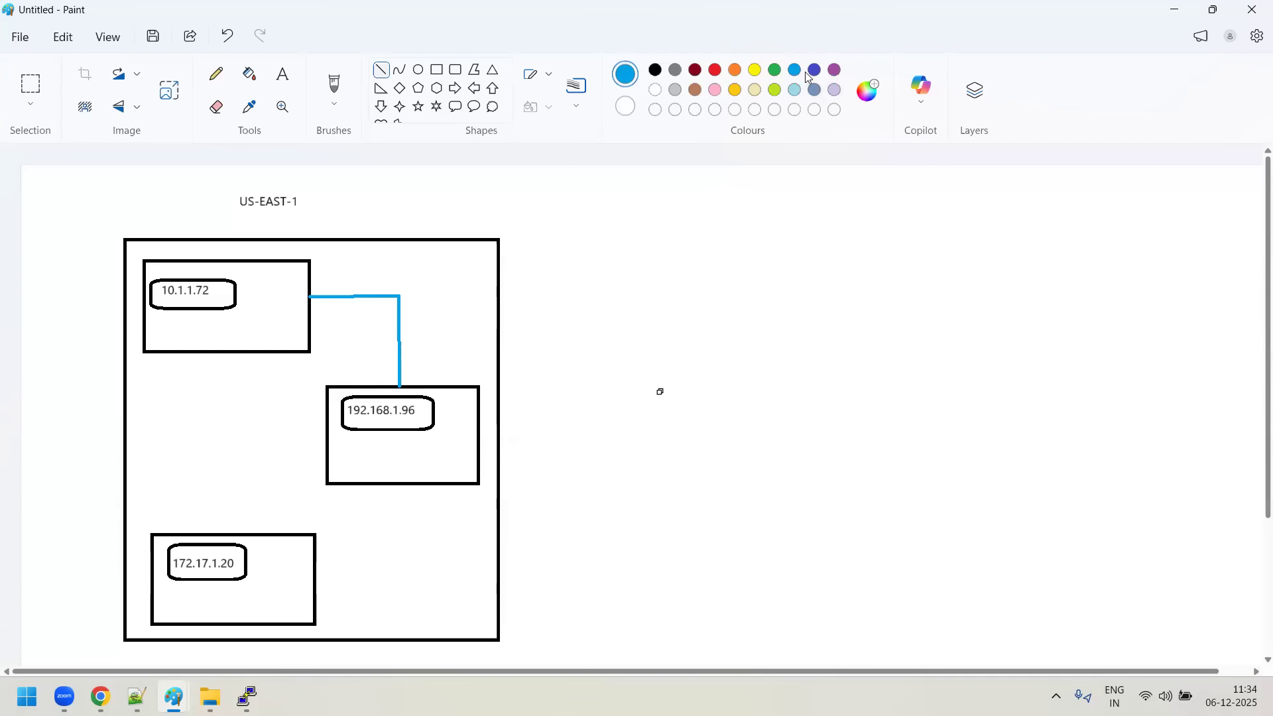
- Draw a green connector from the 192.168.1.96 box to the 172.17.1.20 box and a red line from the 10.1.1.72 box towards 172.17.1.20
{"action": "left_click", "coordinate": [775, 70]}
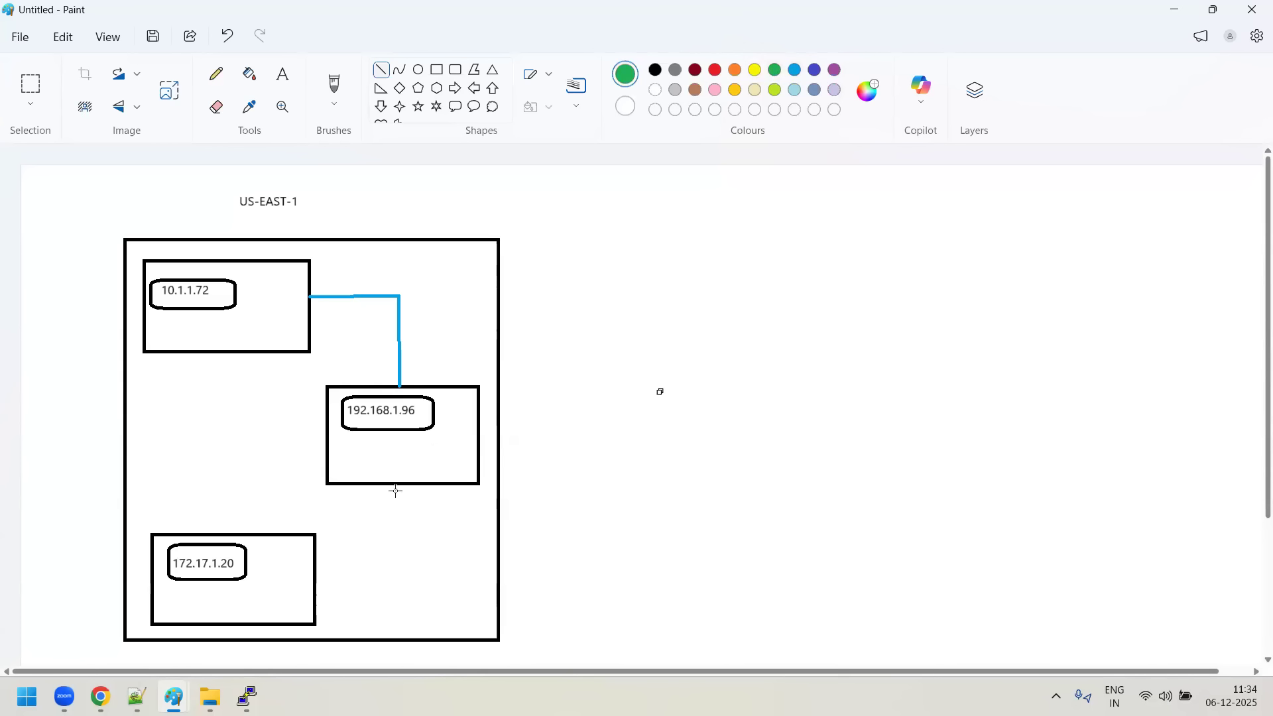
{"action": "mouse_move", "coordinate": [406, 486]}
{"action": "left_mouse_down"}
{"action": "mouse_move", "coordinate": [402, 596]}
{"action": "mouse_move", "coordinate": [315, 602]}
{"action": "left_mouse_up"}
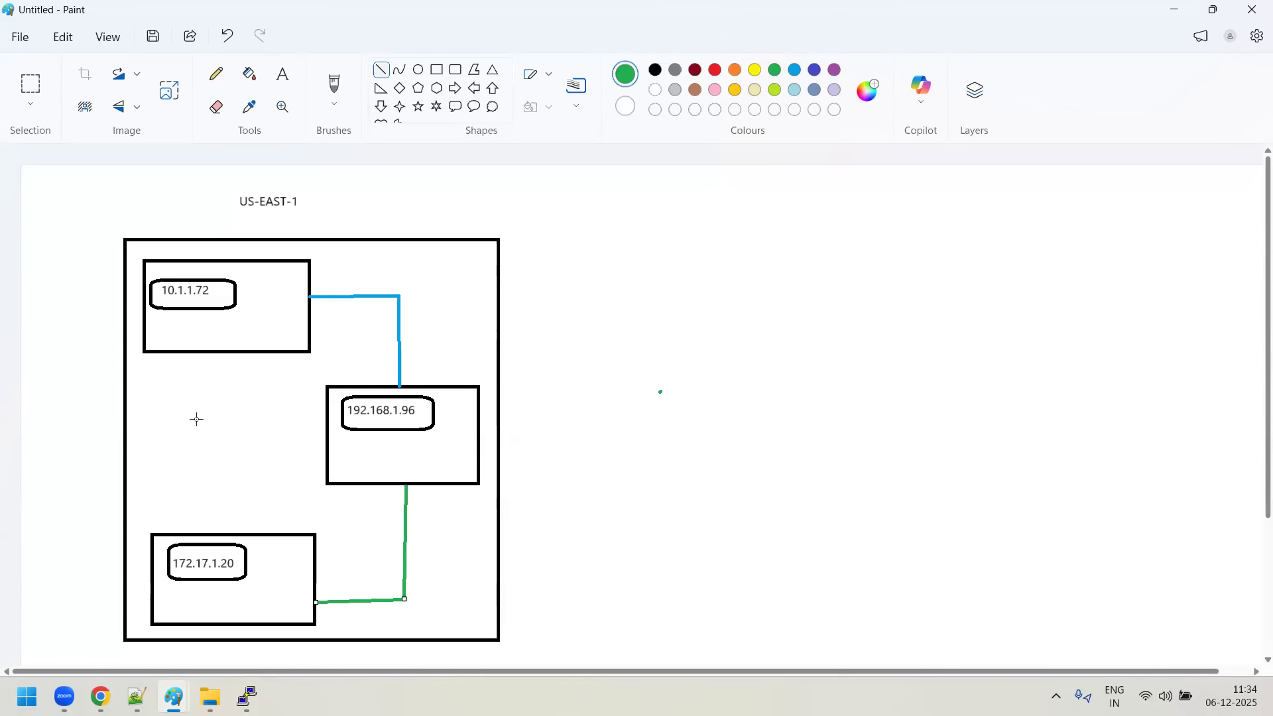
{"action": "left_click", "coordinate": [715, 70]}
{"action": "mouse_move", "coordinate": [209, 353]}
{"action": "left_mouse_down"}
{"action": "mouse_move", "coordinate": [209, 534]}
{"action": "mouse_move", "coordinate": [215, 525]}
{"action": "left_mouse_up"}
{"action": "left_click", "coordinate": [344, 517]}
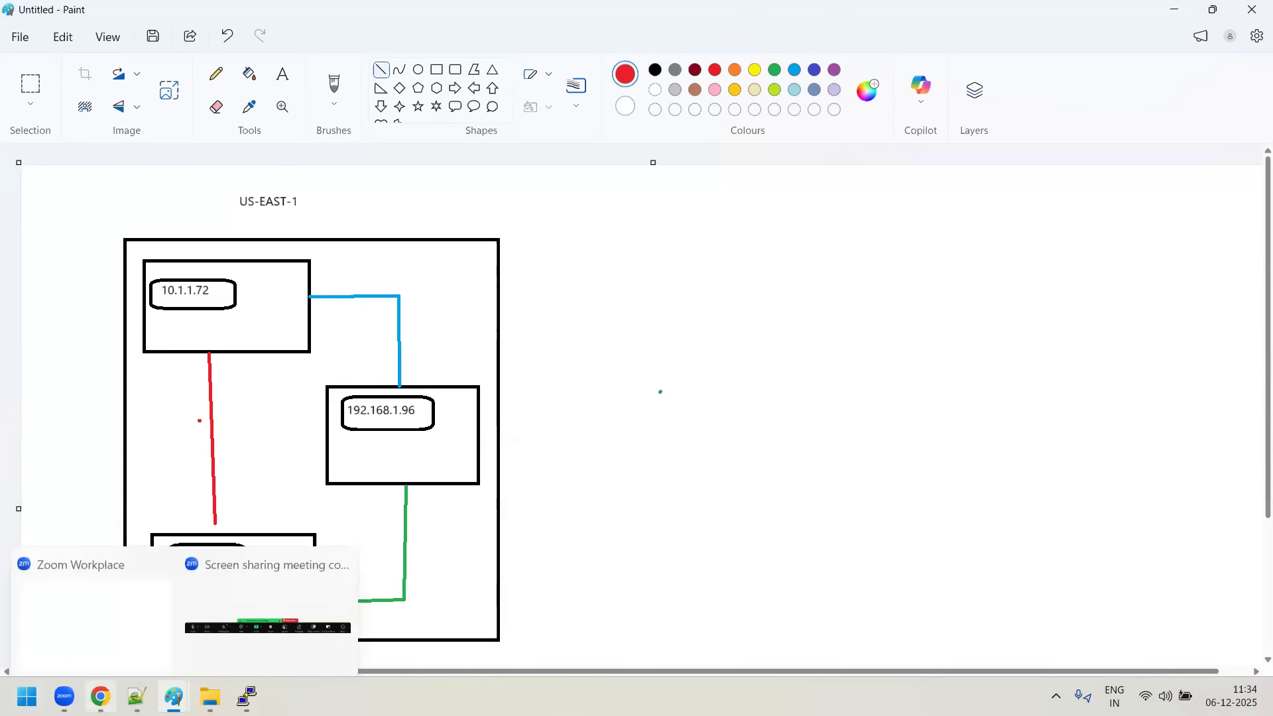
- Switch to the AWS console in Chrome, close the Security Groups tab and start creating a VPC peering connection
{"action": "left_click", "coordinate": [100, 696]}
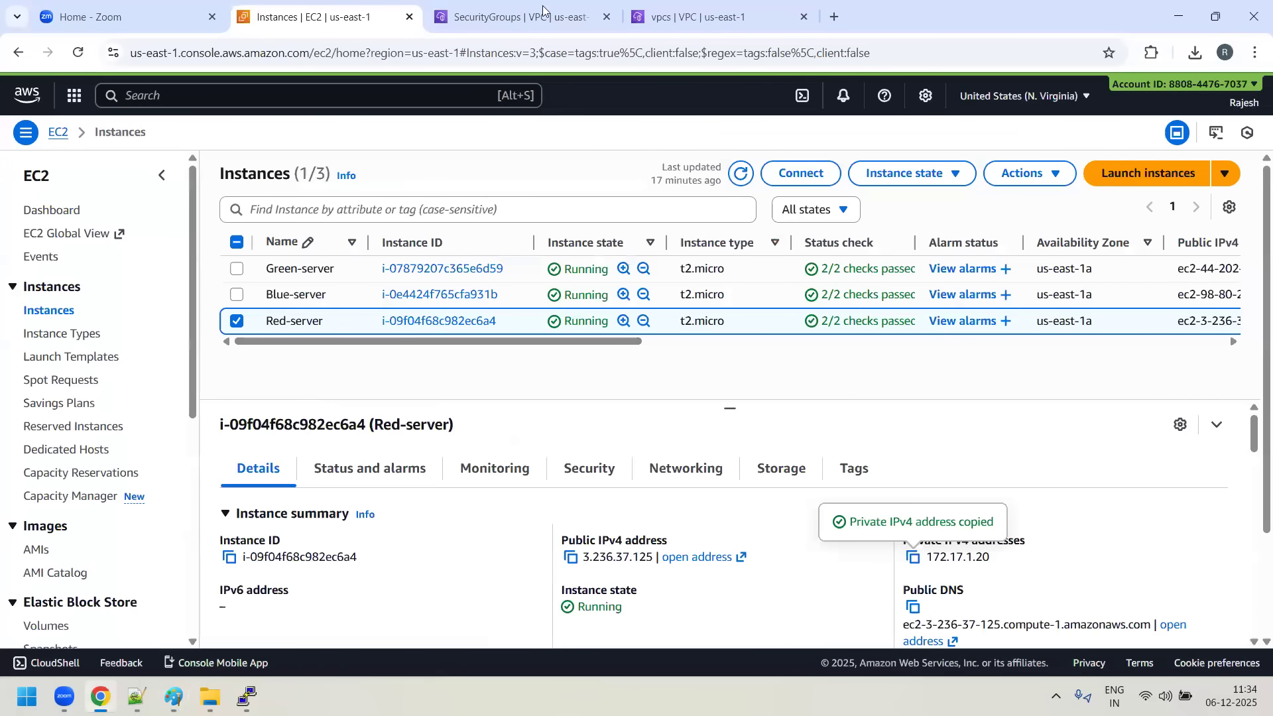
{"action": "left_click", "coordinate": [521, 17]}
{"action": "left_click", "coordinate": [607, 17]}
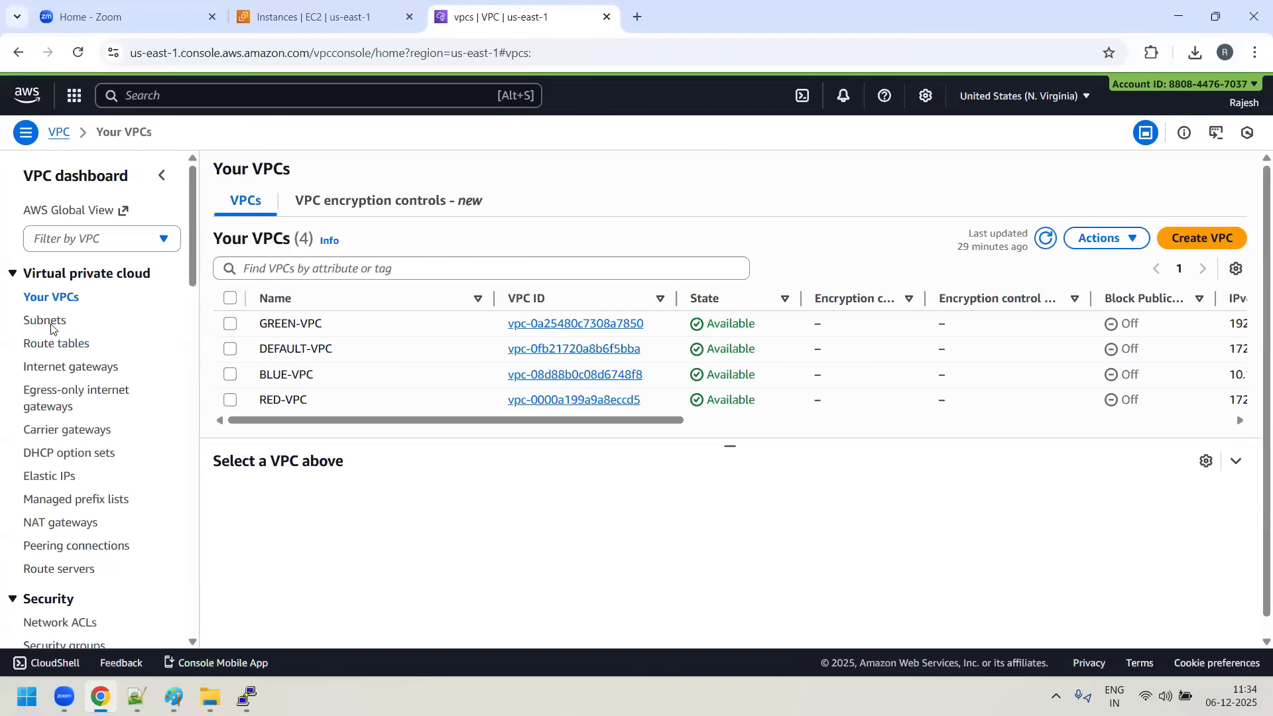
{"action": "scroll", "coordinate": [100, 427], "scroll_direction": "down", "scroll_amount": 1}
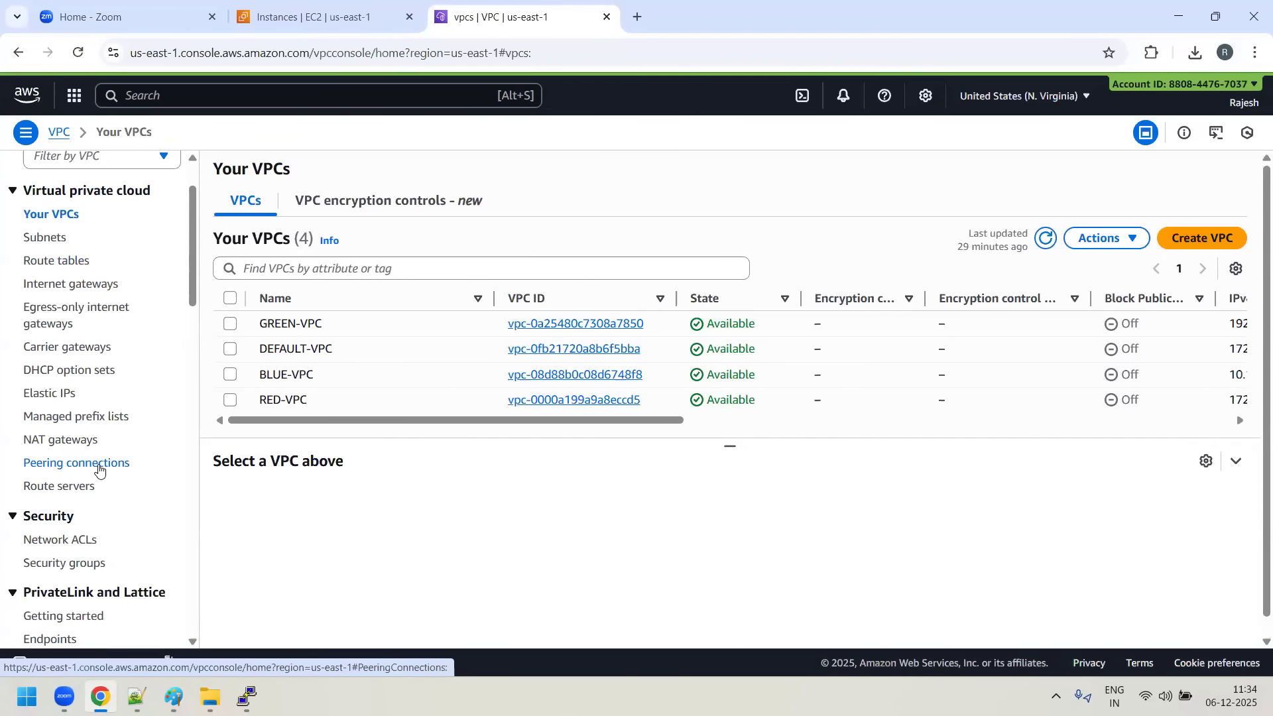
{"action": "left_click", "coordinate": [100, 467]}
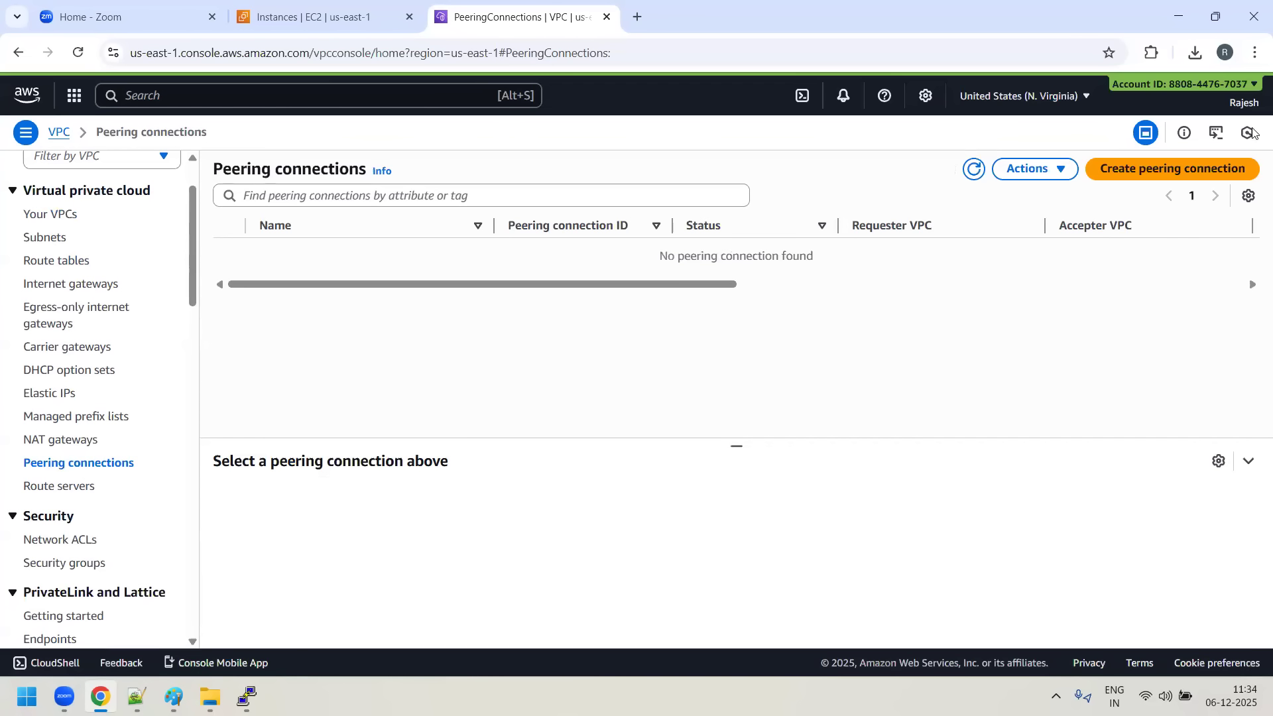
{"action": "left_click", "coordinate": [1159, 180]}
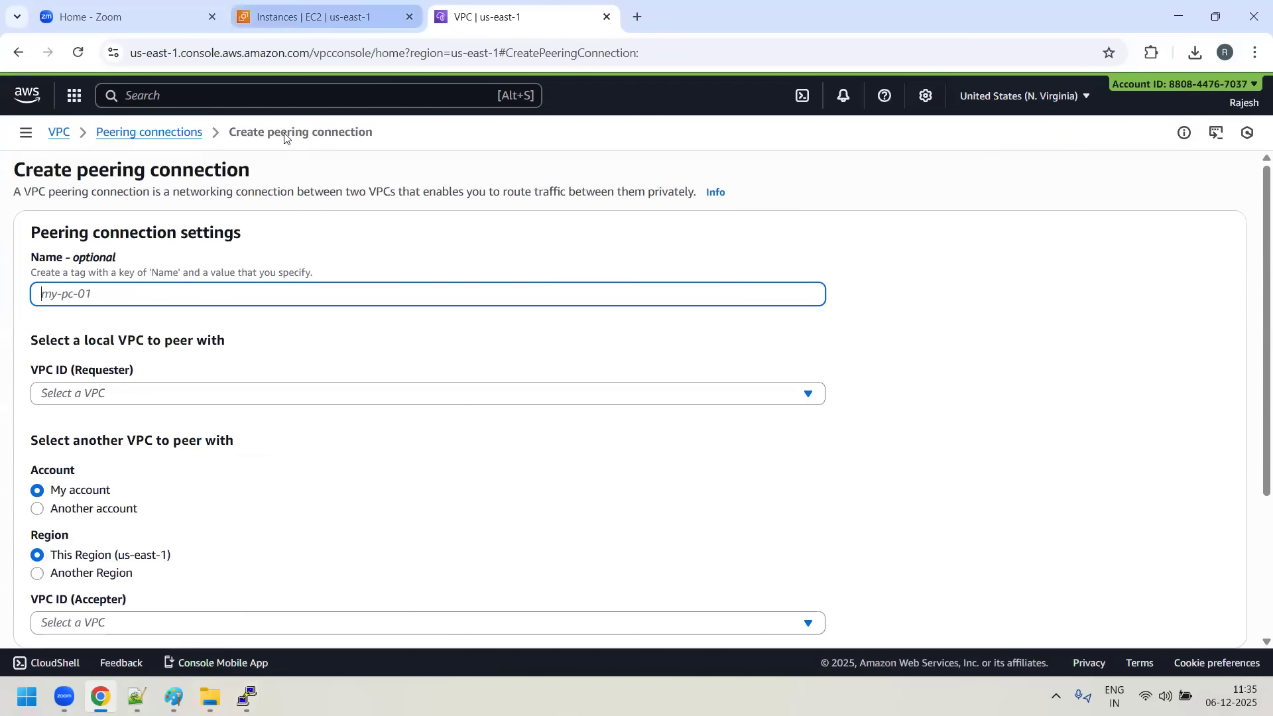
{"action": "left_click", "coordinate": [318, 17]}
{"action": "left_click", "coordinate": [1181, 6]}
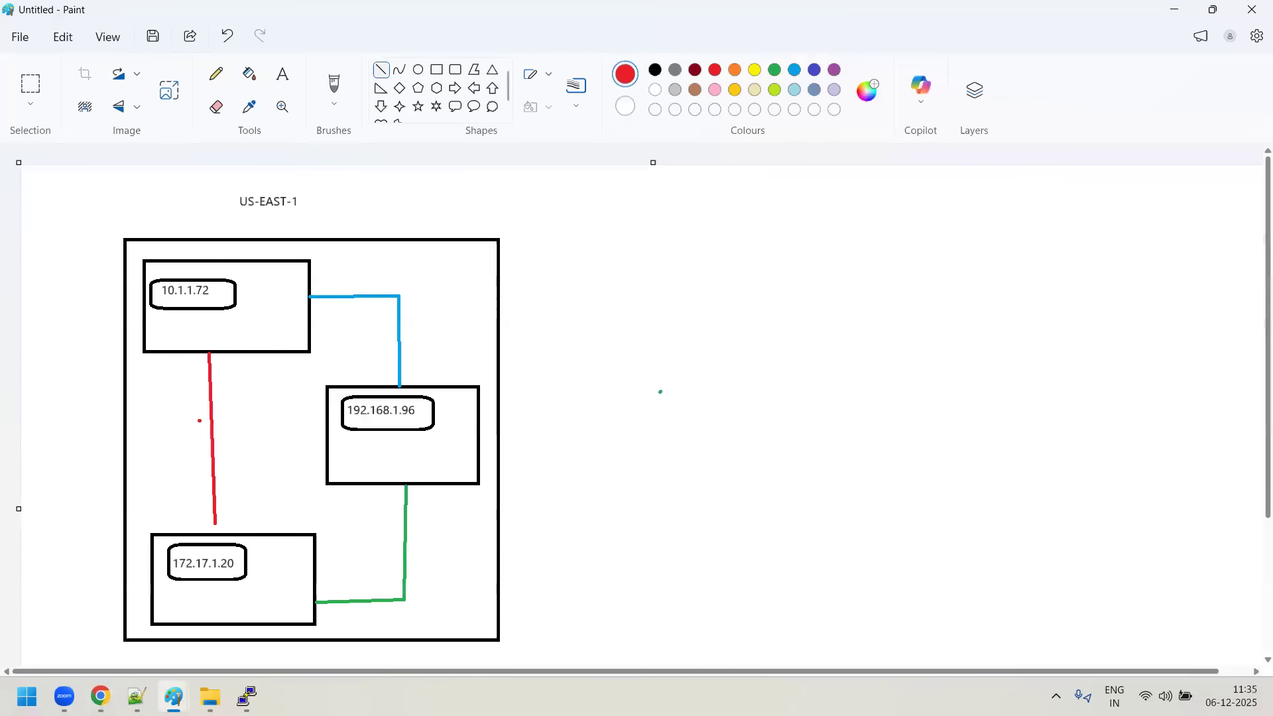
{"action": "left_click", "coordinate": [103, 695]}
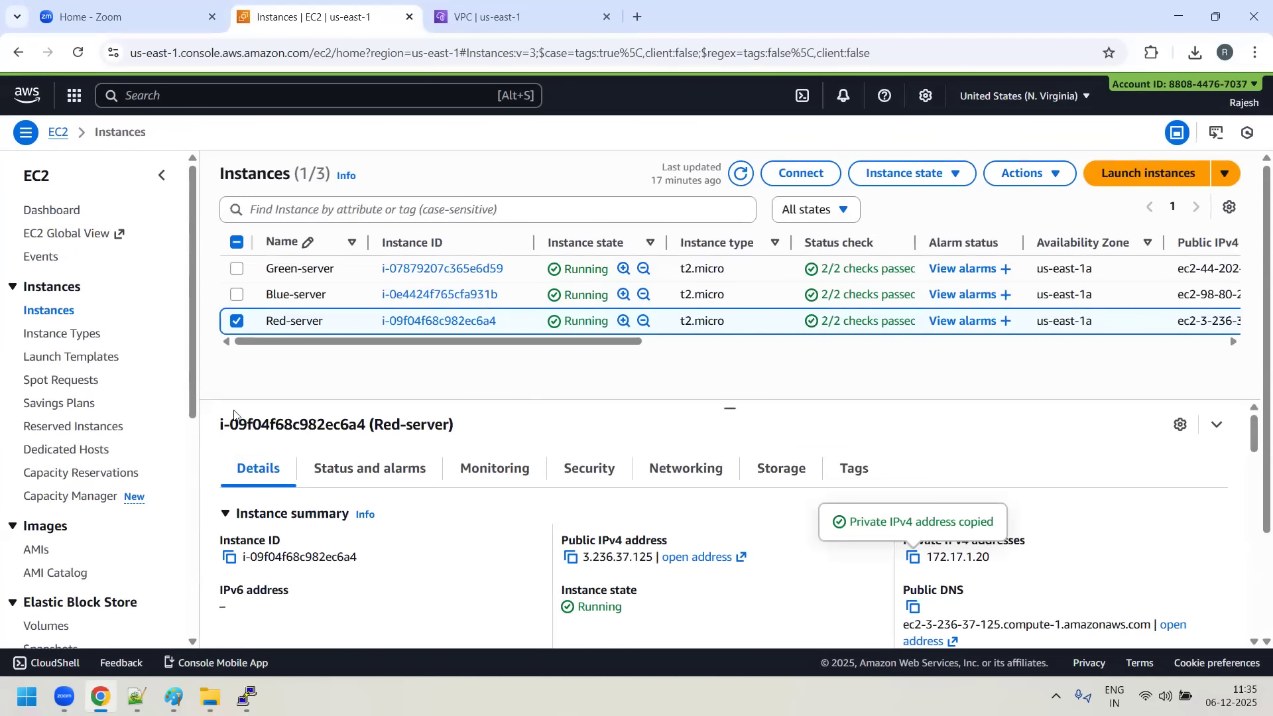
{"action": "left_click", "coordinate": [524, 8]}
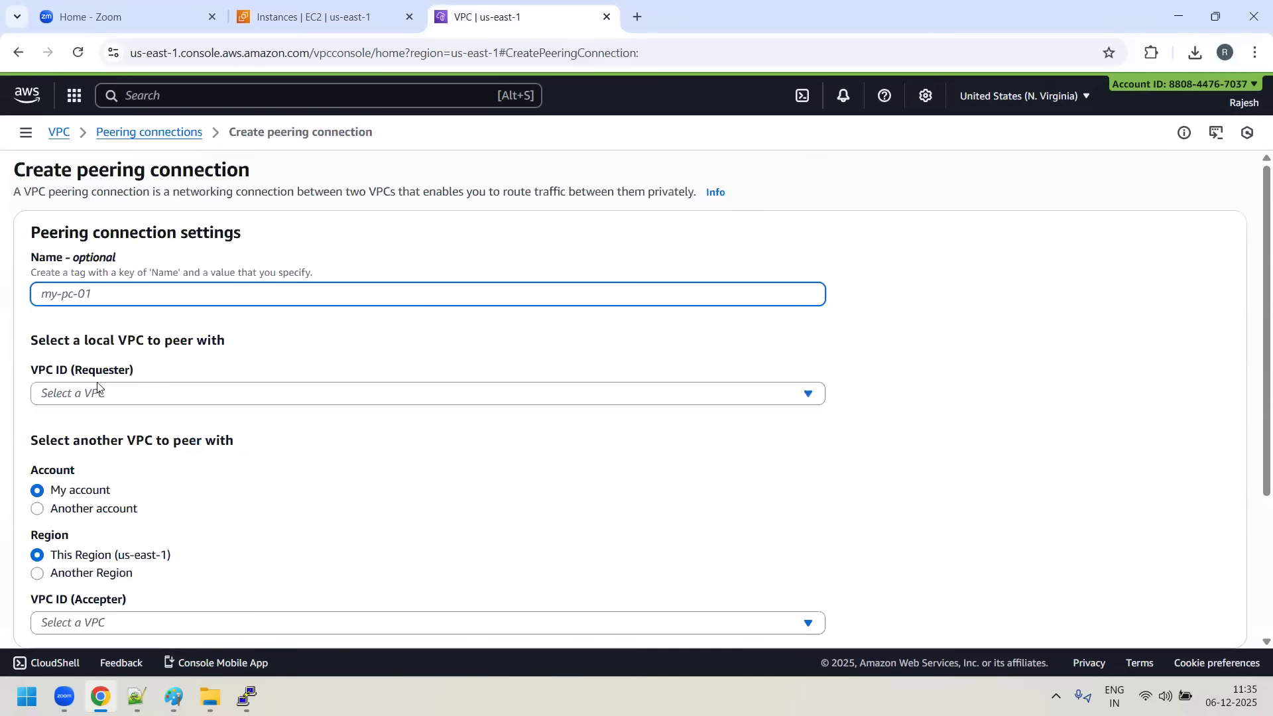
- Name the peering connection BLUE-TO-GREEN and choose BLUE-VPC as the requester
{"action": "type", "text": "BLUE"}
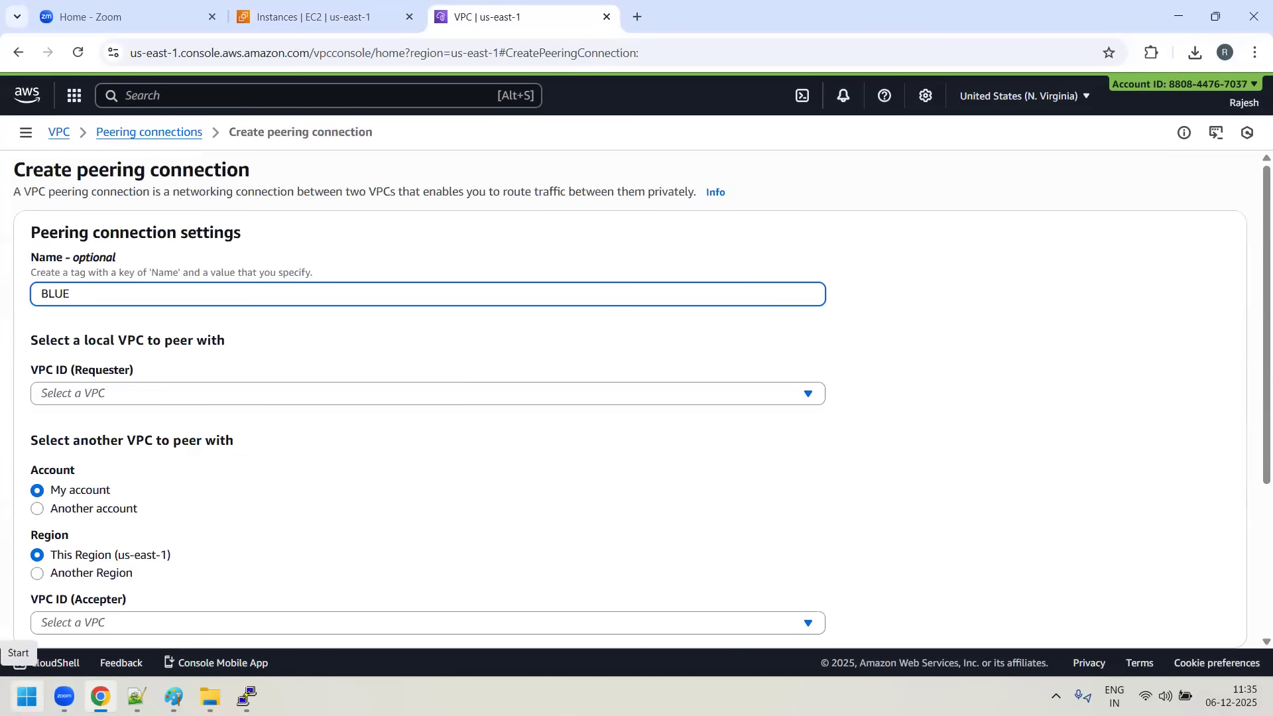
{"action": "type", "text": "-TO-GREEN"}
{"action": "left_click", "coordinate": [1156, 367]}
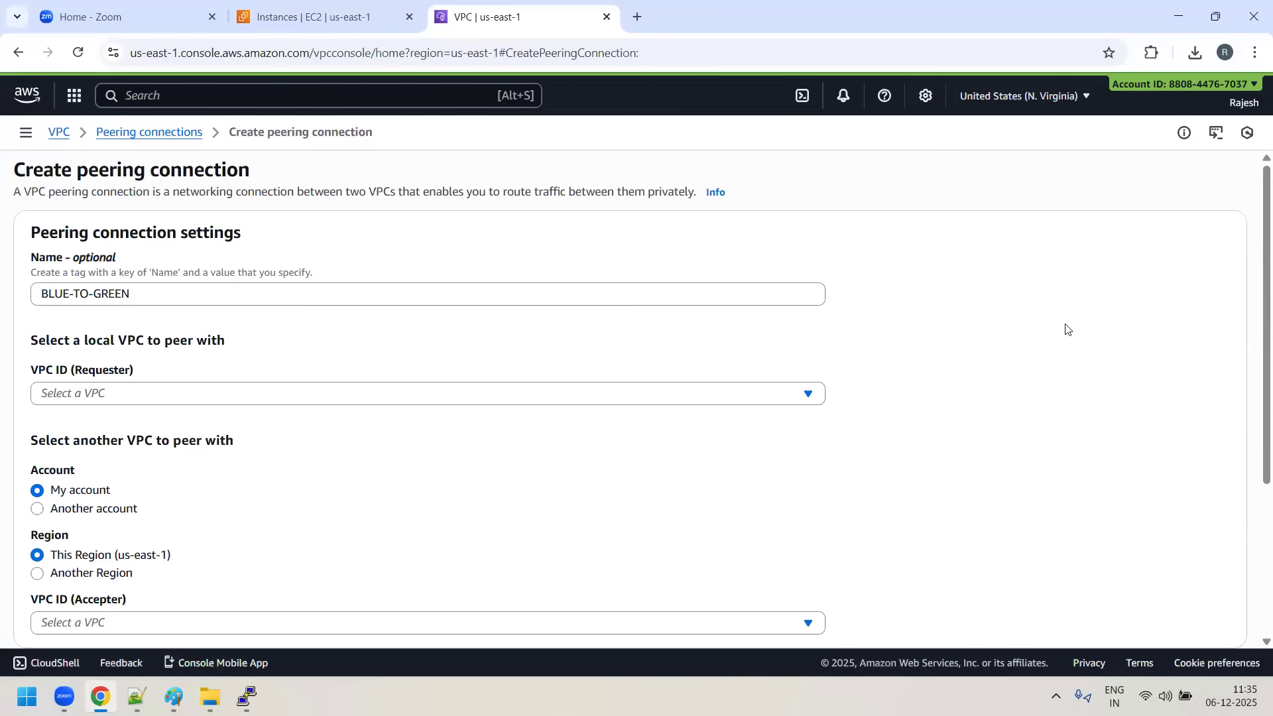
{"action": "scroll", "coordinate": [304, 350], "scroll_direction": "down", "scroll_amount": 3}
{"action": "scroll", "coordinate": [304, 349], "scroll_direction": "up", "scroll_amount": 1}
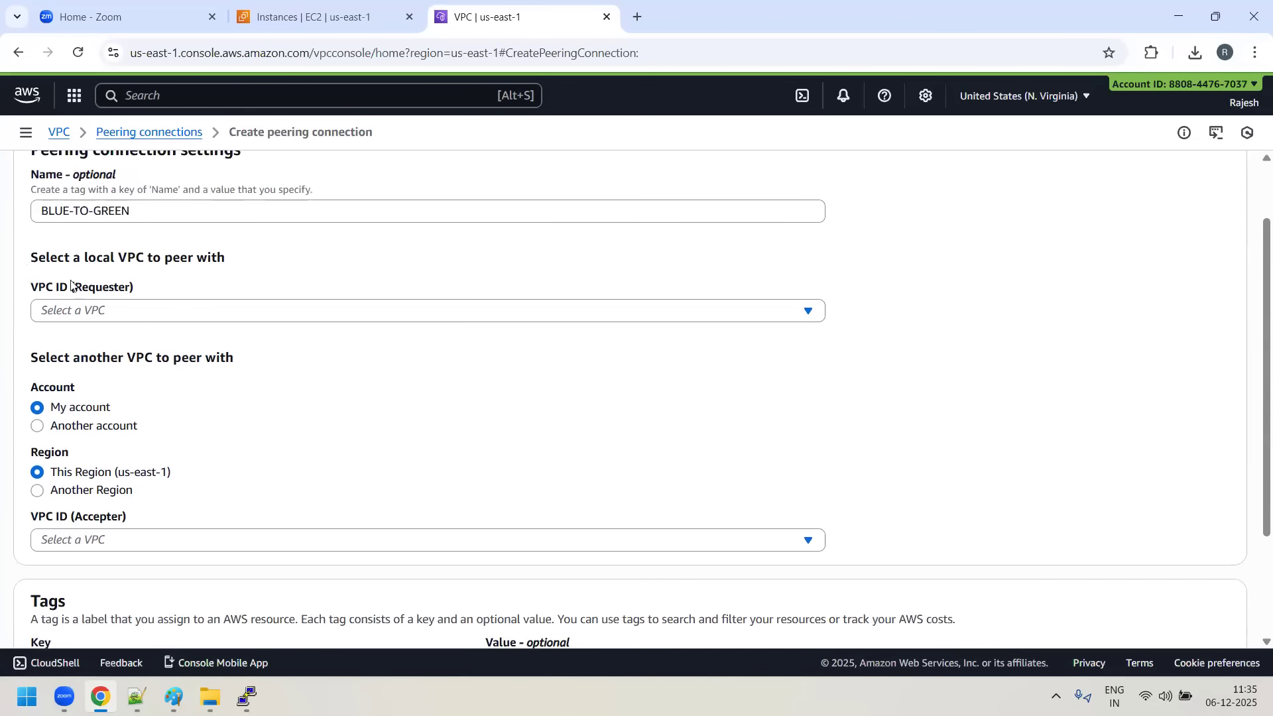
{"action": "left_click", "coordinate": [161, 319]}
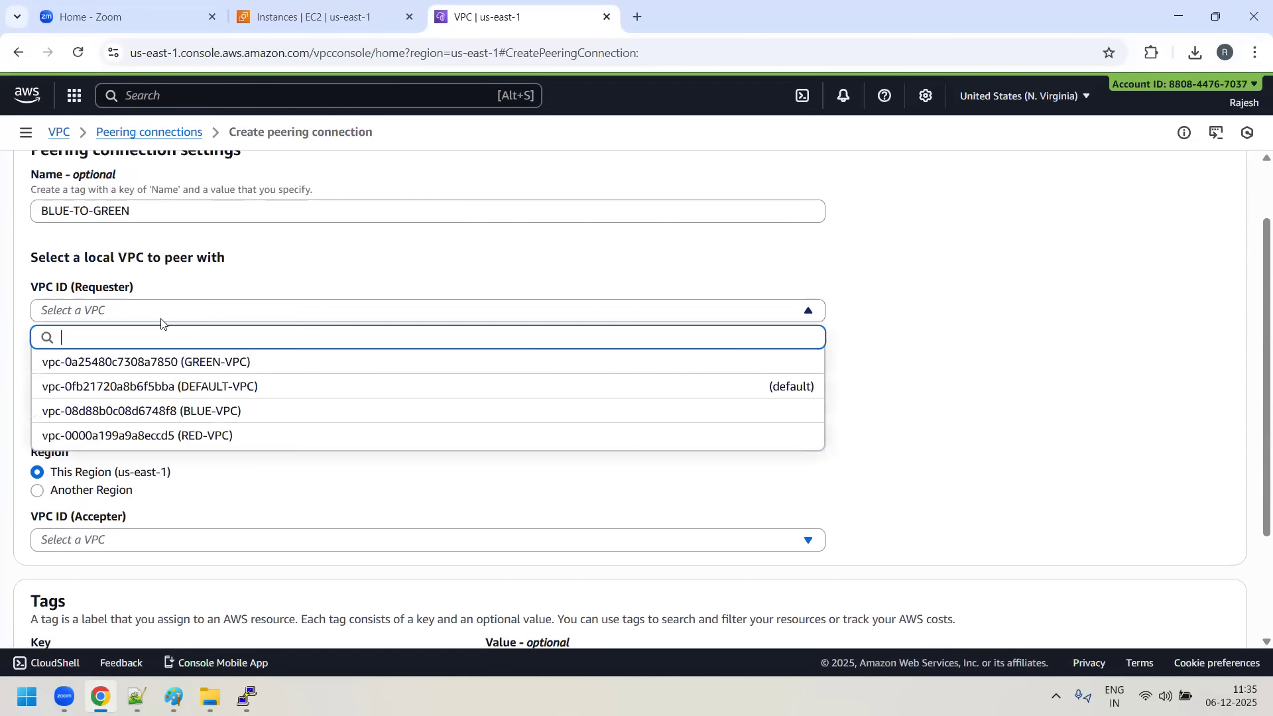
{"action": "left_click", "coordinate": [199, 416]}
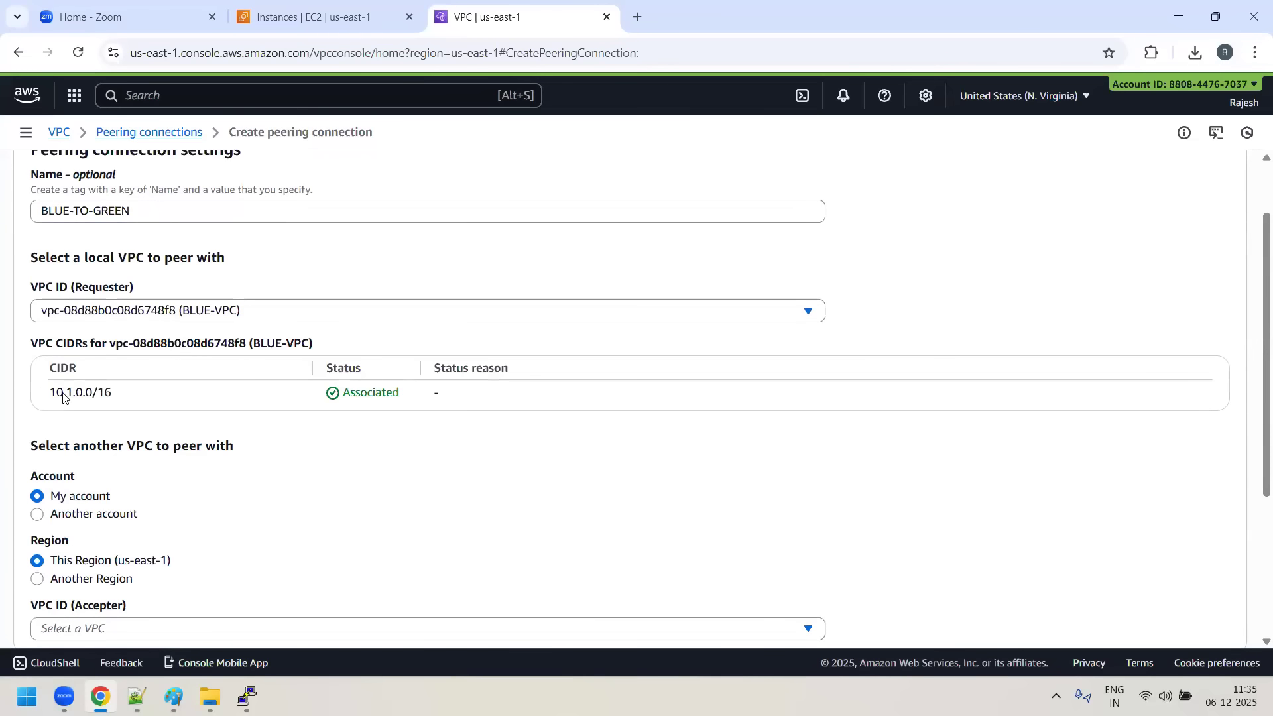
- Switch the accepter account option to Another account to show its fields and set it back to My account
{"action": "scroll", "coordinate": [500, 458], "scroll_direction": "down", "scroll_amount": 2}
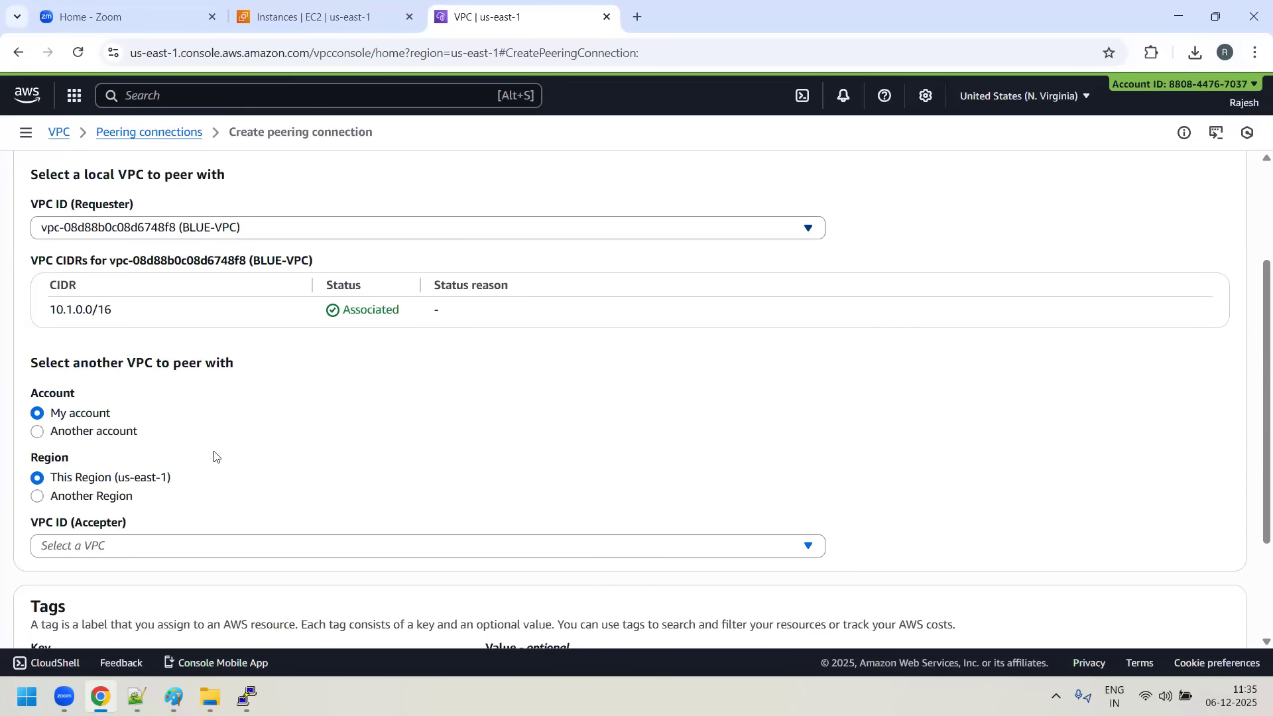
{"action": "left_click", "coordinate": [63, 435]}
{"action": "left_click", "coordinate": [113, 478]}
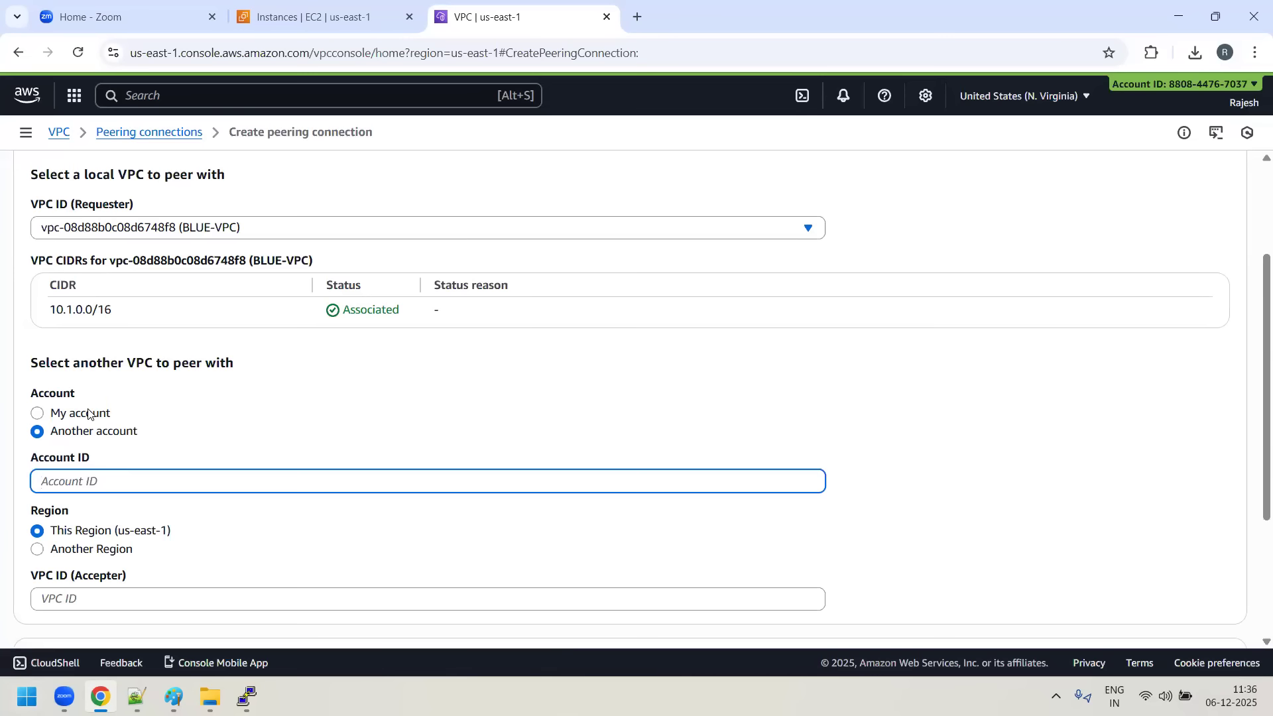
{"action": "left_click", "coordinate": [37, 412]}
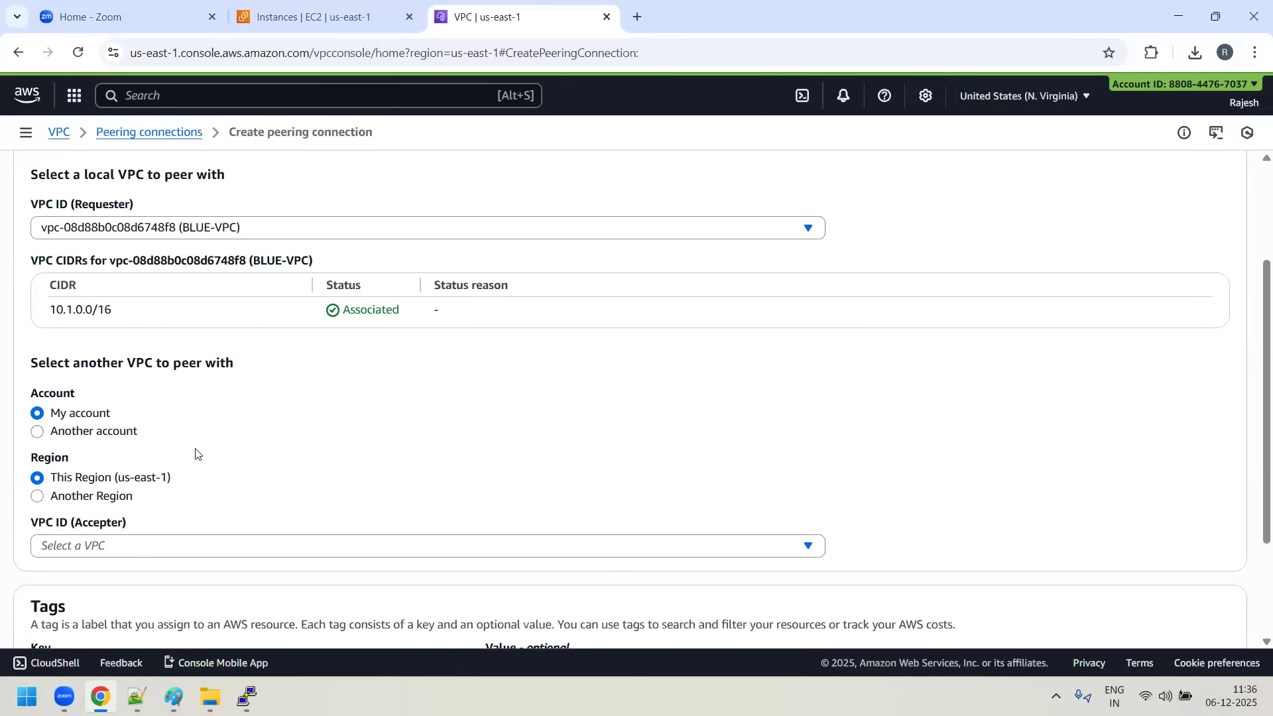
- Choose GREEN-VPC as the accepter VPC for the peering connection
{"action": "scroll", "coordinate": [193, 451], "scroll_direction": "up", "scroll_amount": 3}
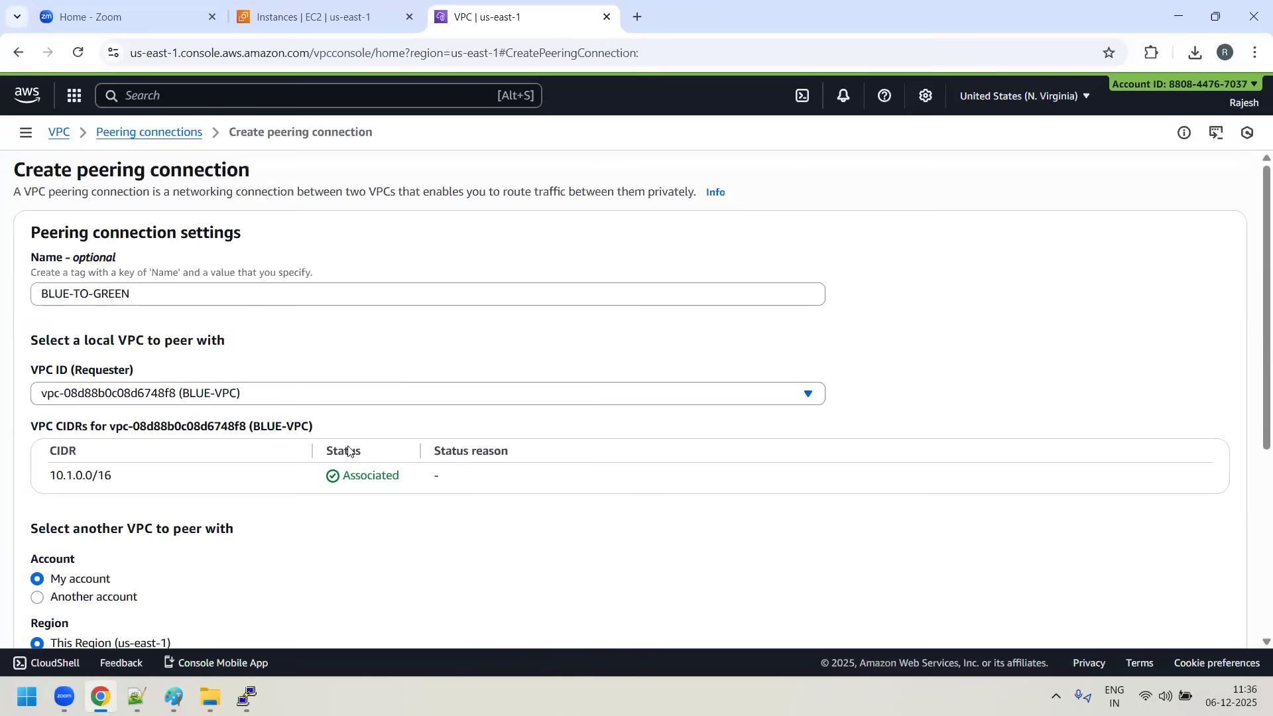
{"action": "scroll", "coordinate": [348, 452], "scroll_direction": "down", "scroll_amount": 5}
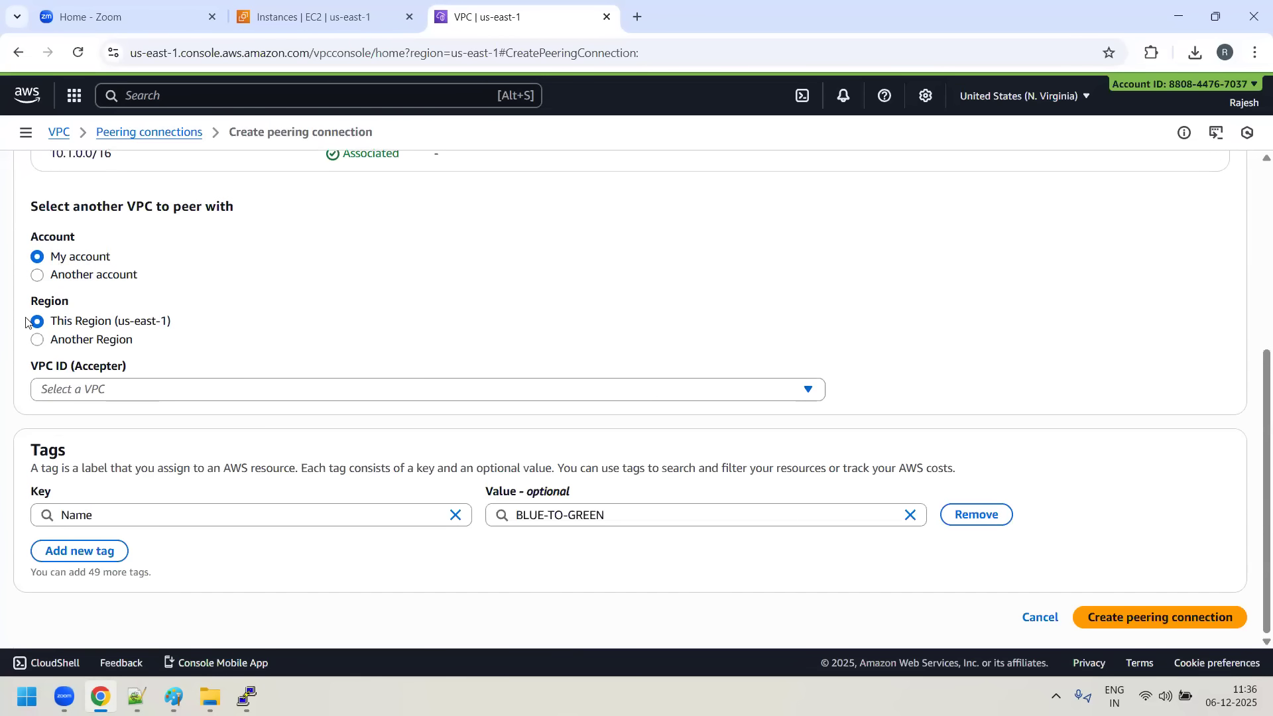
{"action": "left_click", "coordinate": [237, 394]}
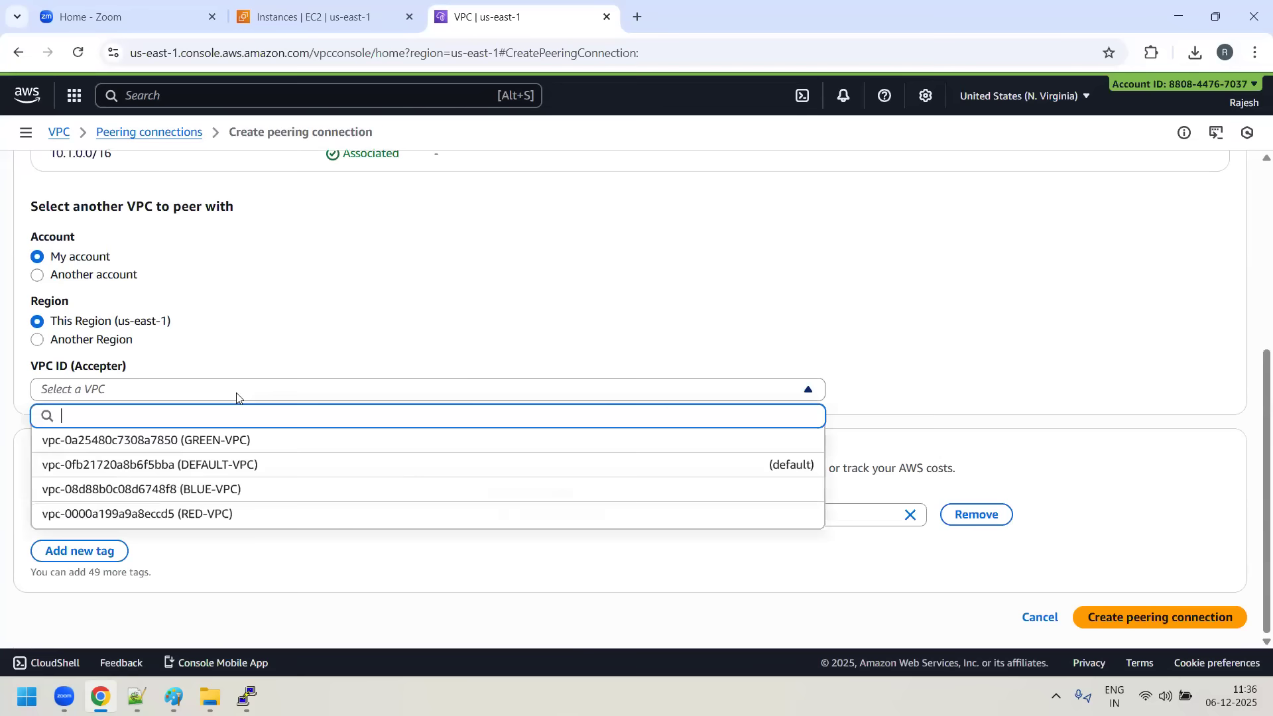
{"action": "left_click", "coordinate": [240, 447]}
- Compare the CIDR blocks of the requester and accepter VPCs and create the BLUE-TO-GREEN peering connection
{"action": "left_click_drag", "start_coordinate": [58, 471], "coordinate": [113, 471]}
{"action": "scroll", "coordinate": [152, 469], "scroll_direction": "up", "scroll_amount": 2}
{"action": "scroll", "coordinate": [151, 466], "scroll_direction": "up", "scroll_amount": 2}
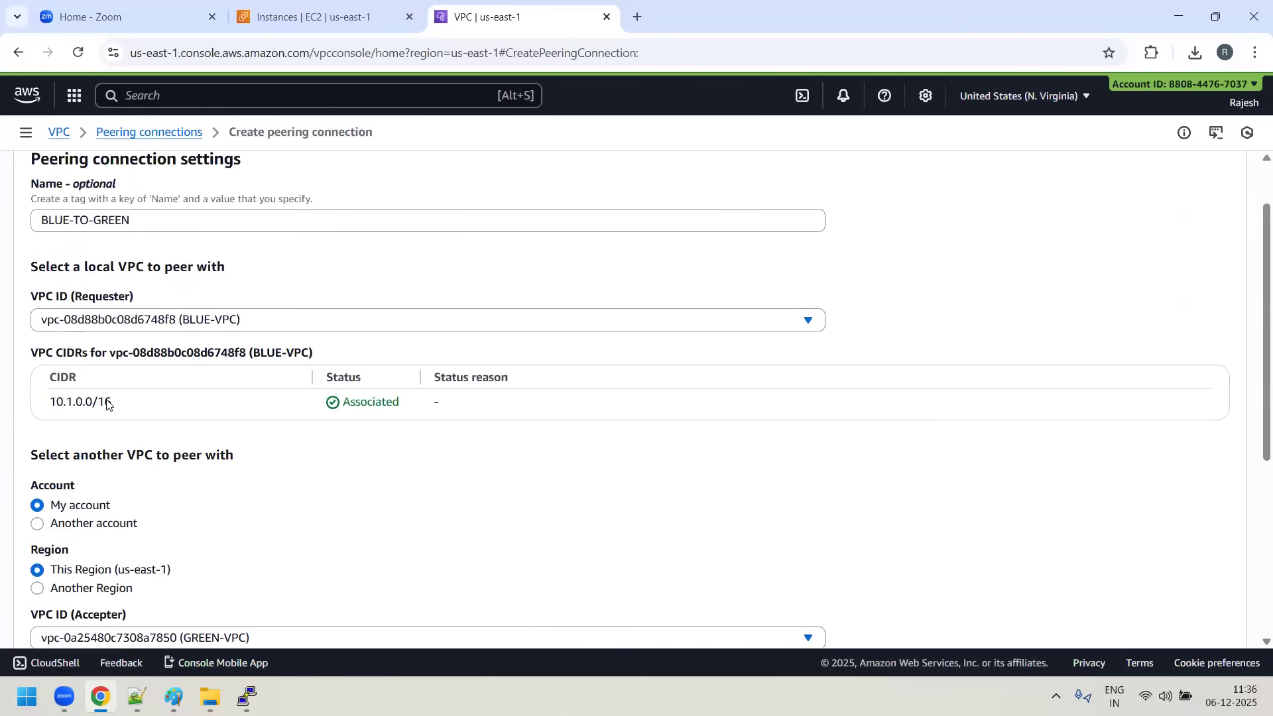
{"action": "left_click_drag", "start_coordinate": [121, 404], "coordinate": [39, 405]}
{"action": "scroll", "coordinate": [130, 444], "scroll_direction": "down", "scroll_amount": 1}
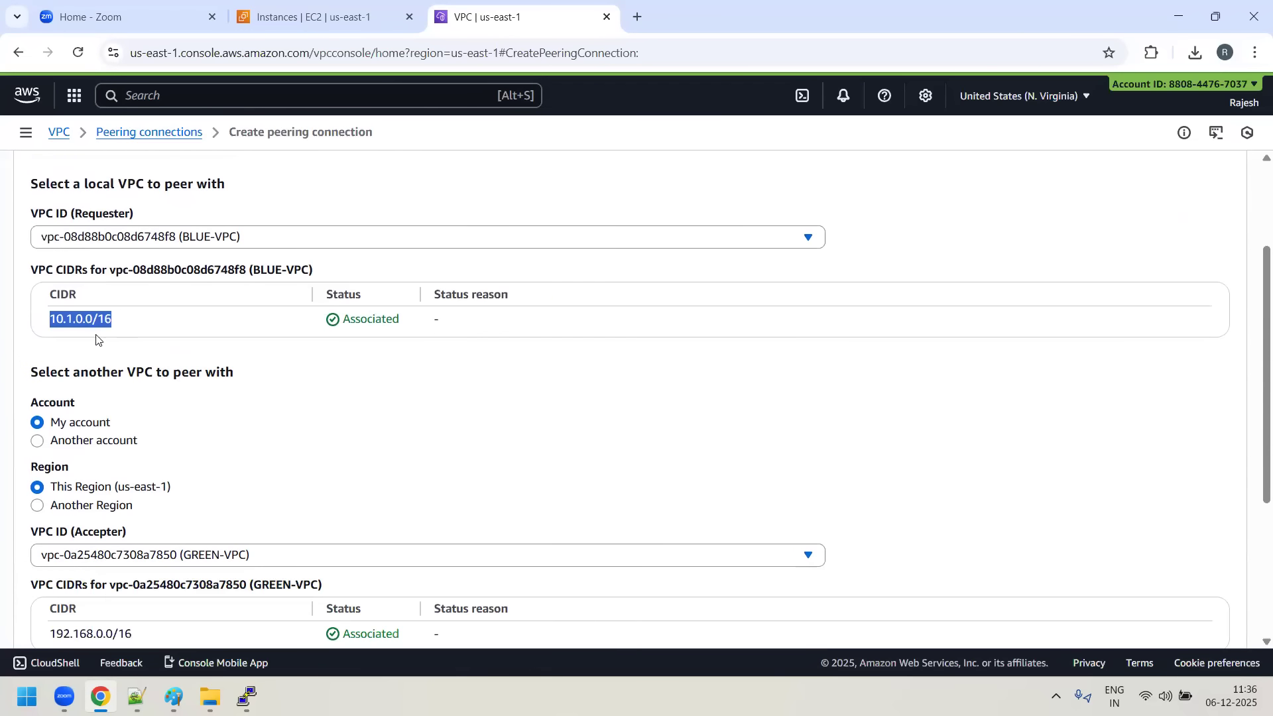
{"action": "scroll", "coordinate": [245, 526], "scroll_direction": "down", "scroll_amount": 2}
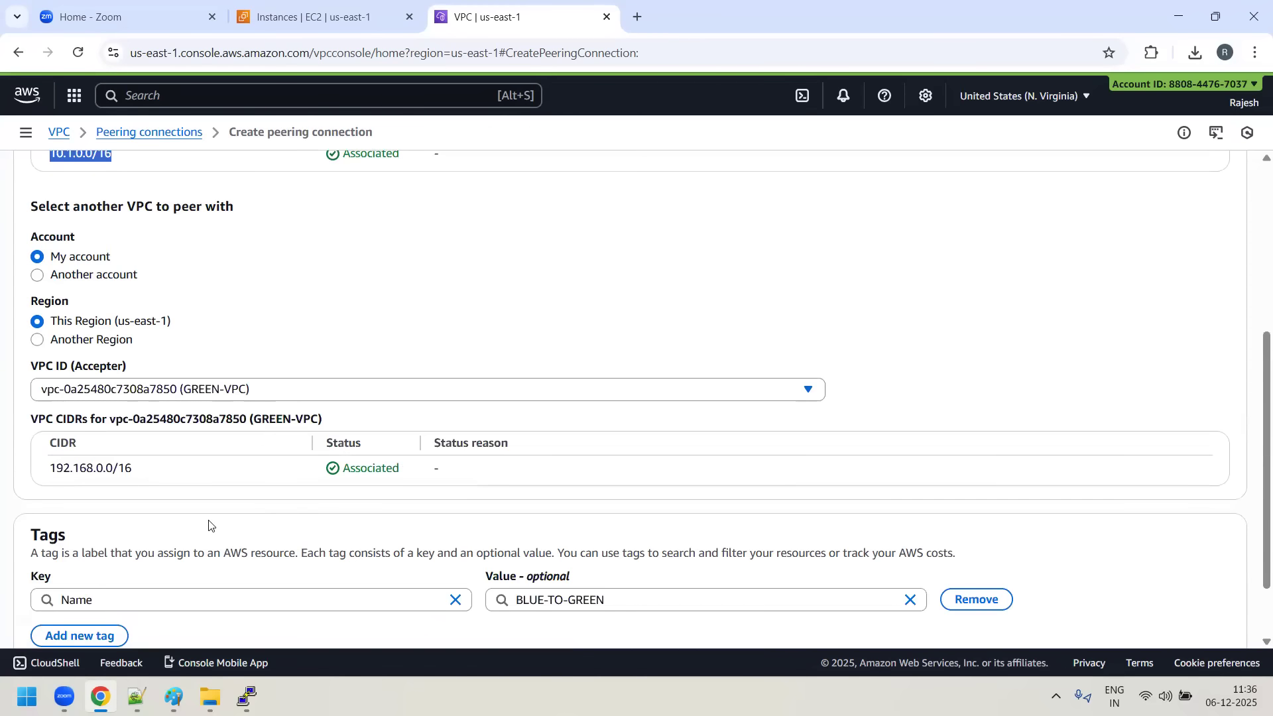
{"action": "scroll", "coordinate": [221, 521], "scroll_direction": "down", "scroll_amount": 1}
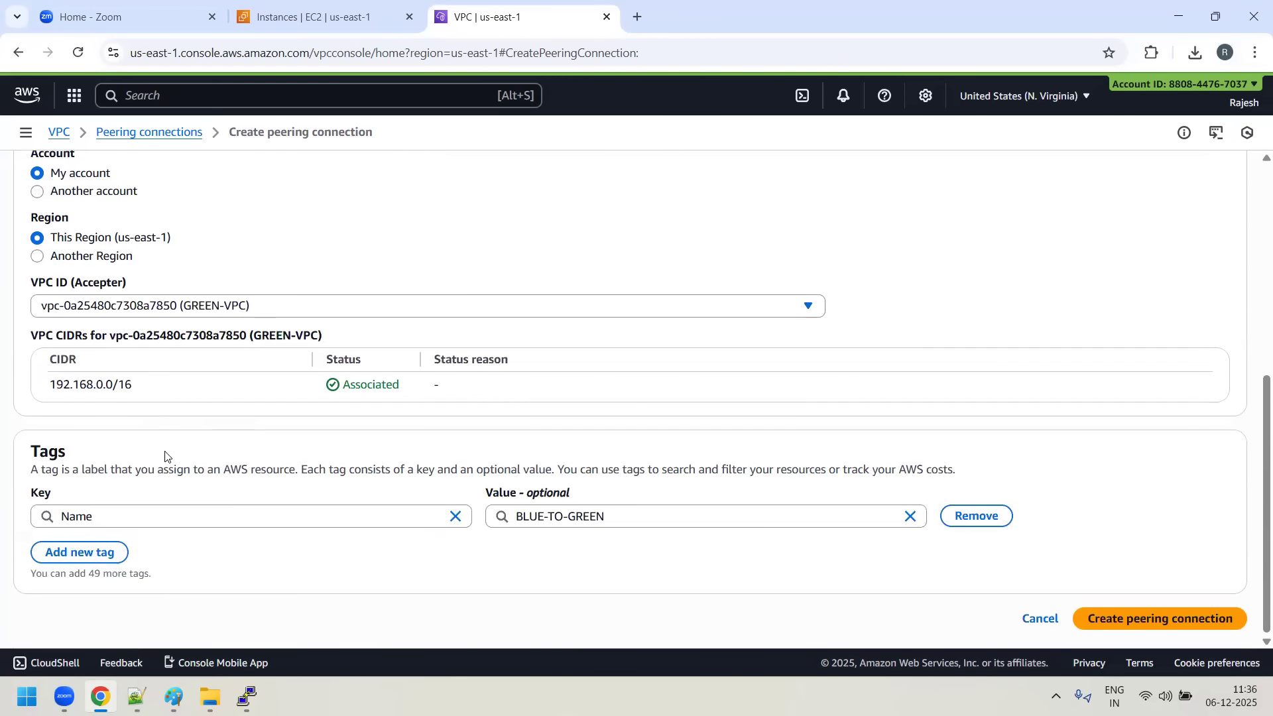
{"action": "scroll", "coordinate": [166, 453], "scroll_direction": "up", "scroll_amount": 5}
{"action": "scroll", "coordinate": [196, 391], "scroll_direction": "down", "scroll_amount": 4}
{"action": "scroll", "coordinate": [206, 396], "scroll_direction": "down", "scroll_amount": 1}
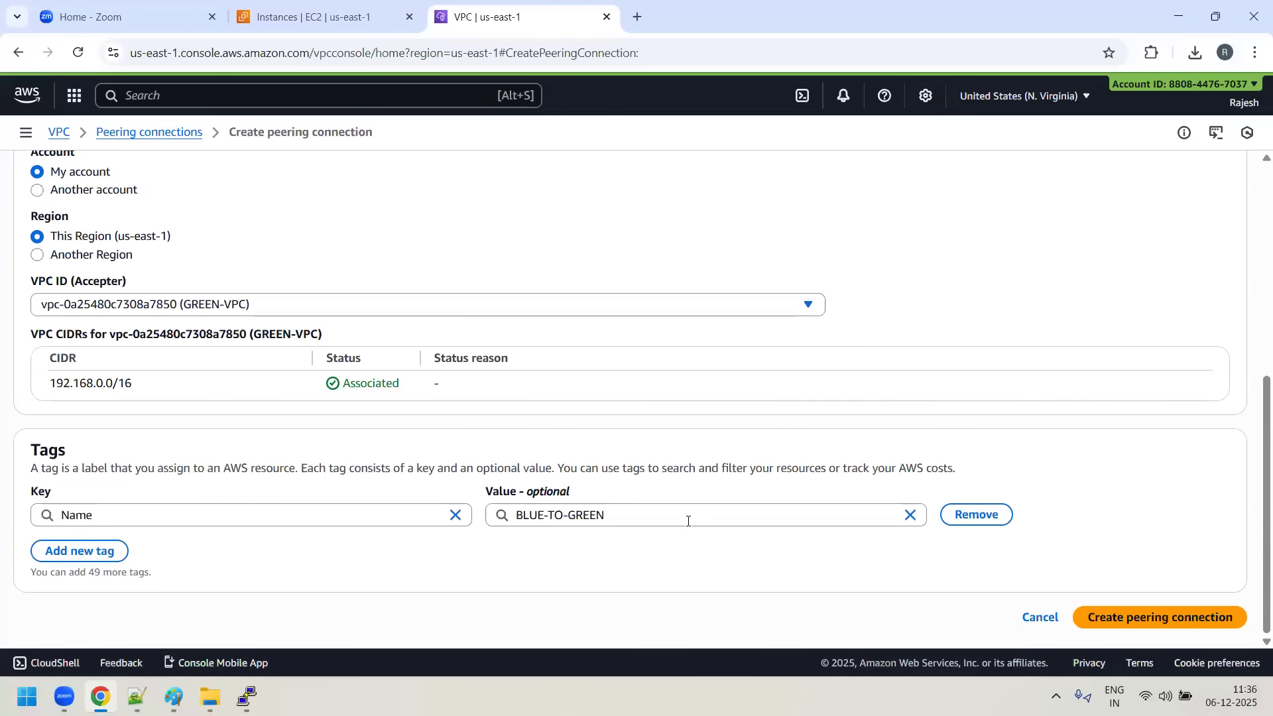
{"action": "left_click", "coordinate": [1164, 615]}
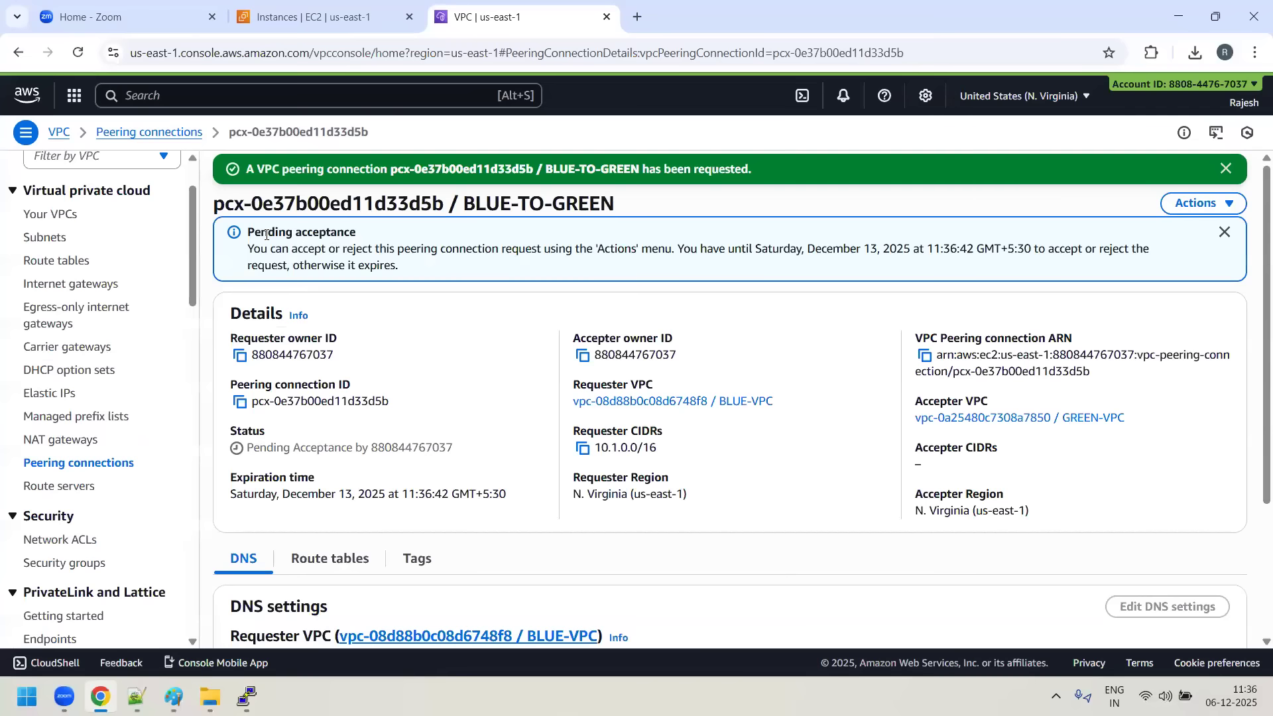
- Review the acceptance status of the BLUE-TO-GREEN peering connection and accept its request
{"action": "left_click_drag", "start_coordinate": [259, 232], "coordinate": [357, 237]}
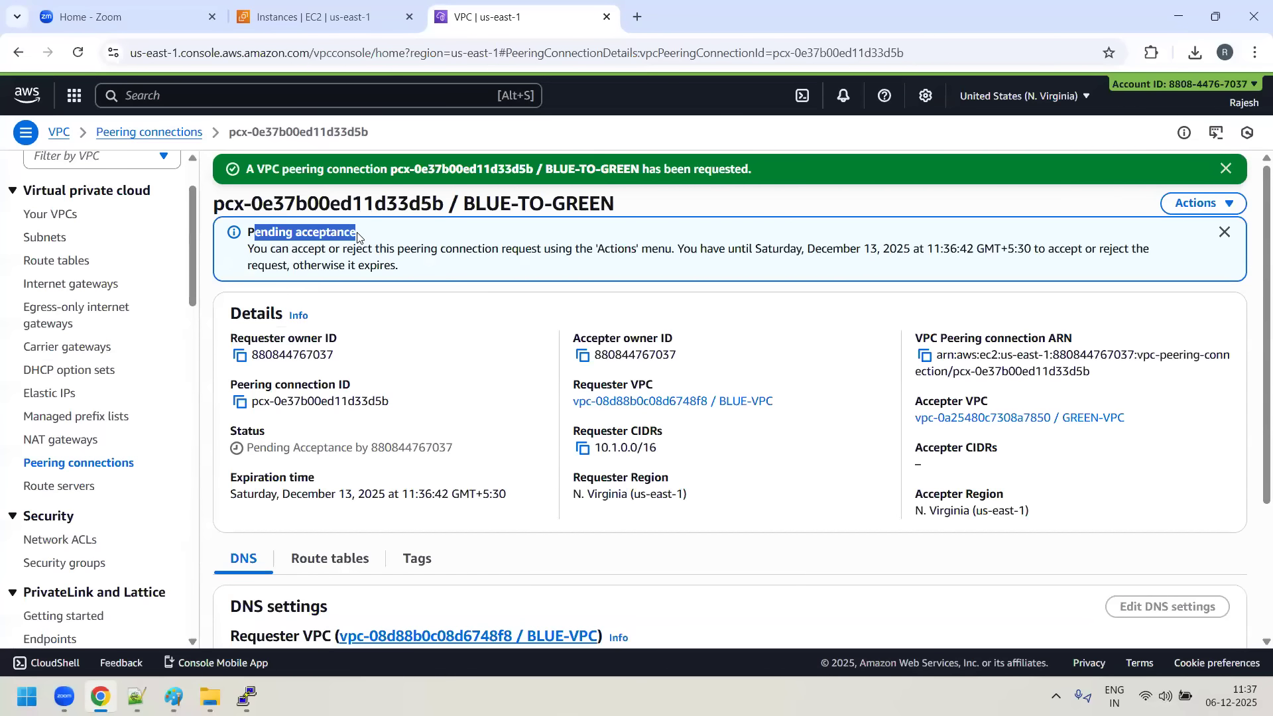
{"action": "left_click_drag", "start_coordinate": [247, 448], "coordinate": [407, 460]}
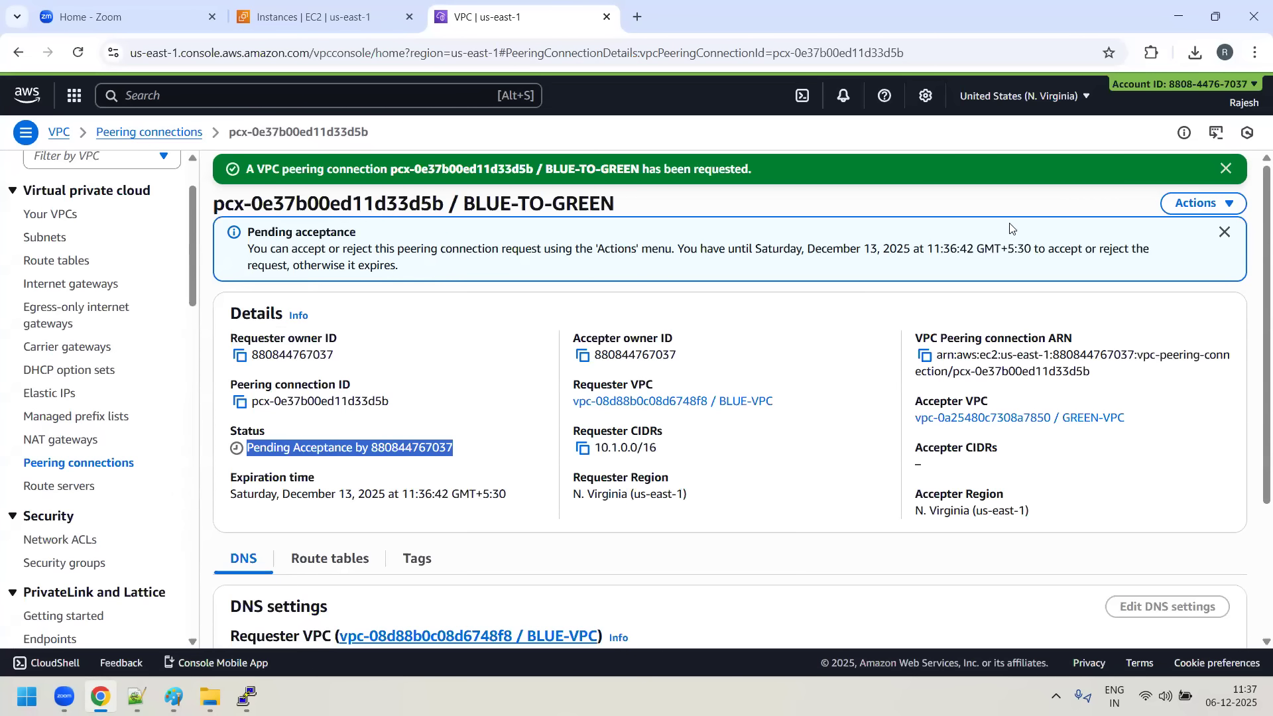
{"action": "left_click", "coordinate": [1234, 208]}
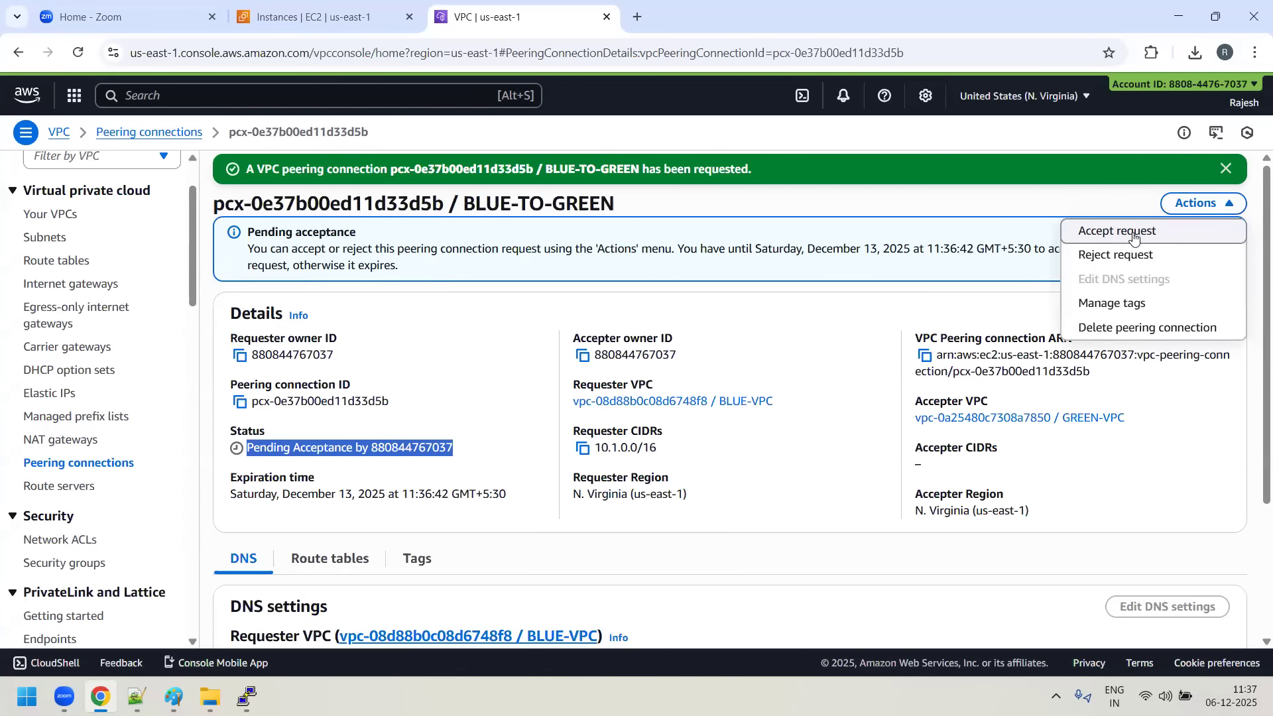
{"action": "left_click", "coordinate": [1134, 237]}
{"action": "left_click", "coordinate": [1007, 515]}
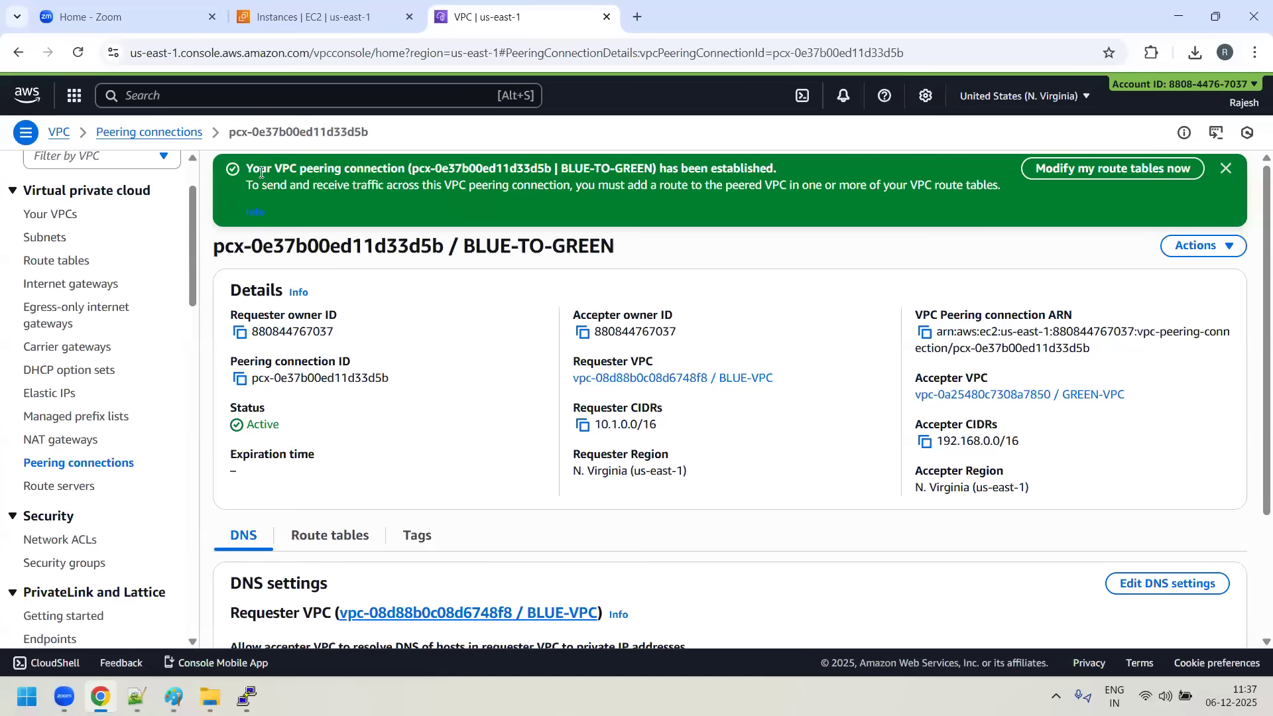
- Read the notice on sending and receiving traffic across the peering connection, highlighting its key phrases
{"action": "left_click_drag", "start_coordinate": [274, 184], "coordinate": [365, 182]}
{"action": "left_click_drag", "start_coordinate": [477, 191], "coordinate": [561, 190]}
{"action": "left_click_drag", "start_coordinate": [691, 186], "coordinate": [1000, 196]}
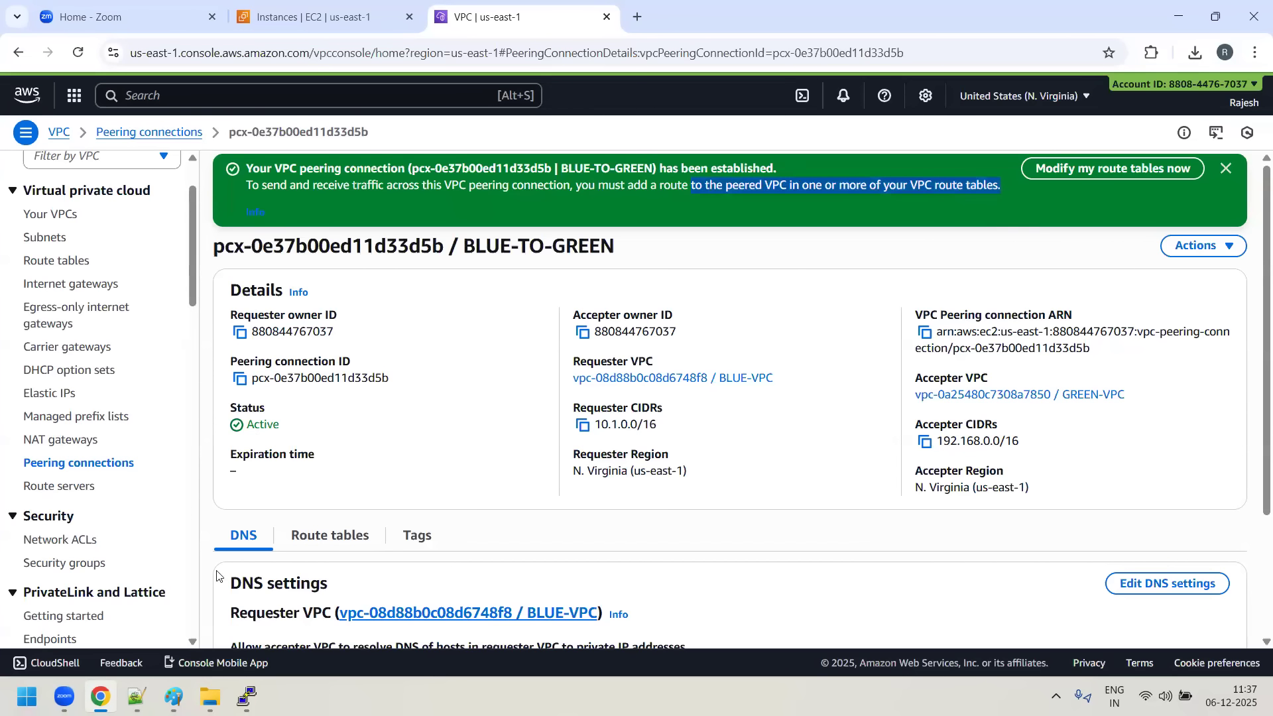
- Check the running pings in the 10.1.1.72 and 192.168.1.96 server terminals
{"action": "left_click", "coordinate": [247, 696]}
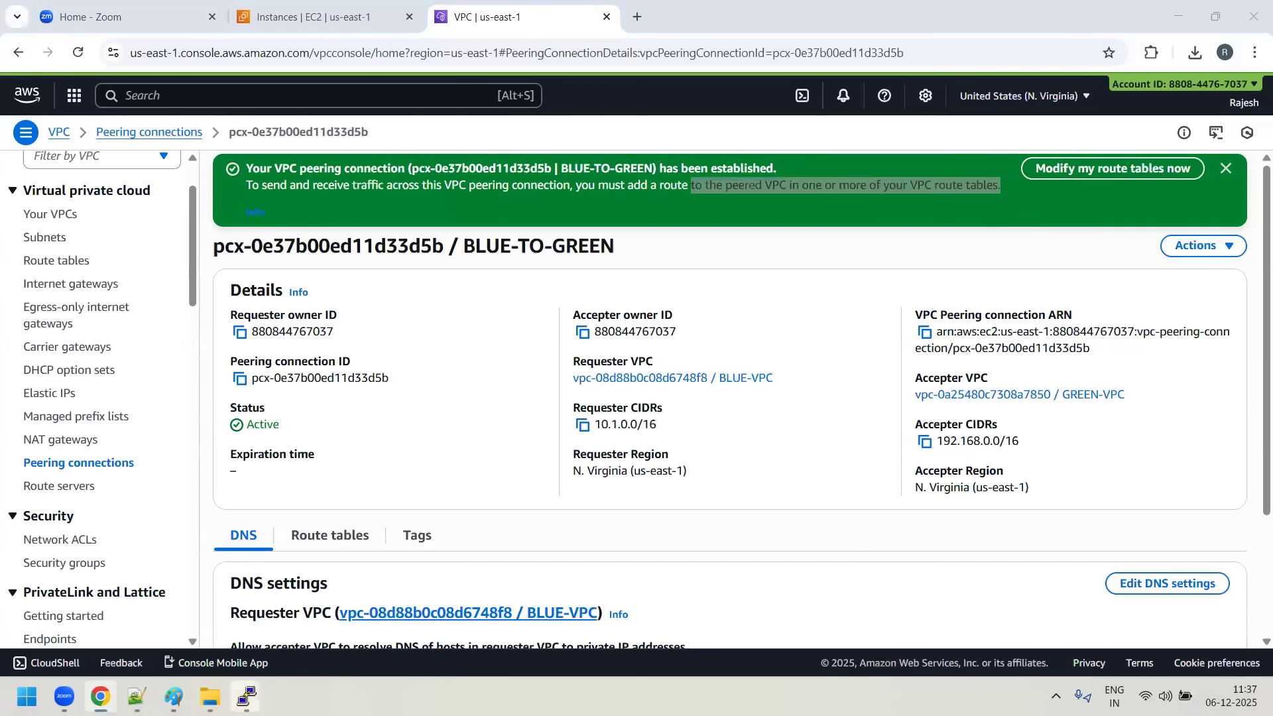
{"action": "left_click", "coordinate": [77, 618]}
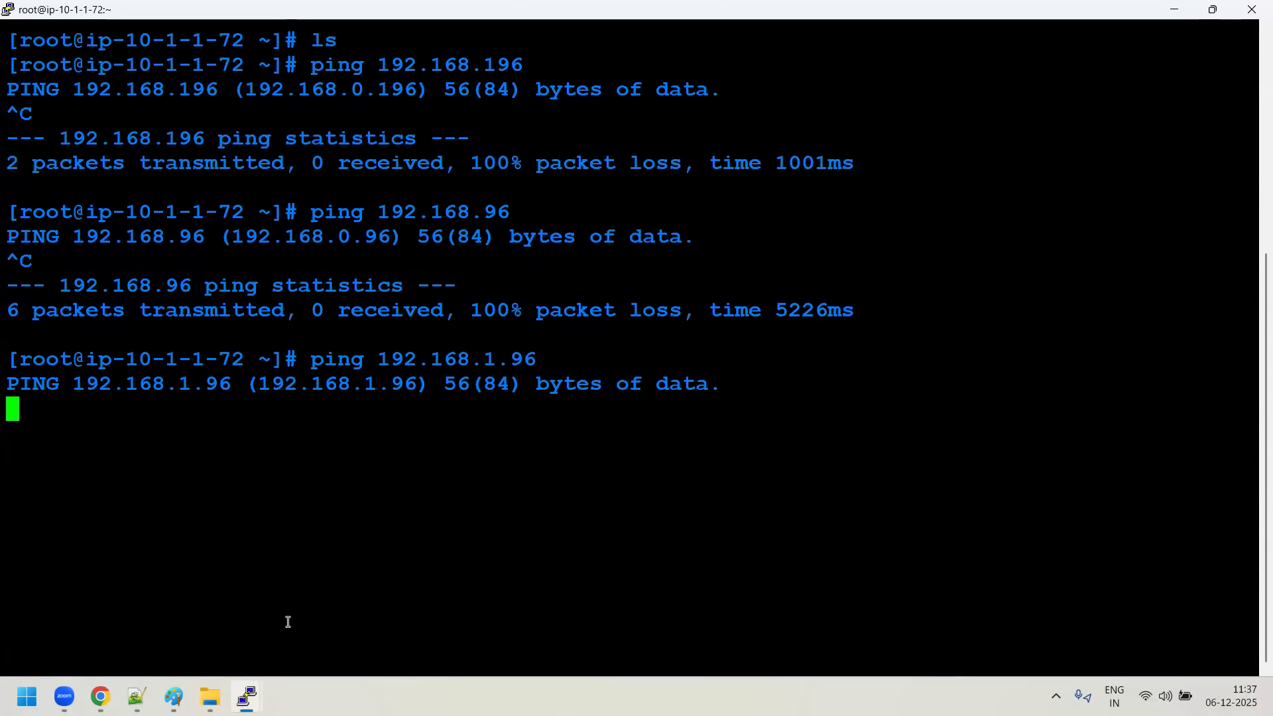
{"action": "left_click", "coordinate": [247, 696]}
{"action": "left_click", "coordinate": [459, 613]}
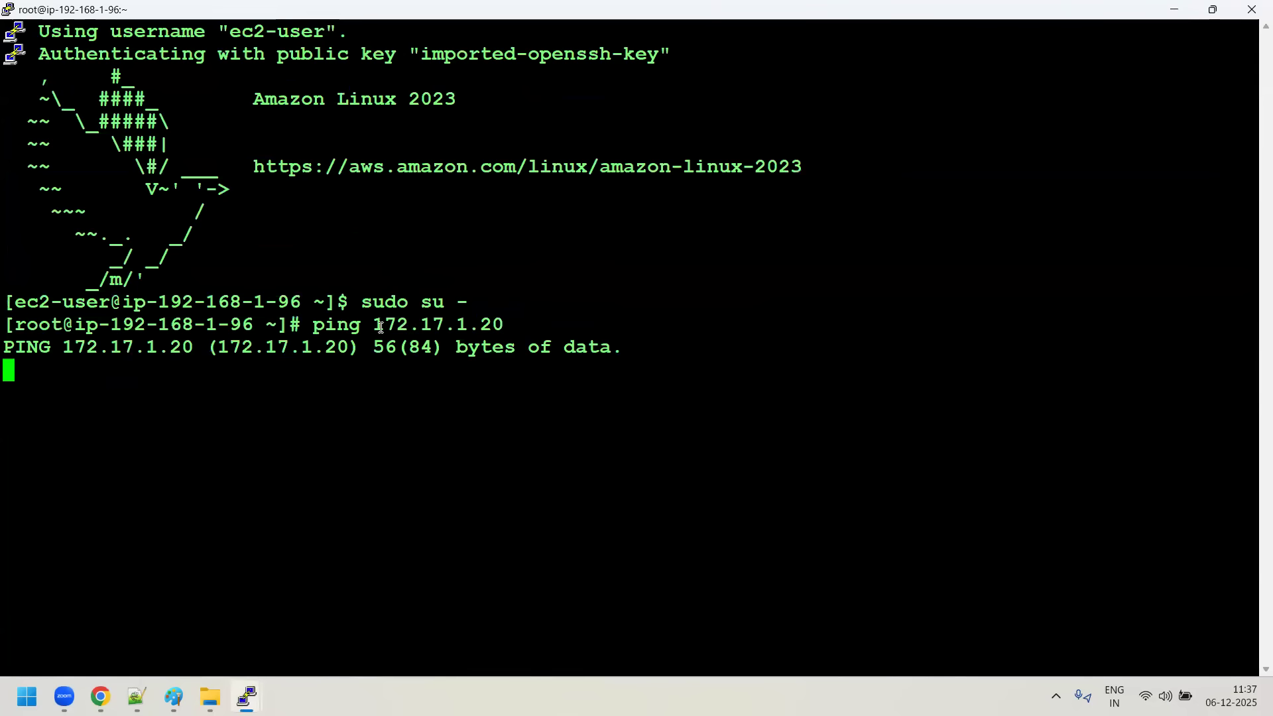
{"action": "left_click", "coordinate": [248, 690]}
{"action": "left_click", "coordinate": [86, 611]}
- Return to the peering connection details in Chrome and bring up the Paint diagram of the US-EAST-1 servers
{"action": "left_click", "coordinate": [101, 696]}
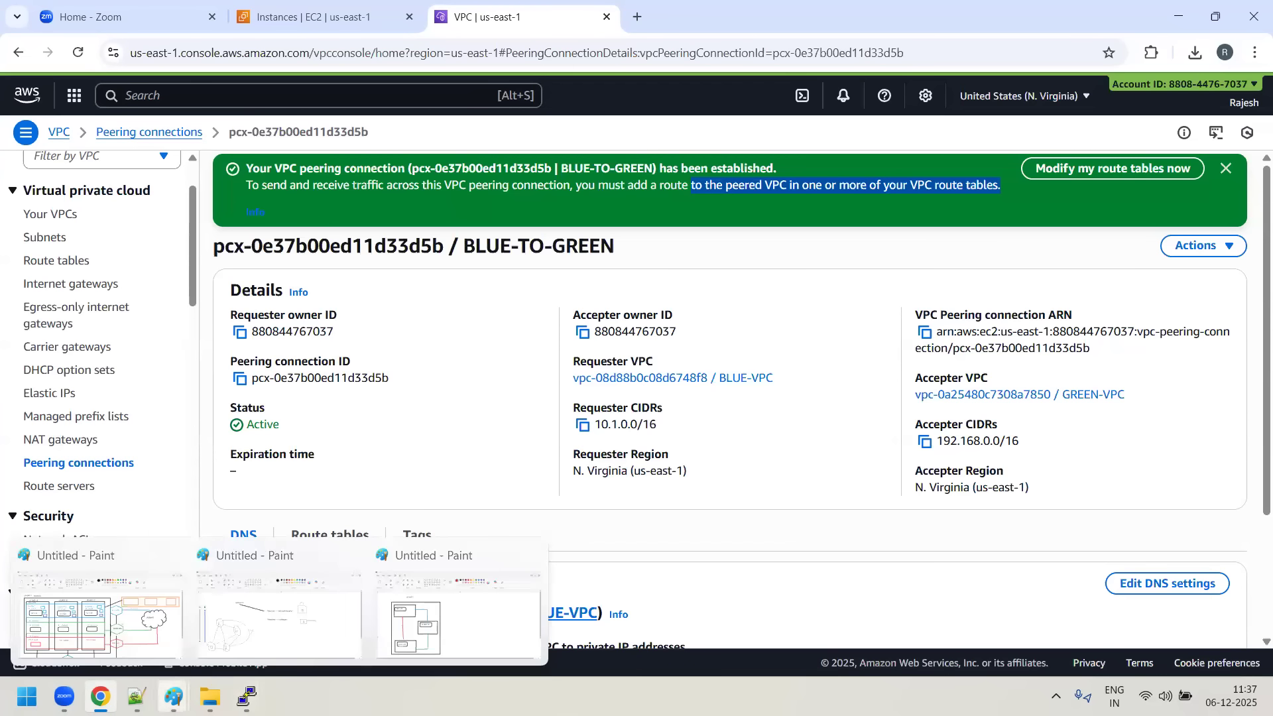
{"action": "left_click", "coordinate": [174, 696]}
{"action": "left_click", "coordinate": [500, 618]}
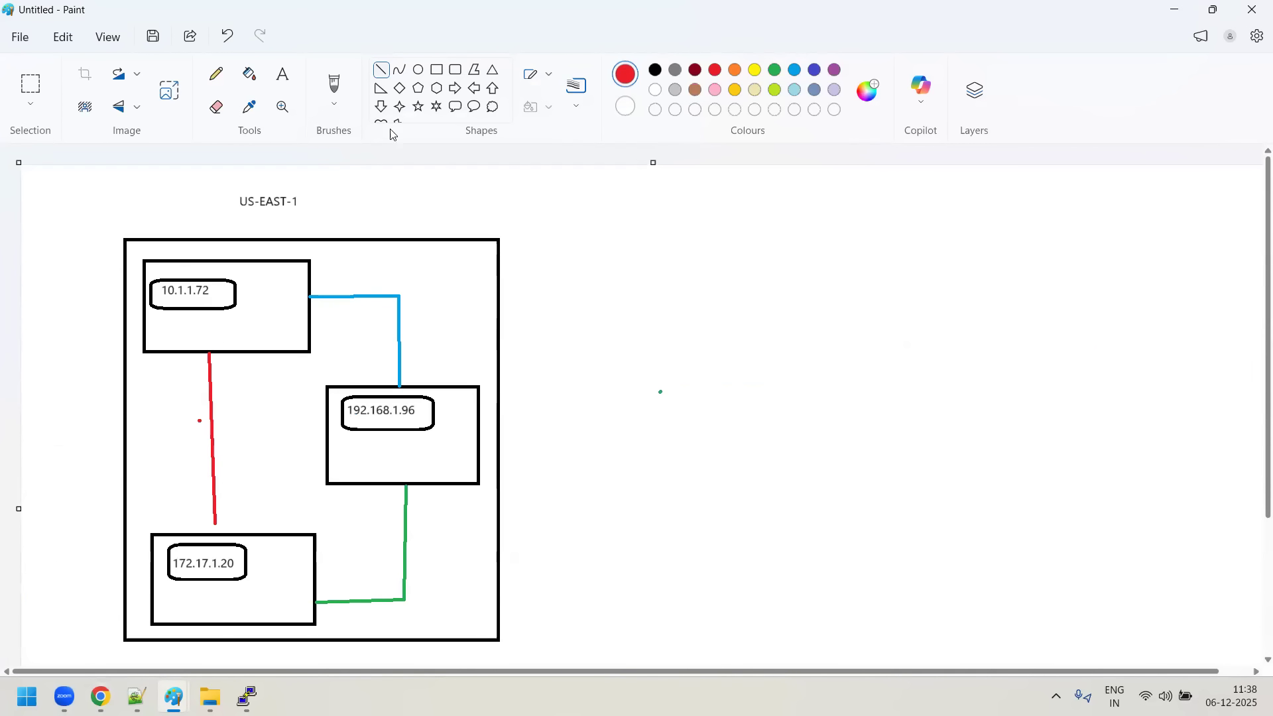
- Sketch two curved red pencil lines between the 10.1.1.72 and 192.168.1.96 servers, one for each traffic direction
{"action": "left_click", "coordinate": [216, 77]}
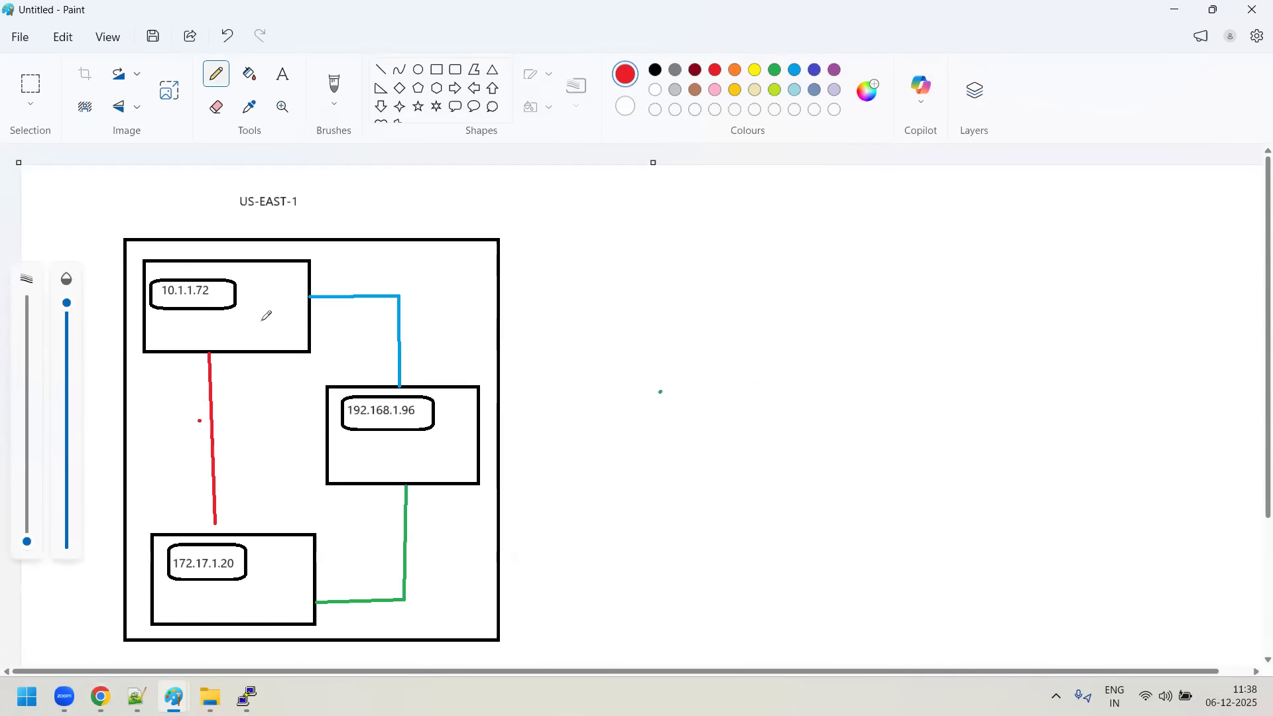
{"action": "mouse_move", "coordinate": [250, 310]}
{"action": "left_mouse_down"}
{"action": "mouse_move", "coordinate": [363, 376]}
{"action": "mouse_move", "coordinate": [364, 405]}
{"action": "left_mouse_up"}
{"action": "mouse_move", "coordinate": [447, 430]}
{"action": "left_mouse_down"}
{"action": "mouse_move", "coordinate": [427, 358]}
{"action": "mouse_move", "coordinate": [318, 291]}
{"action": "mouse_move", "coordinate": [270, 279]}
{"action": "left_mouse_up"}
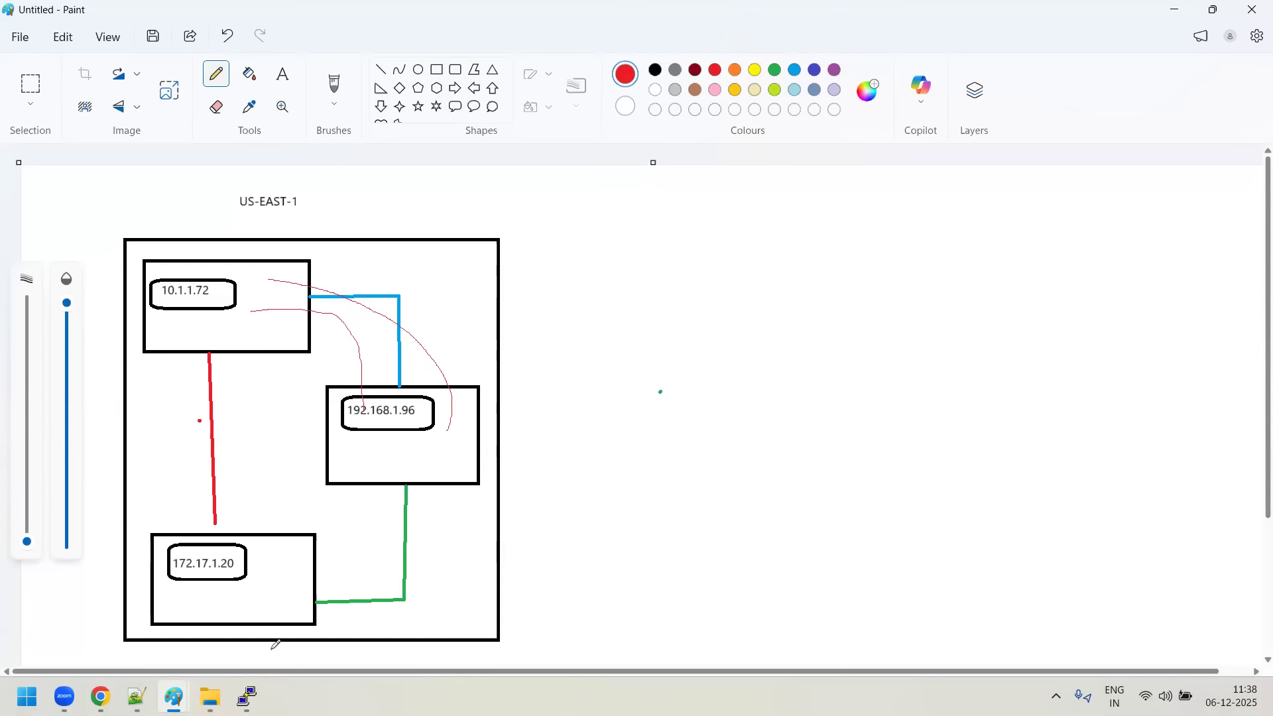
- Switch to Chrome, open the details of the requester BLUE-VPC, and copy its VPC ID
{"action": "left_click", "coordinate": [100, 697]}
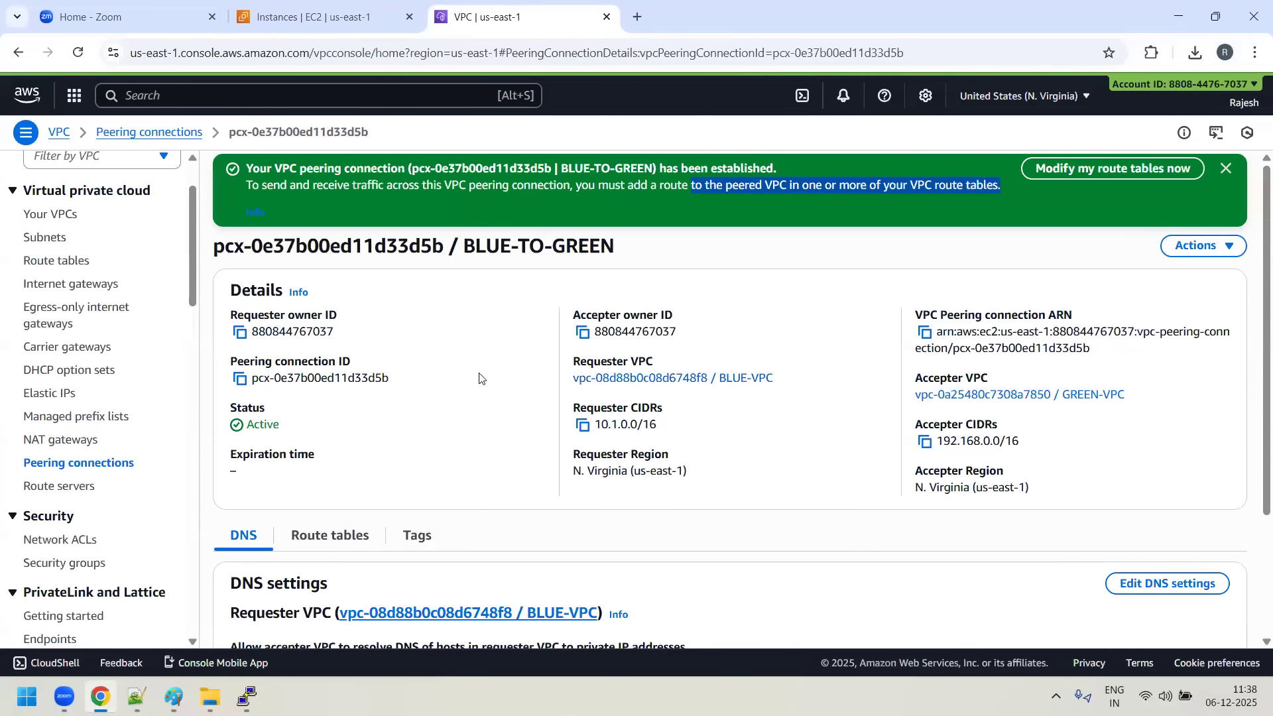
{"action": "left_click", "coordinate": [756, 379]}
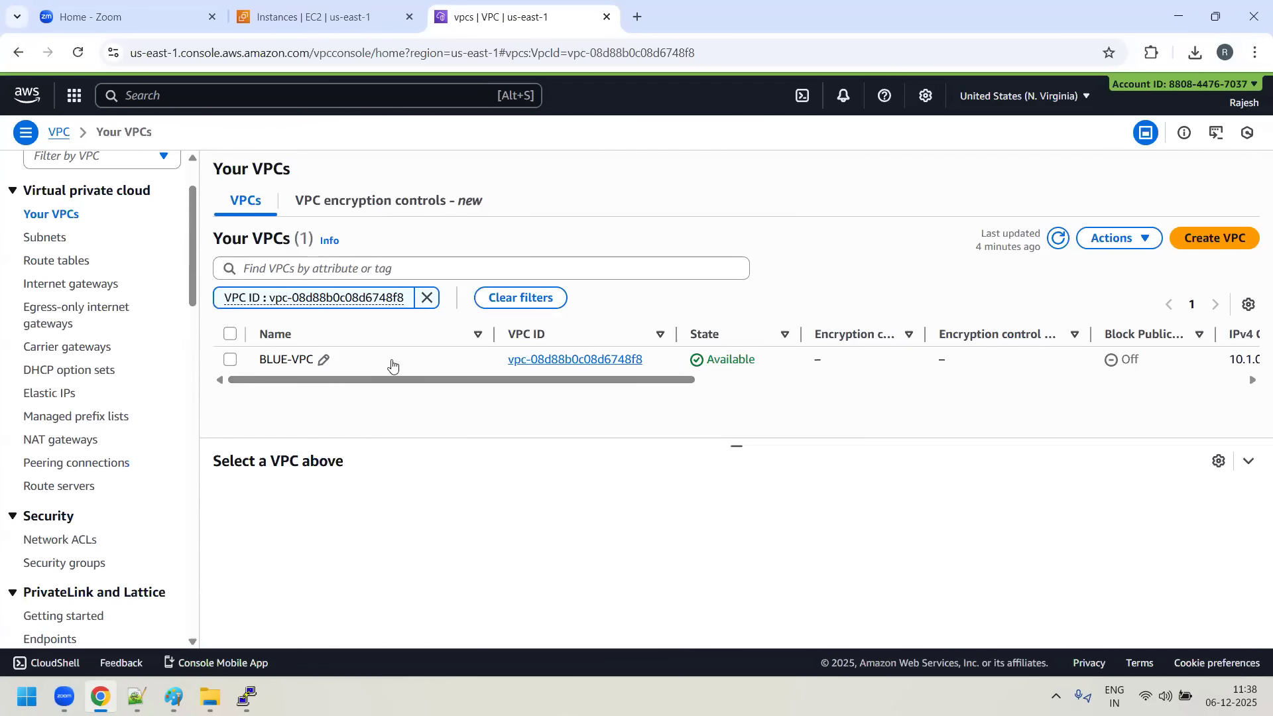
{"action": "left_click", "coordinate": [595, 362]}
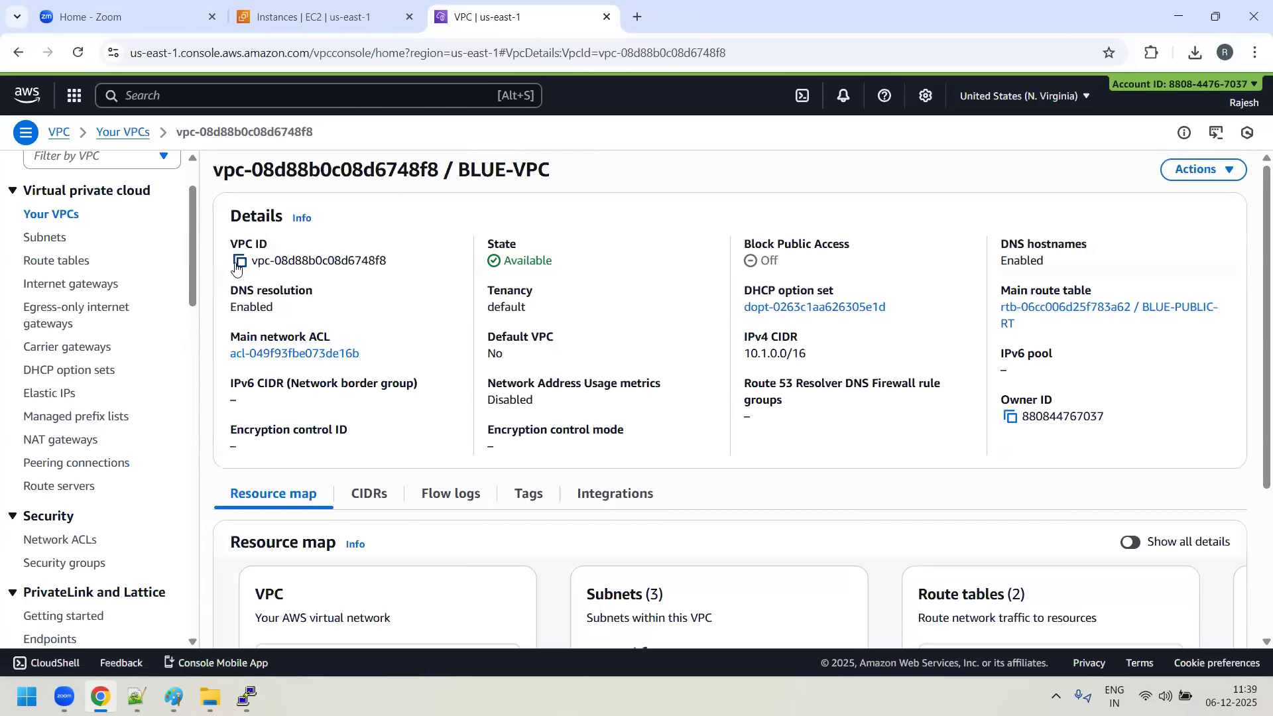
{"action": "left_click", "coordinate": [239, 263]}
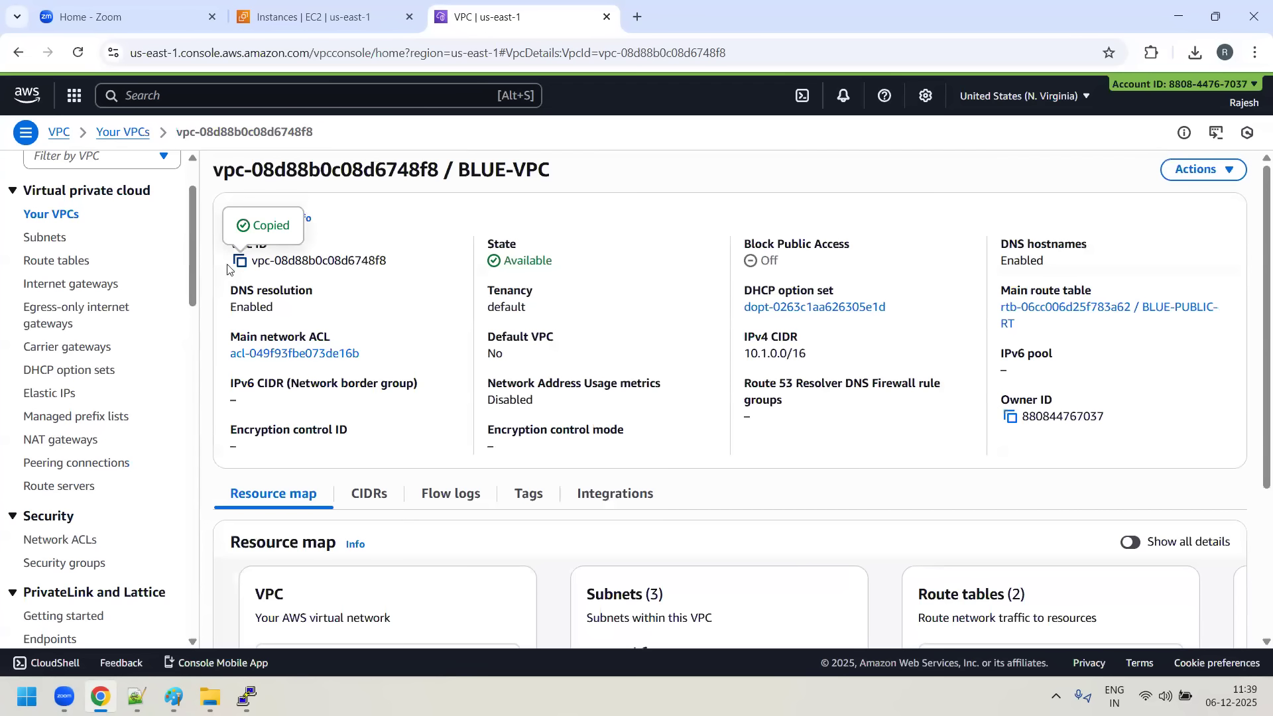
- Filter the route tables by the copied BLUE-VPC ID instead of the existing filter and open BLUE-PUBLIC-RT
{"action": "left_click", "coordinate": [48, 263]}
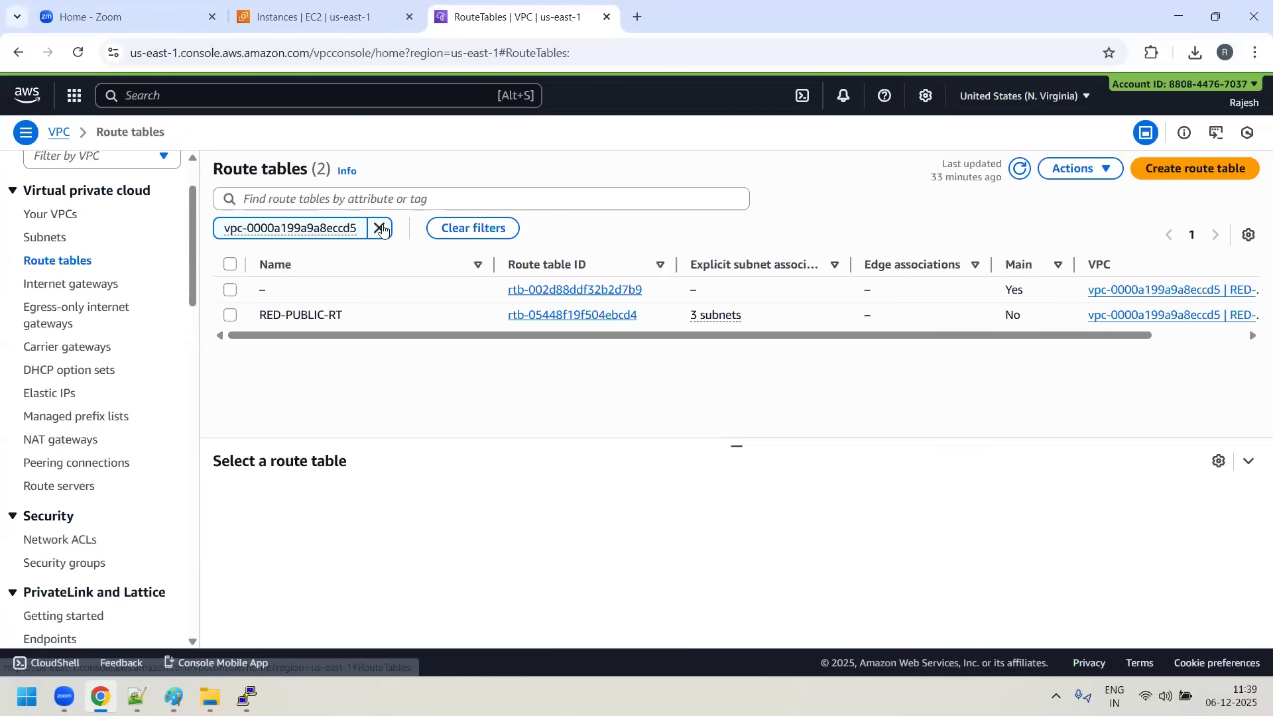
{"action": "left_click", "coordinate": [381, 227]}
{"action": "left_click", "coordinate": [352, 199]}
{"action": "key", "text": "ctrl+v"}
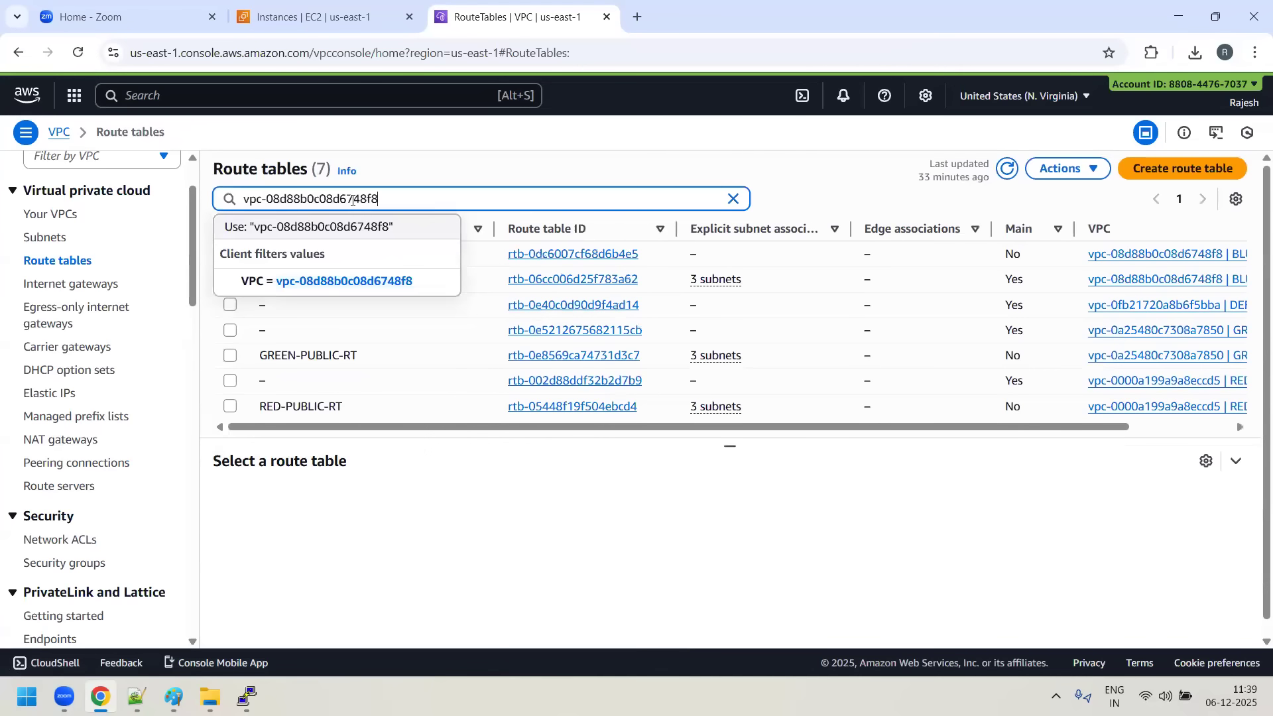
{"action": "key", "text": "Return"}
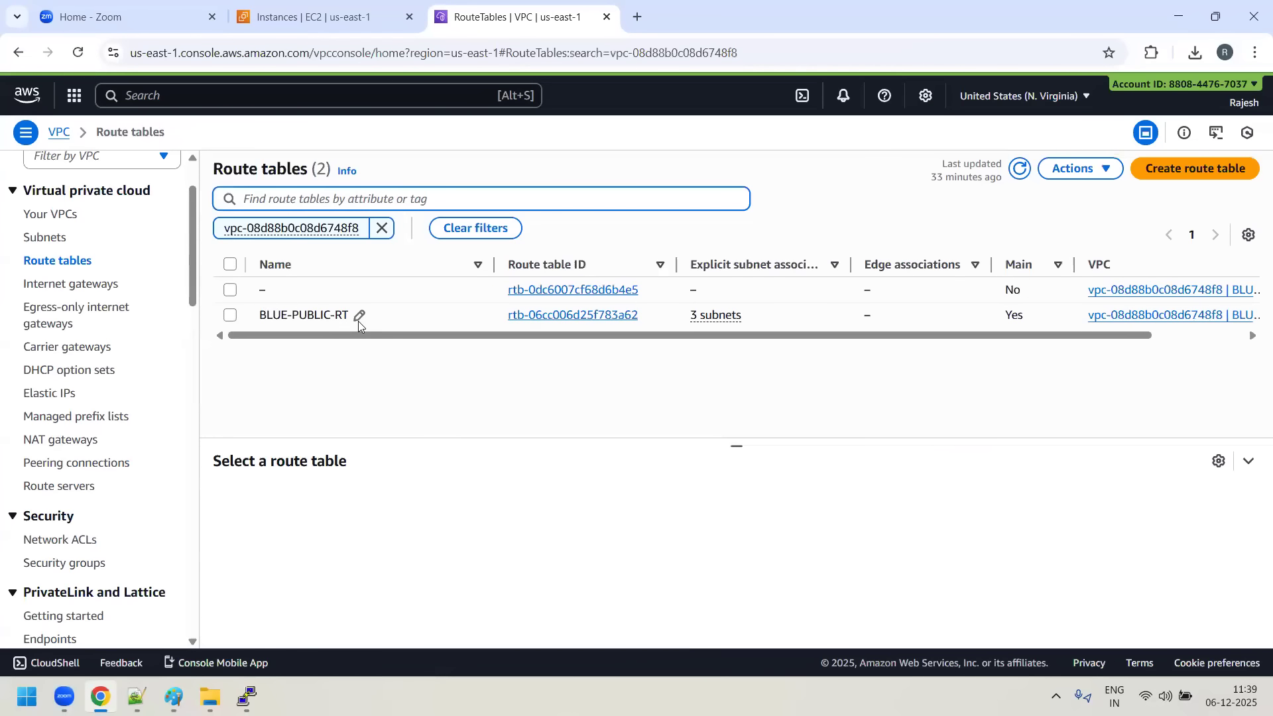
{"action": "left_click", "coordinate": [544, 316]}
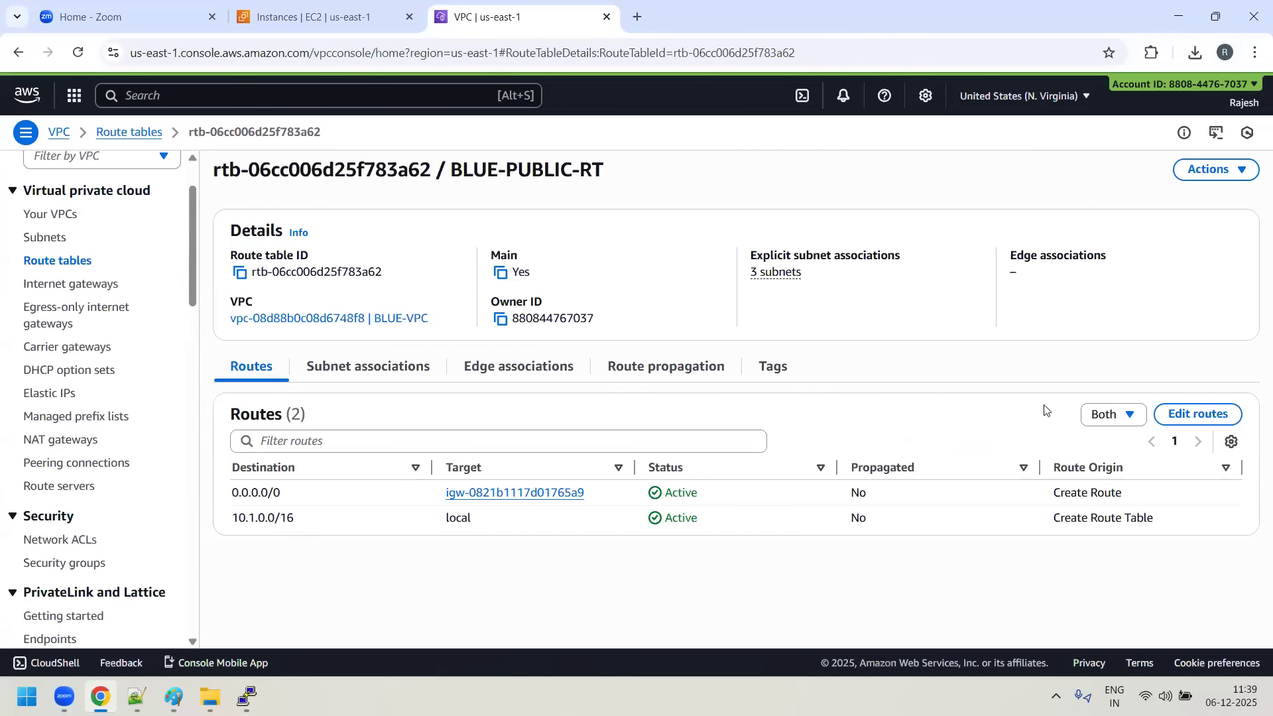
- Add a route to BLUE-PUBLIC-RT with the destination 192.168.0.0/16
{"action": "left_click", "coordinate": [1197, 414]}
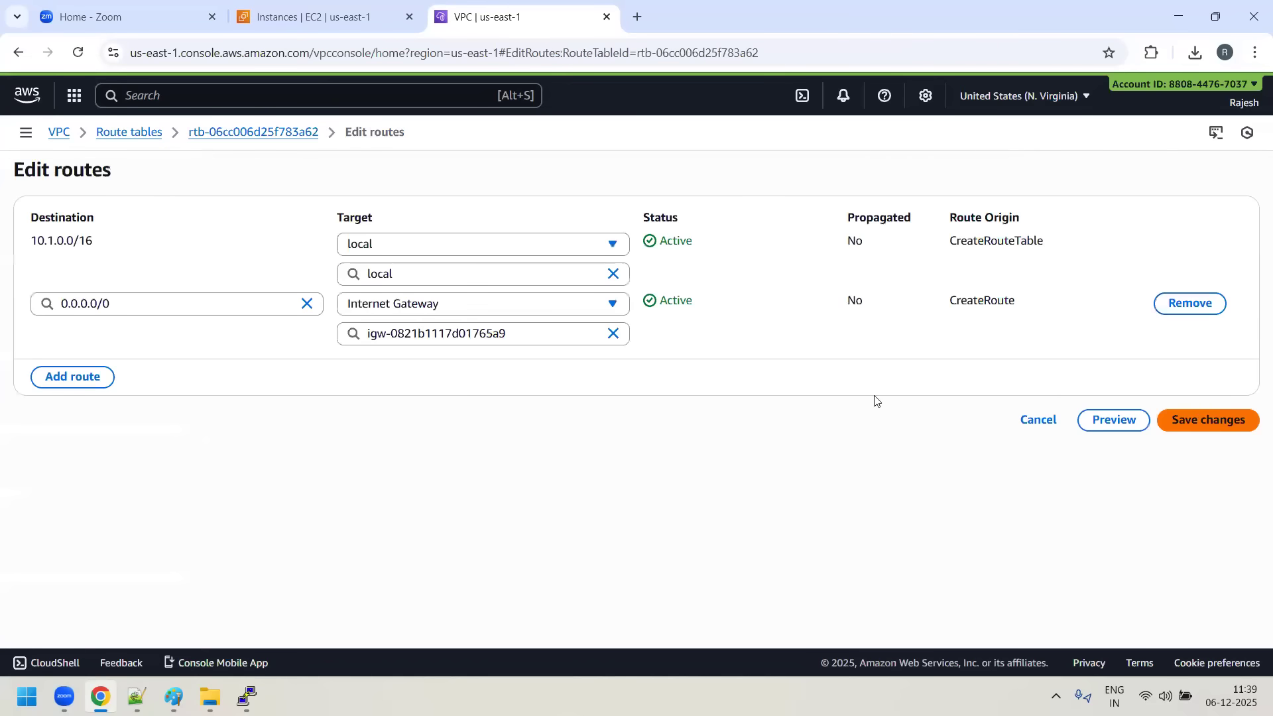
{"action": "left_click", "coordinate": [73, 380]}
{"action": "left_click", "coordinate": [79, 368]}
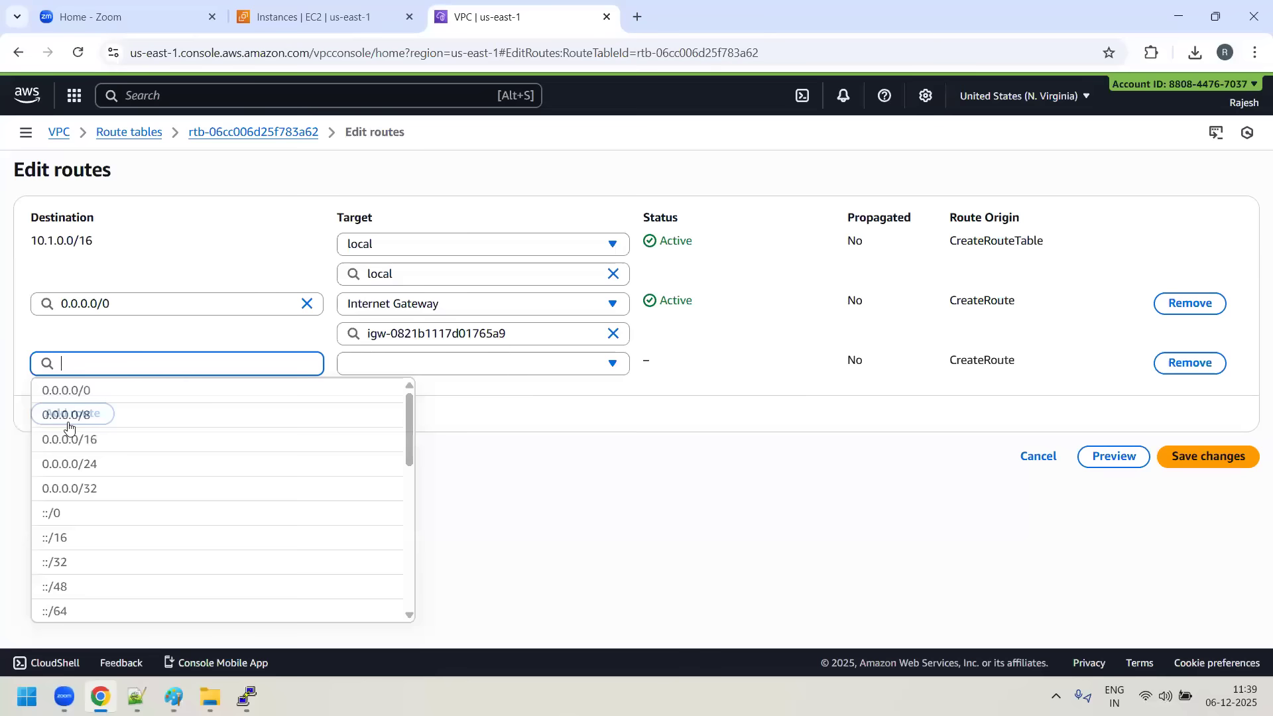
{"action": "type", "text": "192"}
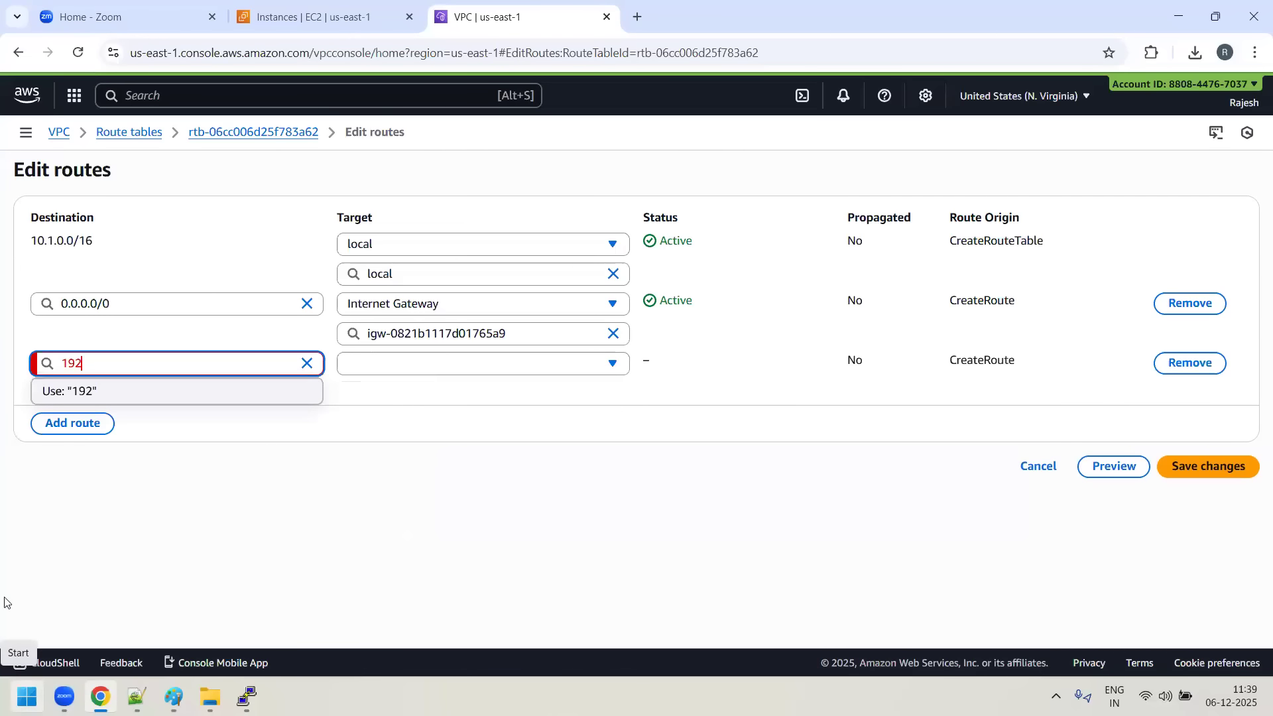
{"action": "type", "text": ".168.0.0"}
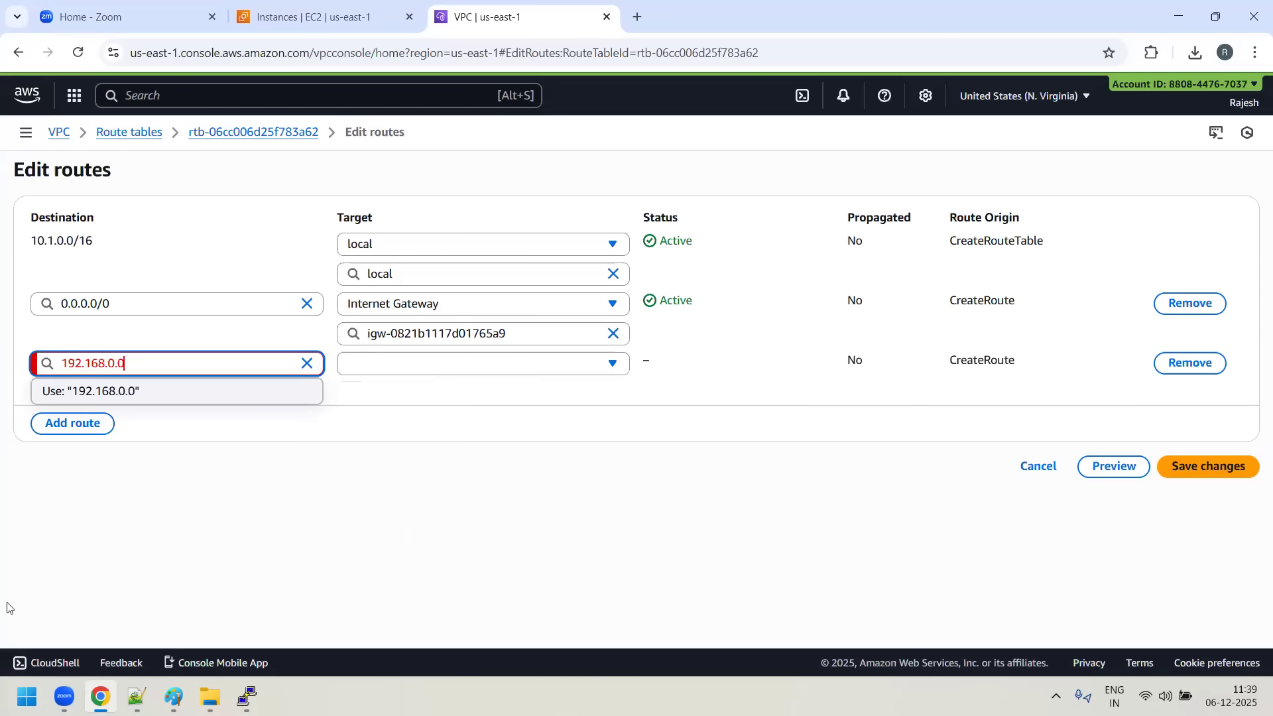
{"action": "type", "text": "/16"}
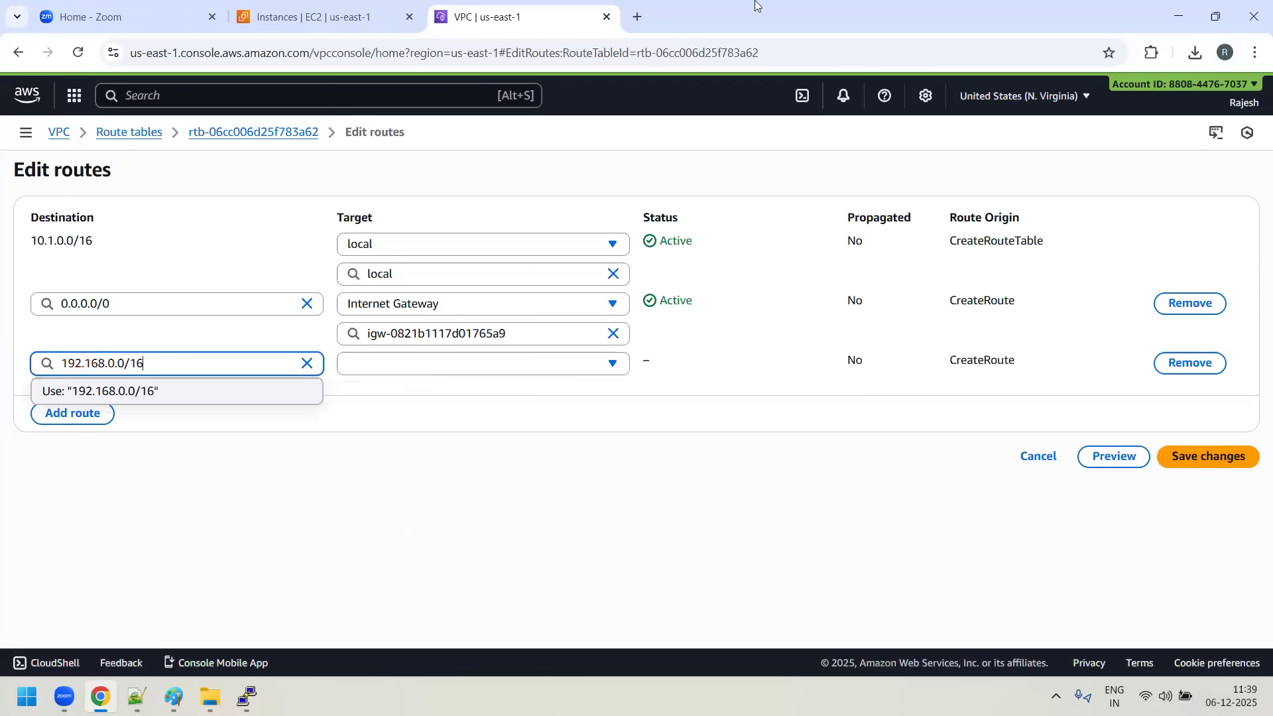
{"action": "left_click", "coordinate": [593, 512]}
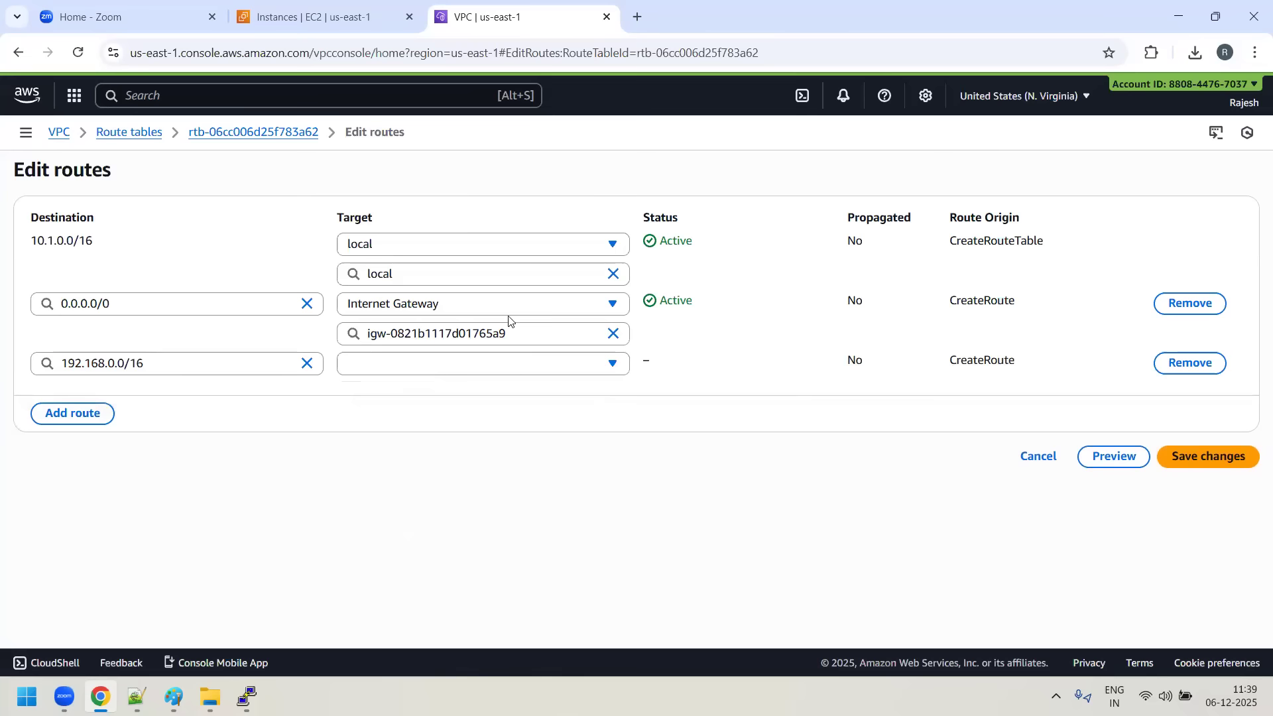
- Target the 192.168.0.0/16 route at the BLUE-TO-GREEN peering connection and save the route changes
{"action": "left_click", "coordinate": [628, 367]}
{"action": "scroll", "coordinate": [511, 499], "scroll_direction": "down", "scroll_amount": 3}
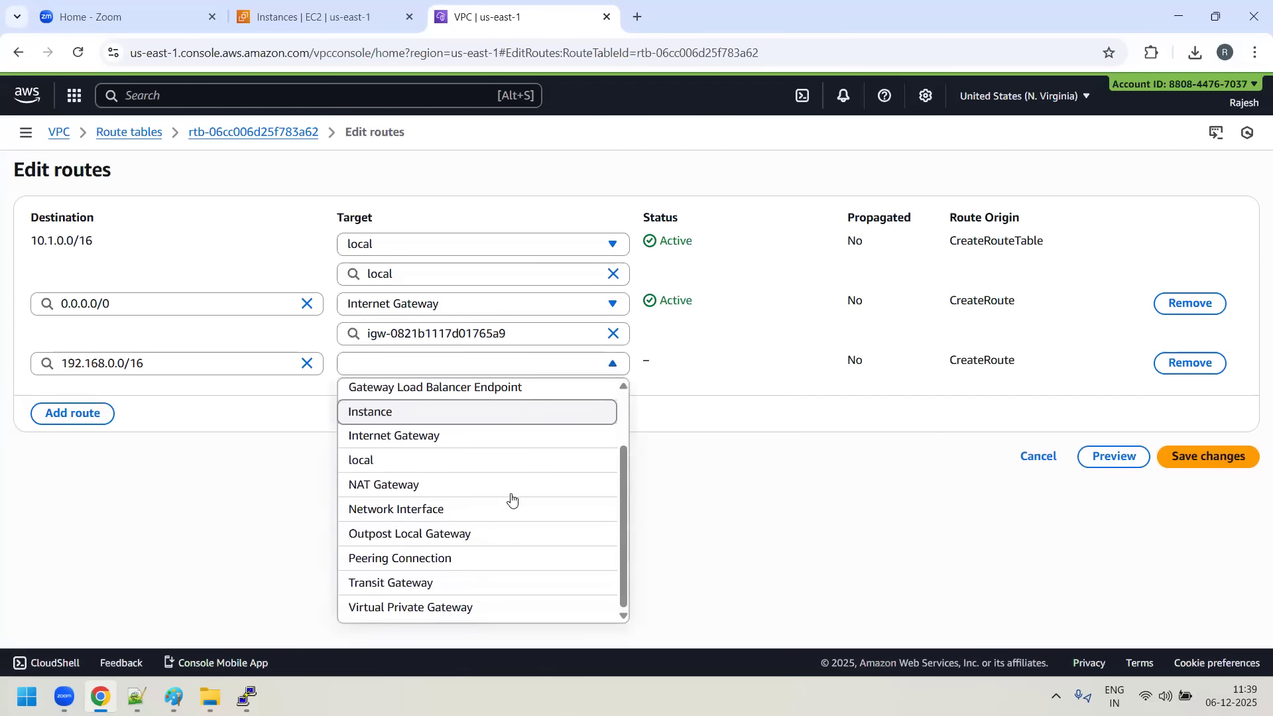
{"action": "left_click", "coordinate": [428, 561]}
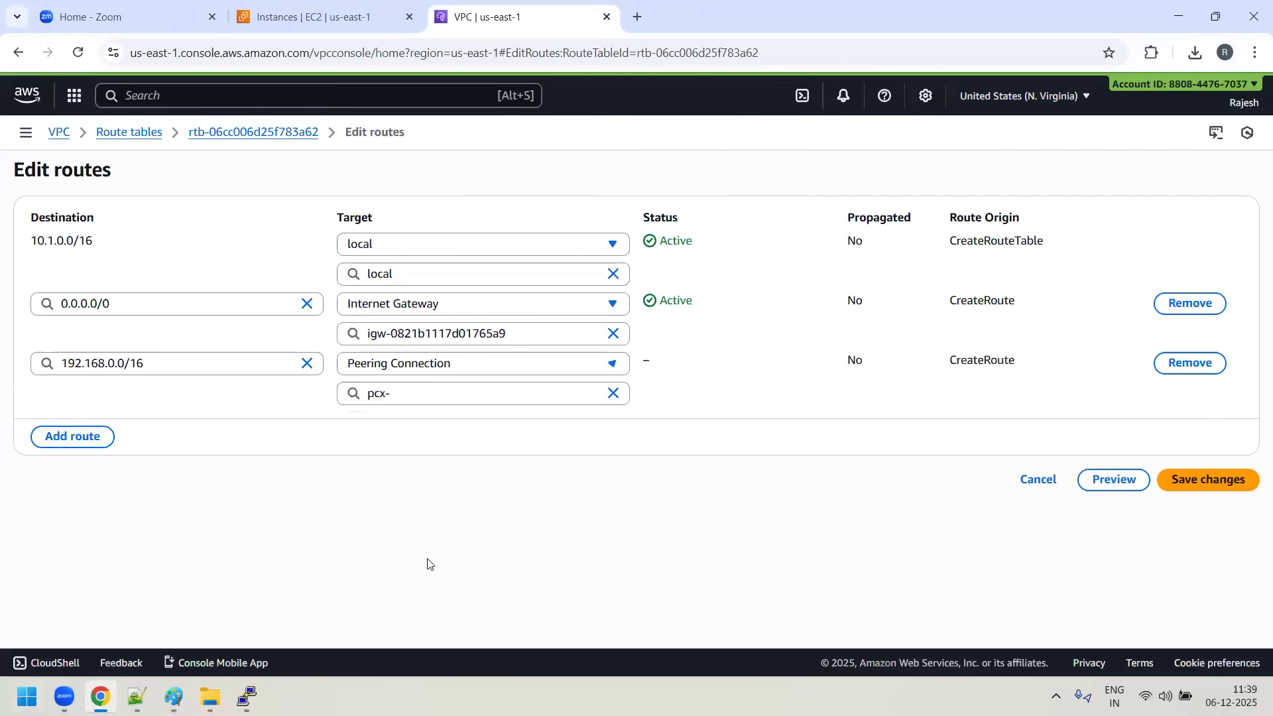
{"action": "left_click", "coordinate": [460, 397]}
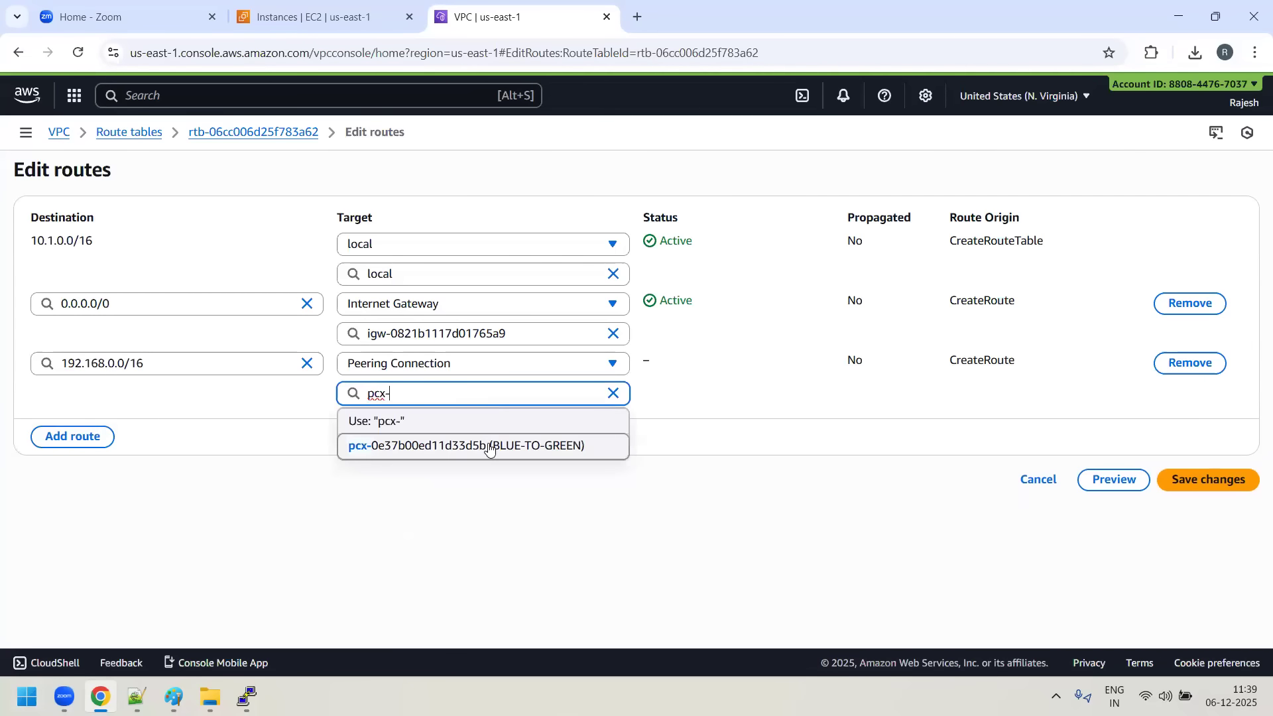
{"action": "left_click", "coordinate": [490, 445]}
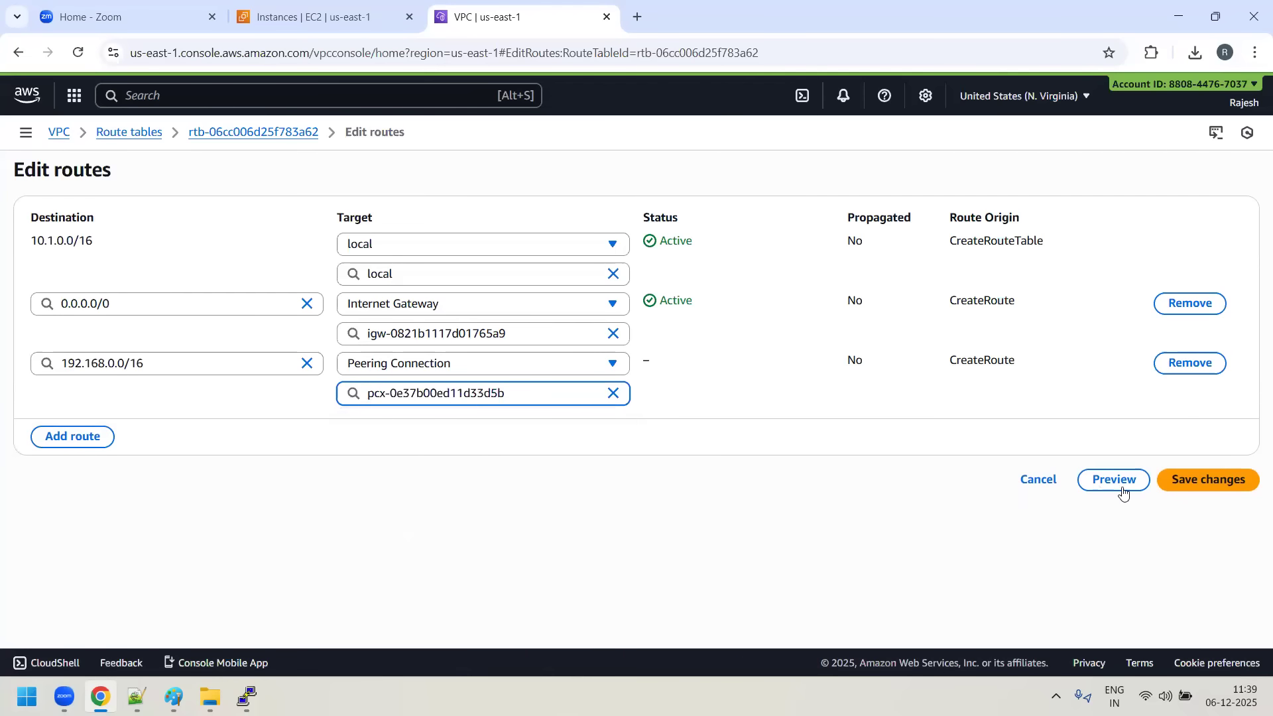
{"action": "left_click", "coordinate": [1242, 483]}
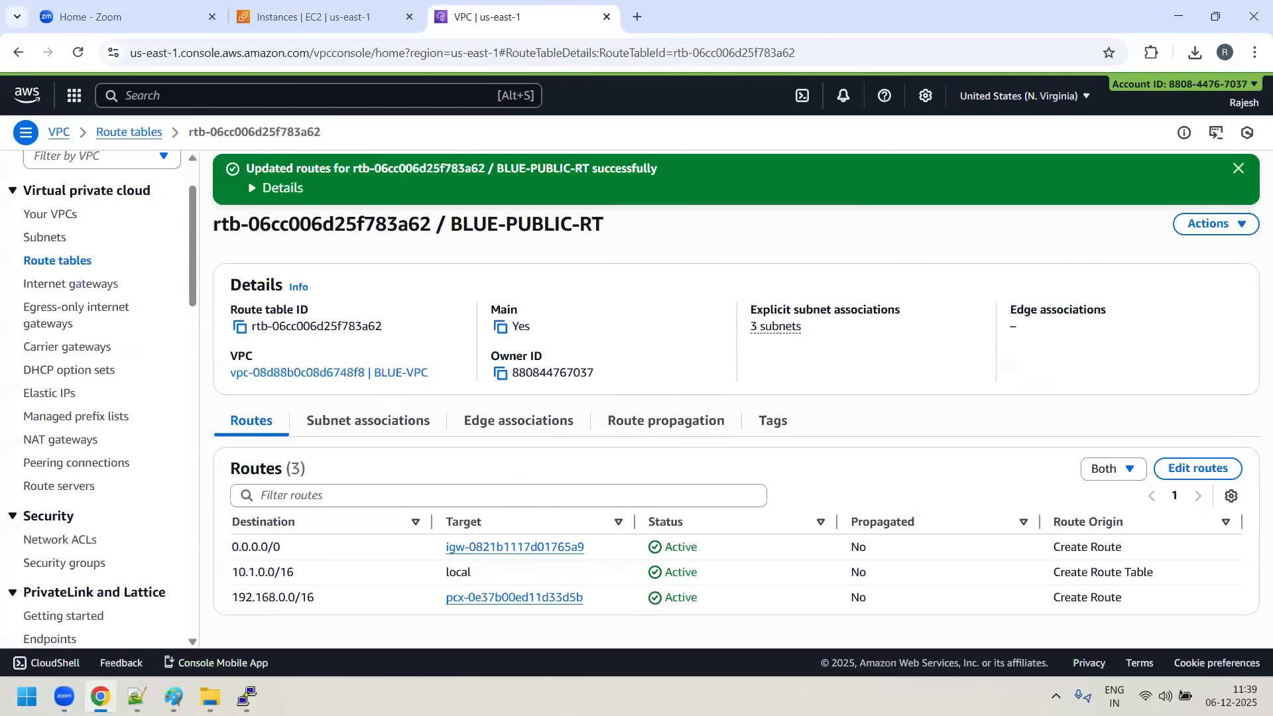
- Check the running ping to 192.168.1.96 in the 10.1.1.72 server terminal, inserting two blank lines below its output
{"action": "left_click", "coordinate": [162, 645]}
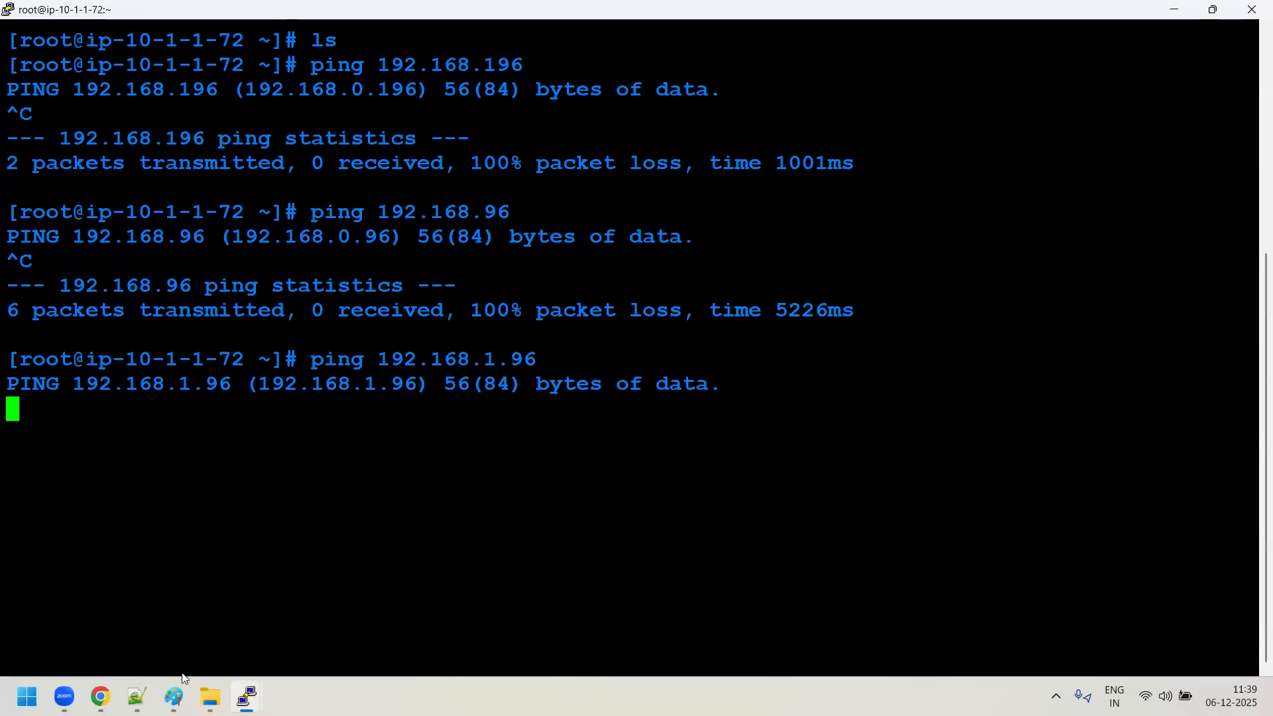
{"action": "key", "text": "Return"}
{"action": "key", "text": "Return"}
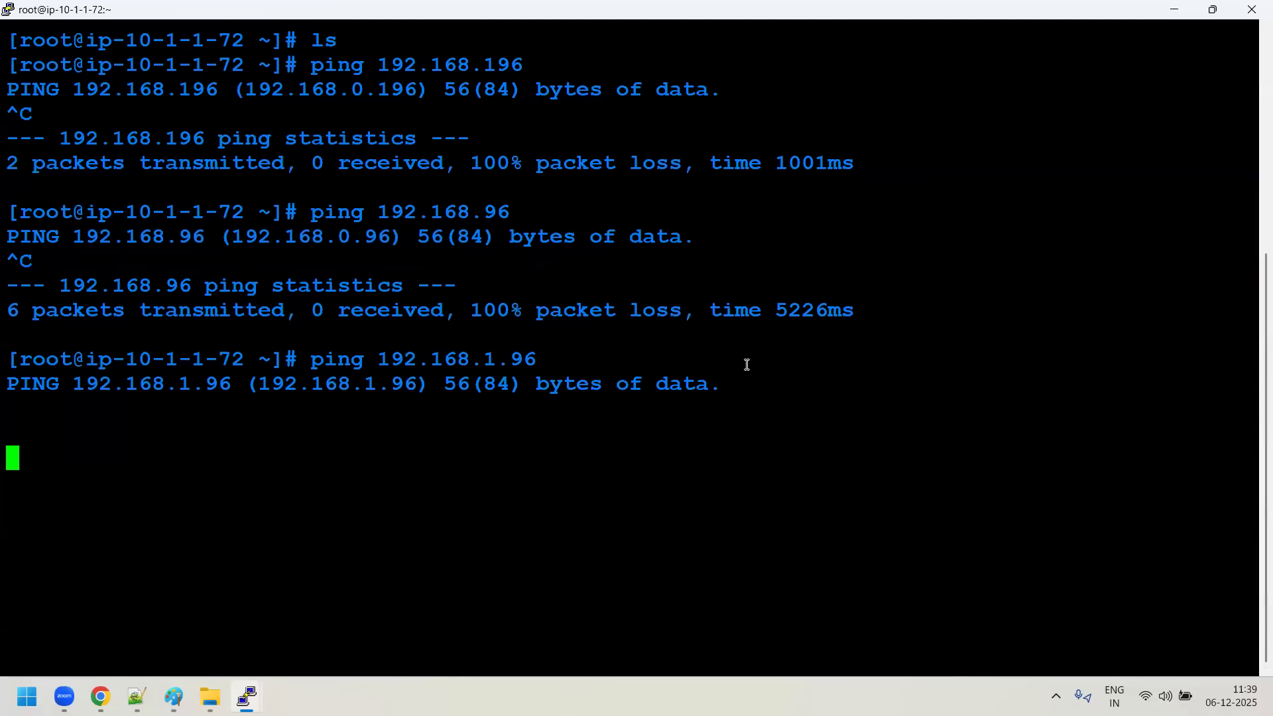
- In the Paint diagram, add a red hexagon beside the 10.1.1.72 server's box and trace a pencil path through it to 192.168.1.96
{"action": "left_click", "coordinate": [173, 696]}
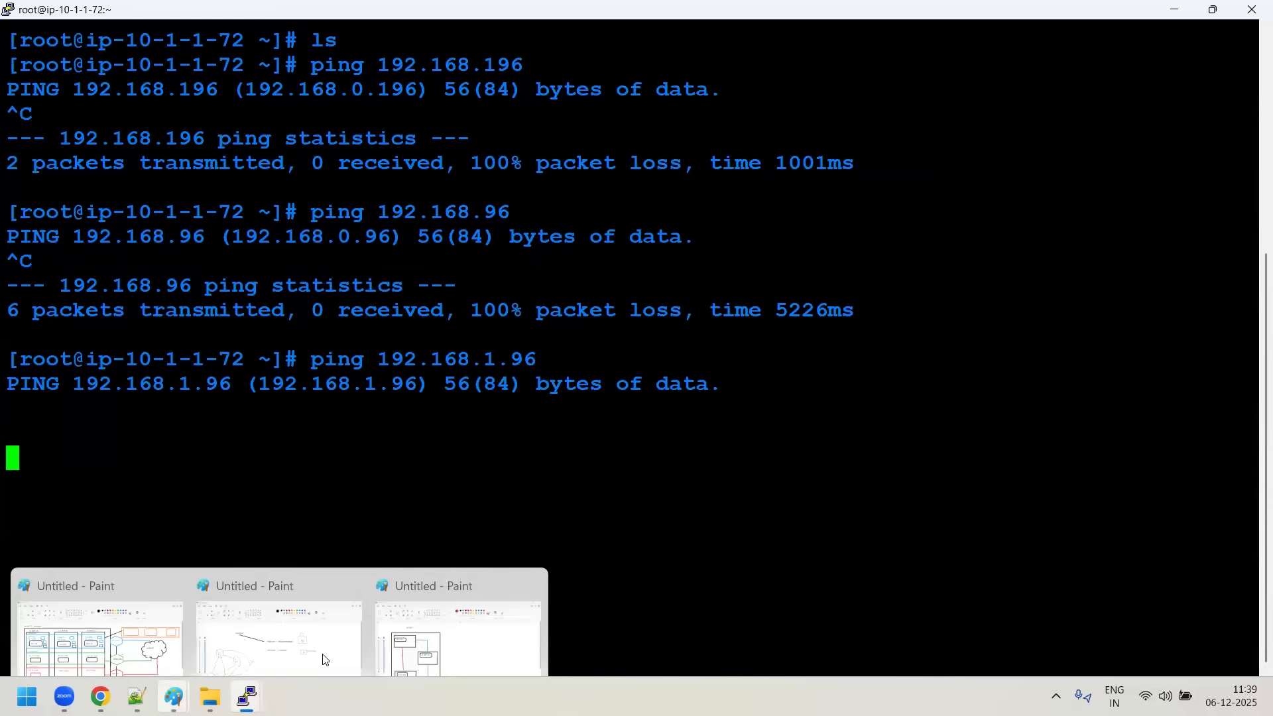
{"action": "left_click", "coordinate": [426, 632]}
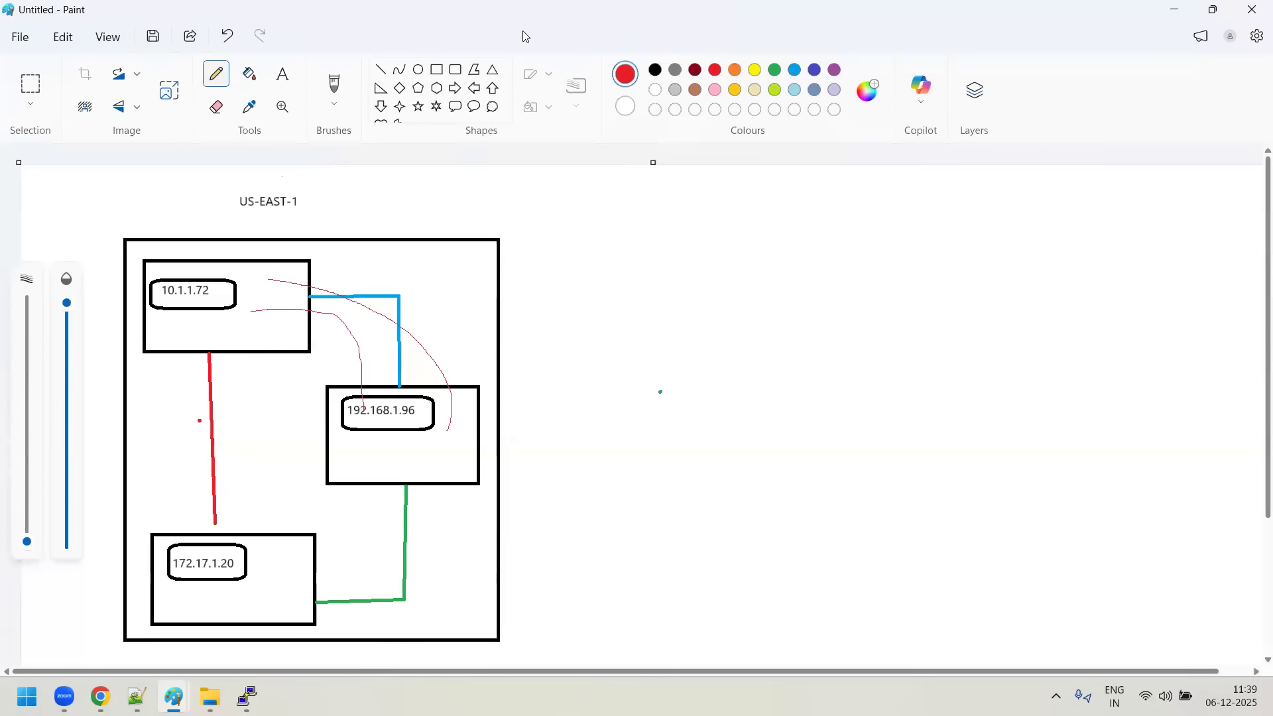
{"action": "left_click", "coordinate": [437, 87]}
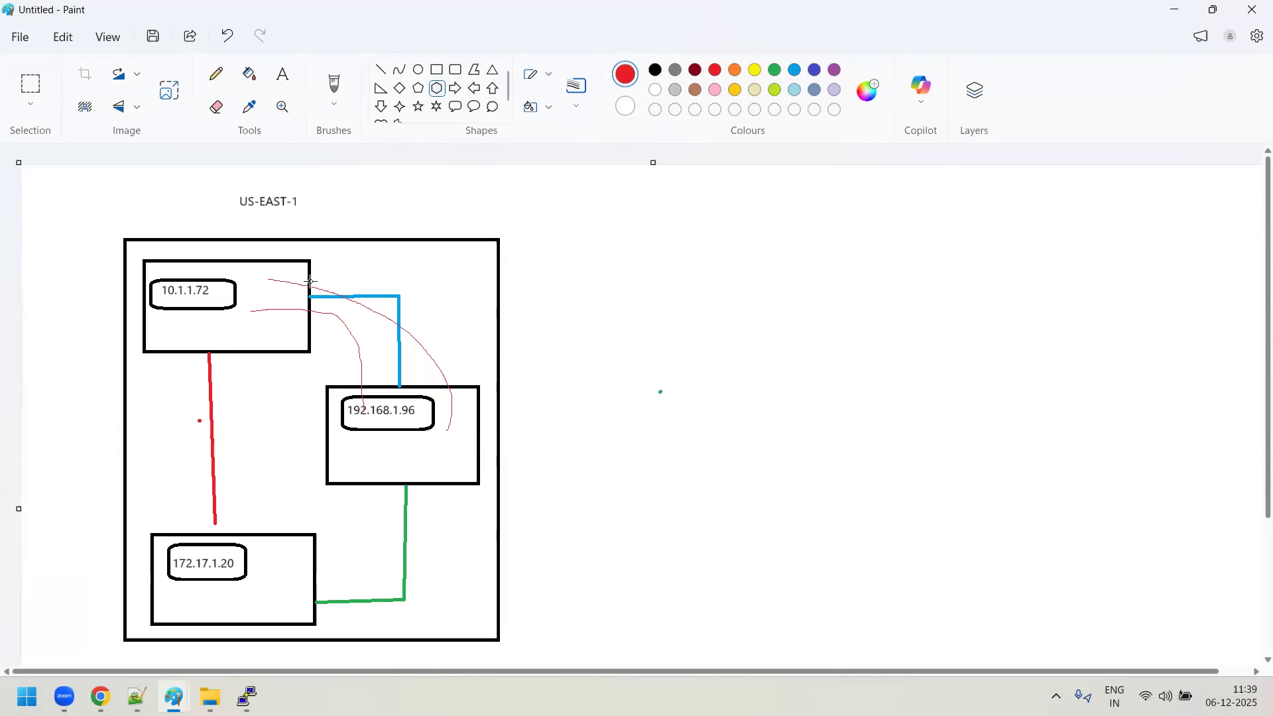
{"action": "left_click_drag", "start_coordinate": [311, 283], "coordinate": [363, 326]}
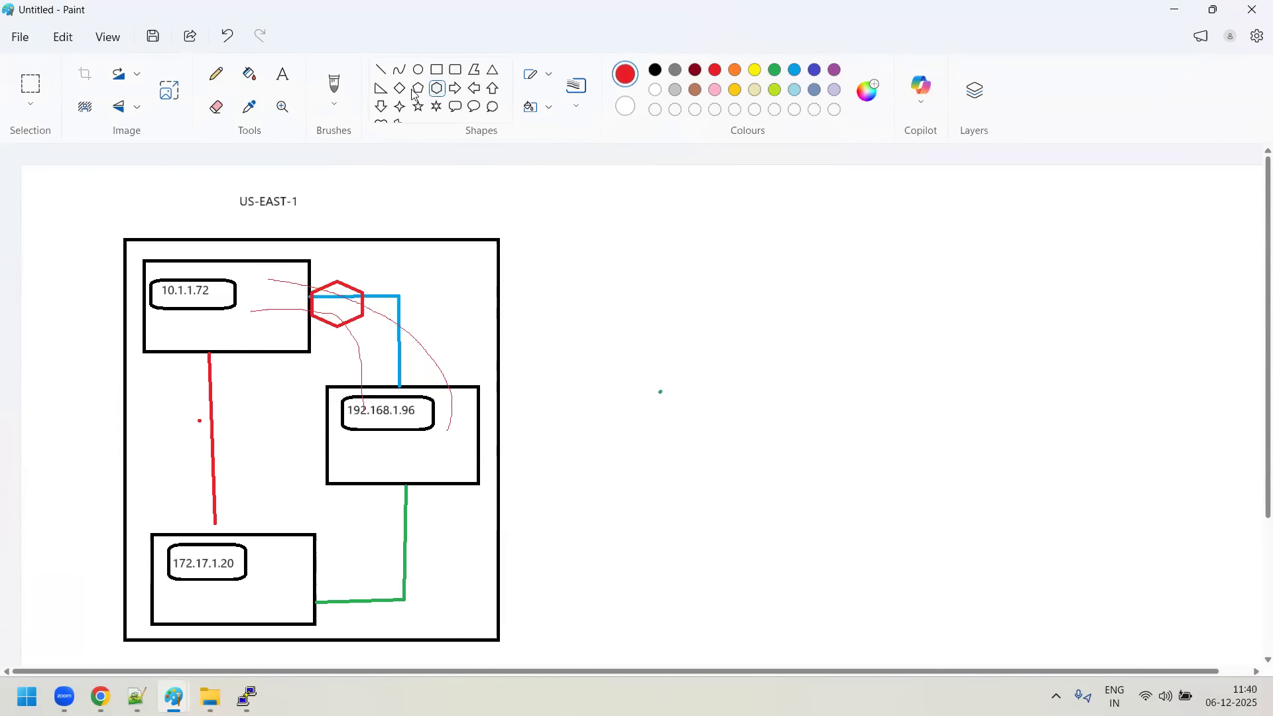
{"action": "left_click", "coordinate": [216, 74]}
{"action": "mouse_move", "coordinate": [230, 310]}
{"action": "left_mouse_down"}
{"action": "mouse_move", "coordinate": [300, 306]}
{"action": "mouse_move", "coordinate": [392, 391]}
{"action": "mouse_move", "coordinate": [386, 407]}
{"action": "left_mouse_up"}
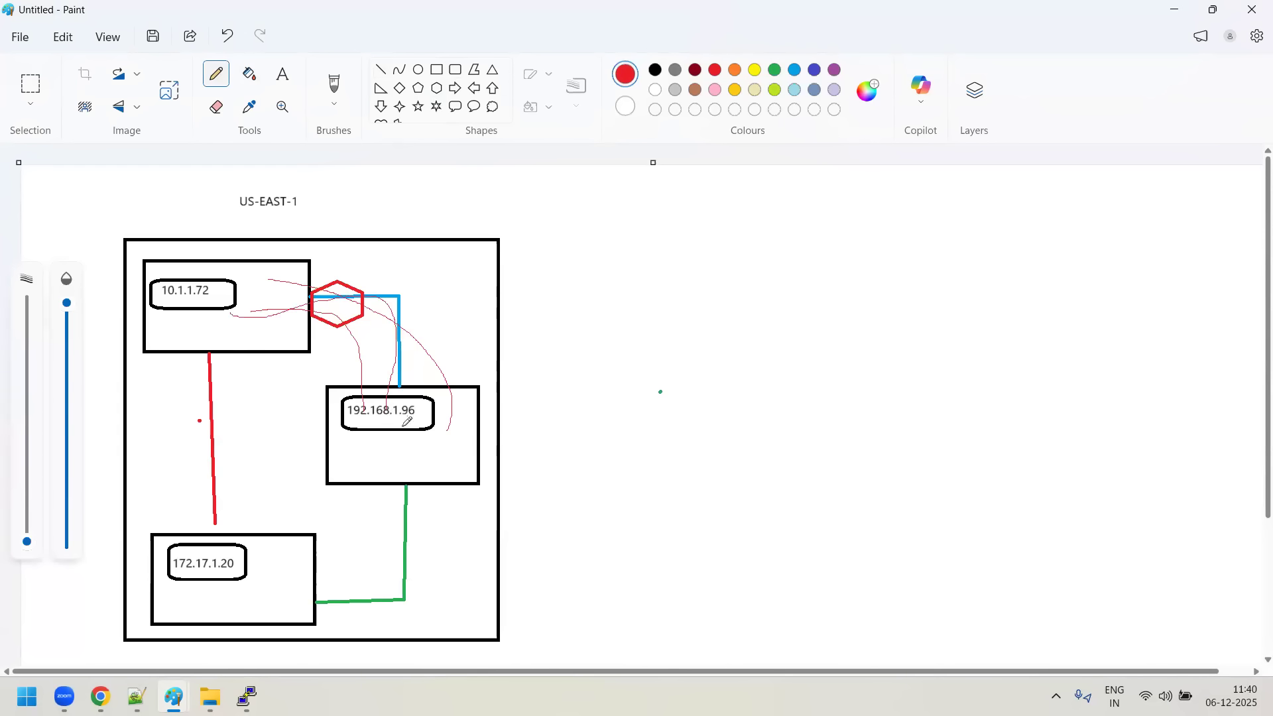
{"action": "left_click", "coordinate": [466, 406]}
- Add a green hexagon beside the 192.168.1.96 server's box and trace green pencil paths outward from that server and between the two boxes
{"action": "left_click", "coordinate": [436, 88]}
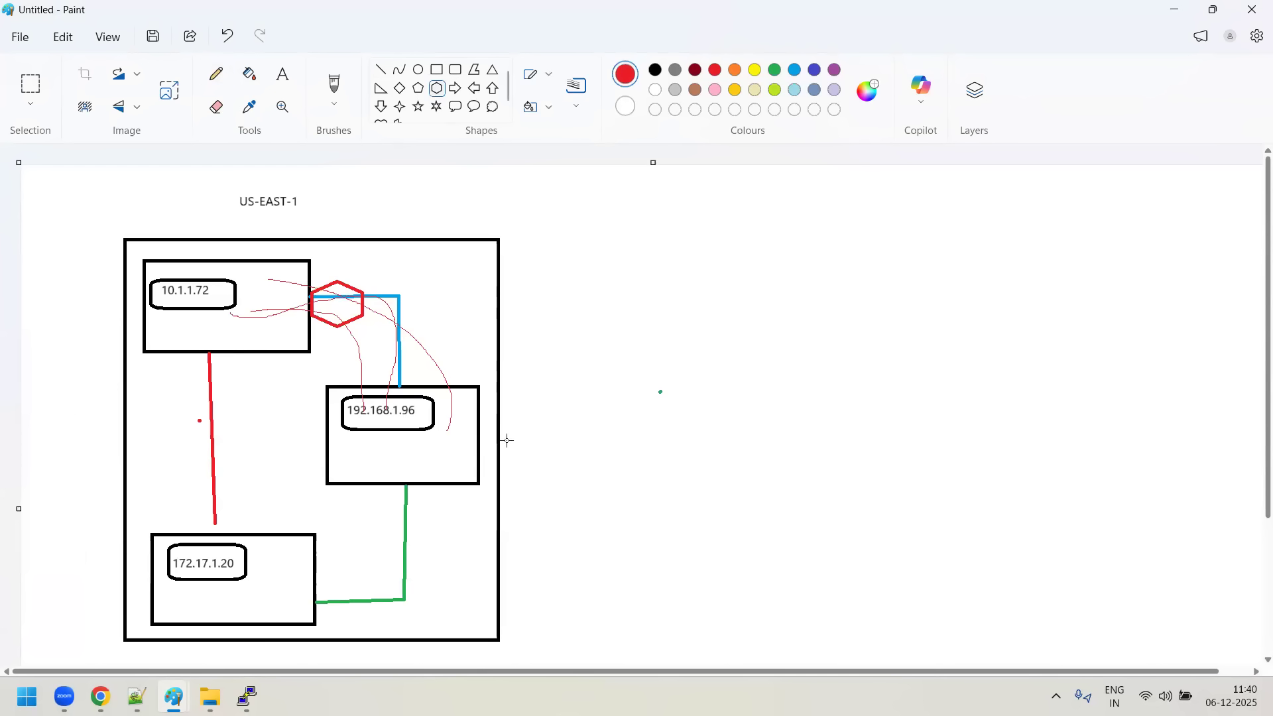
{"action": "left_click", "coordinate": [774, 70]}
{"action": "left_click_drag", "start_coordinate": [477, 406], "coordinate": [544, 449]}
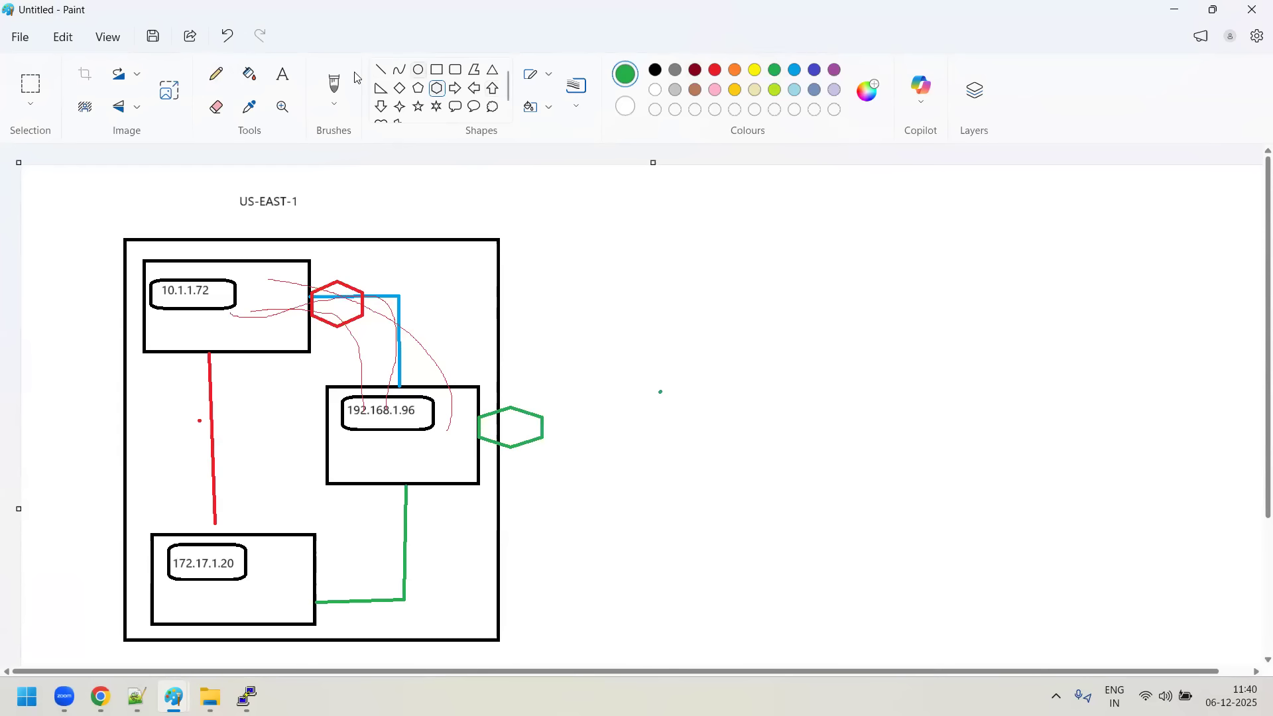
{"action": "left_click", "coordinate": [215, 74]}
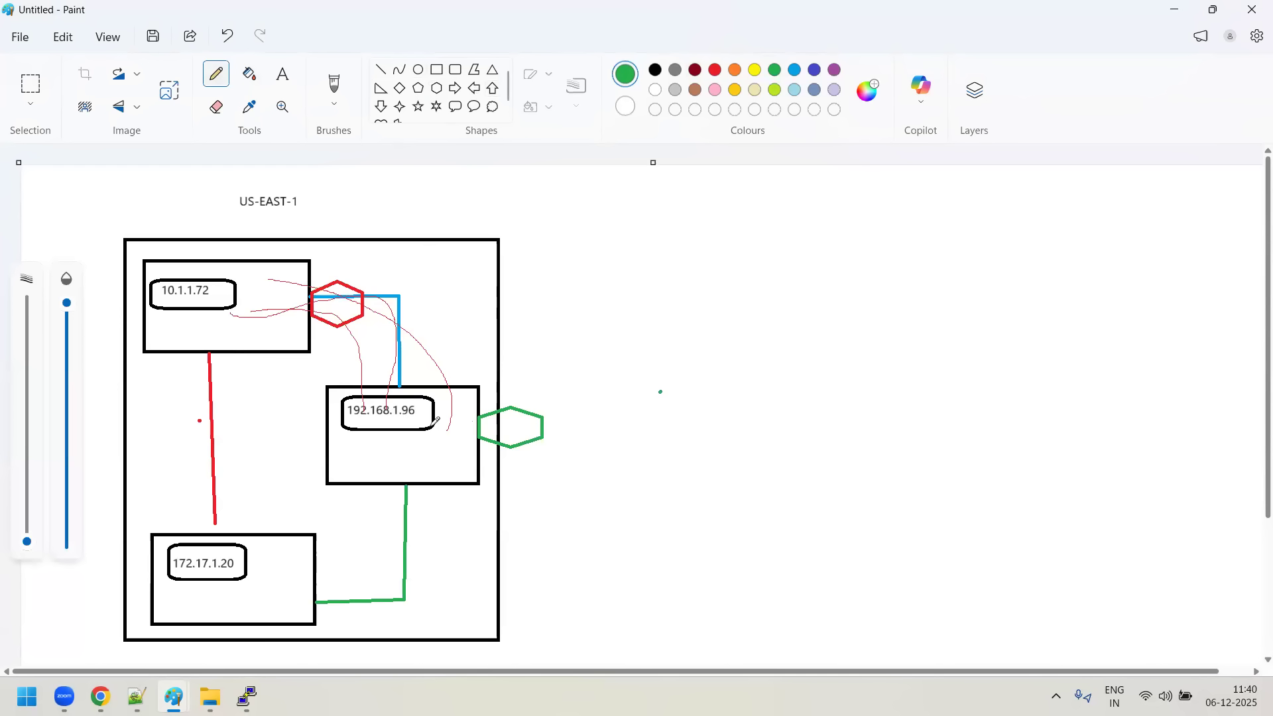
{"action": "mouse_move", "coordinate": [435, 427]}
{"action": "left_mouse_down"}
{"action": "mouse_move", "coordinate": [538, 420]}
{"action": "mouse_move", "coordinate": [613, 271]}
{"action": "left_mouse_up"}
{"action": "left_click_drag", "start_coordinate": [325, 273], "coordinate": [425, 387]}
- Switch to the AWS console in Chrome and copy the VPC ID of GREEN-VPC from the list of VPCs
{"action": "left_click", "coordinate": [100, 697]}
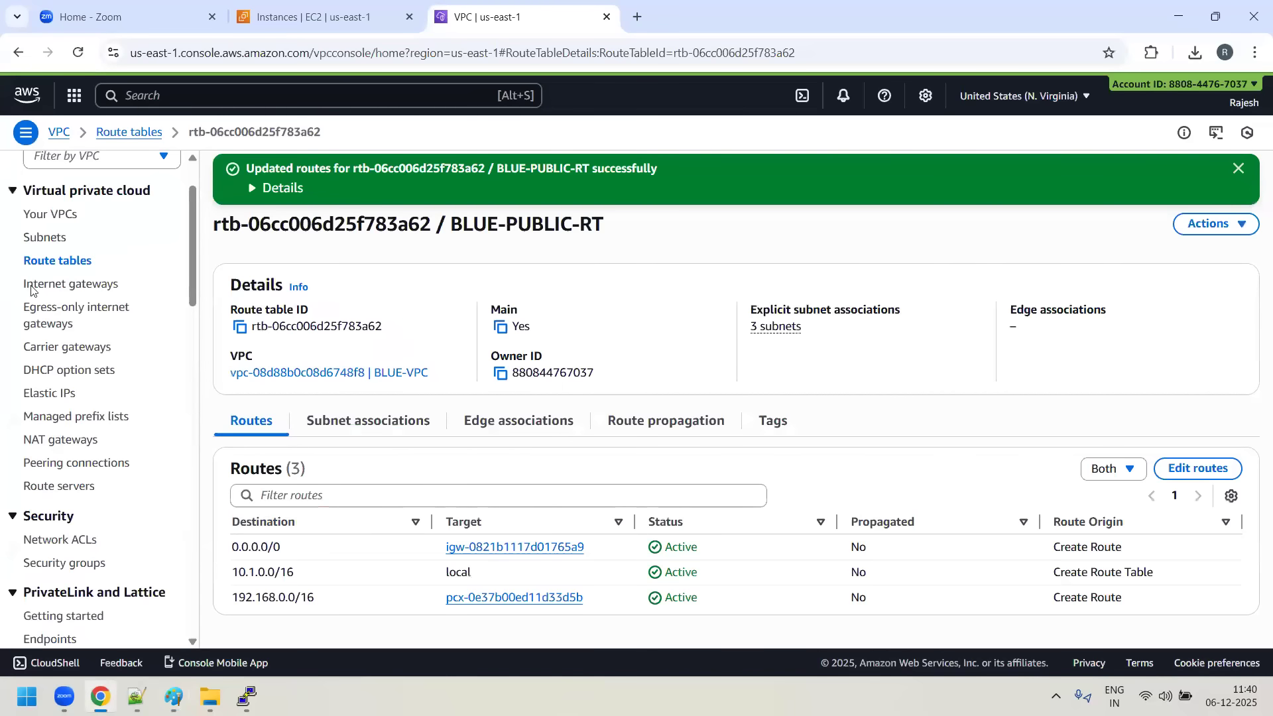
{"action": "left_click", "coordinate": [51, 216]}
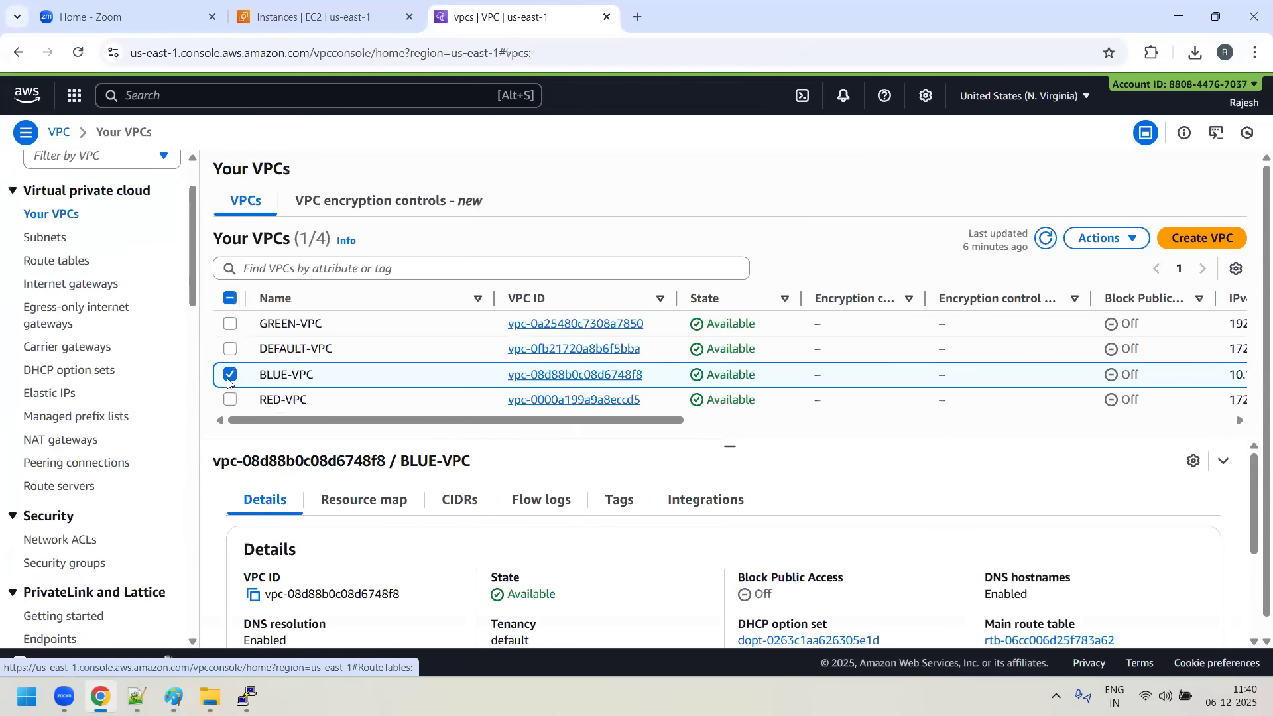
{"action": "left_click", "coordinate": [230, 374]}
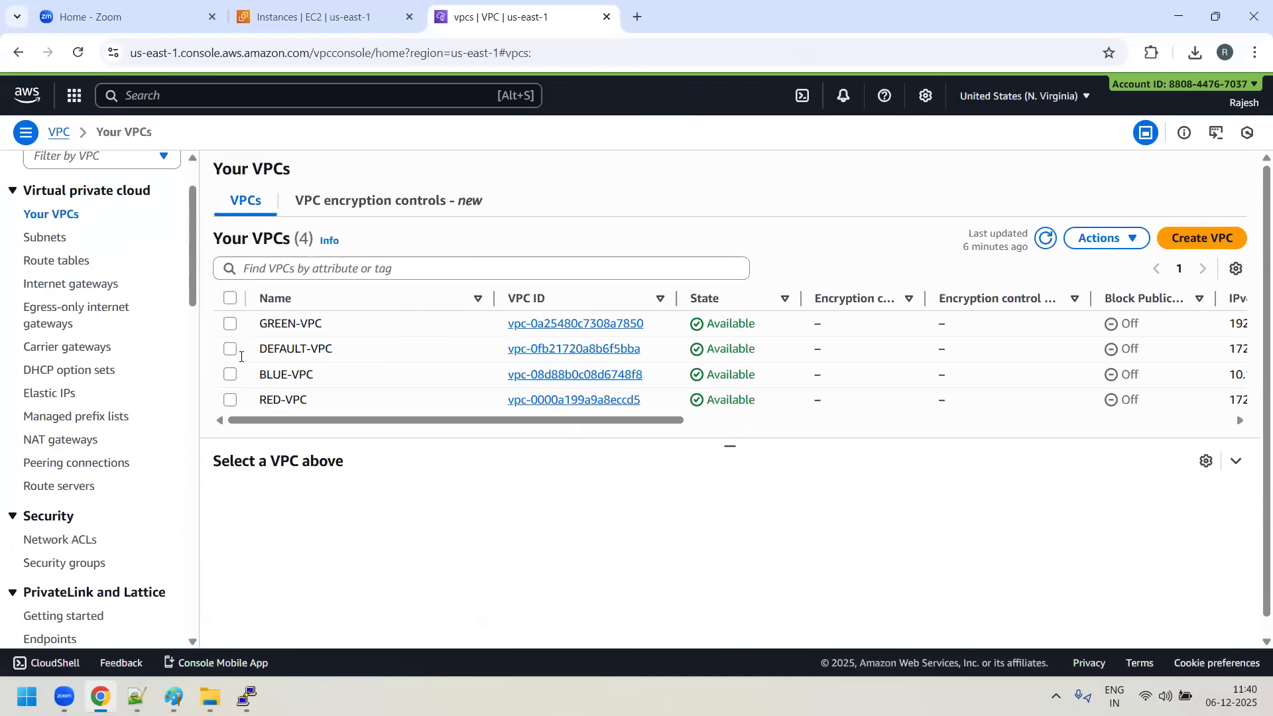
{"action": "left_click", "coordinate": [230, 324]}
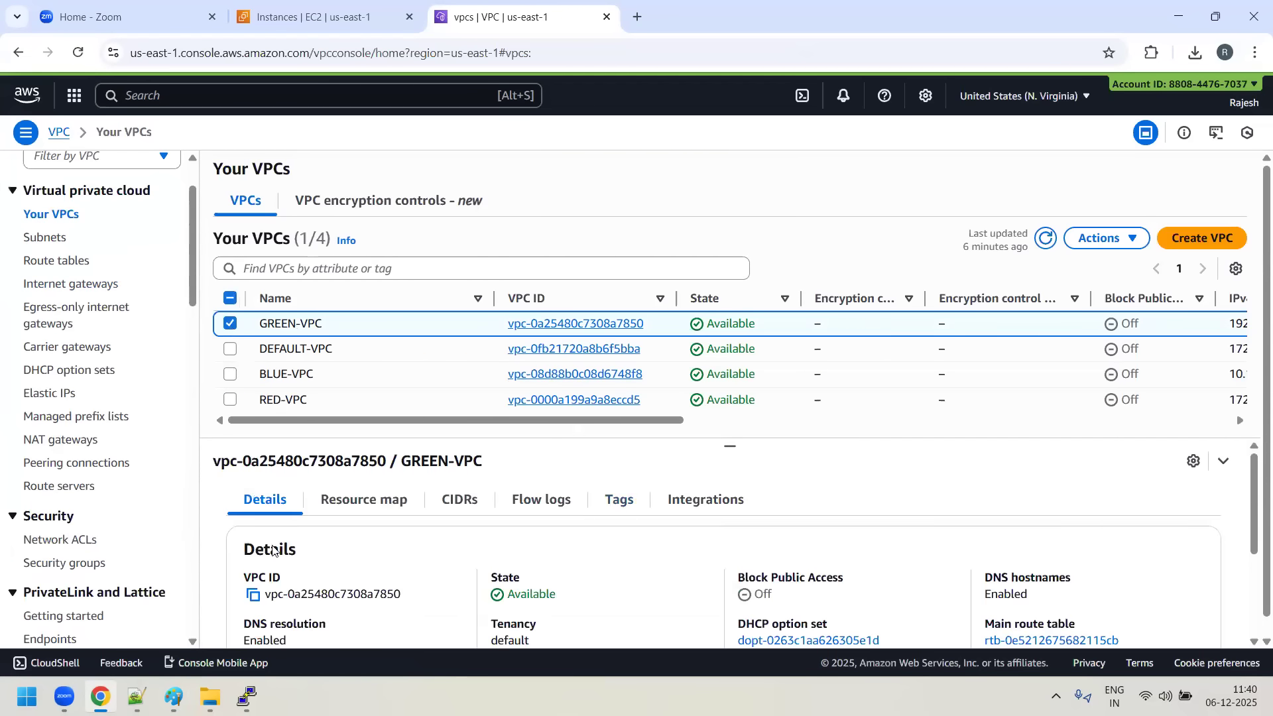
{"action": "left_click", "coordinate": [251, 601]}
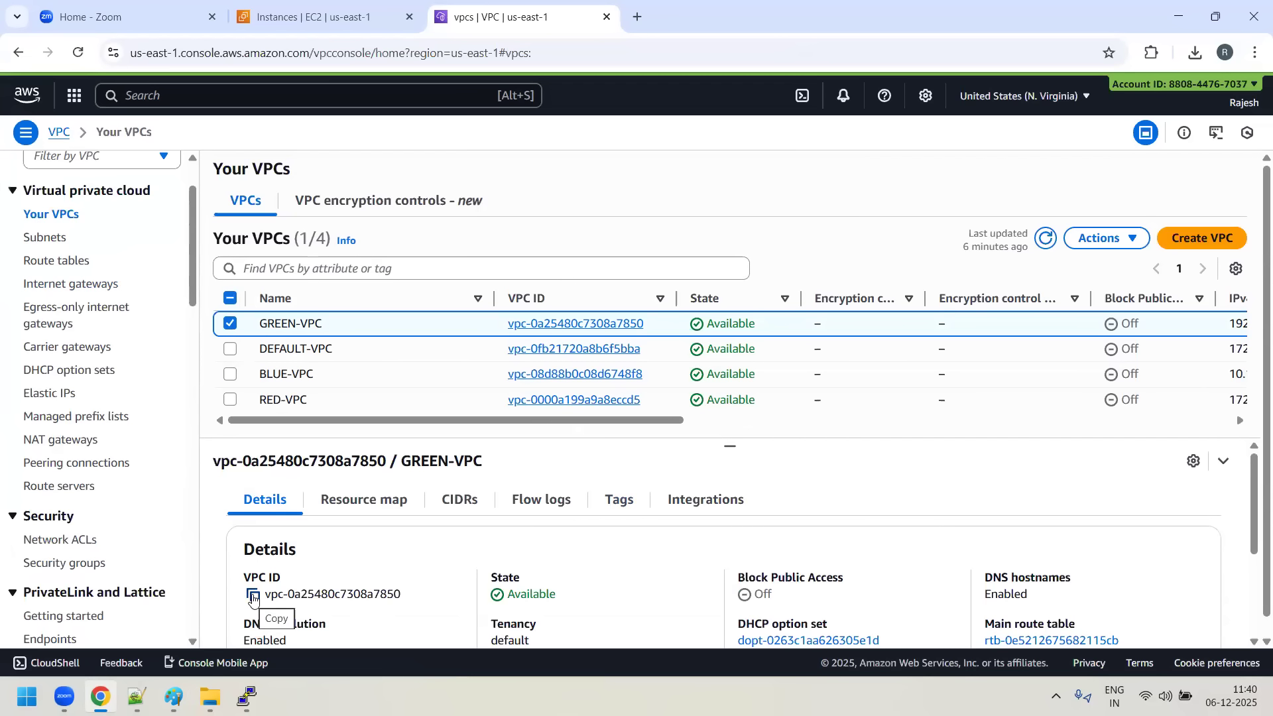
{"action": "left_click", "coordinate": [251, 597]}
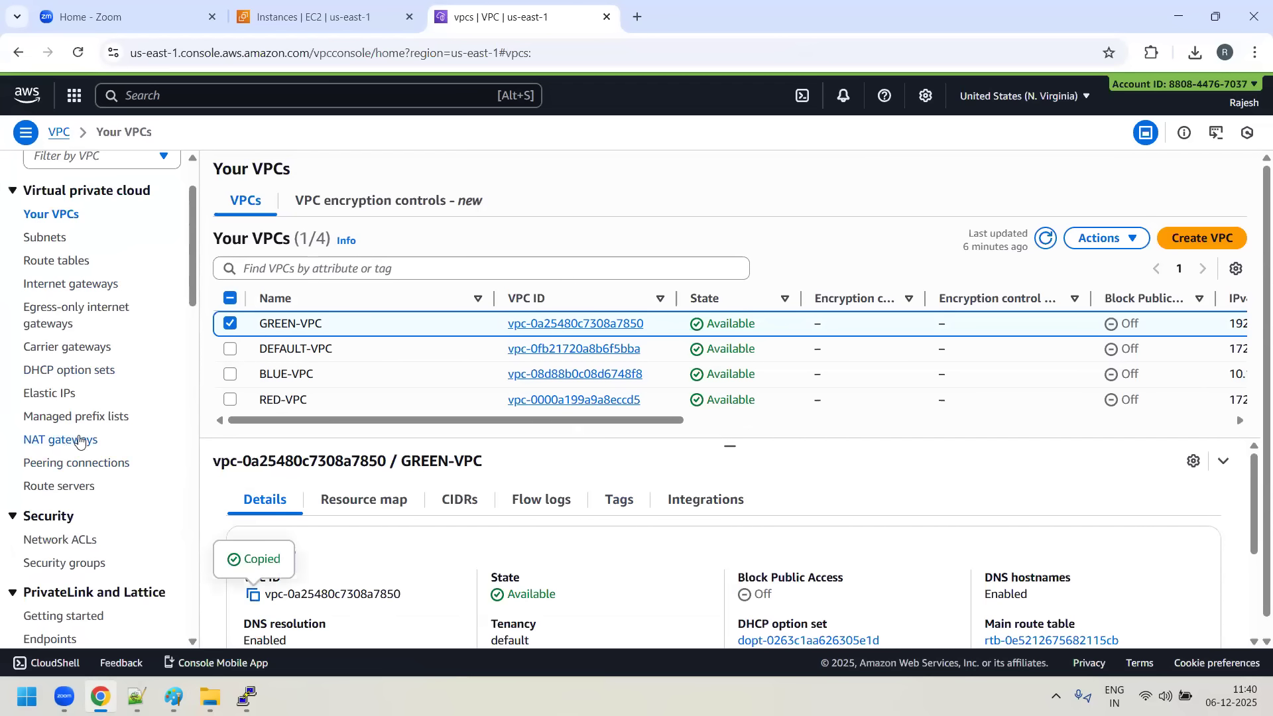
- Filter the route tables by the copied GREEN-VPC ID and open the details of GREEN-PUBLIC-RT
{"action": "scroll", "coordinate": [64, 424], "scroll_direction": "up", "scroll_amount": 2}
{"action": "left_click", "coordinate": [63, 344]}
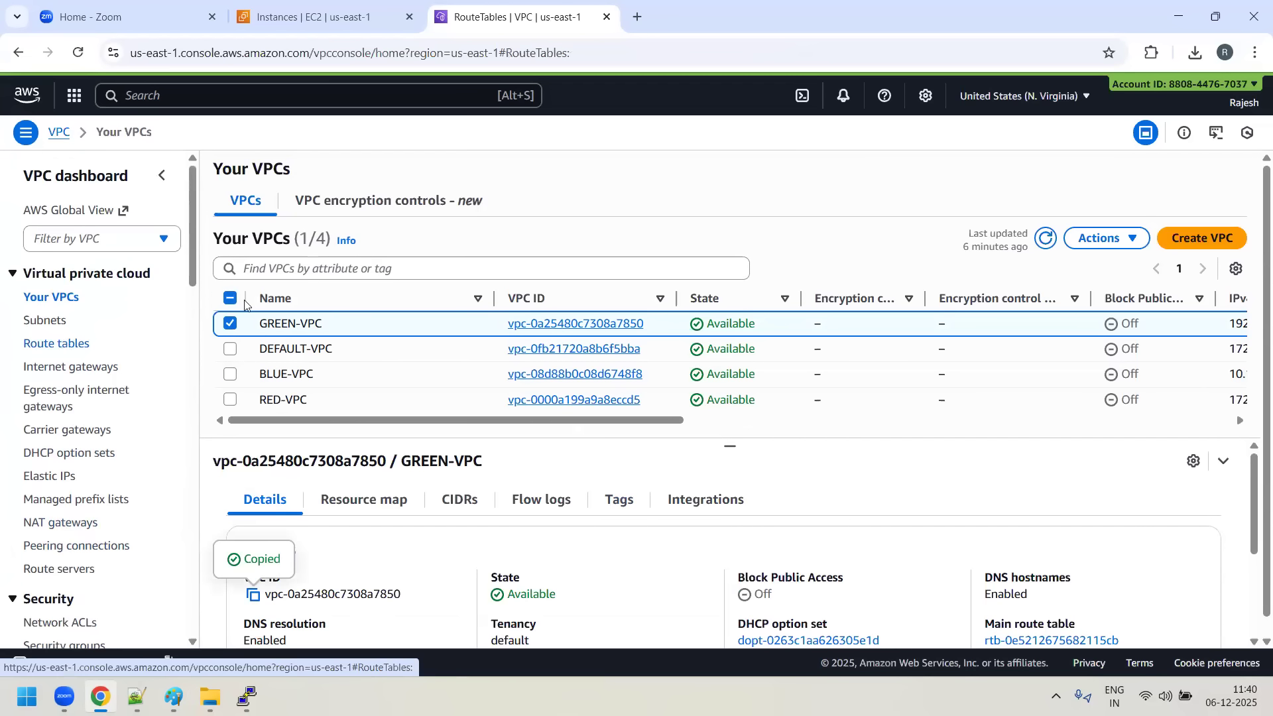
{"action": "left_click", "coordinate": [398, 228]}
{"action": "left_click", "coordinate": [363, 198]}
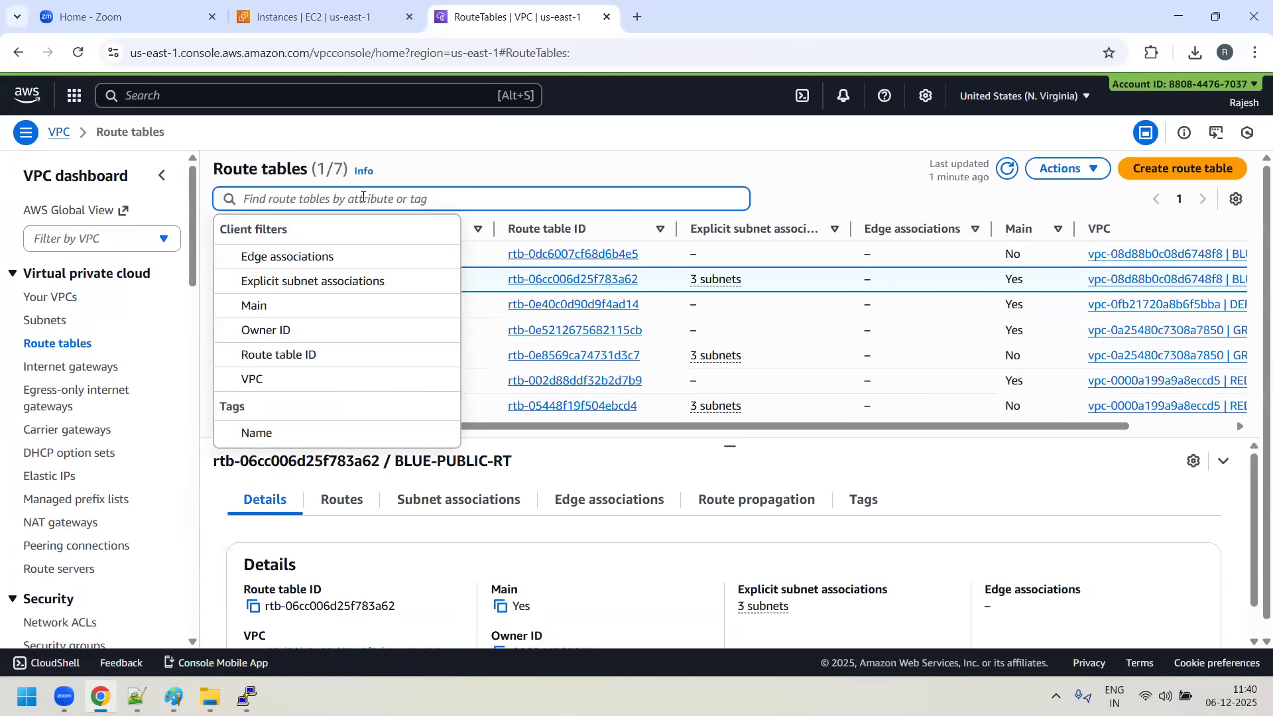
{"action": "key", "text": "ctrl+v"}
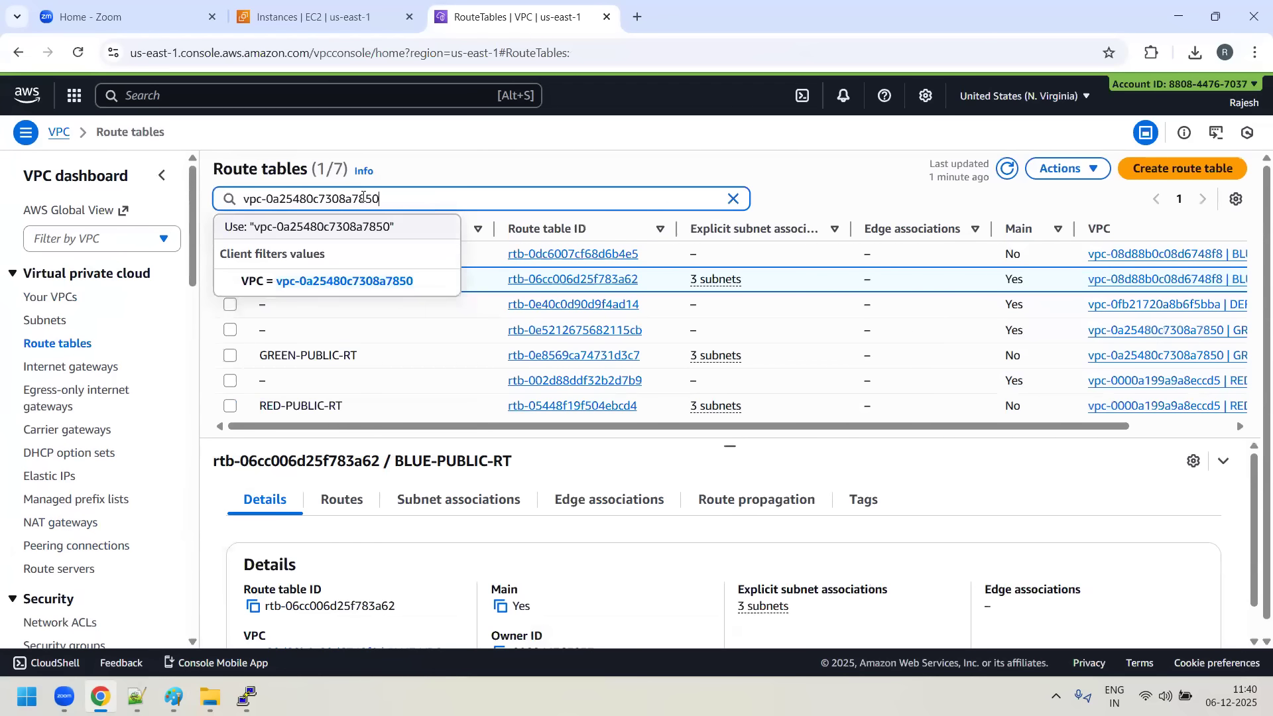
{"action": "left_click", "coordinate": [336, 228]}
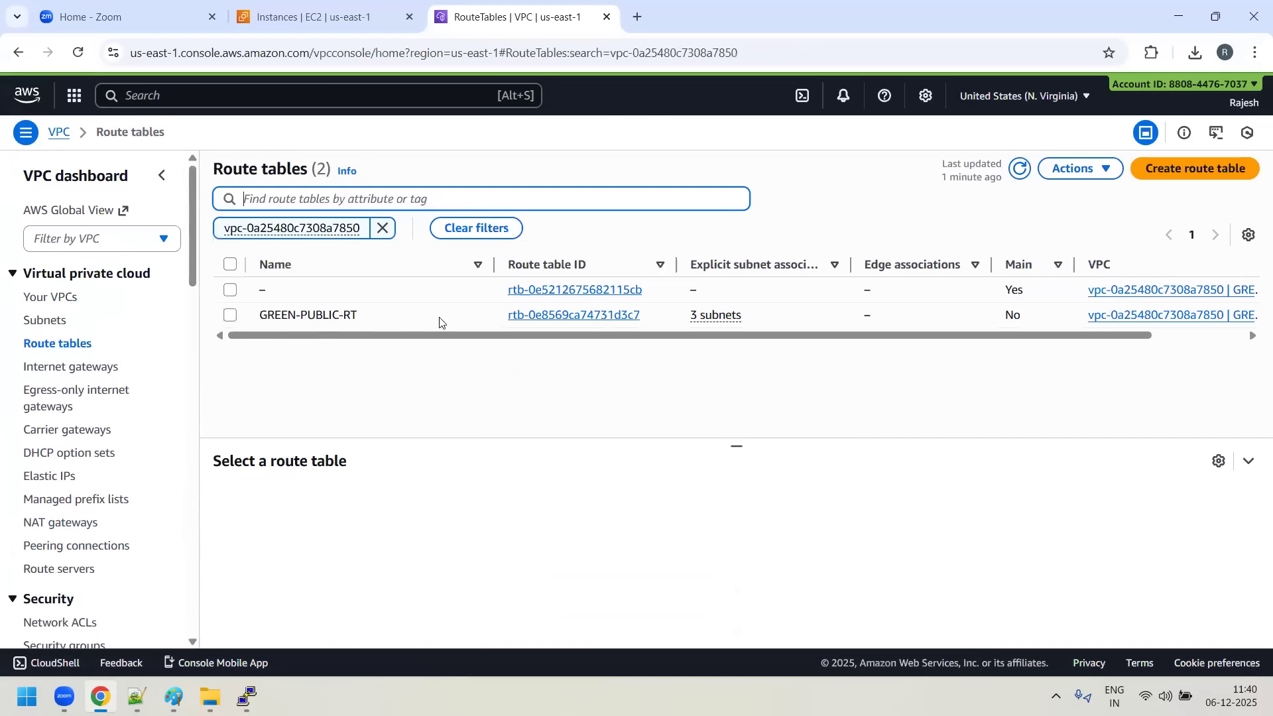
{"action": "left_click", "coordinate": [230, 316]}
{"action": "left_click", "coordinate": [564, 316]}
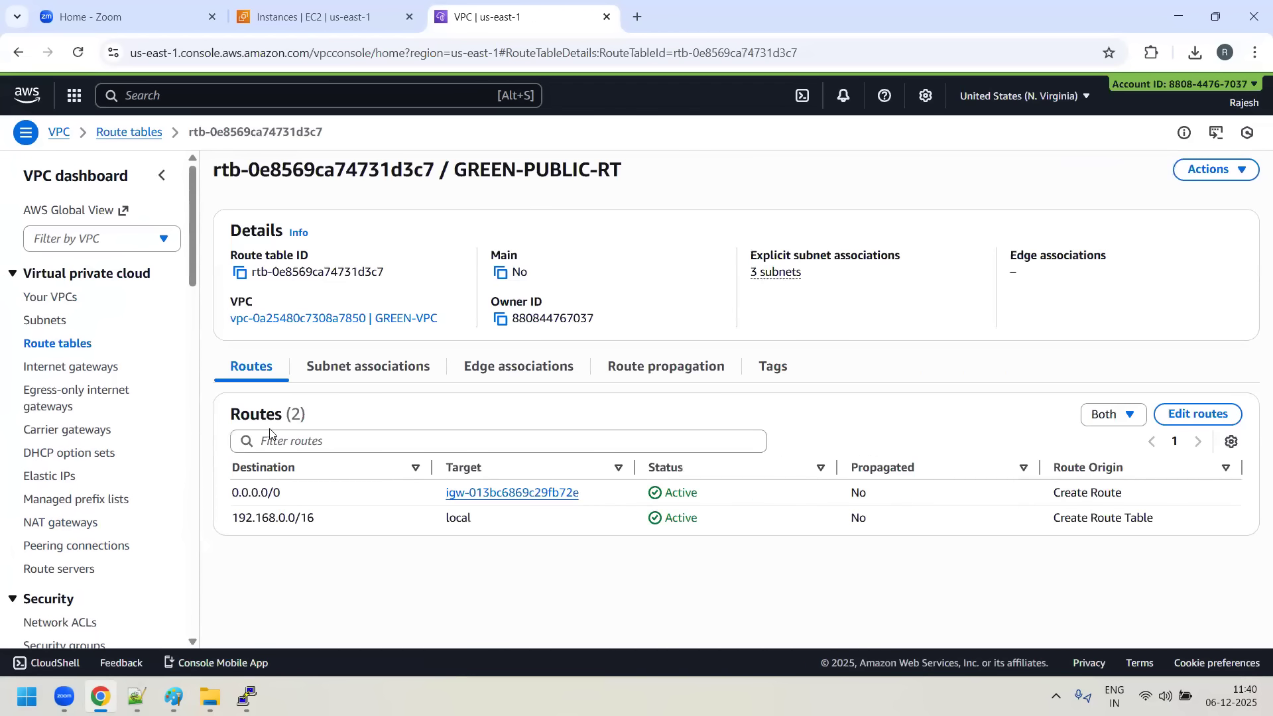
- Add a route to GREEN-PUBLIC-RT with the destination 10.1.0.0/16
{"action": "left_click", "coordinate": [1198, 414]}
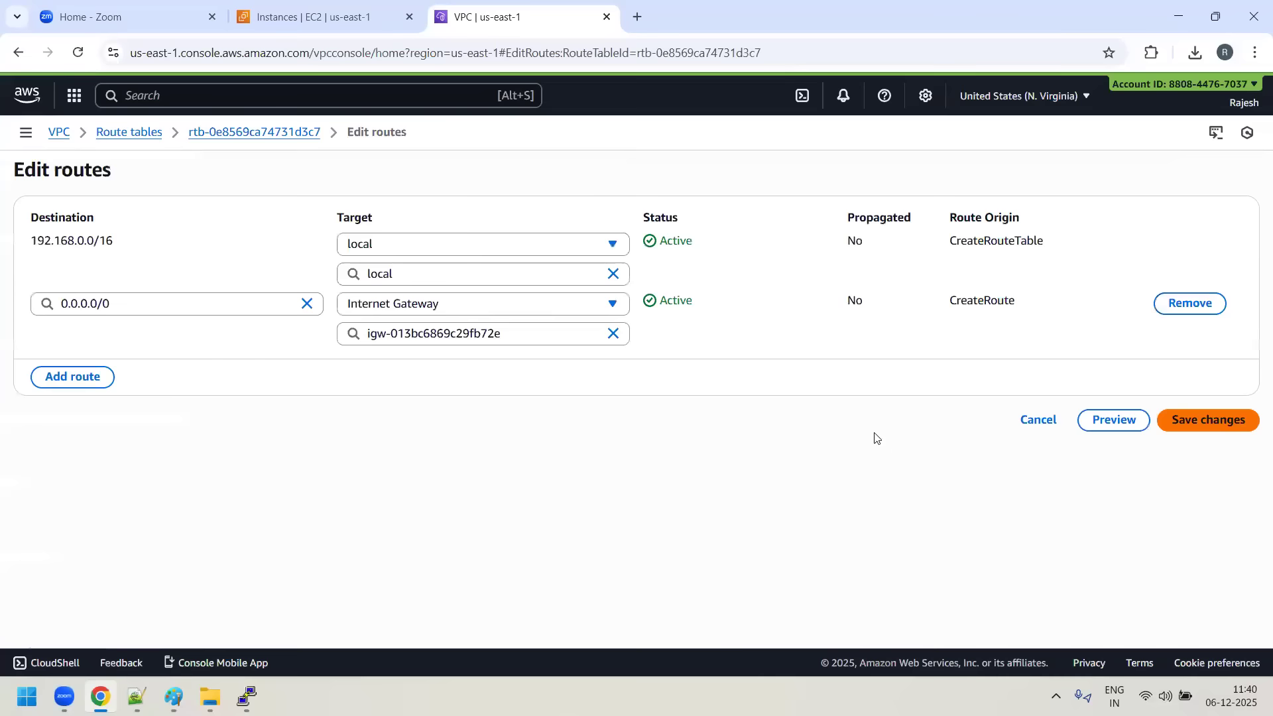
{"action": "left_click", "coordinate": [77, 376]}
{"action": "left_click", "coordinate": [79, 364]}
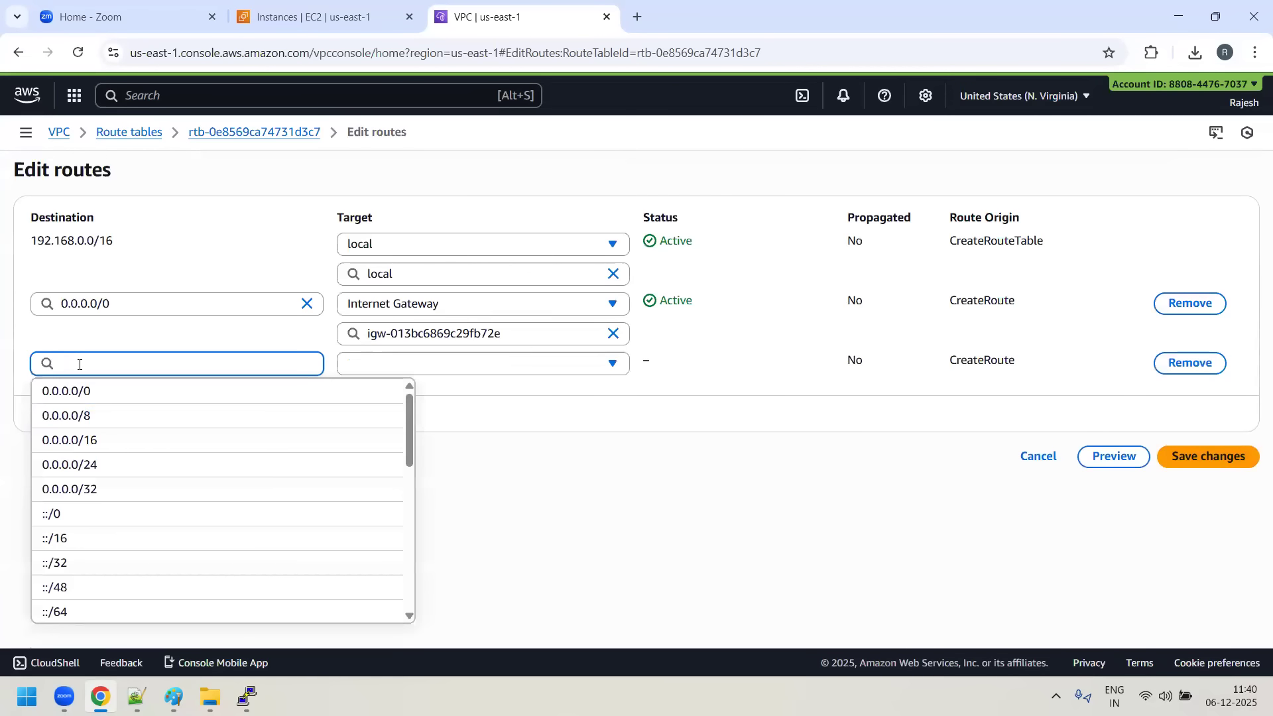
{"action": "type", "text": "10.1.0.0/16"}
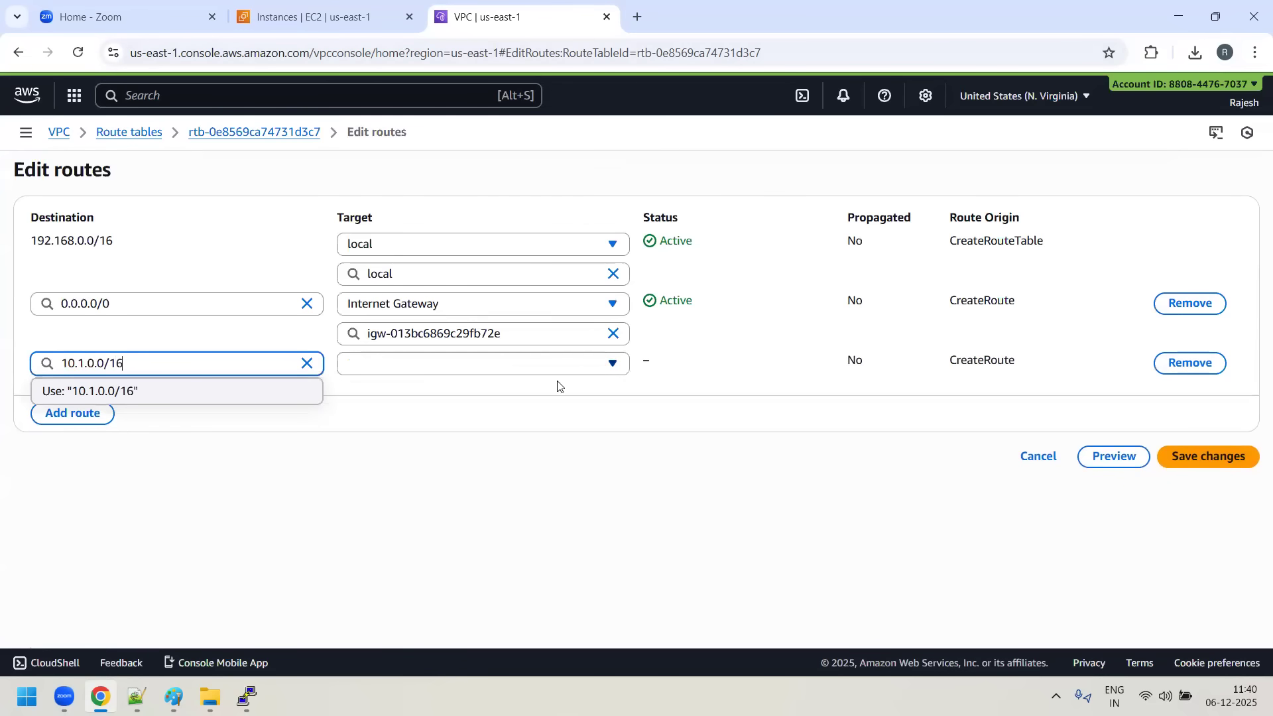
- Target the 10.1.0.0/16 route at the BLUE-TO-GREEN peering connection and save the route changes
{"action": "left_click", "coordinate": [587, 365]}
{"action": "scroll", "coordinate": [484, 531], "scroll_direction": "down", "scroll_amount": 2}
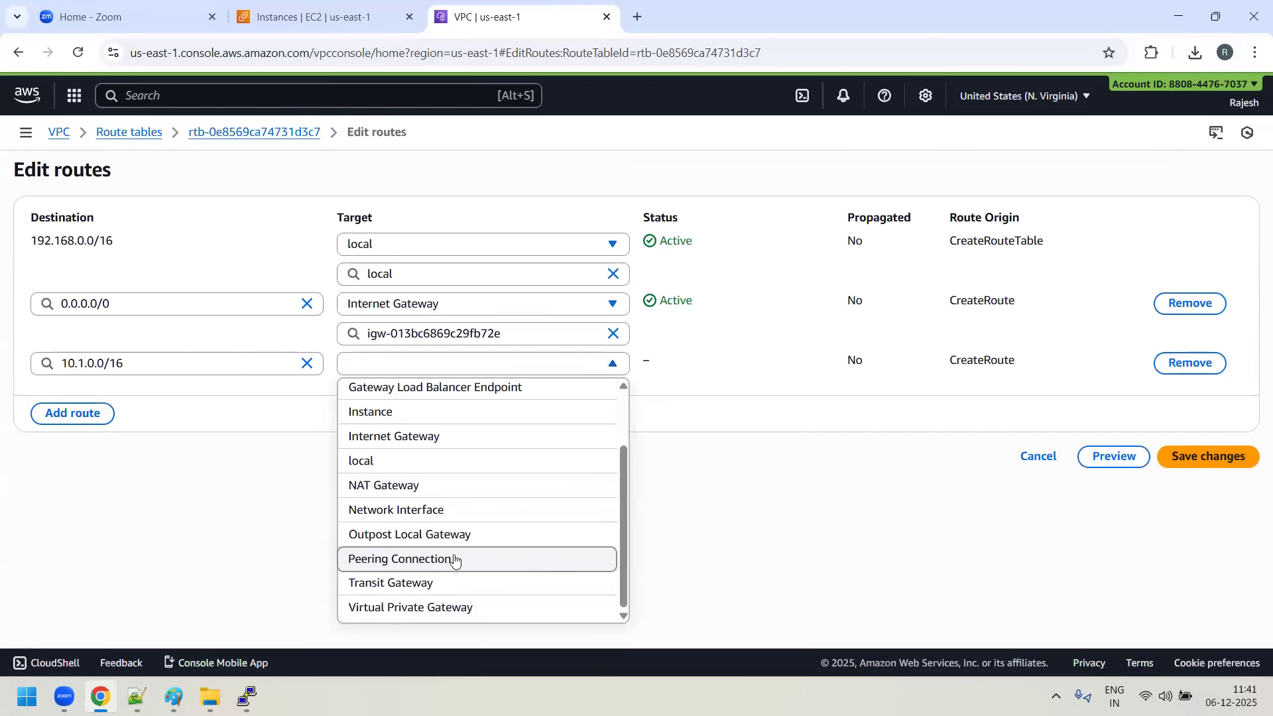
{"action": "left_click", "coordinate": [426, 558]}
{"action": "left_click", "coordinate": [475, 390]}
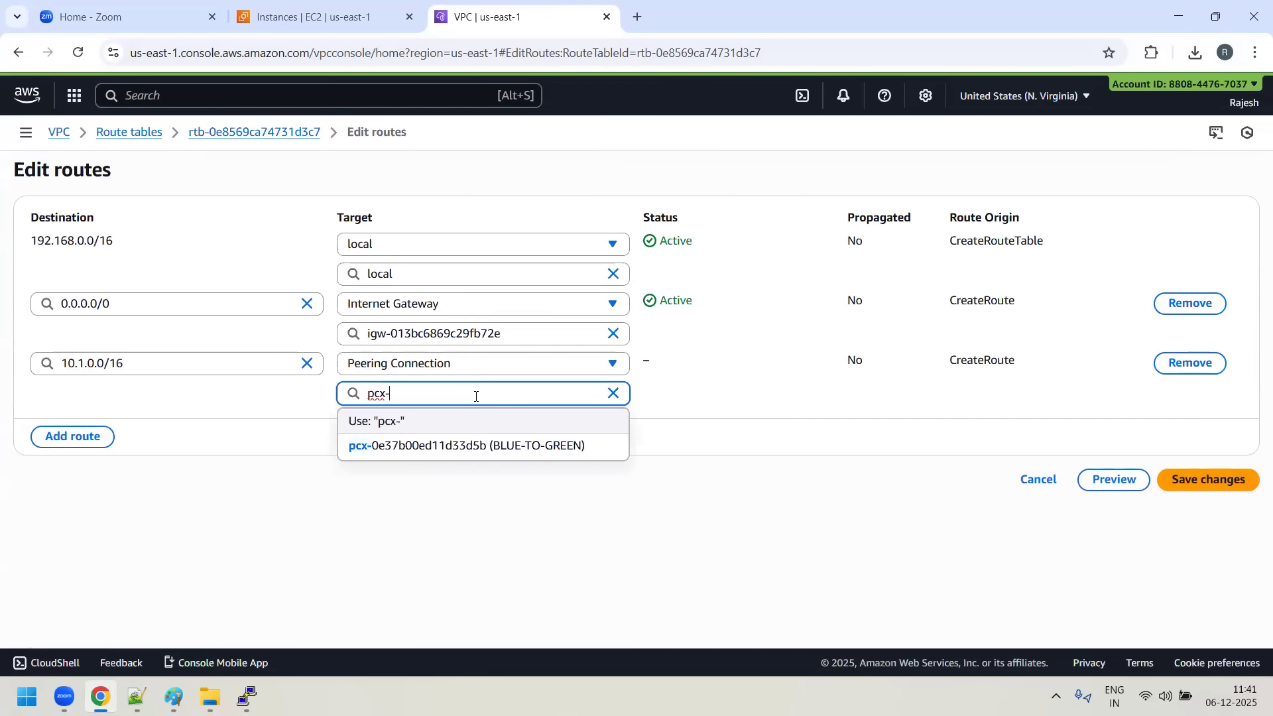
{"action": "left_click", "coordinate": [554, 451]}
{"action": "left_click", "coordinate": [1208, 480]}
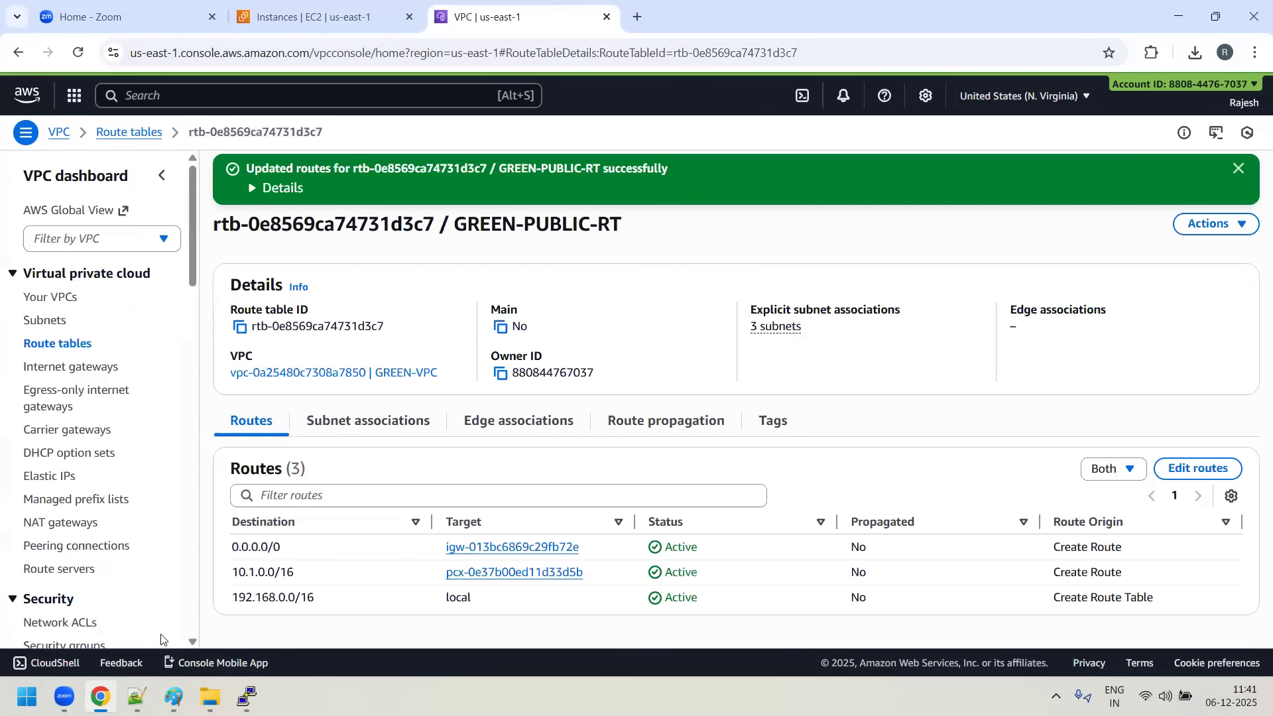
- Switch to the 10.1.1.72 server terminal and check the replies of the running ping to 192.168.1.96
{"action": "key", "text": "alt+Tab"}
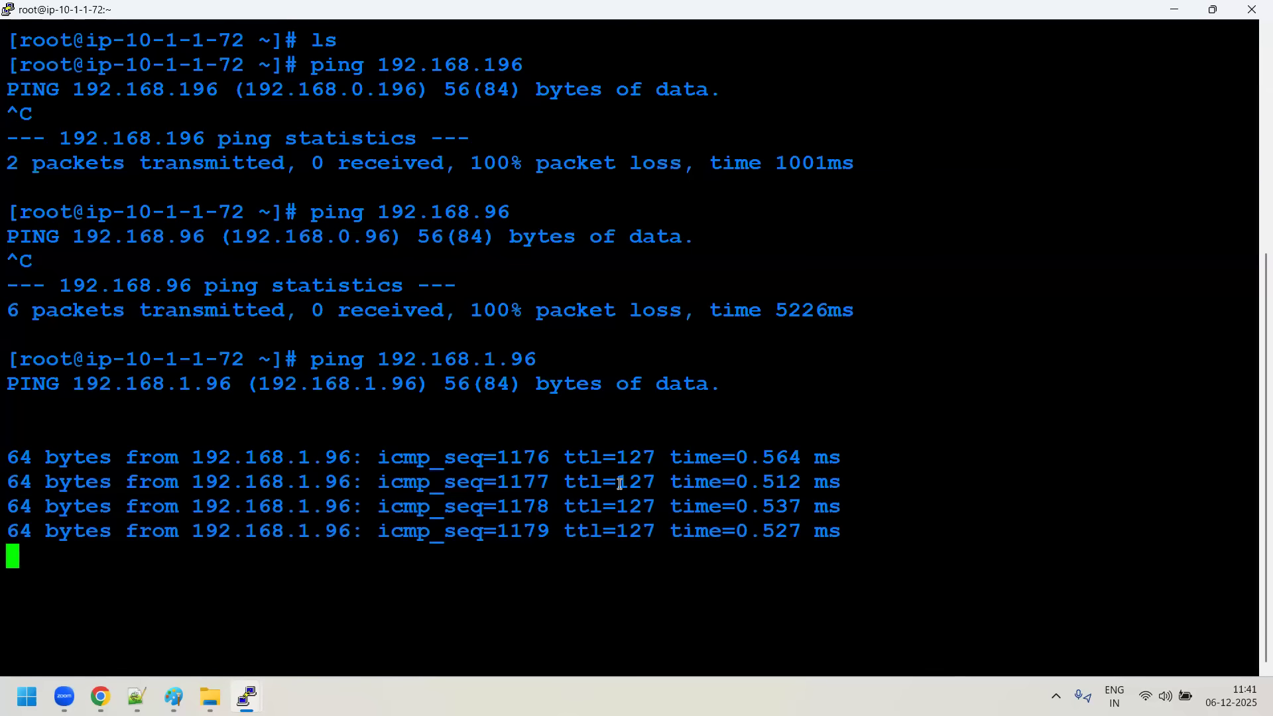
{"action": "left_click_drag", "start_coordinate": [245, 359], "coordinate": [620, 483]}
{"action": "left_click", "coordinate": [330, 366]}
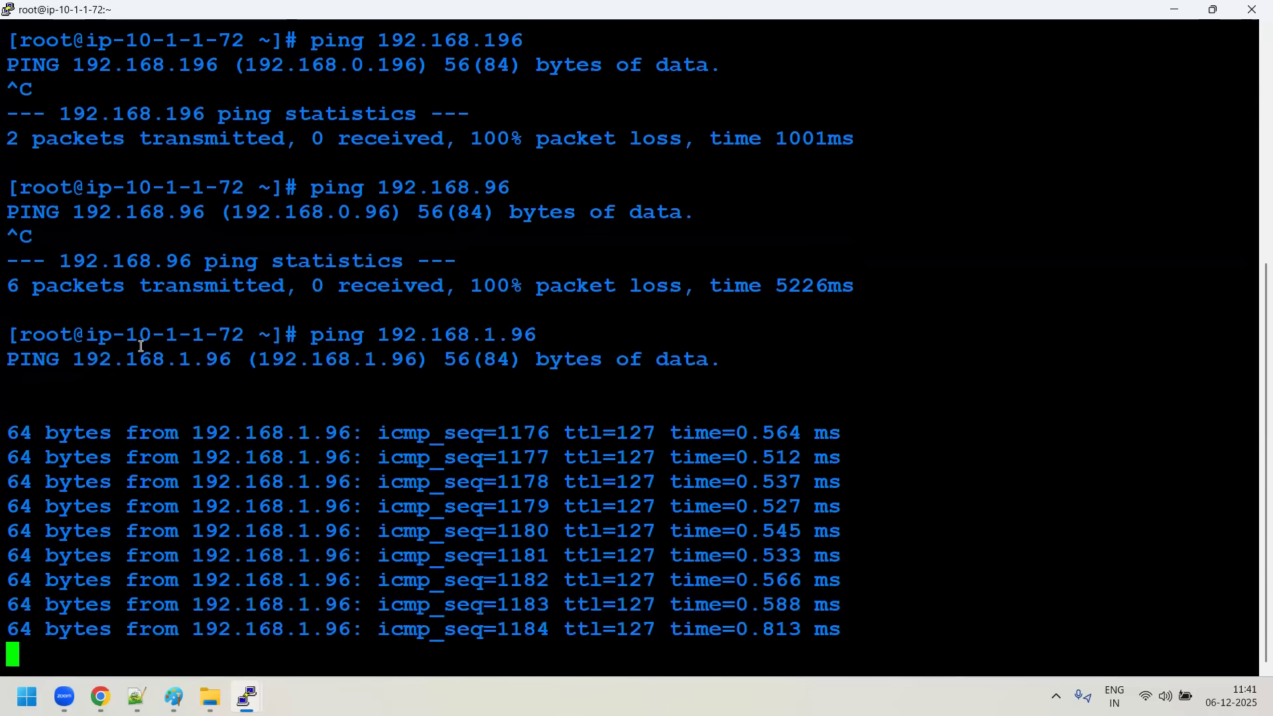
- In the 192.168.1.96 server terminal, stop the ping to 172.17.1.20 and begin a new ping command without an address
{"action": "left_click", "coordinate": [247, 696]}
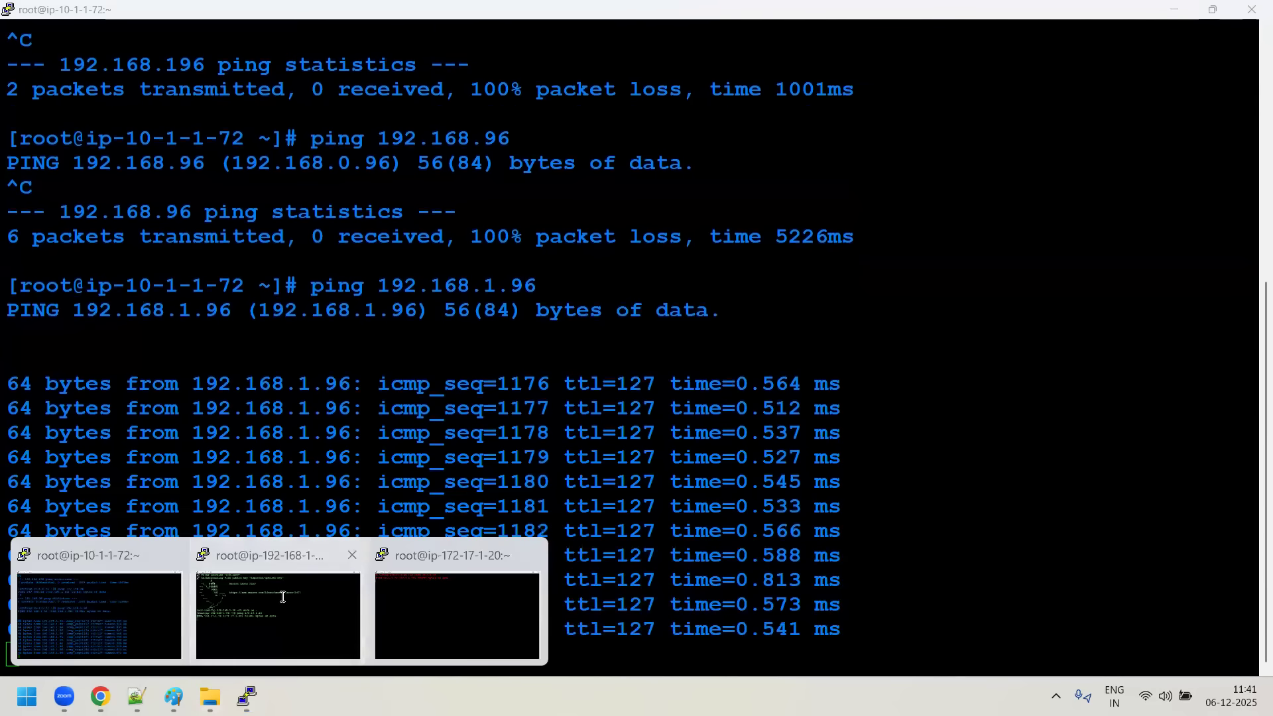
{"action": "left_click", "coordinate": [281, 602]}
{"action": "left_click_drag", "start_coordinate": [327, 325], "coordinate": [491, 325]}
{"action": "key", "text": "ctrl+c"}
{"action": "key", "text": "ctrl+c"}
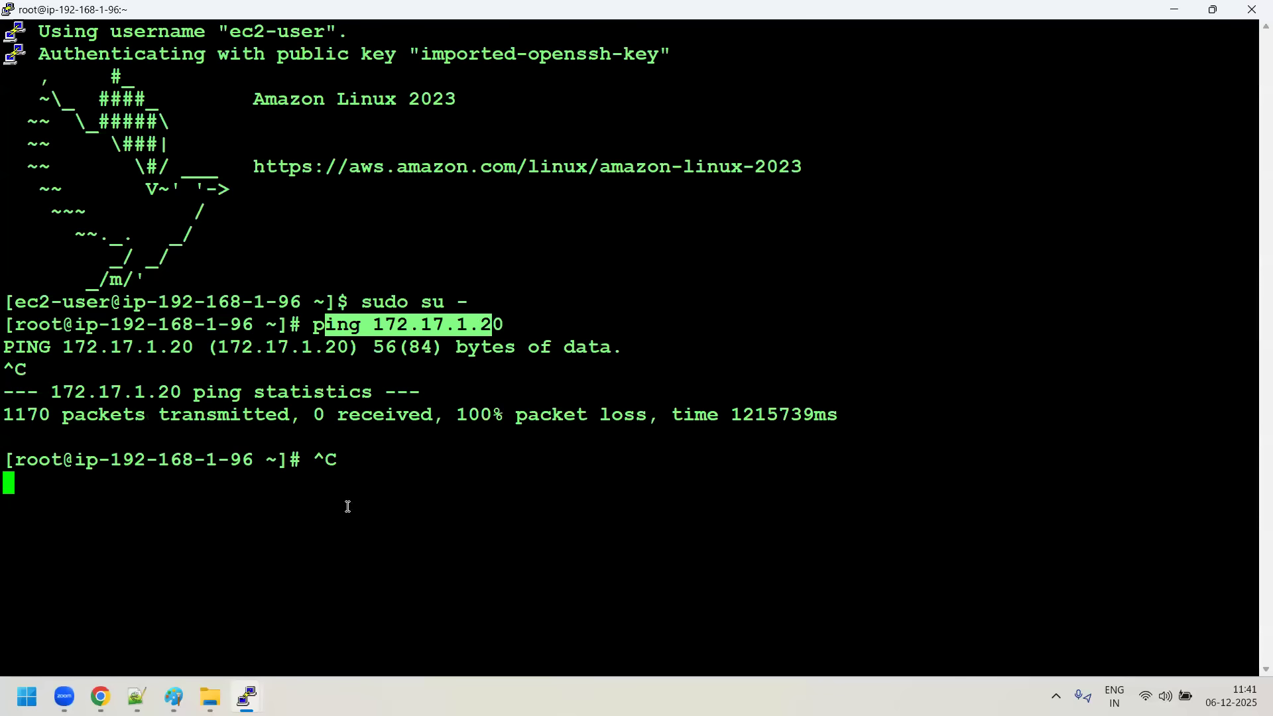
{"action": "type", "text": "ping"}
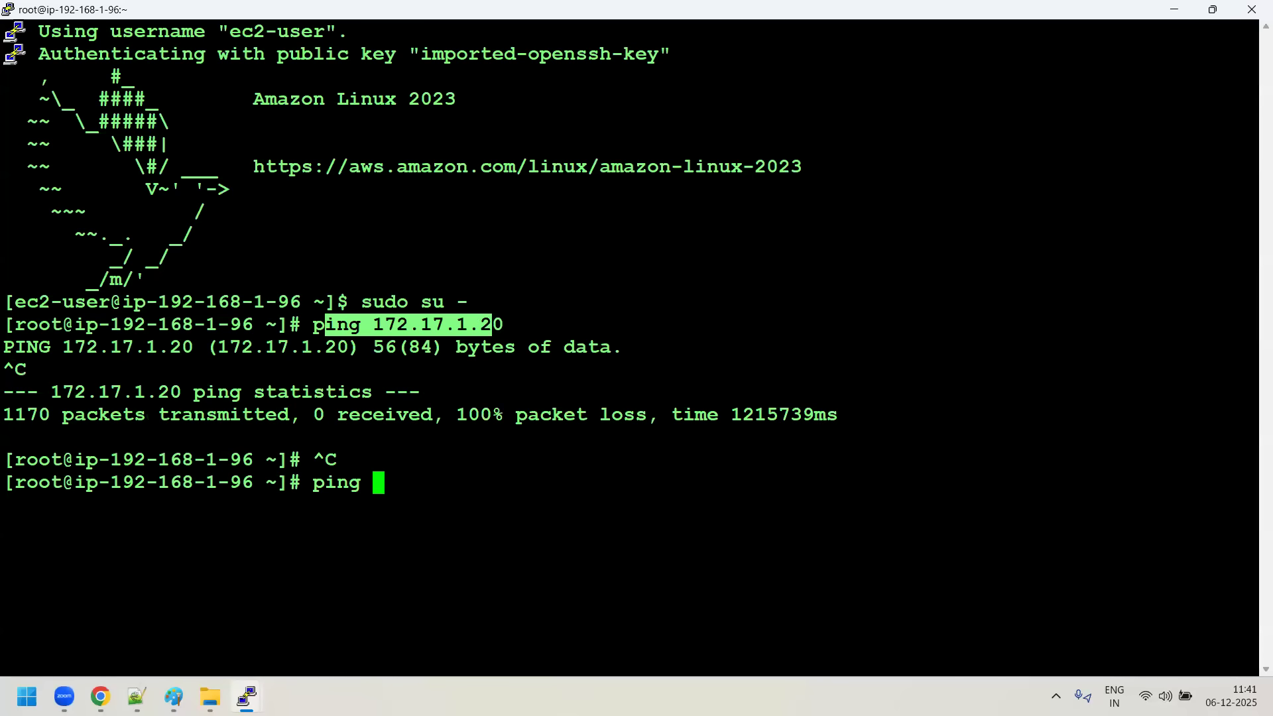
- Review the earlier commands and the ongoing ping output in the 10.1.1.72 server terminal
{"action": "left_click", "coordinate": [247, 696]}
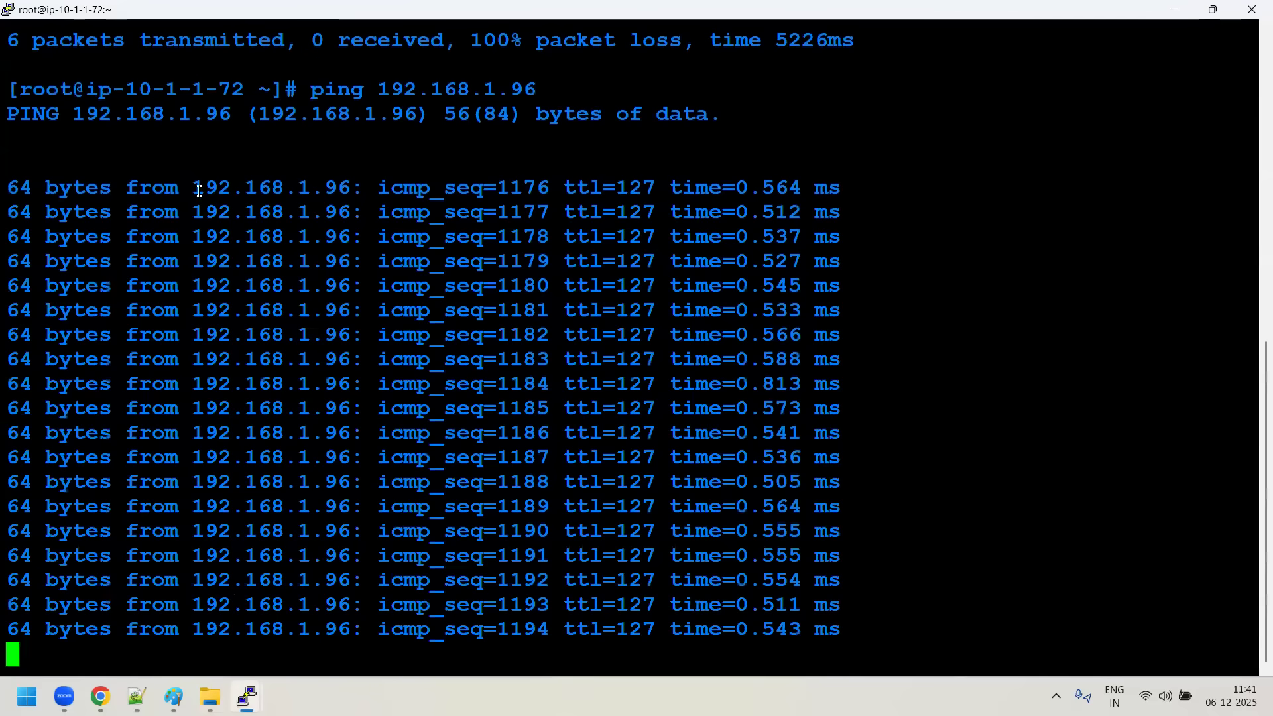
{"action": "scroll", "coordinate": [254, 469], "scroll_direction": "up", "scroll_amount": 9}
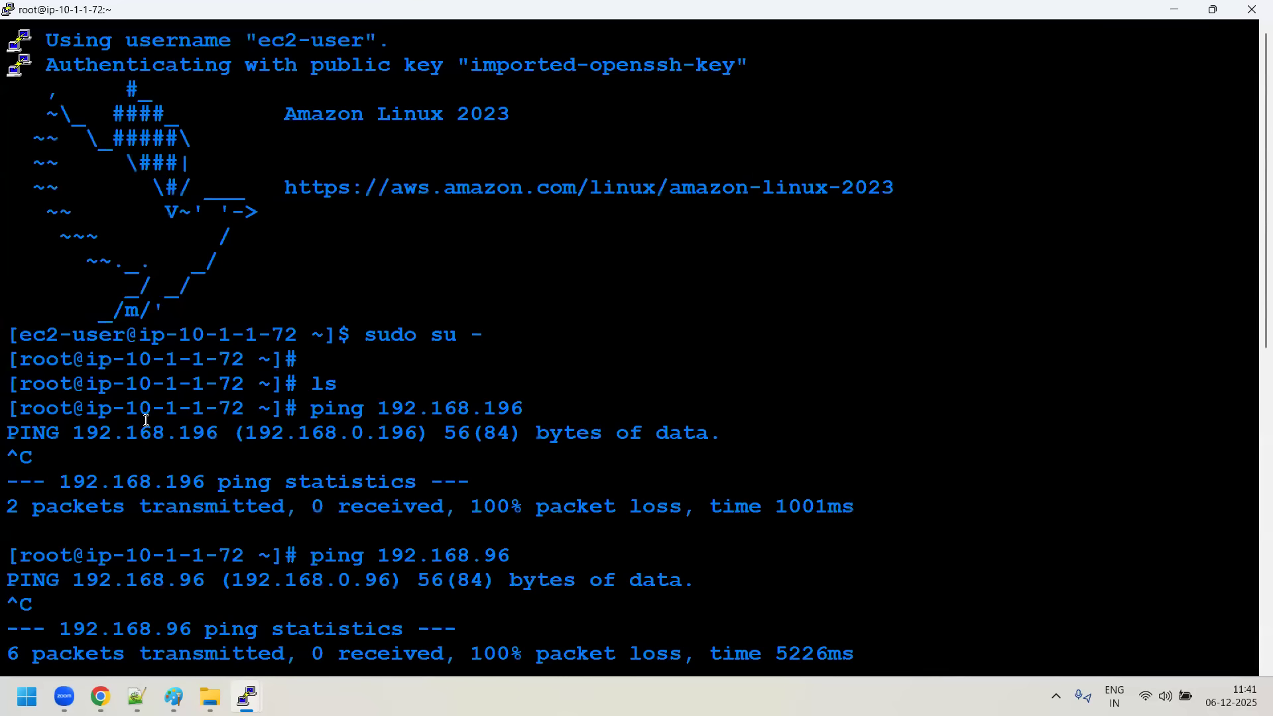
{"action": "scroll", "coordinate": [252, 382], "scroll_direction": "down", "scroll_amount": 3}
{"action": "scroll", "coordinate": [253, 371], "scroll_direction": "up", "scroll_amount": 1}
{"action": "scroll", "coordinate": [193, 281], "scroll_direction": "down", "scroll_amount": 2}
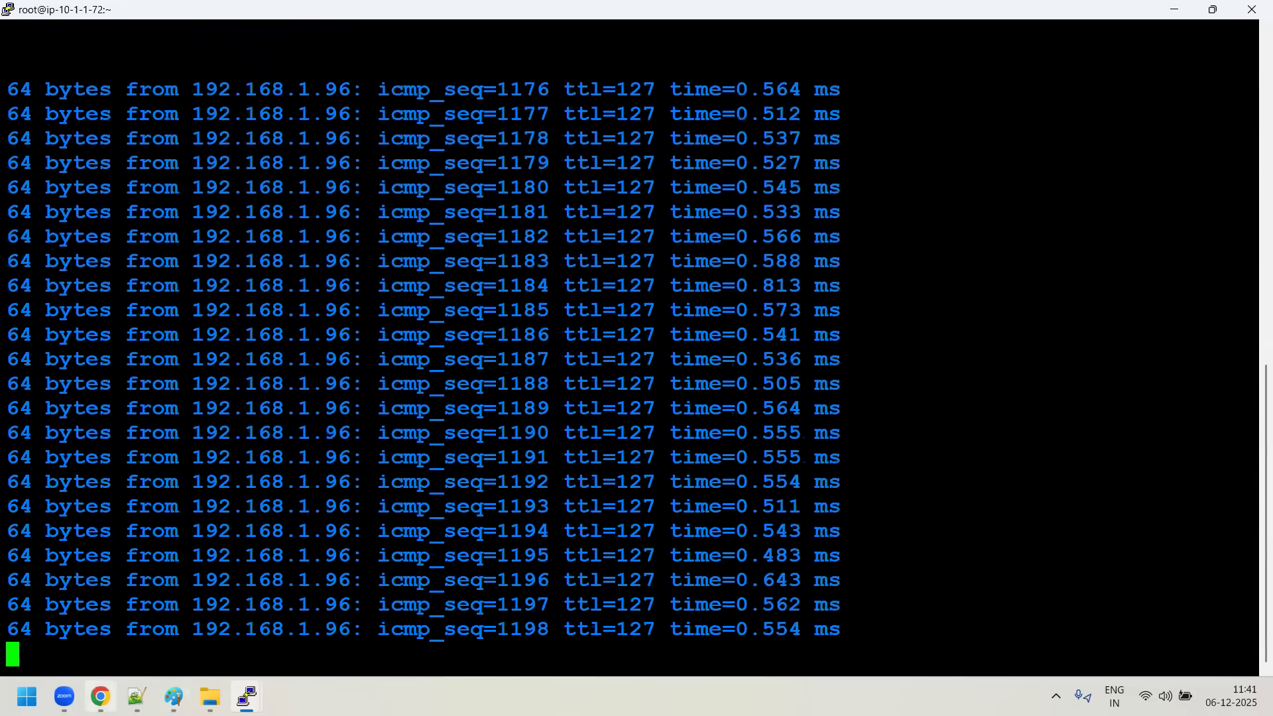
- In the EC2 instances list in Chrome, select Blue-server and copy its private IPv4 address
{"action": "key", "text": "alt+Tab"}
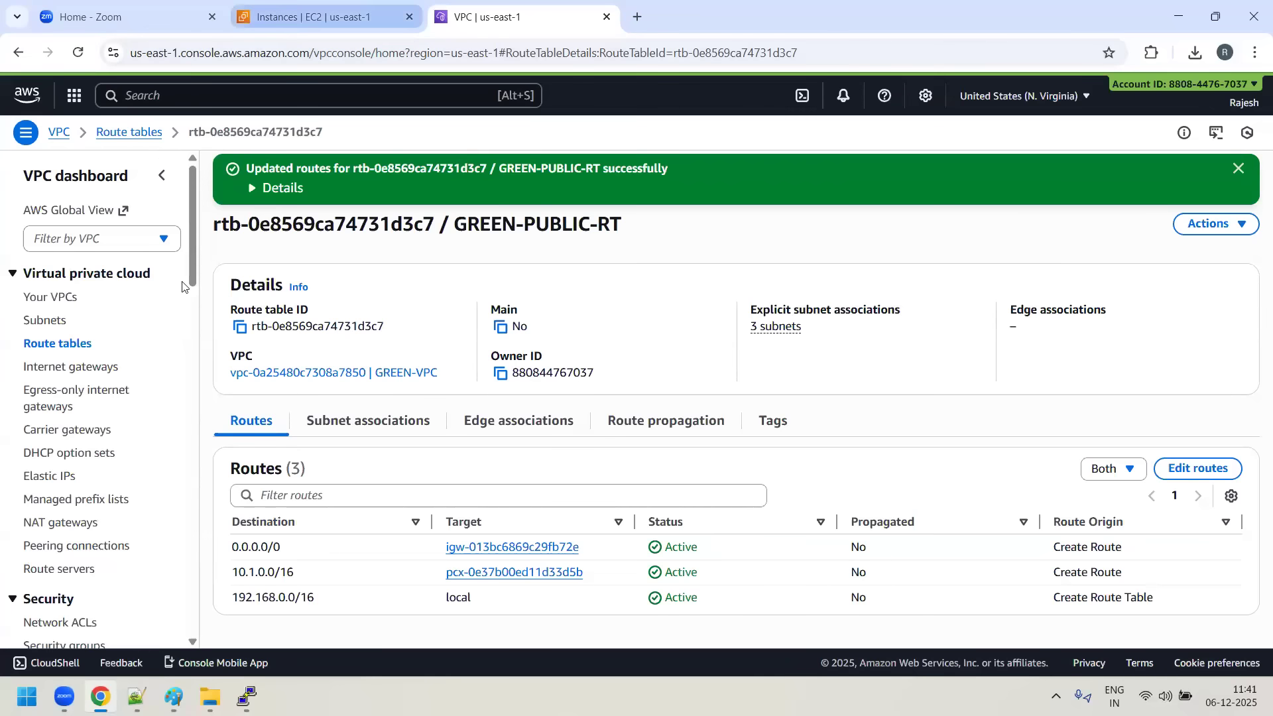
{"action": "key", "text": "ctrl+shift+Tab"}
{"action": "left_click", "coordinate": [237, 321]}
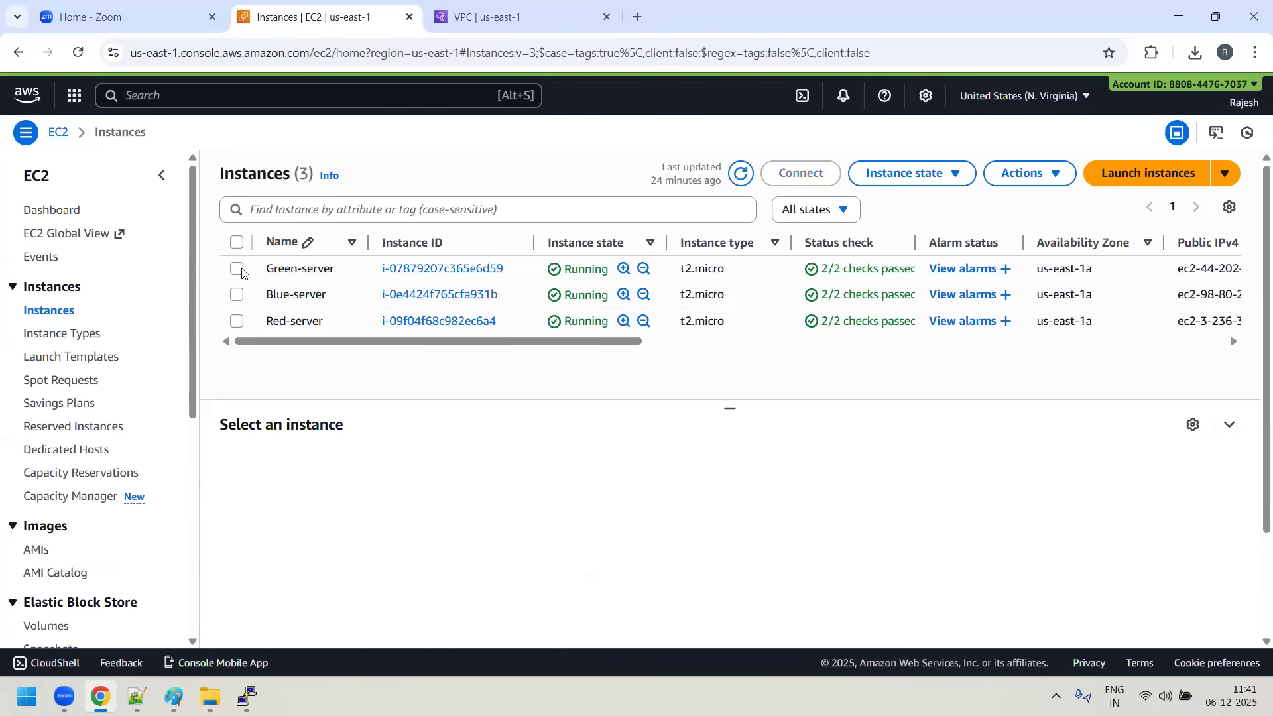
{"action": "left_click", "coordinate": [237, 268]}
{"action": "left_click", "coordinate": [238, 269]}
{"action": "left_click", "coordinate": [237, 295]}
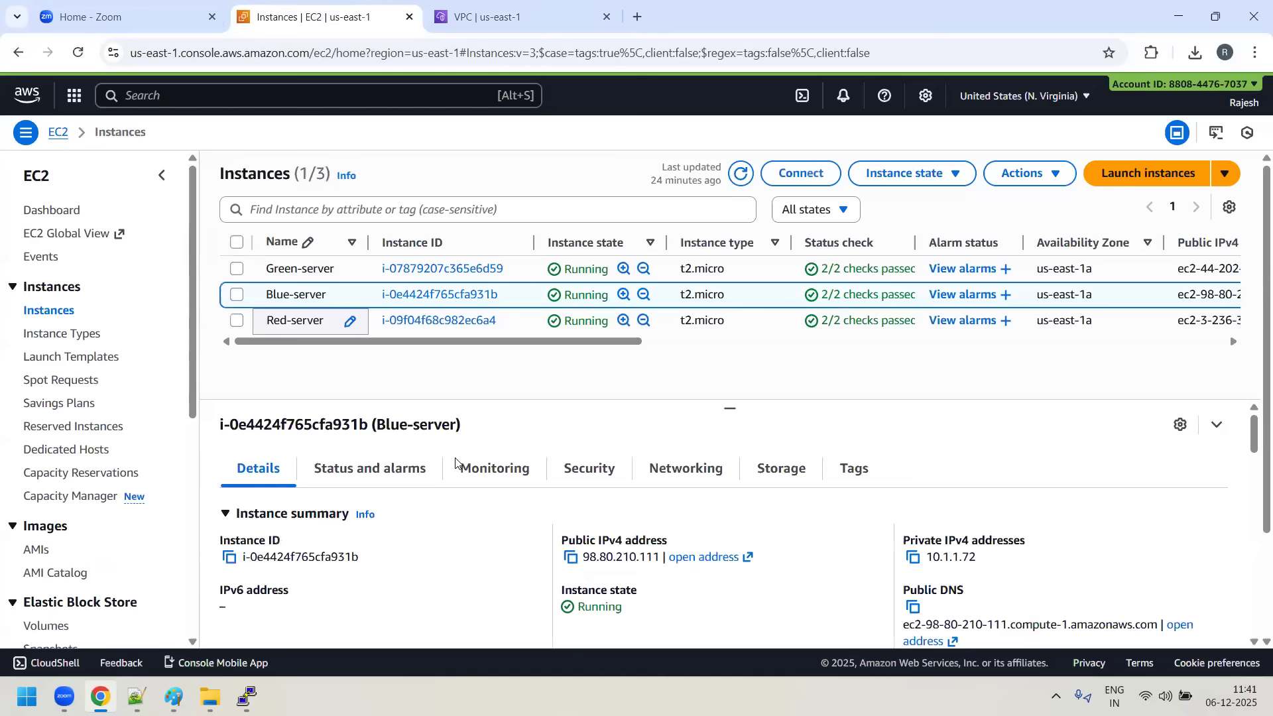
{"action": "left_click", "coordinate": [914, 556]}
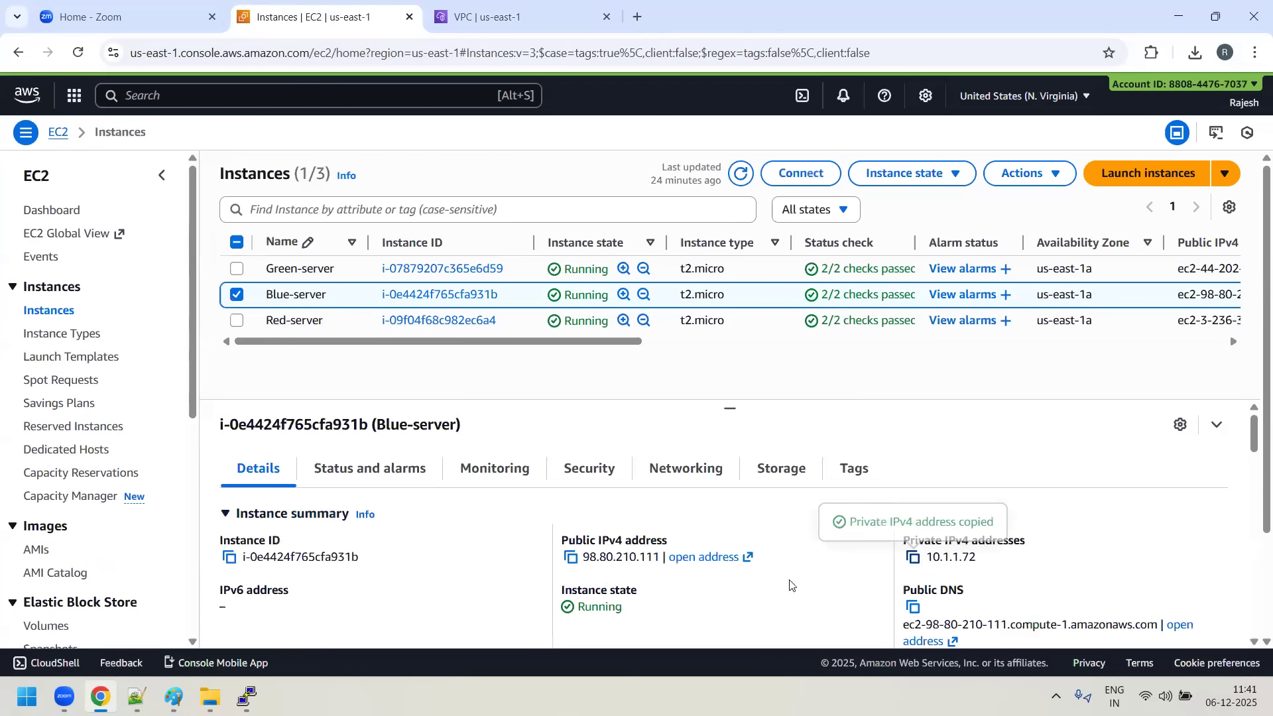
- In the 192.168.1.96 server terminal, complete the ping command with the copied address 10.1.1.72 and run it
{"action": "mouse_move", "coordinate": [247, 696]}
{"action": "left_click", "coordinate": [96, 614]}
{"action": "right_click", "coordinate": [523, 476]}
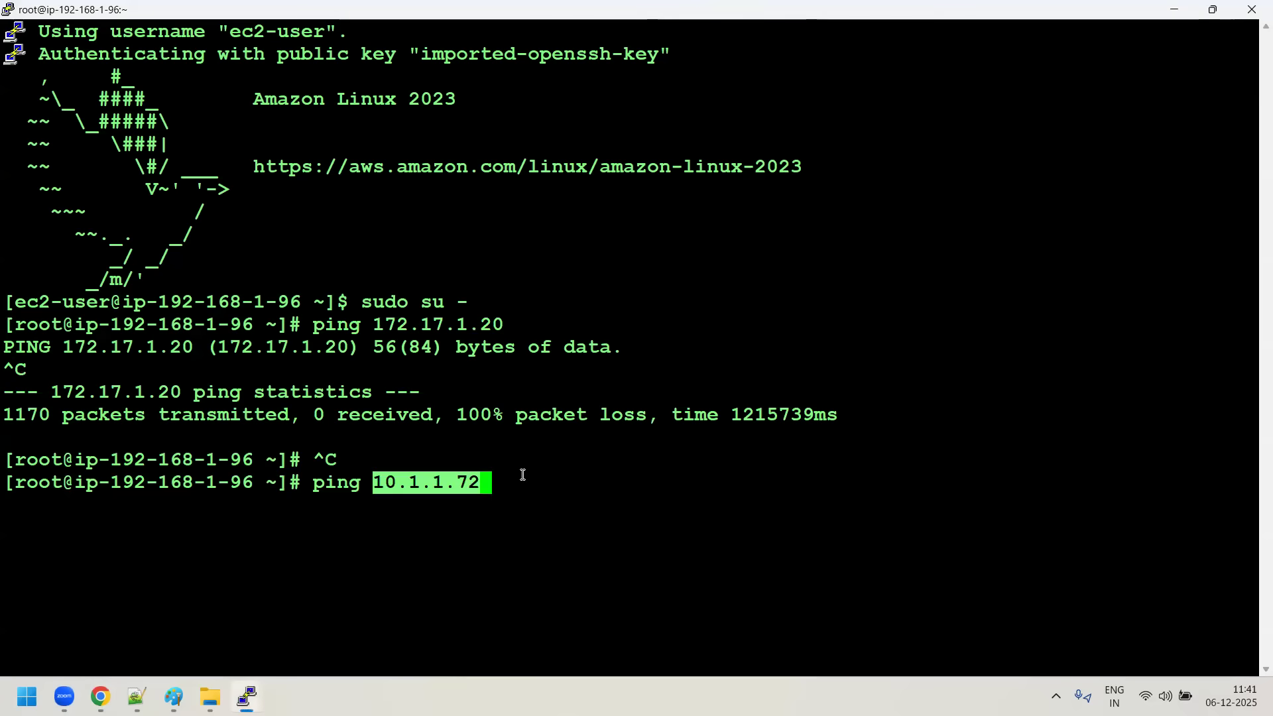
{"action": "key", "text": "Return"}
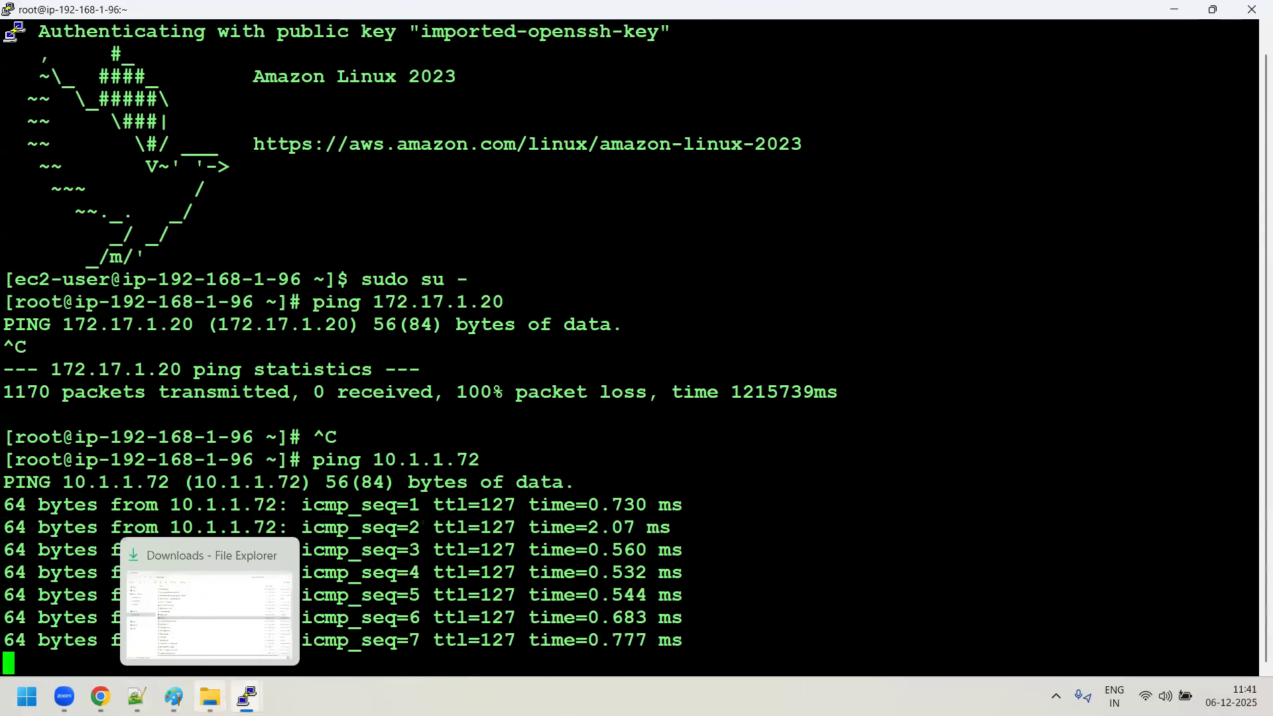
- Consult the Paint network diagram, then stop the ping to 10.1.1.72 in the 192.168.1.96 server terminal
{"action": "left_click", "coordinate": [434, 607]}
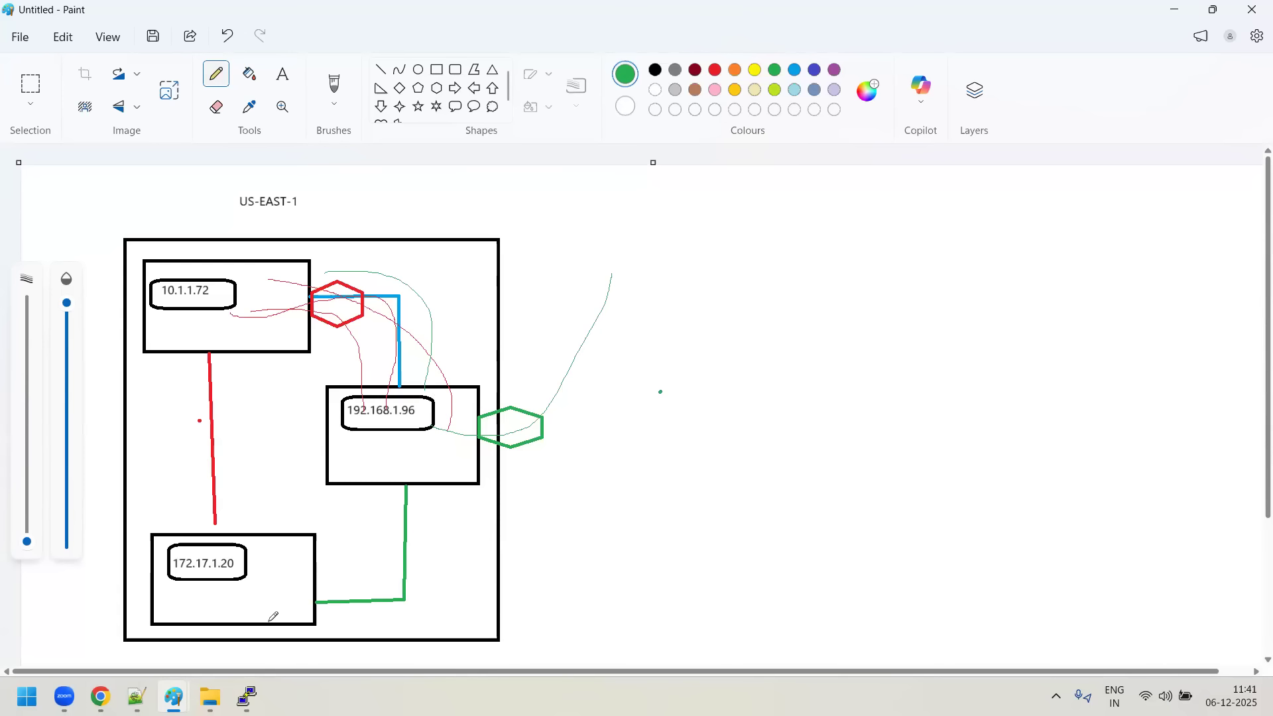
{"action": "mouse_move", "coordinate": [246, 696]}
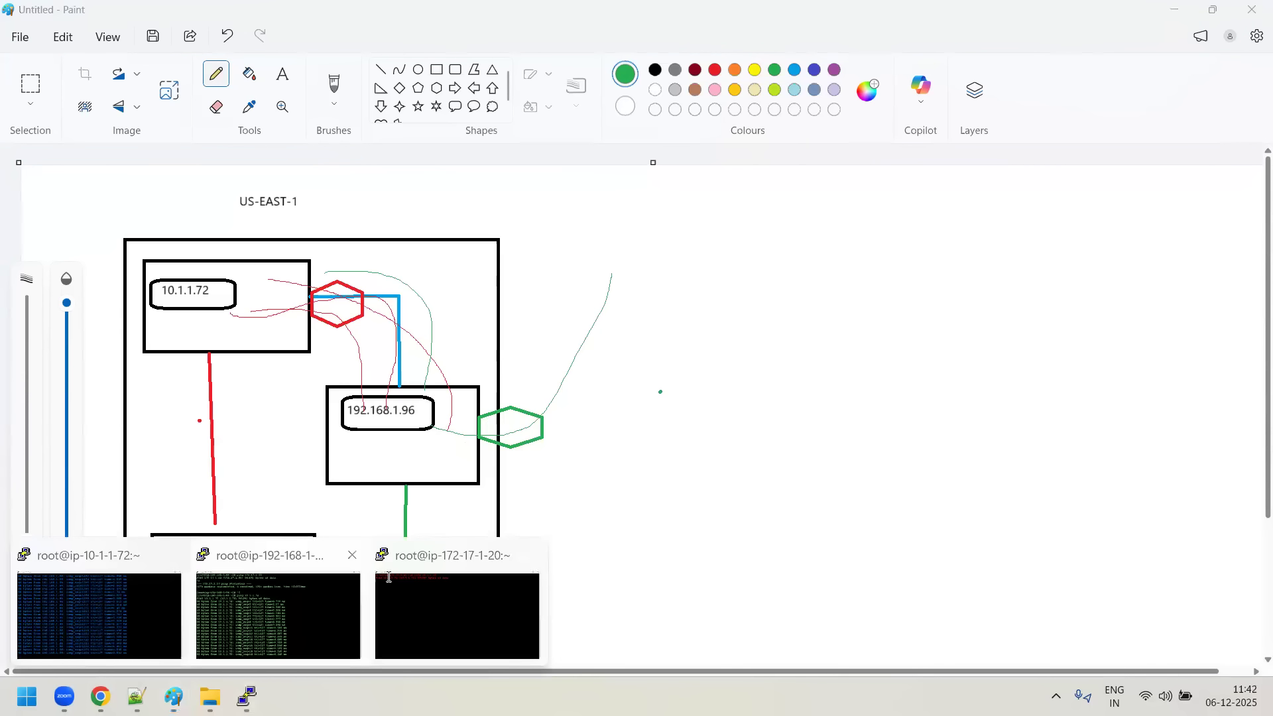
{"action": "left_click", "coordinate": [265, 616]}
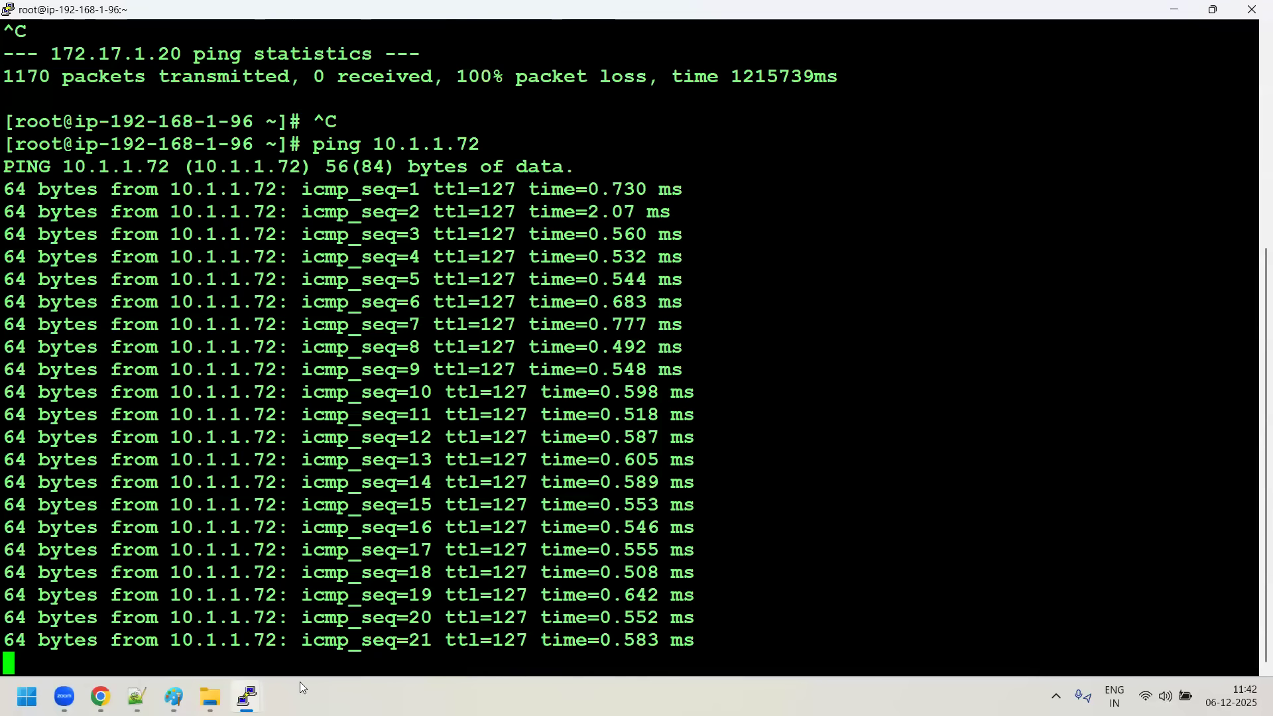
{"action": "key", "text": "ctrl+c"}
{"action": "left_click", "coordinate": [246, 697]}
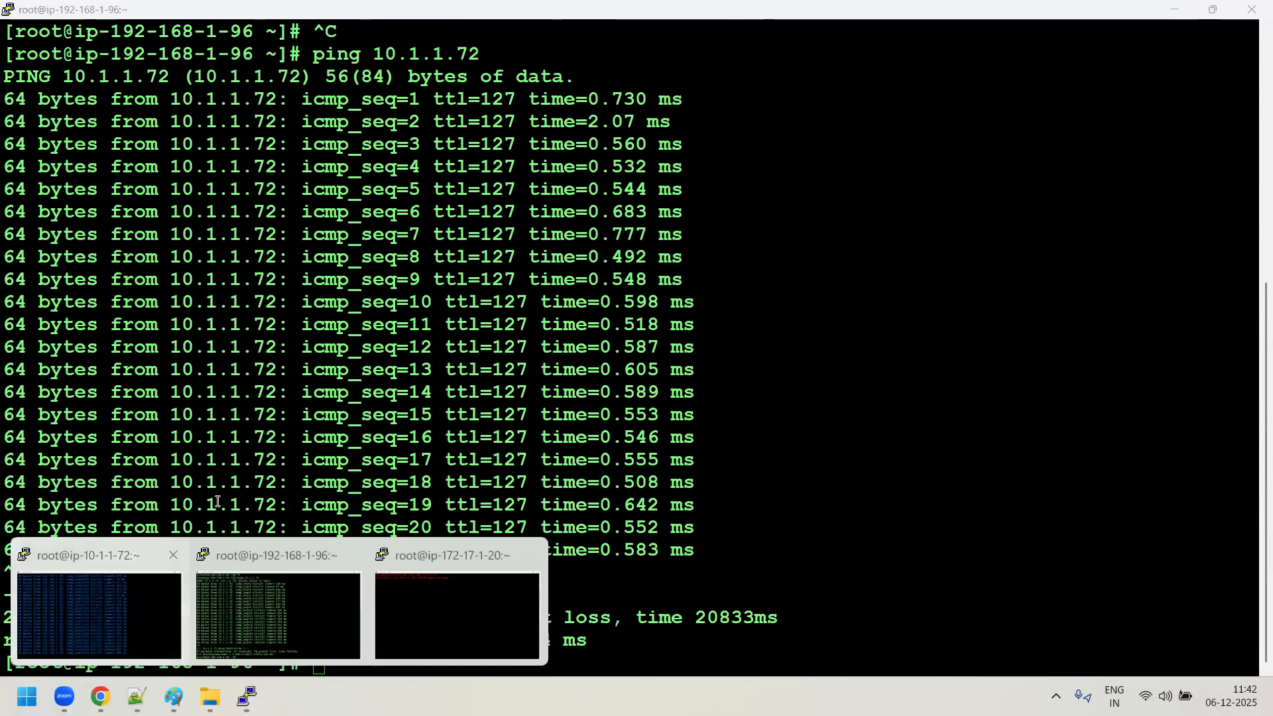
- Switch to the 10.1.1.72 server terminal and stop the running ping to 192.168.1.96
{"action": "left_click", "coordinate": [113, 613]}
{"action": "key", "text": "ctrl+c"}
{"action": "key", "text": "ctrl+c"}
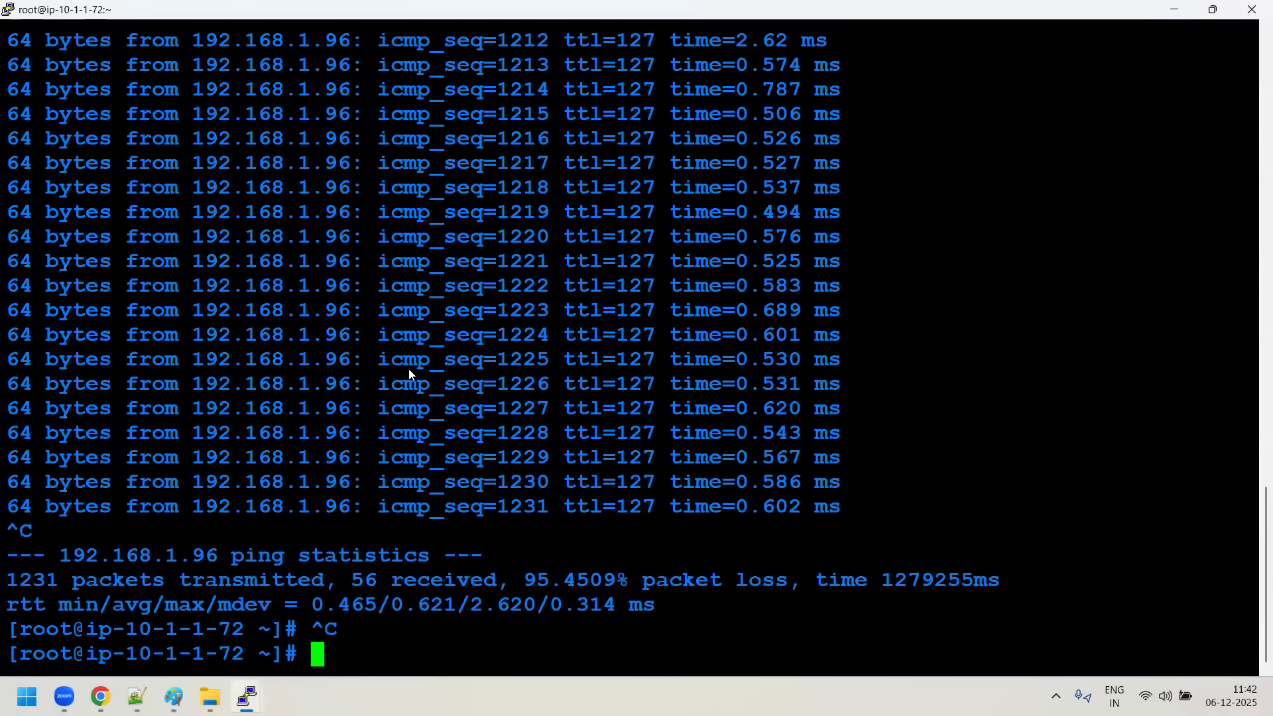
- In the VPC console in Chrome, start a new peering connection and name it GREEN-TO-RED
{"action": "left_click", "coordinate": [100, 696]}
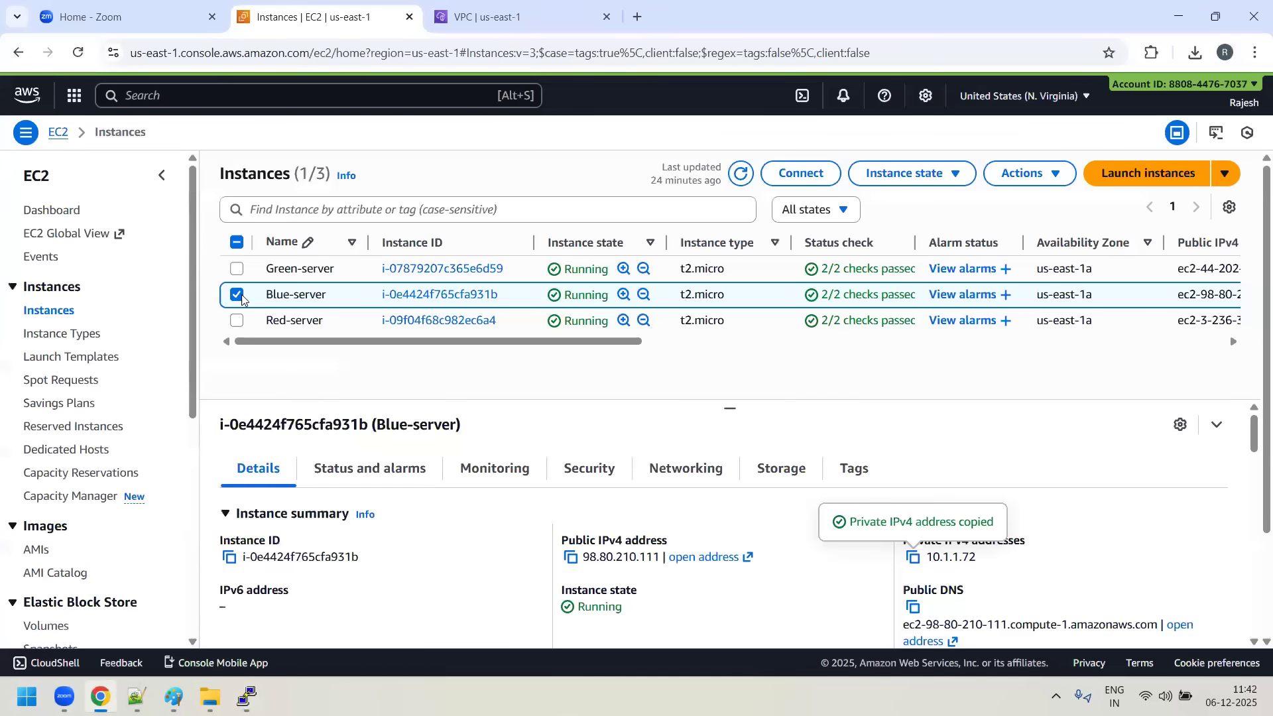
{"action": "left_click", "coordinate": [254, 280]}
{"action": "key", "text": "ctrl+Tab"}
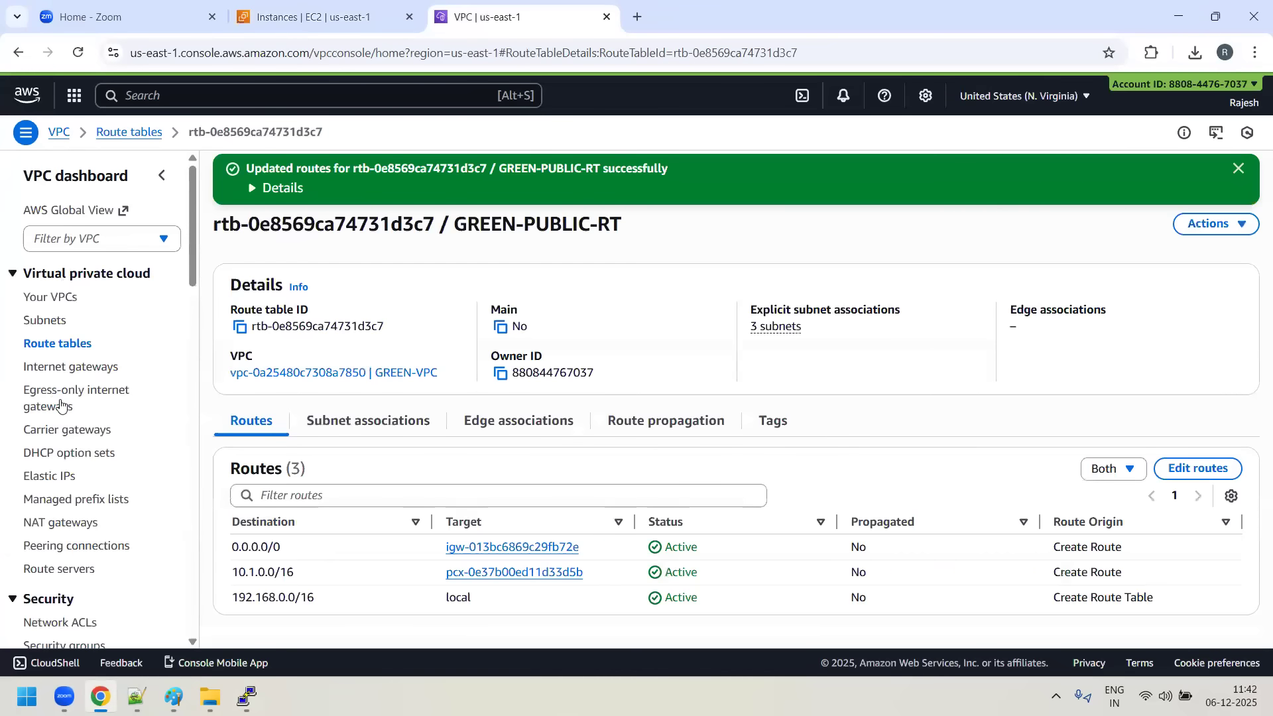
{"action": "left_click", "coordinate": [85, 547]}
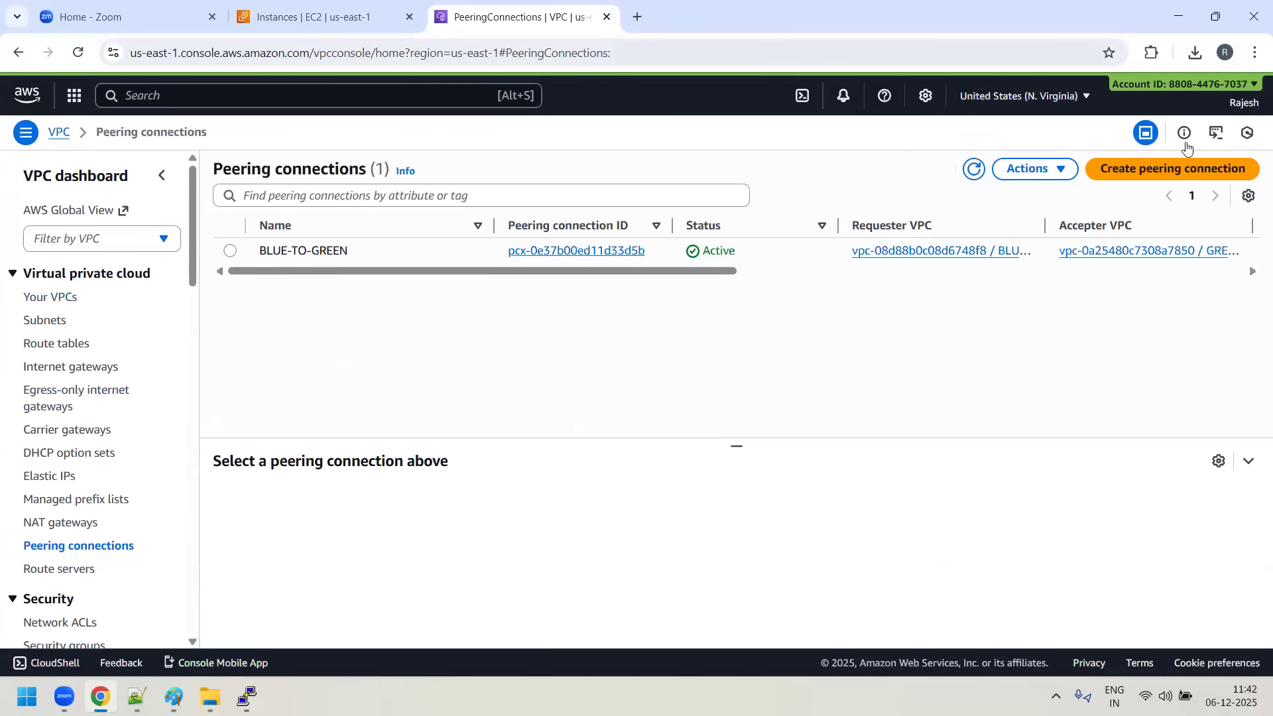
{"action": "left_click", "coordinate": [1185, 172]}
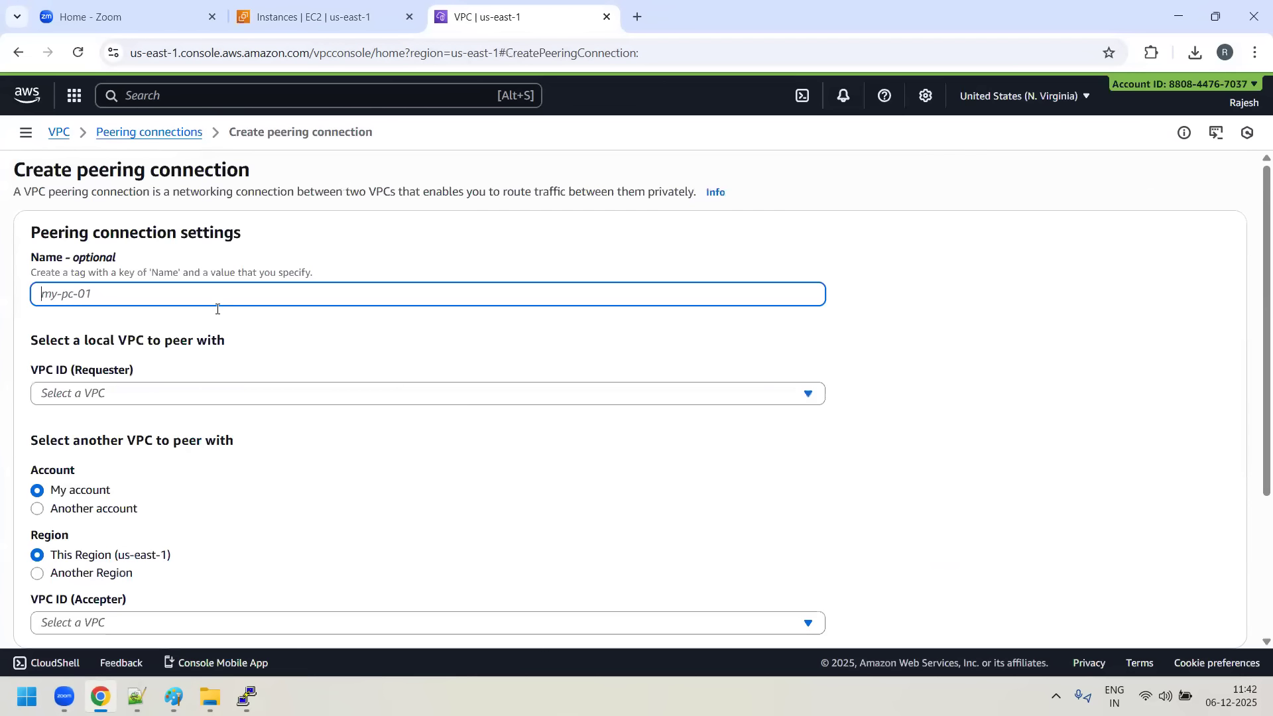
{"action": "type", "text": "GREEN-TO-RED"}
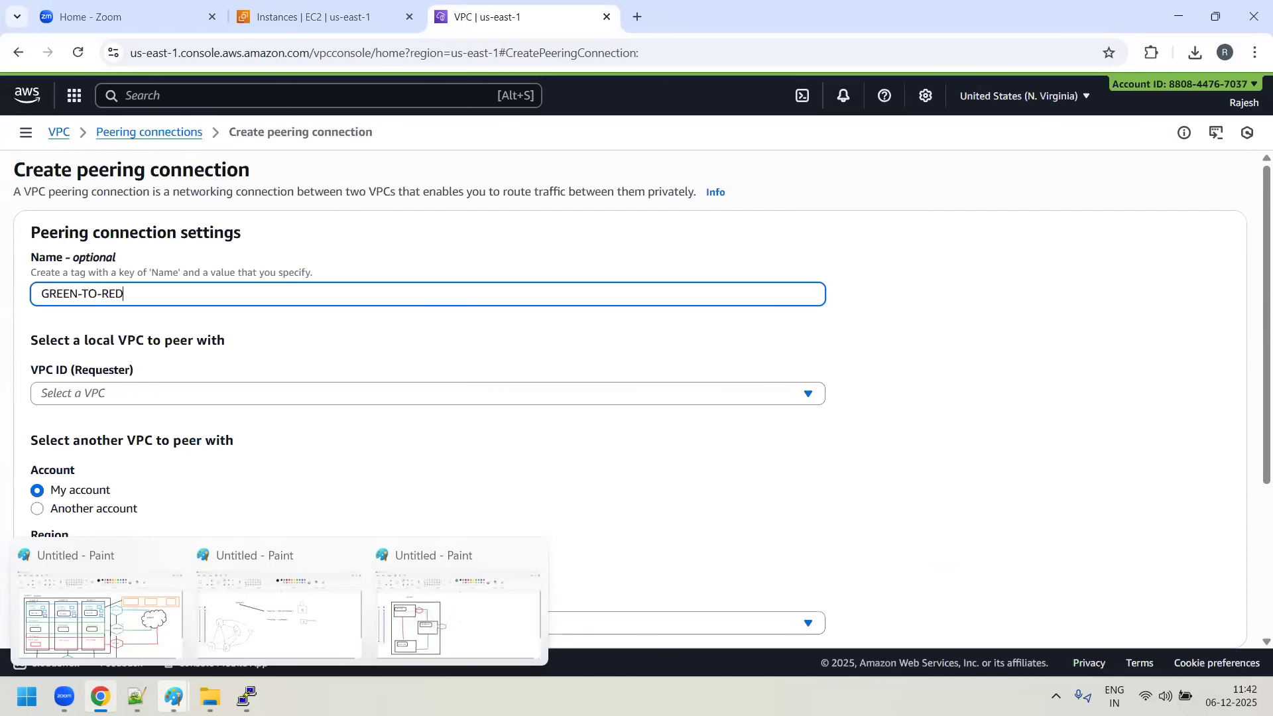
- Set GREEN-VPC as requester and RED-VPC as accepter in the same account and region, and create the peering connection
{"action": "left_click", "coordinate": [177, 398]}
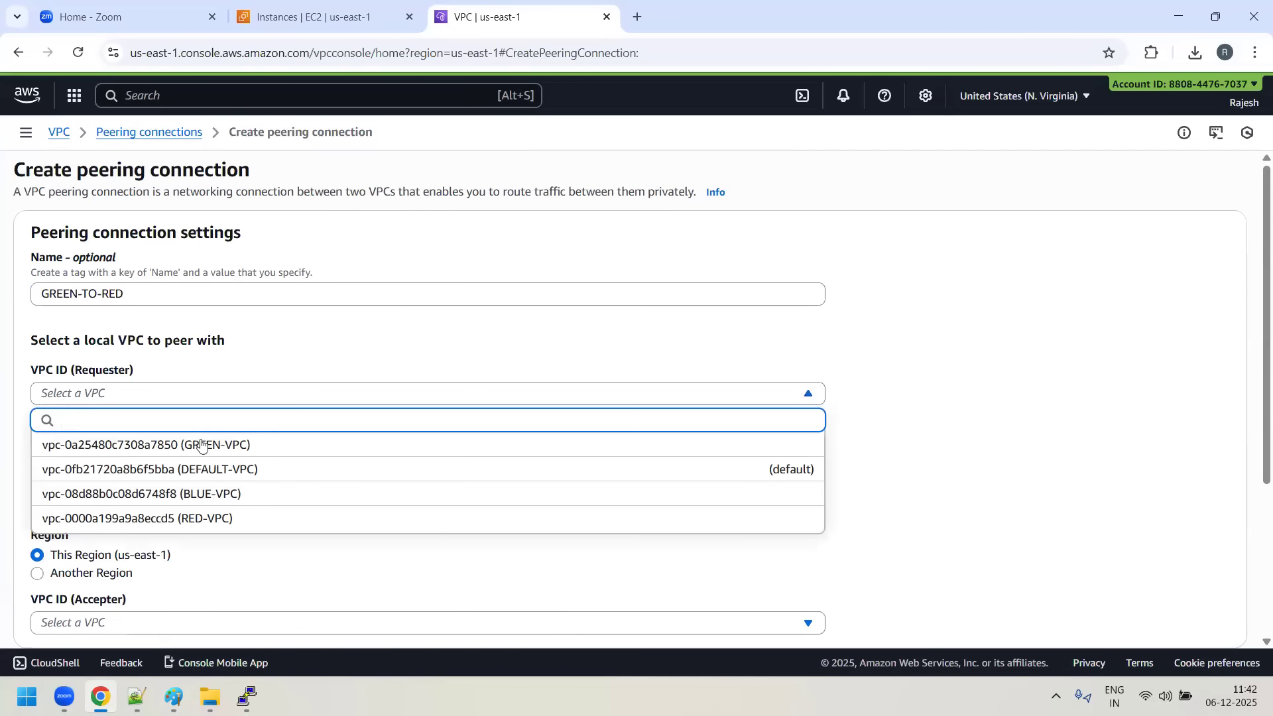
{"action": "left_click", "coordinate": [237, 446]}
{"action": "scroll", "coordinate": [364, 497], "scroll_direction": "down", "scroll_amount": 3}
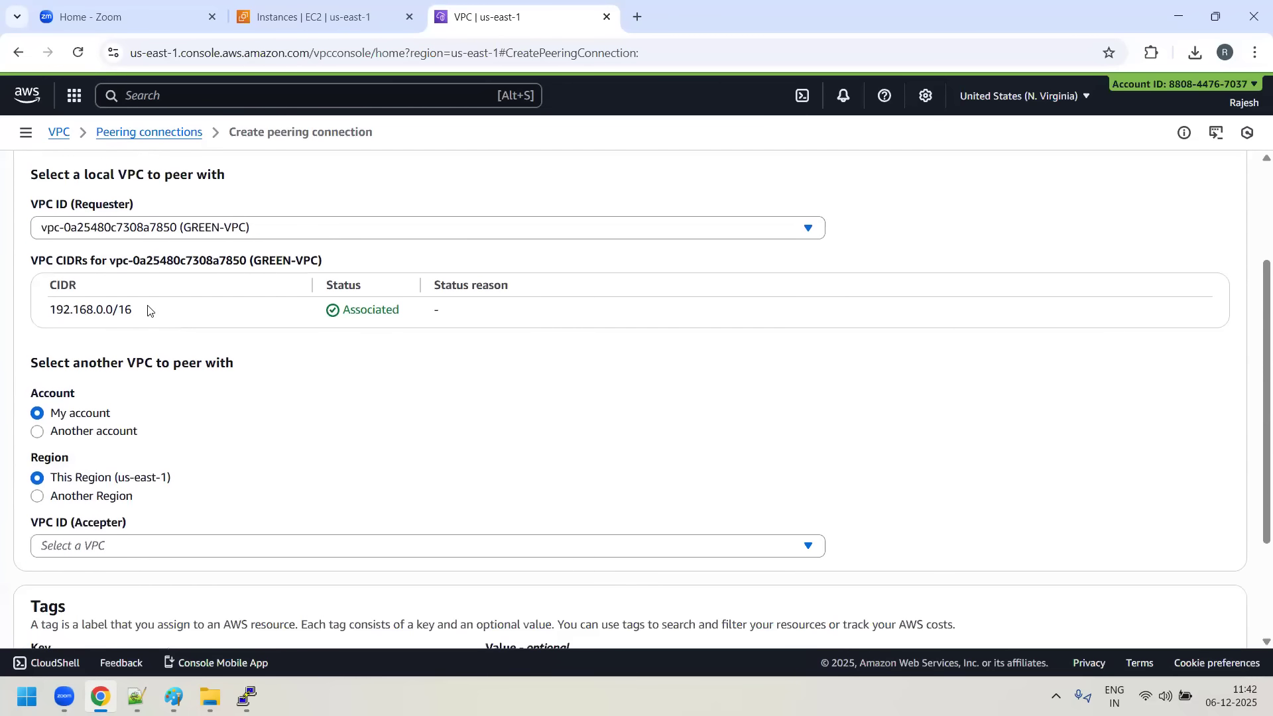
{"action": "scroll", "coordinate": [417, 428], "scroll_direction": "down", "scroll_amount": 1}
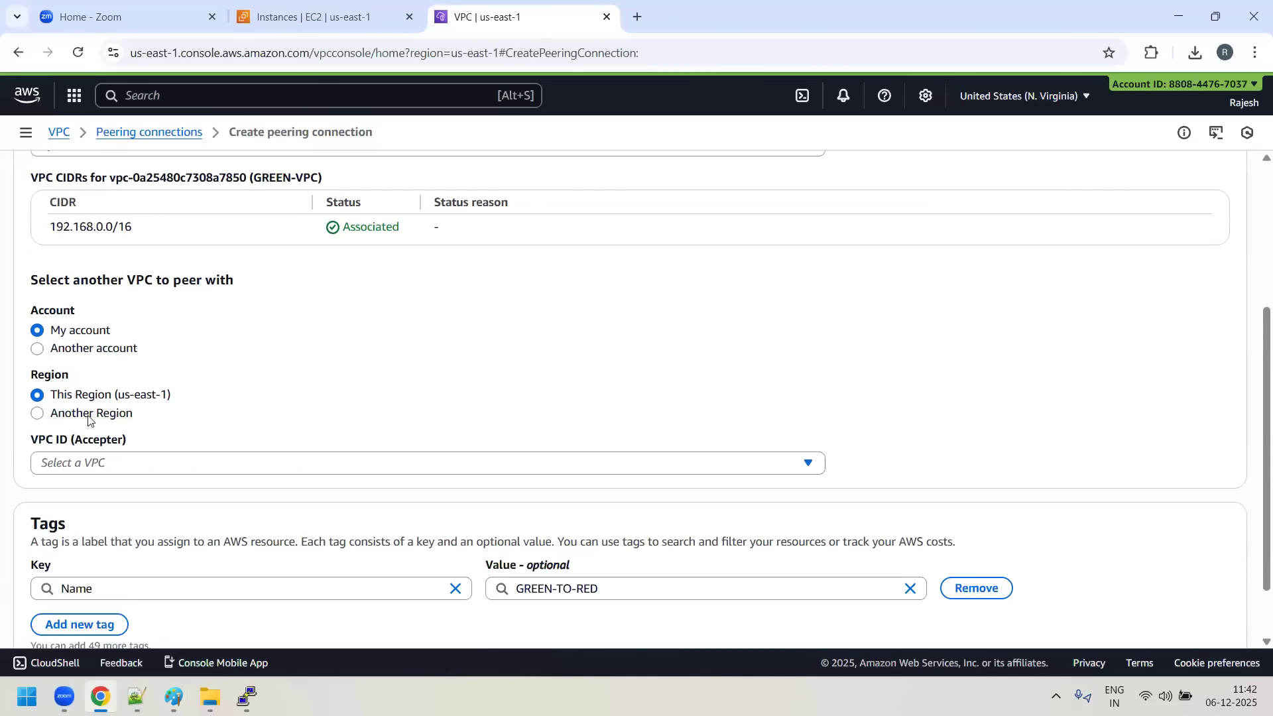
{"action": "left_click", "coordinate": [160, 472]}
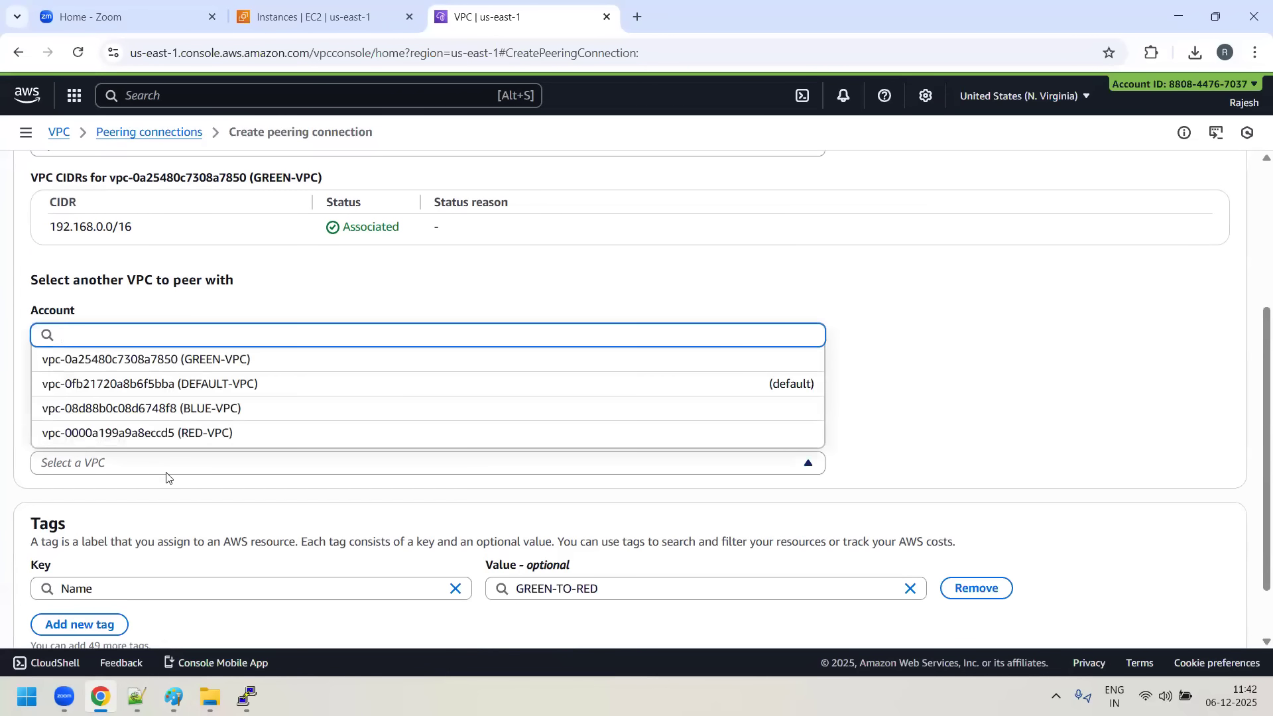
{"action": "left_click", "coordinate": [203, 435]}
{"action": "scroll", "coordinate": [104, 439], "scroll_direction": "up", "scroll_amount": 1}
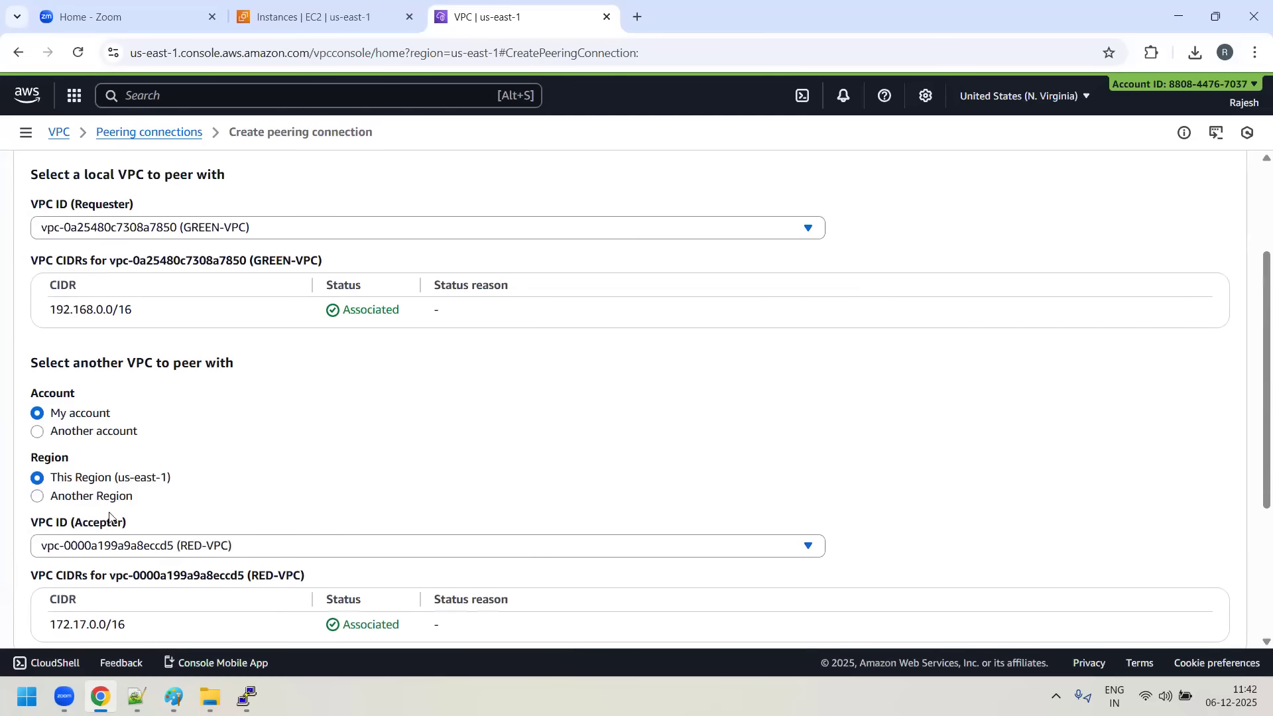
{"action": "scroll", "coordinate": [167, 469], "scroll_direction": "down", "scroll_amount": 3}
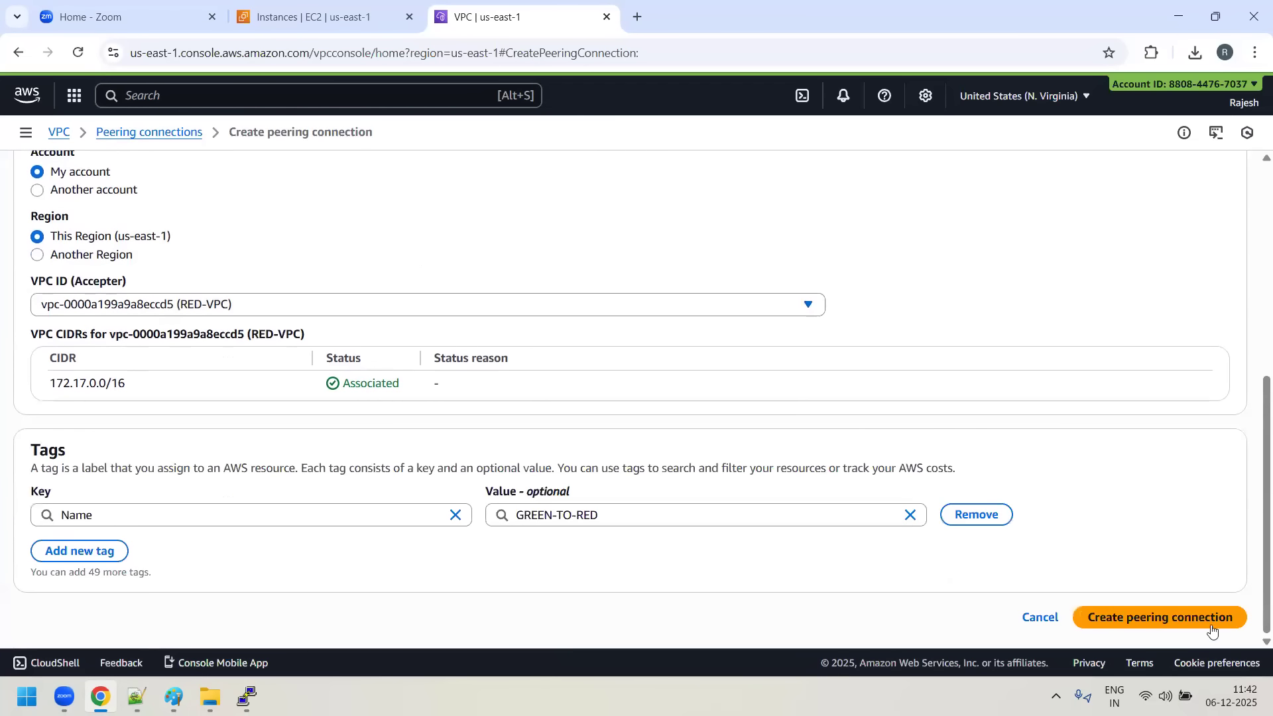
{"action": "left_click", "coordinate": [1198, 621]}
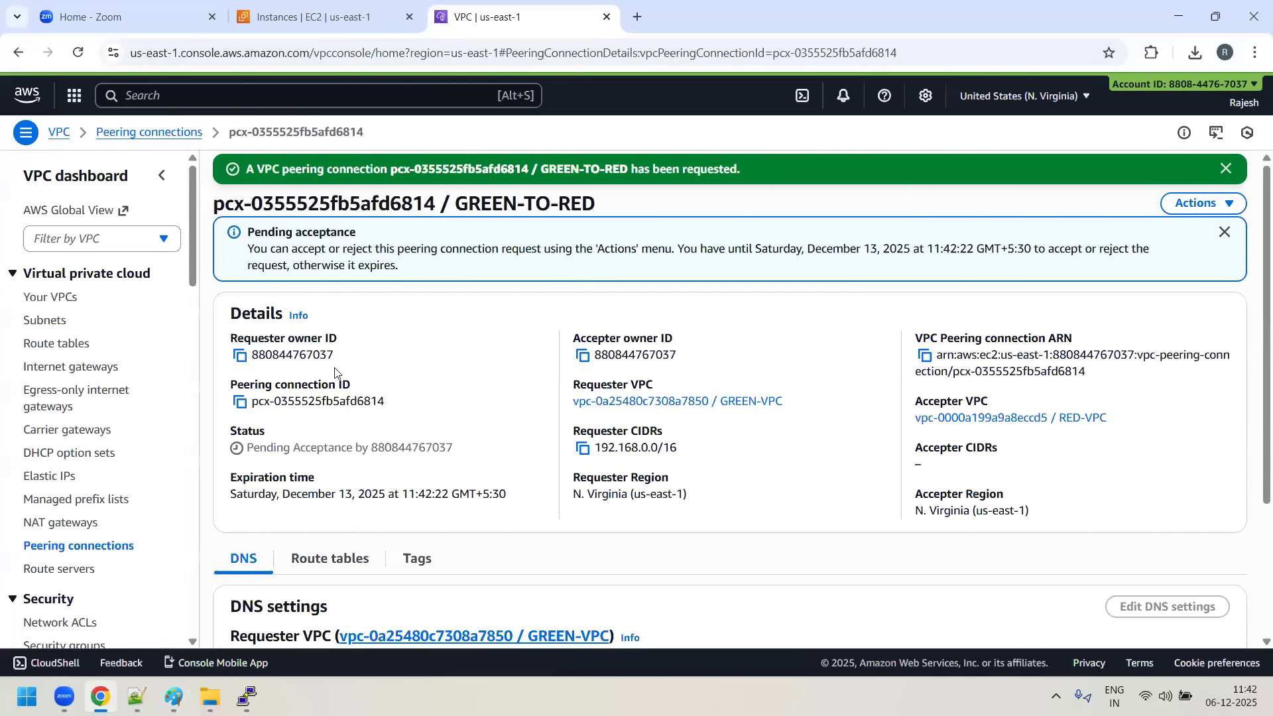
- Accept the pending GREEN-TO-RED peering connection request
{"action": "left_click", "coordinate": [1230, 204]}
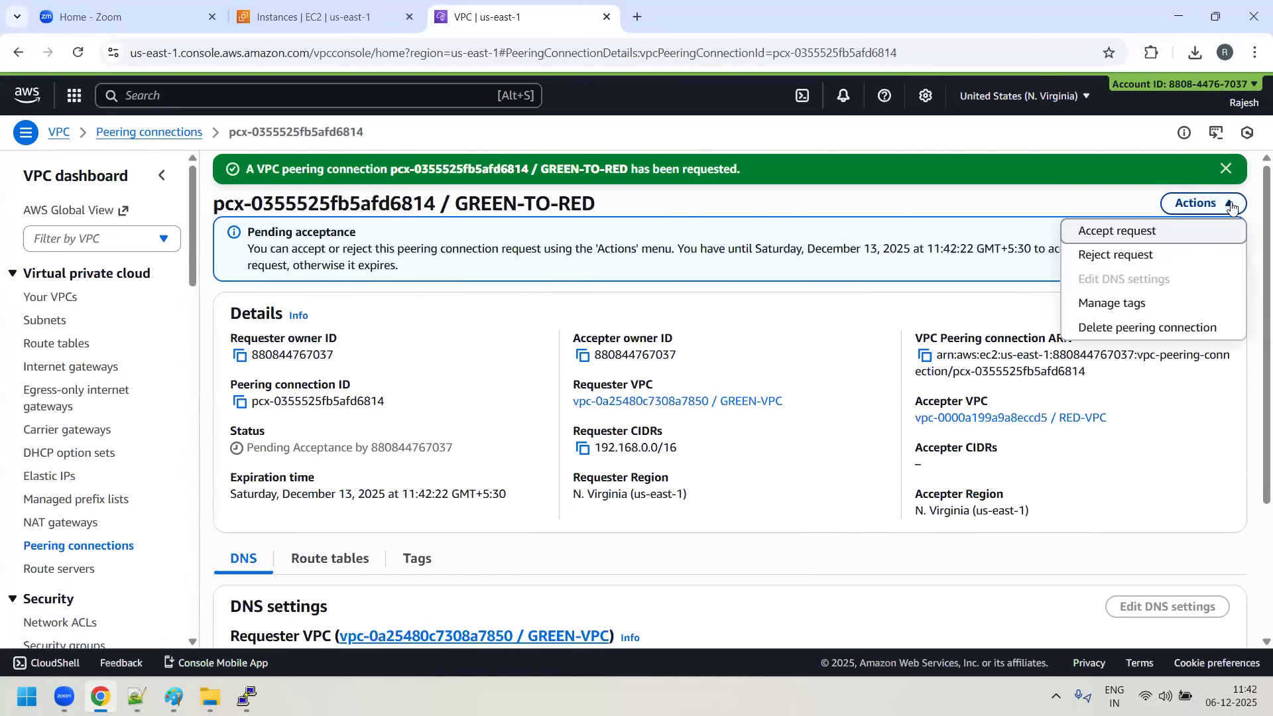
{"action": "left_click", "coordinate": [1126, 230]}
{"action": "left_click", "coordinate": [1027, 523]}
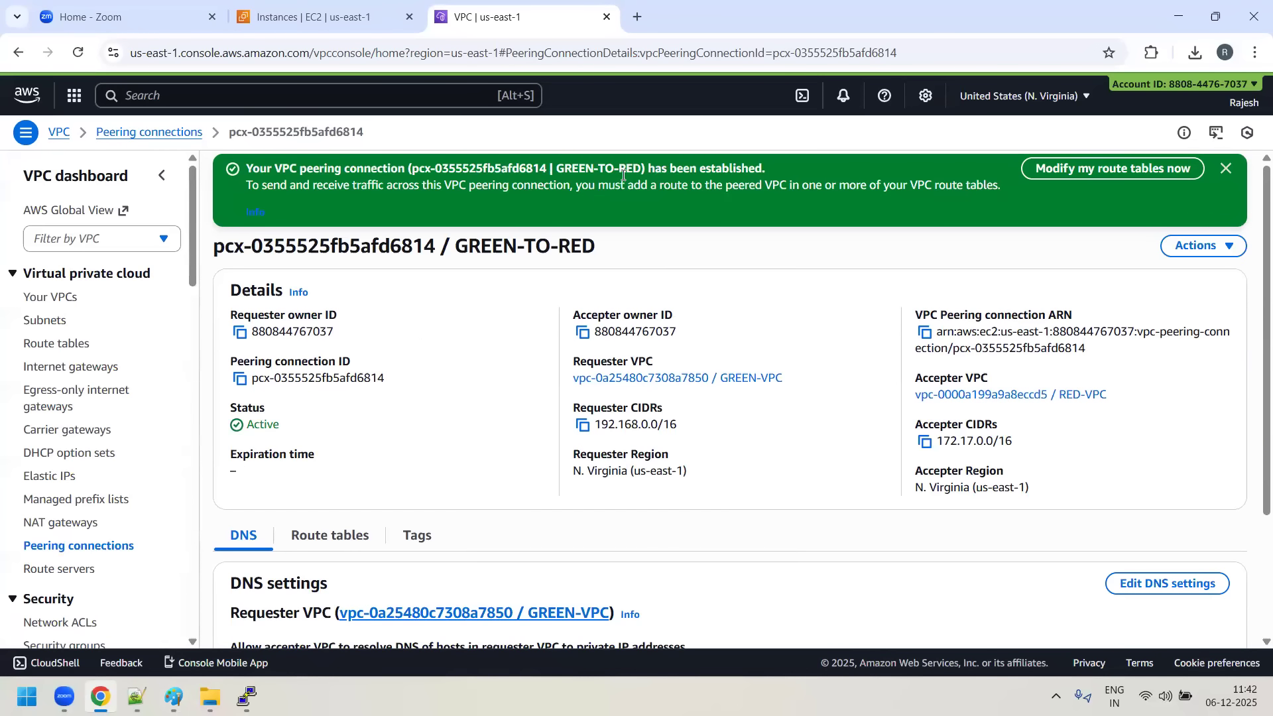
- Clear the VPC filter on the route tables list, open GREEN-PUBLIC-RT's routes for editing and add a blank route
{"action": "left_click", "coordinate": [58, 341]}
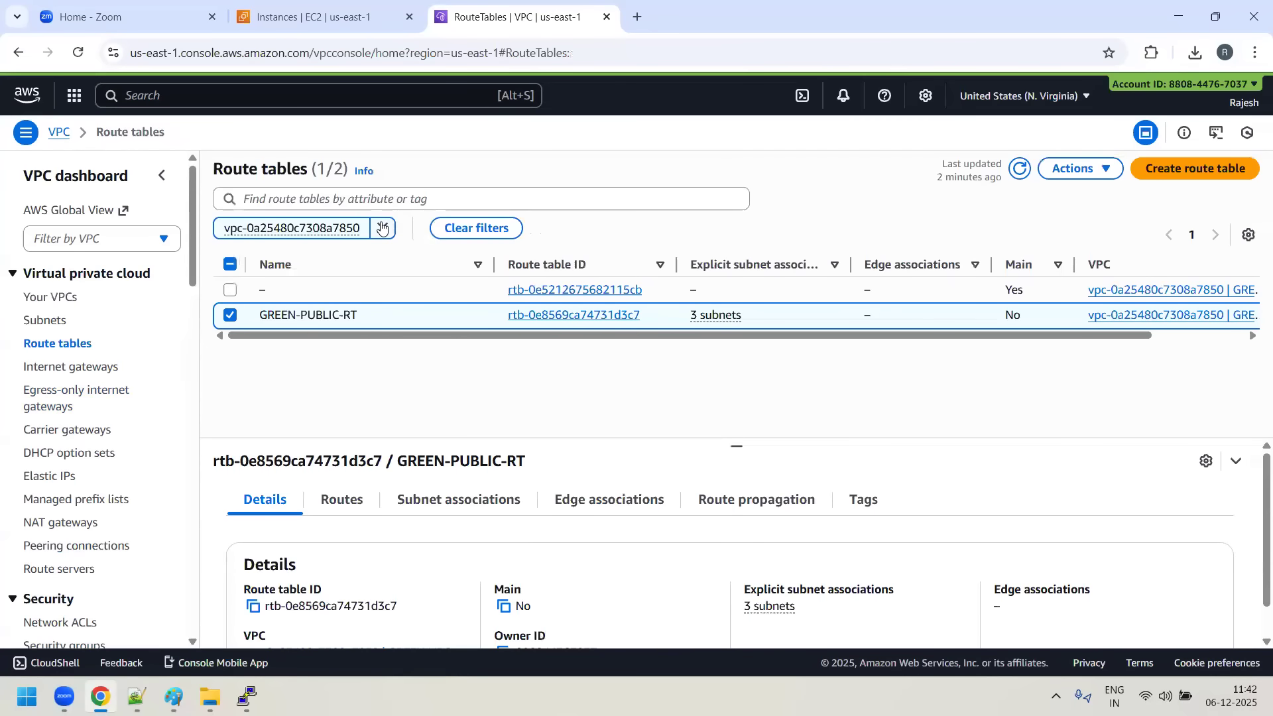
{"action": "left_click", "coordinate": [402, 228]}
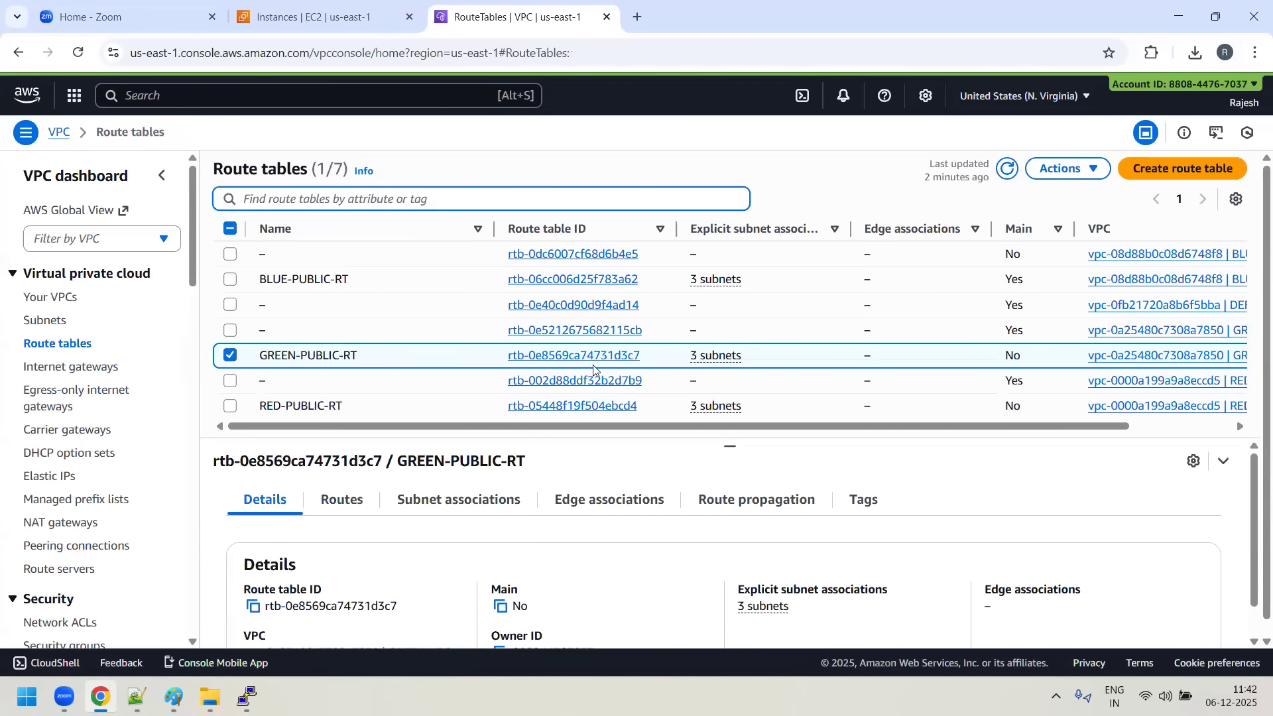
{"action": "left_click", "coordinate": [579, 359]}
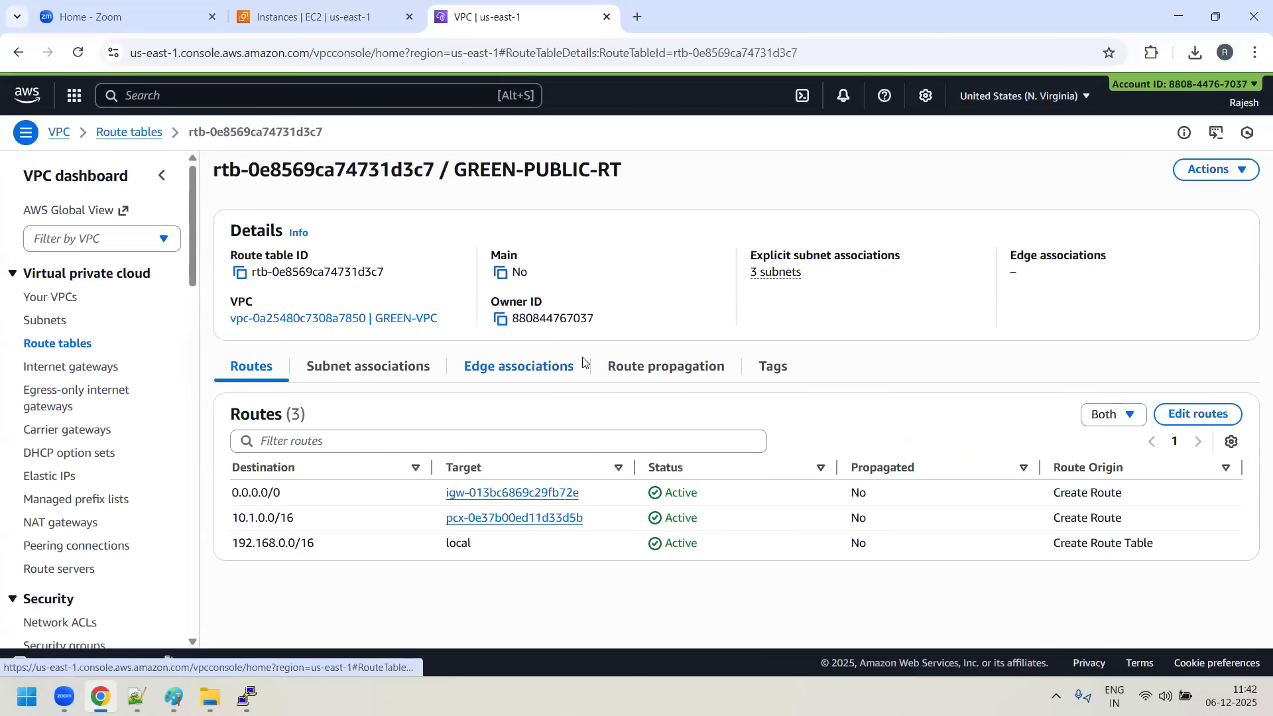
{"action": "left_click", "coordinate": [1198, 415]}
{"action": "left_click", "coordinate": [66, 435]}
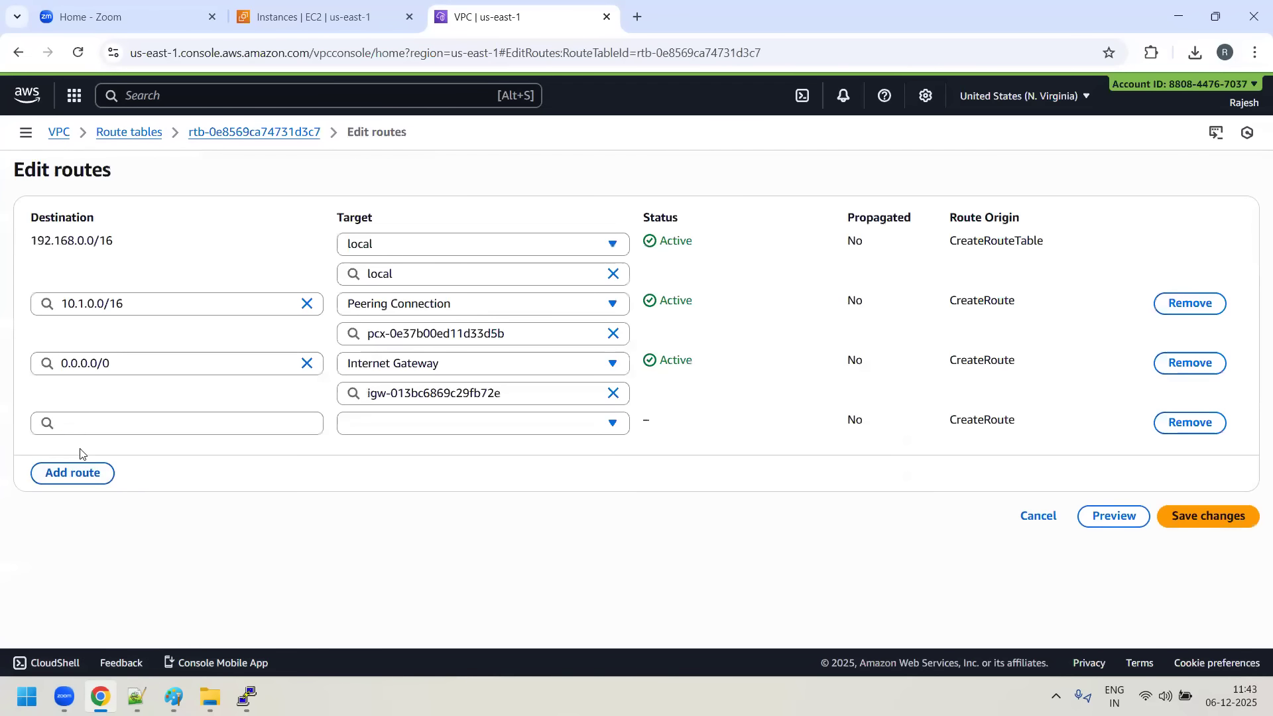
- Enter 172.17.0.0/16 as the new route's destination, checking the RED-VPC CIDR in the Notepad++ notes
{"action": "left_click", "coordinate": [83, 426]}
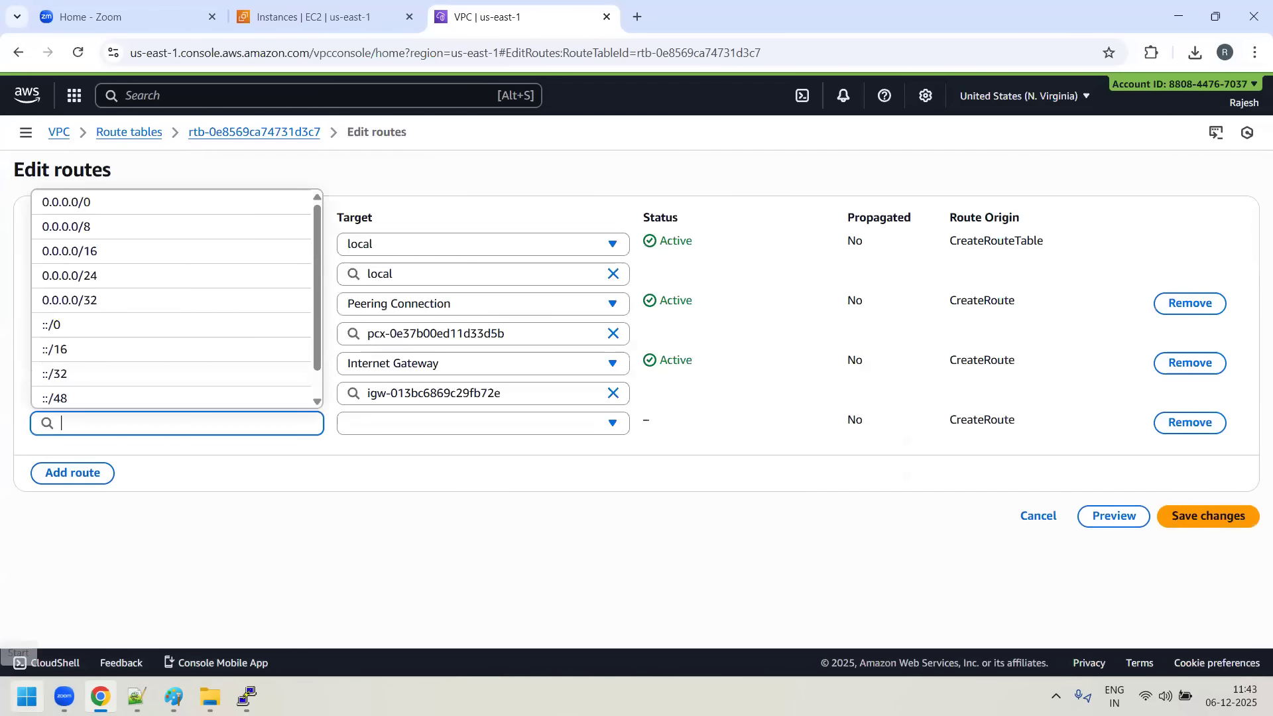
{"action": "type", "text": "172."}
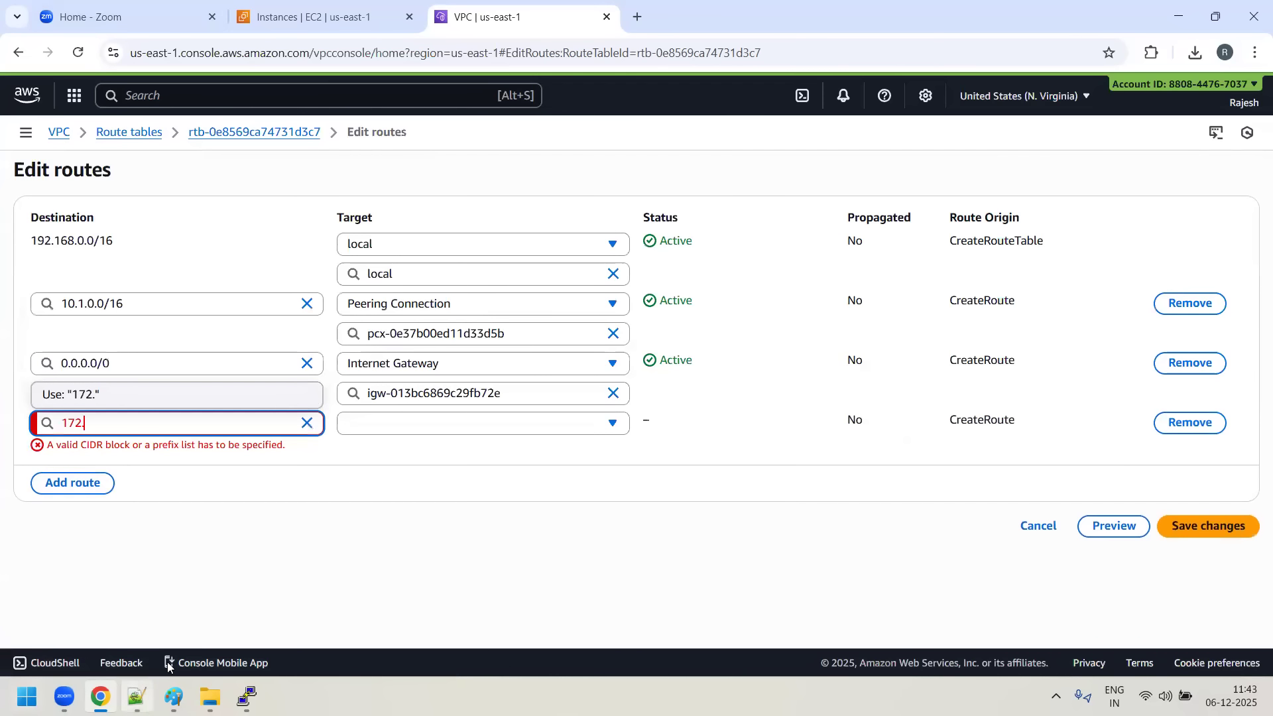
{"action": "left_click", "coordinate": [136, 696]}
{"action": "scroll", "coordinate": [371, 454], "scroll_direction": "up", "scroll_amount": 3}
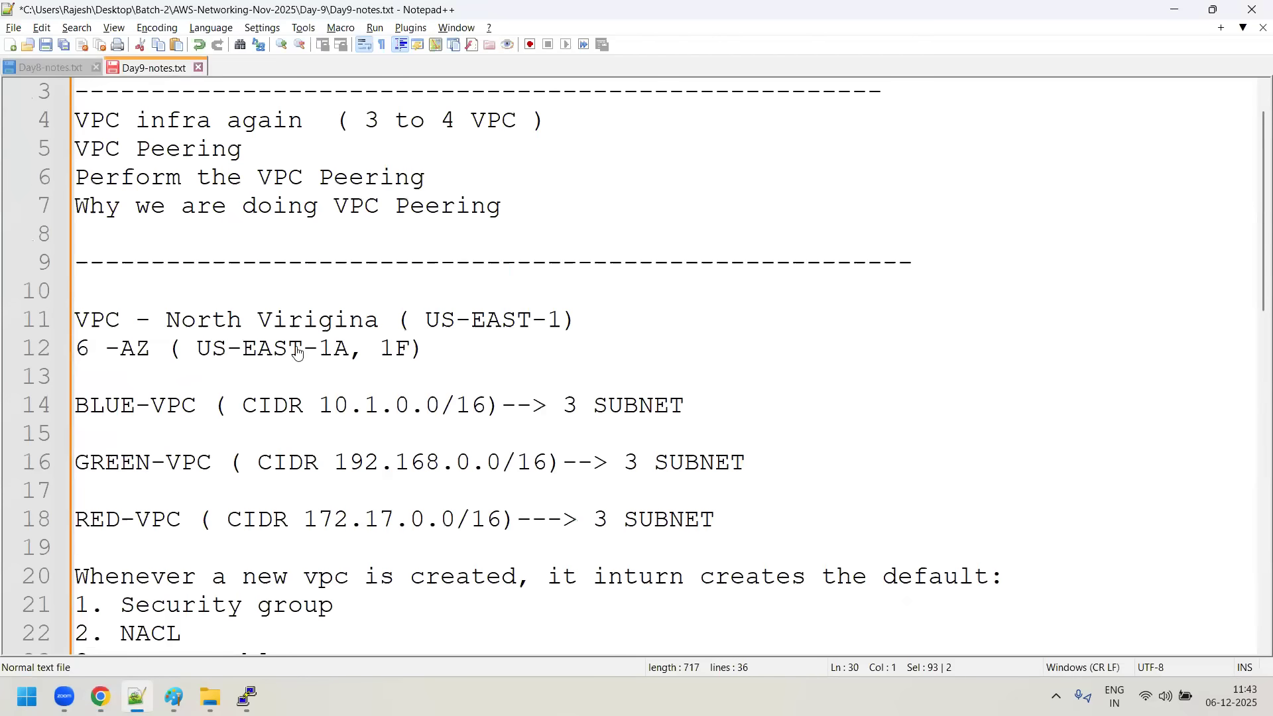
{"action": "key", "text": "alt+Tab"}
{"action": "type", "text": ".17.0."}
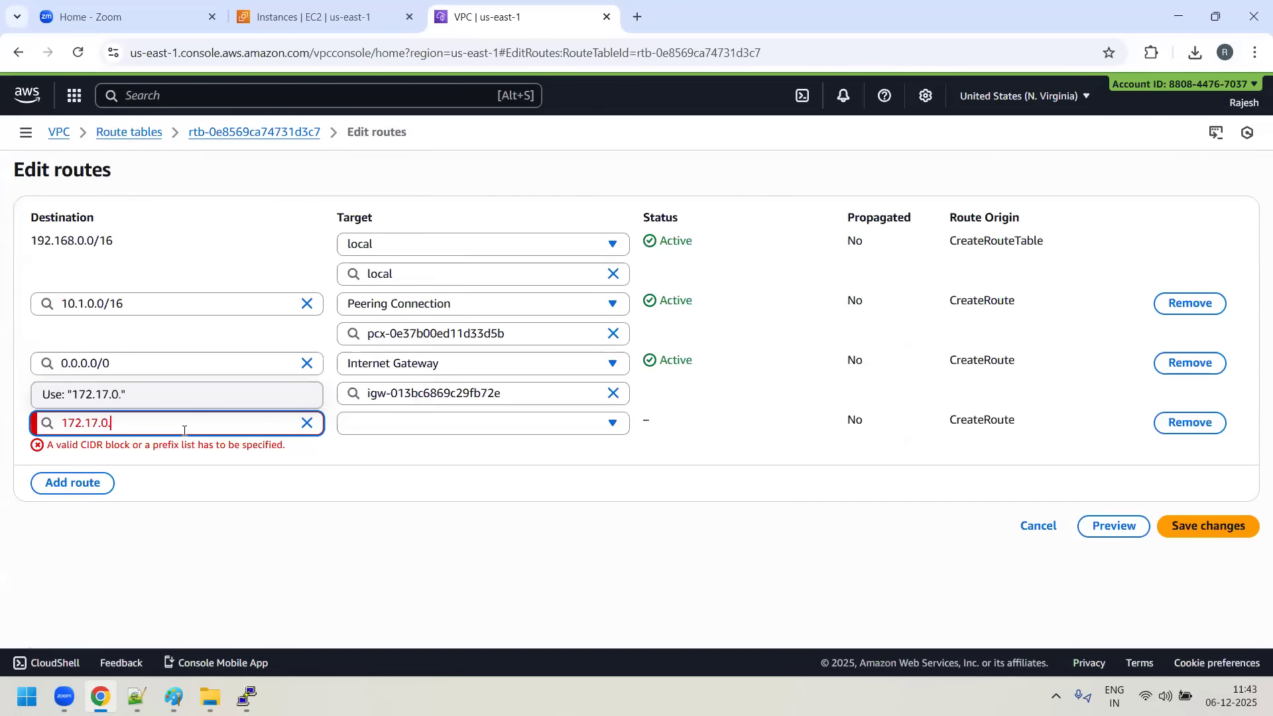
{"action": "type", "text": "0/1"}
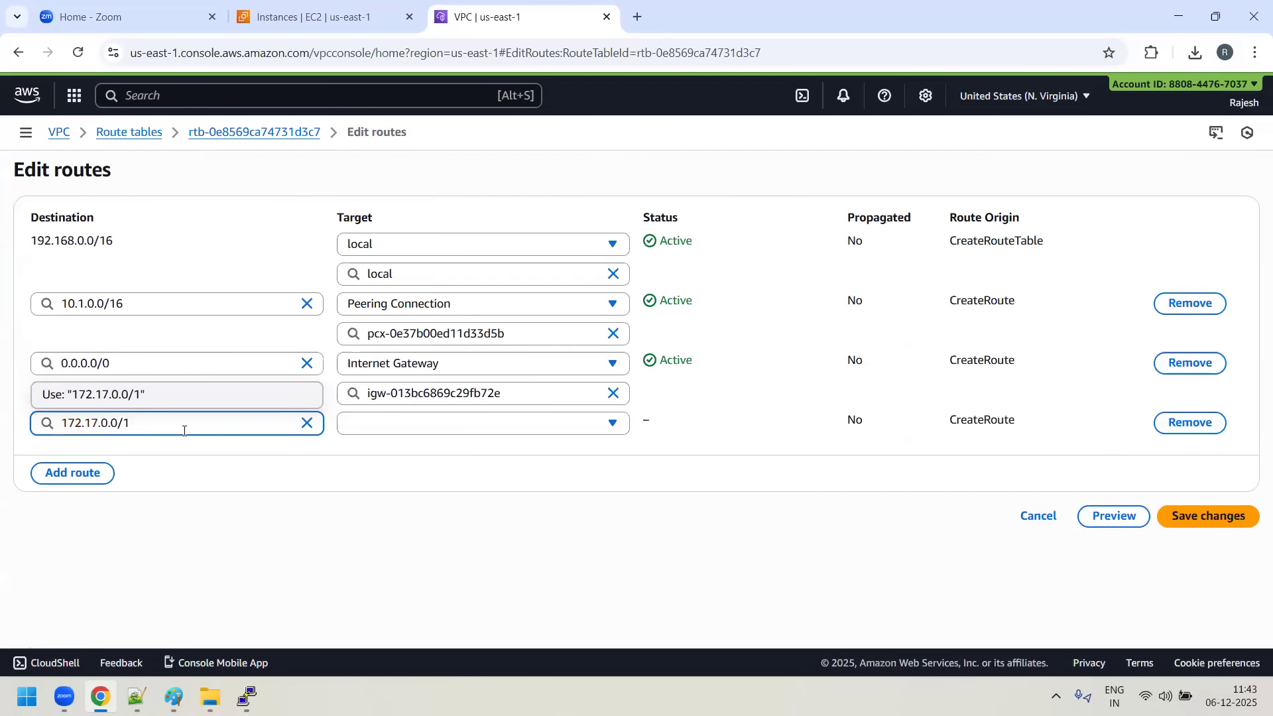
{"action": "type", "text": "6"}
- Target the 172.17.0.0/16 route at the GREEN-TO-RED peering connection and save the GREEN-PUBLIC-RT changes
{"action": "left_click", "coordinate": [612, 423]}
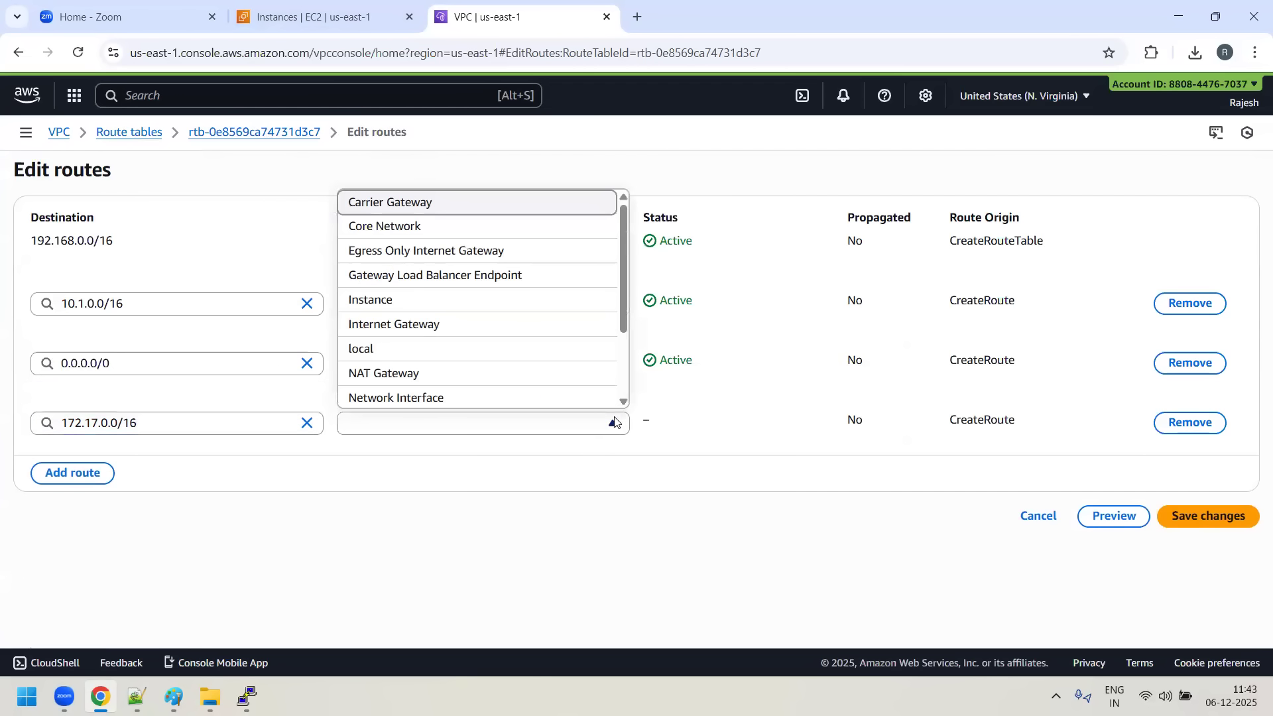
{"action": "scroll", "coordinate": [540, 362], "scroll_direction": "down", "scroll_amount": 1}
{"action": "scroll", "coordinate": [464, 355], "scroll_direction": "down", "scroll_amount": 1}
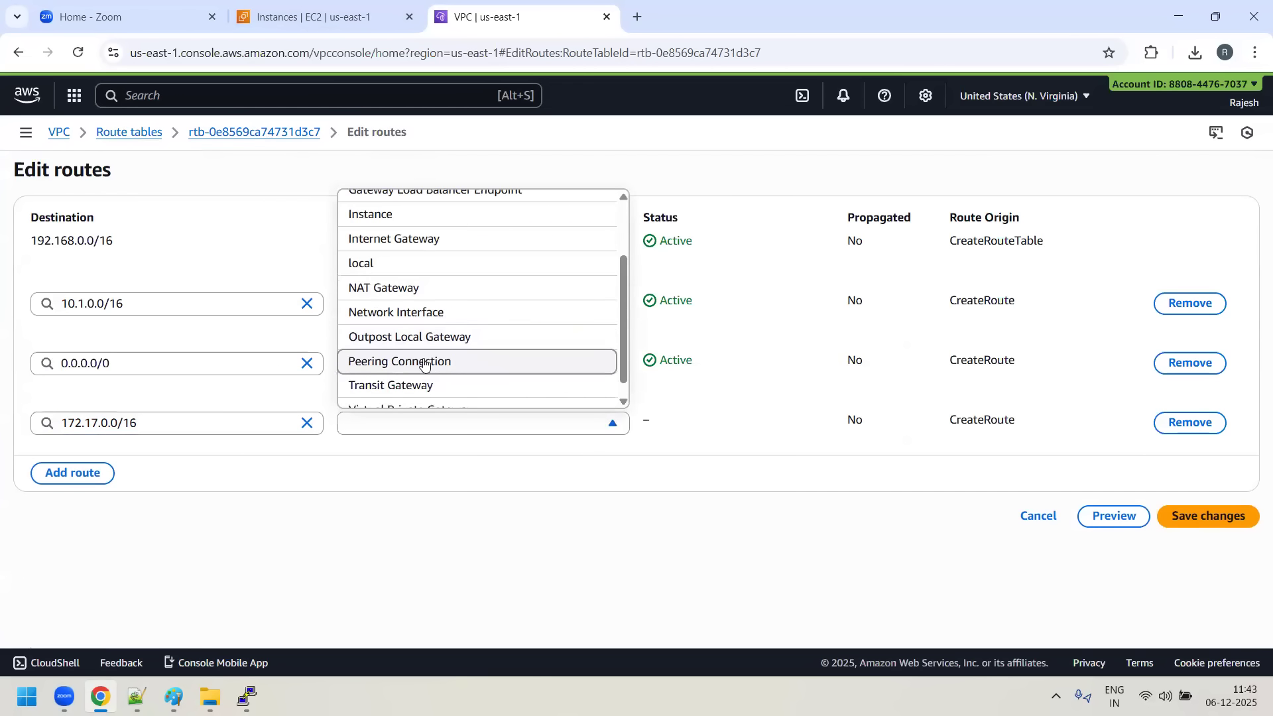
{"action": "left_click", "coordinate": [424, 363]}
{"action": "left_click", "coordinate": [466, 455]}
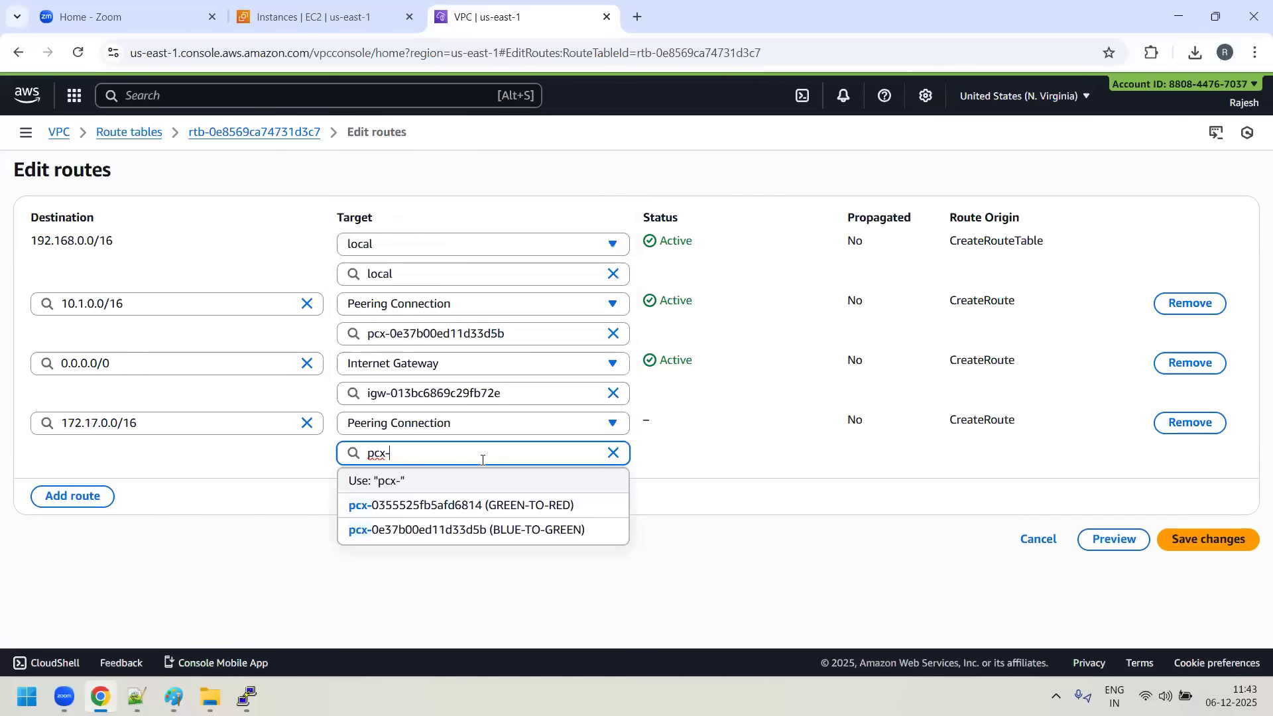
{"action": "left_click", "coordinate": [548, 508]}
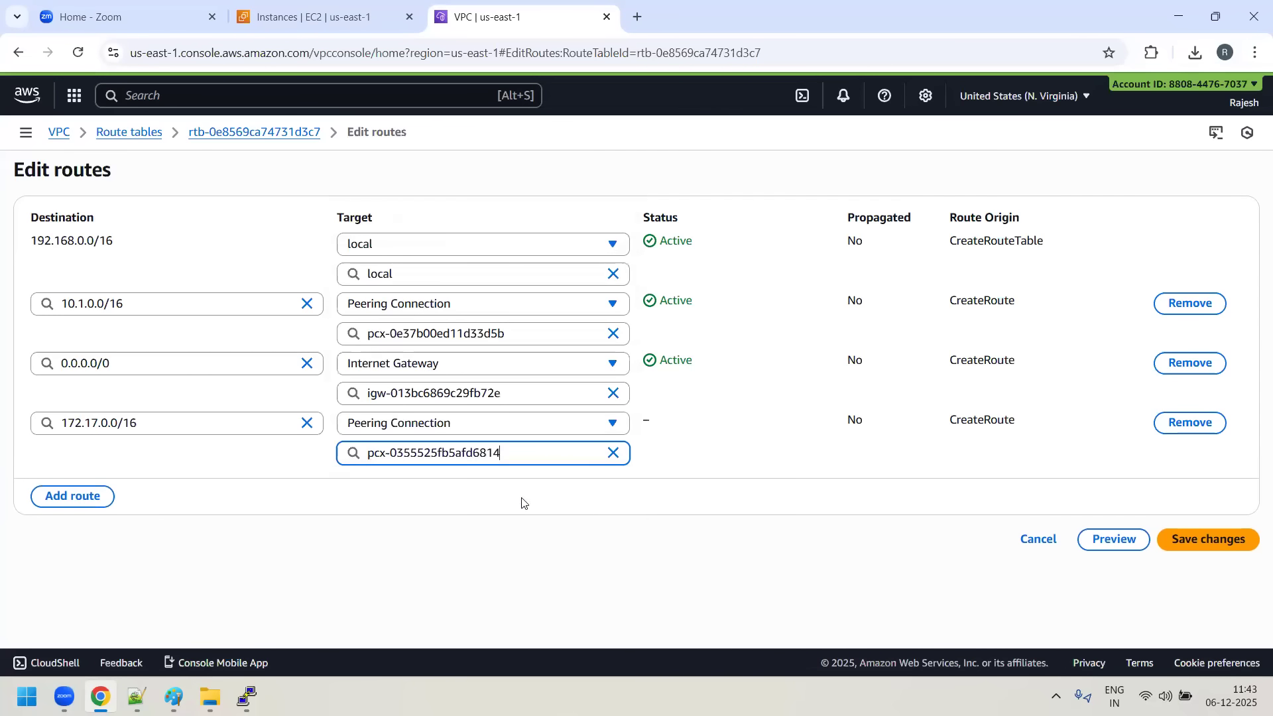
{"action": "left_click", "coordinate": [1237, 548]}
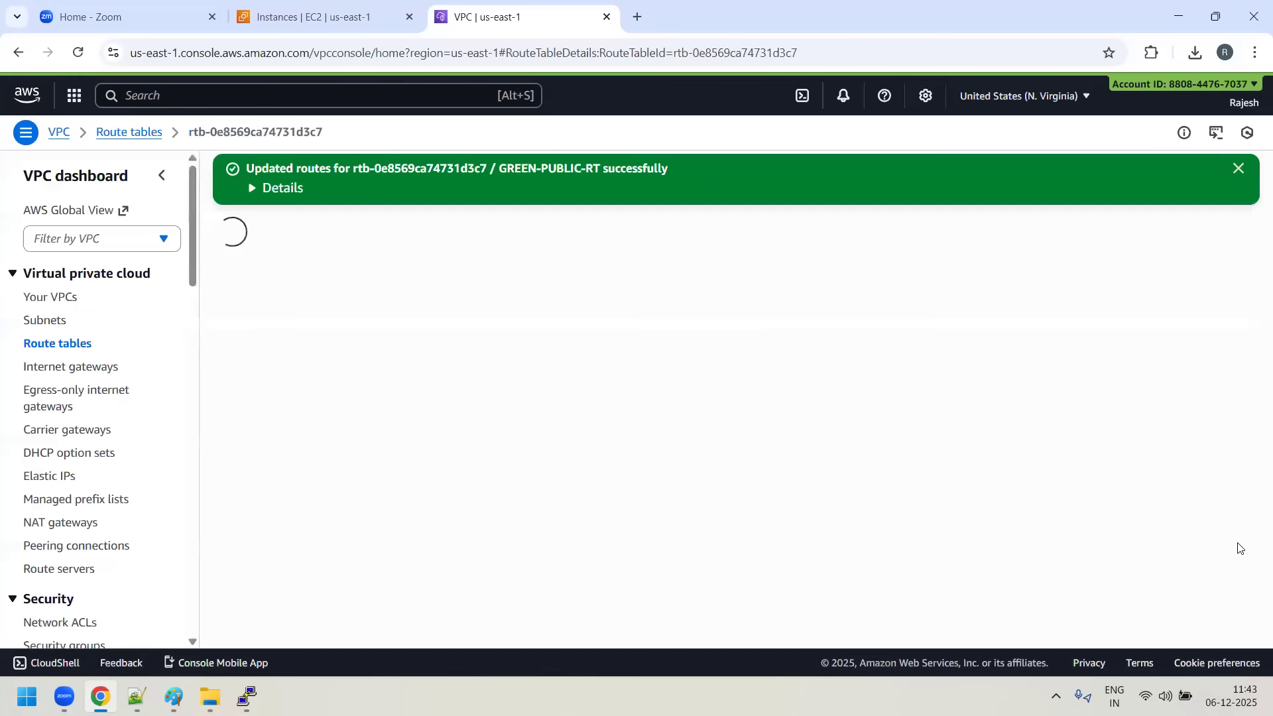
- Open RED-PUBLIC-RT from the route tables list, start editing its routes and add a blank route
{"action": "left_click", "coordinate": [39, 343]}
{"action": "scroll", "coordinate": [245, 400], "scroll_direction": "down", "scroll_amount": 2}
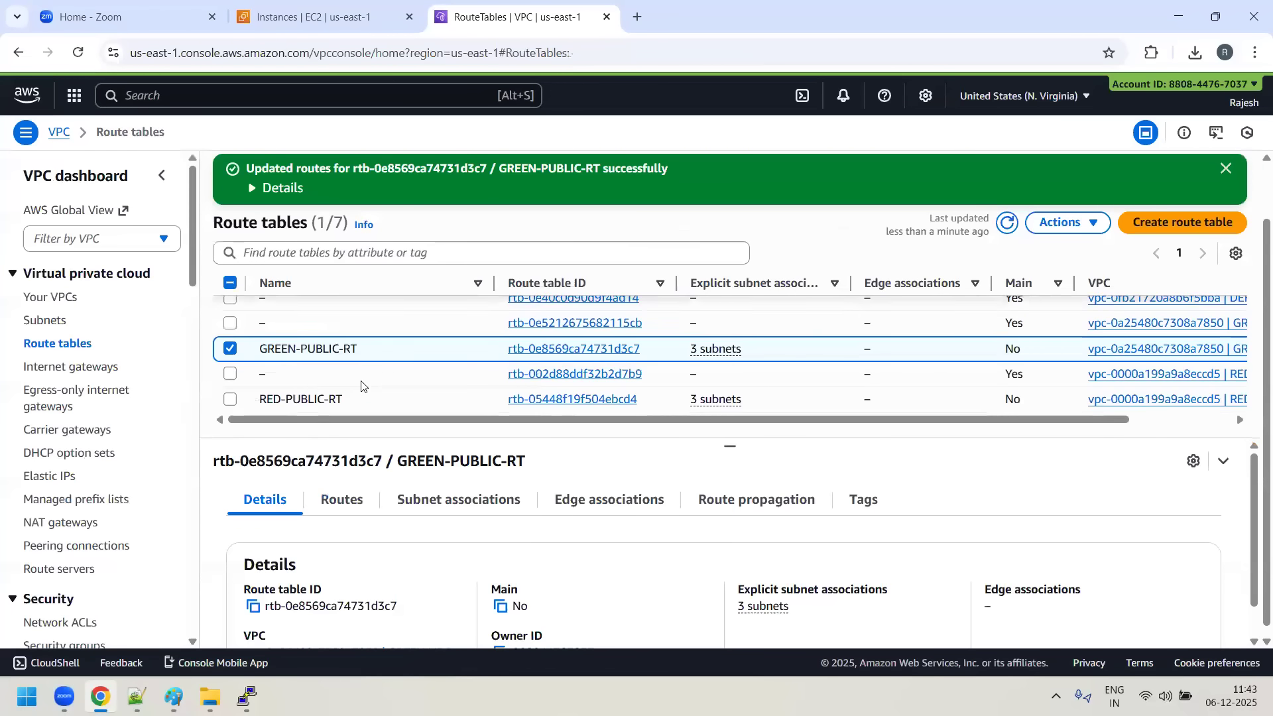
{"action": "left_click", "coordinate": [222, 349]}
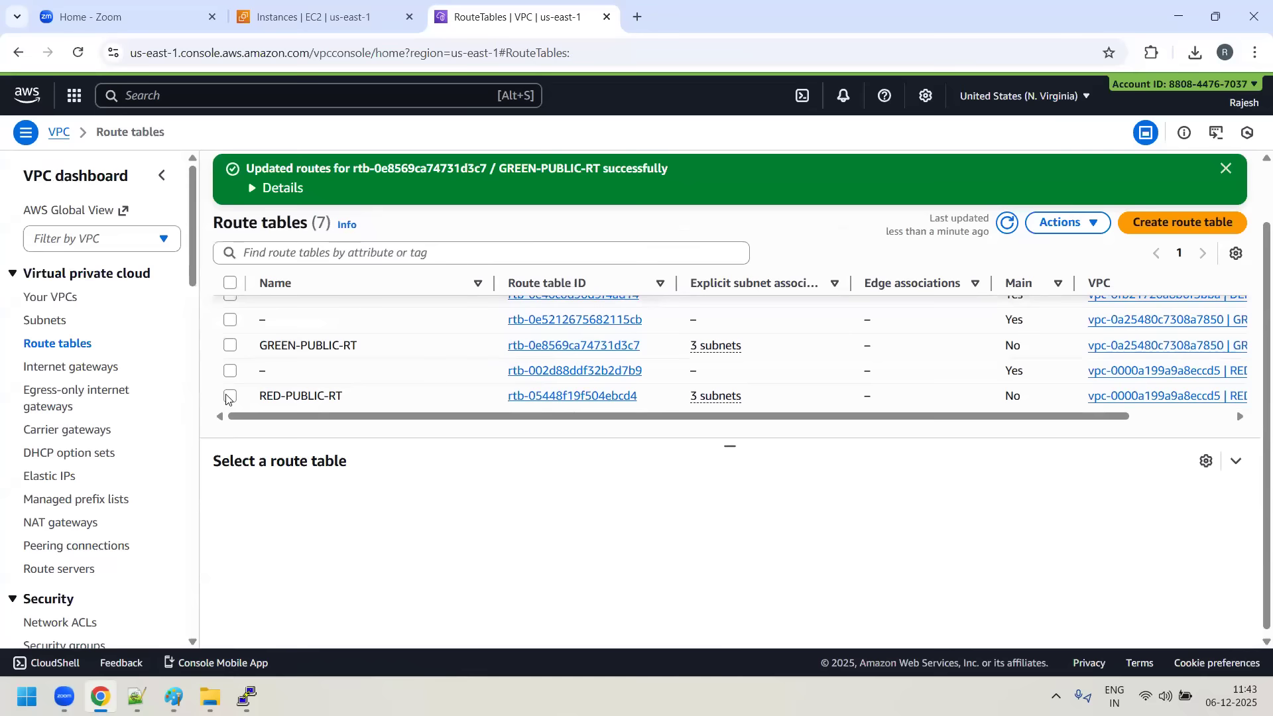
{"action": "left_click", "coordinate": [229, 396]}
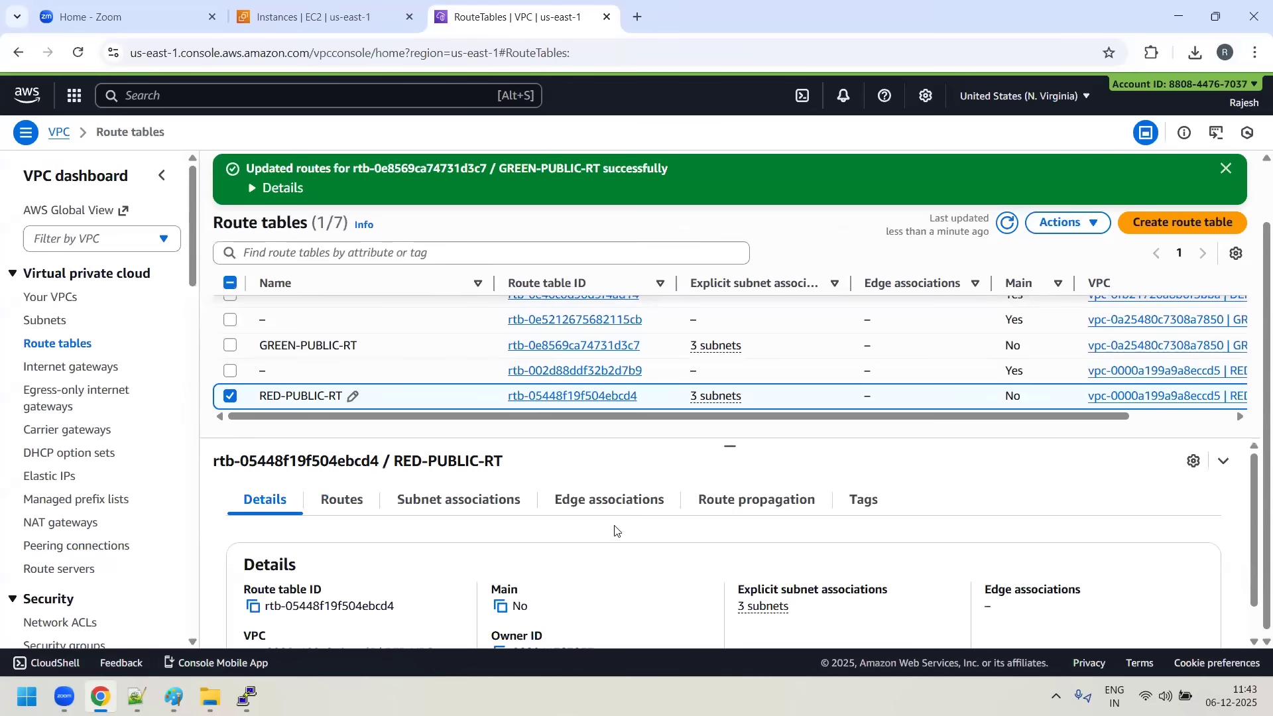
{"action": "left_click", "coordinate": [343, 506]}
{"action": "left_click", "coordinate": [543, 398]}
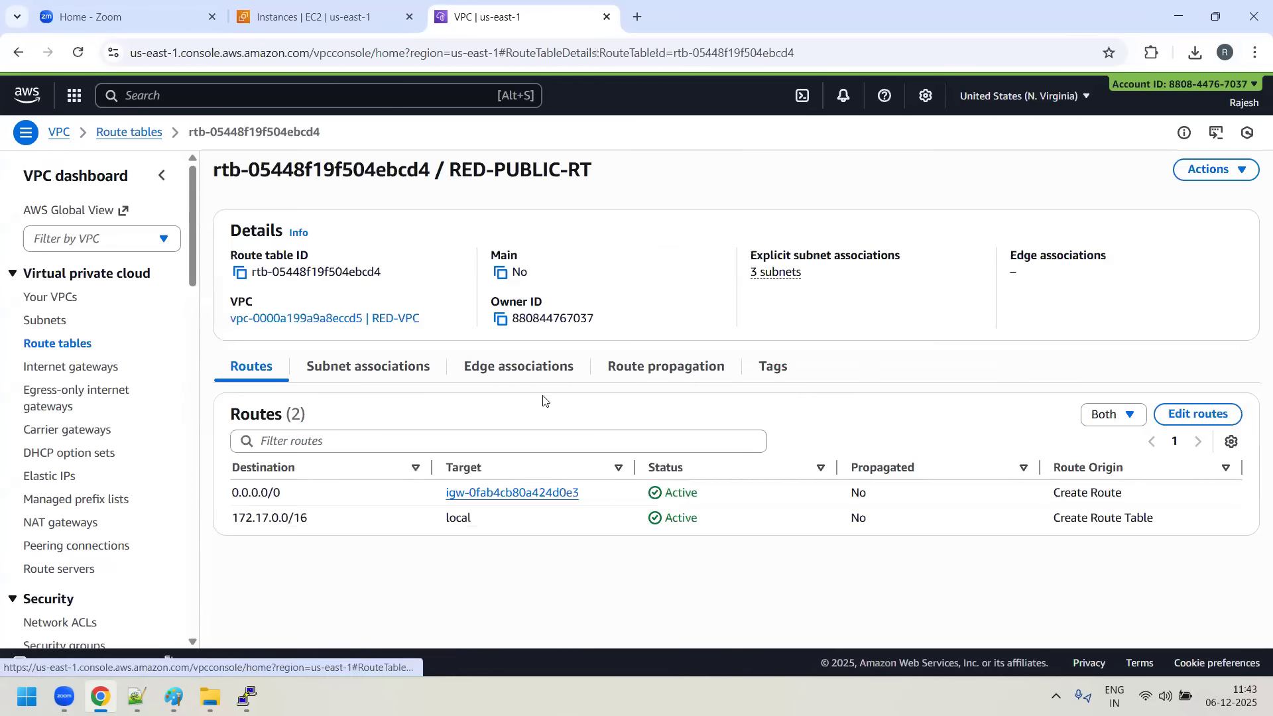
{"action": "left_click", "coordinate": [1200, 418]}
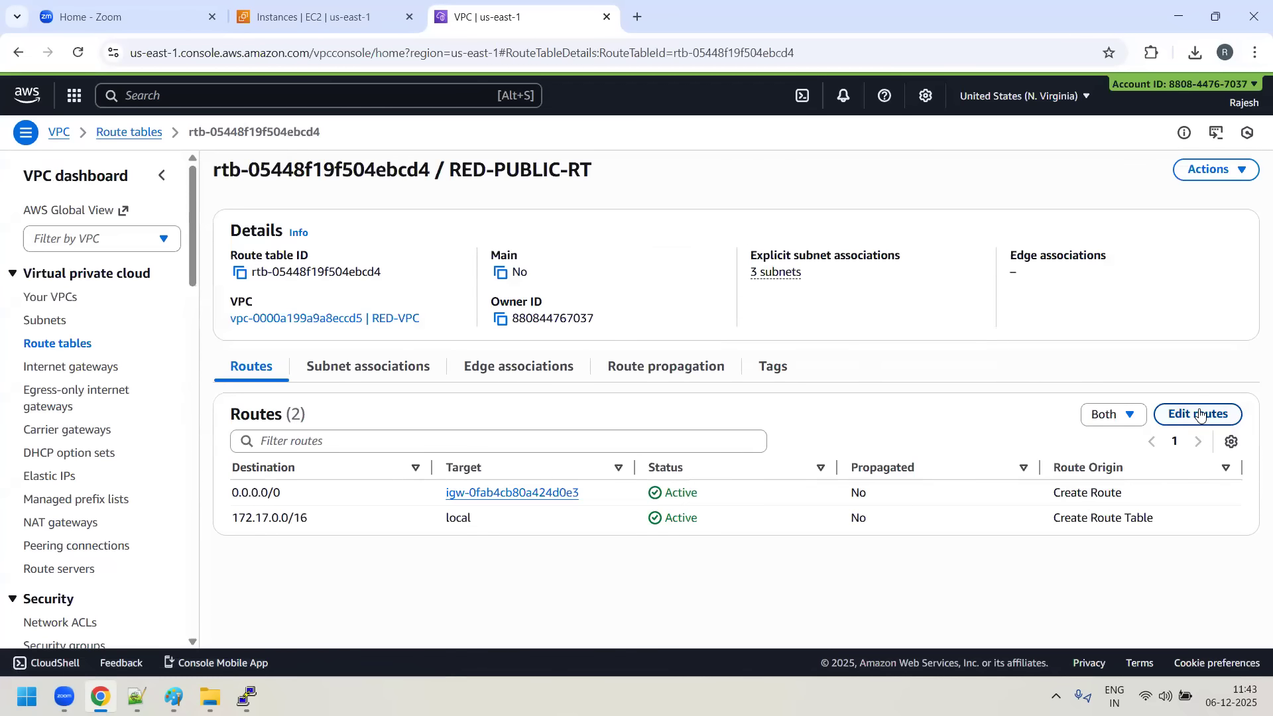
{"action": "left_click", "coordinate": [78, 375]}
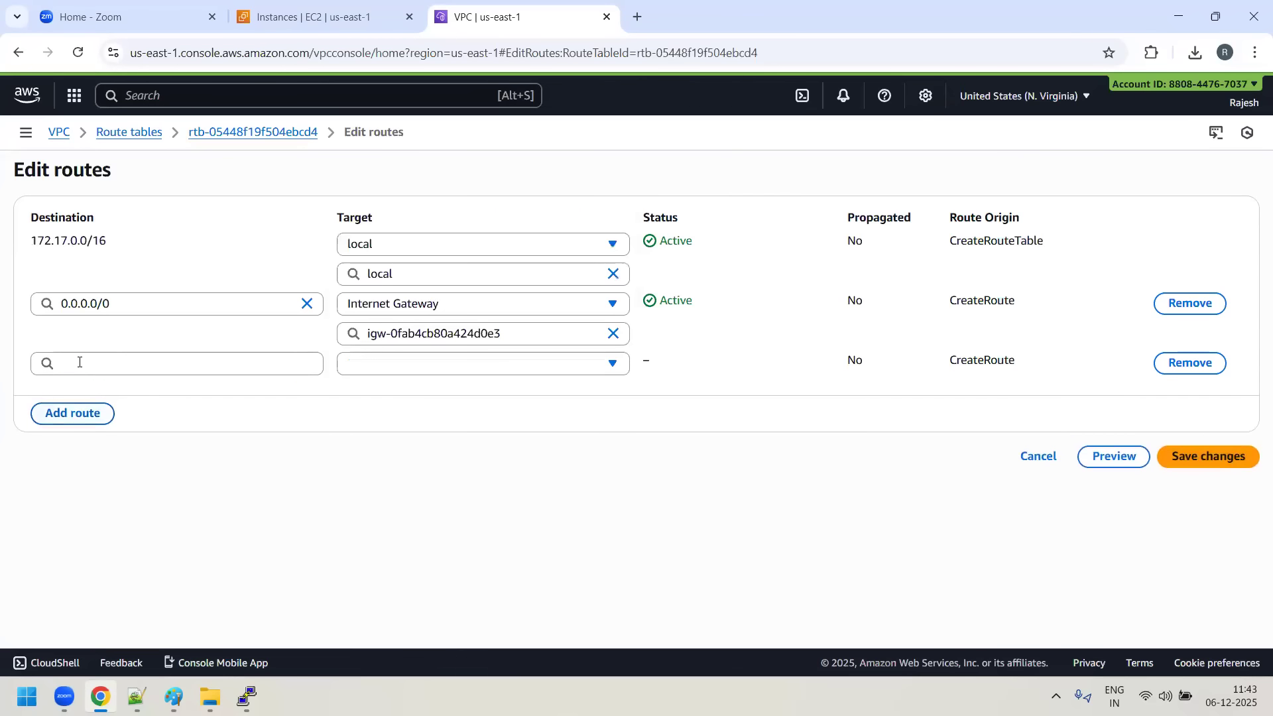
- Enter 192.168.0.0/16 as the destination of the new route in RED-PUBLIC-RT
{"action": "left_click", "coordinate": [79, 362]}
{"action": "type", "text": "192"}
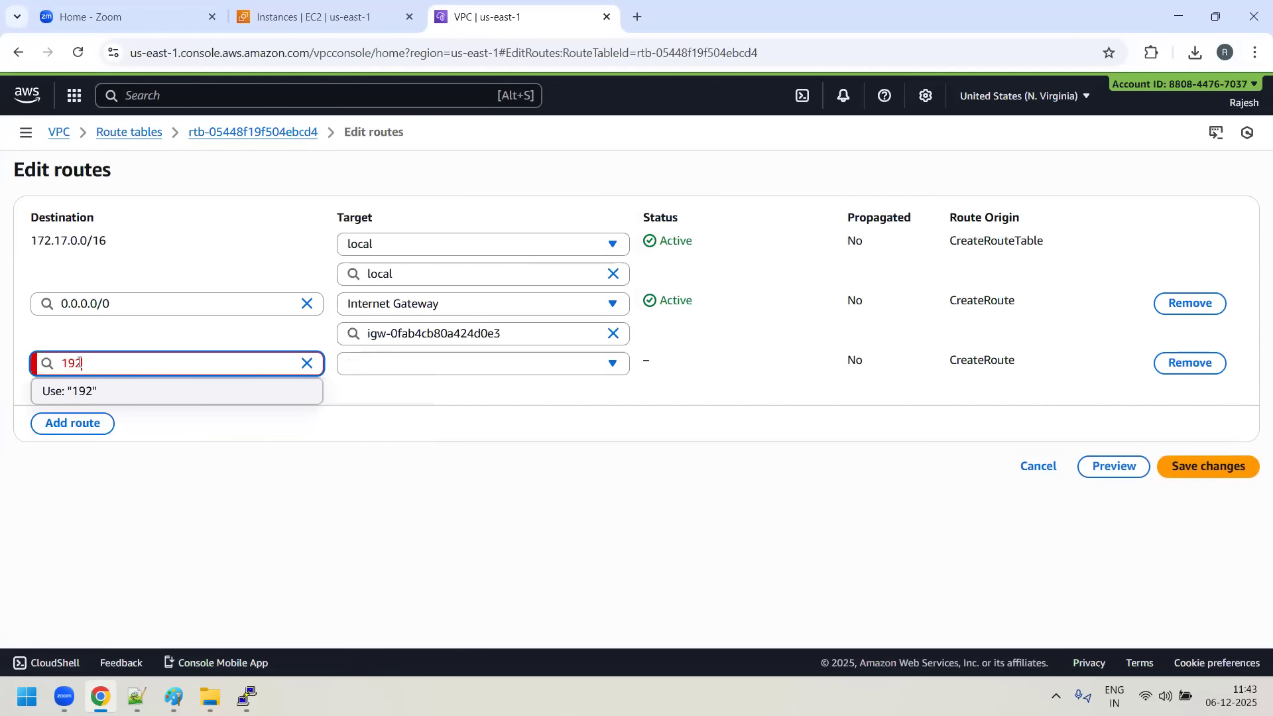
{"action": "type", "text": ".168.0.0/16"}
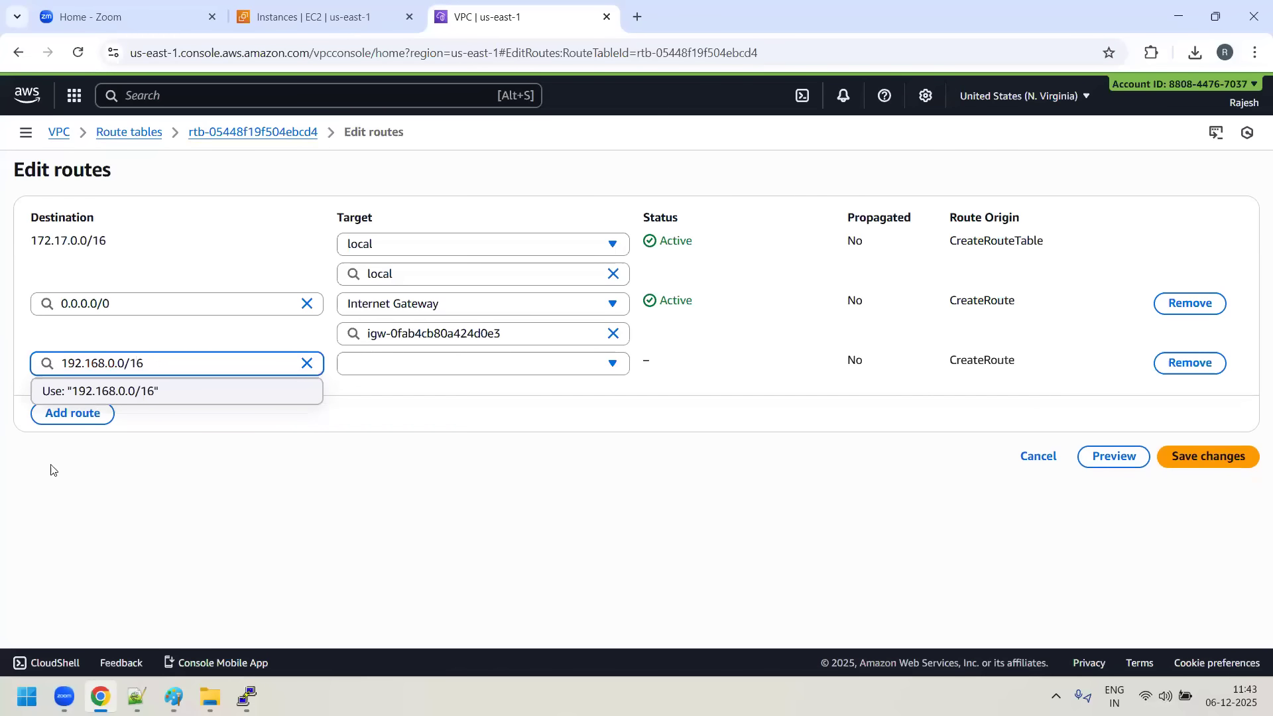
- Target the 192.168.0.0/16 route at the GREEN-TO-RED peering connection and save the RED-PUBLIC-RT changes
{"action": "left_click", "coordinate": [414, 365]}
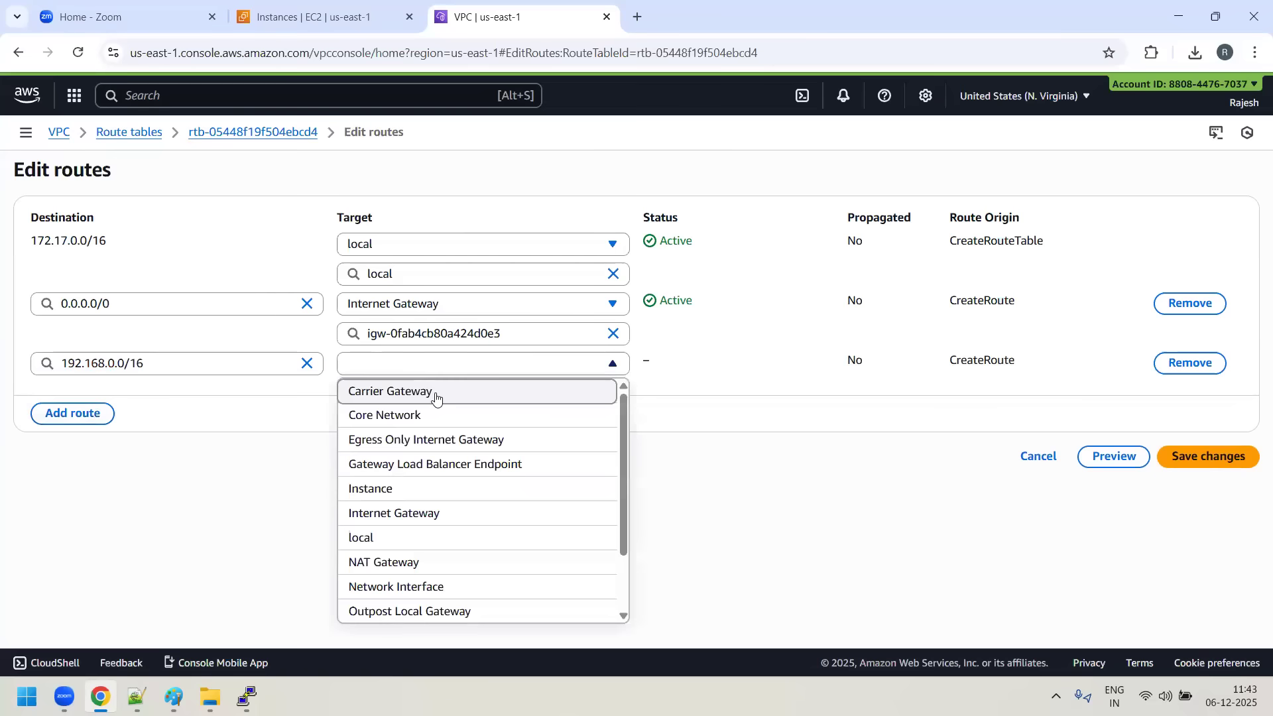
{"action": "scroll", "coordinate": [448, 449], "scroll_direction": "down", "scroll_amount": 1}
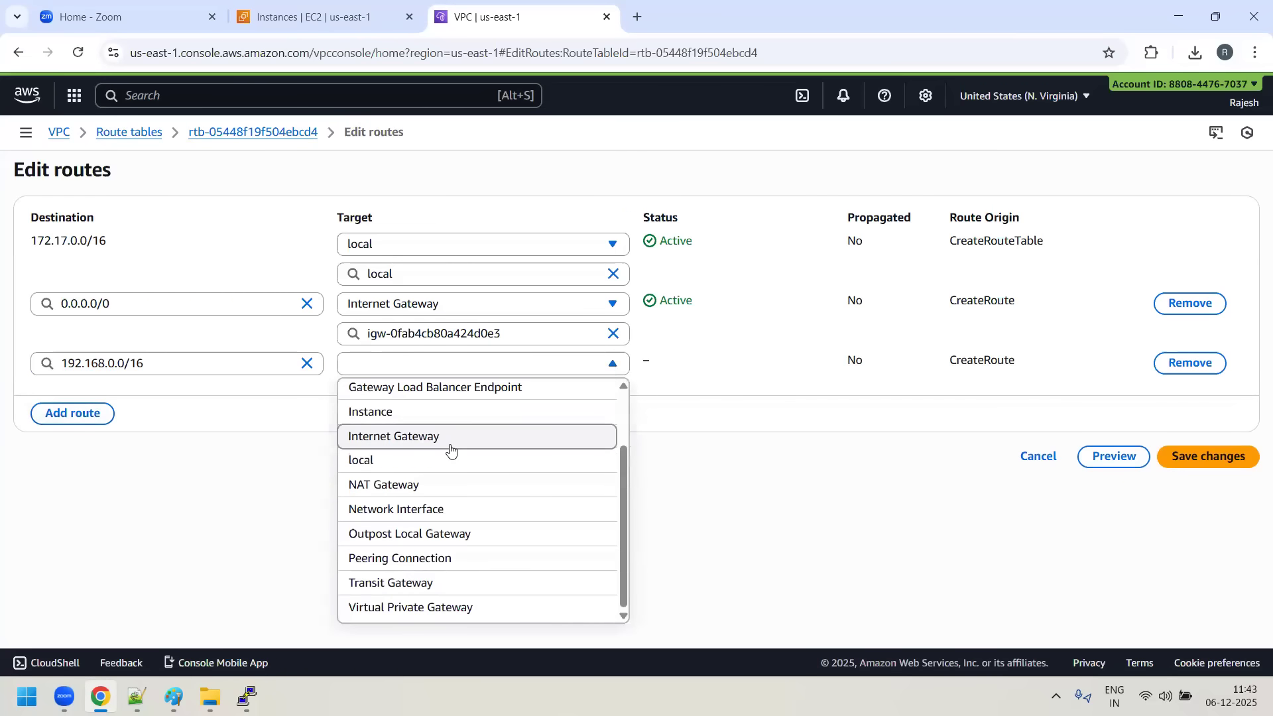
{"action": "left_click", "coordinate": [446, 565]}
{"action": "left_click", "coordinate": [570, 394]}
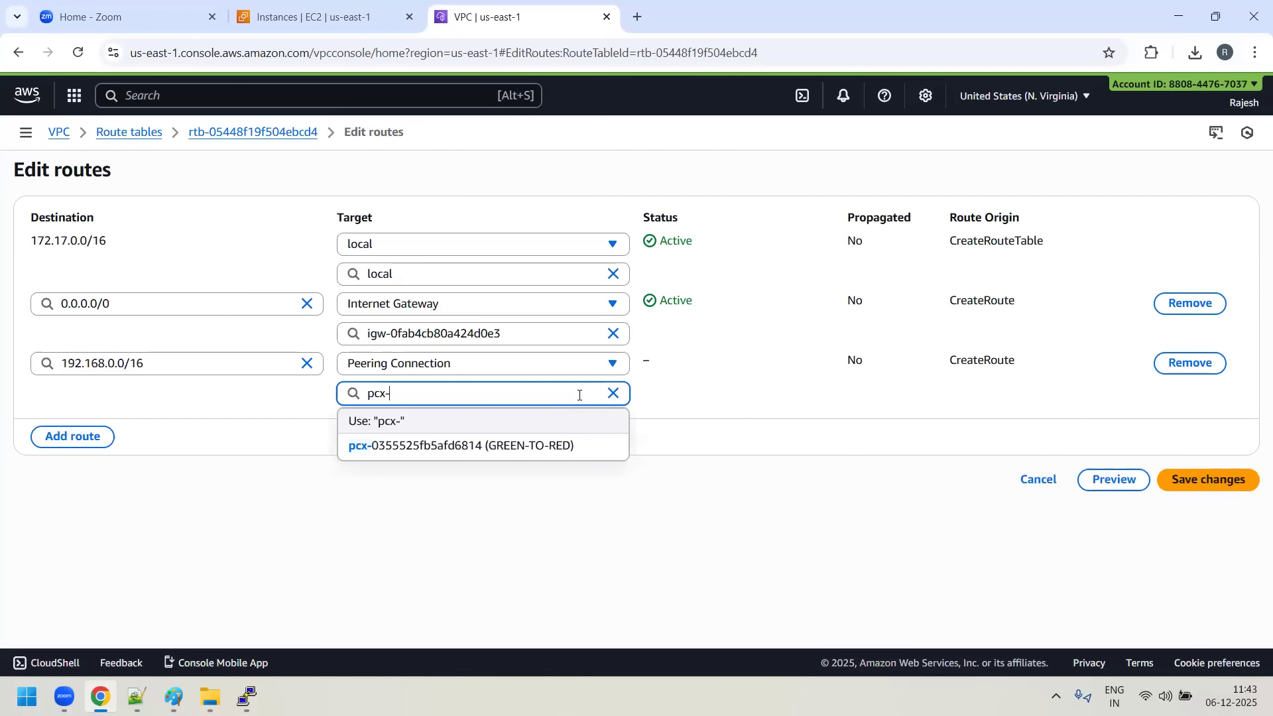
{"action": "left_click", "coordinate": [557, 448]}
{"action": "left_click", "coordinate": [1210, 480]}
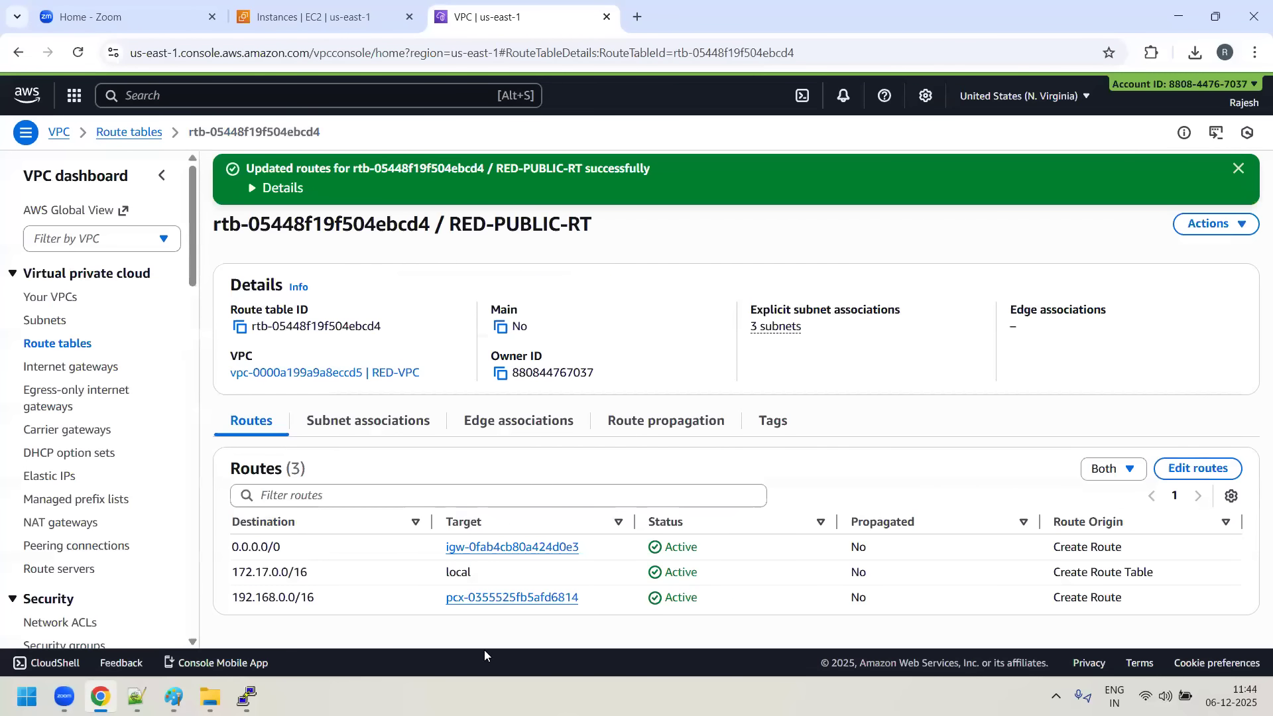
- Copy the Red-server's private IPv4 address from the EC2 instances list and ping 172.17.1.20 from the Green server's cleared PuTTY terminal
{"action": "mouse_move", "coordinate": [246, 697]}
{"action": "left_click", "coordinate": [337, 599]}
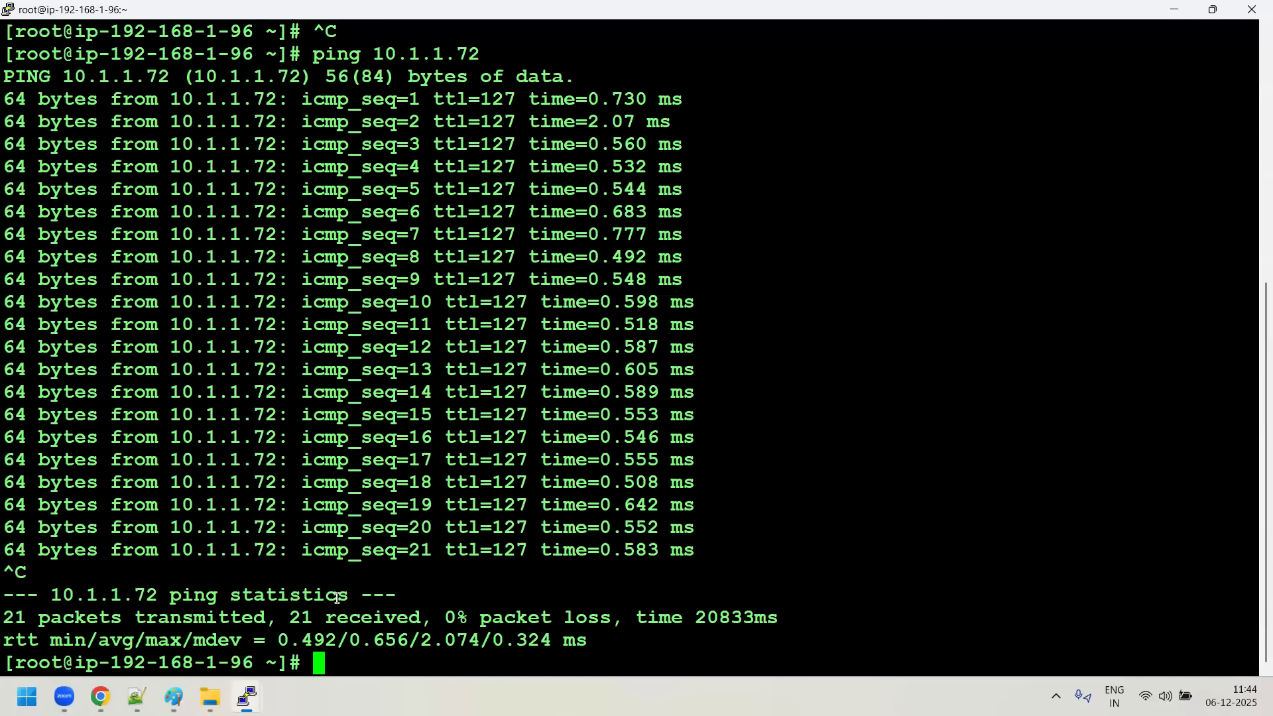
{"action": "key", "text": "ctrl+l"}
{"action": "type", "text": "pin"}
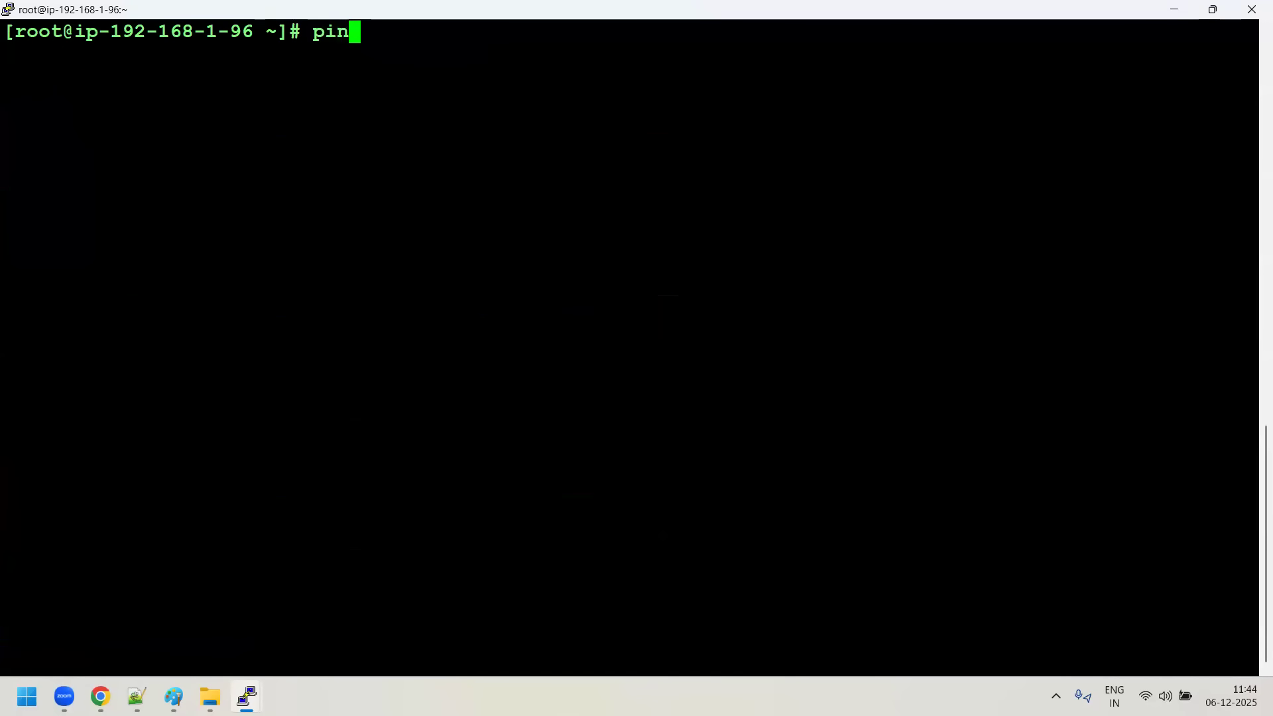
{"action": "type", "text": "g"}
{"action": "key", "text": "alt+Tab"}
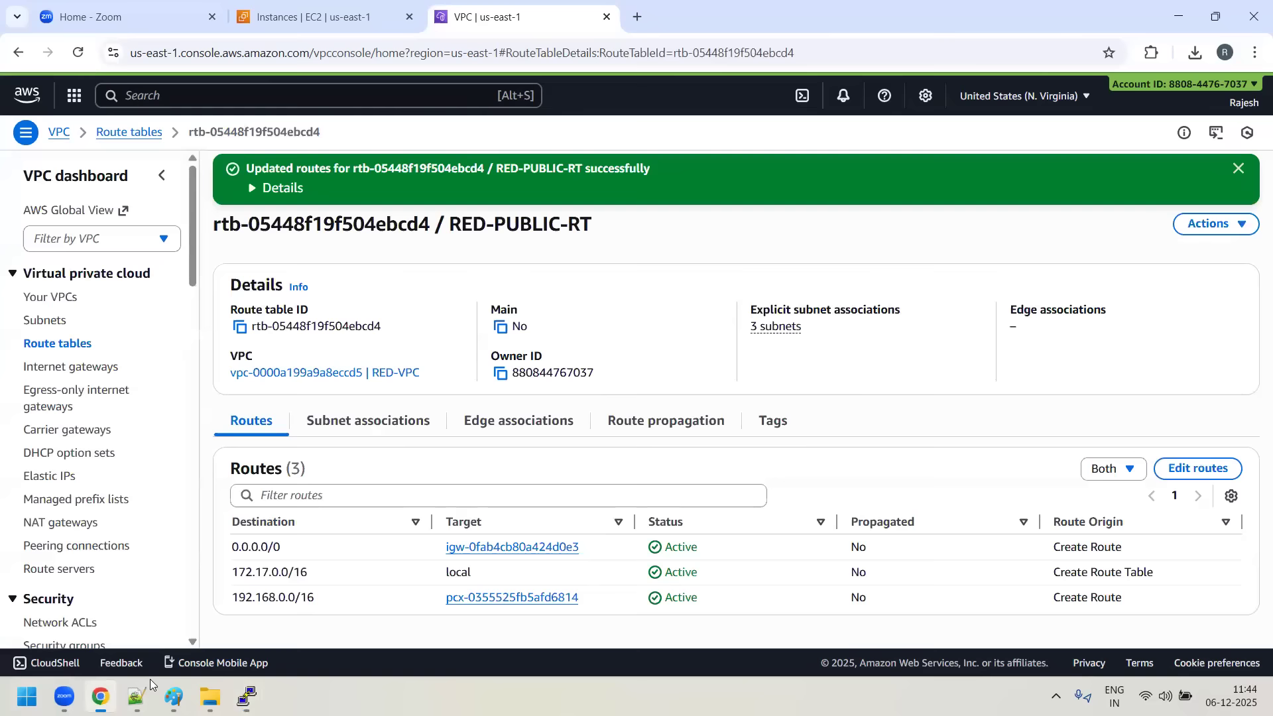
{"action": "left_click", "coordinate": [275, 18]}
{"action": "left_click", "coordinate": [246, 323]}
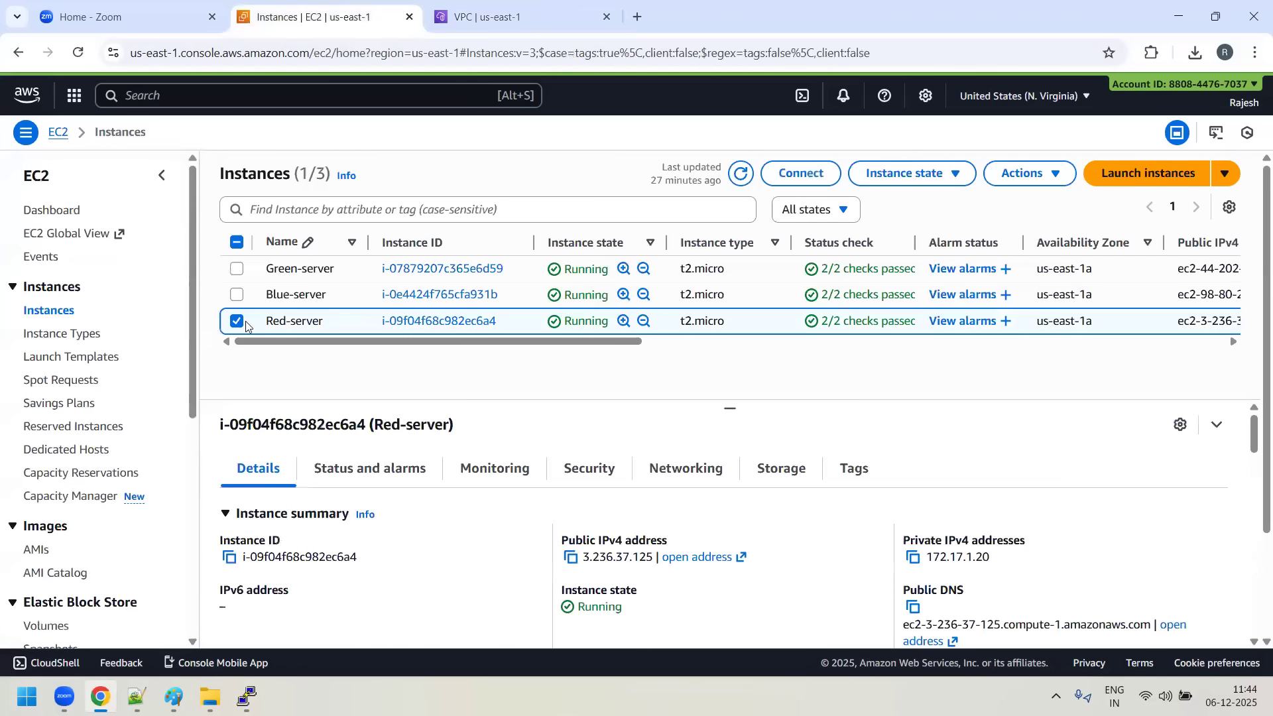
{"action": "left_click", "coordinate": [913, 557]}
{"action": "key", "text": "alt+Tab"}
{"action": "right_click", "coordinate": [787, 626]}
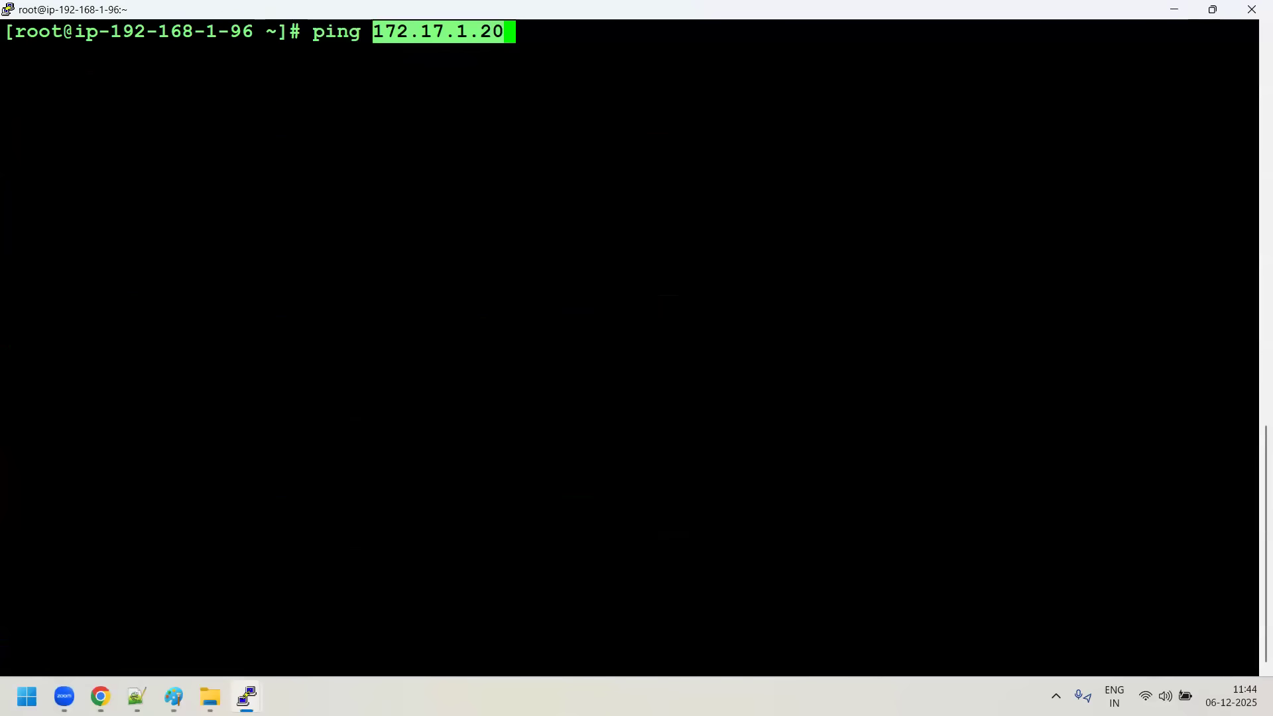
{"action": "key", "text": "Return"}
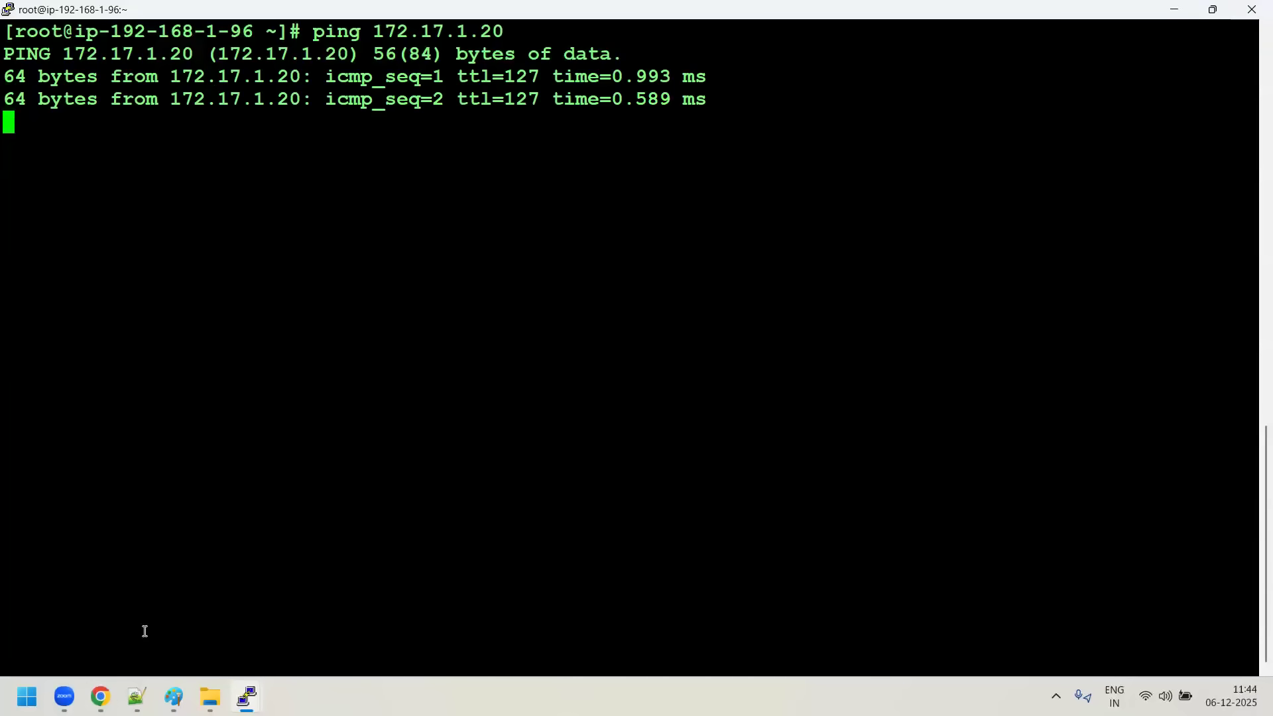
- Switch to the Red server's PuTTY terminal and stop its running ping to 10.1.1.72
{"action": "mouse_move", "coordinate": [247, 696]}
{"action": "left_click", "coordinate": [418, 605]}
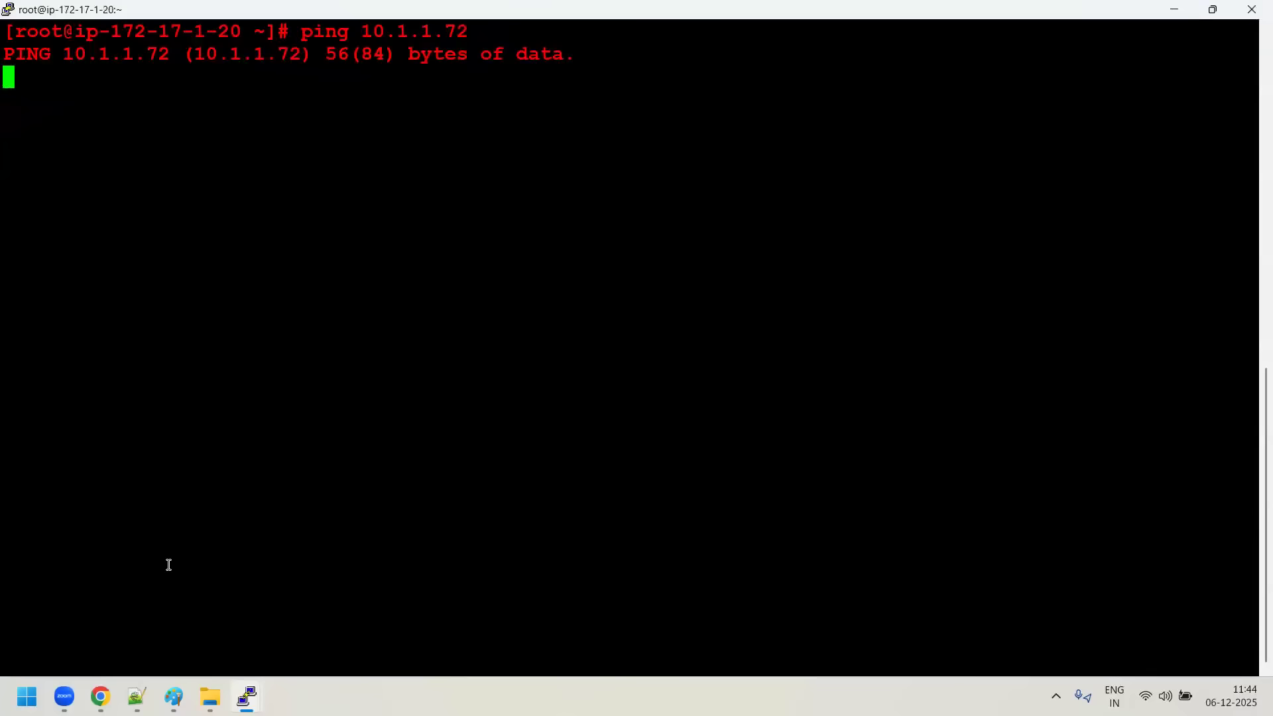
{"action": "key", "text": "ctrl+c"}
- Copy the Green-server's private IPv4 address from EC2, ping 192.168.1.96 from the Red server's terminal, and stop the ping after several replies
{"action": "mouse_move", "coordinate": [65, 696]}
{"action": "type", "text": "ping"}
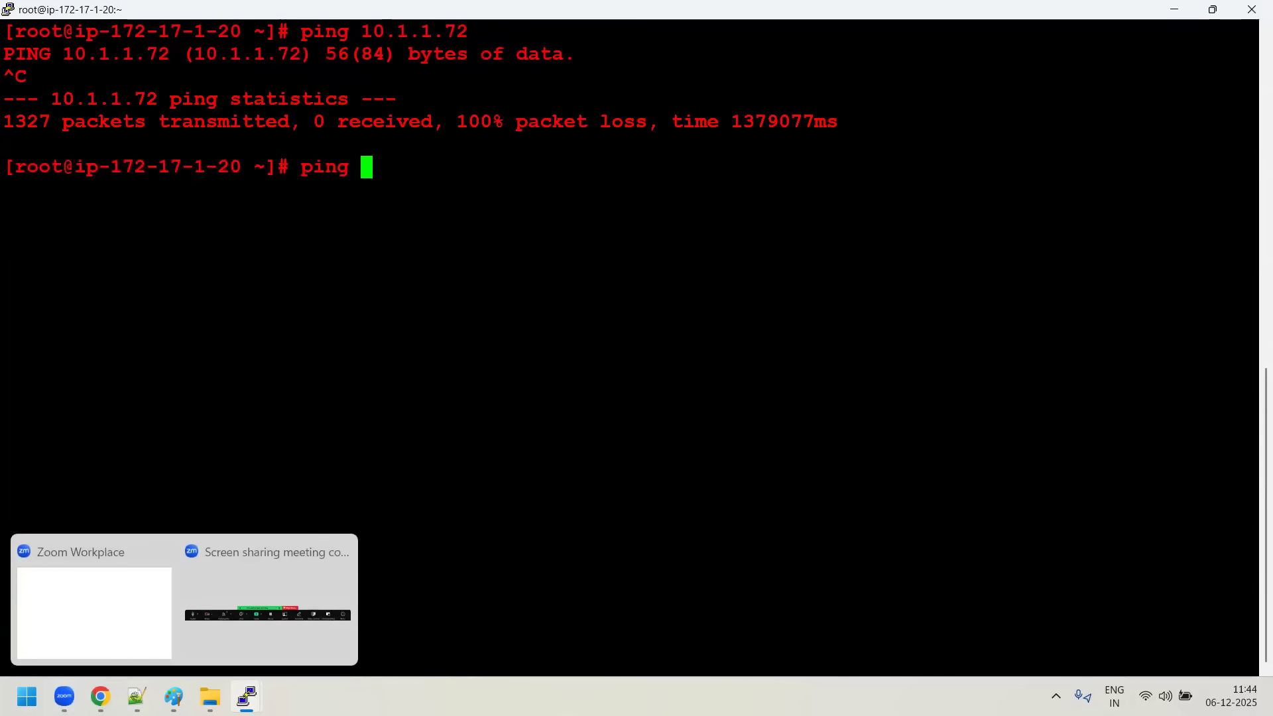
{"action": "key", "text": "alt+Tab"}
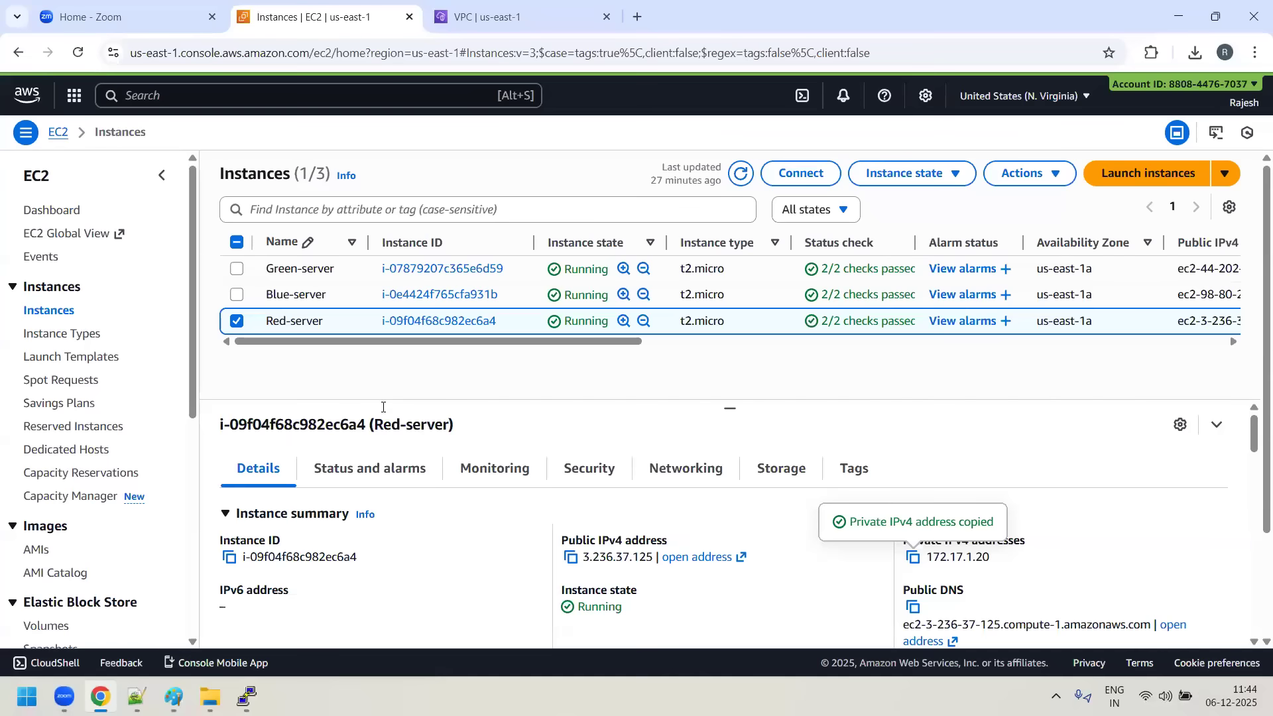
{"action": "left_click", "coordinate": [237, 322]}
{"action": "left_click", "coordinate": [238, 269]}
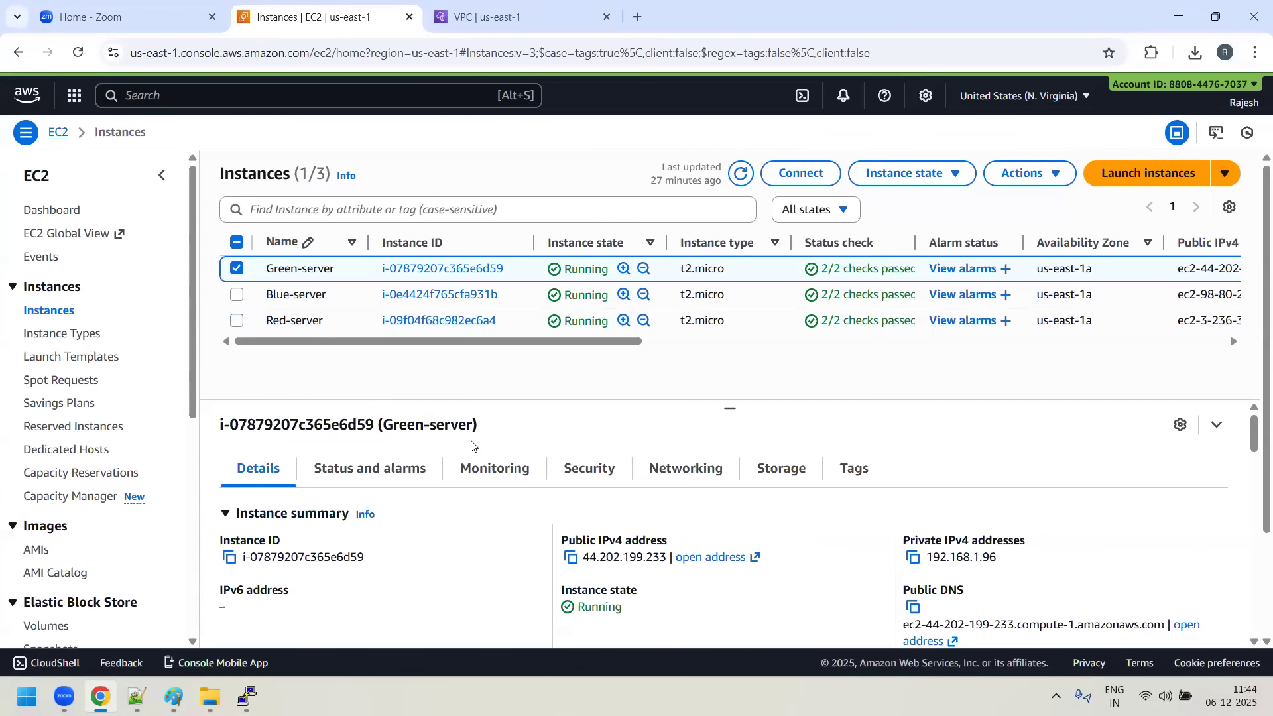
{"action": "left_click", "coordinate": [912, 558]}
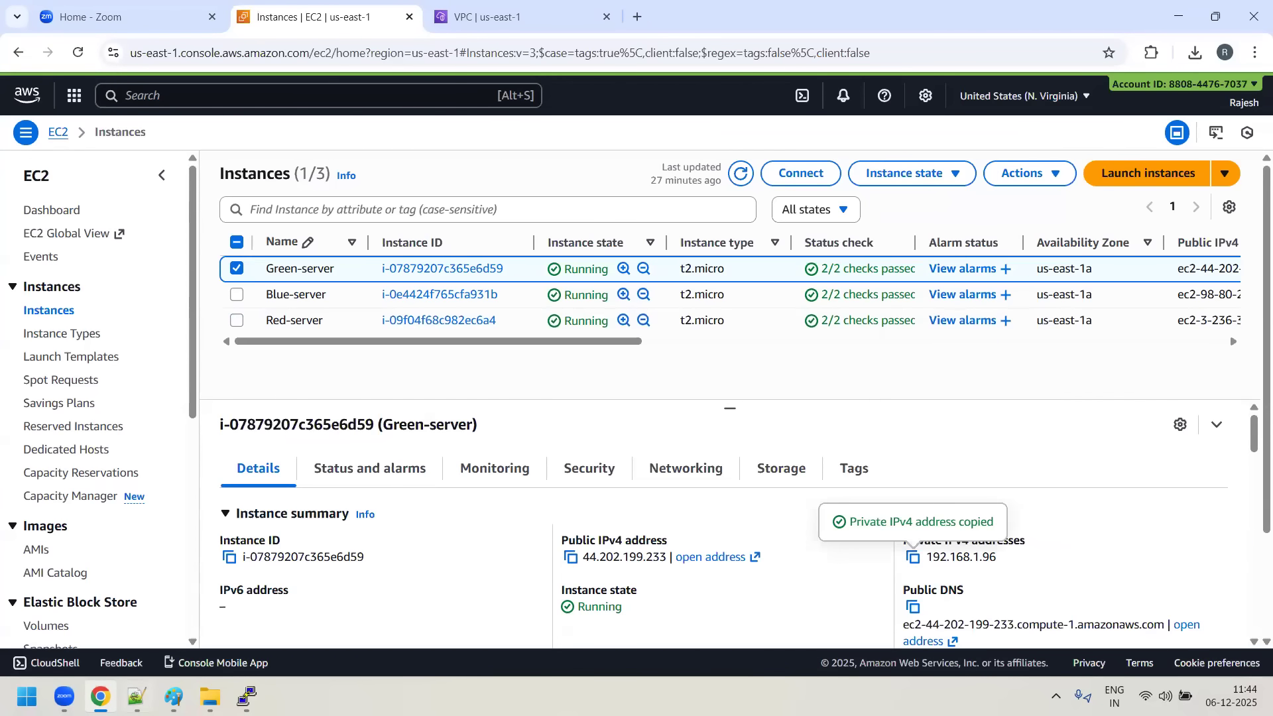
{"action": "mouse_move", "coordinate": [246, 696]}
{"action": "left_click", "coordinate": [455, 613]}
{"action": "right_click", "coordinate": [726, 388]}
{"action": "key", "text": "Return"}
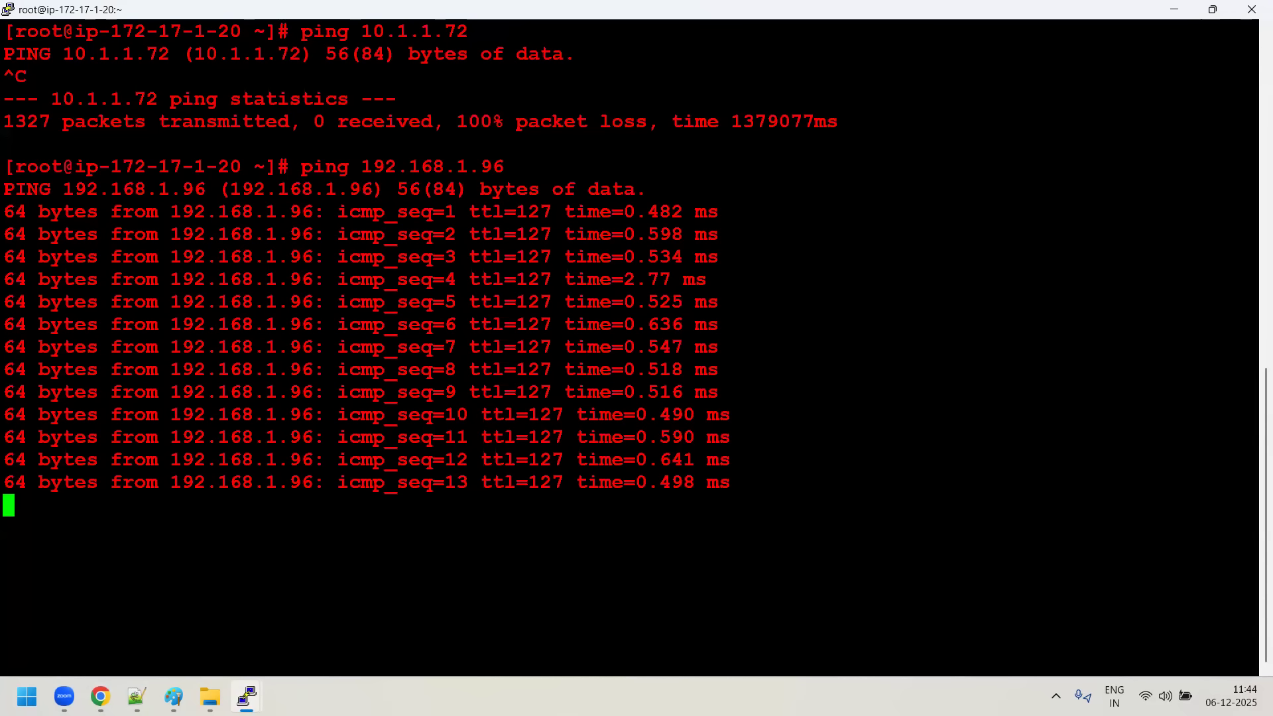
{"action": "key", "text": "ctrl+c"}
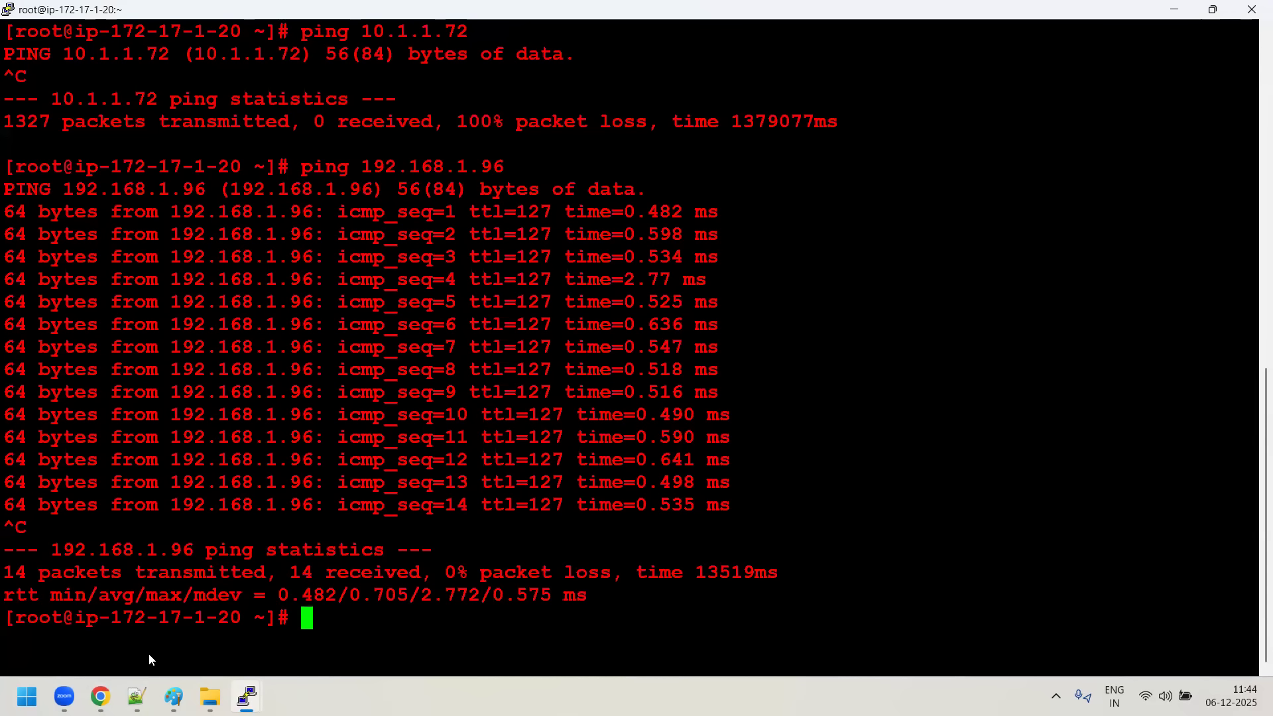
- Review the US-EAST-1 network diagram in Paint, and ping the Red-server's private address 172.17.1.20 from the Blue server's PuTTY terminal
{"action": "mouse_move", "coordinate": [173, 697]}
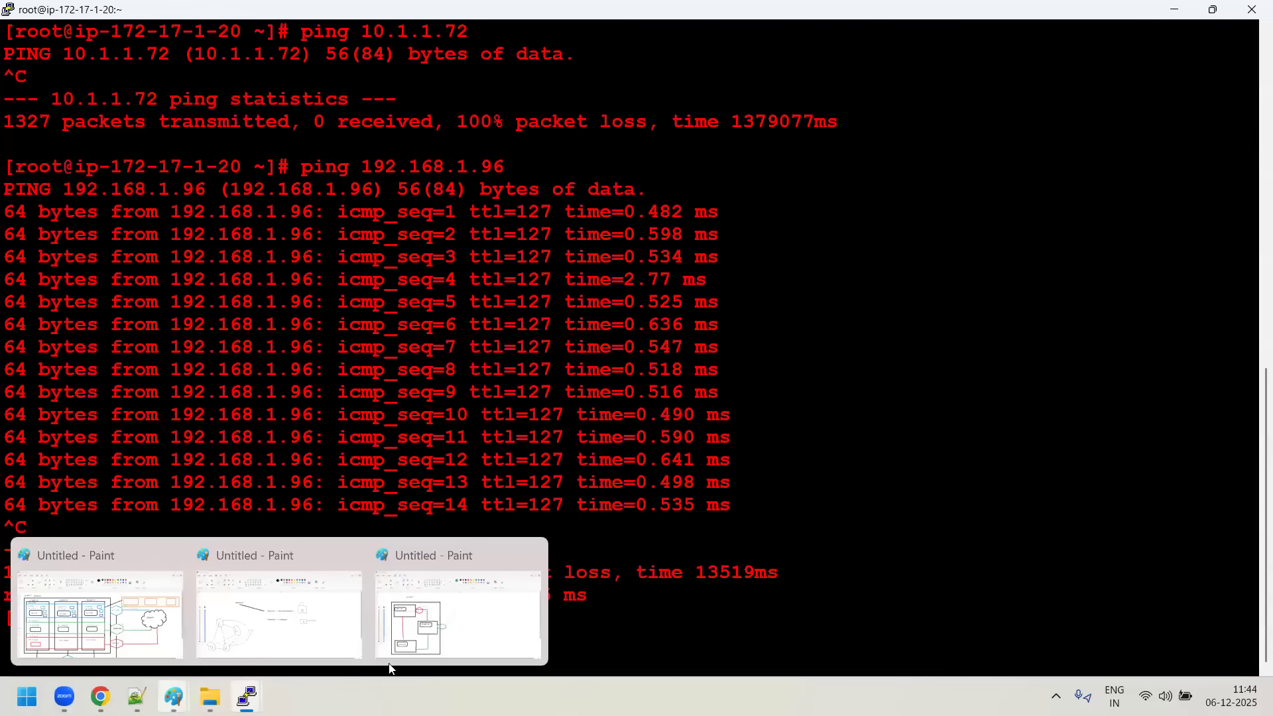
{"action": "left_click", "coordinate": [435, 650]}
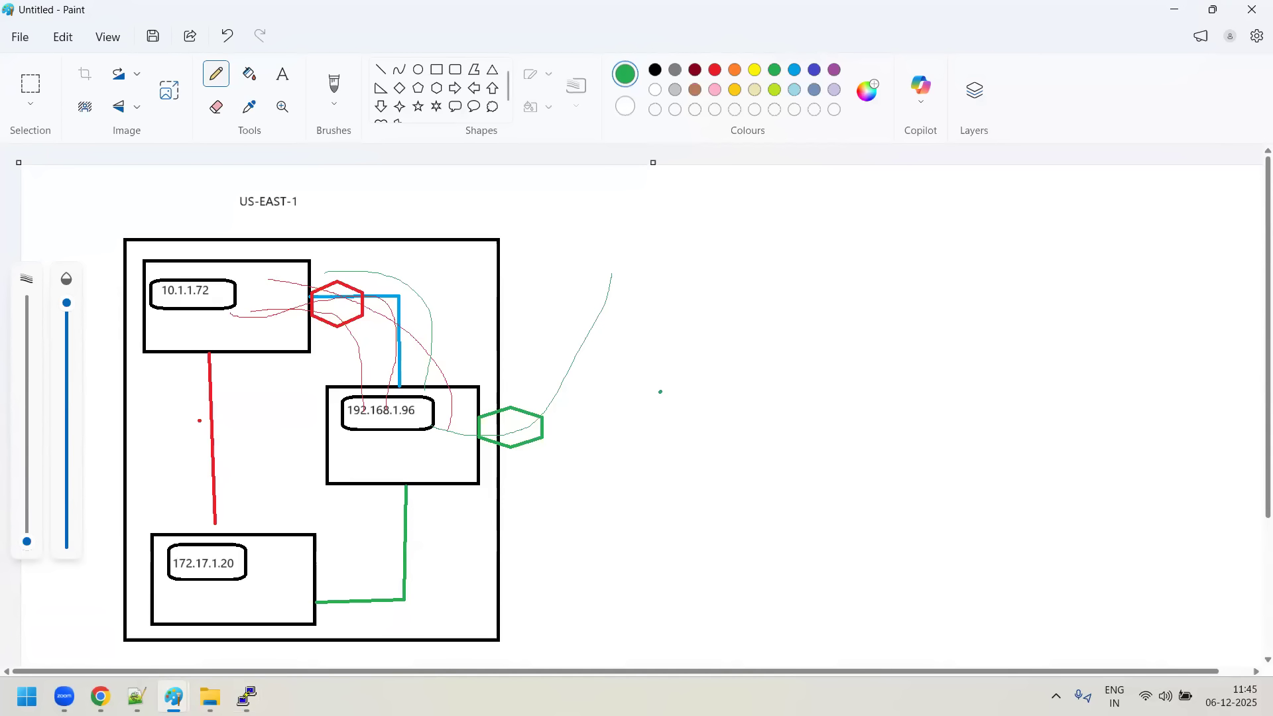
{"action": "mouse_move", "coordinate": [247, 696]}
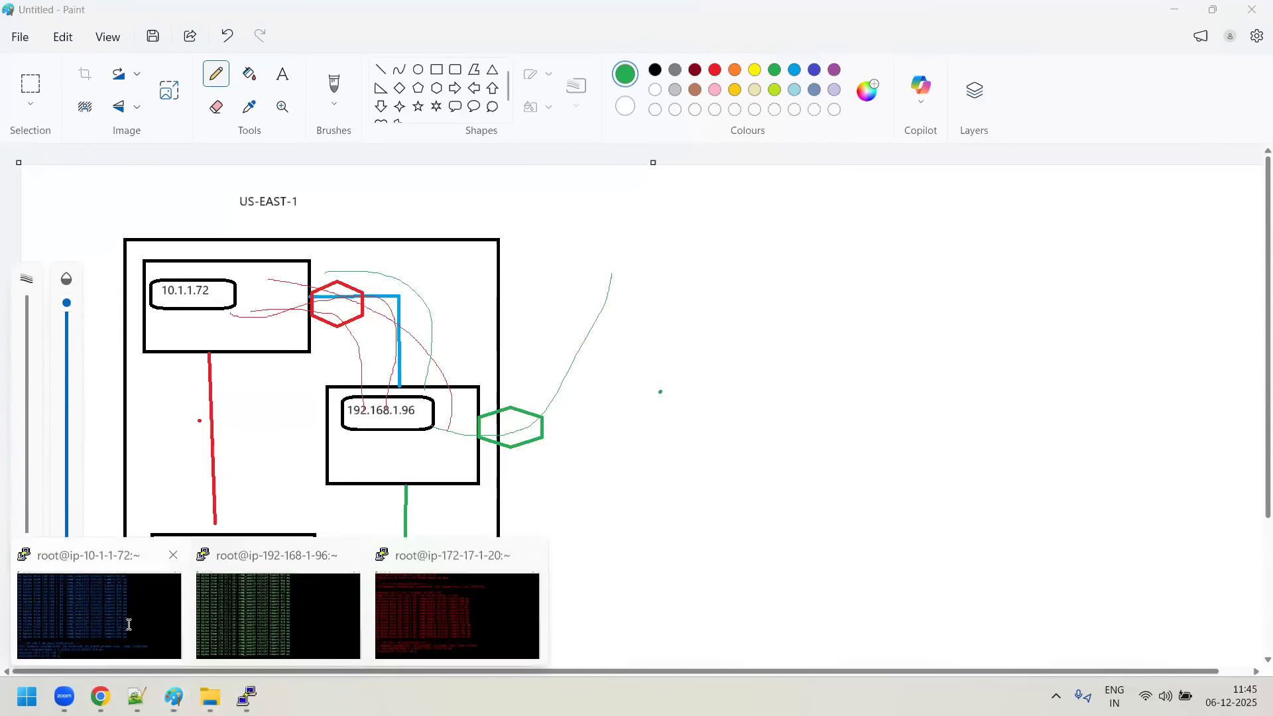
{"action": "left_click", "coordinate": [262, 600]}
{"action": "type", "text": "ping"}
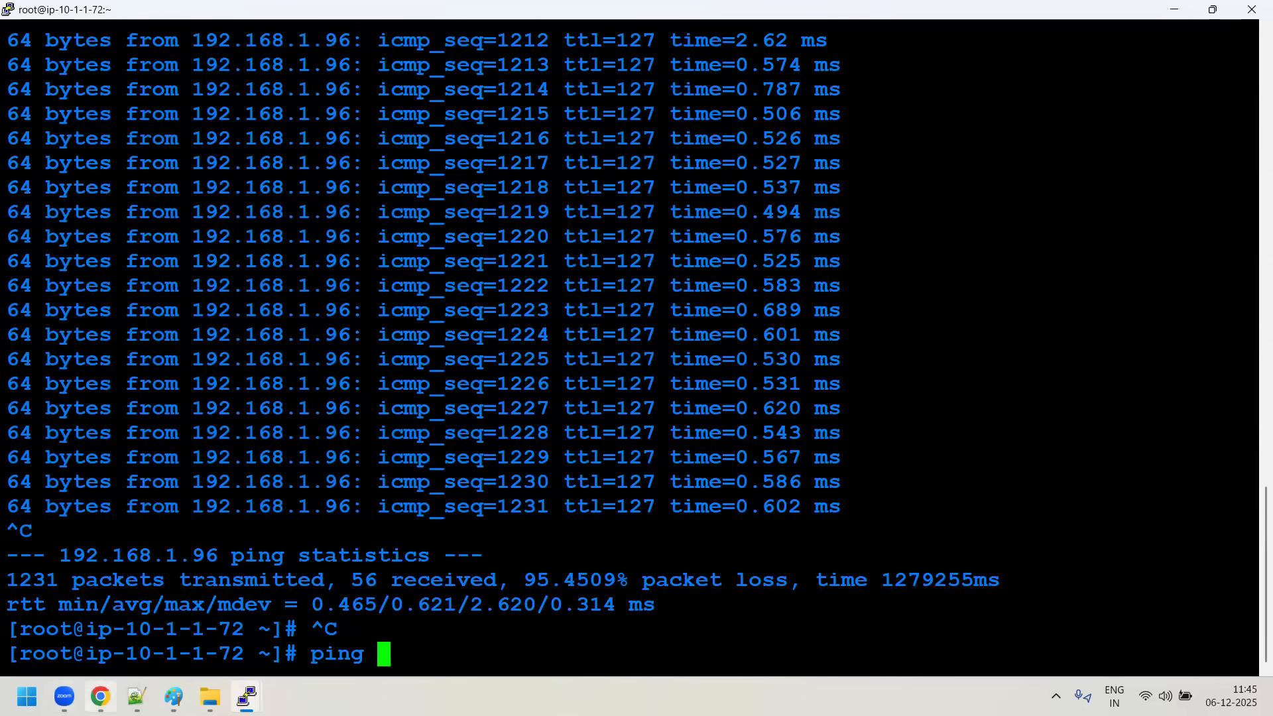
{"action": "key", "text": "alt+Tab"}
{"action": "left_click", "coordinate": [237, 268]}
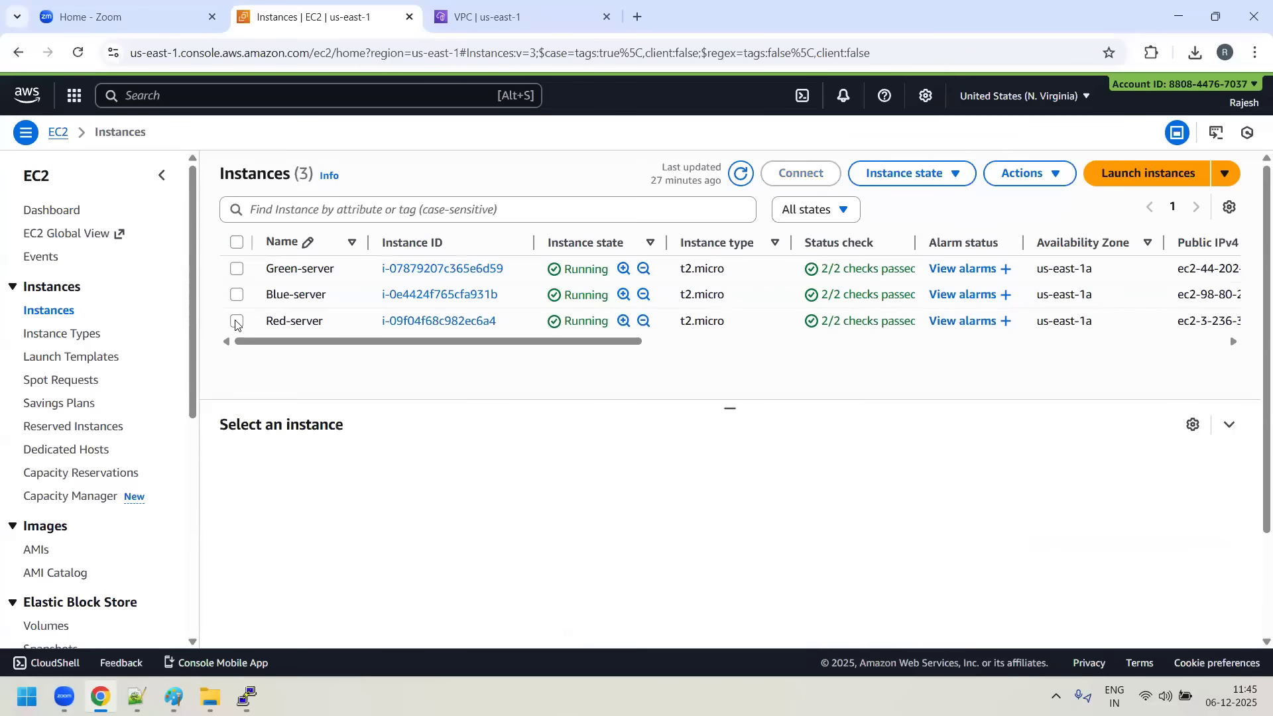
{"action": "left_click", "coordinate": [236, 321]}
{"action": "left_click", "coordinate": [912, 558]}
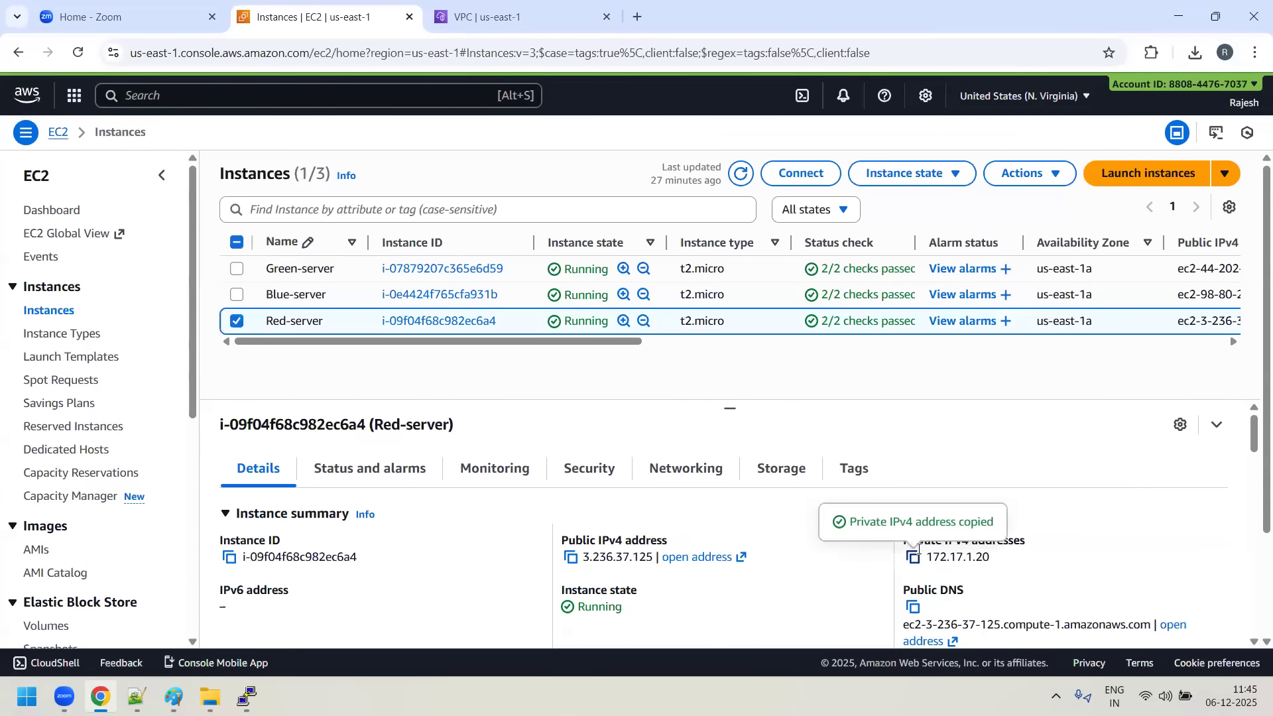
{"action": "key", "text": "alt+Tab"}
{"action": "right_click", "coordinate": [468, 653]}
{"action": "key", "text": "Return"}
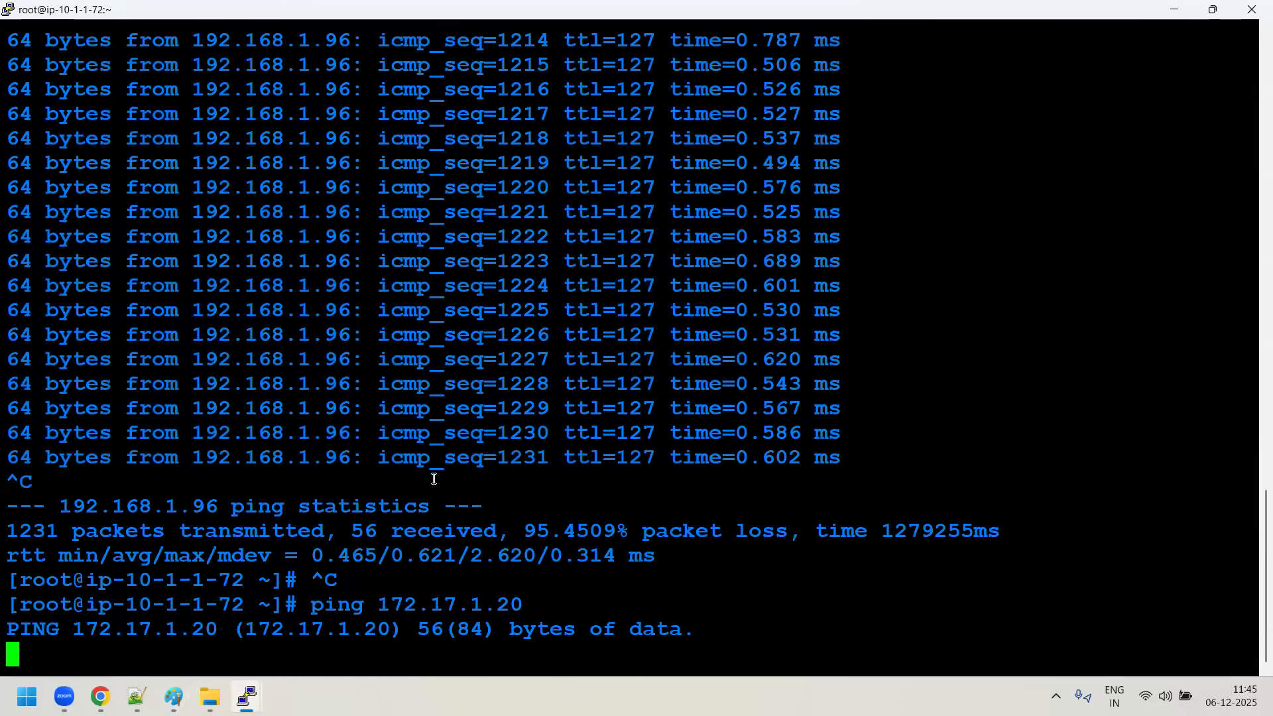
- Switch to the Red server's PuTTY terminal, clear its screen and begin a ping command
{"action": "mouse_move", "coordinate": [247, 696]}
{"action": "left_click", "coordinate": [458, 625]}
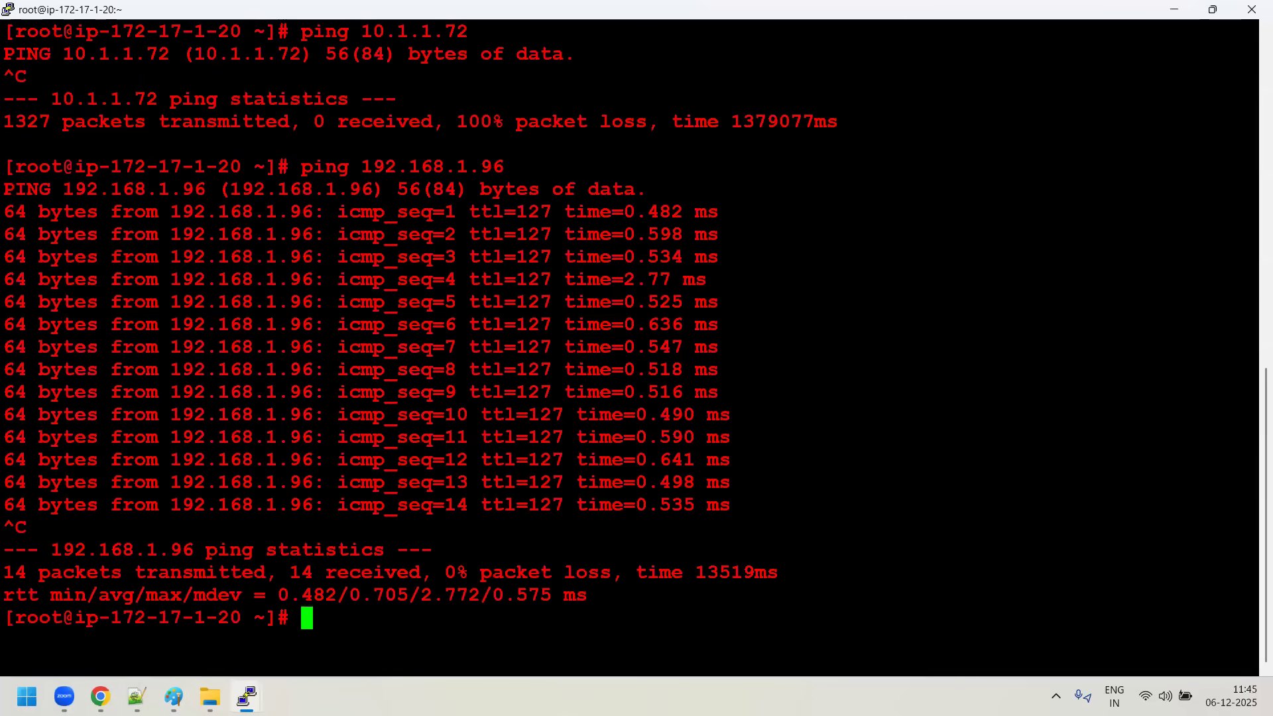
{"action": "key", "text": "ctrl+l"}
{"action": "type", "text": "ping"}
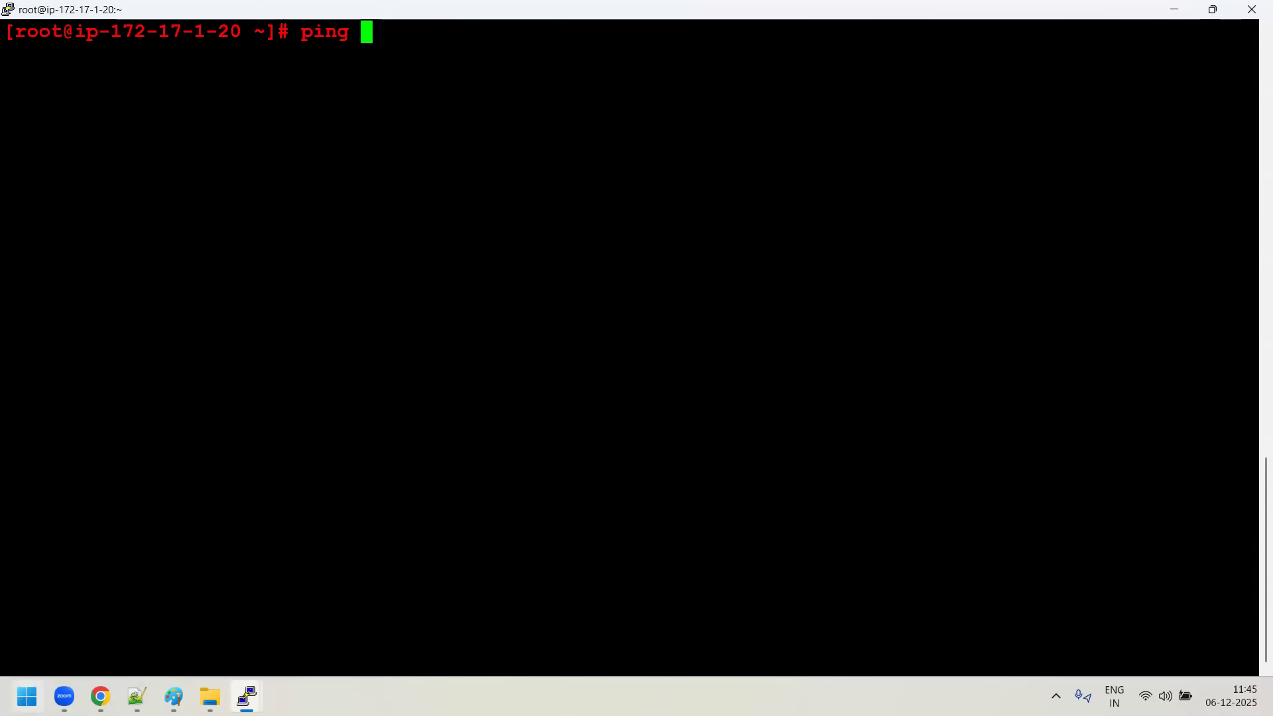
- Copy the Blue-server's private IPv4 address from the EC2 instances list and ping 10.1.1.72 from the Red server's terminal
{"action": "left_click", "coordinate": [100, 697]}
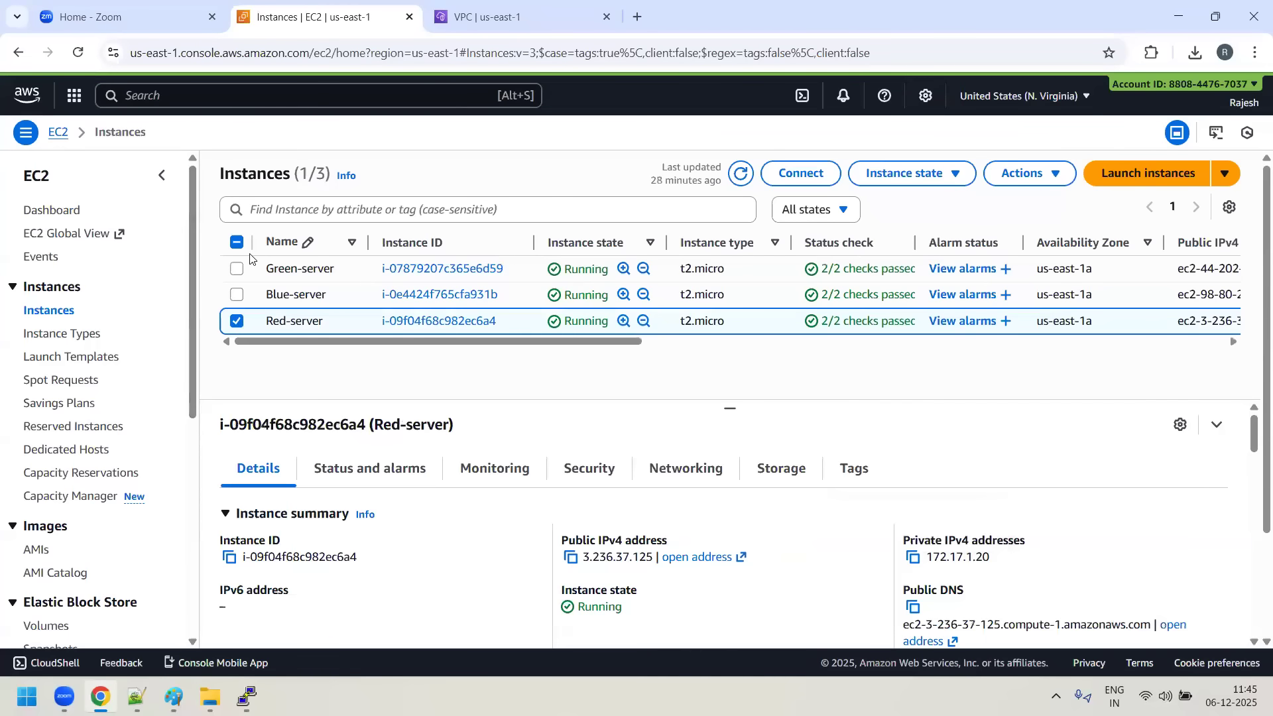
{"action": "left_click", "coordinate": [236, 321]}
{"action": "left_click", "coordinate": [237, 269]}
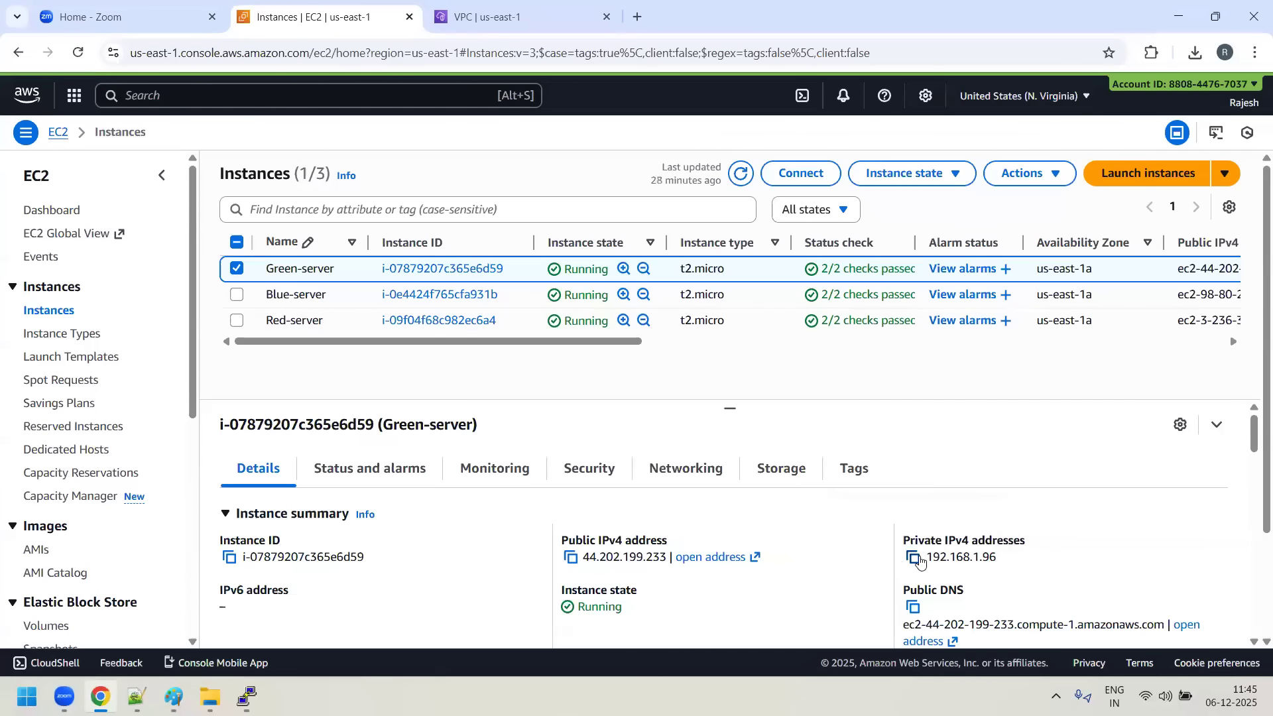
{"action": "left_click", "coordinate": [918, 559]}
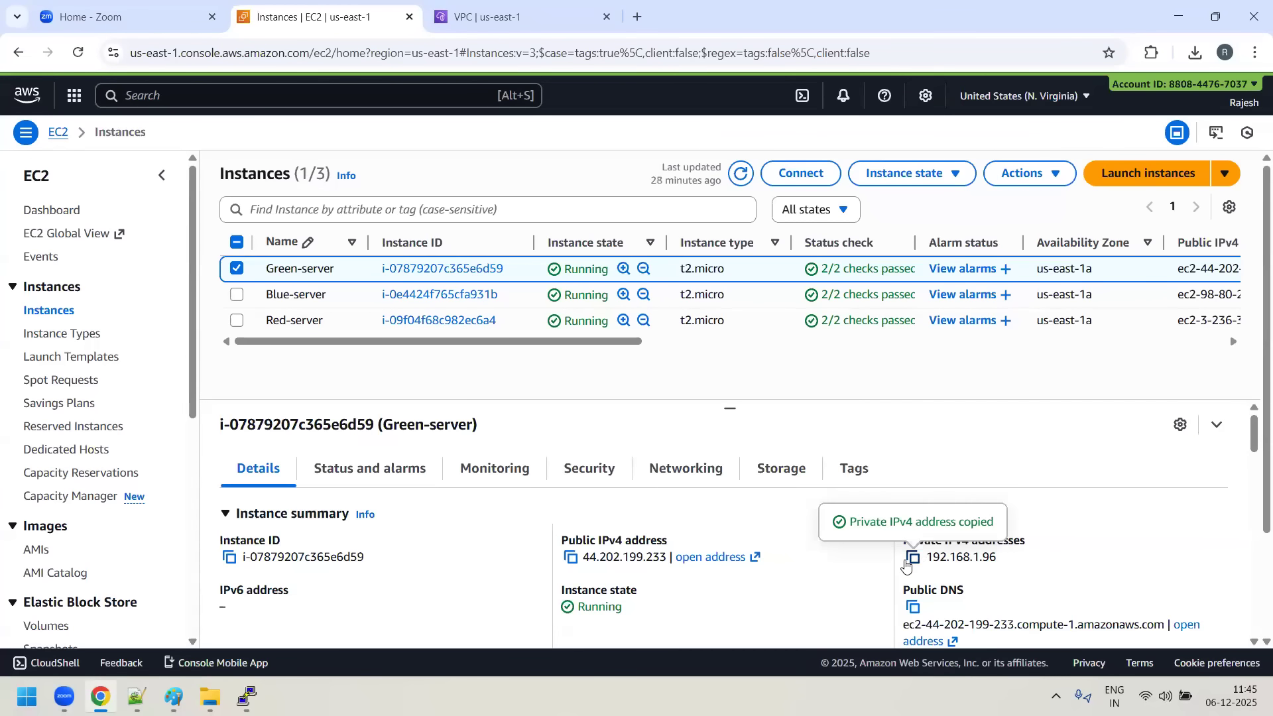
{"action": "left_click", "coordinate": [237, 268]}
{"action": "left_click", "coordinate": [237, 294]}
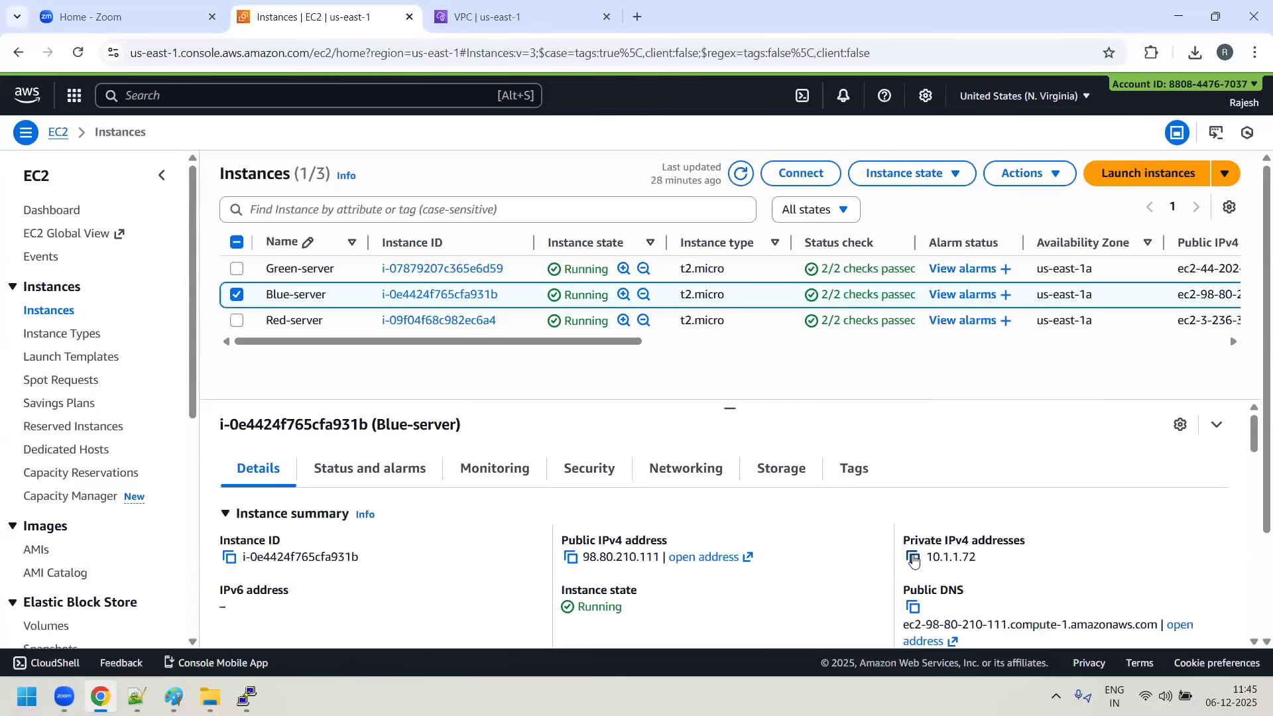
{"action": "left_click", "coordinate": [913, 560]}
{"action": "left_click", "coordinate": [247, 696]}
{"action": "right_click", "coordinate": [587, 454]}
{"action": "key", "text": "Return"}
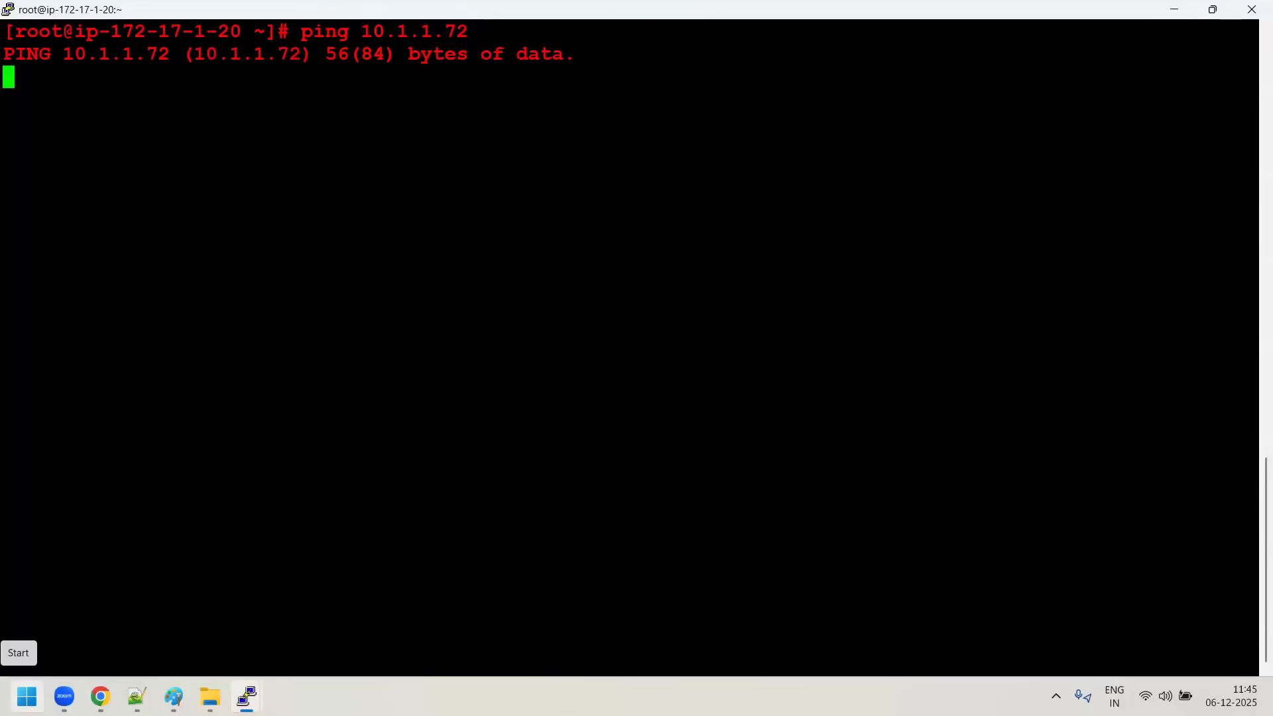
- Switch to the AWS VPC console in Chrome and start a new peering connection named RED-TO-BLUE
{"action": "left_click", "coordinate": [98, 694]}
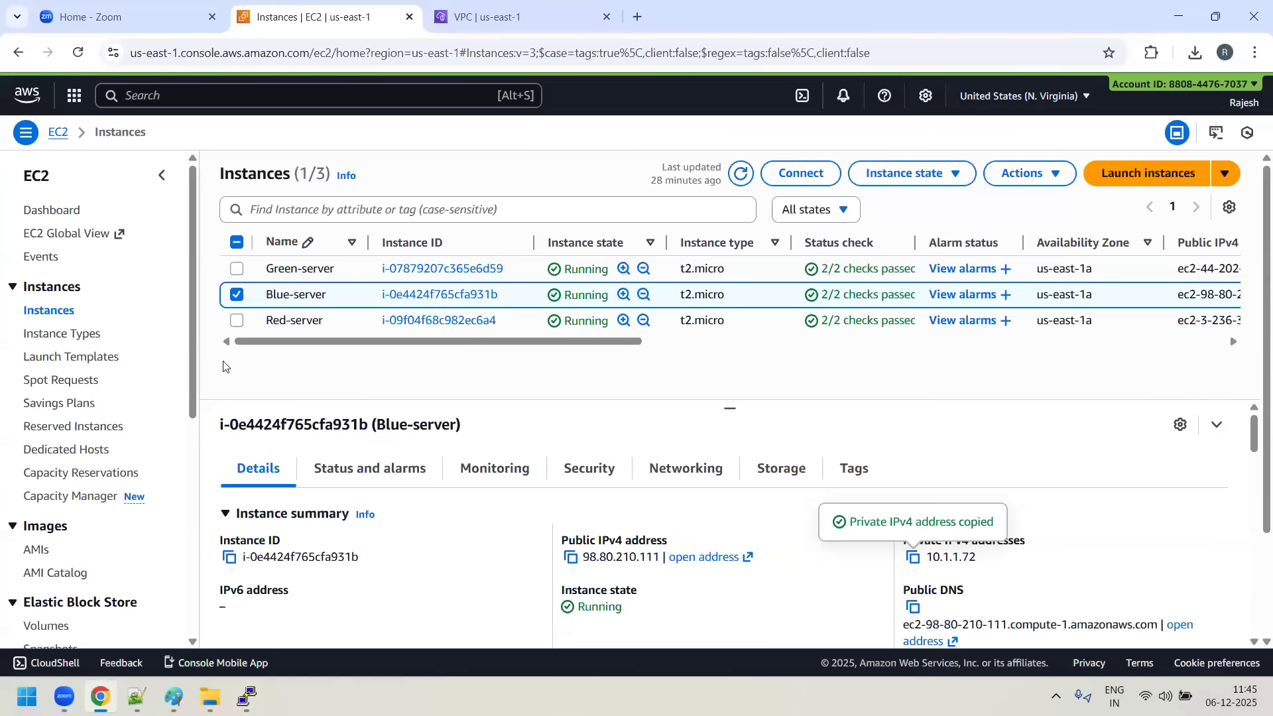
{"action": "left_click", "coordinate": [555, 19]}
{"action": "scroll", "coordinate": [76, 481], "scroll_direction": "down", "scroll_amount": 1}
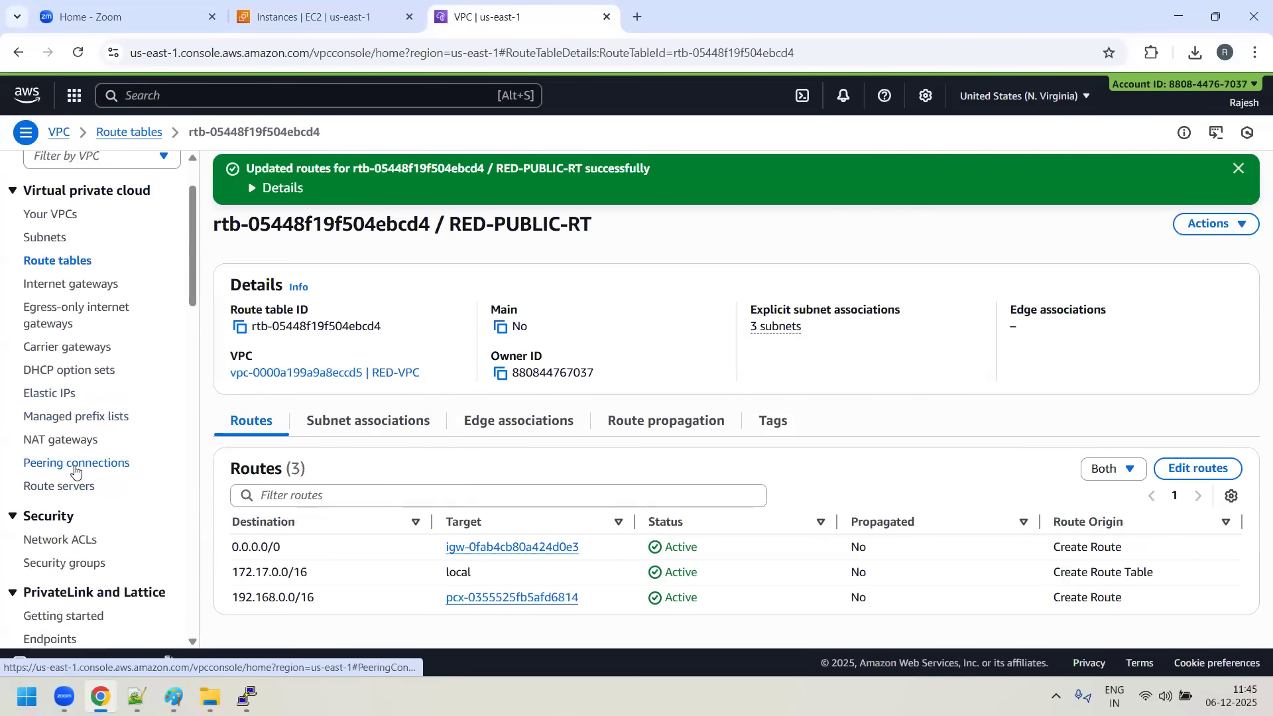
{"action": "left_click", "coordinate": [76, 467]}
{"action": "left_click", "coordinate": [1150, 168]}
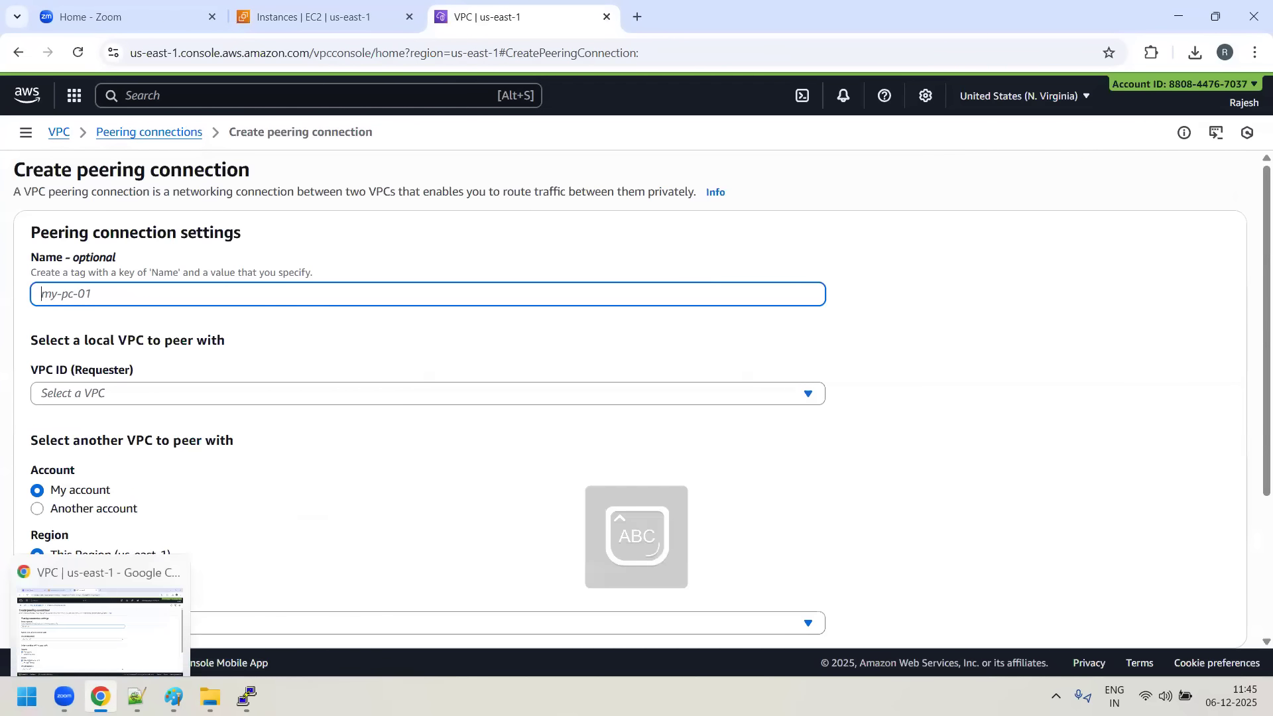
{"action": "type", "text": "RED"}
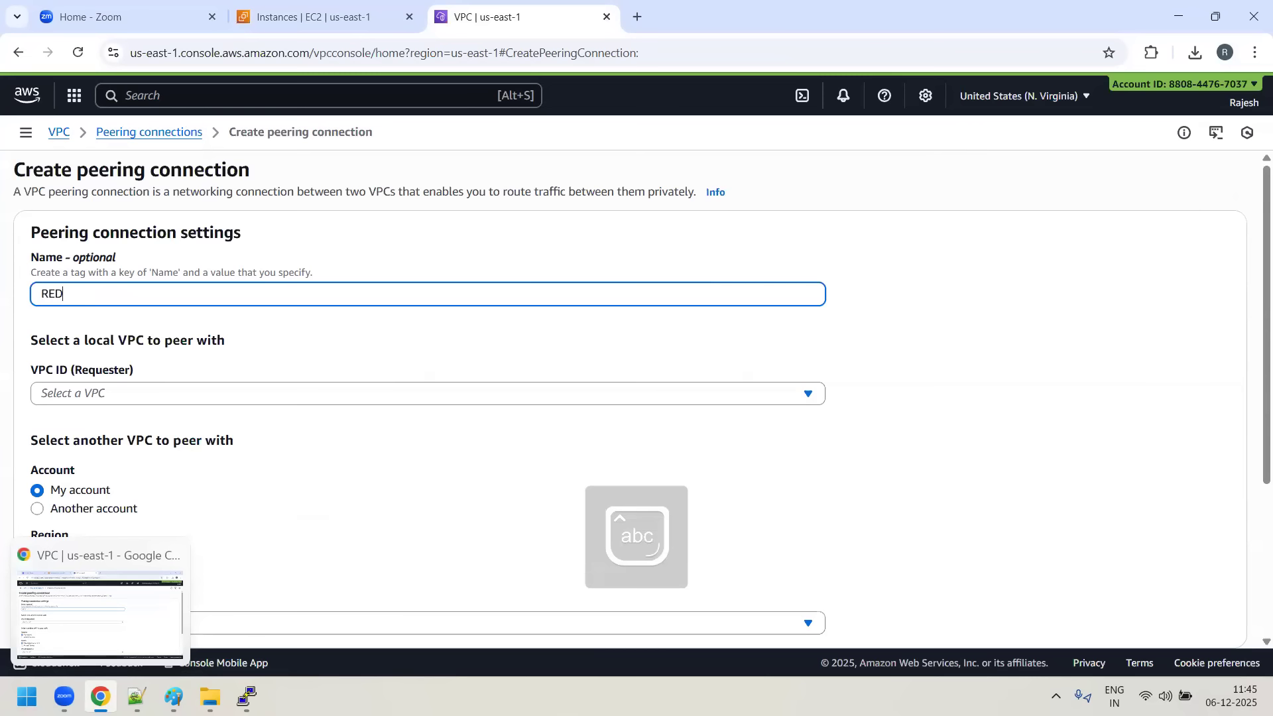
{"action": "type", "text": "-TO-BLUE"}
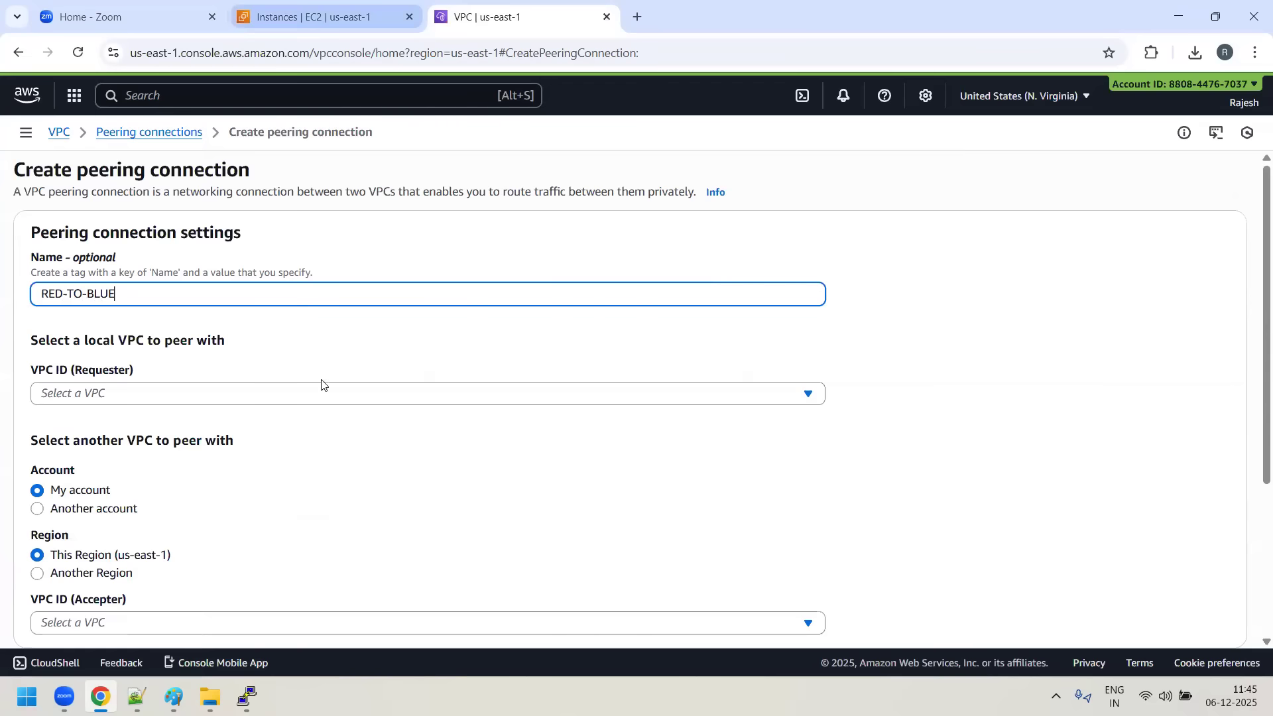
- Choose RED-VPC as requester and GREEN-VPC as accepter in this account and region, and create the peering connection
{"action": "left_click", "coordinate": [281, 396]}
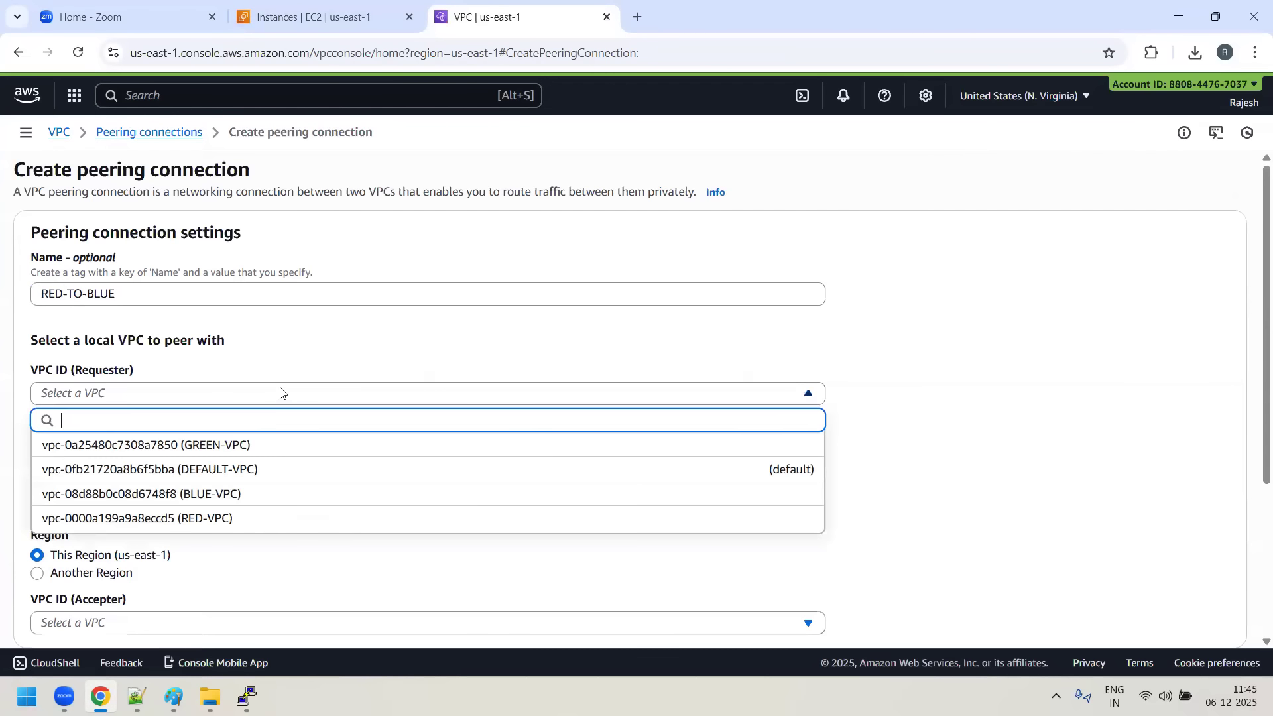
{"action": "left_click", "coordinate": [225, 518]}
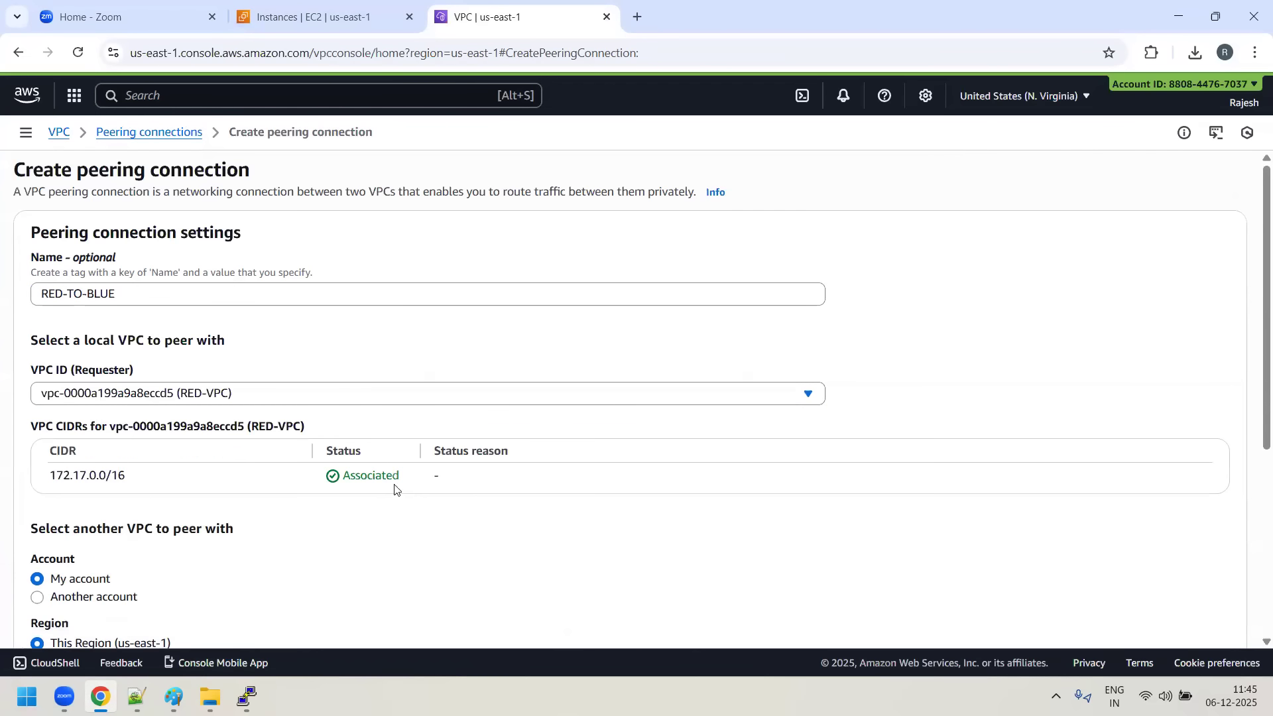
{"action": "scroll", "coordinate": [393, 492], "scroll_direction": "down", "scroll_amount": 2}
{"action": "scroll", "coordinate": [213, 487], "scroll_direction": "down", "scroll_amount": 1}
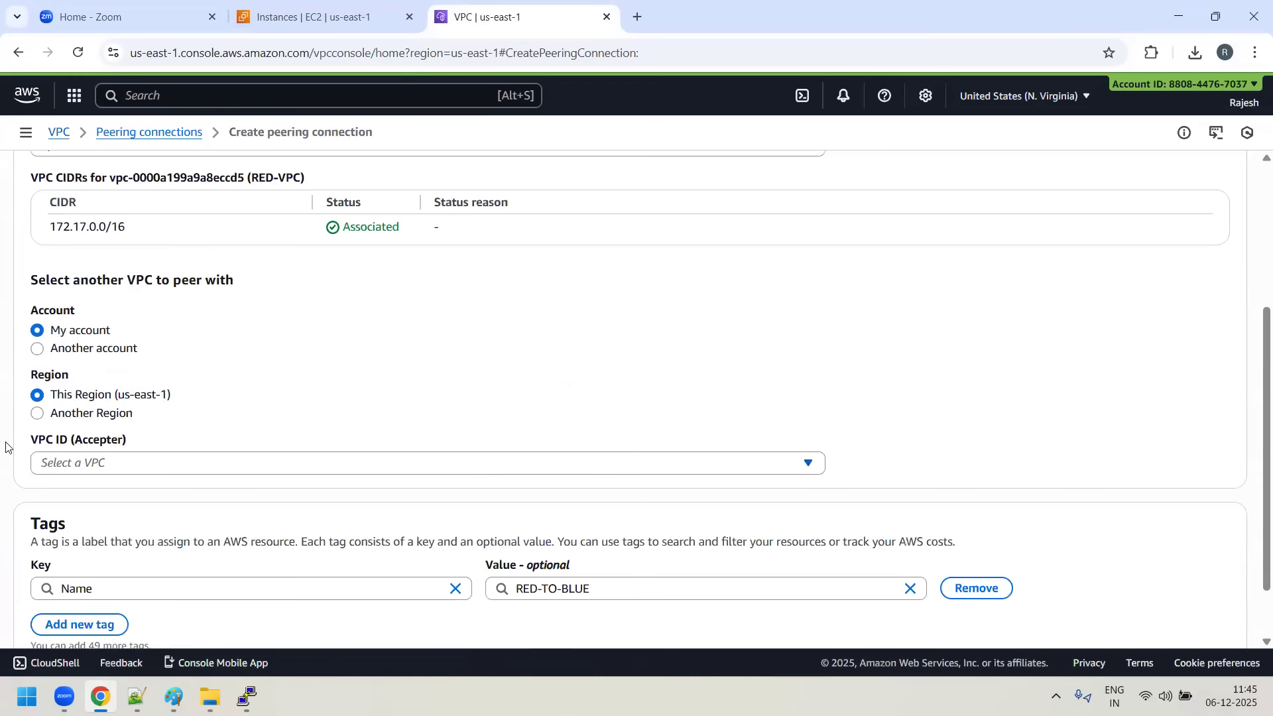
{"action": "left_click", "coordinate": [178, 470]}
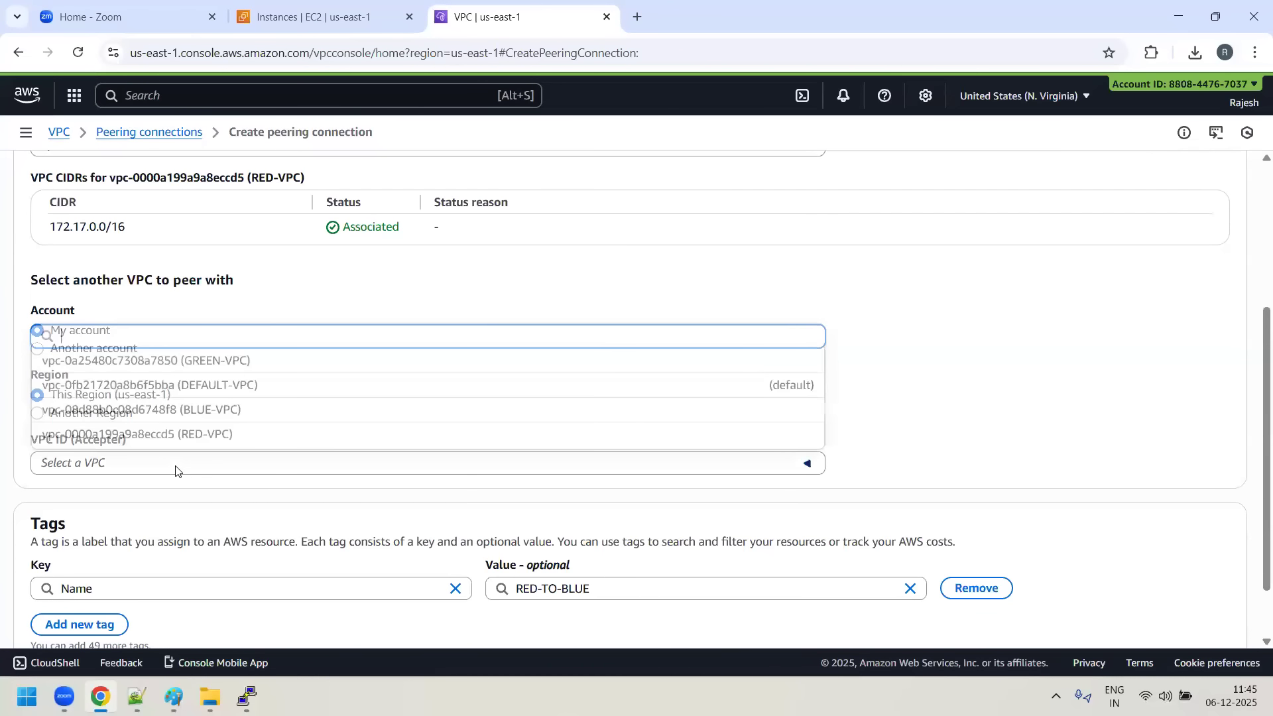
{"action": "left_click", "coordinate": [220, 361]}
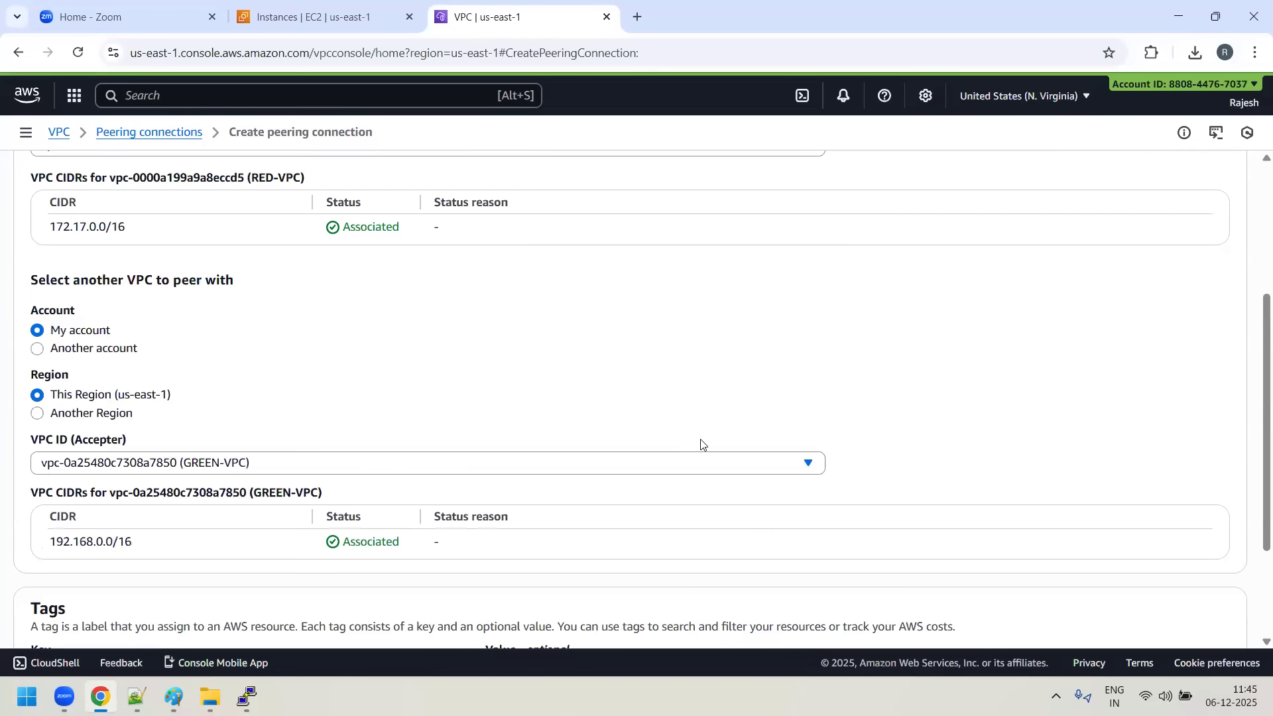
{"action": "scroll", "coordinate": [543, 406], "scroll_direction": "down", "scroll_amount": 3}
{"action": "left_click", "coordinate": [1168, 617]}
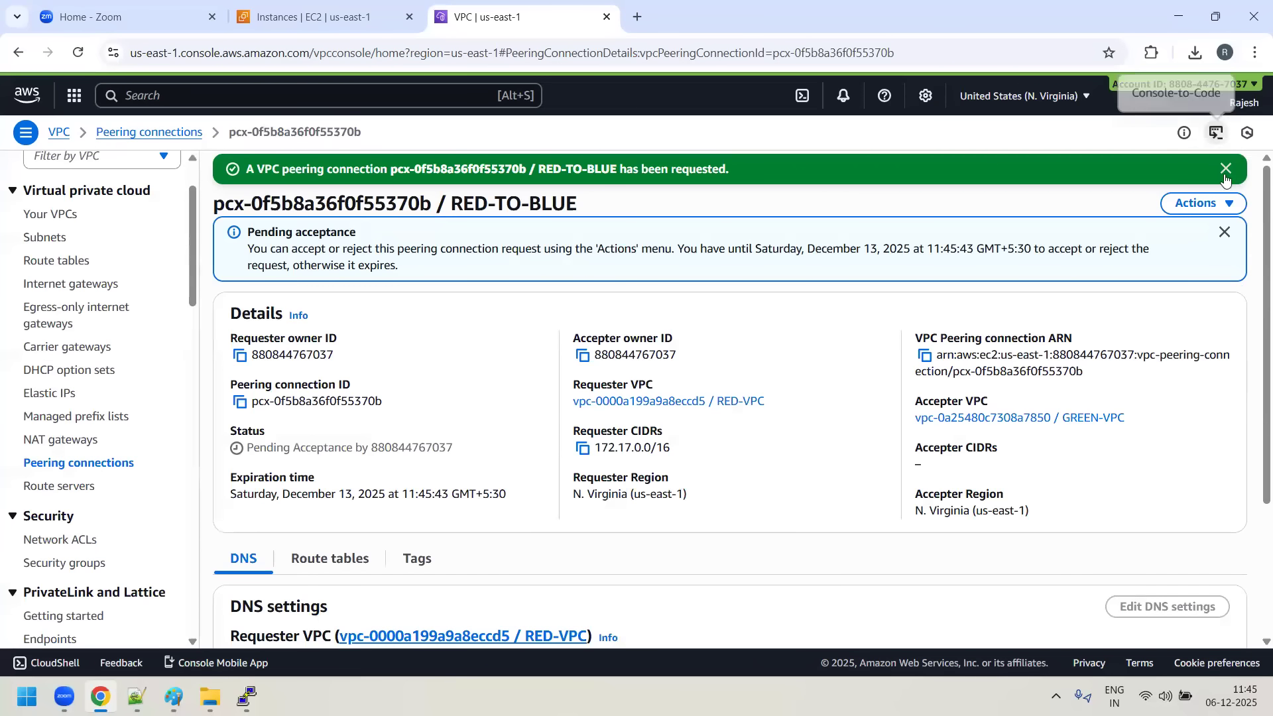
- Accept the pending RED-TO-BLUE VPC peering connection request
{"action": "left_click", "coordinate": [1228, 202]}
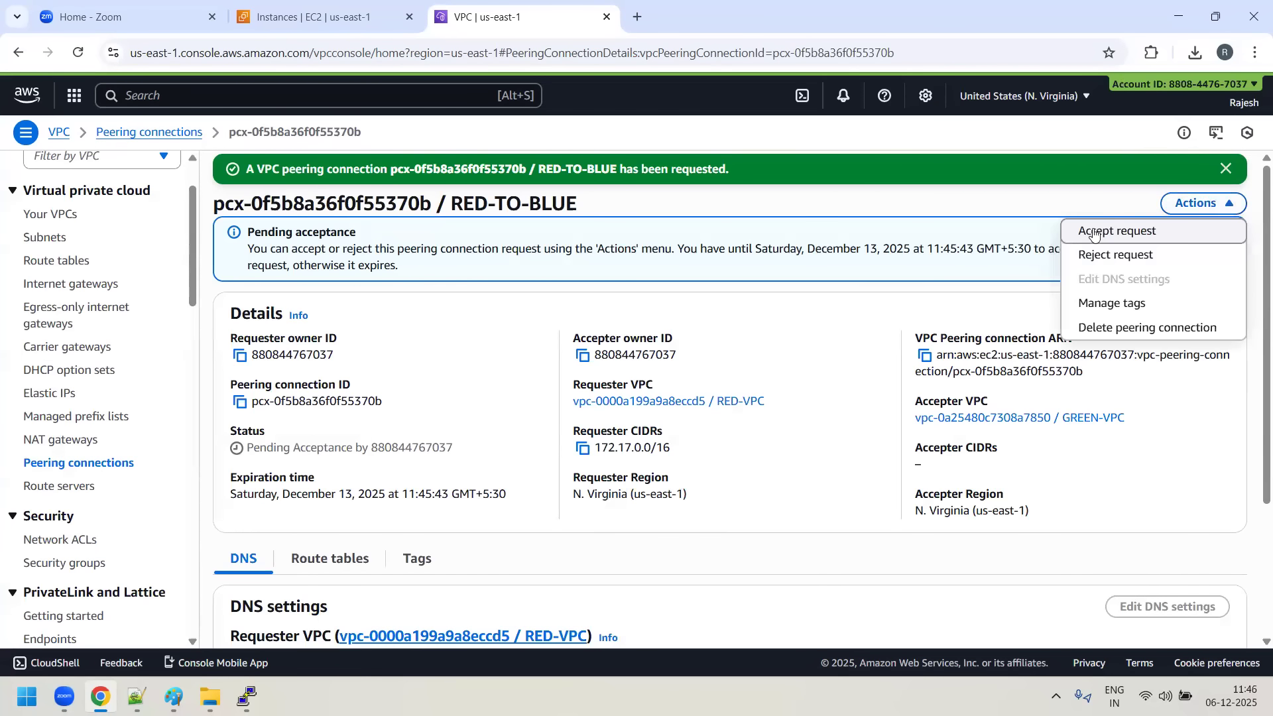
{"action": "left_click", "coordinate": [1094, 232]}
{"action": "left_click", "coordinate": [1021, 515]}
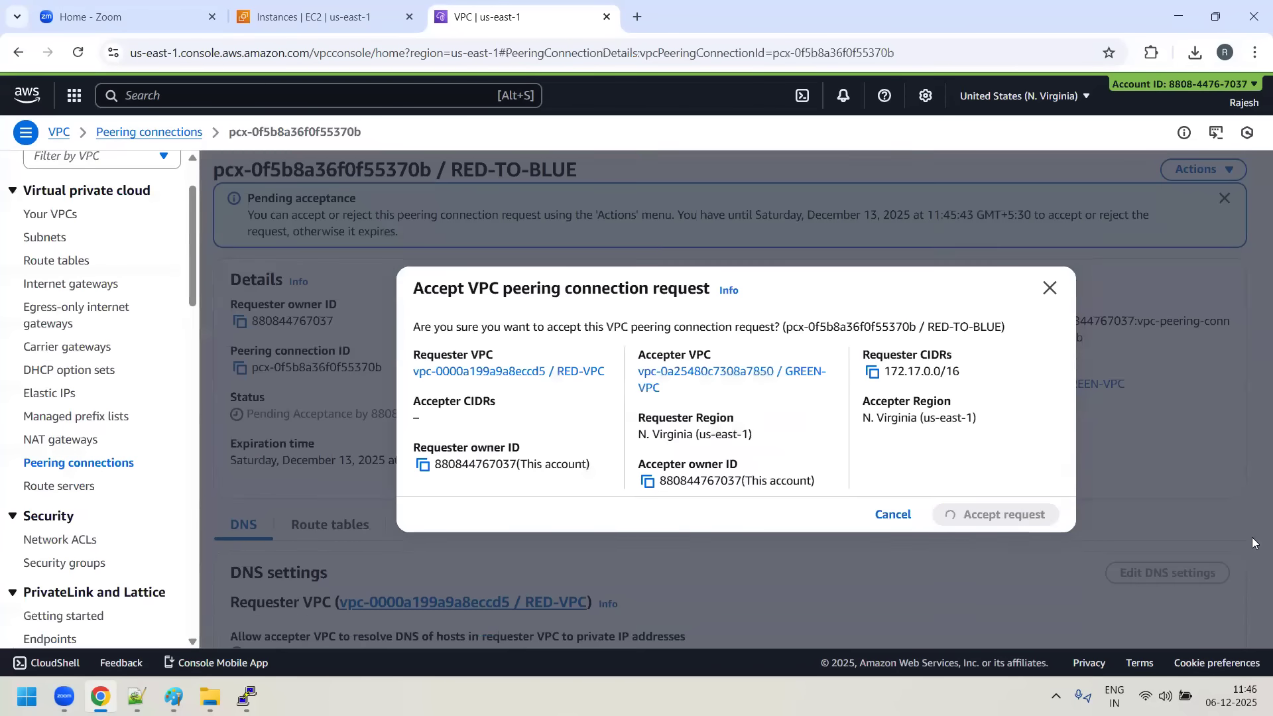